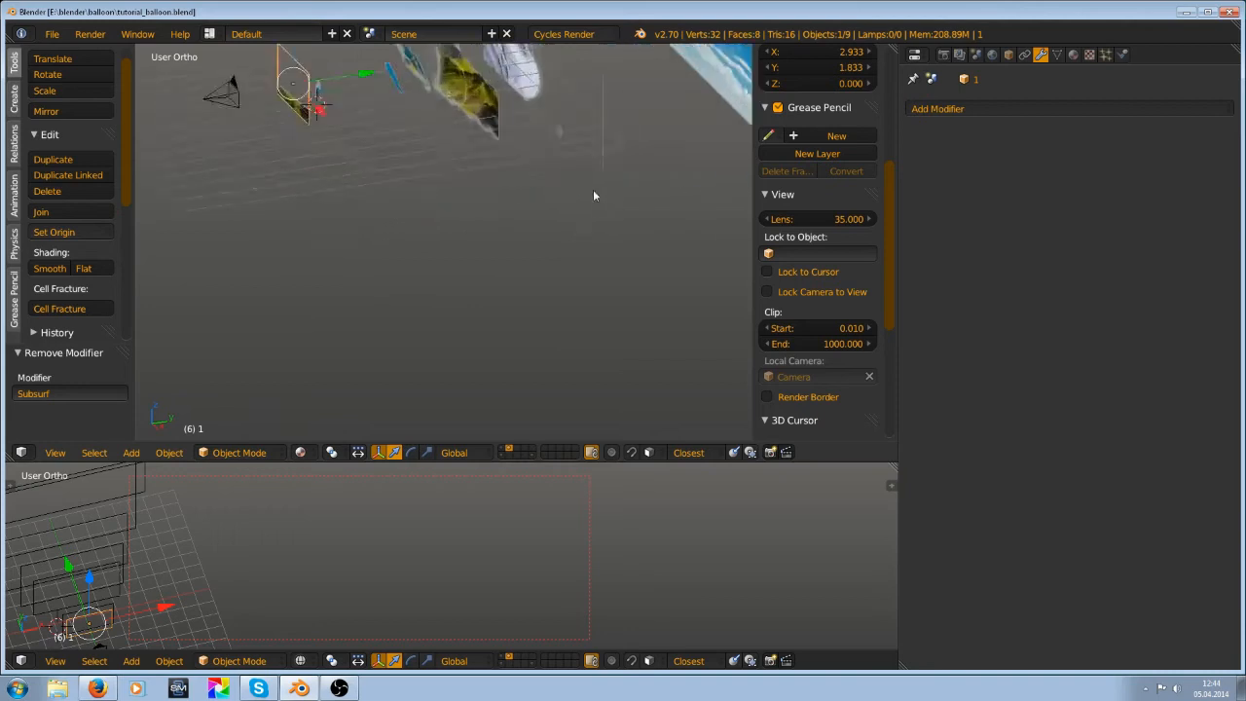
Join the lower 3D viewport into the upper one to get a single large 3D view
{"action": "scroll", "coordinate": [588, 193], "scroll_direction": "down", "scroll_amount": 5}
{"action": "middle_click_drag", "start_coordinate": [461, 154], "coordinate": [497, 233], "text": "shift"}
{"action": "scroll", "coordinate": [478, 264], "scroll_direction": "up", "scroll_amount": 3}
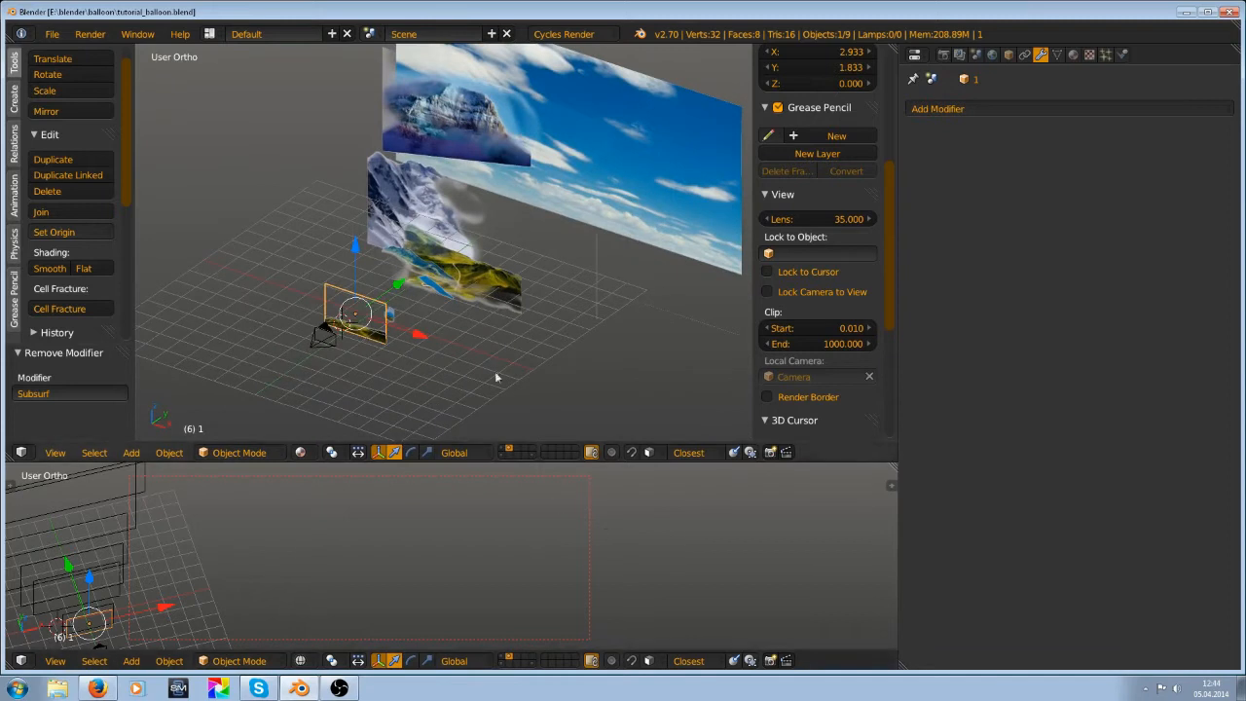
{"action": "scroll", "coordinate": [550, 281], "scroll_direction": "down", "scroll_amount": 4}
{"action": "scroll", "coordinate": [550, 280], "scroll_direction": "up", "scroll_amount": 3}
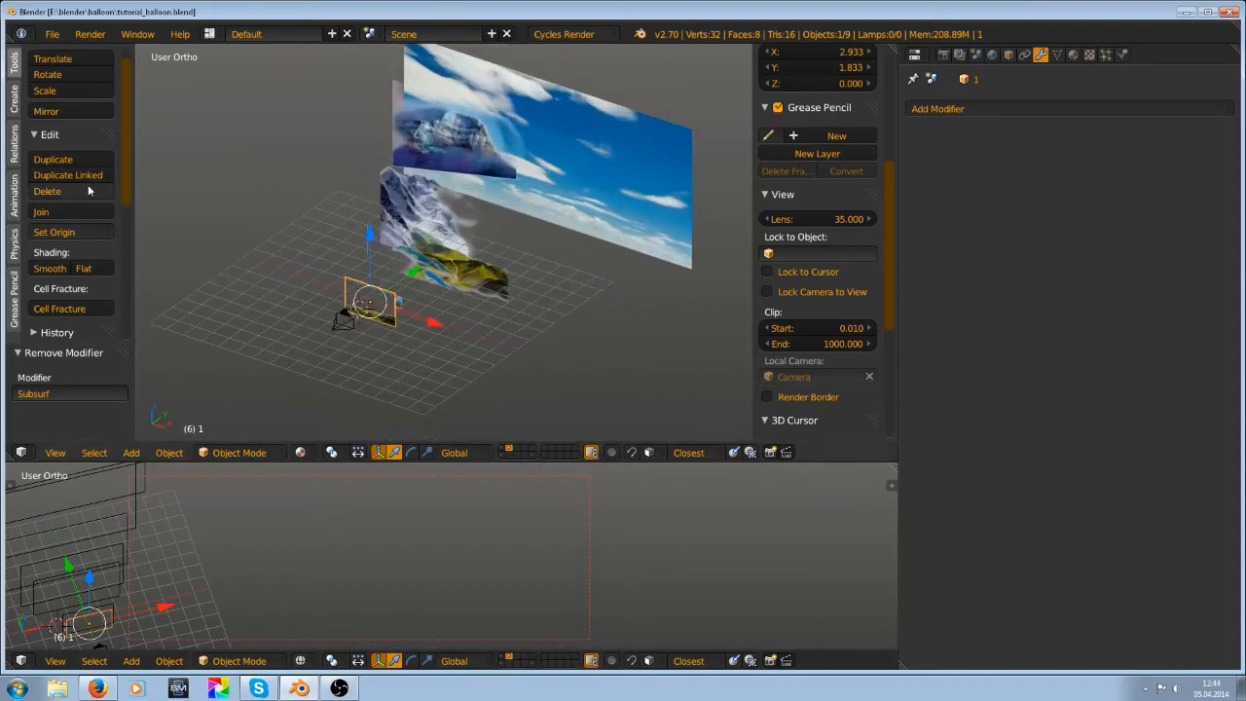
{"action": "middle_click_drag", "start_coordinate": [89, 187], "coordinate": [87, 188], "text": "ctrl"}
{"action": "middle_click_drag", "start_coordinate": [816, 185], "coordinate": [820, 194], "text": "ctrl"}
{"action": "scroll", "coordinate": [474, 370], "scroll_direction": "down", "scroll_amount": 2}
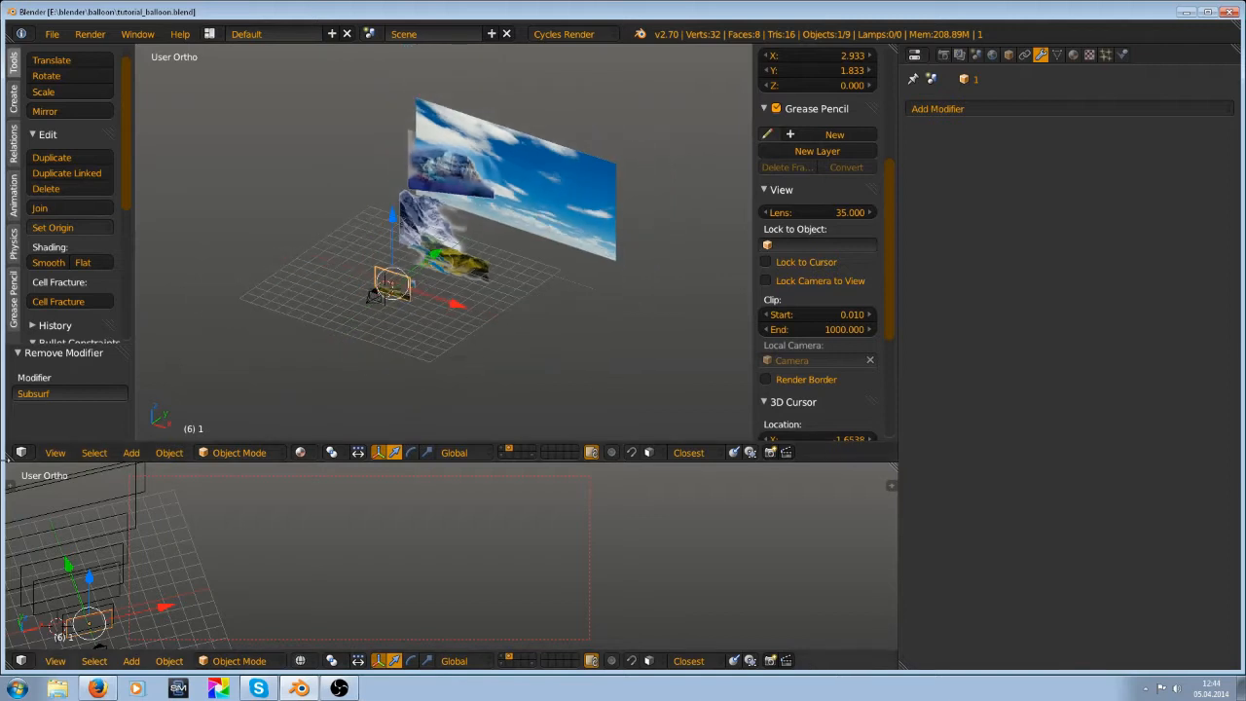
{"action": "left_click_drag", "start_coordinate": [8, 458], "coordinate": [20, 502]}
{"action": "middle_click_drag", "start_coordinate": [443, 405], "coordinate": [446, 469]}
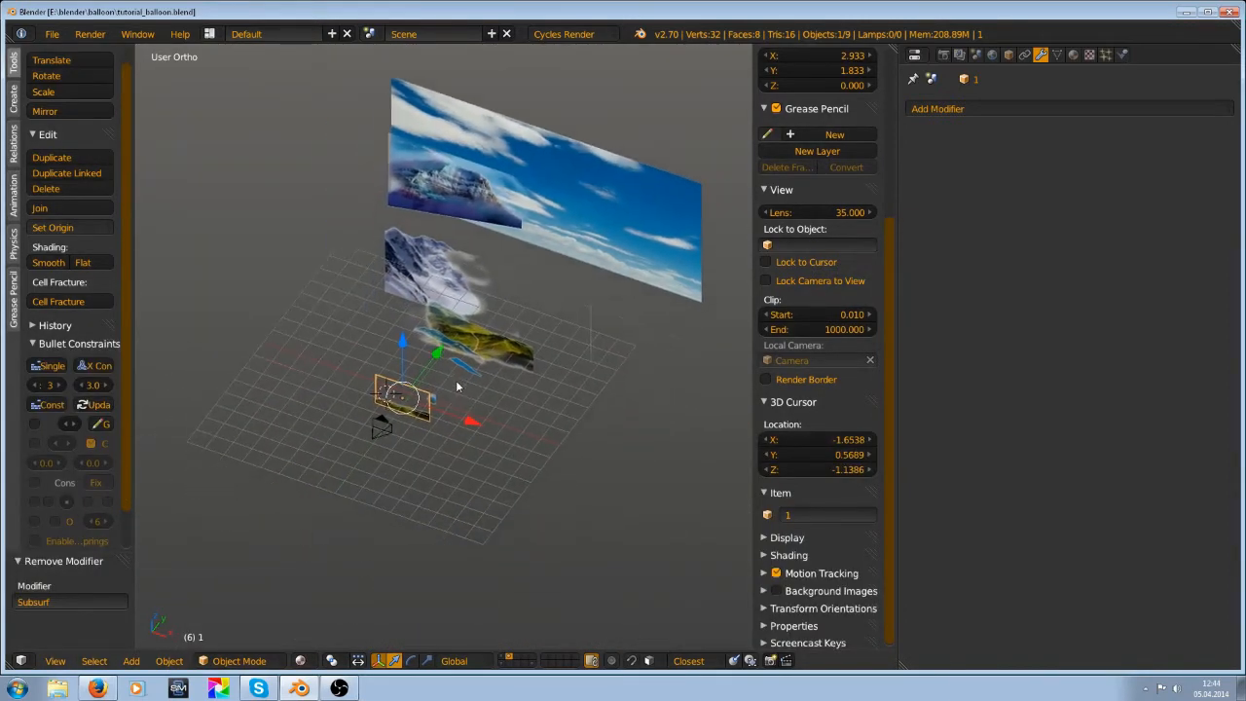
Examine the arrangement and spacing of the landscape image planes from several angles
{"action": "scroll", "coordinate": [457, 377], "scroll_direction": "up", "scroll_amount": 8}
{"action": "scroll", "coordinate": [492, 413], "scroll_direction": "down", "scroll_amount": 5}
{"action": "scroll", "coordinate": [477, 359], "scroll_direction": "down", "scroll_amount": 3}
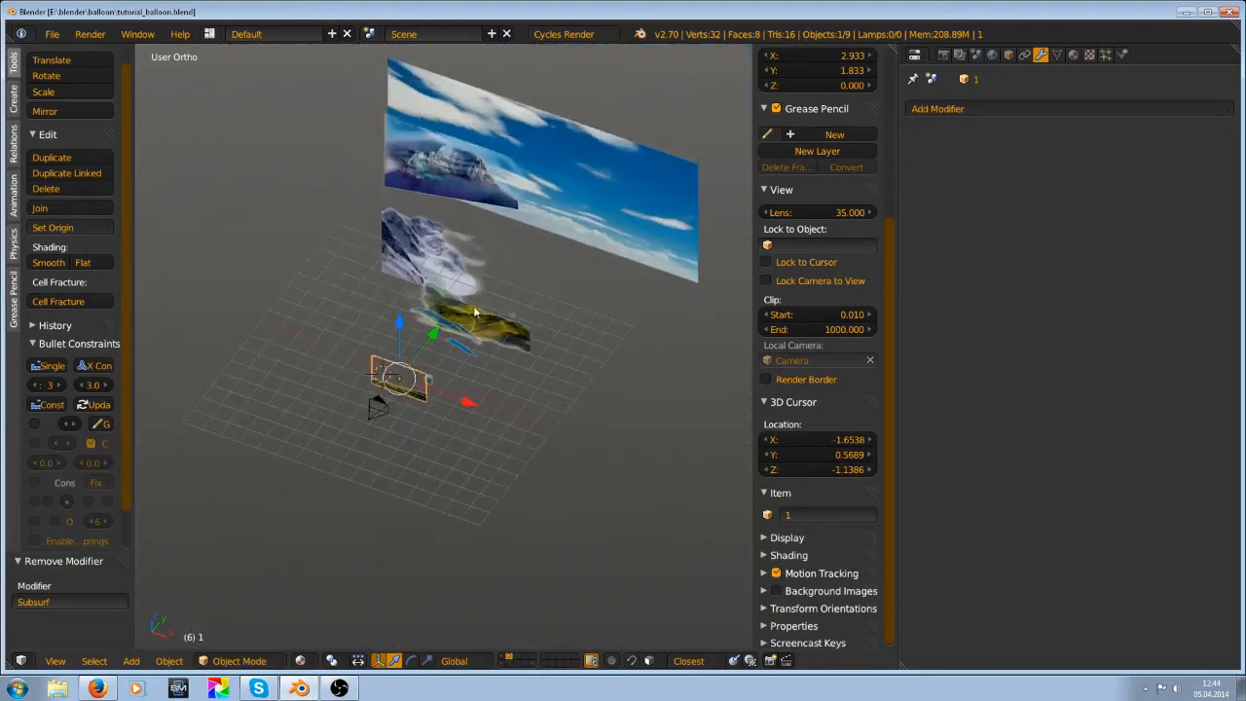
{"action": "middle_click_drag", "start_coordinate": [477, 359], "coordinate": [614, 303]}
{"action": "scroll", "coordinate": [547, 339], "scroll_direction": "up", "scroll_amount": 3}
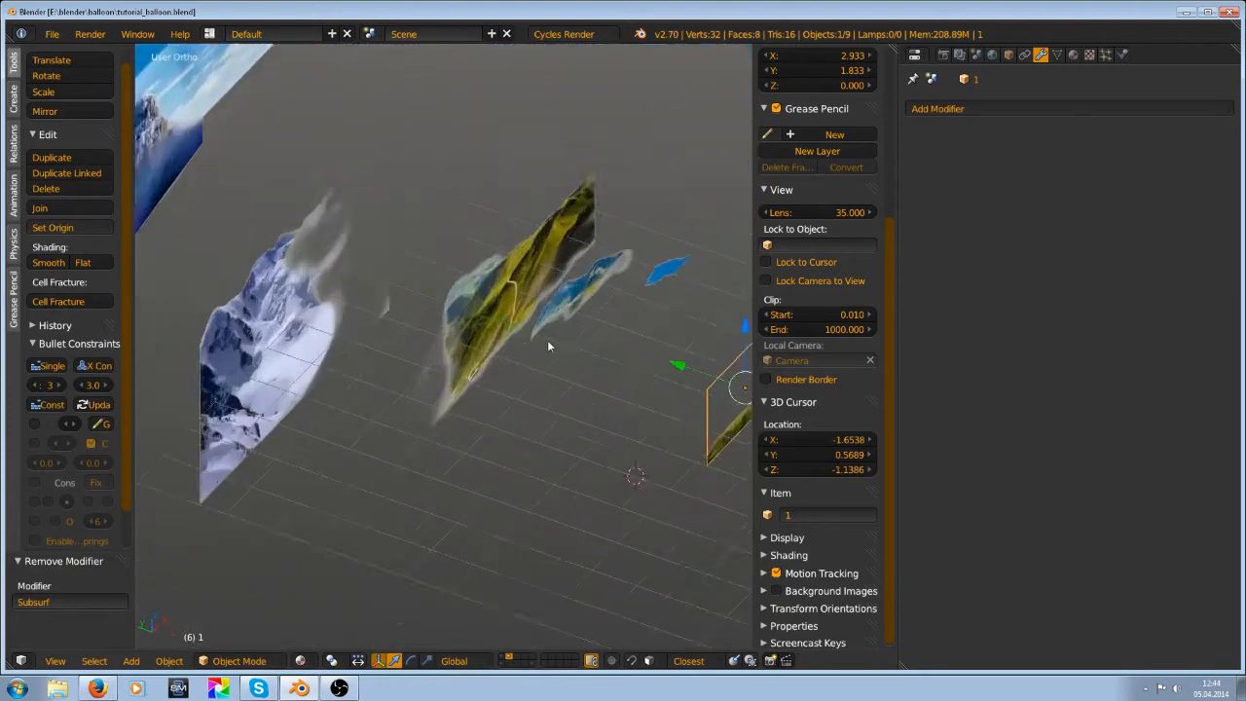
{"action": "scroll", "coordinate": [547, 339], "scroll_direction": "down", "scroll_amount": 3}
{"action": "middle_click_drag", "start_coordinate": [547, 340], "coordinate": [409, 405]}
{"action": "scroll", "coordinate": [375, 391], "scroll_direction": "up", "scroll_amount": 3}
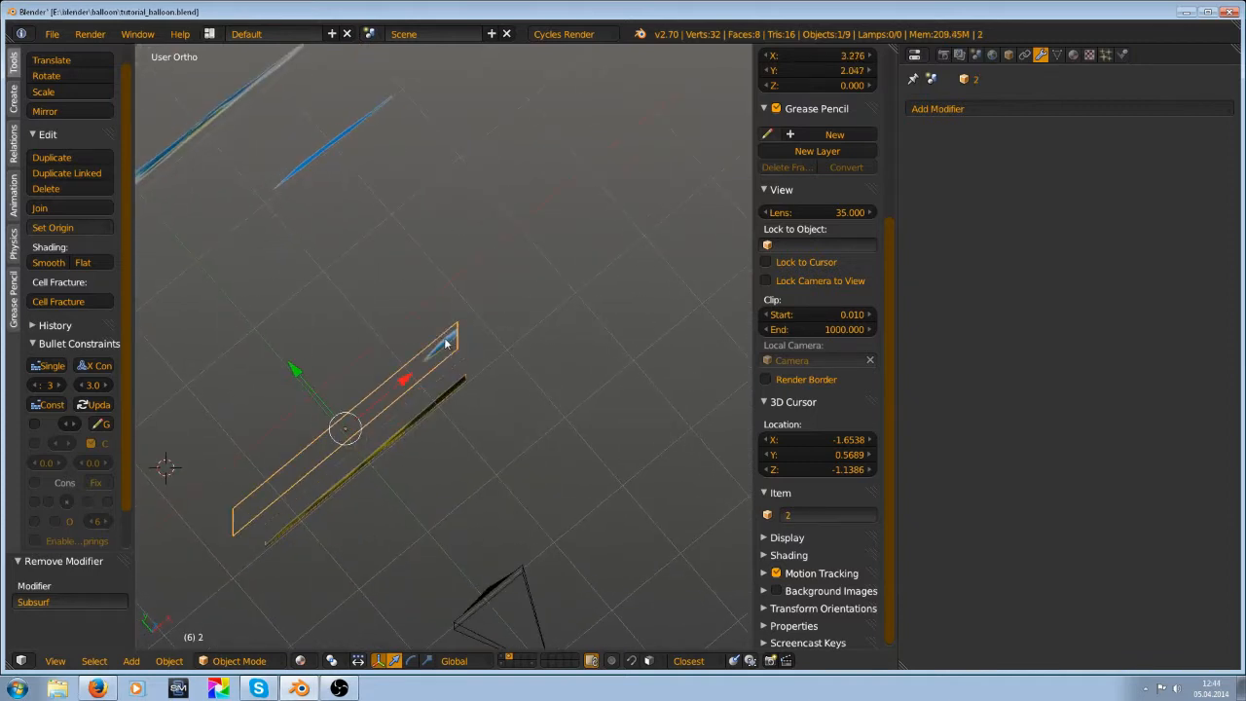
Move image plane 2 about 0.817 units along Y, away from the camera
{"action": "scroll", "coordinate": [446, 343], "scroll_direction": "down", "scroll_amount": 3}
{"action": "middle_click_drag", "start_coordinate": [446, 343], "coordinate": [385, 314]}
{"action": "left_click_drag", "start_coordinate": [363, 184], "coordinate": [387, 165]}
In camera view, scale image plane 2 by about 1.227 to fill the frame, and save over the existing file
{"action": "key", "text": "KP_0"}
{"action": "scroll", "coordinate": [609, 429], "scroll_direction": "up", "scroll_amount": 4}
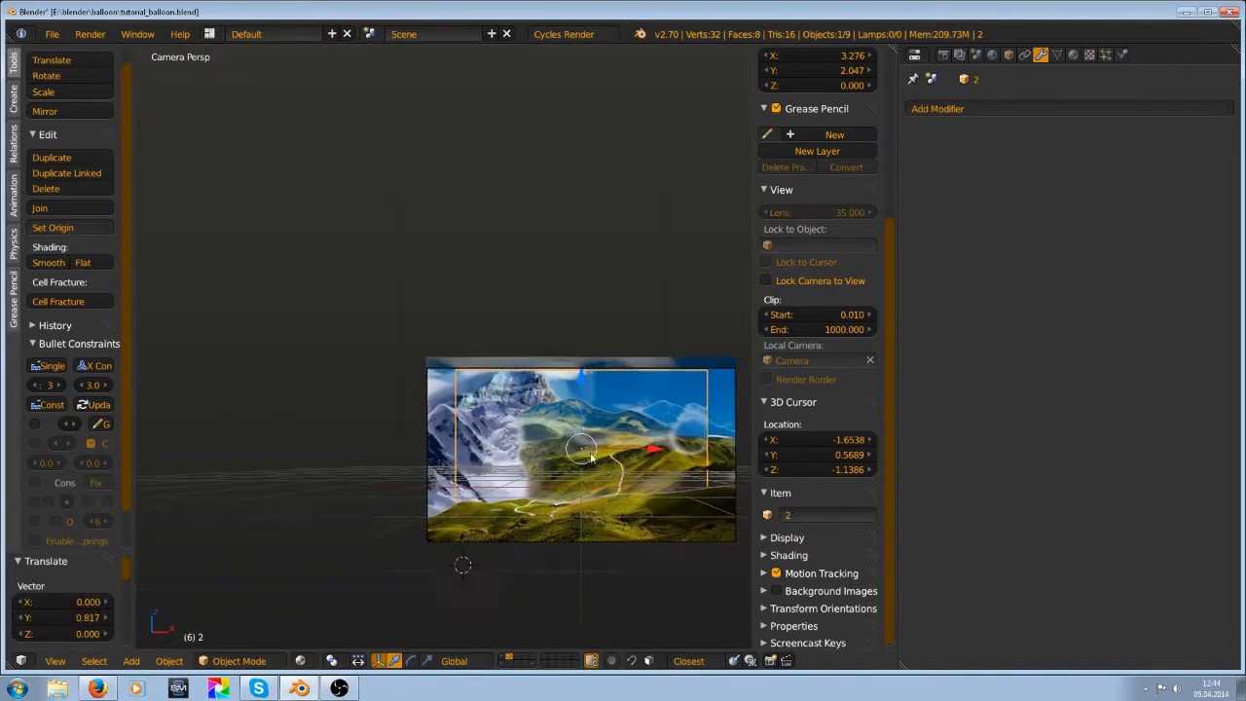
{"action": "key", "text": "s"}
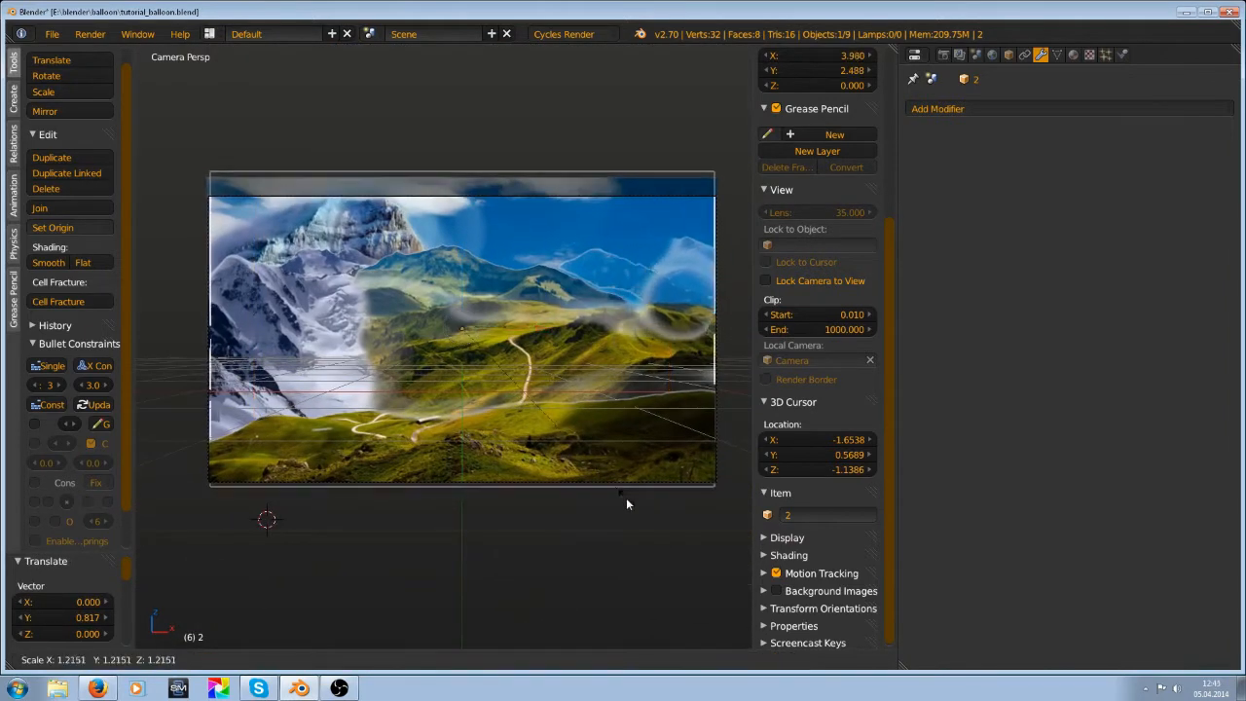
{"action": "left_click", "coordinate": [627, 499]}
{"action": "key", "text": "ctrl+s"}
{"action": "left_click", "coordinate": [627, 499]}
{"action": "scroll", "coordinate": [629, 430], "scroll_direction": "down", "scroll_amount": 3}
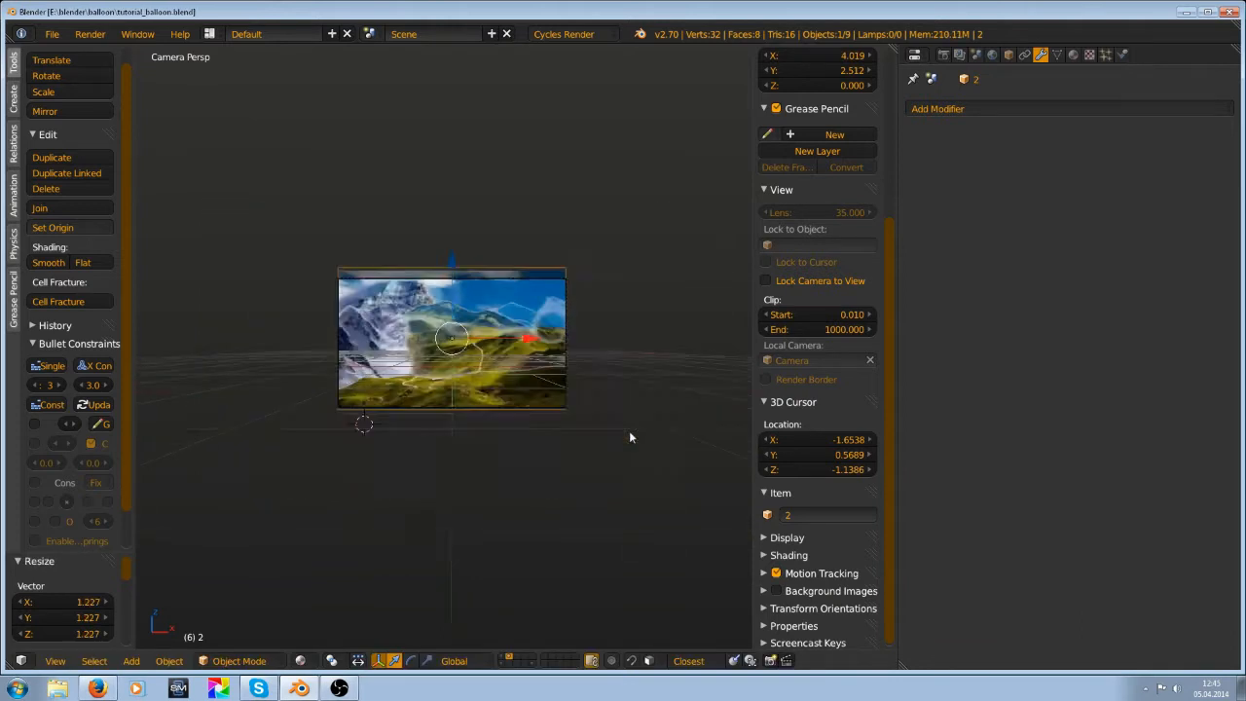
Deselect everything and inspect the yellow balloon on its own layer, including from the top view
{"action": "middle_click_drag", "start_coordinate": [629, 430], "coordinate": [555, 364]}
{"action": "scroll", "coordinate": [562, 345], "scroll_direction": "down", "scroll_amount": 4}
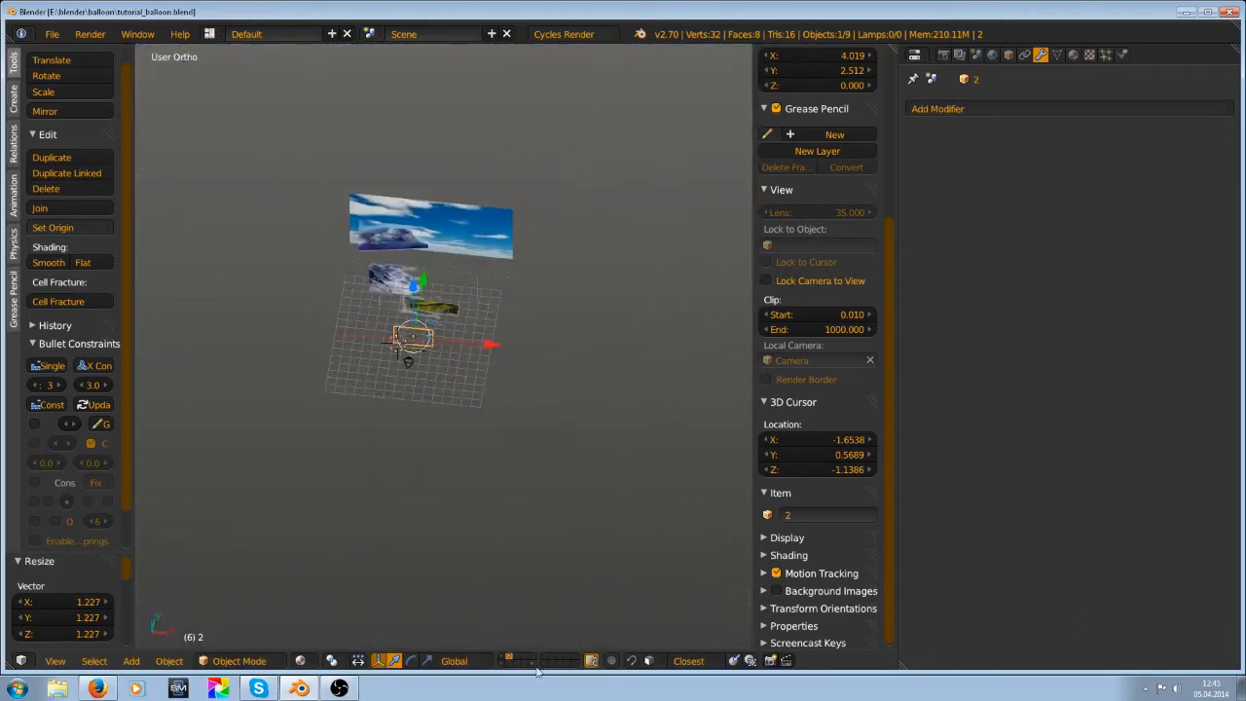
{"action": "scroll", "coordinate": [512, 454], "scroll_direction": "up", "scroll_amount": 5}
{"action": "key", "text": "a"}
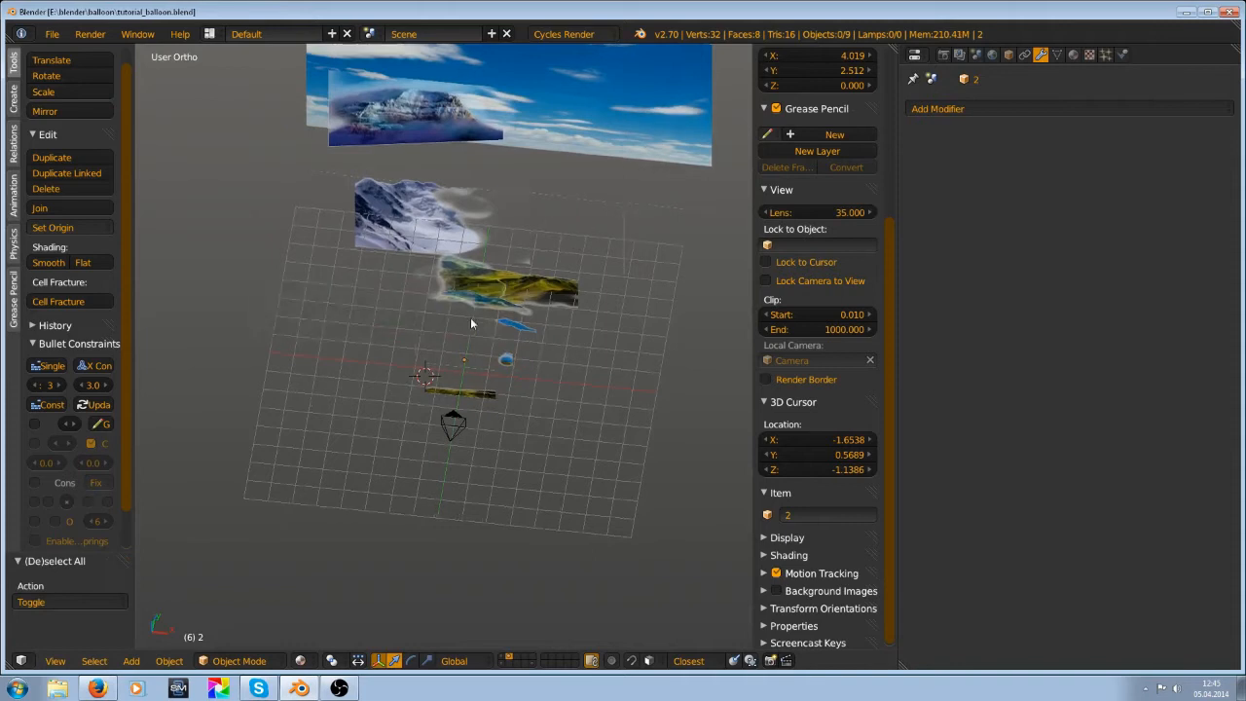
{"action": "middle_click_drag", "start_coordinate": [471, 323], "coordinate": [509, 286]}
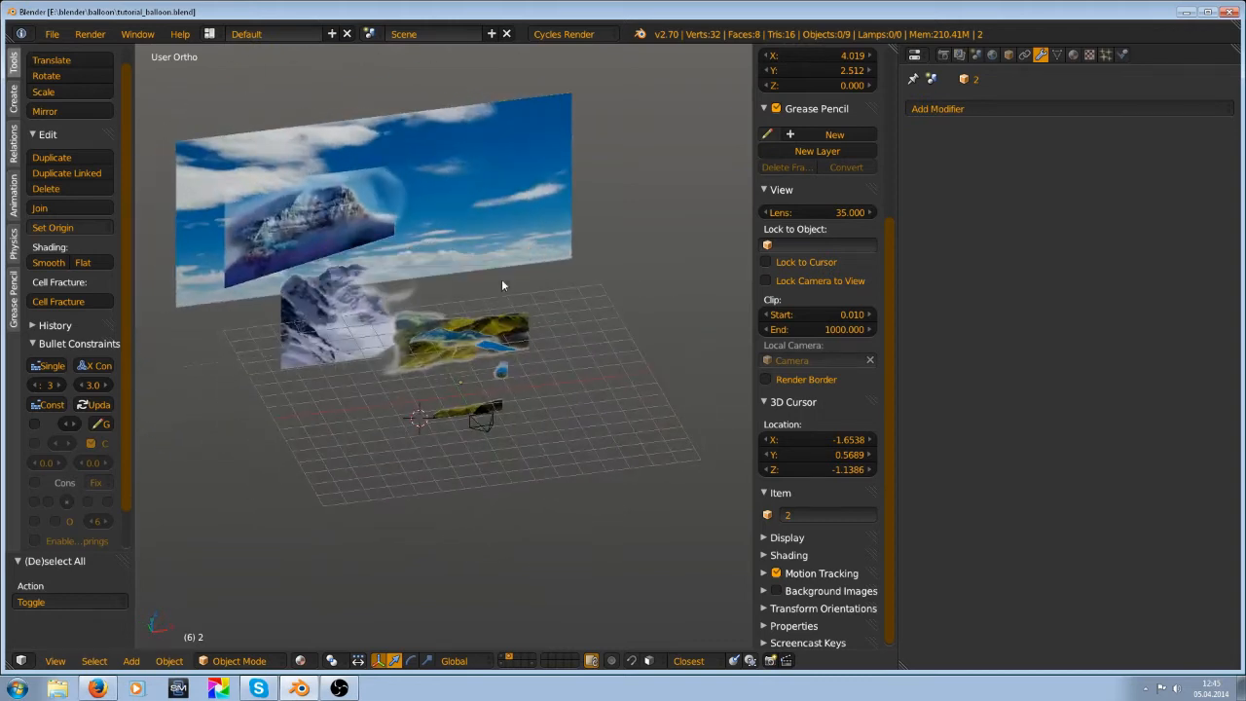
{"action": "left_click", "coordinate": [503, 665]}
{"action": "scroll", "coordinate": [465, 291], "scroll_direction": "down", "scroll_amount": 2}
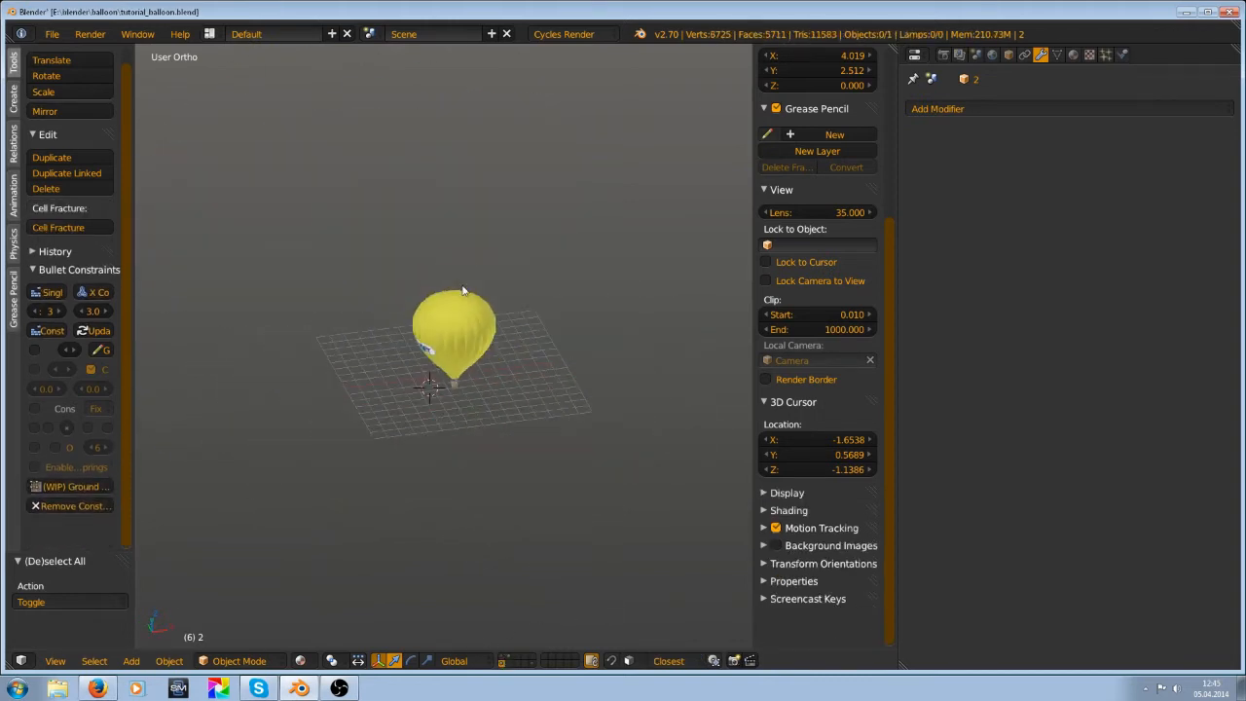
{"action": "scroll", "coordinate": [464, 292], "scroll_direction": "up", "scroll_amount": 4}
{"action": "key", "text": "KP_7"}
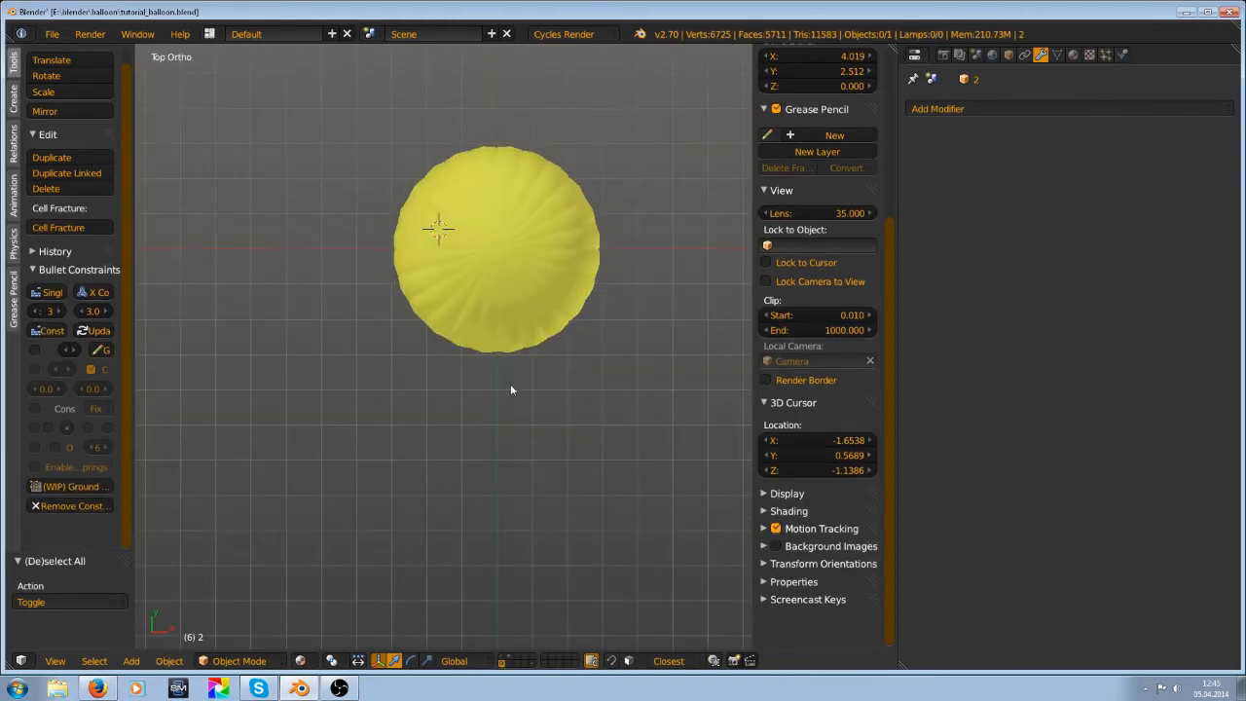
{"action": "scroll", "coordinate": [565, 282], "scroll_direction": "down", "scroll_amount": 3}
{"action": "scroll", "coordinate": [467, 478], "scroll_direction": "up", "scroll_amount": 2}
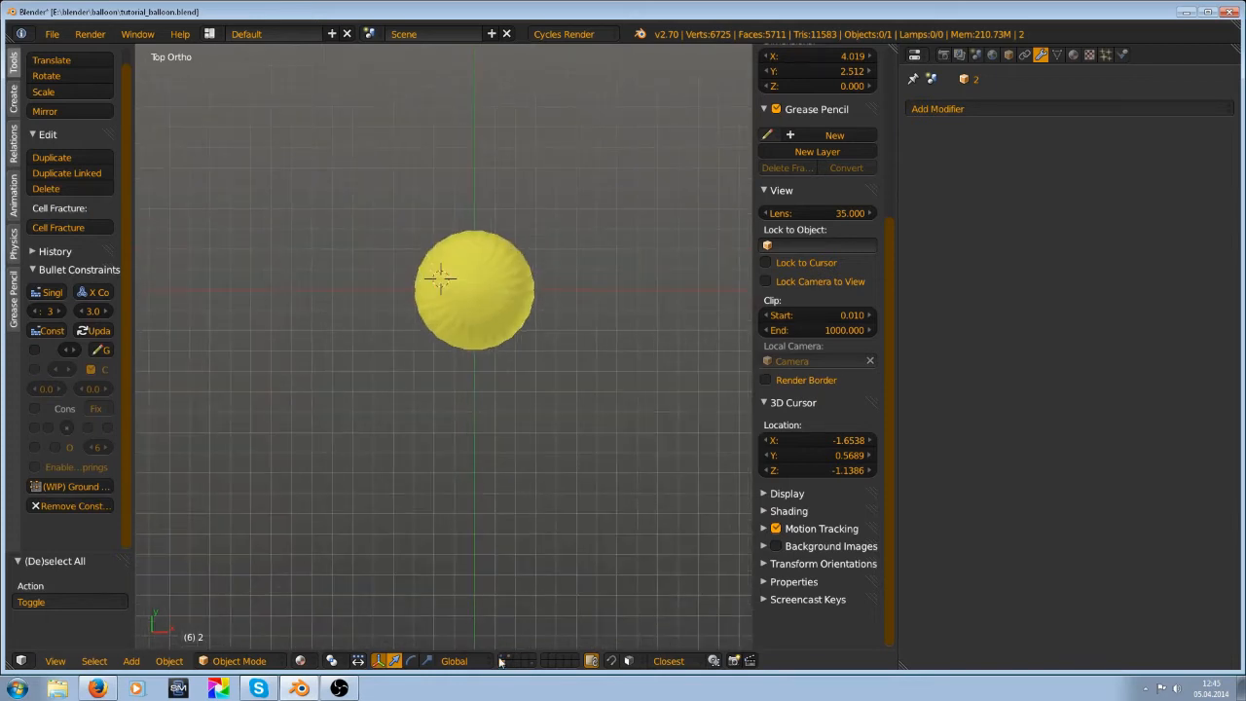
Display only the first layer and reset the 3D cursor to the scene origin
{"action": "left_click", "coordinate": [504, 657]}
{"action": "scroll", "coordinate": [478, 289], "scroll_direction": "down", "scroll_amount": 12}
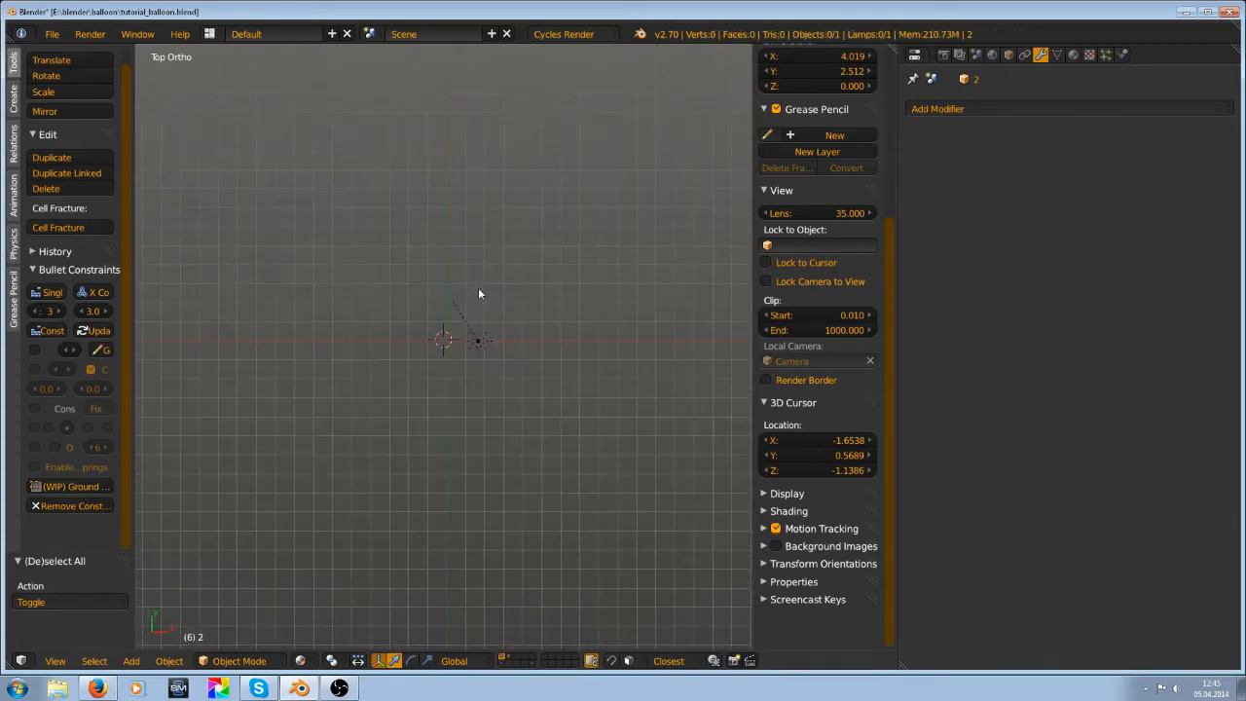
{"action": "key", "text": "shift+c"}
{"action": "key", "text": "KP_7"}
{"action": "scroll", "coordinate": [477, 282], "scroll_direction": "down", "scroll_amount": 5}
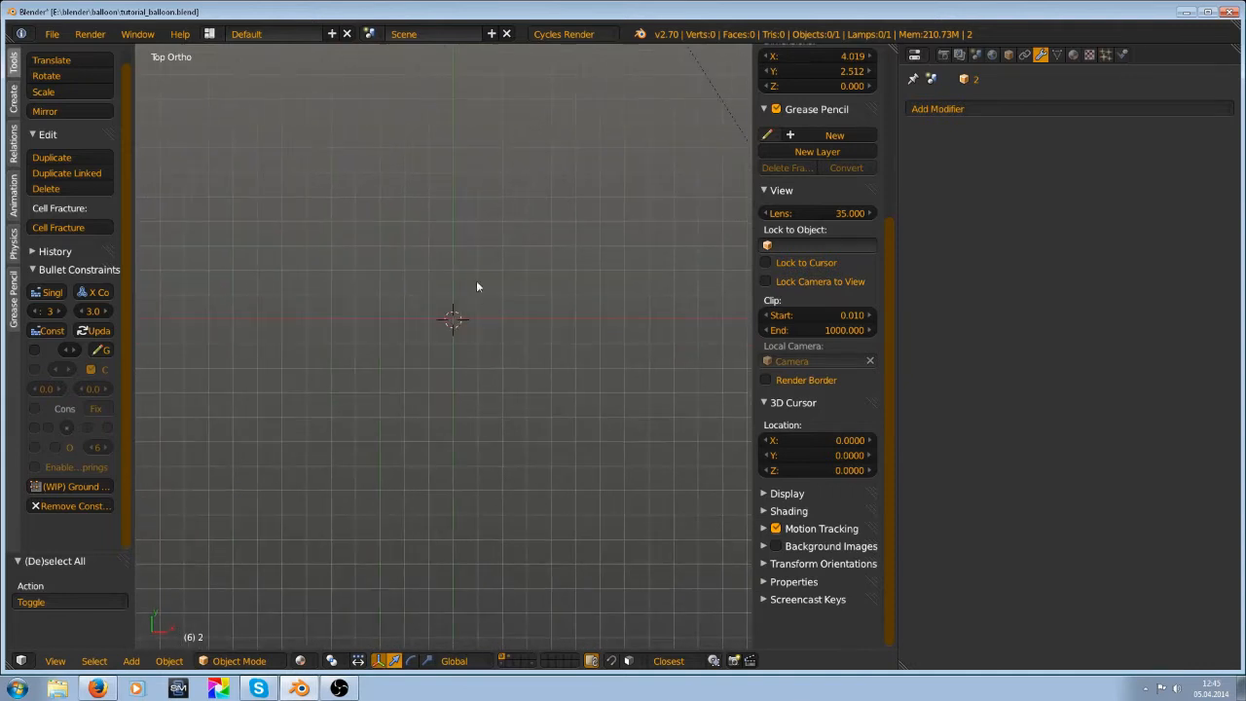
Move the Sun lamp to layer 2 and display that layer with the image planes
{"action": "right_click", "coordinate": [578, 331]}
{"action": "scroll", "coordinate": [588, 320], "scroll_direction": "up", "scroll_amount": 4}
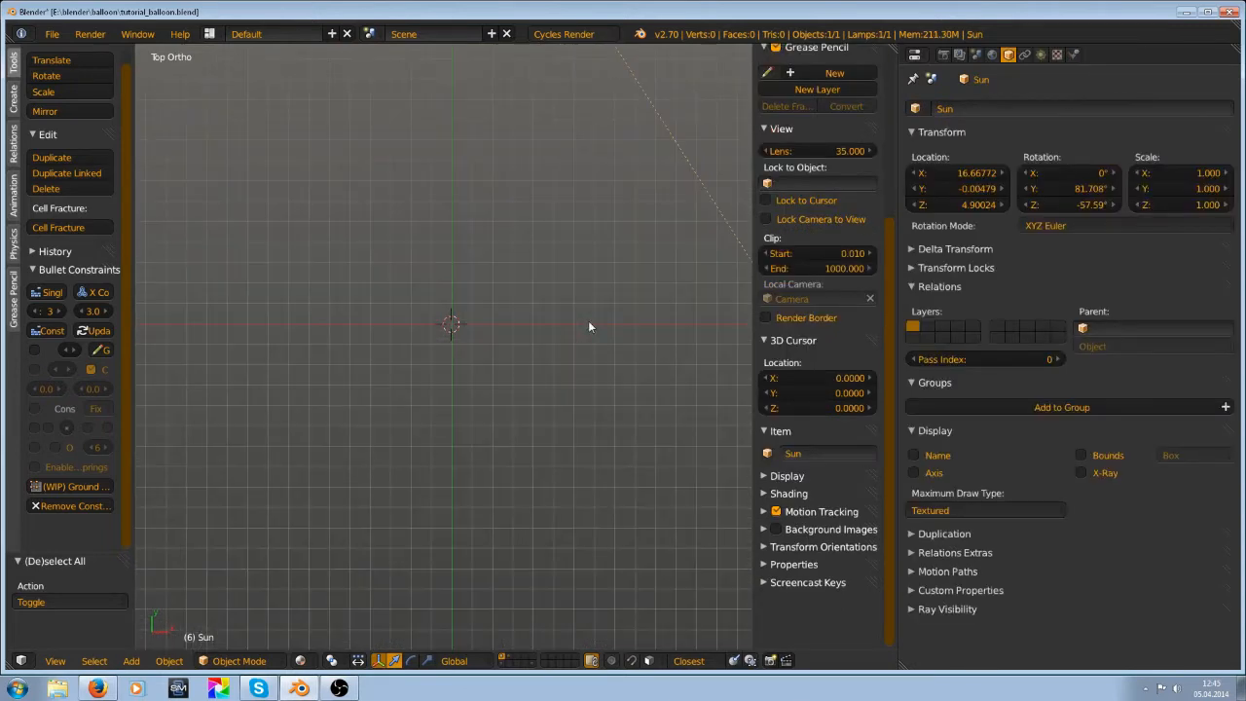
{"action": "key", "text": "m"}
{"action": "left_click", "coordinate": [729, 351]}
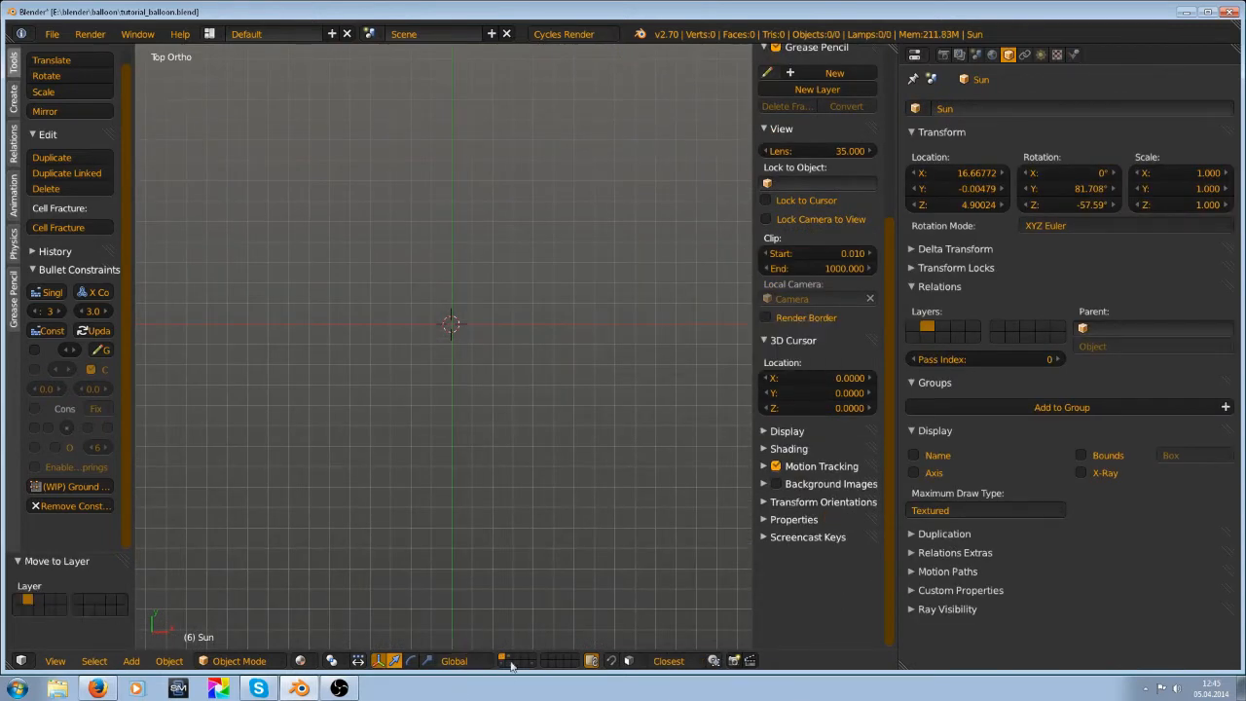
{"action": "left_click", "coordinate": [510, 665]}
{"action": "scroll", "coordinate": [490, 366], "scroll_direction": "down", "scroll_amount": 6}
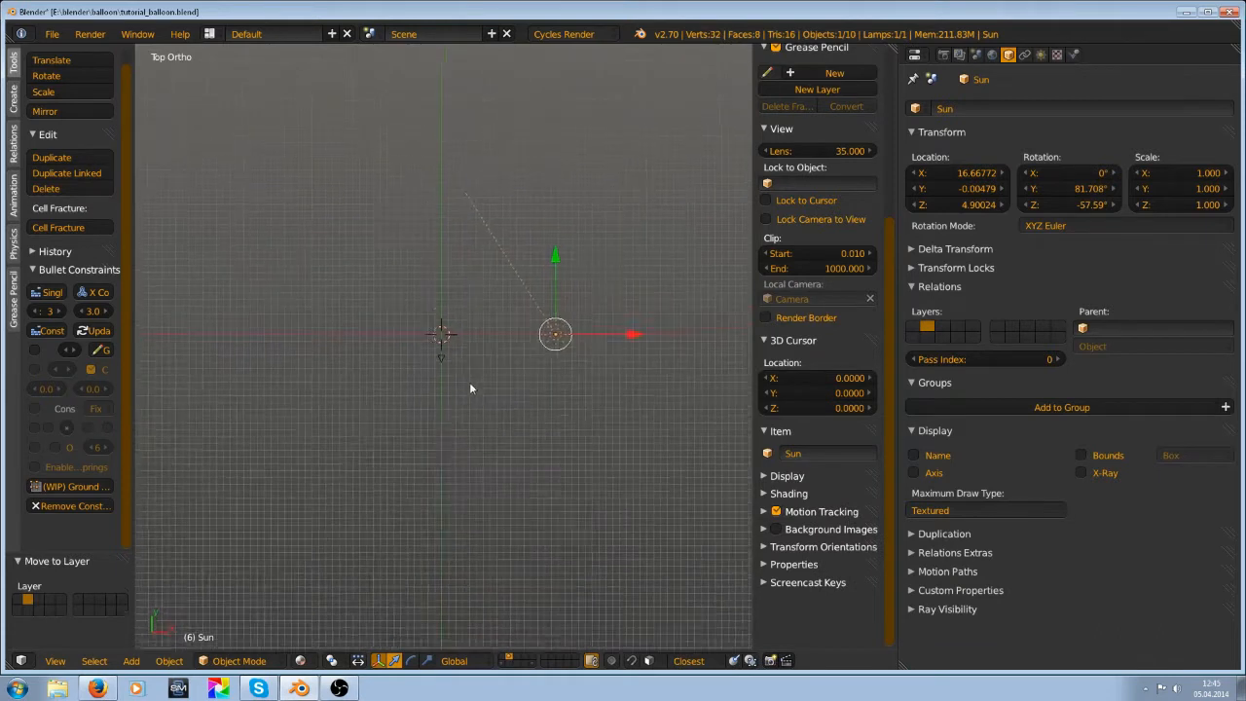
{"action": "scroll", "coordinate": [470, 387], "scroll_direction": "up", "scroll_amount": 4}
{"action": "middle_click_drag", "start_coordinate": [456, 373], "coordinate": [454, 236]}
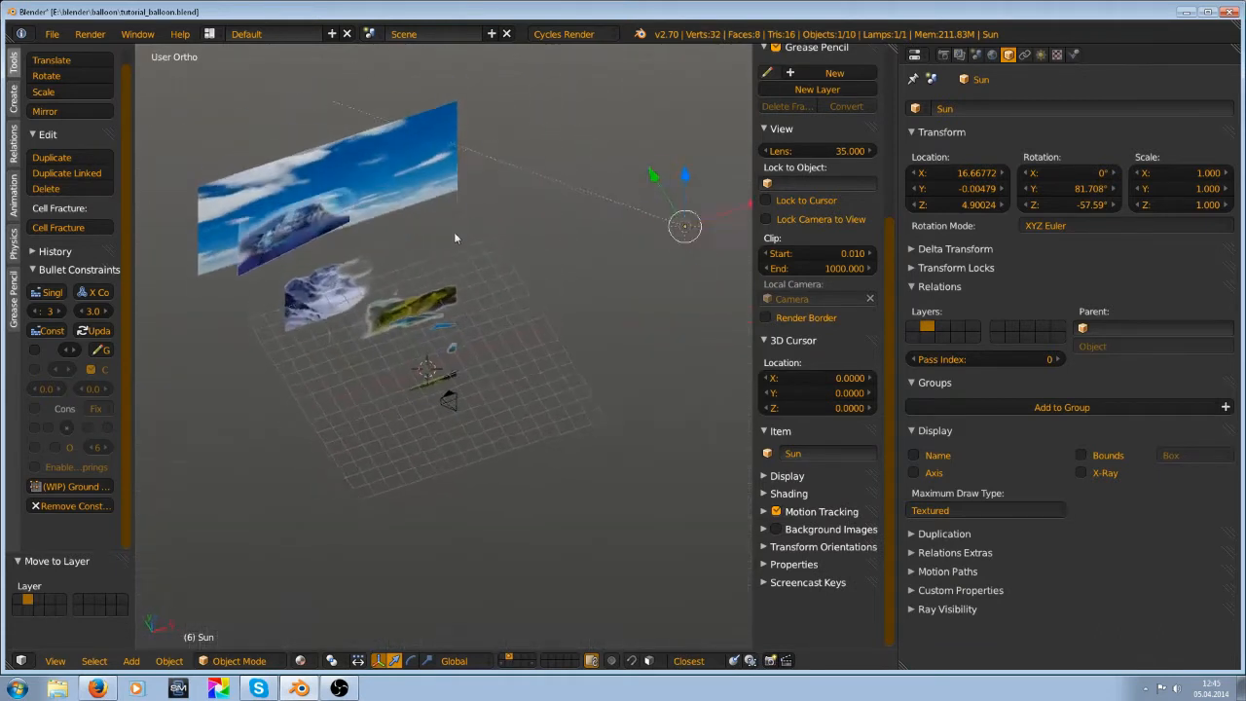
Deselect everything and save the scene over the existing file
{"action": "key", "text": "a"}
{"action": "key", "text": "ctrl+s"}
{"action": "left_click", "coordinate": [438, 375]}
Compare how the image planes line up in the front view and the camera view
{"action": "scroll", "coordinate": [443, 377], "scroll_direction": "up", "scroll_amount": 4}
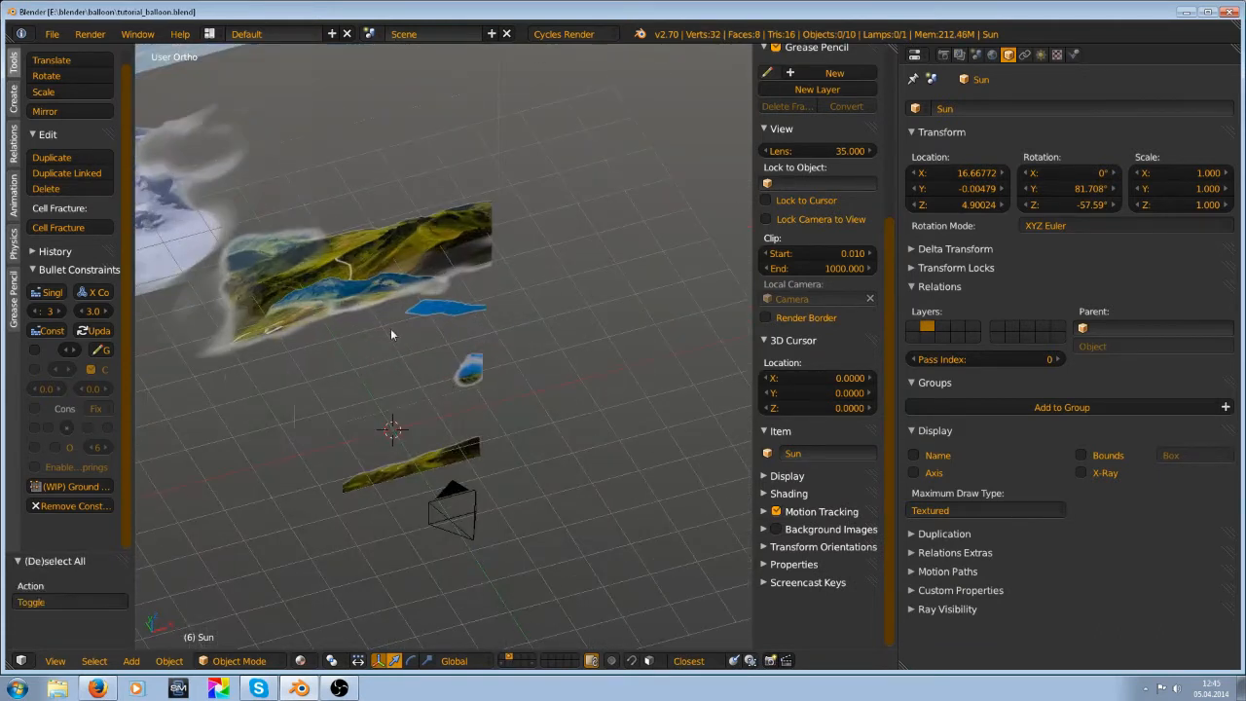
{"action": "key", "text": "KP_1"}
{"action": "scroll", "coordinate": [415, 330], "scroll_direction": "down", "scroll_amount": 2}
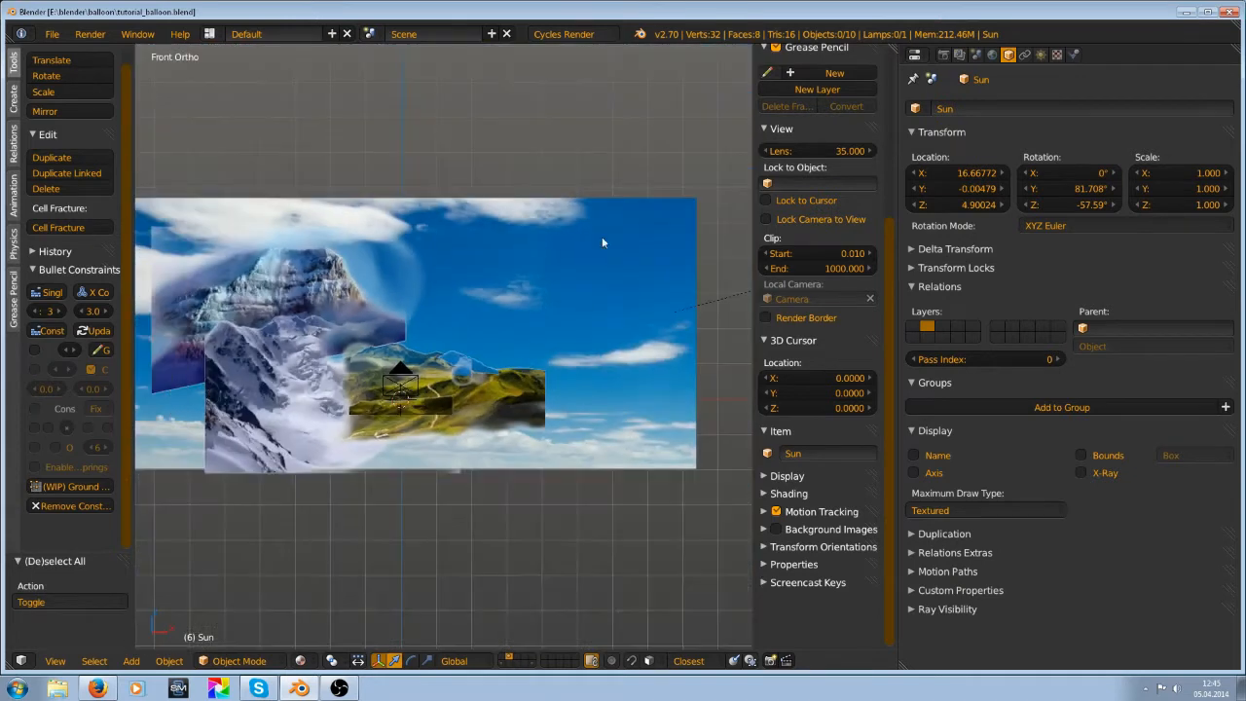
{"action": "scroll", "coordinate": [499, 471], "scroll_direction": "up", "scroll_amount": 5}
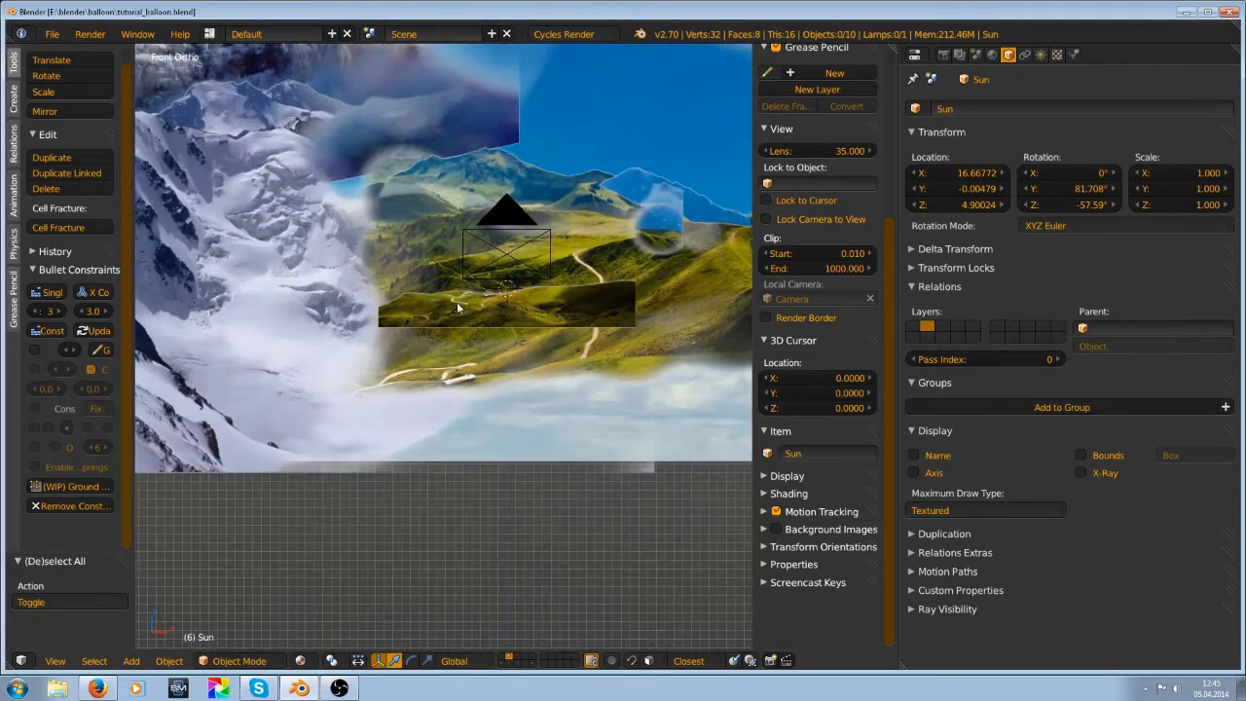
{"action": "scroll", "coordinate": [418, 375], "scroll_direction": "down", "scroll_amount": 2}
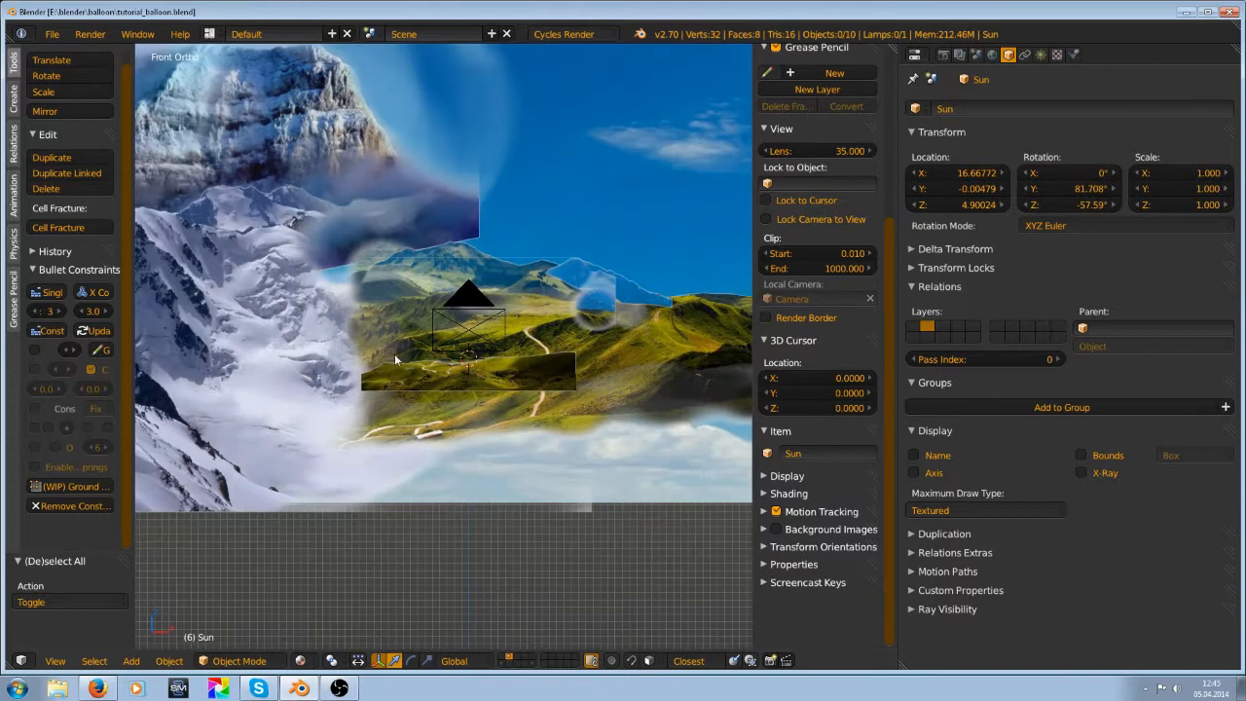
{"action": "key", "text": "KP_0"}
{"action": "scroll", "coordinate": [437, 370], "scroll_direction": "up", "scroll_amount": 1}
{"action": "middle_click_drag", "start_coordinate": [437, 371], "coordinate": [440, 372]}
{"action": "scroll", "coordinate": [443, 371], "scroll_direction": "down", "scroll_amount": 5}
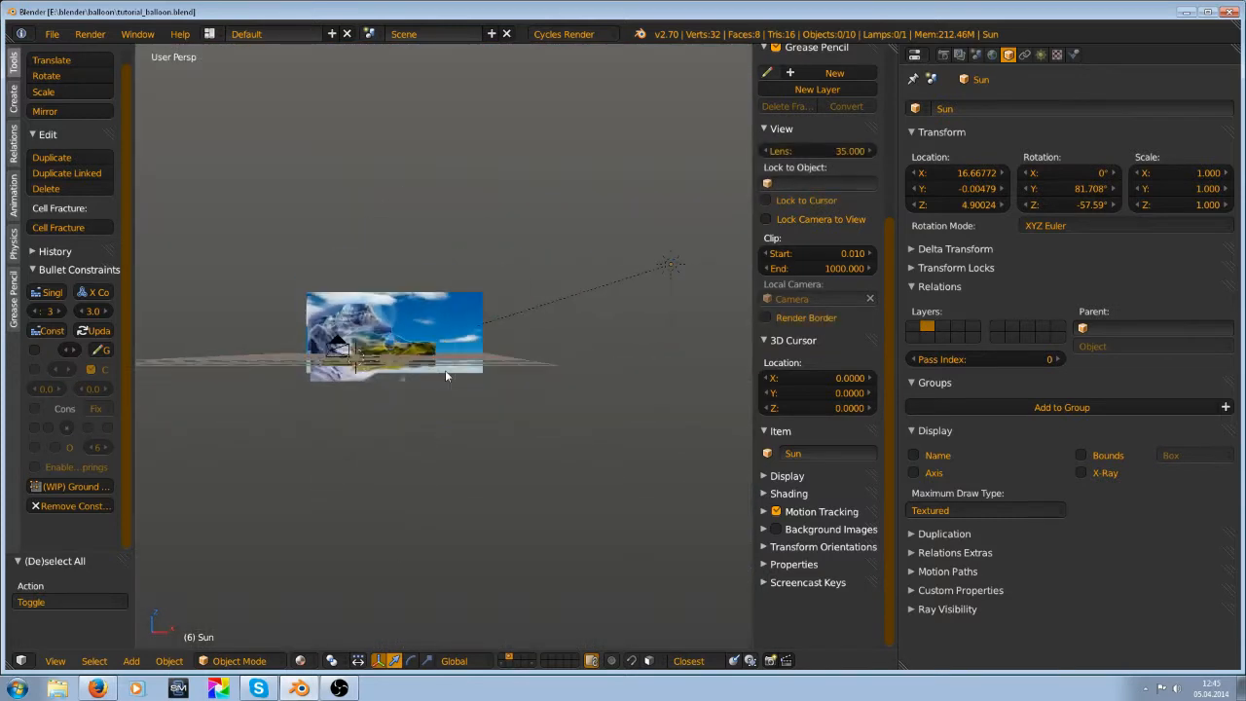
Return to the camera view and start the Screencast Keys display
{"action": "key", "text": "KP_0"}
{"action": "scroll", "coordinate": [454, 386], "scroll_direction": "up", "scroll_amount": 2}
{"action": "key", "text": "n"}
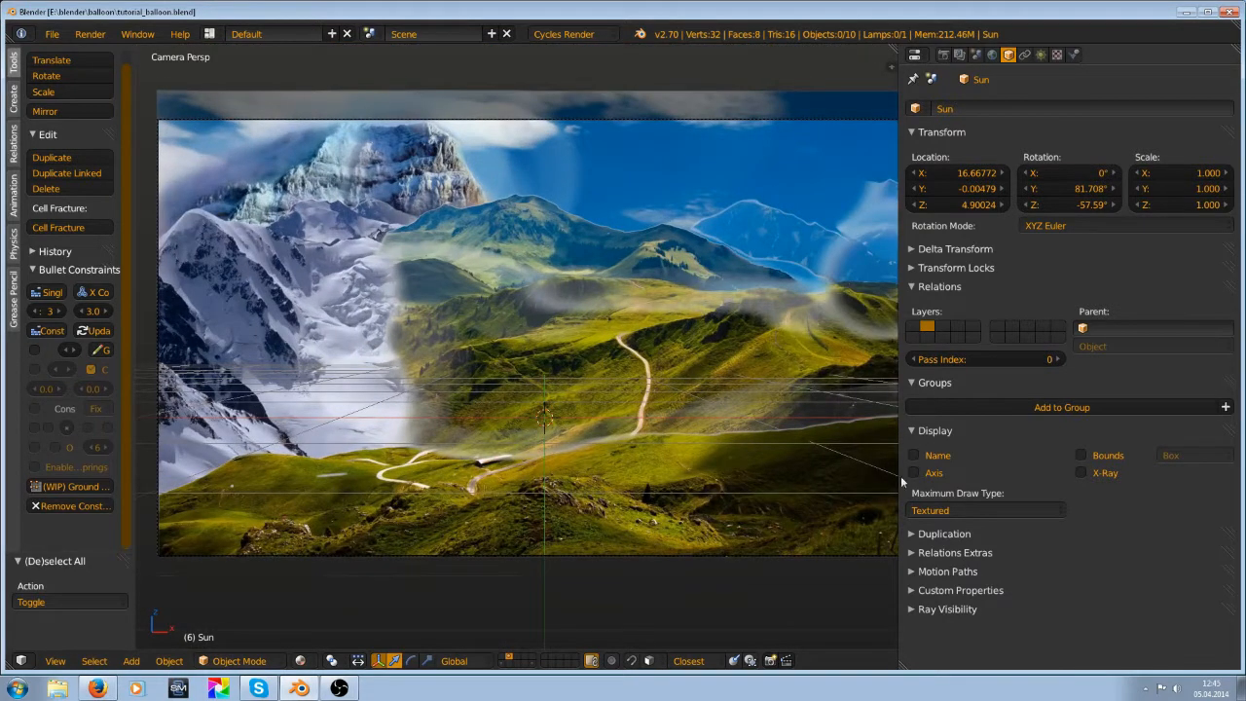
{"action": "key", "text": "n"}
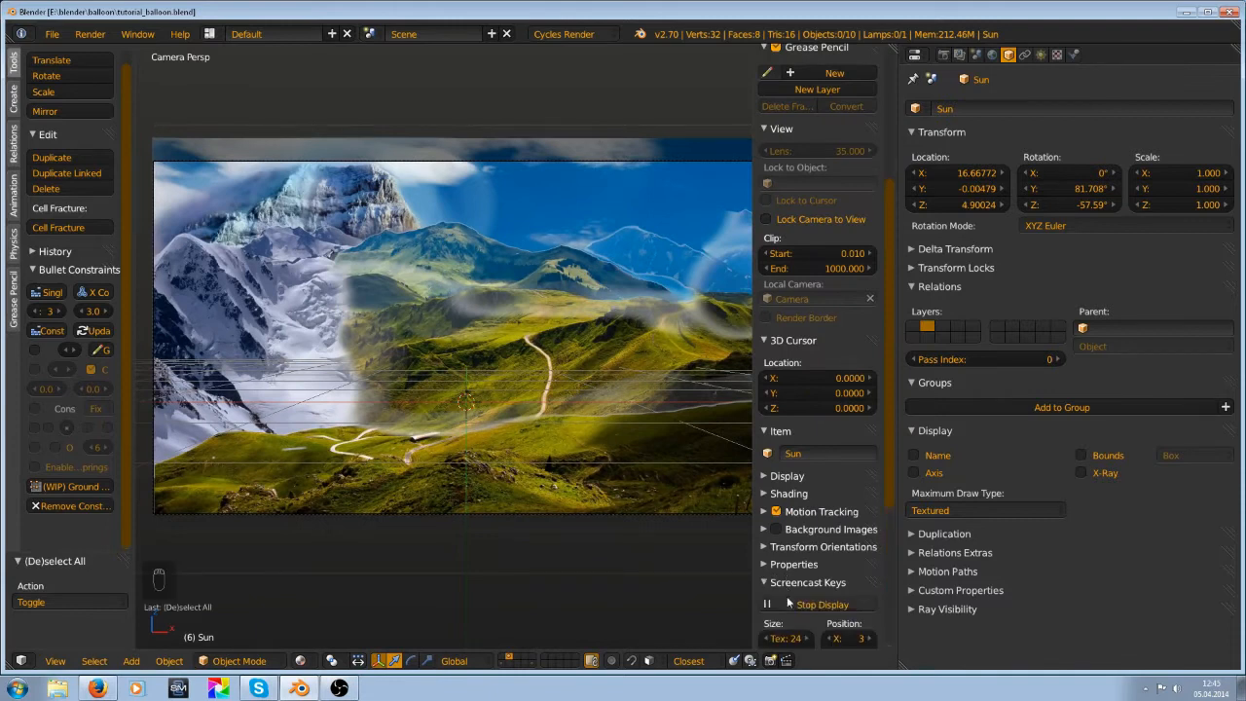
Hide the properties region and the tool shelf, and widen the 3D view slightly
{"action": "key", "text": "n"}
{"action": "scroll", "coordinate": [517, 436], "scroll_direction": "down", "scroll_amount": 2}
{"action": "scroll", "coordinate": [517, 415], "scroll_direction": "up", "scroll_amount": 1}
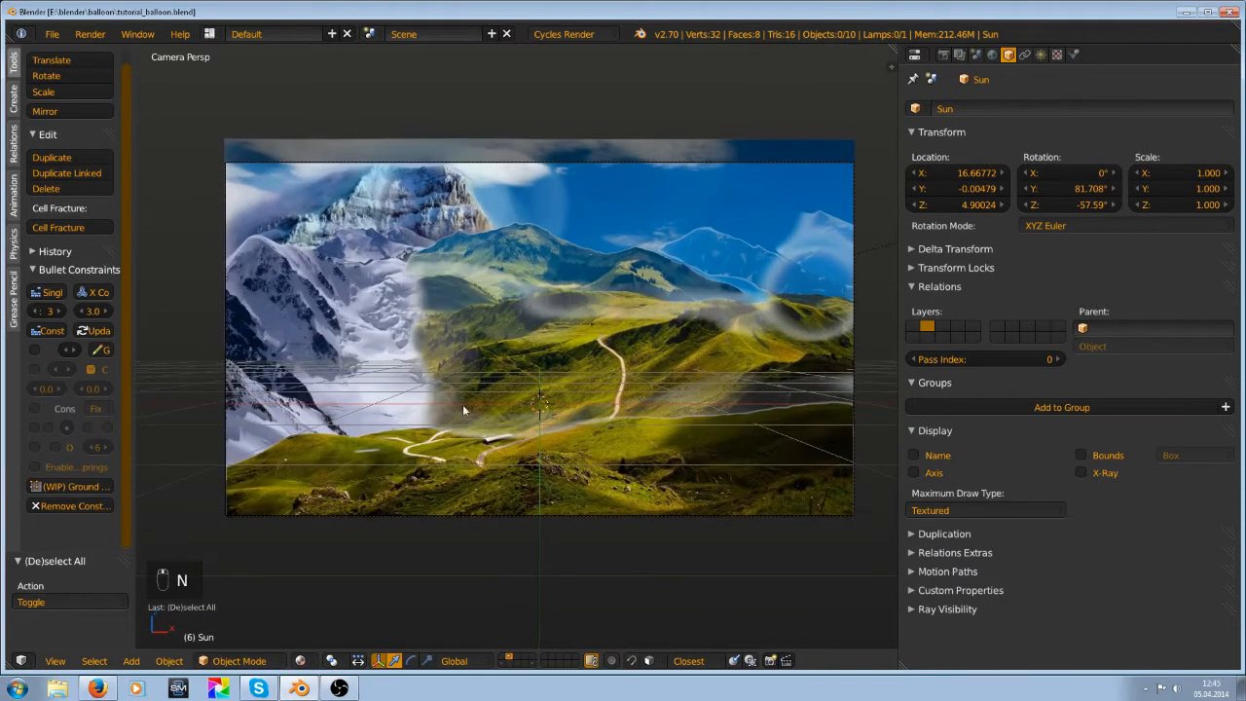
{"action": "key", "text": "n"}
{"action": "key", "text": "n"}
{"action": "key", "text": "t"}
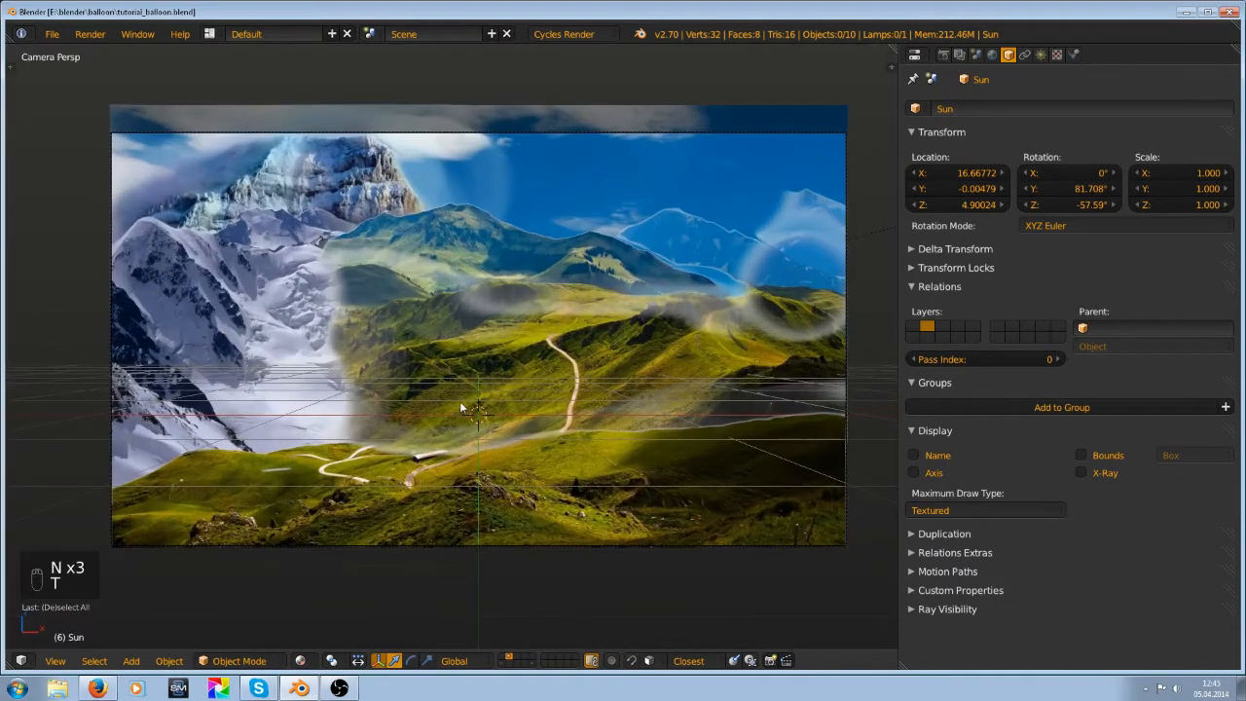
{"action": "scroll", "coordinate": [619, 361], "scroll_direction": "down", "scroll_amount": 2}
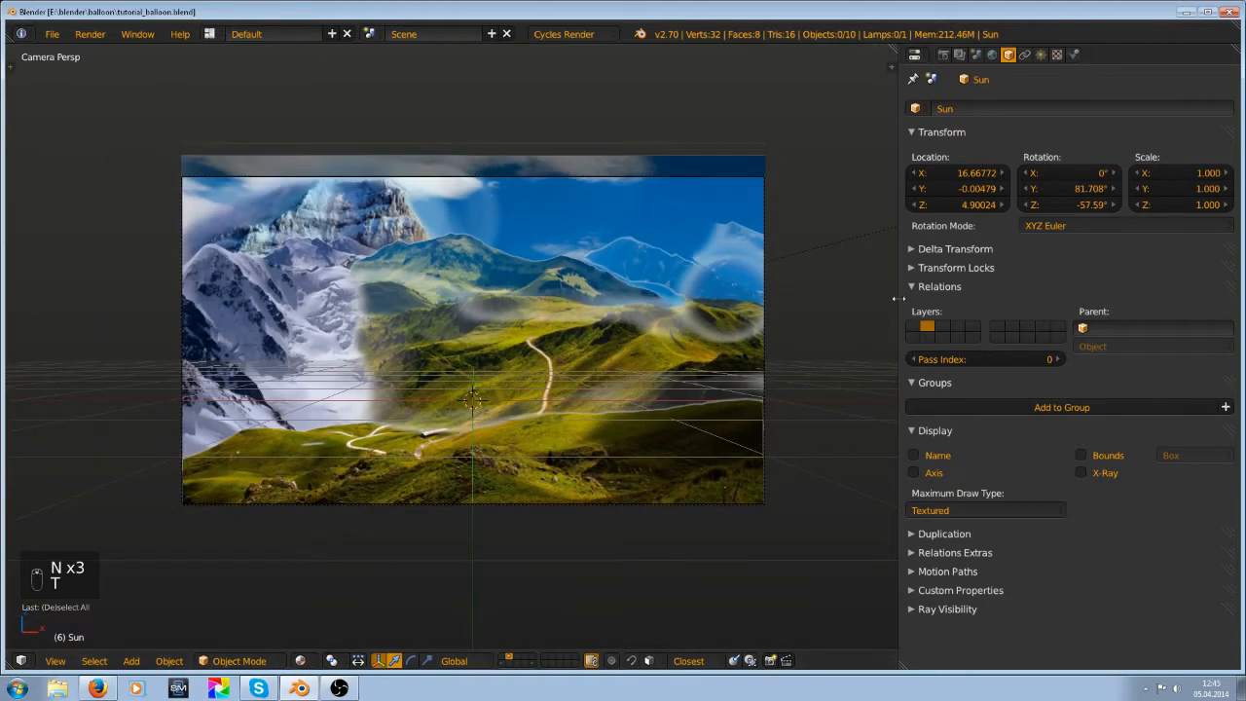
{"action": "left_click_drag", "start_coordinate": [897, 299], "coordinate": [921, 301]}
Add a cube mesh at the 3D cursor and enter Edit Mode on it
{"action": "key", "text": "shift+a"}
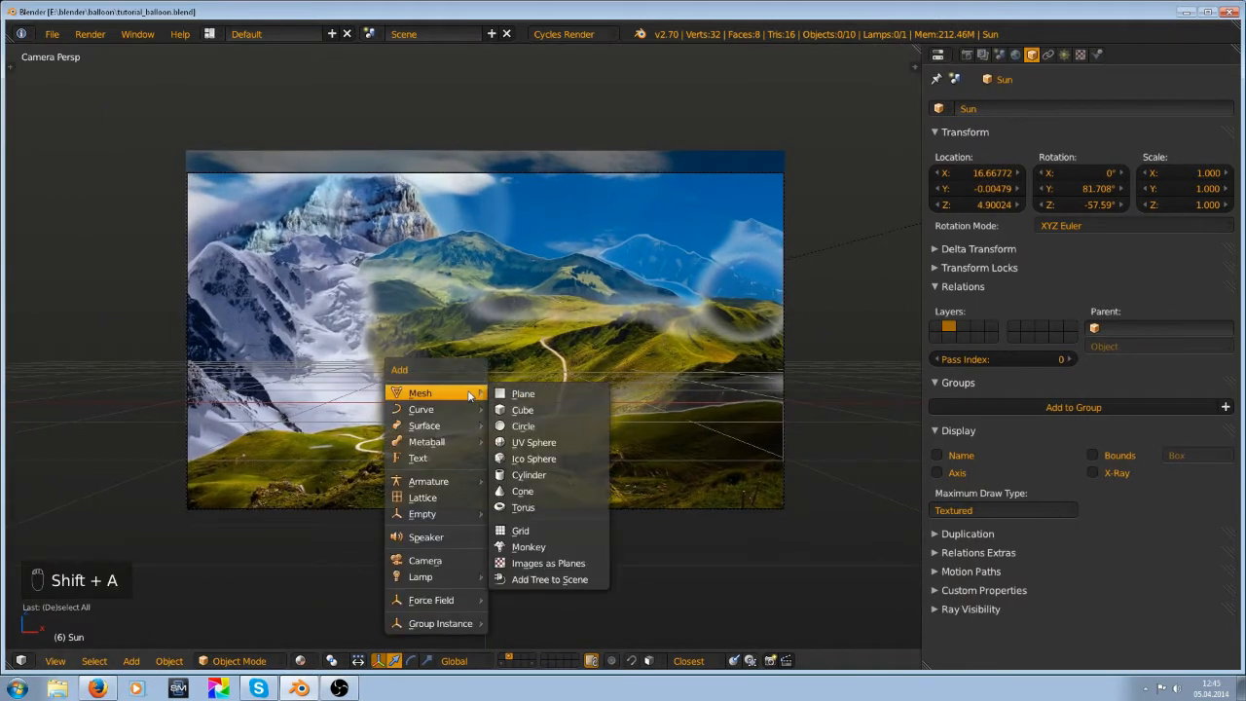
{"action": "left_click", "coordinate": [540, 416]}
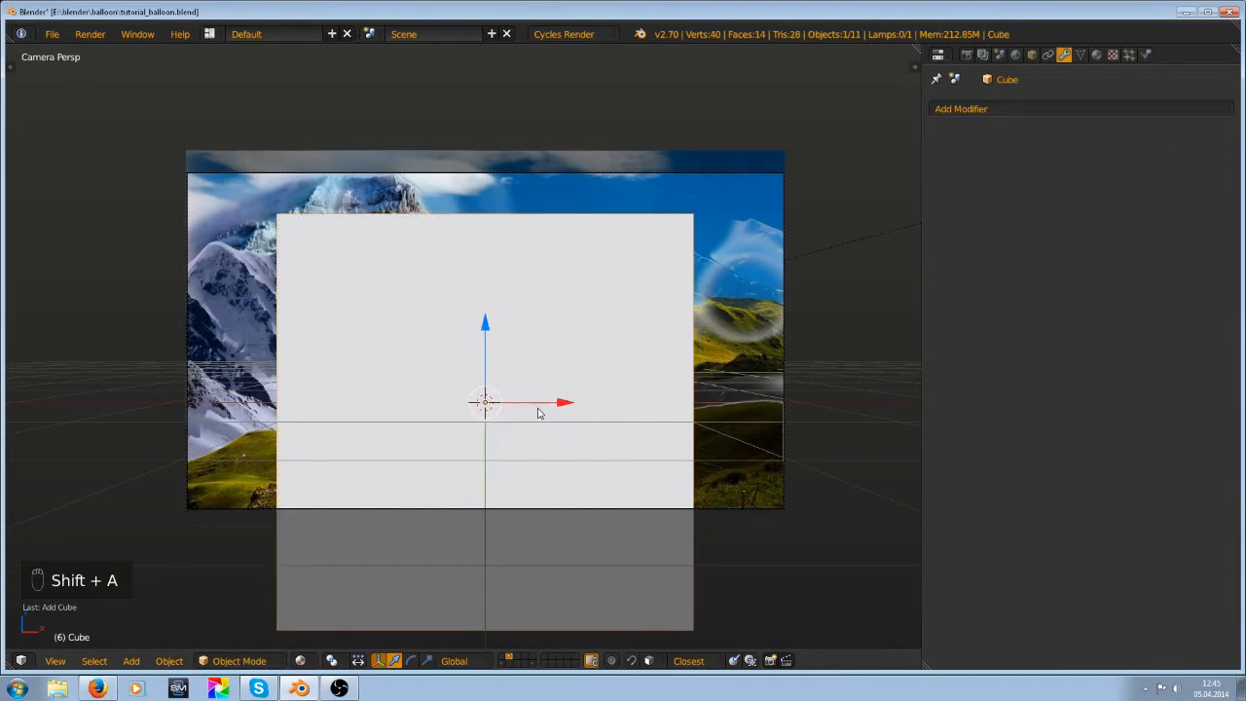
{"action": "key", "text": "Tab"}
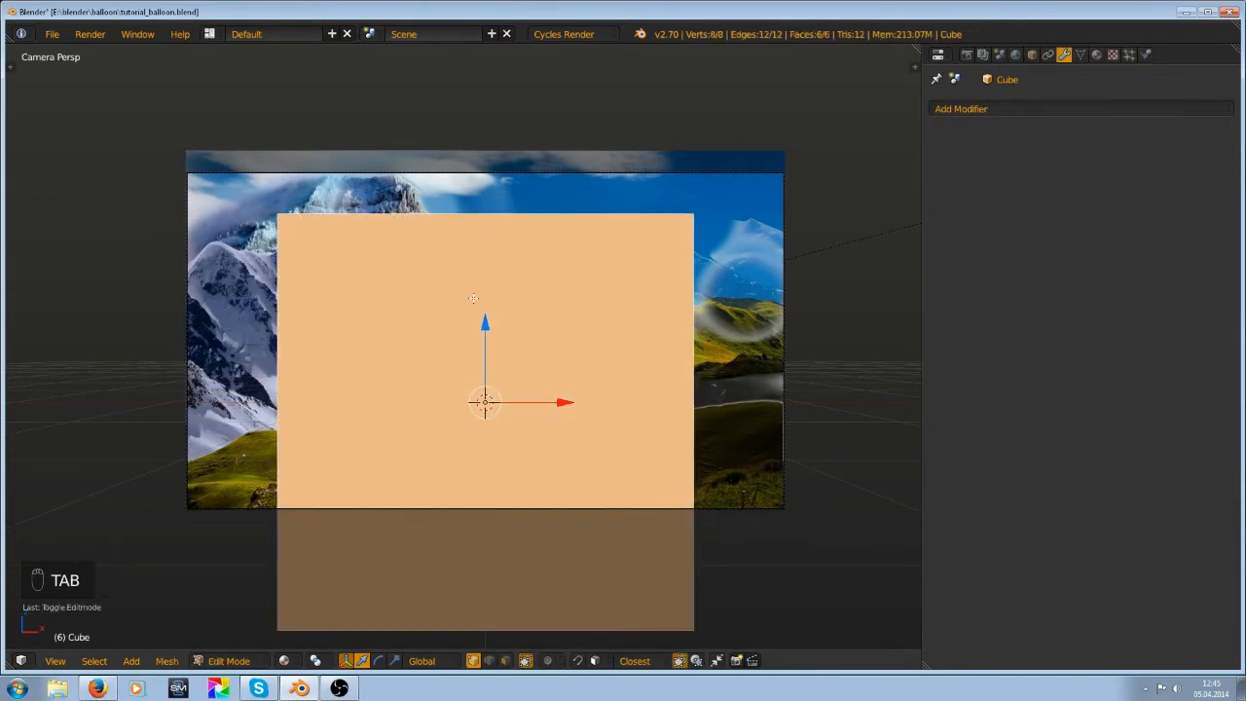
In wireframe shading, move the cube's two left front vertices to the left corners of the camera frame
{"action": "key", "text": "z"}
{"action": "right_click", "coordinate": [279, 211]}
{"action": "key", "text": "g"}
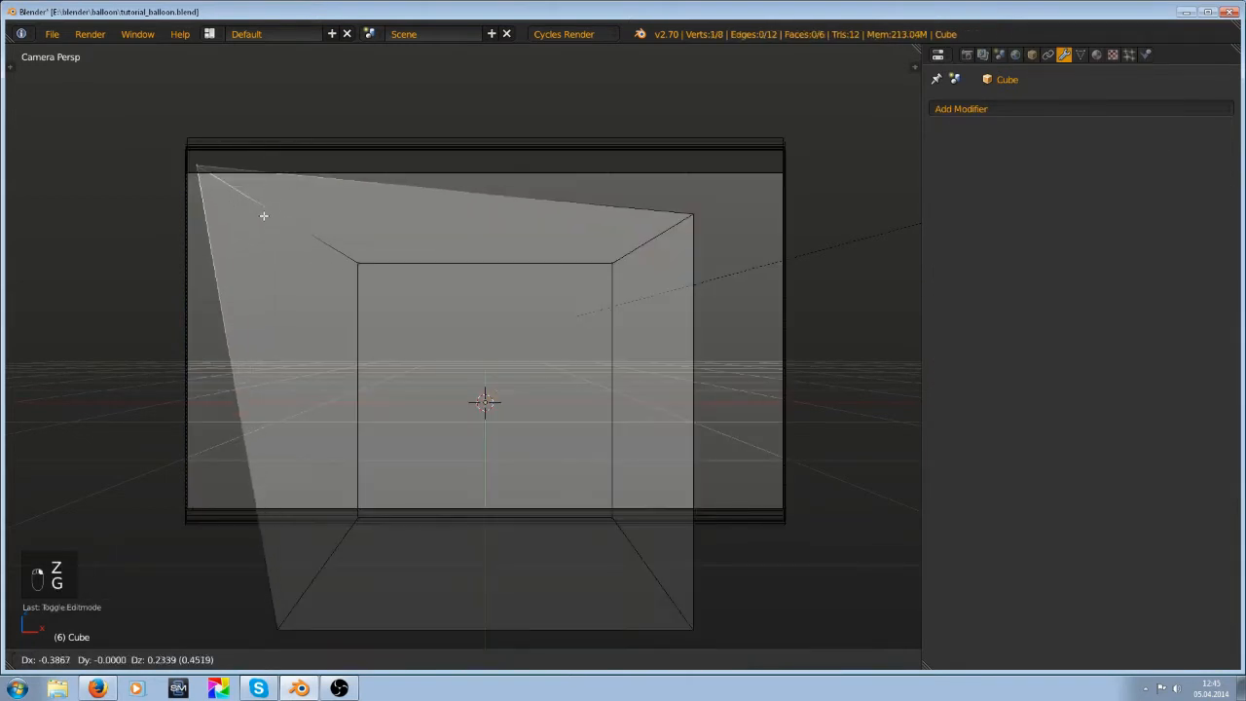
{"action": "left_click", "coordinate": [254, 221]}
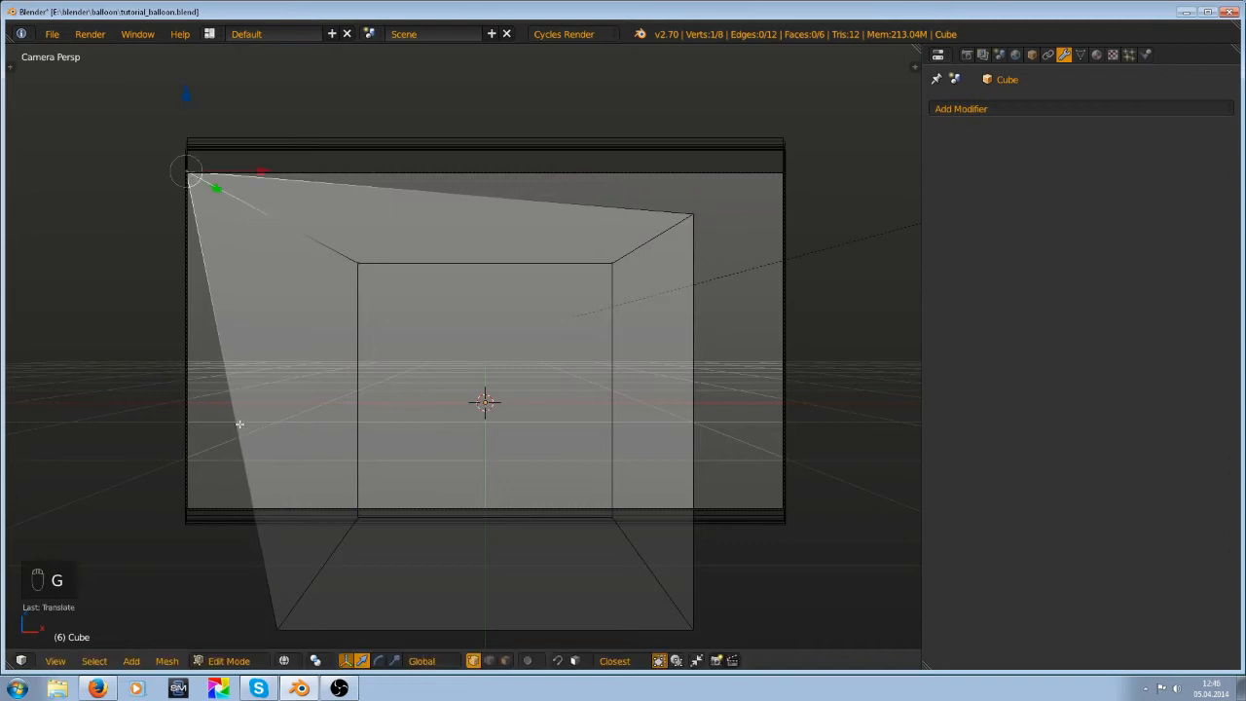
{"action": "right_click", "coordinate": [286, 625]}
{"action": "key", "text": "g"}
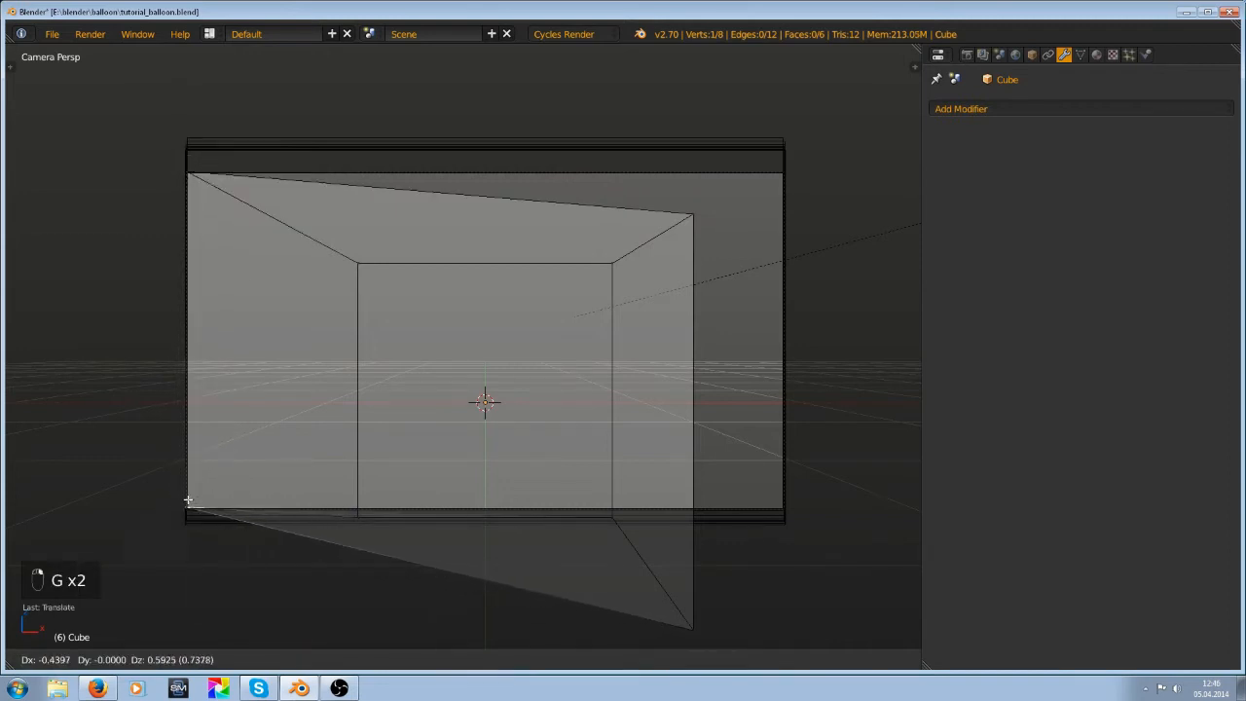
{"action": "left_click", "coordinate": [188, 502]}
Move the cube's two right front vertices out to the right edge of the camera frame
{"action": "key", "text": "g"}
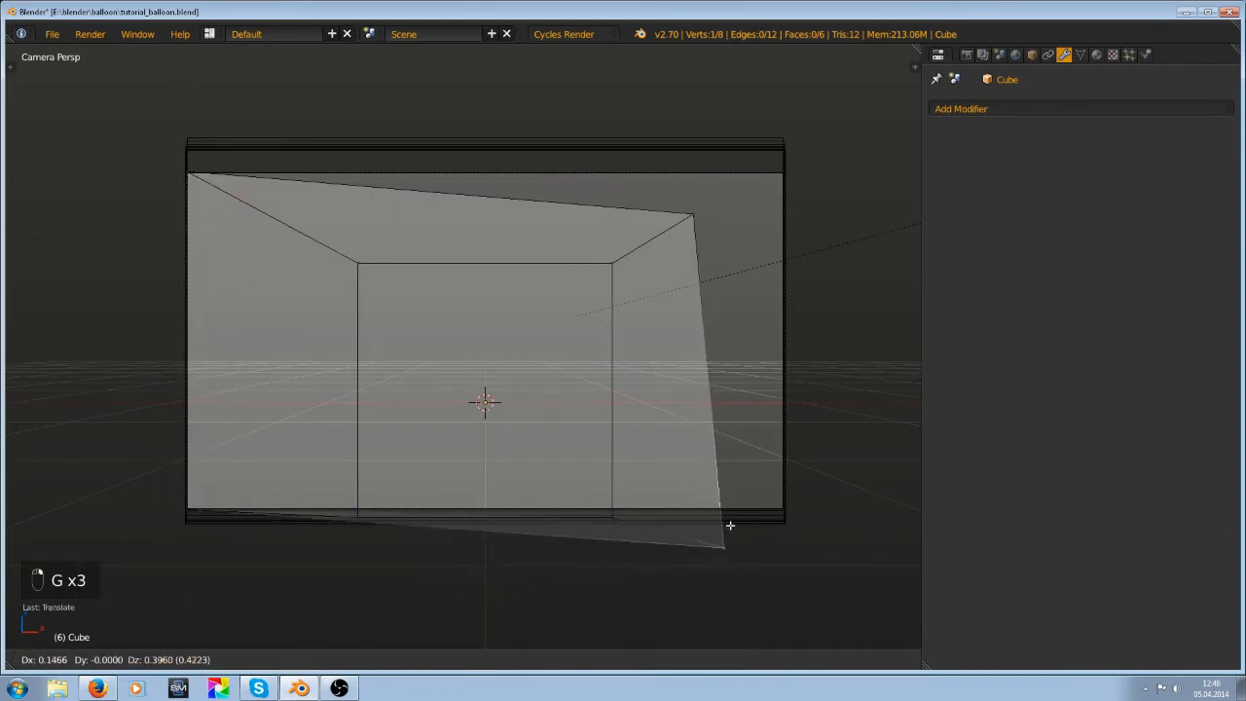
{"action": "left_click", "coordinate": [787, 490]}
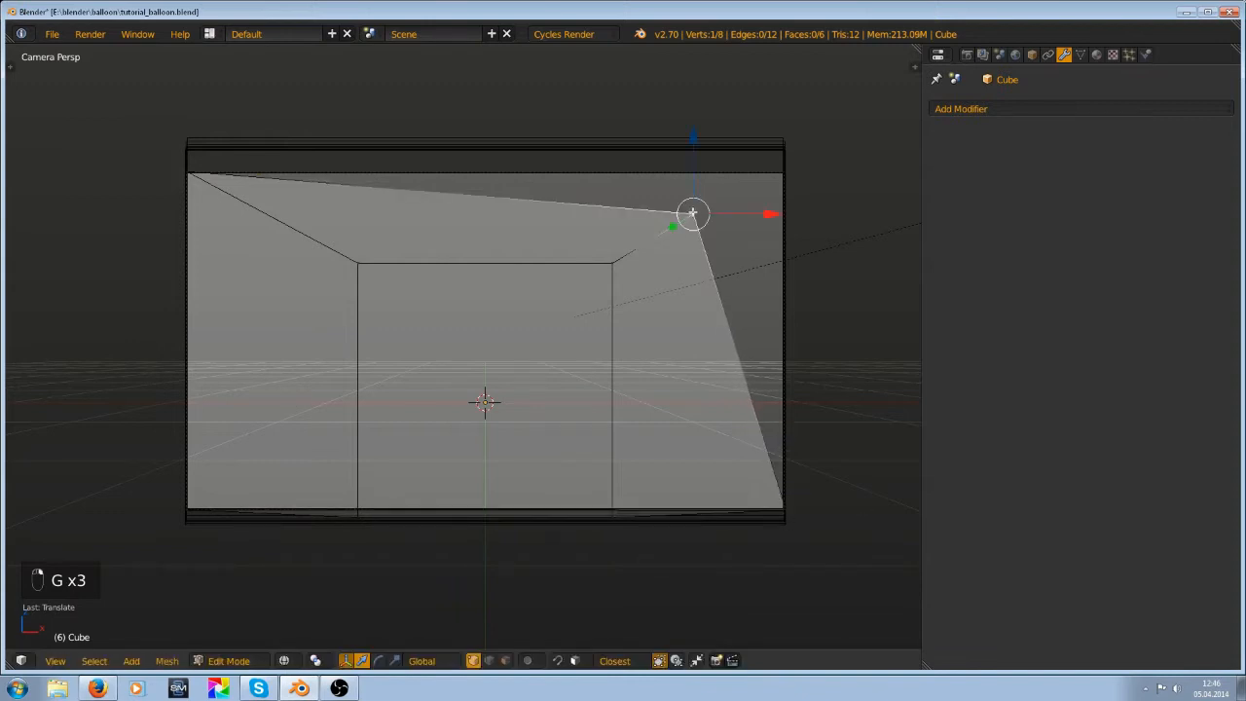
{"action": "key", "text": "g"}
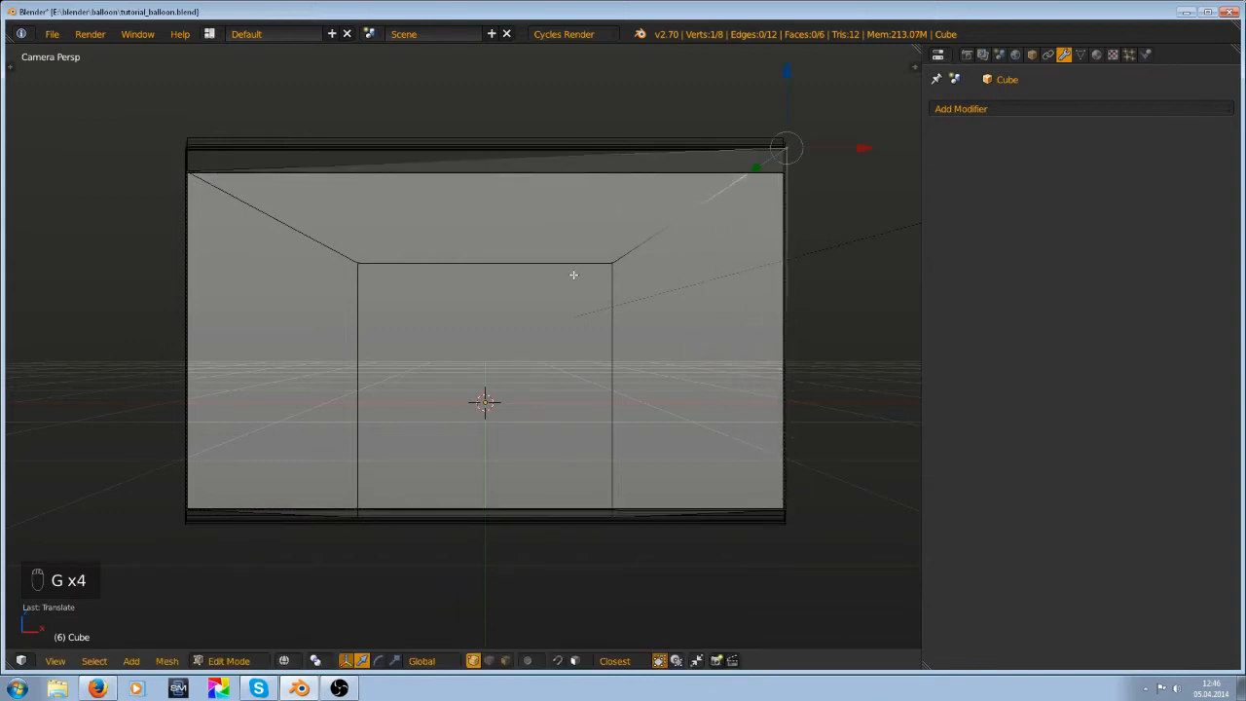
{"action": "key", "text": "g"}
{"action": "right_click", "coordinate": [683, 310]}
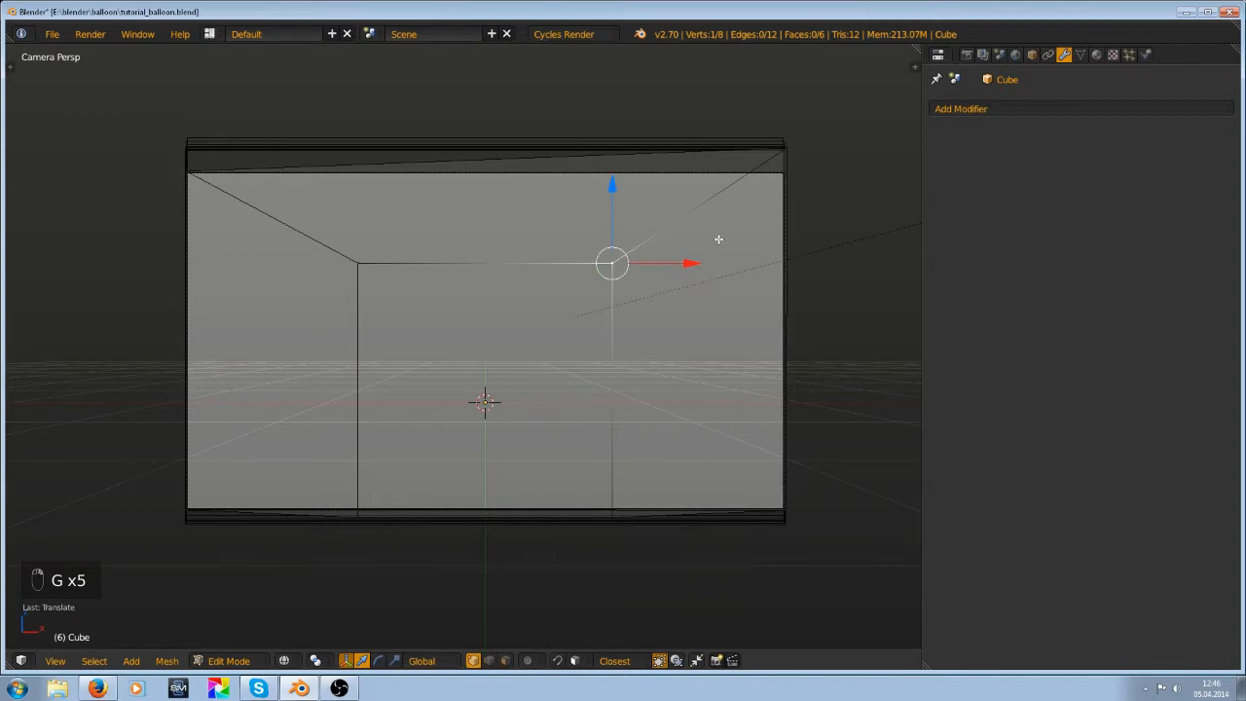
Select the cube's front face in solid shading and move it along Y until it sits close to the camera
{"action": "key", "text": "z"}
{"action": "scroll", "coordinate": [629, 186], "scroll_direction": "down", "scroll_amount": 4}
{"action": "middle_click_drag", "start_coordinate": [629, 186], "coordinate": [587, 322]}
{"action": "scroll", "coordinate": [543, 322], "scroll_direction": "down", "scroll_amount": 3}
{"action": "middle_click_drag", "start_coordinate": [457, 298], "coordinate": [575, 326], "text": "shift"}
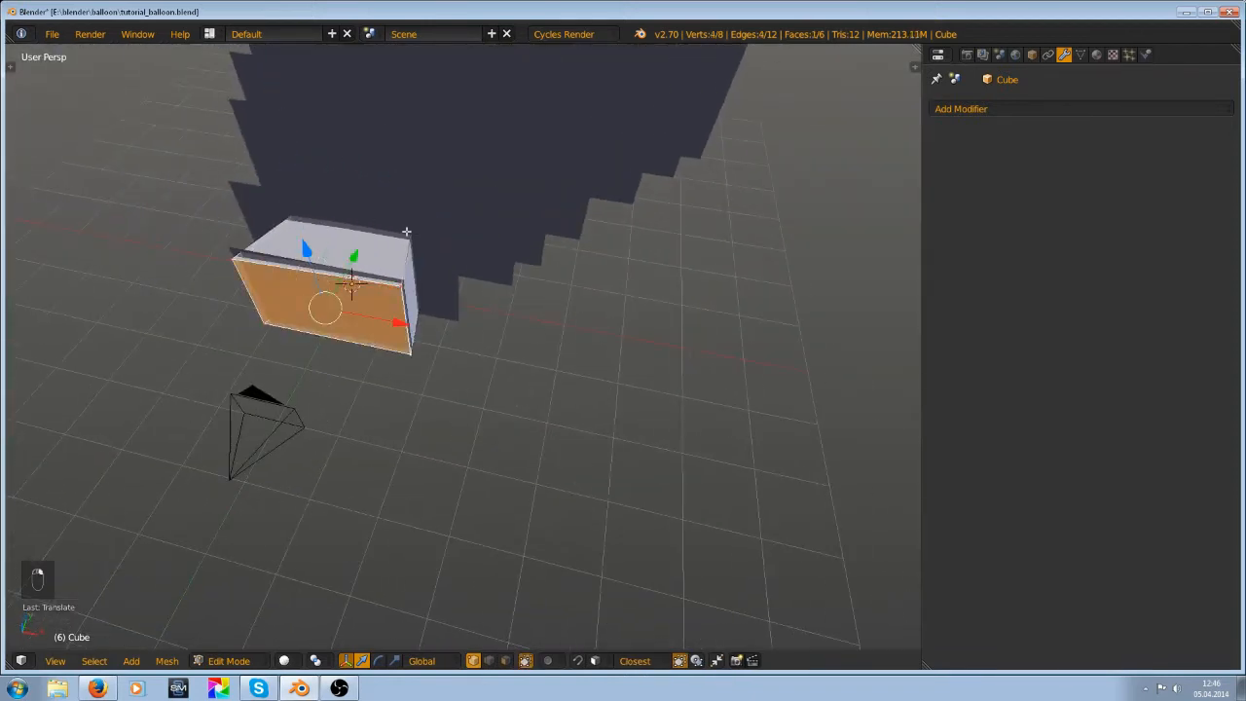
{"action": "middle_click_drag", "start_coordinate": [407, 232], "coordinate": [379, 285]}
{"action": "left_click_drag", "start_coordinate": [368, 209], "coordinate": [315, 315]}
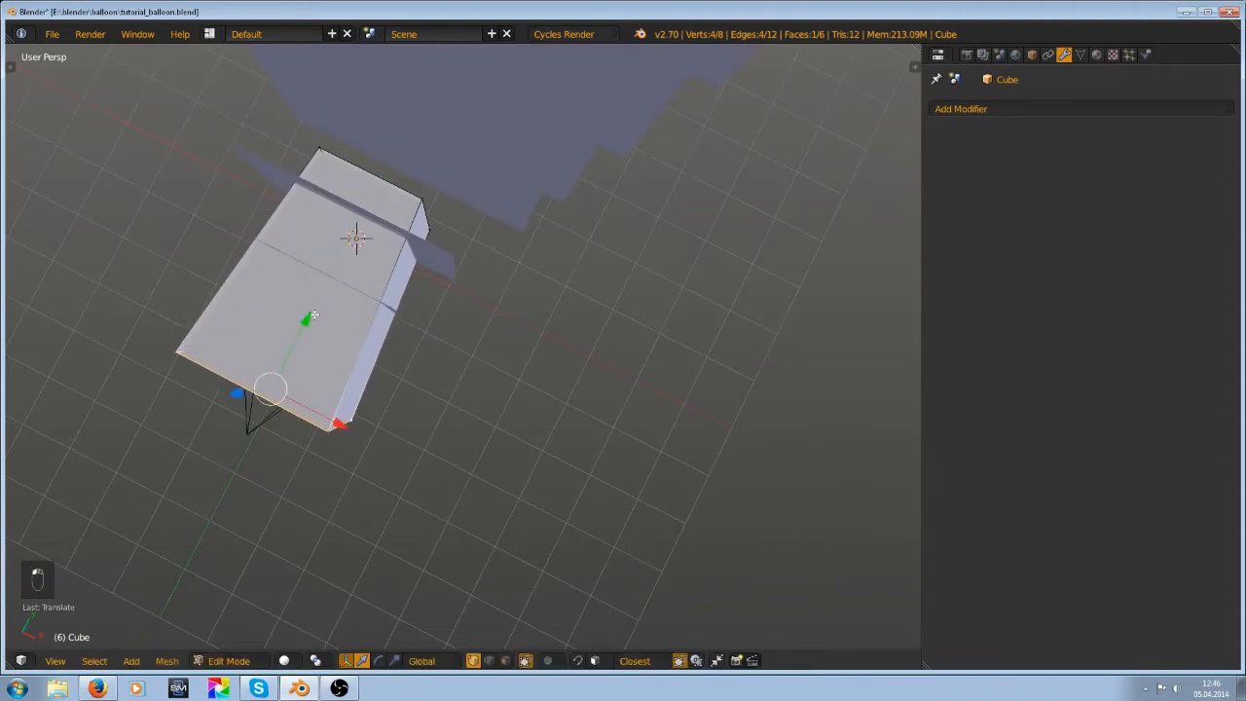
In the camera view, scale the cube's front face down to just slightly larger than the camera frame
{"action": "middle_click_drag", "start_coordinate": [427, 349], "coordinate": [461, 328]}
{"action": "key", "text": "KP_0"}
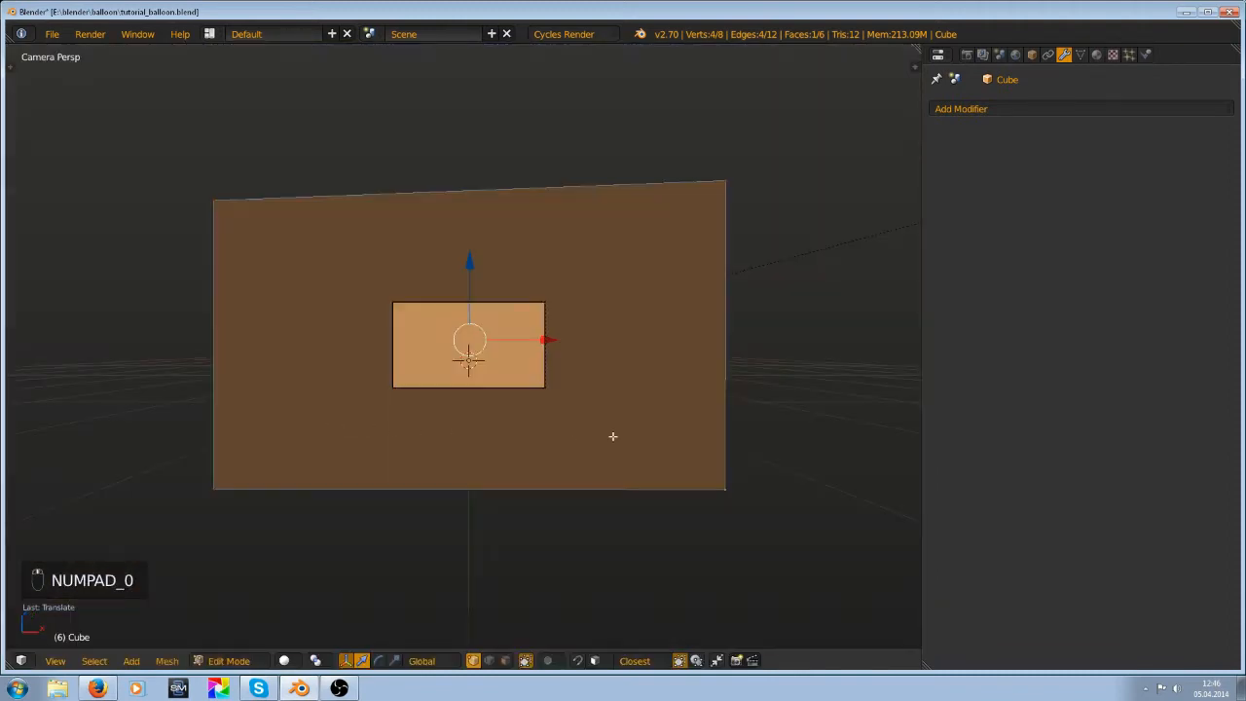
{"action": "key", "text": "s"}
{"action": "left_click", "coordinate": [568, 418]}
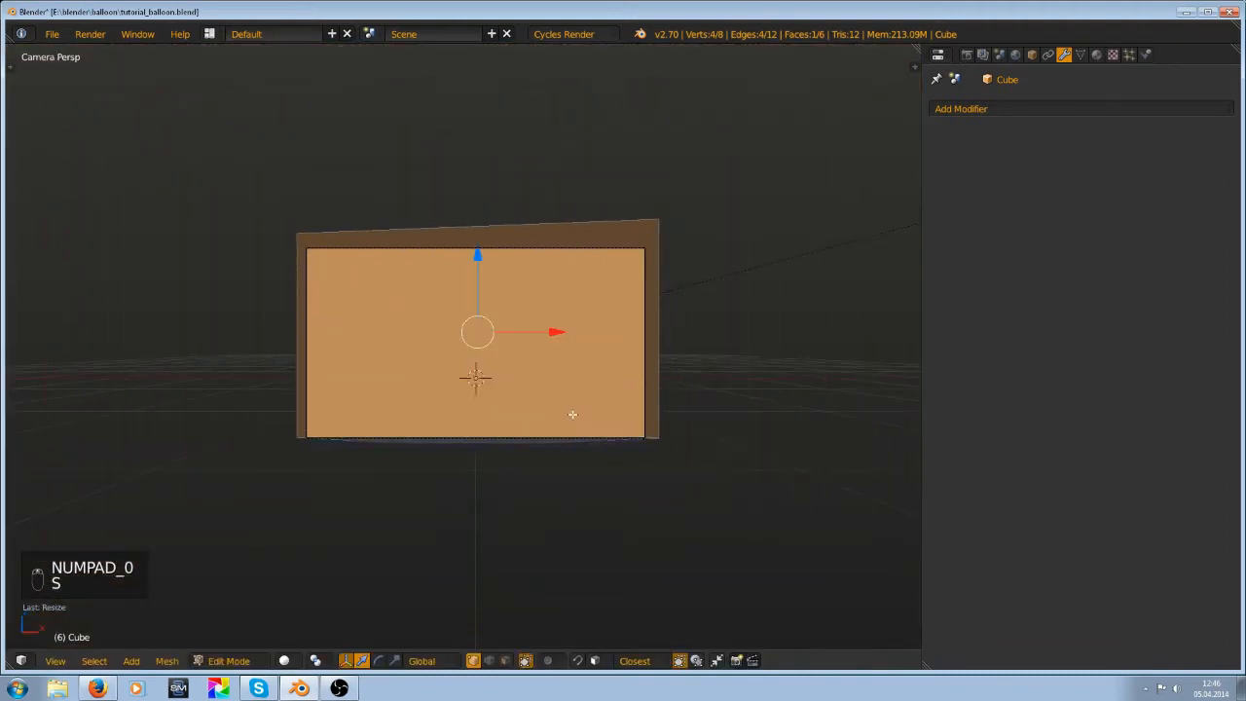
Move the cube's front face slightly along Y, away from the camera
{"action": "middle_click_drag", "start_coordinate": [570, 415], "coordinate": [517, 425]}
{"action": "scroll", "coordinate": [517, 426], "scroll_direction": "down", "scroll_amount": 5}
{"action": "middle_click_drag", "start_coordinate": [337, 345], "coordinate": [454, 298], "text": "shift"}
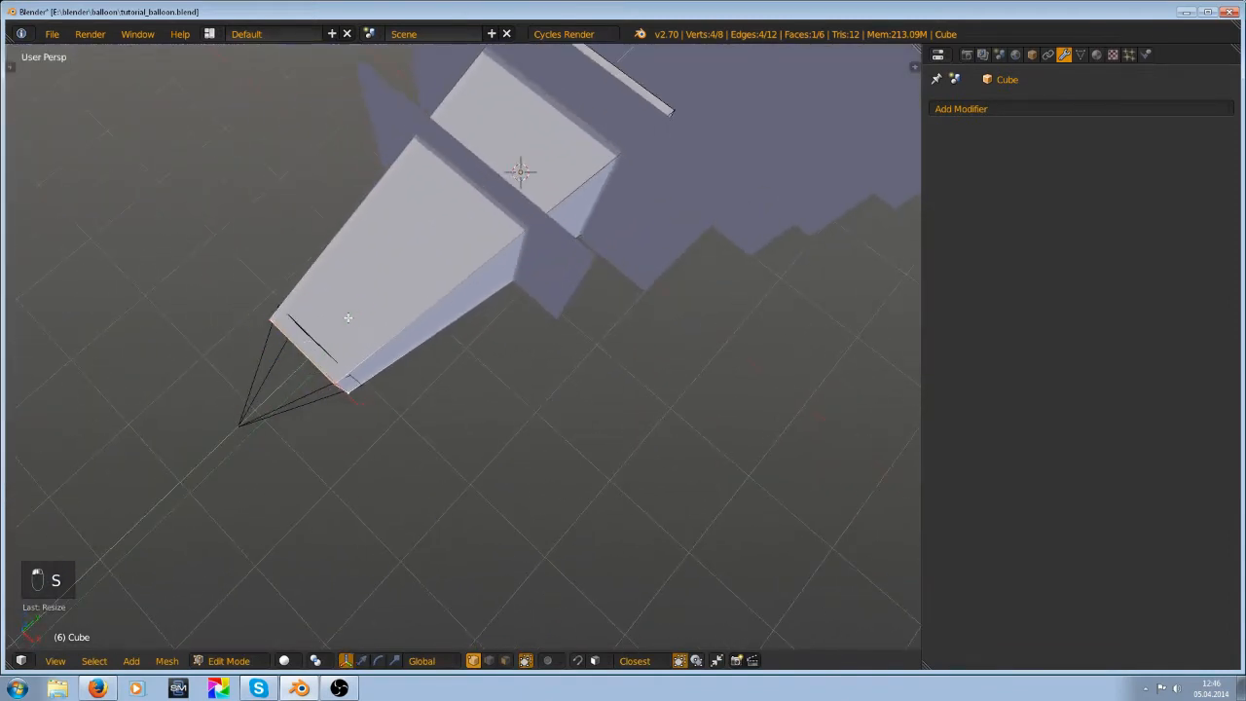
{"action": "left_click_drag", "start_coordinate": [349, 317], "coordinate": [370, 312]}
{"action": "left_click", "coordinate": [369, 310]}
In the camera view, move the front face's two right vertices to the right corners of the camera frame
{"action": "key", "text": "KP_0"}
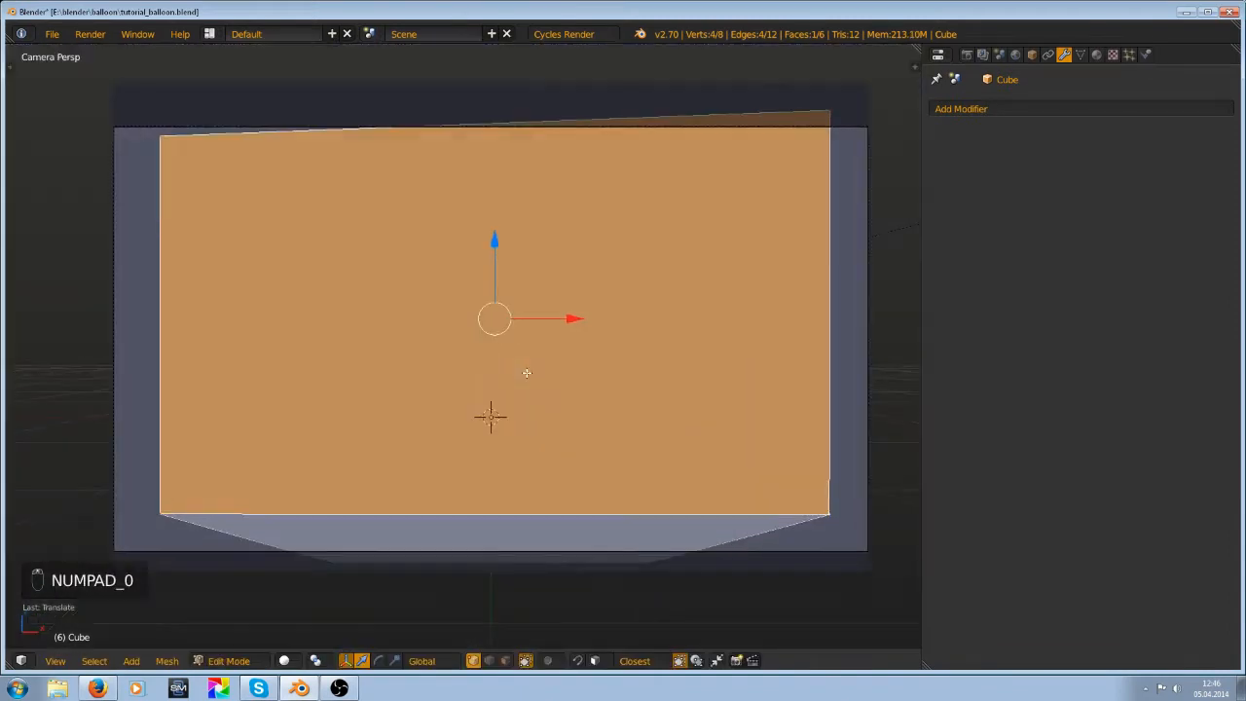
{"action": "right_click", "coordinate": [685, 419]}
{"action": "key", "text": "g"}
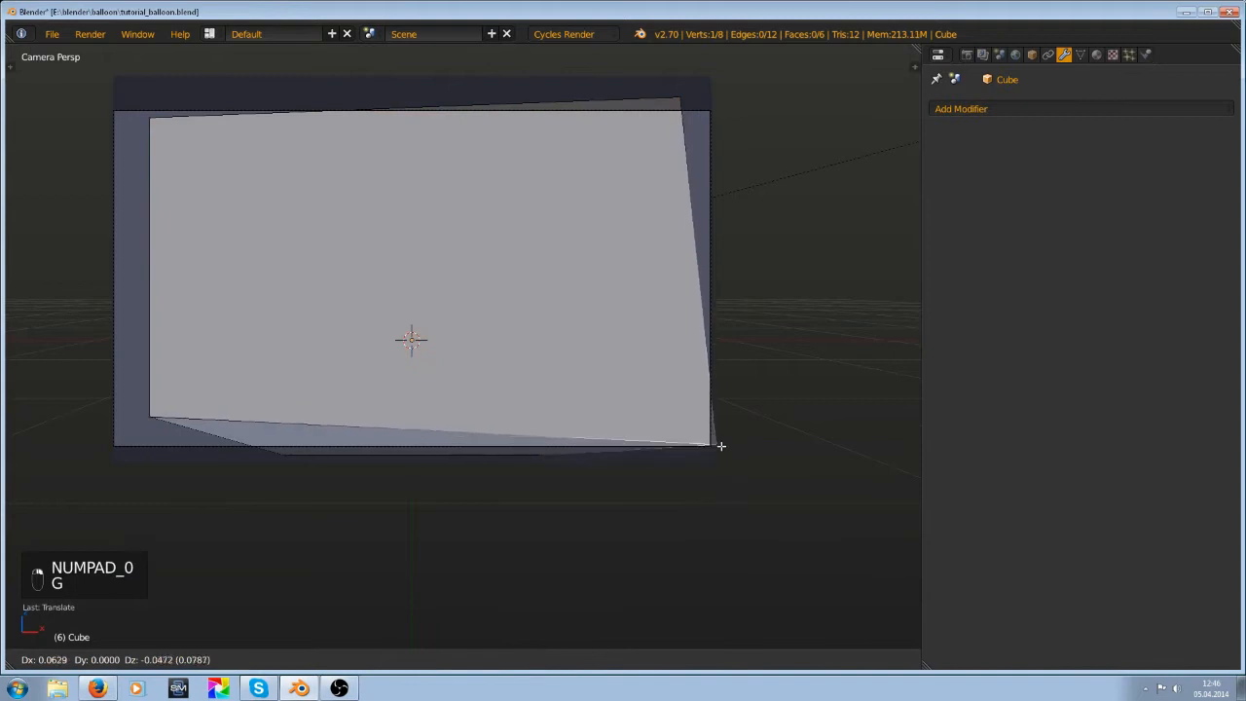
{"action": "left_click", "coordinate": [716, 450]}
{"action": "key", "text": "g"}
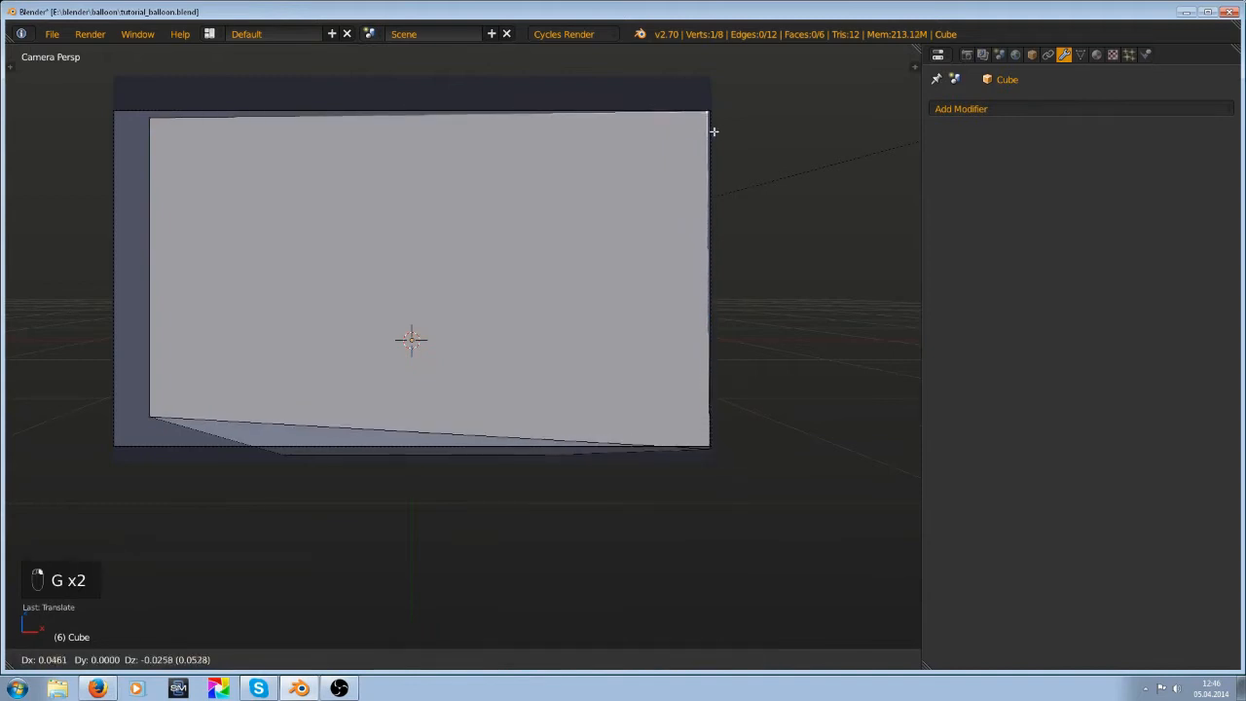
{"action": "left_click", "coordinate": [721, 126]}
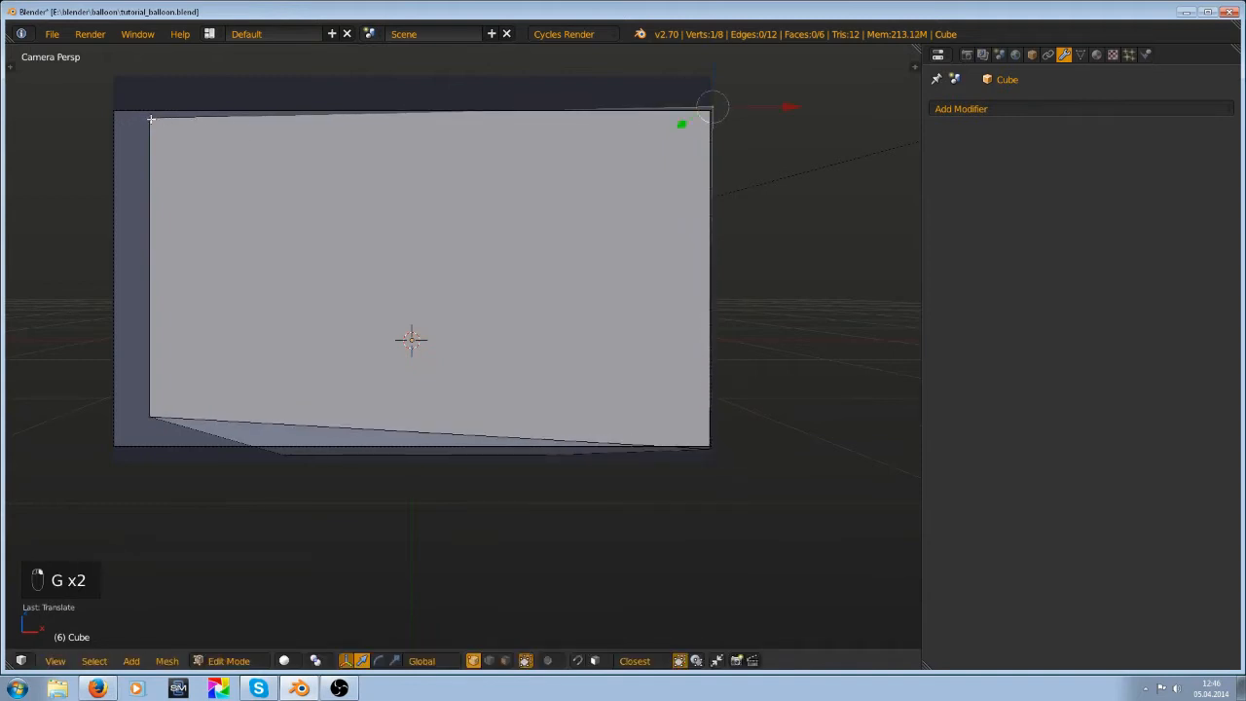
Move the front face's two left vertices to the left corners of the camera frame
{"action": "right_click", "coordinate": [151, 118]}
{"action": "middle_click_drag", "start_coordinate": [151, 121], "coordinate": [251, 130], "text": "shift"}
{"action": "key", "text": "g"}
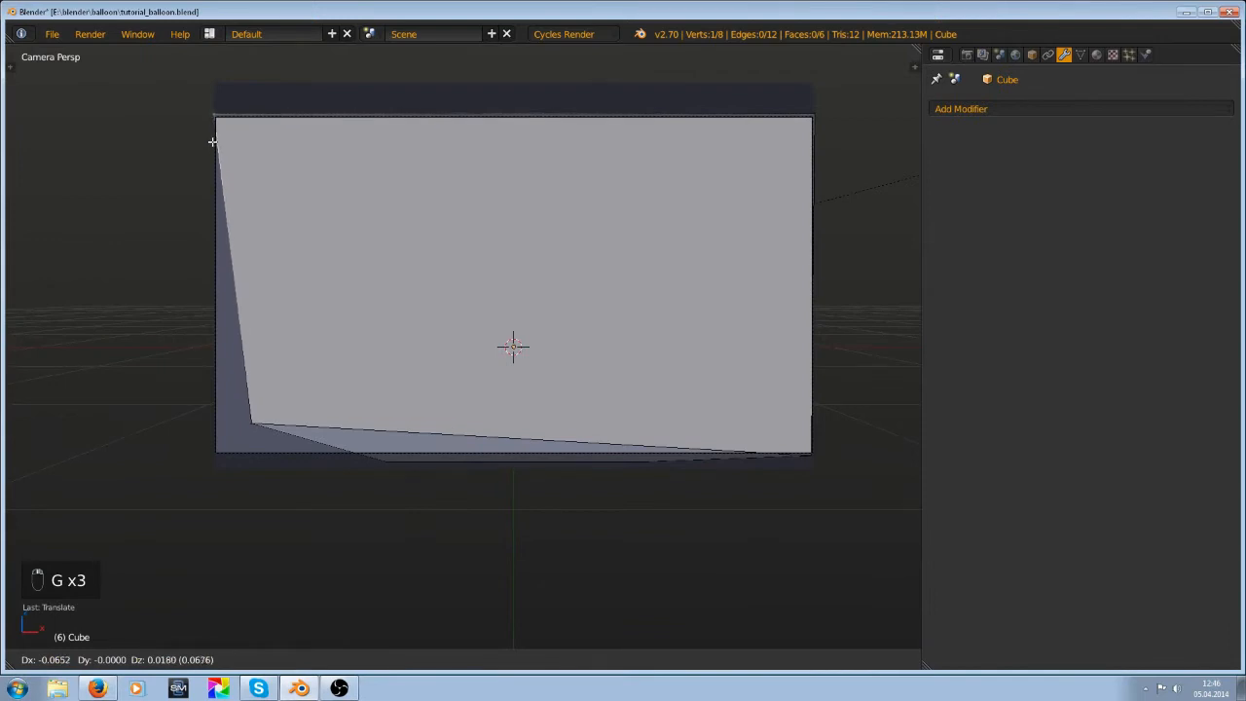
{"action": "left_click", "coordinate": [212, 142]}
{"action": "key", "text": "g"}
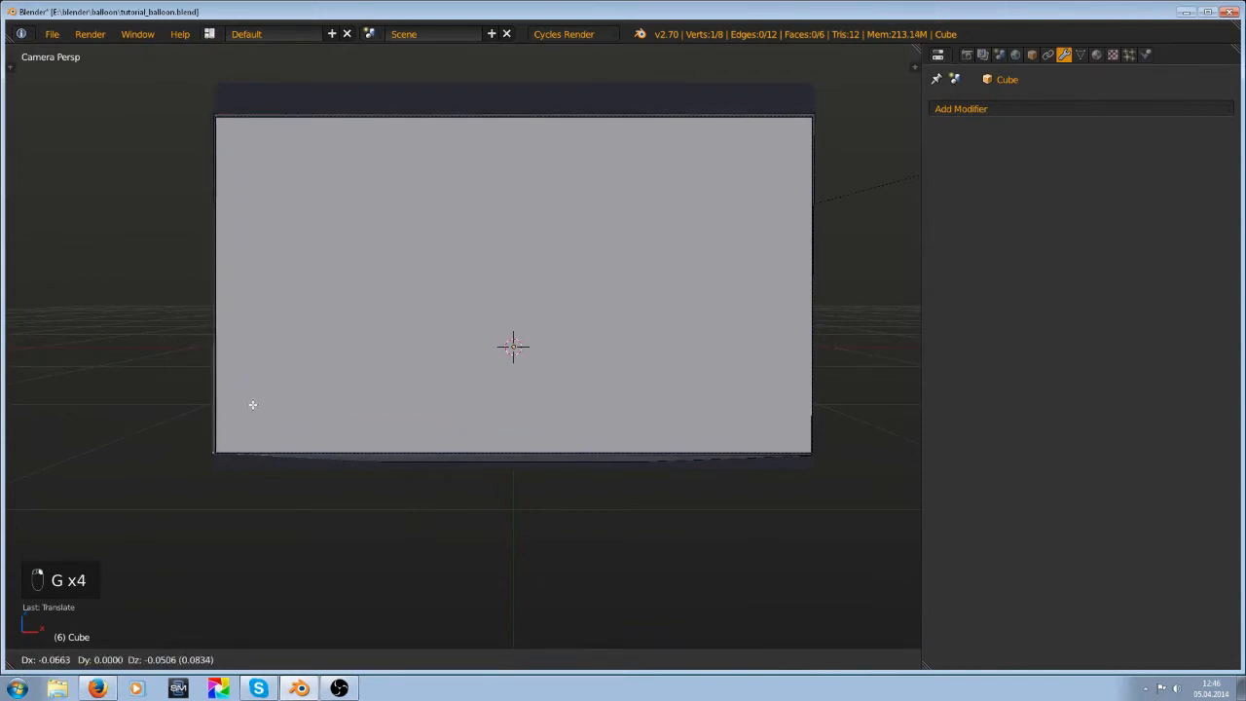
{"action": "left_click", "coordinate": [253, 405]}
Select the cube's back face and move it along Y past the farthest image plane
{"action": "key", "text": "z"}
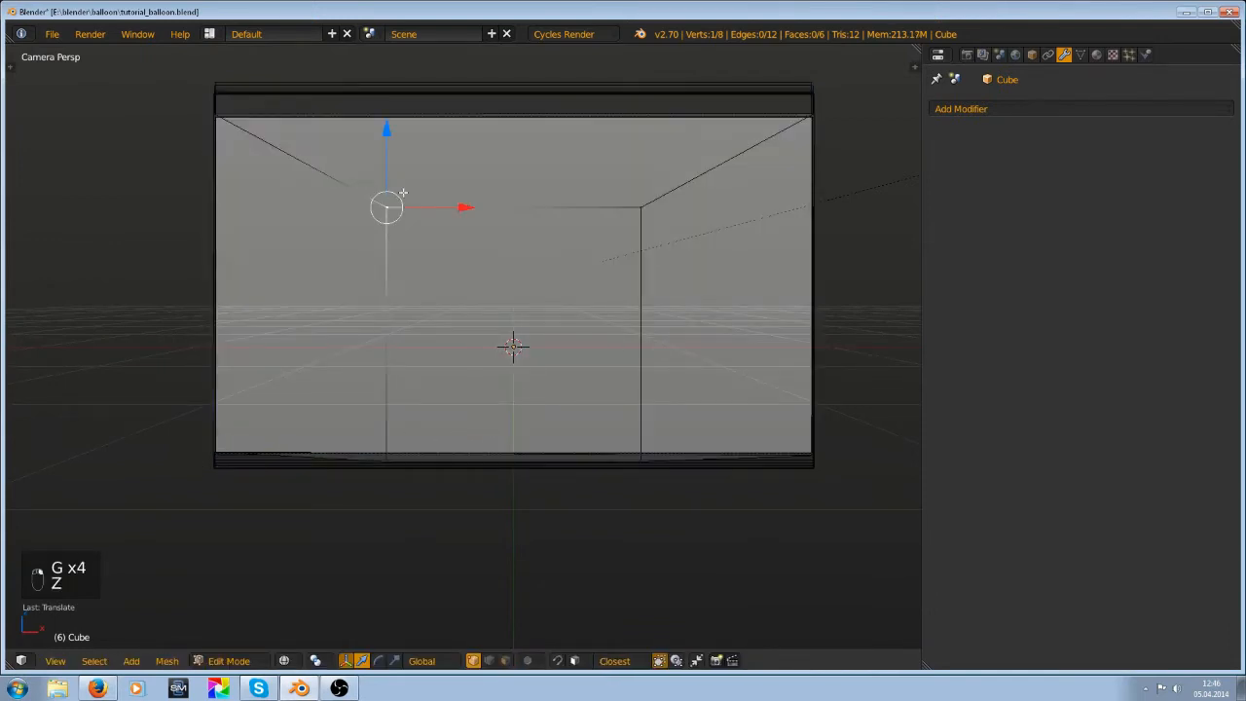
{"action": "scroll", "coordinate": [493, 241], "scroll_direction": "down", "scroll_amount": 4}
{"action": "scroll", "coordinate": [409, 395], "scroll_direction": "up", "scroll_amount": 6}
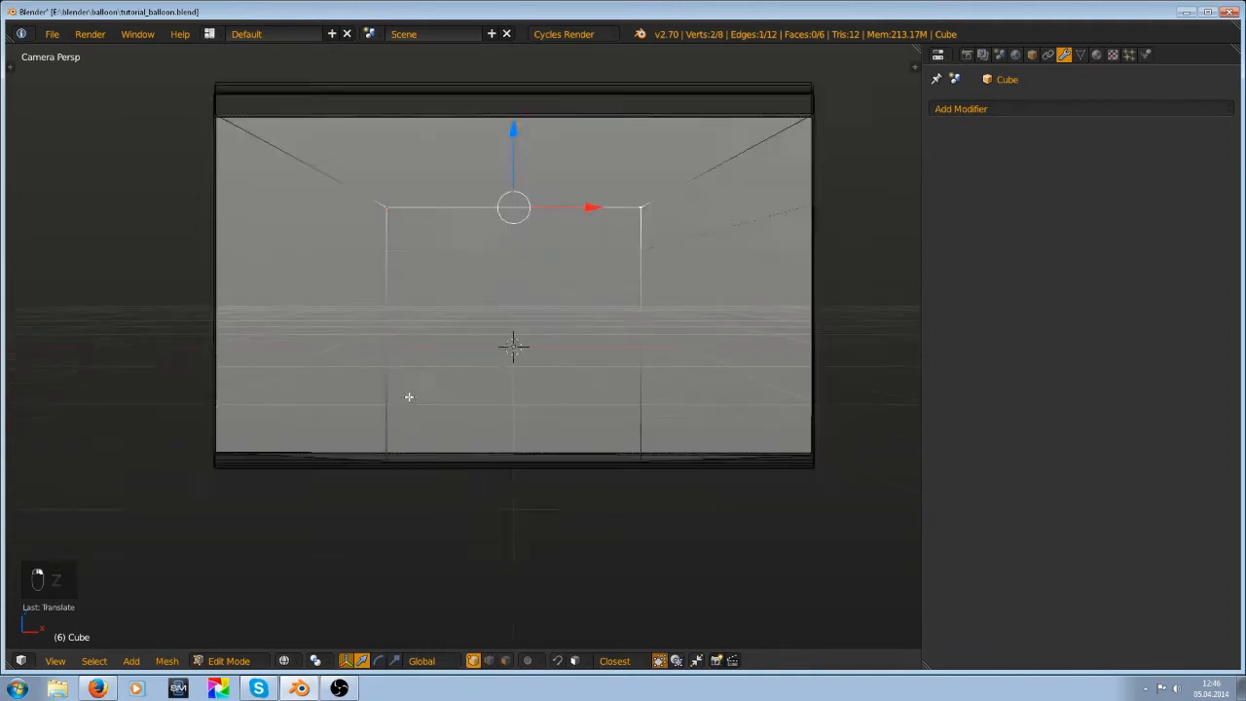
{"action": "scroll", "coordinate": [652, 279], "scroll_direction": "down", "scroll_amount": 5}
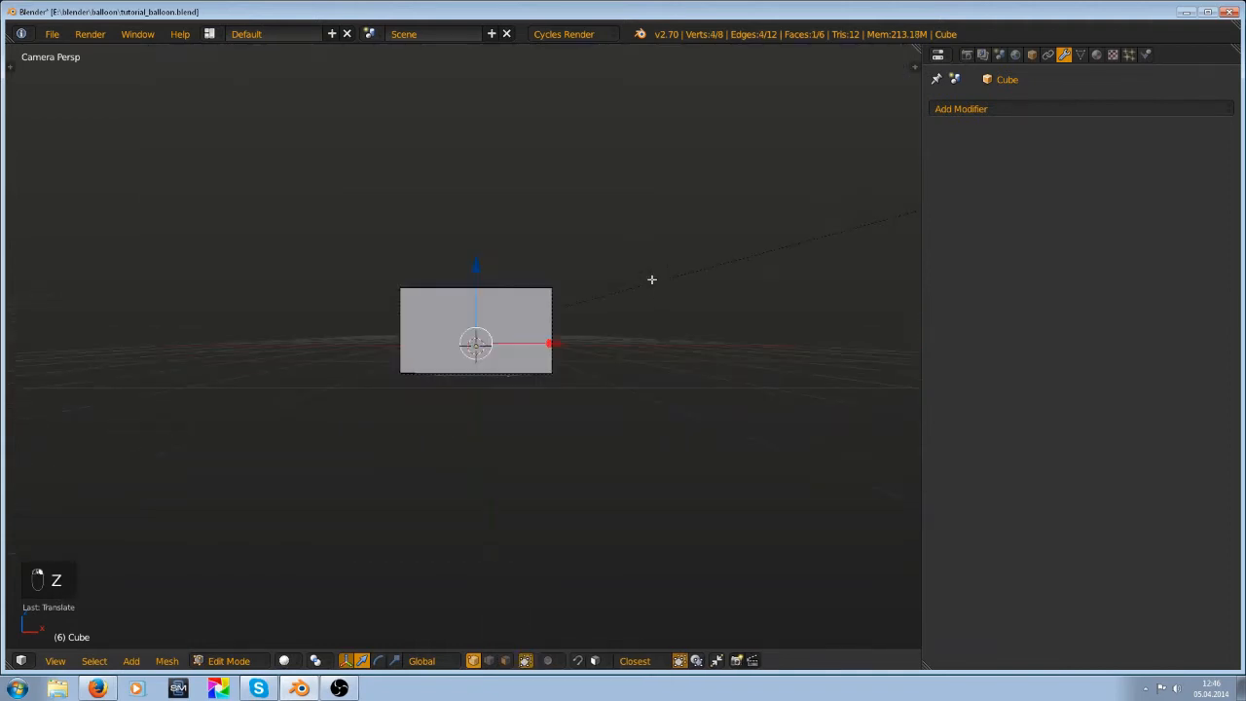
{"action": "middle_click_drag", "start_coordinate": [652, 278], "coordinate": [514, 231]}
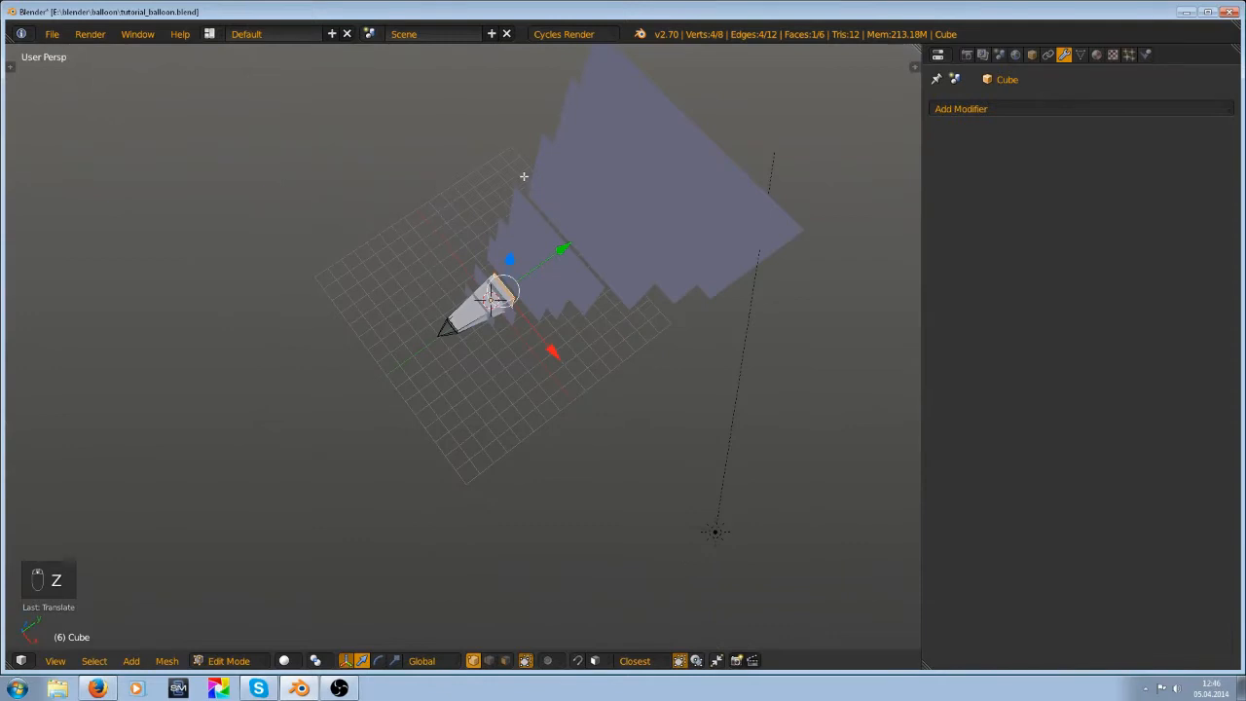
{"action": "middle_click_drag", "start_coordinate": [576, 202], "coordinate": [532, 283]}
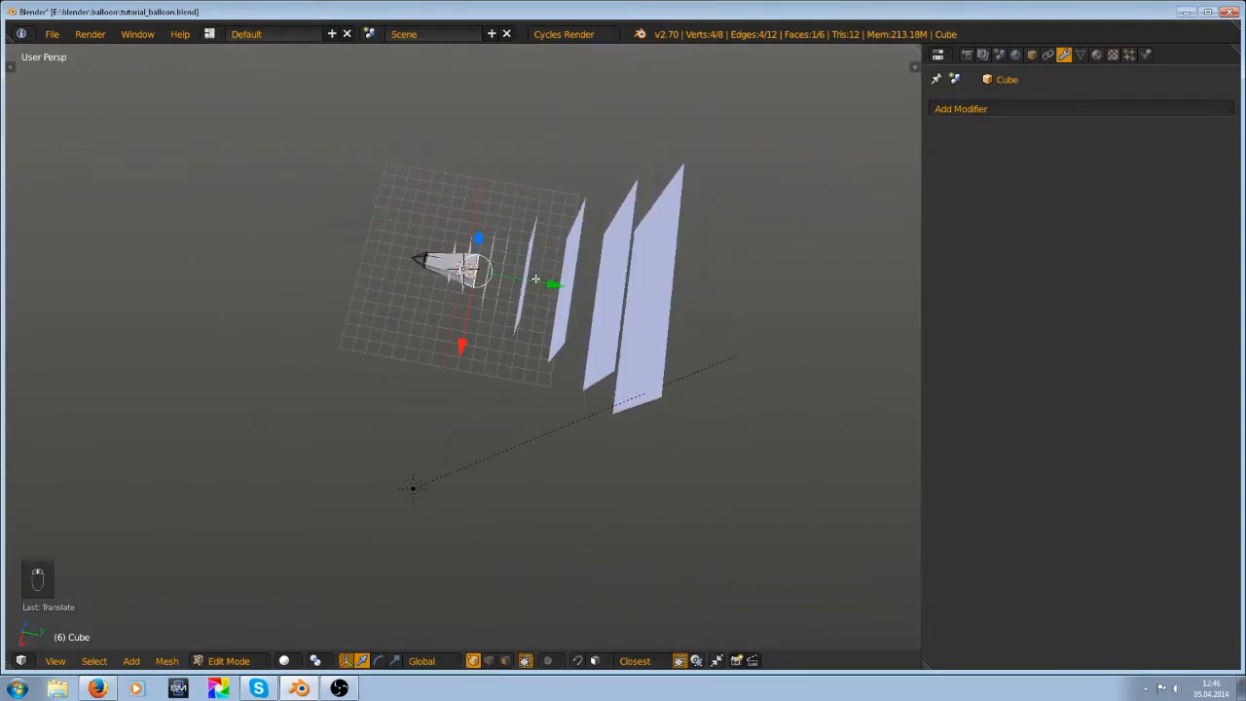
{"action": "left_click_drag", "start_coordinate": [535, 278], "coordinate": [565, 285]}
{"action": "middle_click_drag", "start_coordinate": [526, 281], "coordinate": [292, 292]}
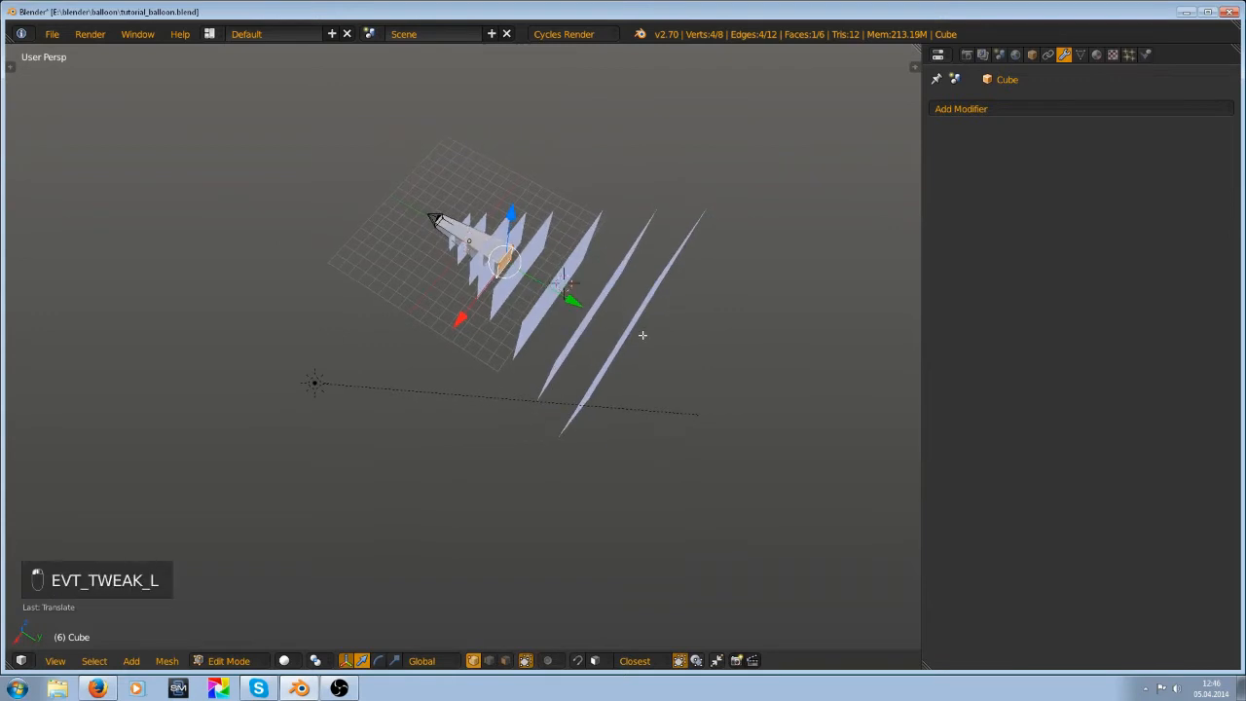
{"action": "left_click_drag", "start_coordinate": [576, 303], "coordinate": [694, 391]}
{"action": "middle_click_drag", "start_coordinate": [693, 391], "coordinate": [609, 337]}
In the wireframe camera view, move the back face's two upper vertices to the upper corners of the camera frame
{"action": "key", "text": "KP_0"}
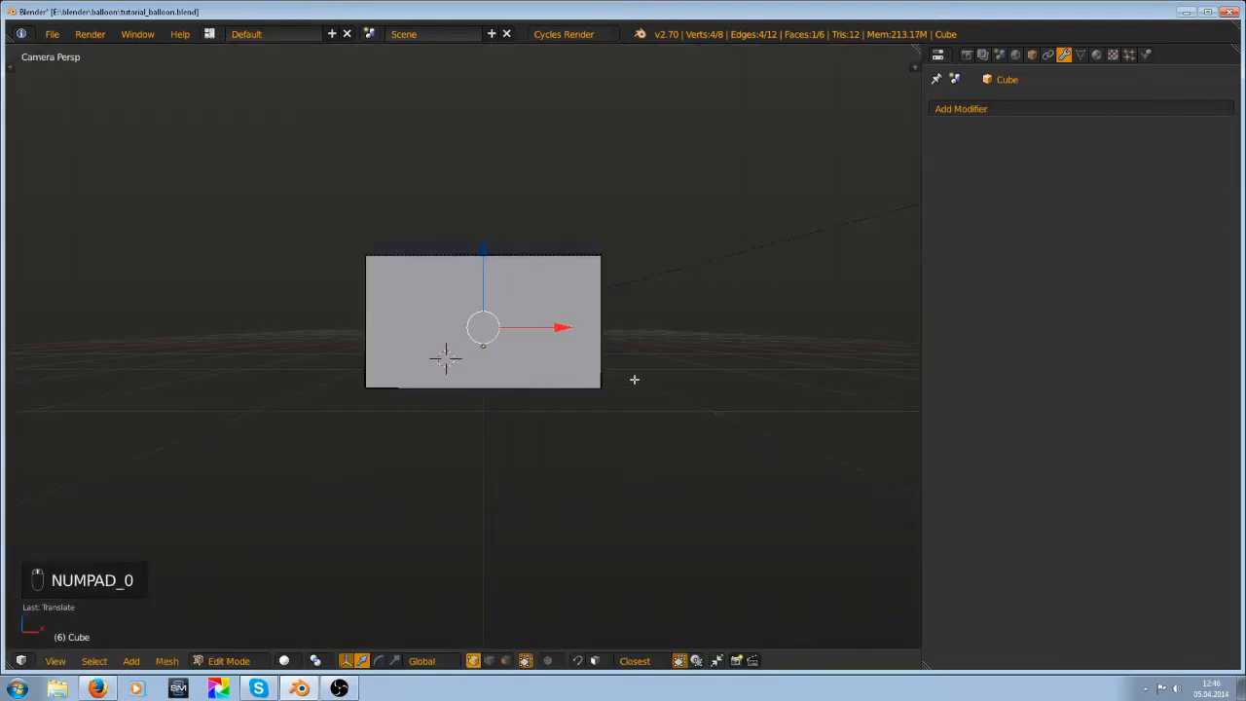
{"action": "key", "text": "z"}
{"action": "scroll", "coordinate": [620, 365], "scroll_direction": "up", "scroll_amount": 3}
{"action": "key", "text": "g"}
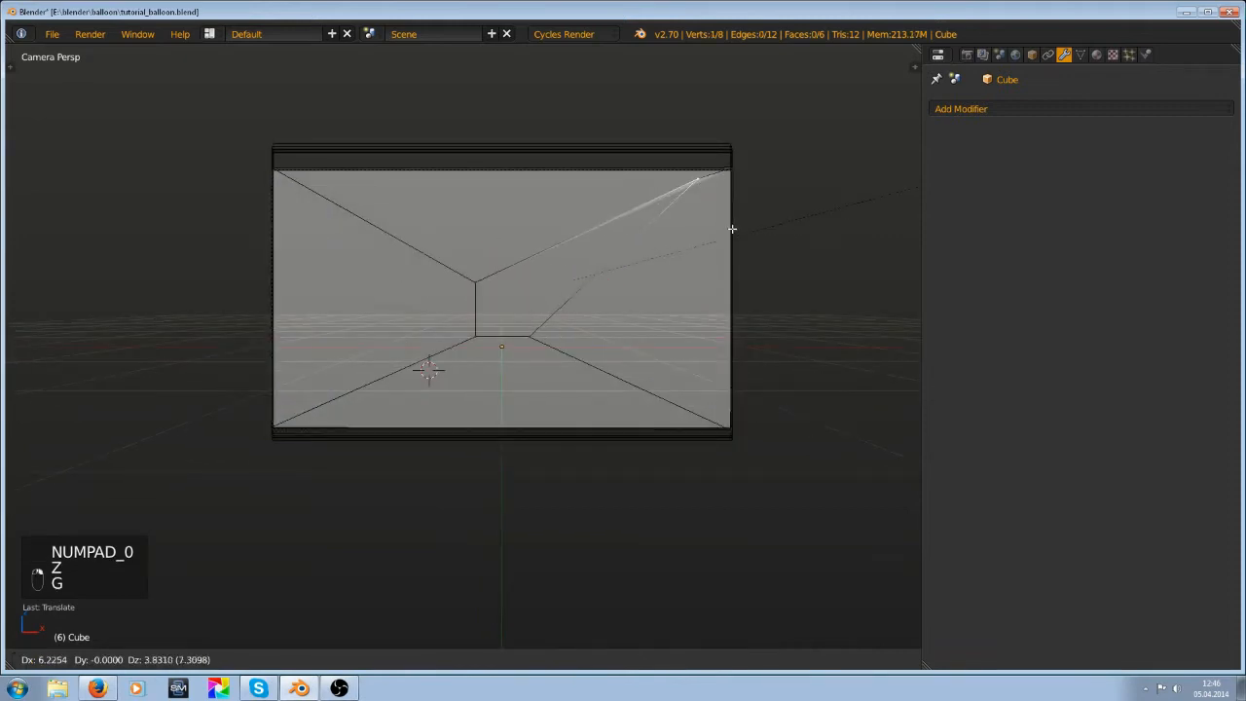
{"action": "left_click", "coordinate": [765, 217]}
{"action": "right_click_drag", "start_coordinate": [440, 283], "coordinate": [454, 284]}
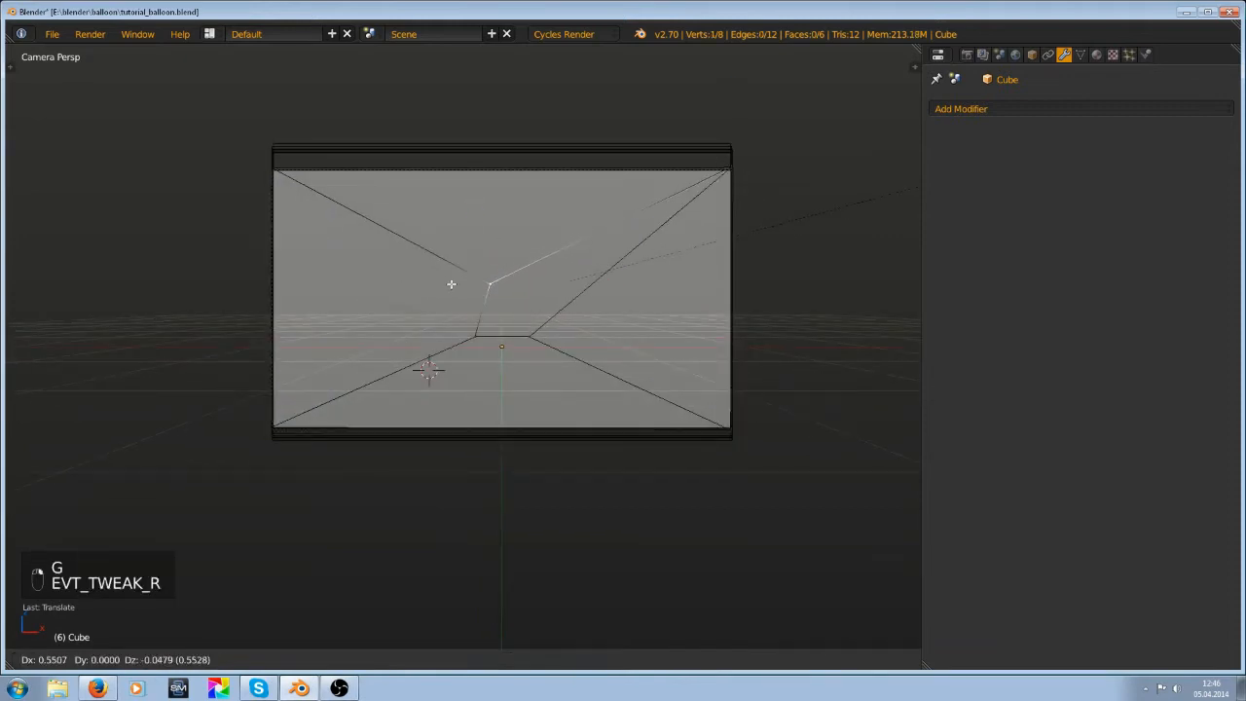
{"action": "right_click", "coordinate": [446, 280]}
{"action": "key", "text": "g"}
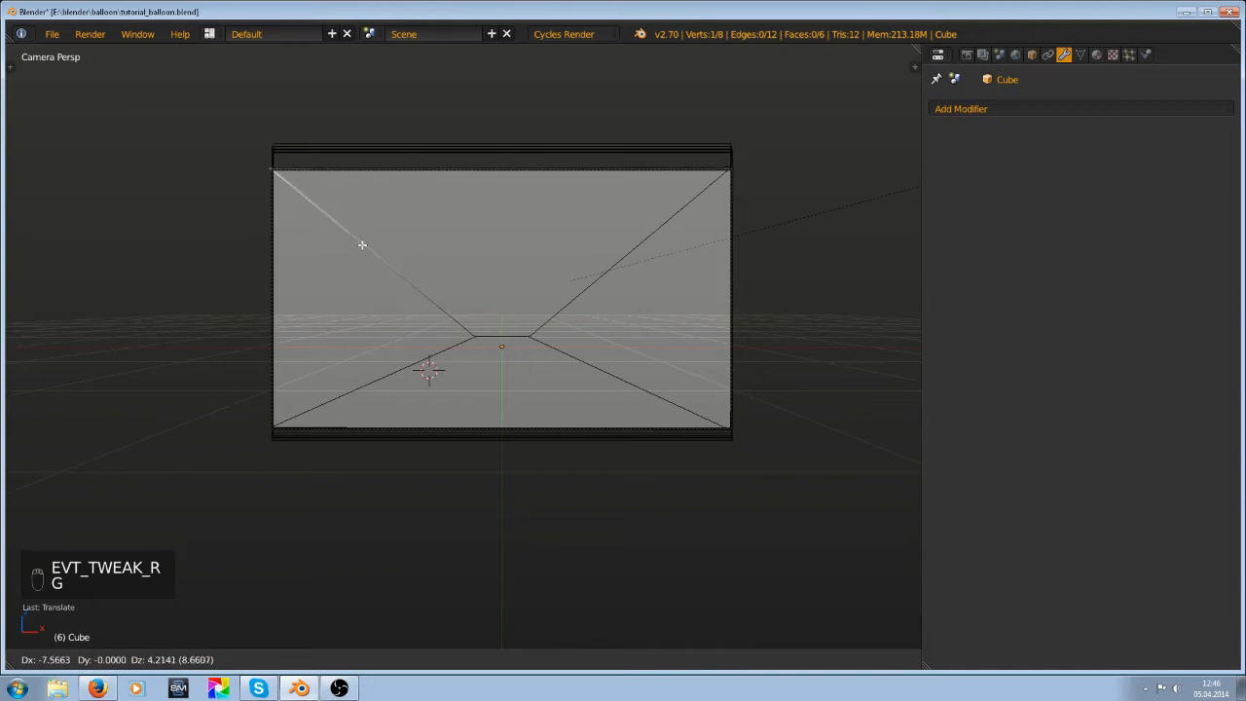
{"action": "left_click", "coordinate": [362, 244]}
Move the back face's two lower vertices to the lower corners of the camera frame
{"action": "key", "text": "g"}
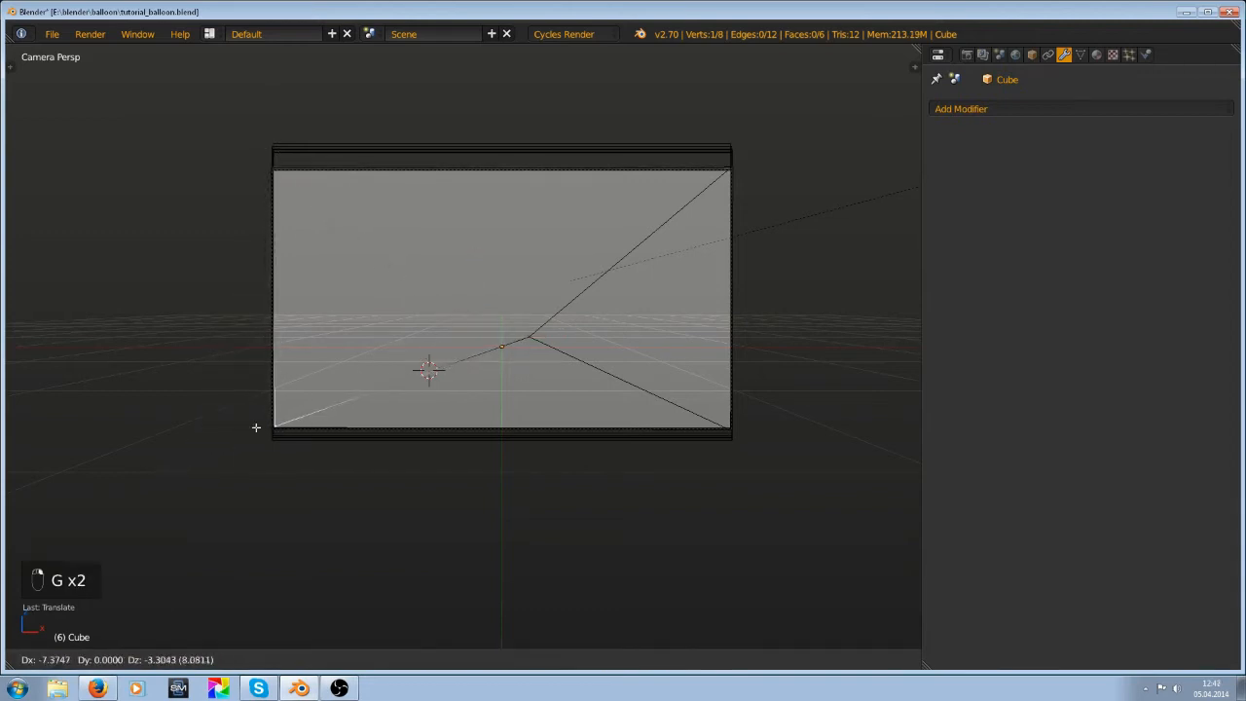
{"action": "left_click", "coordinate": [253, 431]}
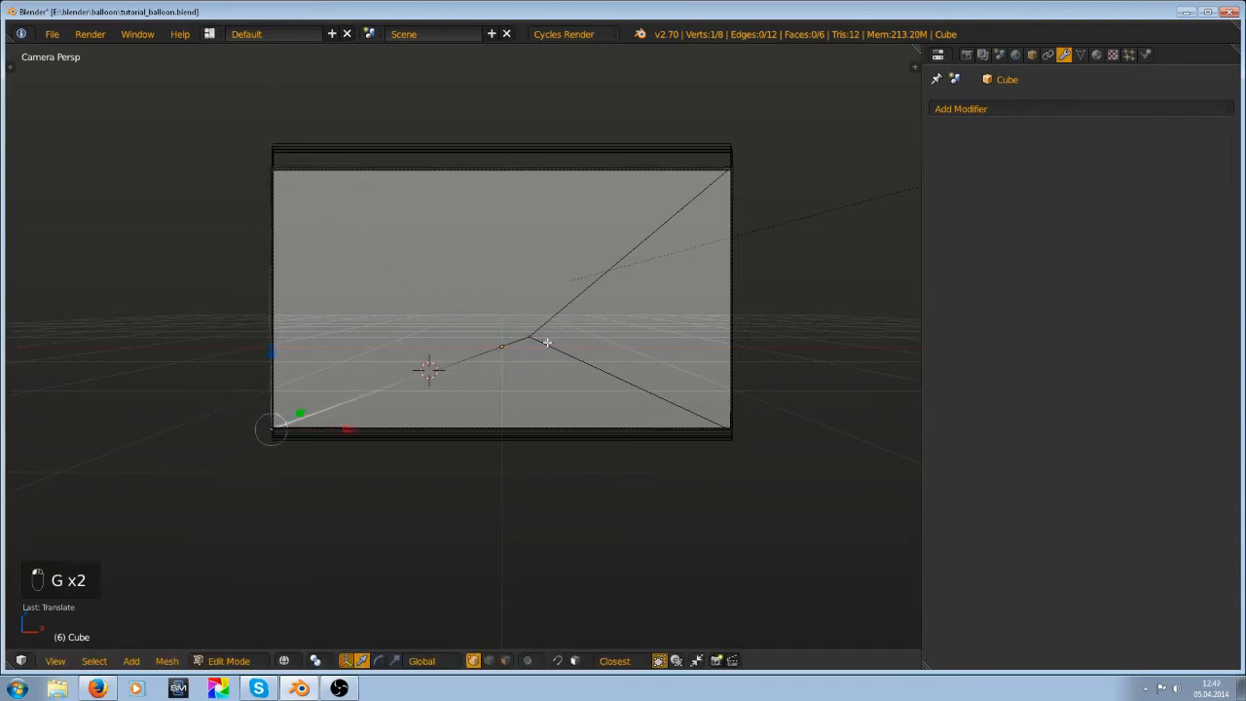
{"action": "key", "text": "g"}
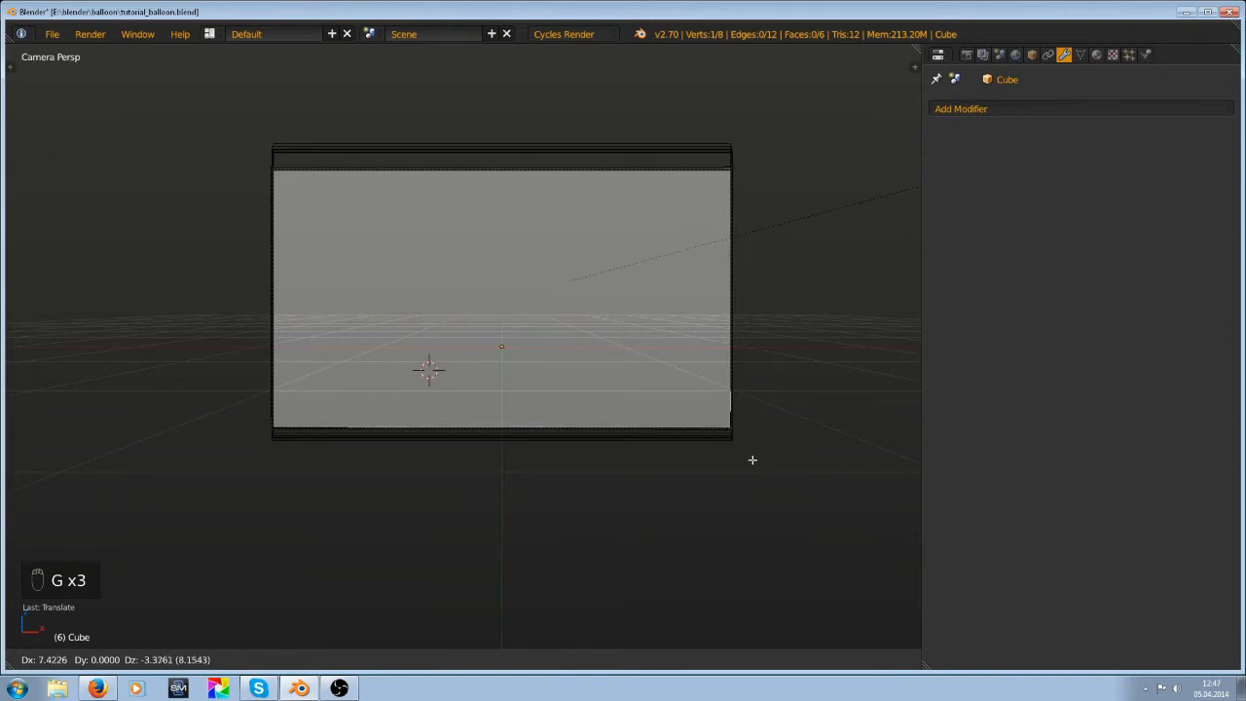
{"action": "left_click", "coordinate": [754, 462]}
{"action": "scroll", "coordinate": [725, 447], "scroll_direction": "up", "scroll_amount": 2}
{"action": "scroll", "coordinate": [796, 444], "scroll_direction": "down", "scroll_amount": 2}
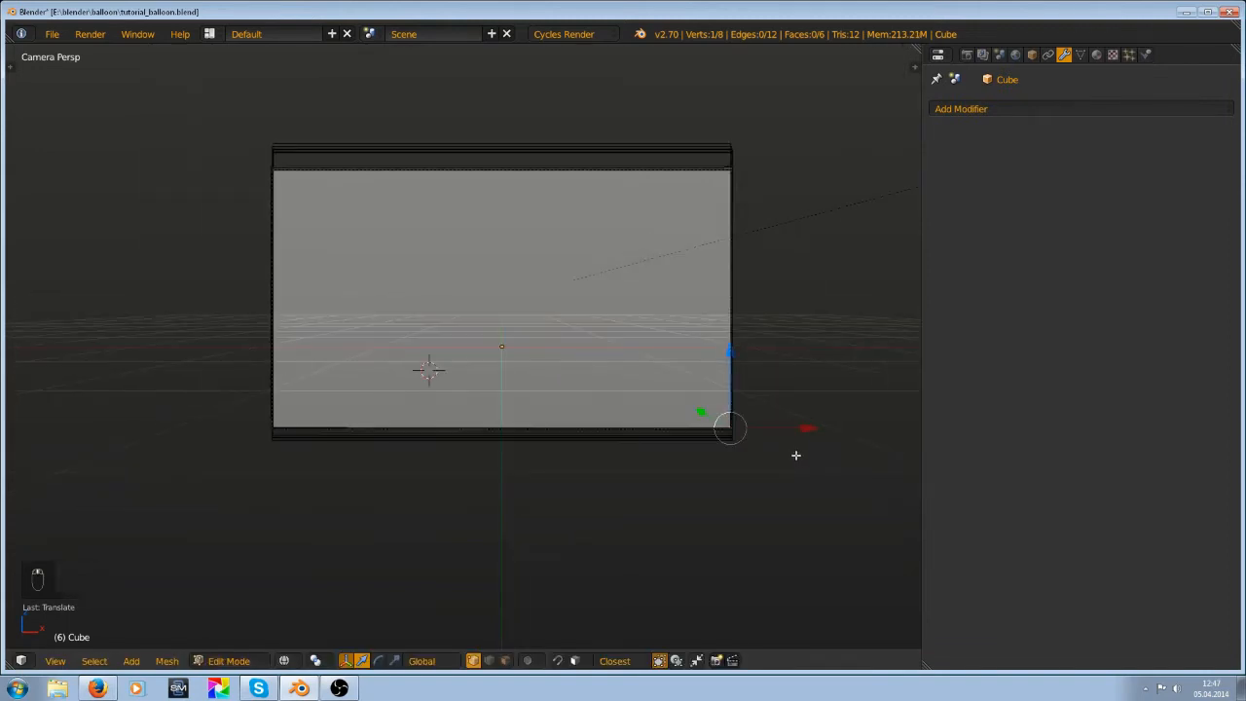
{"action": "key", "text": "g"}
{"action": "left_click", "coordinate": [800, 457]}
Deselect the cube's vertices and return to Object Mode
{"action": "key", "text": "a"}
{"action": "scroll", "coordinate": [799, 453], "scroll_direction": "down", "scroll_amount": 4}
{"action": "key", "text": "ctrl+s"}
{"action": "scroll", "coordinate": [799, 454], "scroll_direction": "up", "scroll_amount": 2}
{"action": "key", "text": "Tab"}
{"action": "scroll", "coordinate": [614, 276], "scroll_direction": "down", "scroll_amount": 2}
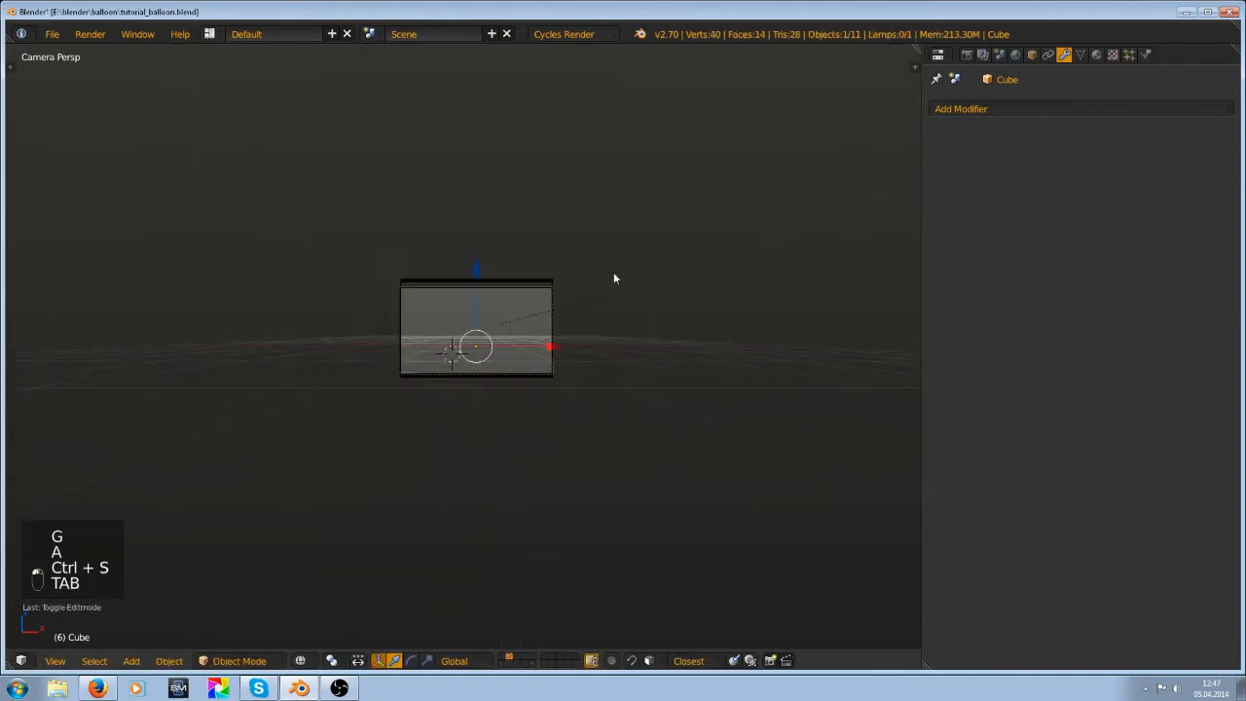
Switch to solid shading outside the camera view and save the file over tutorial_balloon.blend
{"action": "middle_click_drag", "start_coordinate": [614, 275], "coordinate": [555, 363]}
{"action": "scroll", "coordinate": [550, 351], "scroll_direction": "down", "scroll_amount": 2}
{"action": "key", "text": "z"}
{"action": "scroll", "coordinate": [464, 313], "scroll_direction": "up", "scroll_amount": 5}
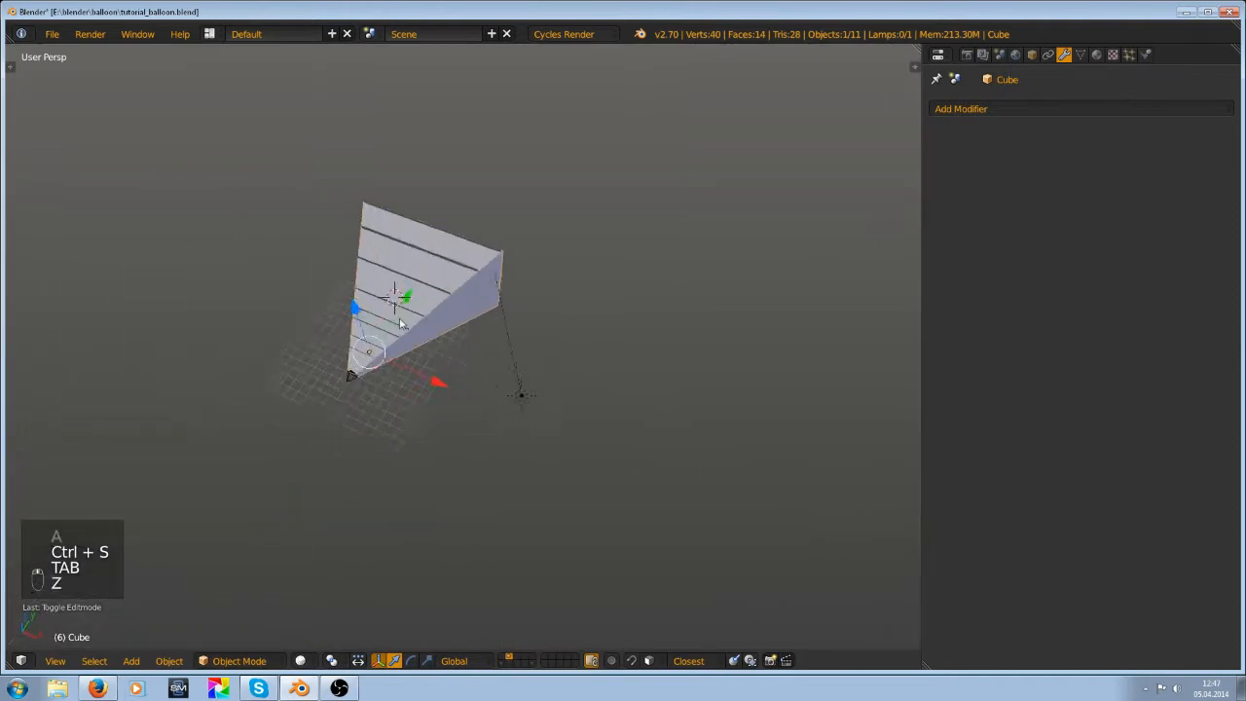
{"action": "key", "text": "ctrl+s"}
{"action": "left_click", "coordinate": [358, 335]}
{"action": "scroll", "coordinate": [272, 378], "scroll_direction": "up", "scroll_amount": 2}
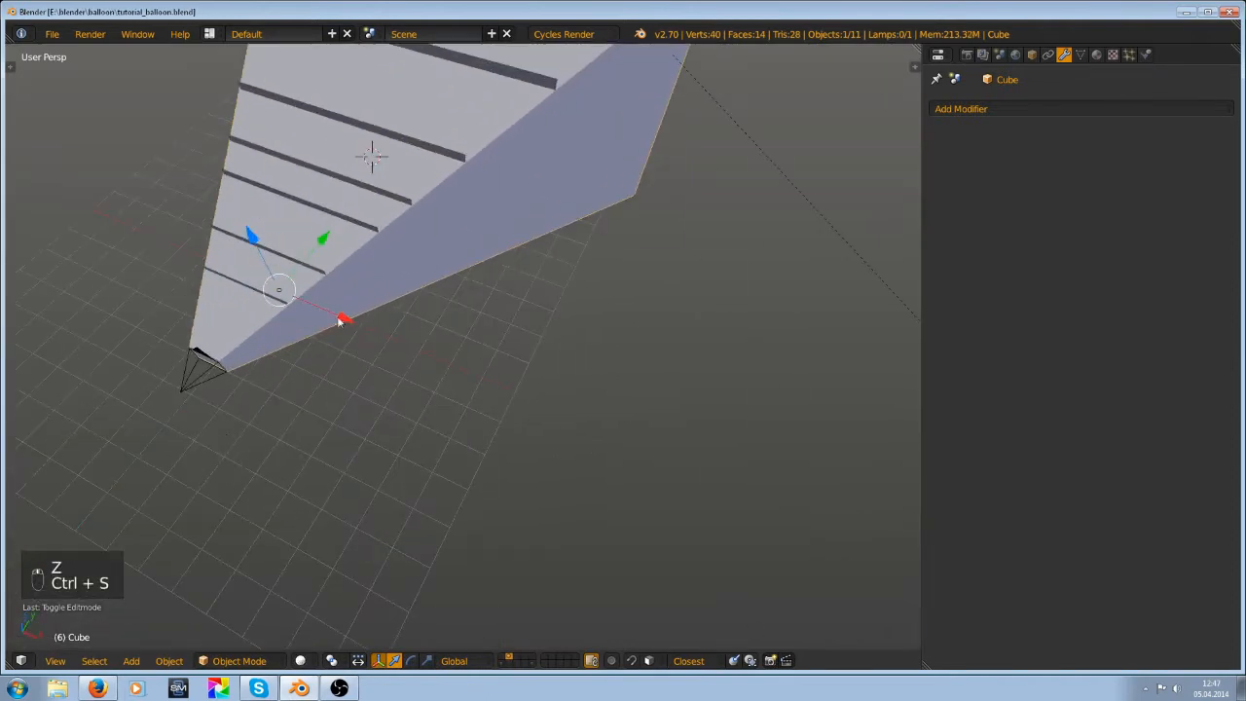
Return to the camera view and display the scene in wireframe shading
{"action": "scroll", "coordinate": [538, 158], "scroll_direction": "down", "scroll_amount": 3}
{"action": "scroll", "coordinate": [486, 241], "scroll_direction": "up", "scroll_amount": 2}
{"action": "key", "text": "KP_0"}
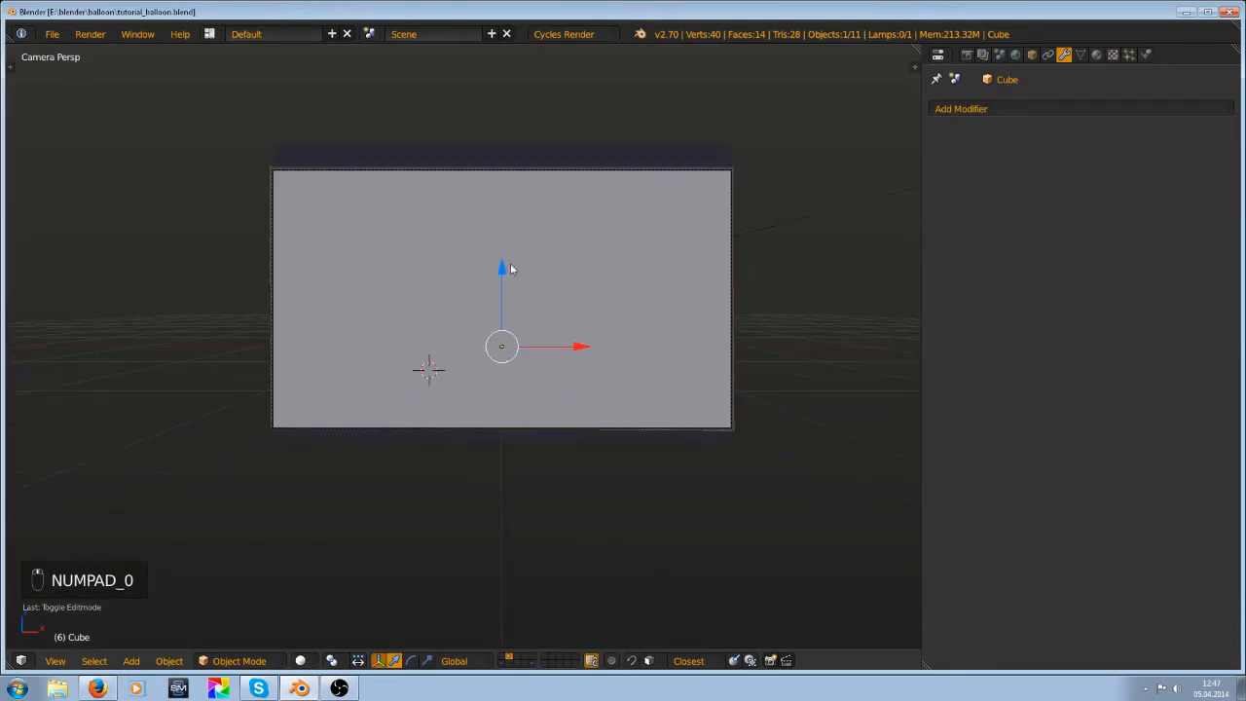
{"action": "key", "text": "z"}
{"action": "scroll", "coordinate": [479, 198], "scroll_direction": "down", "scroll_amount": 1}
{"action": "scroll", "coordinate": [458, 217], "scroll_direction": "up", "scroll_amount": 2}
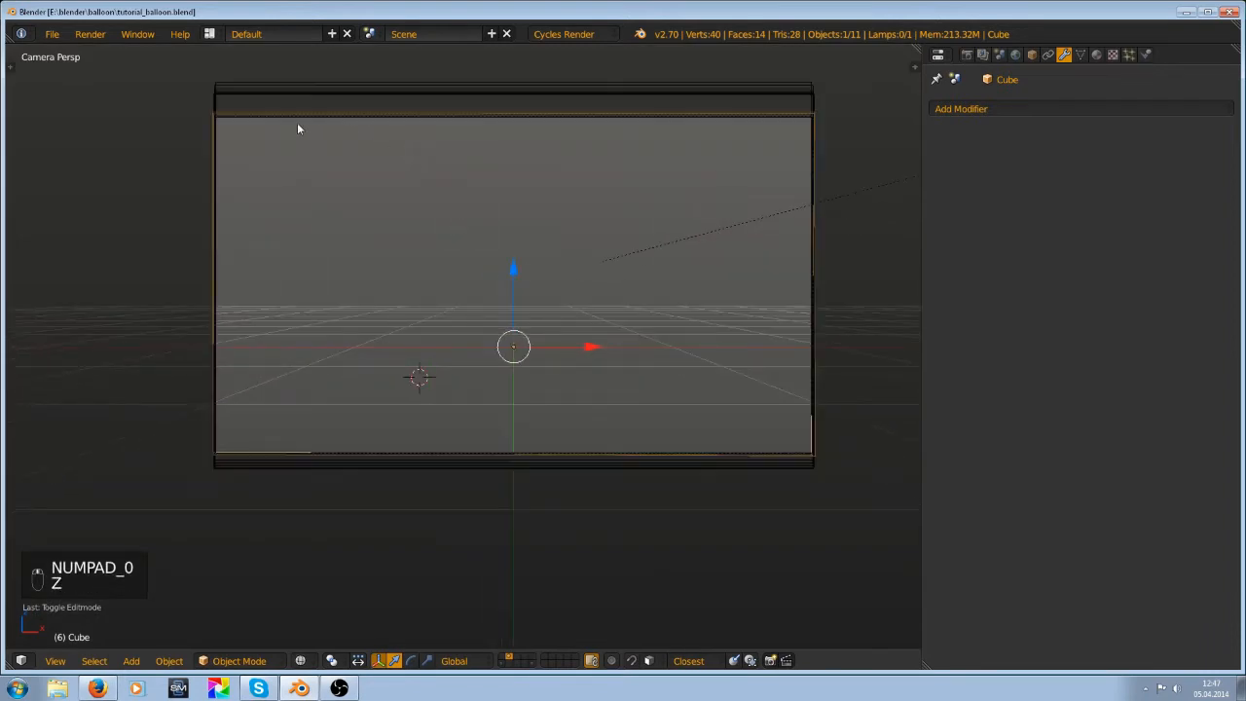
Try moving the camera upward along the global Z axis
{"action": "right_click", "coordinate": [266, 116]}
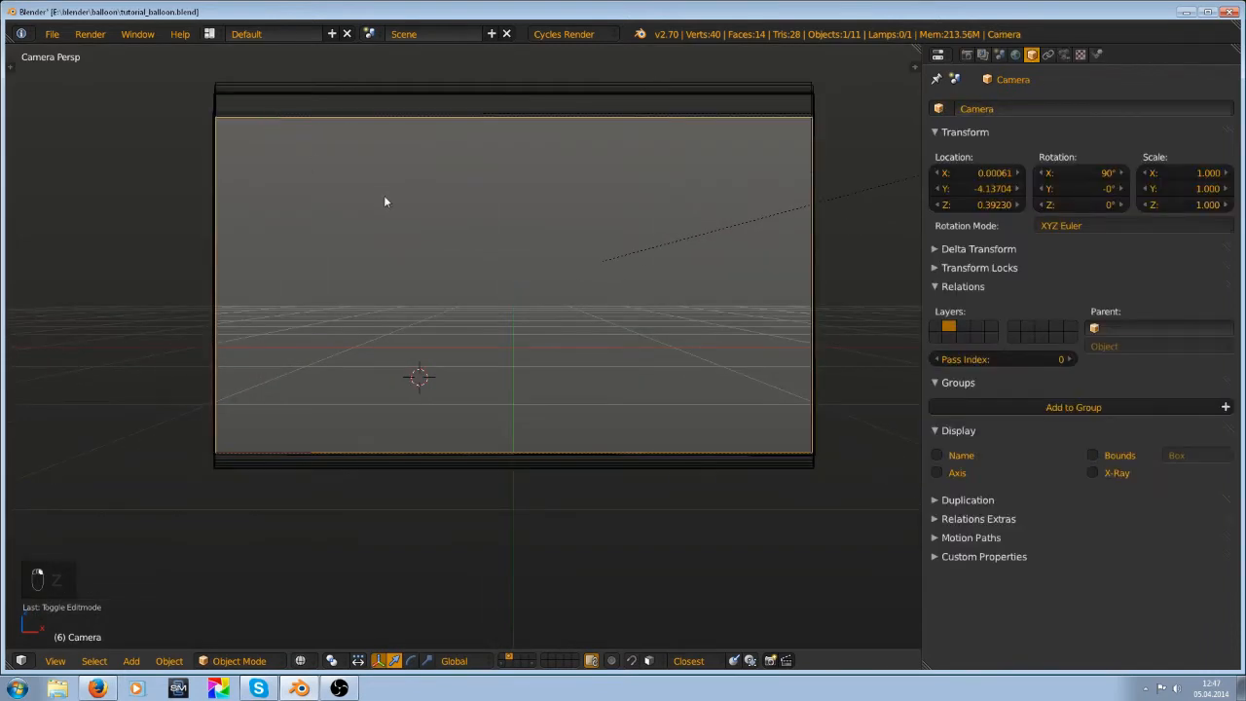
{"action": "key", "text": "g"}
{"action": "key", "text": "z"}
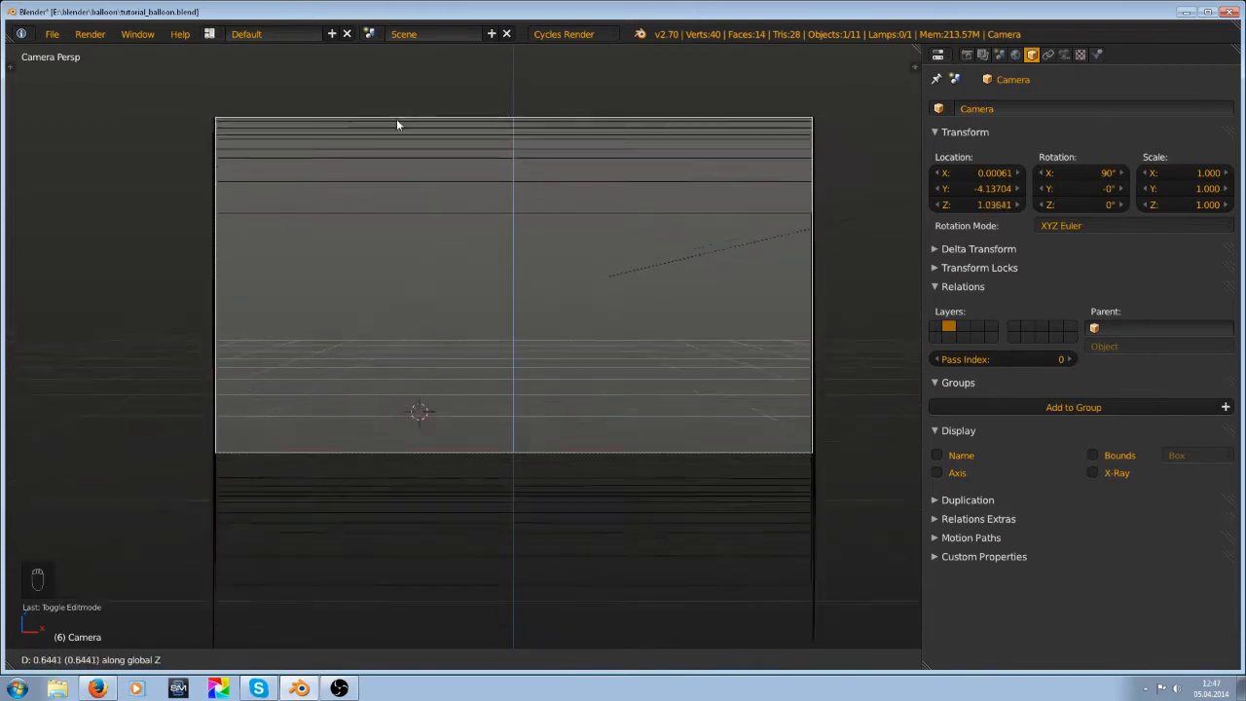
{"action": "right_click", "coordinate": [370, 236]}
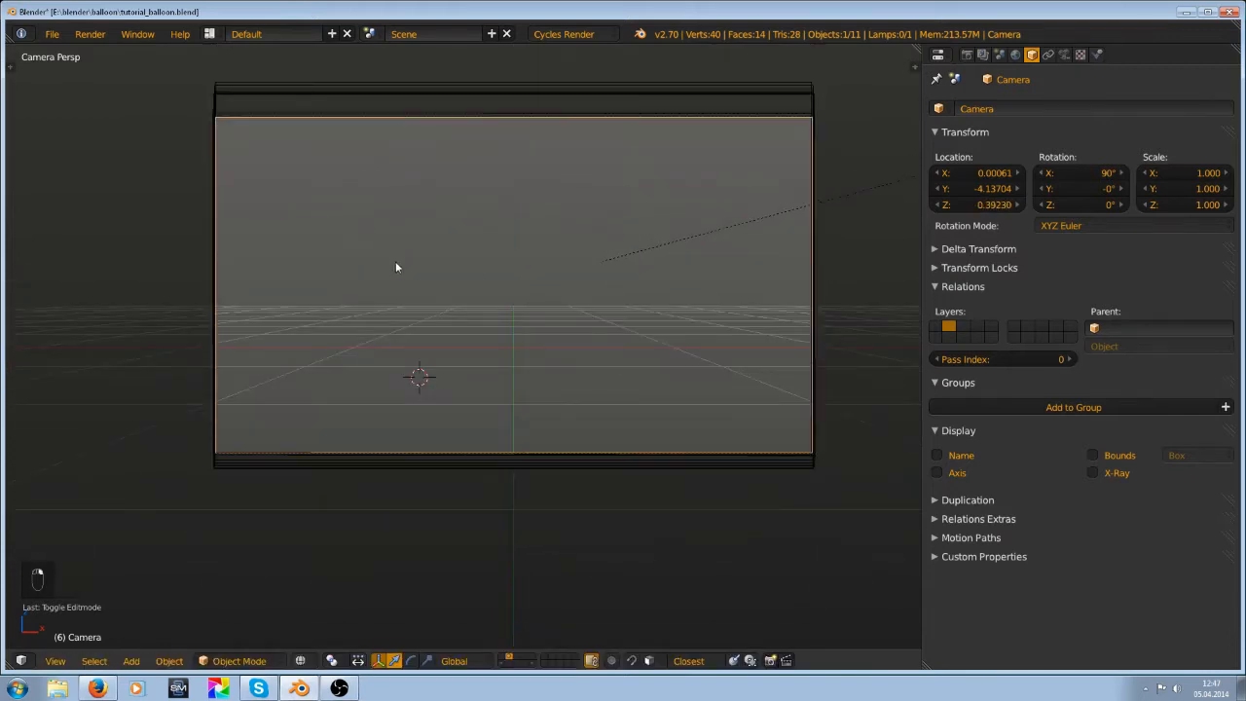
Select the cube that encloses the camera's field of view, working outside the camera view
{"action": "scroll", "coordinate": [599, 297], "scroll_direction": "down", "scroll_amount": 2}
{"action": "scroll", "coordinate": [496, 337], "scroll_direction": "up", "scroll_amount": 3}
{"action": "scroll", "coordinate": [539, 276], "scroll_direction": "down", "scroll_amount": 7}
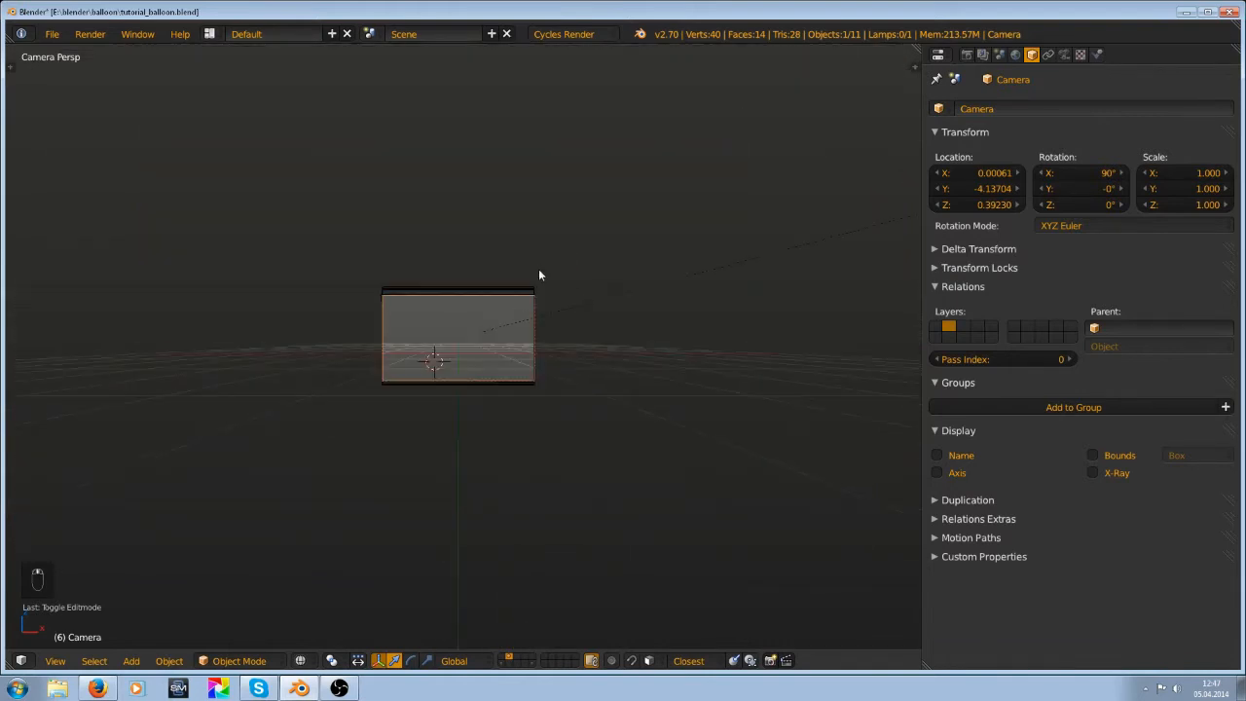
{"action": "middle_click_drag", "start_coordinate": [540, 275], "coordinate": [353, 261]}
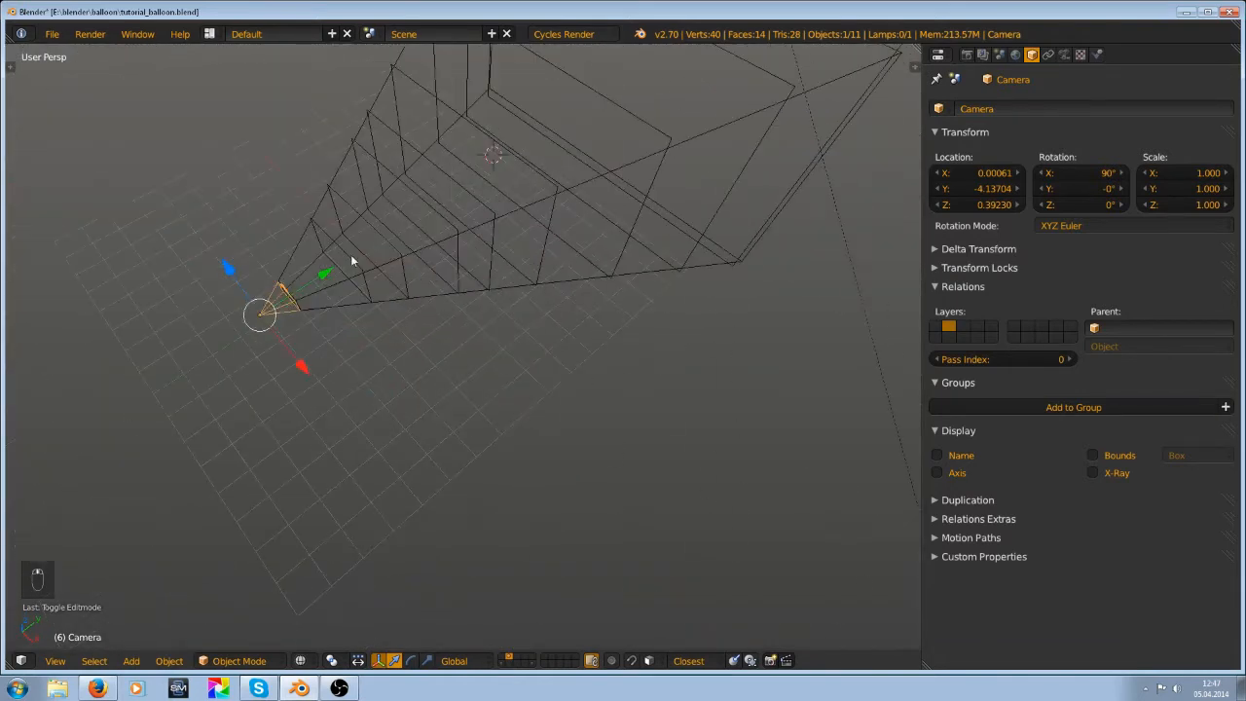
{"action": "right_click", "coordinate": [371, 286]}
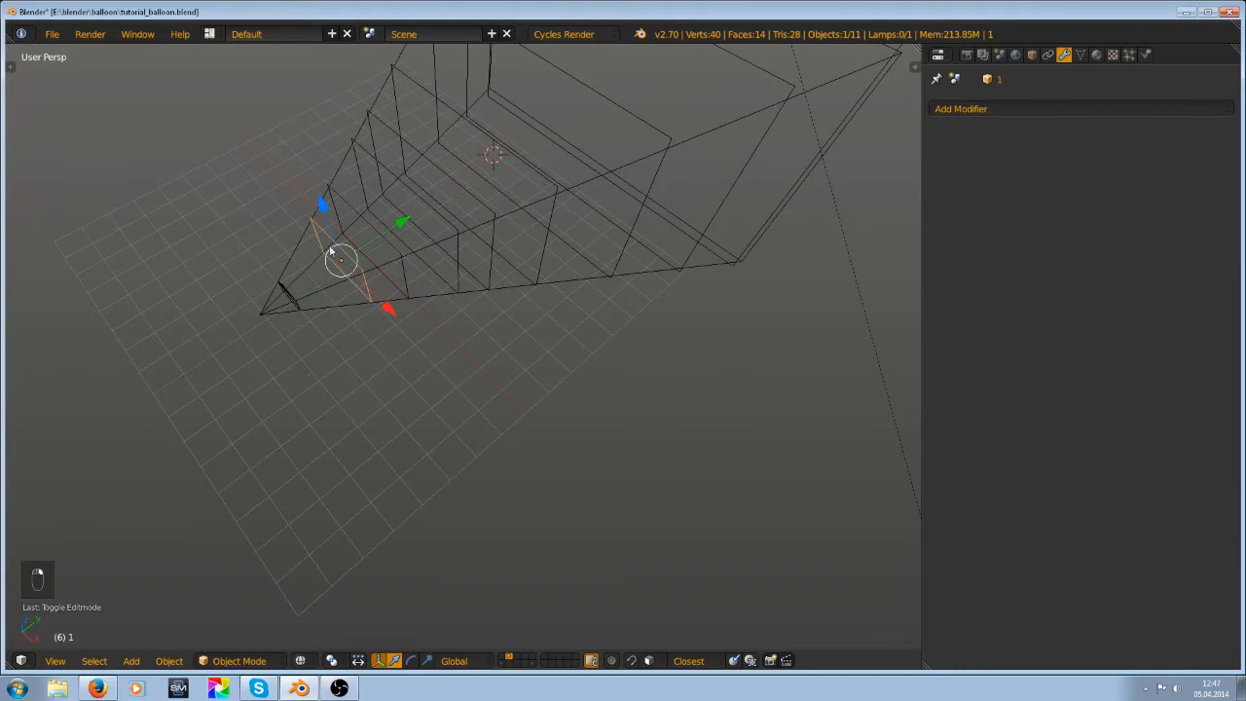
{"action": "middle_click_drag", "start_coordinate": [354, 257], "coordinate": [382, 215]}
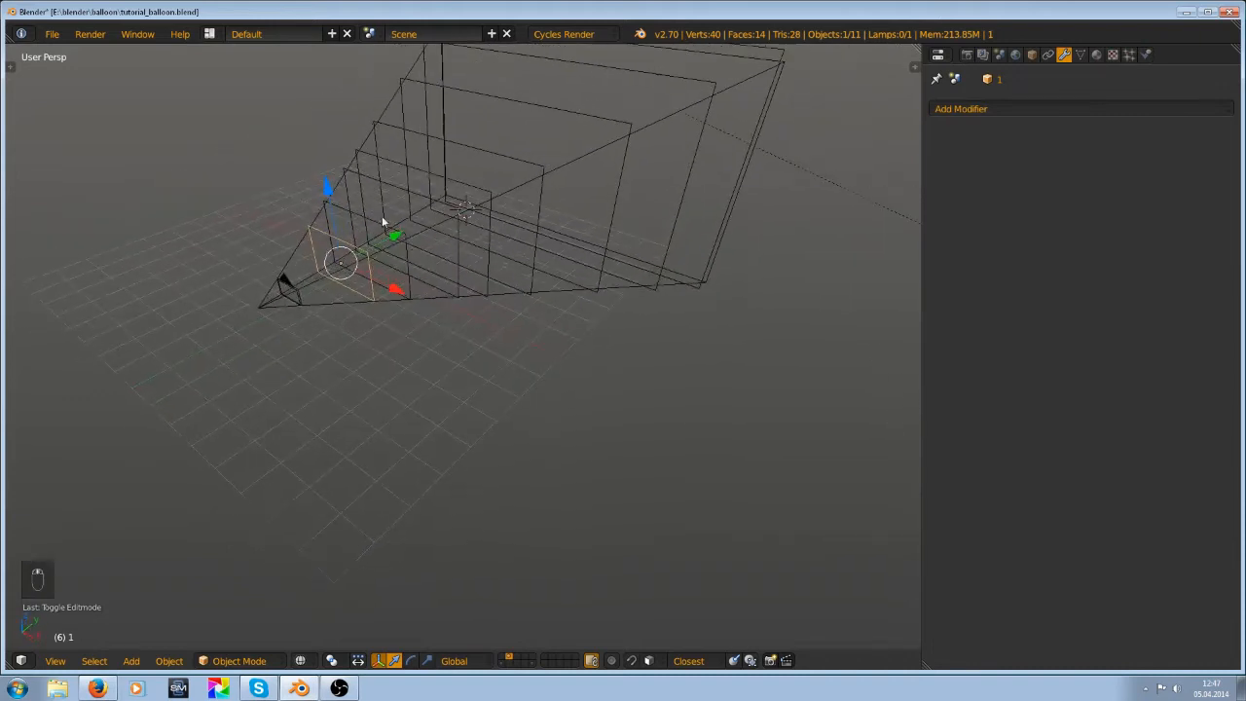
{"action": "right_click_drag", "start_coordinate": [333, 318], "coordinate": [343, 304]}
{"action": "right_click", "coordinate": [343, 305]}
{"action": "right_click", "coordinate": [568, 291]}
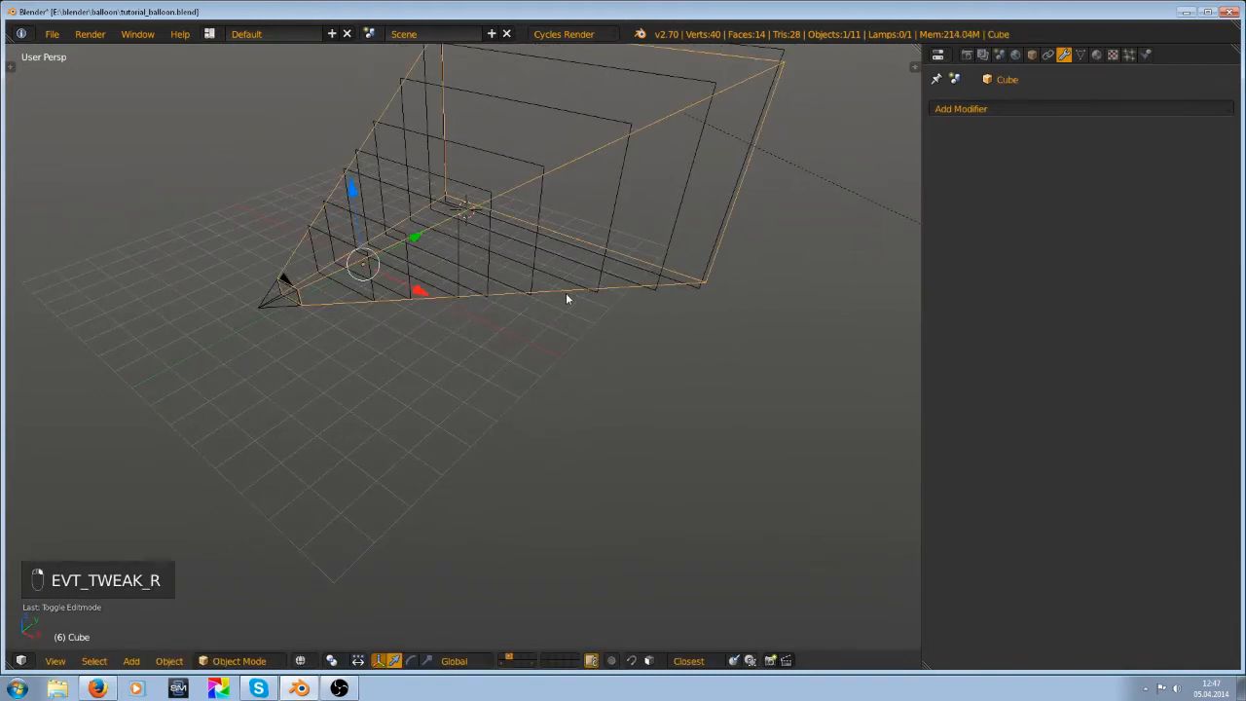
Check the cube in the camera view and from outside, and save the file over tutorial_balloon.blend
{"action": "key", "text": "KP_0"}
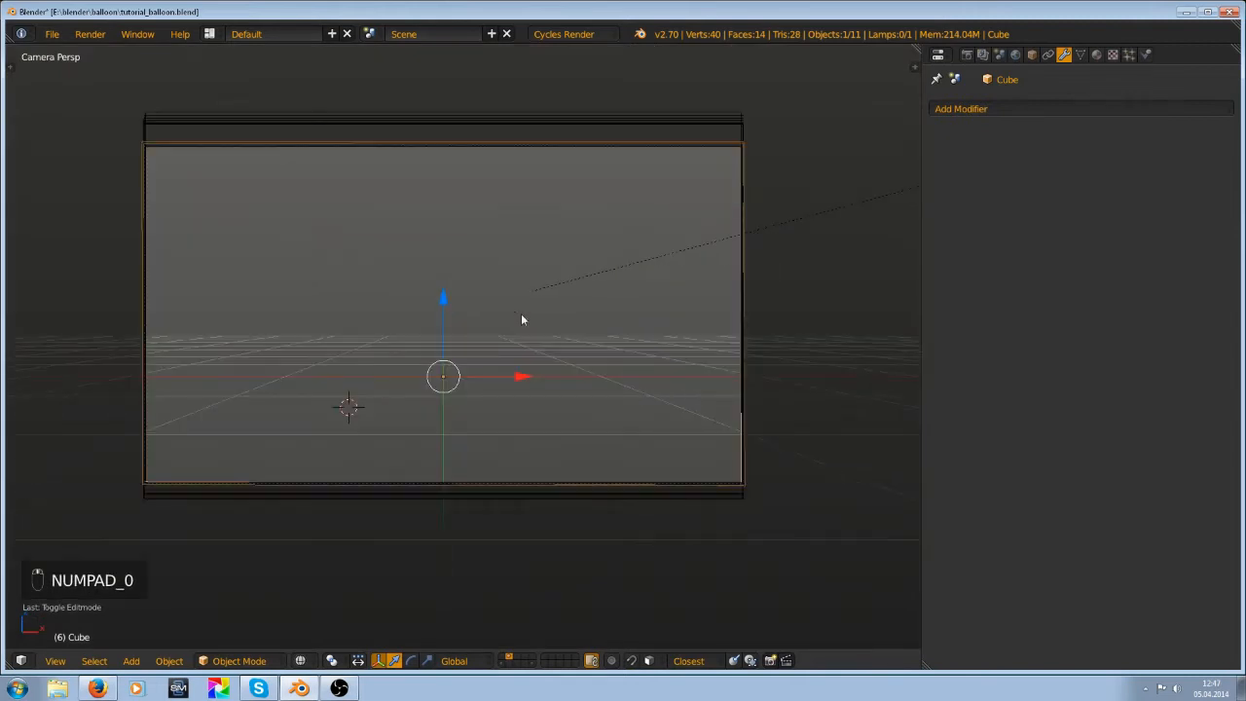
{"action": "scroll", "coordinate": [494, 257], "scroll_direction": "down", "scroll_amount": 2}
{"action": "scroll", "coordinate": [490, 306], "scroll_direction": "down", "scroll_amount": 5}
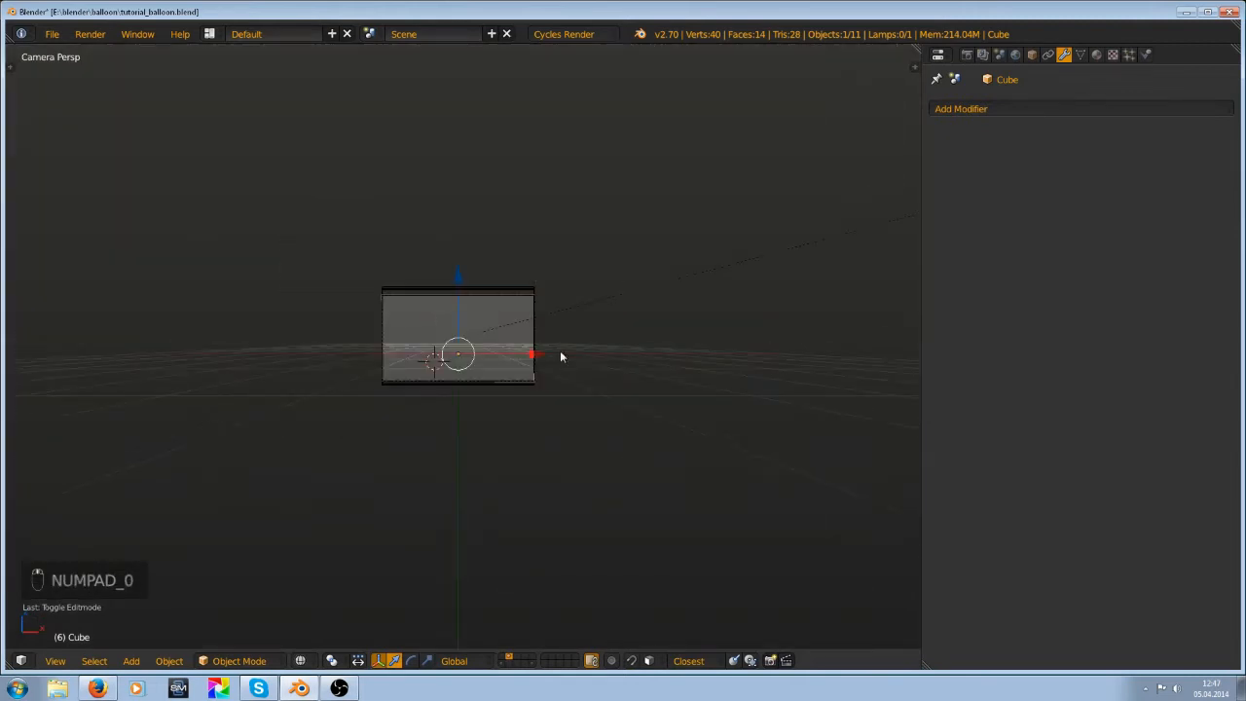
{"action": "middle_click_drag", "start_coordinate": [547, 277], "coordinate": [580, 265], "text": "shift"}
{"action": "middle_click_drag", "start_coordinate": [580, 265], "coordinate": [490, 336]}
{"action": "scroll", "coordinate": [563, 307], "scroll_direction": "down", "scroll_amount": 2}
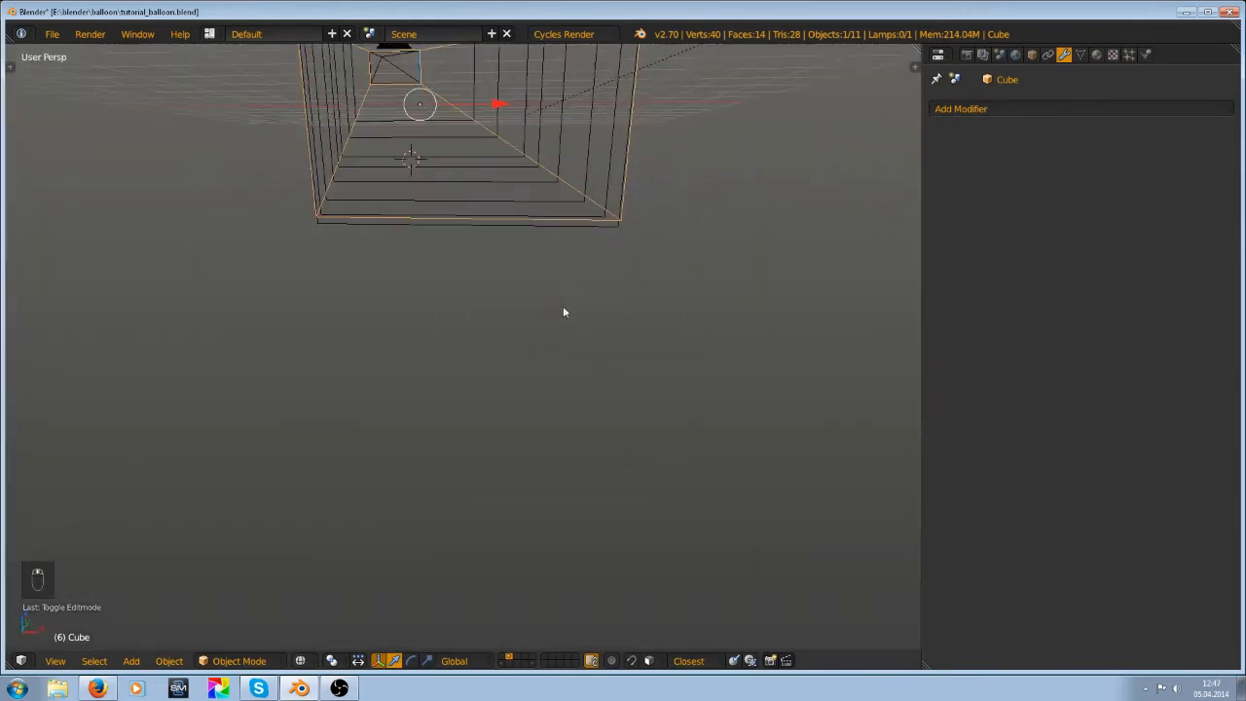
{"action": "key", "text": "ctrl+s"}
{"action": "scroll", "coordinate": [571, 322], "scroll_direction": "down", "scroll_amount": 5}
{"action": "key", "text": "ctrl+s"}
{"action": "scroll", "coordinate": [490, 336], "scroll_direction": "up", "scroll_amount": 4}
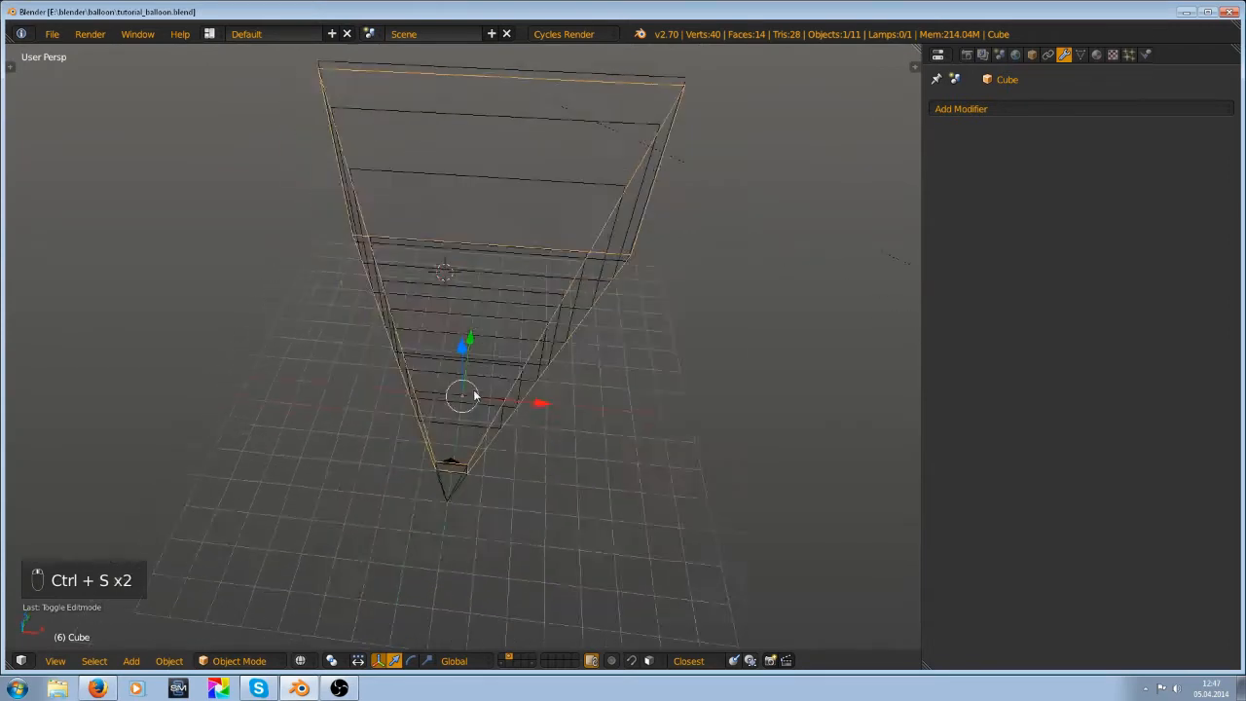
{"action": "middle_click_drag", "start_coordinate": [474, 390], "coordinate": [130, 231]}
{"action": "key", "text": "ctrl+s"}
Add a new particle system to the cube
{"action": "scroll", "coordinate": [350, 347], "scroll_direction": "down", "scroll_amount": 5}
{"action": "scroll", "coordinate": [350, 341], "scroll_direction": "up", "scroll_amount": 5}
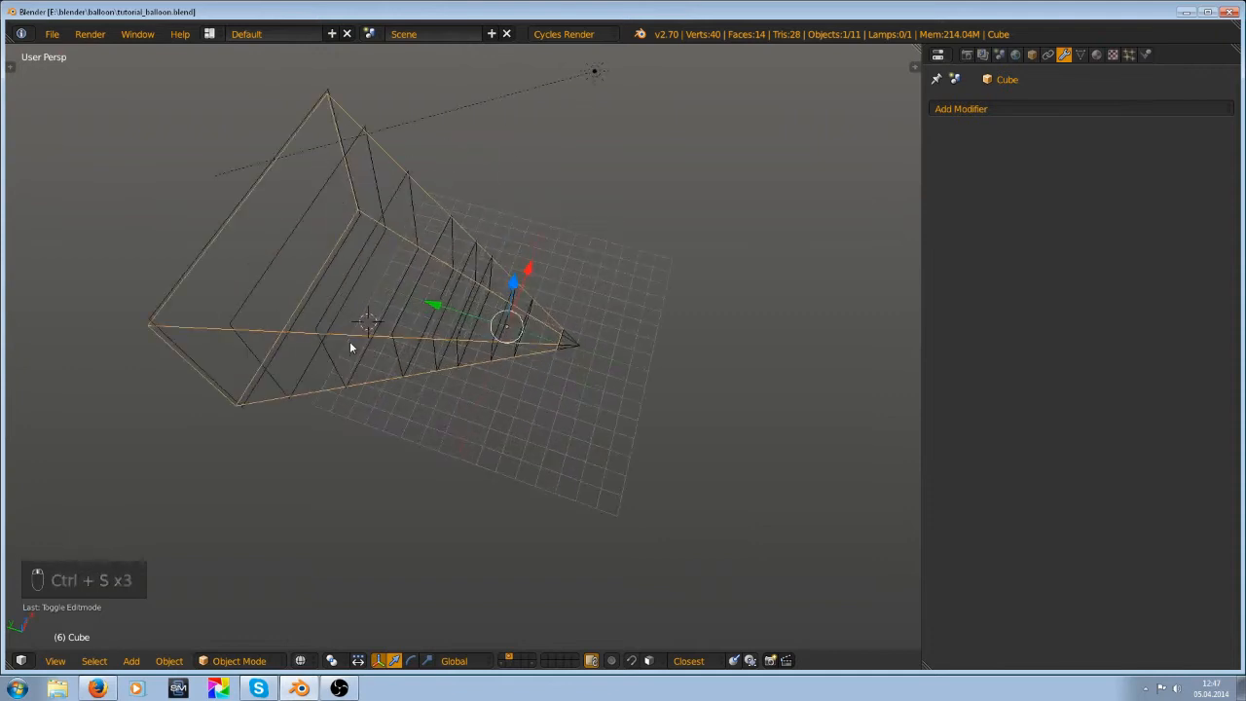
{"action": "middle_click_drag", "start_coordinate": [347, 307], "coordinate": [707, 173]}
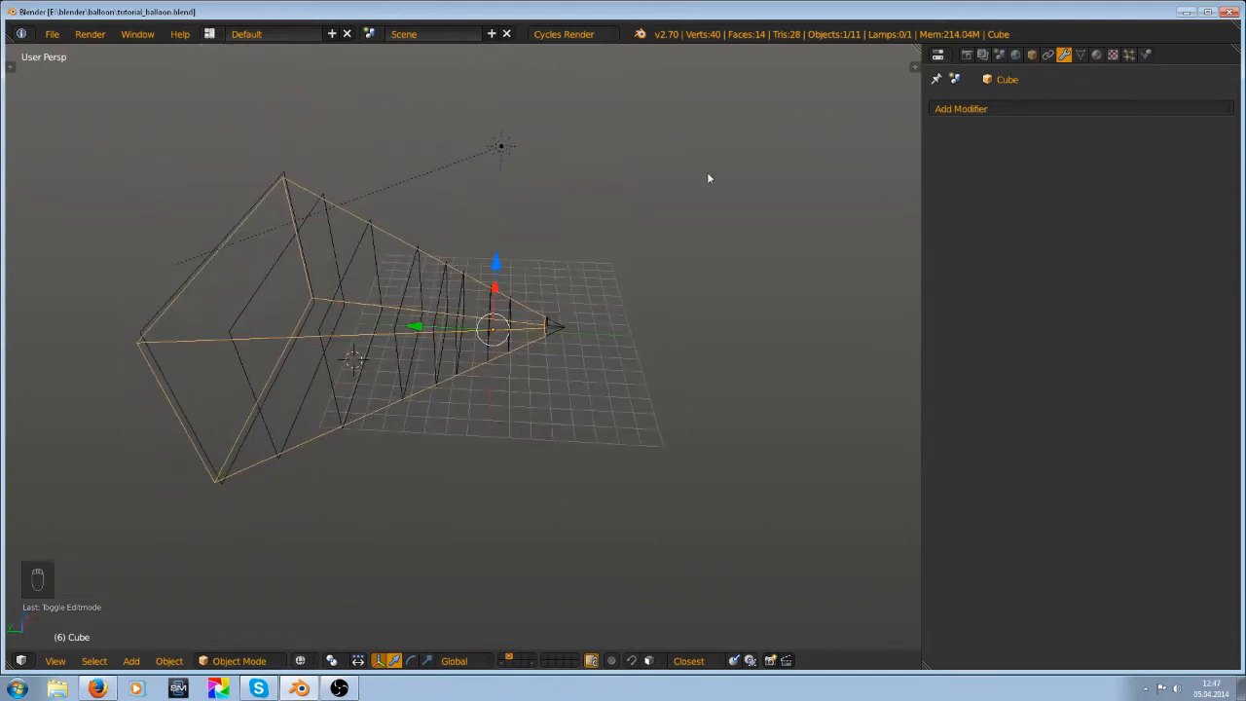
{"action": "left_click", "coordinate": [1128, 56]}
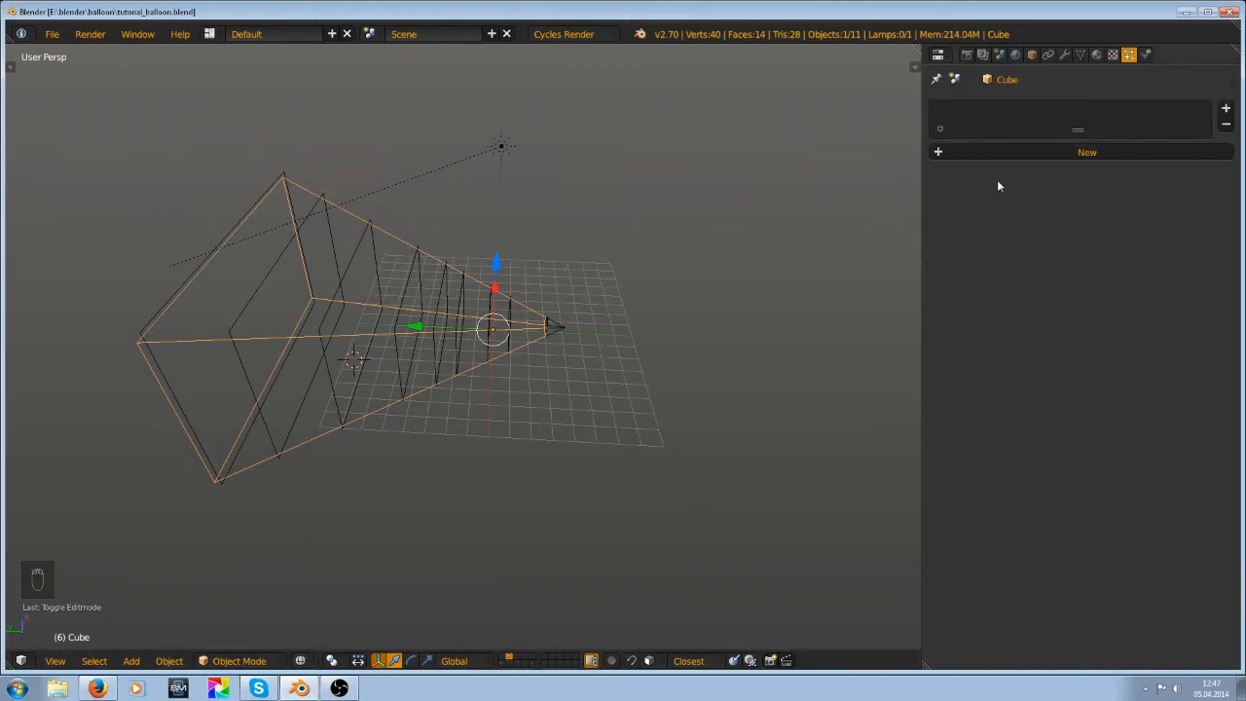
{"action": "left_click", "coordinate": [1022, 154]}
Set the particle number to 170 and the emission end frame to 1
{"action": "scroll", "coordinate": [539, 319], "scroll_direction": "up", "scroll_amount": 4}
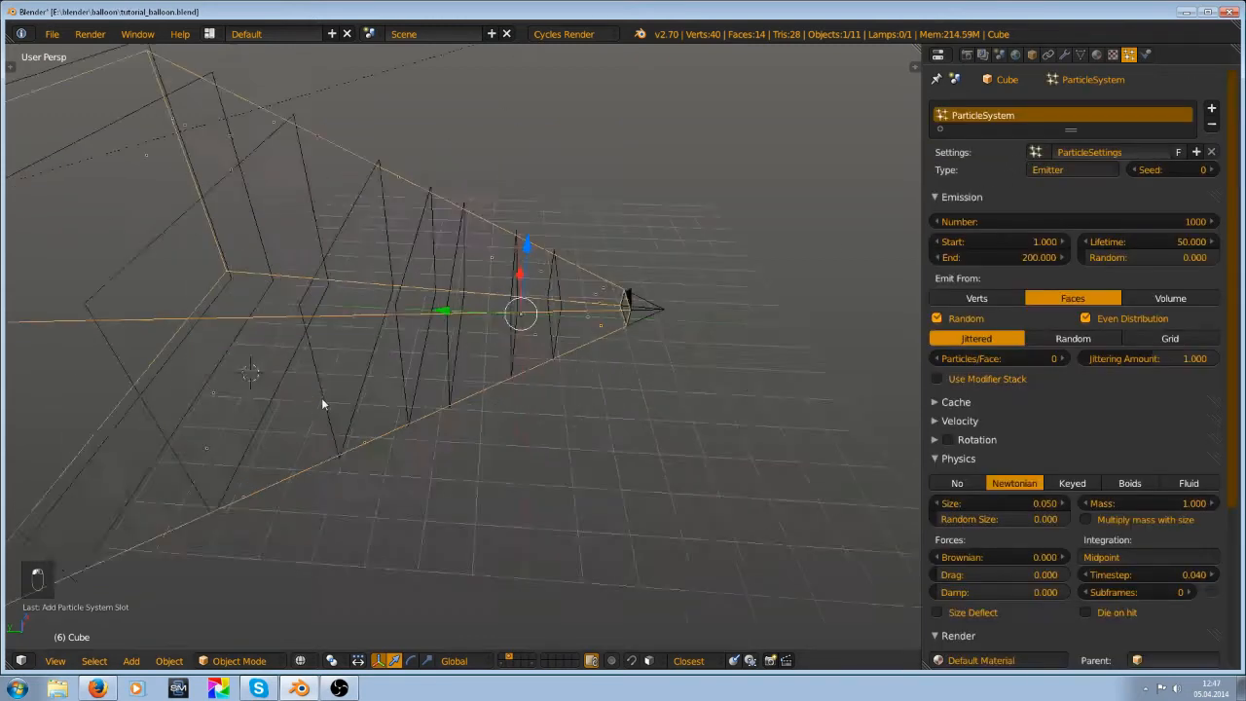
{"action": "middle_click_drag", "start_coordinate": [539, 319], "coordinate": [492, 310]}
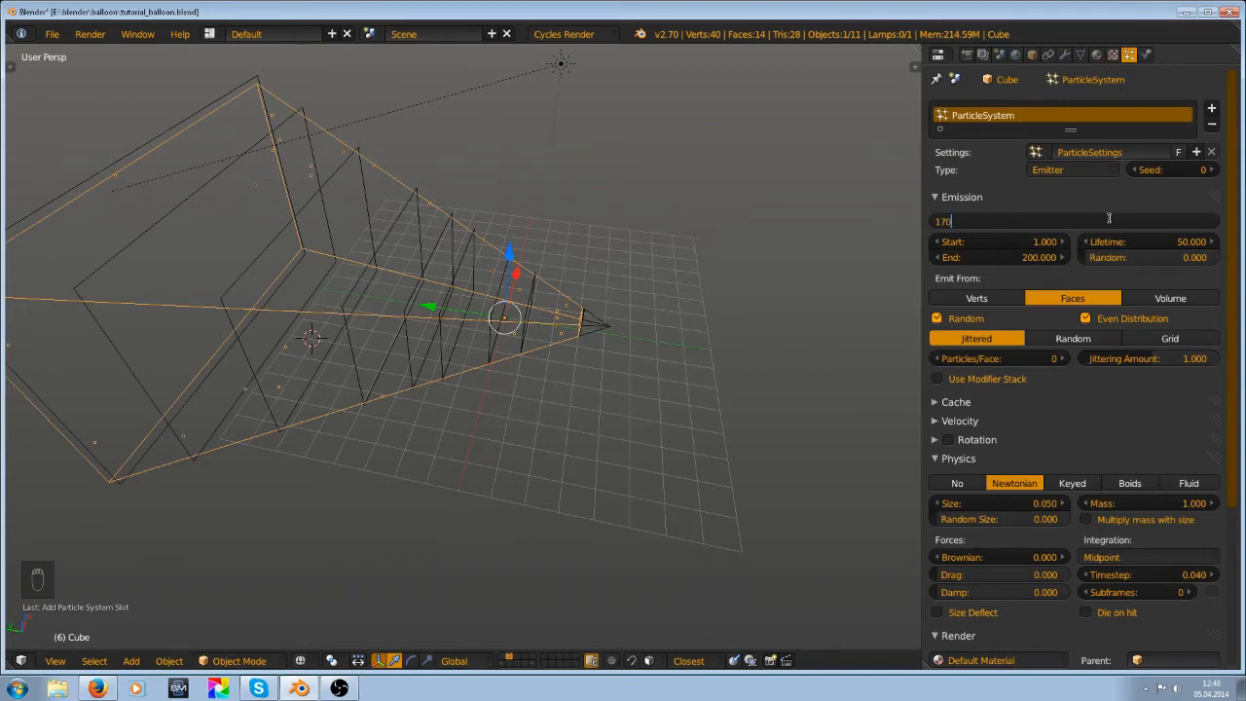
{"action": "key", "text": "Return"}
{"action": "left_click", "coordinate": [1021, 254]}
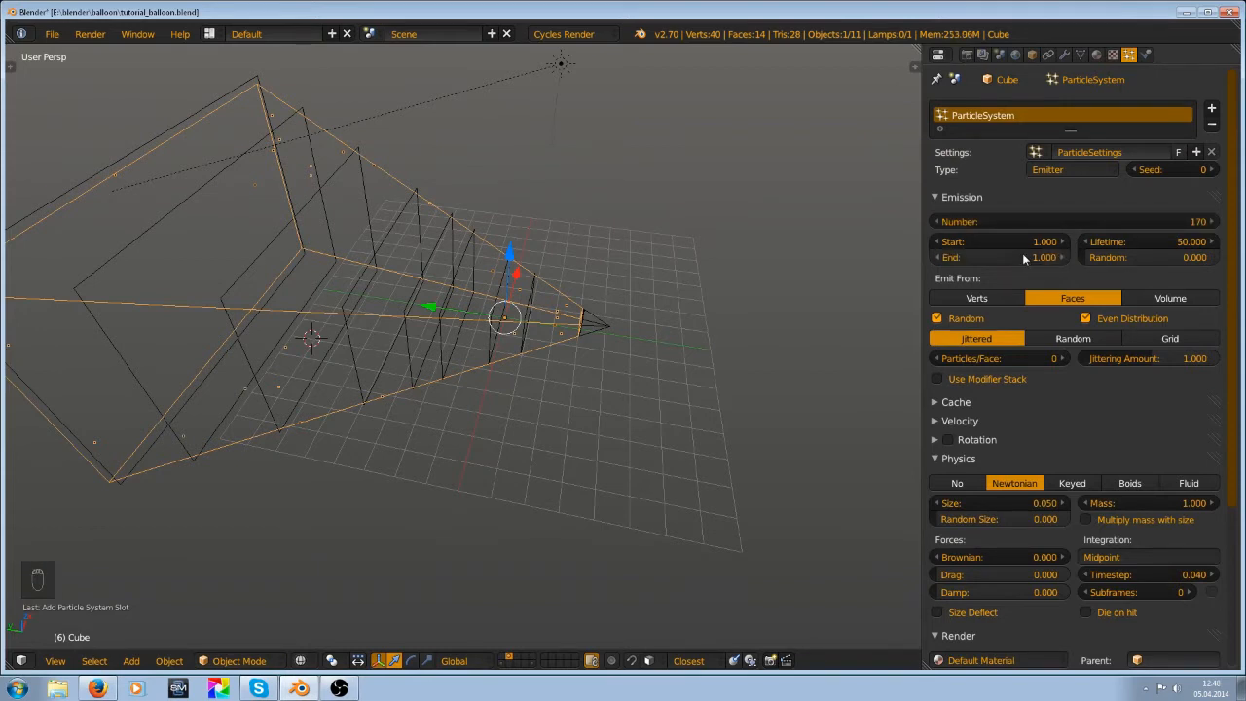
Split off an area beneath the 3D view, make it a Timeline editor and enlarge it
{"action": "left_click_drag", "start_coordinate": [6, 666], "coordinate": [9, 641]}
{"action": "left_click", "coordinate": [22, 661]}
{"action": "left_click", "coordinate": [48, 615]}
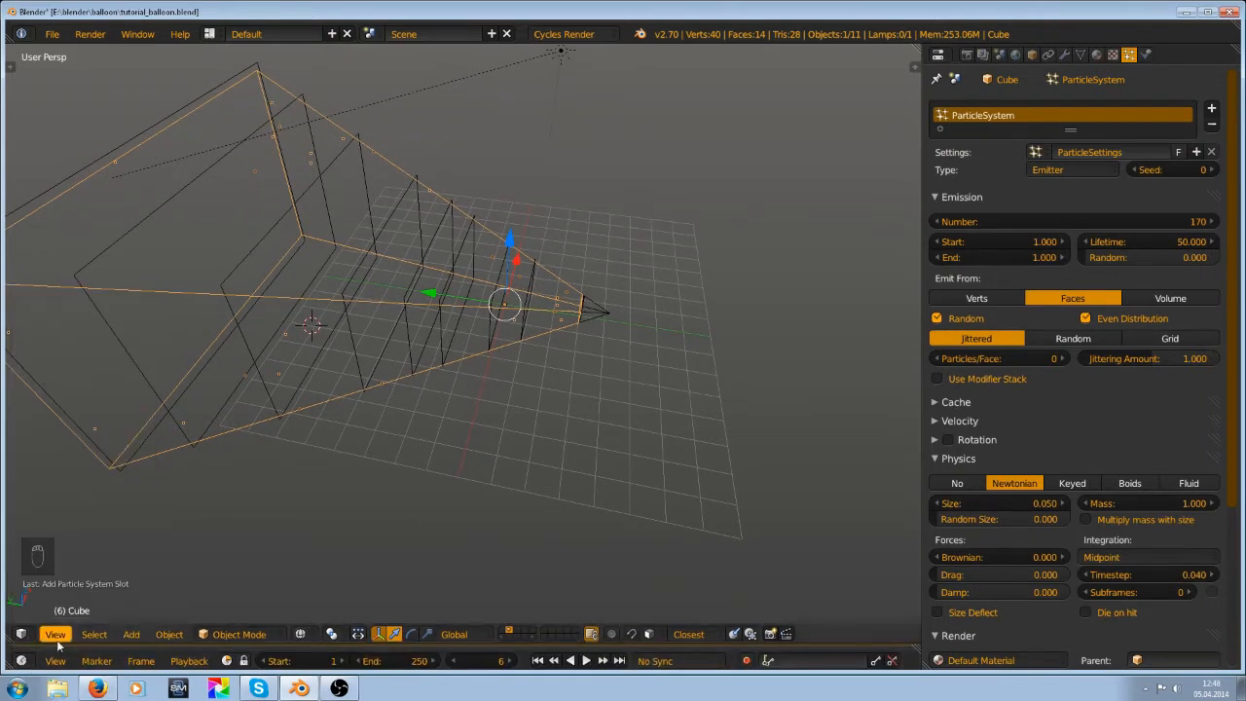
{"action": "left_click_drag", "start_coordinate": [56, 646], "coordinate": [59, 494]}
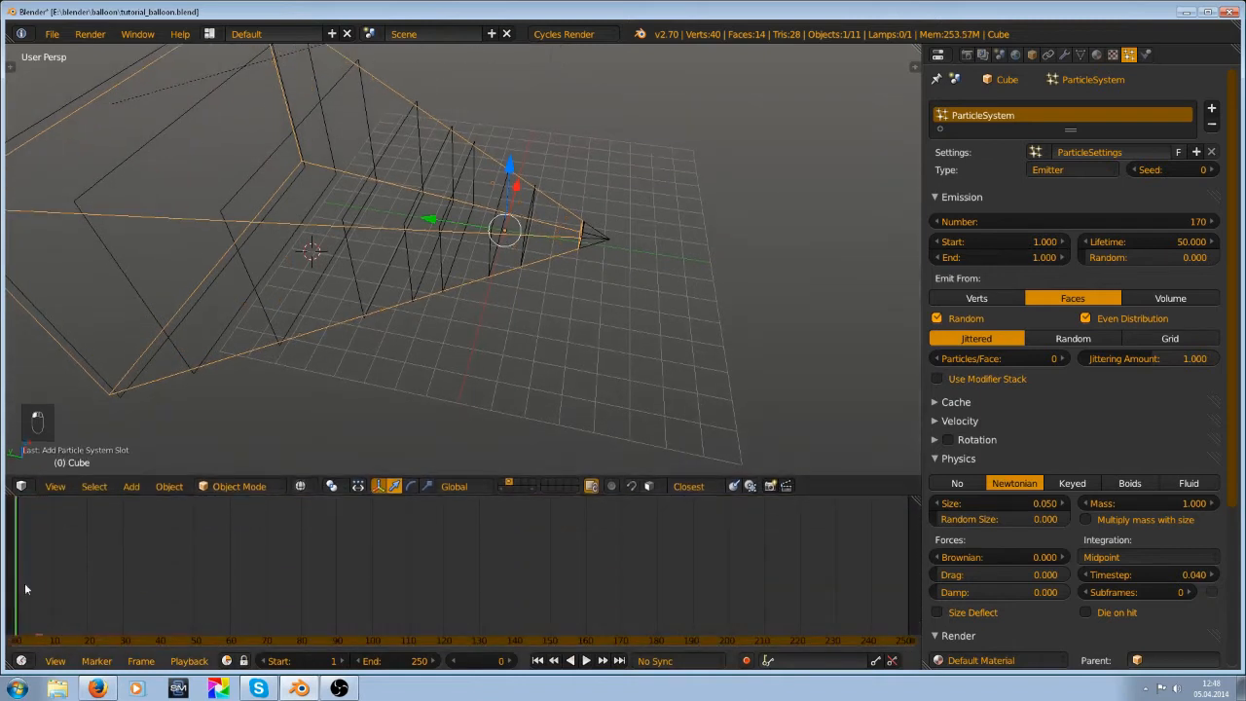
Play the particle animation briefly from the first frame and return to that frame
{"action": "key", "text": "shift+Left"}
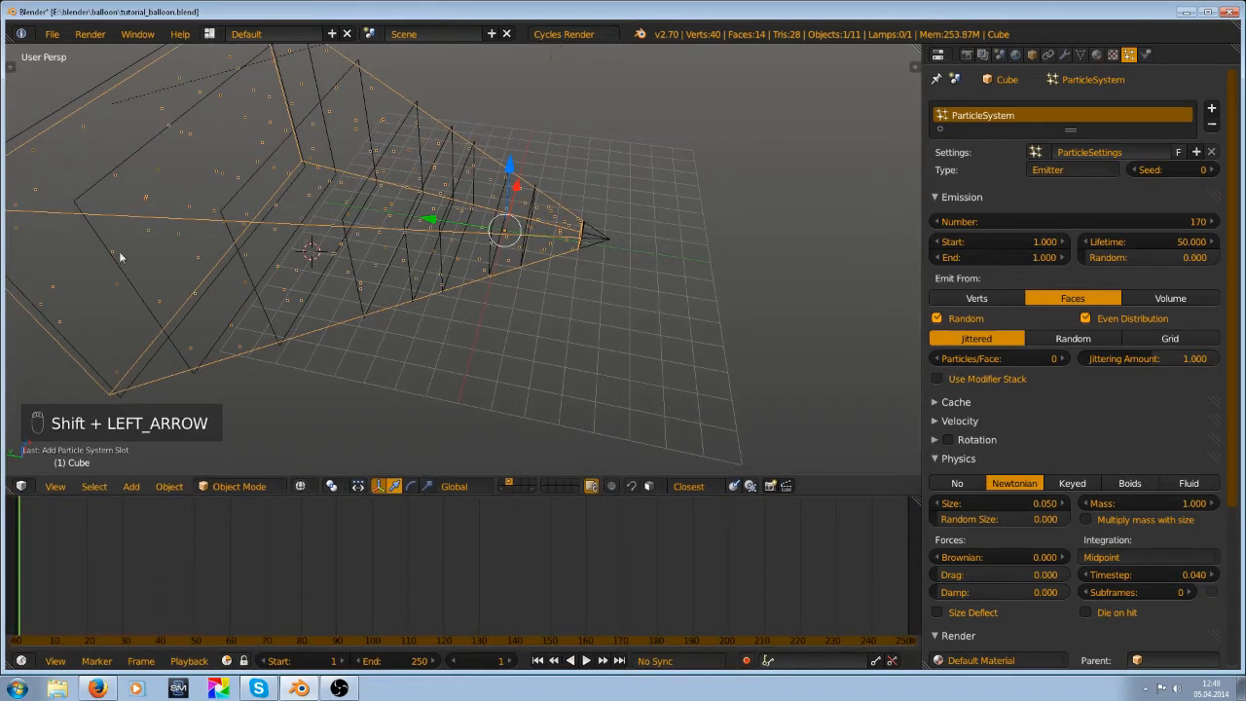
{"action": "middle_click_drag", "start_coordinate": [413, 281], "coordinate": [398, 244]}
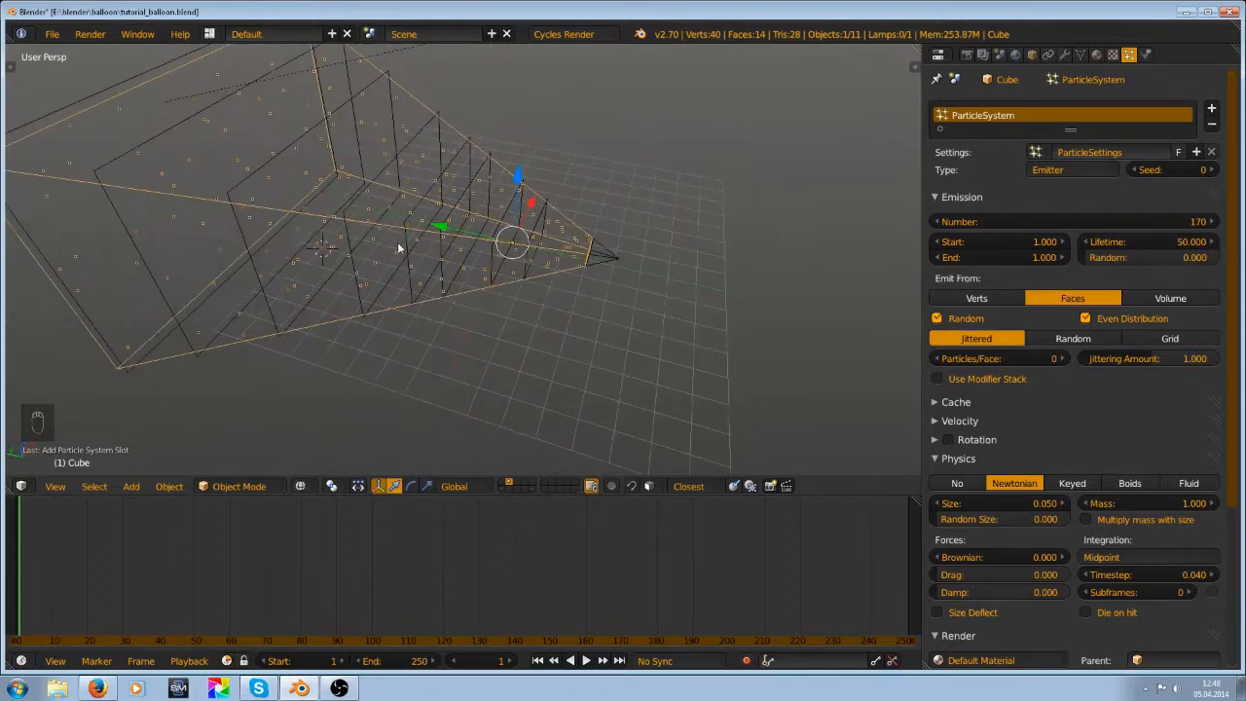
{"action": "key", "text": "alt+a"}
{"action": "key", "text": "alt+a"}
{"action": "key", "text": "shift+Left"}
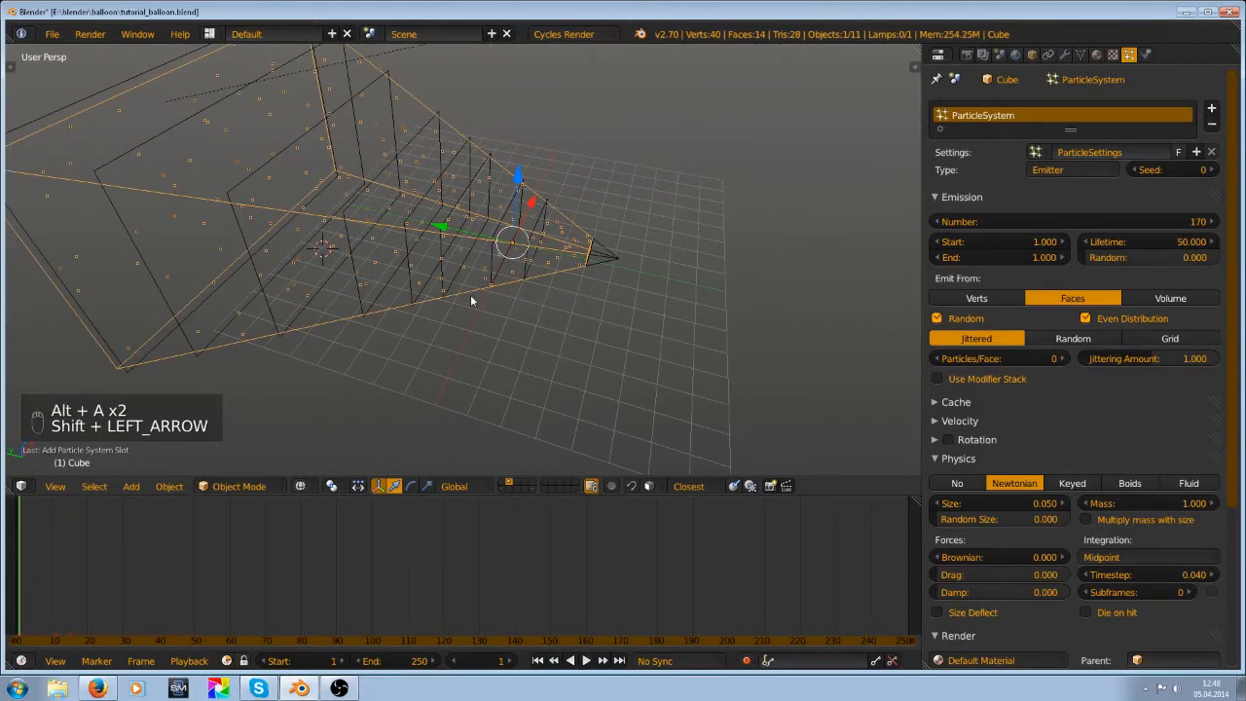
Emit the particles from the cube's volume with Random distribution, and return to the first frame
{"action": "left_click", "coordinate": [1169, 300]}
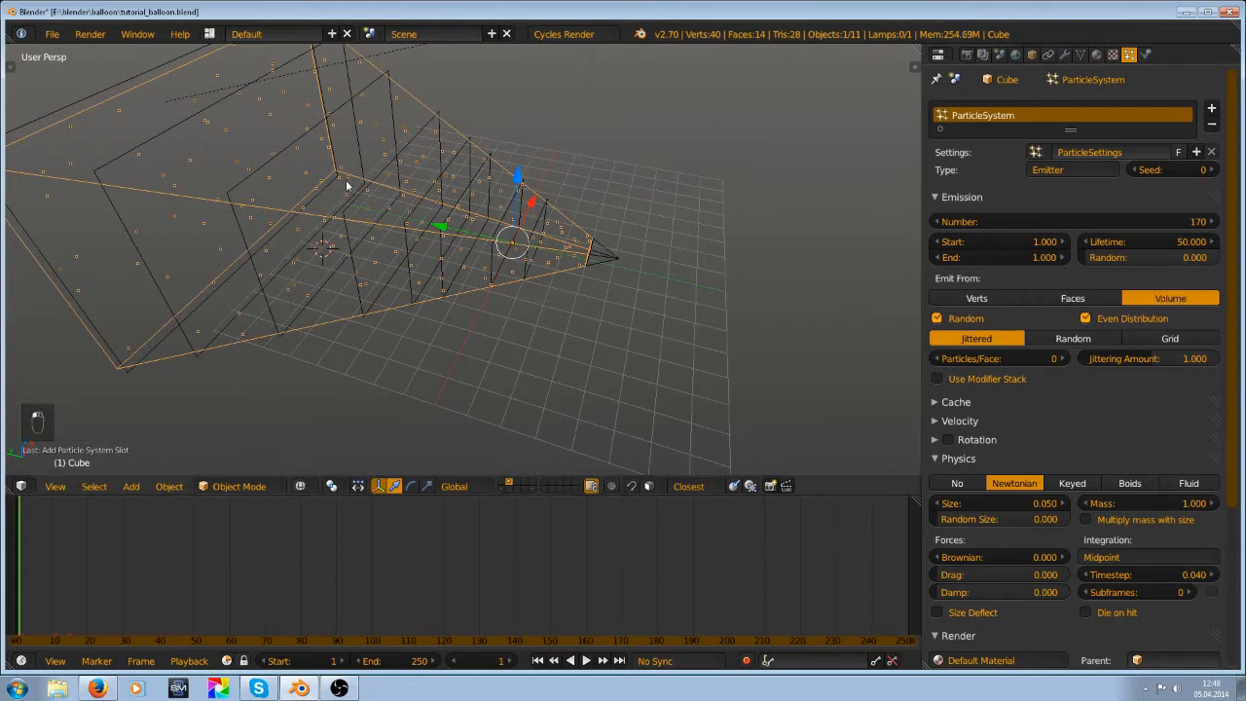
{"action": "middle_click_drag", "start_coordinate": [347, 185], "coordinate": [461, 153]}
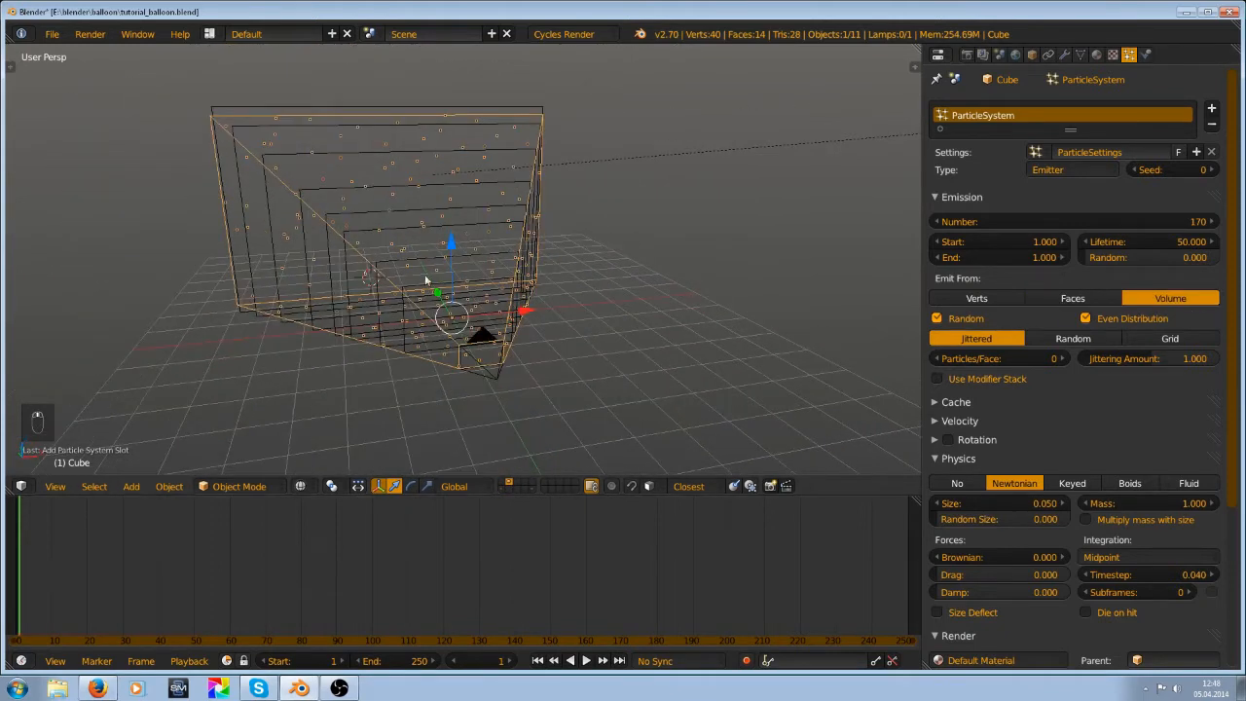
{"action": "middle_click_drag", "start_coordinate": [426, 281], "coordinate": [567, 317]}
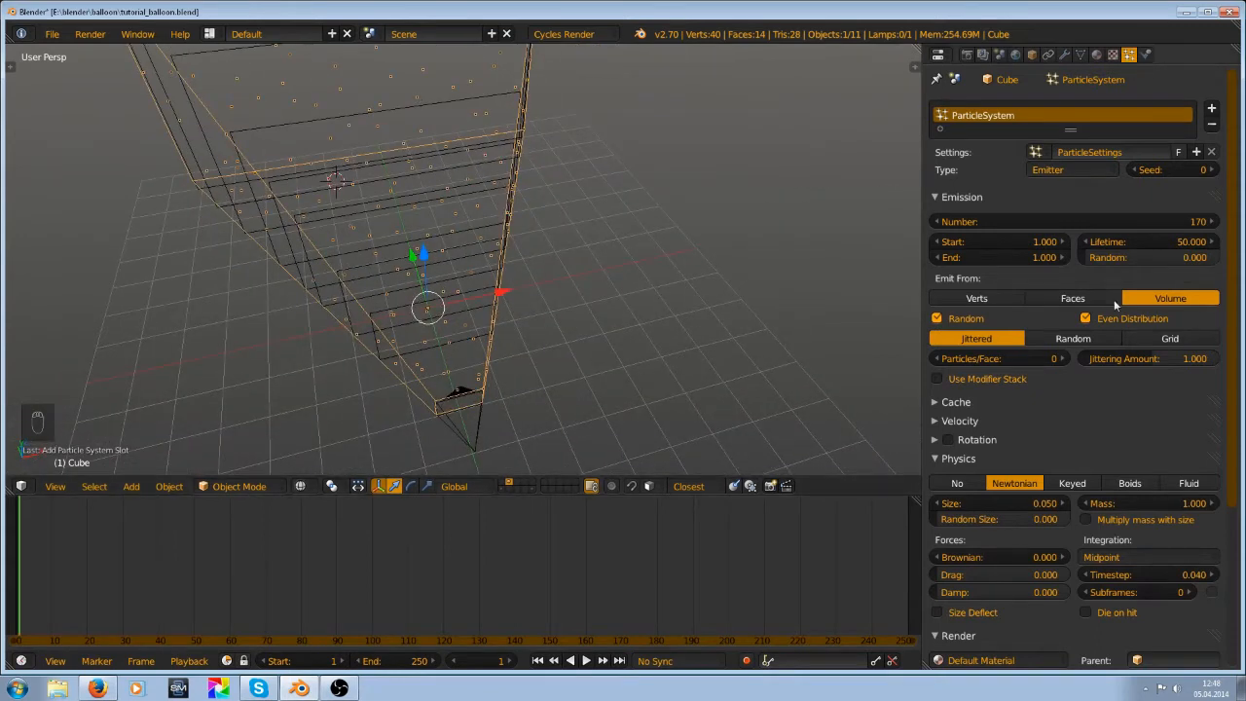
{"action": "left_click", "coordinate": [1077, 340]}
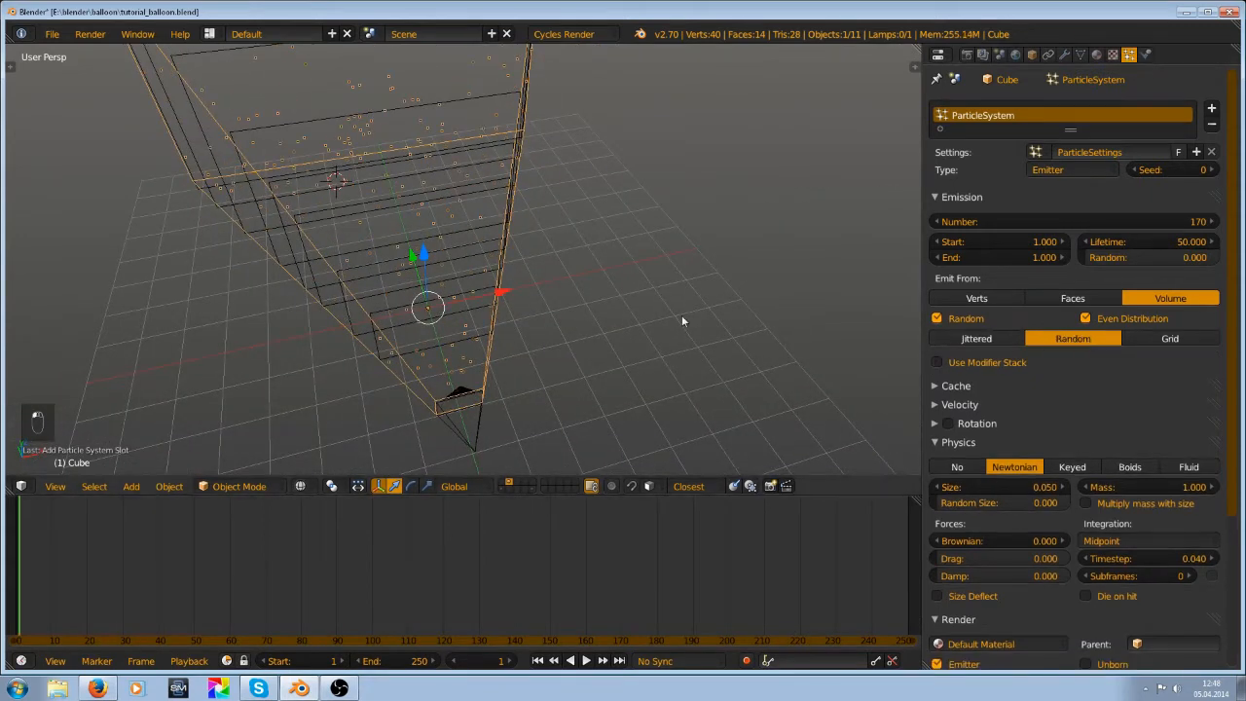
{"action": "key", "text": "shift+Left"}
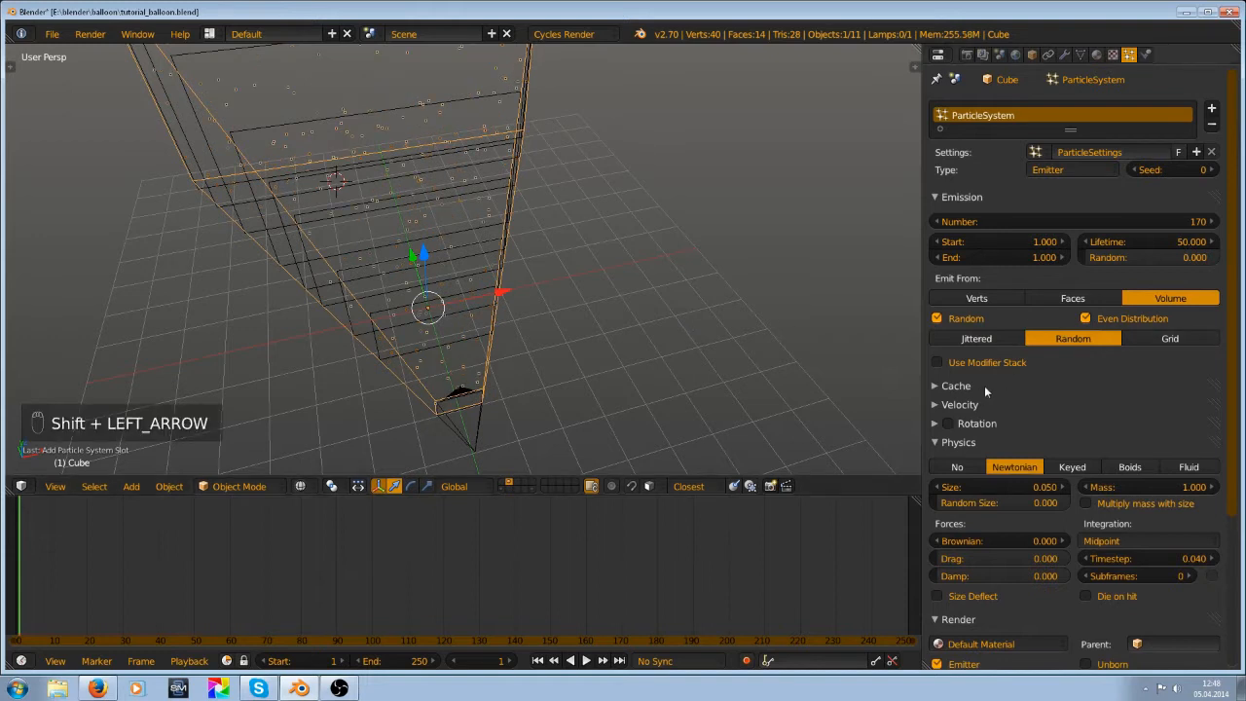
Set the particles' normal emission velocity to 0 and test the playback from the first frame
{"action": "left_click", "coordinate": [964, 405]}
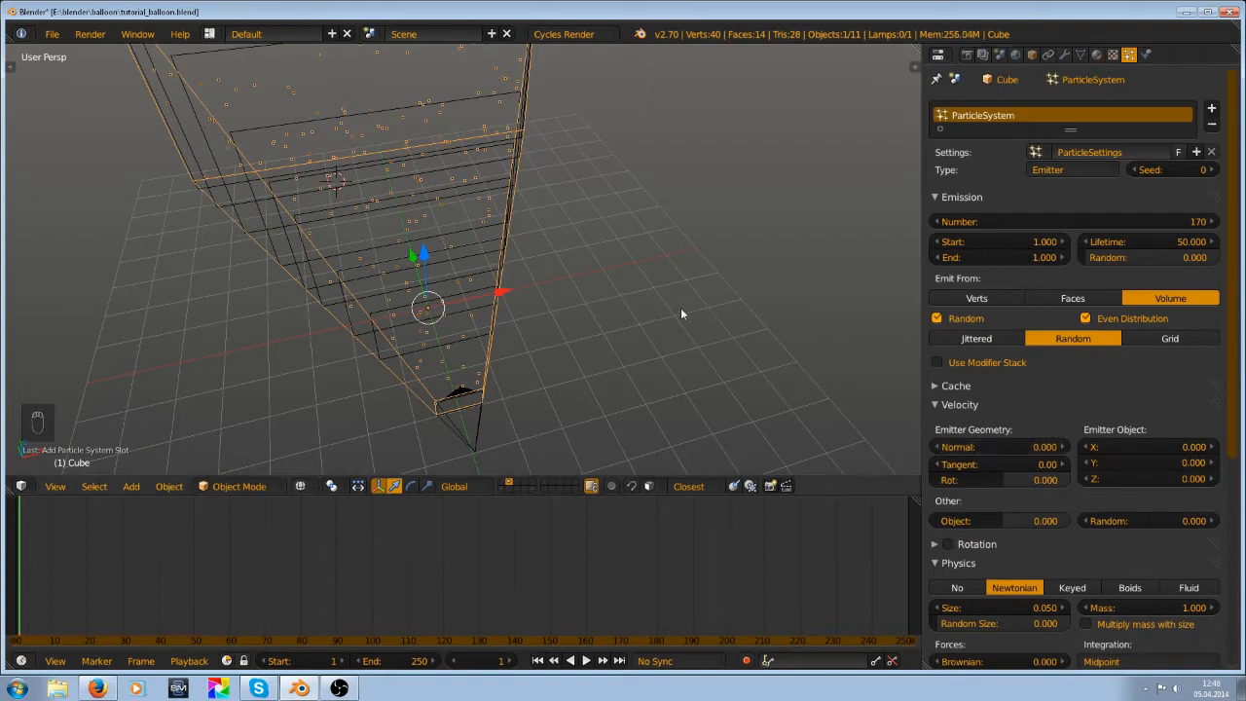
{"action": "key", "text": "shift+Left"}
{"action": "key", "text": "alt+a"}
{"action": "key", "text": "alt+a"}
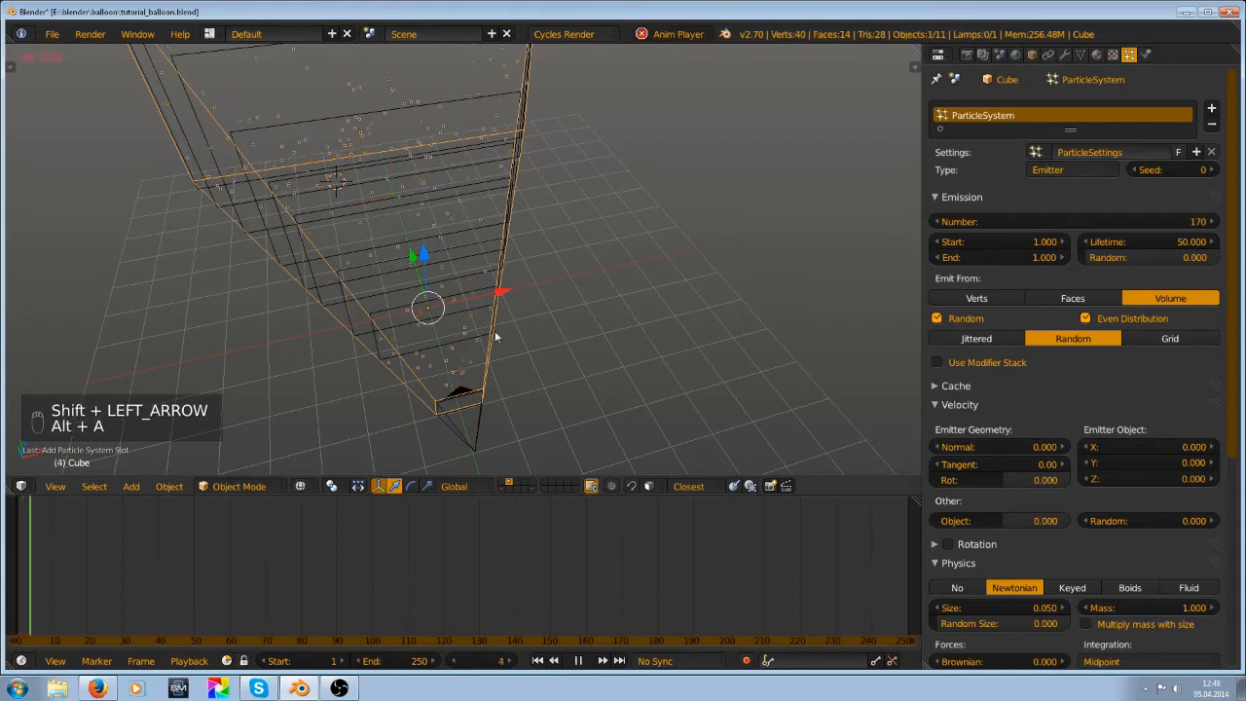
Replay the animation several times from the first frame to examine how the particles move inside the cube
{"action": "key", "text": "shift+Left"}
{"action": "key", "text": "alt+a"}
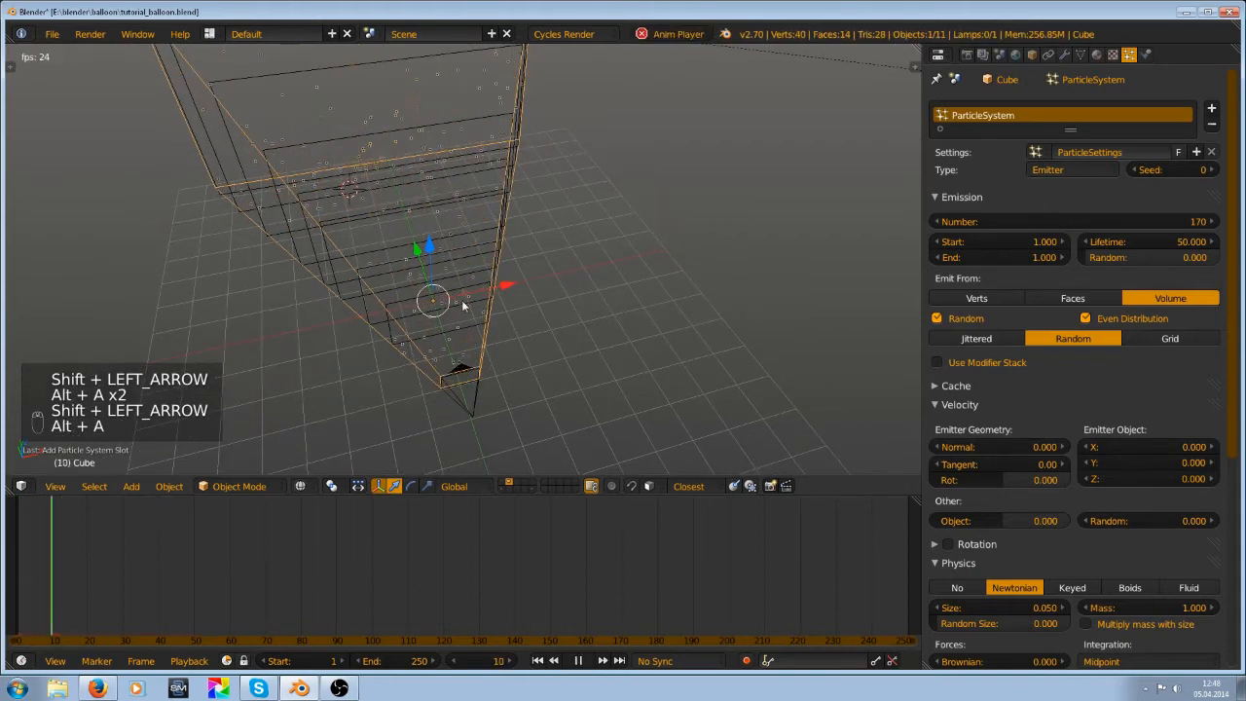
{"action": "key", "text": "alt+a"}
{"action": "key", "text": "shift+Left"}
{"action": "key", "text": "alt+a"}
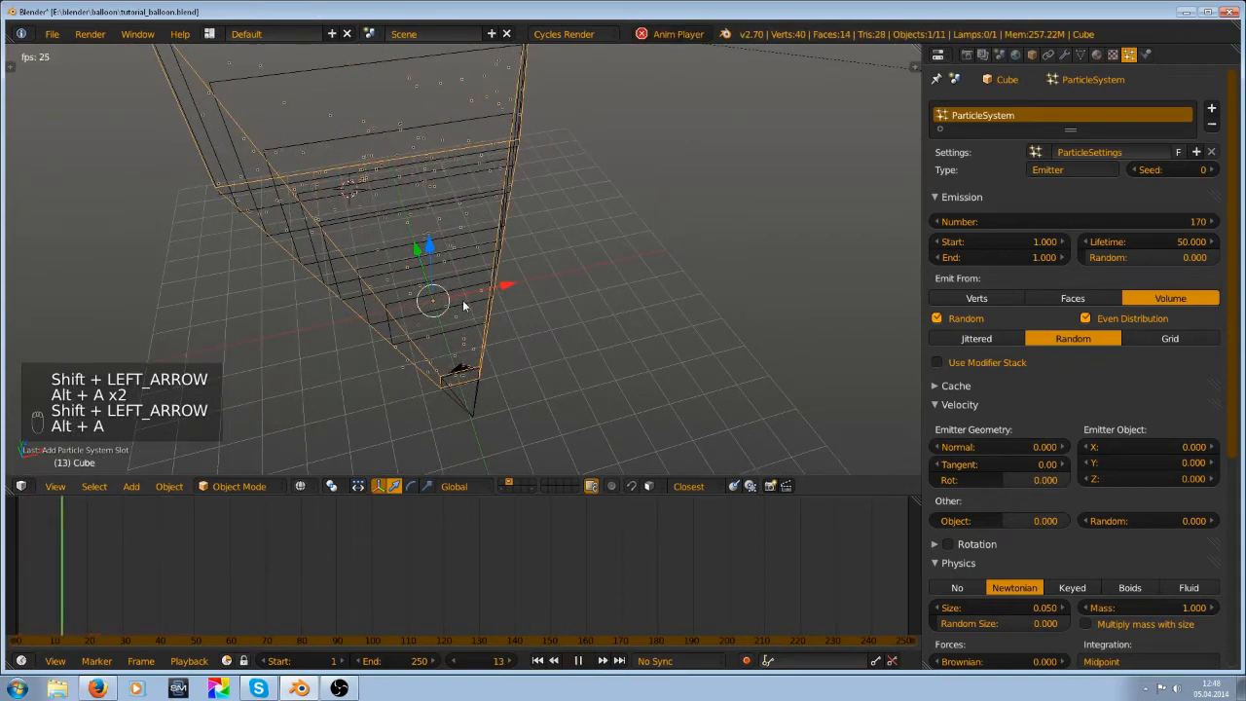
{"action": "key", "text": "alt+a"}
{"action": "middle_click_drag", "start_coordinate": [463, 305], "coordinate": [461, 241]}
{"action": "key", "text": "shift+Left"}
{"action": "key", "text": "alt+a"}
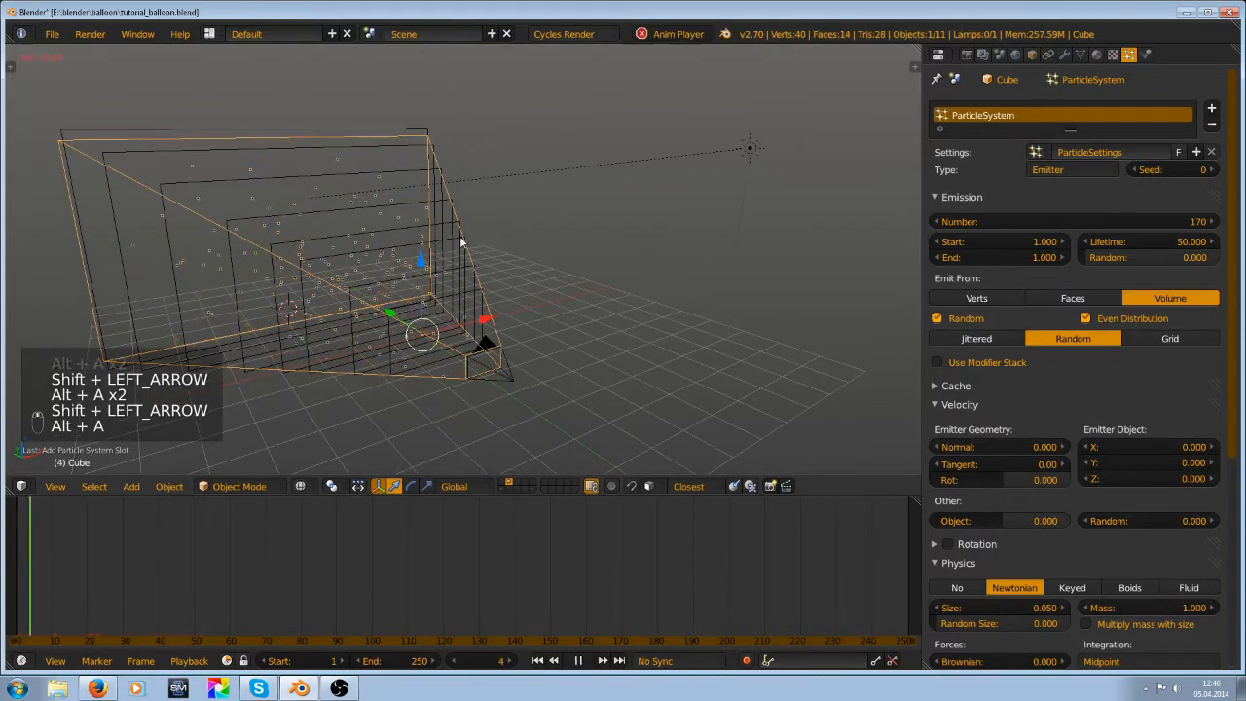
Set the particle physics to No and test the animation playback from the first frame
{"action": "key", "text": "alt+a"}
{"action": "key", "text": "shift+Left"}
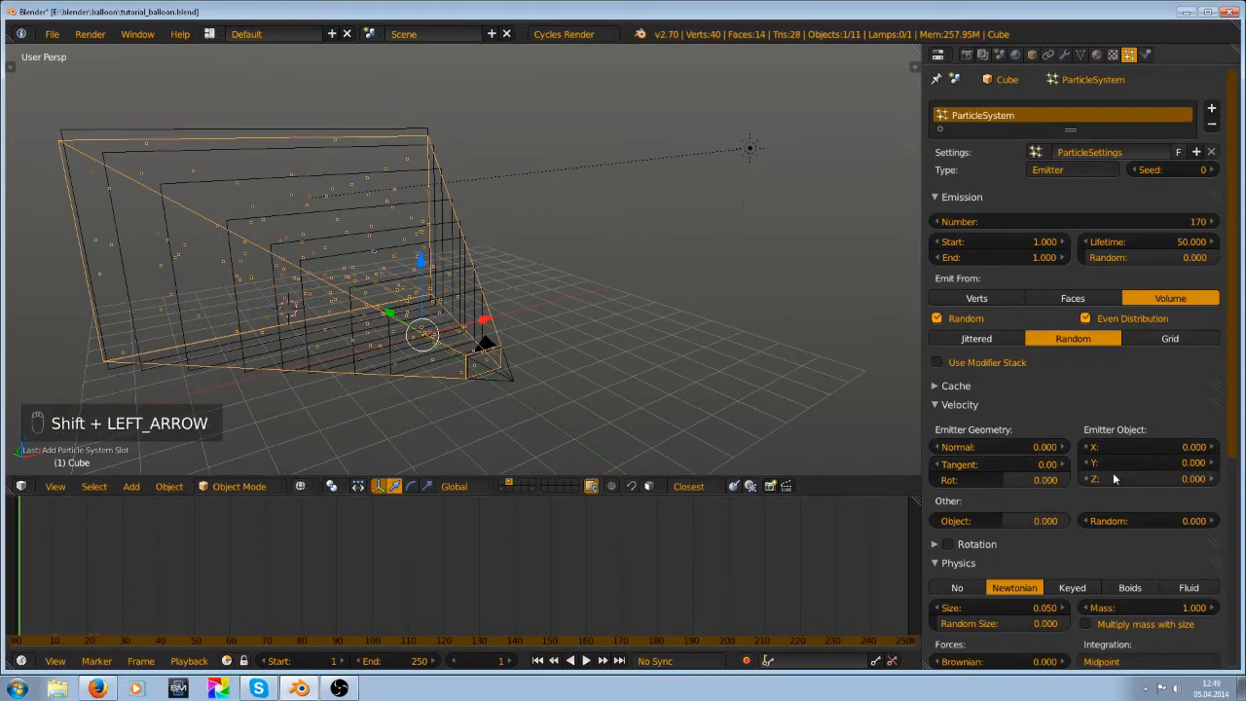
{"action": "scroll", "coordinate": [1104, 505], "scroll_direction": "down", "scroll_amount": 2}
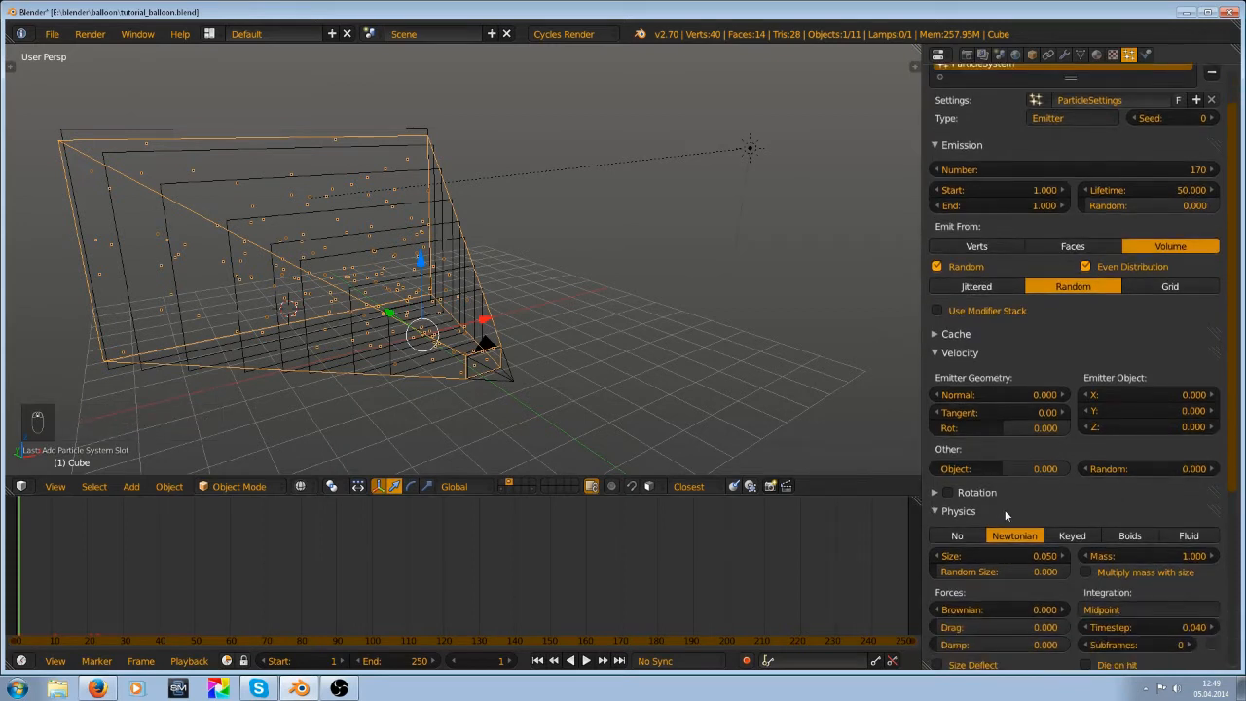
{"action": "scroll", "coordinate": [1005, 509], "scroll_direction": "down", "scroll_amount": 6}
{"action": "scroll", "coordinate": [1013, 492], "scroll_direction": "down", "scroll_amount": 1}
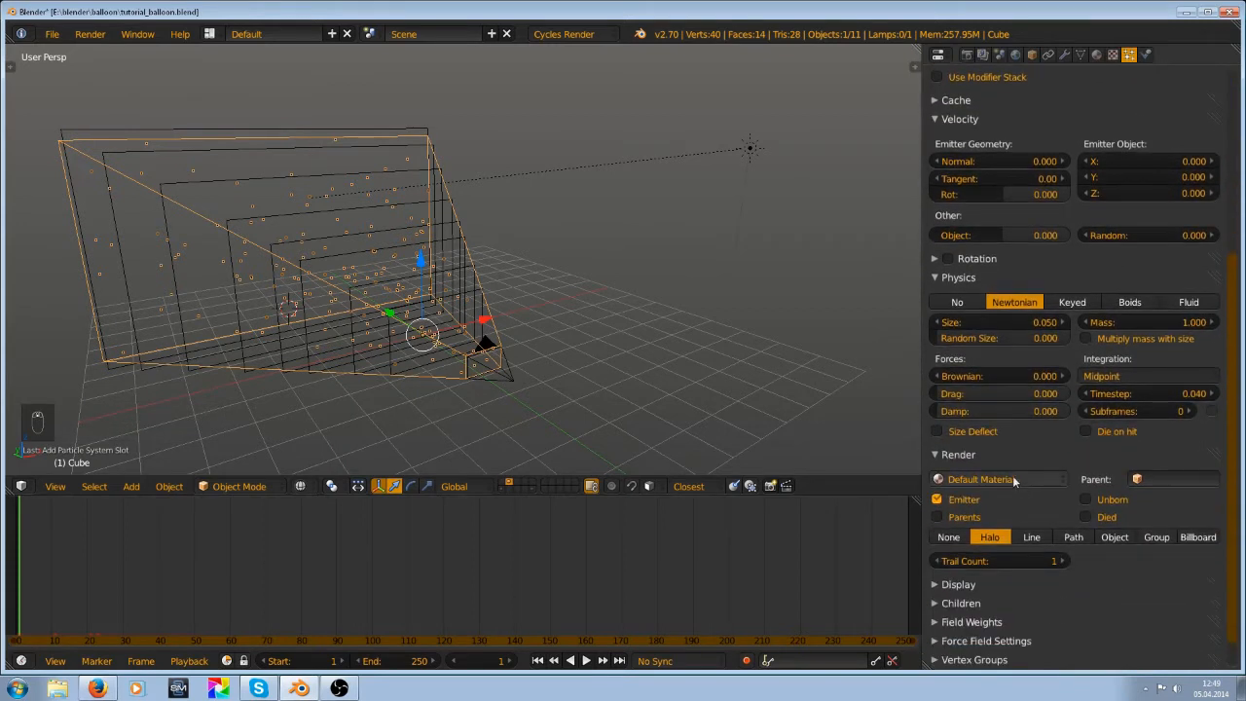
{"action": "left_click", "coordinate": [967, 306]}
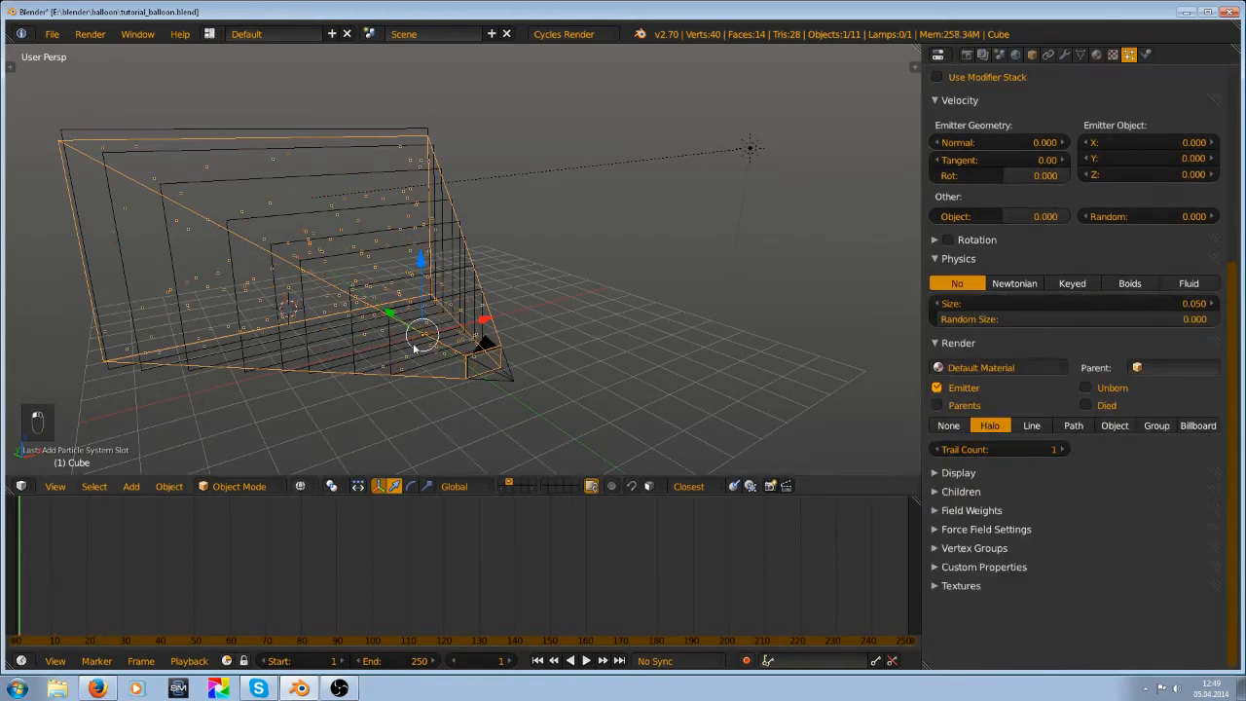
{"action": "key", "text": "shift+Left"}
{"action": "key", "text": "alt+a"}
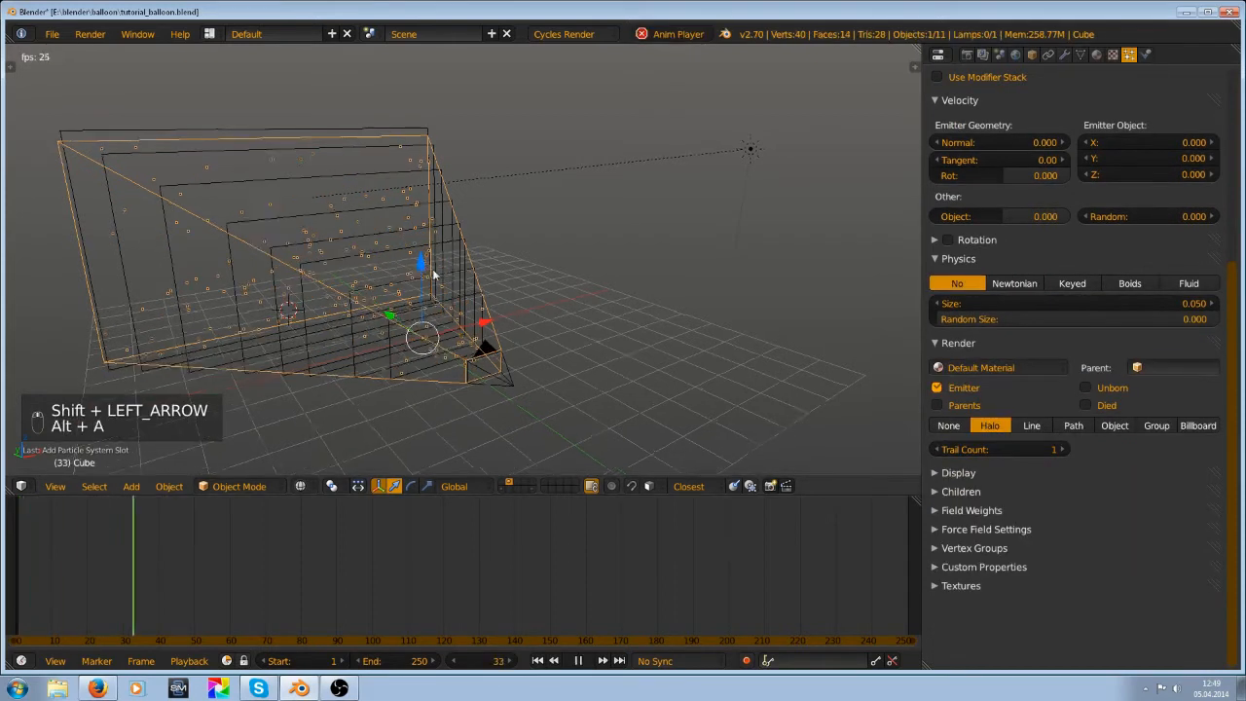
{"action": "mouse_move", "coordinate": [435, 275]}
{"action": "middle_mouse_down"}
{"action": "mouse_move", "coordinate": [416, 315]}
{"action": "mouse_move", "coordinate": [429, 286]}
{"action": "middle_mouse_up"}
{"action": "key", "text": "alt+a"}
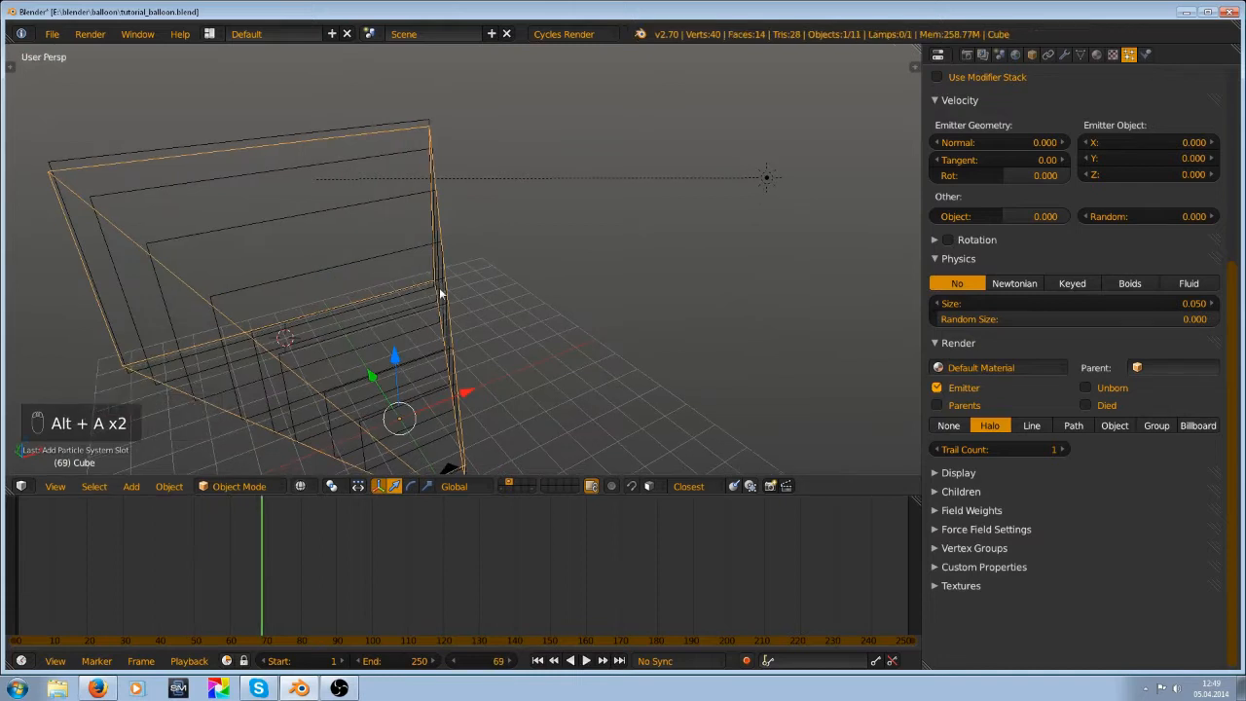
Set the particles' lifetime to 17904.738 and test the playback from the first frame
{"action": "key", "text": "shift+Left"}
{"action": "key", "text": "alt+a"}
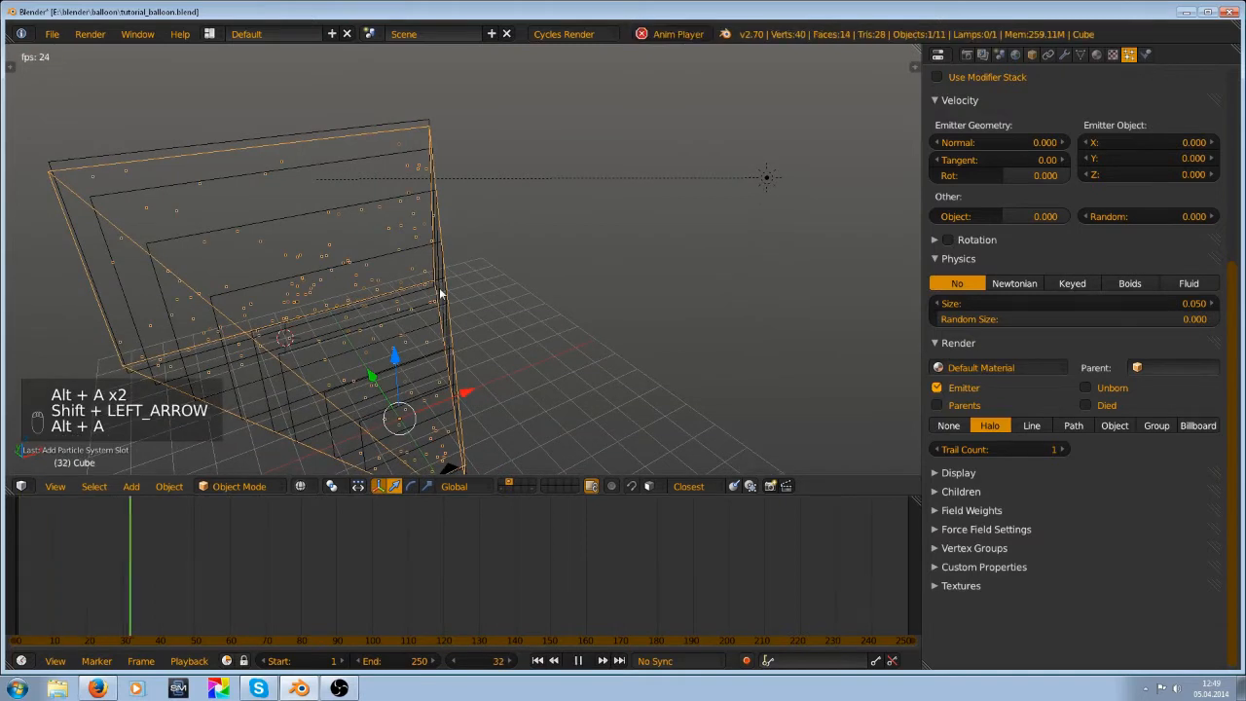
{"action": "key", "text": "alt+a"}
{"action": "scroll", "coordinate": [1133, 234], "scroll_direction": "up", "scroll_amount": 4}
{"action": "scroll", "coordinate": [1128, 357], "scroll_direction": "up", "scroll_amount": 3}
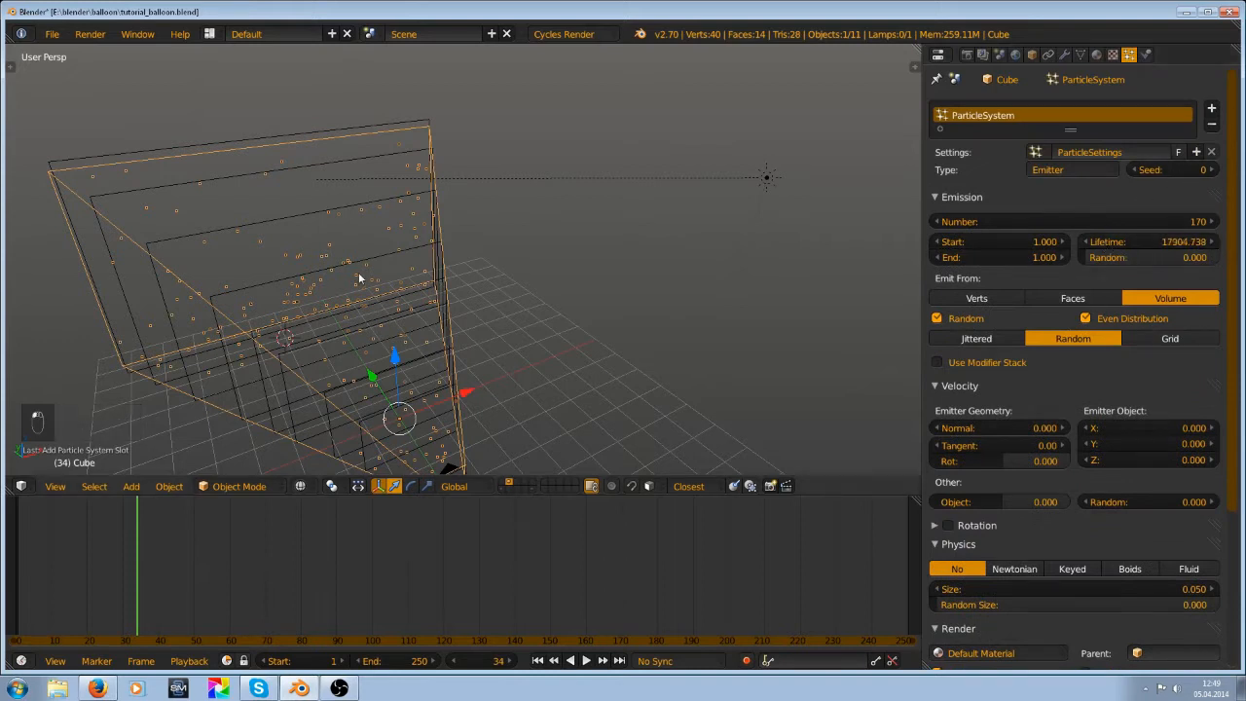
{"action": "key", "text": "shift+Left"}
{"action": "key", "text": "alt+a"}
{"action": "middle_click_drag", "start_coordinate": [659, 342], "coordinate": [487, 292]}
{"action": "key", "text": "alt+a"}
{"action": "scroll", "coordinate": [892, 551], "scroll_direction": "down", "scroll_amount": 2}
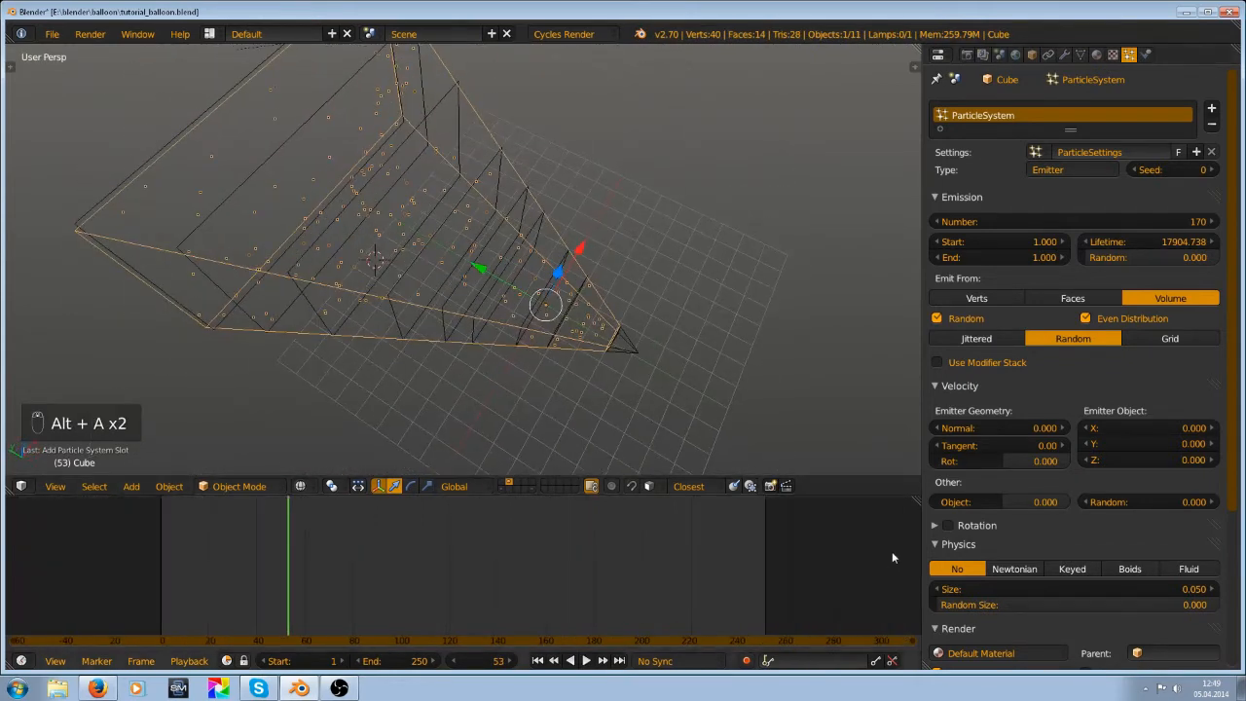
Switch the particle physics to Newtonian and set the gravity field weight to 0
{"action": "scroll", "coordinate": [1017, 395], "scroll_direction": "down", "scroll_amount": 5}
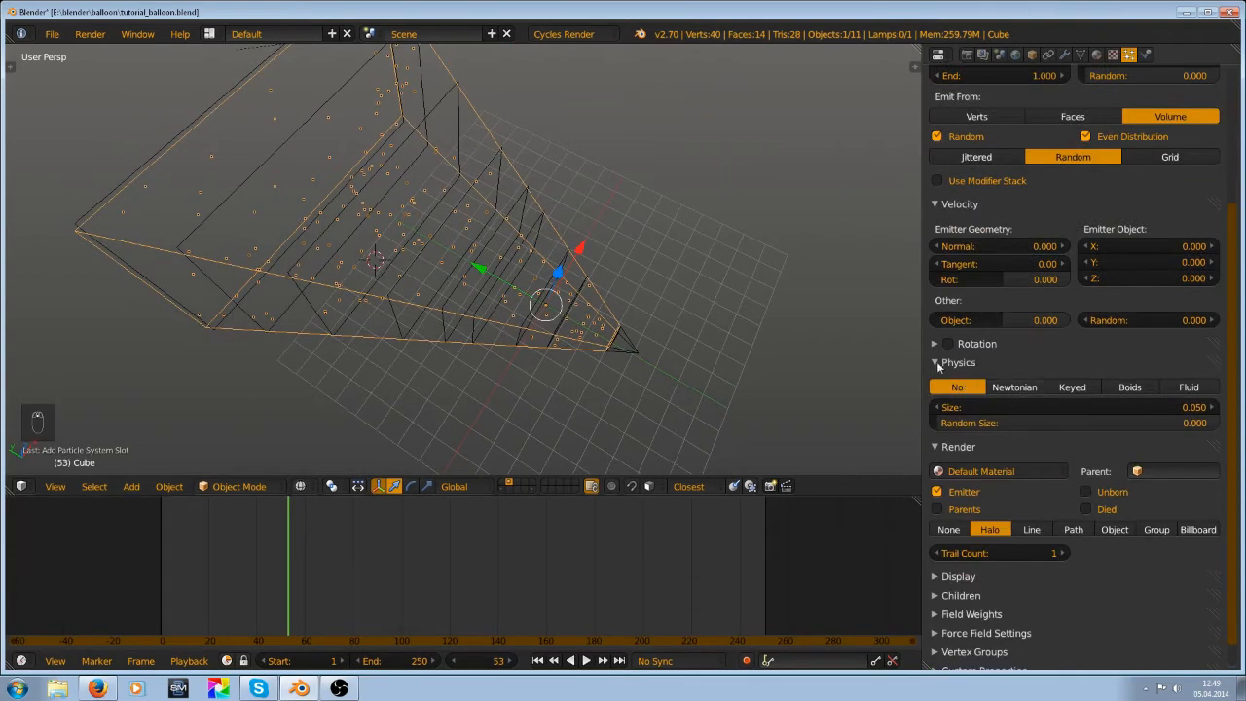
{"action": "left_click", "coordinate": [1013, 388]}
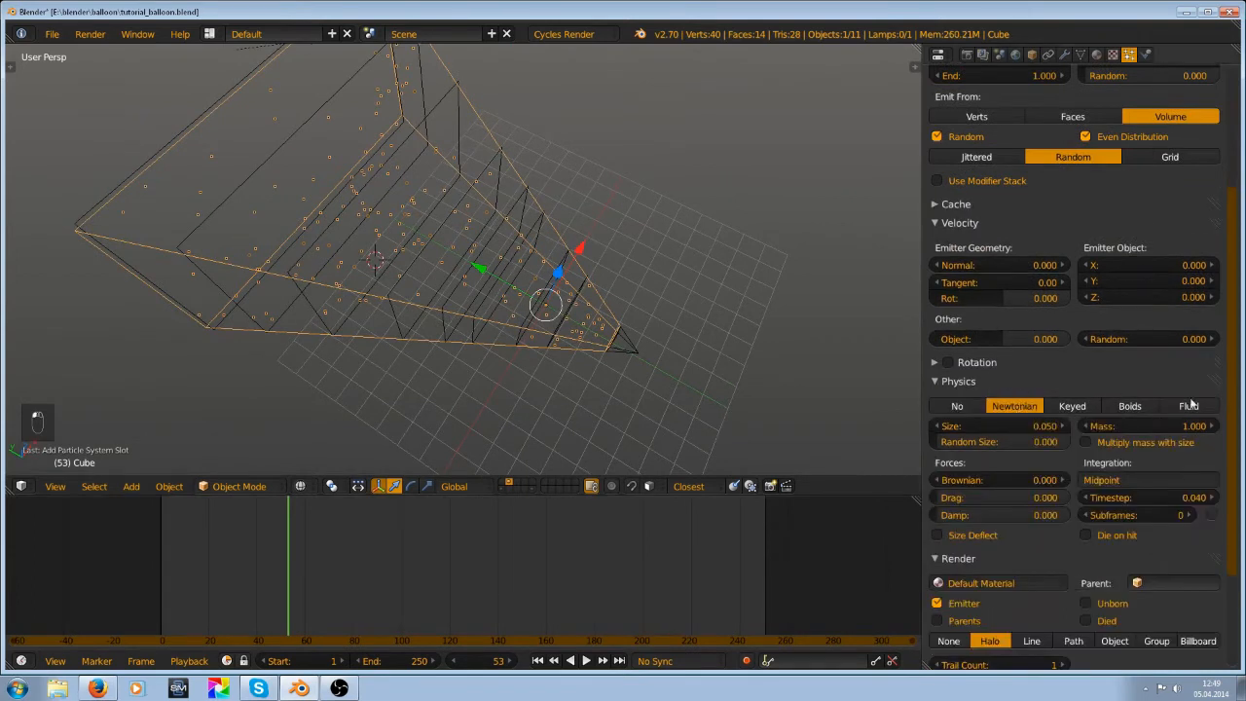
{"action": "scroll", "coordinate": [1192, 403], "scroll_direction": "down", "scroll_amount": 4}
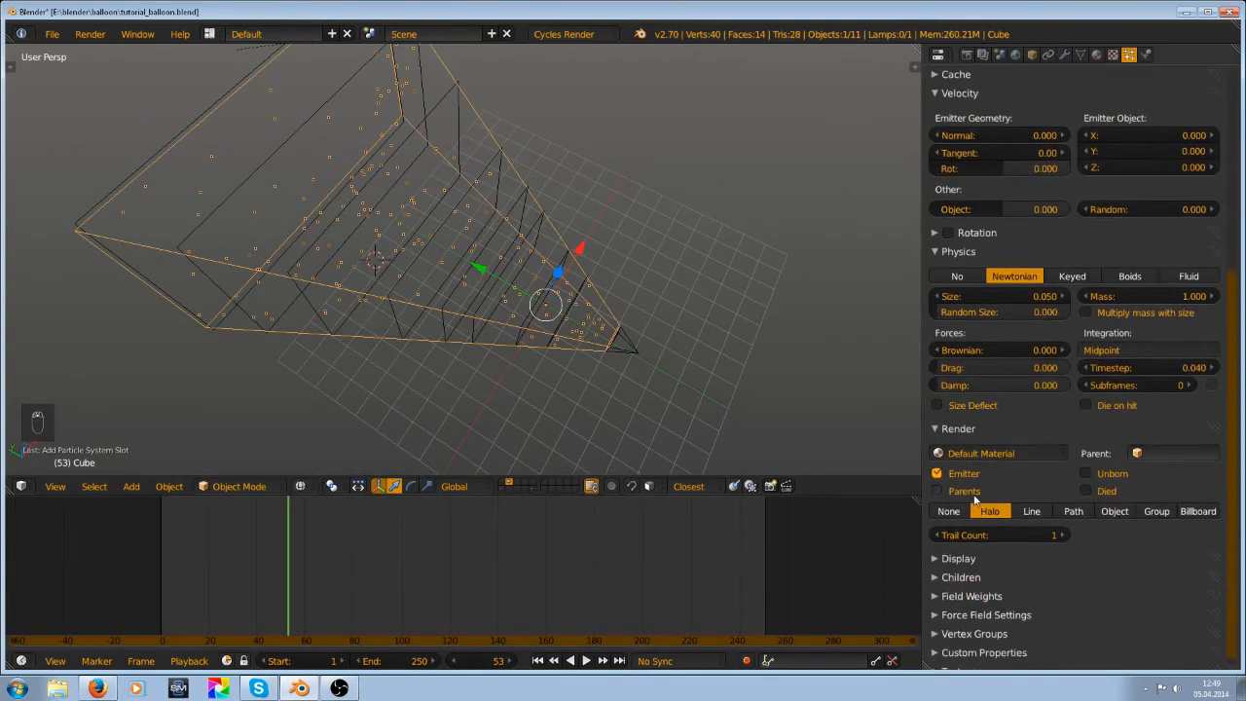
{"action": "left_click", "coordinate": [970, 585]}
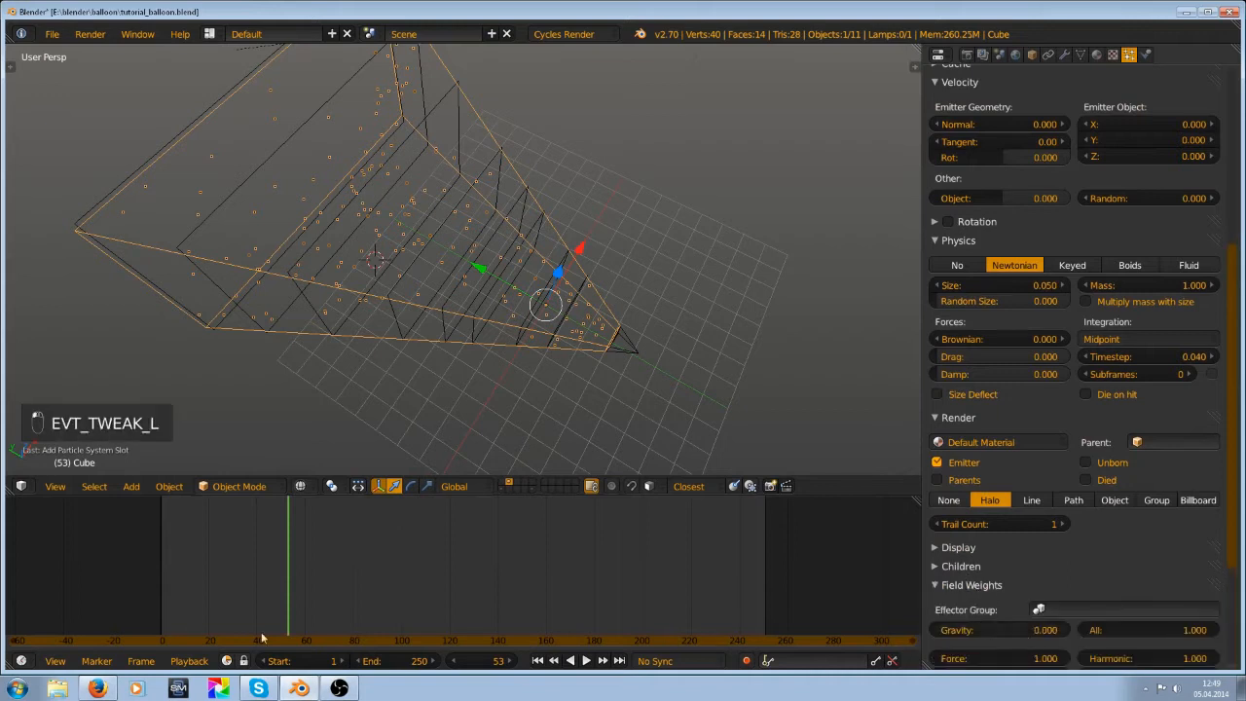
Play the animation from the first frame to check the particles, deselect everything and save the file
{"action": "key", "text": "shift+Left"}
{"action": "key", "text": "alt+a"}
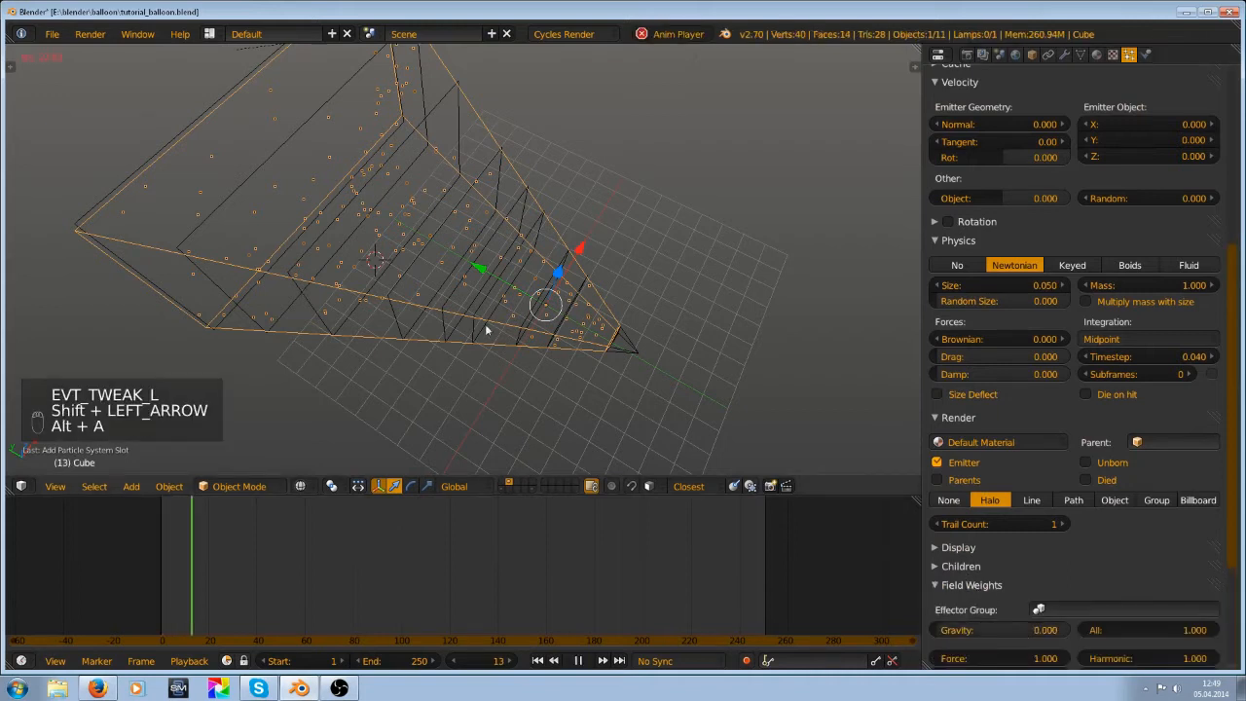
{"action": "mouse_move", "coordinate": [487, 330]}
{"action": "middle_mouse_down"}
{"action": "mouse_move", "coordinate": [410, 215]}
{"action": "mouse_move", "coordinate": [481, 215]}
{"action": "mouse_move", "coordinate": [487, 273]}
{"action": "mouse_move", "coordinate": [481, 247]}
{"action": "mouse_move", "coordinate": [576, 199]}
{"action": "mouse_move", "coordinate": [577, 243]}
{"action": "mouse_move", "coordinate": [487, 319]}
{"action": "middle_mouse_up"}
{"action": "key", "text": "alt+a"}
{"action": "key", "text": "a"}
{"action": "key", "text": "ctrl+s"}
Render the particles as objects using balloon as the dupli object, and save the file
{"action": "scroll", "coordinate": [570, 287], "scroll_direction": "up", "scroll_amount": 3}
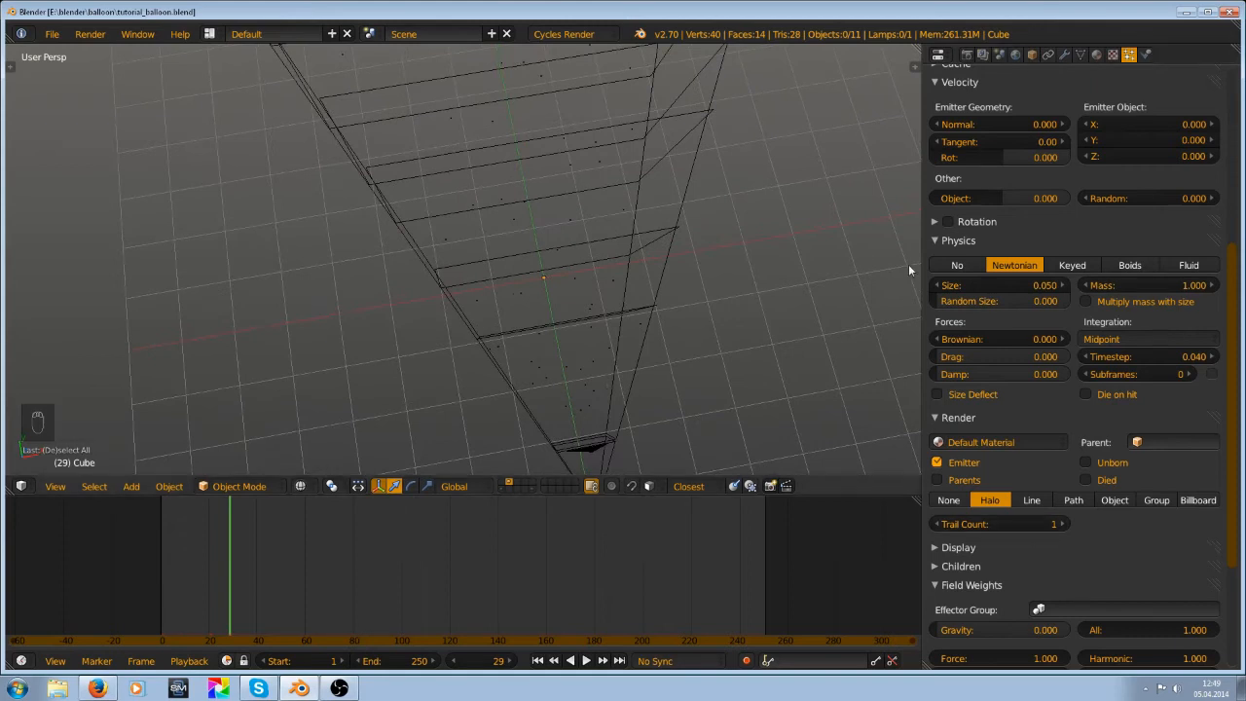
{"action": "left_click", "coordinate": [957, 239]}
{"action": "left_click", "coordinate": [977, 426]}
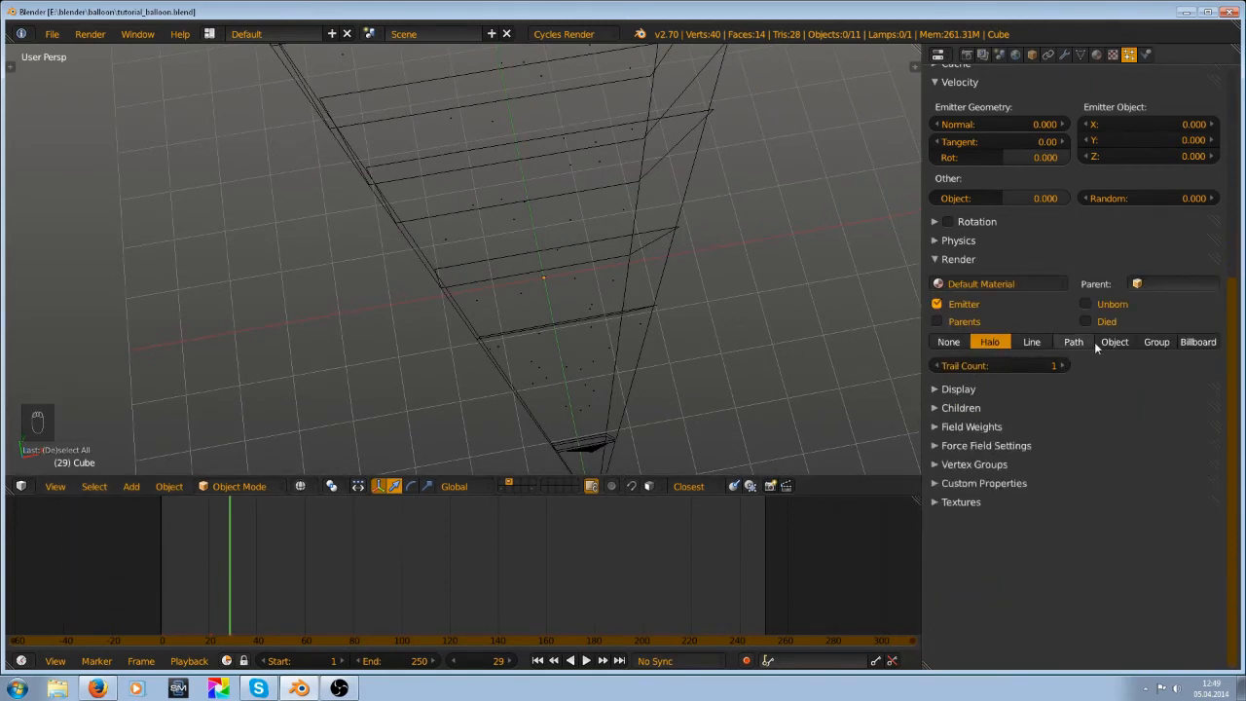
{"action": "scroll", "coordinate": [410, 339], "scroll_direction": "down", "scroll_amount": 3}
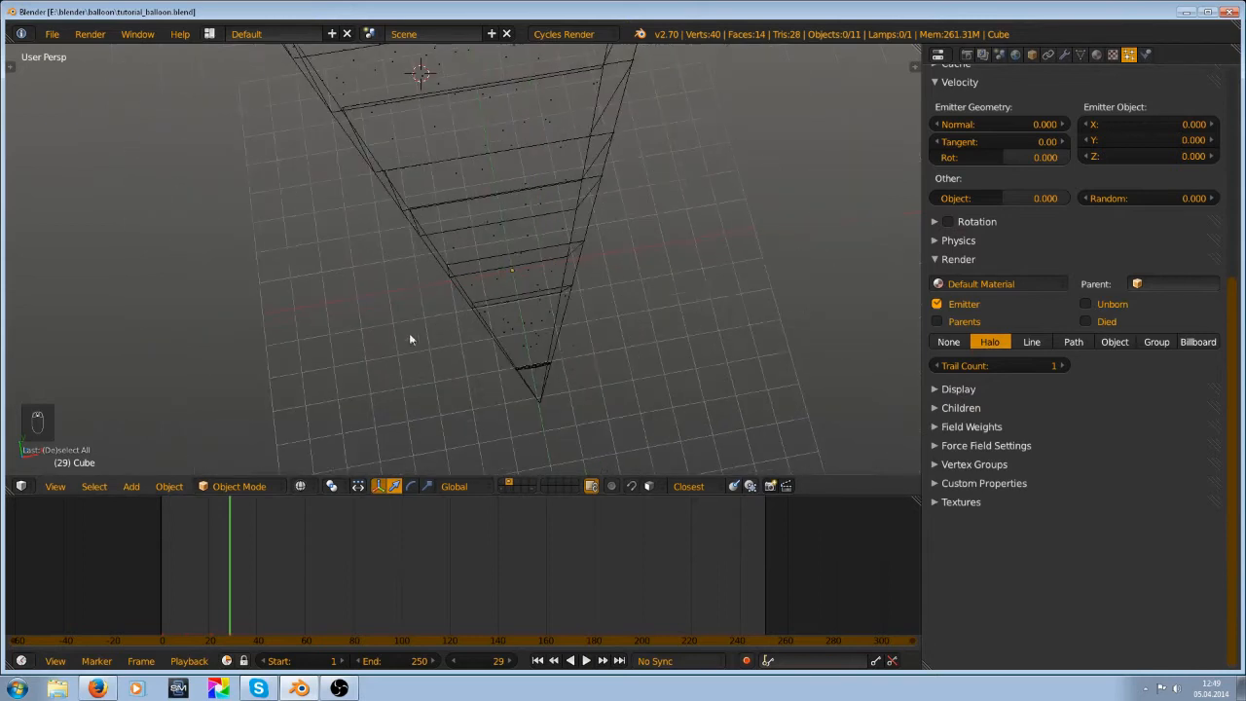
{"action": "left_click", "coordinate": [1115, 343]}
{"action": "middle_click_drag", "start_coordinate": [606, 347], "coordinate": [325, 279]}
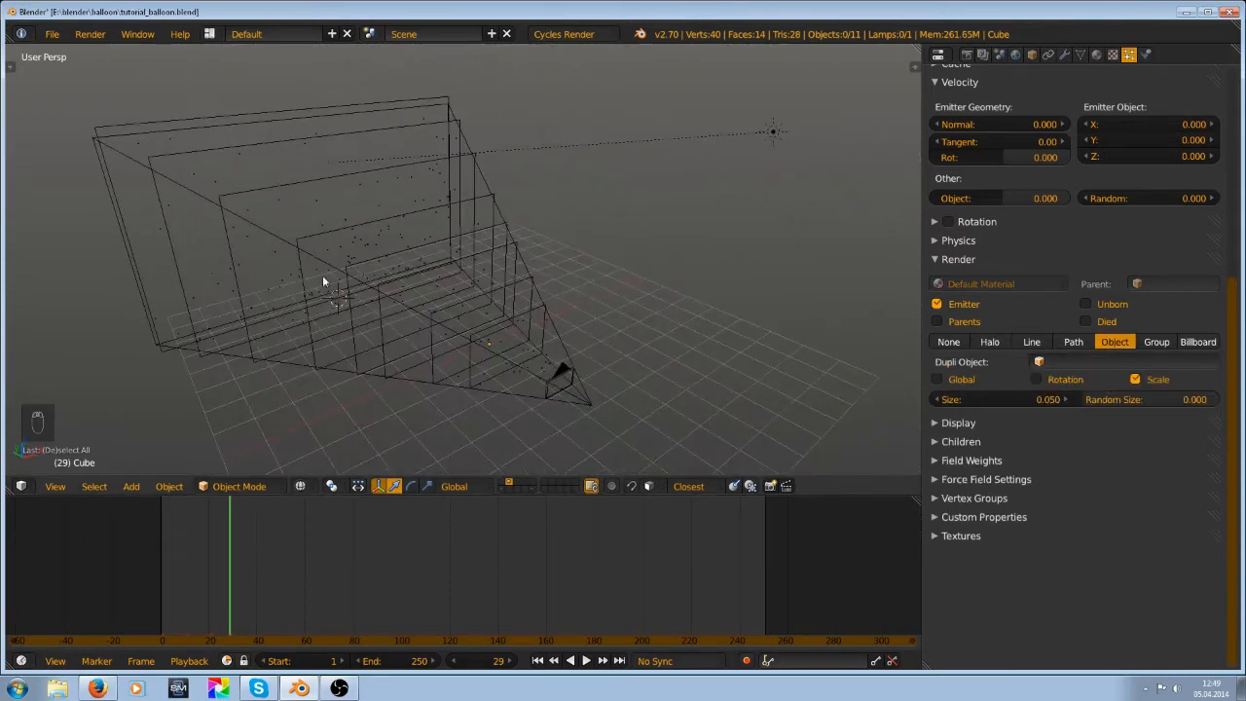
{"action": "left_click", "coordinate": [1099, 359]}
{"action": "left_click", "coordinate": [1098, 358]}
{"action": "left_click", "coordinate": [1092, 357]}
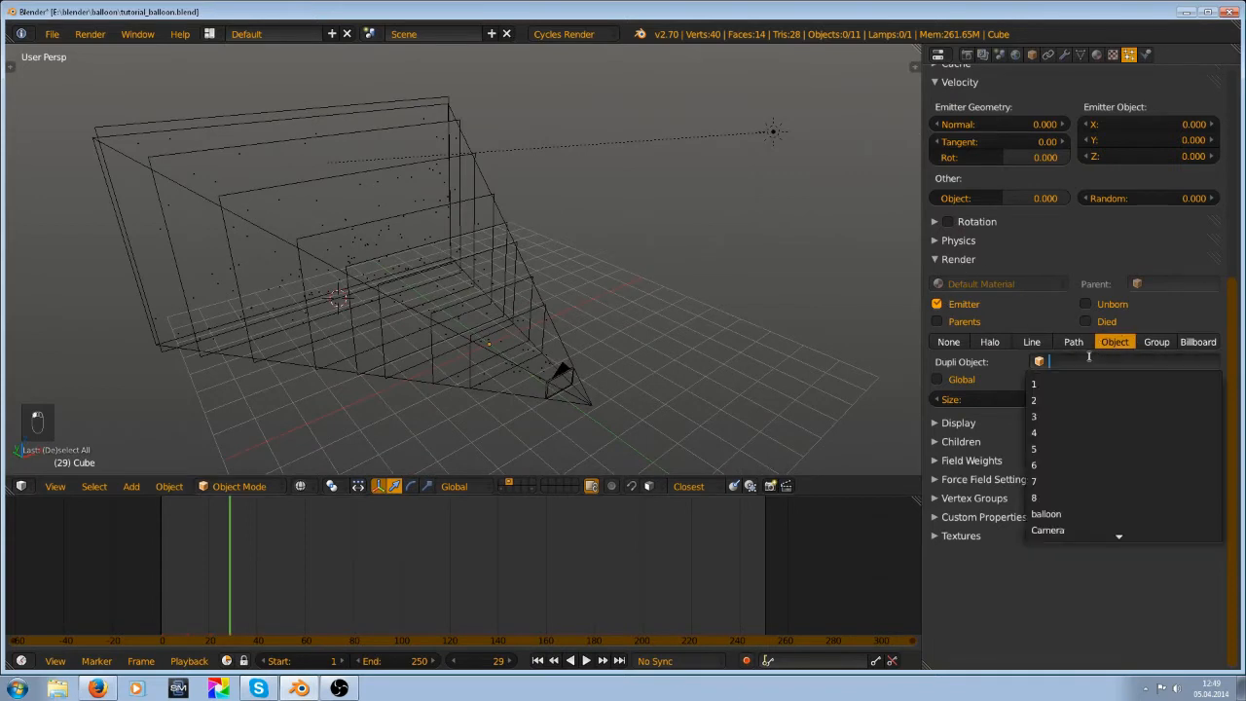
{"action": "left_click", "coordinate": [1086, 518]}
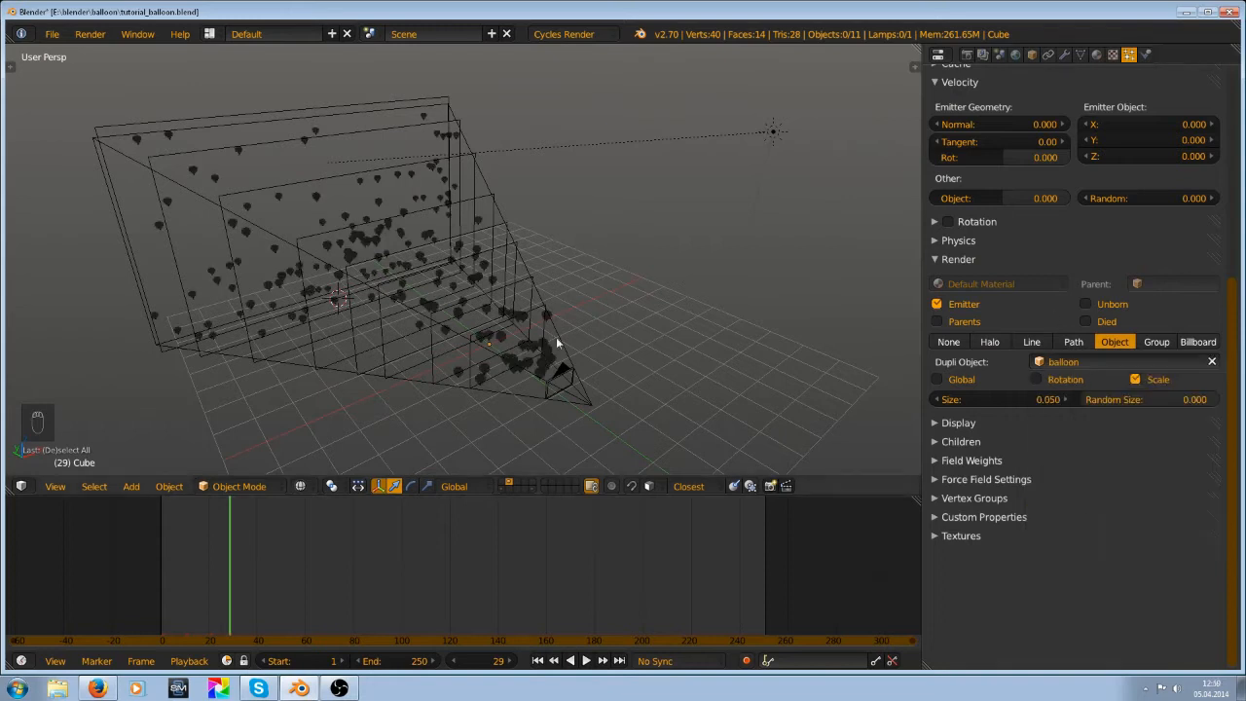
{"action": "scroll", "coordinate": [560, 341], "scroll_direction": "up", "scroll_amount": 2}
{"action": "key", "text": "ctrl+s"}
Examine how the balloons are distributed inside the cube from the camera view and from other angles
{"action": "key", "text": "KP_0"}
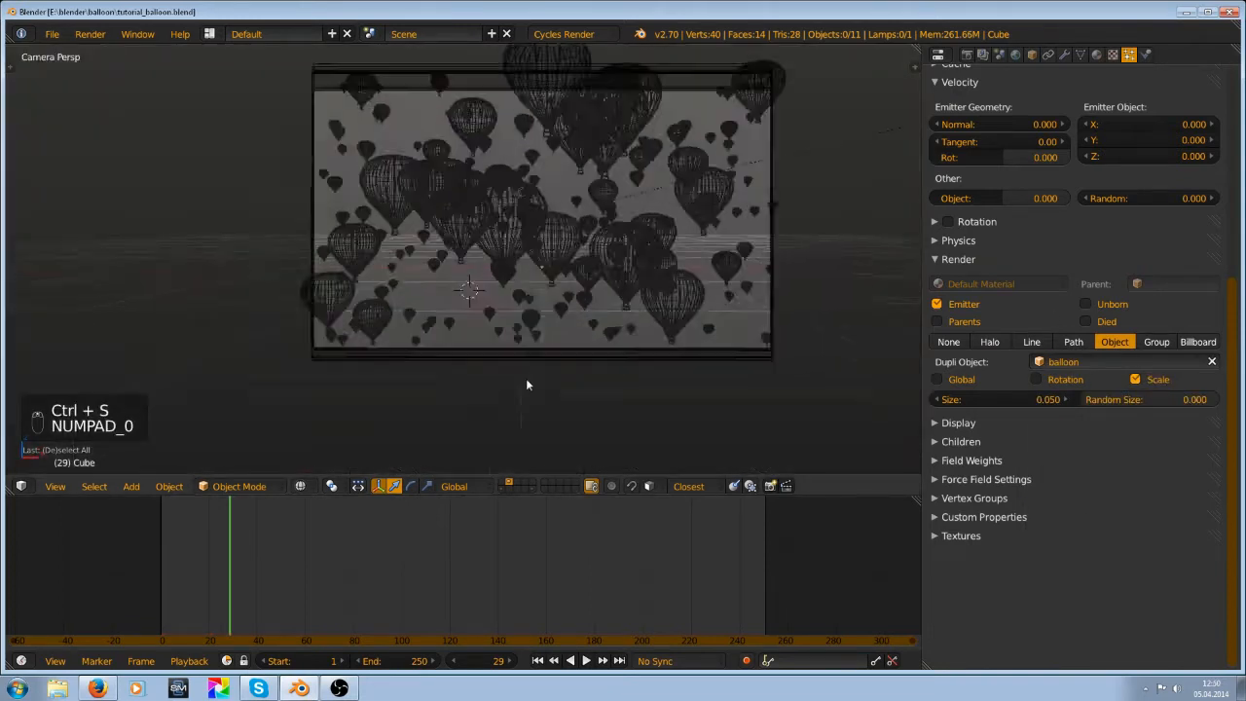
{"action": "scroll", "coordinate": [563, 247], "scroll_direction": "up", "scroll_amount": 3}
{"action": "scroll", "coordinate": [457, 201], "scroll_direction": "down", "scroll_amount": 4}
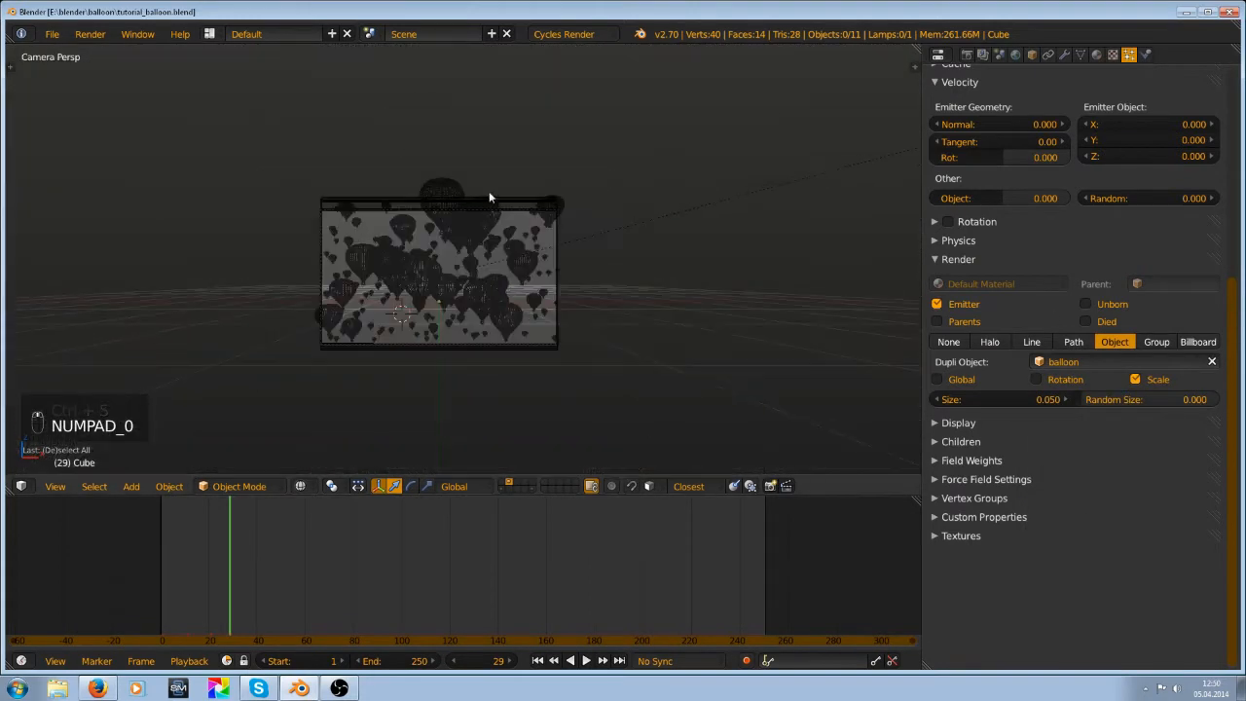
{"action": "middle_click_drag", "start_coordinate": [489, 195], "coordinate": [592, 231]}
{"action": "scroll", "coordinate": [592, 231], "scroll_direction": "down", "scroll_amount": 4}
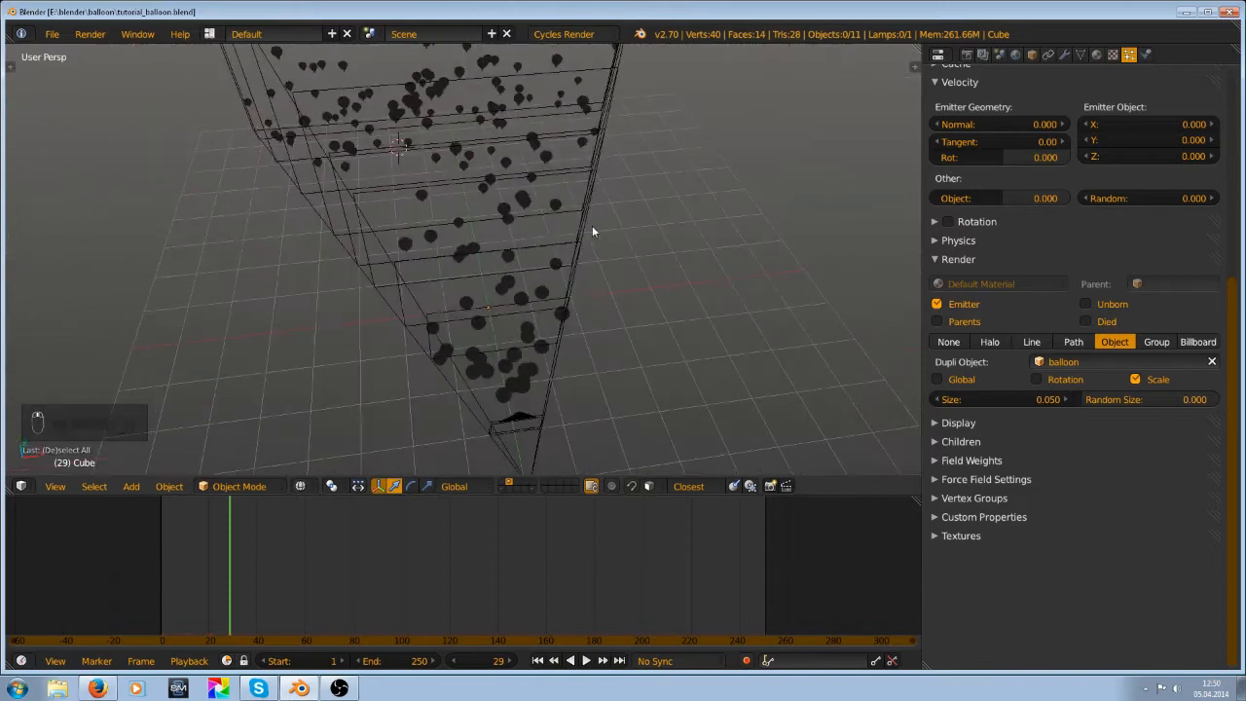
{"action": "scroll", "coordinate": [512, 304], "scroll_direction": "down", "scroll_amount": 3}
{"action": "scroll", "coordinate": [457, 256], "scroll_direction": "up", "scroll_amount": 8}
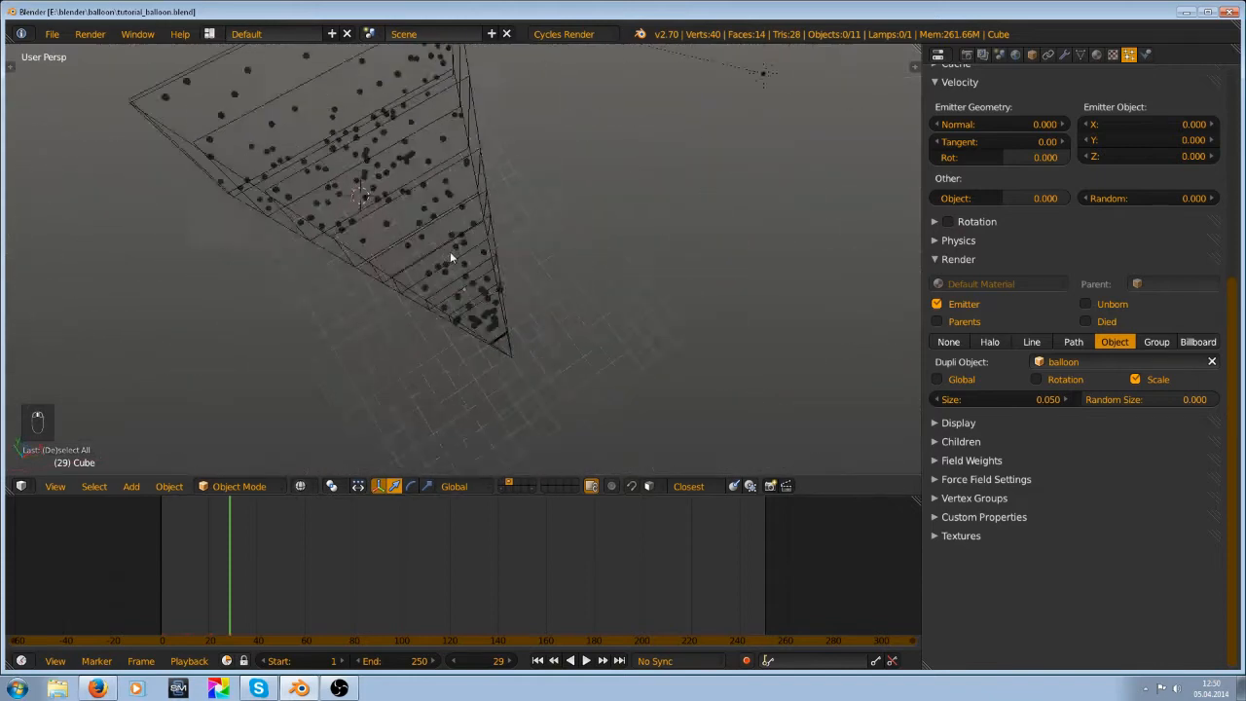
{"action": "middle_click_drag", "start_coordinate": [512, 246], "coordinate": [450, 187]}
{"action": "key", "text": "KP_0"}
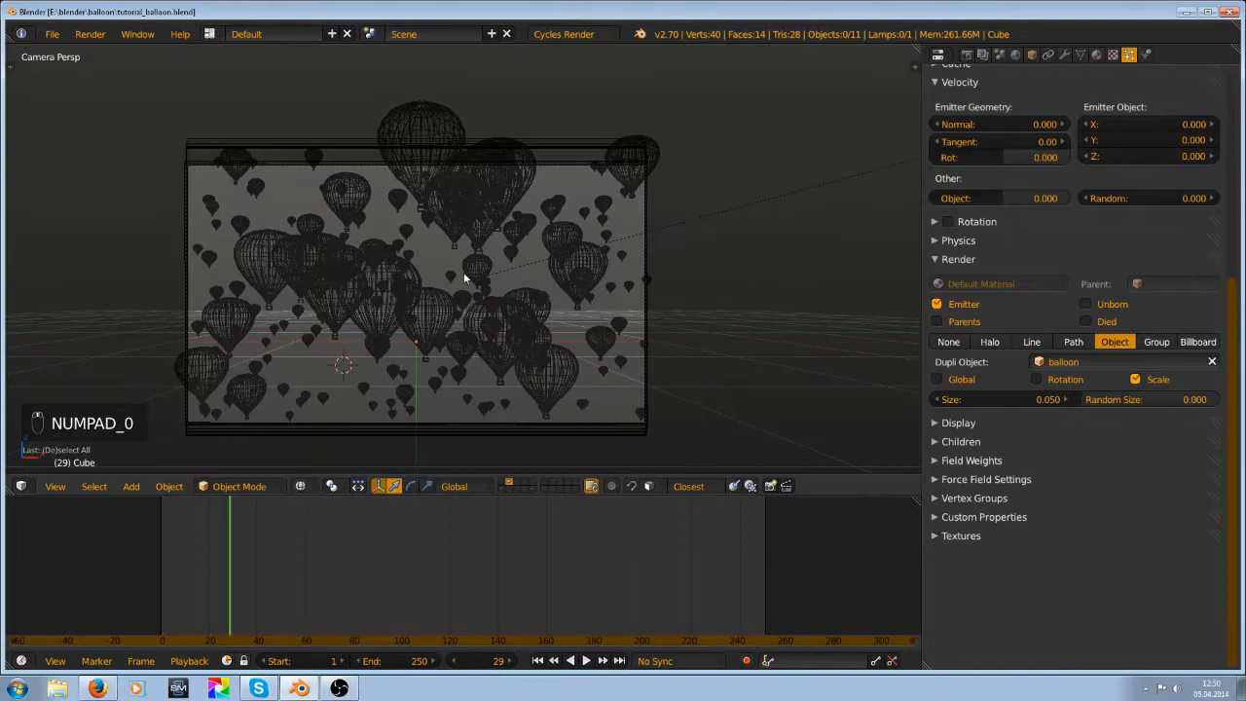
Make a test render from the camera view, close it, and turn off rendering of the particle emitter
{"action": "key", "text": "F12"}
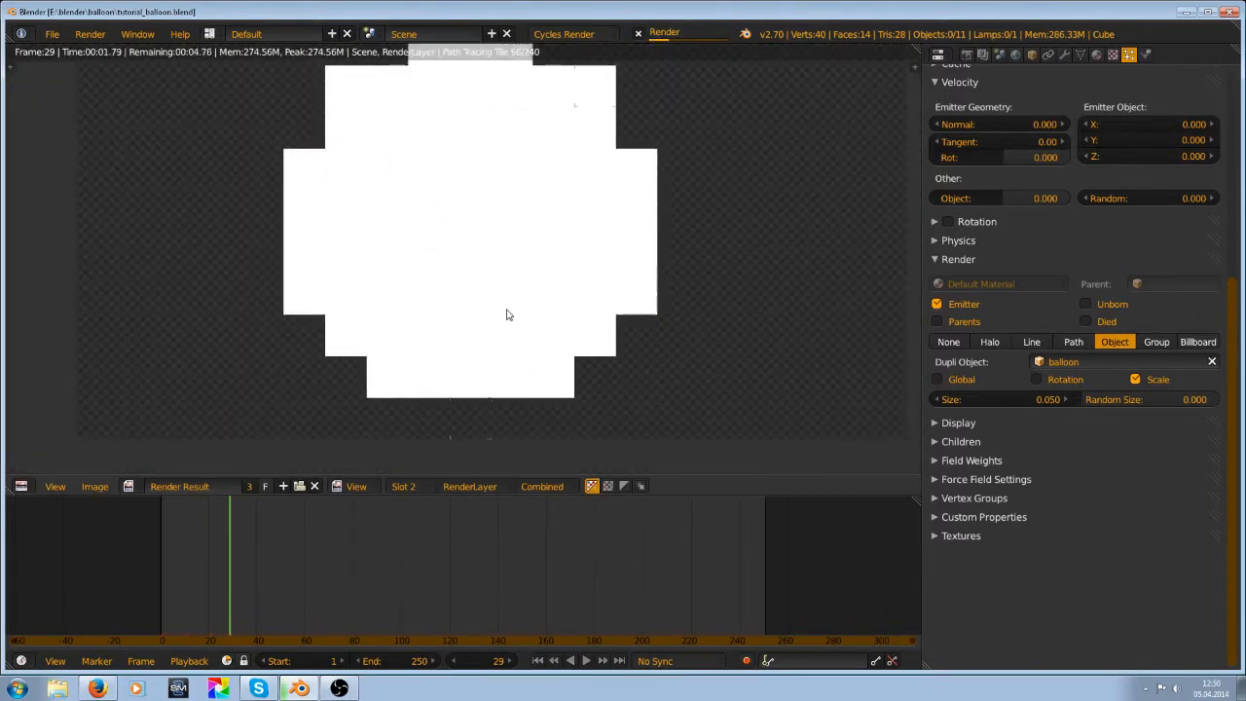
{"action": "scroll", "coordinate": [506, 314], "scroll_direction": "down", "scroll_amount": 3}
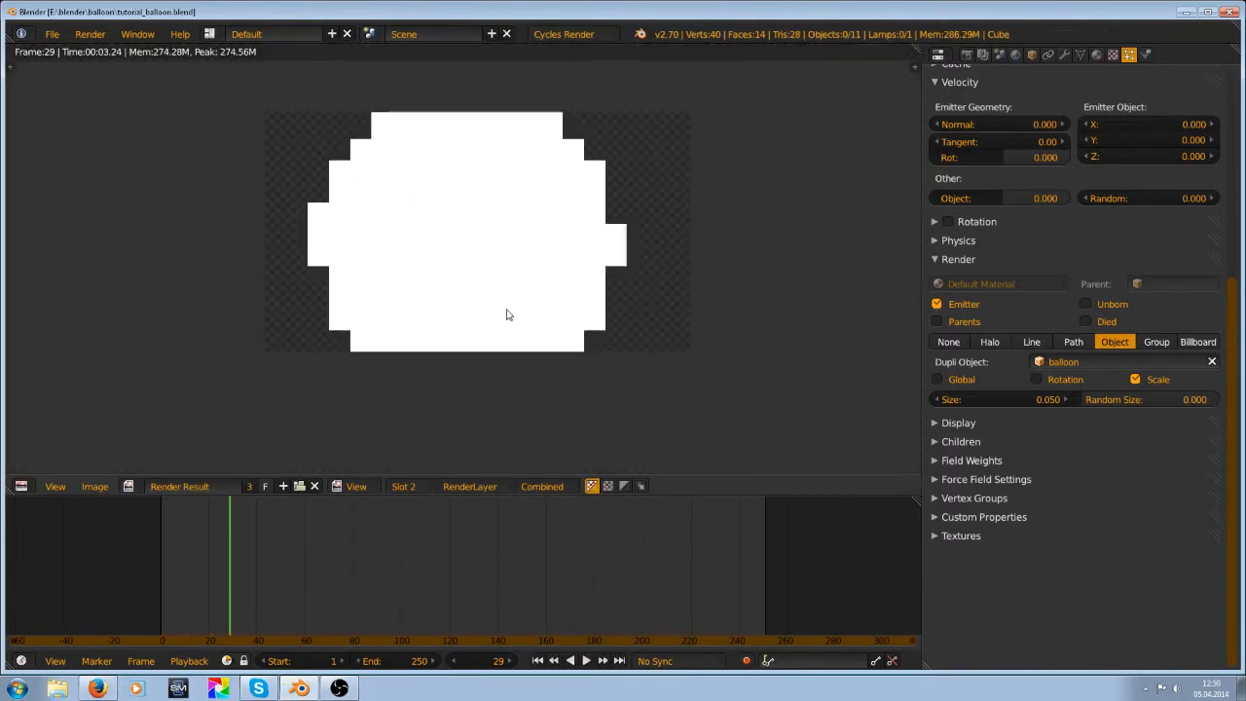
{"action": "key", "text": "Escape"}
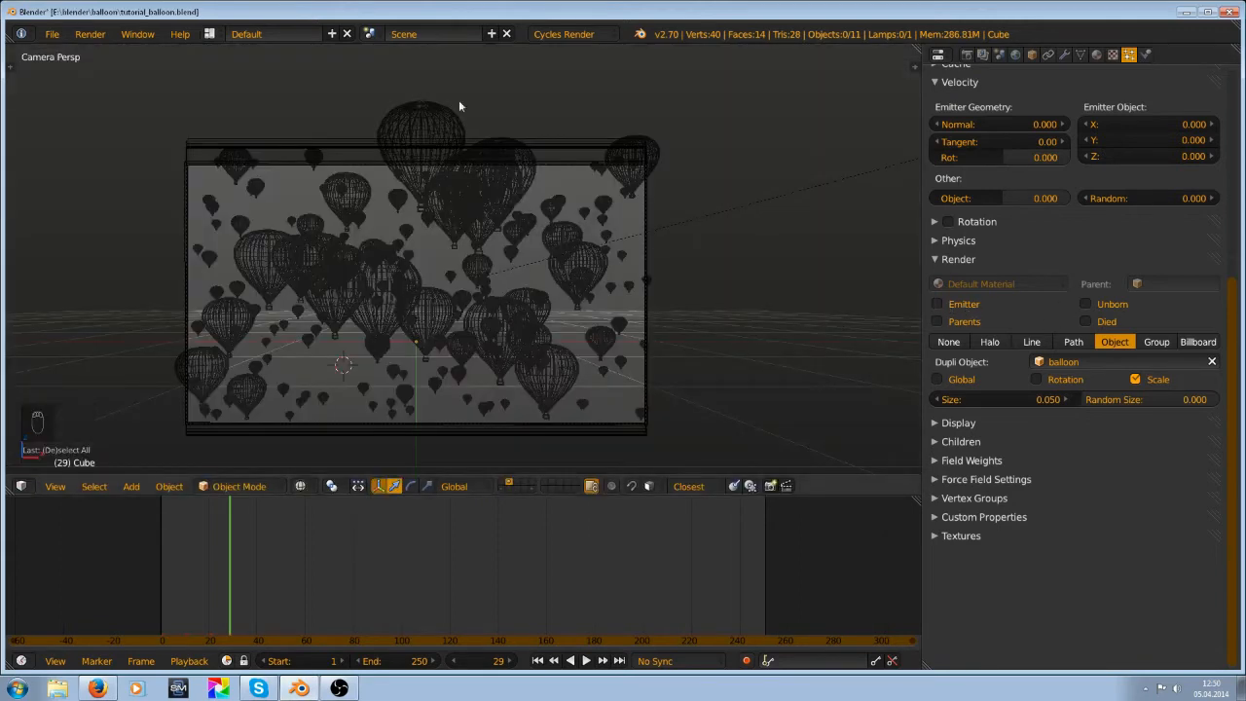
Select the emitter cube and render the camera view to examine the balloons against the landscape, ending the render early
{"action": "right_click", "coordinate": [526, 157]}
{"action": "key", "text": "F12"}
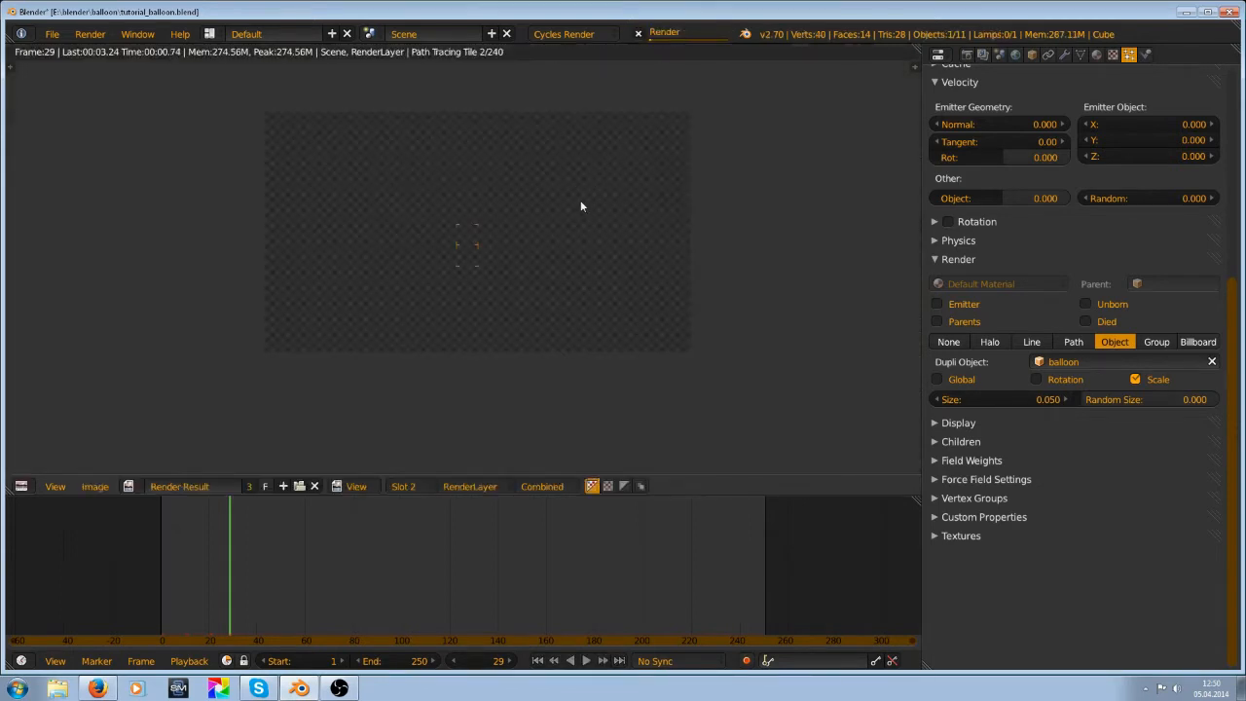
{"action": "scroll", "coordinate": [577, 236], "scroll_direction": "up", "scroll_amount": 6}
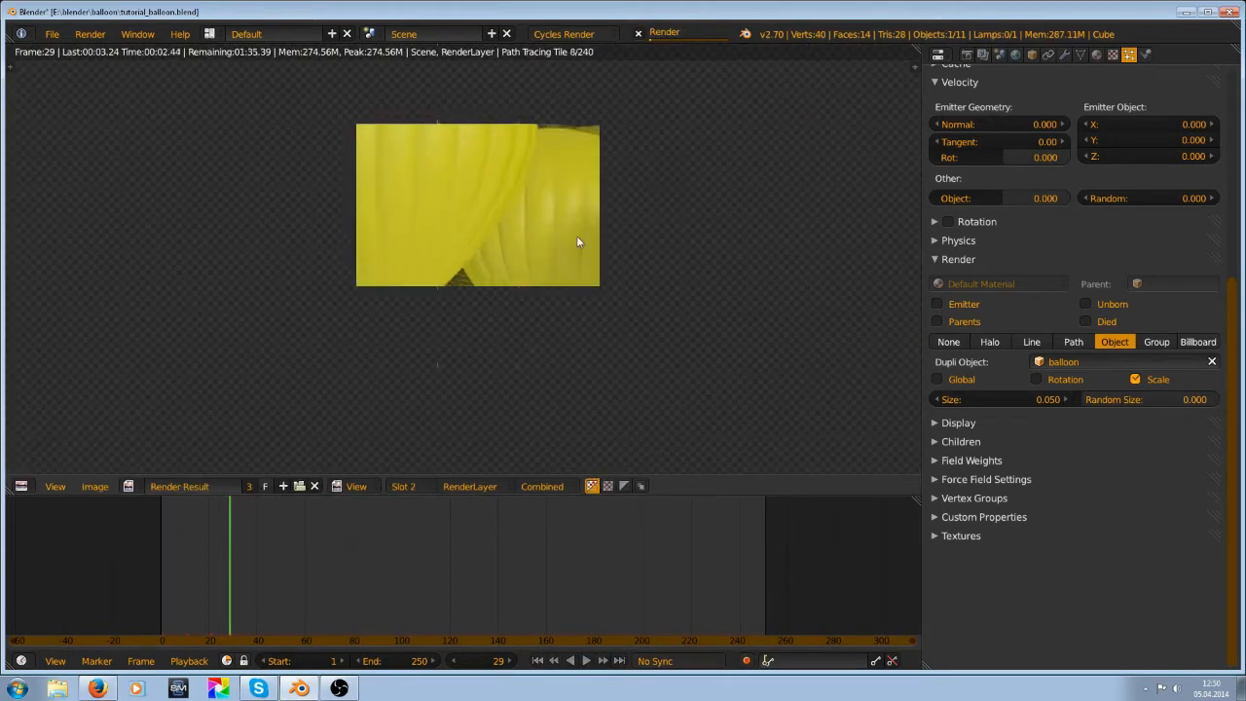
{"action": "scroll", "coordinate": [576, 236], "scroll_direction": "down", "scroll_amount": 2}
{"action": "scroll", "coordinate": [576, 242], "scroll_direction": "down", "scroll_amount": 3}
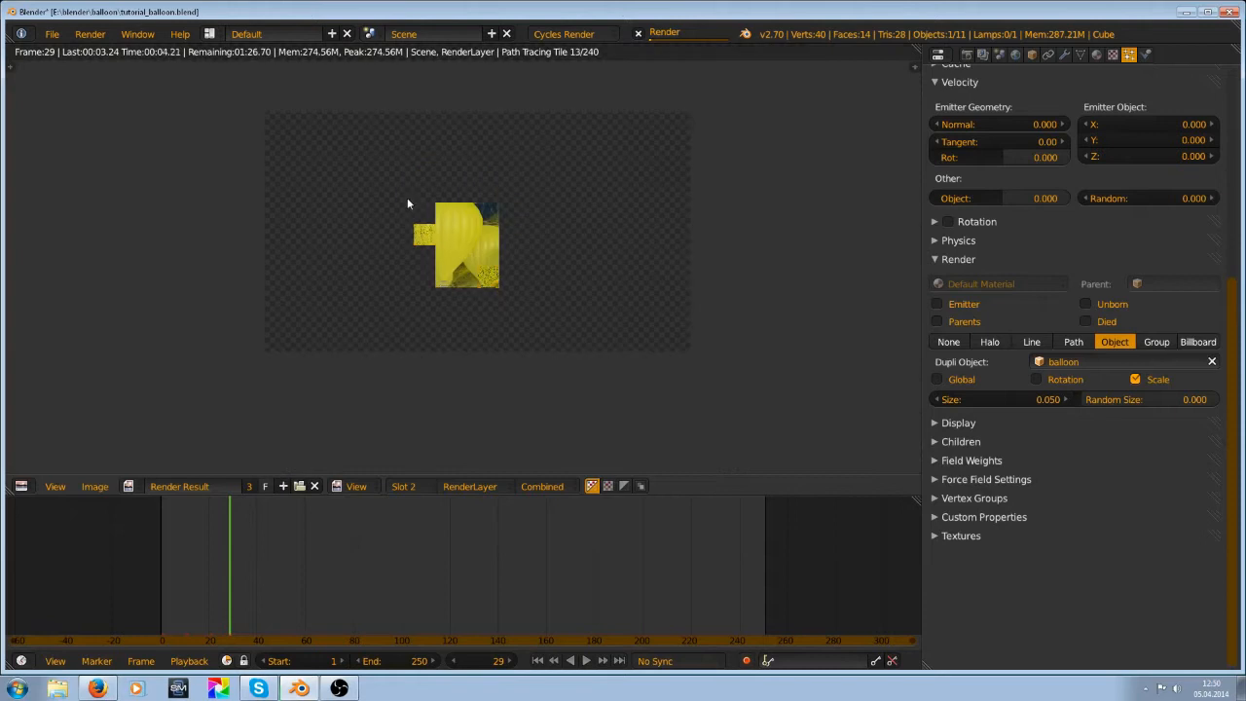
{"action": "scroll", "coordinate": [511, 204], "scroll_direction": "up", "scroll_amount": 3}
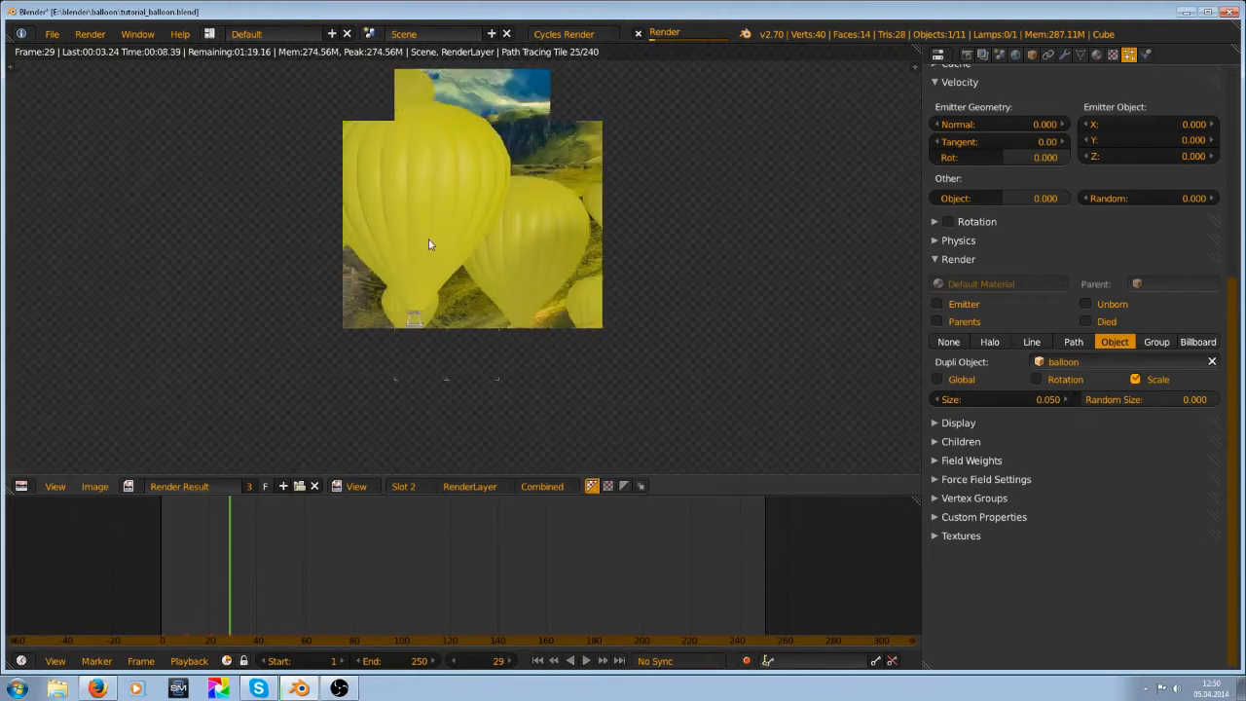
{"action": "scroll", "coordinate": [343, 227], "scroll_direction": "down", "scroll_amount": 1}
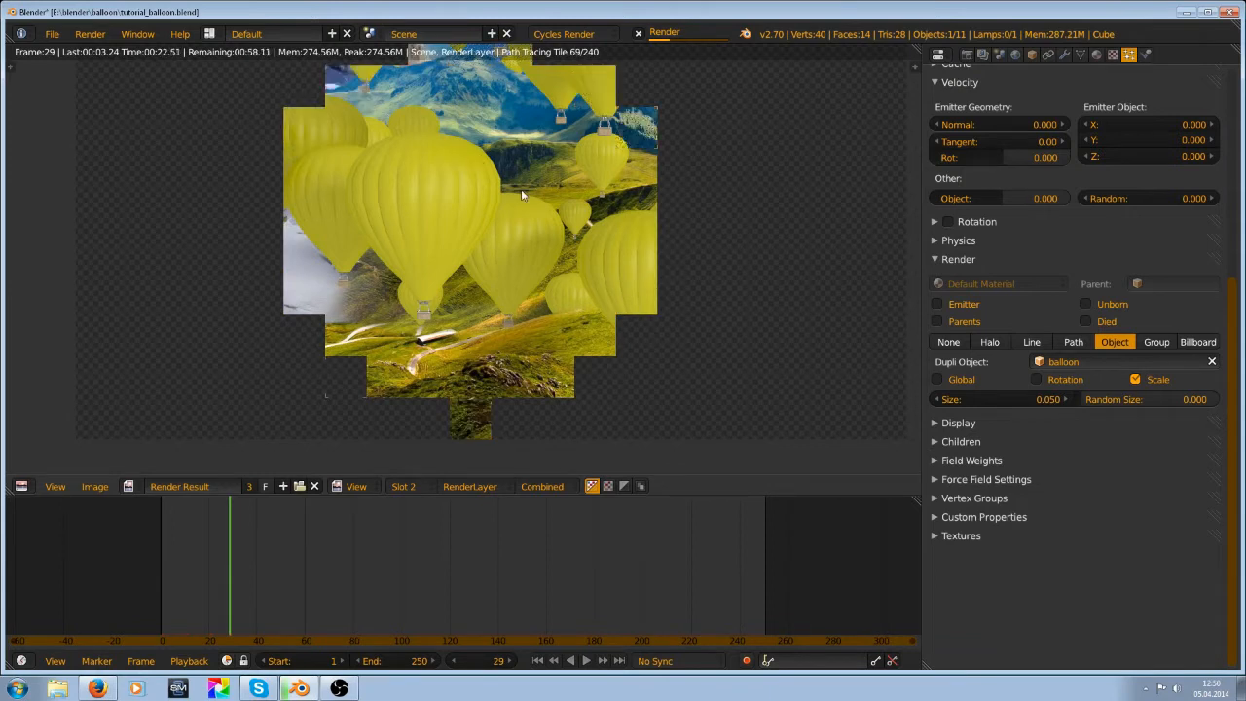
{"action": "key", "text": "Escape"}
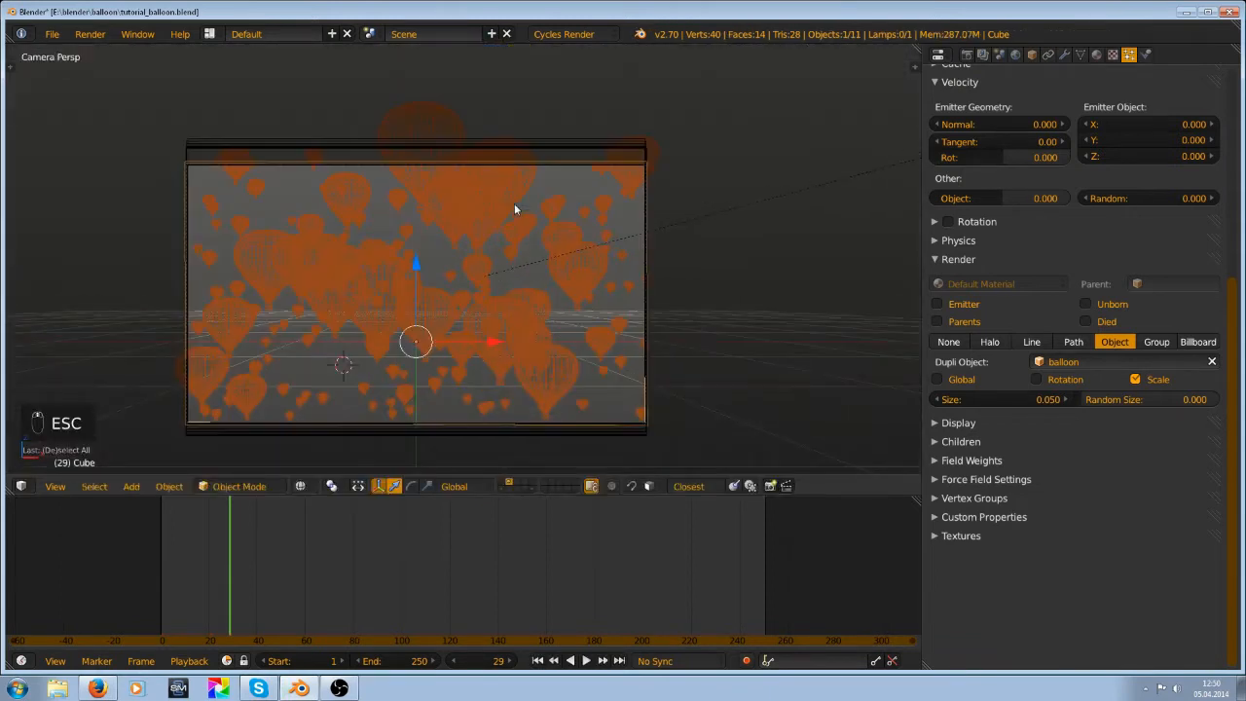
Switch the viewport to solid shading to view the emitter cube, and save the file
{"action": "key", "text": "ctrl+s"}
{"action": "key", "text": "z"}
{"action": "mouse_move", "coordinate": [531, 249]}
{"action": "middle_mouse_down"}
{"action": "mouse_move", "coordinate": [553, 221]}
{"action": "mouse_move", "coordinate": [481, 185]}
{"action": "mouse_move", "coordinate": [457, 220]}
{"action": "middle_mouse_up"}
{"action": "key", "text": "ctrl+s"}
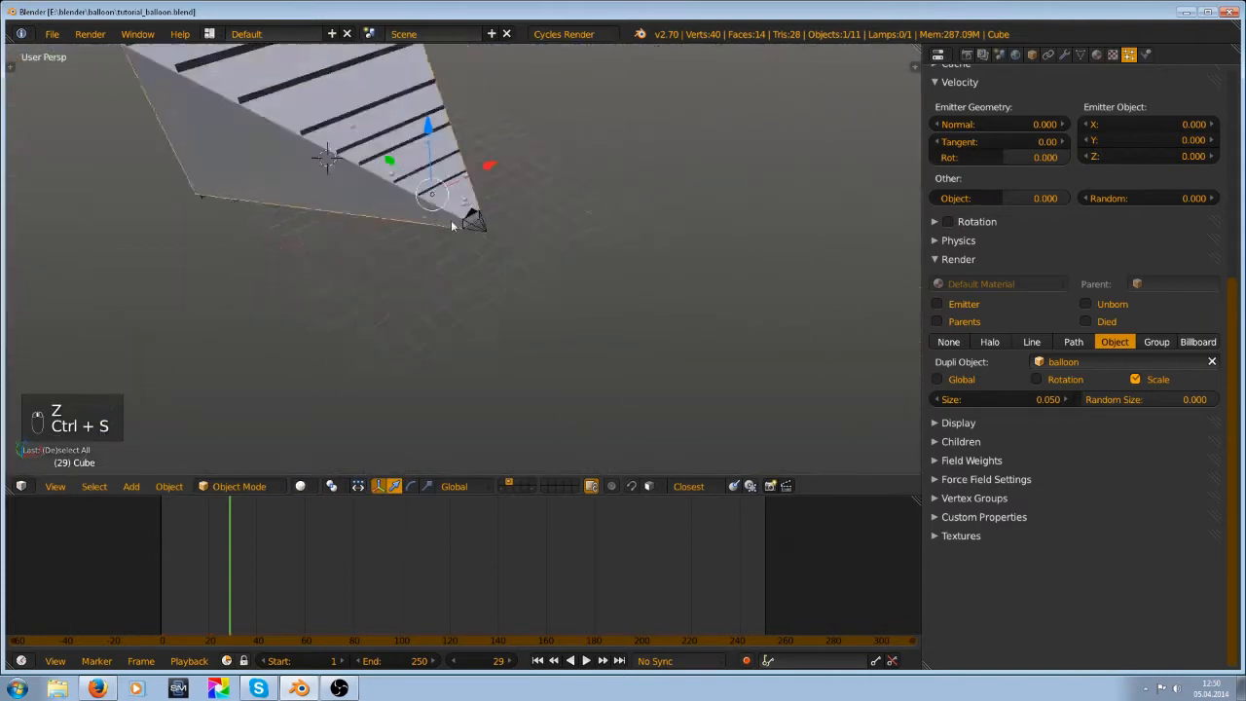
Save the file and enable Rotation for the cube's particle system, with its settings expanded
{"action": "key", "text": "ctrl+s"}
{"action": "left_click", "coordinate": [457, 220]}
{"action": "middle_click_drag", "start_coordinate": [481, 179], "coordinate": [552, 140]}
{"action": "scroll", "coordinate": [552, 140], "scroll_direction": "up", "scroll_amount": 3}
{"action": "key", "text": "ctrl+s"}
{"action": "left_click", "coordinate": [553, 191]}
{"action": "left_click", "coordinate": [970, 222]}
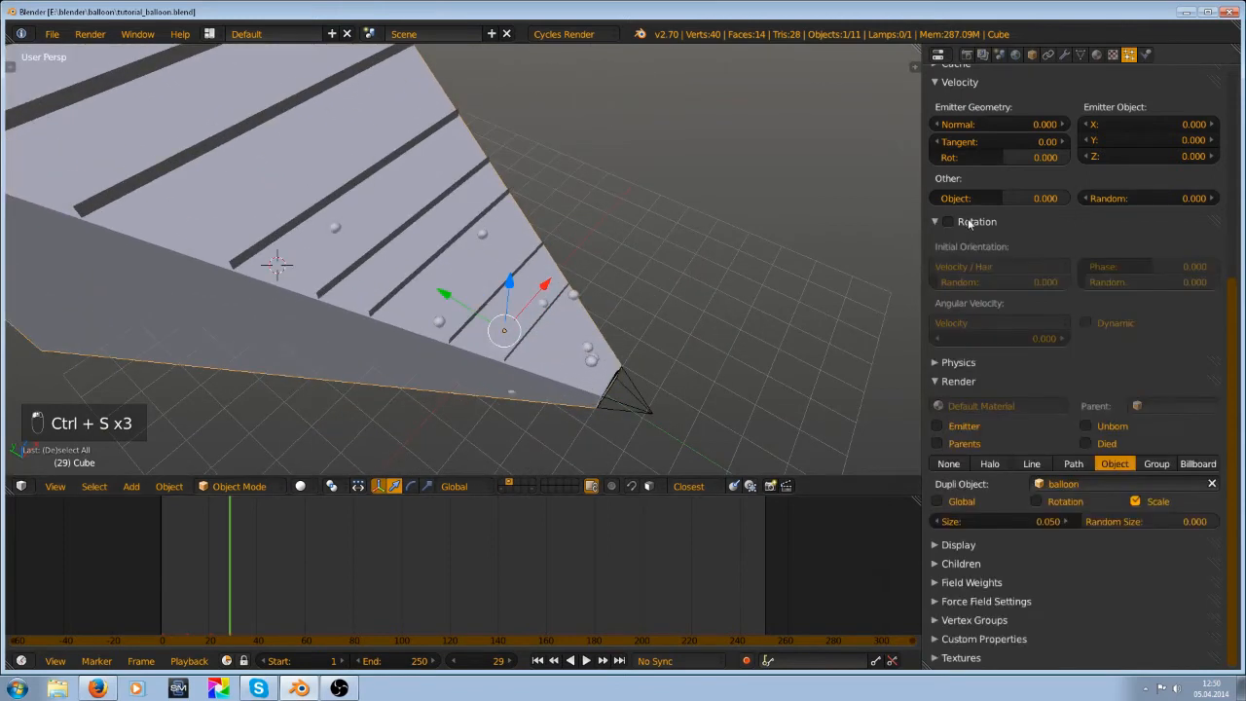
{"action": "left_click", "coordinate": [948, 222]}
{"action": "left_click", "coordinate": [981, 224]}
{"action": "left_click", "coordinate": [981, 223]}
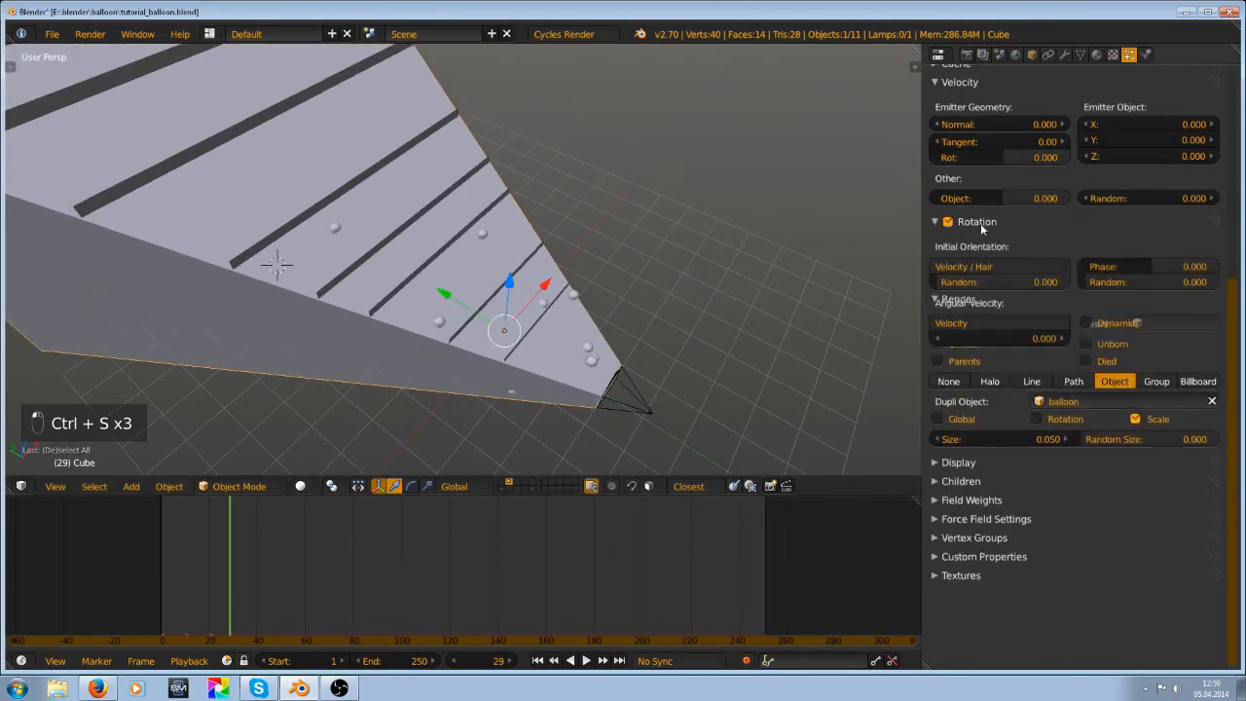
{"action": "left_click", "coordinate": [951, 223]}
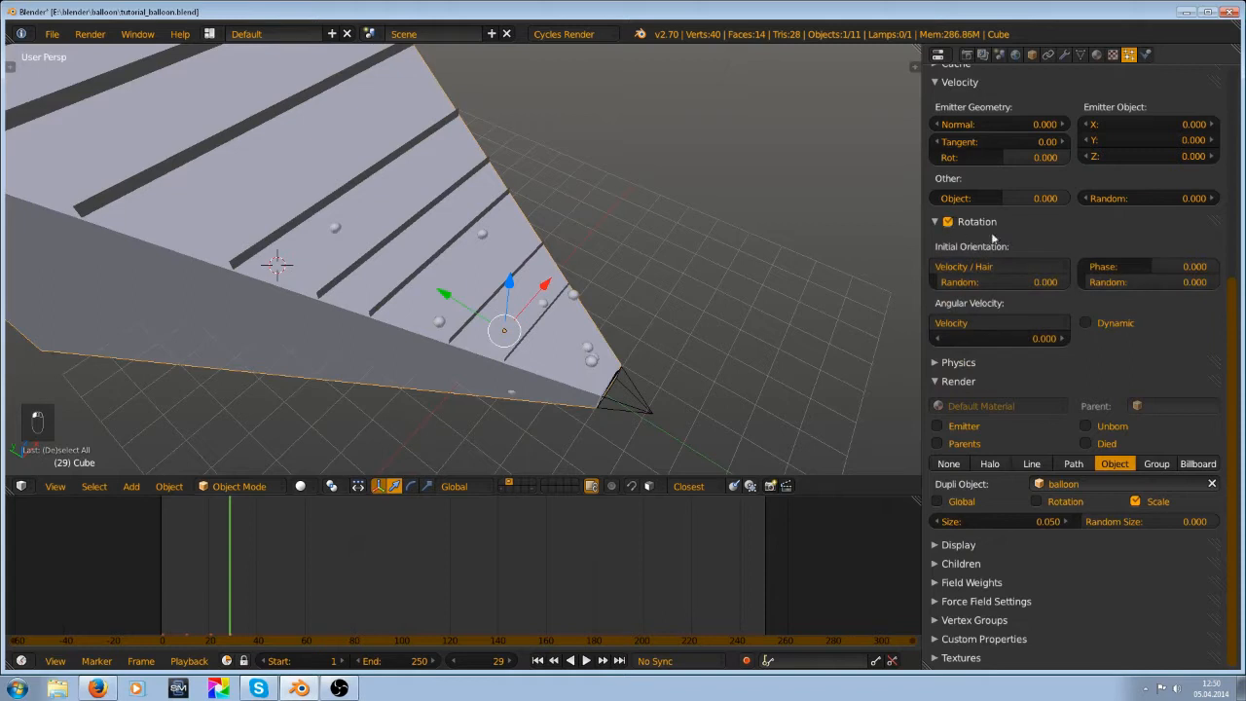
Examine the balloon particles around the solid-shaded emitter cube from several angles and distances
{"action": "scroll", "coordinate": [567, 290], "scroll_direction": "down", "scroll_amount": 6}
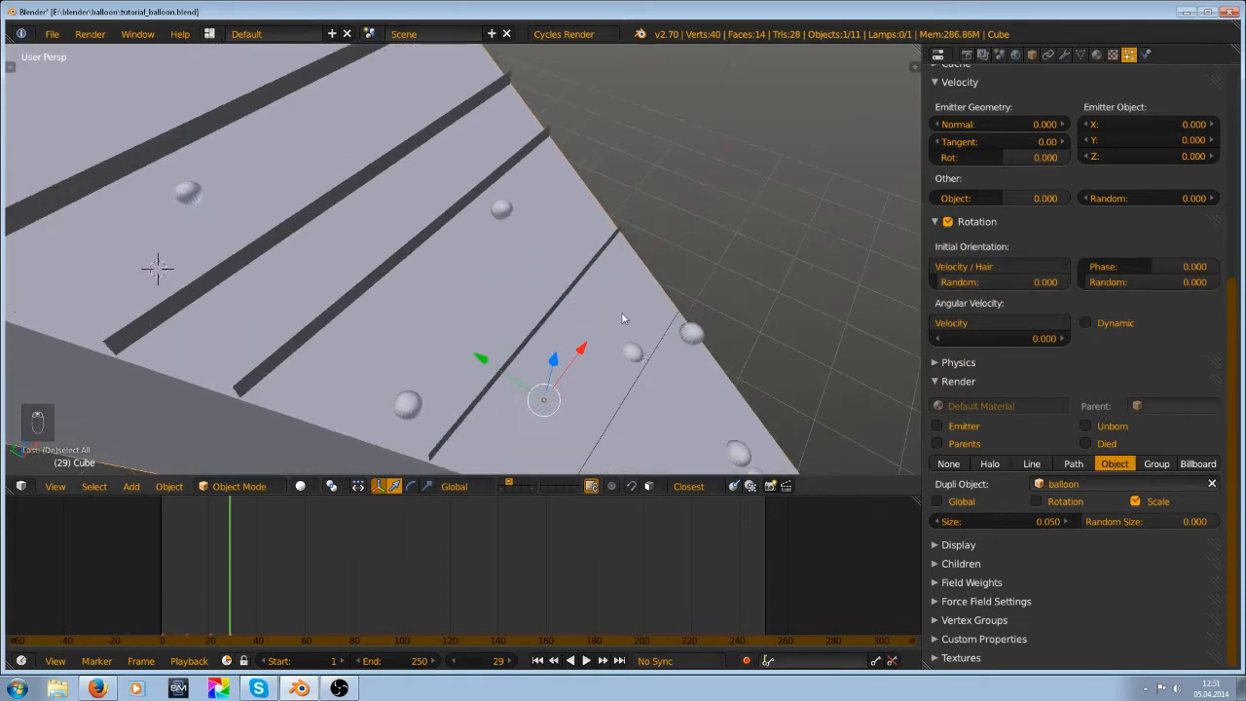
{"action": "scroll", "coordinate": [414, 317], "scroll_direction": "up", "scroll_amount": 2}
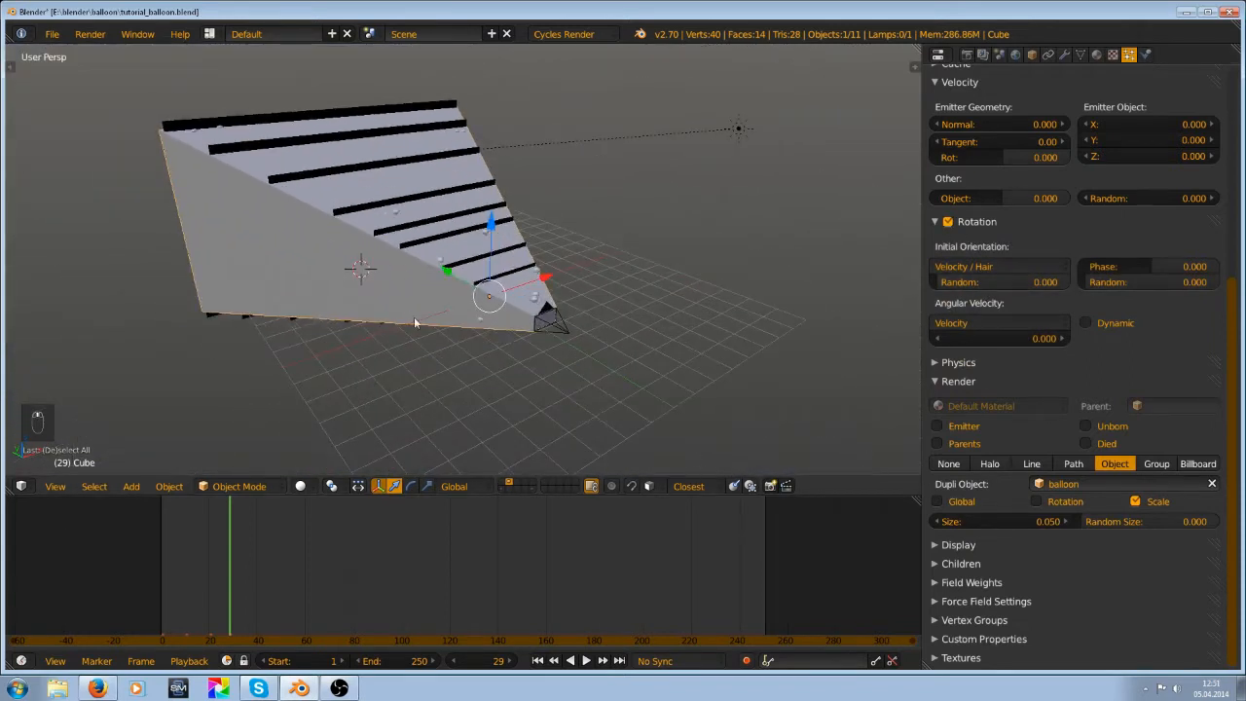
{"action": "middle_click_drag", "start_coordinate": [414, 316], "coordinate": [495, 349]}
{"action": "scroll", "coordinate": [462, 343], "scroll_direction": "up", "scroll_amount": 1}
{"action": "scroll", "coordinate": [393, 250], "scroll_direction": "down", "scroll_amount": 3}
{"action": "middle_click_drag", "start_coordinate": [394, 250], "coordinate": [463, 255], "text": "shift"}
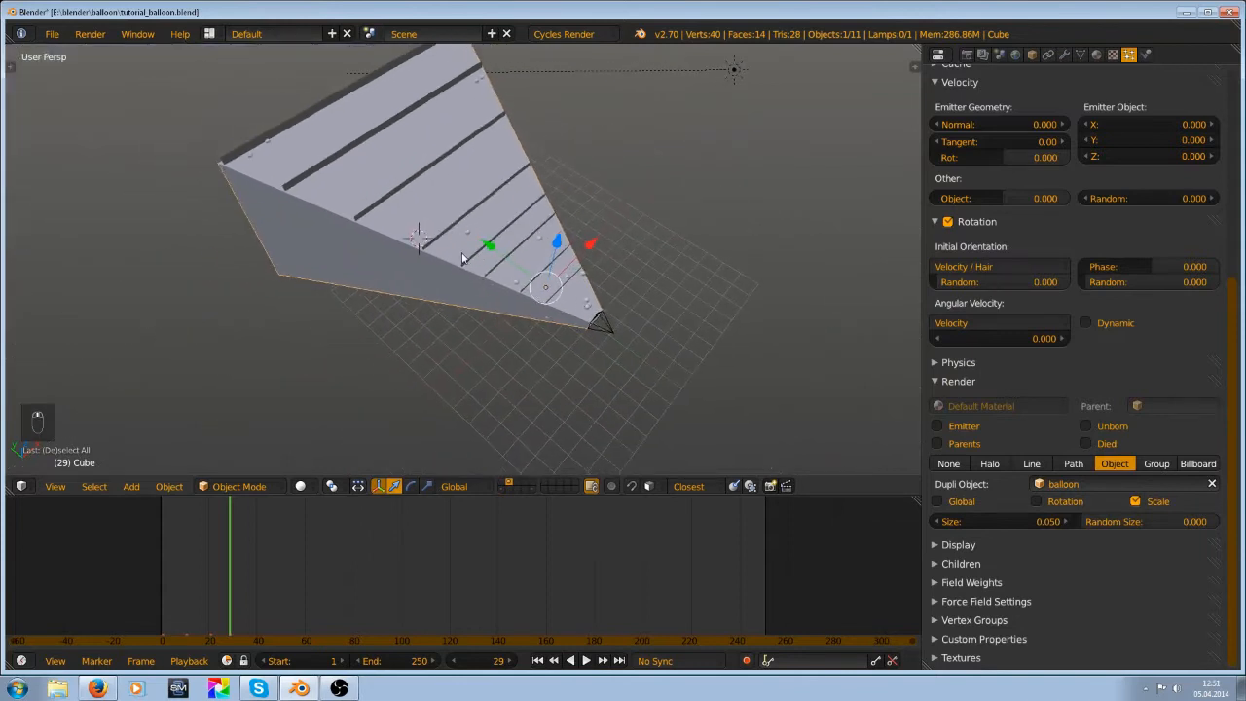
{"action": "scroll", "coordinate": [462, 255], "scroll_direction": "up", "scroll_amount": 4}
{"action": "scroll", "coordinate": [989, 299], "scroll_direction": "up", "scroll_amount": 1}
{"action": "middle_click_drag", "start_coordinate": [862, 271], "coordinate": [536, 266]}
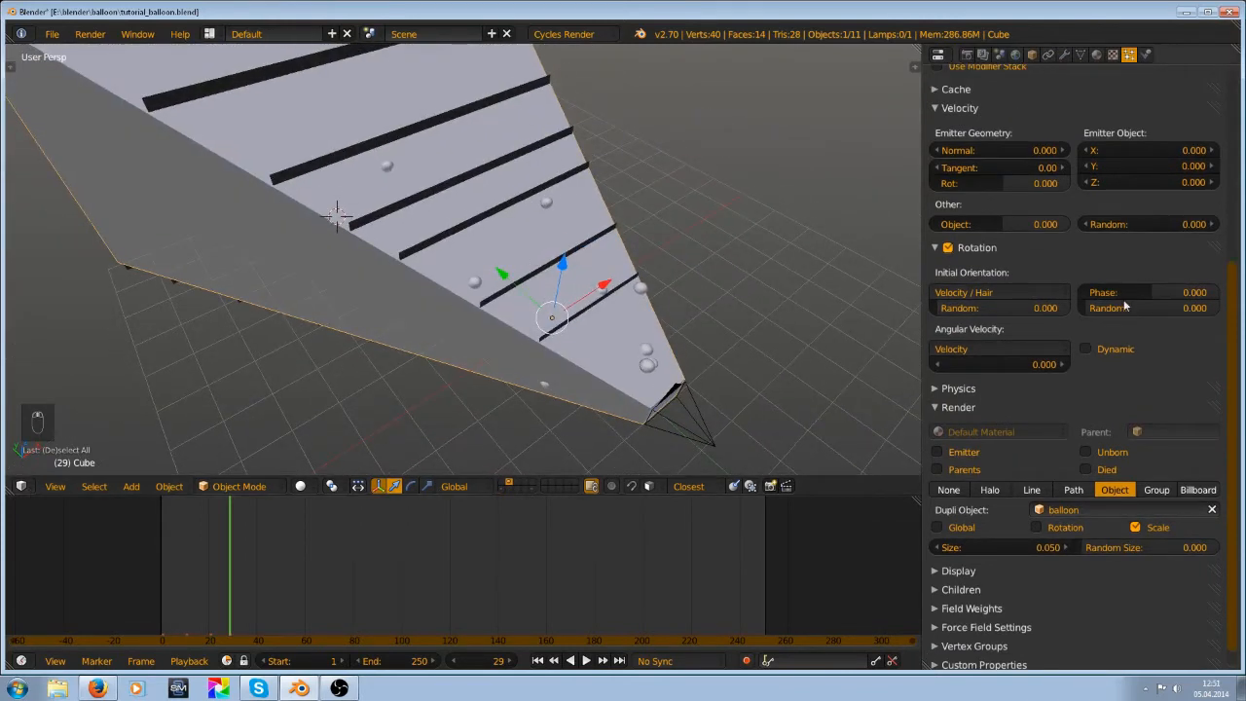
{"action": "scroll", "coordinate": [363, 299], "scroll_direction": "up", "scroll_amount": 5}
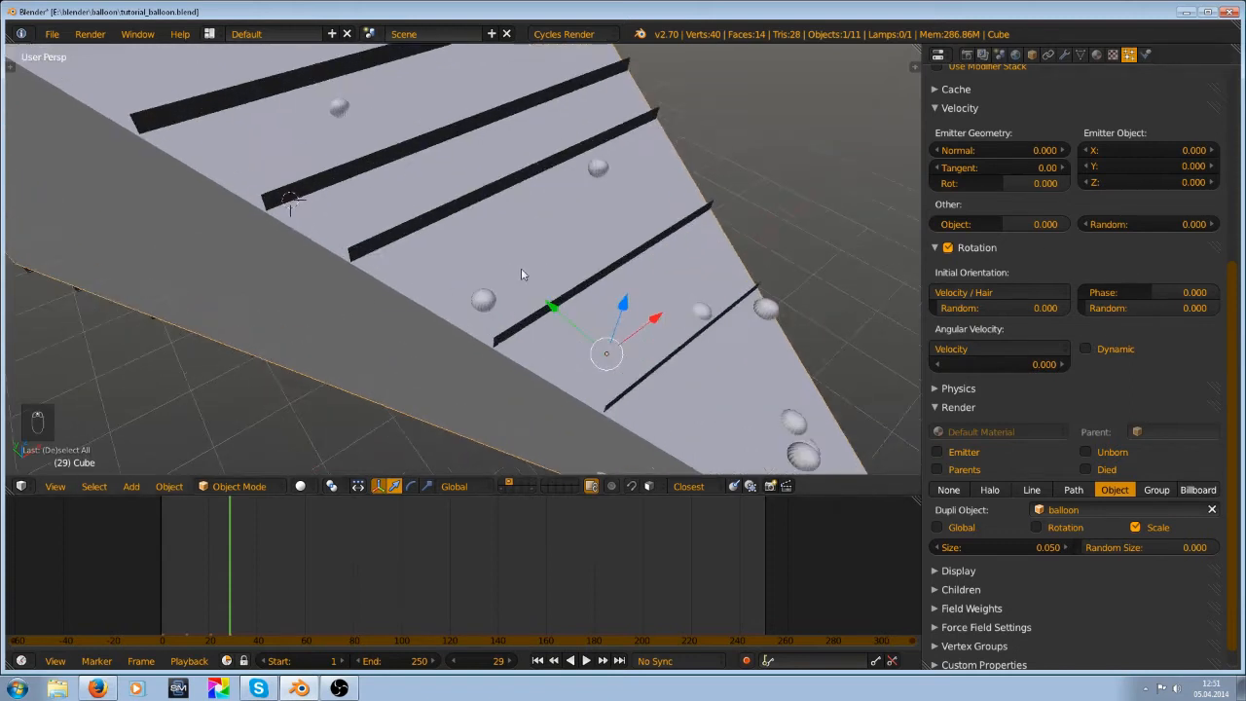
Set the viewport shading to Material to display the balloons with their material colour
{"action": "left_click", "coordinate": [302, 486]}
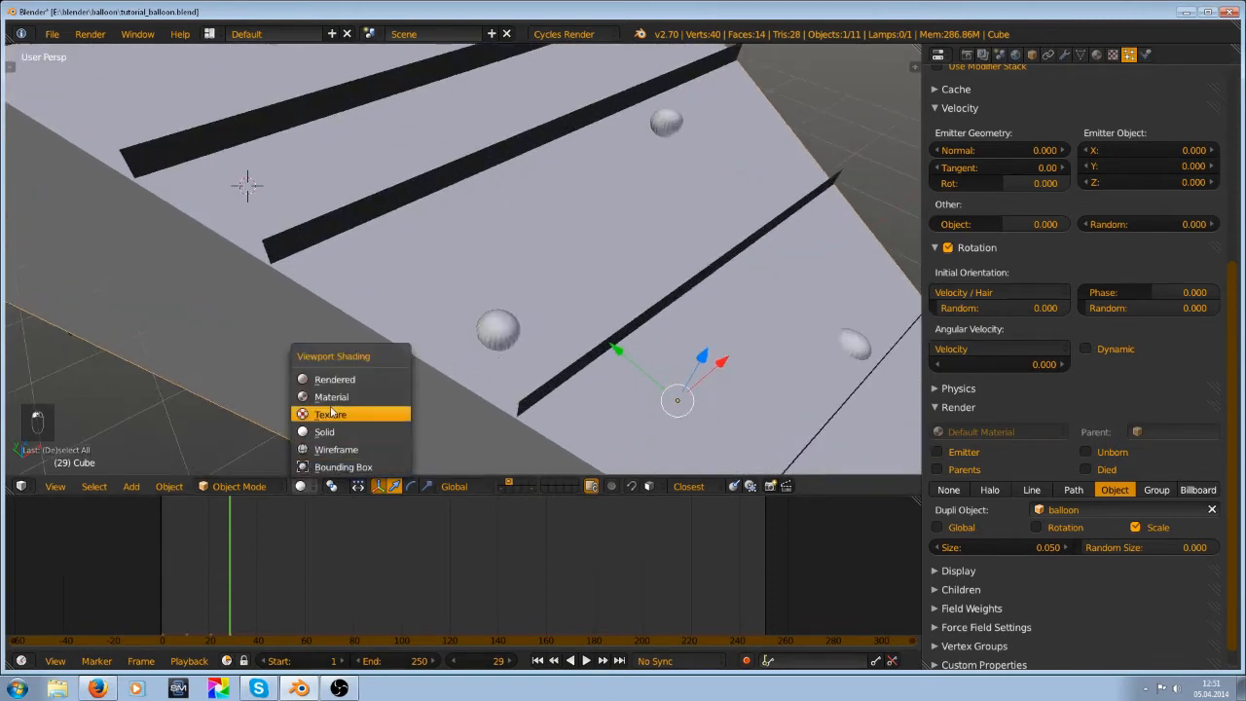
{"action": "left_click", "coordinate": [314, 487]}
{"action": "left_click", "coordinate": [305, 487]}
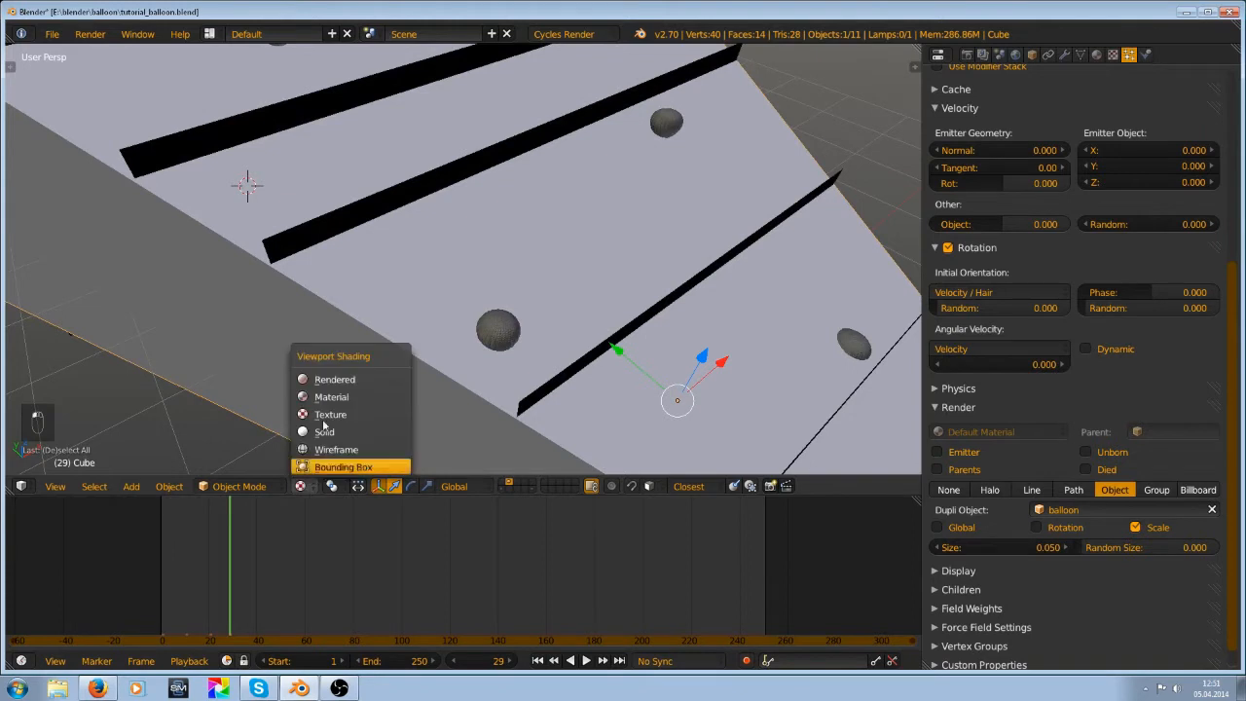
{"action": "left_click", "coordinate": [326, 397]}
{"action": "middle_click_drag", "start_coordinate": [542, 314], "coordinate": [487, 314]}
{"action": "middle_click_drag", "start_coordinate": [419, 341], "coordinate": [195, 468]}
Change the timeline area to an enlarged Node Editor and assign the existing material 6 to the emitter cube
{"action": "left_click", "coordinate": [21, 661]}
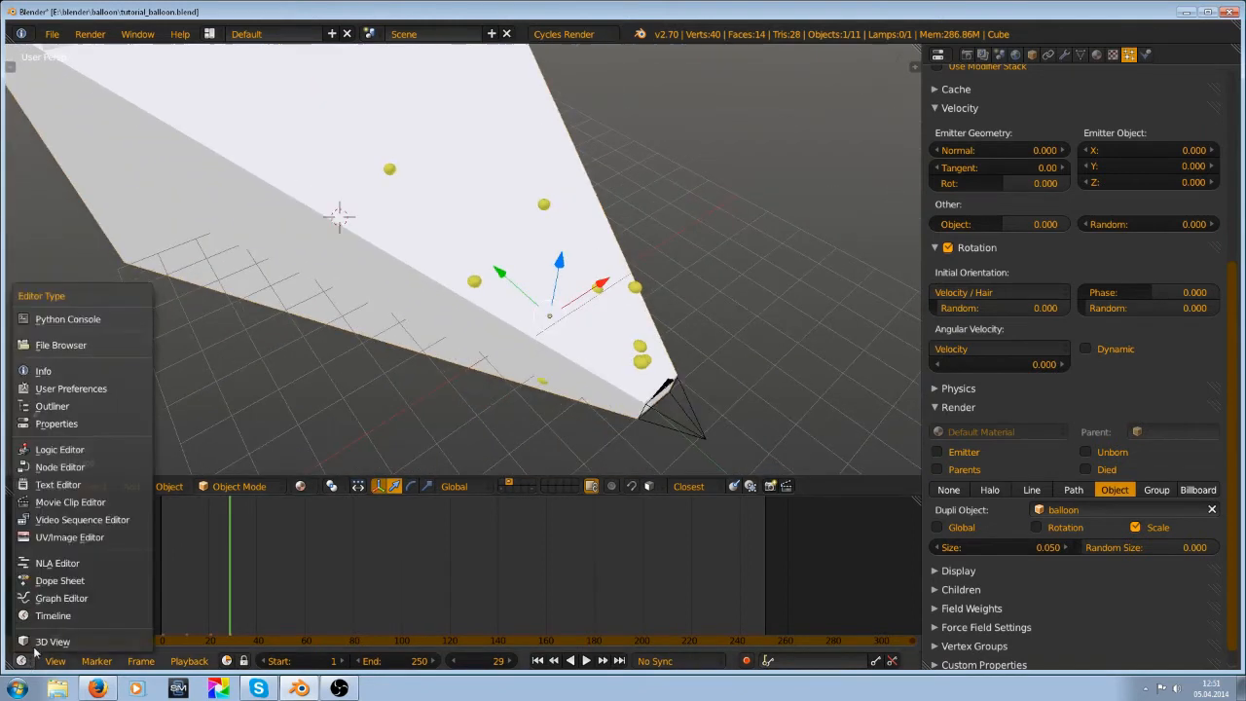
{"action": "left_click", "coordinate": [61, 468]}
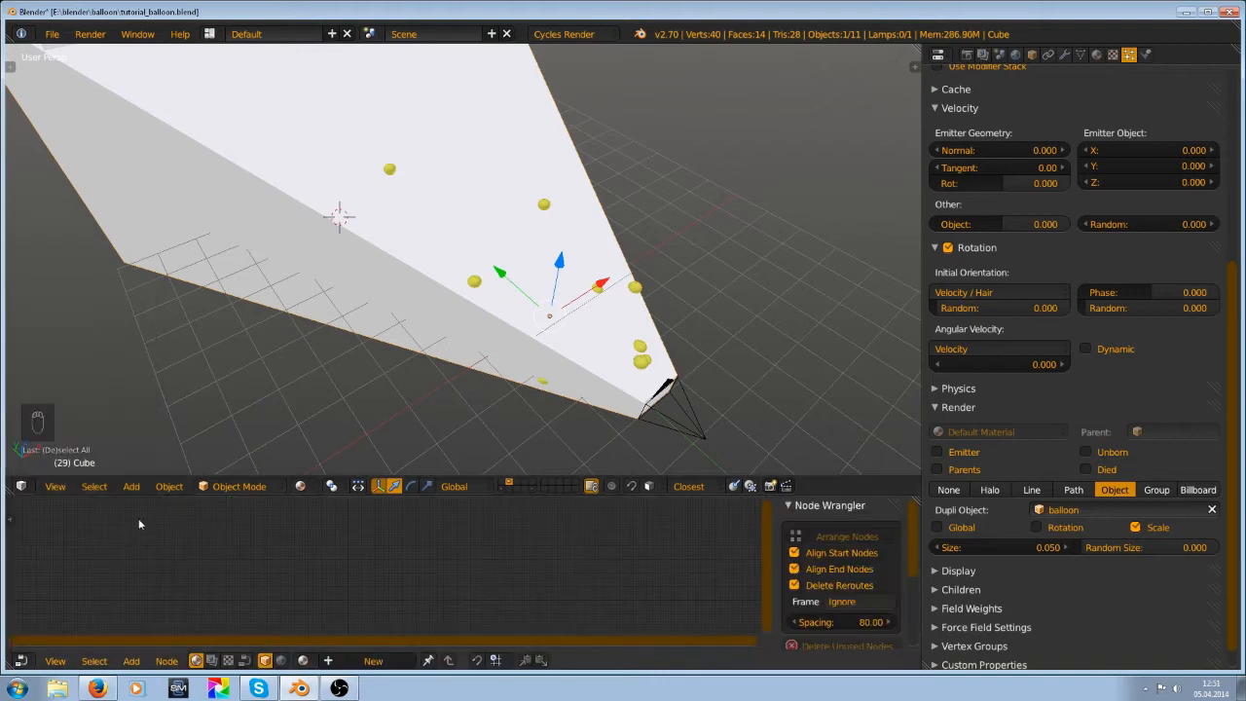
{"action": "left_click_drag", "start_coordinate": [164, 476], "coordinate": [164, 430]}
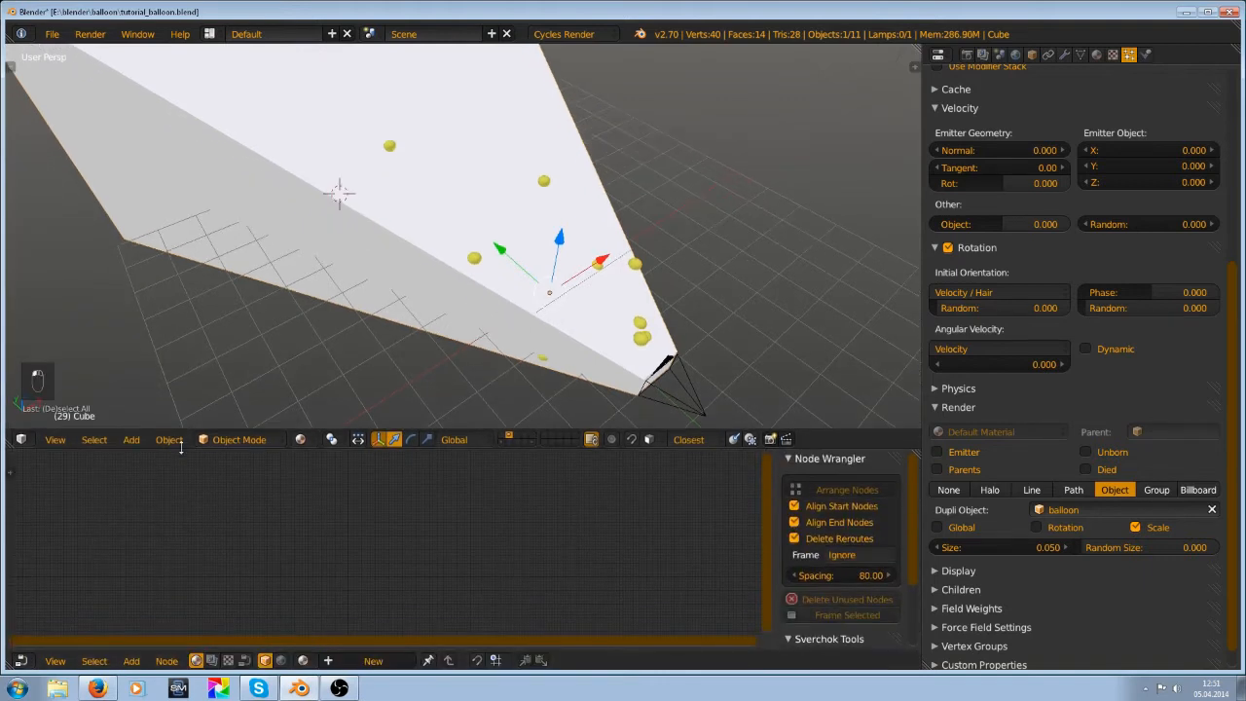
{"action": "left_click", "coordinate": [305, 661]}
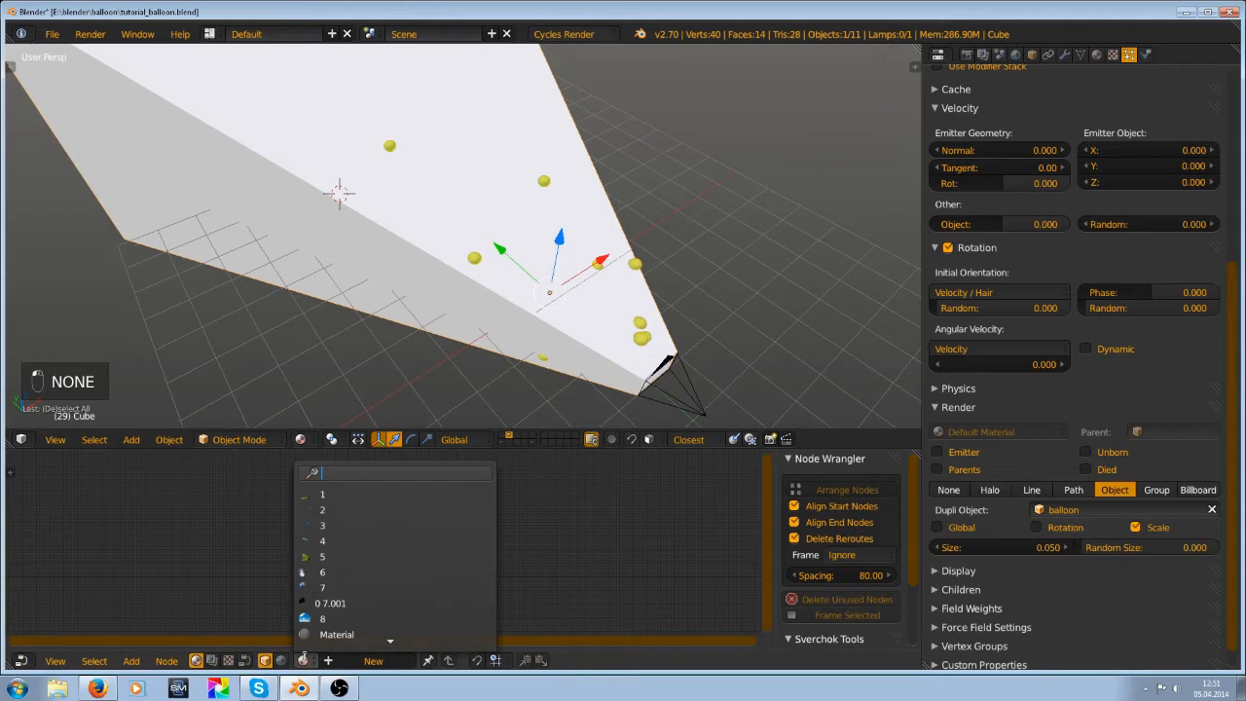
{"action": "left_click", "coordinate": [340, 572]}
Examine the balloons among the landscape layers inside the cube from several angles, and save the file
{"action": "middle_click_drag", "start_coordinate": [543, 281], "coordinate": [590, 271]}
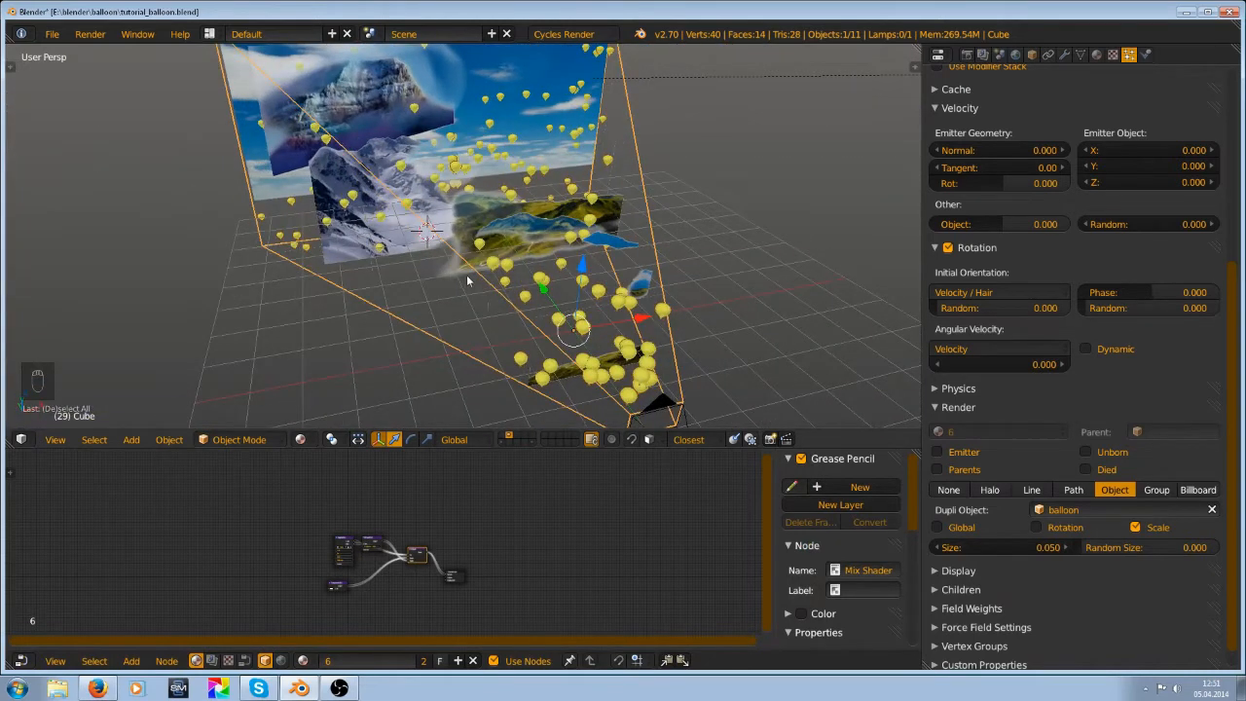
{"action": "scroll", "coordinate": [468, 280], "scroll_direction": "up", "scroll_amount": 2}
{"action": "scroll", "coordinate": [390, 526], "scroll_direction": "up", "scroll_amount": 3}
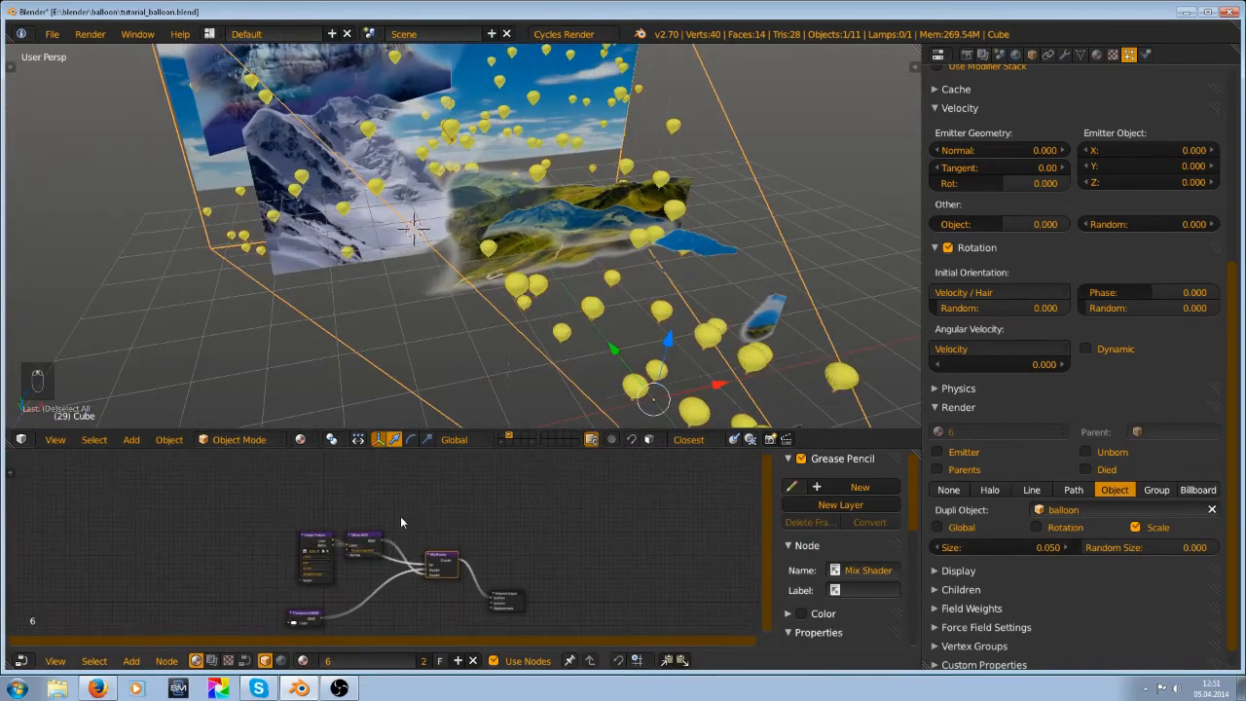
{"action": "scroll", "coordinate": [400, 523], "scroll_direction": "up", "scroll_amount": 2}
{"action": "middle_click_drag", "start_coordinate": [507, 292], "coordinate": [561, 223]}
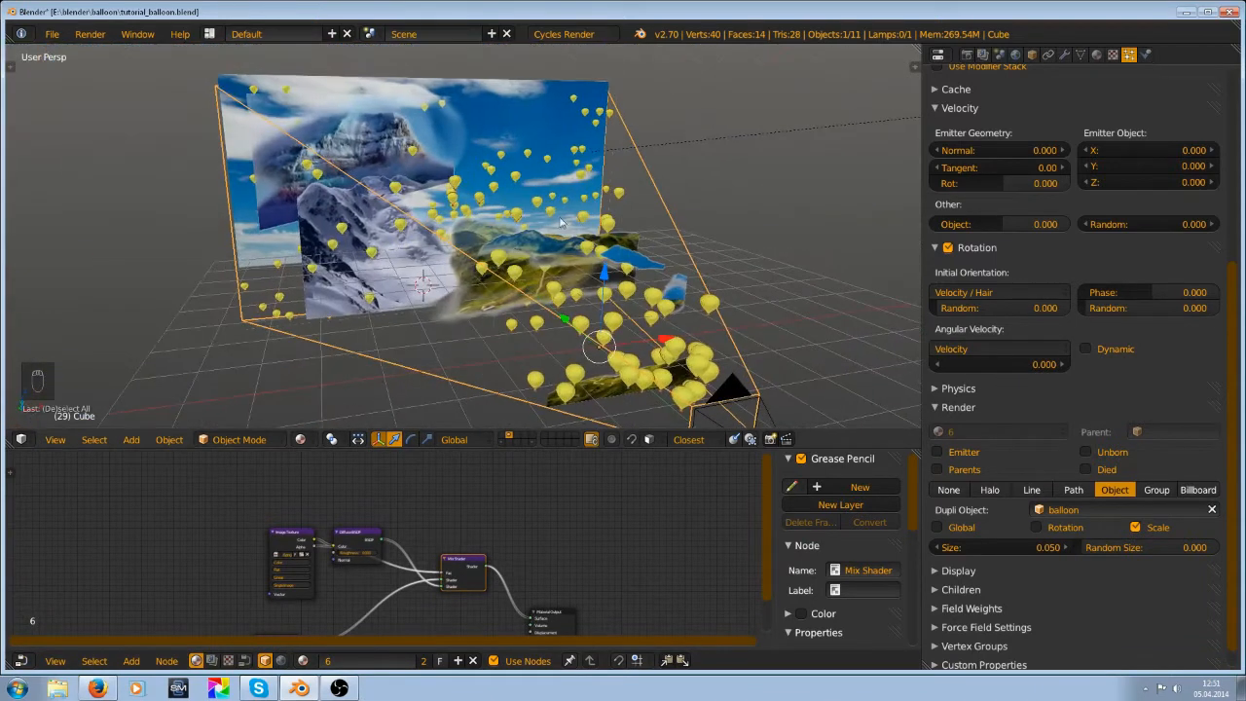
{"action": "mouse_move", "coordinate": [531, 263]}
{"action": "middle_mouse_down"}
{"action": "mouse_move", "coordinate": [514, 269]}
{"action": "mouse_move", "coordinate": [545, 281]}
{"action": "middle_mouse_up"}
{"action": "key", "text": "ctrl+s"}
{"action": "middle_click_drag", "start_coordinate": [531, 357], "coordinate": [554, 344]}
{"action": "key", "text": "ctrl+s"}
{"action": "left_click", "coordinate": [526, 316]}
Change the Node Editor area back to the Timeline, shrink it to enlarge the 3D view, and save the file
{"action": "left_click", "coordinate": [25, 659]}
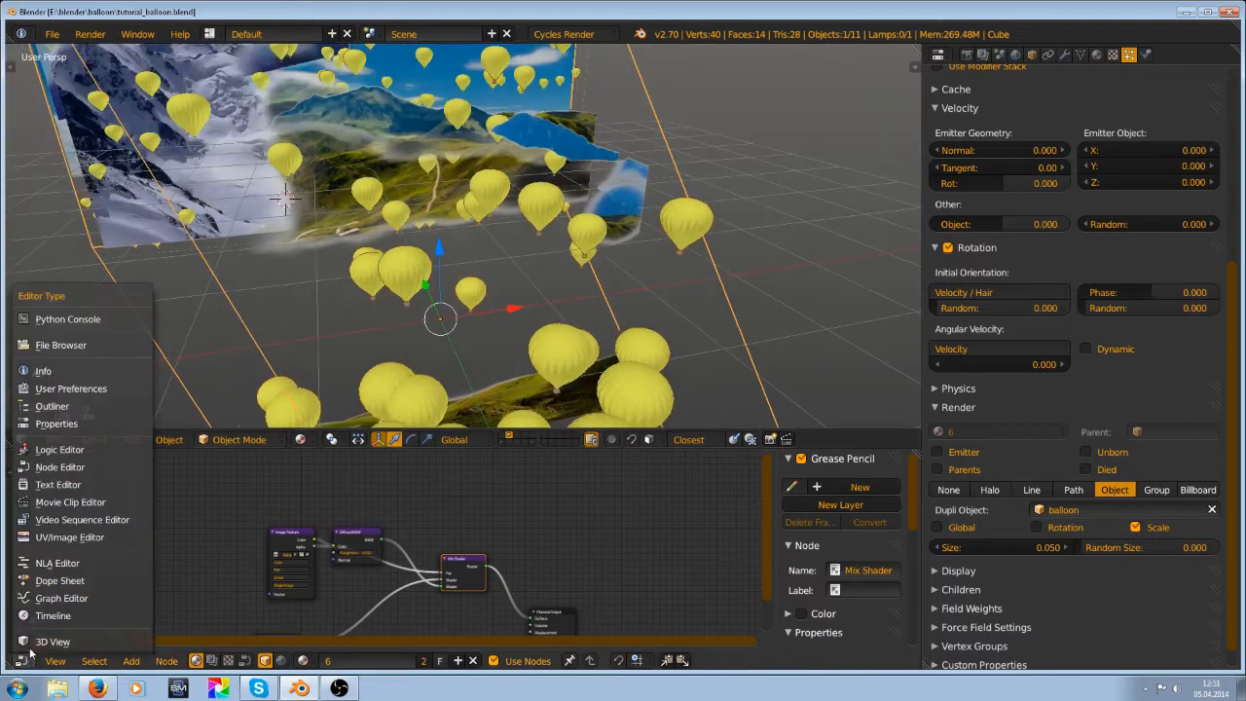
{"action": "left_click", "coordinate": [53, 616]}
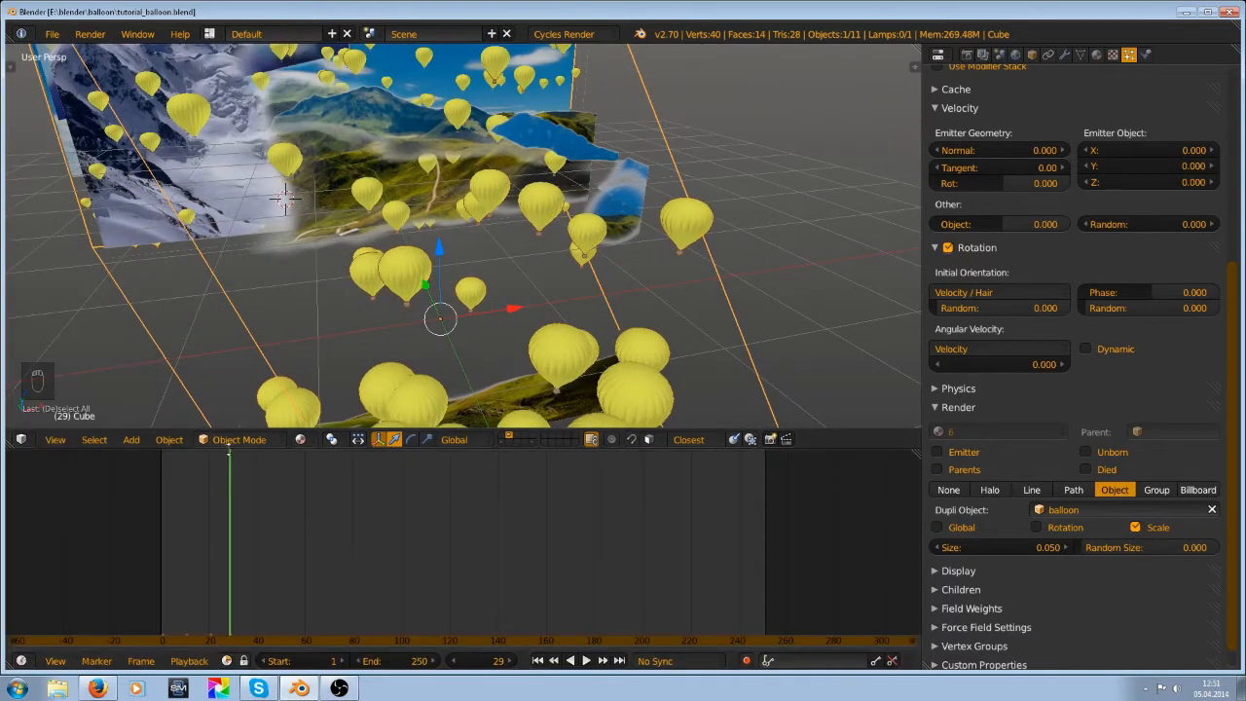
{"action": "left_click_drag", "start_coordinate": [231, 432], "coordinate": [231, 568]}
{"action": "middle_click_drag", "start_coordinate": [477, 446], "coordinate": [526, 448]}
{"action": "key", "text": "ctrl+s"}
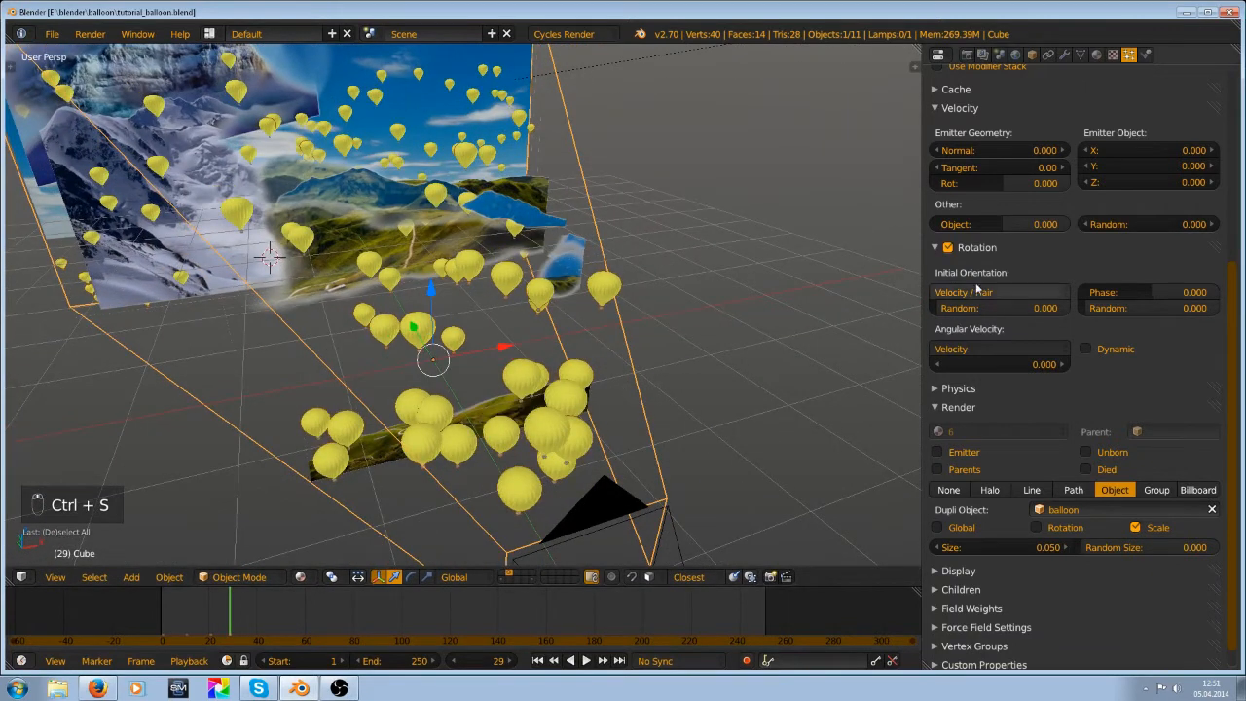
Set the particles' initial orientation to Global X with a random value of 0.504, and return to the first frame
{"action": "left_click", "coordinate": [977, 293]}
{"action": "left_click", "coordinate": [978, 202]}
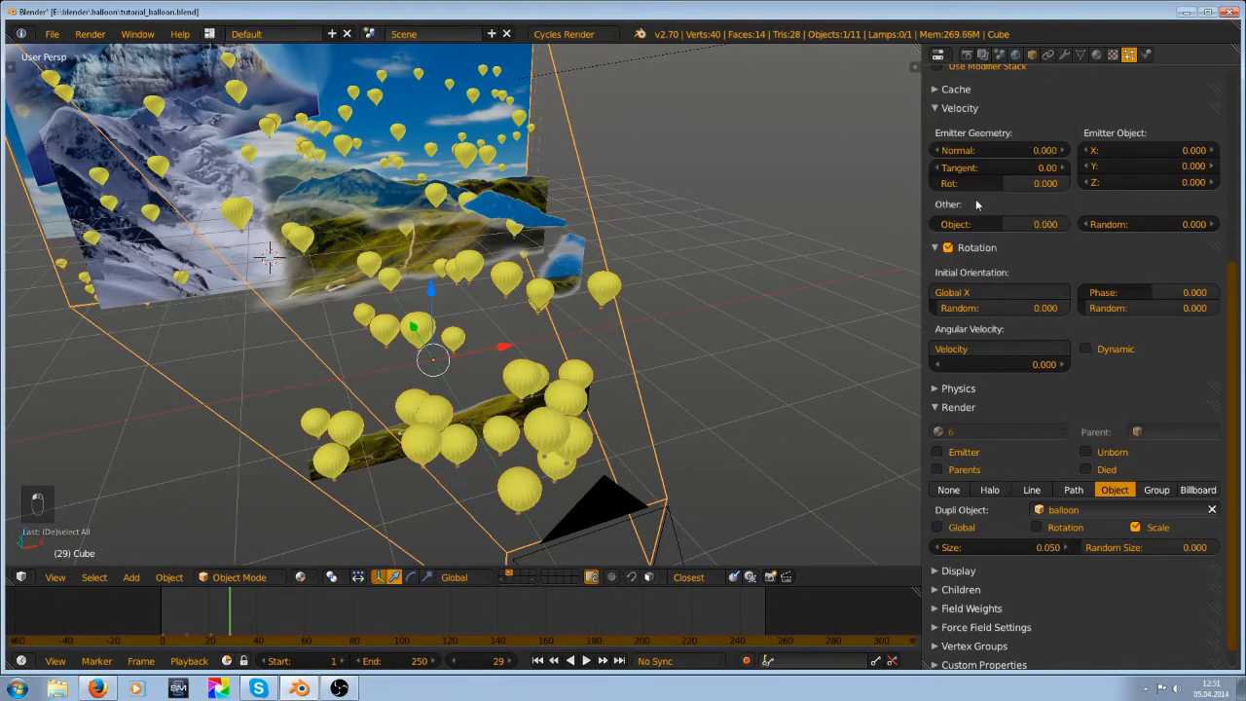
{"action": "left_click_drag", "start_coordinate": [963, 314], "coordinate": [999, 319]}
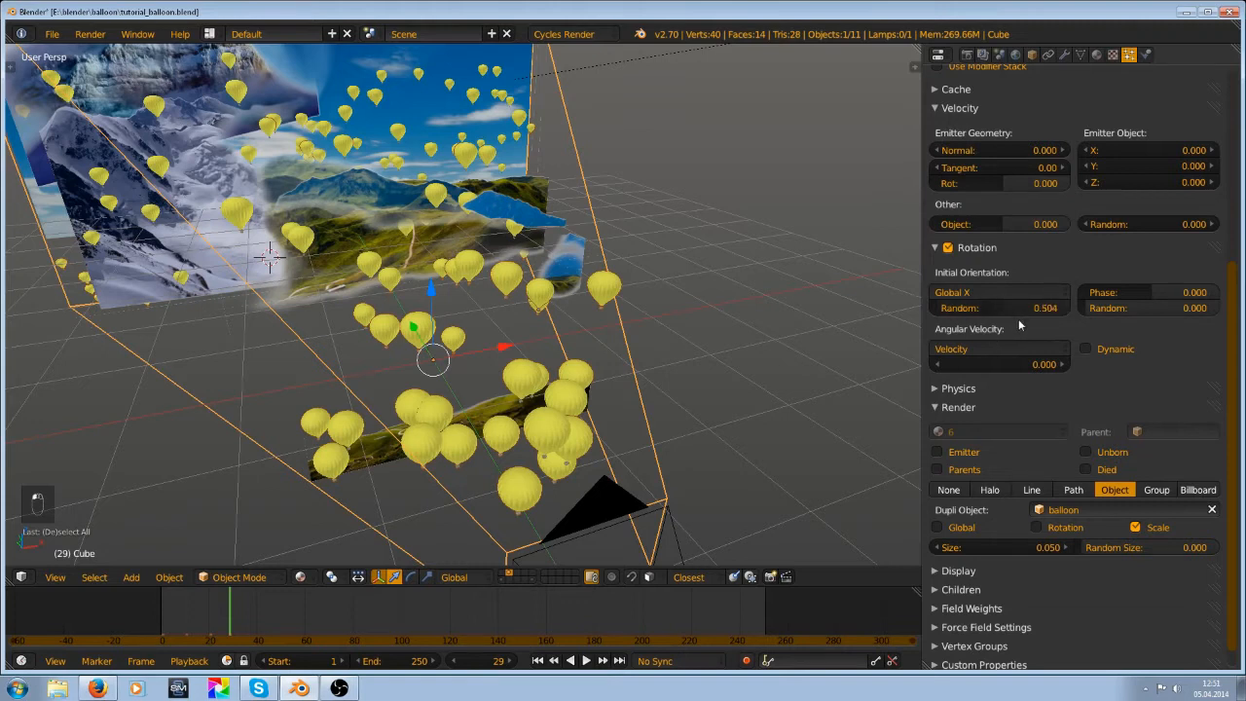
{"action": "key", "text": "shift+Left"}
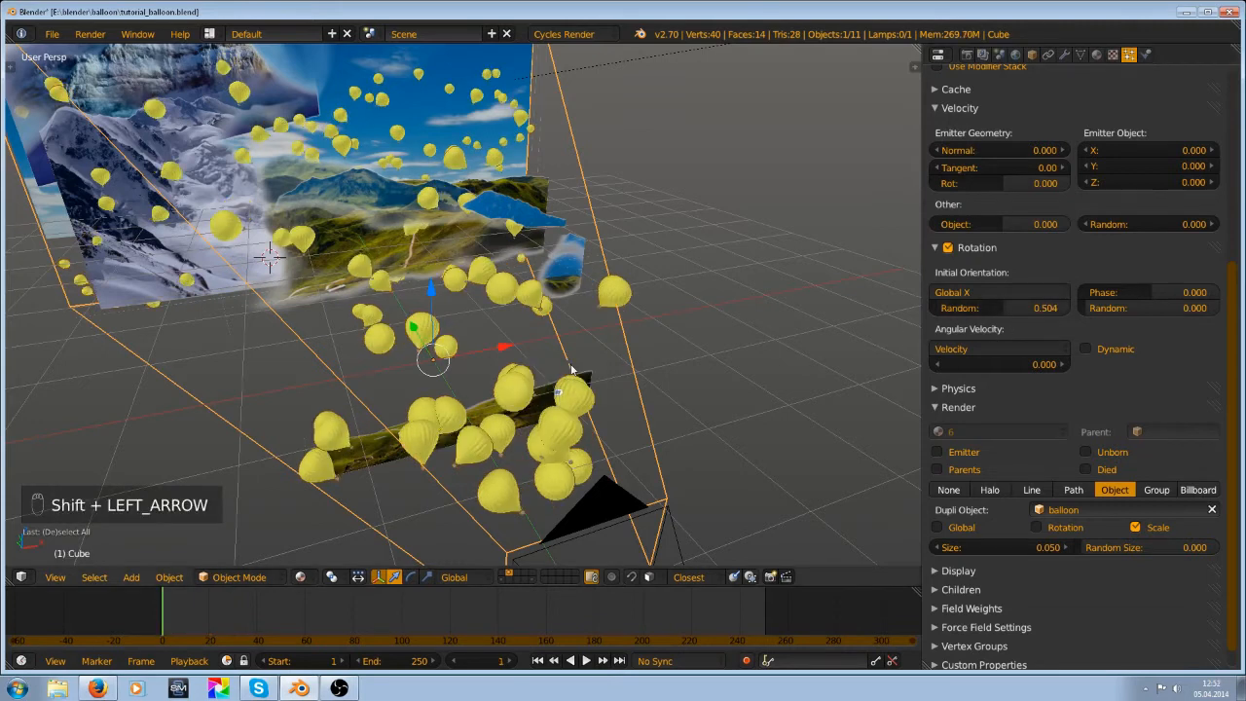
Examine the randomly tilted balloons from several angles, and save the file
{"action": "mouse_move", "coordinate": [511, 365]}
{"action": "middle_mouse_down"}
{"action": "mouse_move", "coordinate": [569, 265]}
{"action": "mouse_move", "coordinate": [450, 283]}
{"action": "mouse_move", "coordinate": [502, 385]}
{"action": "middle_mouse_up"}
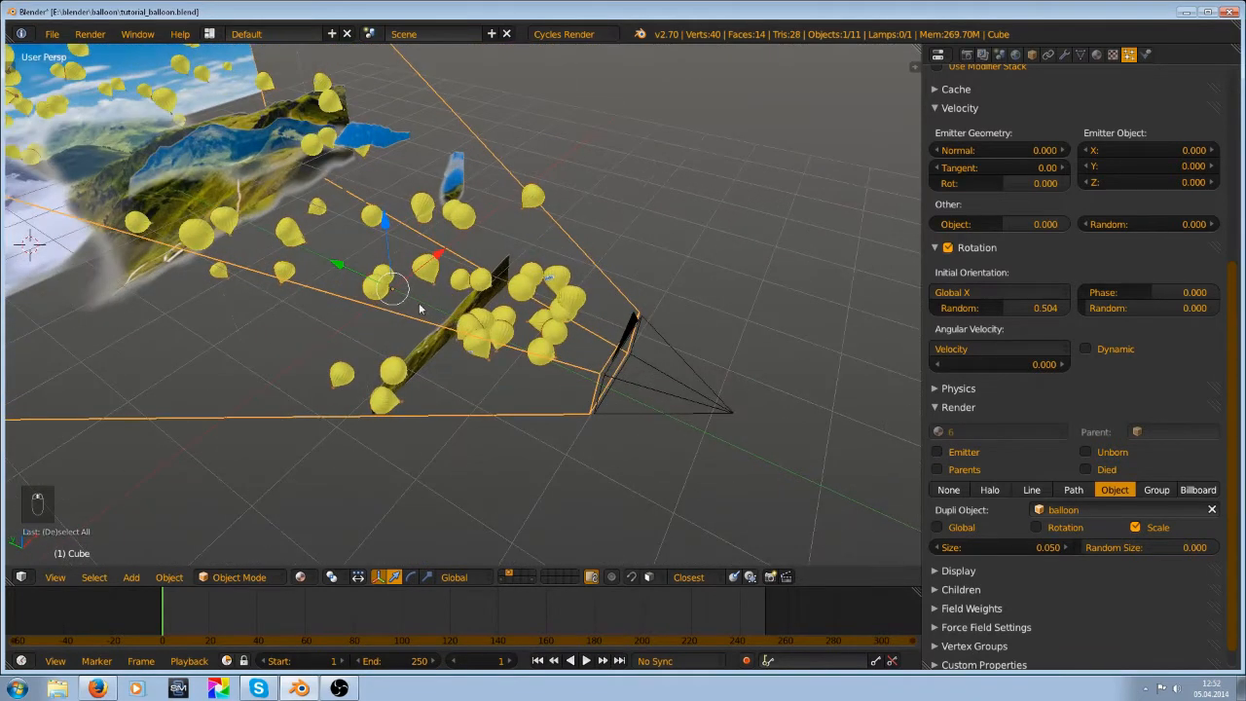
{"action": "scroll", "coordinate": [419, 308], "scroll_direction": "up", "scroll_amount": 3}
{"action": "middle_click_drag", "start_coordinate": [420, 308], "coordinate": [489, 305]}
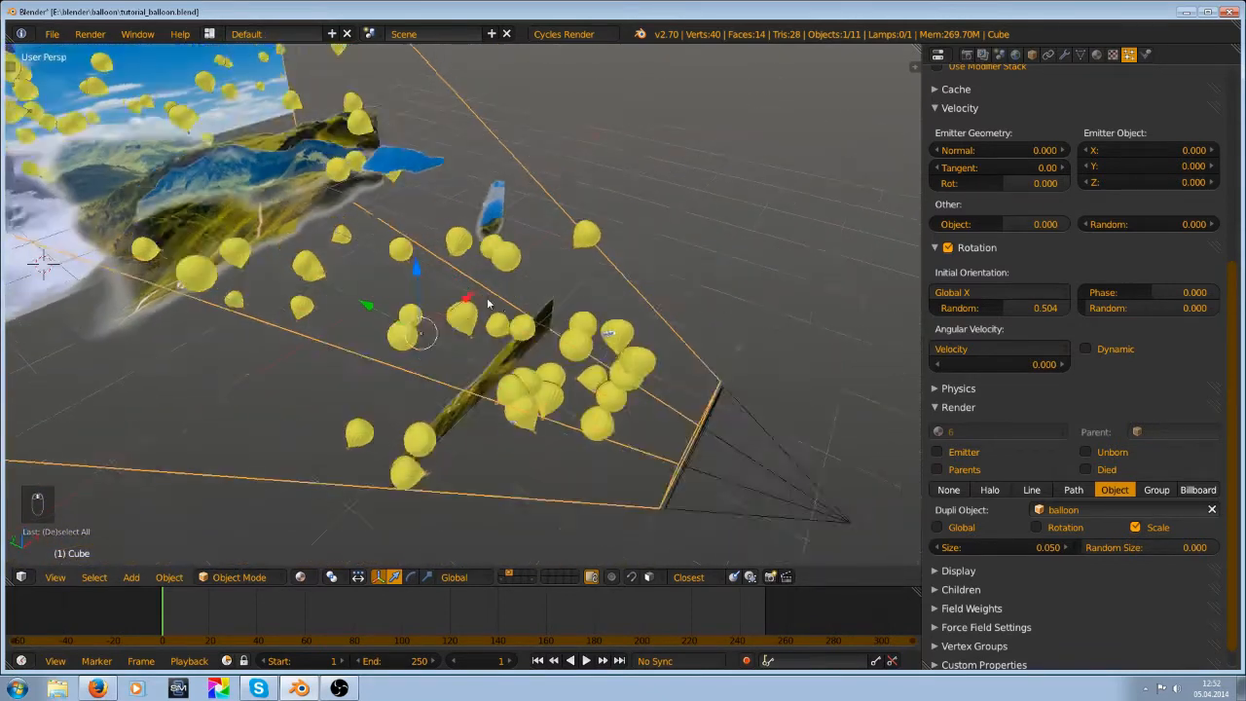
{"action": "scroll", "coordinate": [483, 297], "scroll_direction": "up", "scroll_amount": 3}
{"action": "key", "text": "ctrl+s"}
{"action": "left_click", "coordinate": [491, 296]}
{"action": "scroll", "coordinate": [497, 296], "scroll_direction": "down", "scroll_amount": 3}
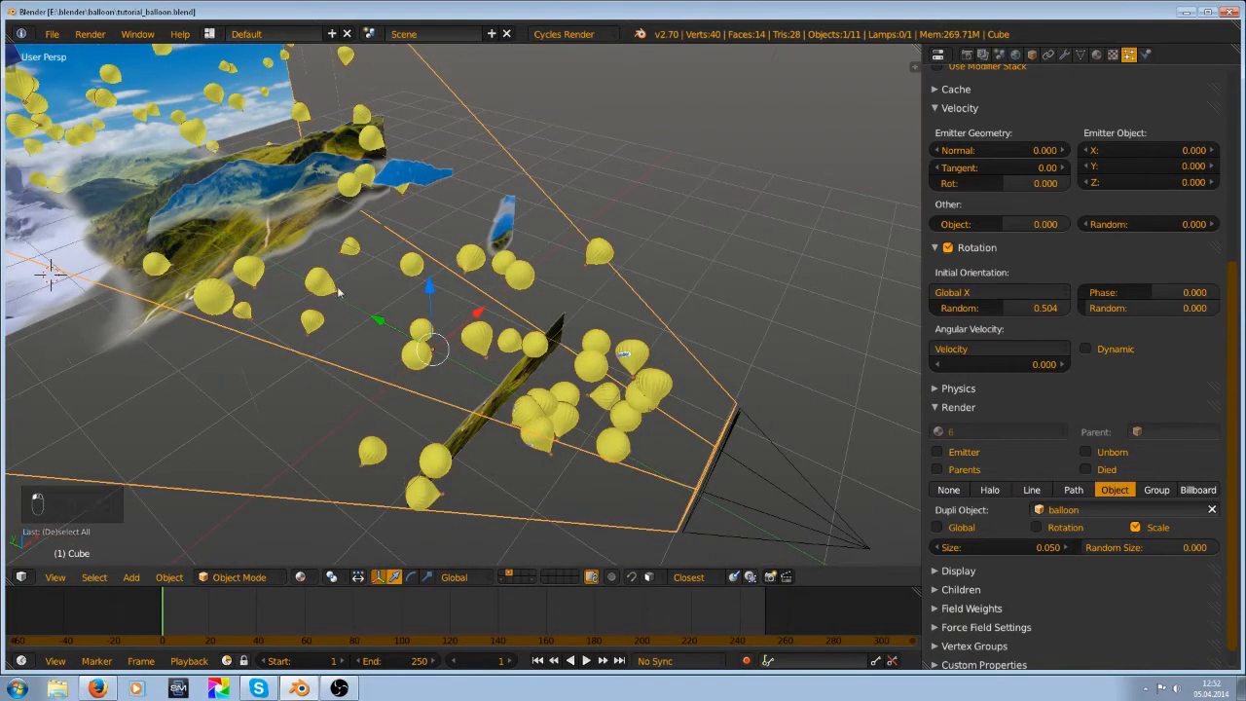
Keep the angular velocity axis at Velocity and reset the initial orientation's random value to 0
{"action": "left_click", "coordinate": [995, 348]}
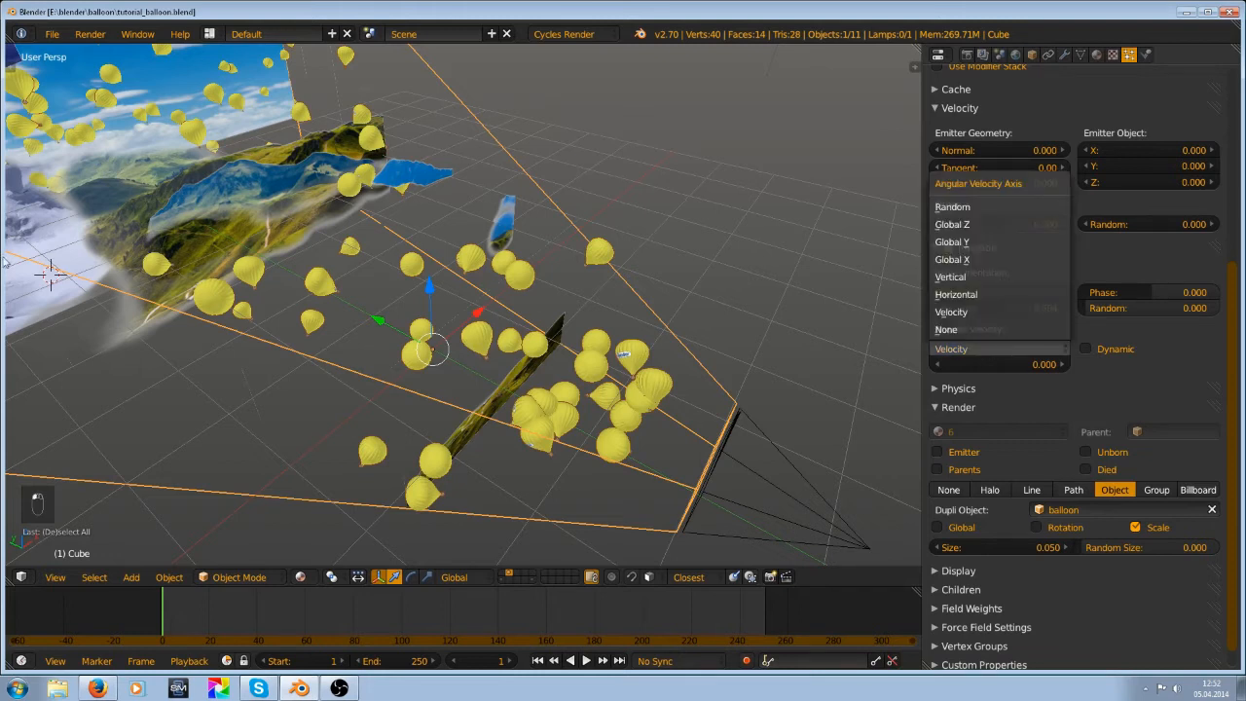
{"action": "left_click", "coordinate": [992, 311]}
{"action": "left_click_drag", "start_coordinate": [993, 306], "coordinate": [822, 315]}
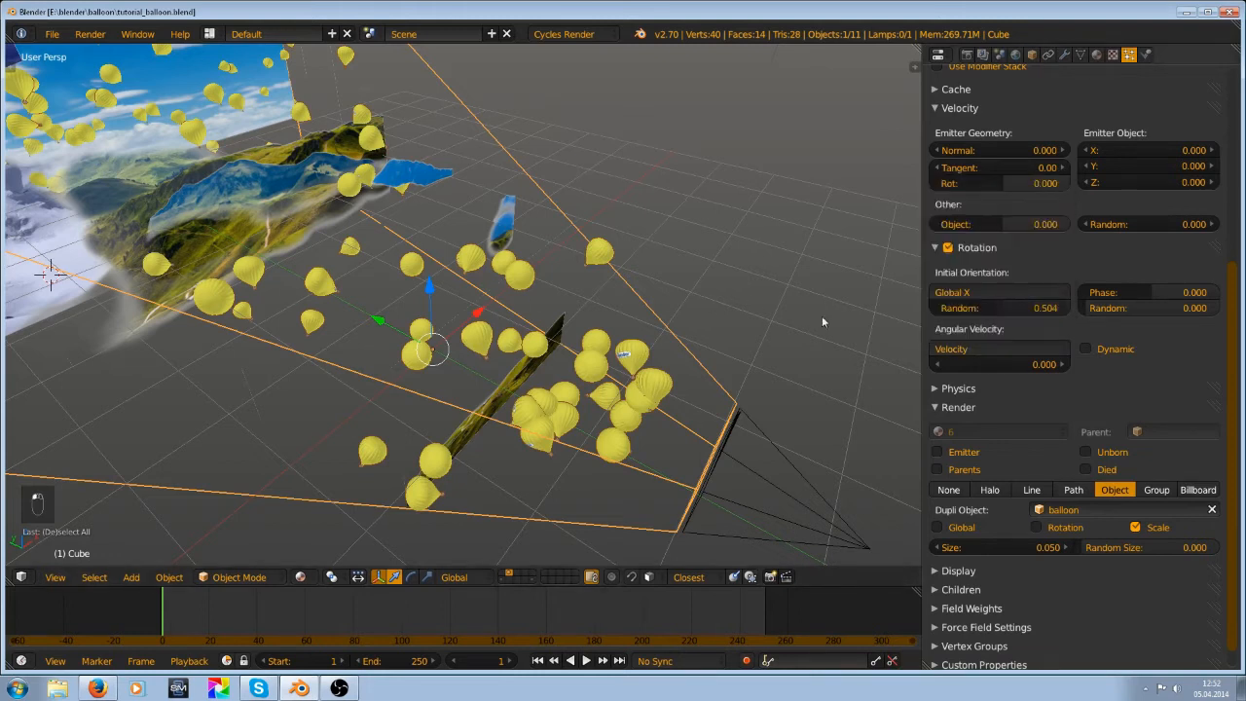
{"action": "left_click", "coordinate": [1003, 292]}
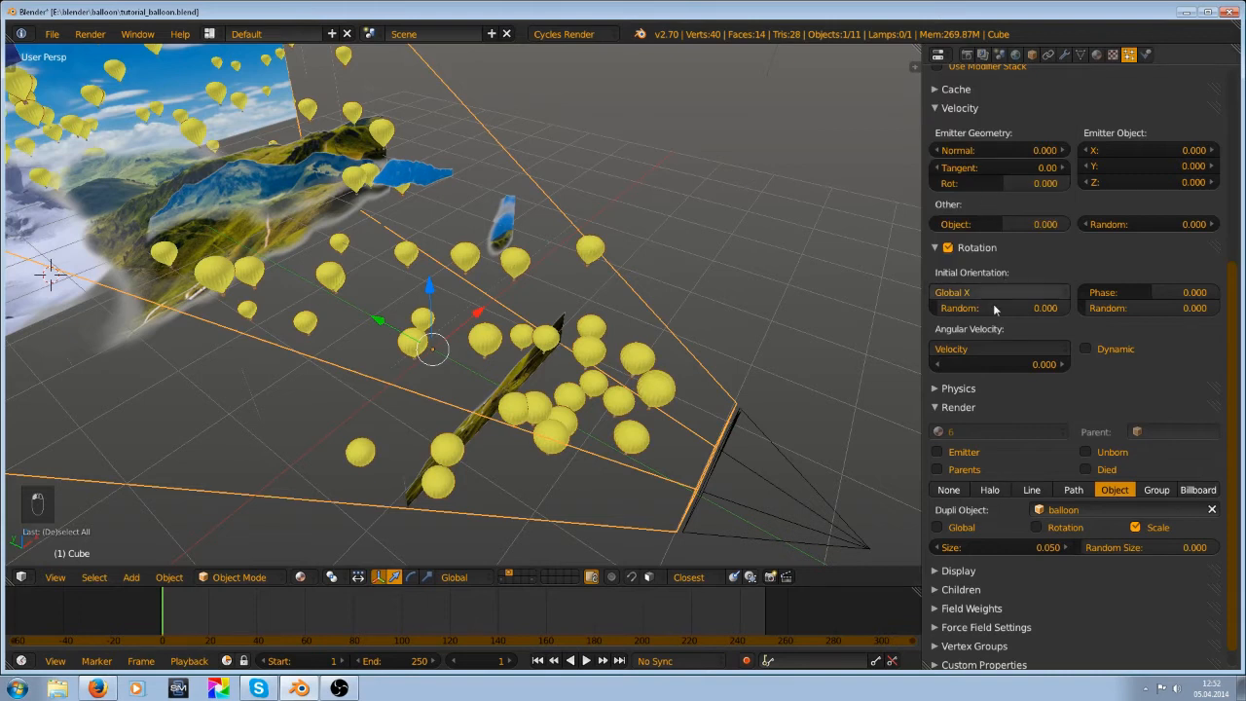
Set the angular velocity axis to Random with a value of 3.878, and play the animation briefly from the first frame
{"action": "left_click", "coordinate": [981, 349]}
{"action": "left_click", "coordinate": [960, 206]}
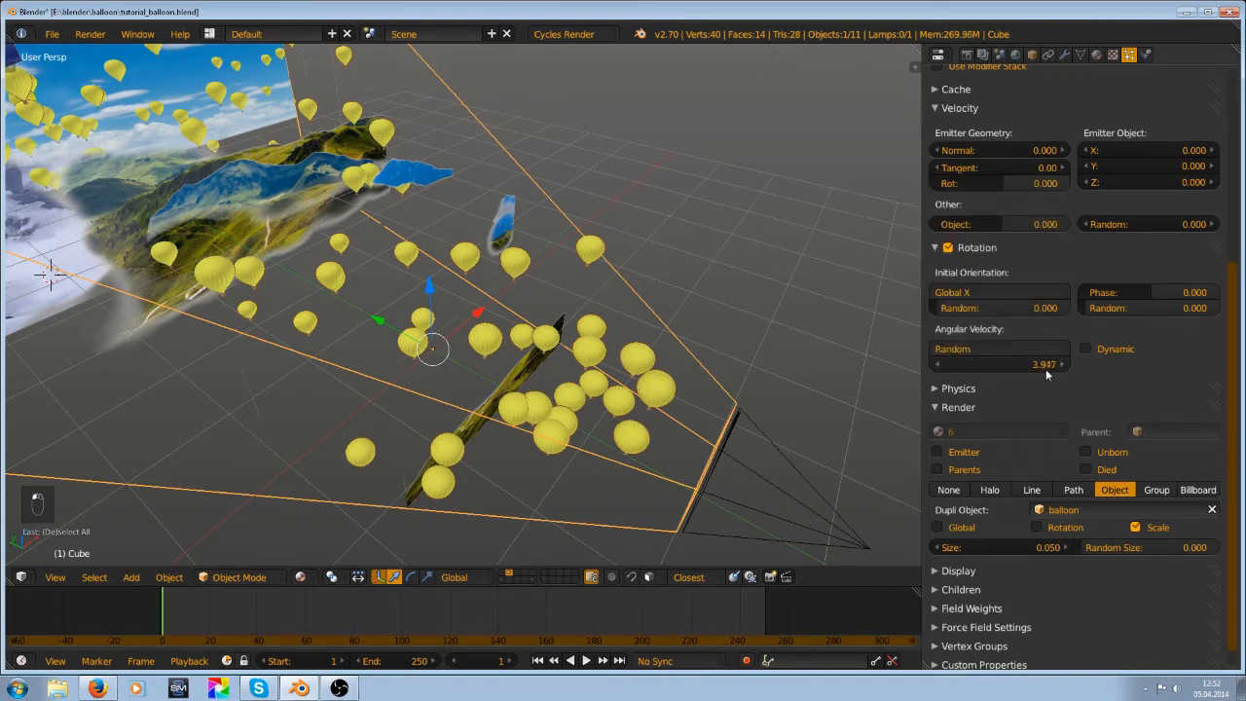
{"action": "left_click_drag", "start_coordinate": [1046, 369], "coordinate": [1040, 370]}
{"action": "key", "text": "shift+Left"}
{"action": "key", "text": "alt+a"}
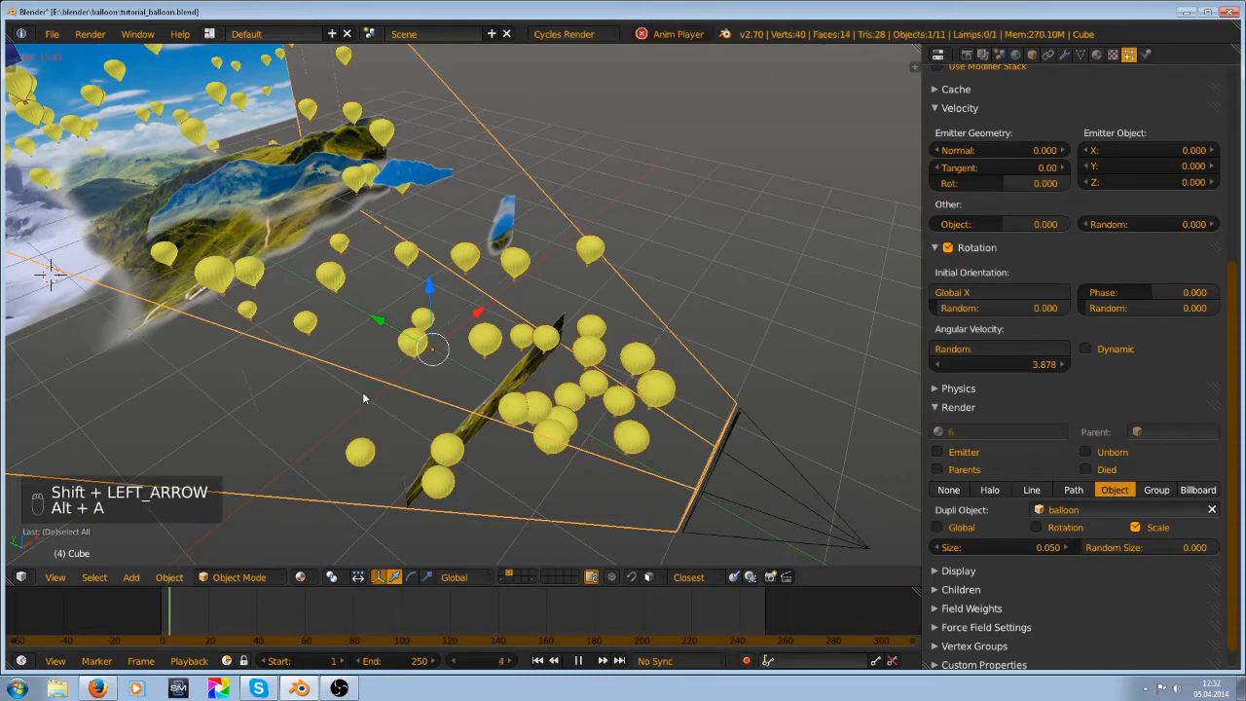
{"action": "key", "text": "alt+a"}
{"action": "key", "text": "shift+Left"}
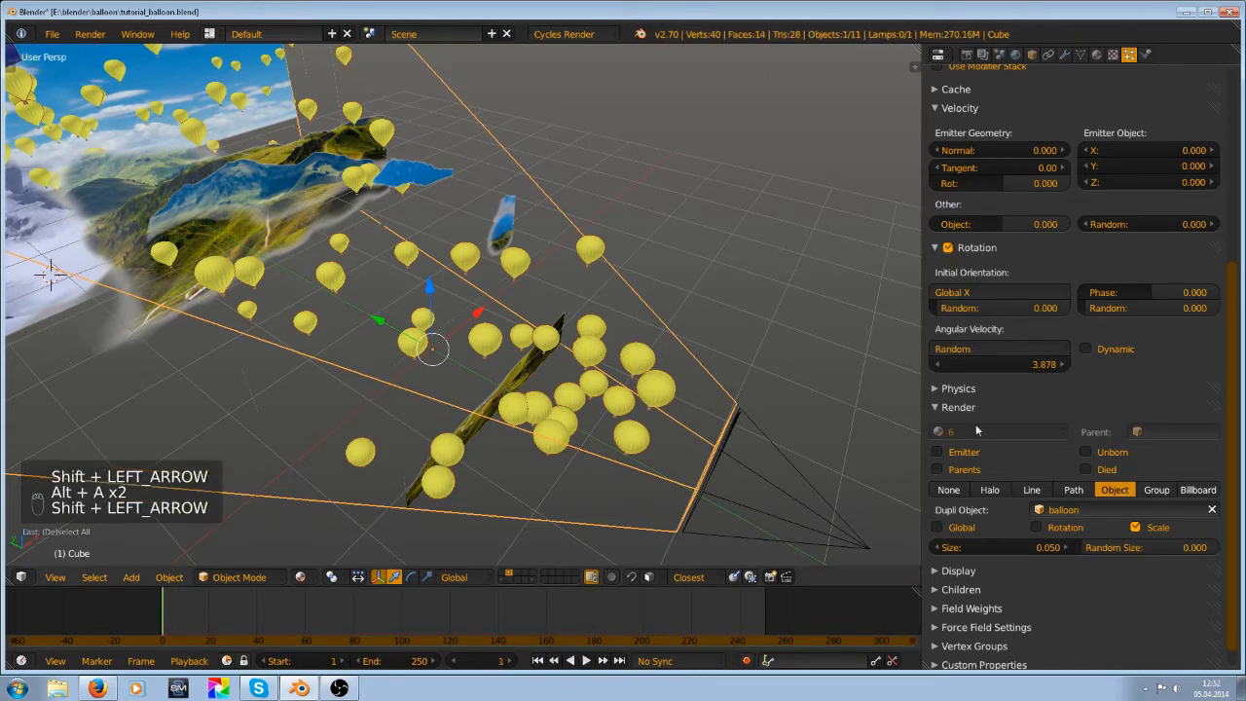
Set the angular velocity axis to Global X with a value of -11.810, and return to the first frame
{"action": "left_click", "coordinate": [982, 351]}
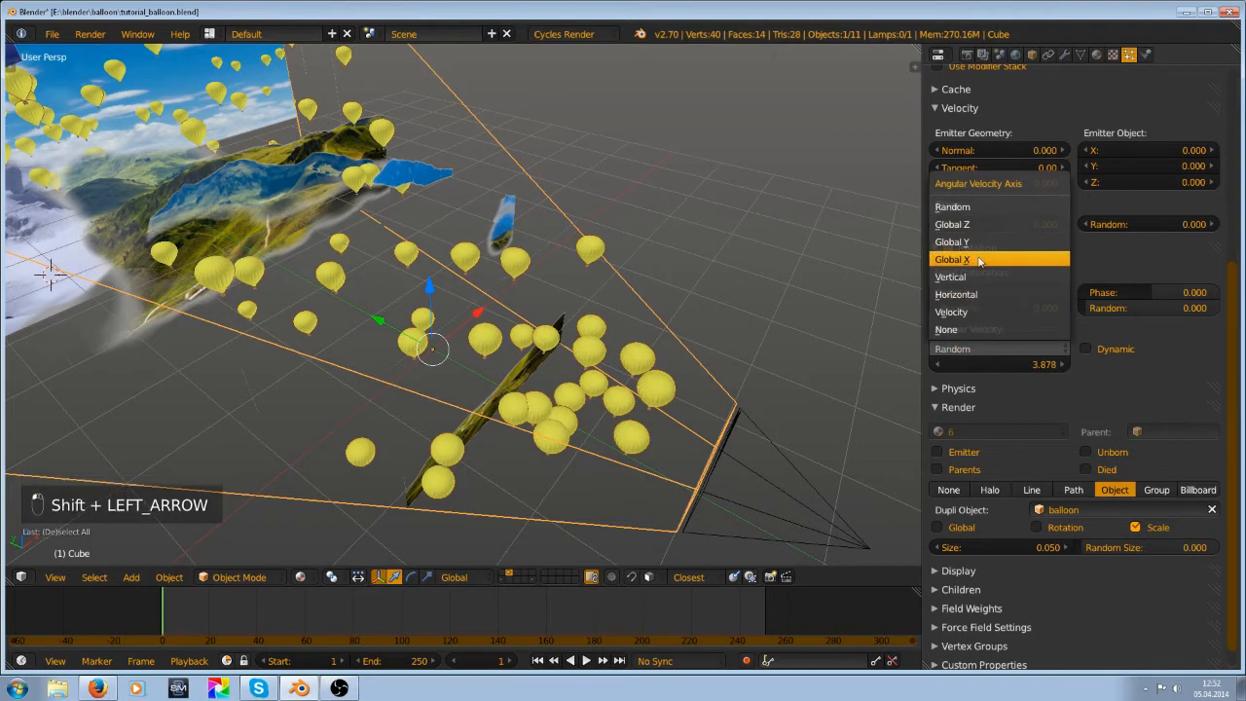
{"action": "left_click", "coordinate": [980, 261]}
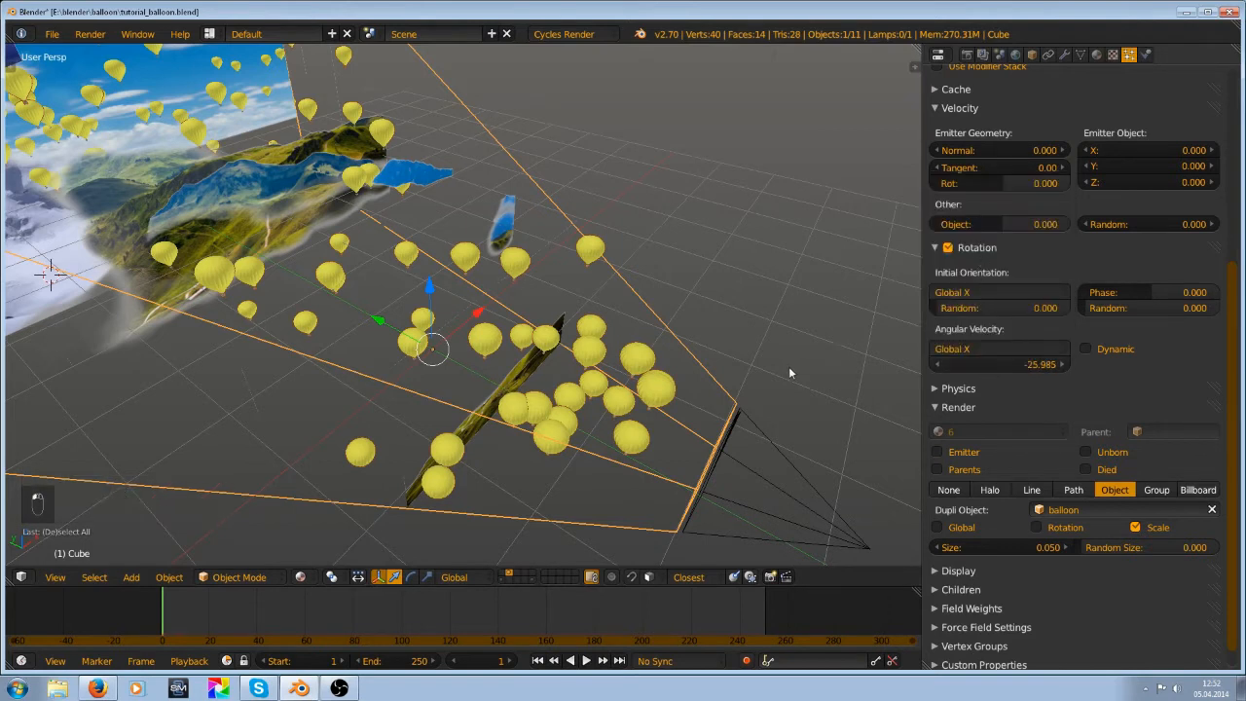
{"action": "left_click_drag", "start_coordinate": [887, 384], "coordinate": [890, 384]}
{"action": "key", "text": "shift+Left"}
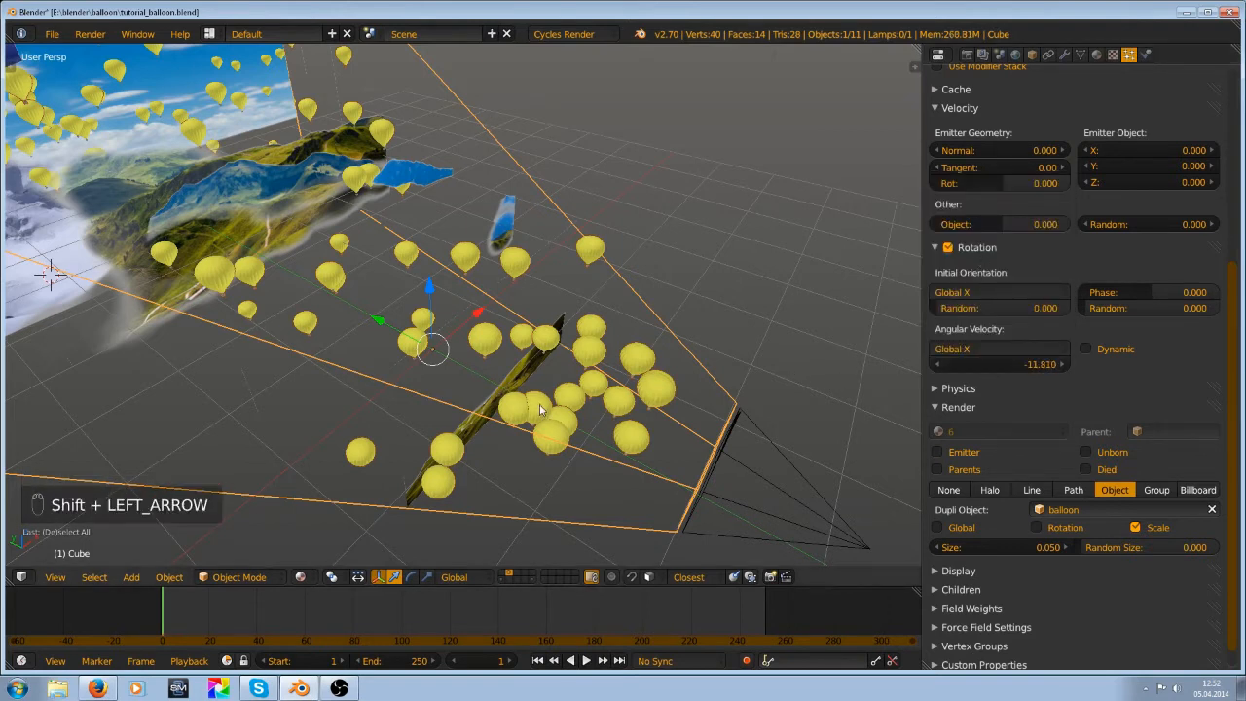
Play the animation briefly, and set the particles' angular velocity axis to None
{"action": "key", "text": "alt+a"}
{"action": "key", "text": "alt+a"}
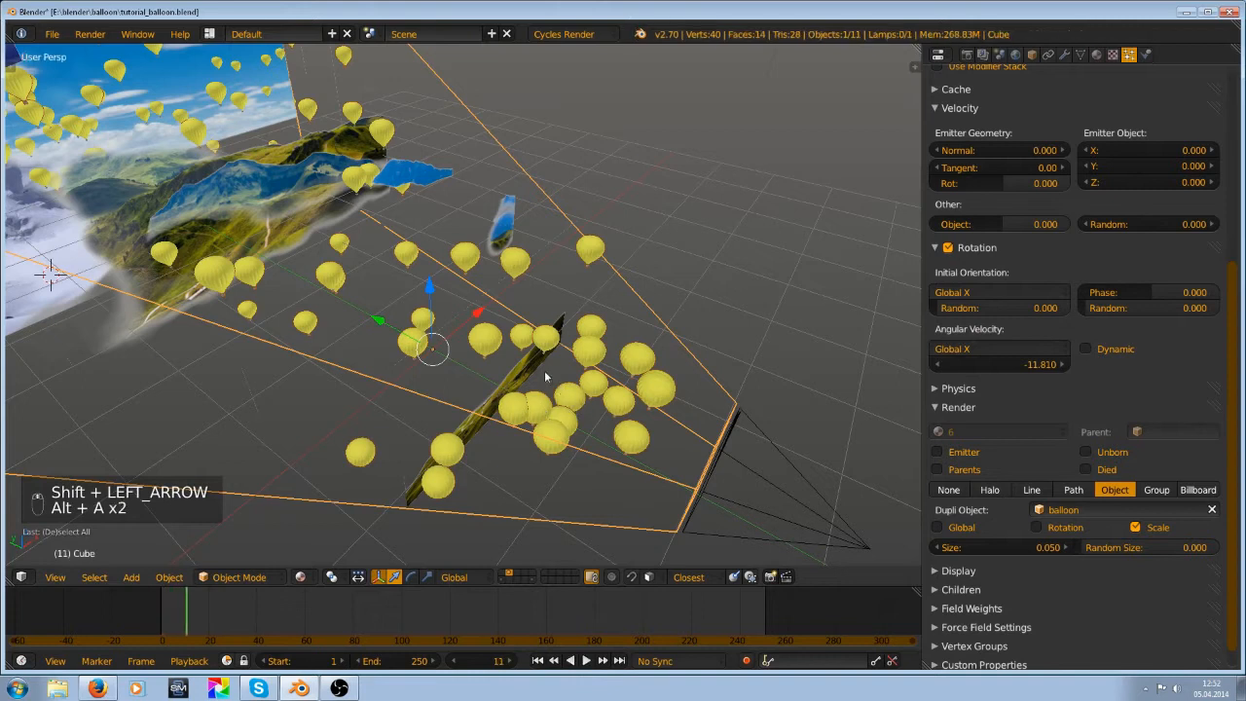
{"action": "left_click", "coordinate": [1001, 346]}
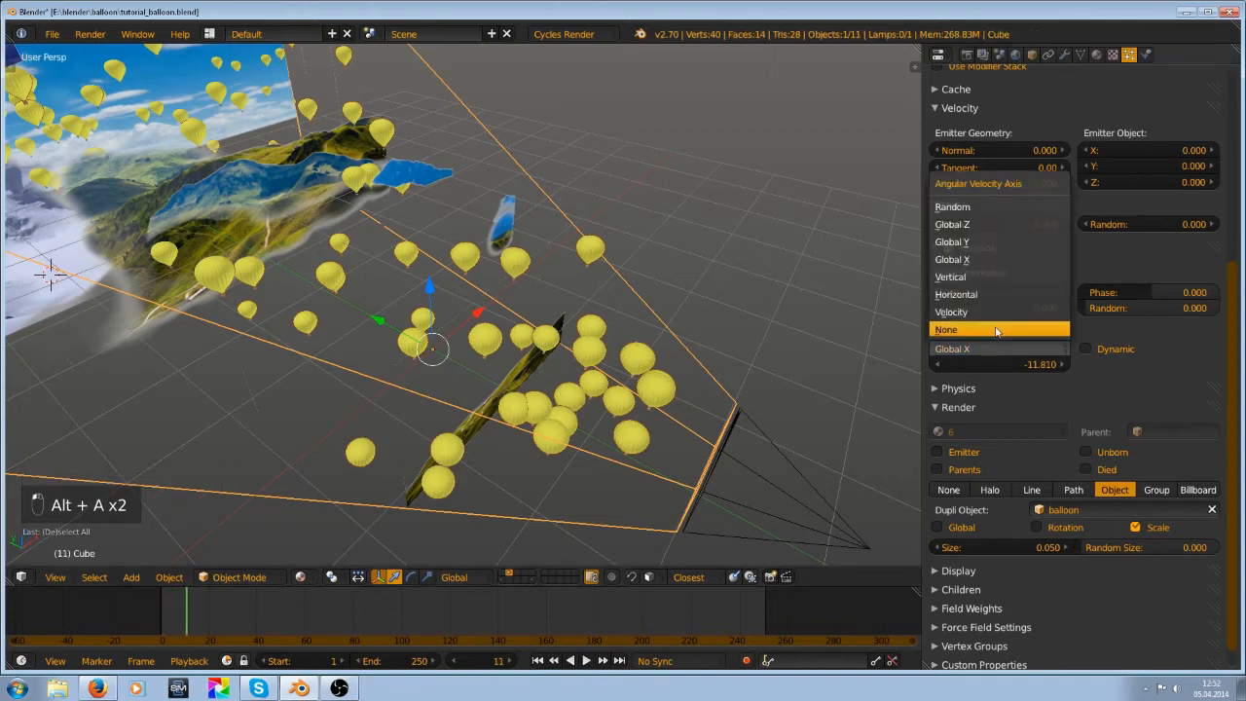
{"action": "left_click", "coordinate": [999, 330]}
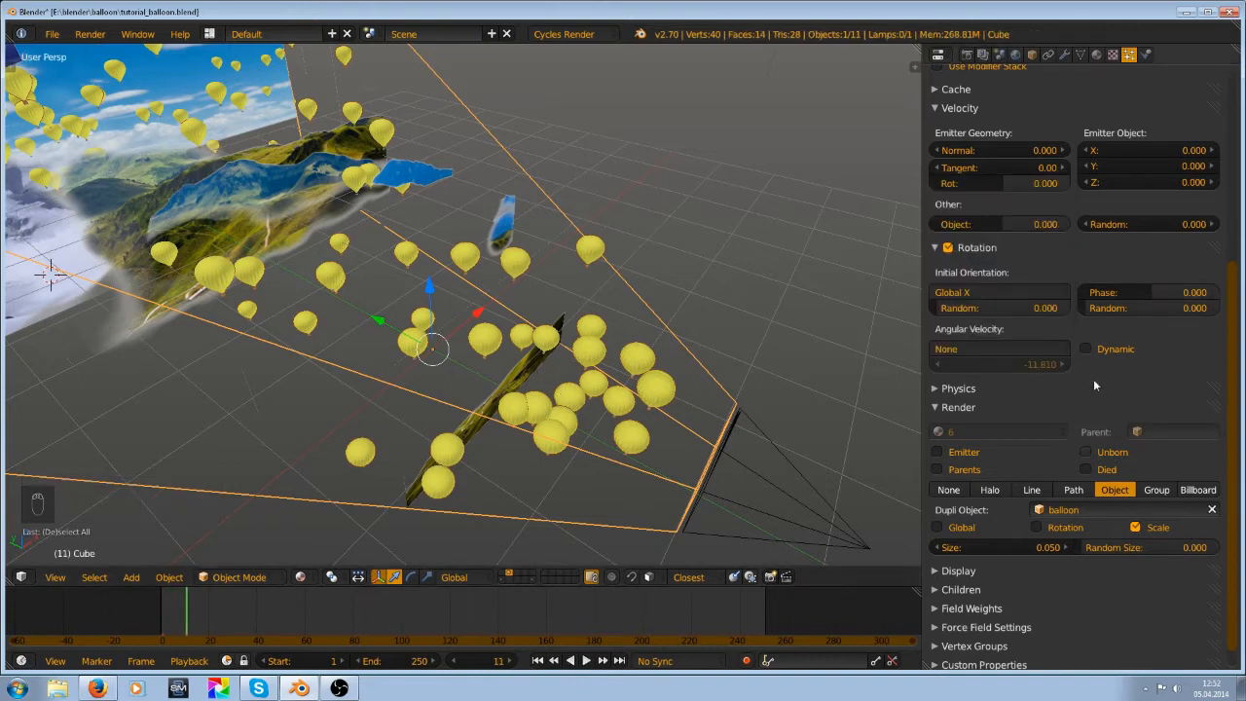
{"action": "left_click", "coordinate": [976, 247]}
{"action": "left_click", "coordinate": [977, 248]}
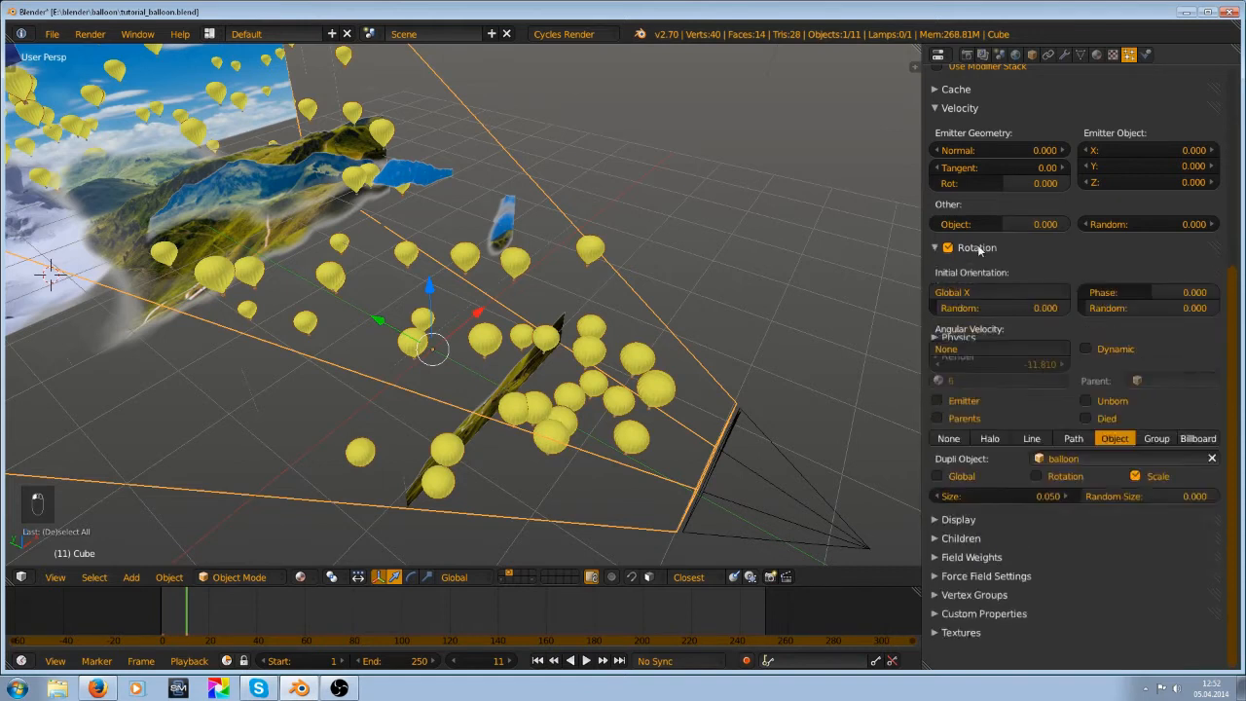
Check the upright balloons from another angle and save over tutorial_balloon.blend
{"action": "scroll", "coordinate": [531, 333], "scroll_direction": "down", "scroll_amount": 3}
{"action": "middle_click_drag", "start_coordinate": [531, 333], "coordinate": [508, 413]}
{"action": "key", "text": "ctrl+s"}
{"action": "left_click", "coordinate": [498, 310]}
{"action": "scroll", "coordinate": [1013, 268], "scroll_direction": "up", "scroll_amount": 1}
{"action": "key", "text": "ctrl+s"}
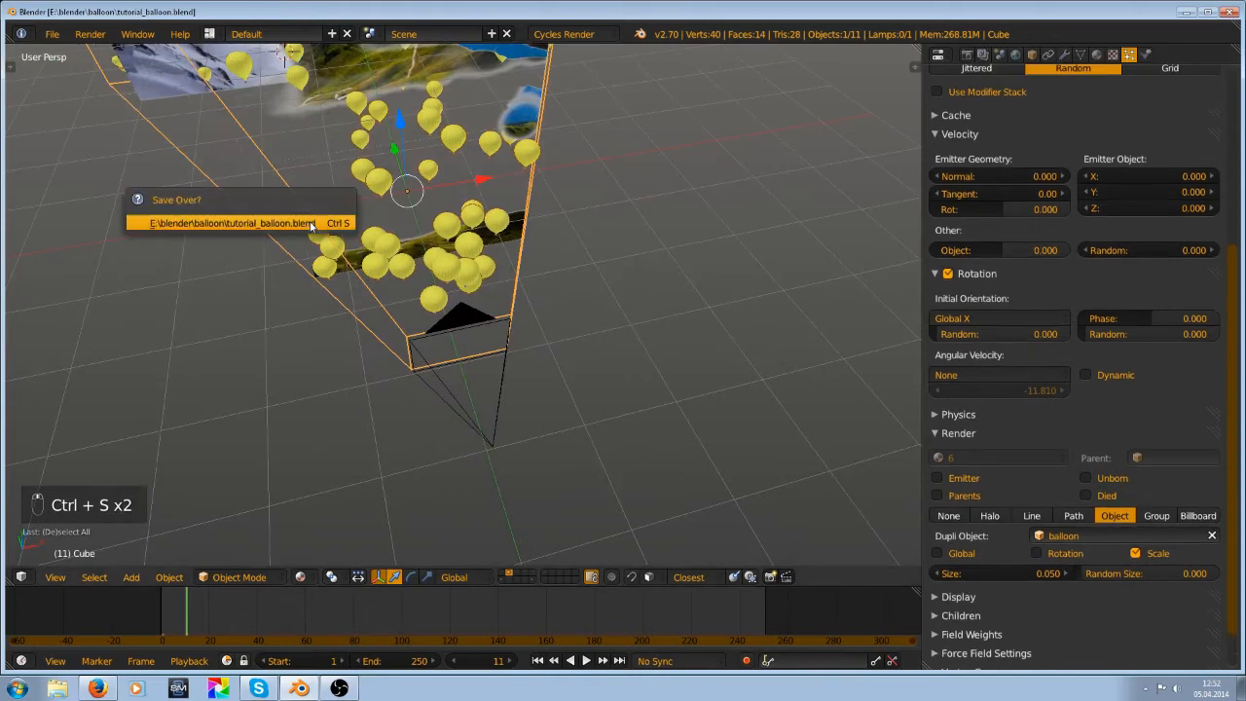
{"action": "left_click", "coordinate": [321, 227]}
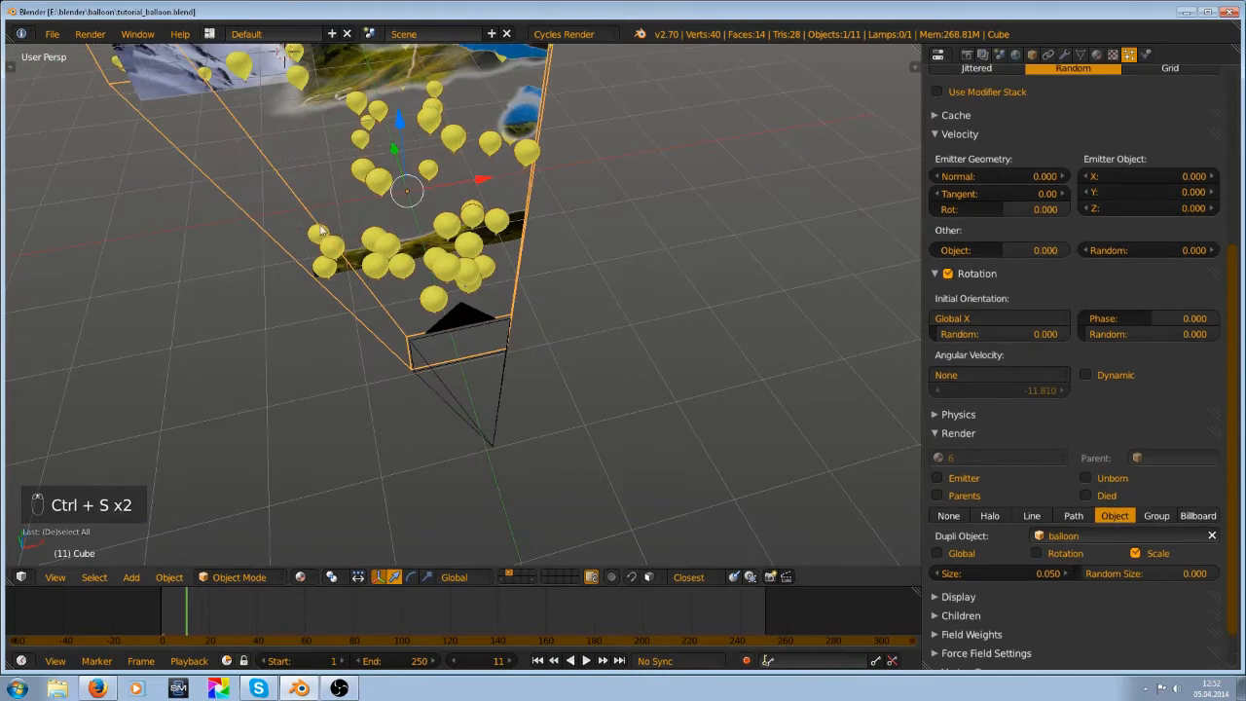
Show only the original balloon's layer in an orthographic top wireframe view, and select the balloon
{"action": "left_click", "coordinate": [503, 581]}
{"action": "scroll", "coordinate": [485, 340], "scroll_direction": "down", "scroll_amount": 3}
{"action": "key", "text": "KP_7"}
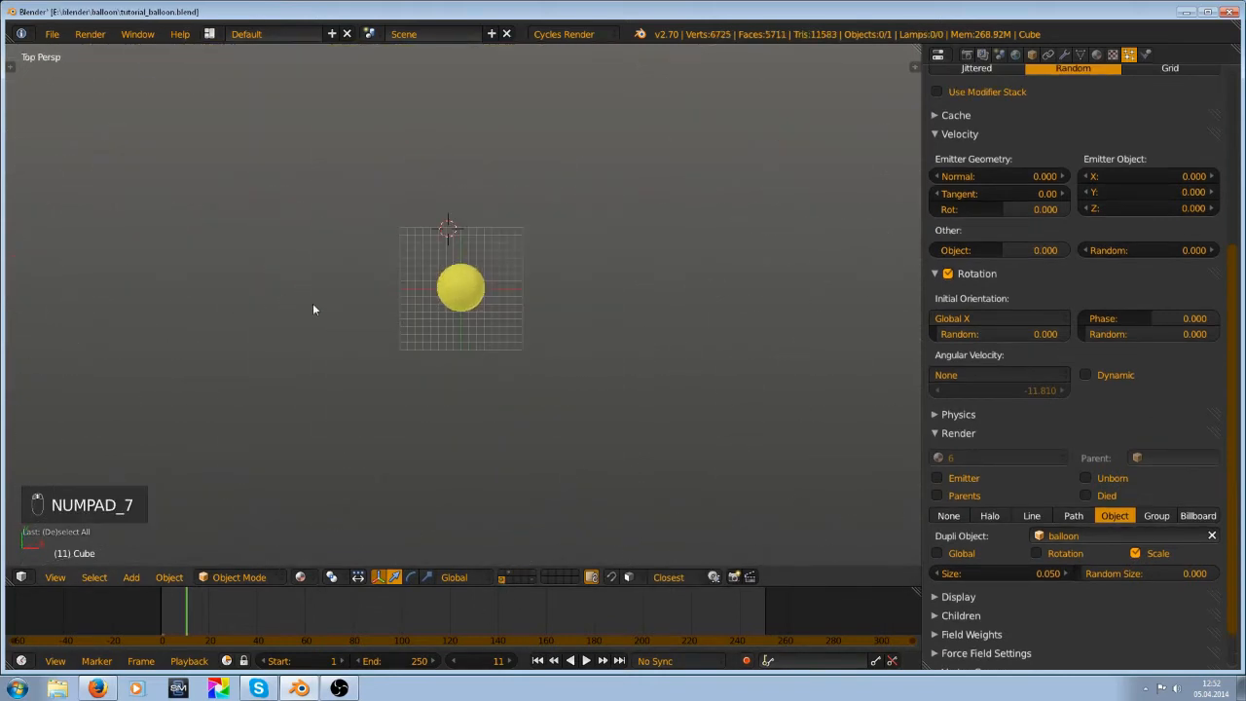
{"action": "scroll", "coordinate": [321, 302], "scroll_direction": "up", "scroll_amount": 3}
{"action": "key", "text": "KP_5"}
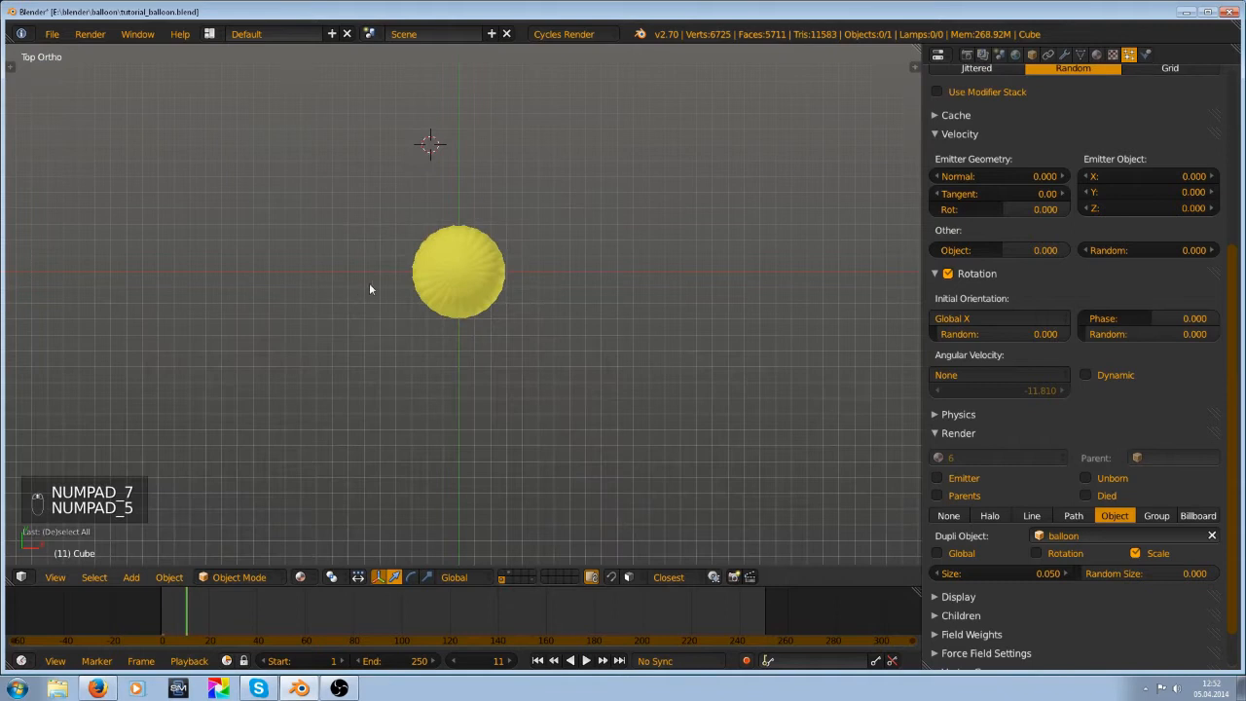
{"action": "key", "text": "z"}
{"action": "right_click", "coordinate": [448, 277]}
{"action": "scroll", "coordinate": [448, 278], "scroll_direction": "up", "scroll_amount": 2}
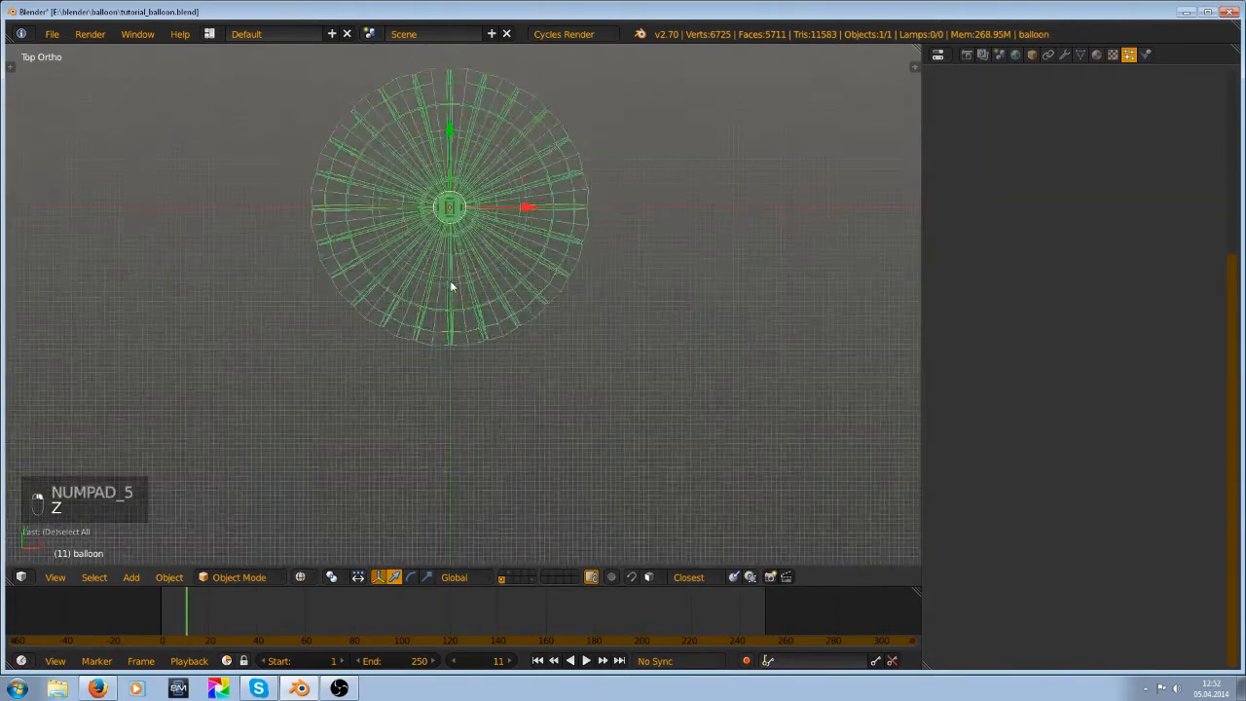
{"action": "scroll", "coordinate": [487, 281], "scroll_direction": "down", "scroll_amount": 4}
{"action": "middle_click_drag", "start_coordinate": [482, 283], "coordinate": [457, 394], "text": "shift"}
{"action": "scroll", "coordinate": [459, 353], "scroll_direction": "down", "scroll_amount": 2}
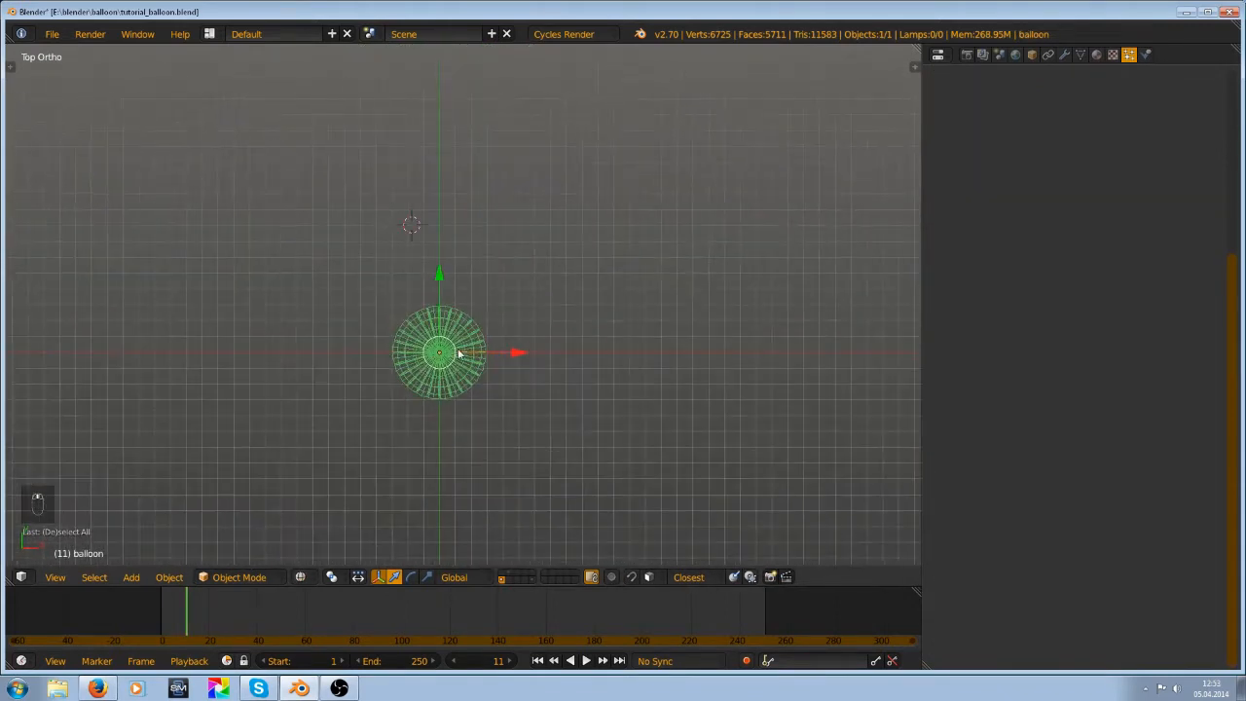
{"action": "key", "text": "alt+d"}
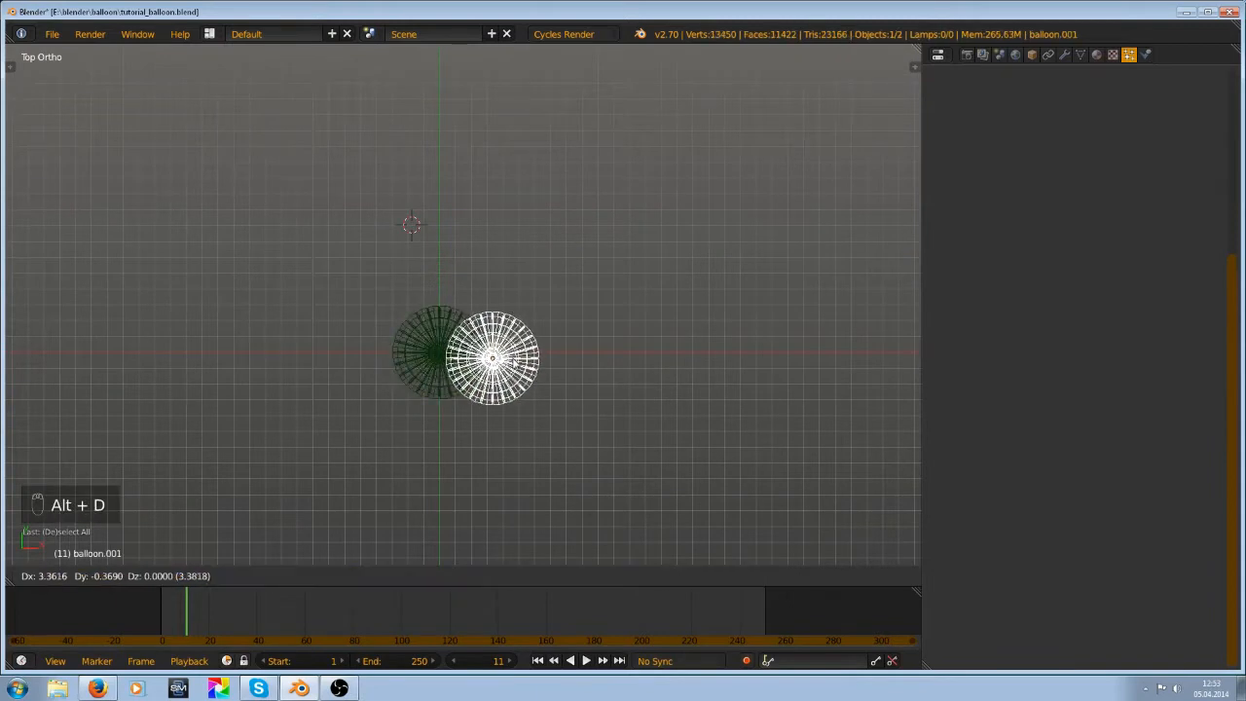
{"action": "key", "text": "x"}
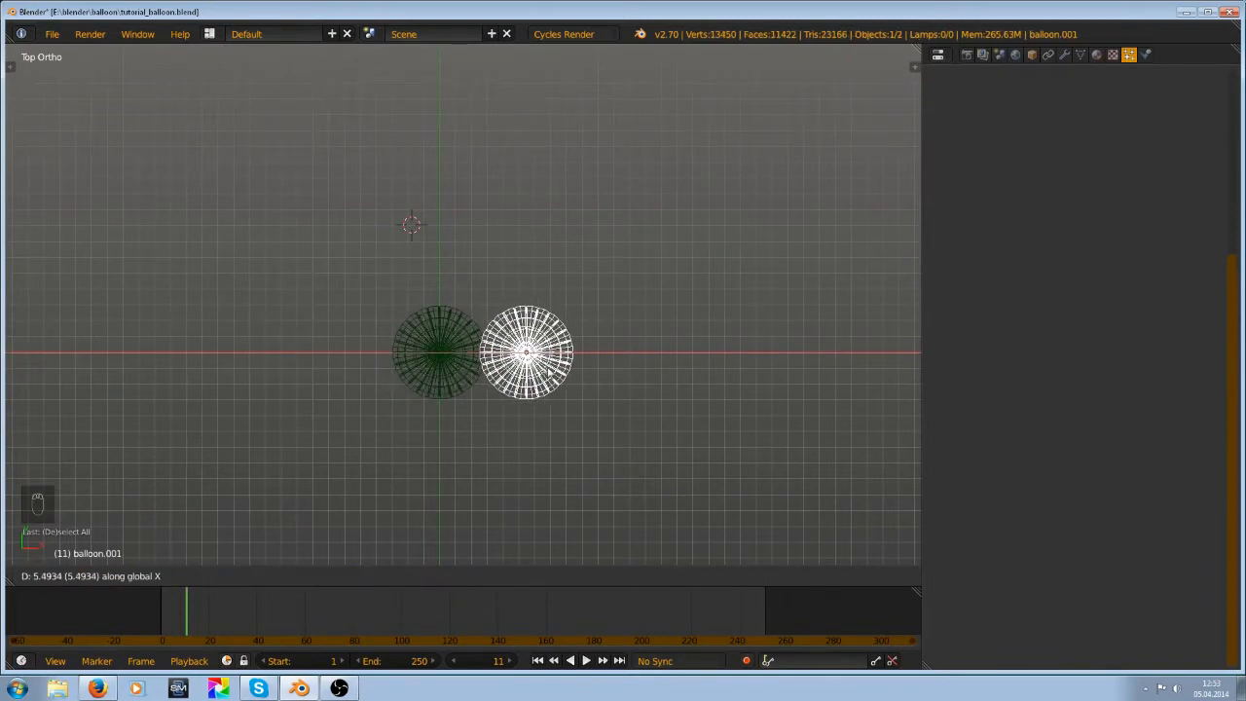
{"action": "left_click", "coordinate": [561, 375]}
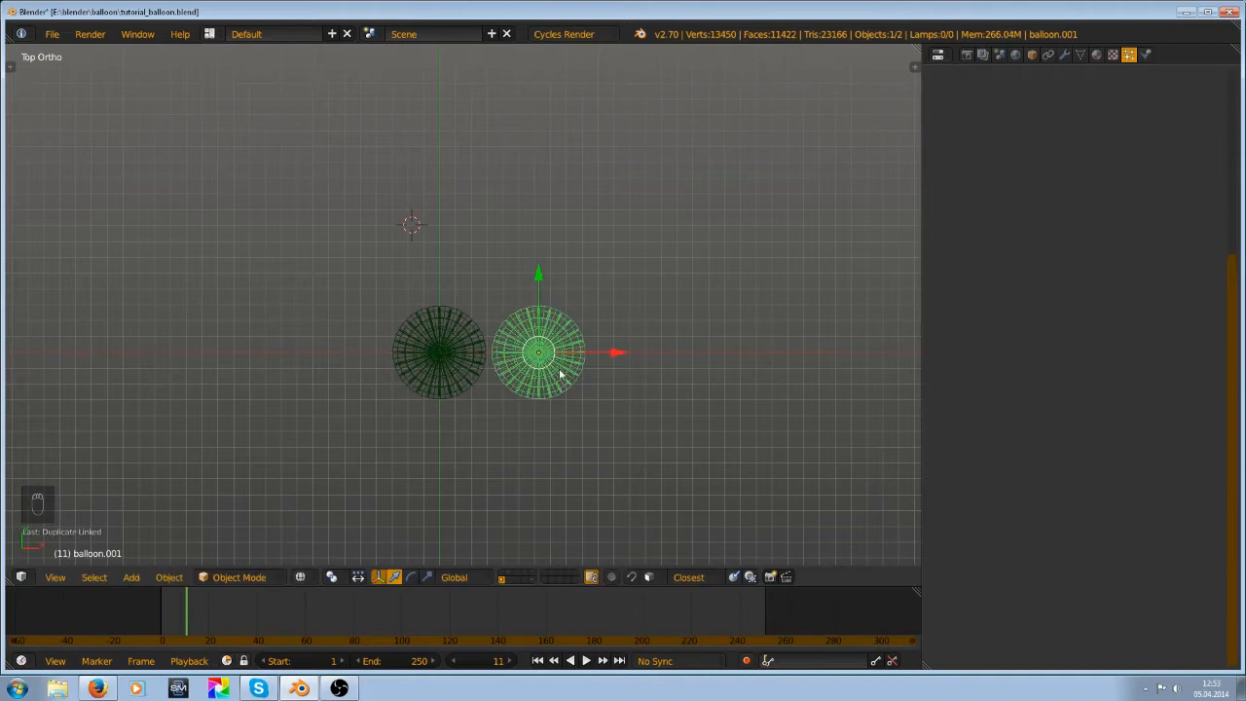
{"action": "scroll", "coordinate": [535, 384], "scroll_direction": "up", "scroll_amount": 2}
{"action": "key", "text": "Delete"}
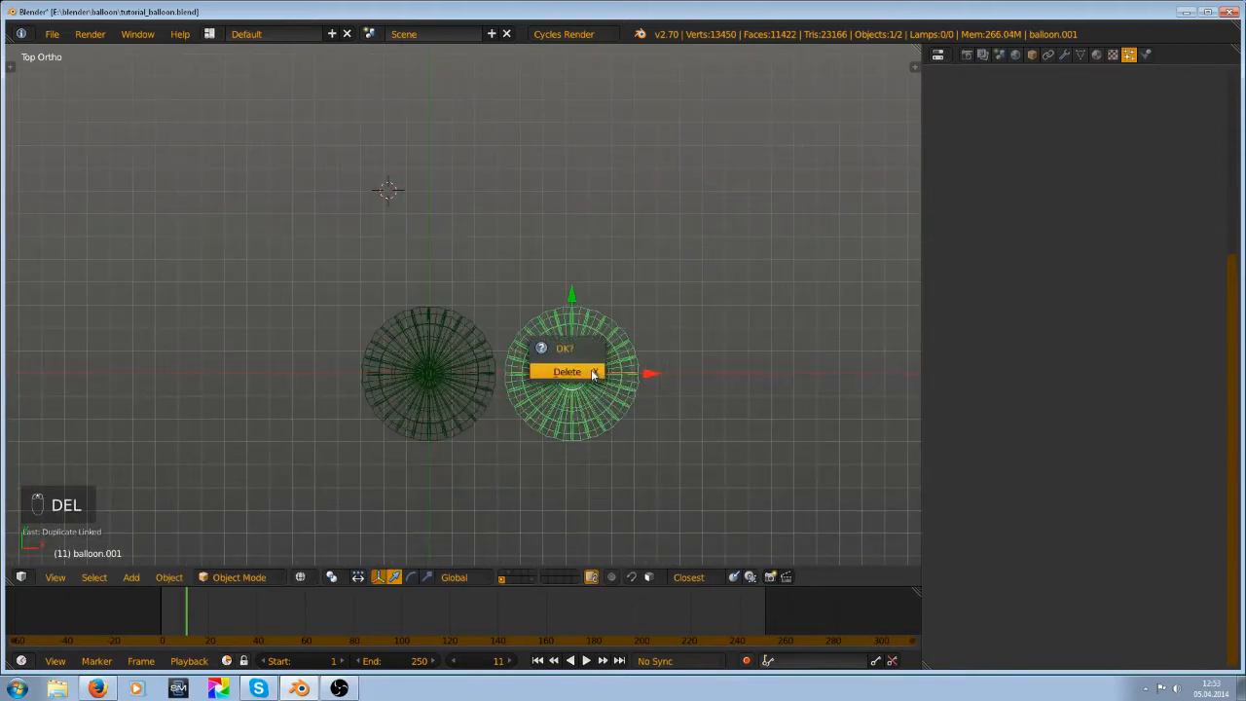
{"action": "left_click", "coordinate": [589, 371]}
Remove the original balloon from the subsurf.001 group, and save the file
{"action": "right_click", "coordinate": [493, 389]}
{"action": "left_click", "coordinate": [1032, 54]}
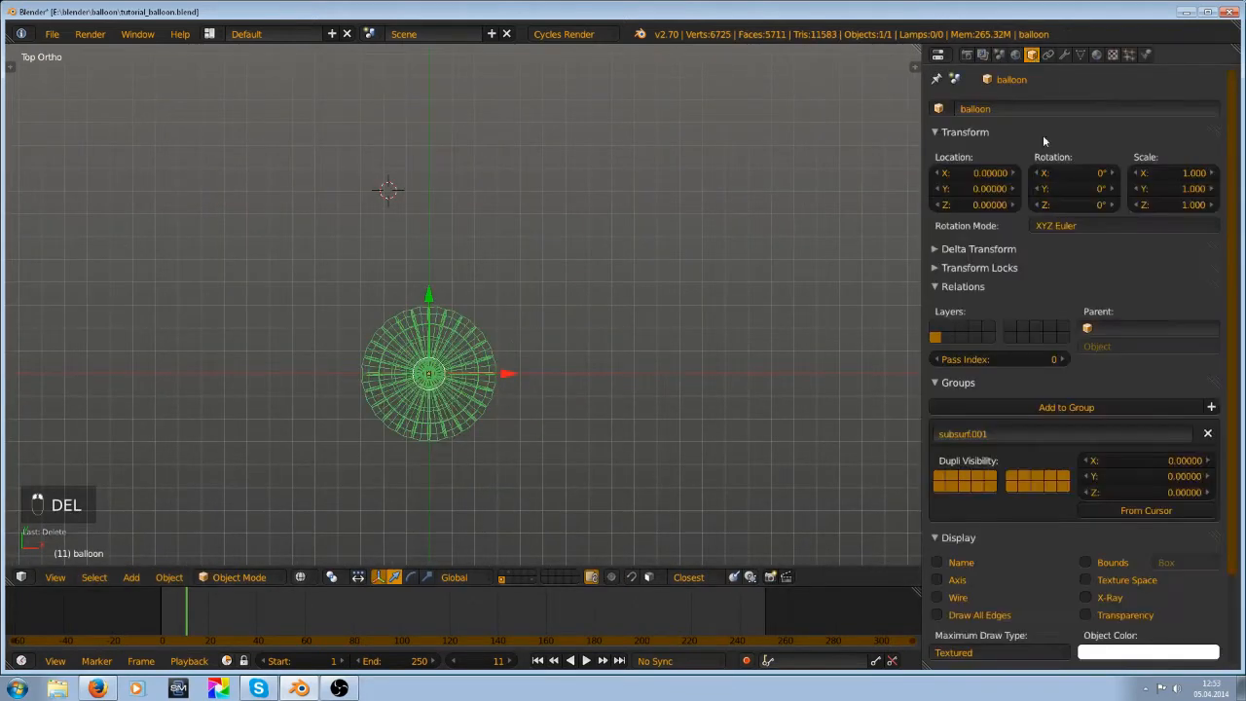
{"action": "left_click", "coordinate": [1209, 433]}
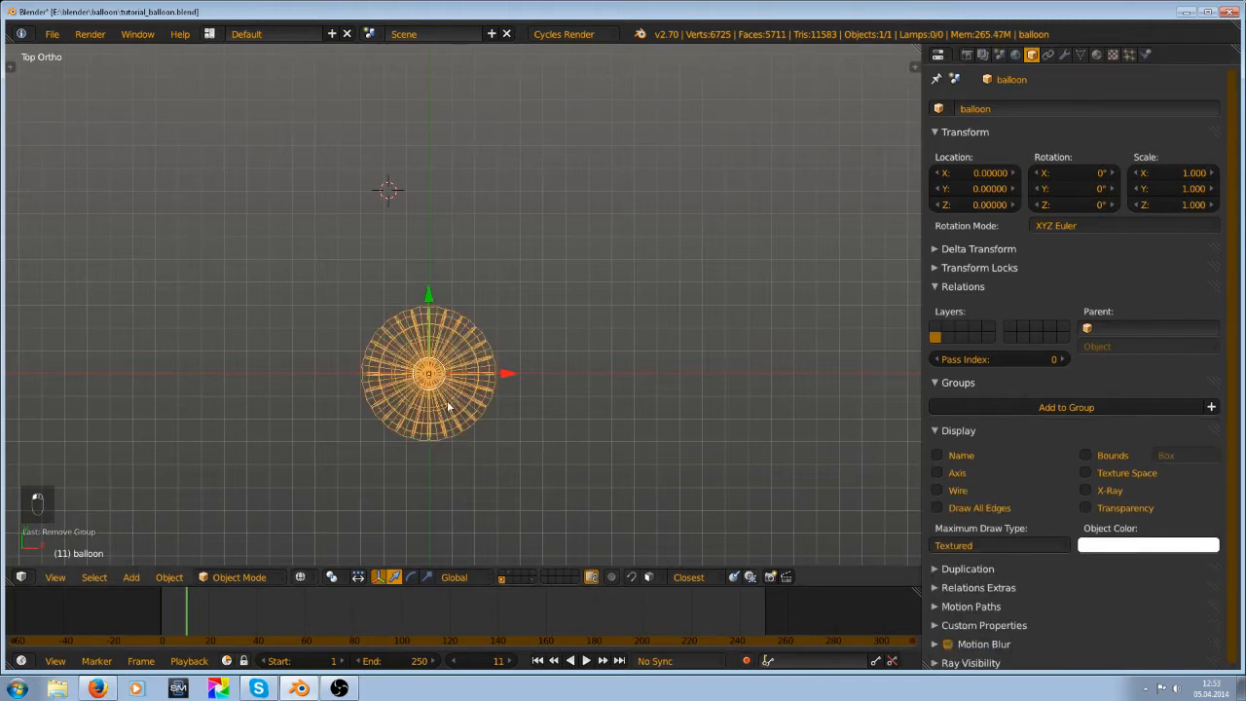
{"action": "key", "text": "ctrl+s"}
{"action": "scroll", "coordinate": [507, 387], "scroll_direction": "up", "scroll_amount": 1}
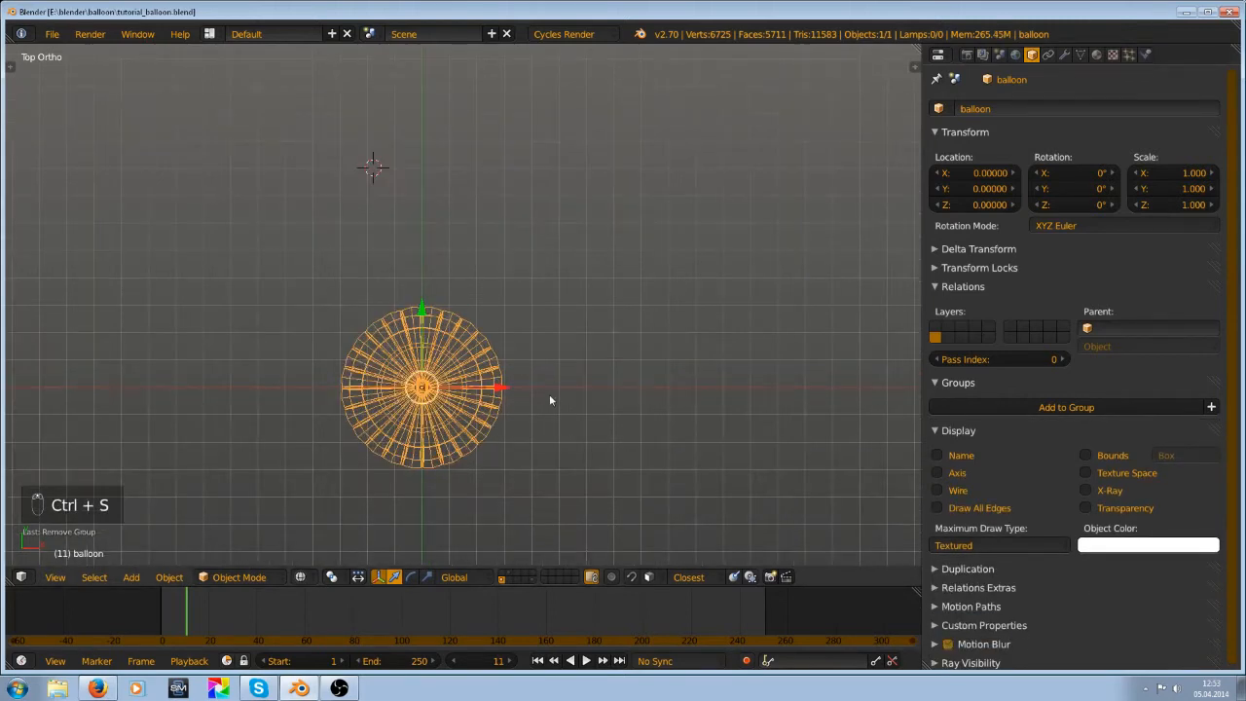
Make a linked duplicate of the balloon about 6.1 units along the X axis, right beside the original
{"action": "scroll", "coordinate": [397, 405], "scroll_direction": "up", "scroll_amount": 1}
{"action": "key", "text": "alt+d"}
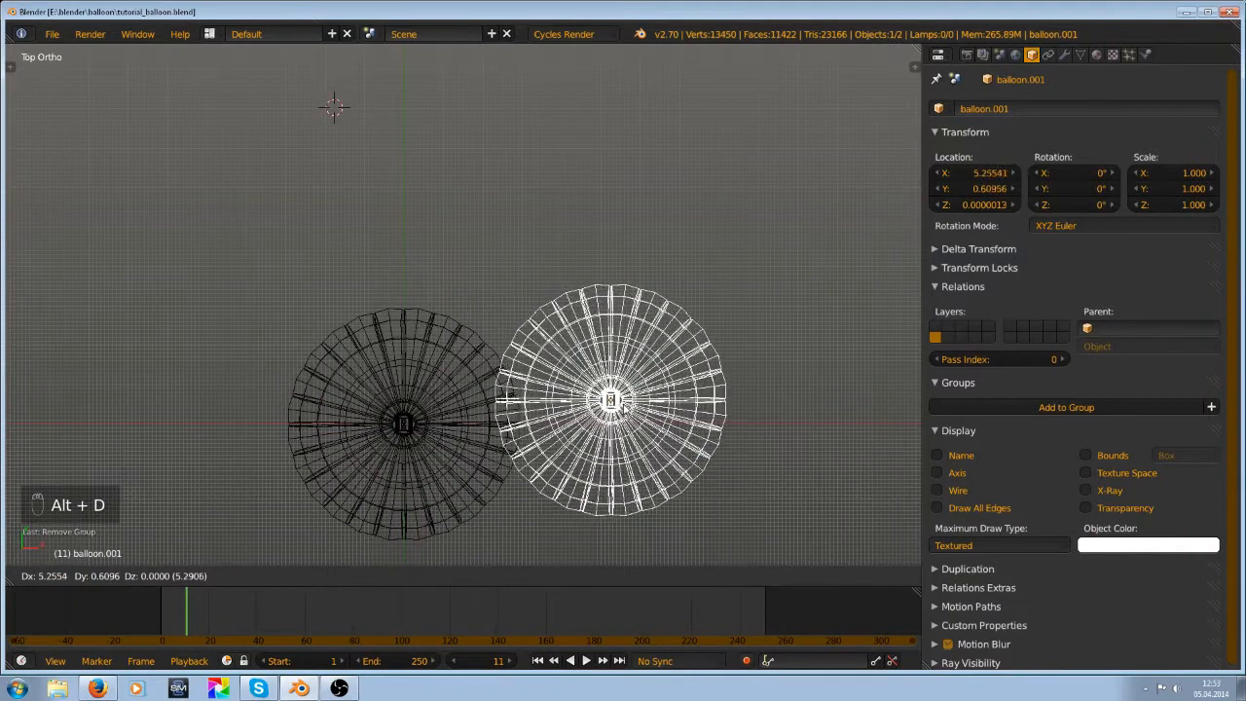
{"action": "key", "text": "x"}
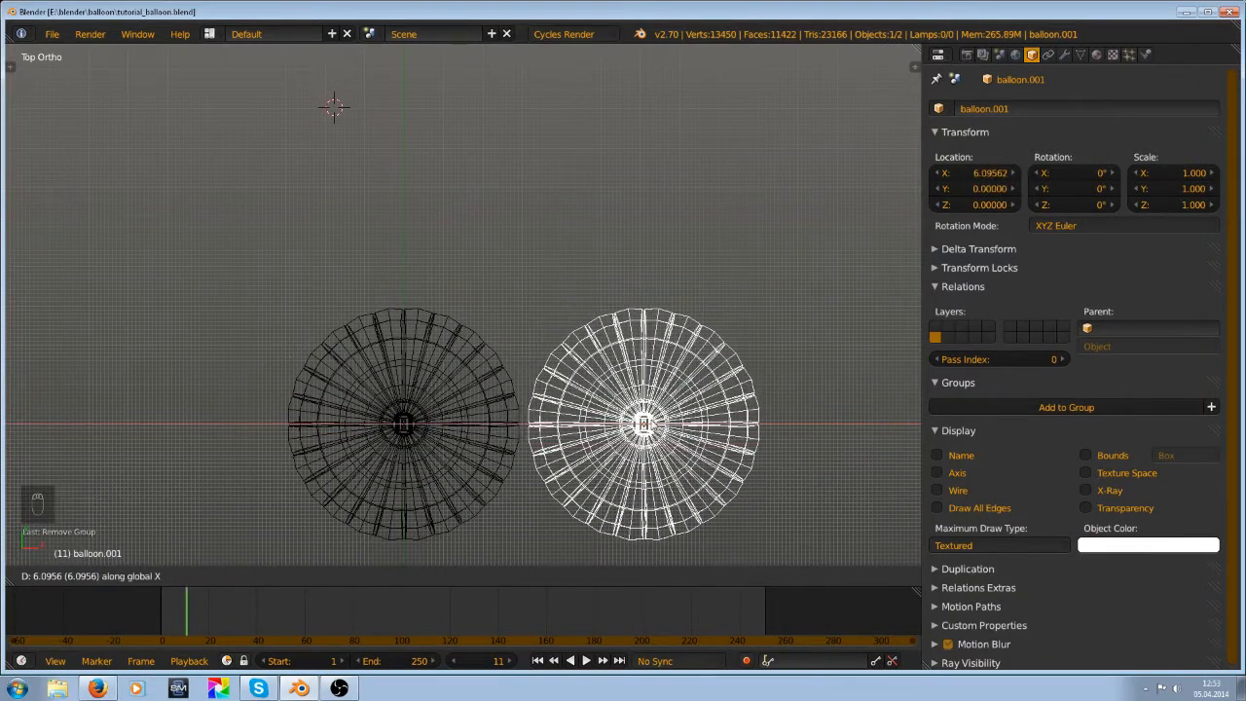
{"action": "left_click", "coordinate": [652, 421]}
{"action": "scroll", "coordinate": [534, 443], "scroll_direction": "down", "scroll_amount": 2}
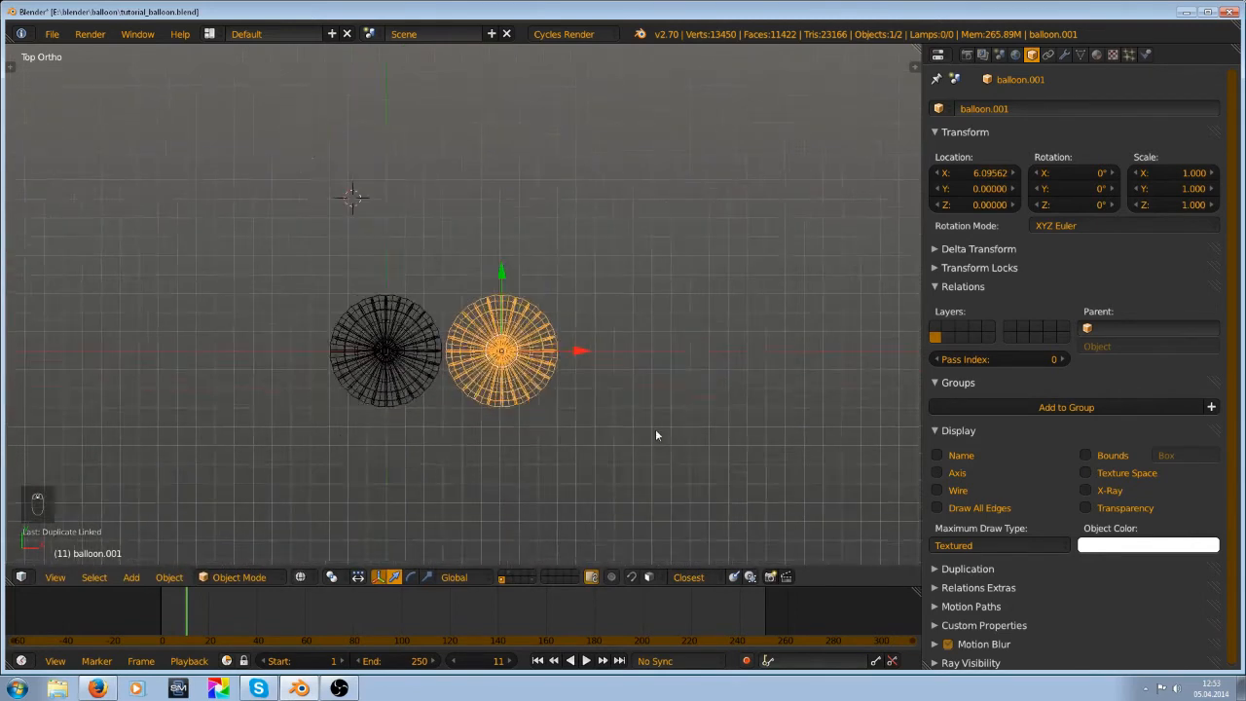
Repeat the linked duplication along X until the row holds 24 evenly spaced balloons
{"action": "scroll", "coordinate": [656, 429], "scroll_direction": "up", "scroll_amount": 1}
{"action": "key", "text": "shift+r"}
{"action": "key", "text": "shift+r"}
{"action": "key", "text": "shift+r"}
{"action": "key", "text": "shift+r"}
{"action": "key", "text": "shift+r"}
{"action": "key", "text": "shift+r"}
{"action": "key", "text": "shift+r"}
{"action": "key", "text": "shift+r"}
{"action": "key", "text": "shift+r"}
{"action": "scroll", "coordinate": [637, 419], "scroll_direction": "down", "scroll_amount": 6}
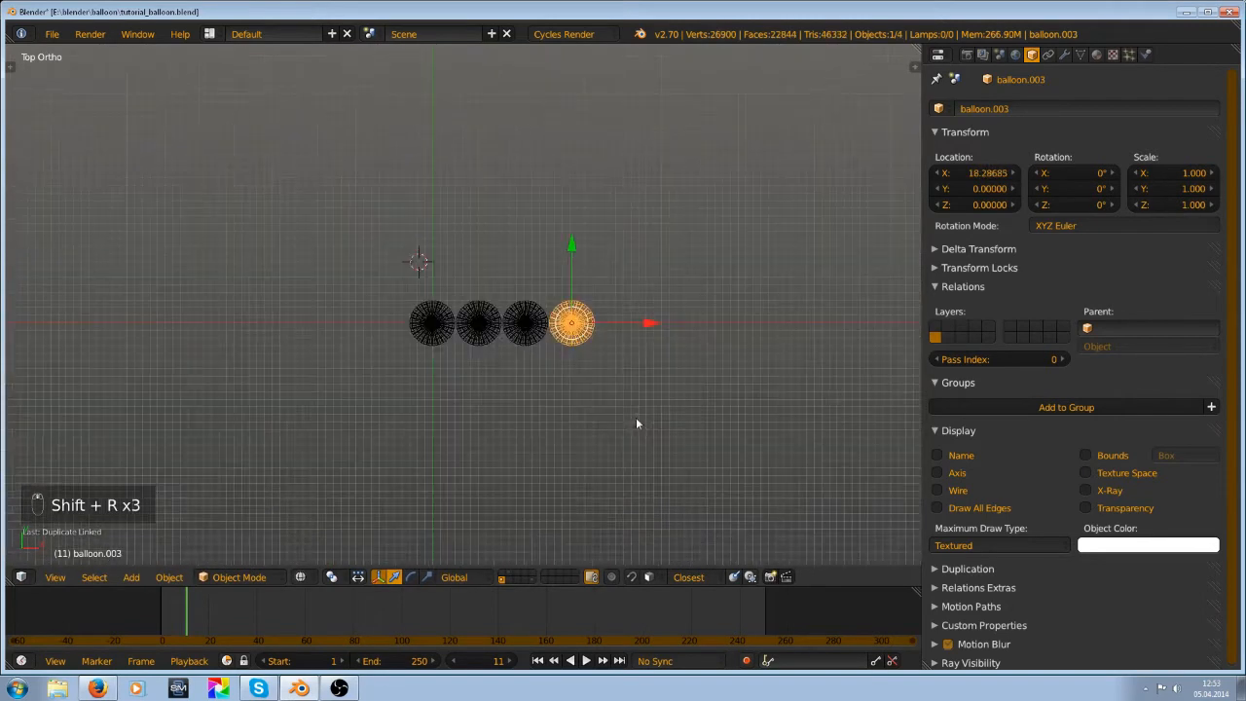
{"action": "key", "text": "shift+r"}
{"action": "key", "text": "shift+r"}
{"action": "key", "text": "shift+r"}
{"action": "scroll", "coordinate": [635, 417], "scroll_direction": "down", "scroll_amount": 5}
{"action": "key", "text": "shift+r"}
{"action": "key", "text": "shift+r"}
{"action": "key", "text": "shift+r"}
{"action": "key", "text": "shift+r"}
{"action": "key", "text": "shift+r"}
{"action": "key", "text": "shift+r"}
{"action": "key", "text": "shift+r"}
{"action": "key", "text": "shift+r"}
{"action": "key", "text": "shift+r"}
{"action": "key", "text": "shift+r"}
{"action": "key", "text": "shift+r"}
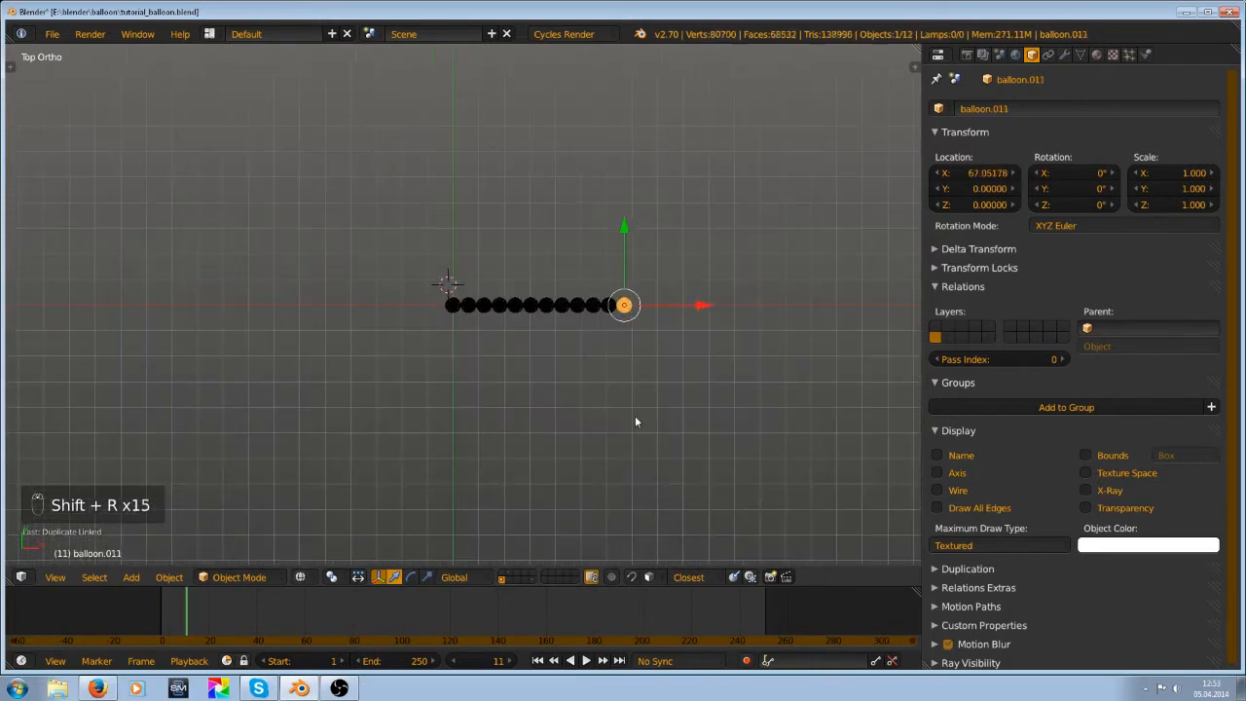
{"action": "key", "text": "shift+r"}
{"action": "key", "text": "shift+r"}
{"action": "key", "text": "shift+r"}
{"action": "key", "text": "shift+r"}
{"action": "key", "text": "shift+r"}
{"action": "key", "text": "shift+r"}
{"action": "key", "text": "shift+r"}
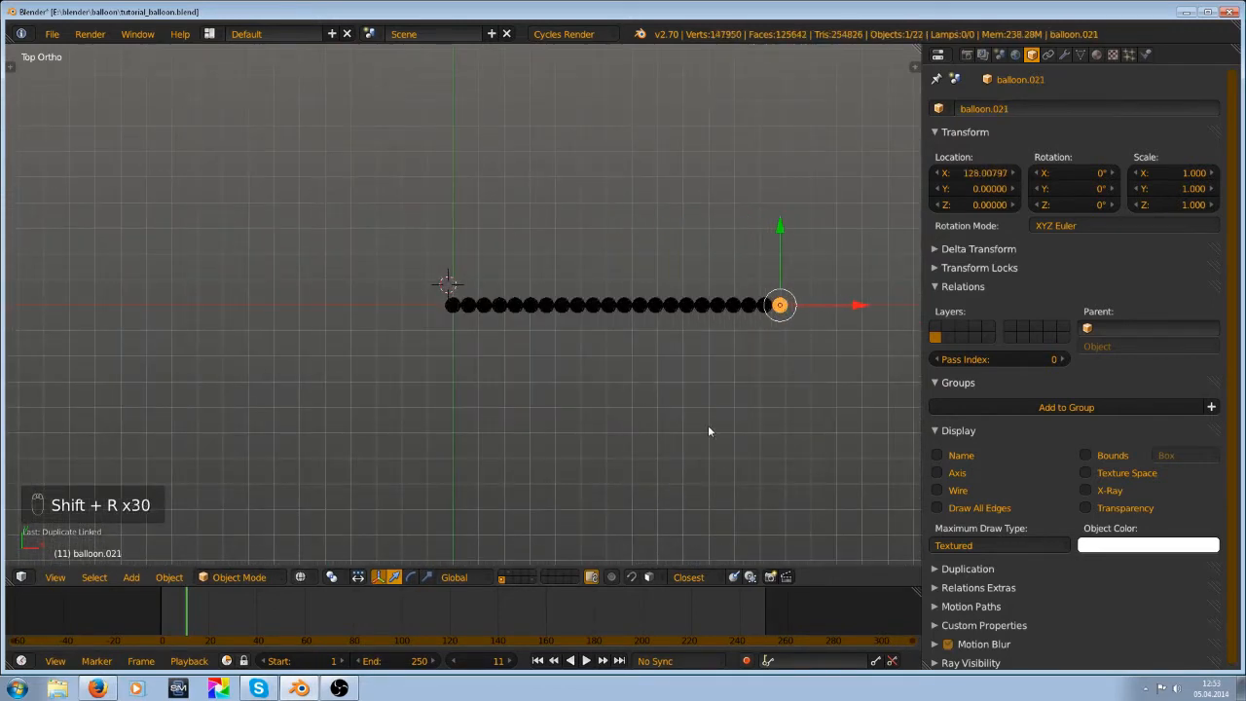
Rotate the second balloon in the row by 20 degrees in the top view
{"action": "scroll", "coordinate": [389, 332], "scroll_direction": "up", "scroll_amount": 10}
{"action": "scroll", "coordinate": [448, 338], "scroll_direction": "up", "scroll_amount": 1}
{"action": "right_click", "coordinate": [413, 358]}
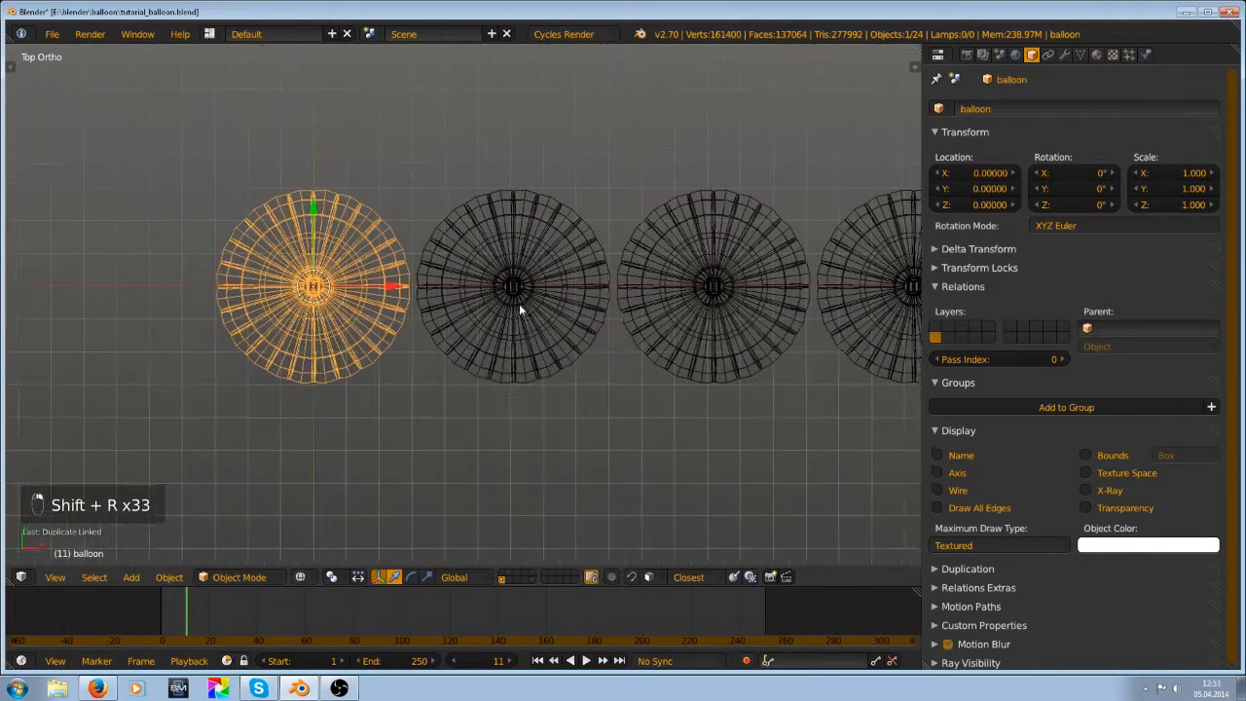
{"action": "right_click", "coordinate": [557, 375]}
{"action": "type", "text": "r"}
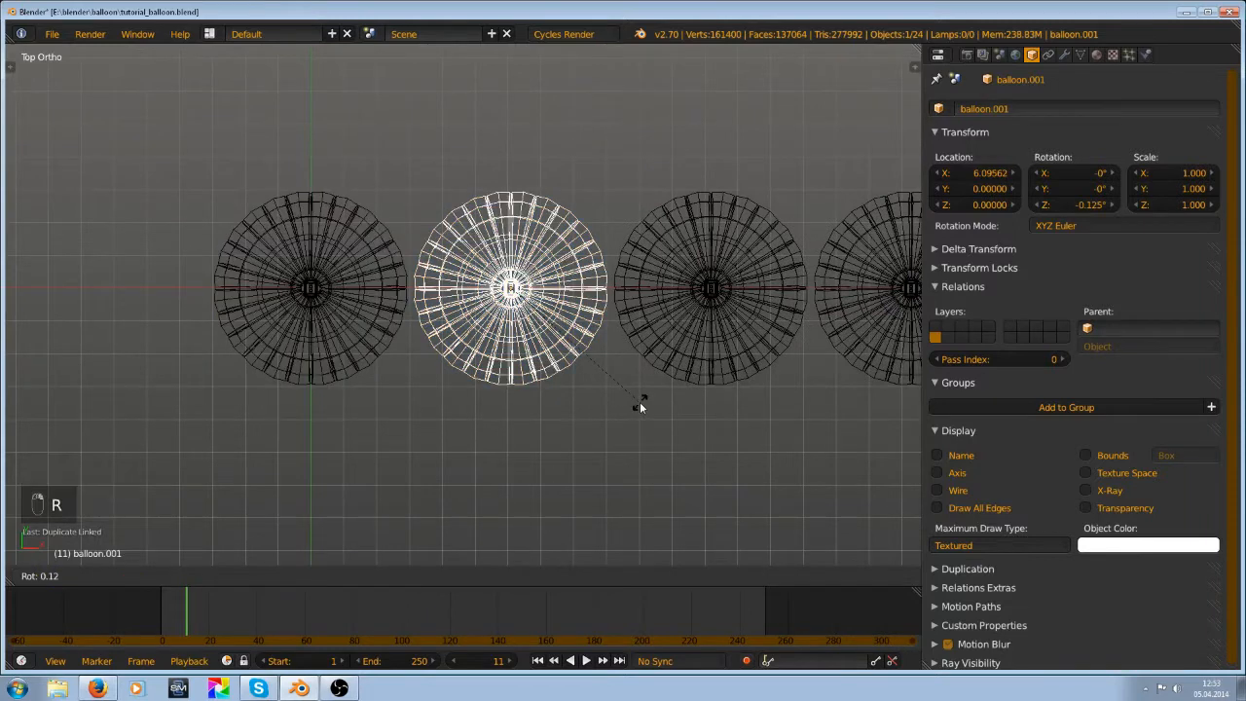
{"action": "type", "text": "20"}
{"action": "key", "text": "Return"}
{"action": "right_click", "coordinate": [675, 360]}
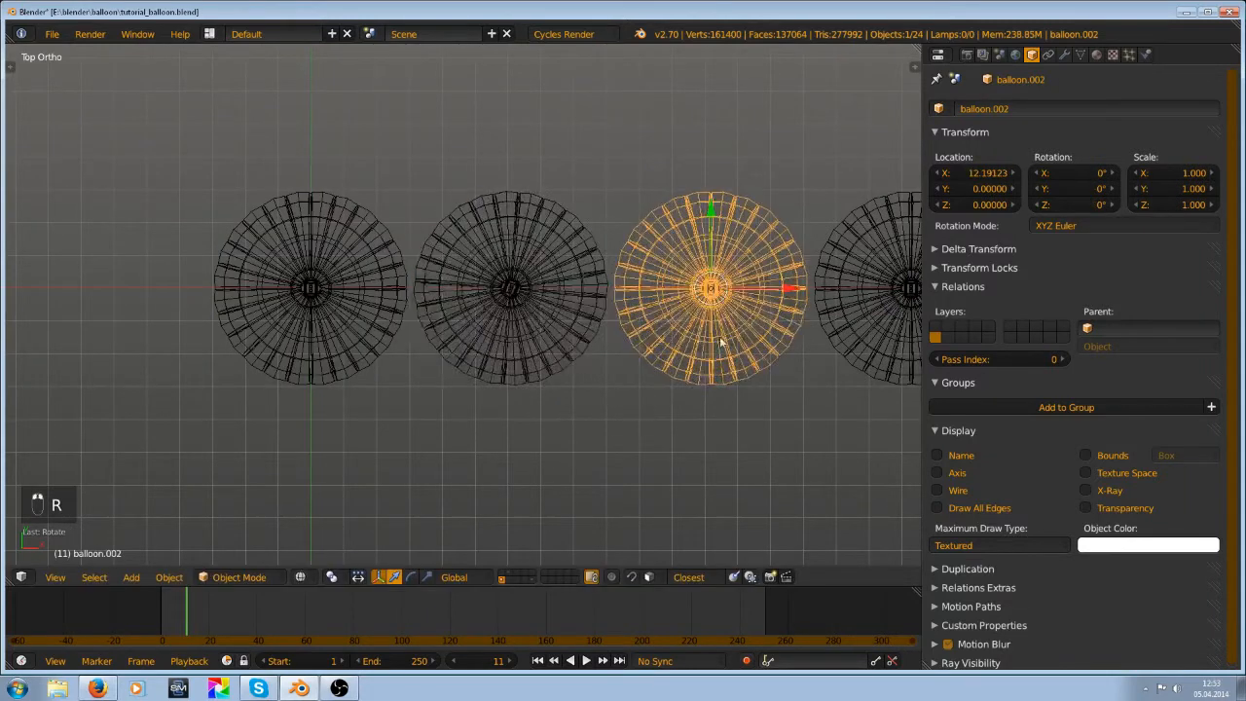
Show the transform properties and reset the second balloon's X, Y and Z rotation to 0
{"action": "middle_click_drag", "start_coordinate": [744, 362], "coordinate": [576, 415], "text": "shift"}
{"action": "right_click", "coordinate": [301, 368]}
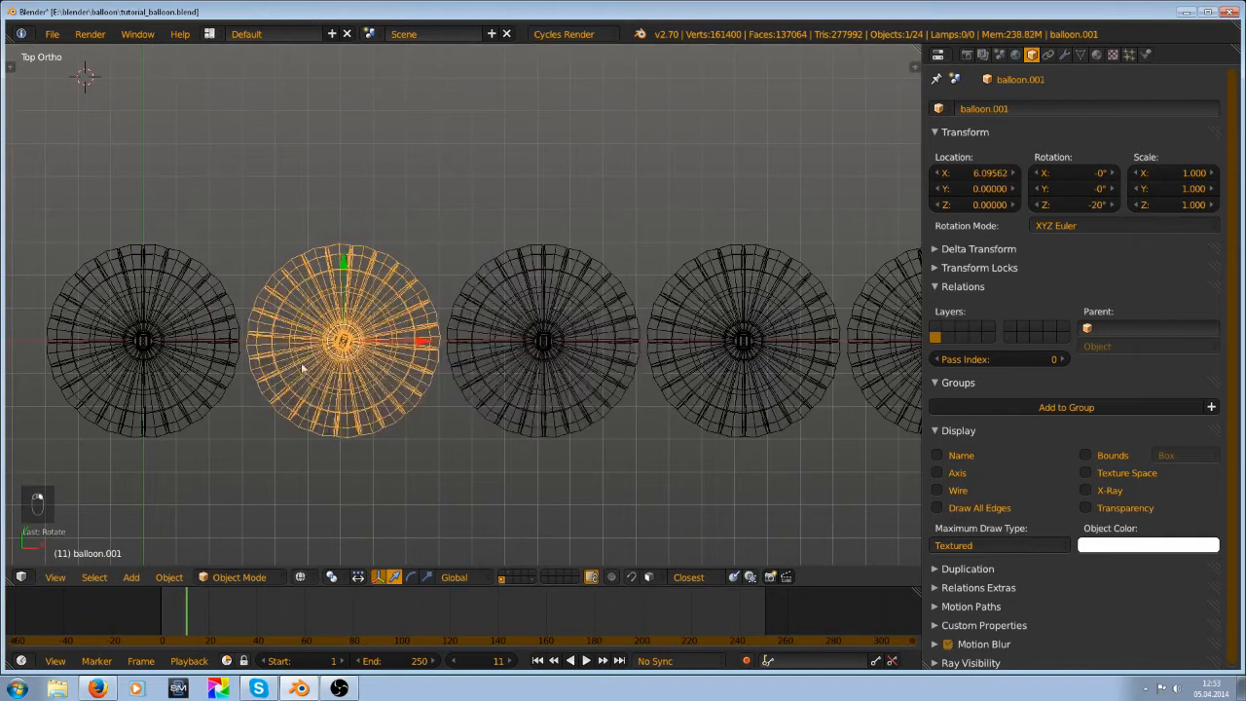
{"action": "key", "text": "n"}
{"action": "scroll", "coordinate": [815, 139], "scroll_direction": "up", "scroll_amount": 8}
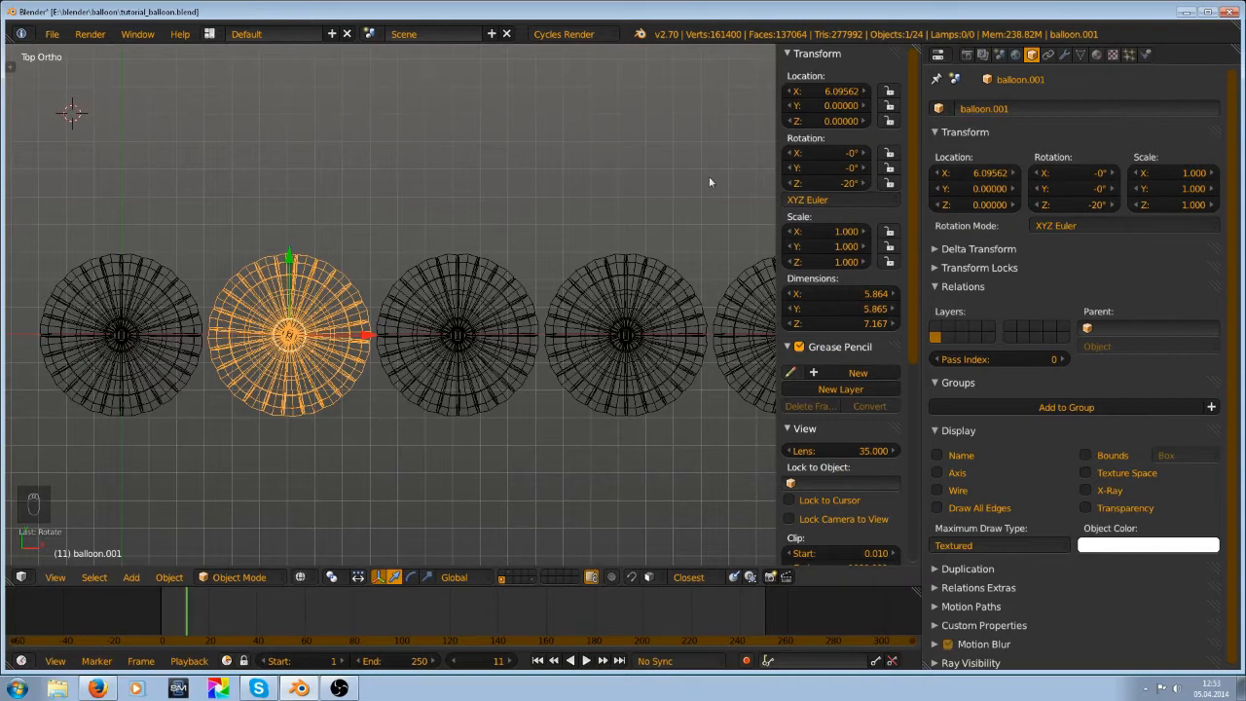
{"action": "key", "text": "ctrl+z"}
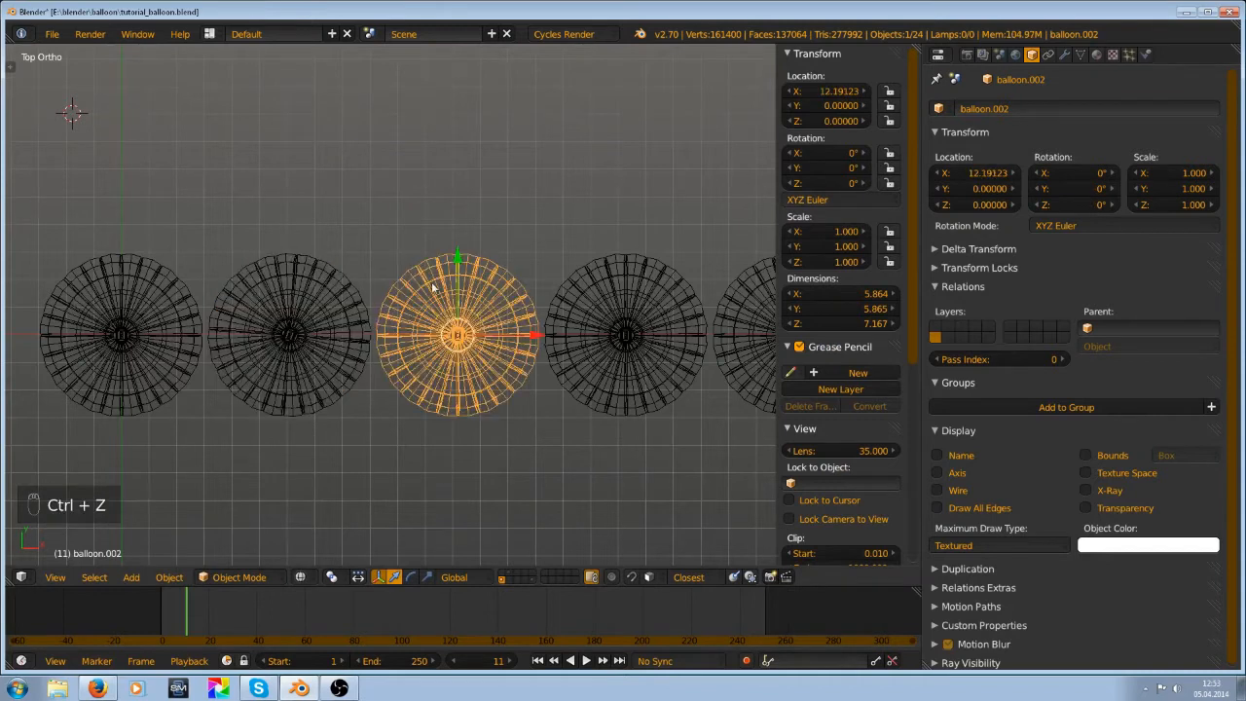
{"action": "key", "text": "ctrl+z"}
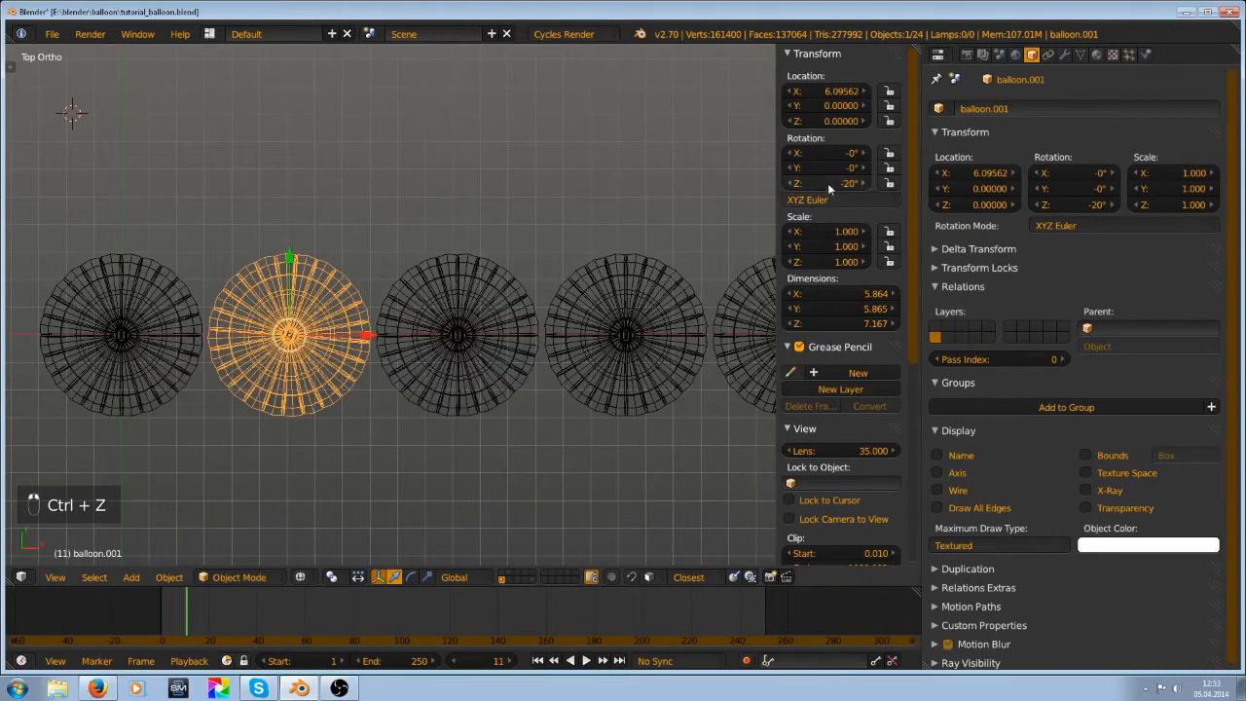
{"action": "type", "text": "0"}
{"action": "key", "text": "Return"}
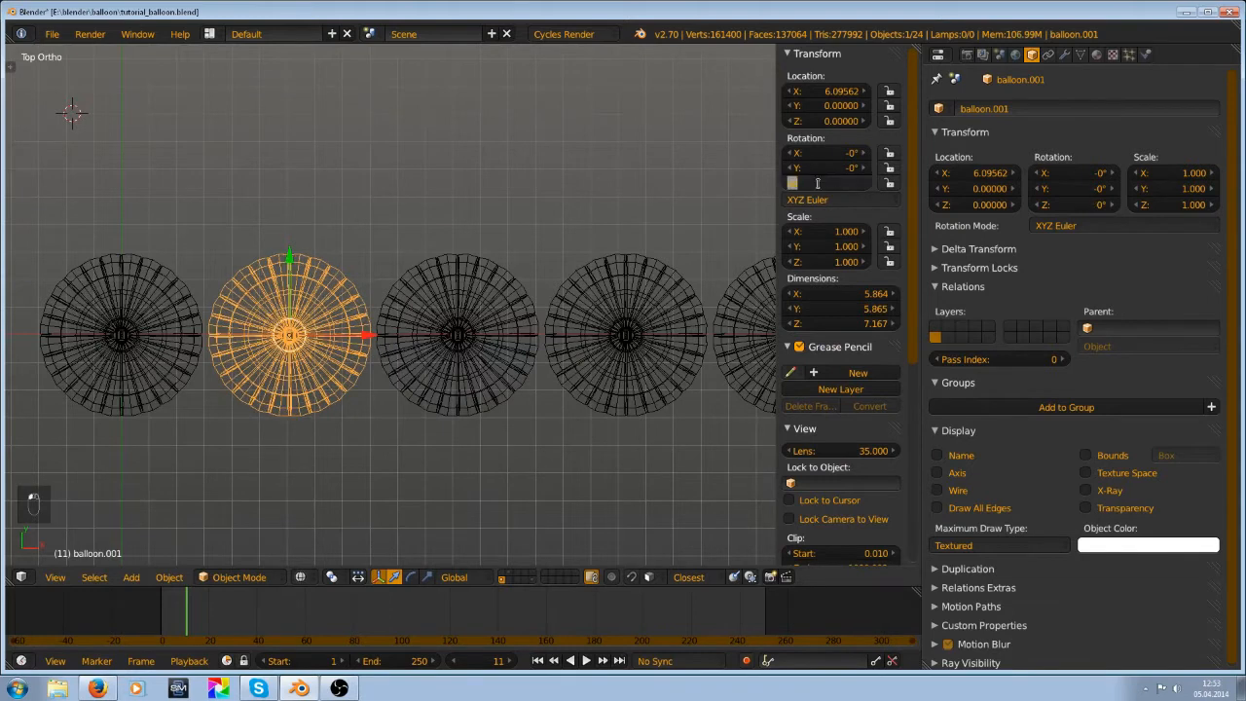
{"action": "left_click", "coordinate": [829, 166]}
{"action": "left_click", "coordinate": [833, 154]}
{"action": "key", "text": "Return"}
Set the Z rotation of the third balloon in the row to 40°
{"action": "right_click", "coordinate": [453, 276]}
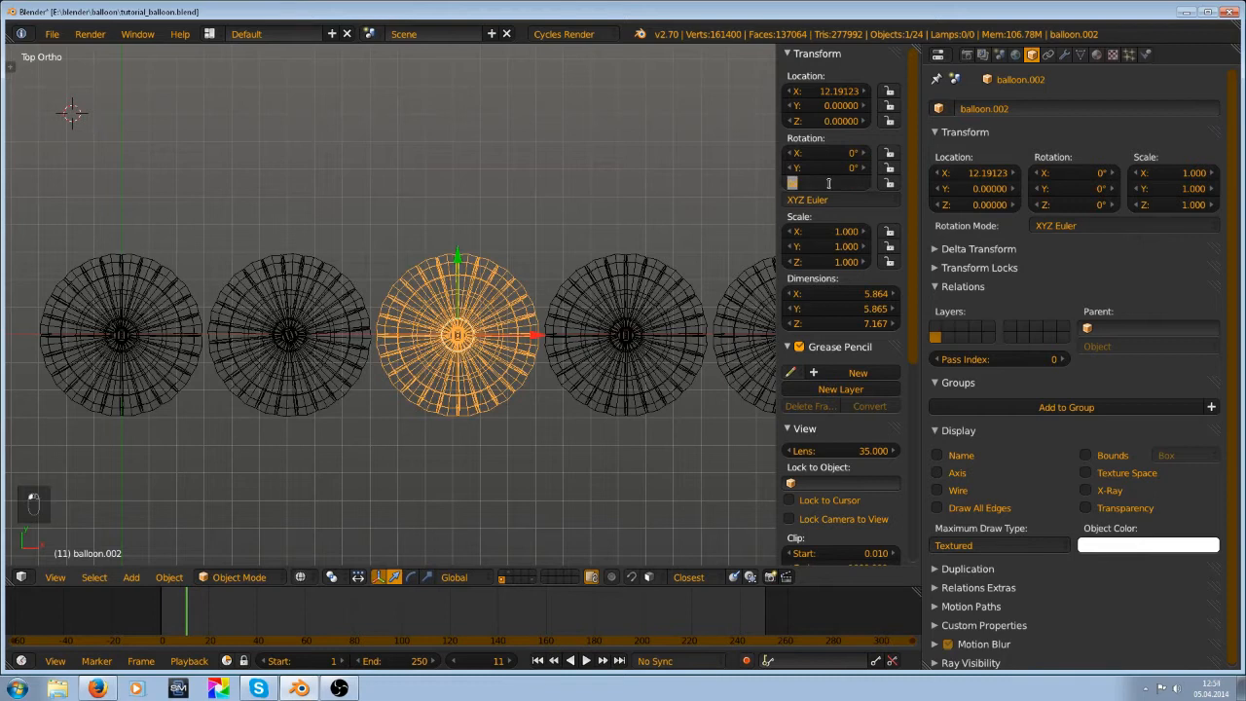
{"action": "type", "text": "40"}
{"action": "key", "text": "Return"}
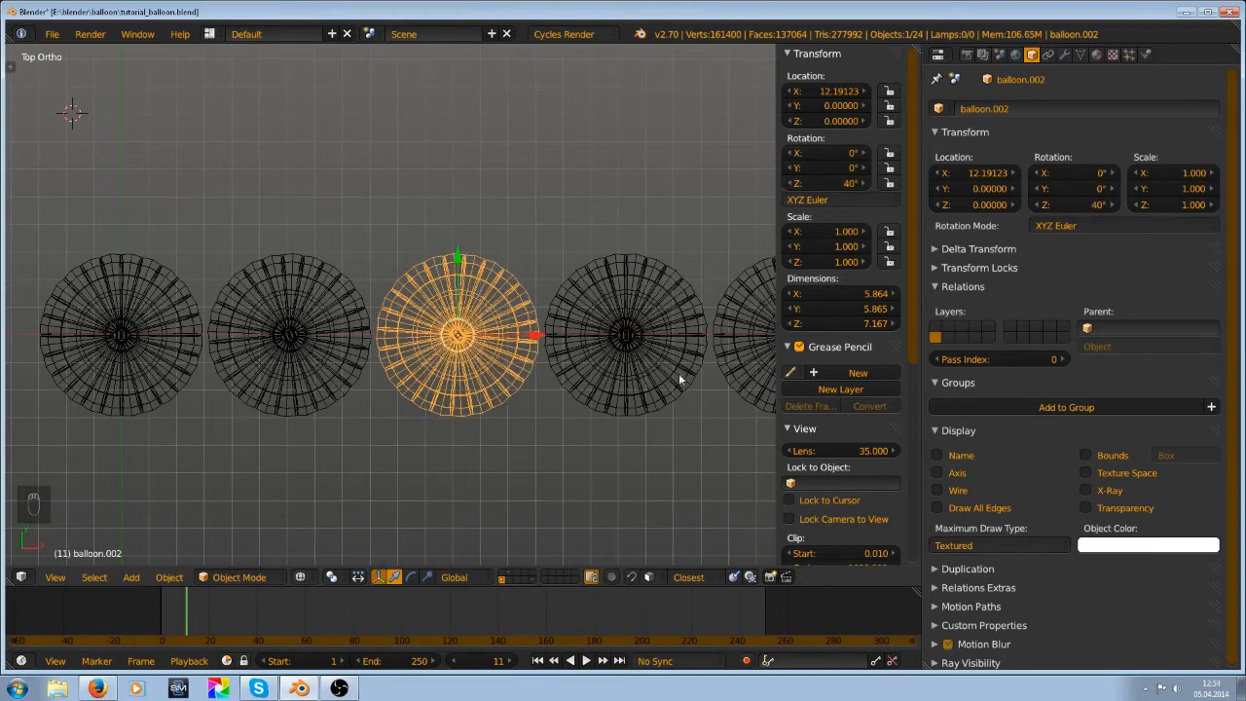
Change the Z rotation of the fourth balloon in the row
{"action": "middle_click_drag", "start_coordinate": [536, 329], "coordinate": [297, 304], "text": "shift"}
{"action": "right_click", "coordinate": [398, 320]}
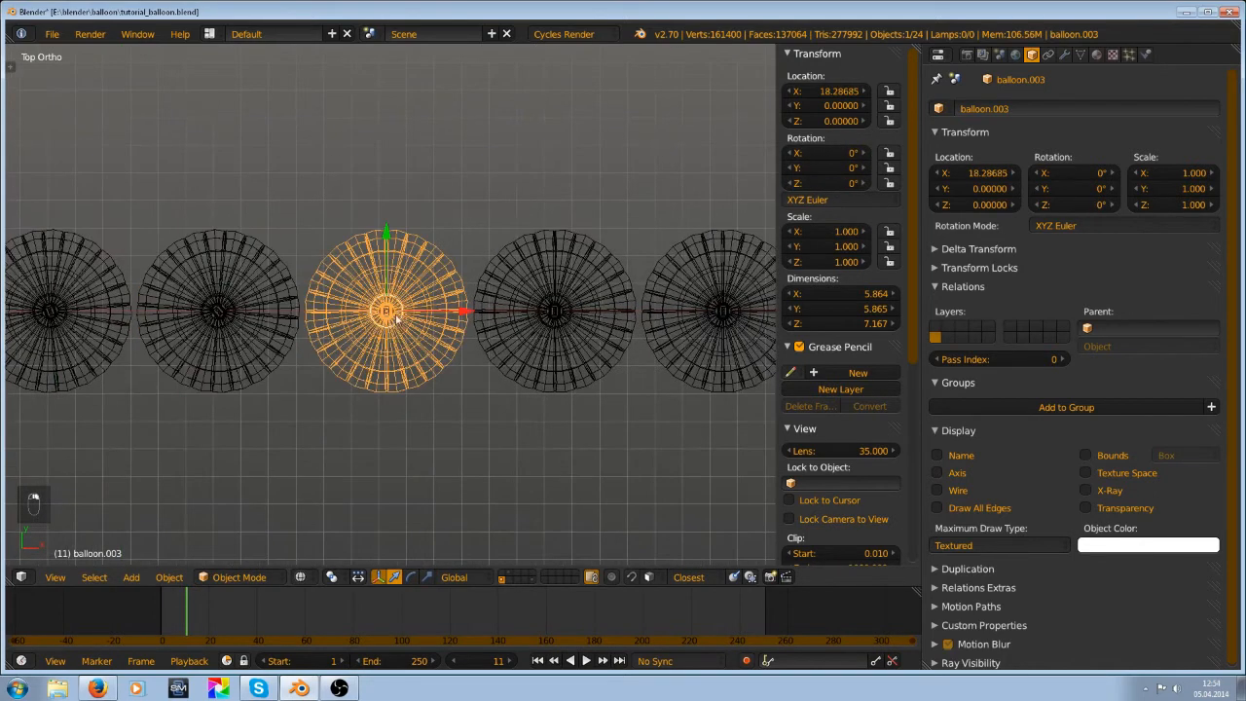
{"action": "left_click", "coordinate": [823, 185]}
{"action": "type", "text": "6"}
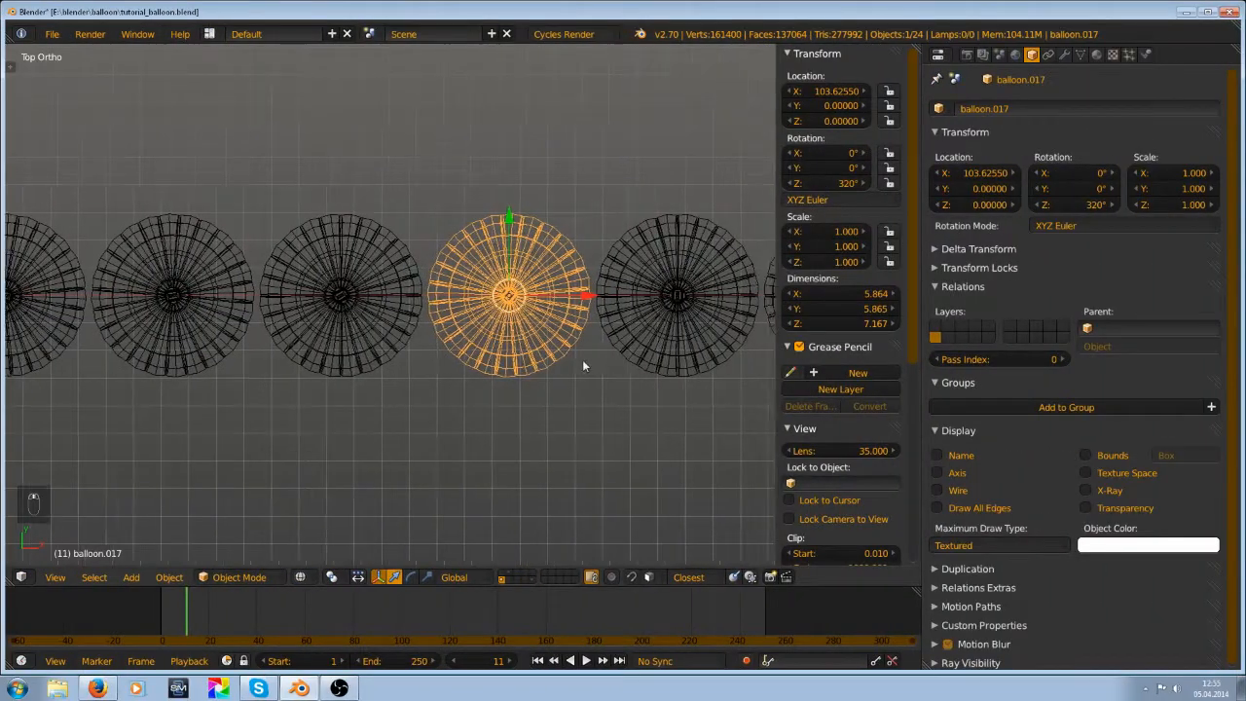
Set the Z rotation of the nineteenth balloon in the row to 340°
{"action": "middle_click_drag", "start_coordinate": [582, 366], "coordinate": [454, 362], "text": "shift"}
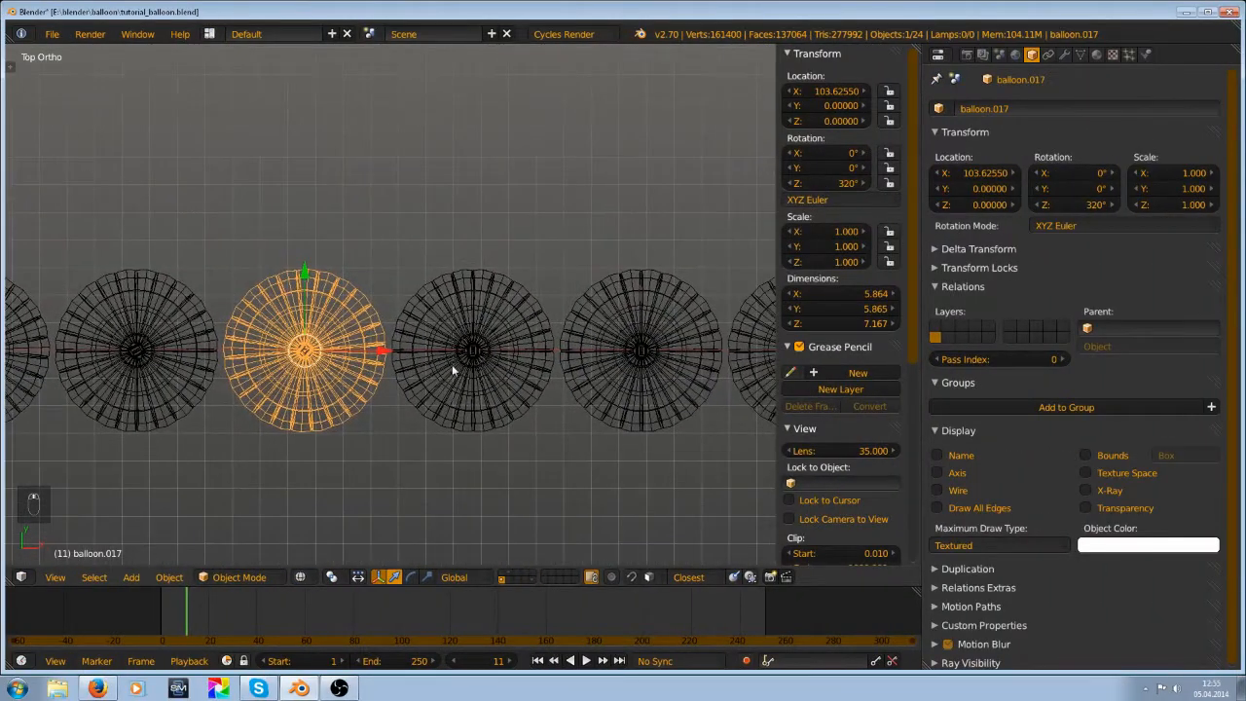
{"action": "right_click", "coordinate": [453, 362]}
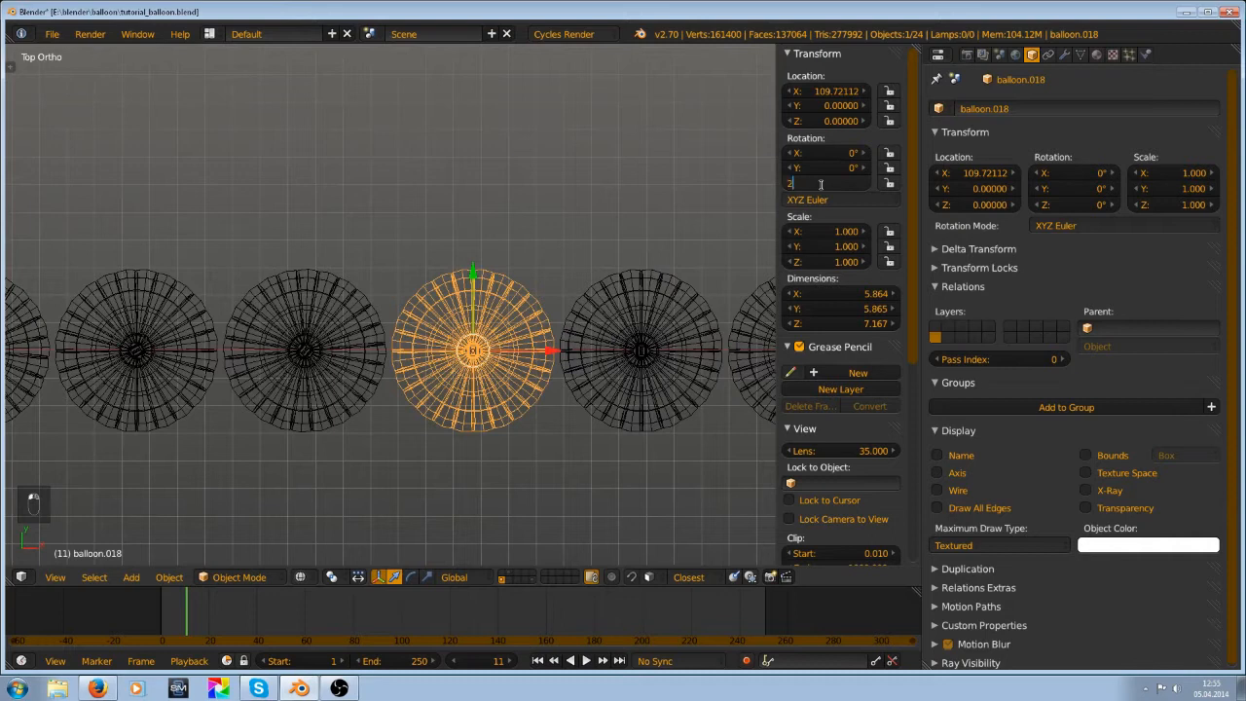
{"action": "left_click", "coordinate": [822, 184]}
{"action": "type", "text": "240"}
{"action": "key", "text": "Return"}
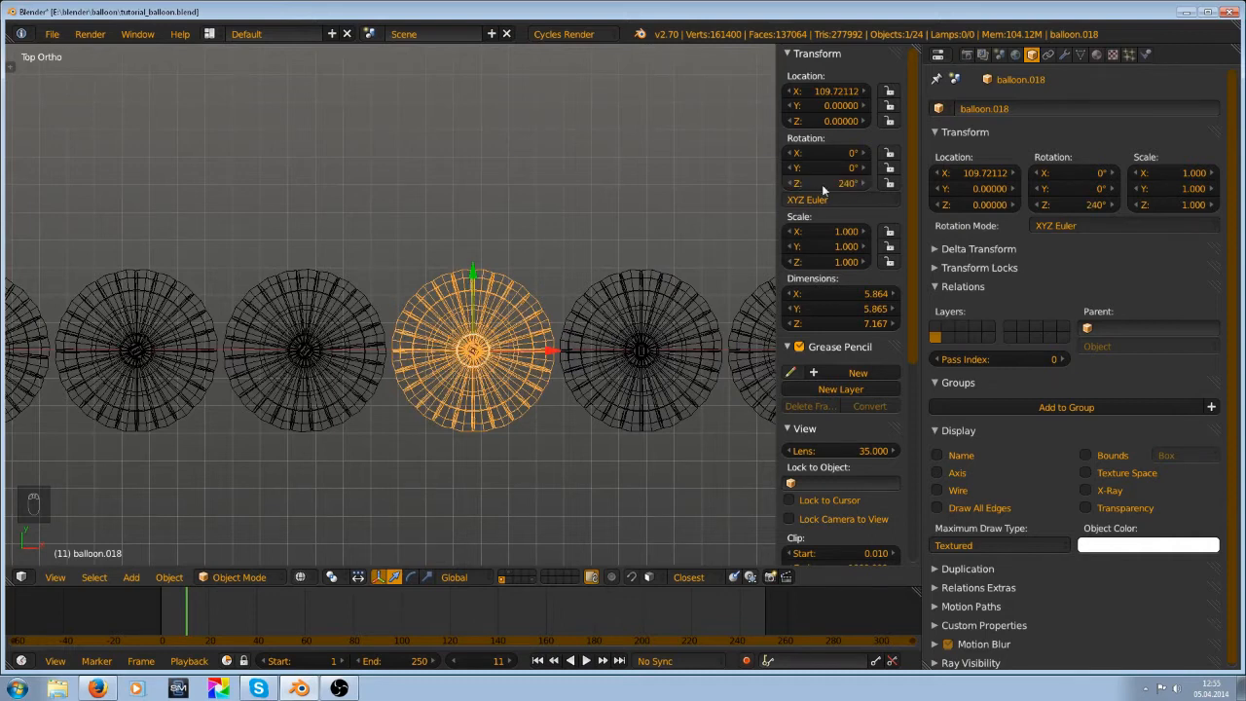
{"action": "left_click_drag", "start_coordinate": [822, 184], "coordinate": [848, 188]}
{"action": "left_click", "coordinate": [848, 188]}
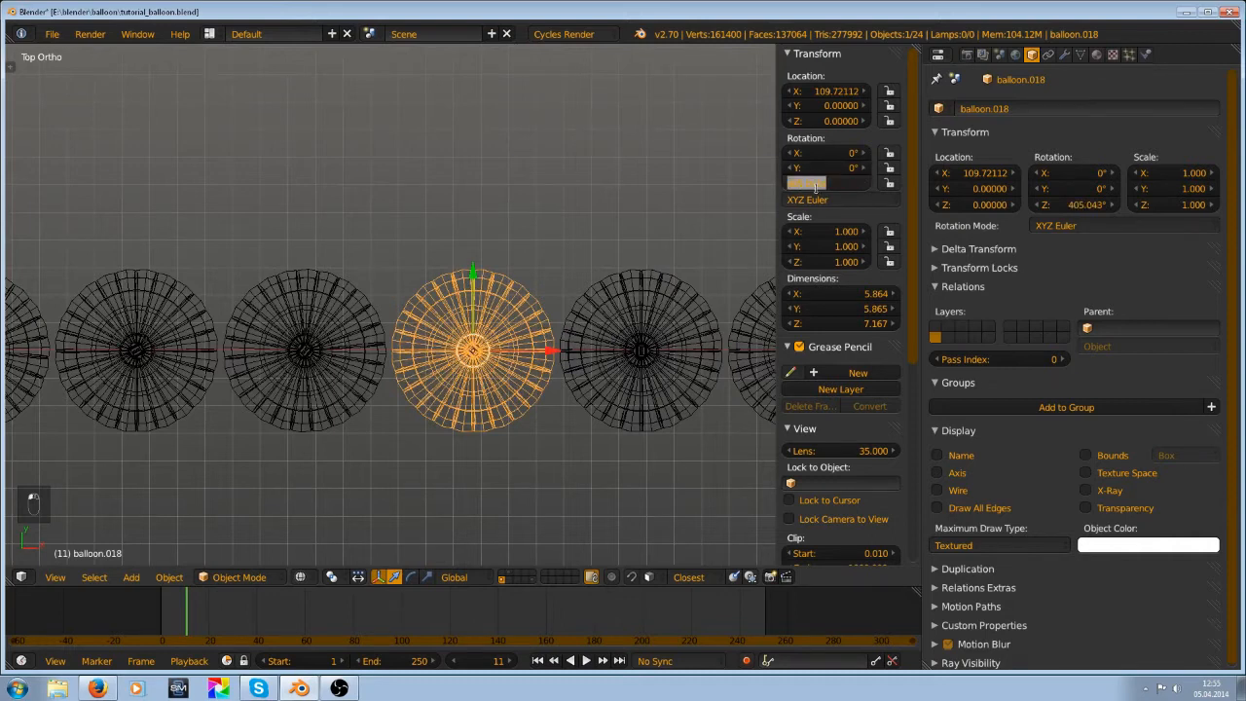
{"action": "type", "text": "340"}
{"action": "key", "text": "Return"}
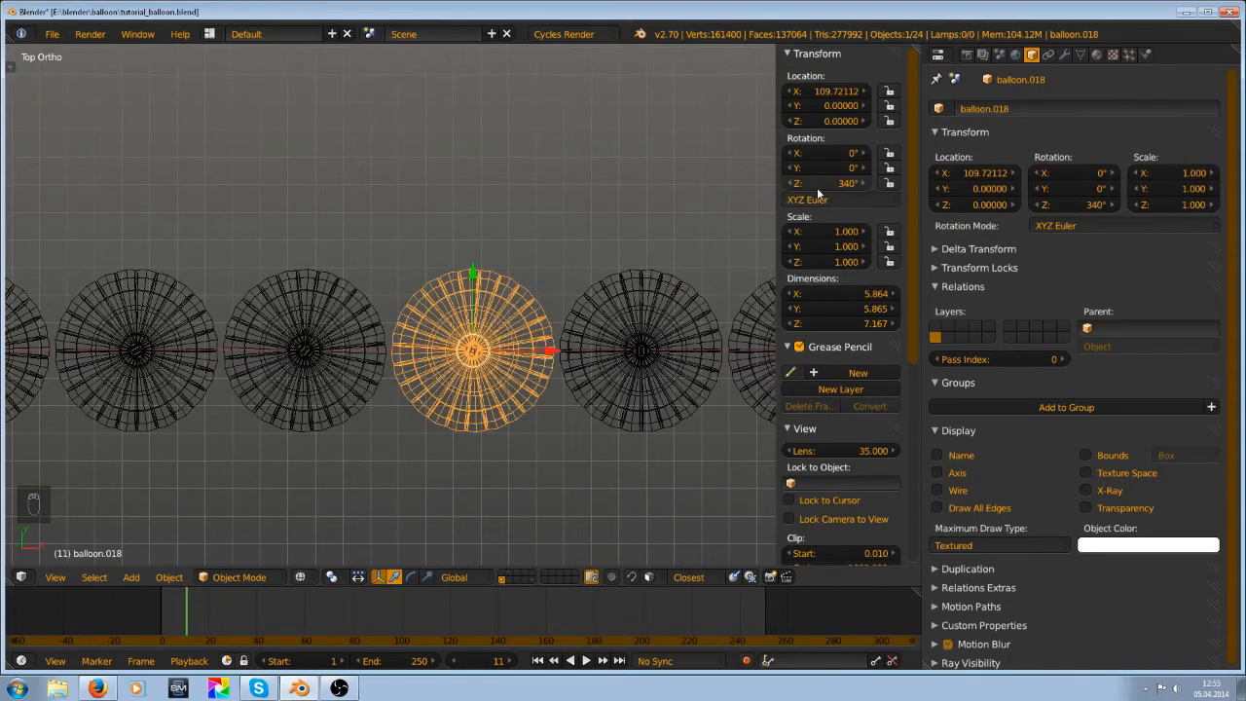
Examine how many balloons remain after the nineteenth one at the far end of the row
{"action": "scroll", "coordinate": [727, 367], "scroll_direction": "down", "scroll_amount": 4}
{"action": "scroll", "coordinate": [726, 367], "scroll_direction": "down", "scroll_amount": 5}
{"action": "middle_click_drag", "start_coordinate": [502, 361], "coordinate": [434, 347], "text": "shift"}
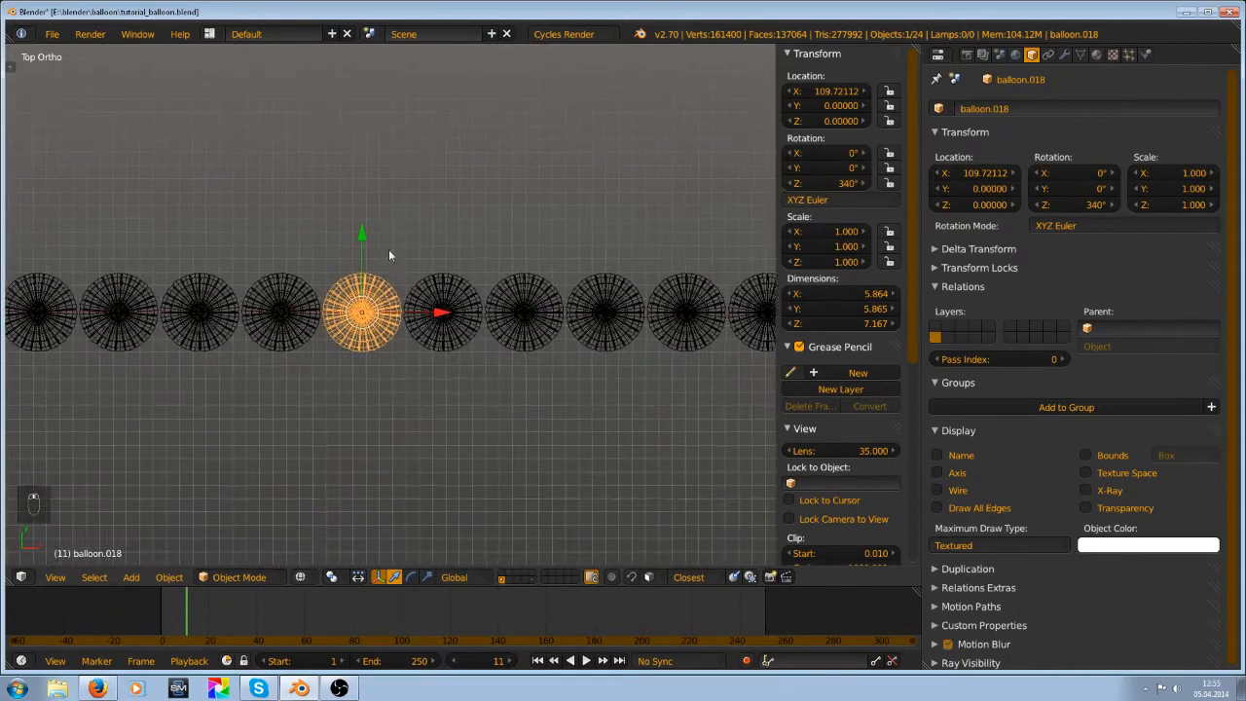
{"action": "scroll", "coordinate": [436, 311], "scroll_direction": "up", "scroll_amount": 3}
{"action": "scroll", "coordinate": [428, 311], "scroll_direction": "down", "scroll_amount": 3}
{"action": "scroll", "coordinate": [399, 311], "scroll_direction": "up", "scroll_amount": 3}
{"action": "scroll", "coordinate": [427, 307], "scroll_direction": "down", "scroll_amount": 3}
{"action": "scroll", "coordinate": [424, 309], "scroll_direction": "down", "scroll_amount": 5}
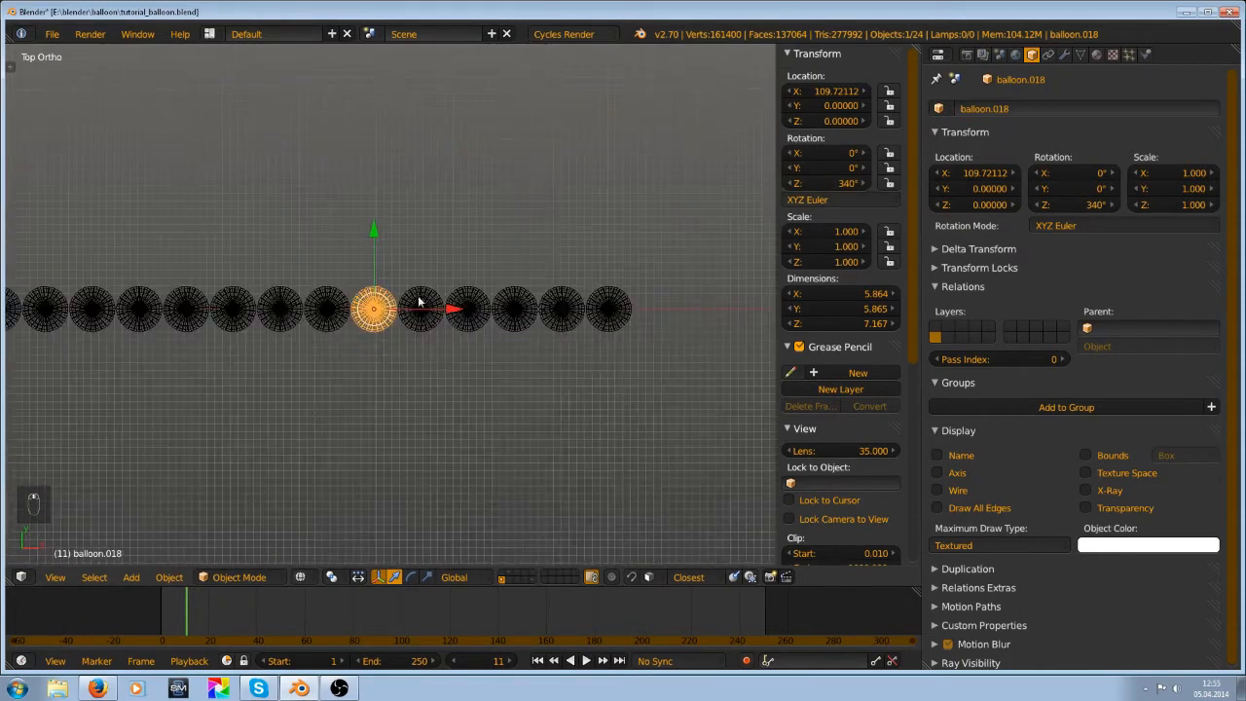
Delete the five surplus balloons that follow the nineteenth one at the end of the row
{"action": "scroll", "coordinate": [432, 307], "scroll_direction": "up", "scroll_amount": 7}
{"action": "right_click", "coordinate": [518, 366]}
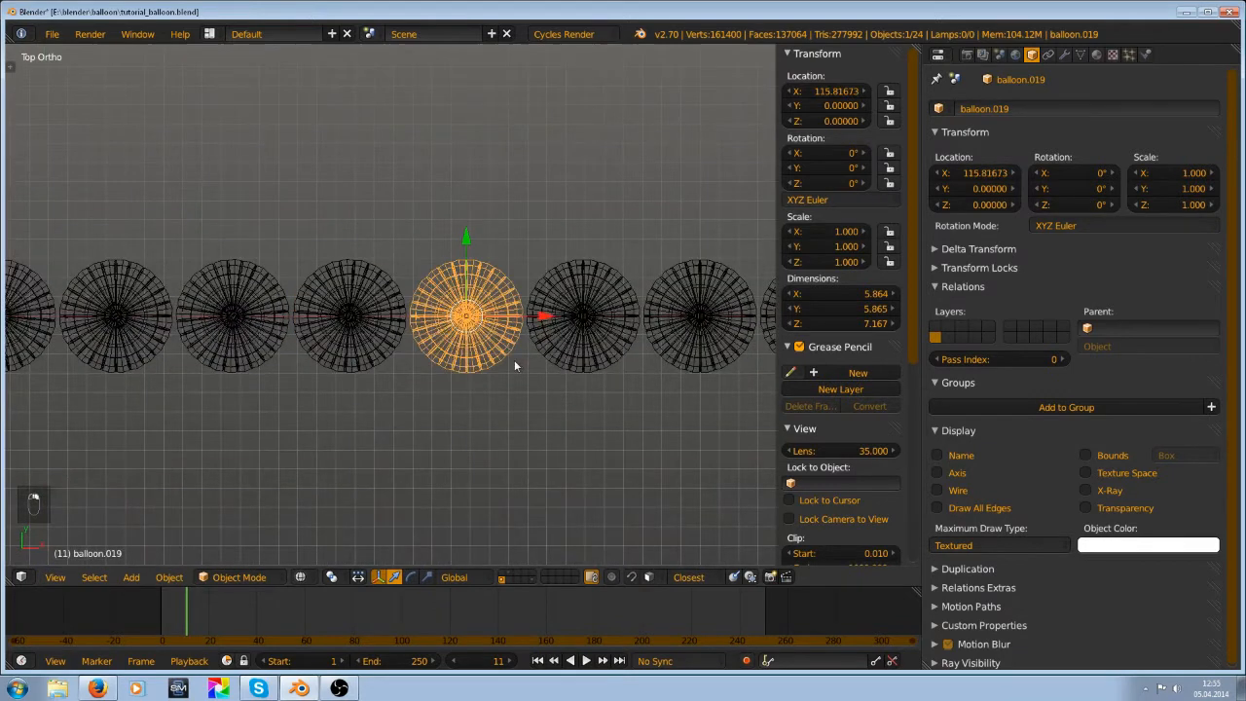
{"action": "key", "text": "Delete"}
{"action": "scroll", "coordinate": [515, 321], "scroll_direction": "down", "scroll_amount": 6}
{"action": "key", "text": "Delete"}
{"action": "left_click", "coordinate": [520, 338]}
{"action": "right_click", "coordinate": [515, 317]}
{"action": "key", "text": "Delete"}
{"action": "left_click", "coordinate": [512, 326]}
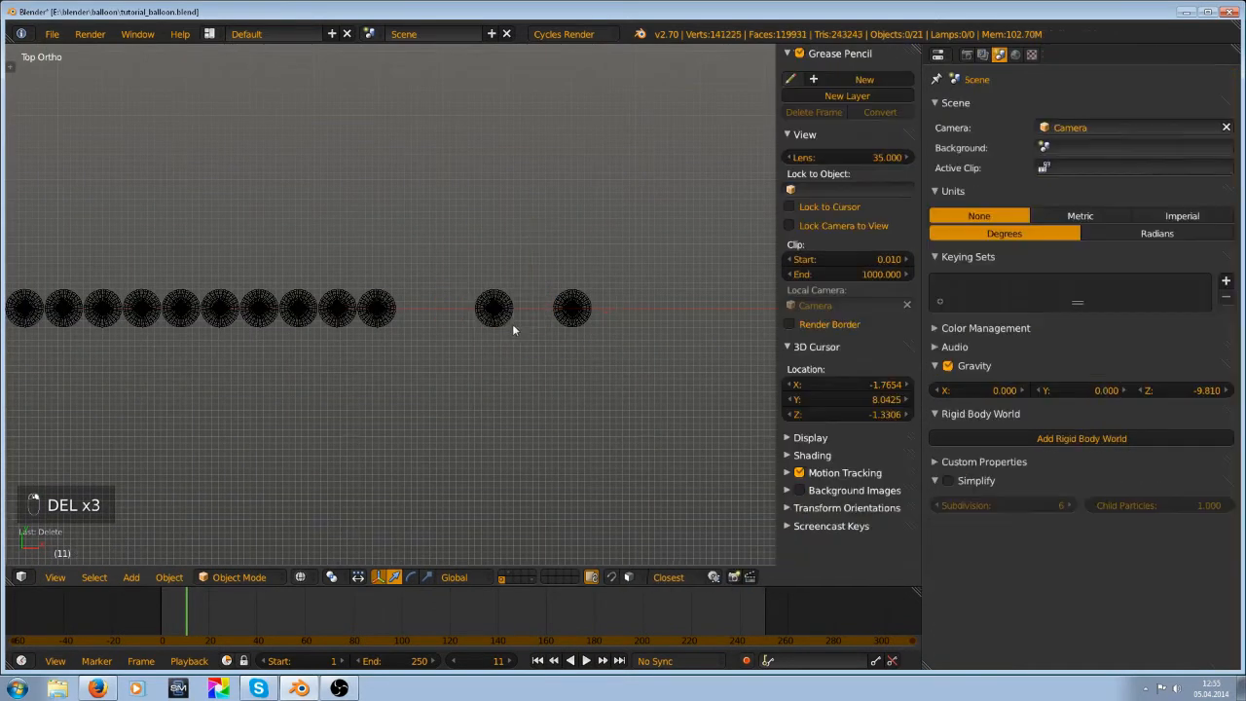
{"action": "right_click", "coordinate": [497, 313]}
{"action": "key", "text": "Delete"}
{"action": "left_click", "coordinate": [501, 325]}
{"action": "right_click", "coordinate": [580, 310]}
{"action": "key", "text": "Delete"}
{"action": "left_click", "coordinate": [580, 321]}
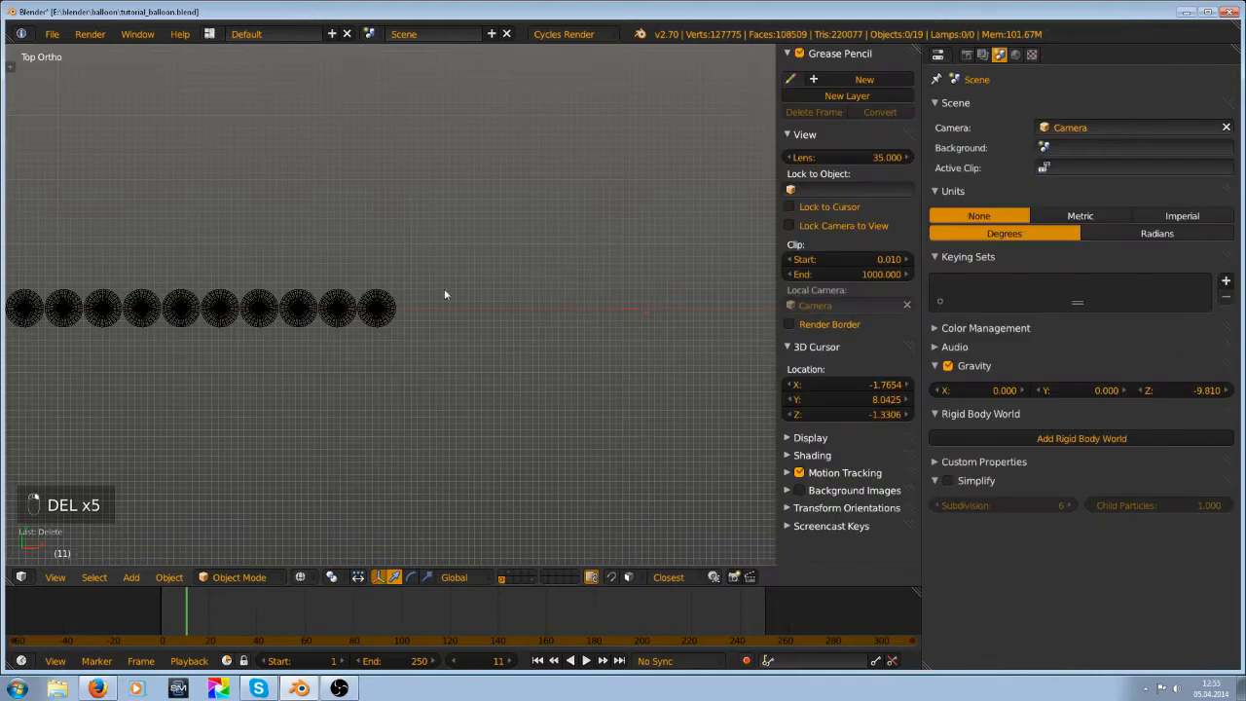
Put all the balloons in the row into a new group named subsurf and save the file
{"action": "scroll", "coordinate": [292, 315], "scroll_direction": "down", "scroll_amount": 3}
{"action": "scroll", "coordinate": [370, 300], "scroll_direction": "down", "scroll_amount": 1}
{"action": "scroll", "coordinate": [350, 253], "scroll_direction": "up", "scroll_amount": 2}
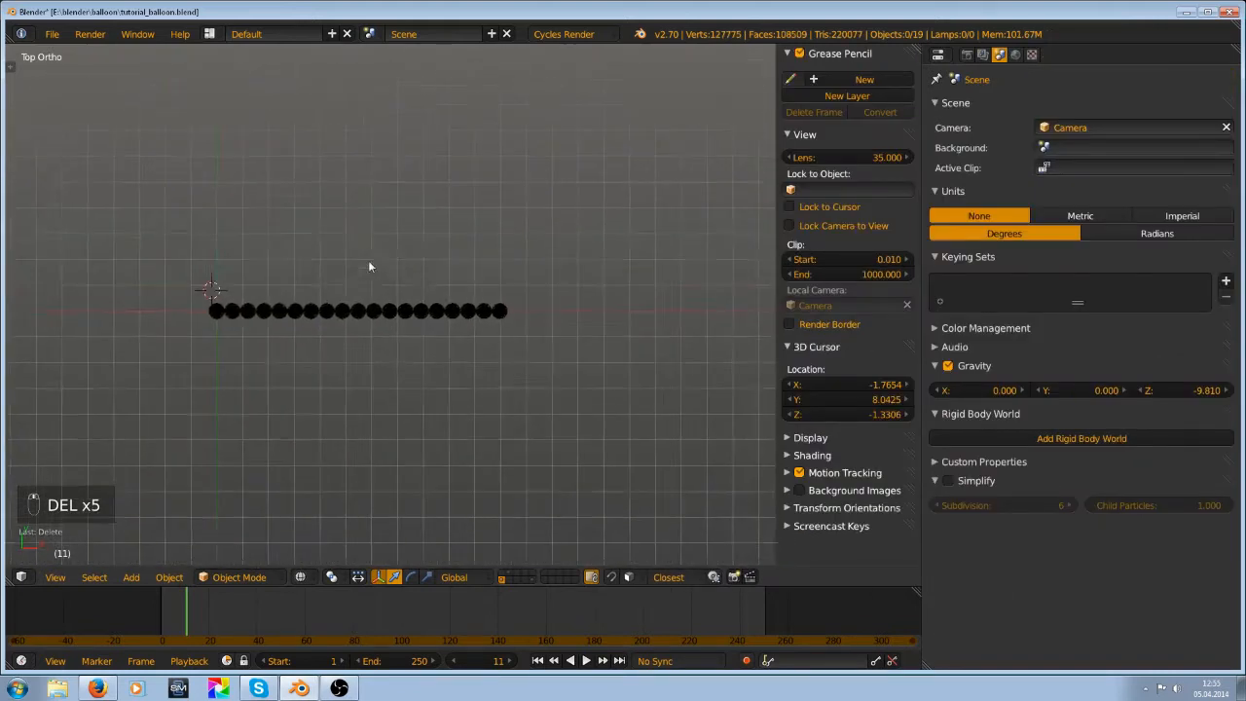
{"action": "scroll", "coordinate": [598, 328], "scroll_direction": "up", "scroll_amount": 1}
{"action": "key", "text": "b"}
{"action": "left_click_drag", "start_coordinate": [49, 266], "coordinate": [623, 331]}
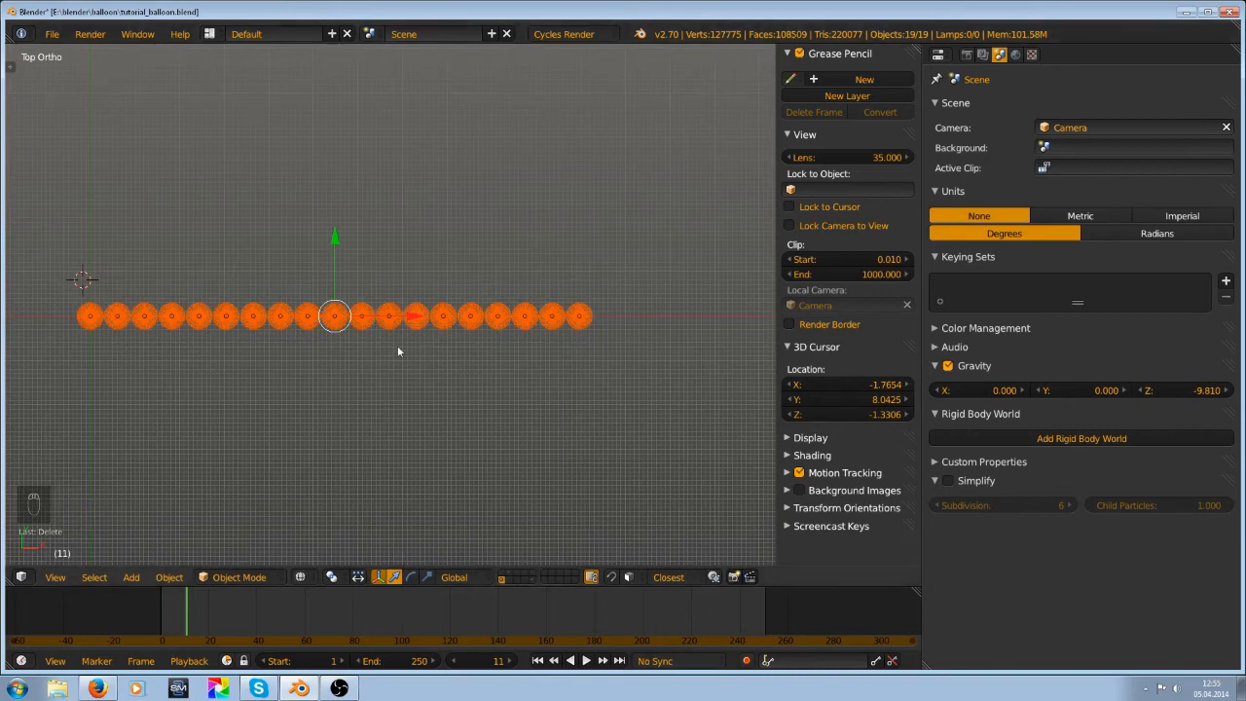
{"action": "middle_click_drag", "start_coordinate": [397, 351], "coordinate": [410, 356], "text": "shift"}
{"action": "key", "text": "ctrl+g"}
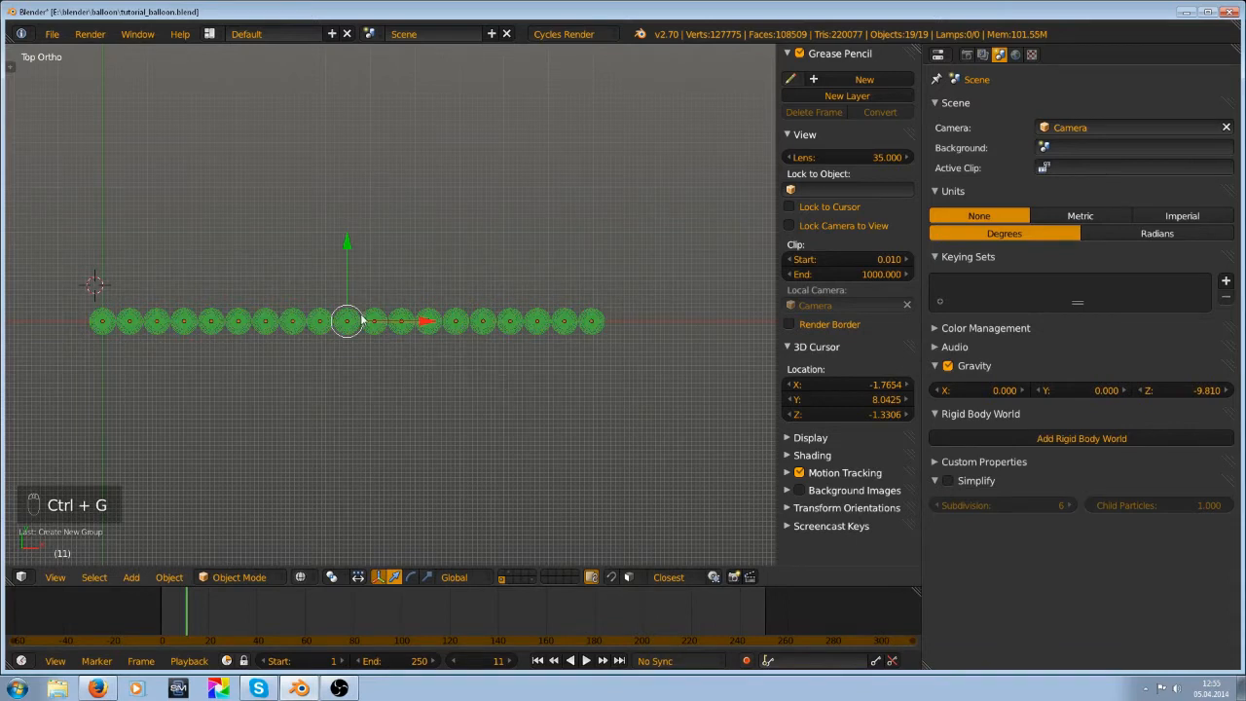
{"action": "key", "text": "t"}
{"action": "left_click", "coordinate": [65, 514]}
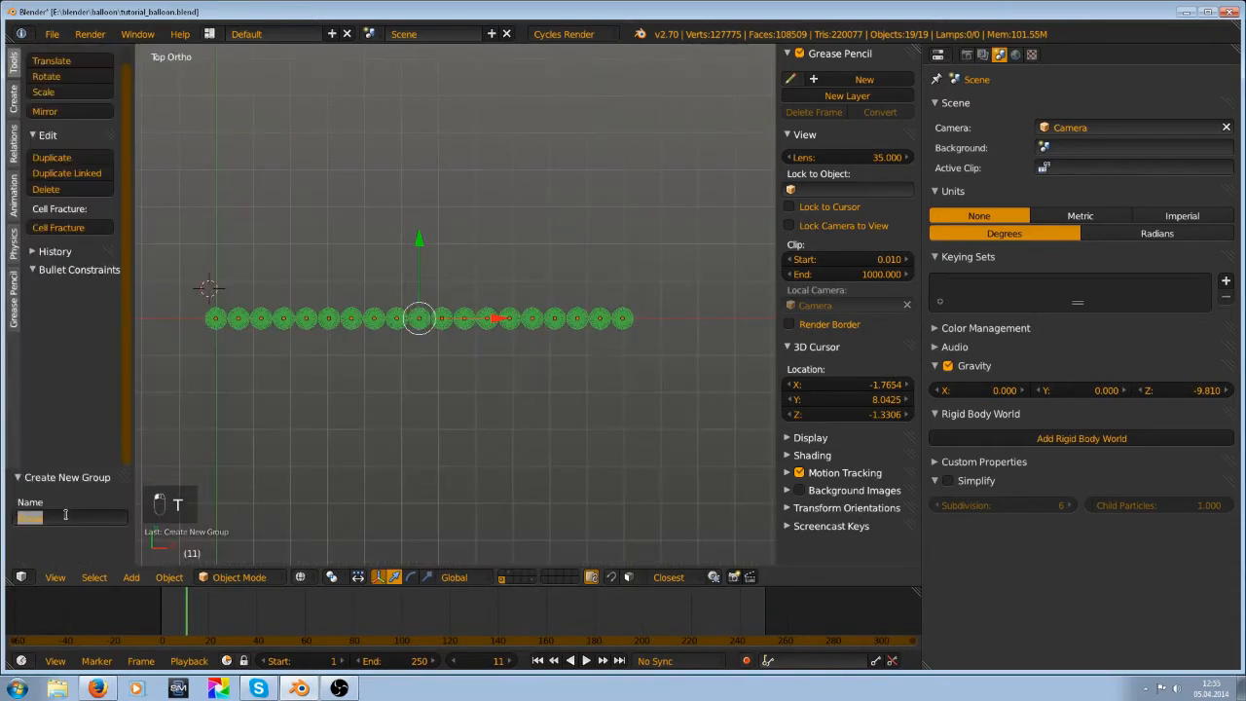
{"action": "type", "text": "subsurf"}
{"action": "key", "text": "Return"}
{"action": "key", "text": "ctrl+s"}
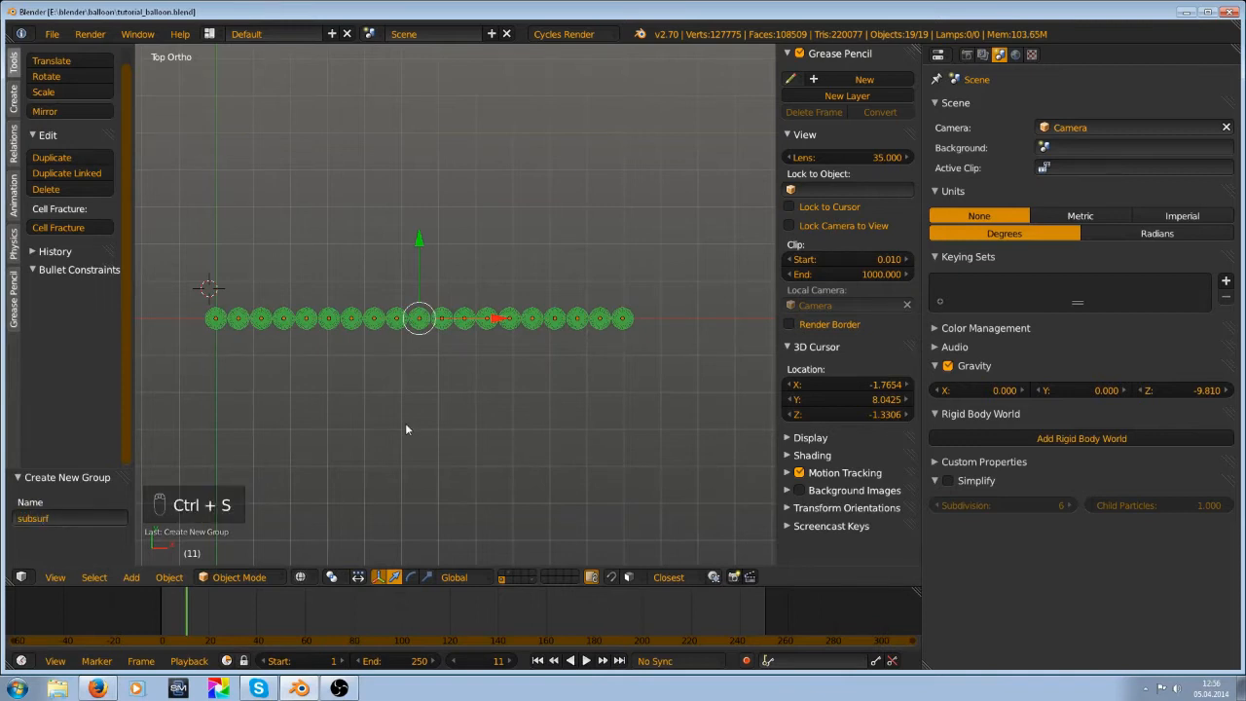
Inspect the wireframes of the grouped balloons up close along the row
{"action": "scroll", "coordinate": [406, 424], "scroll_direction": "up", "scroll_amount": 12}
{"action": "scroll", "coordinate": [514, 386], "scroll_direction": "down", "scroll_amount": 5}
{"action": "middle_click_drag", "start_coordinate": [410, 398], "coordinate": [600, 360], "text": "shift"}
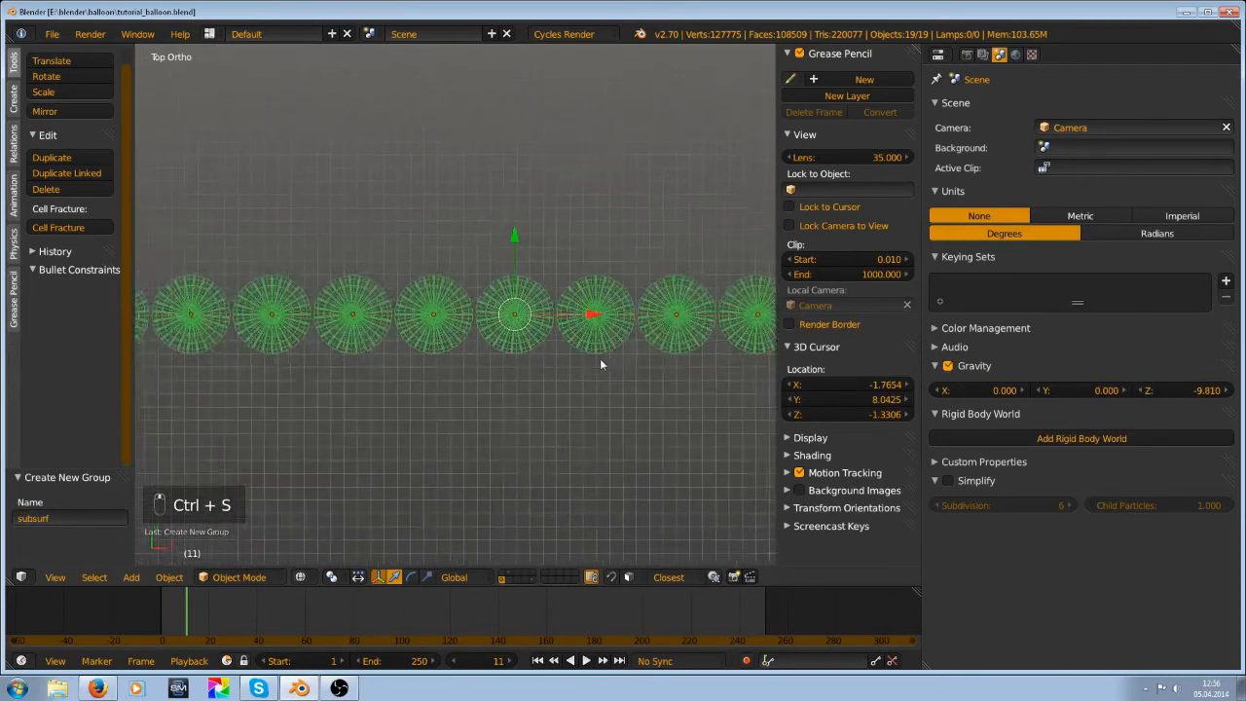
{"action": "scroll", "coordinate": [592, 350], "scroll_direction": "up", "scroll_amount": 2}
{"action": "scroll", "coordinate": [588, 340], "scroll_direction": "up", "scroll_amount": 6}
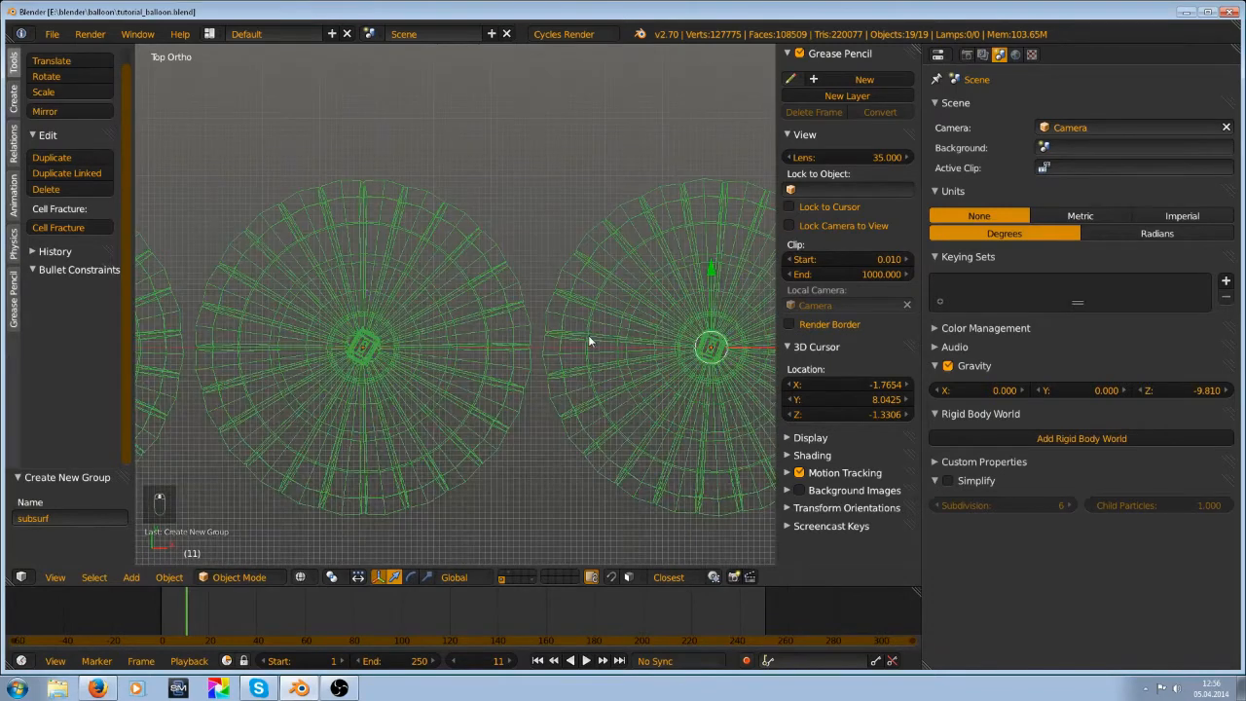
{"action": "scroll", "coordinate": [588, 338], "scroll_direction": "down", "scroll_amount": 5}
{"action": "scroll", "coordinate": [585, 341], "scroll_direction": "up", "scroll_amount": 6}
{"action": "scroll", "coordinate": [585, 336], "scroll_direction": "down", "scroll_amount": 16}
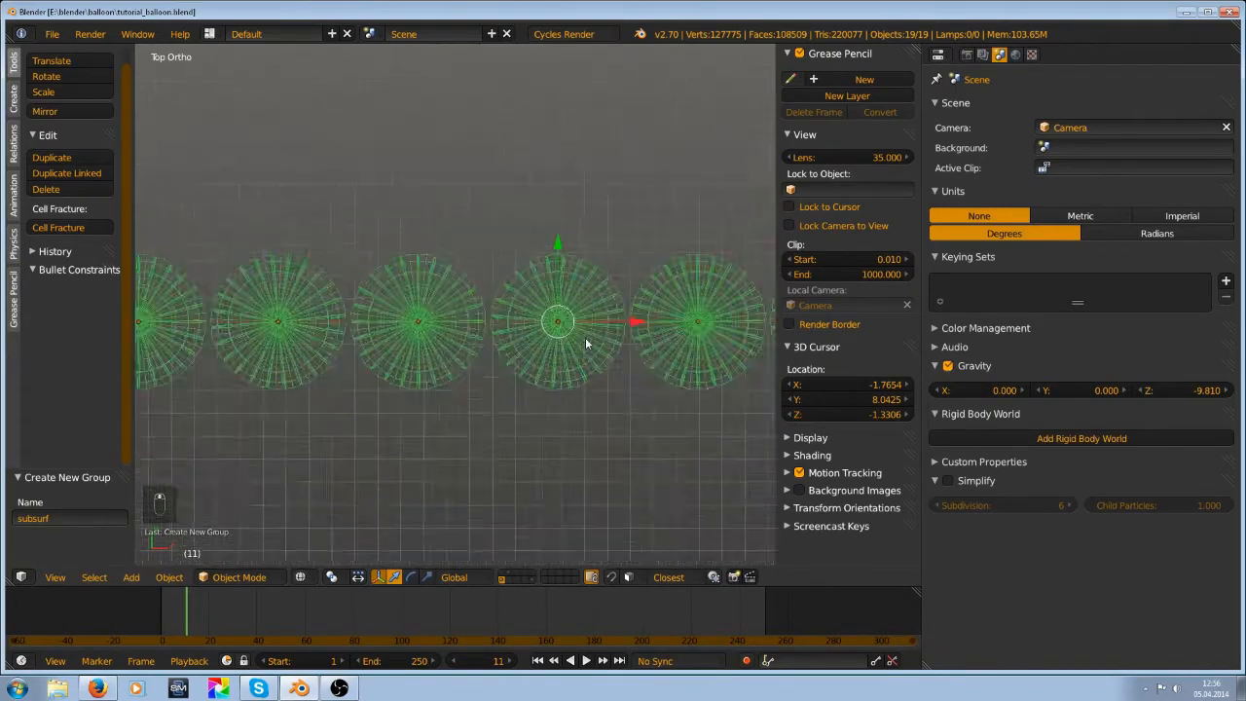
{"action": "scroll", "coordinate": [403, 292], "scroll_direction": "up", "scroll_amount": 2}
{"action": "scroll", "coordinate": [422, 292], "scroll_direction": "up", "scroll_amount": 7}
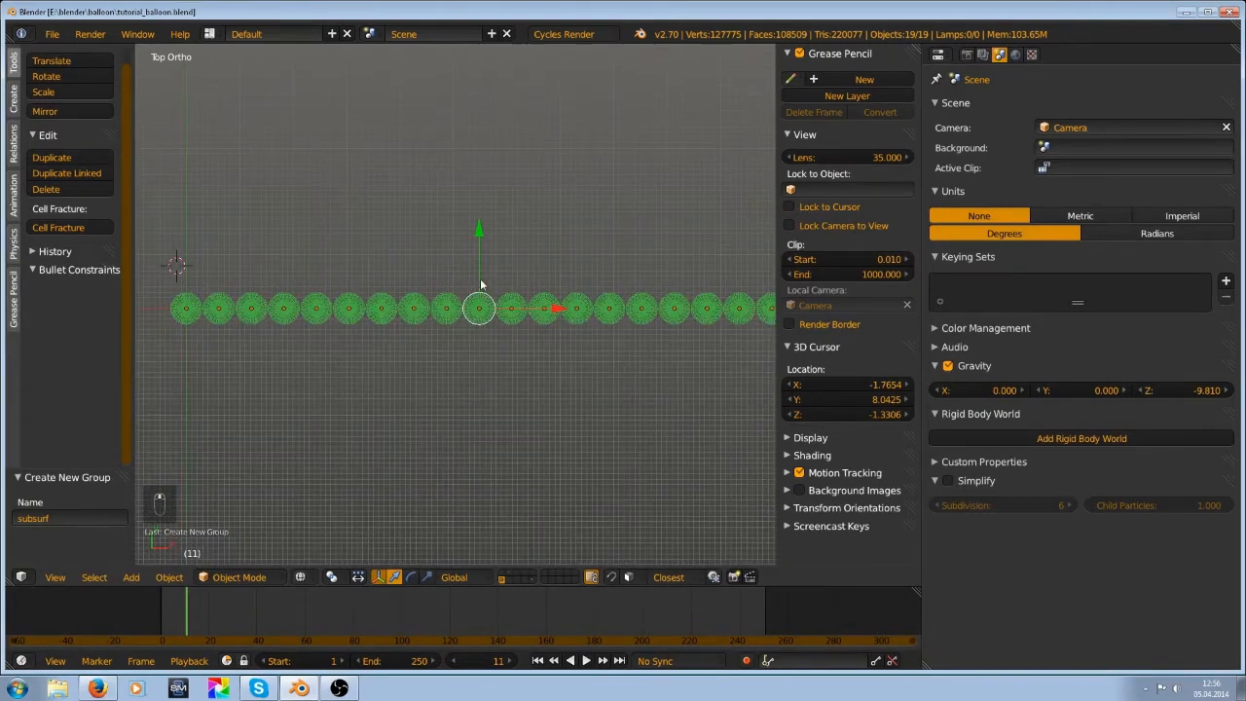
{"action": "middle_click_drag", "start_coordinate": [476, 286], "coordinate": [611, 277], "text": "shift"}
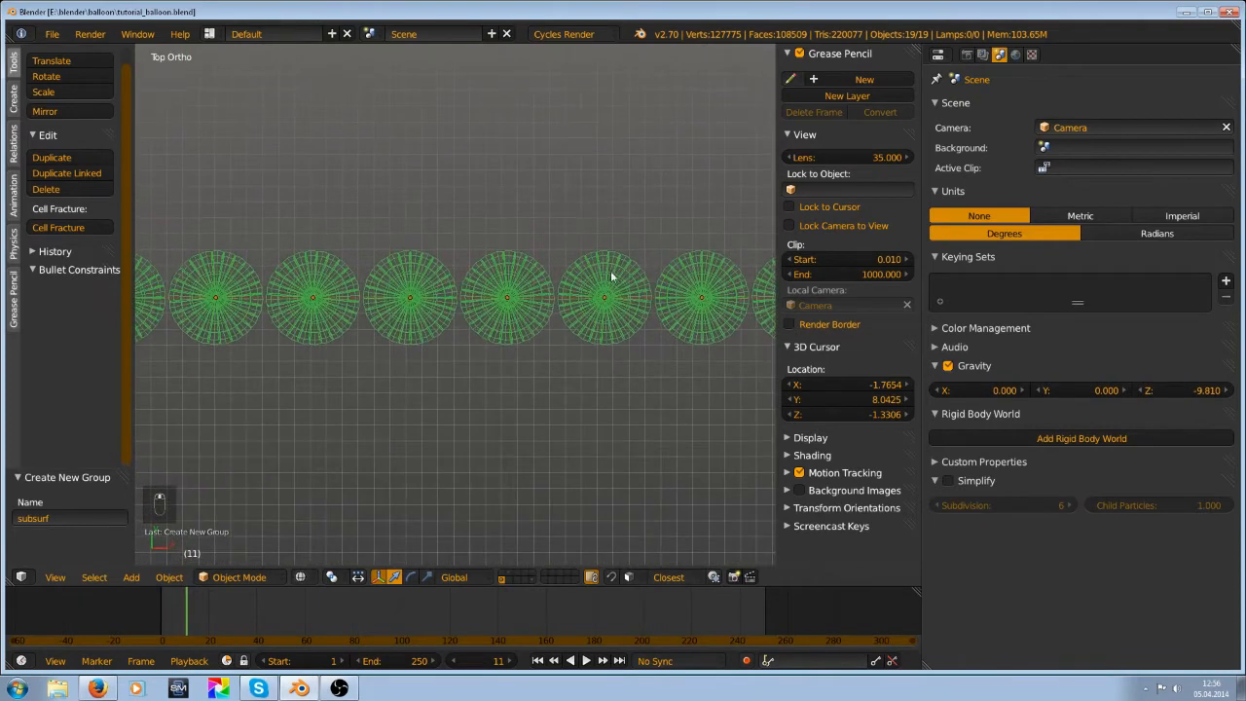
Hide the view properties sidebar and add a level 1 subdivision surface to all the selected balloons
{"action": "left_click", "coordinate": [975, 414]}
{"action": "key", "text": "n"}
{"action": "scroll", "coordinate": [584, 347], "scroll_direction": "down", "scroll_amount": 4}
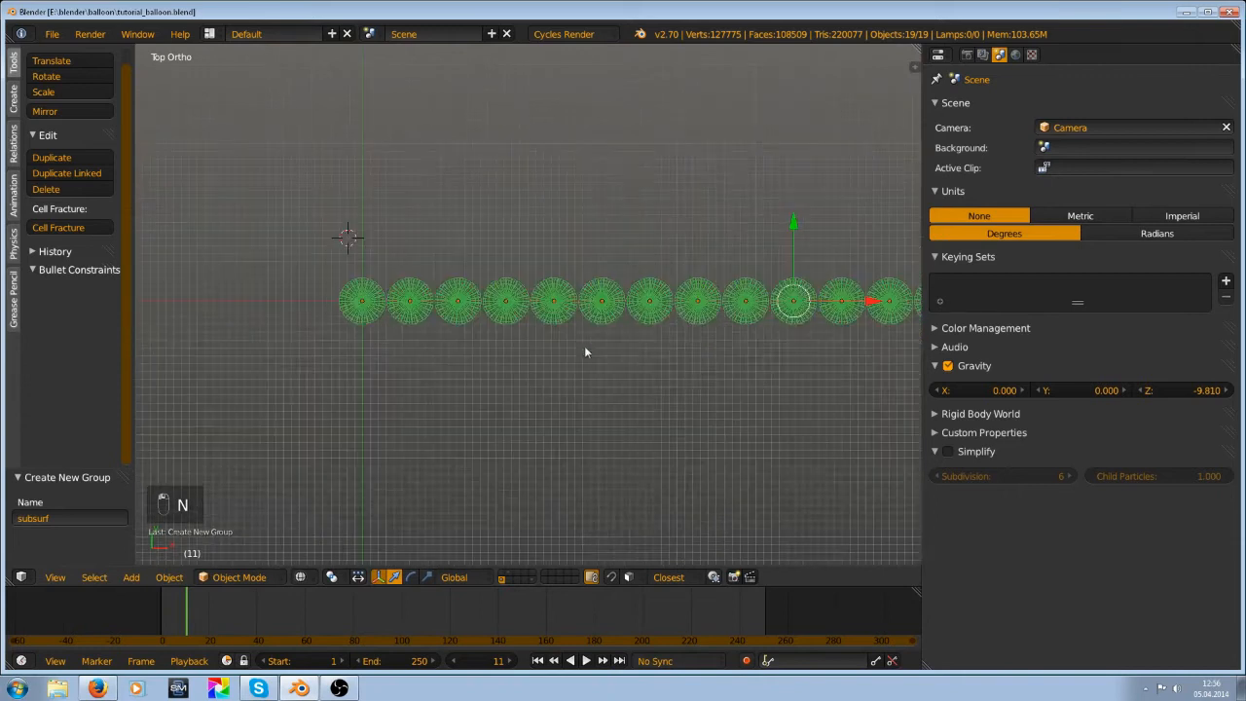
{"action": "scroll", "coordinate": [434, 342], "scroll_direction": "up", "scroll_amount": 6}
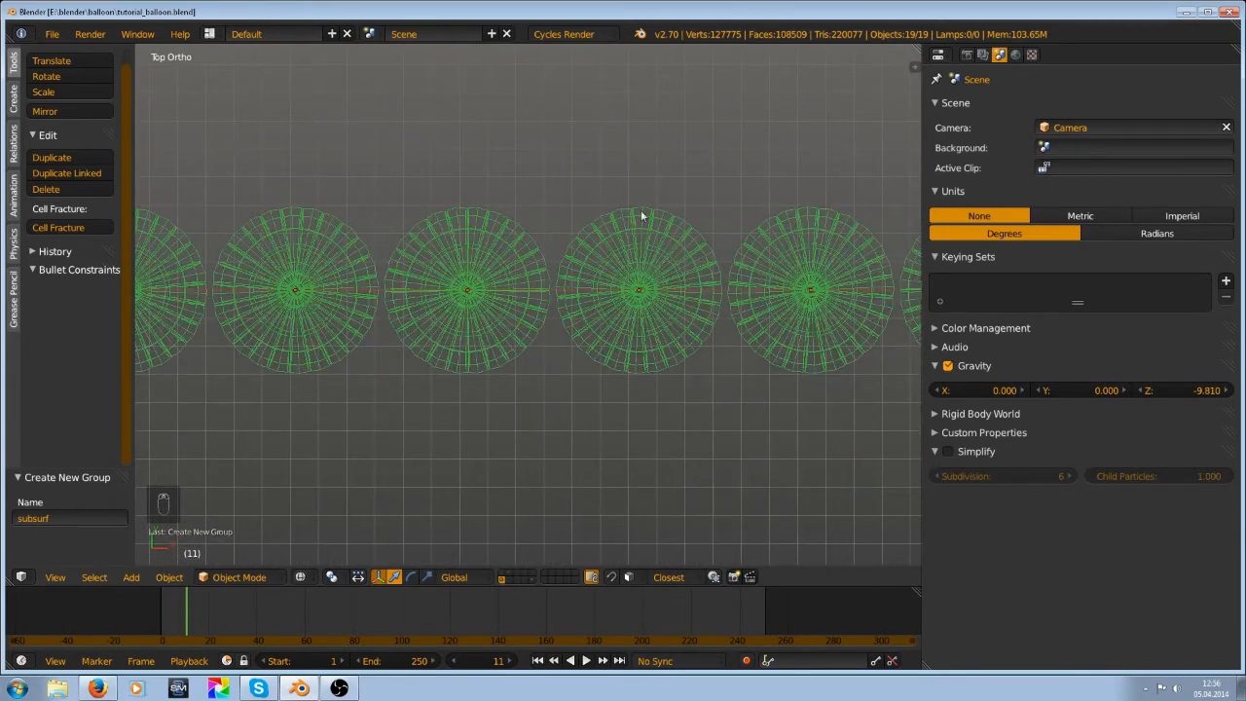
{"action": "key", "text": "ctrl+1"}
{"action": "scroll", "coordinate": [474, 259], "scroll_direction": "down", "scroll_amount": 2}
{"action": "scroll", "coordinate": [473, 253], "scroll_direction": "down", "scroll_amount": 4}
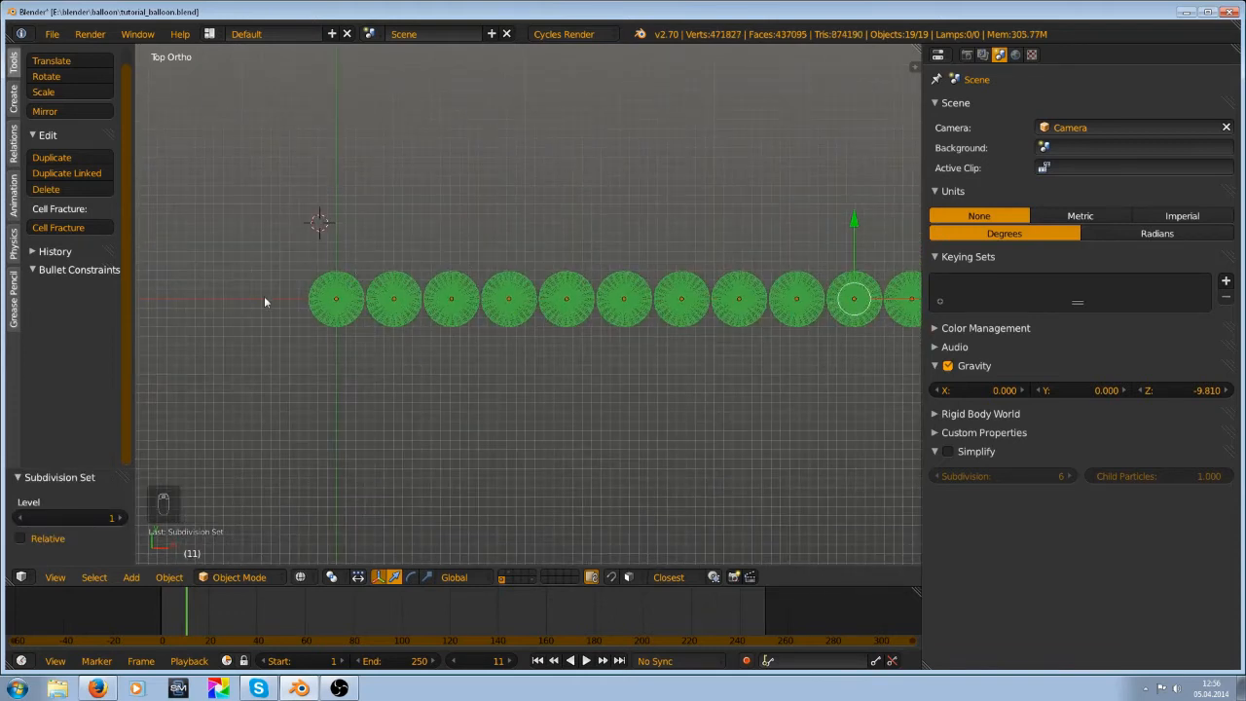
Make the first balloon active, set its Subsurf render subdivisions to 1, and link its modifiers to the other selected balloons
{"action": "right_click", "coordinate": [313, 295]}
{"action": "left_click", "coordinate": [1064, 55]}
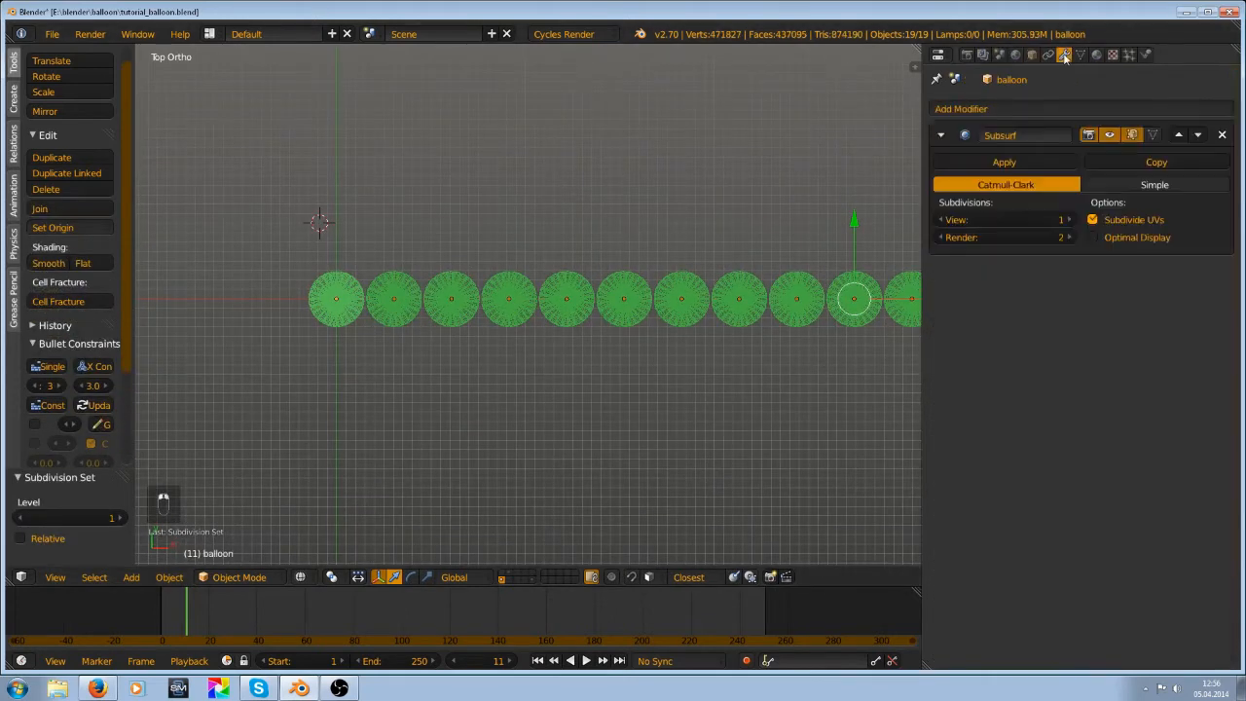
{"action": "left_click", "coordinate": [941, 238]}
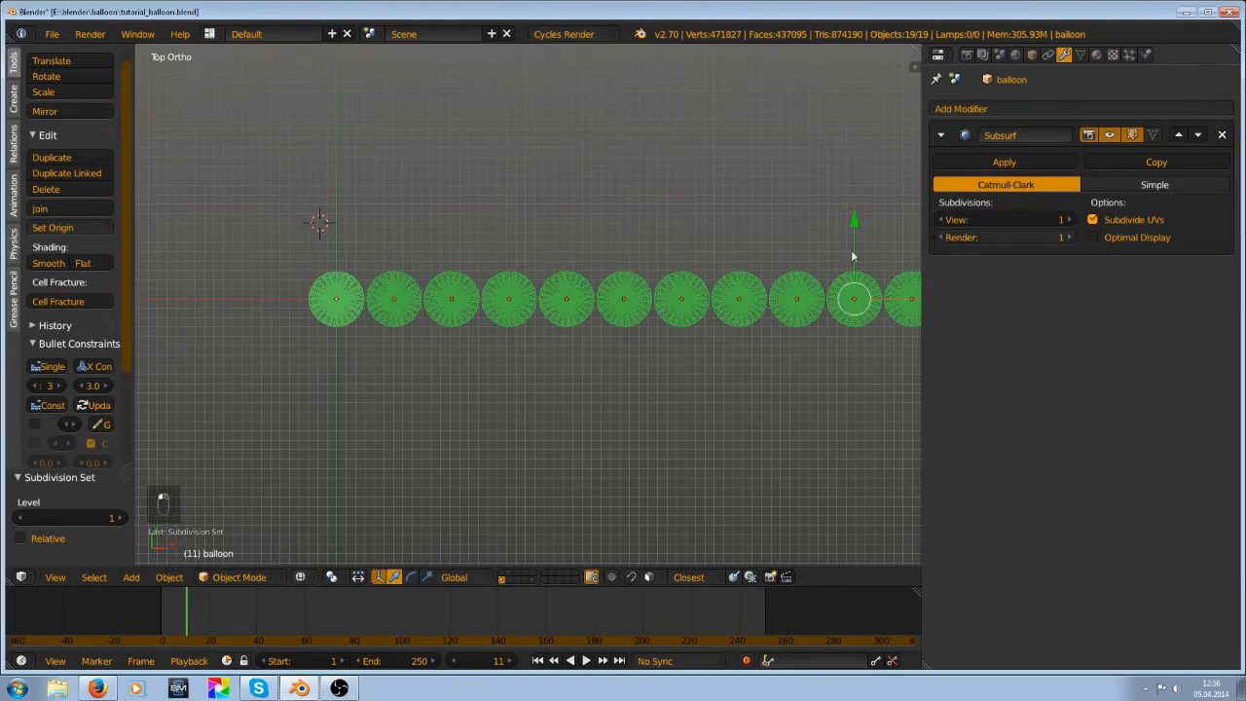
{"action": "key", "text": "ctrl+l"}
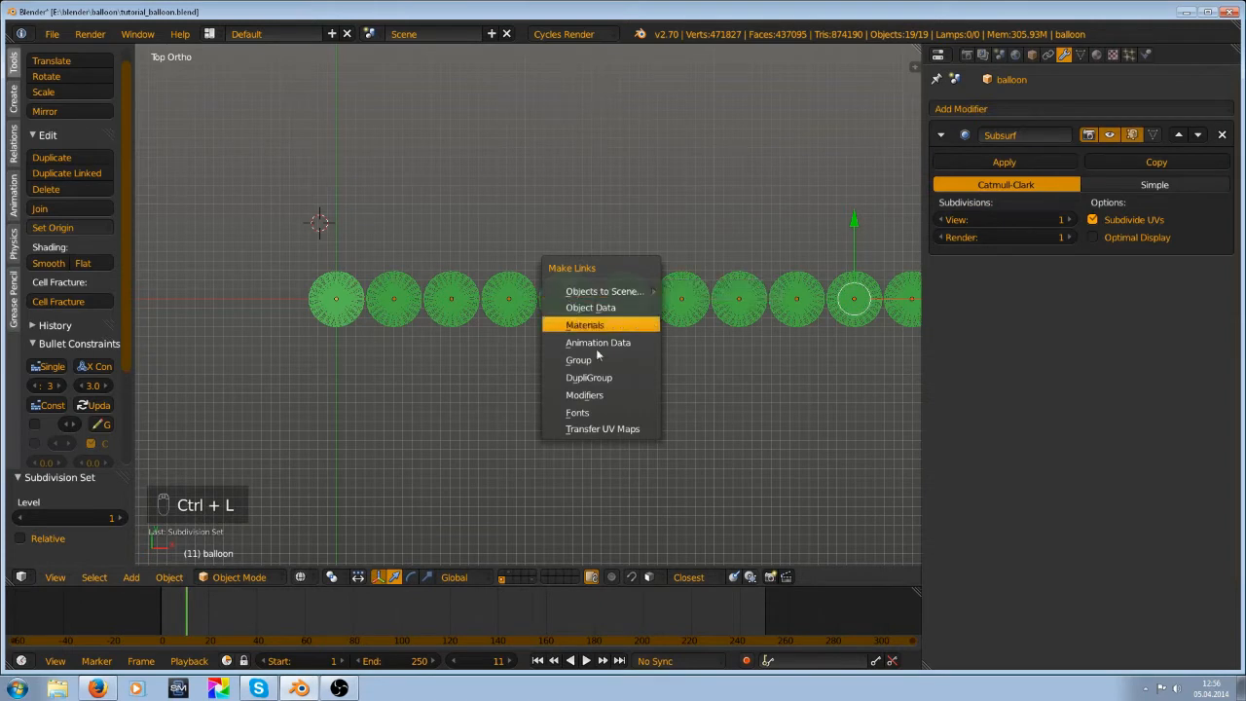
{"action": "left_click", "coordinate": [589, 395]}
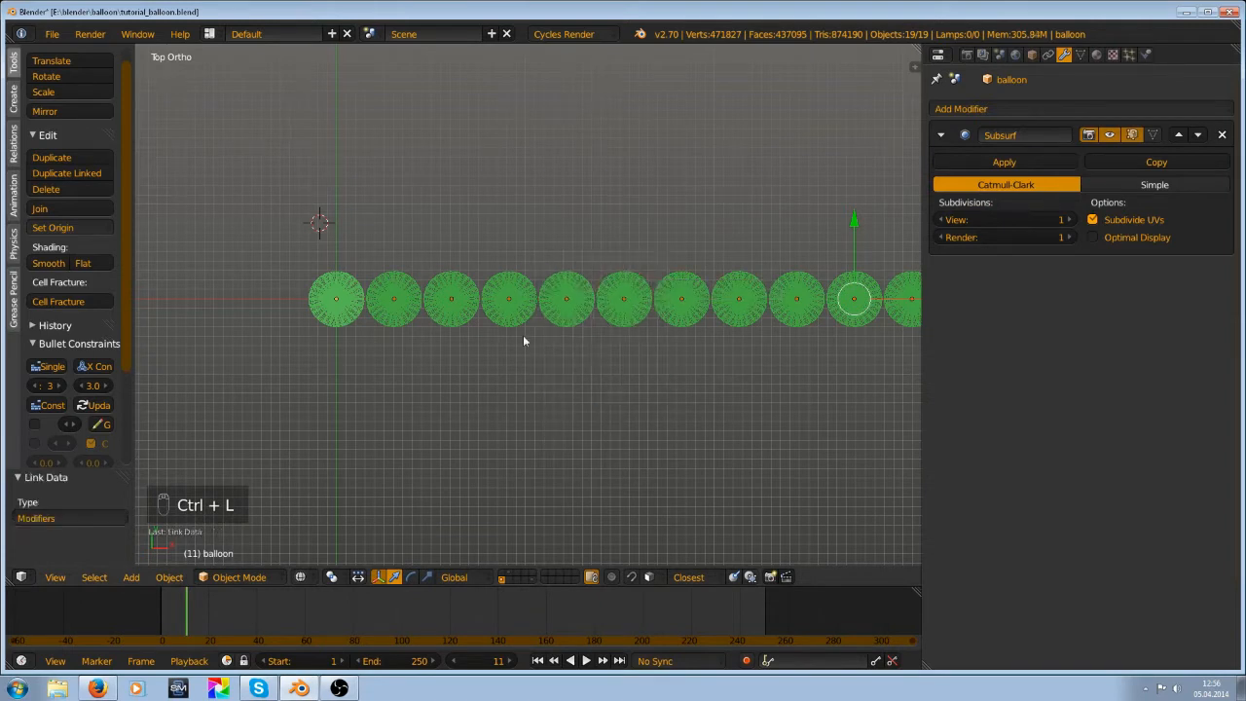
Check the Subsurf settings on the fourth, fifth and sixth balloons in the row
{"action": "right_click", "coordinate": [504, 309]}
{"action": "right_click", "coordinate": [561, 318]}
{"action": "right_click", "coordinate": [624, 294]}
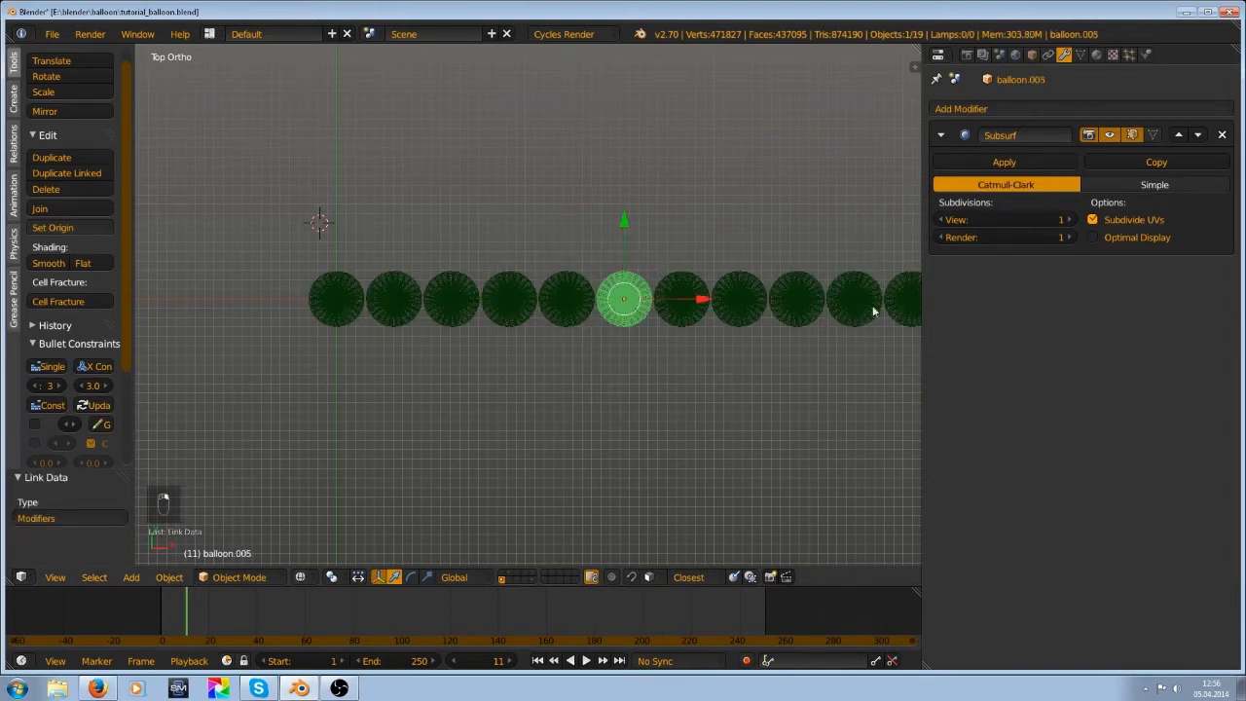
{"action": "scroll", "coordinate": [601, 331], "scroll_direction": "down", "scroll_amount": 2}
{"action": "middle_click_drag", "start_coordinate": [601, 331], "coordinate": [528, 325], "text": "shift"}
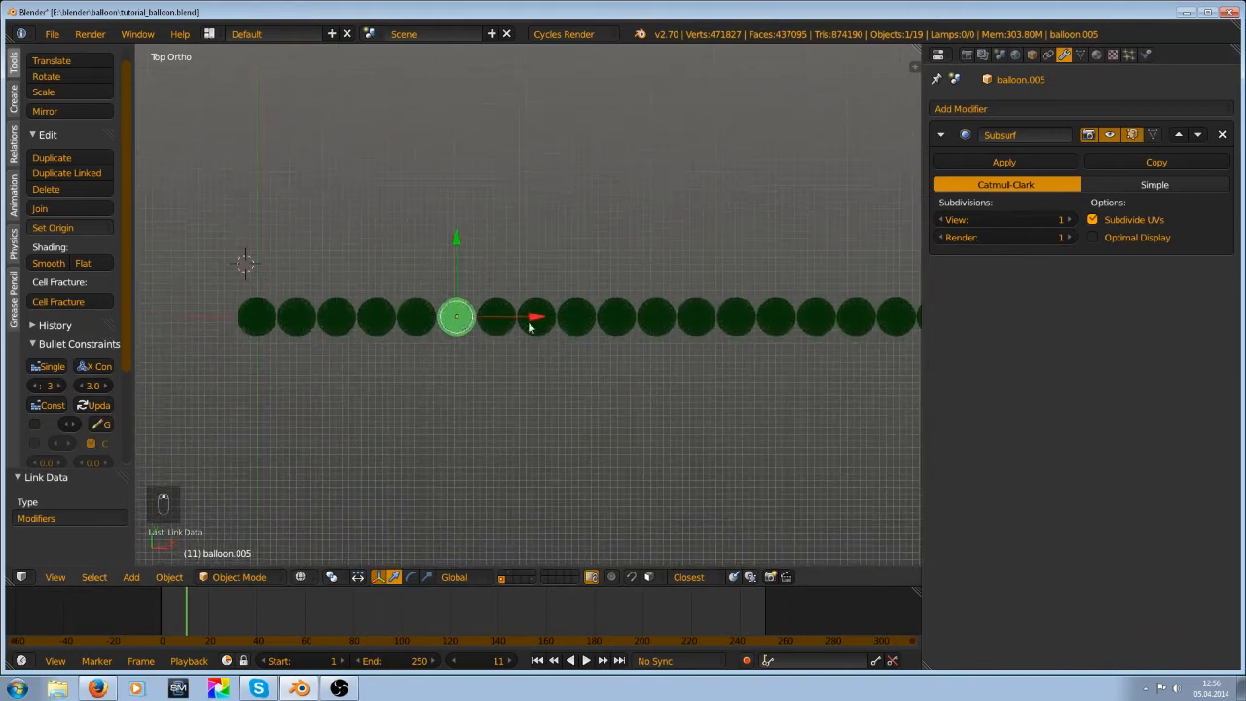
Save the scene over the existing tutorial_balloon.blend file
{"action": "scroll", "coordinate": [546, 329], "scroll_direction": "up", "scroll_amount": 2}
{"action": "key", "text": "ctrl+s"}
{"action": "left_click", "coordinate": [641, 351]}
{"action": "scroll", "coordinate": [561, 363], "scroll_direction": "up", "scroll_amount": 2}
{"action": "scroll", "coordinate": [560, 366], "scroll_direction": "up", "scroll_amount": 3}
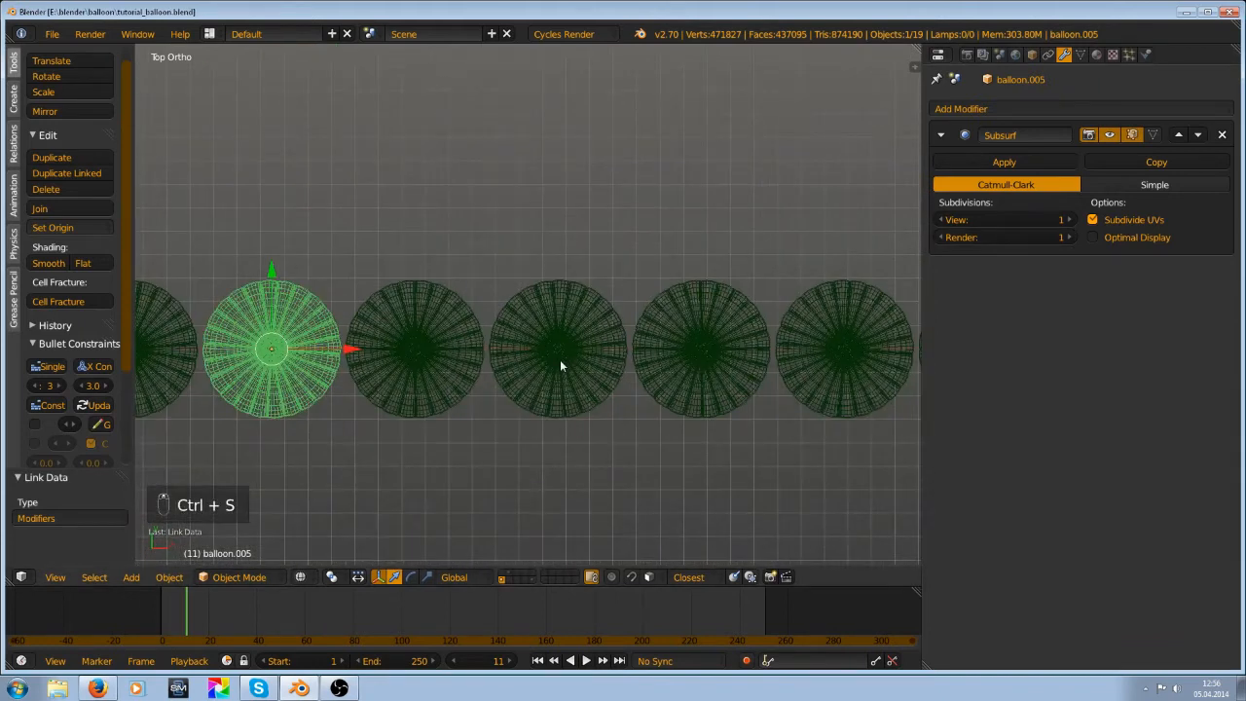
{"action": "key", "text": "ctrl+s"}
{"action": "middle_click_drag", "start_coordinate": [560, 360], "coordinate": [557, 325], "text": "shift"}
{"action": "key", "text": "ctrl+s"}
{"action": "left_click", "coordinate": [557, 319]}
{"action": "scroll", "coordinate": [477, 341], "scroll_direction": "up", "scroll_amount": 4}
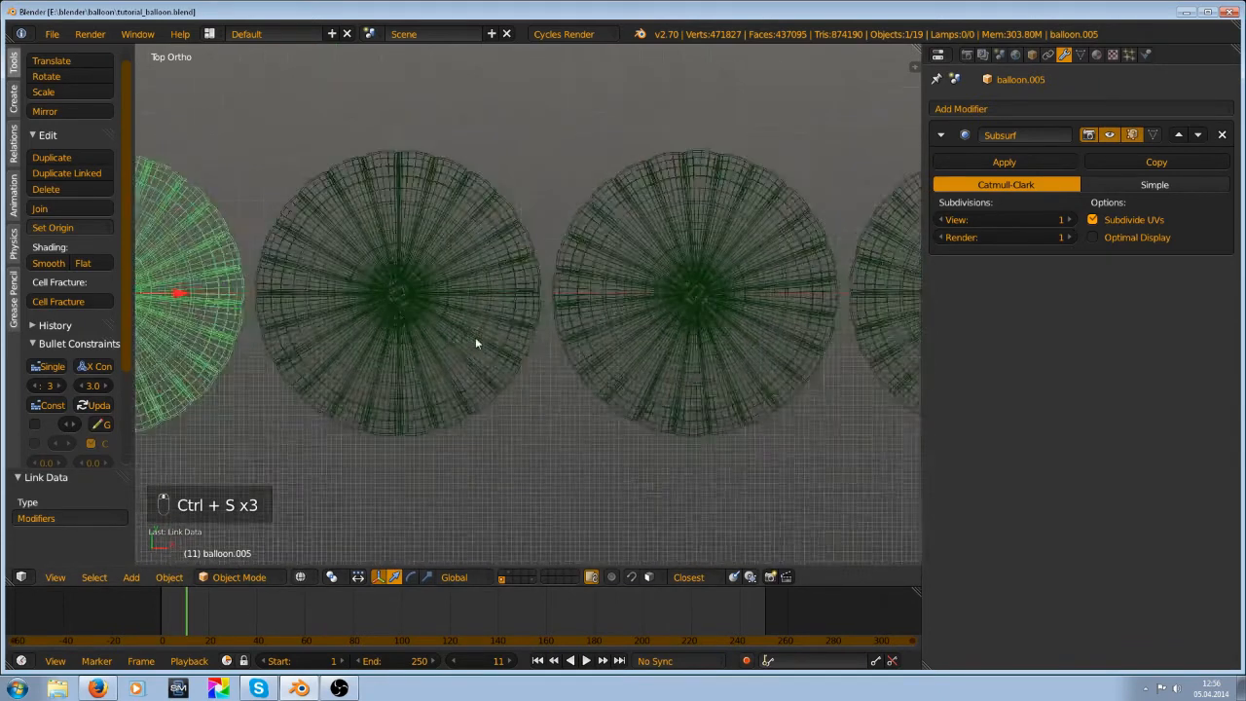
Deselect all the balloons and save the scene over the existing tutorial_balloon.blend file
{"action": "key", "text": "a"}
{"action": "scroll", "coordinate": [477, 337], "scroll_direction": "down", "scroll_amount": 2}
{"action": "key", "text": "ctrl+s"}
{"action": "left_click", "coordinate": [480, 337]}
{"action": "scroll", "coordinate": [482, 329], "scroll_direction": "down", "scroll_amount": 8}
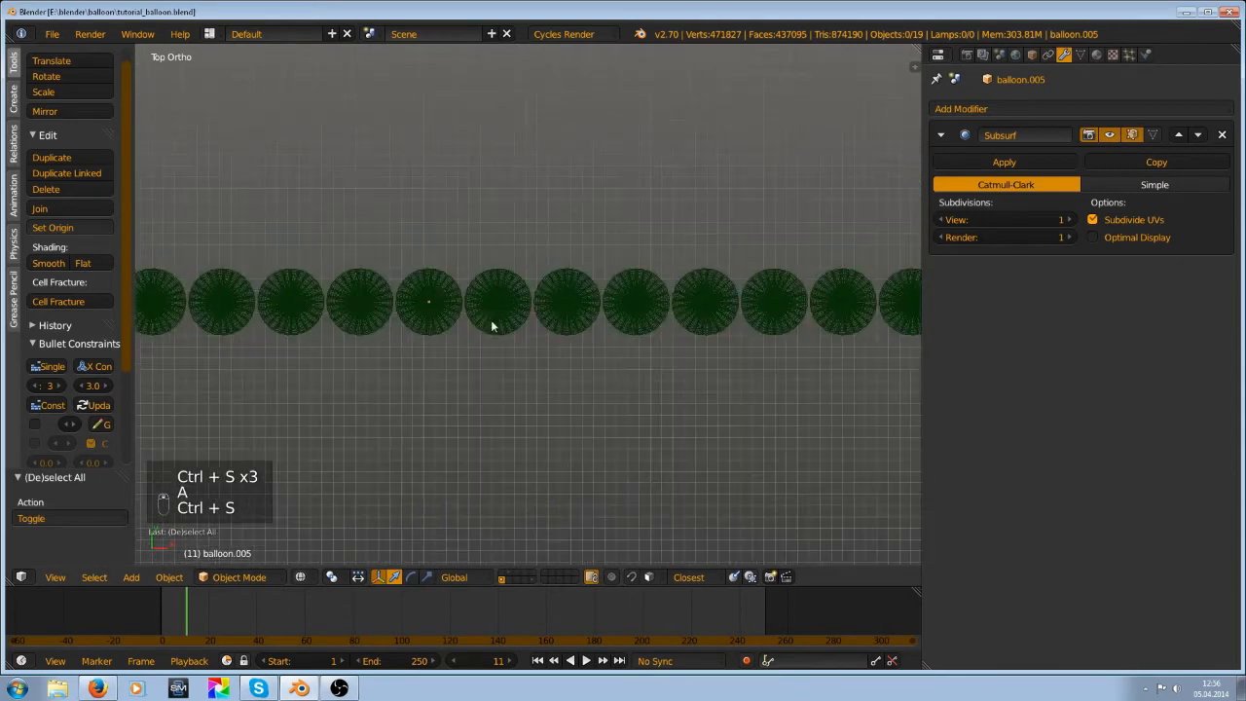
{"action": "key", "text": "ctrl+s"}
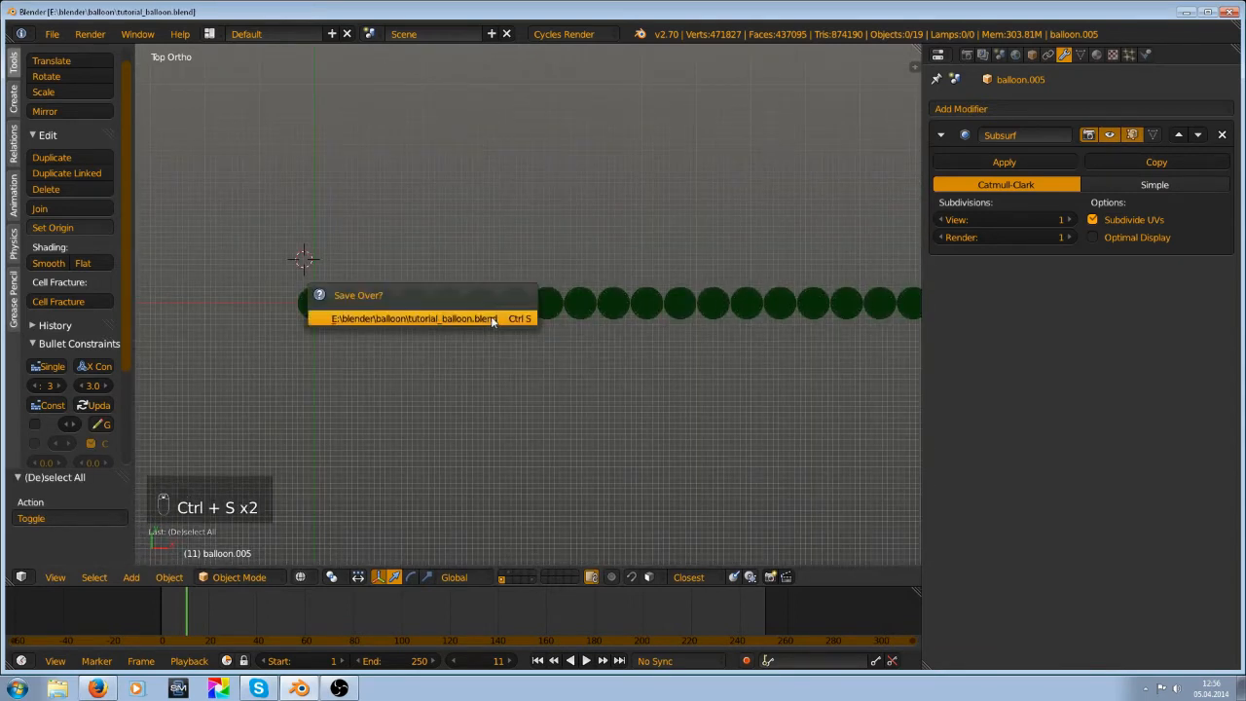
{"action": "left_click", "coordinate": [485, 319]}
{"action": "scroll", "coordinate": [474, 323], "scroll_direction": "up", "scroll_amount": 3}
{"action": "scroll", "coordinate": [506, 302], "scroll_direction": "down", "scroll_amount": 1}
{"action": "scroll", "coordinate": [516, 287], "scroll_direction": "up", "scroll_amount": 3}
{"action": "key", "text": "ctrl+s"}
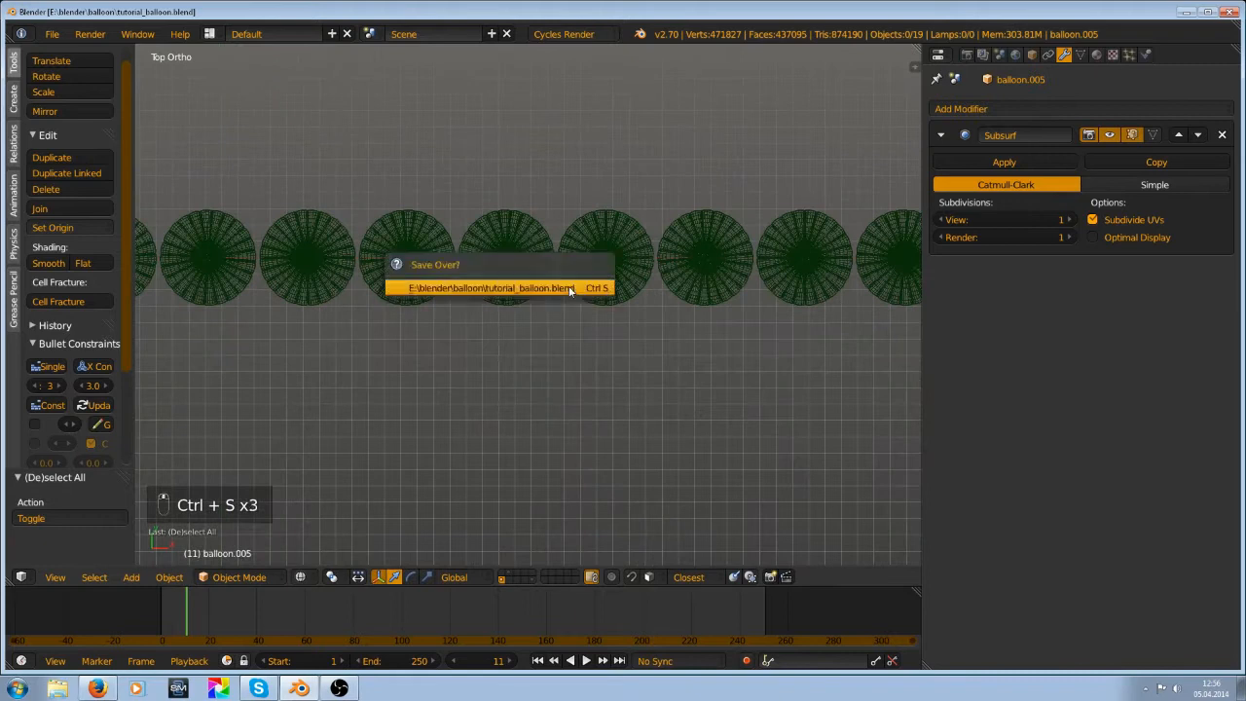
{"action": "left_click", "coordinate": [517, 287]}
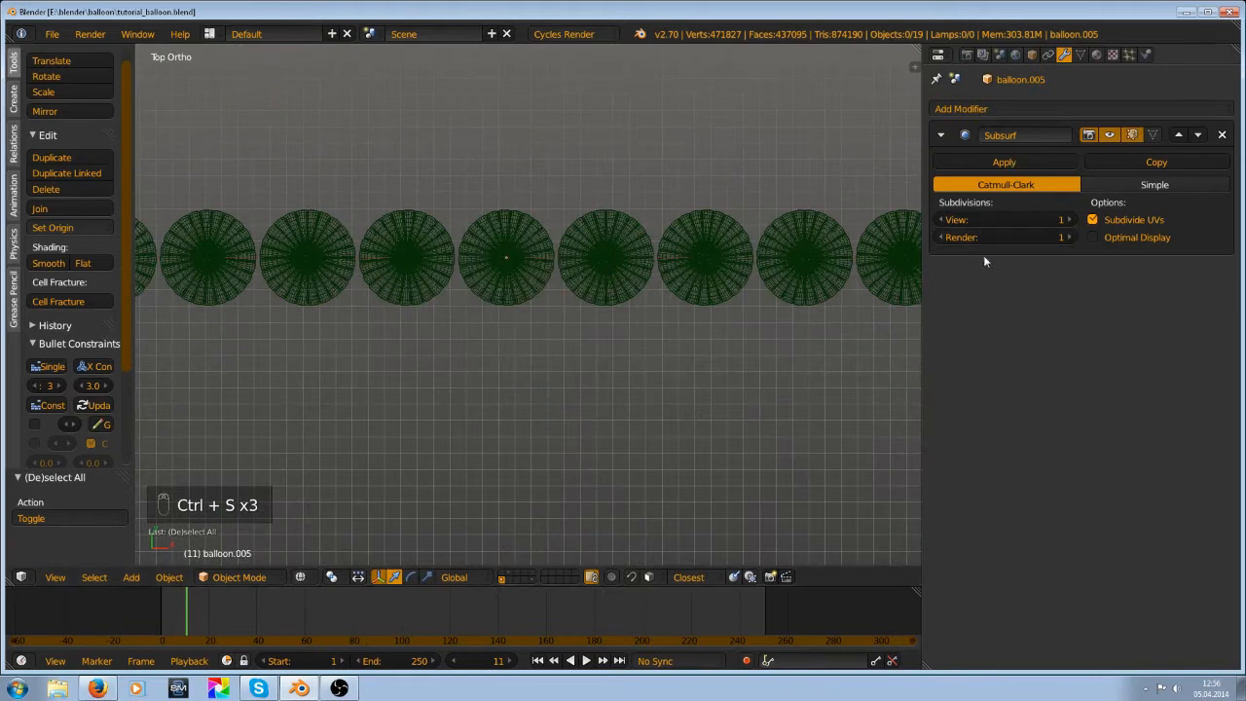
{"action": "scroll", "coordinate": [584, 292], "scroll_direction": "down", "scroll_amount": 3}
{"action": "key", "text": "ctrl+s"}
{"action": "left_click", "coordinate": [526, 295]}
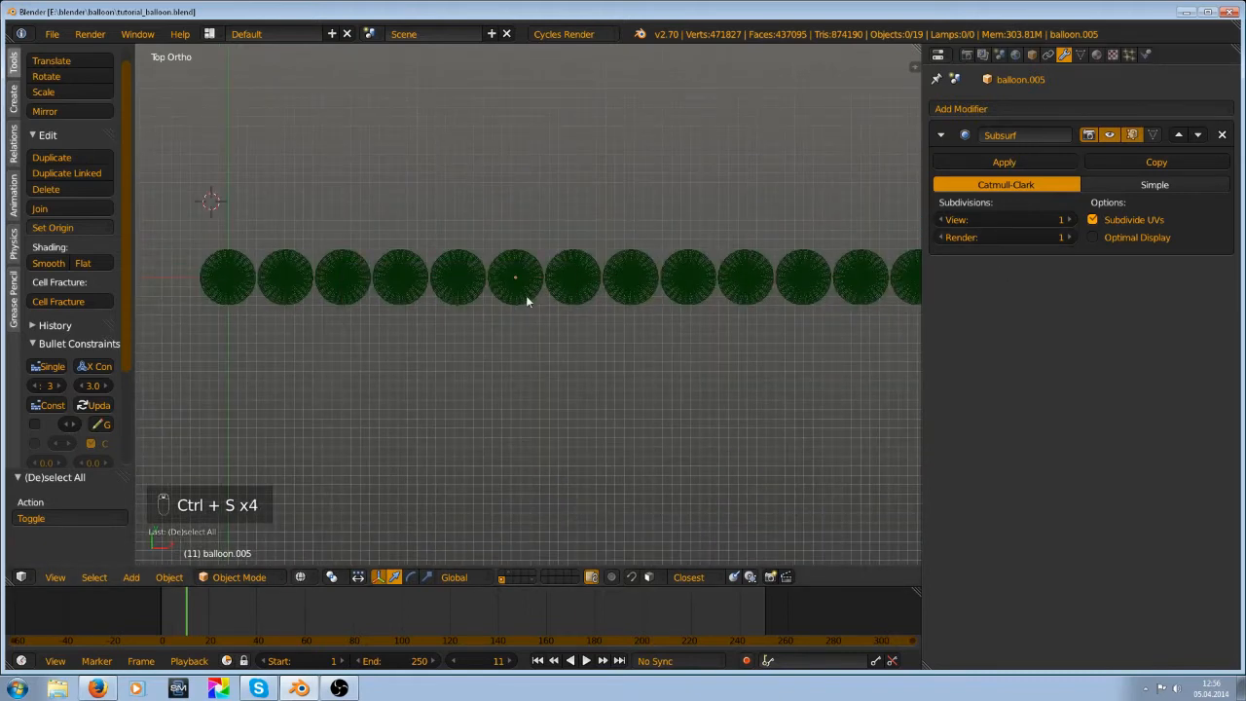
Select the entire row of balloons and duplicate it along the Y axis to place a second row below the first
{"action": "scroll", "coordinate": [527, 296], "scroll_direction": "down", "scroll_amount": 5}
{"action": "middle_click_drag", "start_coordinate": [596, 327], "coordinate": [506, 313], "text": "shift"}
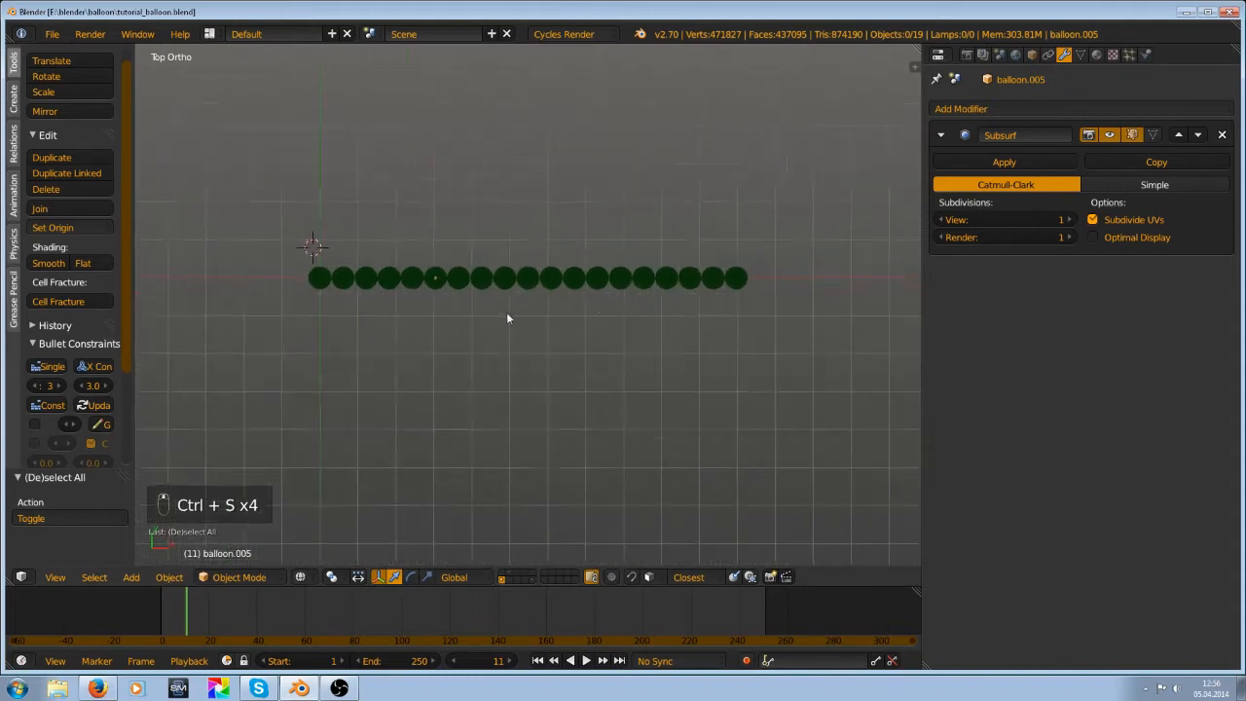
{"action": "key", "text": "z"}
{"action": "key", "text": "z"}
{"action": "key", "text": "a"}
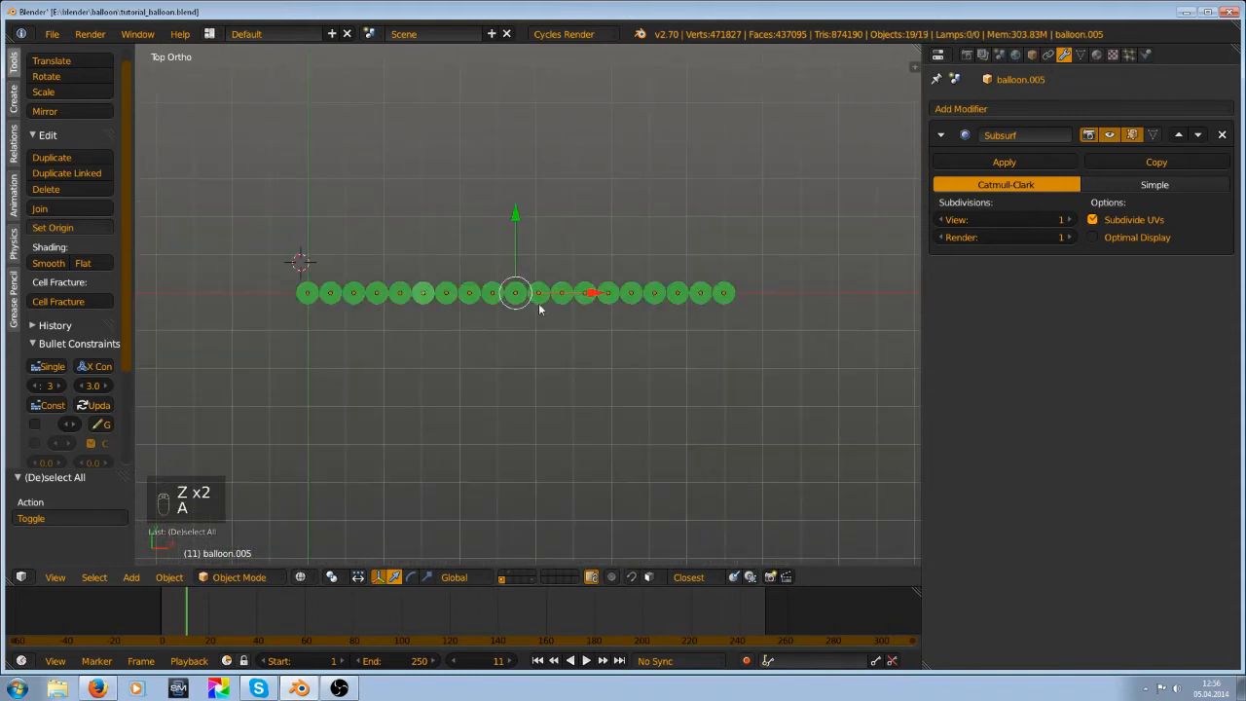
{"action": "key", "text": "a"}
{"action": "key", "text": "b"}
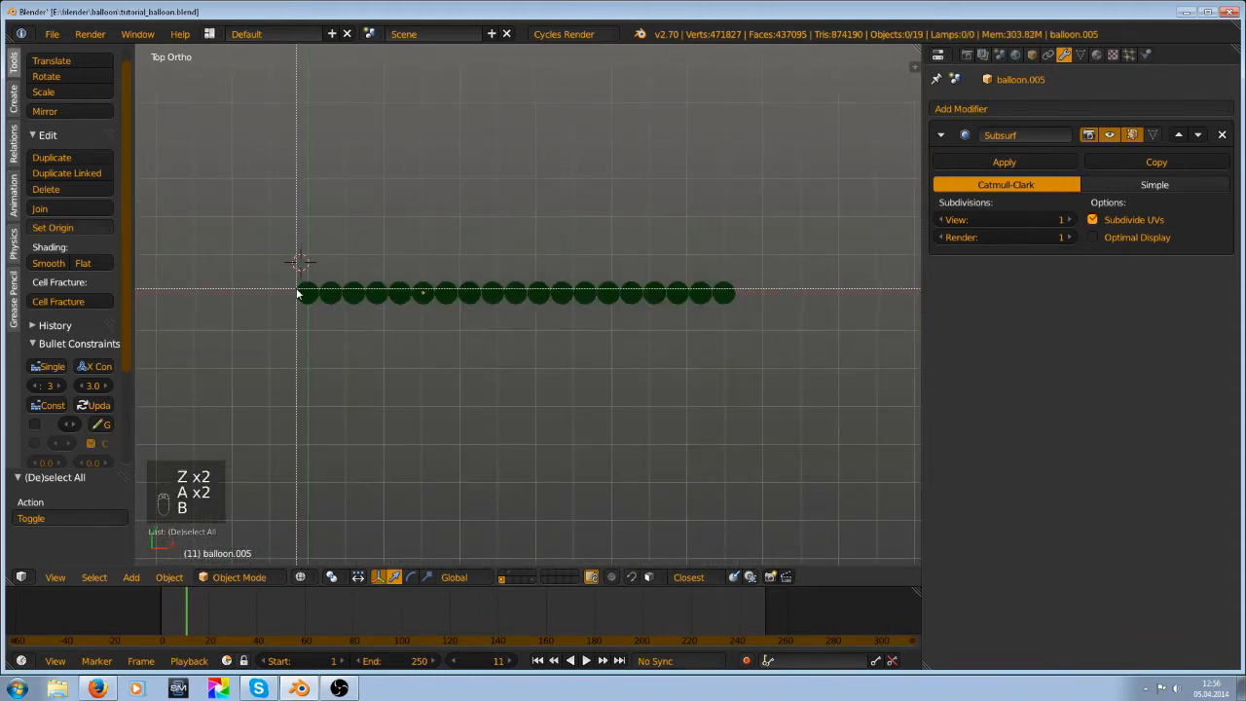
{"action": "left_click_drag", "start_coordinate": [290, 280], "coordinate": [760, 333]}
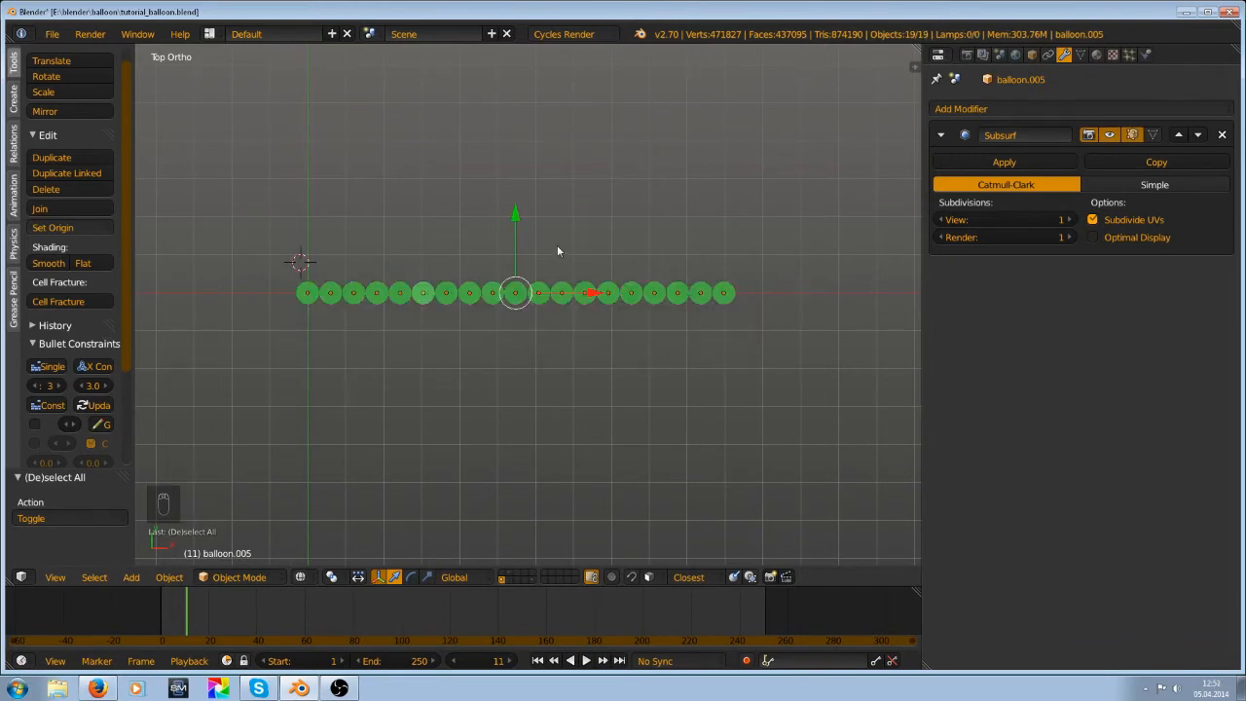
{"action": "key", "text": "shift+d"}
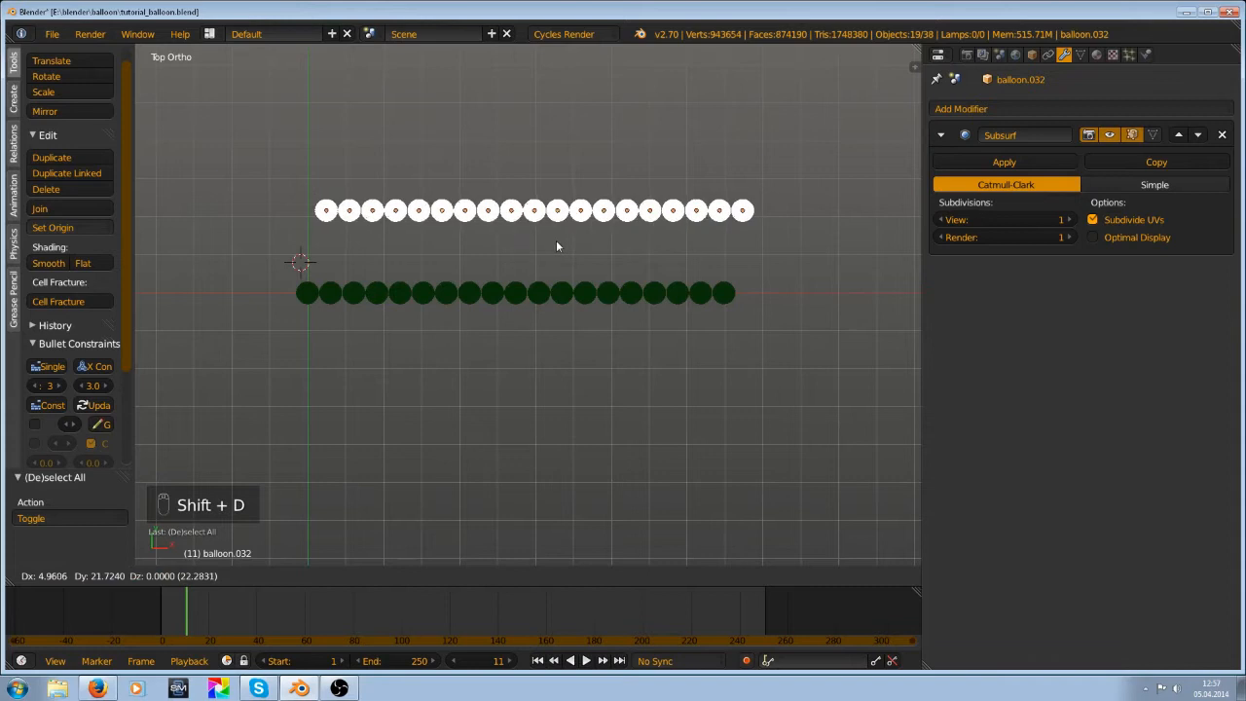
{"action": "key", "text": "y"}
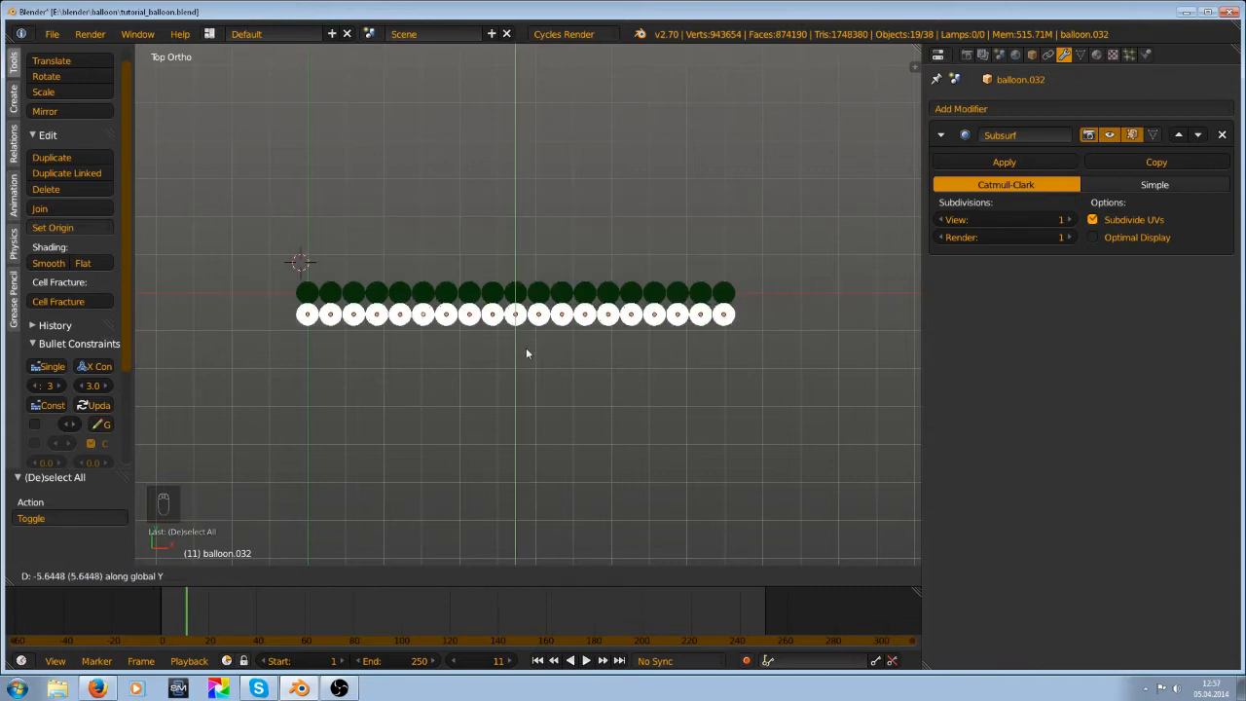
{"action": "left_click", "coordinate": [525, 378]}
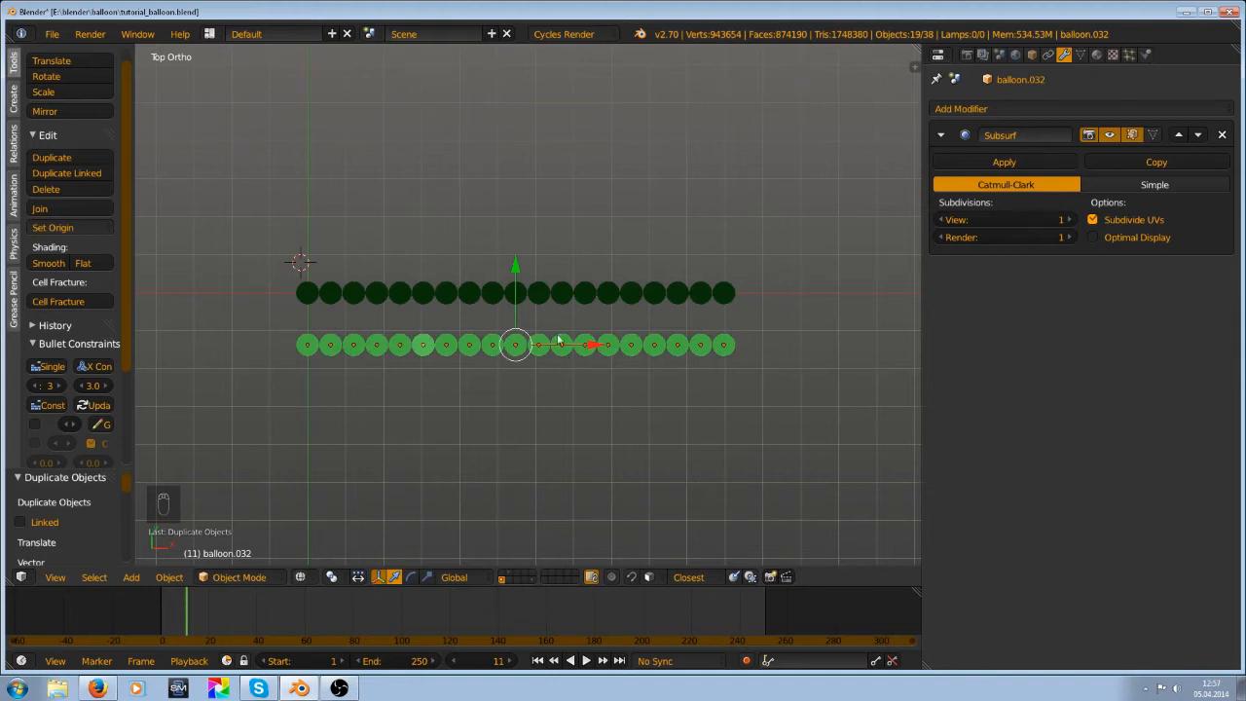
Remove the Subsurf modifier from the first balloon of the duplicated row and link its modifiers to the rest of that row
{"action": "scroll", "coordinate": [539, 371], "scroll_direction": "up", "scroll_amount": 3}
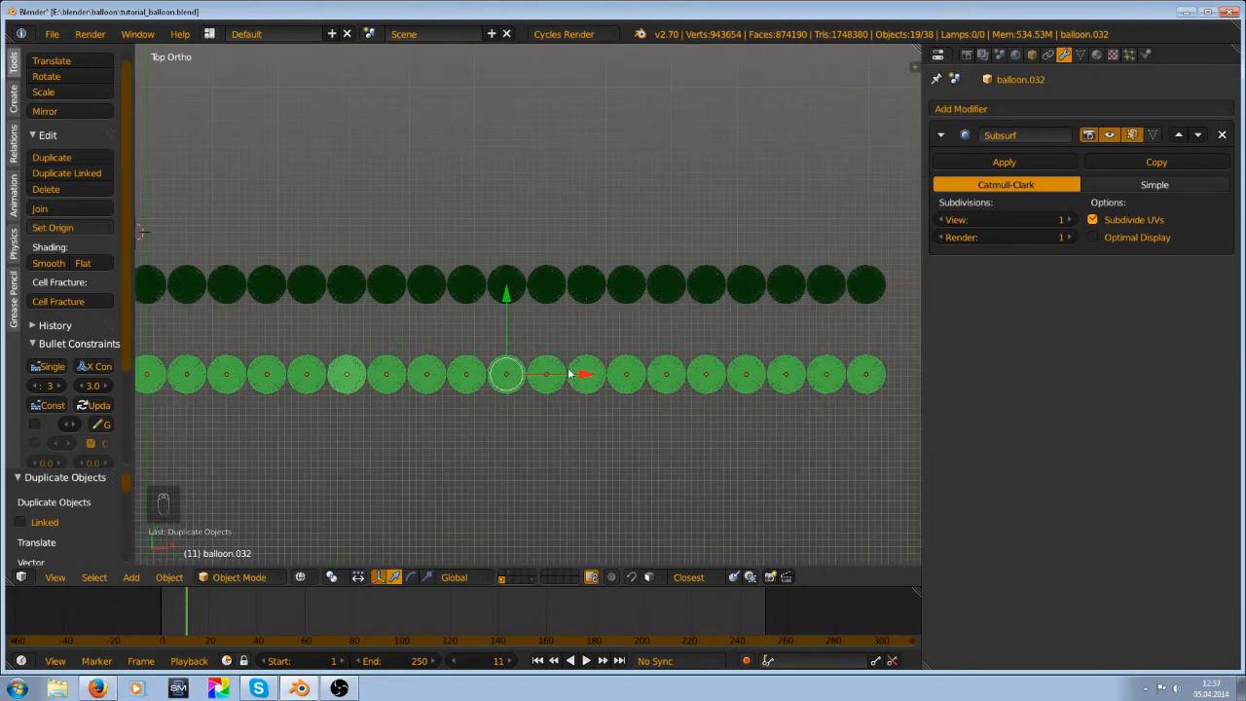
{"action": "scroll", "coordinate": [533, 379], "scroll_direction": "down", "scroll_amount": 3}
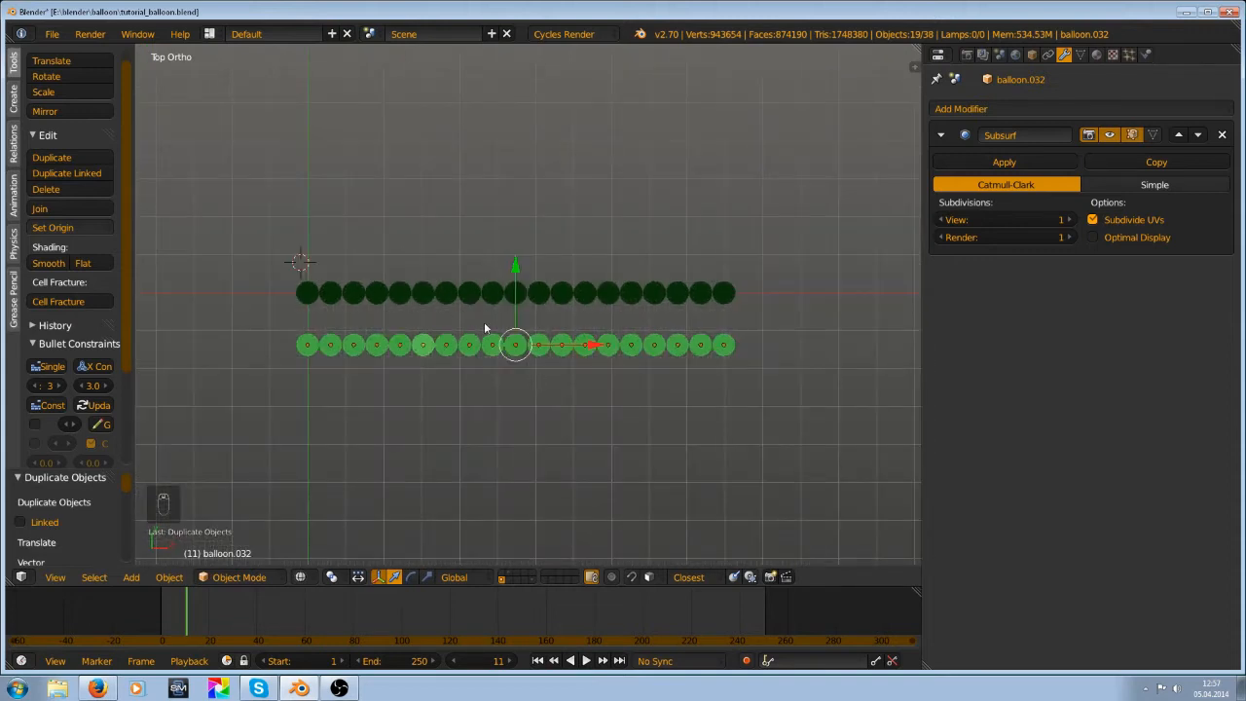
{"action": "scroll", "coordinate": [472, 336], "scroll_direction": "up", "scroll_amount": 2}
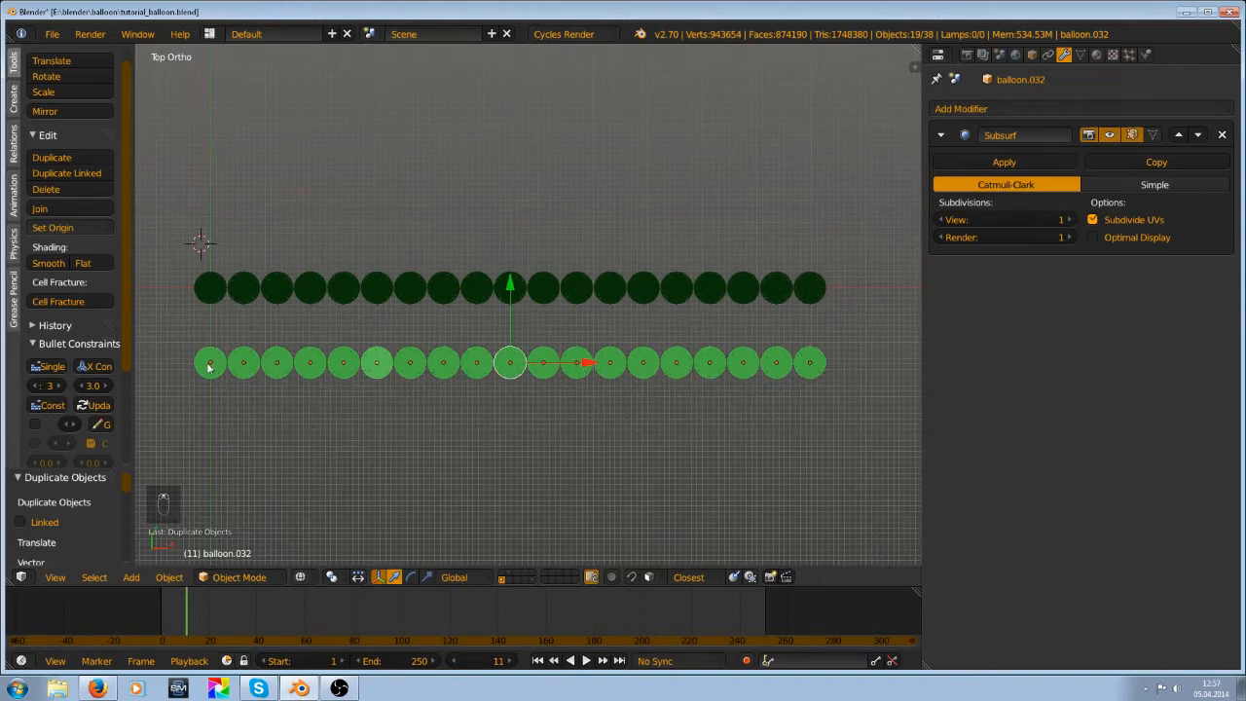
{"action": "right_click", "coordinate": [209, 367], "text": "shift"}
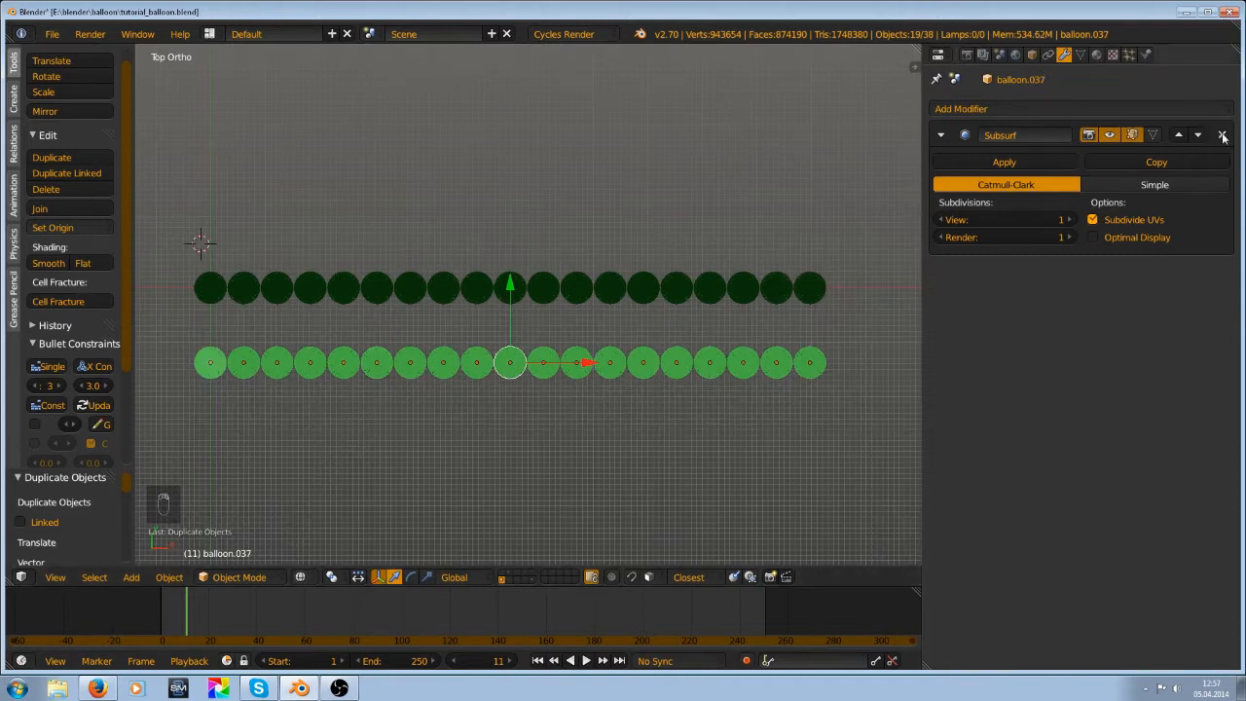
{"action": "key", "text": "ctrl+l"}
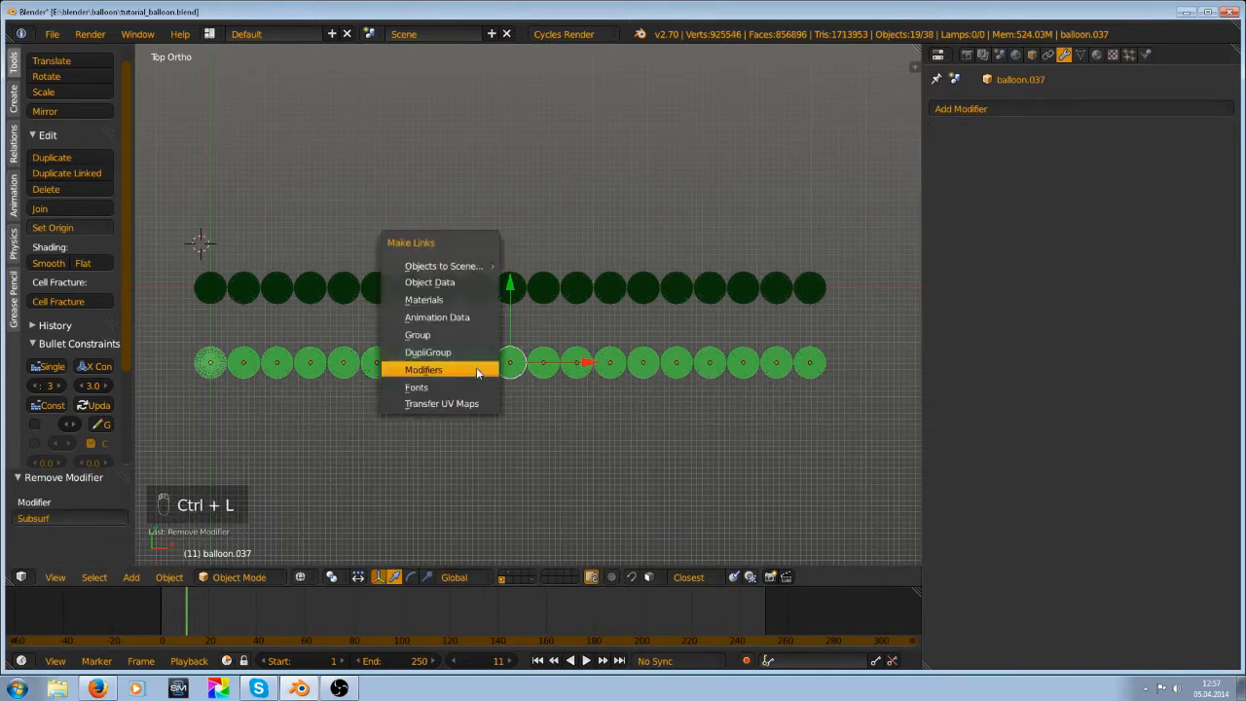
{"action": "left_click", "coordinate": [476, 368]}
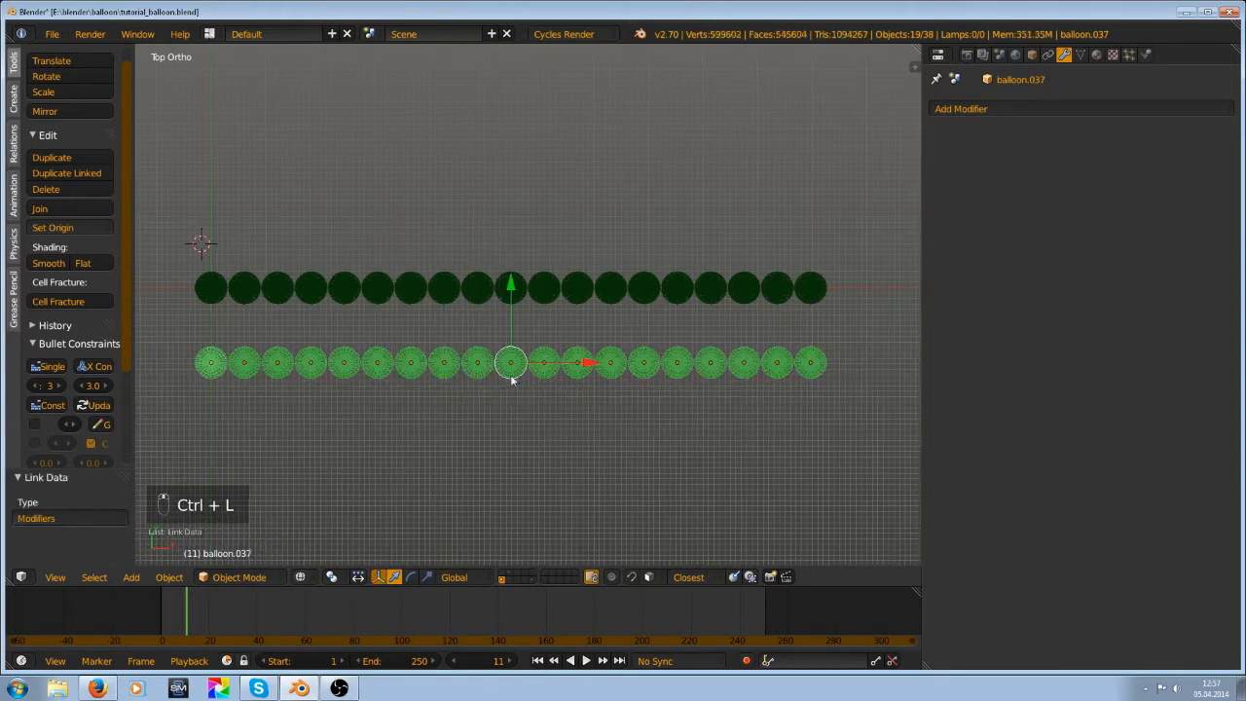
Deselect the duplicated balloons and save the scene with both rows
{"action": "scroll", "coordinate": [511, 389], "scroll_direction": "up", "scroll_amount": 4}
{"action": "key", "text": "a"}
{"action": "key", "text": "ctrl+s"}
Try moving one vertex of the duplicated row's first balloon in Edit Mode to test the linked mesh, cancel, and return to Object Mode
{"action": "middle_click_drag", "start_coordinate": [400, 399], "coordinate": [678, 384], "text": "shift"}
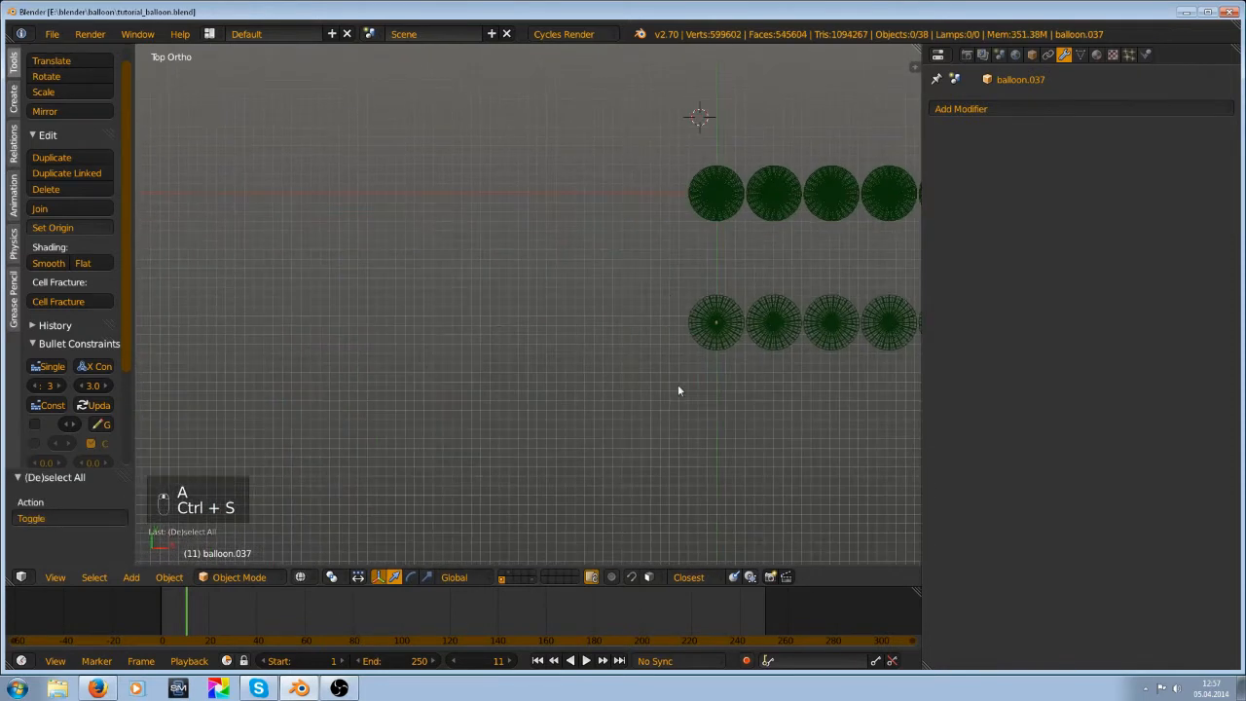
{"action": "scroll", "coordinate": [677, 385], "scroll_direction": "up", "scroll_amount": 5}
{"action": "middle_click_drag", "start_coordinate": [562, 334], "coordinate": [477, 350], "text": "shift"}
{"action": "scroll", "coordinate": [486, 349], "scroll_direction": "down", "scroll_amount": 3}
{"action": "scroll", "coordinate": [490, 348], "scroll_direction": "up", "scroll_amount": 3}
{"action": "right_click", "coordinate": [562, 335]}
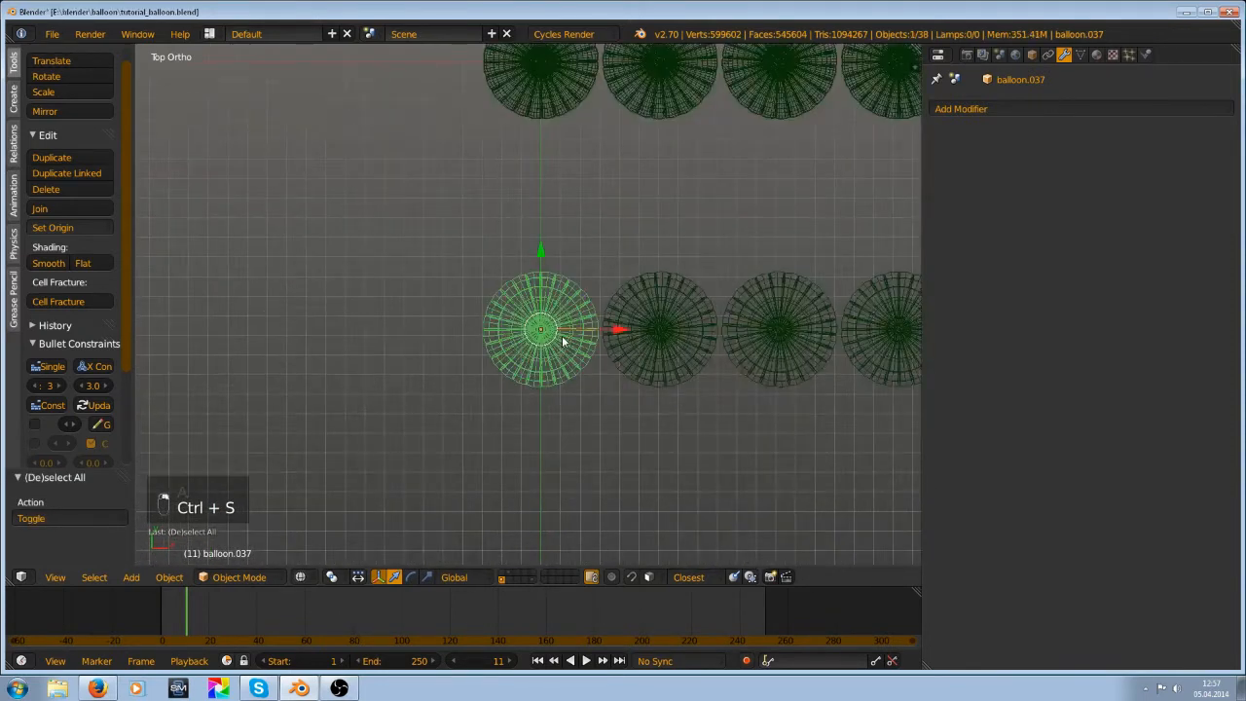
{"action": "scroll", "coordinate": [539, 406], "scroll_direction": "up", "scroll_amount": 1}
{"action": "key", "text": "Tab"}
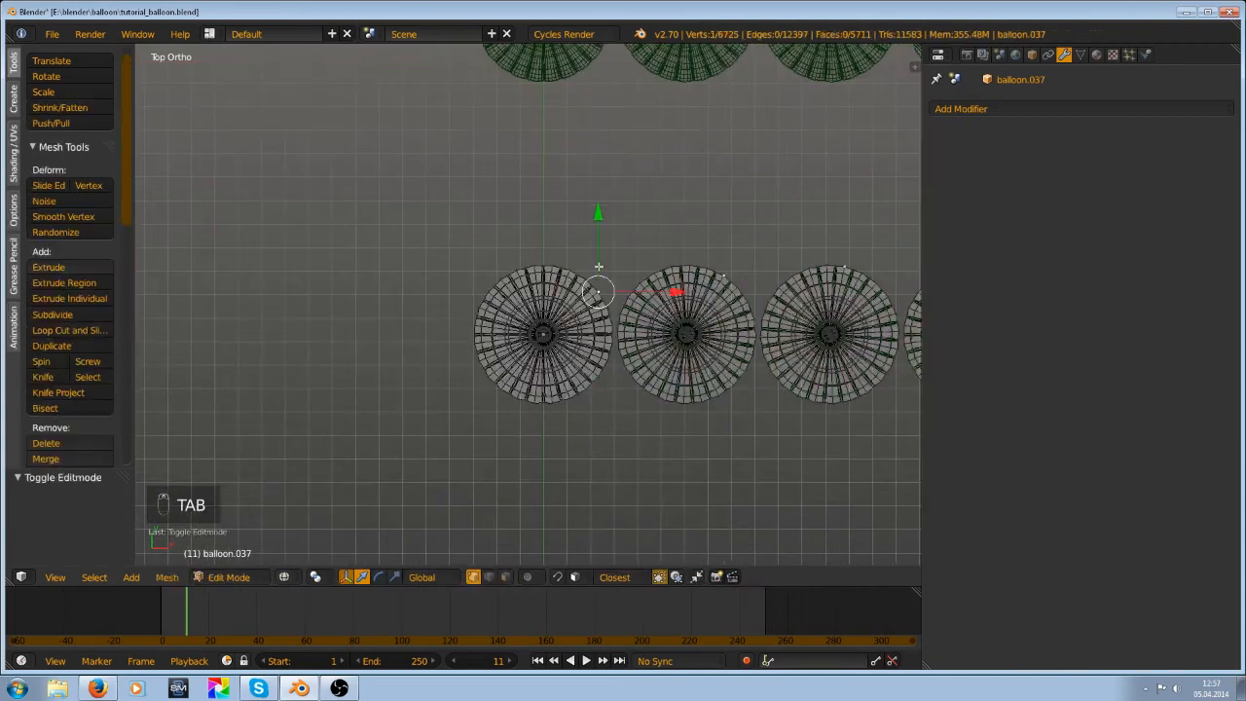
{"action": "scroll", "coordinate": [531, 309], "scroll_direction": "down", "scroll_amount": 4}
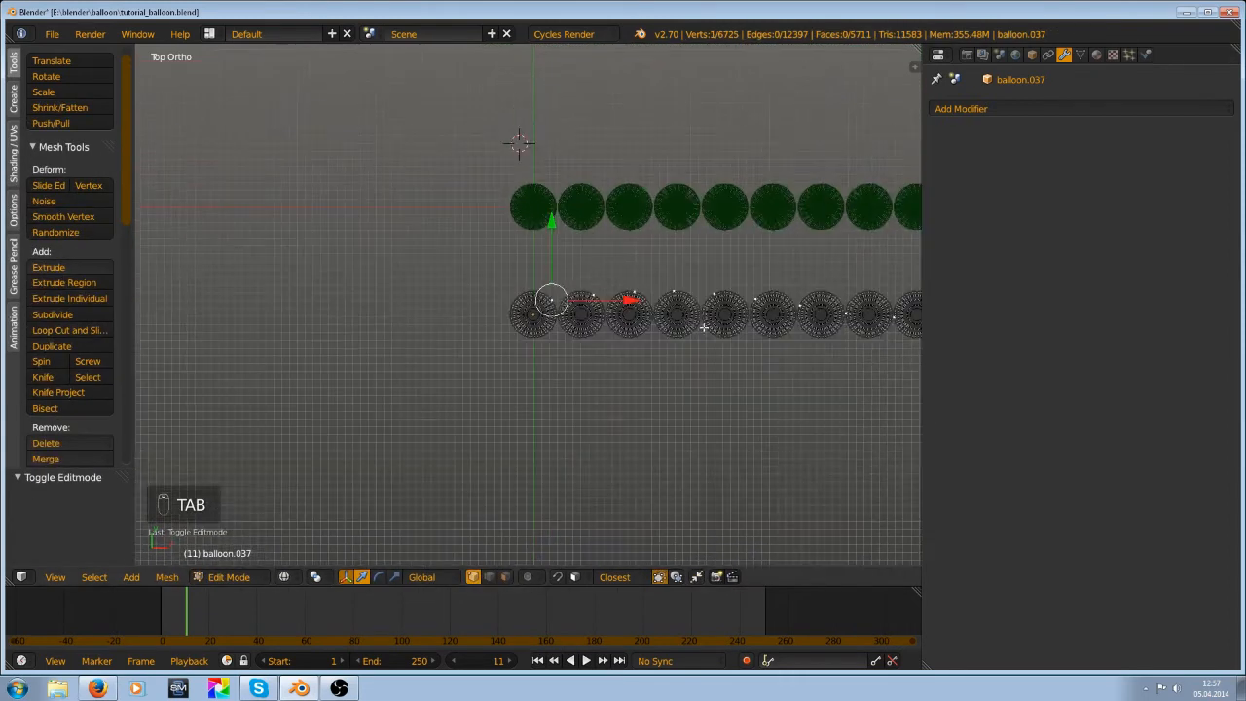
{"action": "key", "text": "a"}
{"action": "key", "text": "a"}
{"action": "scroll", "coordinate": [564, 292], "scroll_direction": "up", "scroll_amount": 3}
{"action": "key", "text": "g"}
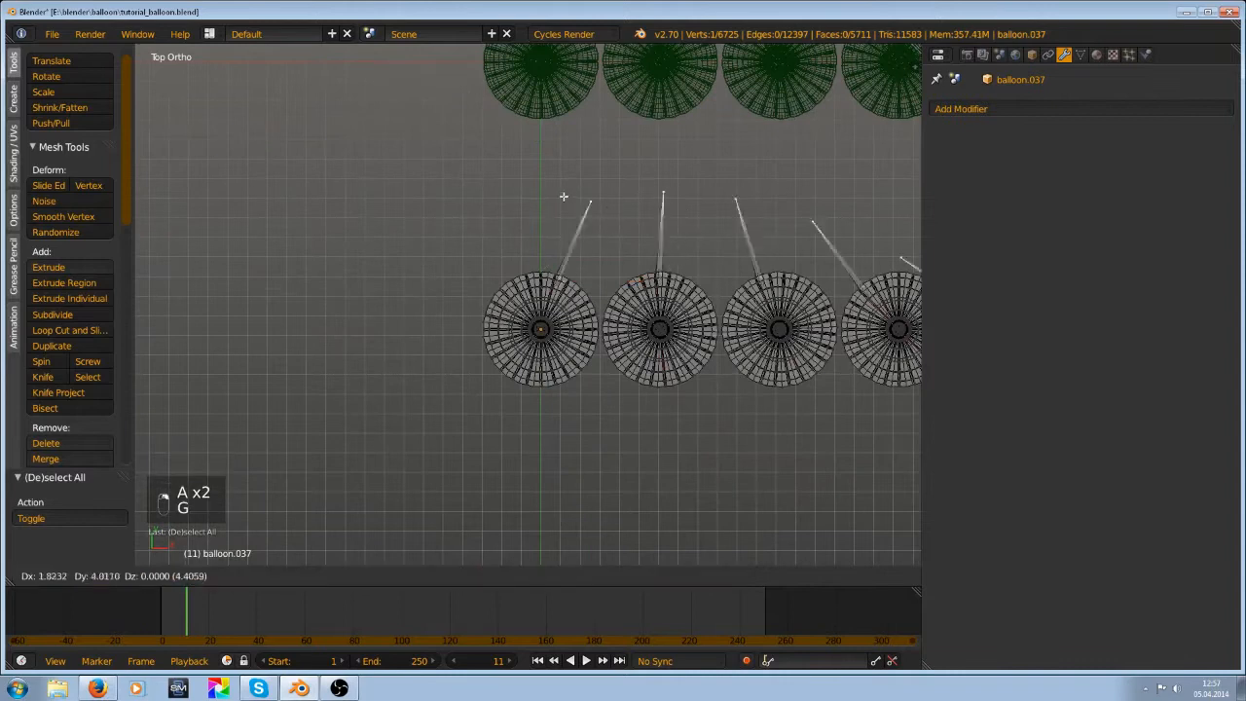
{"action": "right_click", "coordinate": [627, 257]}
{"action": "key", "text": "Tab"}
{"action": "scroll", "coordinate": [614, 301], "scroll_direction": "down", "scroll_amount": 4}
{"action": "scroll", "coordinate": [594, 310], "scroll_direction": "down", "scroll_amount": 3}
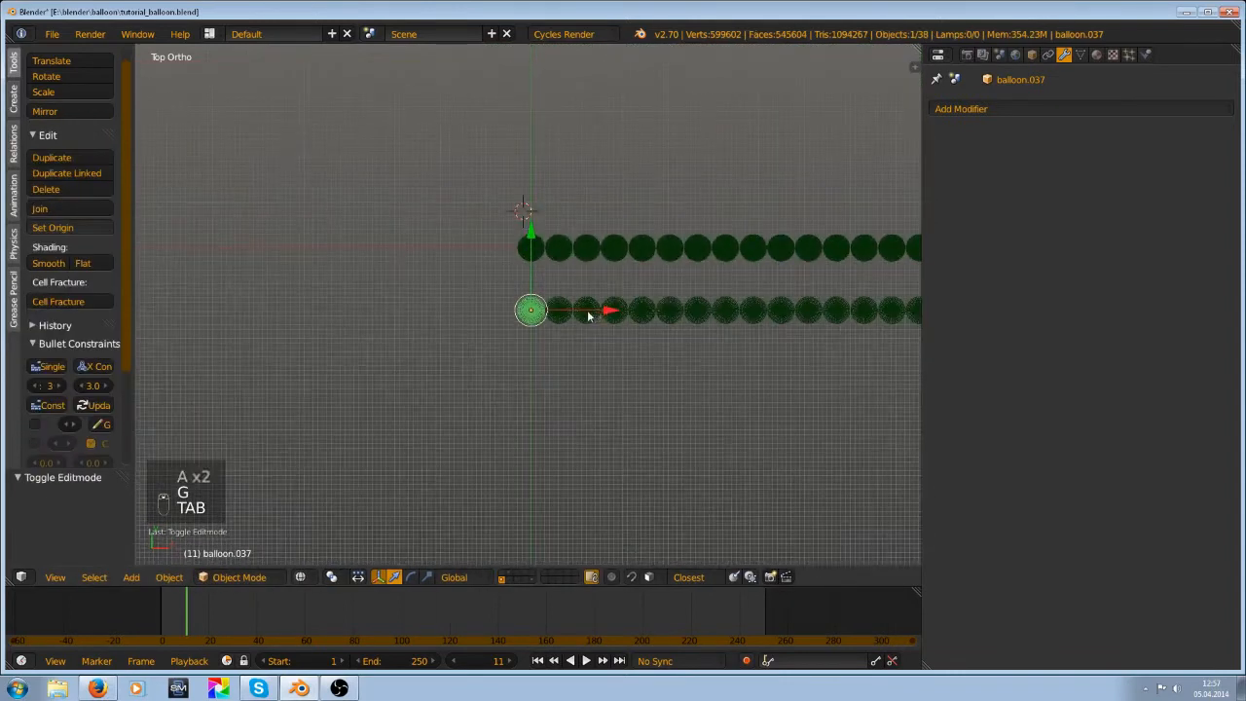
Move one vertex of the original row's first balloon outward in Edit Mode and return to Object Mode
{"action": "scroll", "coordinate": [560, 253], "scroll_direction": "up", "scroll_amount": 3}
{"action": "right_click", "coordinate": [527, 203]}
{"action": "key", "text": "Tab"}
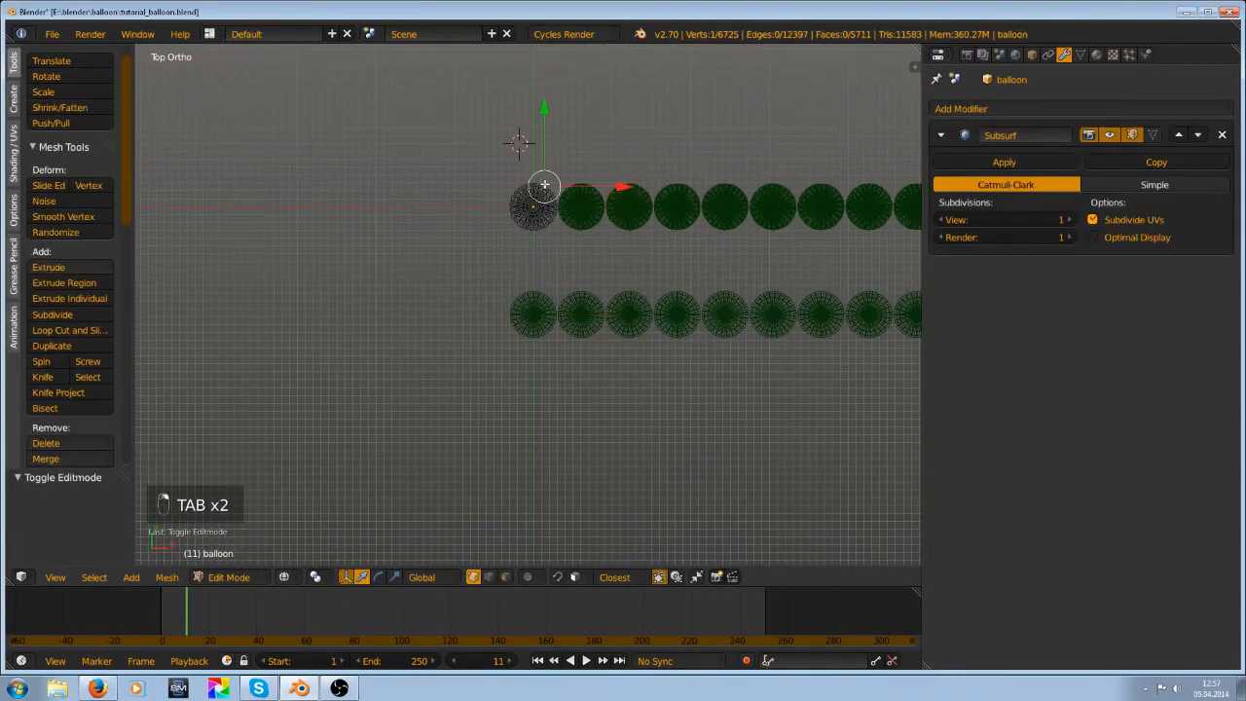
{"action": "key", "text": "g"}
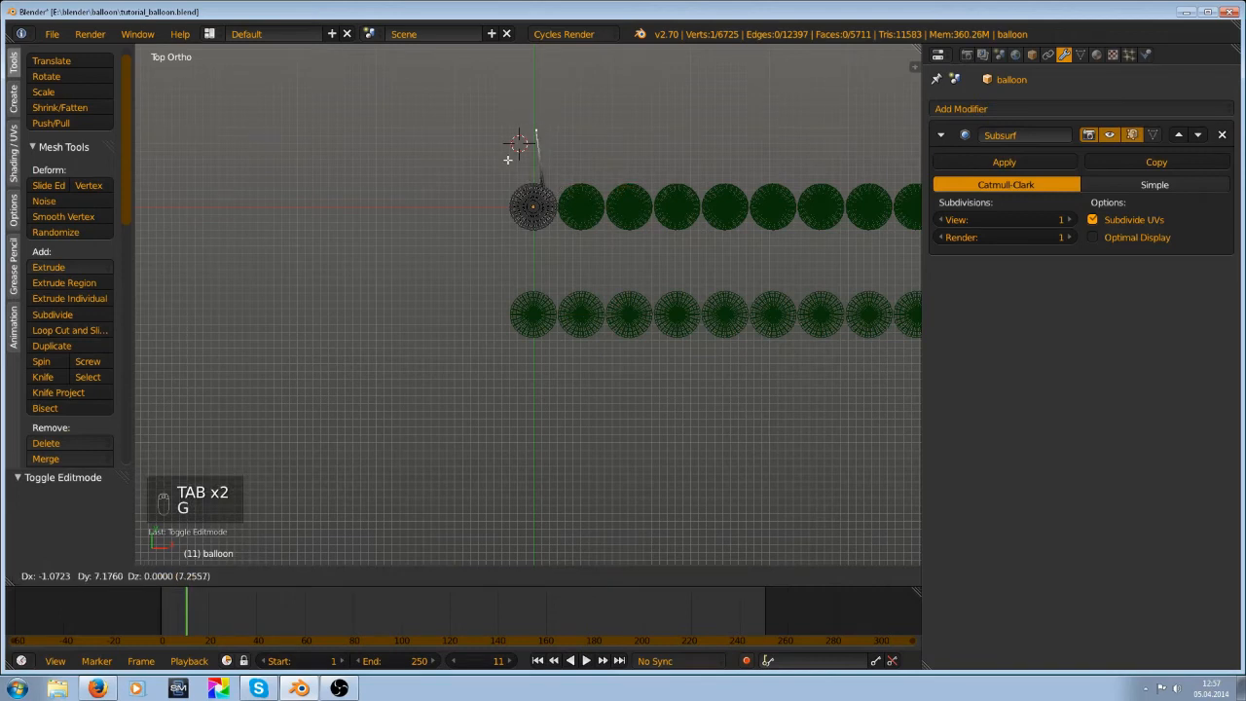
{"action": "right_click", "coordinate": [523, 165]}
{"action": "key", "text": "Tab"}
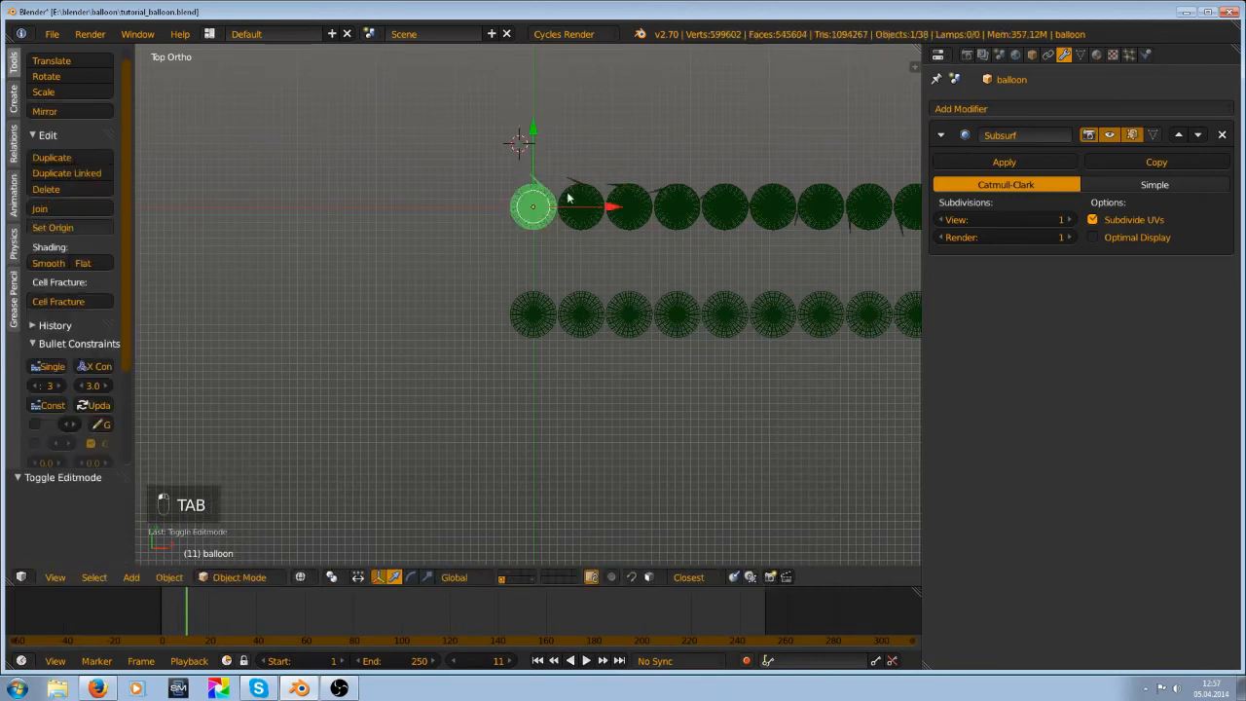
Undo the vertex move on the original row's first balloon and leave Edit Mode
{"action": "key", "text": "Tab"}
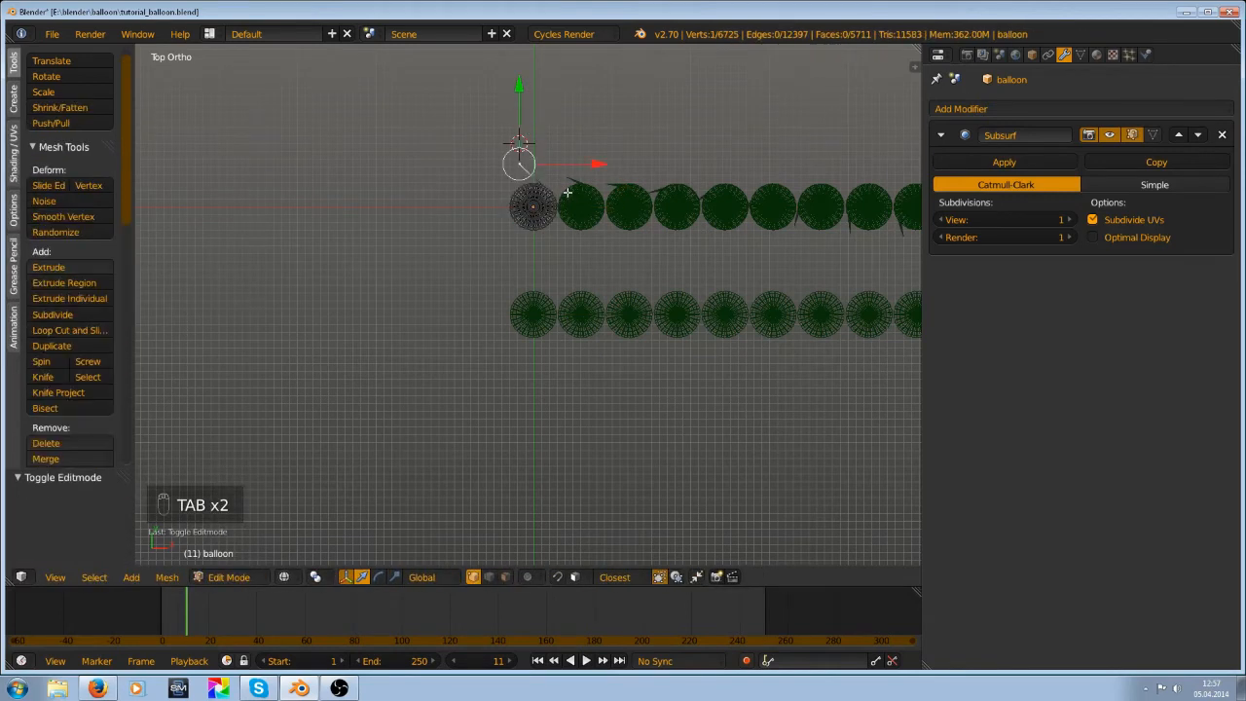
{"action": "key", "text": "ctrl+z"}
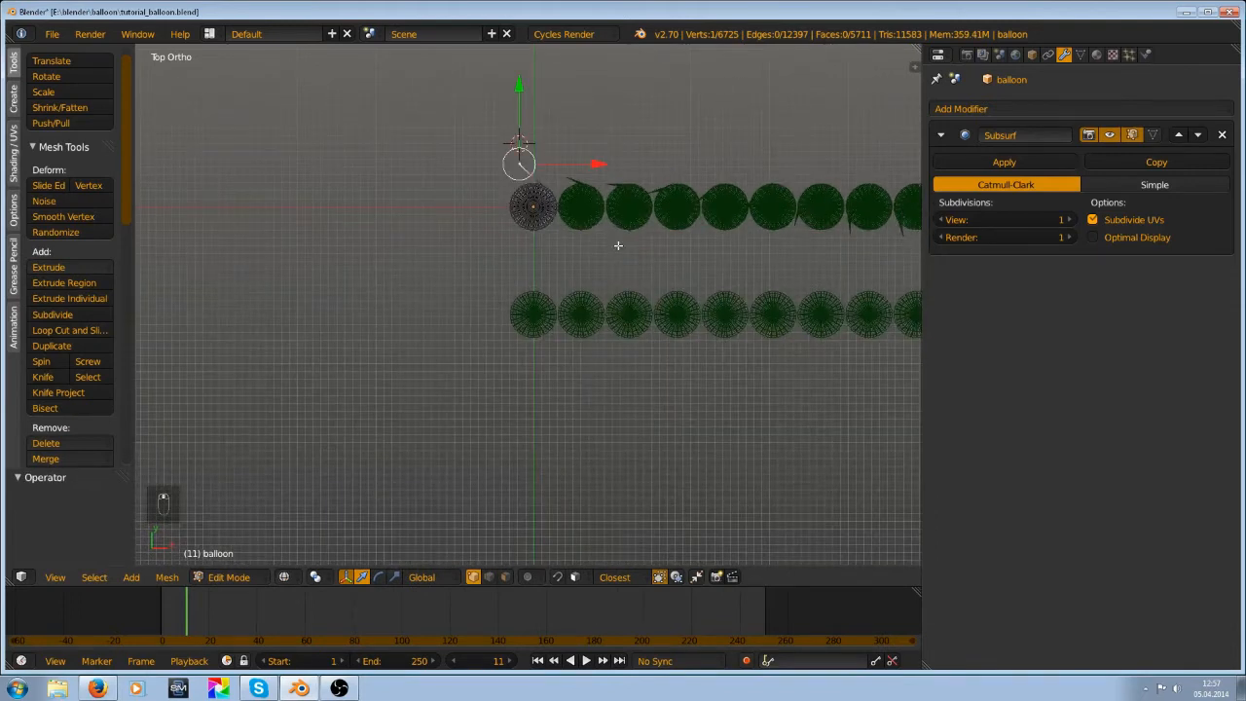
{"action": "key", "text": "ctrl+z"}
{"action": "key", "text": "Tab"}
Try moving the selected vertex of the duplicated row's first balloon in Edit Mode and cancel the move
{"action": "right_click", "coordinate": [535, 309]}
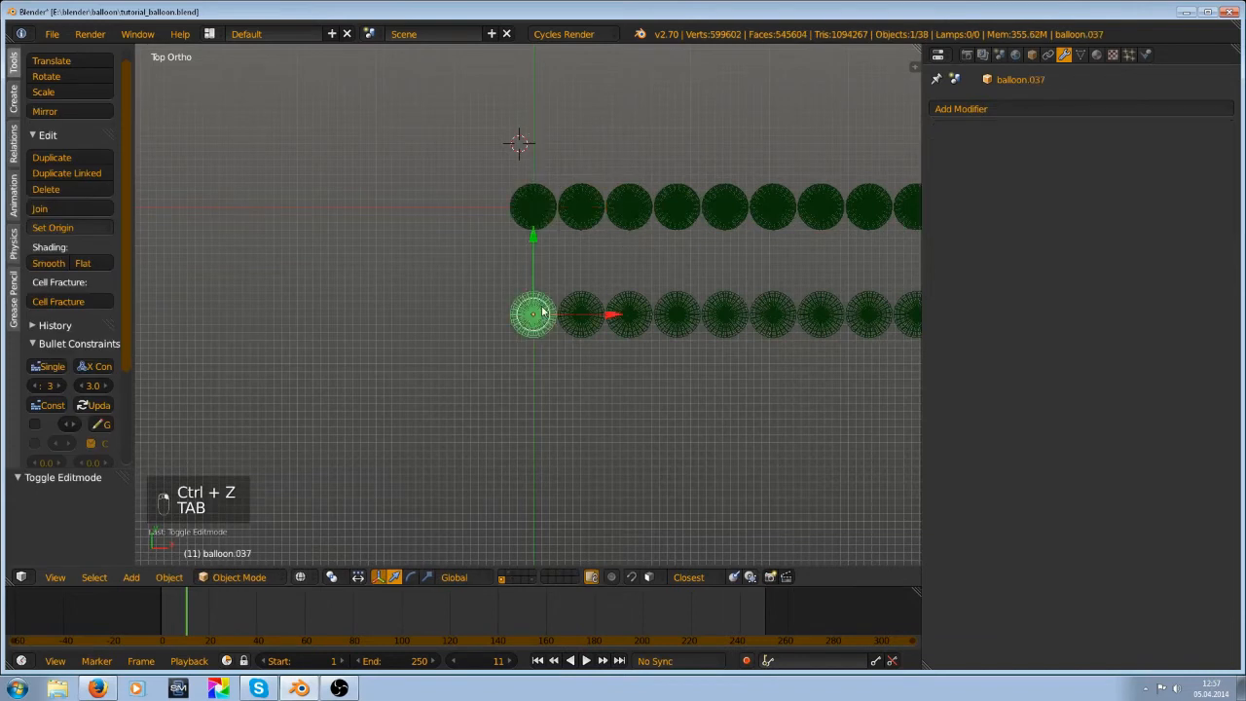
{"action": "key", "text": "Tab"}
{"action": "key", "text": "g"}
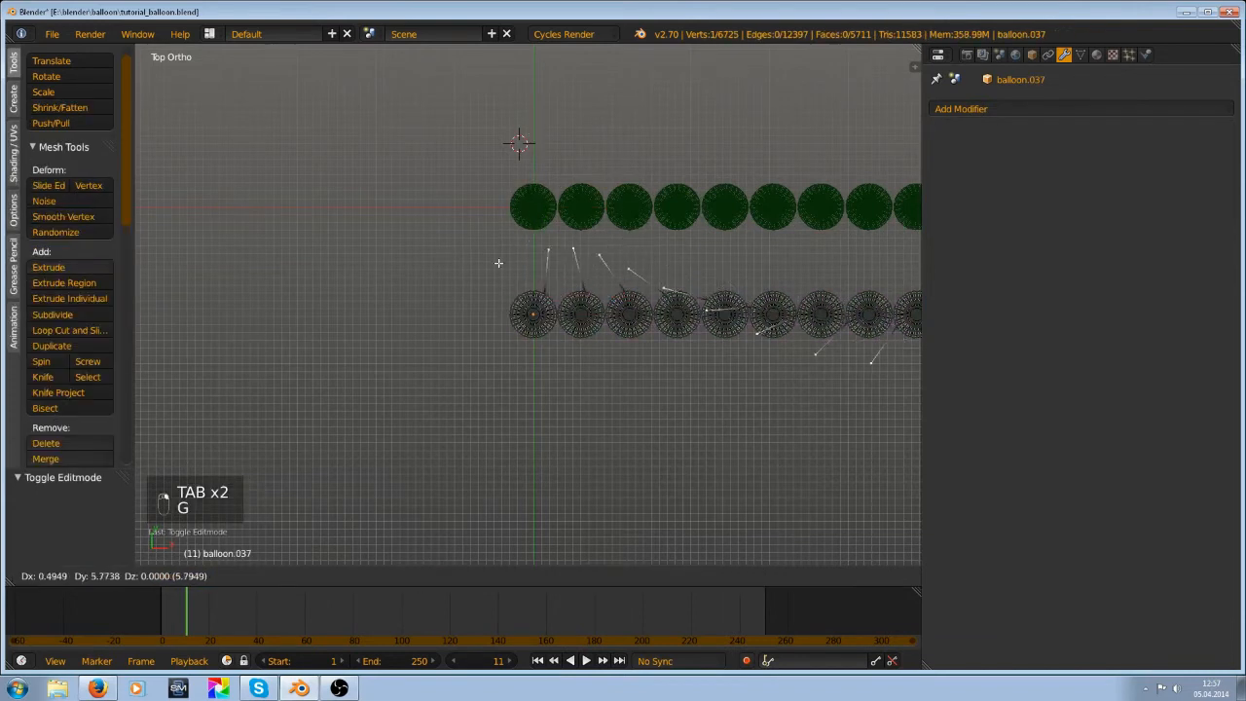
{"action": "right_click", "coordinate": [537, 244]}
{"action": "scroll", "coordinate": [536, 243], "scroll_direction": "down", "scroll_amount": 6}
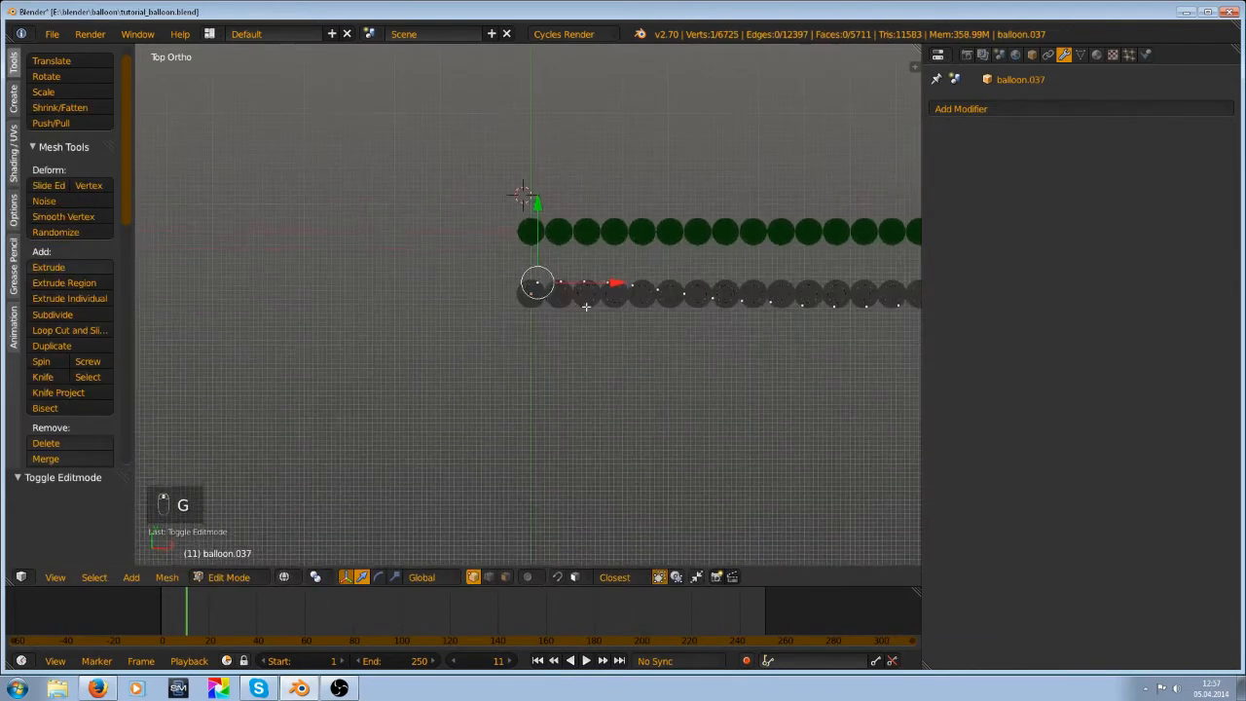
Move two vertices of the duplicated row's linked mesh outward, one about 53 units along Y, the other about -18 in X and -45 in Y
{"action": "key", "text": "g"}
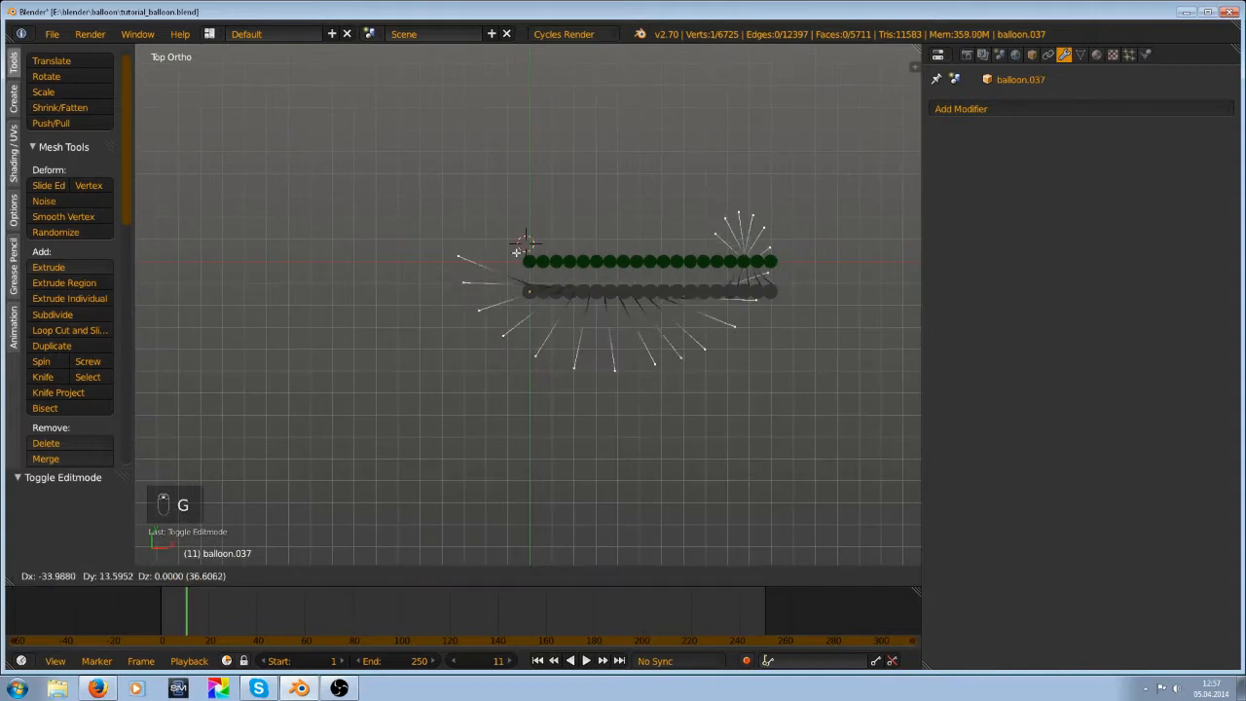
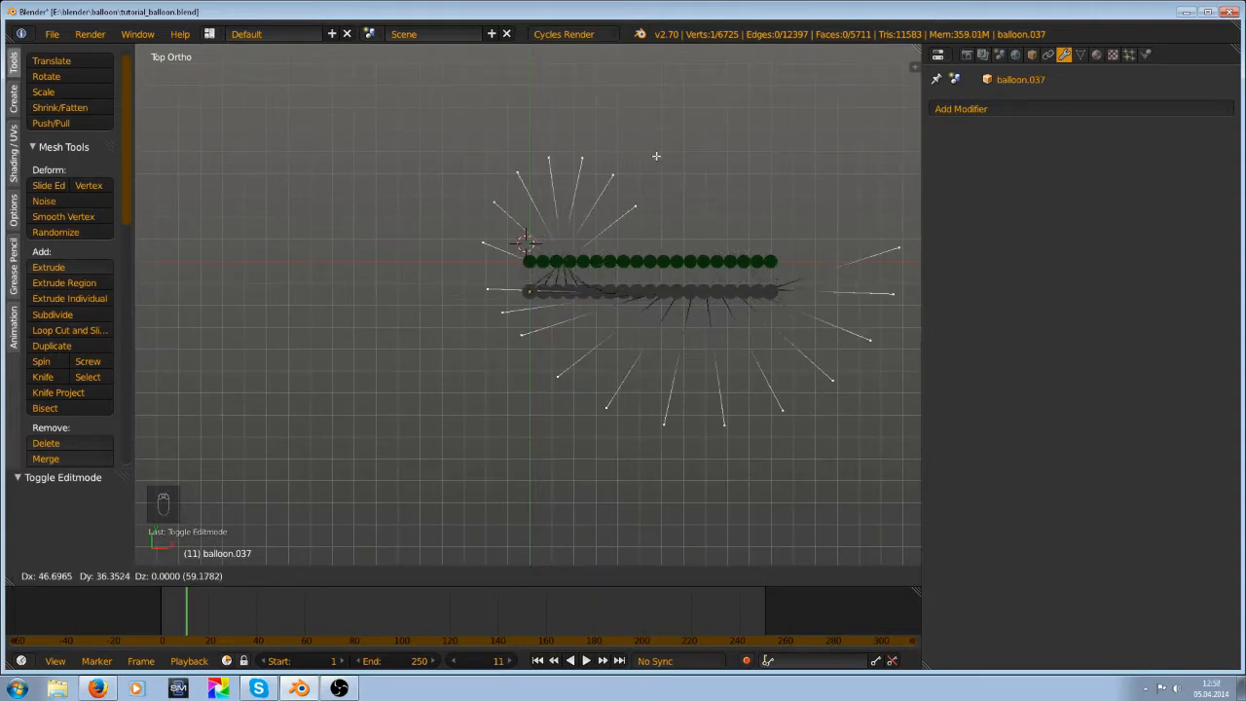
{"action": "left_click", "coordinate": [572, 154]}
{"action": "key", "text": "g"}
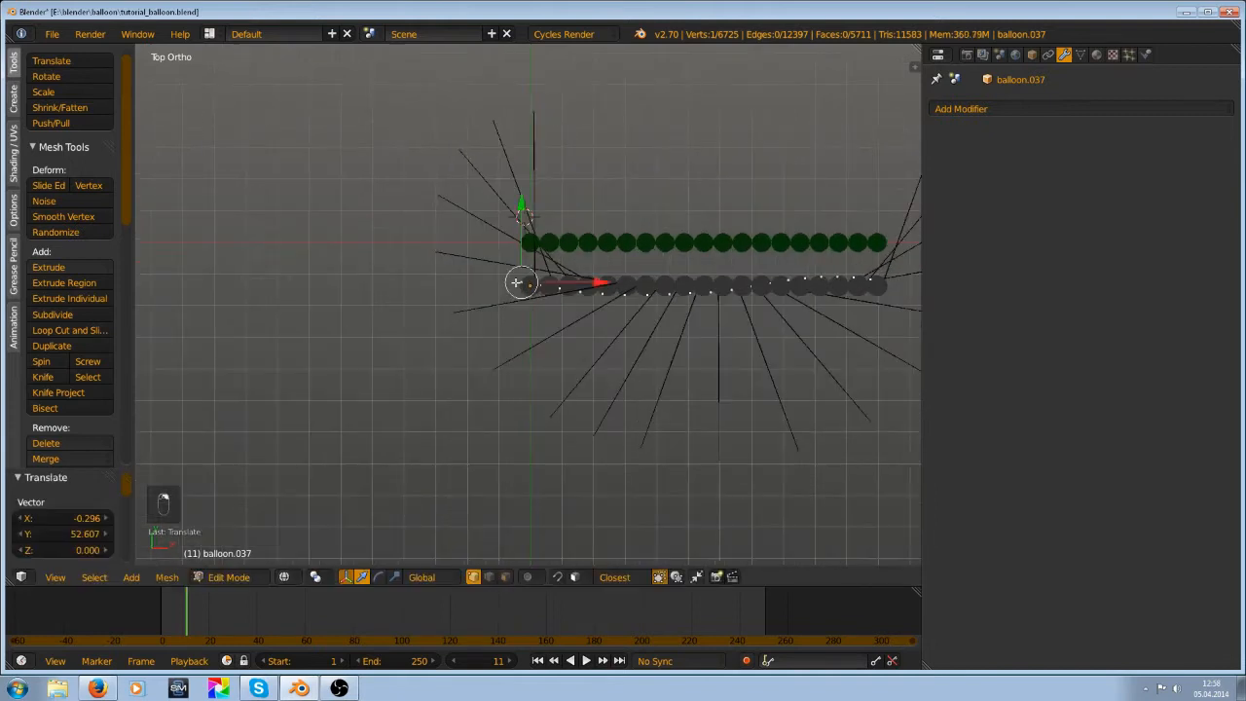
{"action": "left_click", "coordinate": [460, 425]}
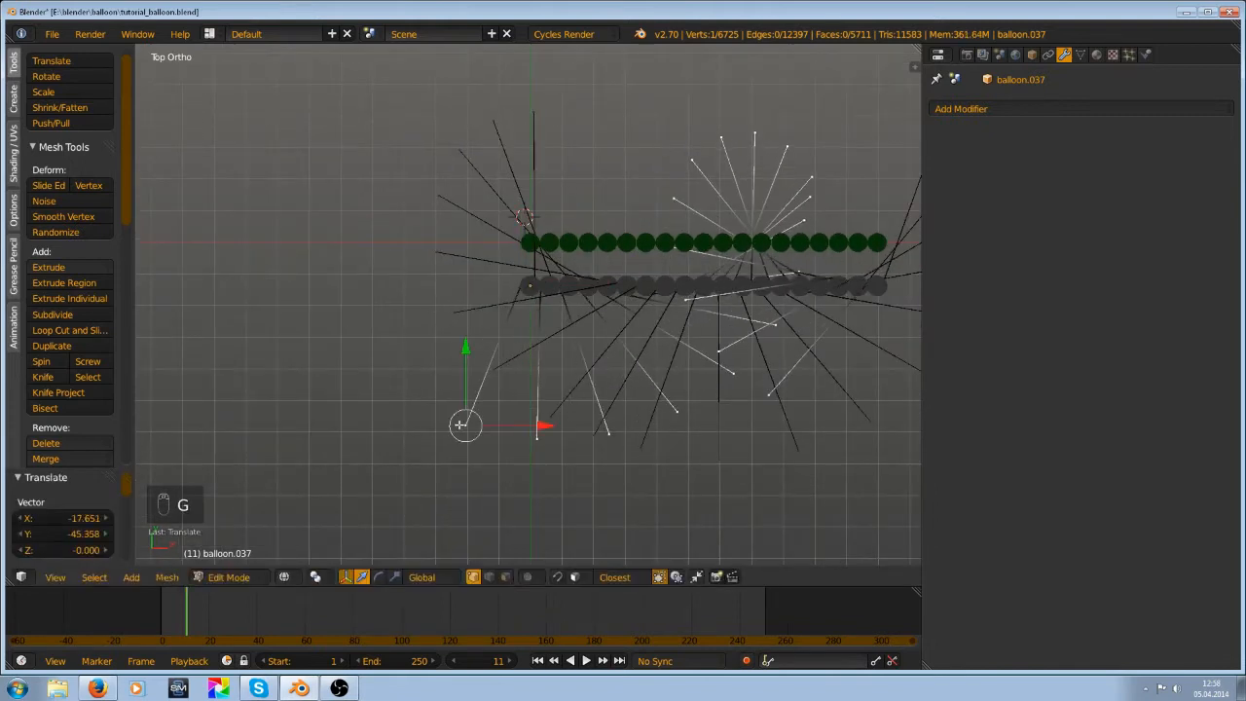
Undo the vertex moves on the duplicated row, return to Object Mode and save the scene
{"action": "key", "text": "ctrl+z"}
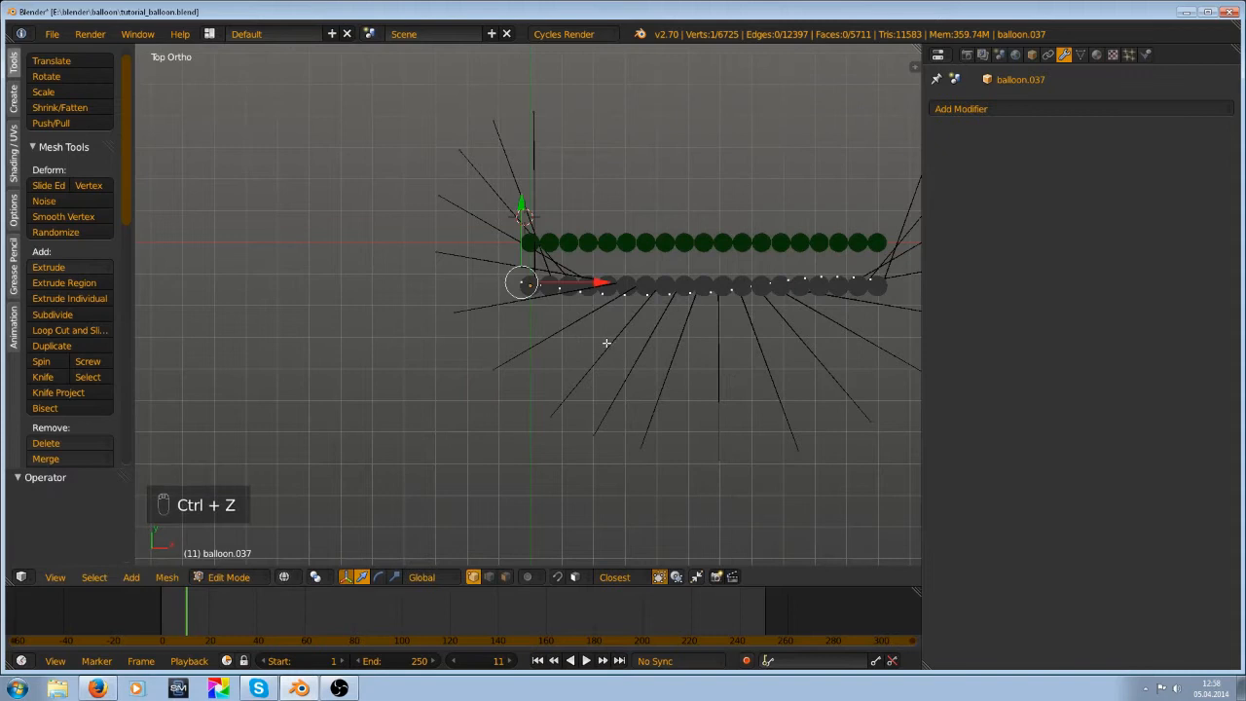
{"action": "key", "text": "ctrl+z"}
{"action": "key", "text": "ctrl+z"}
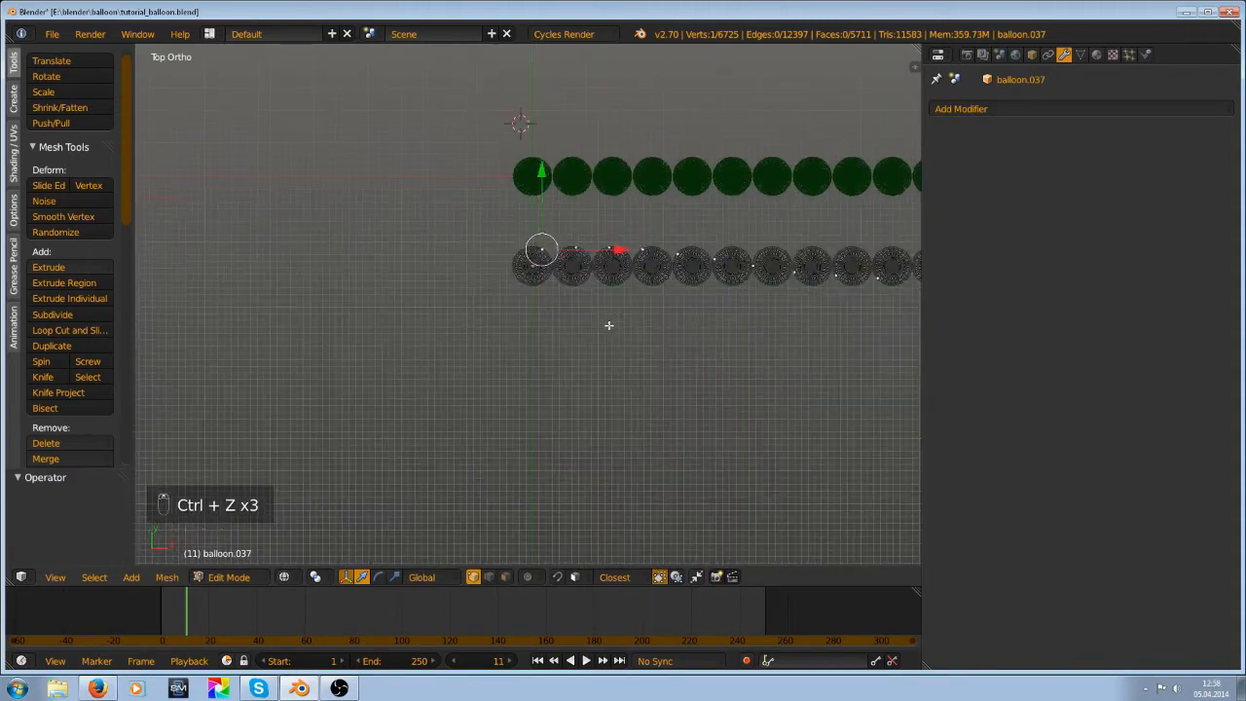
{"action": "key", "text": "Tab"}
{"action": "key", "text": "ctrl+s"}
{"action": "scroll", "coordinate": [548, 309], "scroll_direction": "up", "scroll_amount": 5}
{"action": "middle_click_drag", "start_coordinate": [568, 184], "coordinate": [507, 337], "text": "shift"}
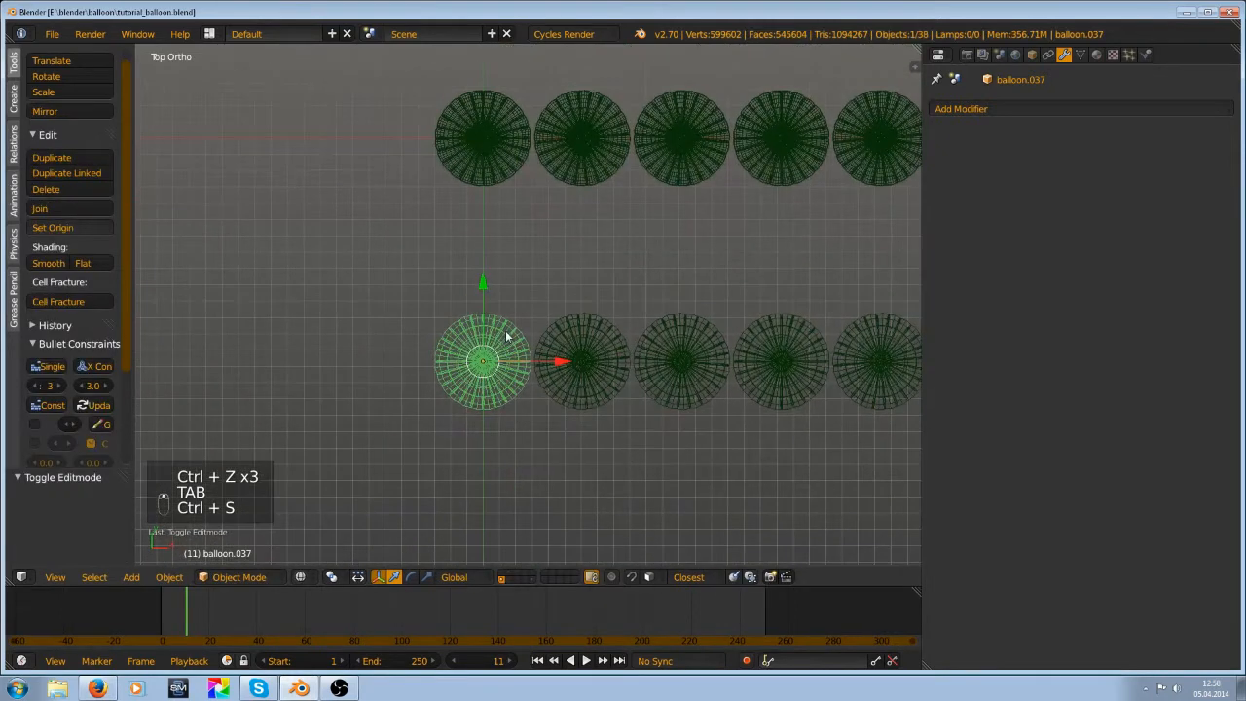
{"action": "key", "text": "ctrl+s"}
Switch the viewport to solid shading and examine the basket and burners of the duplicated row's first balloon
{"action": "left_click", "coordinate": [506, 337]}
{"action": "middle_click_drag", "start_coordinate": [487, 456], "coordinate": [550, 336]}
{"action": "mouse_move", "coordinate": [527, 313]}
{"action": "middle_mouse_down", "text": "shift"}
{"action": "mouse_move", "coordinate": [468, 425]}
{"action": "mouse_move", "coordinate": [549, 282]}
{"action": "middle_mouse_up", "text": "shift"}
{"action": "scroll", "coordinate": [520, 292], "scroll_direction": "up", "scroll_amount": 6}
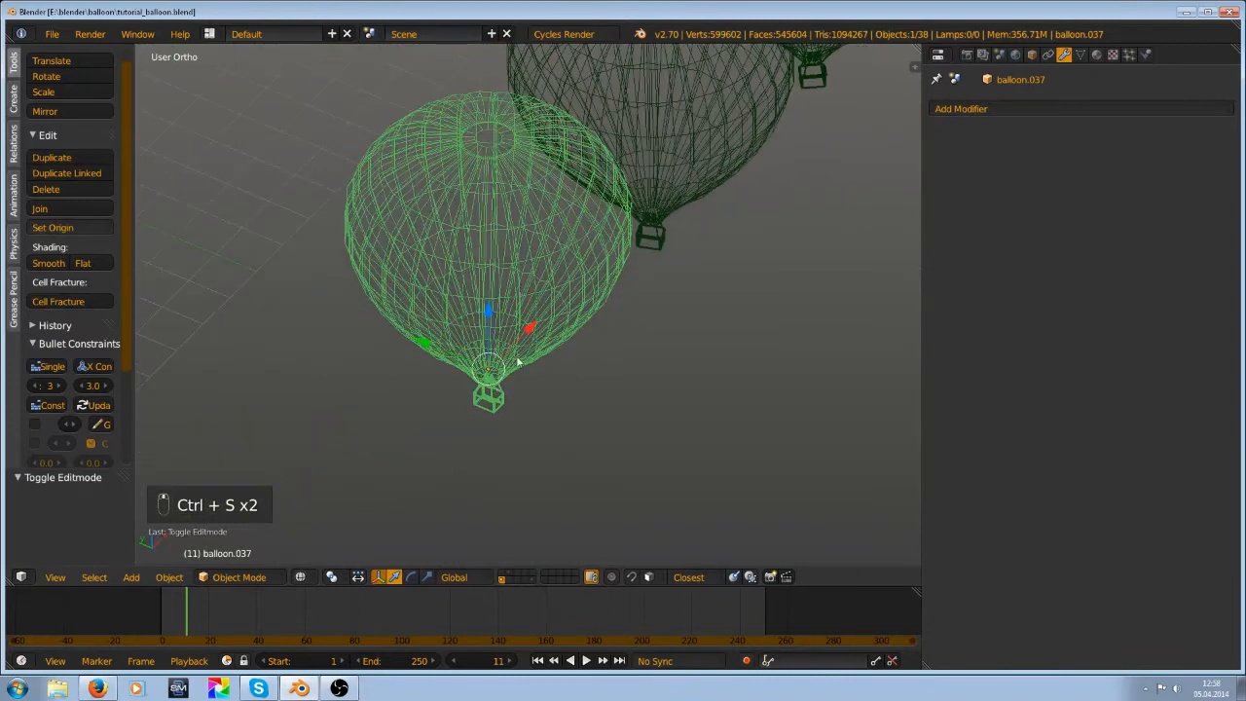
{"action": "middle_click_drag", "start_coordinate": [517, 361], "coordinate": [555, 295], "text": "shift"}
{"action": "key", "text": "z"}
{"action": "middle_click_drag", "start_coordinate": [505, 385], "coordinate": [522, 345]}
{"action": "scroll", "coordinate": [522, 343], "scroll_direction": "up", "scroll_amount": 10}
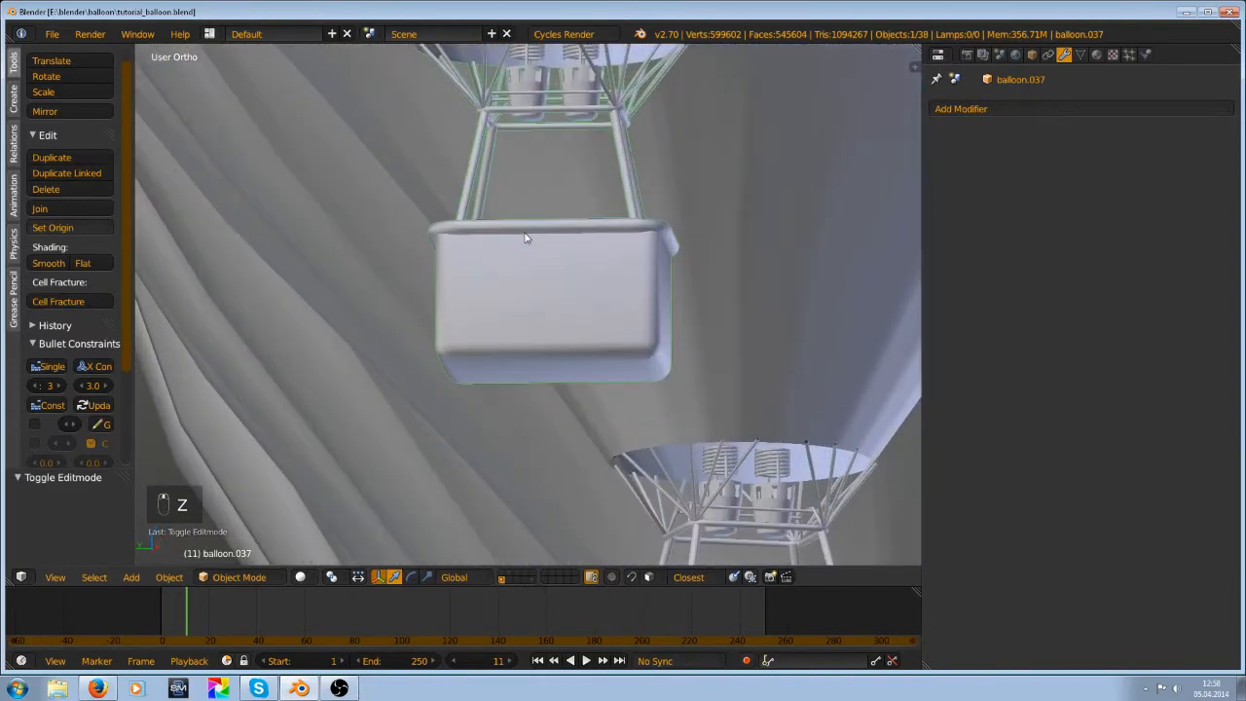
{"action": "scroll", "coordinate": [526, 237], "scroll_direction": "down", "scroll_amount": 1}
{"action": "middle_click_drag", "start_coordinate": [485, 195], "coordinate": [510, 280], "text": "shift"}
{"action": "scroll", "coordinate": [490, 297], "scroll_direction": "up", "scroll_amount": 4}
{"action": "scroll", "coordinate": [491, 297], "scroll_direction": "down", "scroll_amount": 6}
{"action": "scroll", "coordinate": [510, 281], "scroll_direction": "up", "scroll_amount": 6}
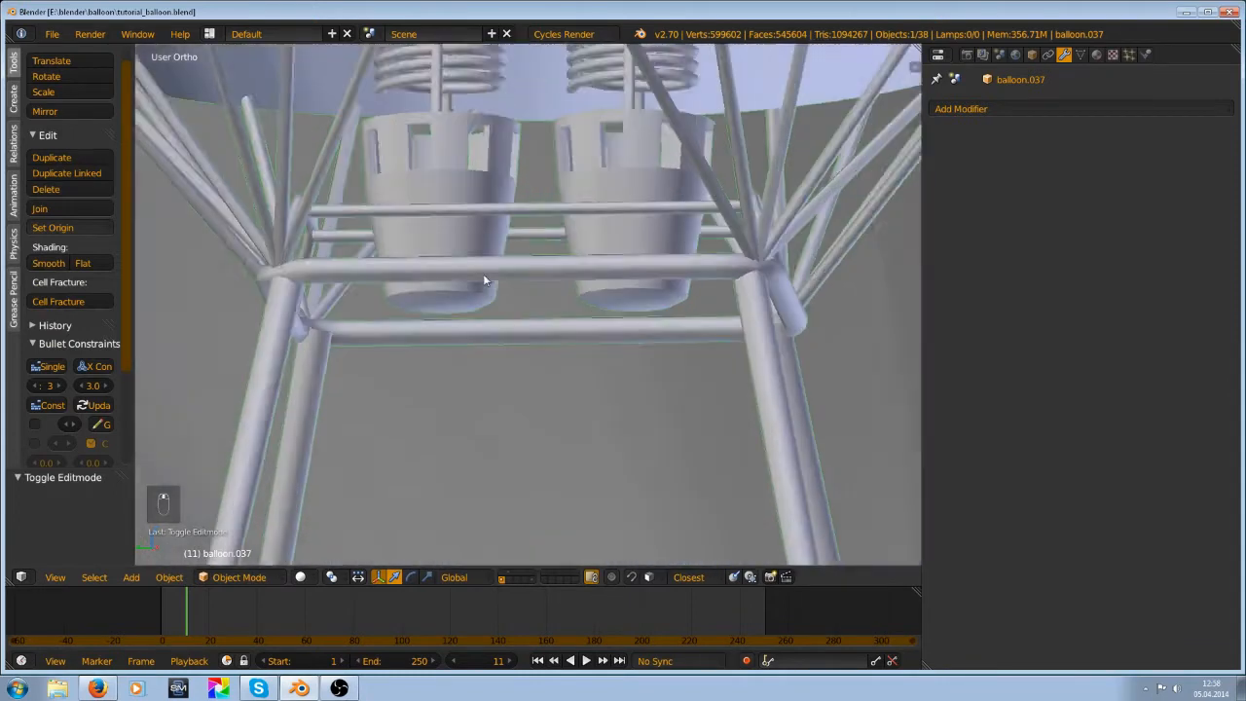
{"action": "scroll", "coordinate": [512, 167], "scroll_direction": "down", "scroll_amount": 3}
Select the duplicated row's entire balloon mesh in Edit Mode and remove its duplicate vertices
{"action": "key", "text": "Tab"}
{"action": "scroll", "coordinate": [511, 170], "scroll_direction": "down", "scroll_amount": 4}
{"action": "key", "text": "a"}
{"action": "key", "text": "a"}
{"action": "key", "text": "a"}
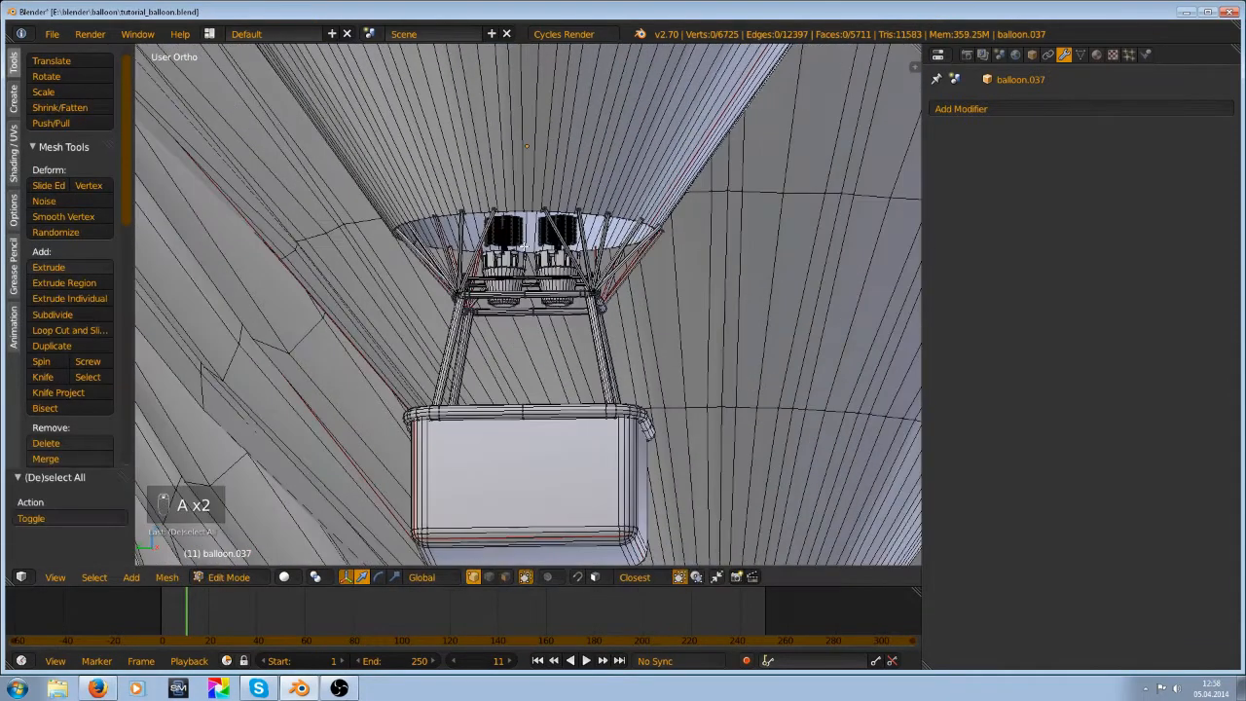
{"action": "scroll", "coordinate": [608, 297], "scroll_direction": "down", "scroll_amount": 4}
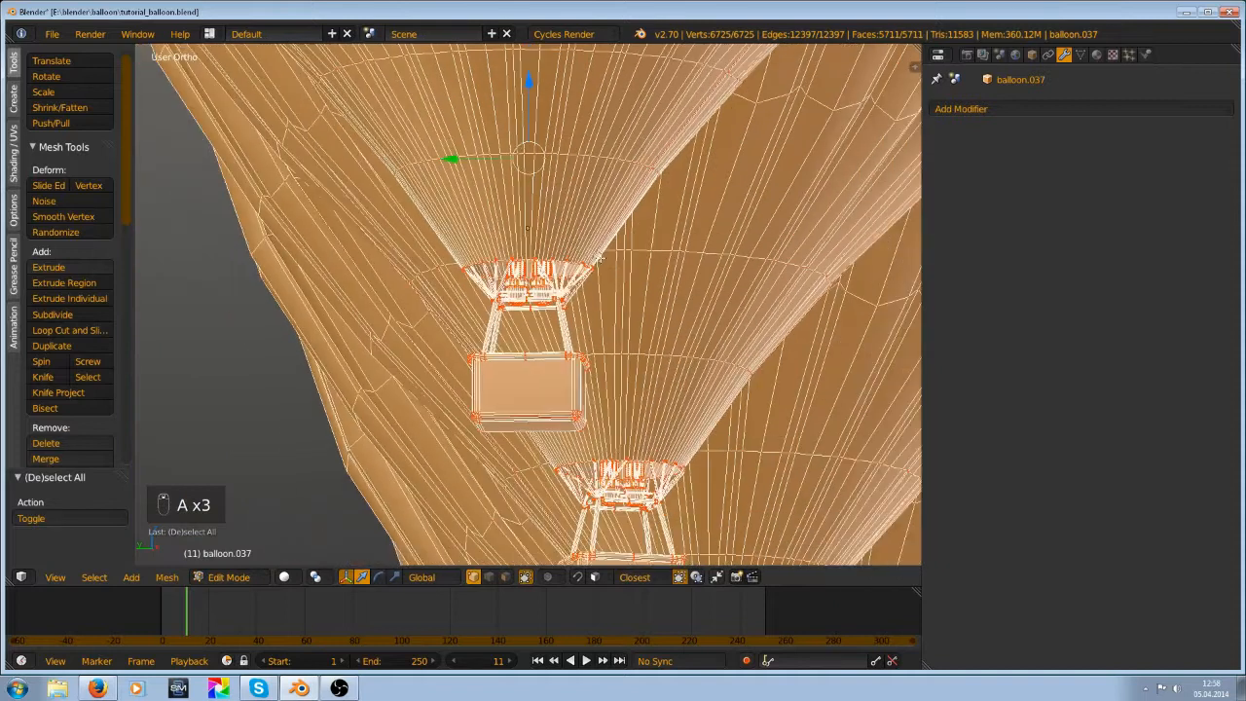
{"action": "scroll", "coordinate": [475, 224], "scroll_direction": "up", "scroll_amount": 2}
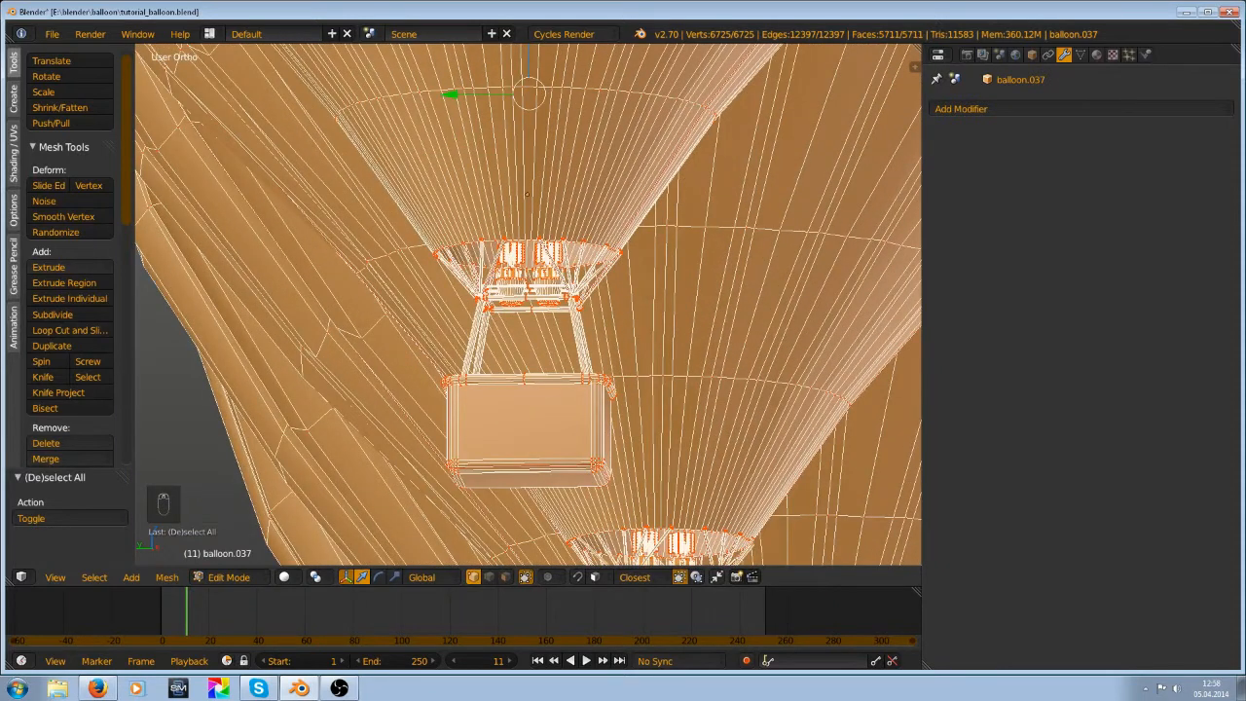
{"action": "key", "text": "ctrl+v"}
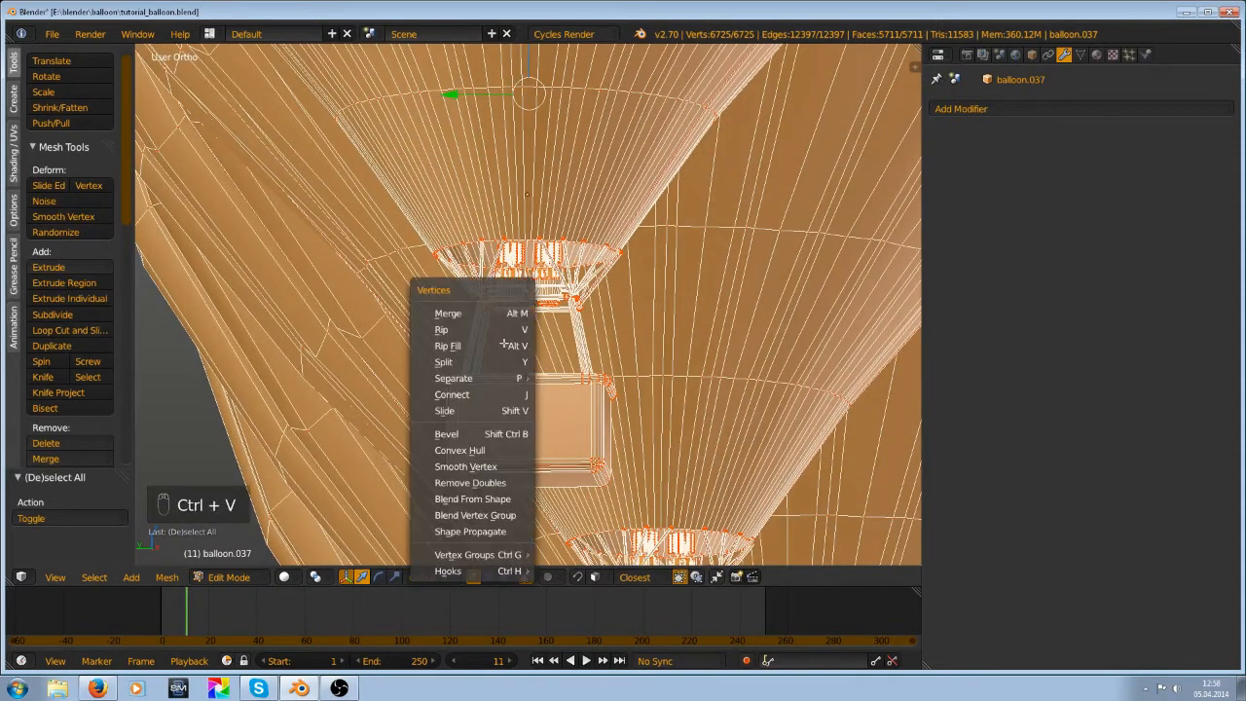
{"action": "left_click", "coordinate": [497, 481]}
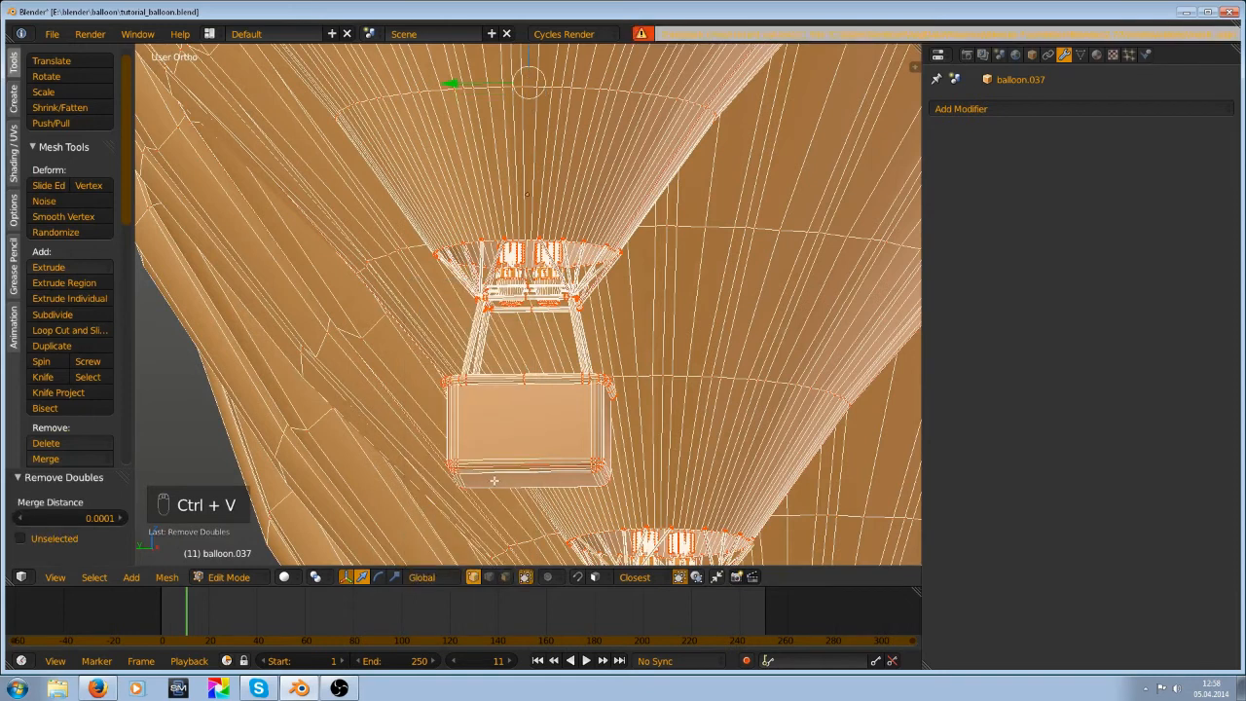
{"action": "scroll", "coordinate": [518, 429], "scroll_direction": "up", "scroll_amount": 4}
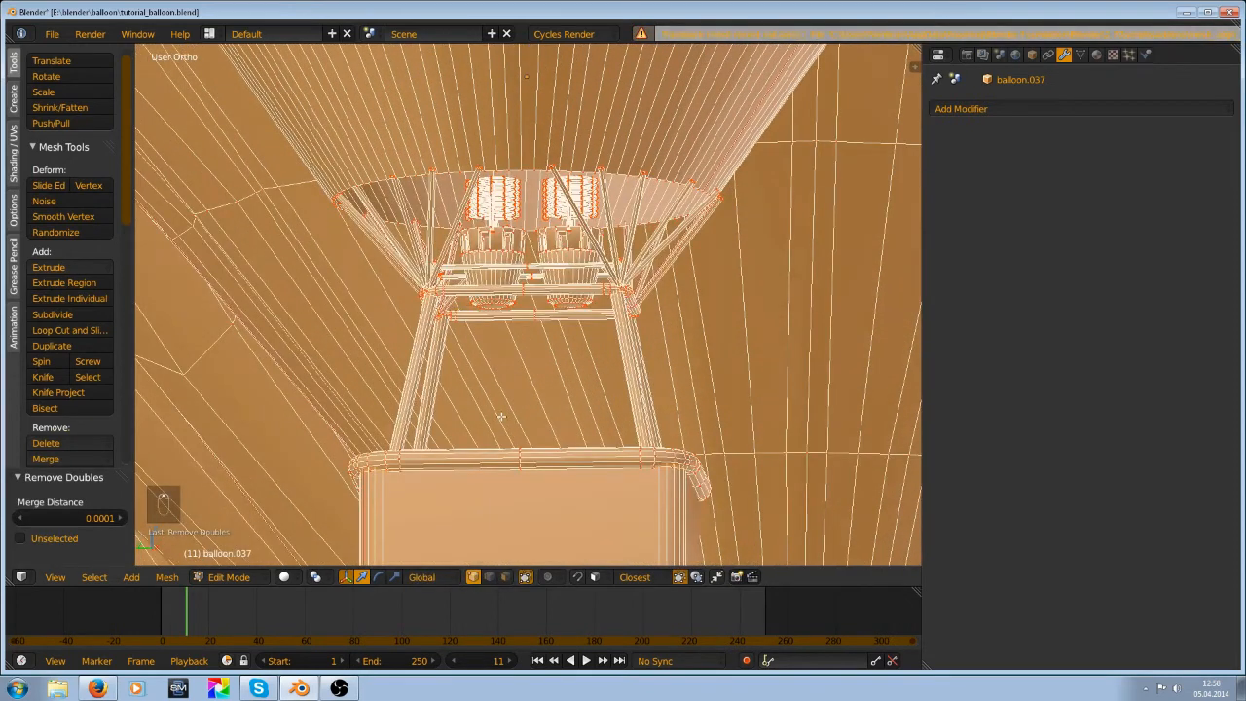
{"action": "scroll", "coordinate": [501, 417], "scroll_direction": "down", "scroll_amount": 3}
{"action": "scroll", "coordinate": [501, 416], "scroll_direction": "up", "scroll_amount": 3}
Search the add-ons in the user preferences for "mesh", shorten the search to "me" among enabled add-ons, and close the preferences
{"action": "key", "text": "ctrl+alt+u"}
{"action": "left_click", "coordinate": [544, 125]}
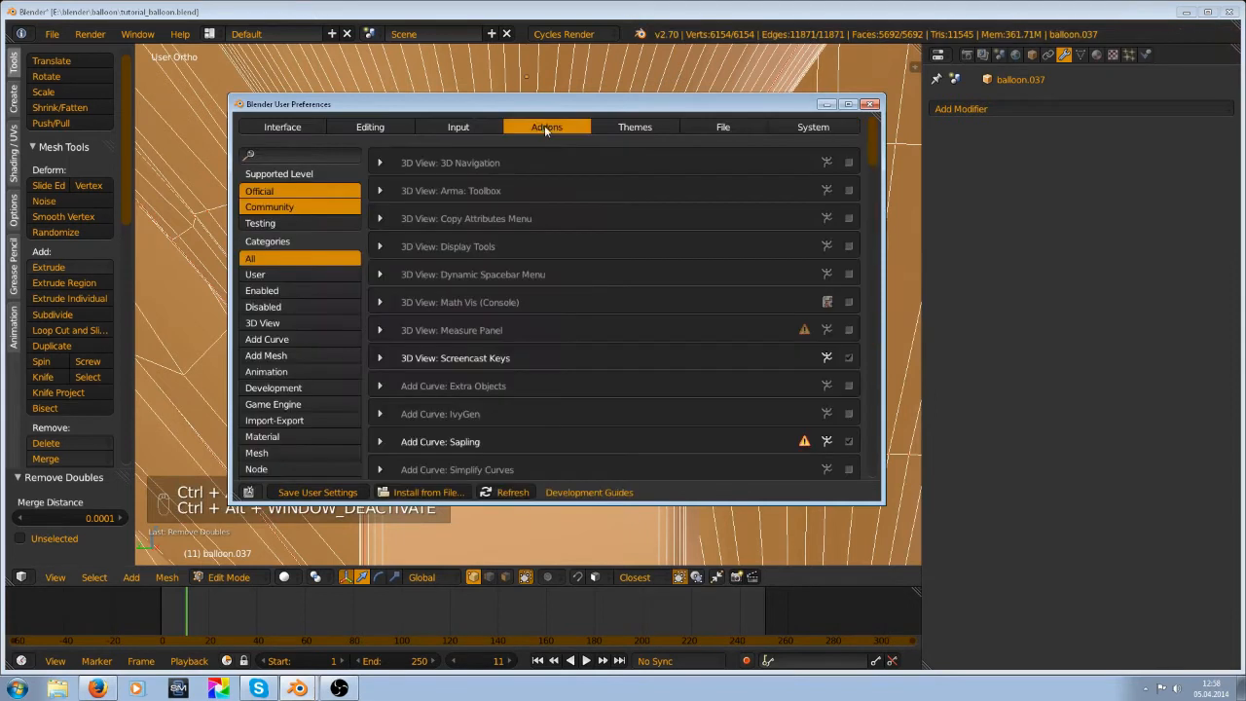
{"action": "left_click", "coordinate": [299, 146]}
{"action": "type", "text": "mesh"}
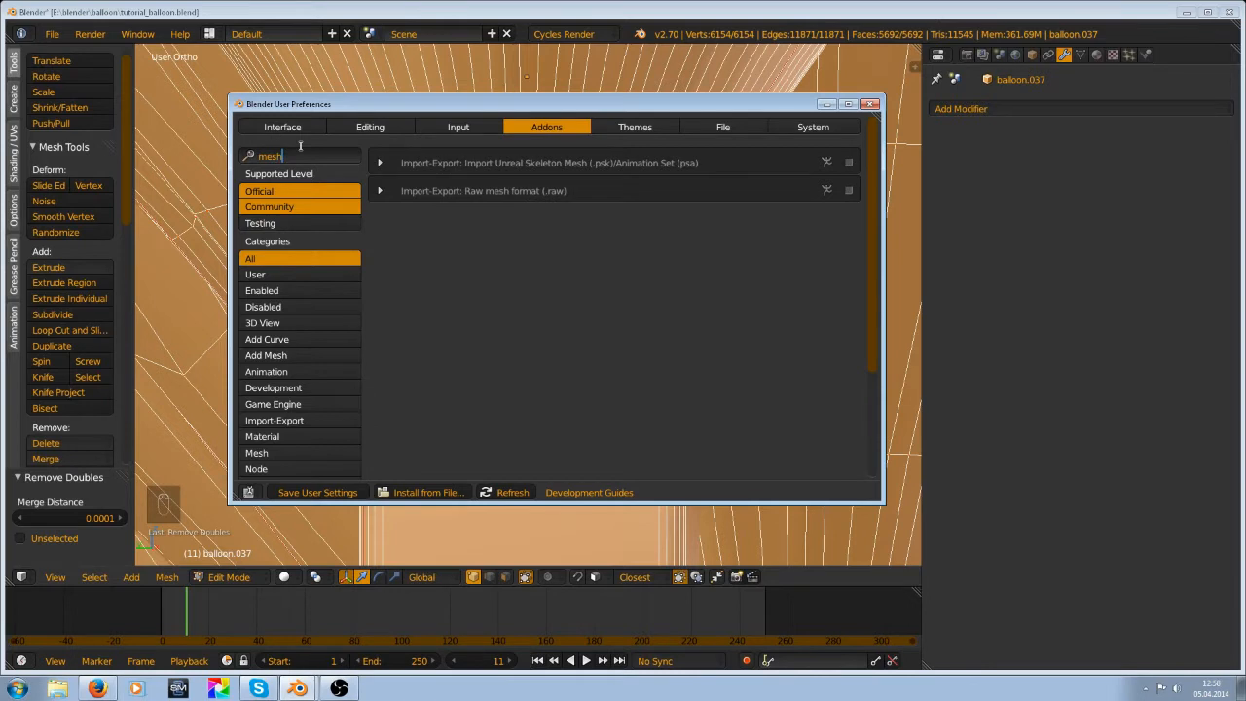
{"action": "key", "text": "BackSpace"}
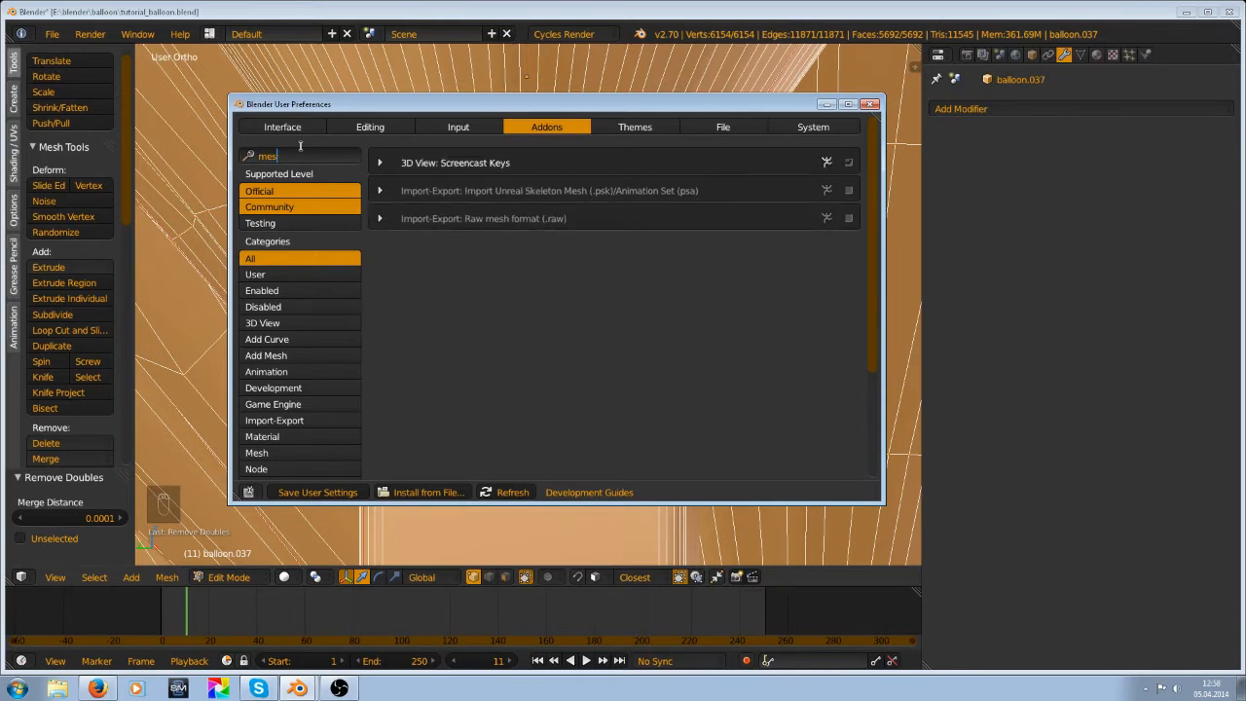
{"action": "key", "text": "BackSpace"}
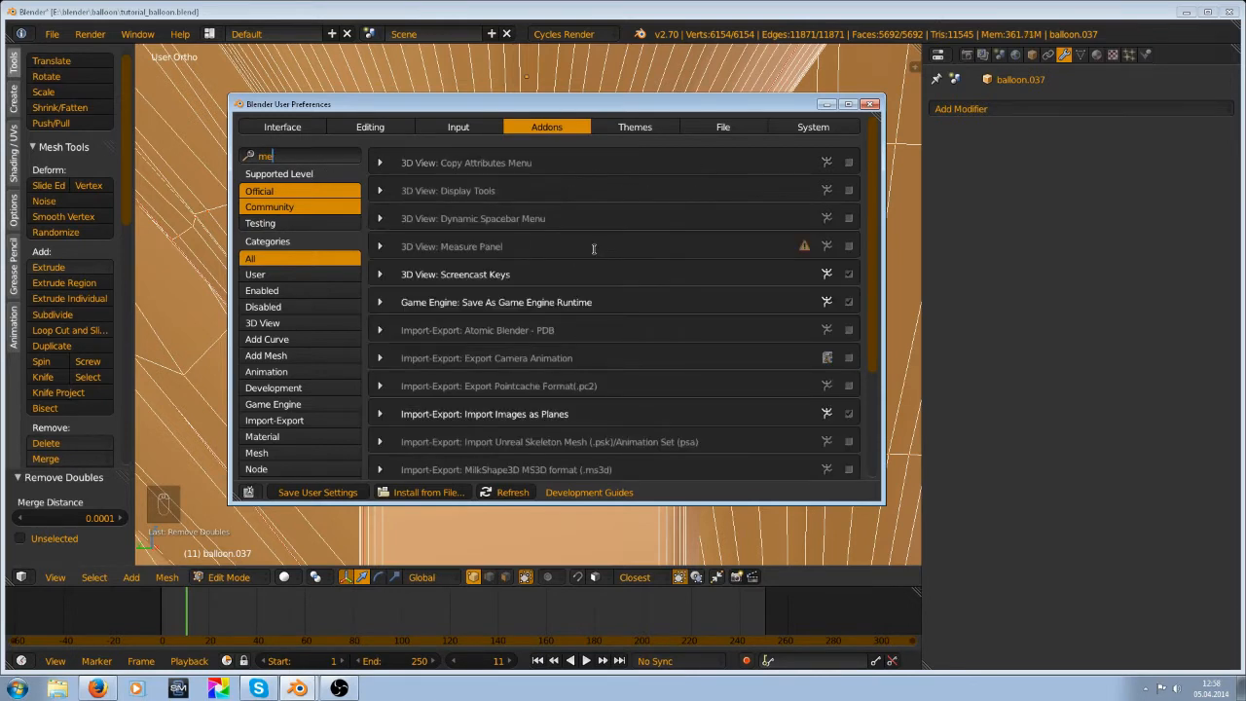
{"action": "key", "text": "Home"}
{"action": "left_click", "coordinate": [281, 290]}
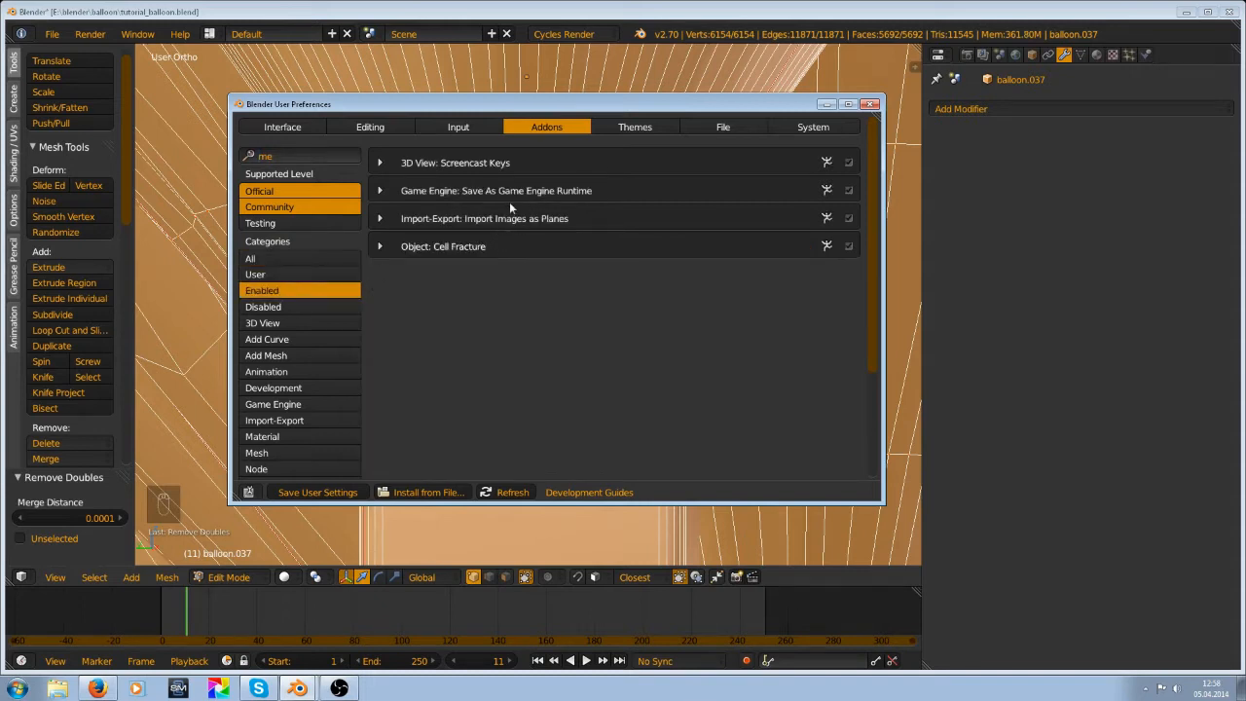
{"action": "left_click", "coordinate": [870, 103]}
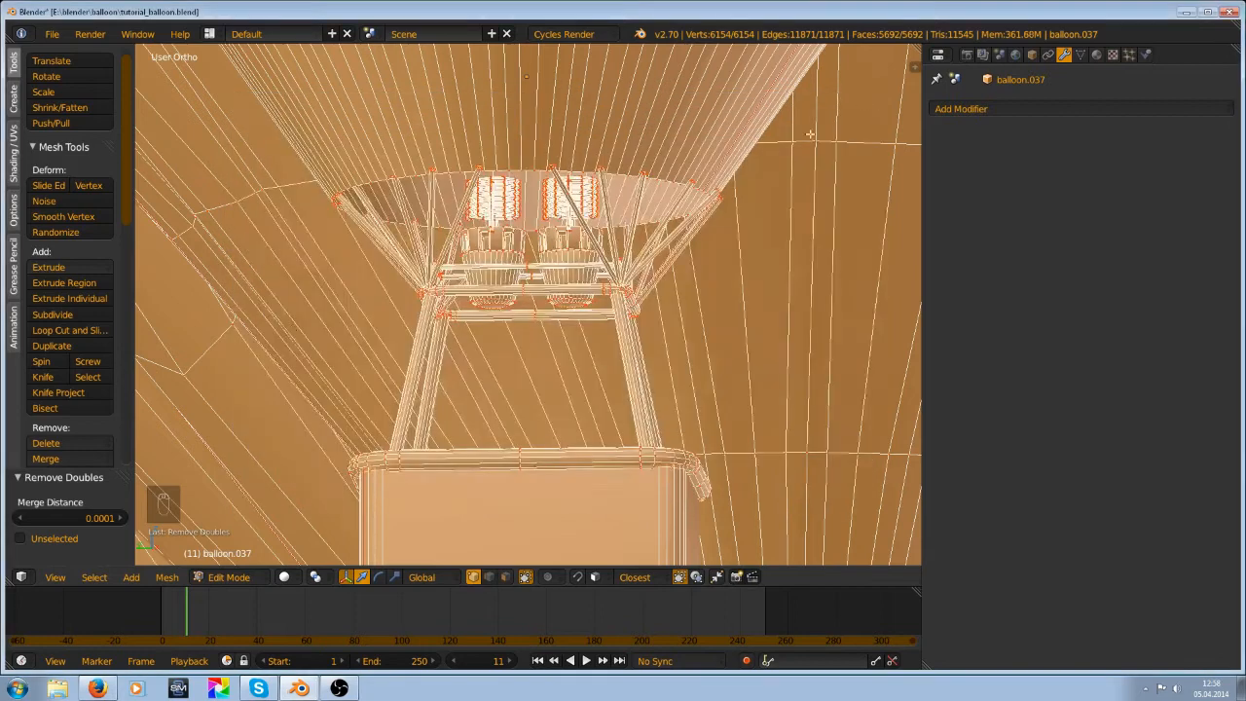
Deselect the whole mesh and try moving a single vertex on the burner cup's upper rim, cancelling the move
{"action": "scroll", "coordinate": [525, 292], "scroll_direction": "up", "scroll_amount": 4}
{"action": "scroll", "coordinate": [528, 304], "scroll_direction": "down", "scroll_amount": 6}
{"action": "middle_click_drag", "start_coordinate": [528, 304], "coordinate": [546, 375]}
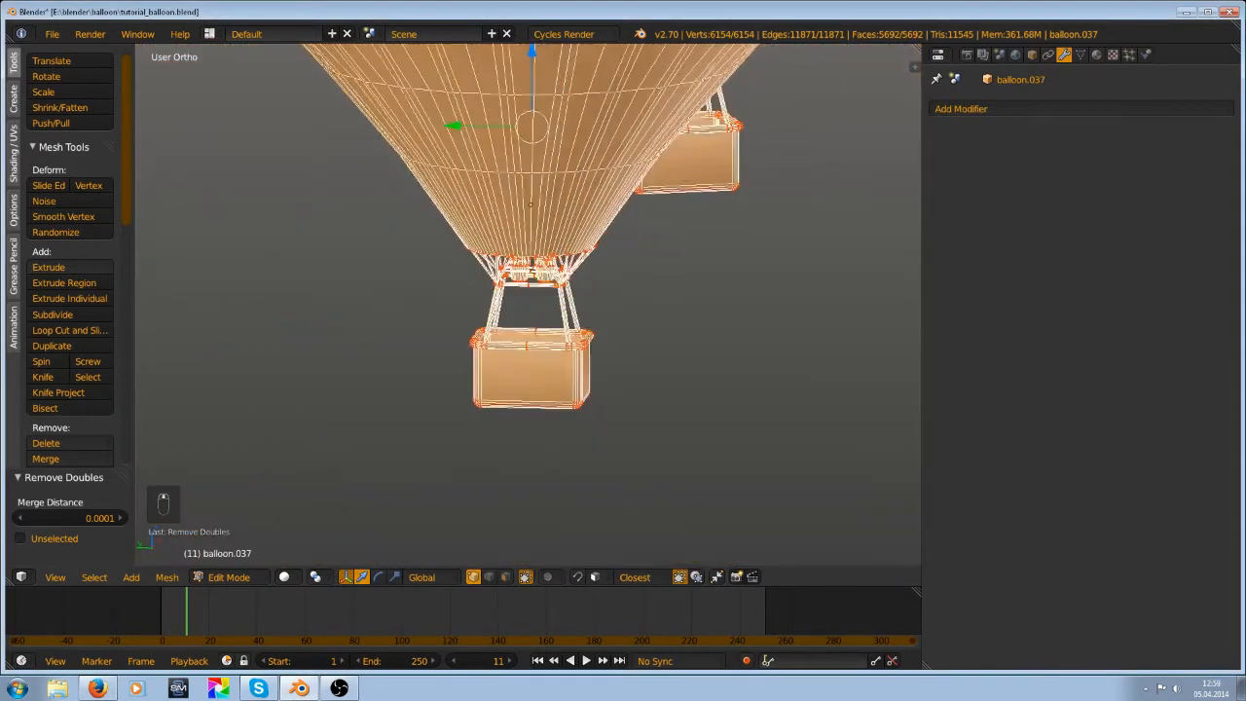
{"action": "scroll", "coordinate": [530, 205], "scroll_direction": "up", "scroll_amount": 5}
{"action": "scroll", "coordinate": [519, 177], "scroll_direction": "up", "scroll_amount": 6}
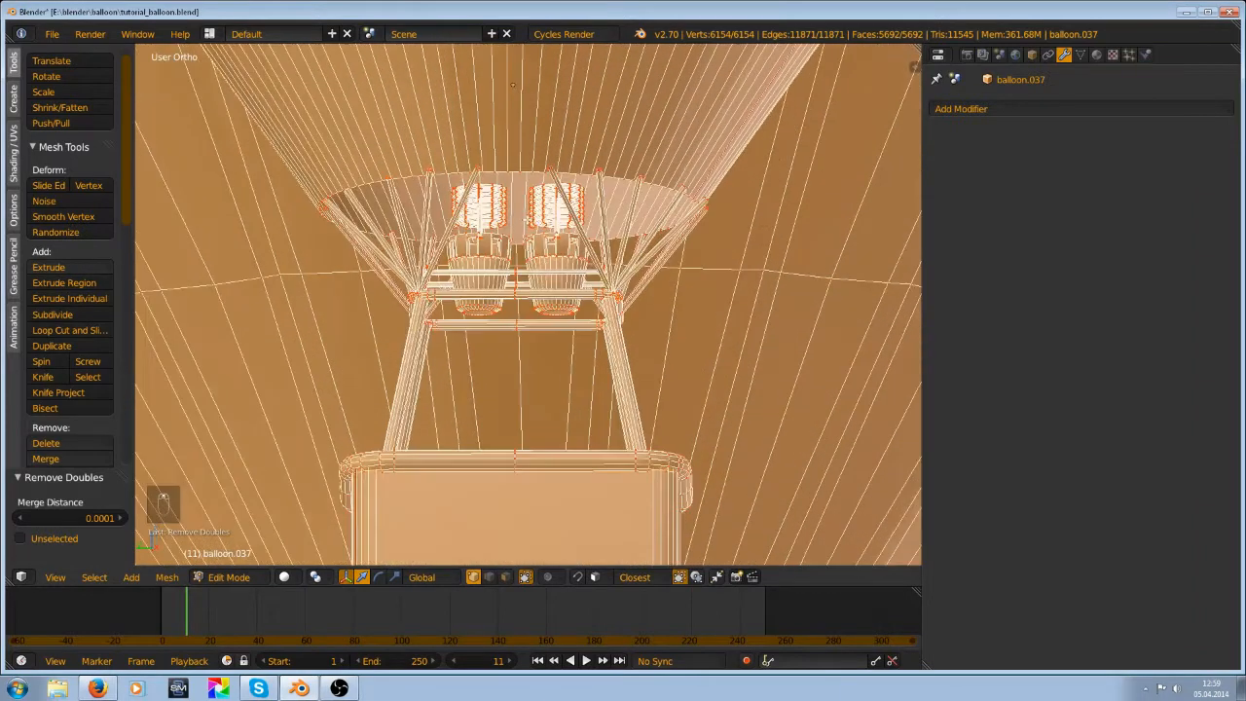
{"action": "key", "text": "a"}
{"action": "scroll", "coordinate": [596, 294], "scroll_direction": "up", "scroll_amount": 5}
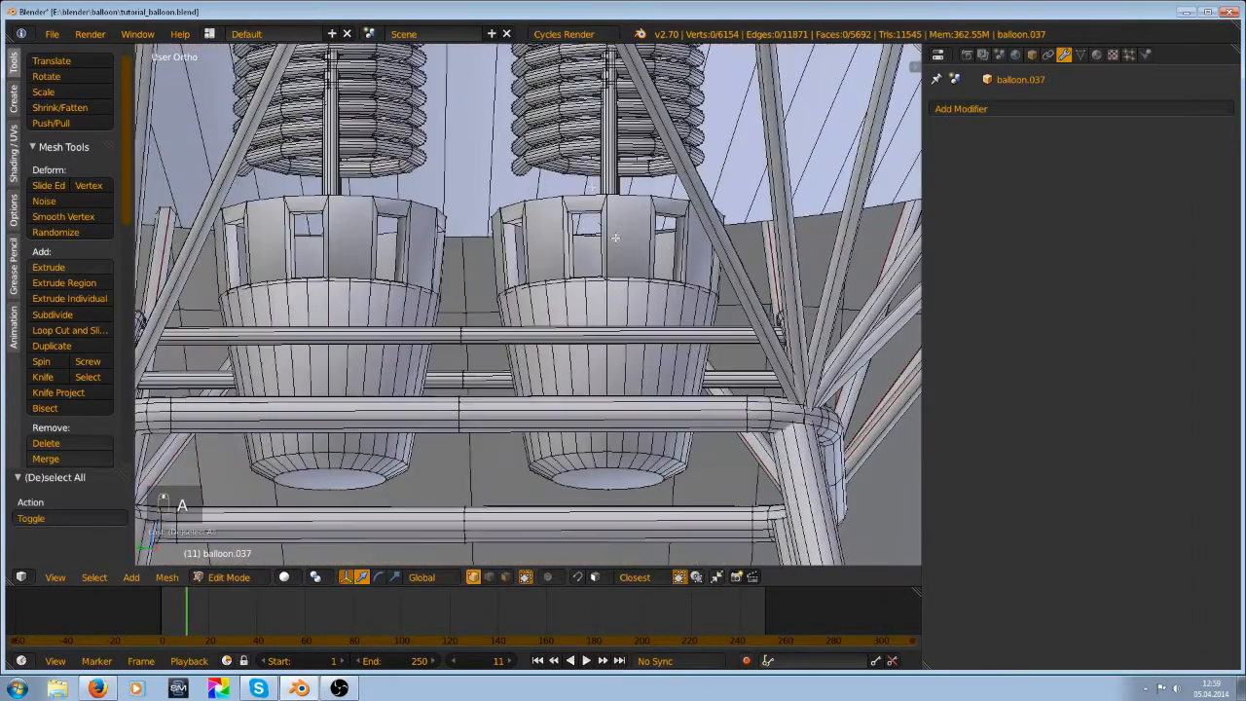
{"action": "scroll", "coordinate": [573, 304], "scroll_direction": "up", "scroll_amount": 6}
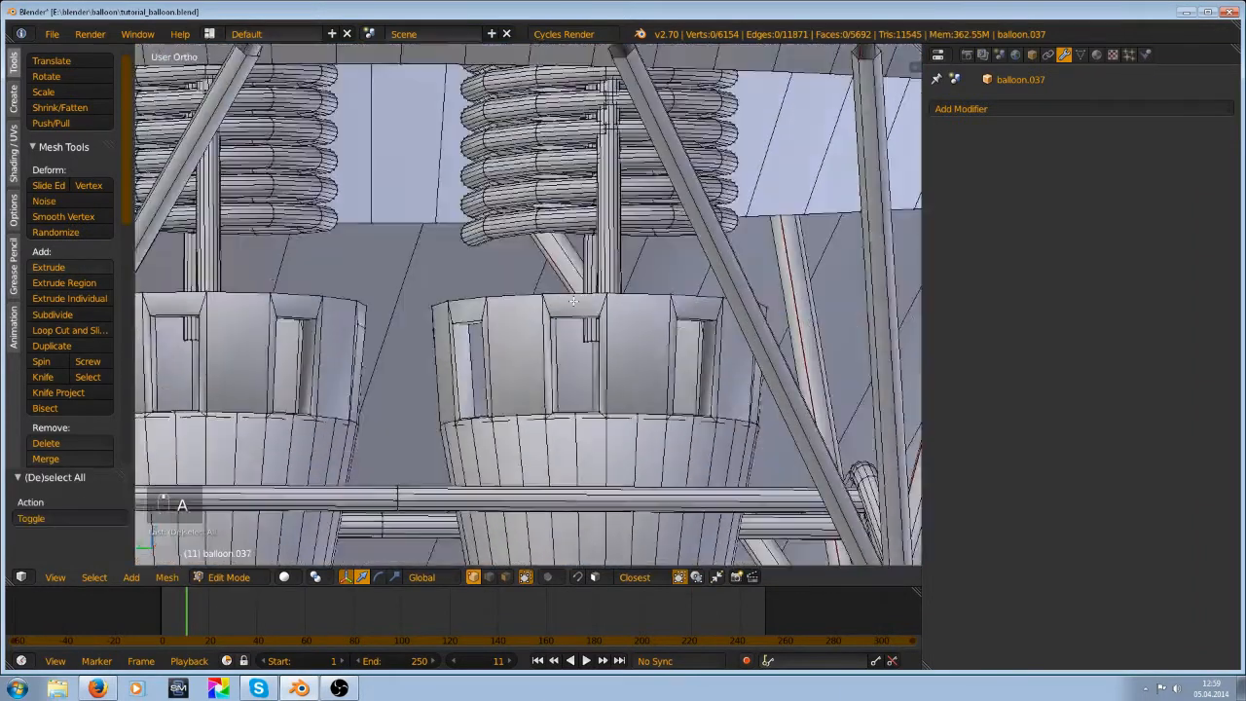
{"action": "scroll", "coordinate": [565, 282], "scroll_direction": "up", "scroll_amount": 2}
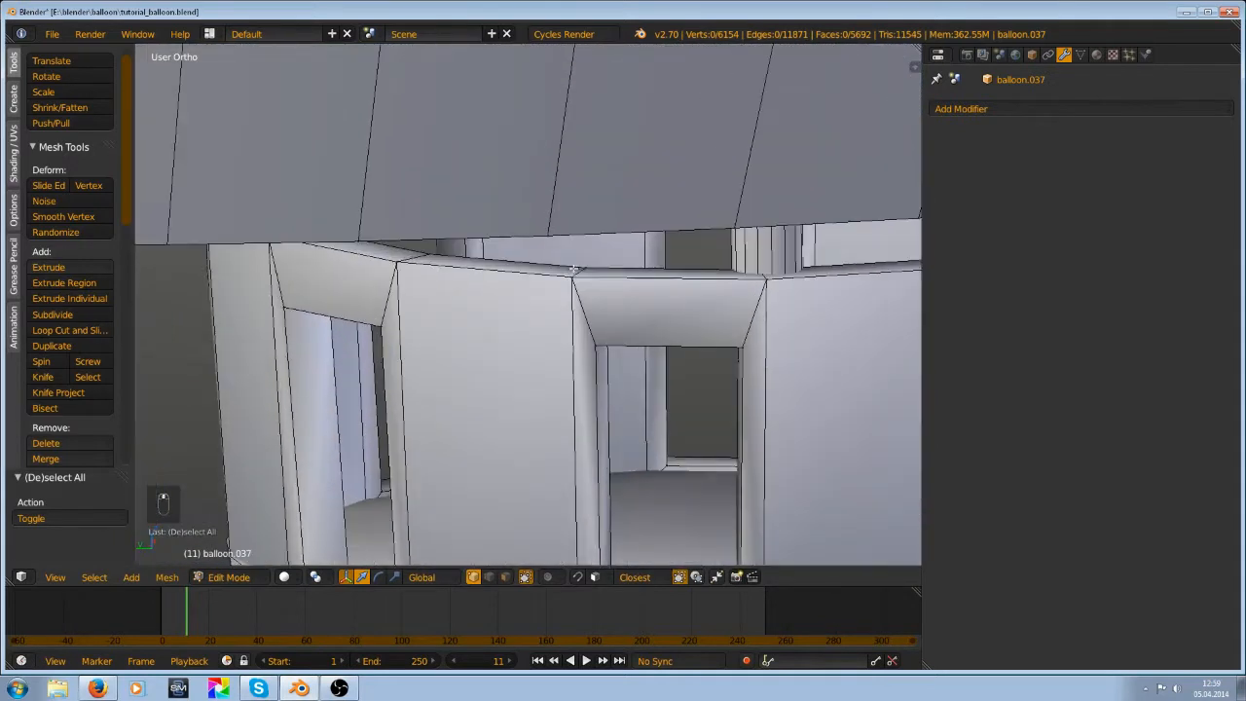
{"action": "key", "text": "g"}
{"action": "right_click", "coordinate": [581, 284]}
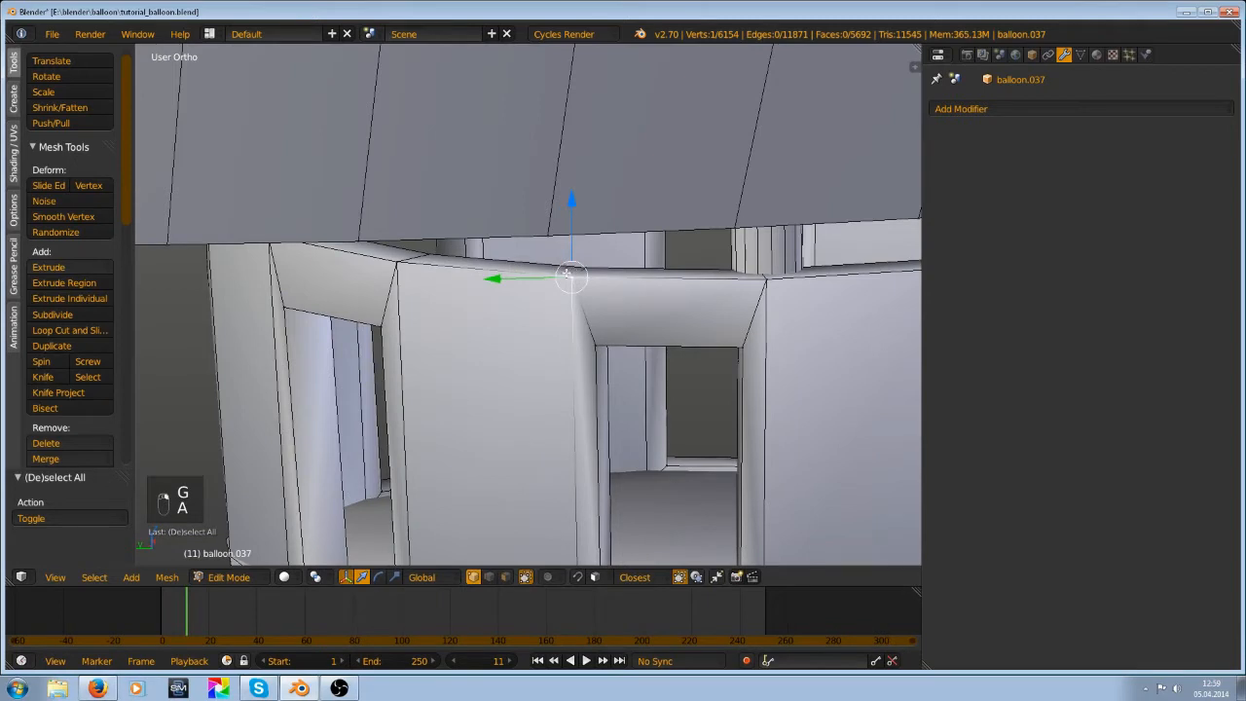
Switch to face selection and select the face loop around the burner cup's upper rim
{"action": "key", "text": "ctrl+Tab"}
{"action": "left_click", "coordinate": [516, 311]}
{"action": "right_click", "coordinate": [508, 265]}
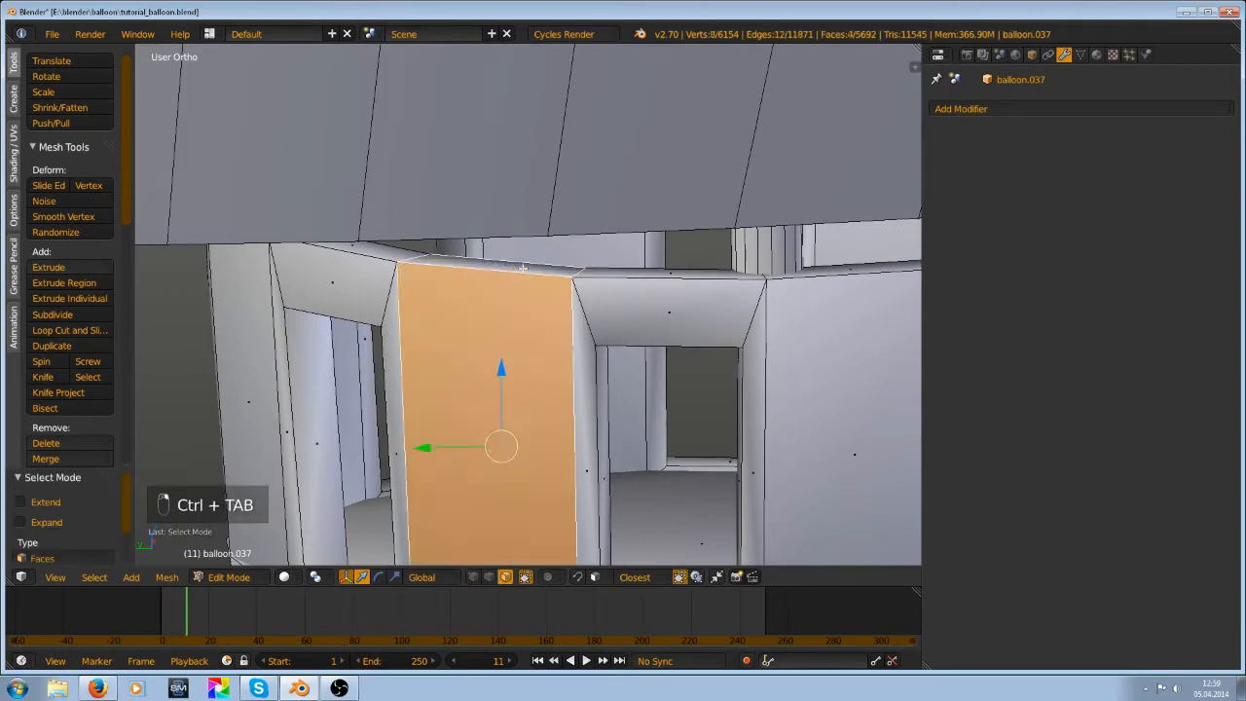
{"action": "right_click", "coordinate": [582, 270], "text": "alt"}
{"action": "middle_click_drag", "start_coordinate": [610, 305], "coordinate": [551, 263]}
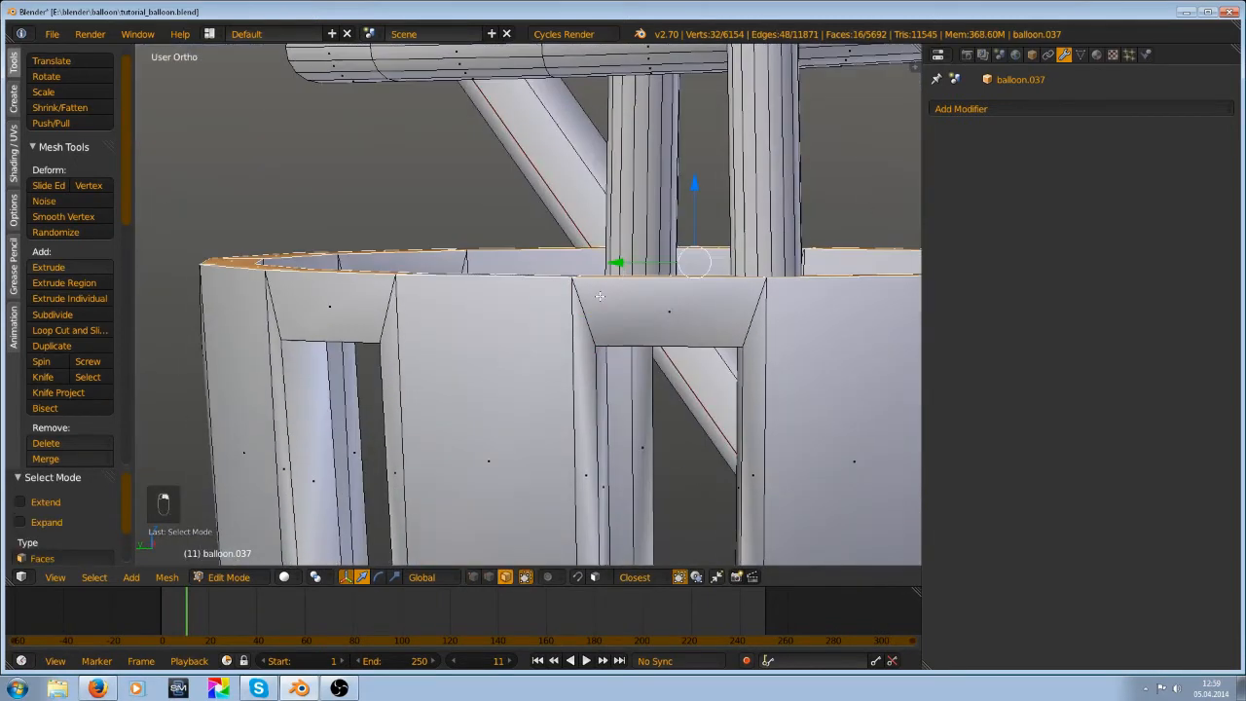
Try to move the selected rim face loop, cancel, and try ripping it from the burner cup
{"action": "key", "text": "g"}
{"action": "right_click", "coordinate": [551, 263]}
{"action": "key", "text": "v"}
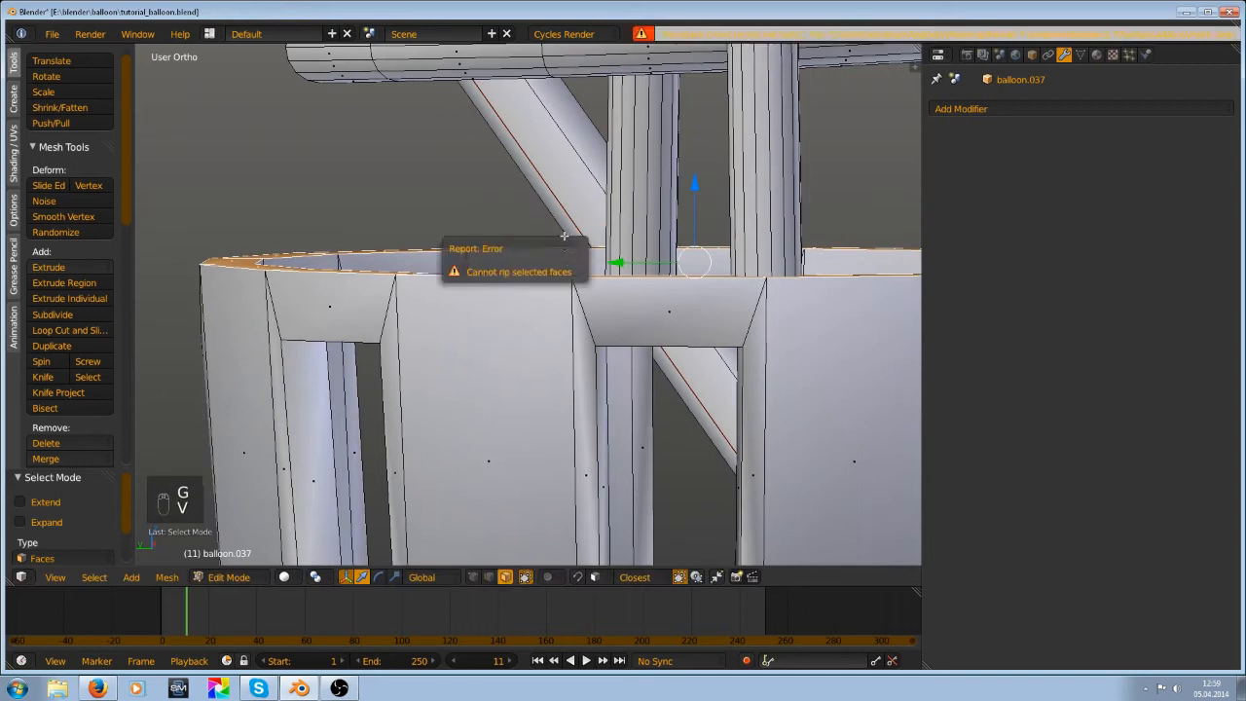
{"action": "key", "text": "ctrl+Tab"}
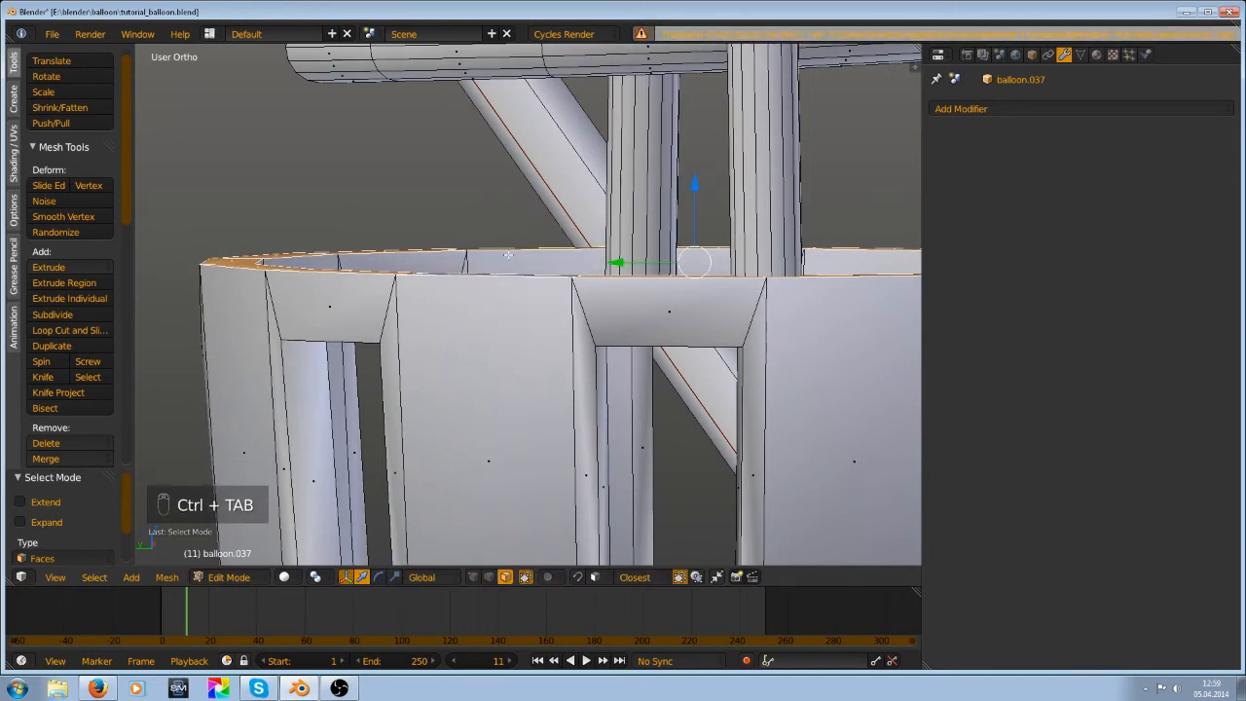
Duplicate the burner cup's upper rim face loop in place and delete the duplicate's vertices
{"action": "key", "text": "shift+d"}
{"action": "right_click", "coordinate": [478, 217]}
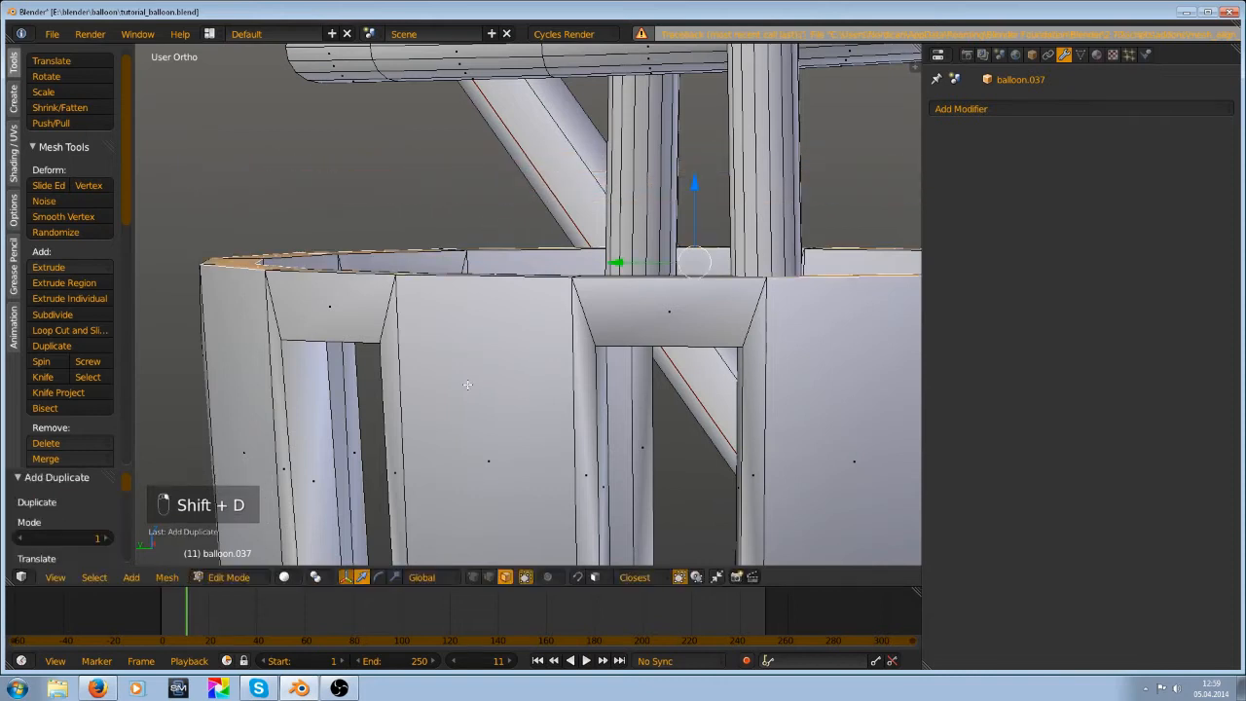
{"action": "key", "text": "Delete"}
{"action": "left_click", "coordinate": [531, 267]}
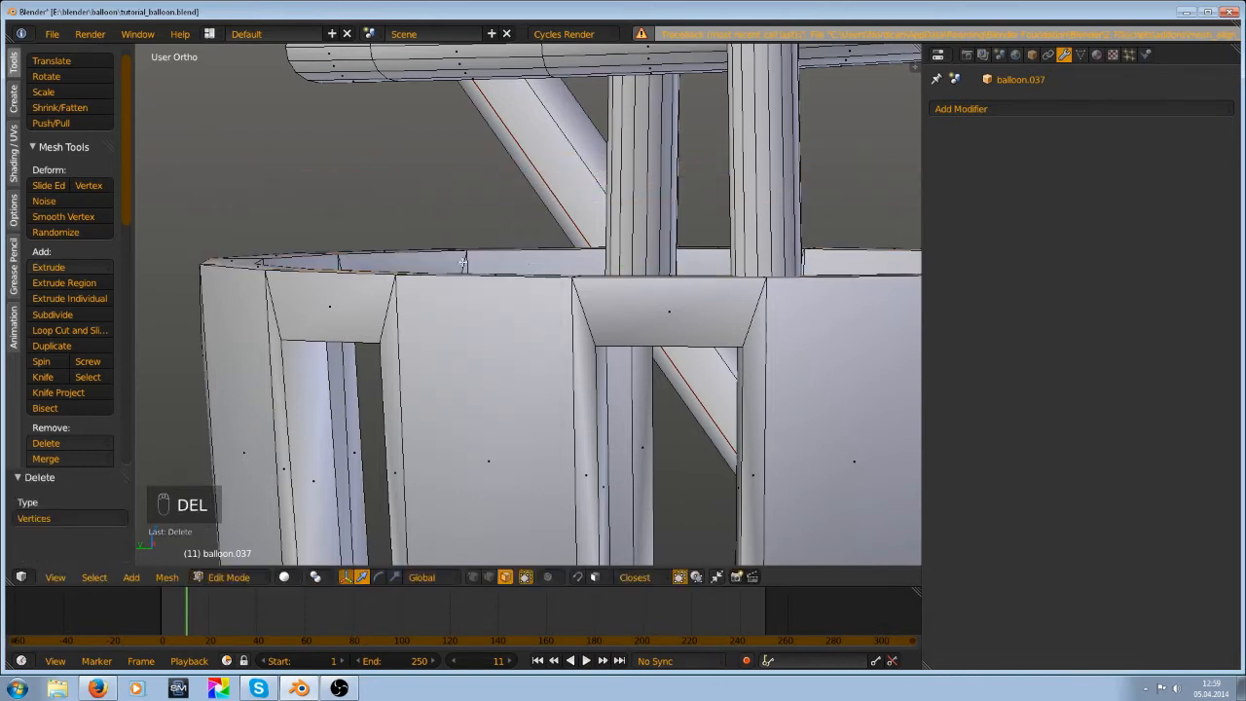
Select all geometry linked to the burner's slotted ring, switch to vertex selection, and deselect everything
{"action": "mouse_move", "coordinate": [530, 268]}
{"action": "middle_mouse_down"}
{"action": "mouse_move", "coordinate": [650, 472]}
{"action": "mouse_move", "coordinate": [503, 344]}
{"action": "mouse_move", "coordinate": [519, 265]}
{"action": "middle_mouse_up"}
{"action": "right_click", "coordinate": [604, 249]}
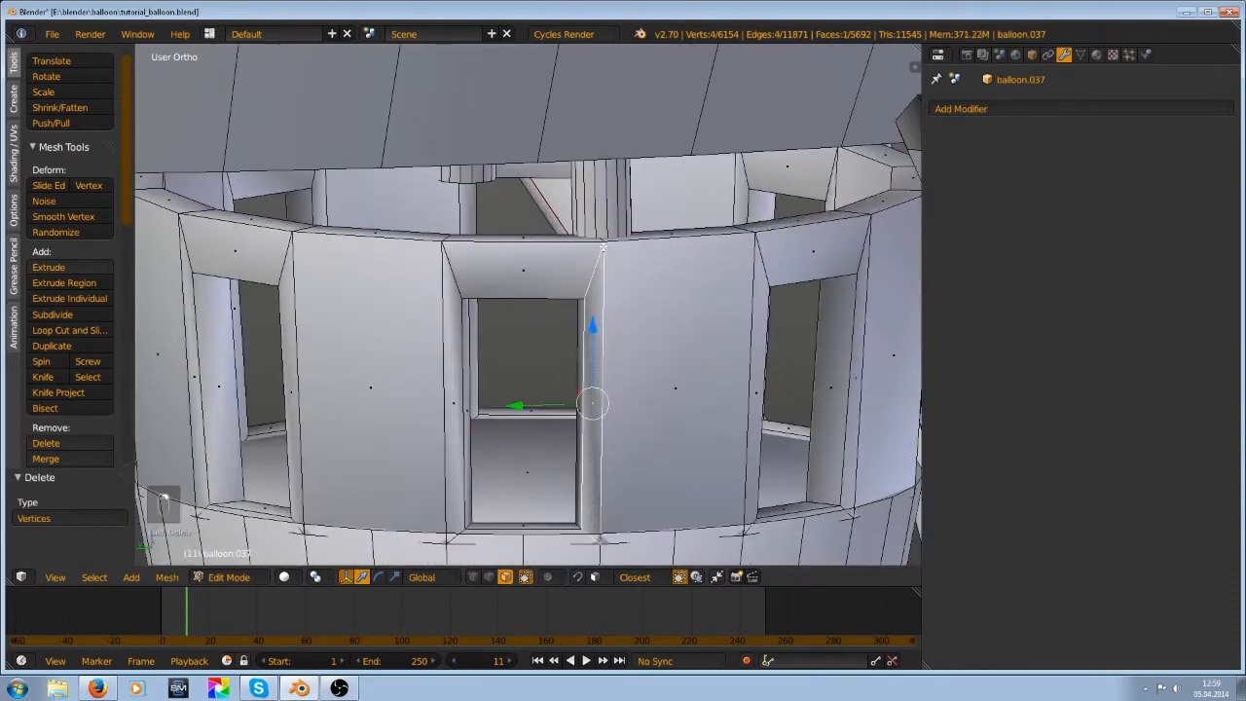
{"action": "key", "text": "l"}
{"action": "key", "text": "ctrl+Tab"}
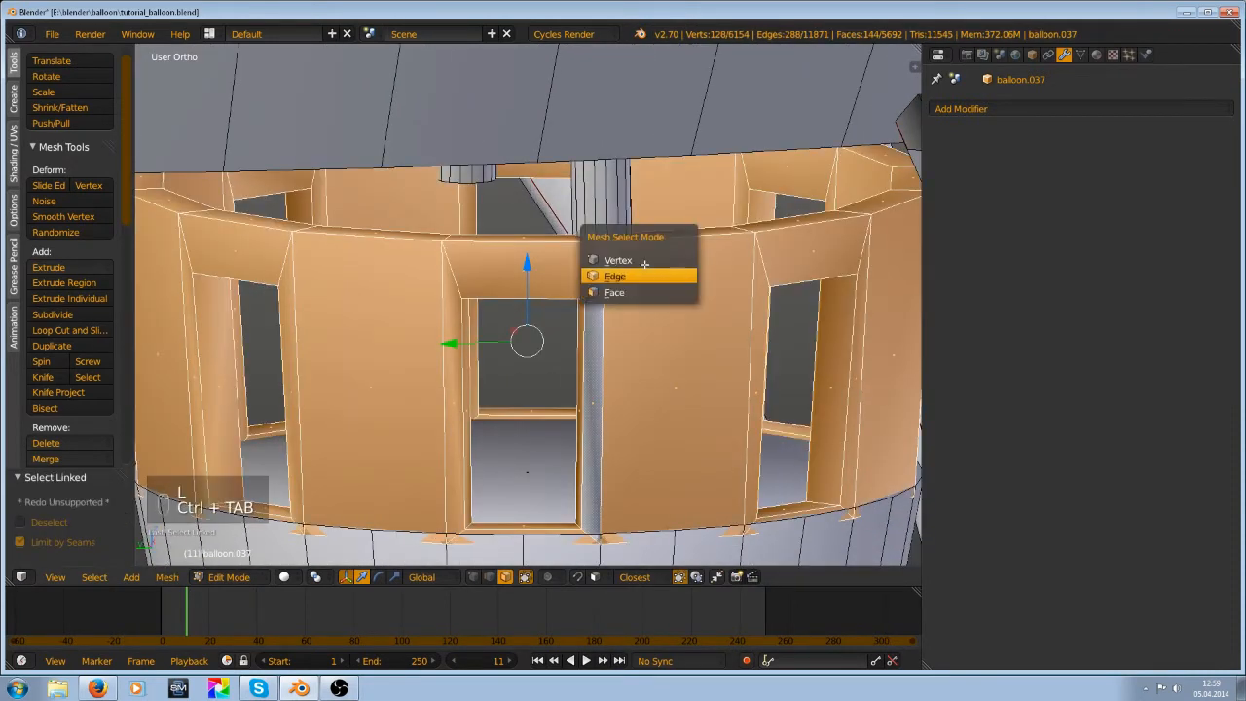
{"action": "left_click", "coordinate": [602, 259]}
{"action": "key", "text": "a"}
{"action": "scroll", "coordinate": [651, 308], "scroll_direction": "down", "scroll_amount": 2}
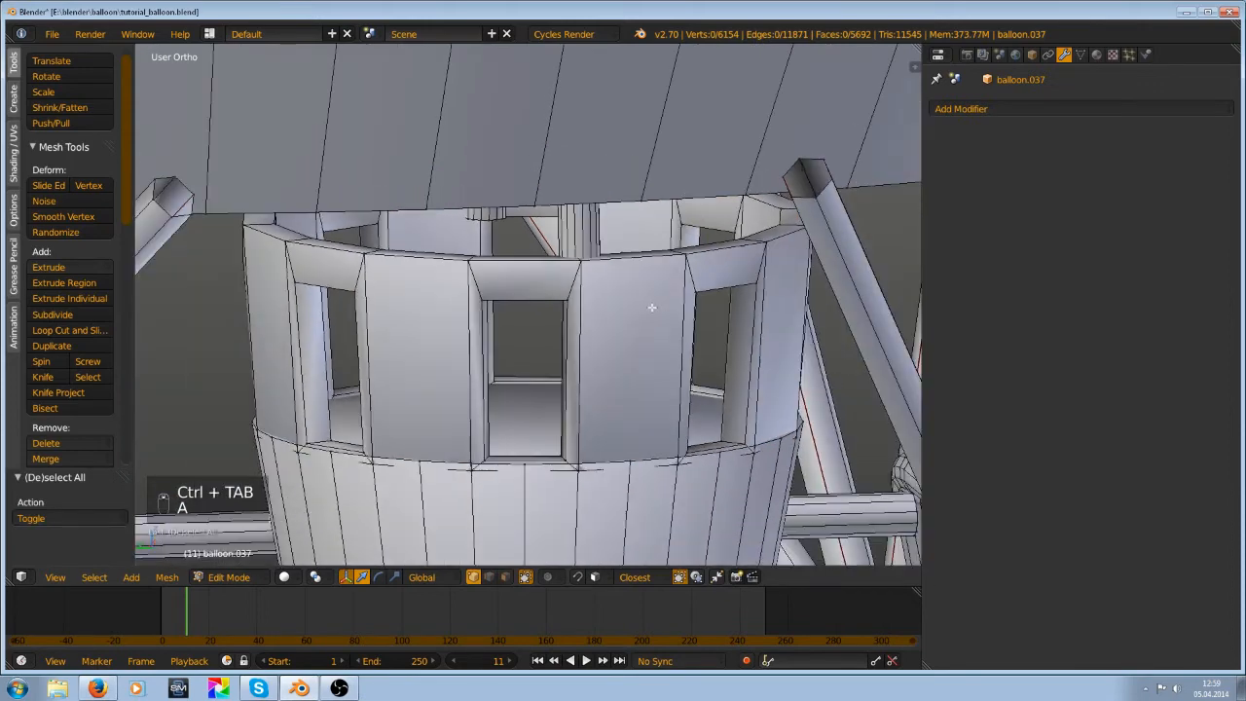
Select the linked geometry of the heating coils above both burners and delete their vertices
{"action": "scroll", "coordinate": [570, 312], "scroll_direction": "down", "scroll_amount": 5}
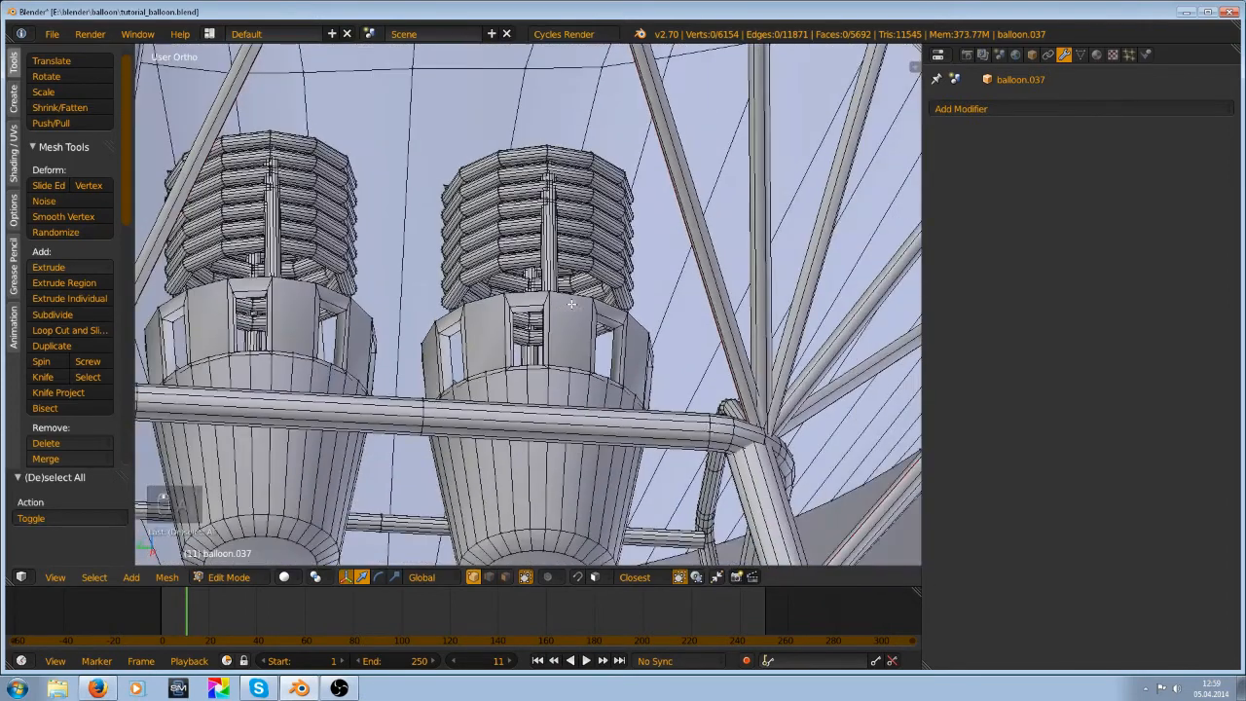
{"action": "scroll", "coordinate": [474, 345], "scroll_direction": "up", "scroll_amount": 2}
{"action": "scroll", "coordinate": [777, 445], "scroll_direction": "down", "scroll_amount": 3}
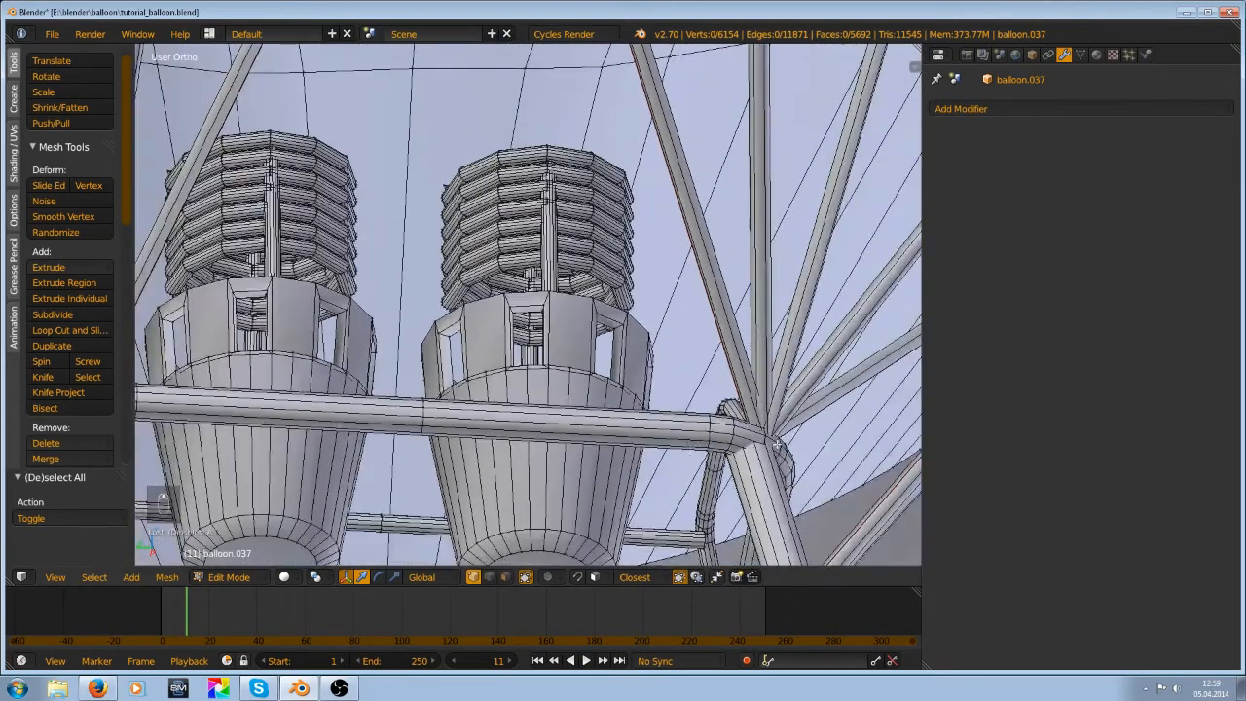
{"action": "scroll", "coordinate": [574, 411], "scroll_direction": "up", "scroll_amount": 3}
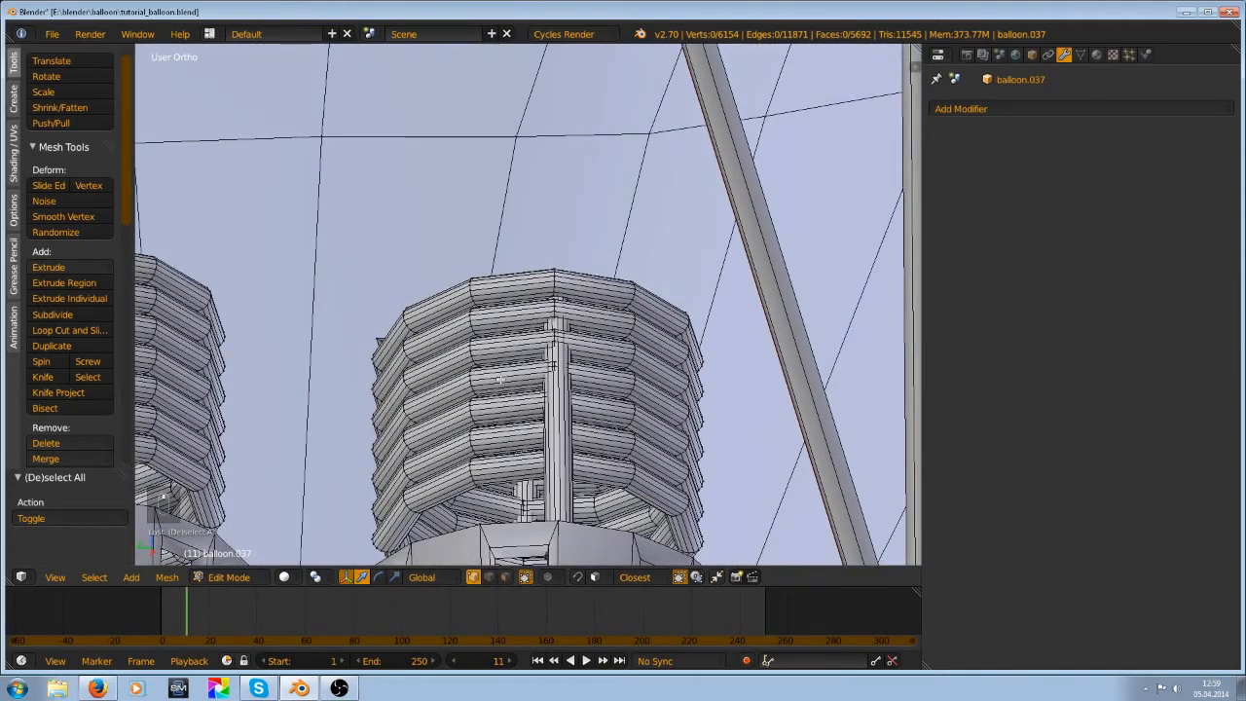
{"action": "key", "text": "l"}
{"action": "scroll", "coordinate": [471, 383], "scroll_direction": "down", "scroll_amount": 3}
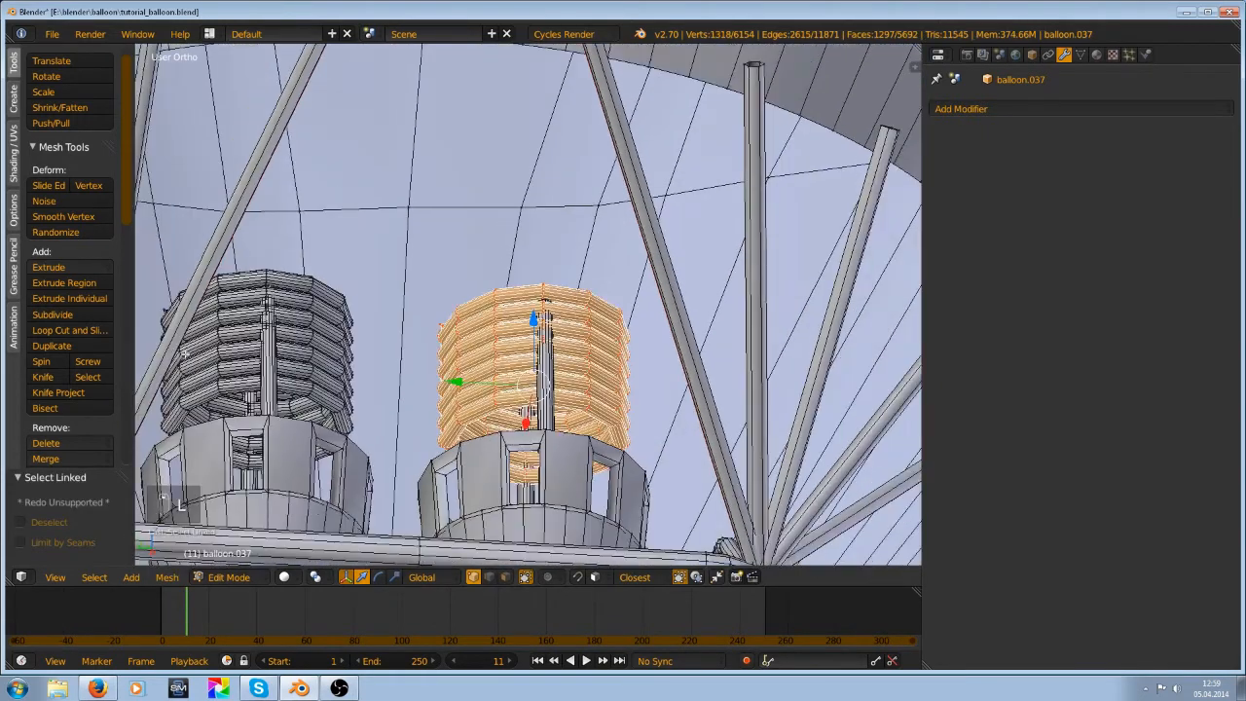
{"action": "key", "text": "l"}
{"action": "key", "text": "Delete"}
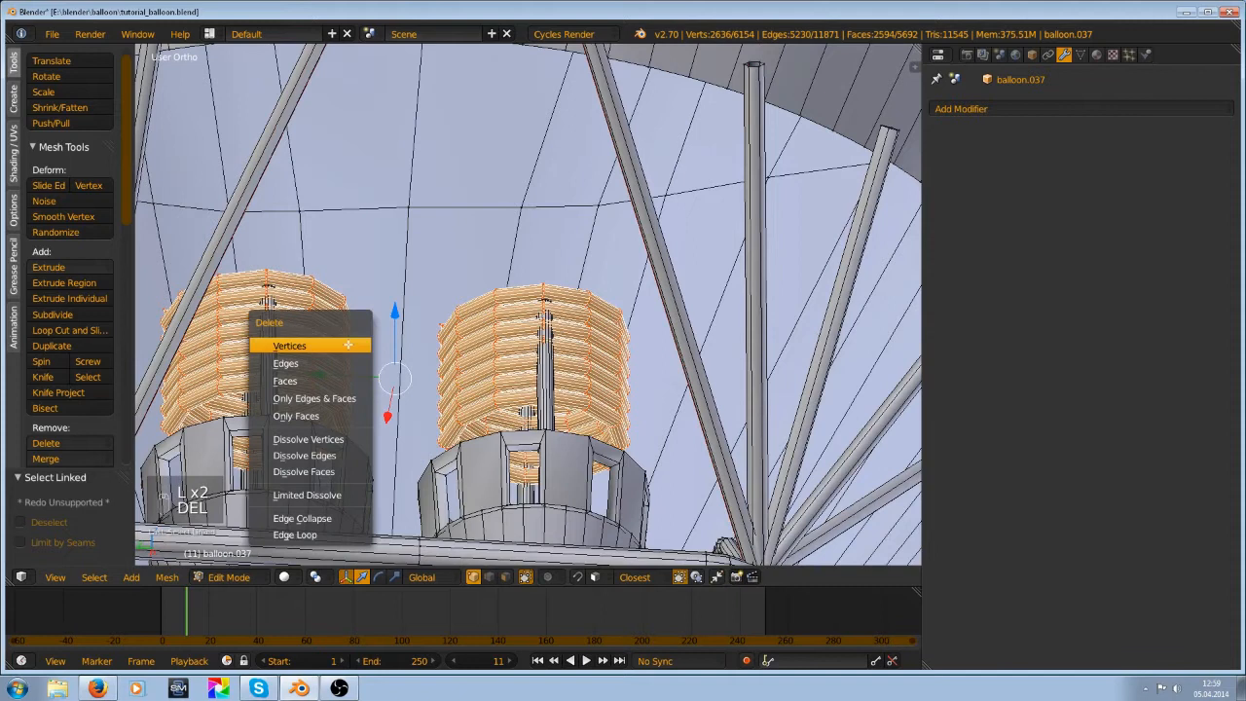
{"action": "left_click", "coordinate": [348, 345]}
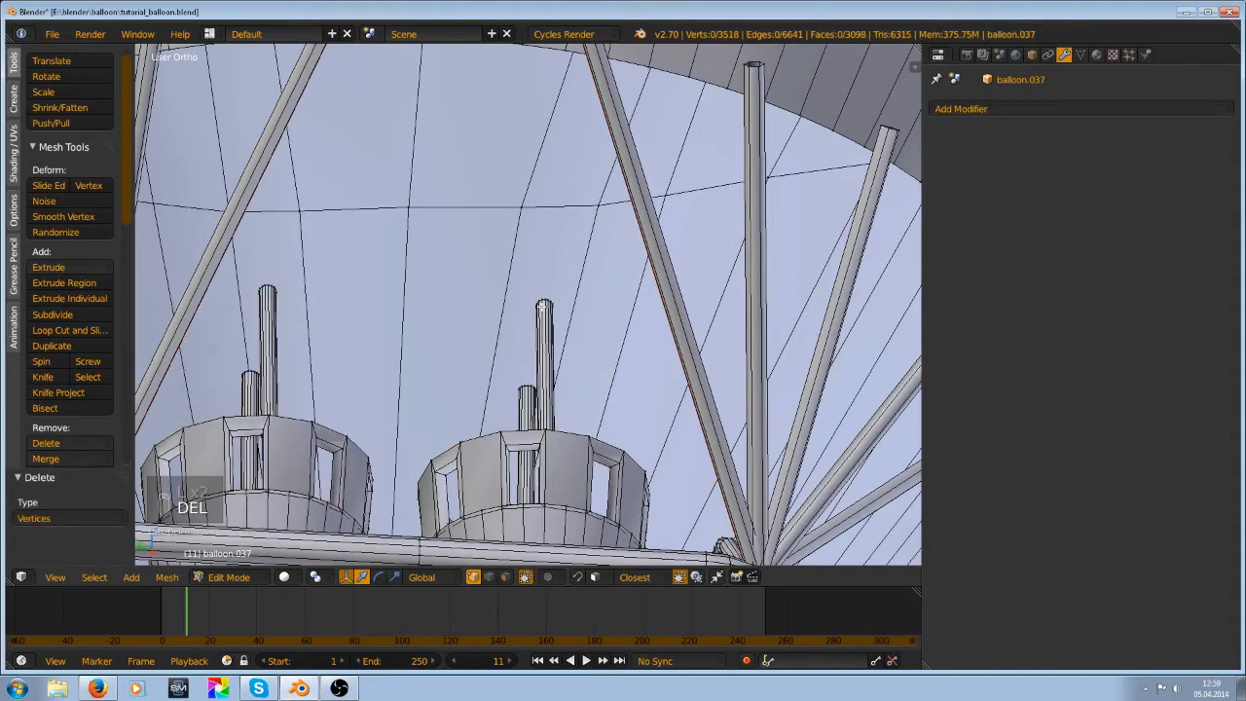
Select the tall and short upright rods inside both burners and delete their vertices
{"action": "key", "text": "l"}
{"action": "key", "text": "l"}
{"action": "key", "text": "l"}
{"action": "key", "text": "l"}
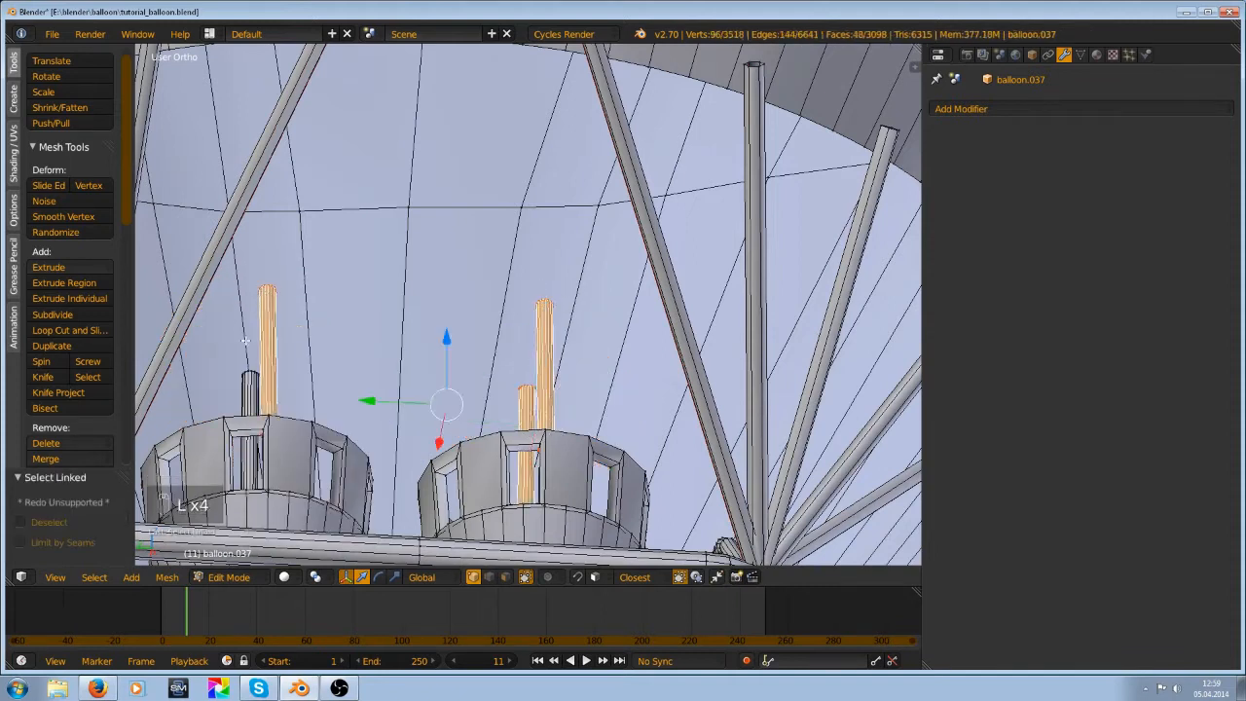
{"action": "key", "text": "l"}
{"action": "key", "text": "Delete"}
{"action": "left_click", "coordinate": [258, 281]}
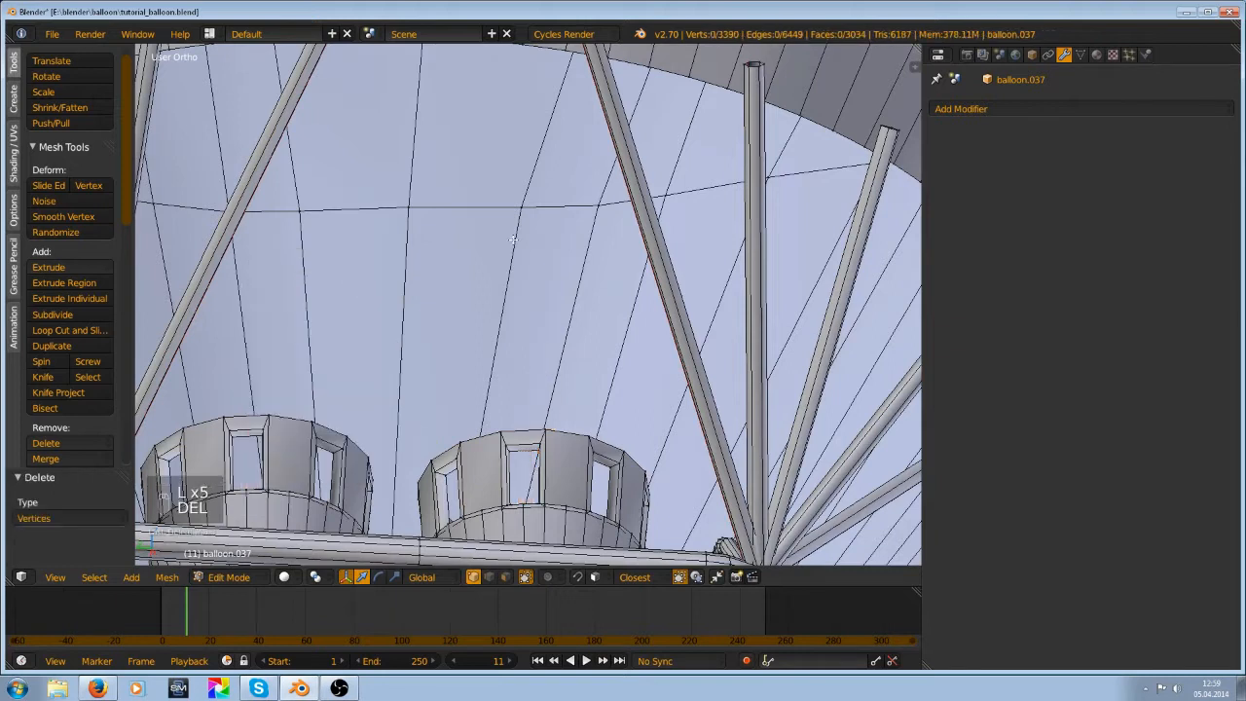
Select the linked slotted rings on top of both burner cups and delete their vertices
{"action": "middle_click_drag", "start_coordinate": [258, 281], "coordinate": [527, 372]}
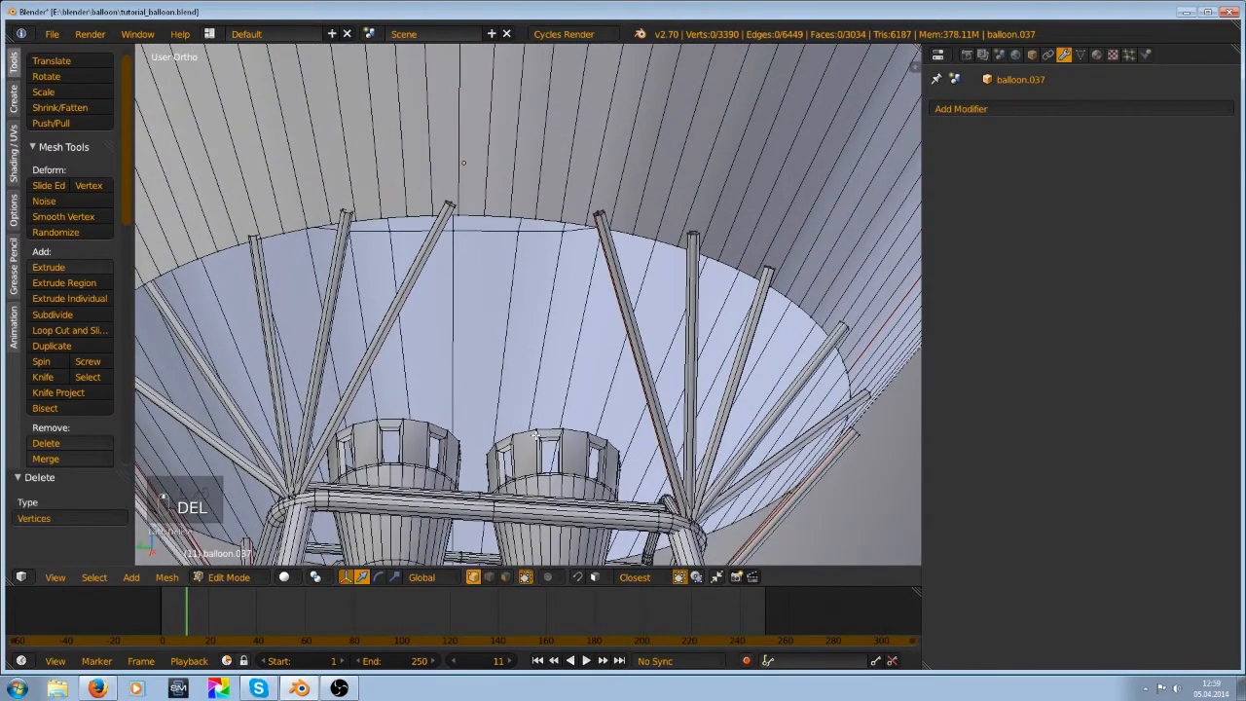
{"action": "key", "text": "l"}
{"action": "key", "text": "l"}
{"action": "key", "text": "Delete"}
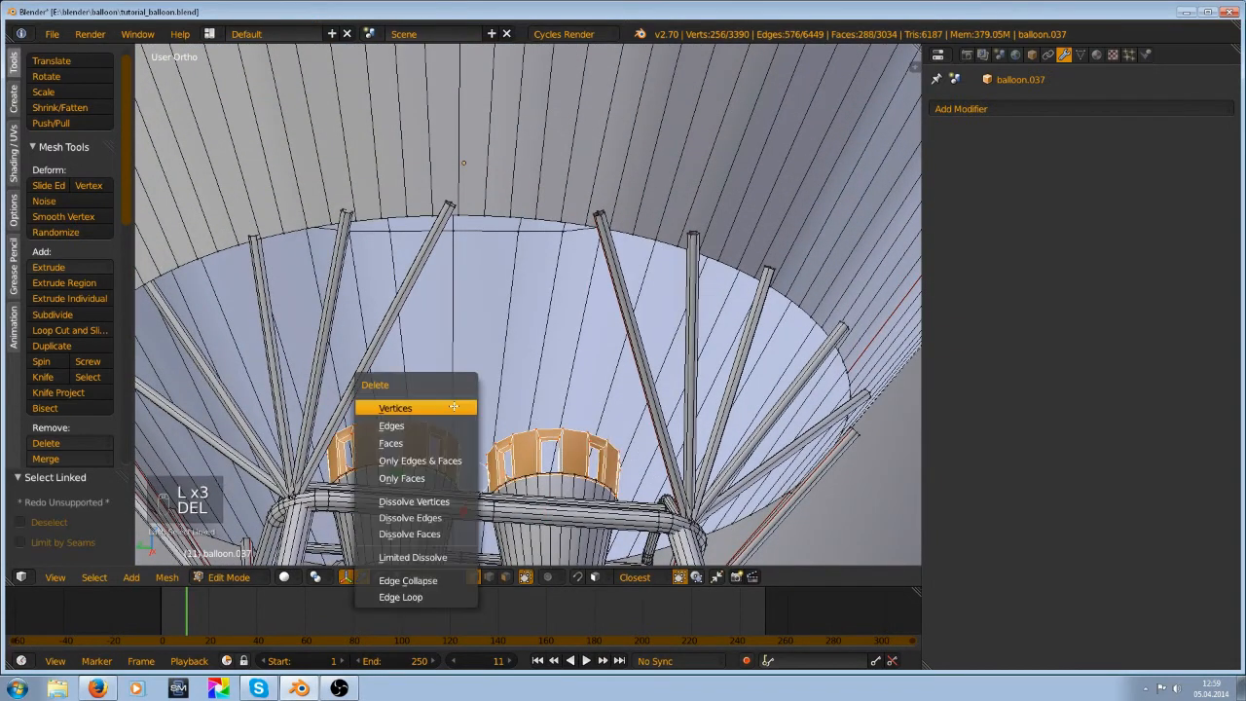
{"action": "left_click", "coordinate": [454, 405]}
Examine the remaining mesh of the envelope, burner frame and basket for further unneeded detail
{"action": "scroll", "coordinate": [458, 390], "scroll_direction": "down", "scroll_amount": 6}
{"action": "scroll", "coordinate": [441, 294], "scroll_direction": "down", "scroll_amount": 10}
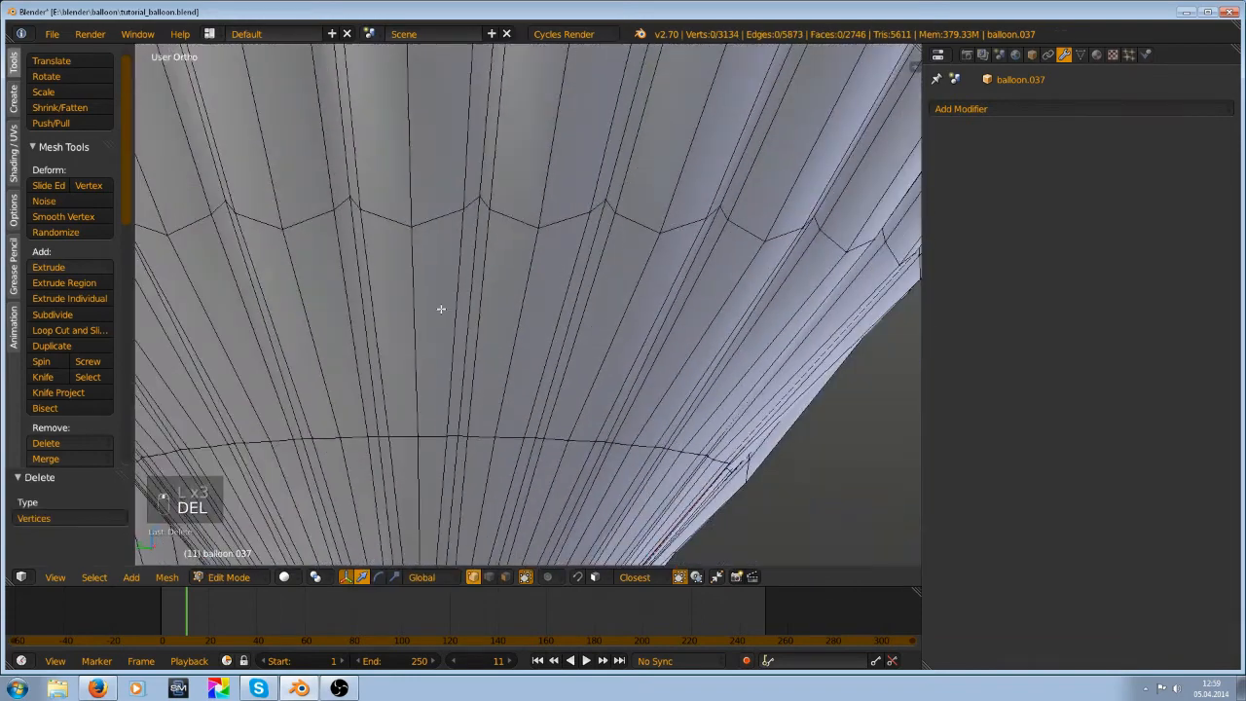
{"action": "mouse_move", "coordinate": [450, 251]}
{"action": "middle_mouse_down"}
{"action": "mouse_move", "coordinate": [562, 269]}
{"action": "mouse_move", "coordinate": [503, 287]}
{"action": "mouse_move", "coordinate": [454, 322]}
{"action": "mouse_move", "coordinate": [353, 298]}
{"action": "mouse_move", "coordinate": [508, 406]}
{"action": "mouse_move", "coordinate": [454, 395]}
{"action": "middle_mouse_up"}
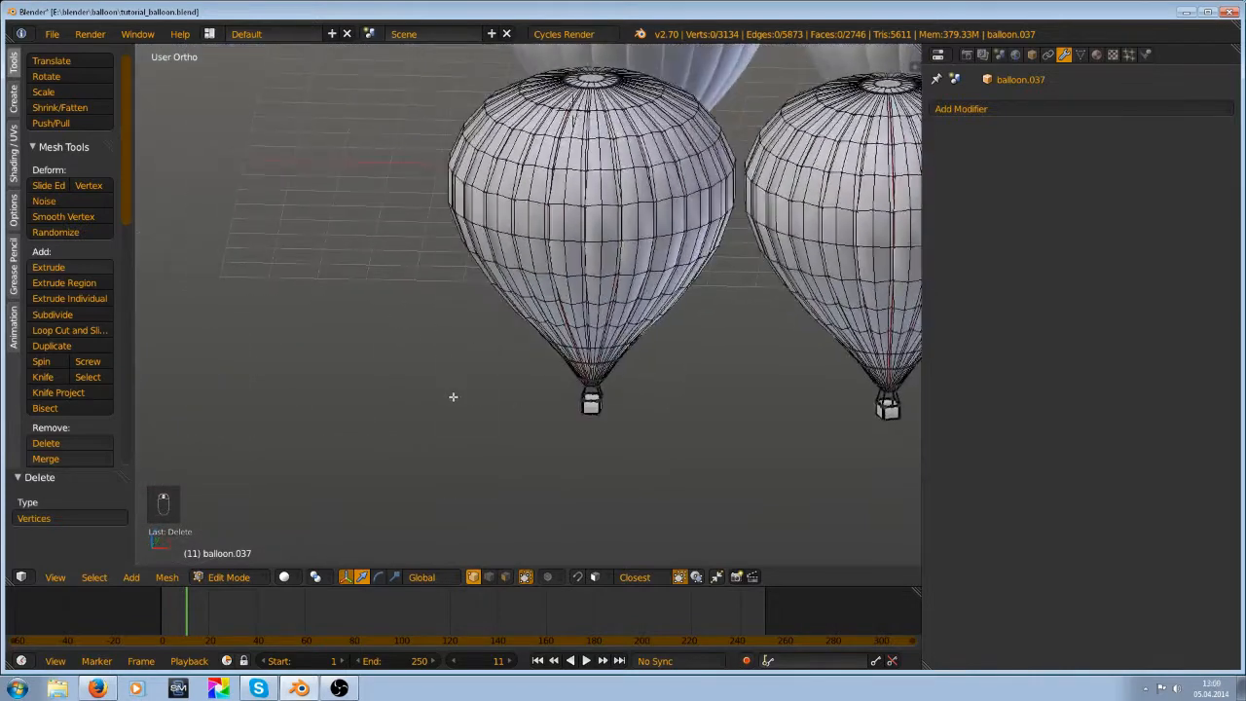
{"action": "scroll", "coordinate": [362, 301], "scroll_direction": "up", "scroll_amount": 6}
{"action": "scroll", "coordinate": [455, 354], "scroll_direction": "up", "scroll_amount": 5}
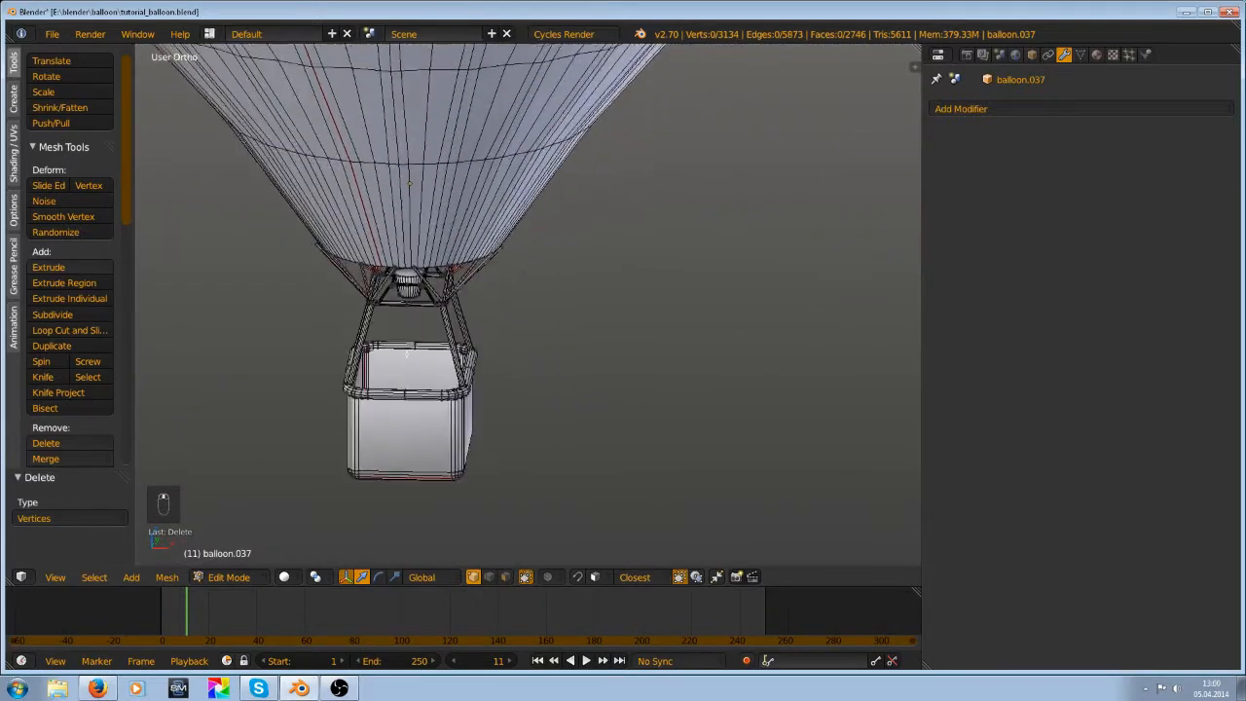
{"action": "middle_click_drag", "start_coordinate": [331, 286], "coordinate": [345, 273], "text": "shift"}
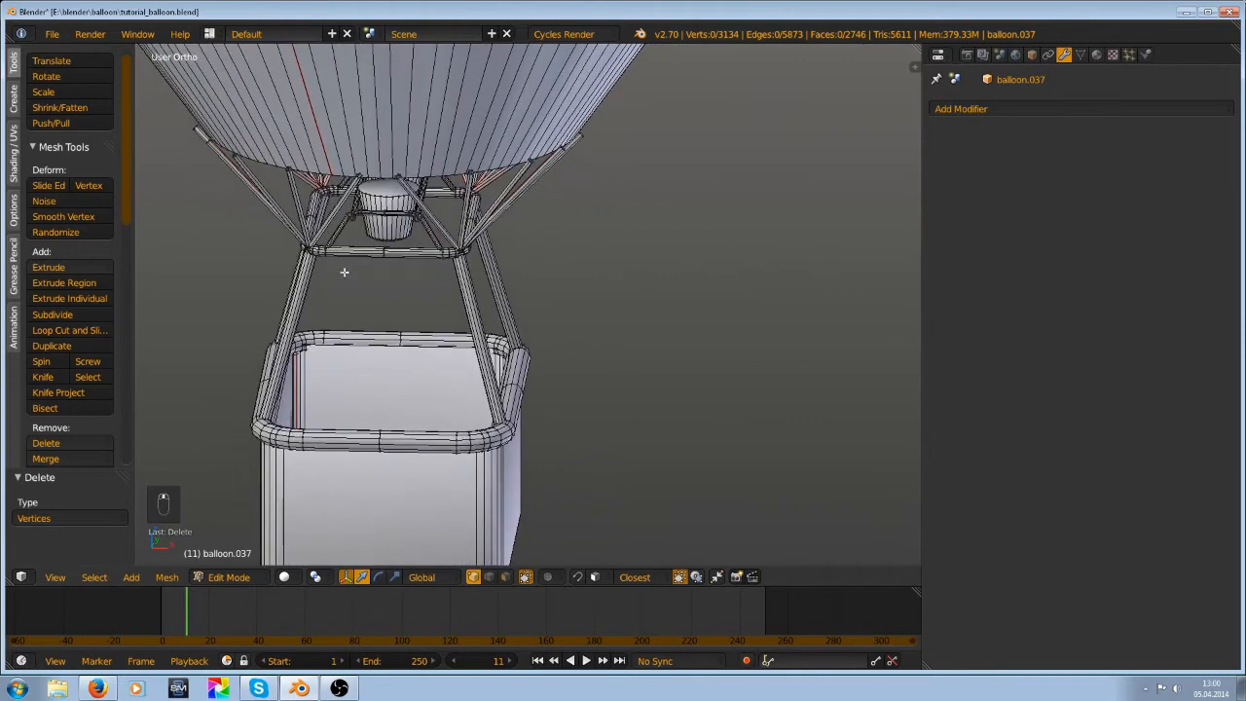
{"action": "middle_click_drag", "start_coordinate": [345, 321], "coordinate": [285, 298]}
{"action": "scroll", "coordinate": [285, 298], "scroll_direction": "down", "scroll_amount": 4}
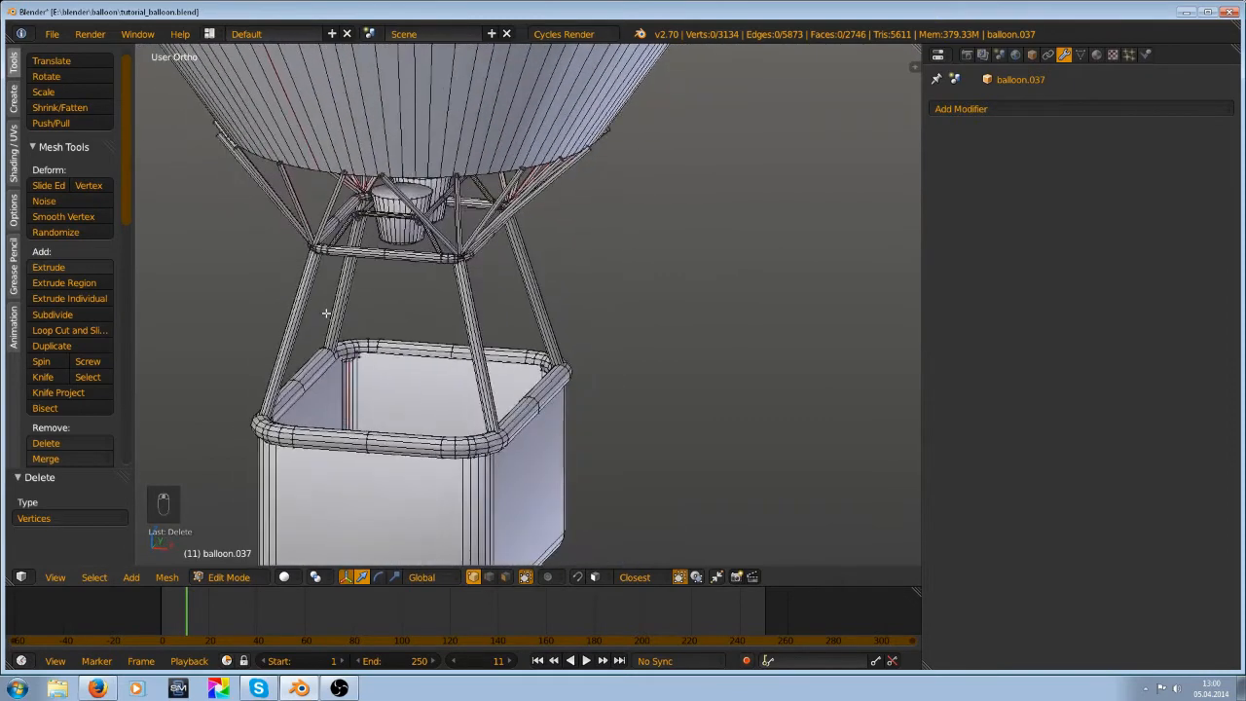
Compare the burner frame and basket in edit and object display, ending in Object Mode
{"action": "key", "text": "Tab"}
{"action": "scroll", "coordinate": [438, 319], "scroll_direction": "up", "scroll_amount": 3}
{"action": "scroll", "coordinate": [438, 319], "scroll_direction": "down", "scroll_amount": 3}
{"action": "key", "text": "Tab"}
{"action": "middle_click_drag", "start_coordinate": [438, 321], "coordinate": [524, 314]}
{"action": "key", "text": "Tab"}
{"action": "scroll", "coordinate": [403, 276], "scroll_direction": "up", "scroll_amount": 8}
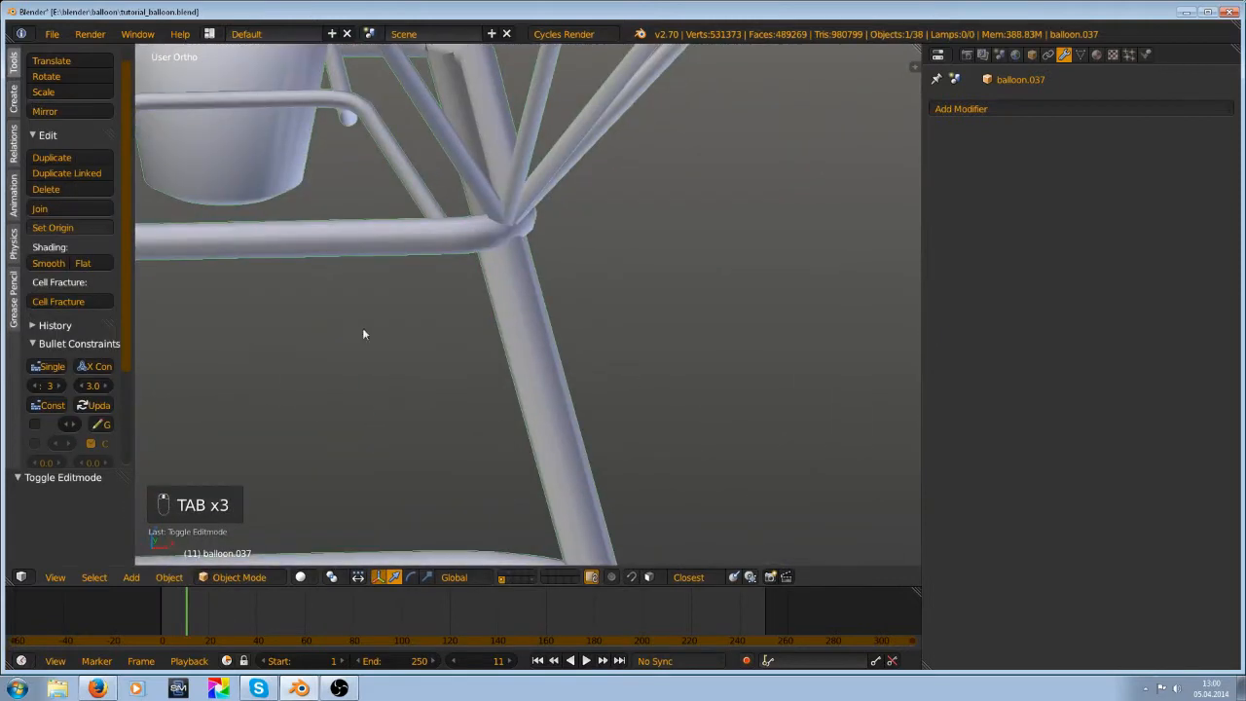
Examine the simplified balloon's burners and basket at close range and from a distance
{"action": "scroll", "coordinate": [362, 329], "scroll_direction": "down", "scroll_amount": 4}
{"action": "middle_click_drag", "start_coordinate": [387, 310], "coordinate": [540, 362], "text": "shift"}
{"action": "scroll", "coordinate": [490, 338], "scroll_direction": "down", "scroll_amount": 9}
{"action": "scroll", "coordinate": [491, 335], "scroll_direction": "down", "scroll_amount": 7}
{"action": "scroll", "coordinate": [540, 362], "scroll_direction": "up", "scroll_amount": 14}
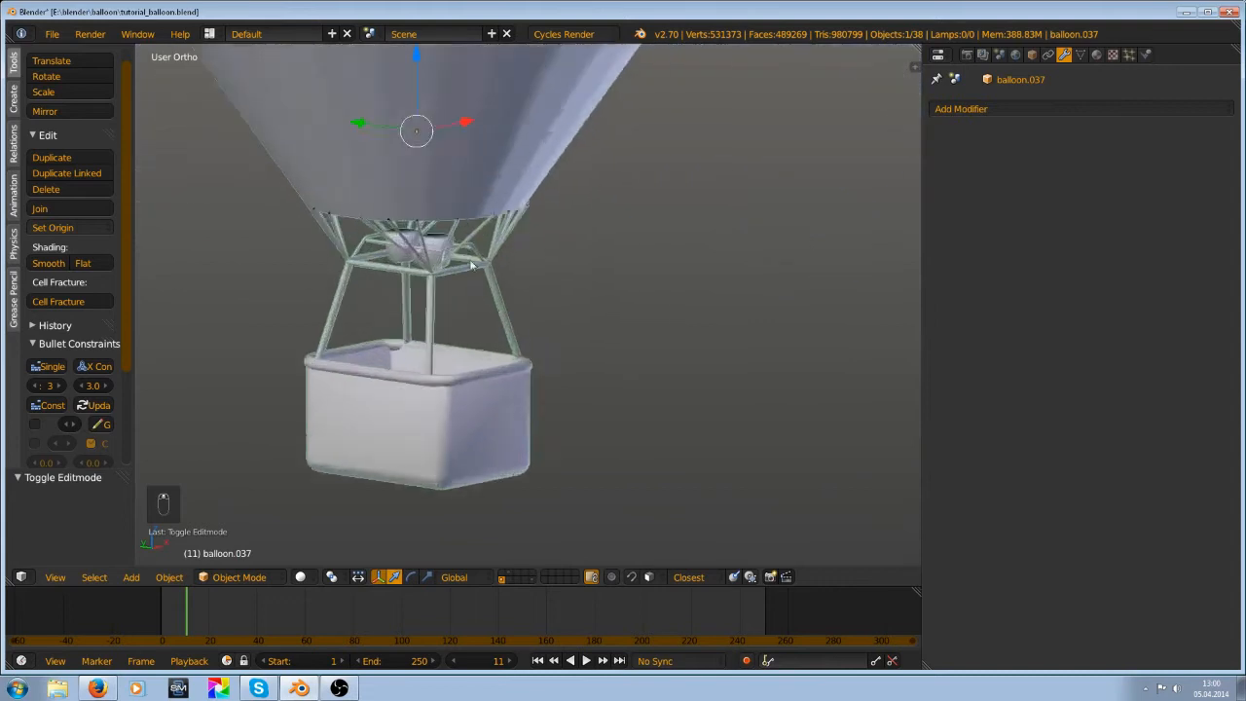
{"action": "middle_click_drag", "start_coordinate": [407, 277], "coordinate": [568, 342], "text": "shift"}
{"action": "scroll", "coordinate": [569, 342], "scroll_direction": "up", "scroll_amount": 1}
{"action": "scroll", "coordinate": [582, 321], "scroll_direction": "down", "scroll_amount": 7}
{"action": "scroll", "coordinate": [565, 346], "scroll_direction": "down", "scroll_amount": 7}
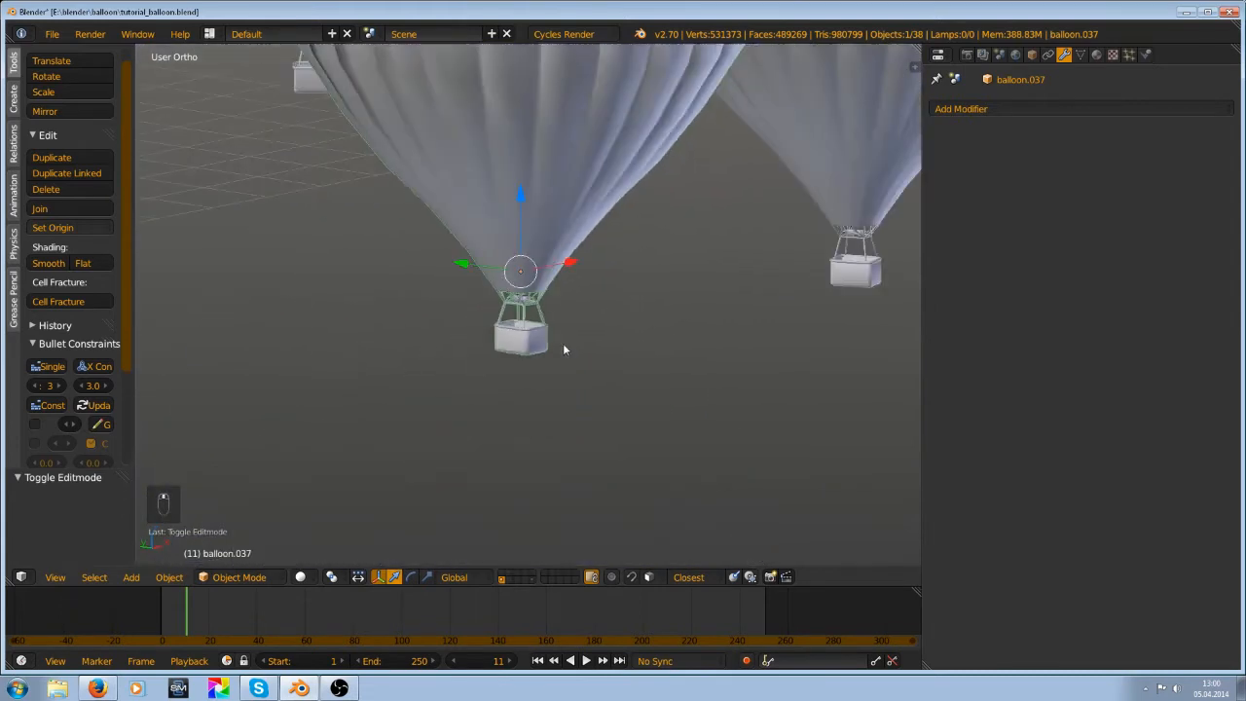
Delete the vertices of the bent burner tubes between the envelope ropes and the basket frame
{"action": "scroll", "coordinate": [545, 331], "scroll_direction": "up", "scroll_amount": 15}
{"action": "key", "text": "Tab"}
{"action": "key", "text": "a"}
{"action": "key", "text": "a"}
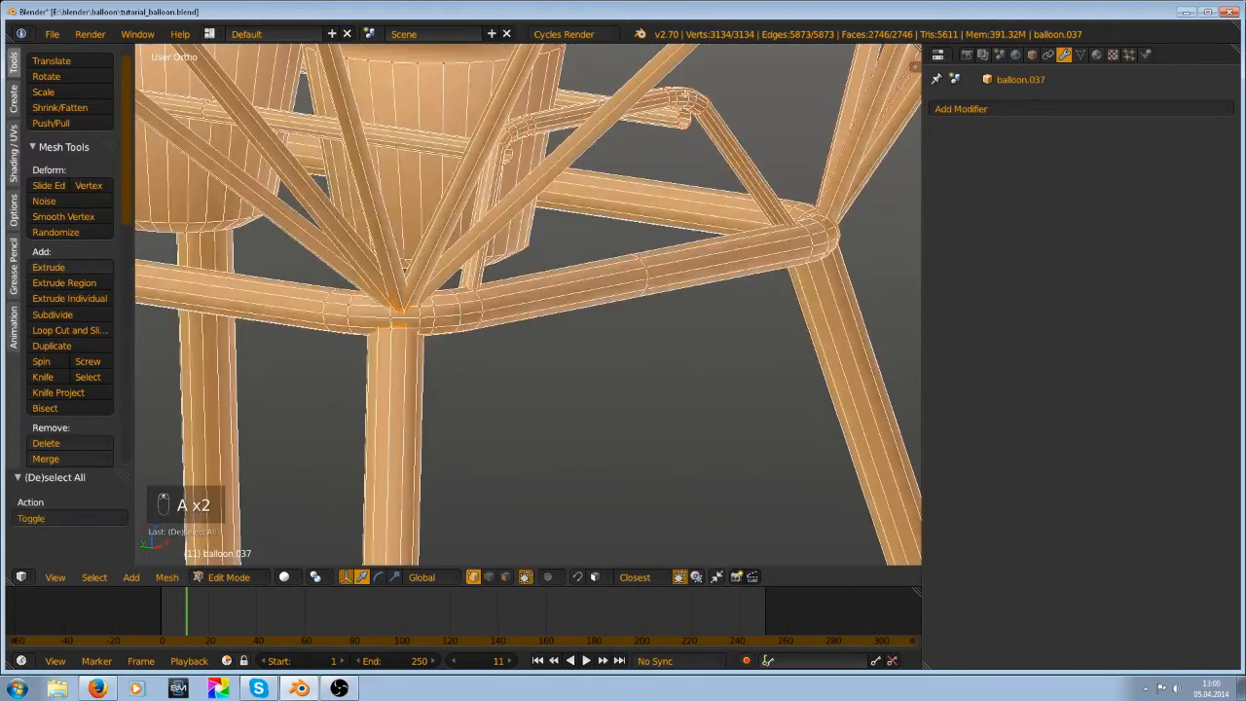
{"action": "key", "text": "a"}
{"action": "key", "text": "l"}
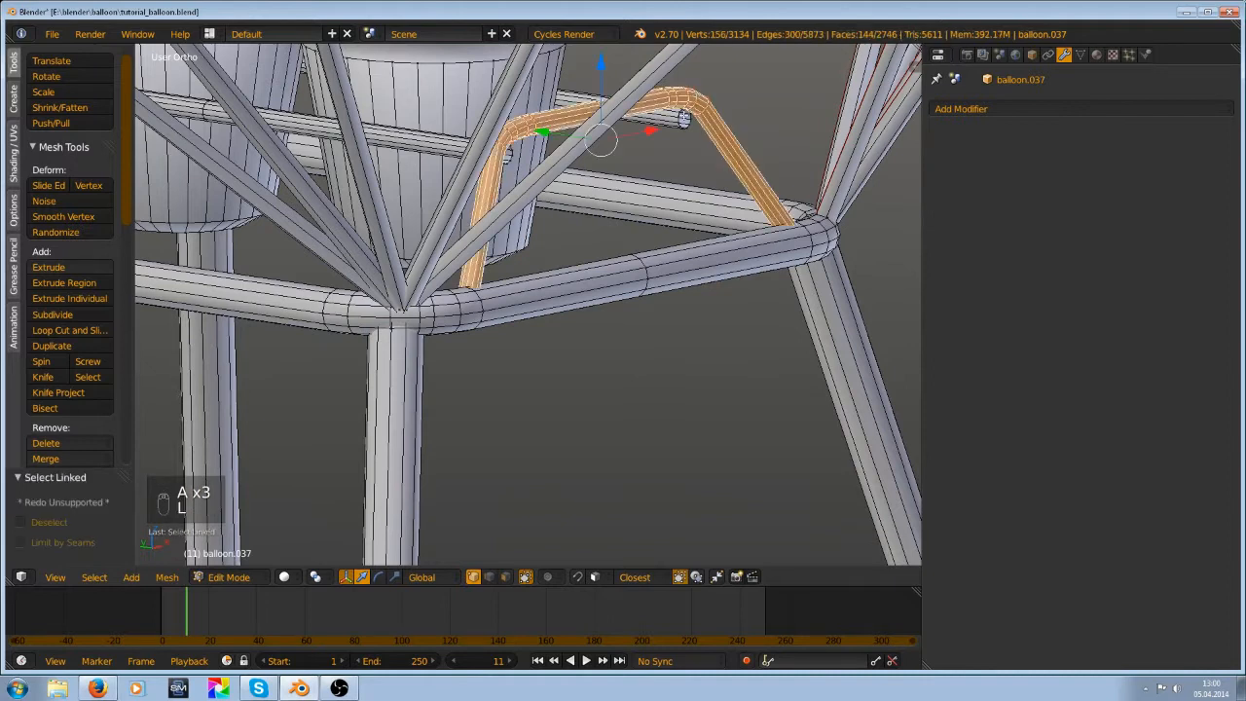
{"action": "key", "text": "l"}
{"action": "middle_click_drag", "start_coordinate": [685, 118], "coordinate": [672, 136]}
{"action": "key", "text": "l"}
{"action": "scroll", "coordinate": [512, 180], "scroll_direction": "down", "scroll_amount": 5}
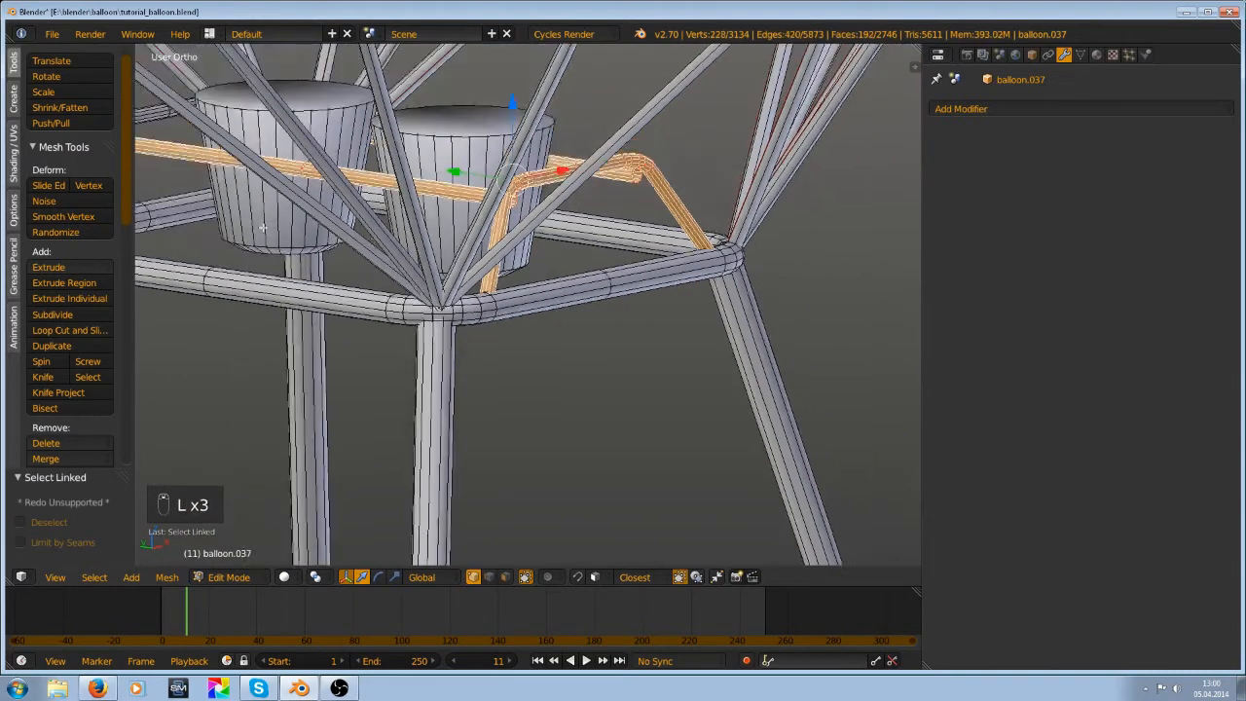
{"action": "key", "text": "l"}
{"action": "key", "text": "Delete"}
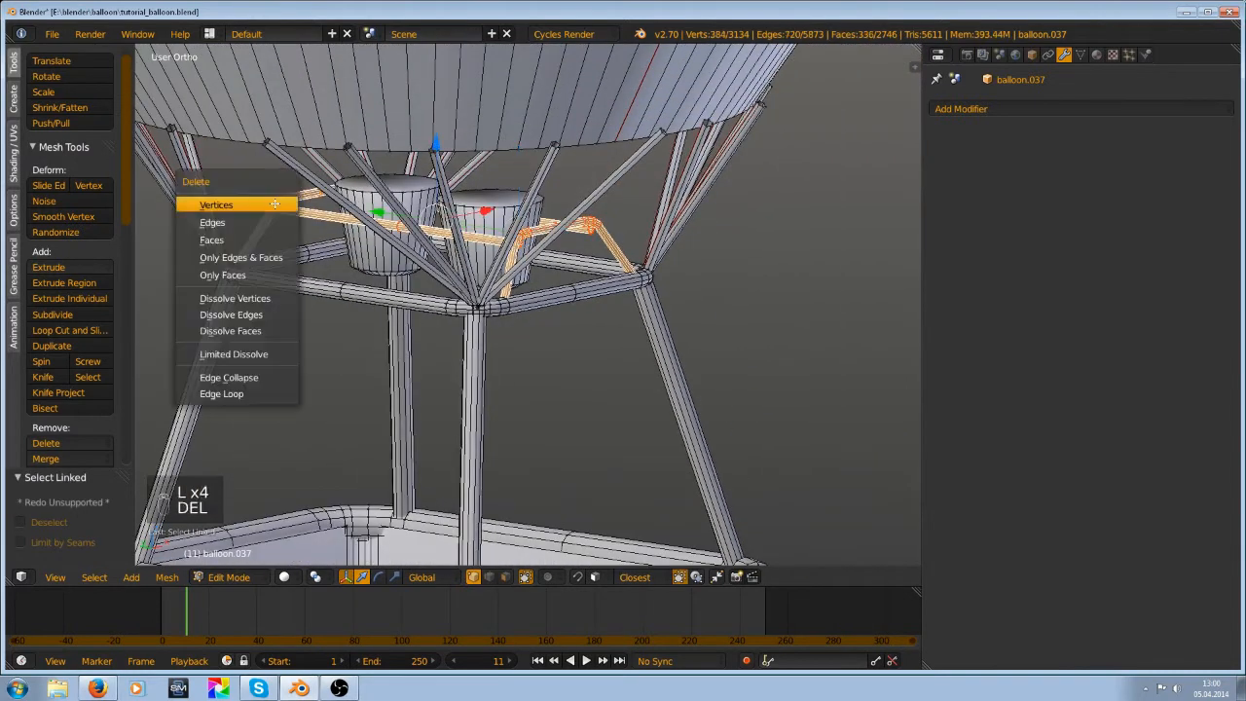
{"action": "left_click", "coordinate": [292, 203]}
{"action": "key", "text": "Tab"}
{"action": "scroll", "coordinate": [508, 263], "scroll_direction": "down", "scroll_amount": 5}
{"action": "scroll", "coordinate": [531, 252], "scroll_direction": "up", "scroll_amount": 3}
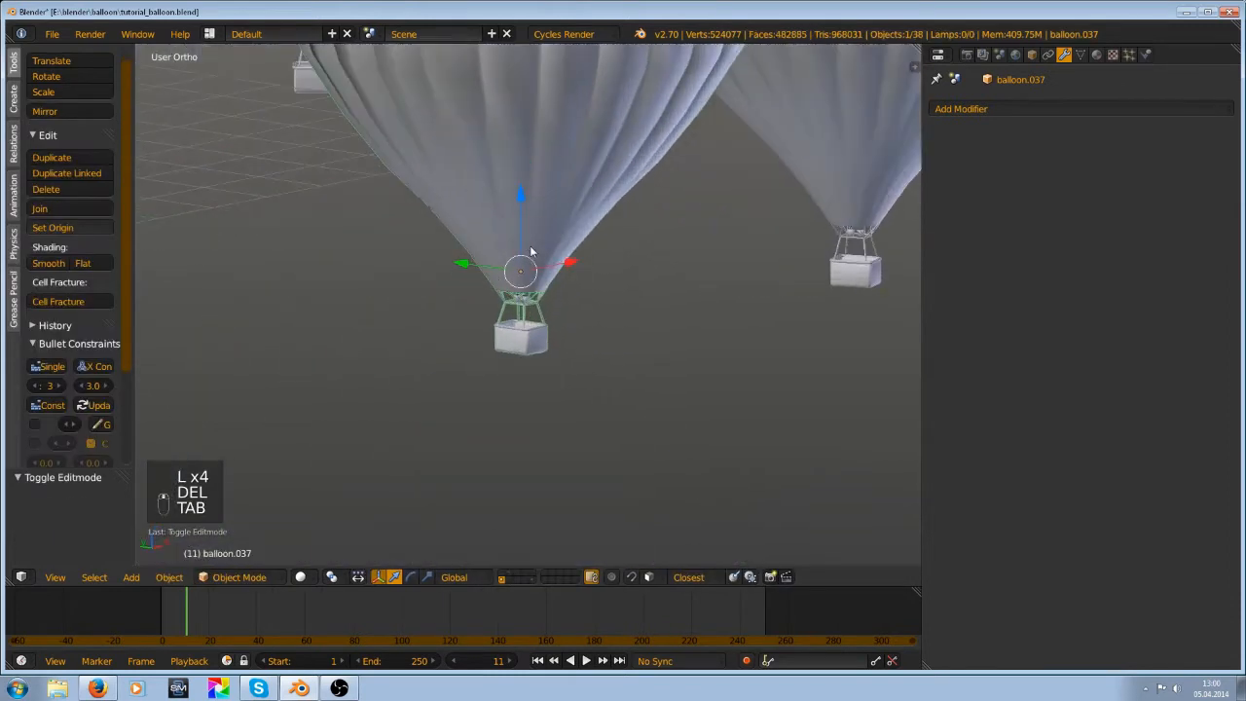
Deselect all objects and save the file, overwriting the existing tutorial_balloon.blend
{"action": "key", "text": "a"}
{"action": "key", "text": "a"}
{"action": "key", "text": "ctrl+s"}
{"action": "left_click", "coordinate": [531, 247]}
{"action": "scroll", "coordinate": [531, 258], "scroll_direction": "up", "scroll_amount": 6}
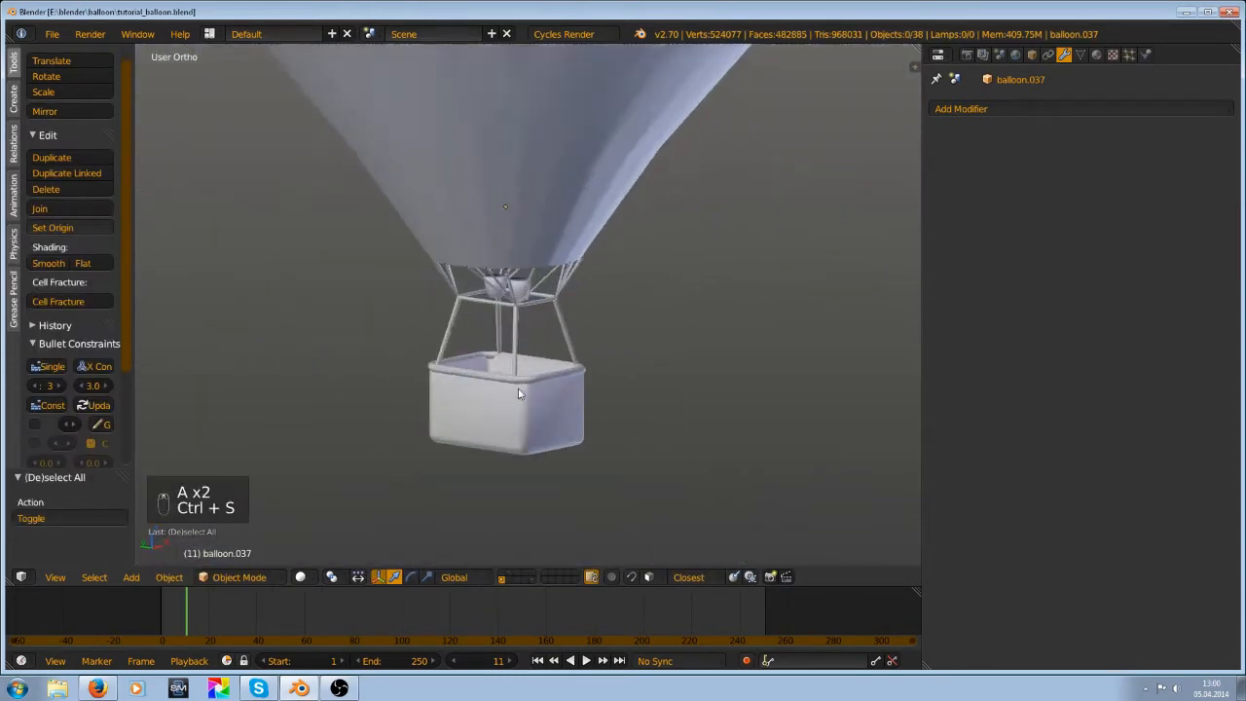
{"action": "key", "text": "ctrl+s"}
{"action": "left_click", "coordinate": [490, 379]}
Select the frontmost balloon of the row and add a Decimate modifier to it
{"action": "scroll", "coordinate": [502, 344], "scroll_direction": "down", "scroll_amount": 2}
{"action": "scroll", "coordinate": [502, 343], "scroll_direction": "down", "scroll_amount": 6}
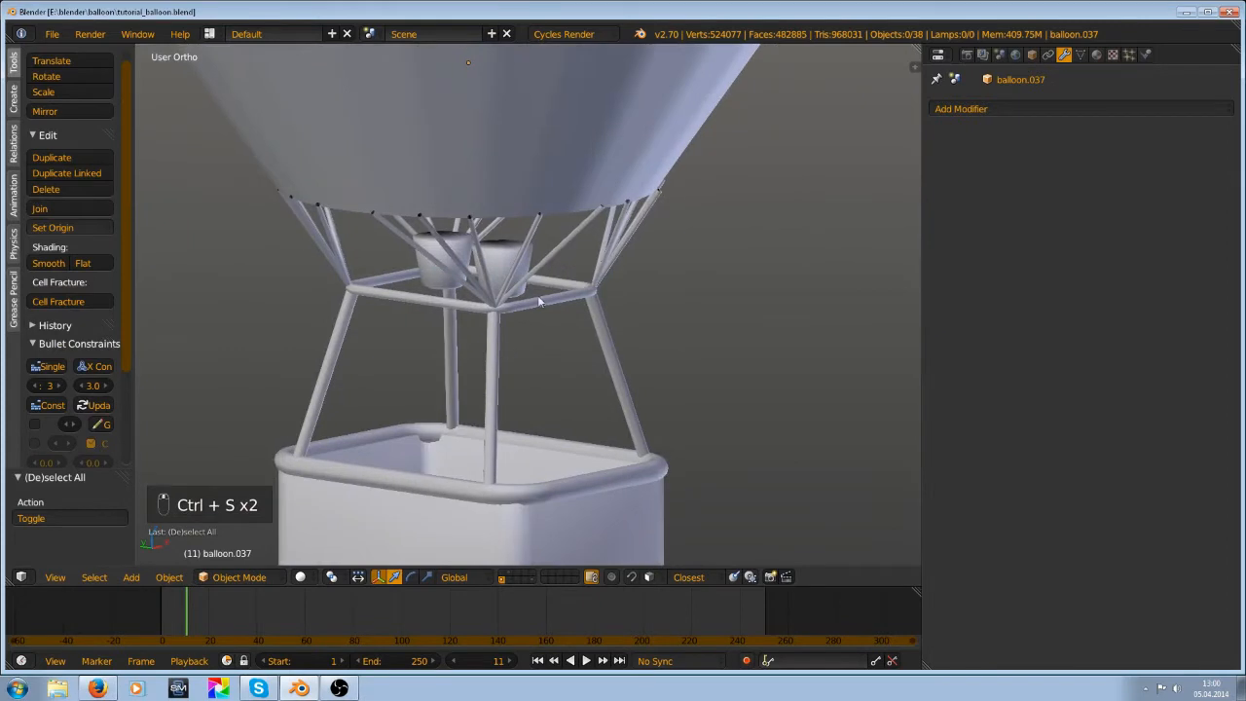
{"action": "scroll", "coordinate": [571, 188], "scroll_direction": "down", "scroll_amount": 4}
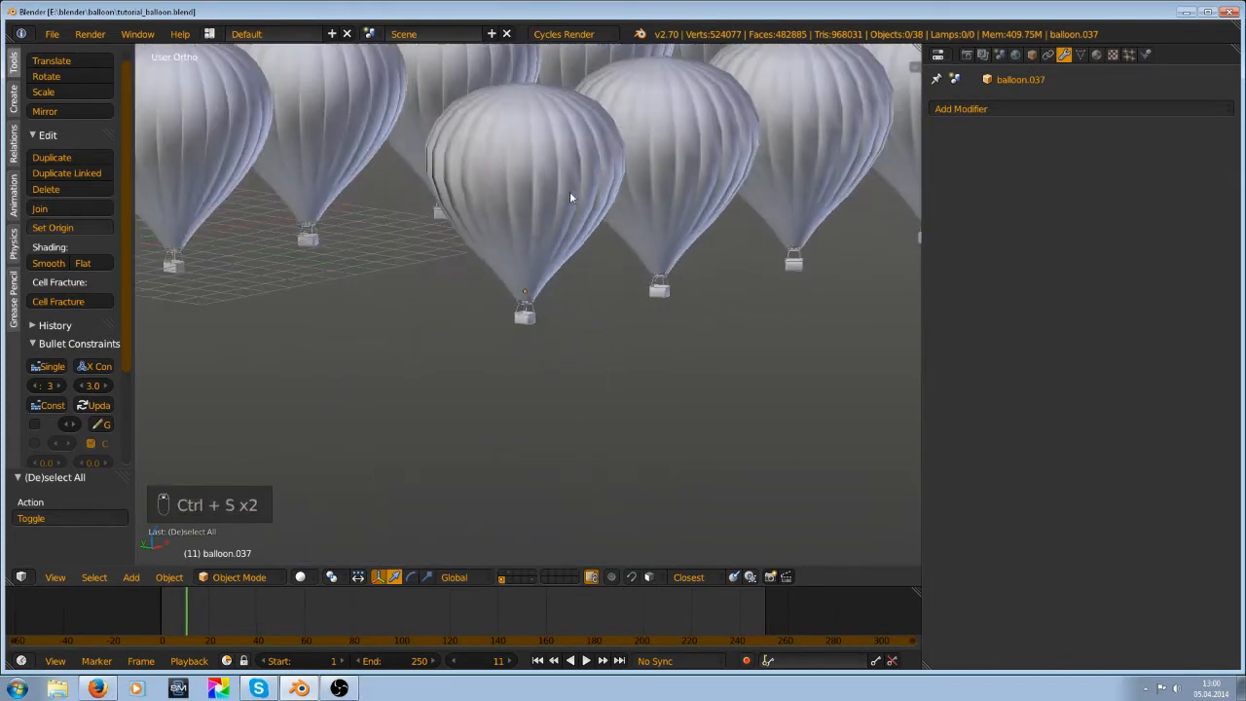
{"action": "scroll", "coordinate": [681, 396], "scroll_direction": "up", "scroll_amount": 8}
{"action": "middle_click_drag", "start_coordinate": [567, 437], "coordinate": [584, 235], "text": "shift"}
{"action": "right_click", "coordinate": [558, 249]}
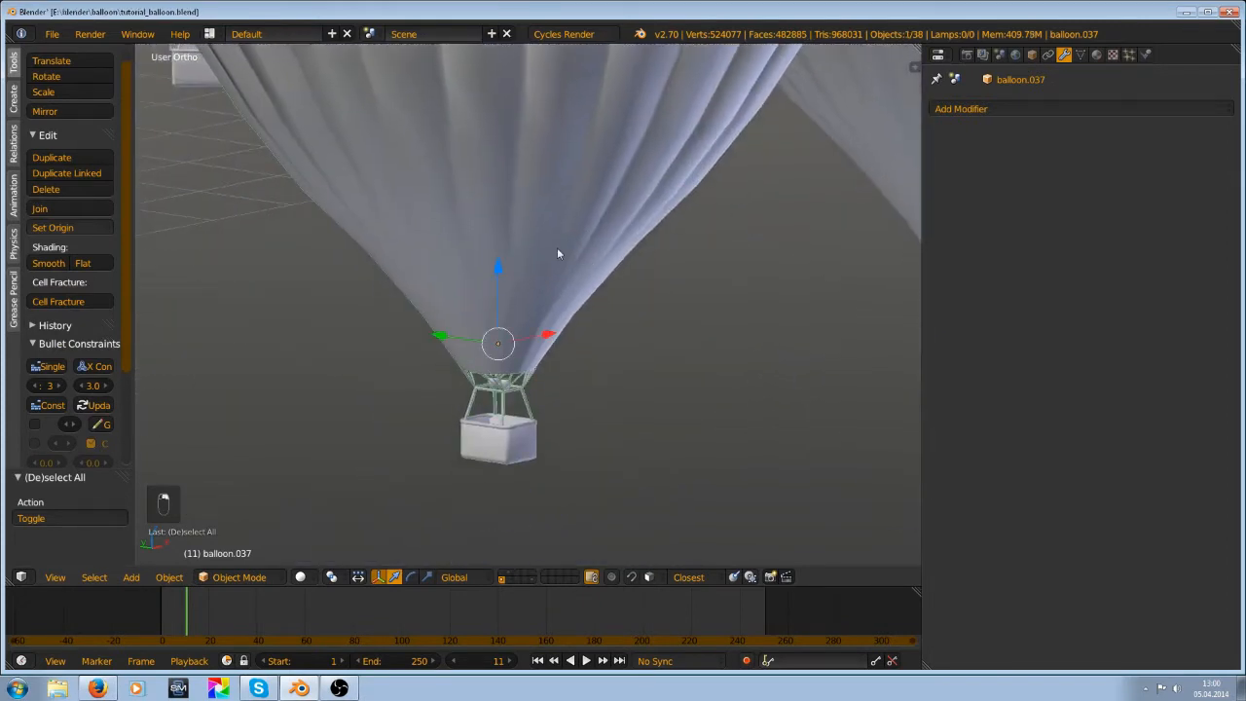
{"action": "scroll", "coordinate": [395, 406], "scroll_direction": "up", "scroll_amount": 5}
{"action": "middle_click_drag", "start_coordinate": [441, 462], "coordinate": [592, 52], "text": "shift"}
{"action": "scroll", "coordinate": [627, 261], "scroll_direction": "up", "scroll_amount": 6}
{"action": "scroll", "coordinate": [628, 260], "scroll_direction": "down", "scroll_amount": 6}
{"action": "middle_click_drag", "start_coordinate": [659, 256], "coordinate": [595, 382], "text": "shift"}
{"action": "scroll", "coordinate": [600, 392], "scroll_direction": "up", "scroll_amount": 2}
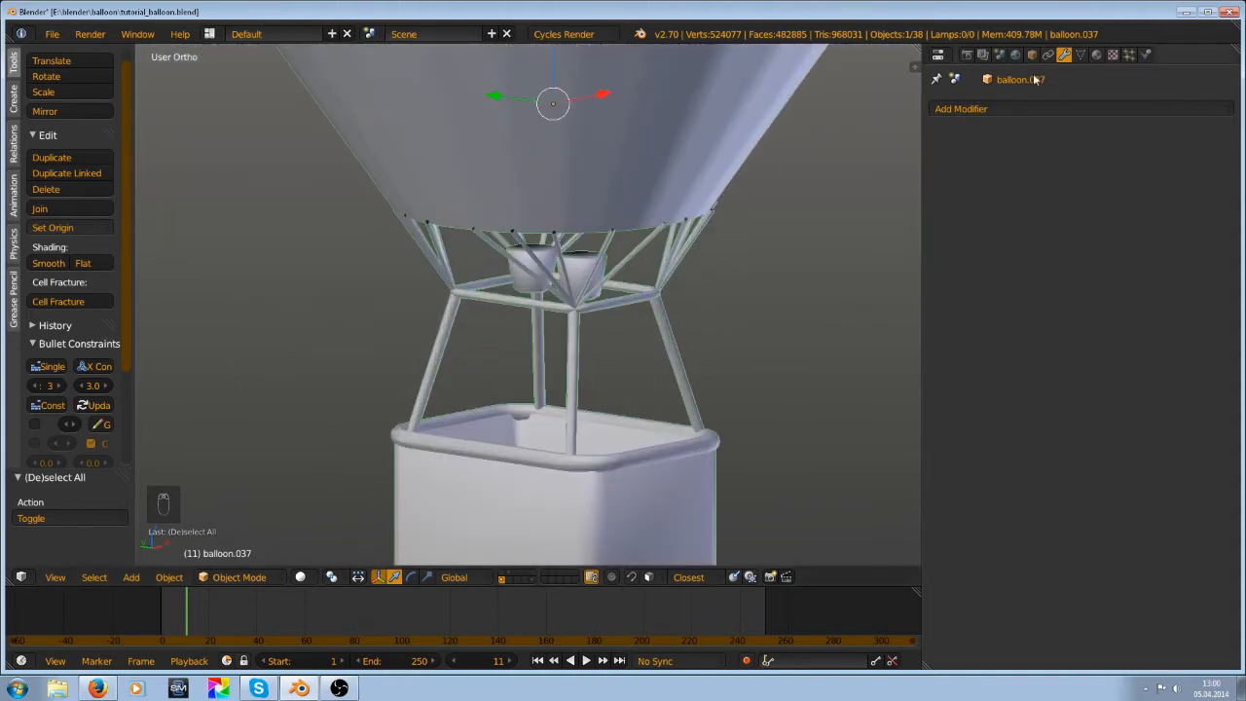
{"action": "left_click", "coordinate": [975, 108]}
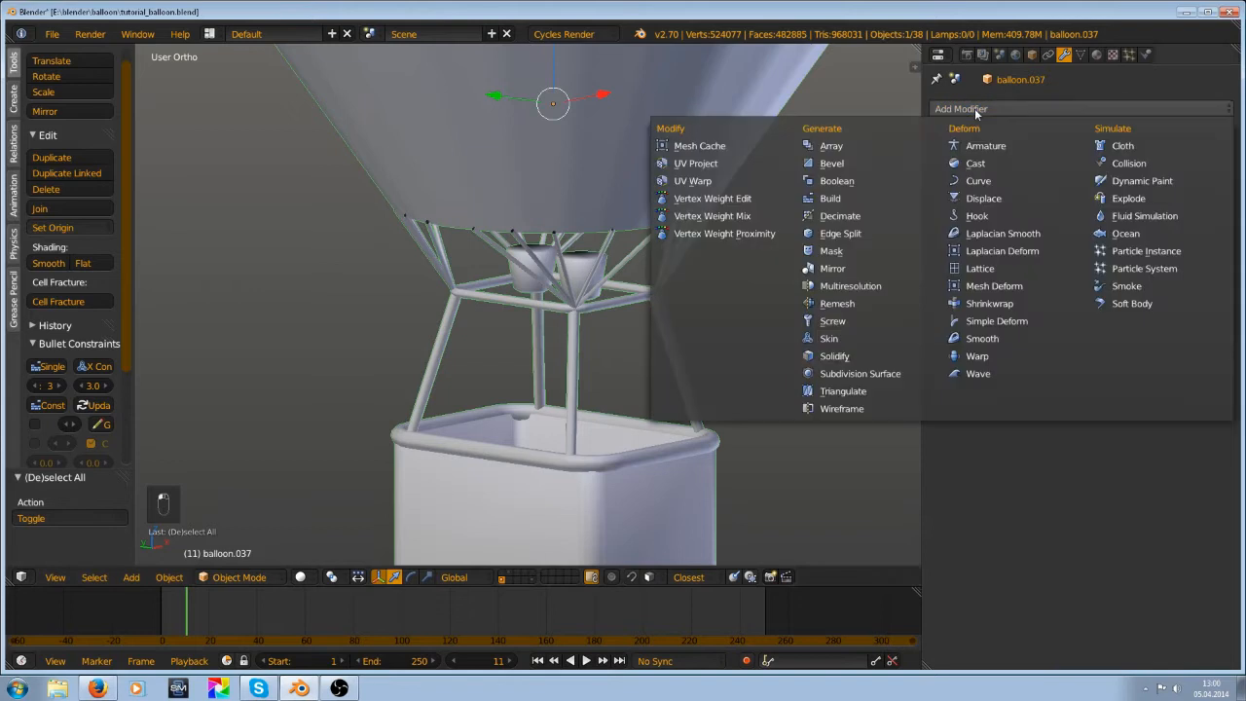
{"action": "left_click", "coordinate": [853, 215]}
{"action": "scroll", "coordinate": [822, 265], "scroll_direction": "down", "scroll_amount": 3}
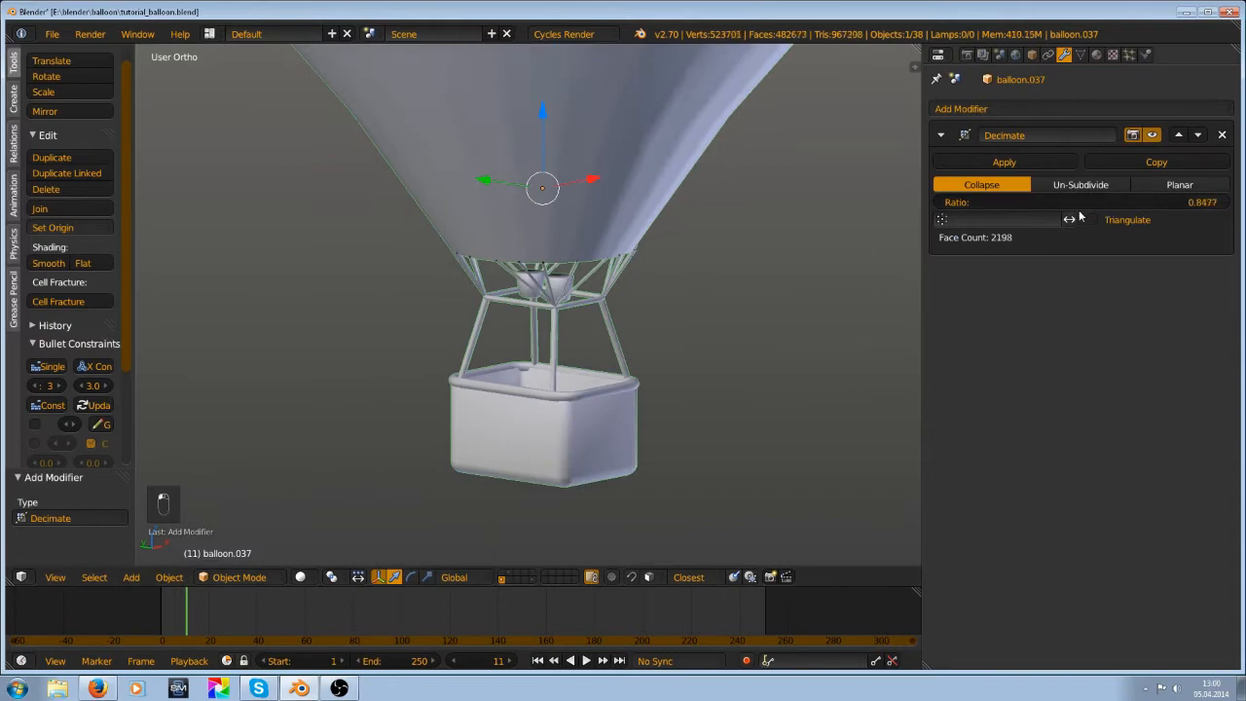
Lower the Decimate modifier's collapse ratio to about 0.52
{"action": "left_click_drag", "start_coordinate": [1062, 214], "coordinate": [990, 193]}
{"action": "scroll", "coordinate": [580, 338], "scroll_direction": "down", "scroll_amount": 5}
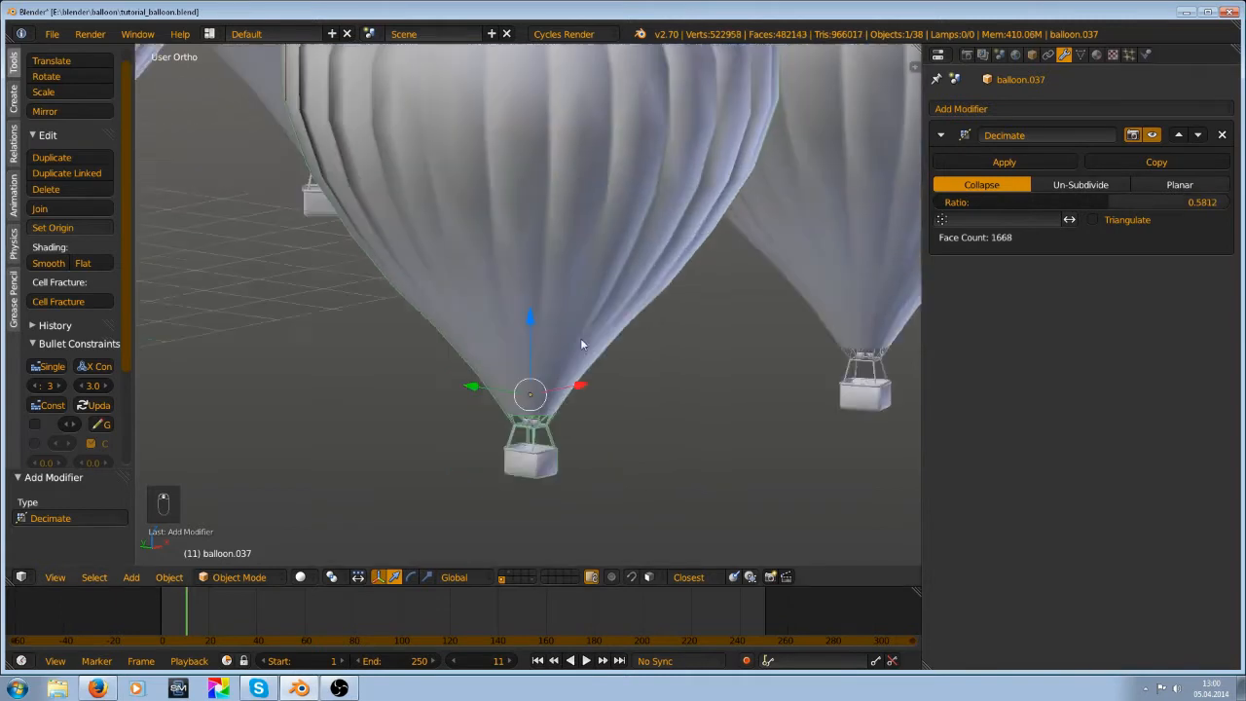
{"action": "scroll", "coordinate": [584, 336], "scroll_direction": "down", "scroll_amount": 5}
{"action": "mouse_move", "coordinate": [1107, 201]}
{"action": "left_mouse_down"}
{"action": "mouse_move", "coordinate": [1068, 212]}
{"action": "mouse_move", "coordinate": [1099, 221]}
{"action": "left_mouse_up"}
{"action": "scroll", "coordinate": [562, 199], "scroll_direction": "up", "scroll_amount": 10}
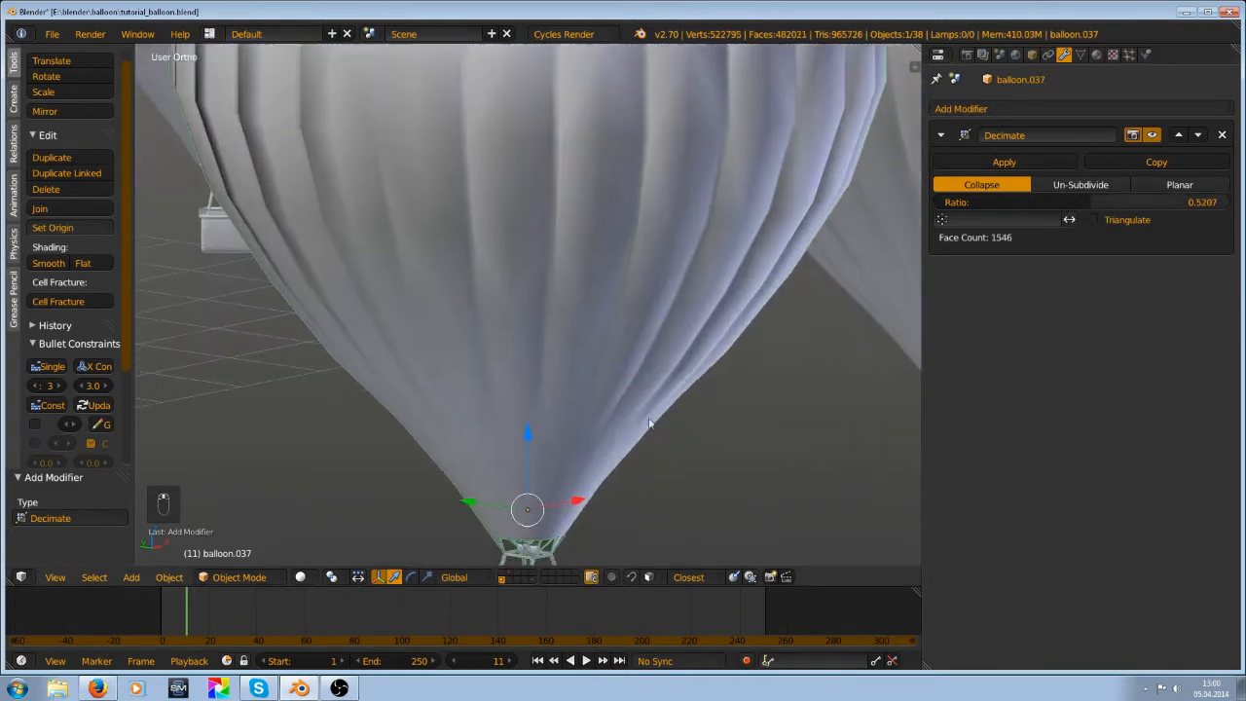
Assign all linked geometry of the balloon's envelope to a new vertex group and return to Object Mode
{"action": "key", "text": "Tab"}
{"action": "scroll", "coordinate": [436, 226], "scroll_direction": "down", "scroll_amount": 4}
{"action": "key", "text": "a"}
{"action": "key", "text": "a"}
{"action": "key", "text": "a"}
{"action": "key", "text": "a"}
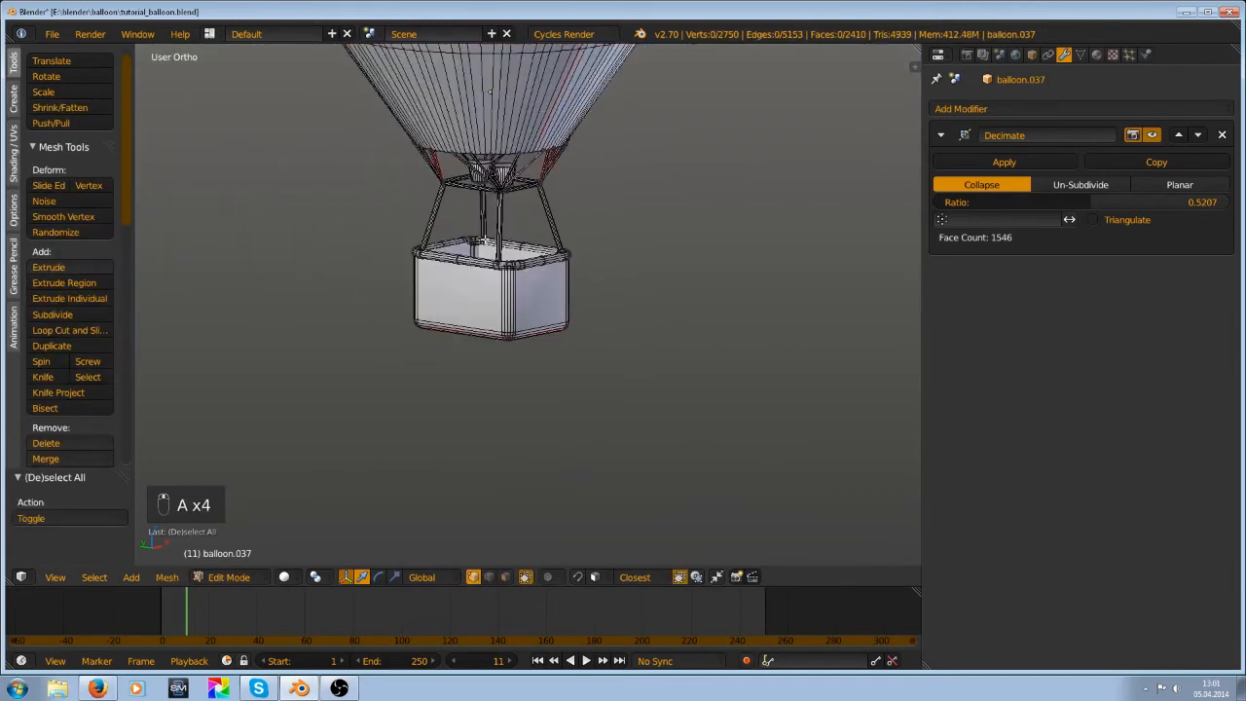
{"action": "key", "text": "l"}
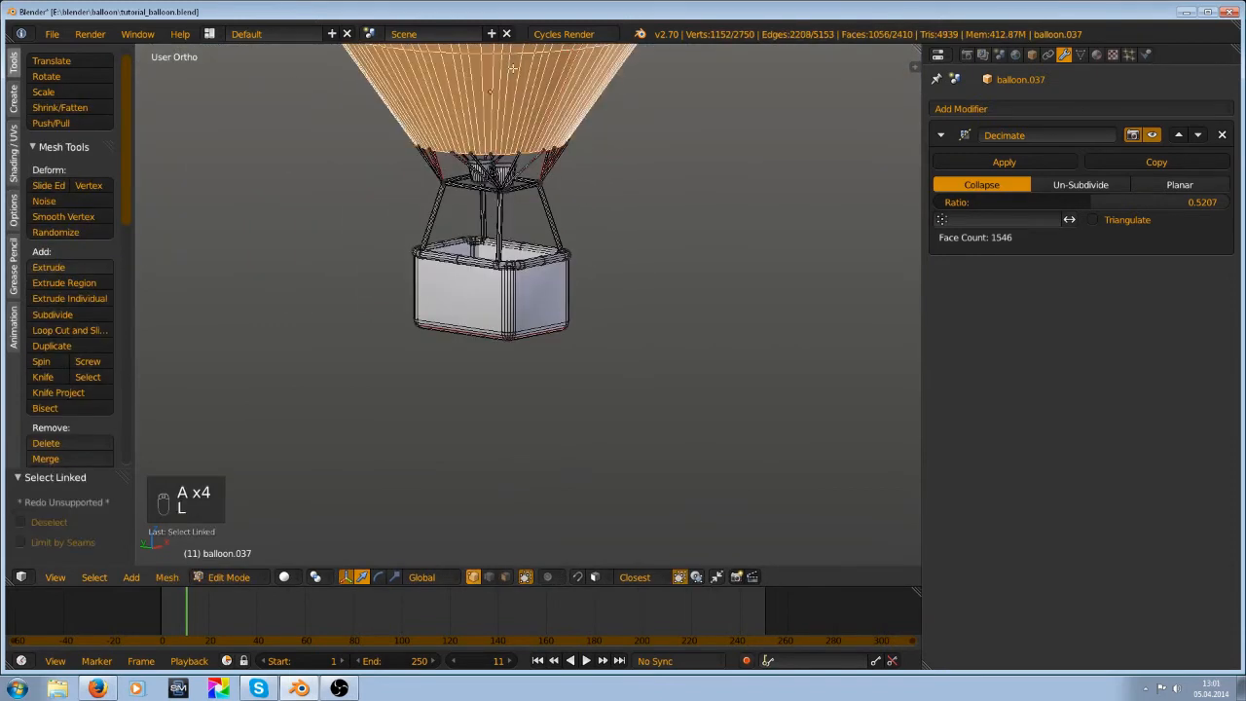
{"action": "key", "text": "ctrl+g"}
{"action": "left_click", "coordinate": [513, 91]}
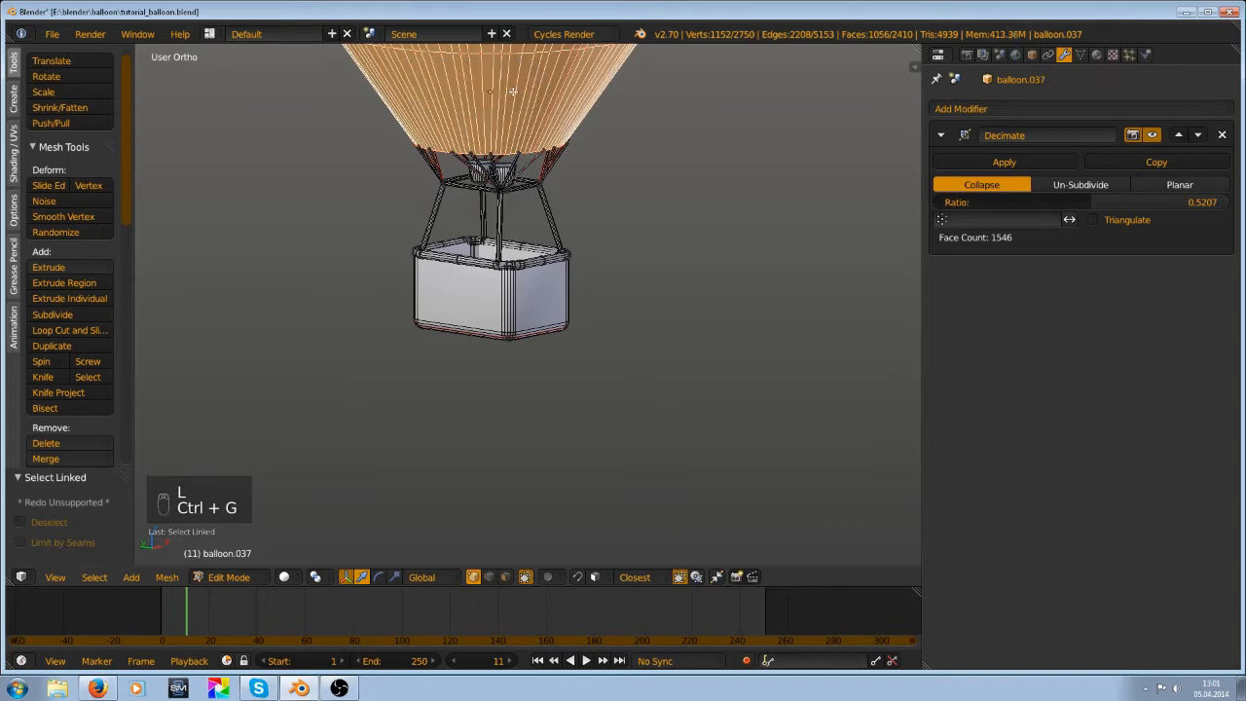
{"action": "key", "text": "Tab"}
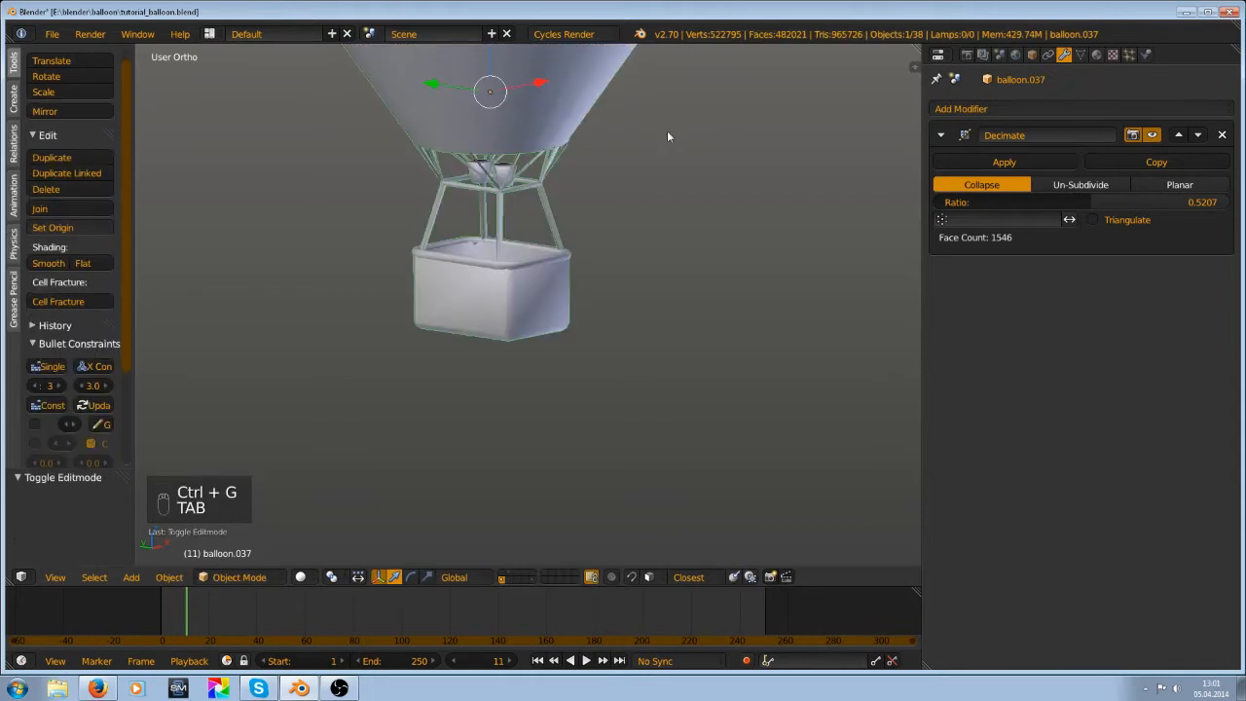
Restrict the Decimate modifier to the vertex group "Group" and raise its ratio to about 0.70
{"action": "left_click", "coordinate": [998, 219]}
{"action": "left_click", "coordinate": [973, 240]}
{"action": "scroll", "coordinate": [649, 203], "scroll_direction": "down", "scroll_amount": 6}
{"action": "mouse_move", "coordinate": [650, 193]}
{"action": "middle_mouse_down"}
{"action": "mouse_move", "coordinate": [639, 188]}
{"action": "mouse_move", "coordinate": [667, 201]}
{"action": "middle_mouse_up"}
{"action": "left_click_drag", "start_coordinate": [1047, 206], "coordinate": [1129, 206]}
{"action": "middle_click_drag", "start_coordinate": [431, 191], "coordinate": [453, 505], "text": "shift"}
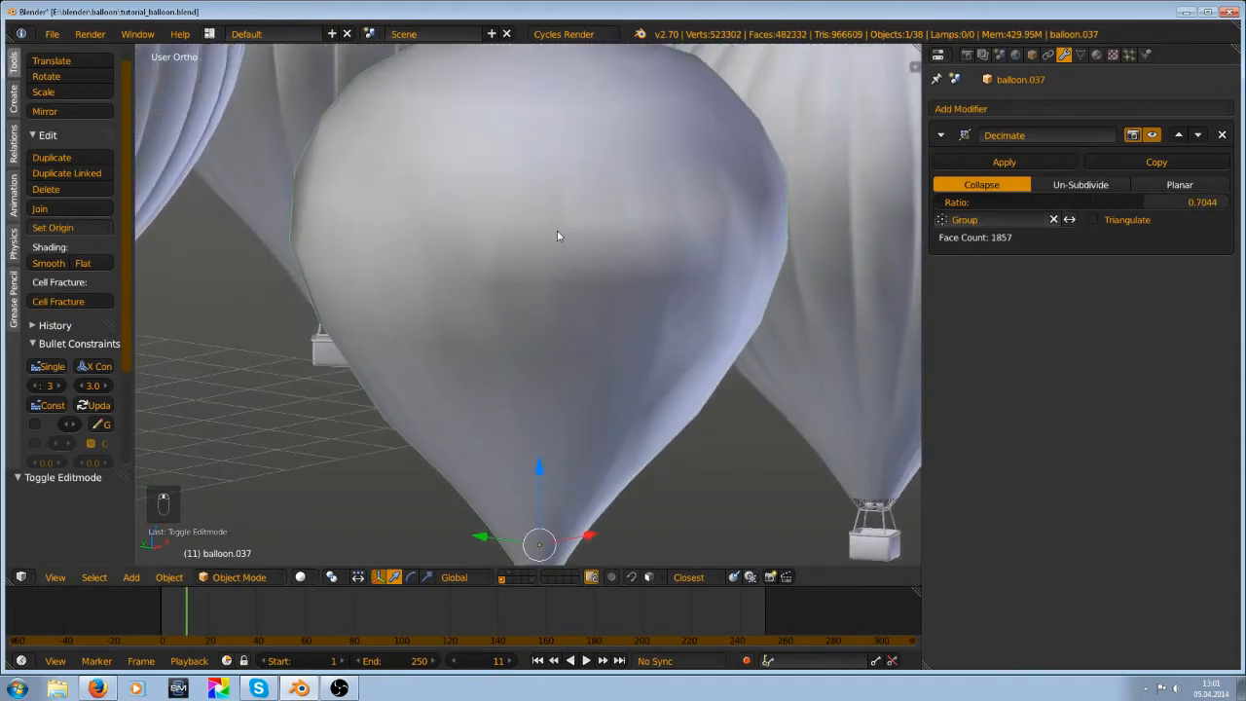
Fine-tune the Decimate ratio to about 0.68, checking the envelope's mesh in wireframe and solid shading
{"action": "scroll", "coordinate": [555, 229], "scroll_direction": "down", "scroll_amount": 2}
{"action": "mouse_move", "coordinate": [1144, 206]}
{"action": "left_mouse_down"}
{"action": "mouse_move", "coordinate": [1192, 205]}
{"action": "mouse_move", "coordinate": [1135, 209]}
{"action": "left_mouse_up"}
{"action": "key", "text": "z"}
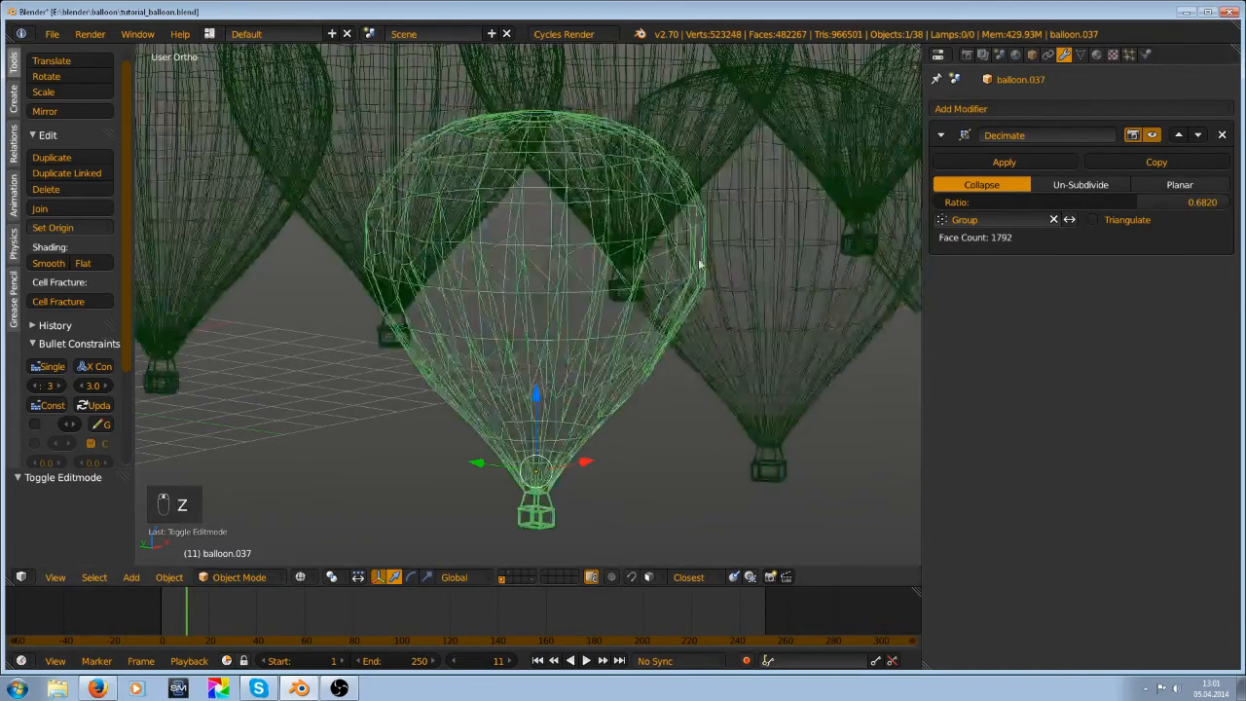
{"action": "mouse_move", "coordinate": [699, 259]}
{"action": "middle_mouse_down"}
{"action": "mouse_move", "coordinate": [708, 237]}
{"action": "mouse_move", "coordinate": [649, 274]}
{"action": "mouse_move", "coordinate": [705, 281]}
{"action": "middle_mouse_up"}
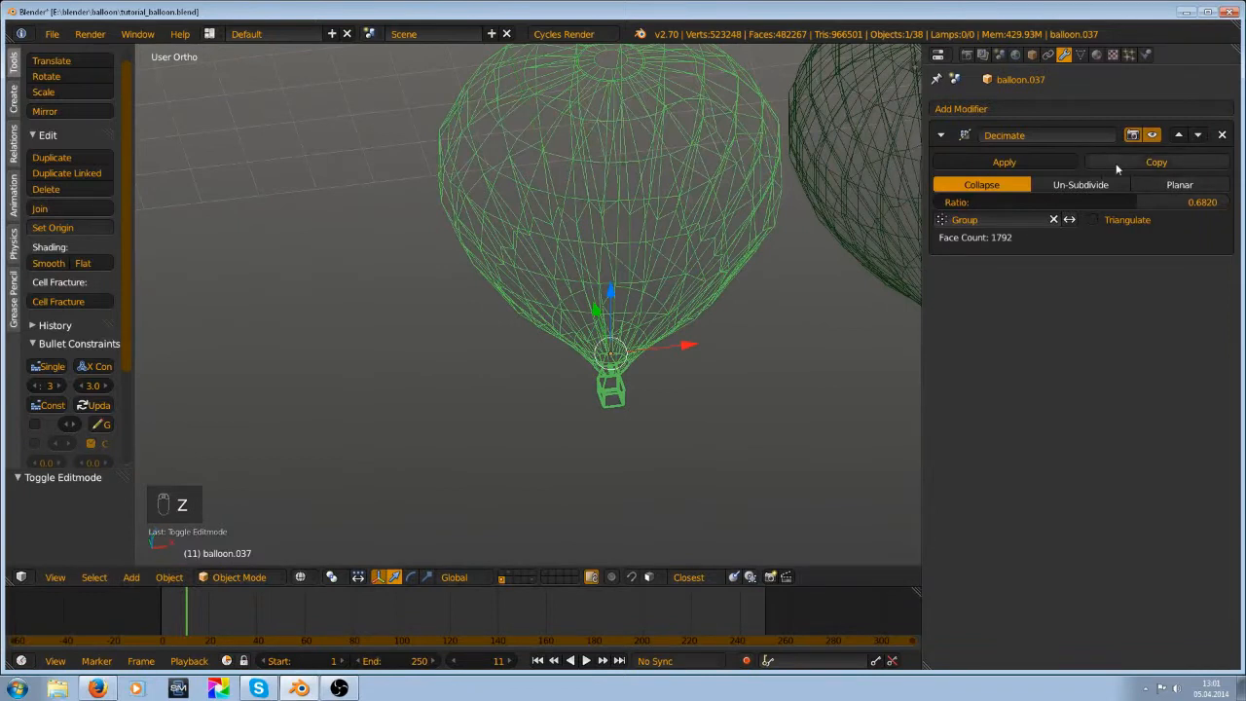
{"action": "left_click_drag", "start_coordinate": [1133, 202], "coordinate": [1127, 204]}
{"action": "key", "text": "z"}
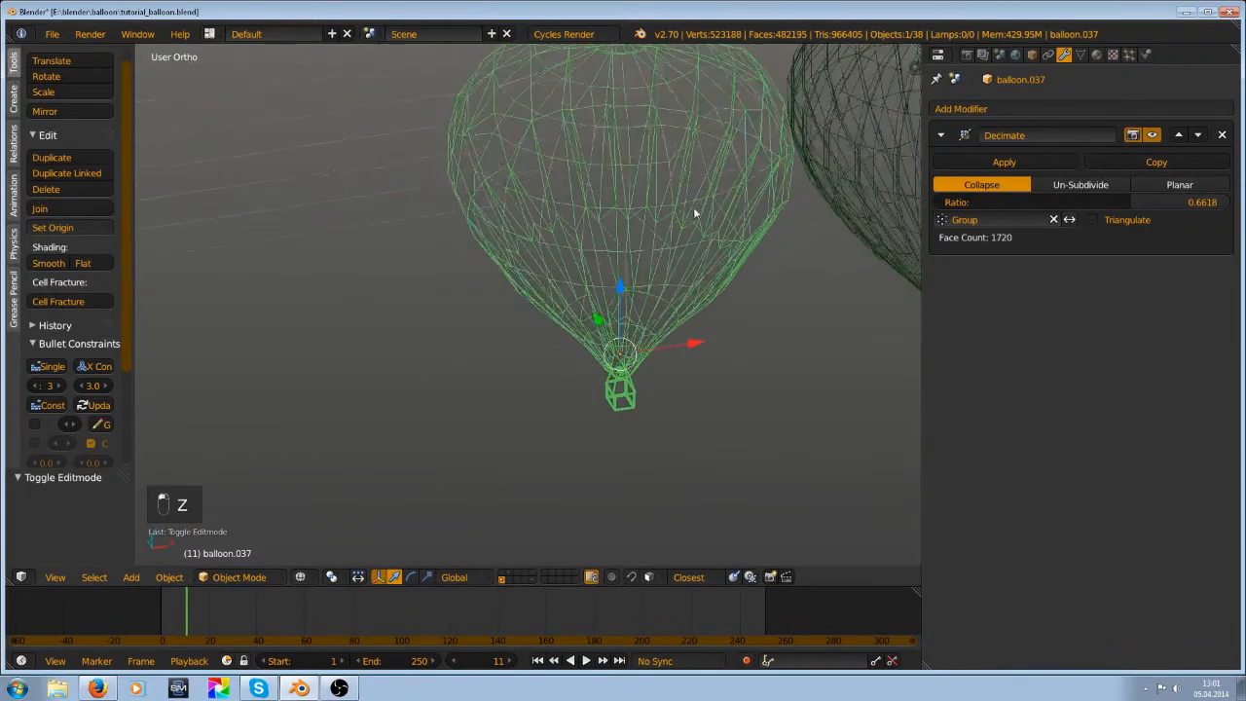
{"action": "key", "text": "z"}
{"action": "mouse_move", "coordinate": [770, 204]}
{"action": "middle_mouse_down"}
{"action": "mouse_move", "coordinate": [742, 200]}
{"action": "mouse_move", "coordinate": [678, 298]}
{"action": "mouse_move", "coordinate": [631, 286]}
{"action": "mouse_move", "coordinate": [670, 286]}
{"action": "middle_mouse_up"}
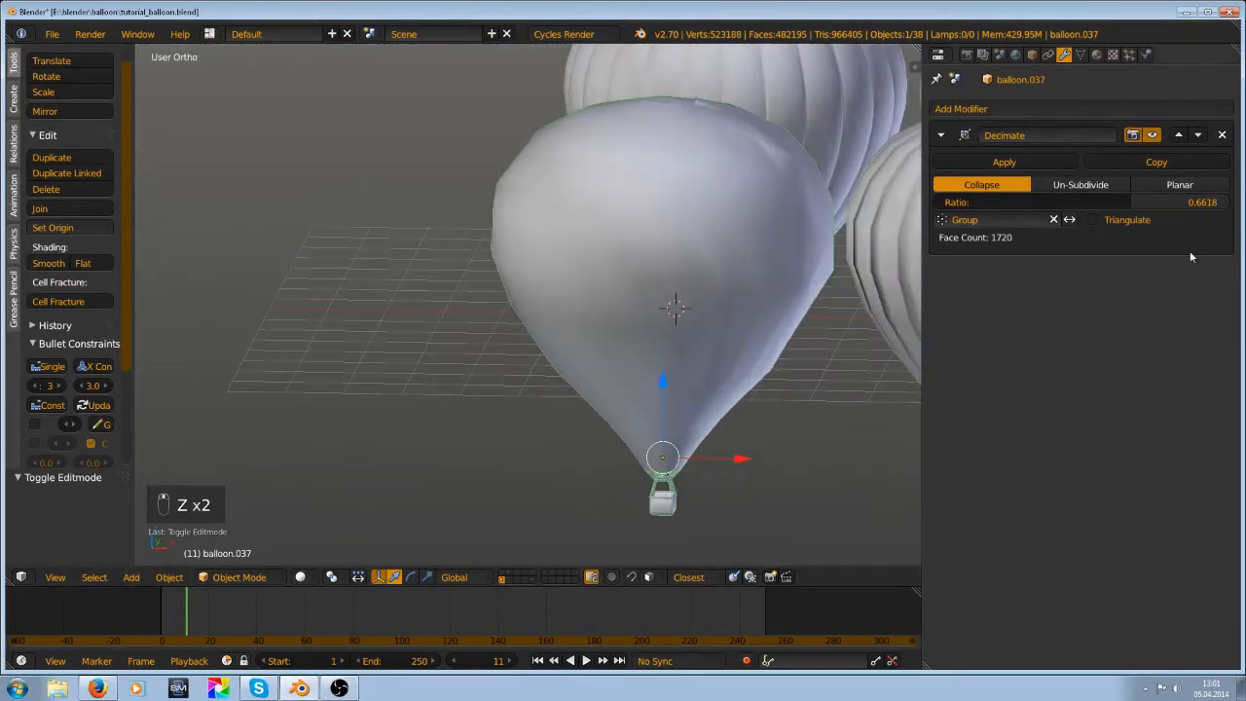
{"action": "mouse_move", "coordinate": [1136, 201]}
{"action": "left_mouse_down"}
{"action": "mouse_move", "coordinate": [1163, 205]}
{"action": "mouse_move", "coordinate": [1141, 212]}
{"action": "left_mouse_up"}
{"action": "middle_click_drag", "start_coordinate": [795, 259], "coordinate": [911, 241]}
Try to apply the Decimate modifier to the front balloon
{"action": "left_click", "coordinate": [1038, 160]}
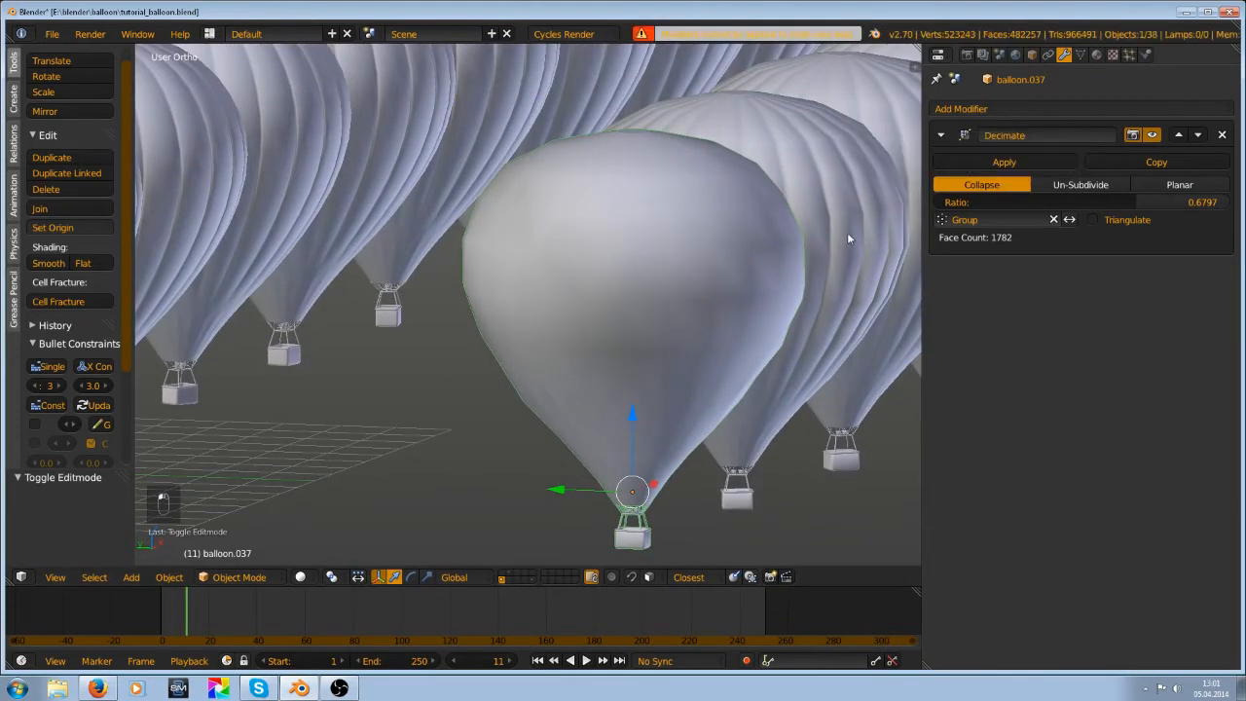
{"action": "left_click", "coordinate": [1004, 160]}
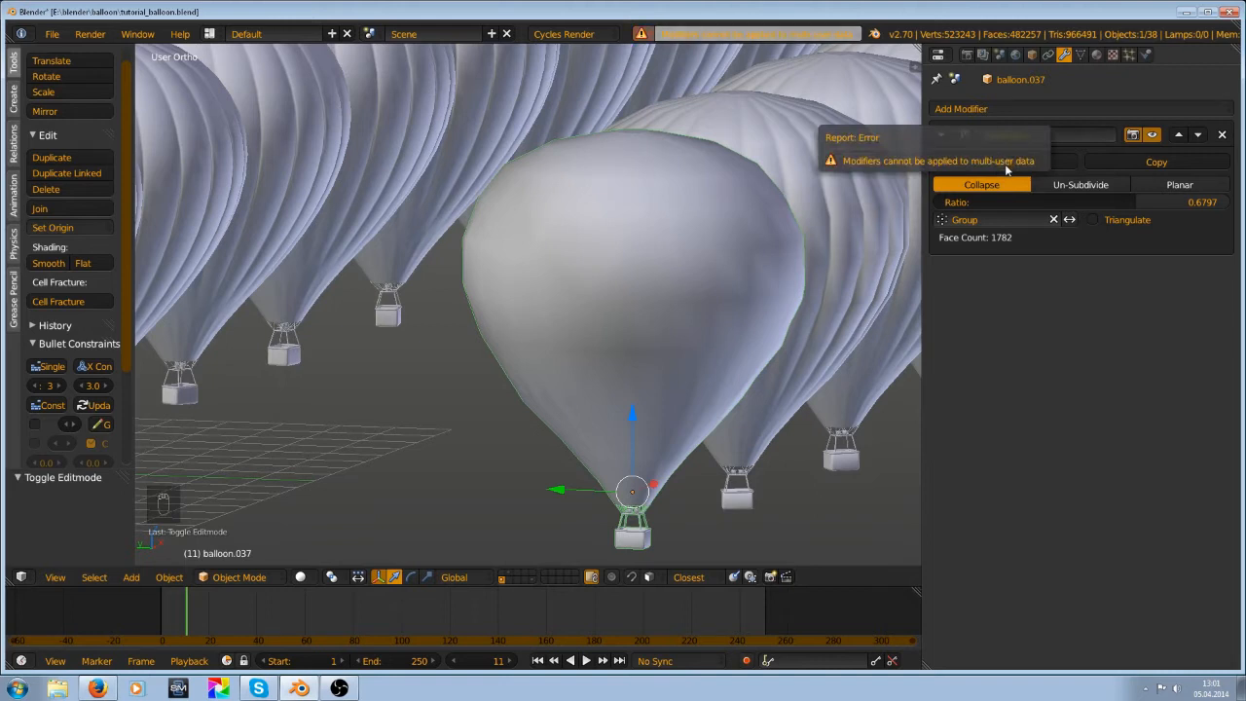
{"action": "mouse_move", "coordinate": [844, 229]}
{"action": "middle_mouse_down"}
{"action": "mouse_move", "coordinate": [829, 243]}
{"action": "mouse_move", "coordinate": [819, 233]}
{"action": "middle_mouse_up"}
{"action": "scroll", "coordinate": [808, 232], "scroll_direction": "up", "scroll_amount": 2}
{"action": "mouse_move", "coordinate": [662, 224]}
{"action": "middle_mouse_down", "text": "shift"}
{"action": "mouse_move", "coordinate": [595, 256]}
{"action": "mouse_move", "coordinate": [631, 281]}
{"action": "mouse_move", "coordinate": [594, 271]}
{"action": "mouse_move", "coordinate": [596, 334]}
{"action": "mouse_move", "coordinate": [604, 266]}
{"action": "mouse_move", "coordinate": [596, 282]}
{"action": "middle_mouse_up", "text": "shift"}
{"action": "scroll", "coordinate": [594, 270], "scroll_direction": "down", "scroll_amount": 4}
Switch to wireframe shading and compare the mesh density of the decimated front balloon with the balloons in both rows
{"action": "key", "text": "z"}
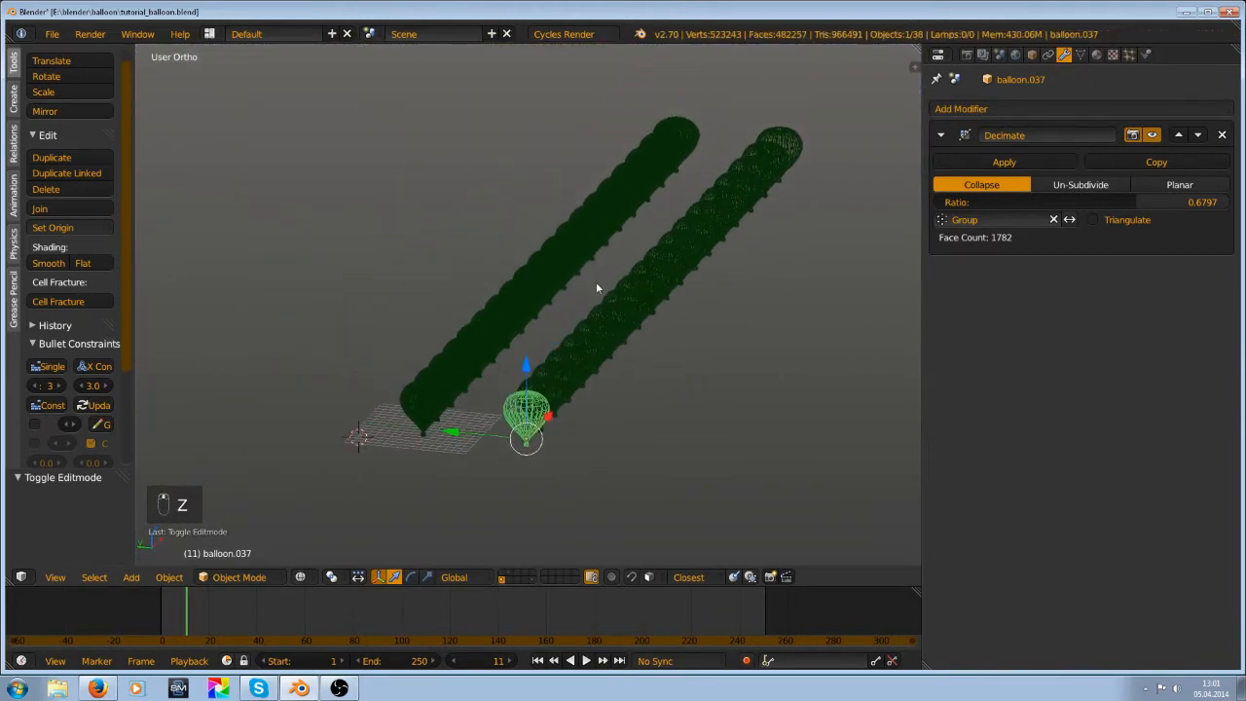
{"action": "scroll", "coordinate": [584, 326], "scroll_direction": "up", "scroll_amount": 3}
{"action": "mouse_move", "coordinate": [580, 338]}
{"action": "middle_mouse_down", "text": "shift"}
{"action": "mouse_move", "coordinate": [574, 231]}
{"action": "mouse_move", "coordinate": [562, 343]}
{"action": "middle_mouse_up", "text": "shift"}
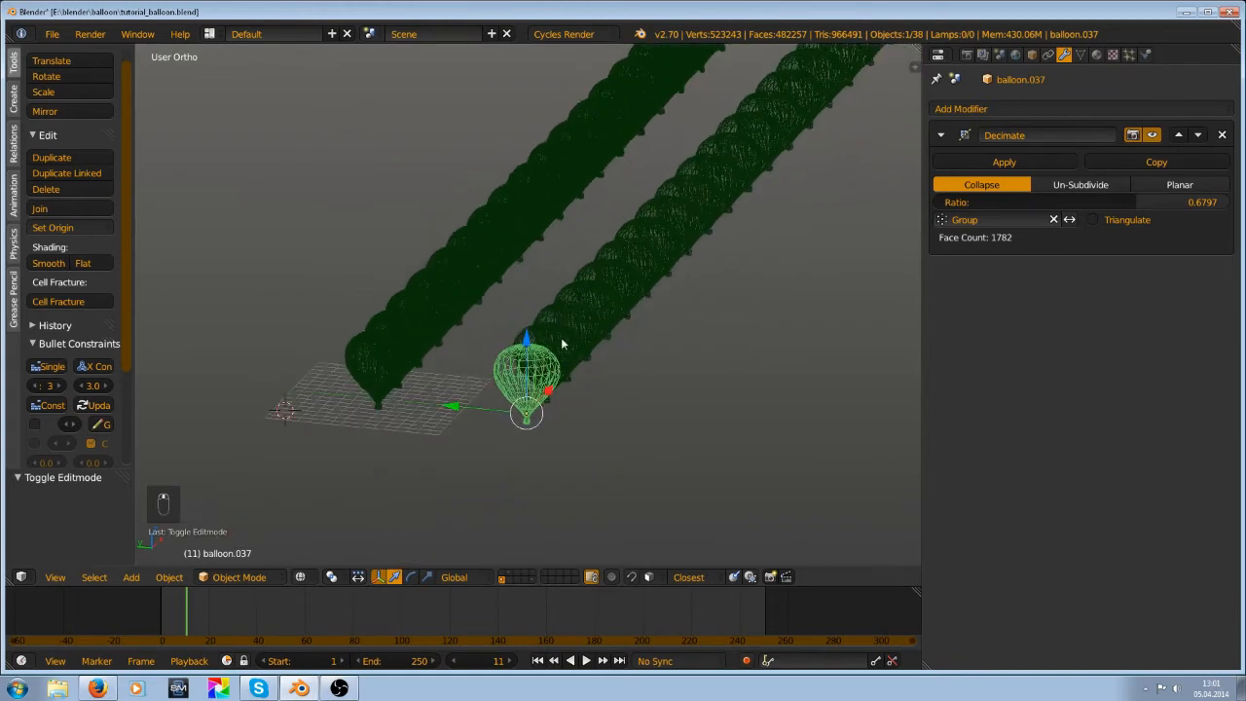
{"action": "scroll", "coordinate": [682, 234], "scroll_direction": "down", "scroll_amount": 3}
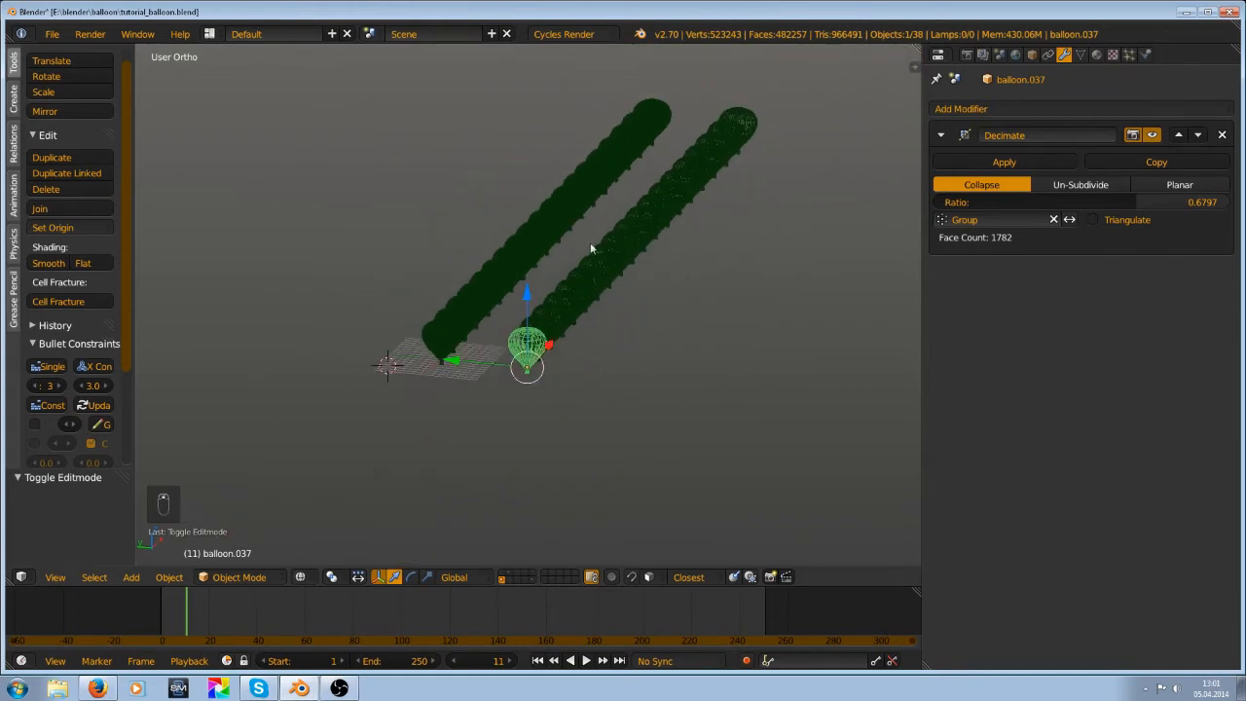
{"action": "scroll", "coordinate": [590, 241], "scroll_direction": "up", "scroll_amount": 6}
{"action": "middle_click_drag", "start_coordinate": [576, 336], "coordinate": [533, 354], "text": "shift"}
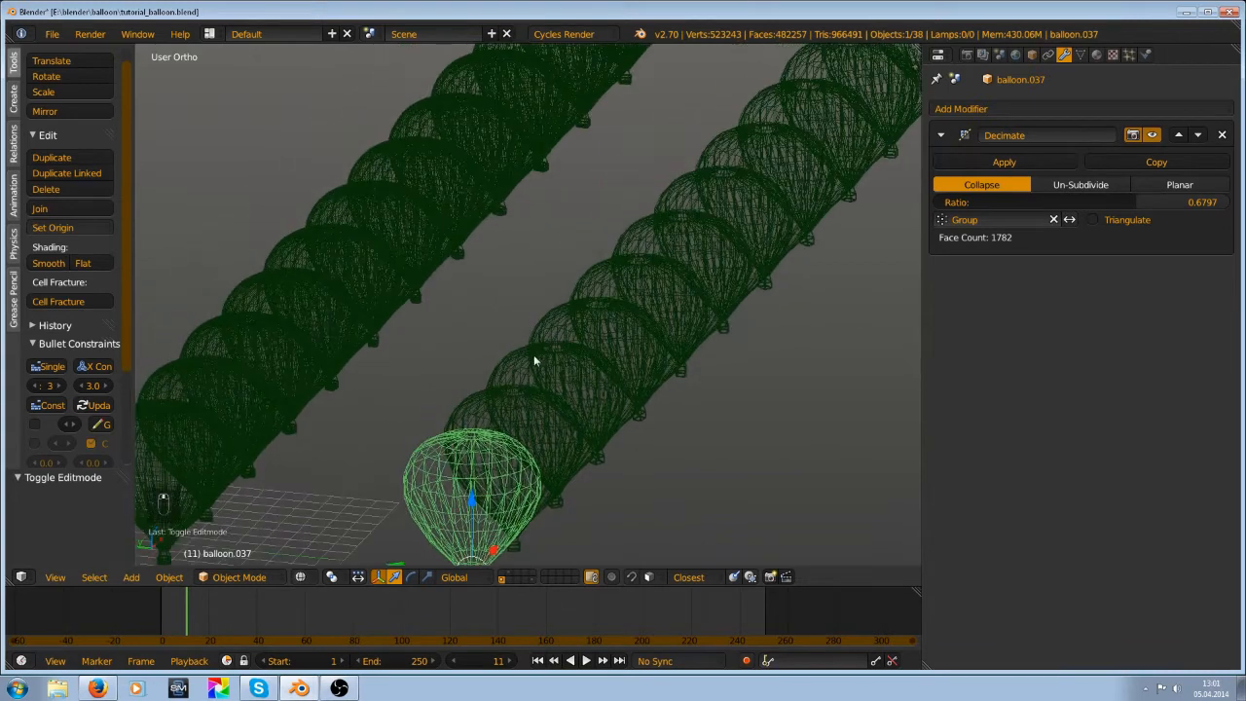
{"action": "scroll", "coordinate": [533, 354], "scroll_direction": "down", "scroll_amount": 4}
{"action": "key", "text": "g"}
{"action": "right_click", "coordinate": [472, 404]}
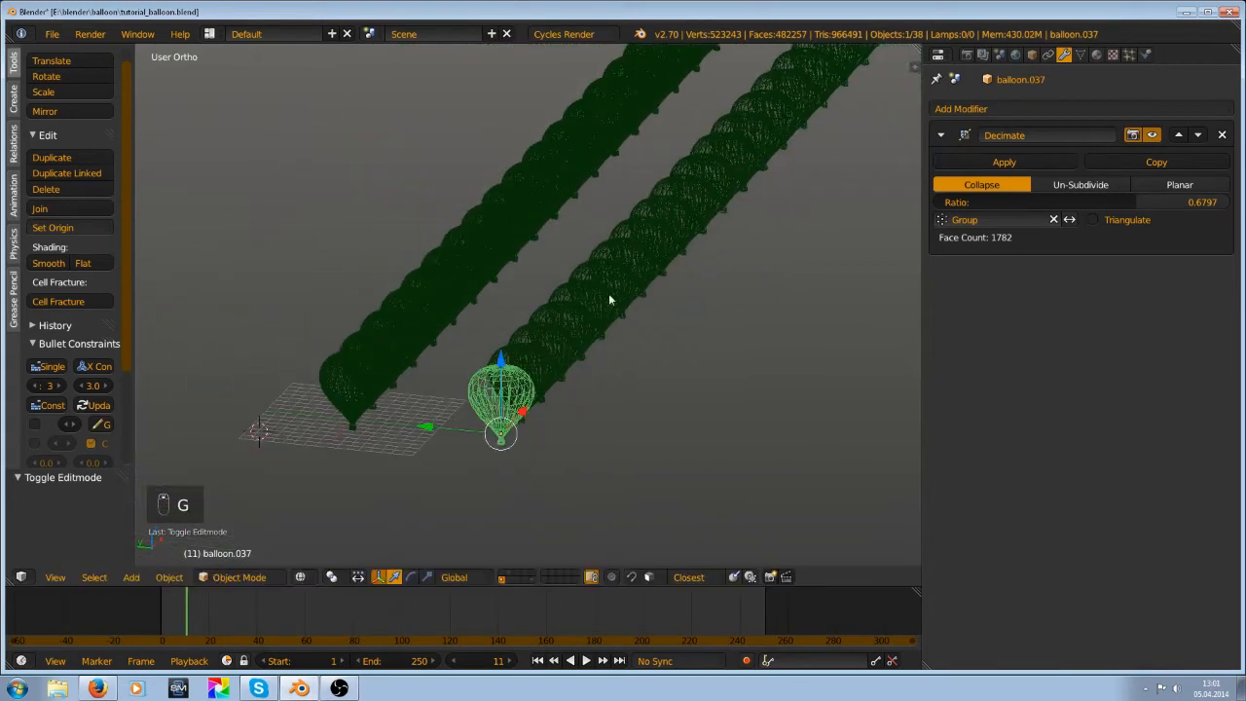
{"action": "scroll", "coordinate": [609, 300], "scroll_direction": "down", "scroll_amount": 2}
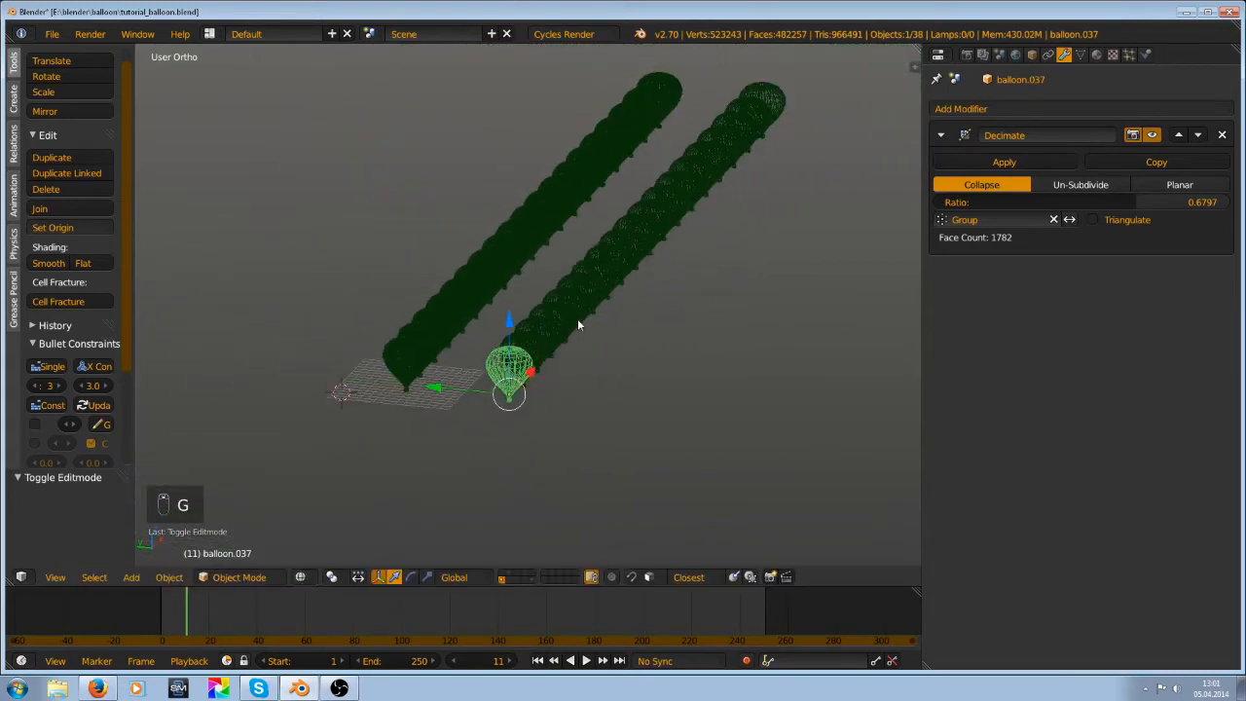
{"action": "scroll", "coordinate": [581, 297], "scroll_direction": "up", "scroll_amount": 4}
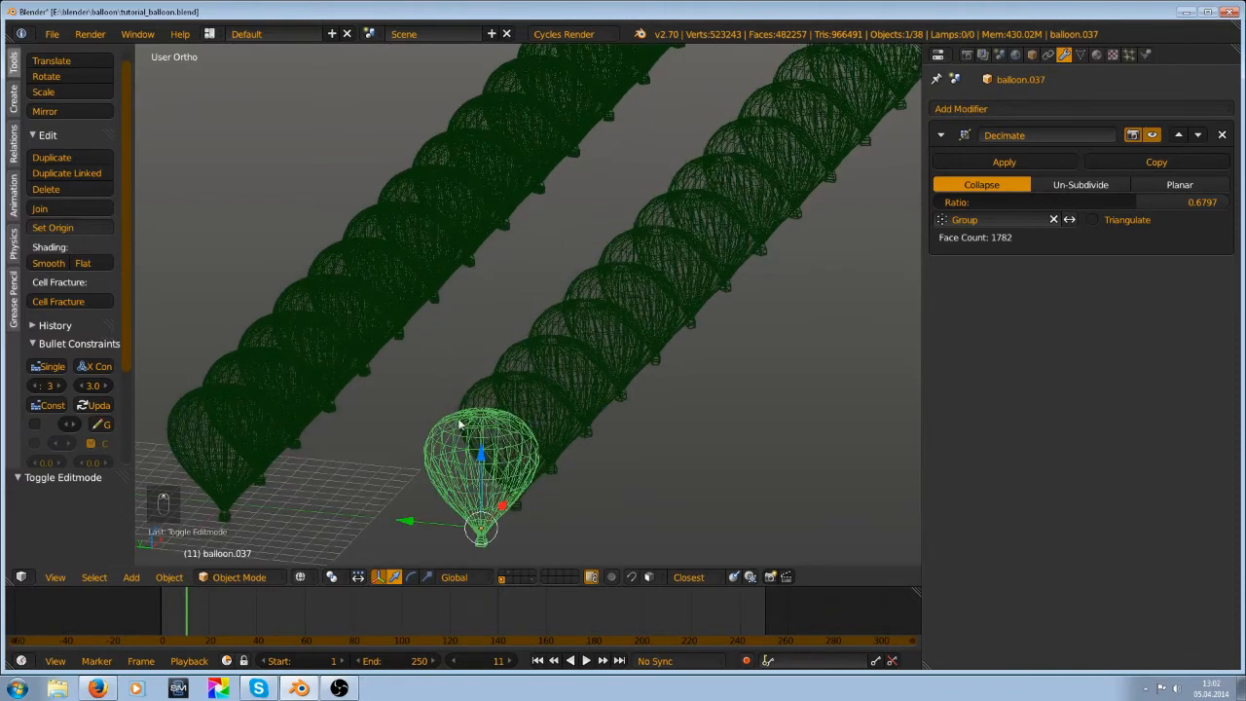
{"action": "key", "text": "Tab"}
{"action": "key", "text": "g"}
{"action": "right_click", "coordinate": [429, 429]}
{"action": "key", "text": "Tab"}
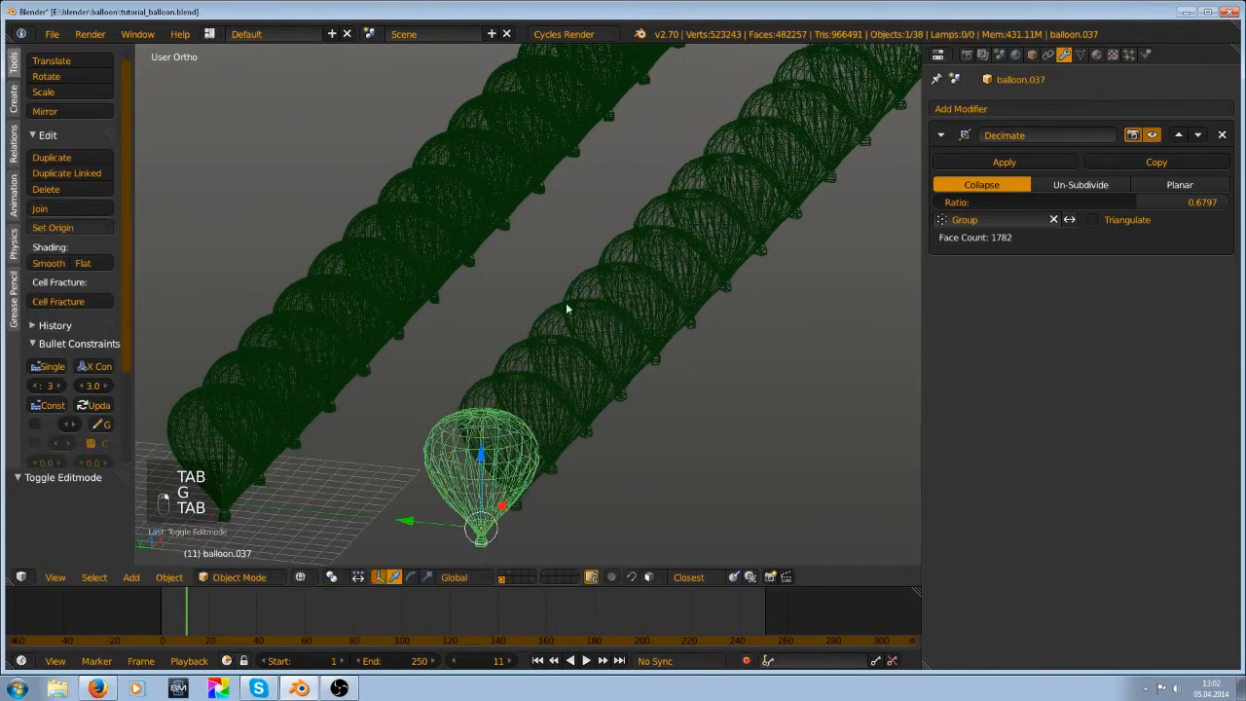
{"action": "scroll", "coordinate": [722, 197], "scroll_direction": "down", "scroll_amount": 4}
{"action": "scroll", "coordinate": [697, 208], "scroll_direction": "up", "scroll_amount": 3}
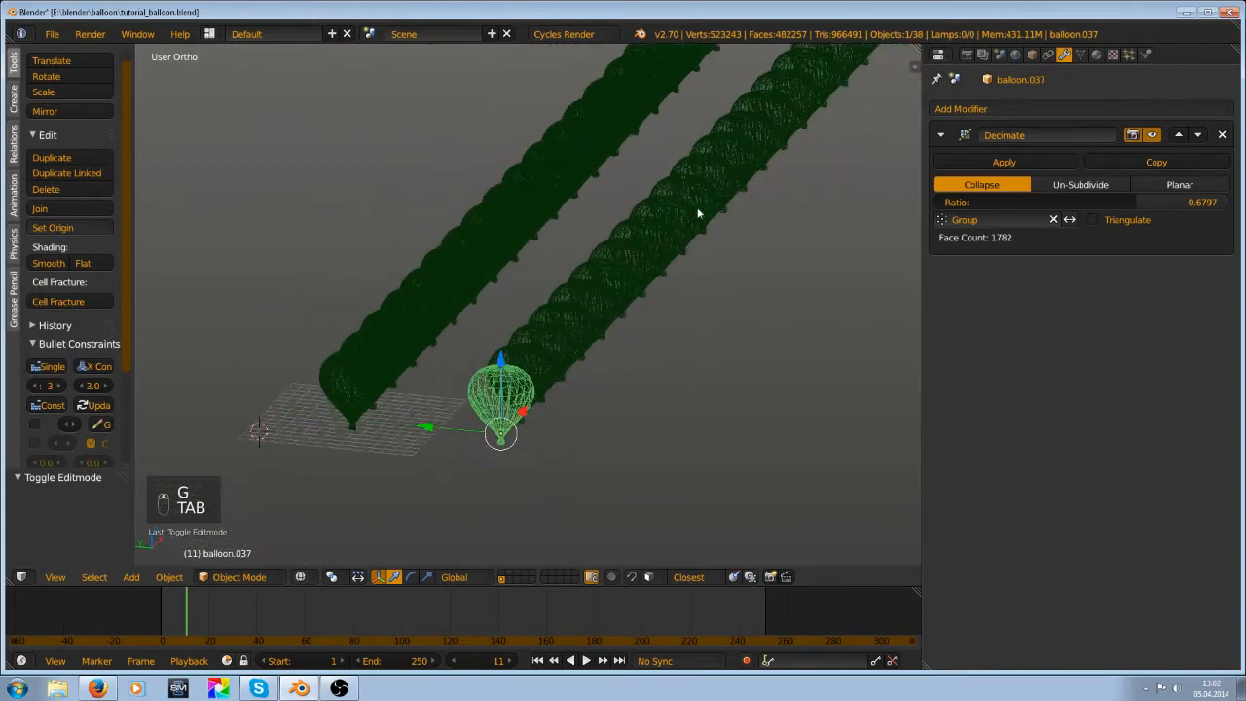
{"action": "scroll", "coordinate": [703, 231], "scroll_direction": "down", "scroll_amount": 2}
{"action": "middle_click_drag", "start_coordinate": [656, 199], "coordinate": [661, 221], "text": "shift"}
{"action": "scroll", "coordinate": [617, 322], "scroll_direction": "up", "scroll_amount": 8}
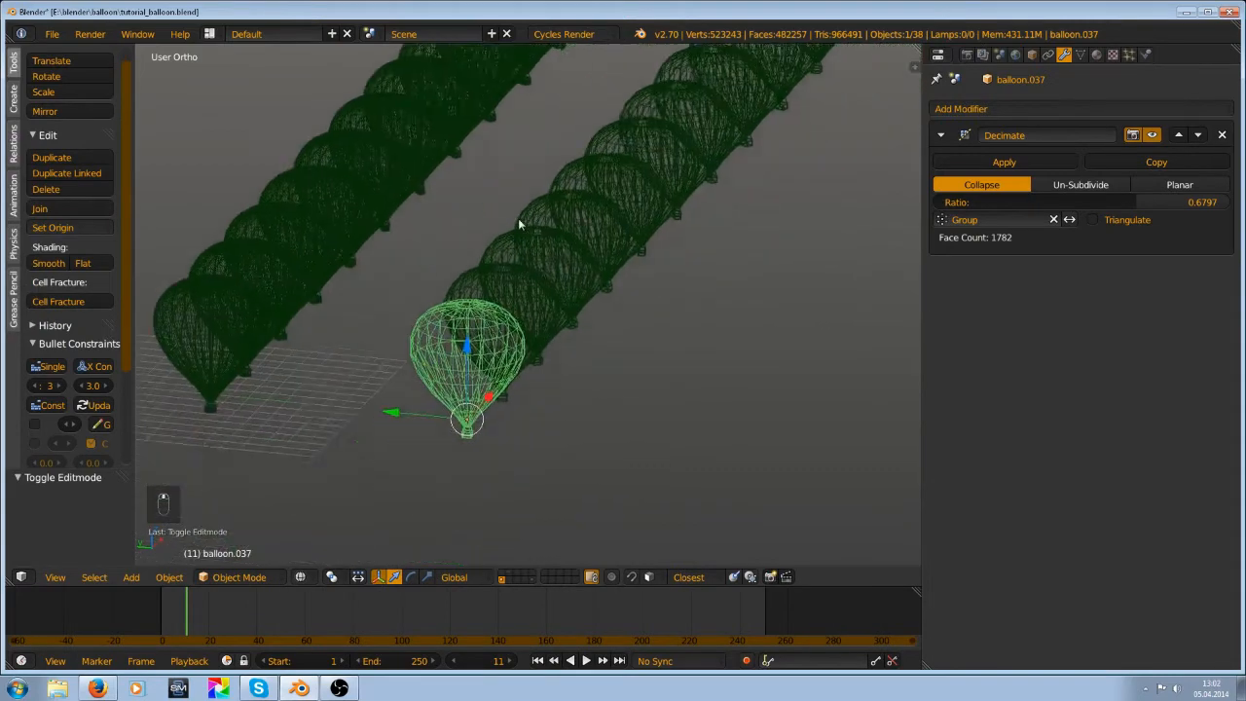
Compare the wireframe density of the decimated front balloon with the undecimated balloon directly behind it
{"action": "scroll", "coordinate": [524, 337], "scroll_direction": "down", "scroll_amount": 4}
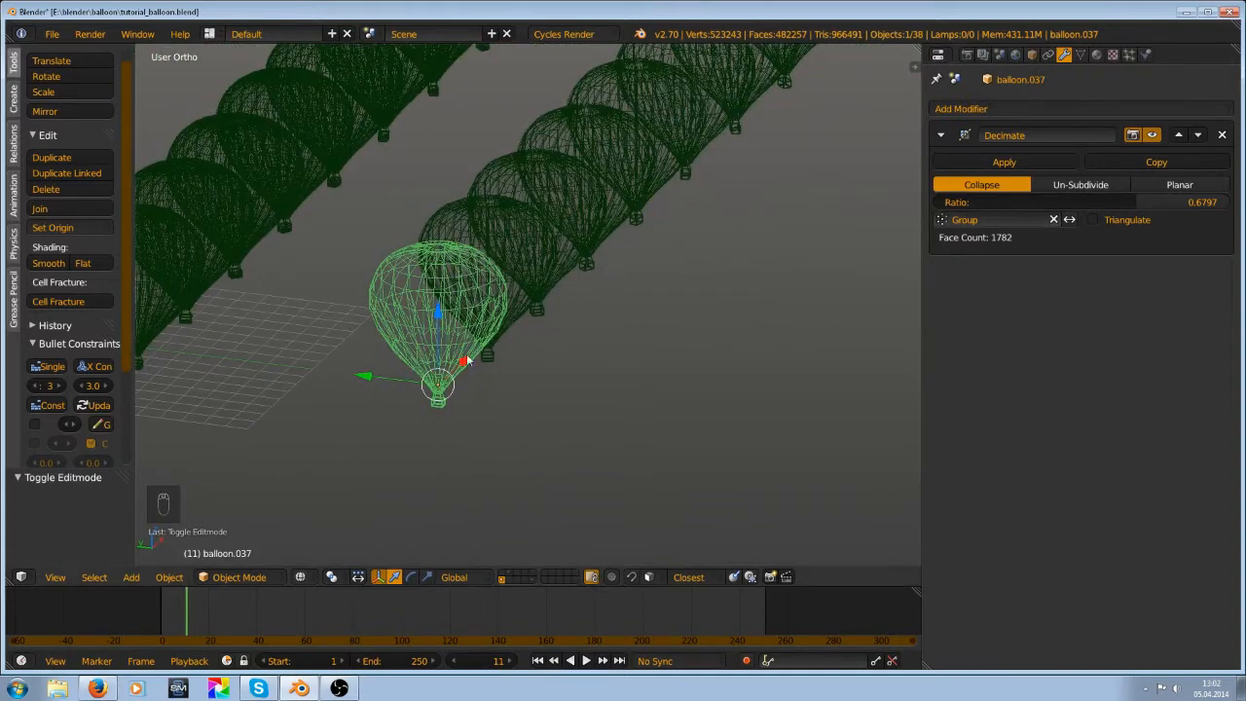
{"action": "scroll", "coordinate": [510, 330], "scroll_direction": "down", "scroll_amount": 1}
{"action": "right_click", "coordinate": [537, 260]}
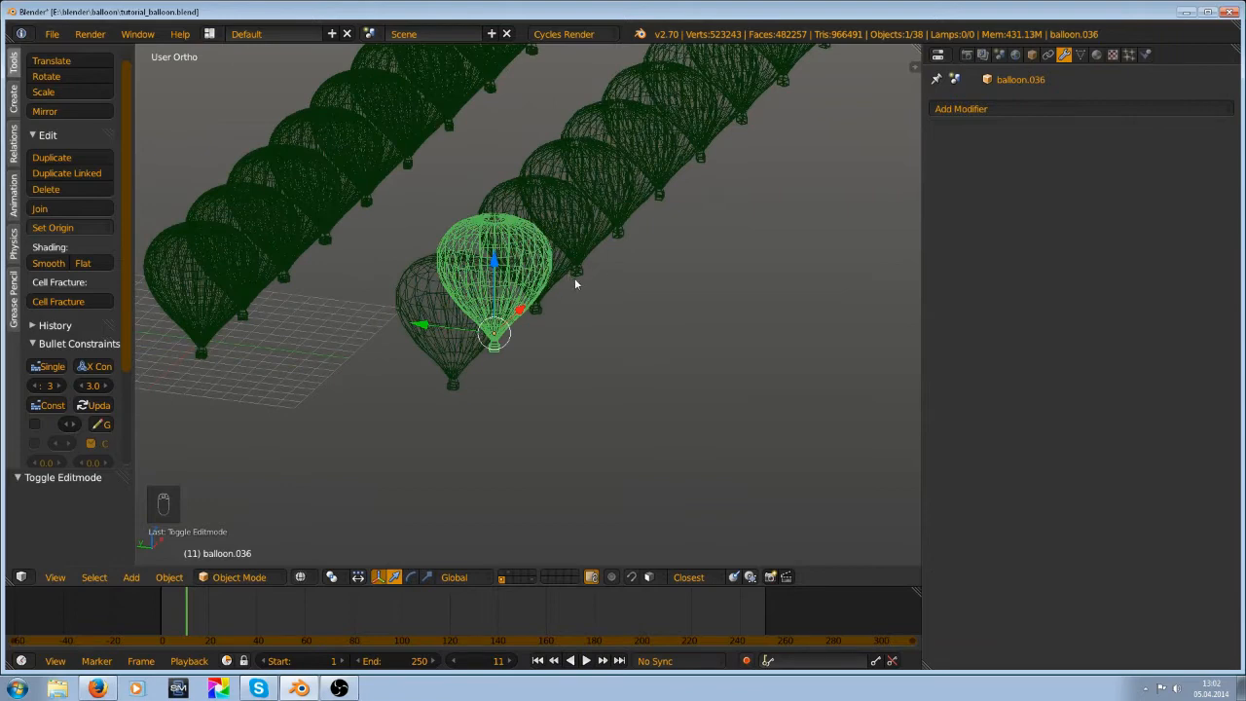
{"action": "scroll", "coordinate": [556, 270], "scroll_direction": "down", "scroll_amount": 4}
{"action": "scroll", "coordinate": [531, 258], "scroll_direction": "up", "scroll_amount": 5}
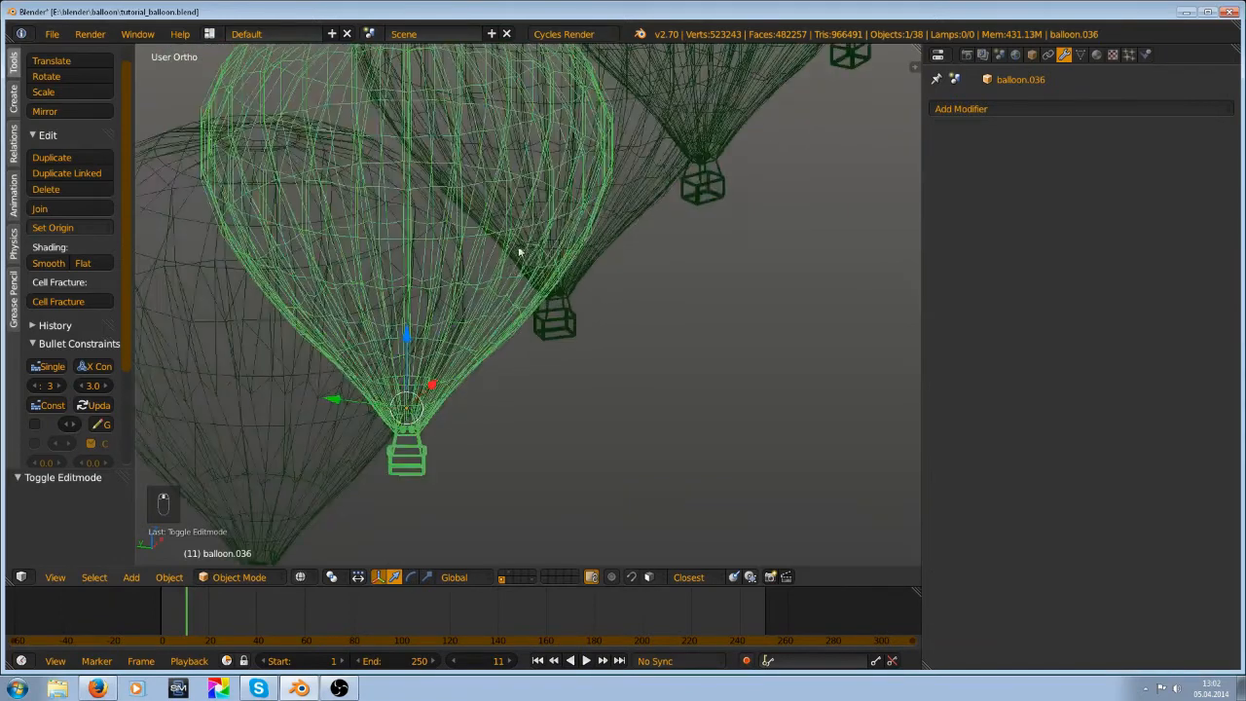
{"action": "scroll", "coordinate": [515, 256], "scroll_direction": "down", "scroll_amount": 5}
{"action": "scroll", "coordinate": [516, 263], "scroll_direction": "up", "scroll_amount": 5}
{"action": "scroll", "coordinate": [517, 269], "scroll_direction": "down", "scroll_amount": 5}
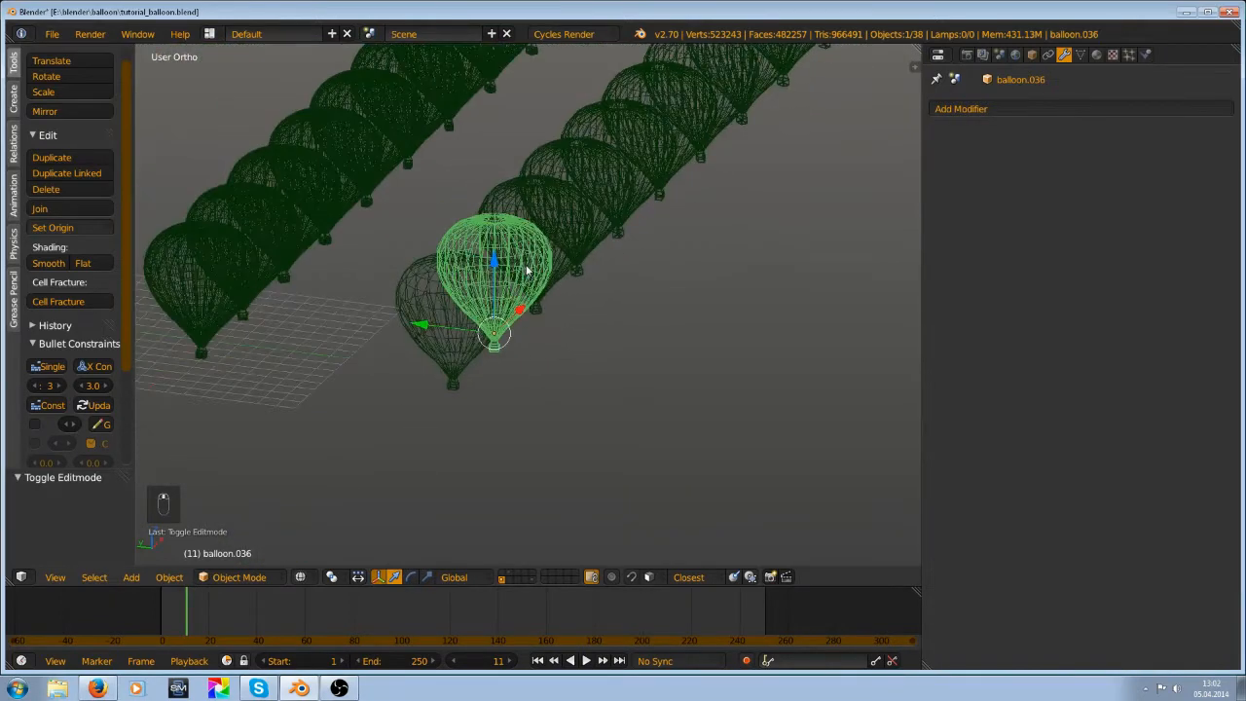
{"action": "scroll", "coordinate": [527, 270], "scroll_direction": "down", "scroll_amount": 5}
{"action": "scroll", "coordinate": [529, 271], "scroll_direction": "up", "scroll_amount": 3}
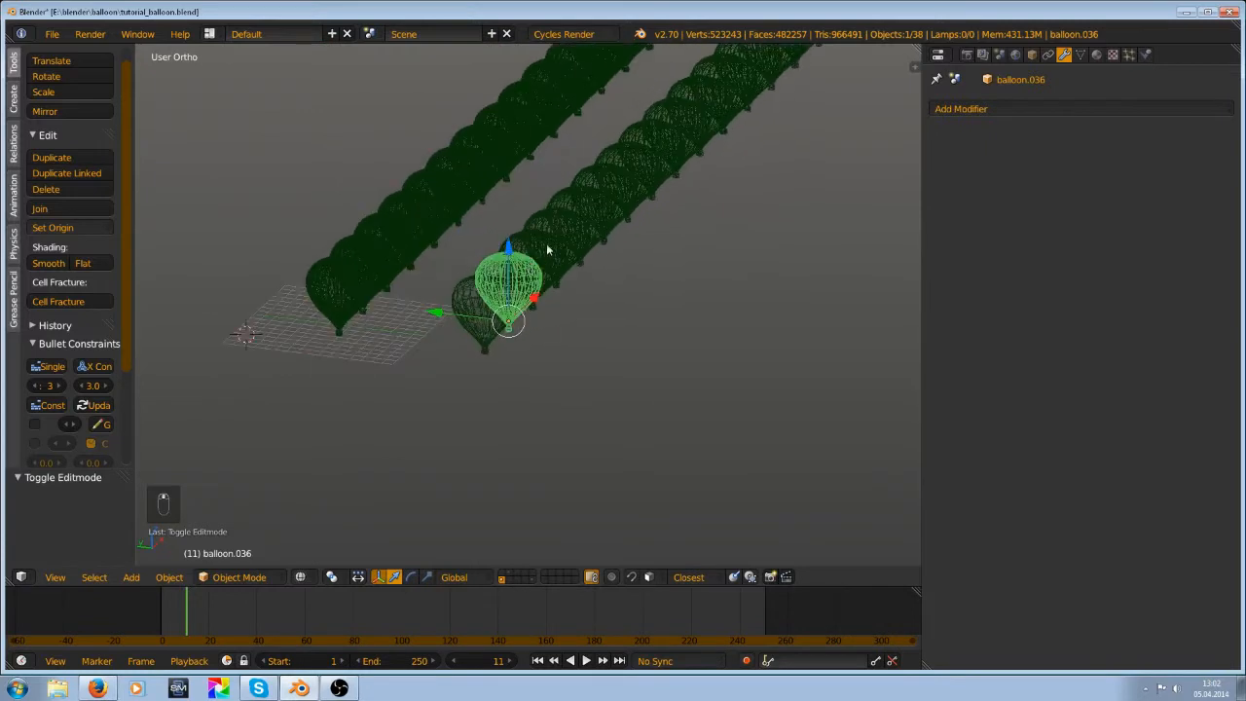
{"action": "scroll", "coordinate": [589, 167], "scroll_direction": "up", "scroll_amount": 4}
{"action": "left_click", "coordinate": [440, 319]}
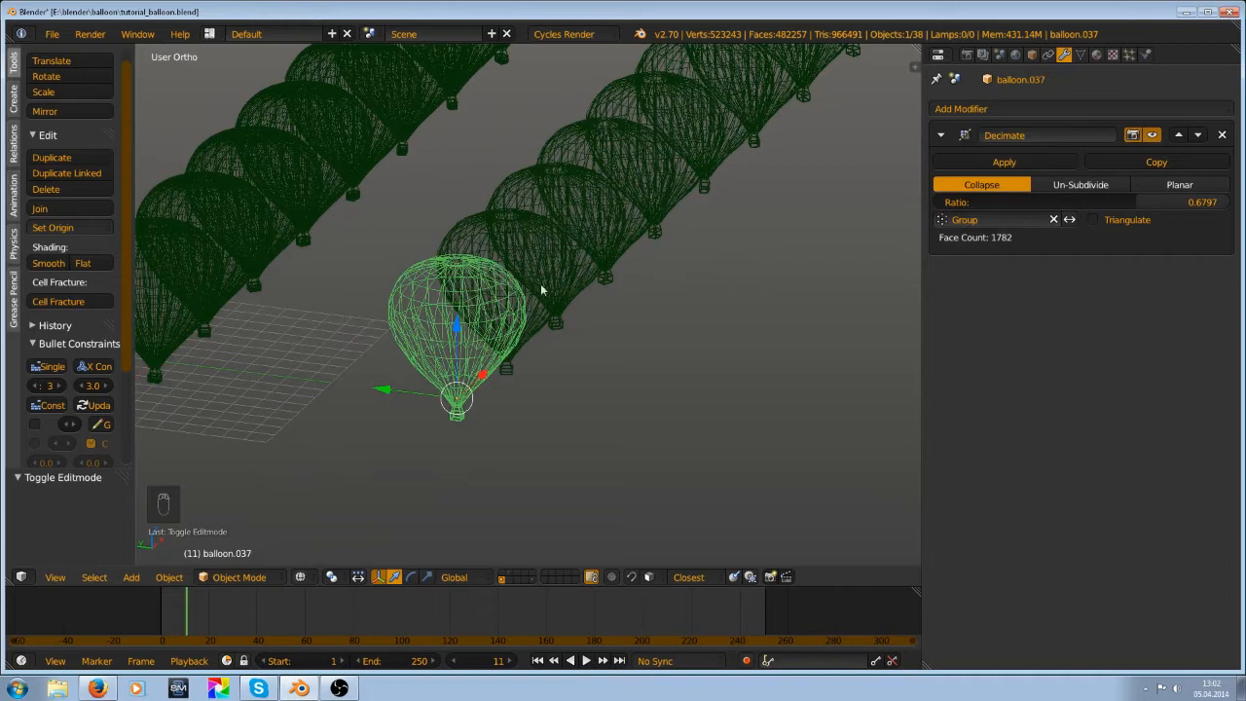
{"action": "right_click", "coordinate": [526, 256]}
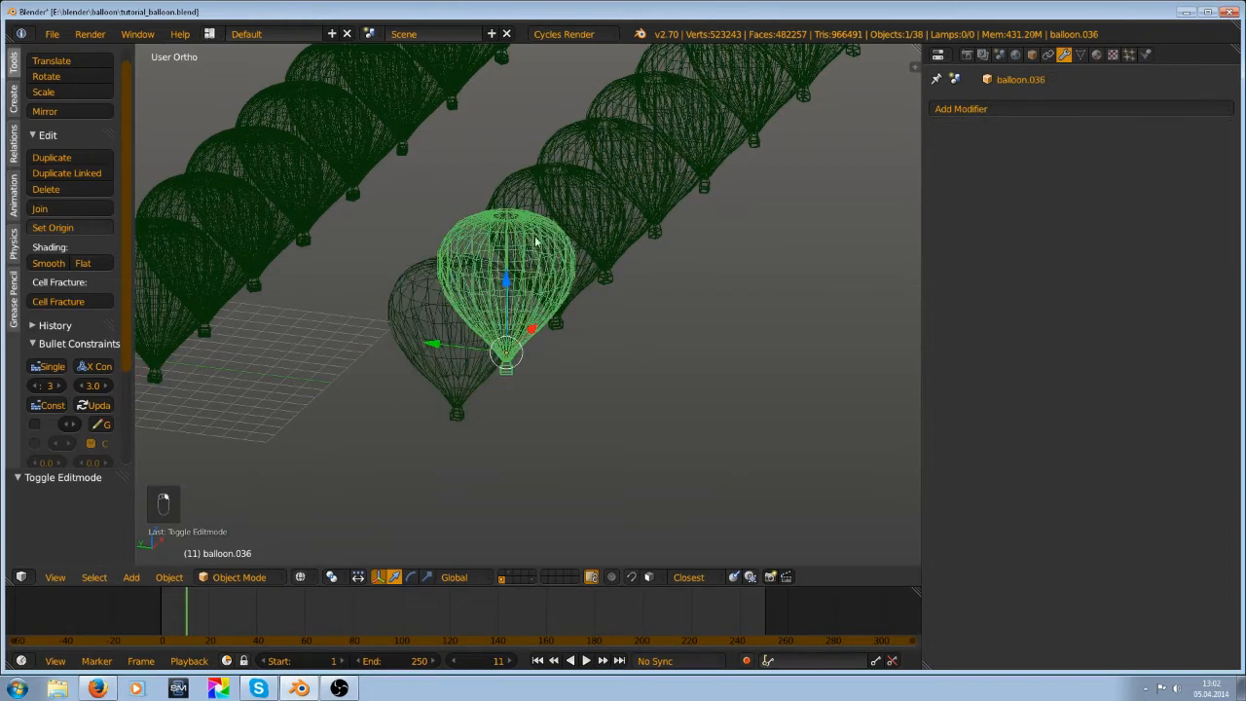
{"action": "key", "text": "g"}
{"action": "right_click", "coordinate": [521, 259]}
{"action": "mouse_move", "coordinate": [571, 261]}
{"action": "middle_mouse_down"}
{"action": "mouse_move", "coordinate": [531, 298]}
{"action": "mouse_move", "coordinate": [534, 361]}
{"action": "mouse_move", "coordinate": [548, 324]}
{"action": "mouse_move", "coordinate": [498, 262]}
{"action": "mouse_move", "coordinate": [545, 337]}
{"action": "mouse_move", "coordinate": [511, 321]}
{"action": "middle_mouse_up"}
{"action": "right_click", "coordinate": [491, 313]}
{"action": "key", "text": "g"}
{"action": "right_click", "coordinate": [536, 322]}
Examine both rows of balloons from above, switching between wireframe and solid shading
{"action": "scroll", "coordinate": [541, 249], "scroll_direction": "down", "scroll_amount": 5}
{"action": "key", "text": "z"}
{"action": "scroll", "coordinate": [540, 248], "scroll_direction": "down", "scroll_amount": 3}
{"action": "key", "text": "z"}
{"action": "key", "text": "z"}
{"action": "scroll", "coordinate": [552, 353], "scroll_direction": "up", "scroll_amount": 2}
{"action": "scroll", "coordinate": [531, 304], "scroll_direction": "up", "scroll_amount": 3}
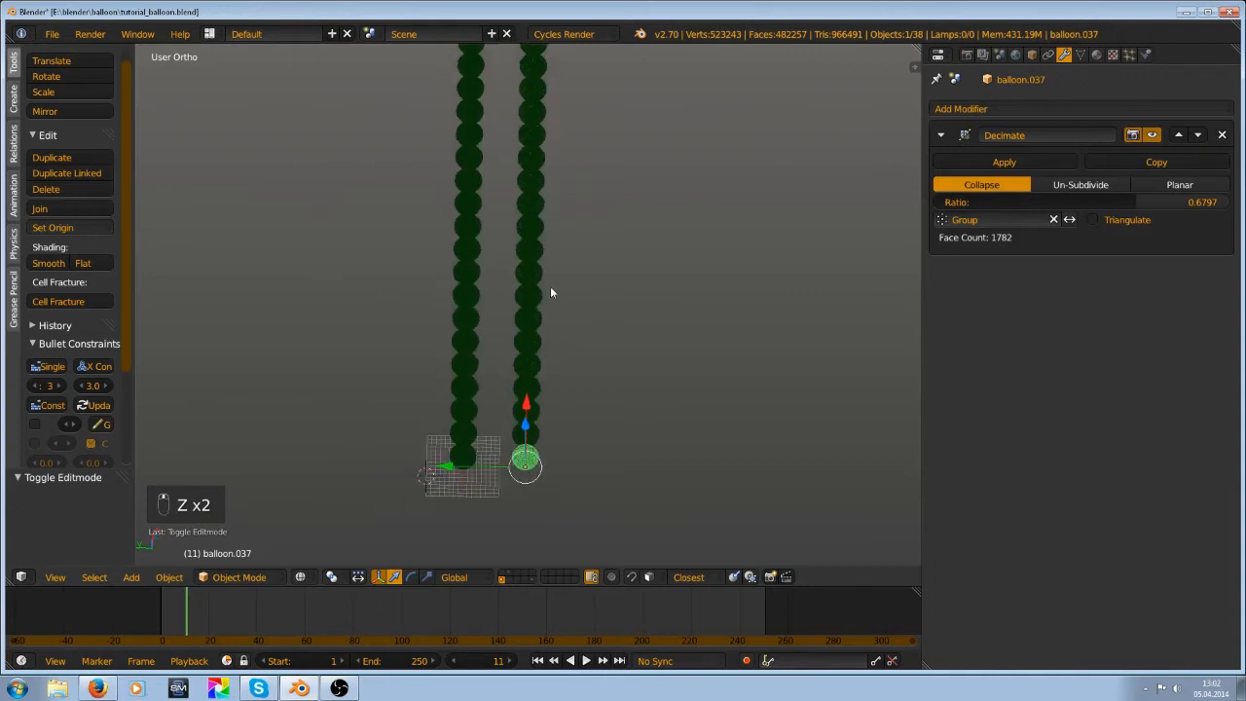
{"action": "scroll", "coordinate": [540, 212], "scroll_direction": "down", "scroll_amount": 3}
{"action": "scroll", "coordinate": [535, 172], "scroll_direction": "up", "scroll_amount": 2}
Clear the selection, reselect the decimated front balloon and show it in solid shading around its basket
{"action": "key", "text": "a"}
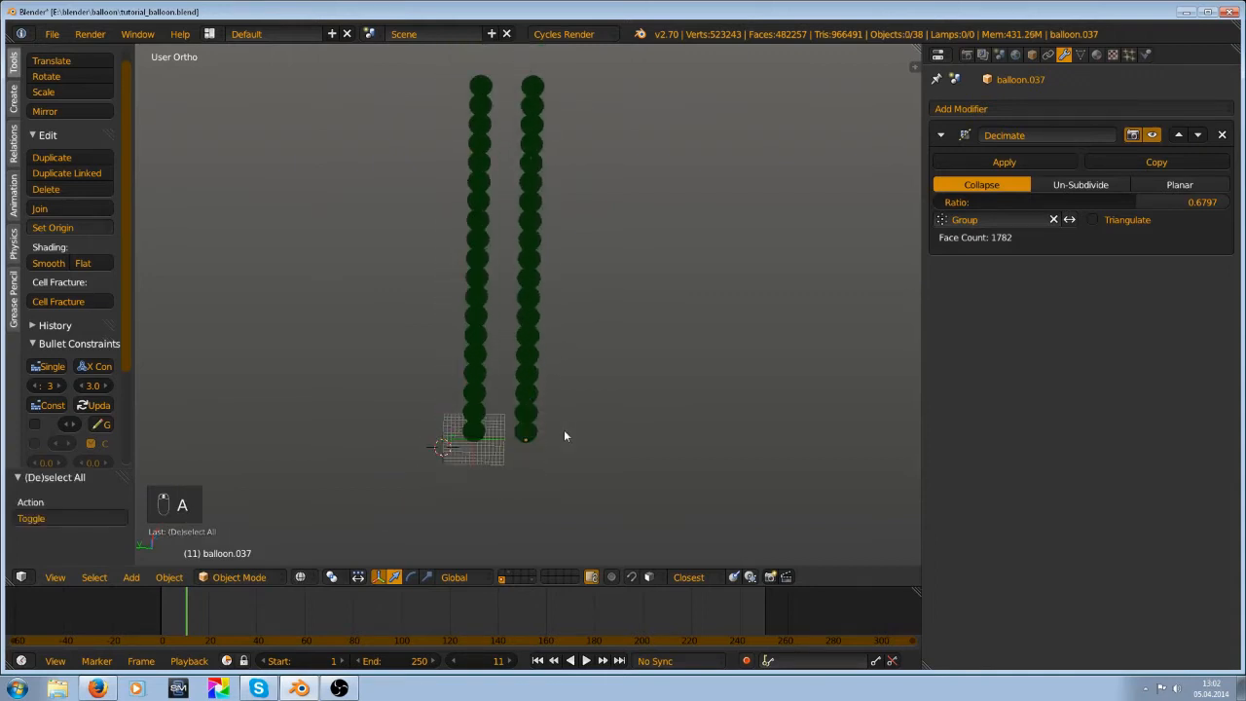
{"action": "scroll", "coordinate": [530, 282], "scroll_direction": "up", "scroll_amount": 3}
{"action": "scroll", "coordinate": [533, 368], "scroll_direction": "up", "scroll_amount": 2}
{"action": "right_click", "coordinate": [525, 390]}
{"action": "scroll", "coordinate": [624, 82], "scroll_direction": "up", "scroll_amount": 3}
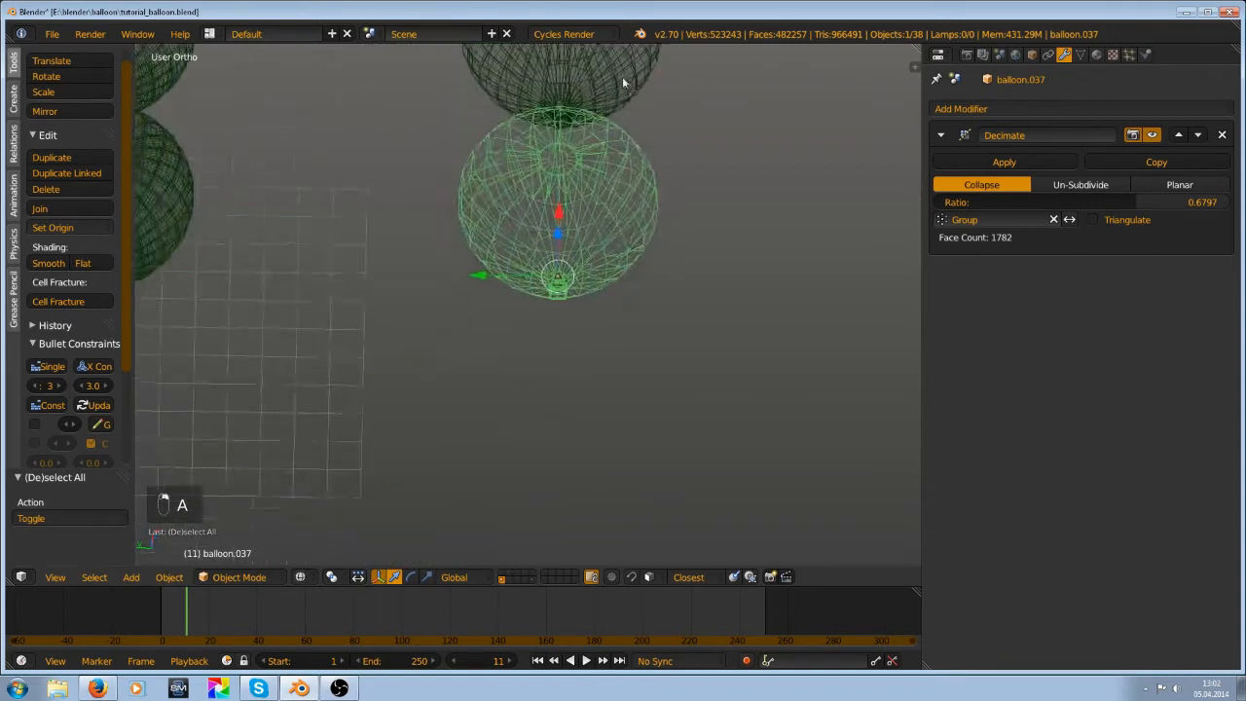
{"action": "key", "text": "z"}
{"action": "scroll", "coordinate": [605, 243], "scroll_direction": "up", "scroll_amount": 5}
{"action": "scroll", "coordinate": [618, 244], "scroll_direction": "down", "scroll_amount": 2}
{"action": "mouse_move", "coordinate": [619, 243]}
{"action": "middle_mouse_down"}
{"action": "mouse_move", "coordinate": [623, 130]}
{"action": "mouse_move", "coordinate": [612, 261]}
{"action": "middle_mouse_up"}
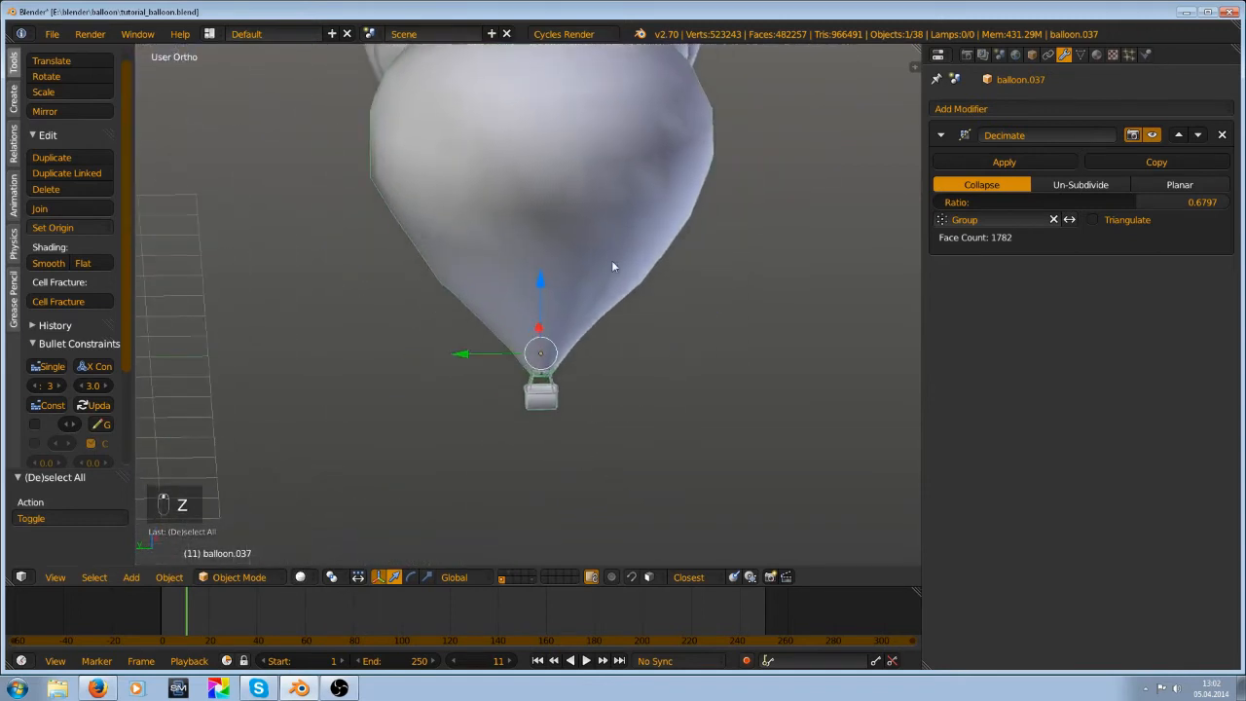
Add a second Decimate modifier to the front balloon, restrict it to vertex group "Group" and invert the group's influence
{"action": "left_click", "coordinate": [961, 108]}
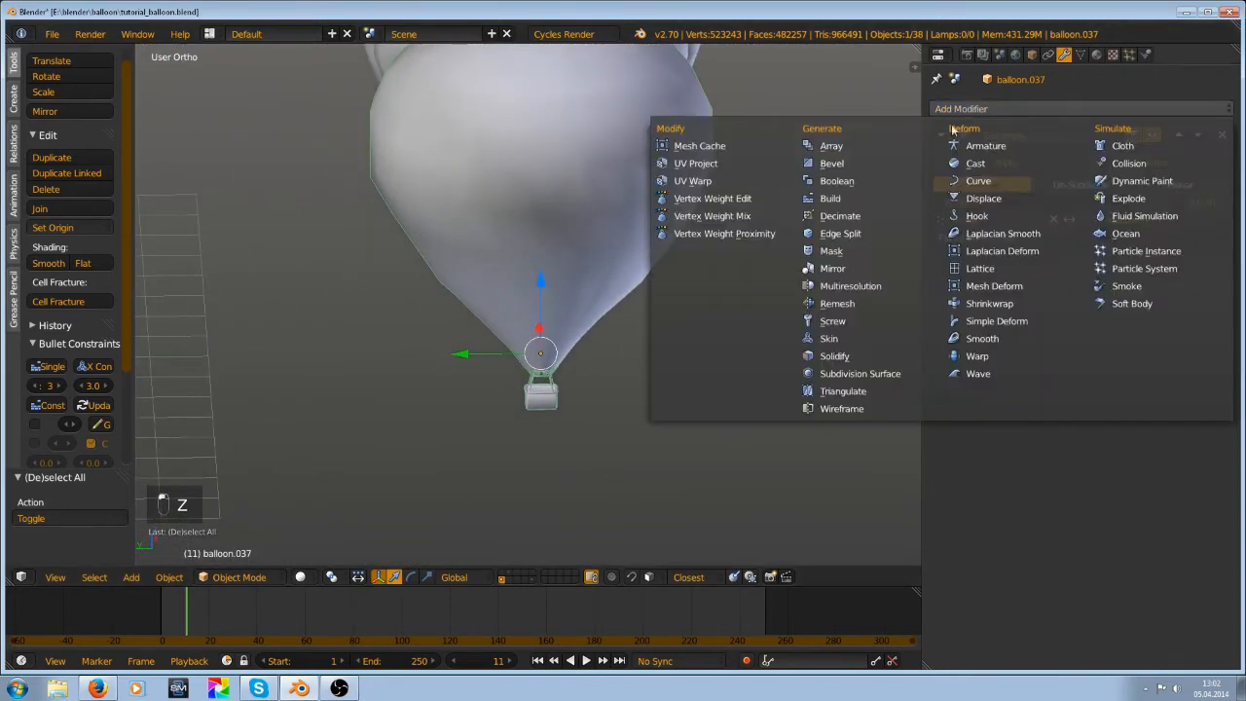
{"action": "left_click", "coordinate": [855, 217]}
{"action": "left_click", "coordinate": [988, 357]}
{"action": "left_click", "coordinate": [982, 378]}
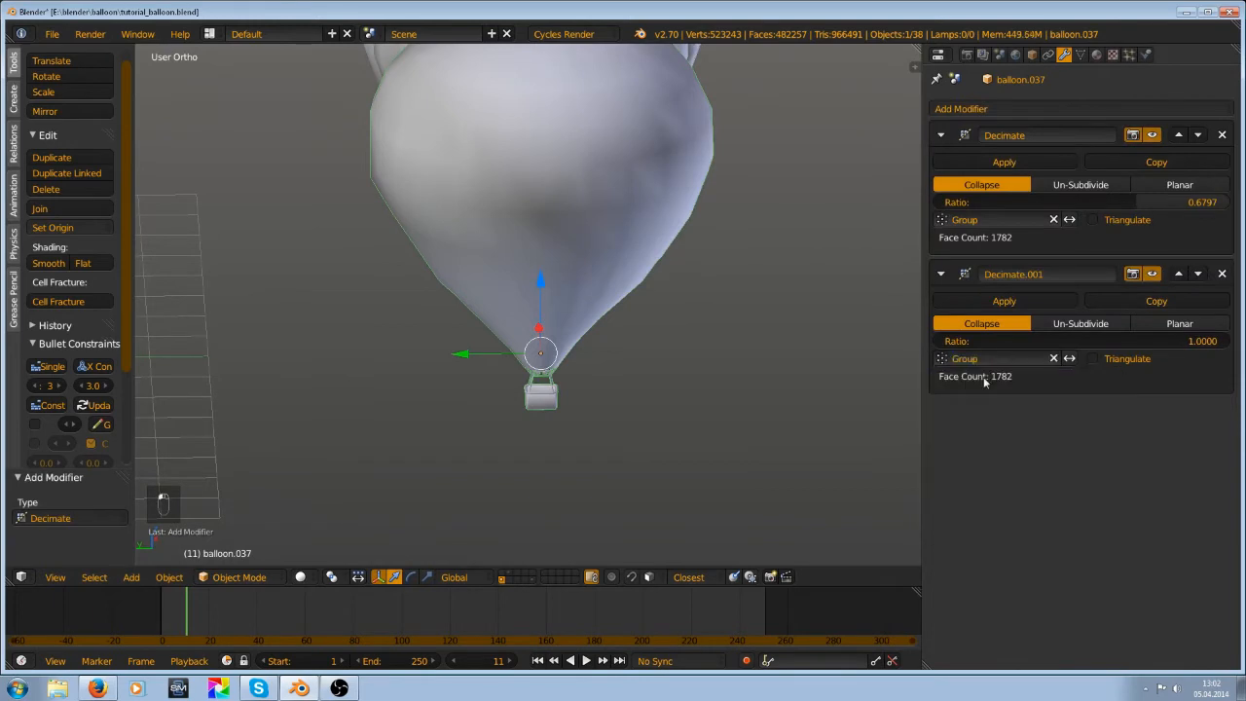
{"action": "scroll", "coordinate": [601, 419], "scroll_direction": "up", "scroll_amount": 1}
{"action": "middle_click_drag", "start_coordinate": [601, 418], "coordinate": [632, 429]}
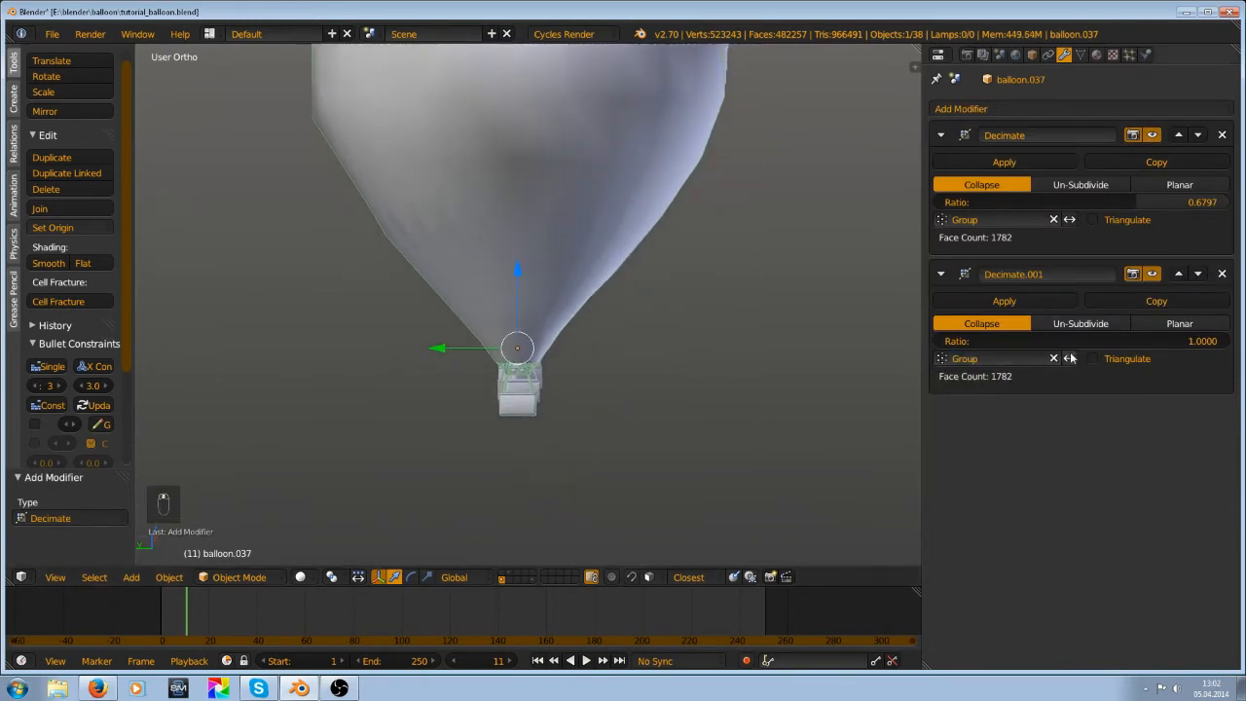
{"action": "left_click", "coordinate": [1070, 359]}
Lower the second Decimate modifier's ratio to about 0.40 while watching the basket and its supports
{"action": "scroll", "coordinate": [631, 482], "scroll_direction": "up", "scroll_amount": 3}
{"action": "middle_click_drag", "start_coordinate": [631, 482], "coordinate": [514, 302], "text": "shift"}
{"action": "scroll", "coordinate": [515, 298], "scroll_direction": "up", "scroll_amount": 4}
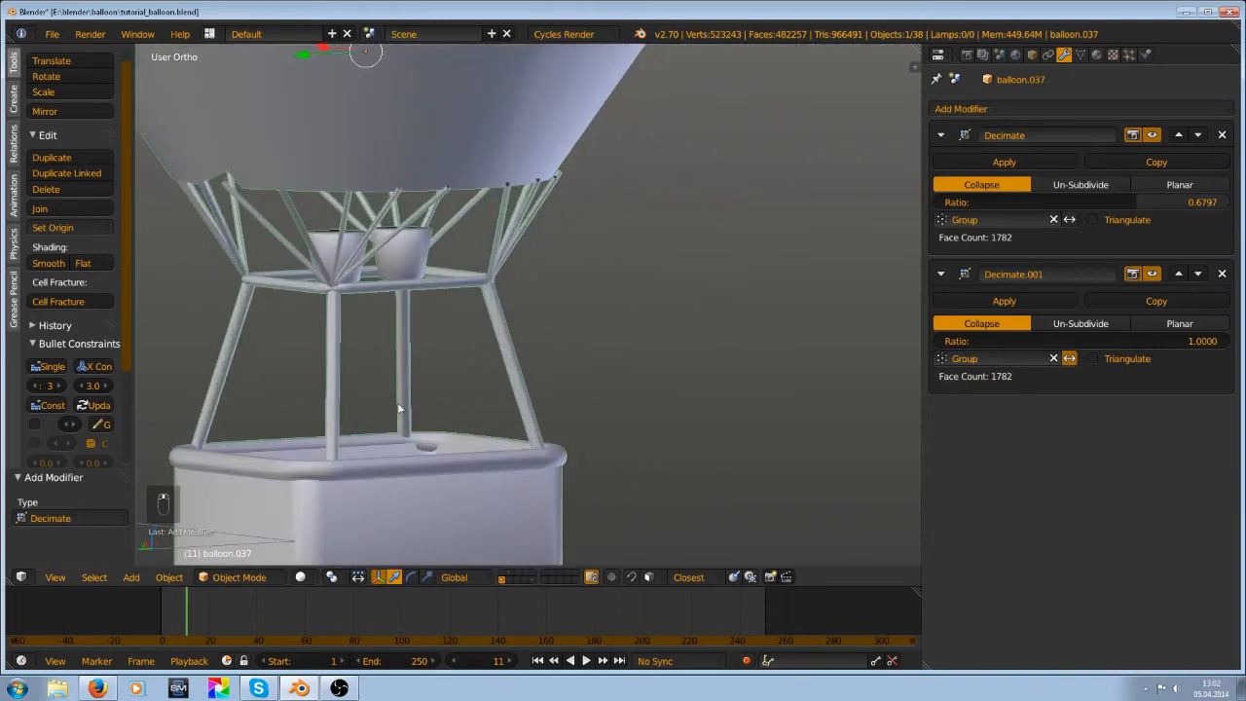
{"action": "middle_click_drag", "start_coordinate": [403, 409], "coordinate": [475, 323], "text": "shift"}
{"action": "left_click_drag", "start_coordinate": [1153, 338], "coordinate": [981, 344]}
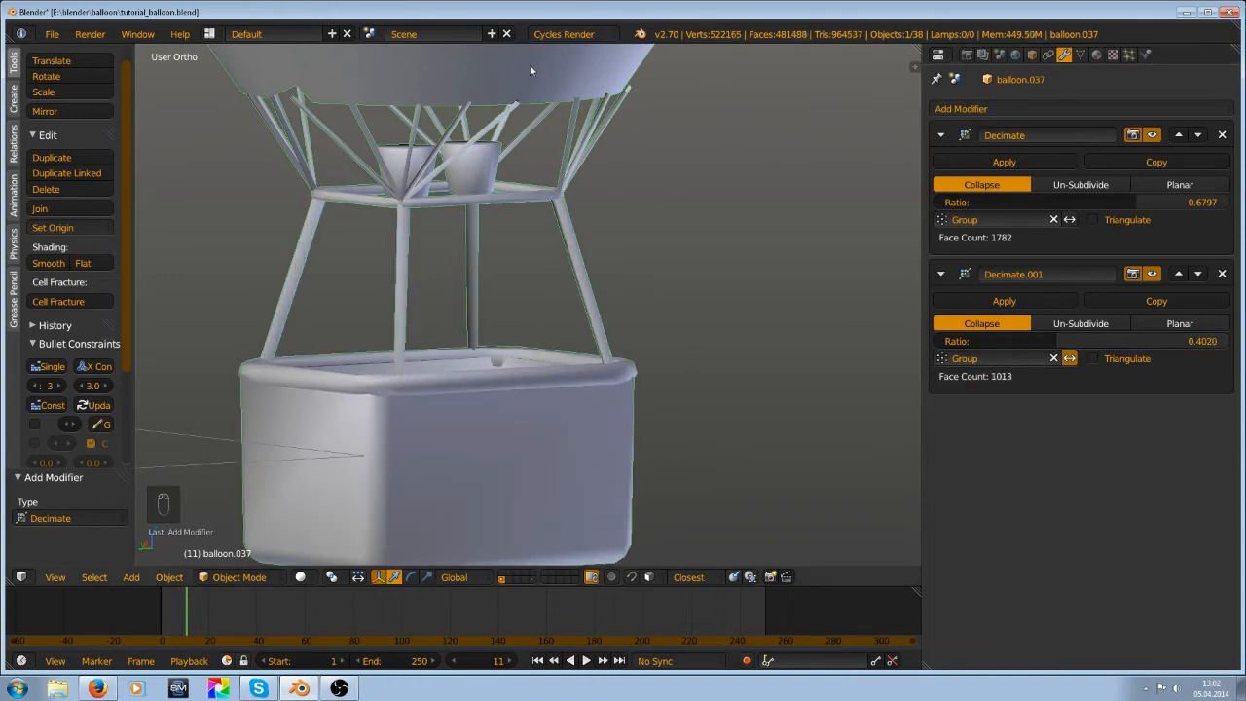
Try second Decimate ratios of about 0.52 and 0.57, checking the basket in wireframe and solid shading, and remove that modifier
{"action": "mouse_move", "coordinate": [1068, 341]}
{"action": "left_mouse_down"}
{"action": "mouse_move", "coordinate": [1025, 340]}
{"action": "mouse_move", "coordinate": [1066, 355]}
{"action": "mouse_move", "coordinate": [1110, 343]}
{"action": "mouse_move", "coordinate": [1070, 347]}
{"action": "mouse_move", "coordinate": [1082, 344]}
{"action": "left_mouse_up"}
{"action": "key", "text": "z"}
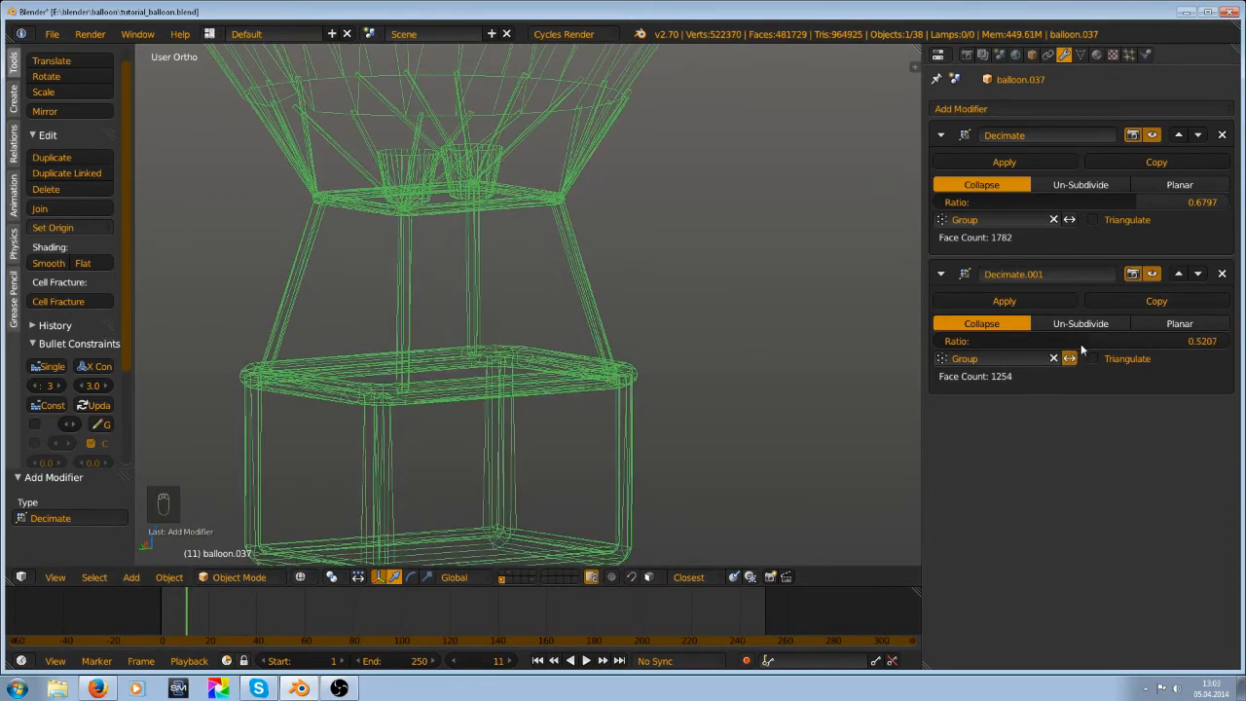
{"action": "key", "text": "z"}
{"action": "middle_click_drag", "start_coordinate": [638, 316], "coordinate": [631, 309]}
{"action": "middle_click_drag", "start_coordinate": [800, 305], "coordinate": [846, 243], "text": "shift"}
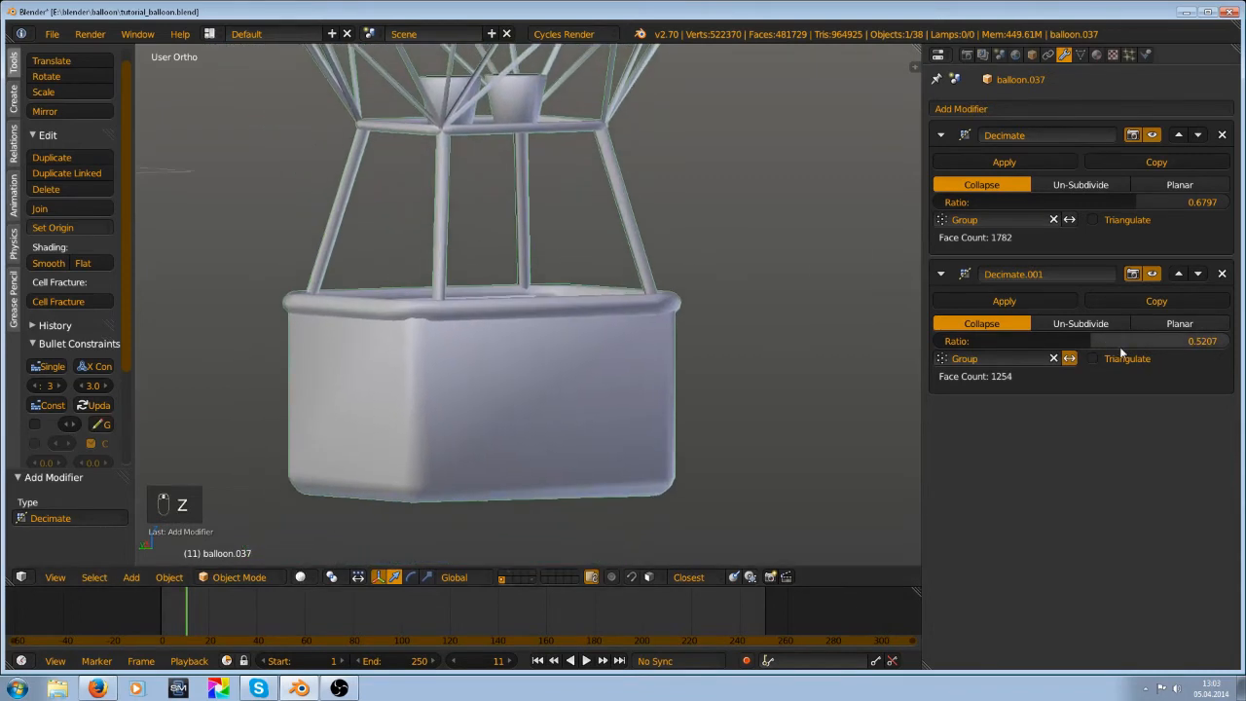
{"action": "left_click_drag", "start_coordinate": [1082, 343], "coordinate": [1130, 340]}
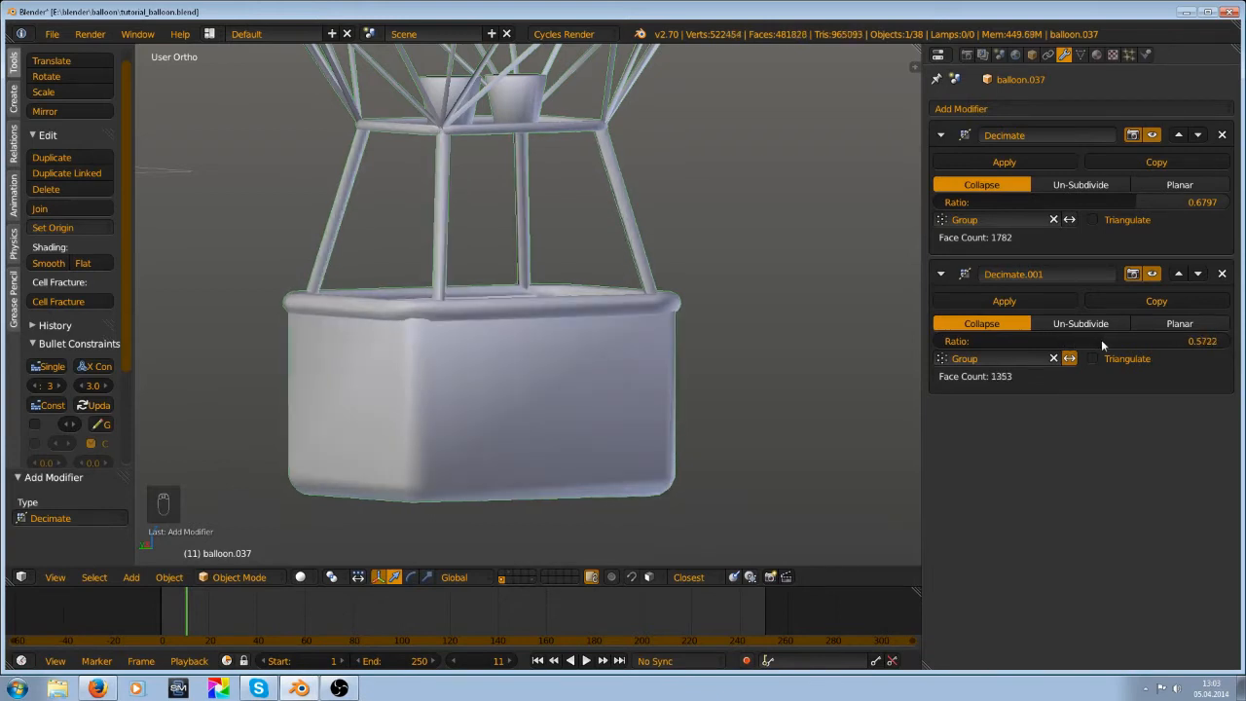
{"action": "left_click", "coordinate": [1223, 274]}
Enter Edit Mode on the front balloon with all of its mesh deselected
{"action": "key", "text": "Tab"}
{"action": "key", "text": "a"}
{"action": "key", "text": "a"}
{"action": "key", "text": "a"}
{"action": "key", "text": "a"}
{"action": "key", "text": "a"}
{"action": "scroll", "coordinate": [477, 400], "scroll_direction": "up", "scroll_amount": 2}
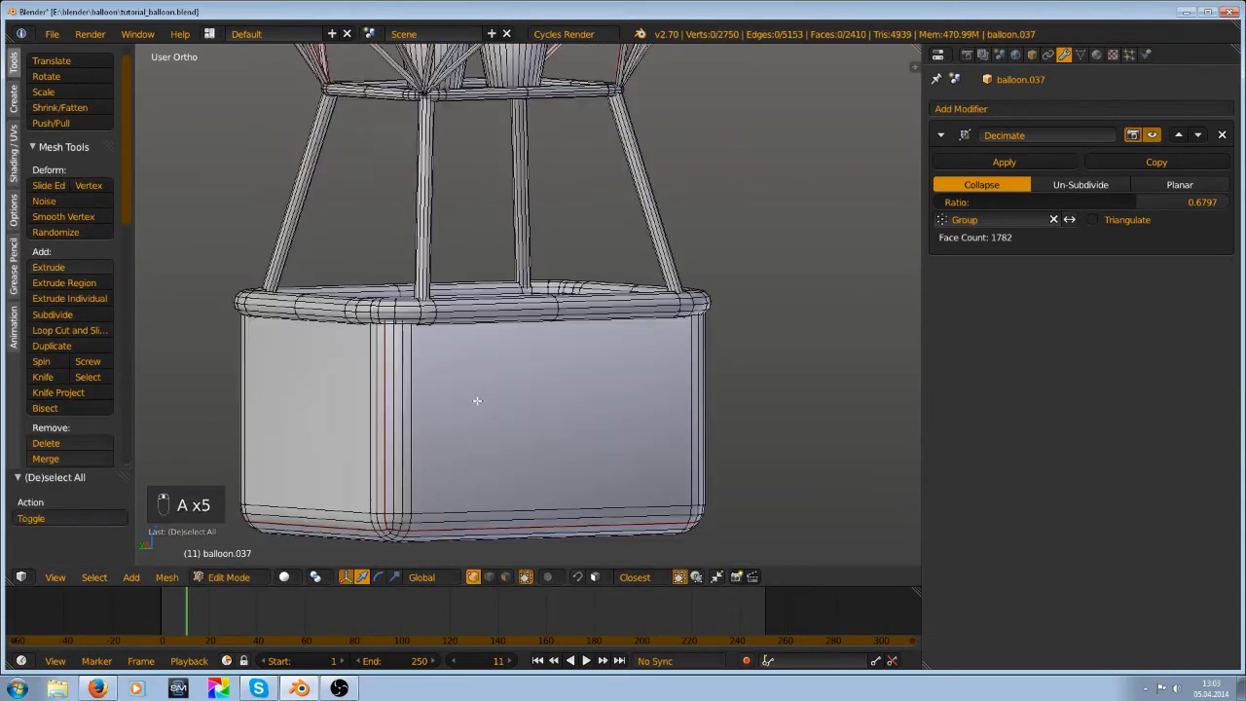
Try selecting the edge loops along the basket's front corner, and clear that selection
{"action": "middle_click_drag", "start_coordinate": [427, 378], "coordinate": [553, 272], "text": "shift"}
{"action": "scroll", "coordinate": [553, 271], "scroll_direction": "up", "scroll_amount": 5}
{"action": "scroll", "coordinate": [545, 234], "scroll_direction": "down", "scroll_amount": 3}
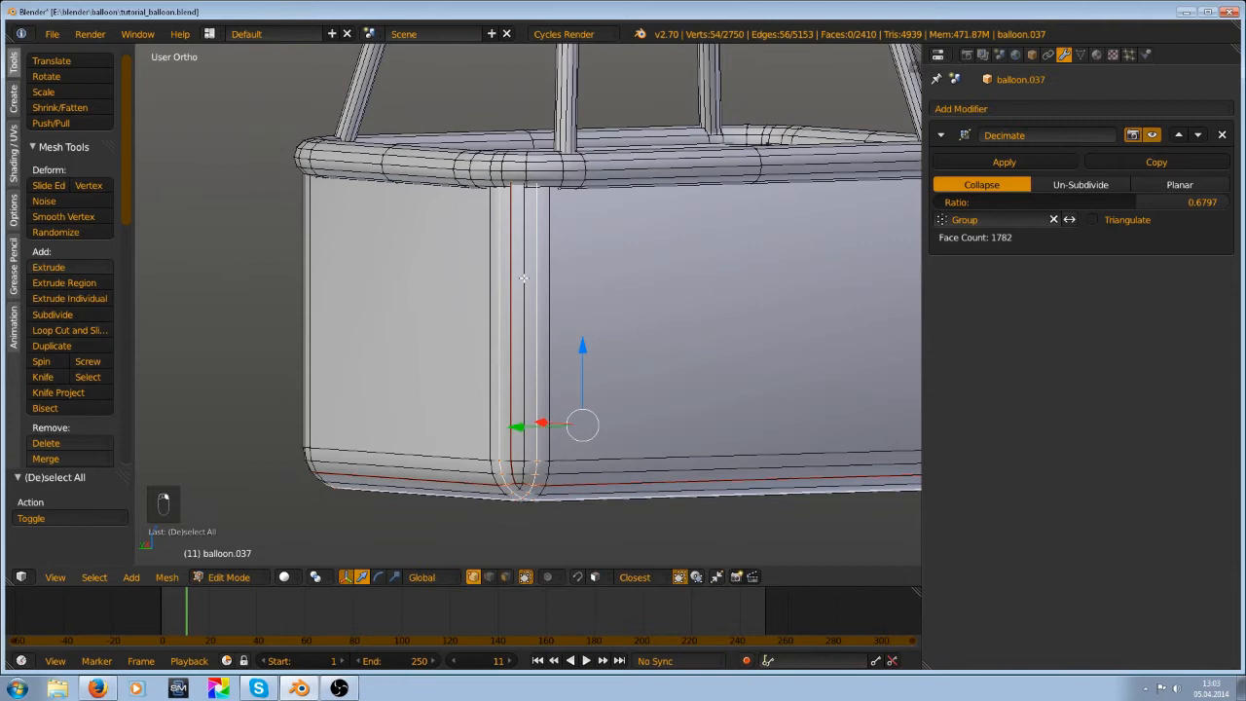
{"action": "scroll", "coordinate": [524, 278], "scroll_direction": "down", "scroll_amount": 3}
{"action": "key", "text": "a"}
Try to delete the two face loops running beside the basket's front corner edge
{"action": "scroll", "coordinate": [526, 292], "scroll_direction": "up", "scroll_amount": 6}
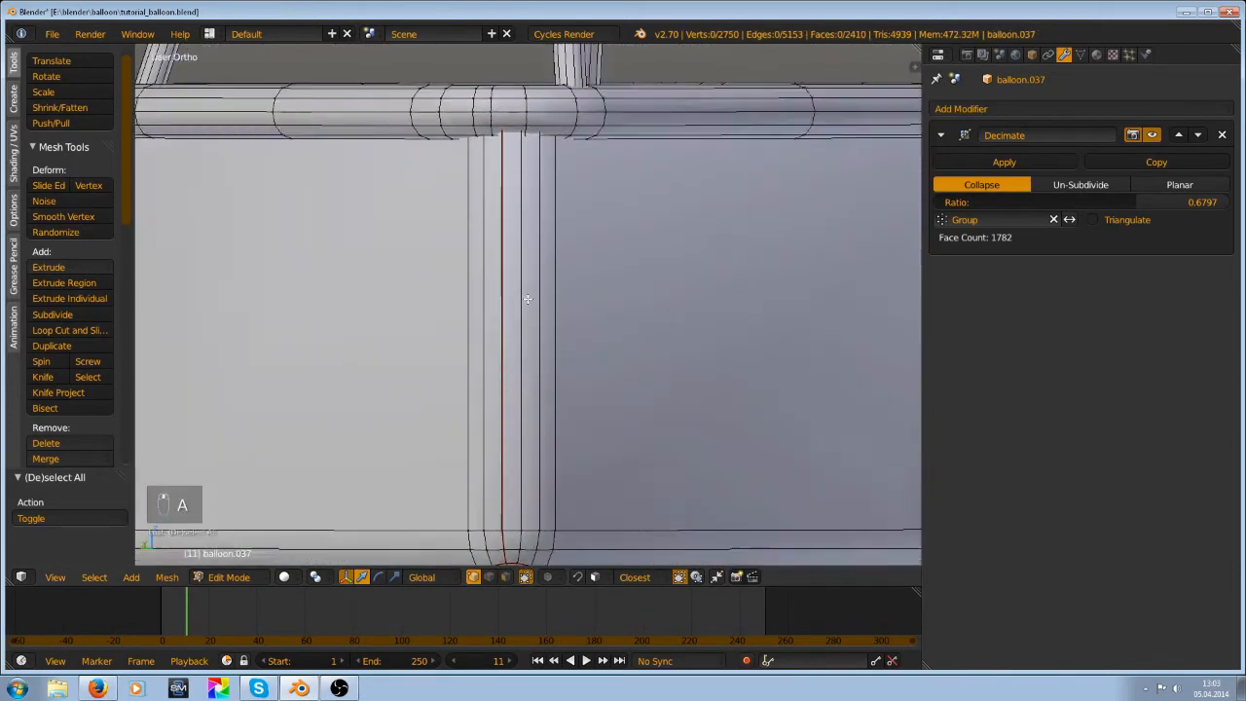
{"action": "middle_click_drag", "start_coordinate": [526, 299], "coordinate": [530, 302]}
{"action": "right_click", "coordinate": [521, 313], "text": "alt+shift"}
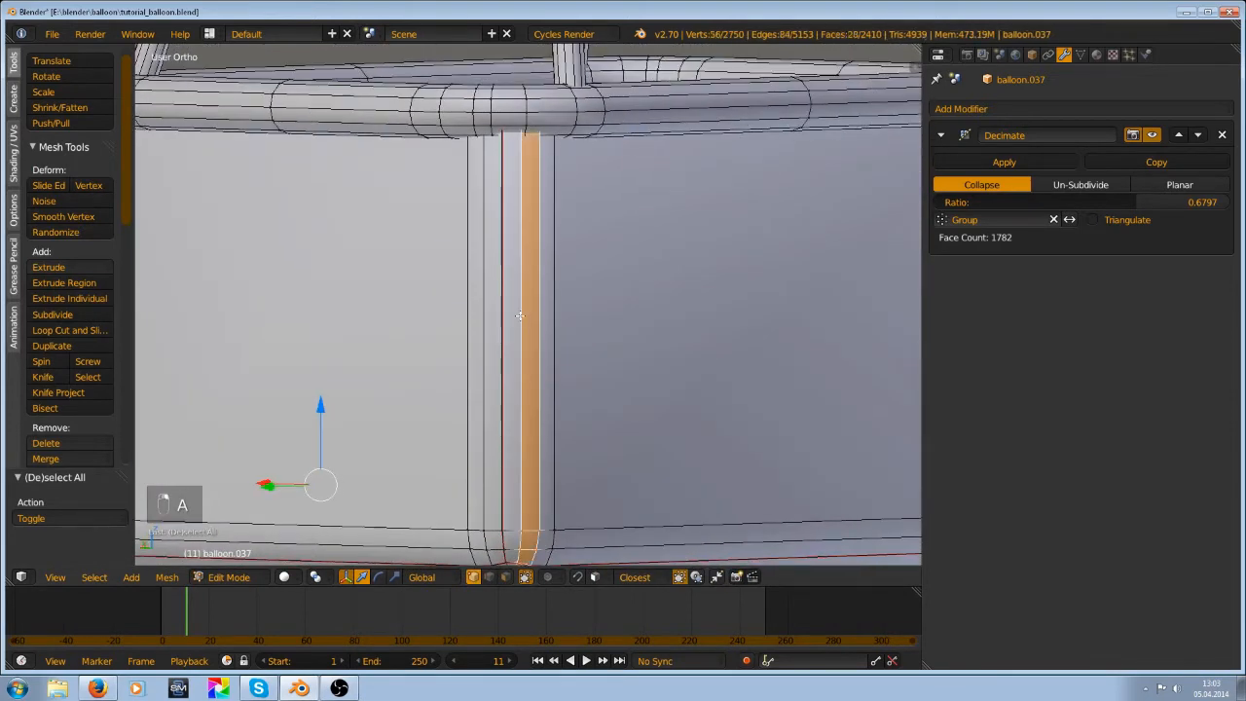
{"action": "right_click", "coordinate": [478, 329], "text": "alt+shift"}
{"action": "scroll", "coordinate": [564, 304], "scroll_direction": "down", "scroll_amount": 4}
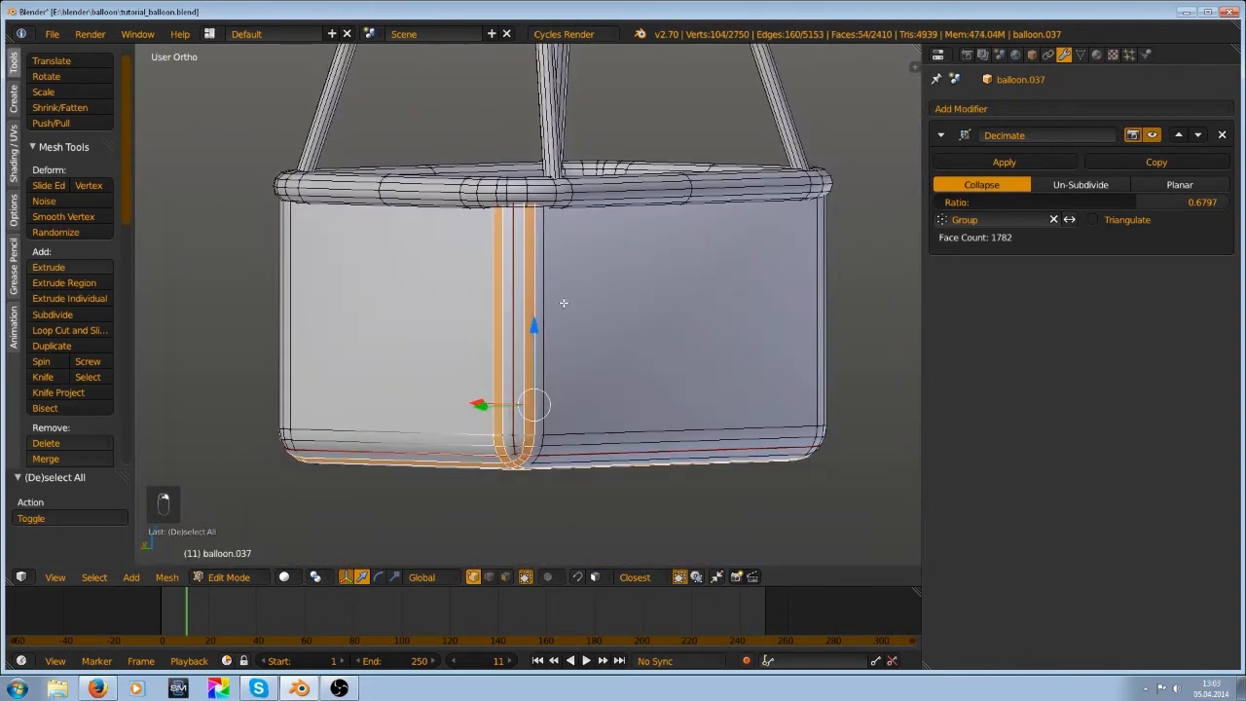
{"action": "key", "text": "Delete"}
{"action": "scroll", "coordinate": [525, 167], "scroll_direction": "up", "scroll_amount": 4}
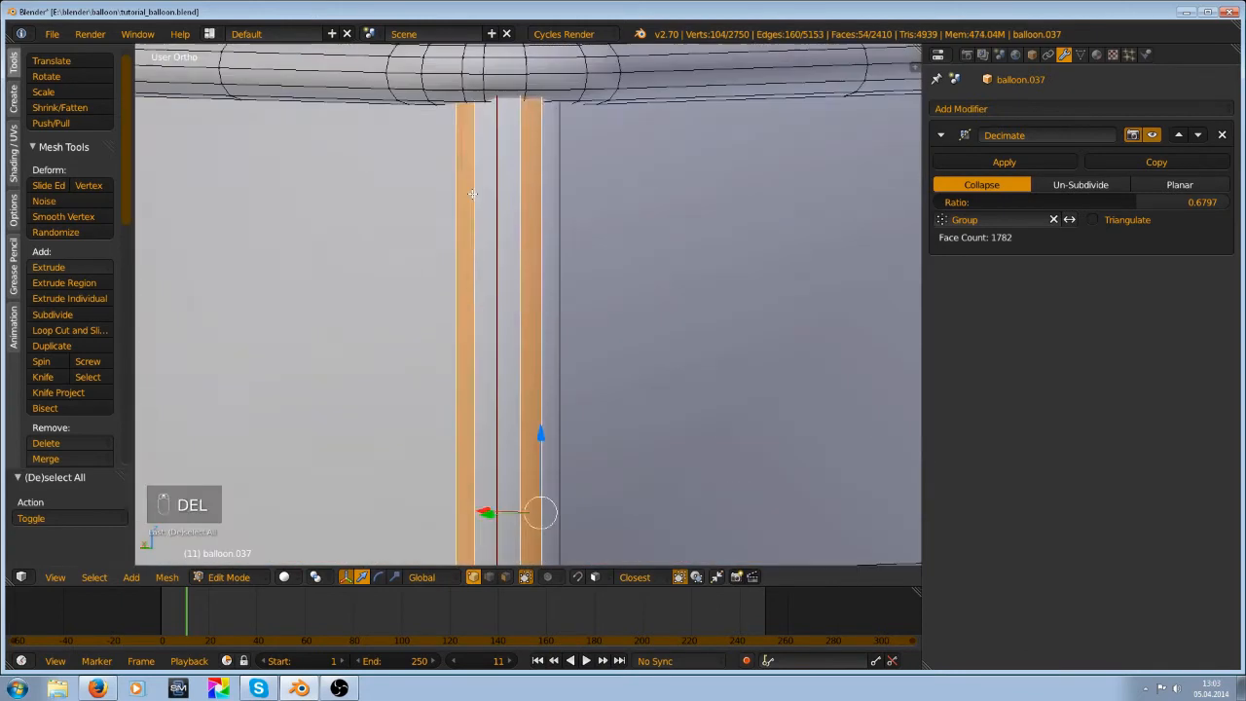
{"action": "key", "text": "a"}
Select the entire linked basket body and assign it to a new vertex group
{"action": "scroll", "coordinate": [525, 167], "scroll_direction": "down", "scroll_amount": 6}
{"action": "middle_click_drag", "start_coordinate": [547, 149], "coordinate": [523, 330]}
{"action": "scroll", "coordinate": [526, 185], "scroll_direction": "down", "scroll_amount": 2}
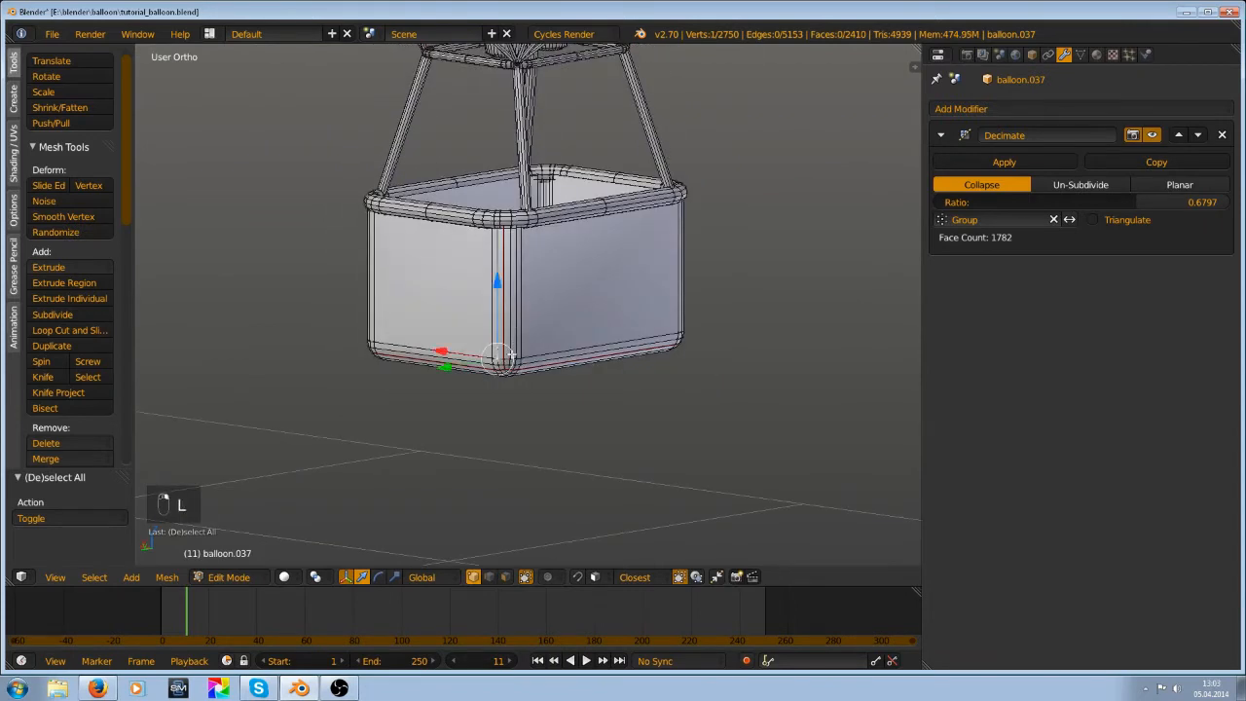
{"action": "key", "text": "l"}
{"action": "key", "text": "ctrl+g"}
{"action": "left_click", "coordinate": [468, 353]}
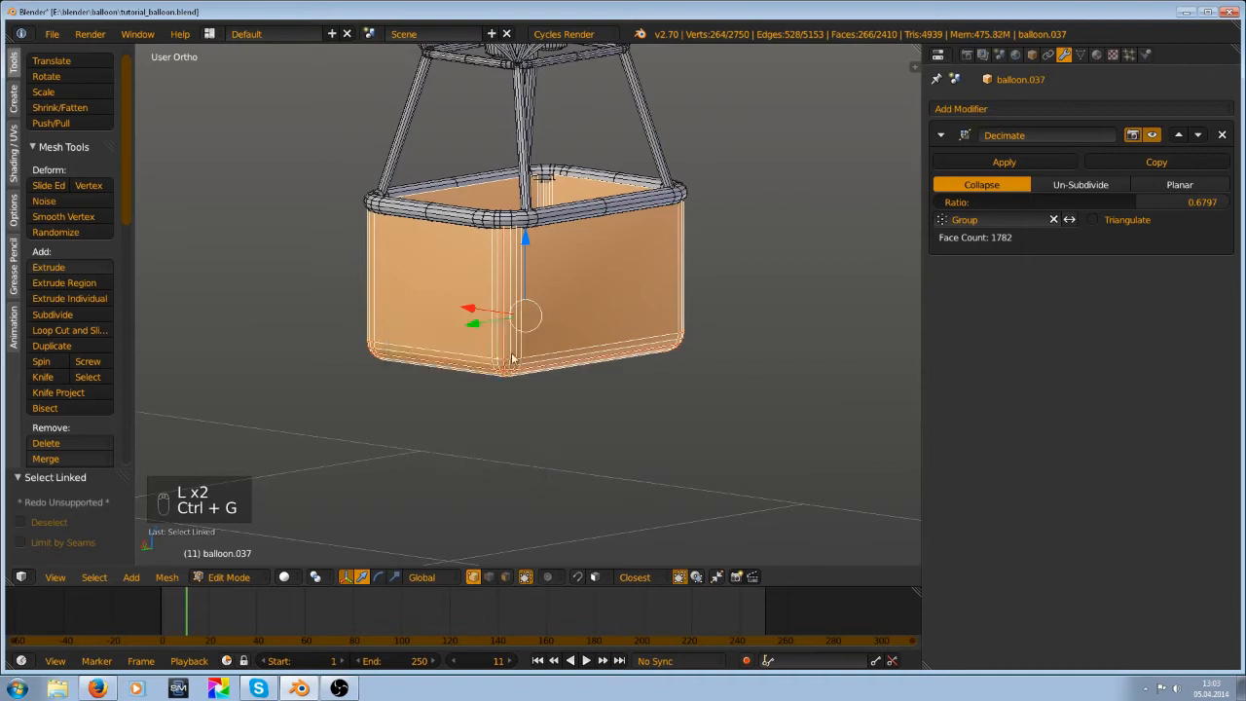
Return to Object Mode and add a second Decimate modifier restricted to vertex group "Group.001"
{"action": "key", "text": "Tab"}
{"action": "left_click", "coordinate": [996, 109]}
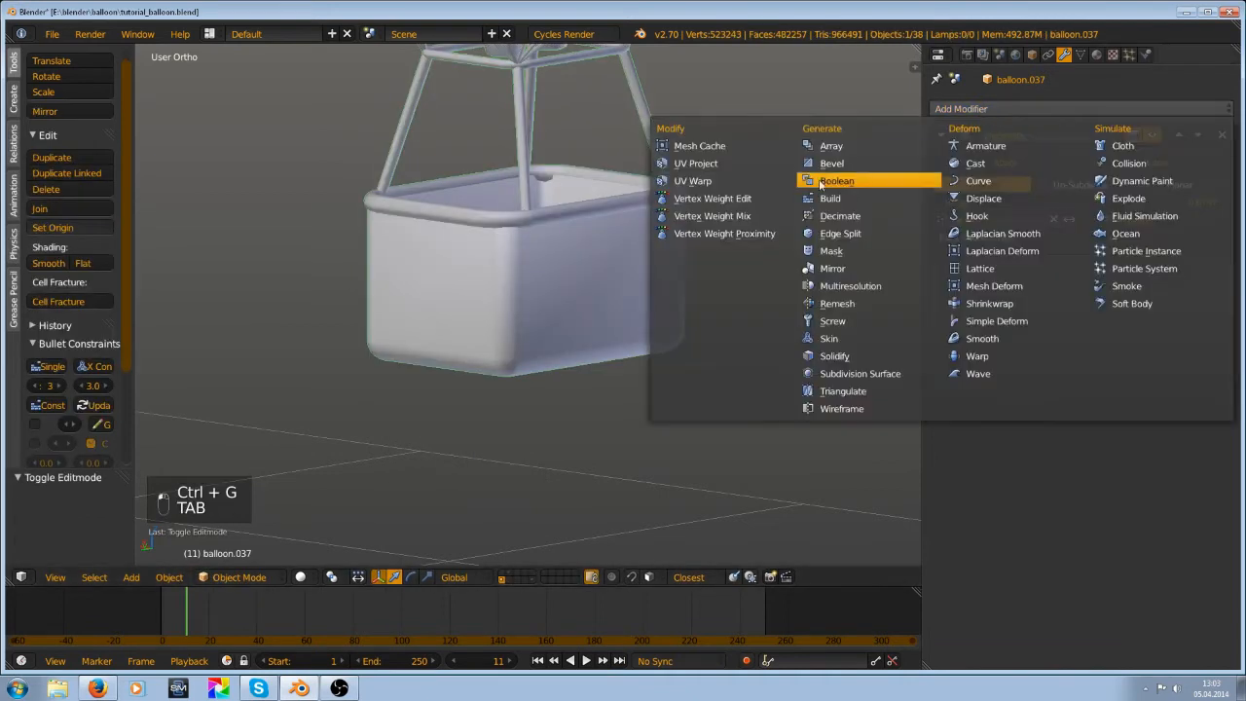
{"action": "left_click", "coordinate": [853, 215]}
{"action": "left_click", "coordinate": [997, 358]}
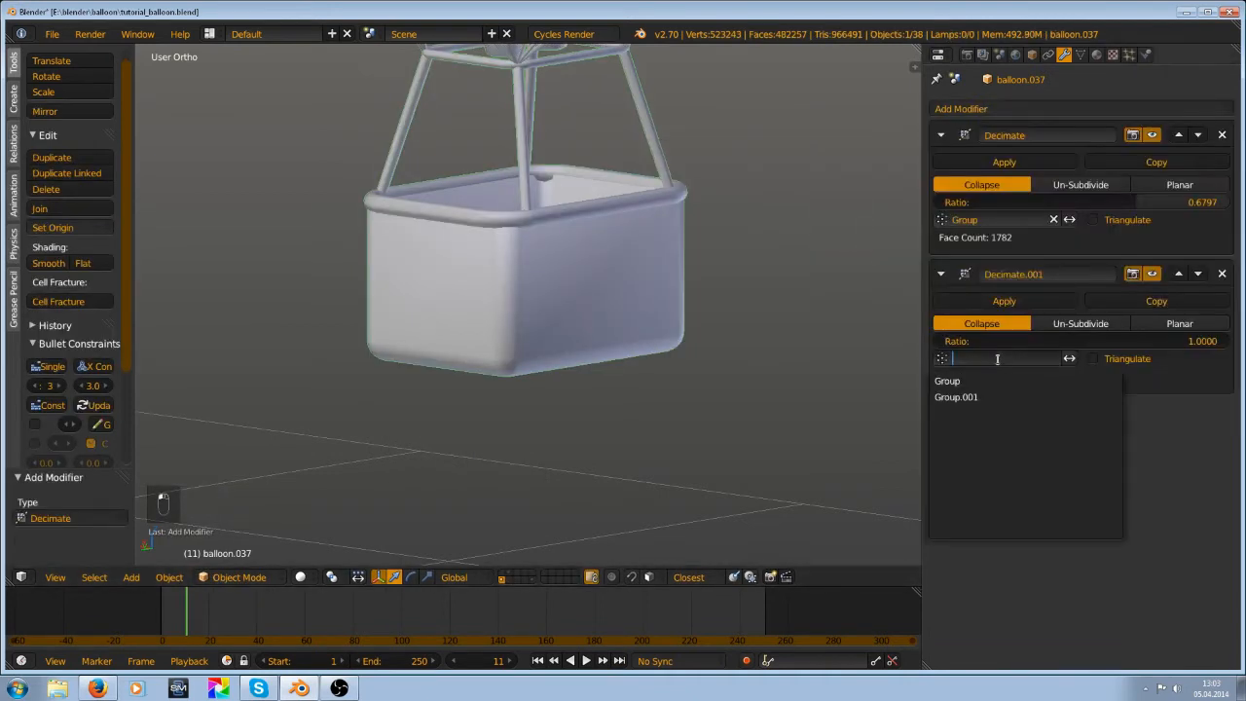
{"action": "left_click", "coordinate": [987, 398]}
Lower the second Decimate modifier's ratio to about 0.87 and check the basket's shape
{"action": "scroll", "coordinate": [785, 372], "scroll_direction": "up", "scroll_amount": 5}
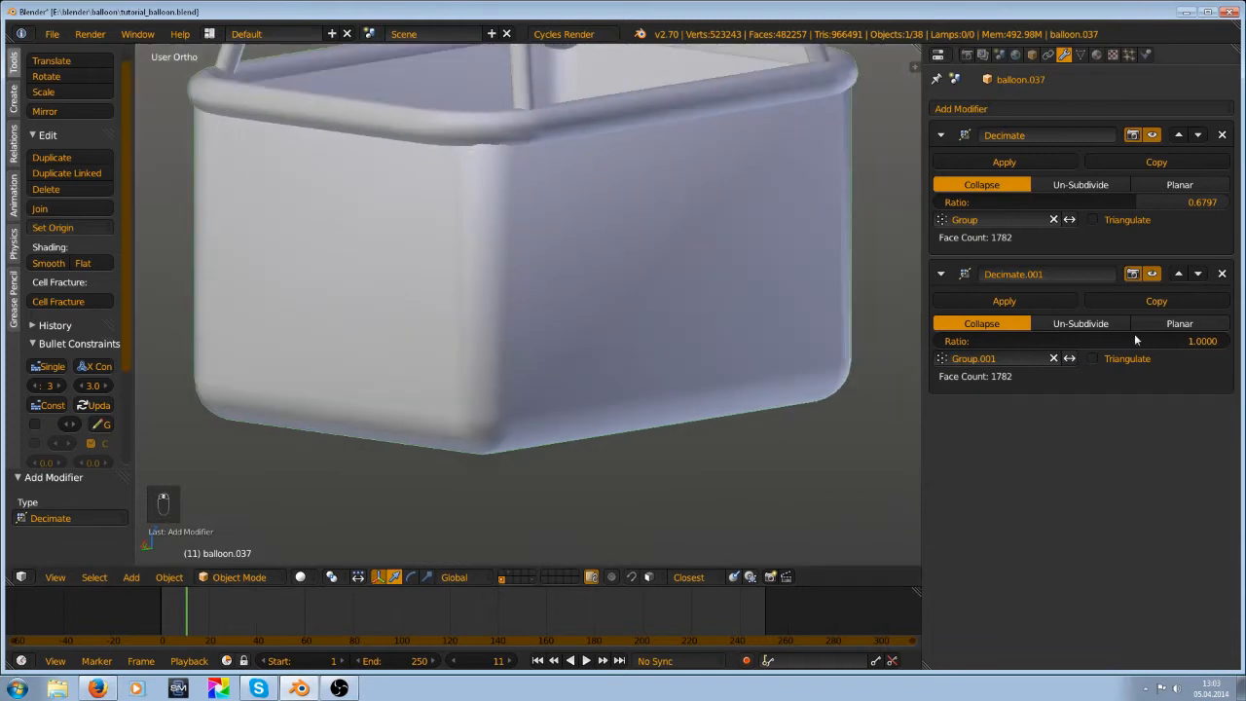
{"action": "mouse_move", "coordinate": [1134, 339]}
{"action": "left_mouse_down"}
{"action": "mouse_move", "coordinate": [1038, 354]}
{"action": "mouse_move", "coordinate": [1115, 351]}
{"action": "left_mouse_up"}
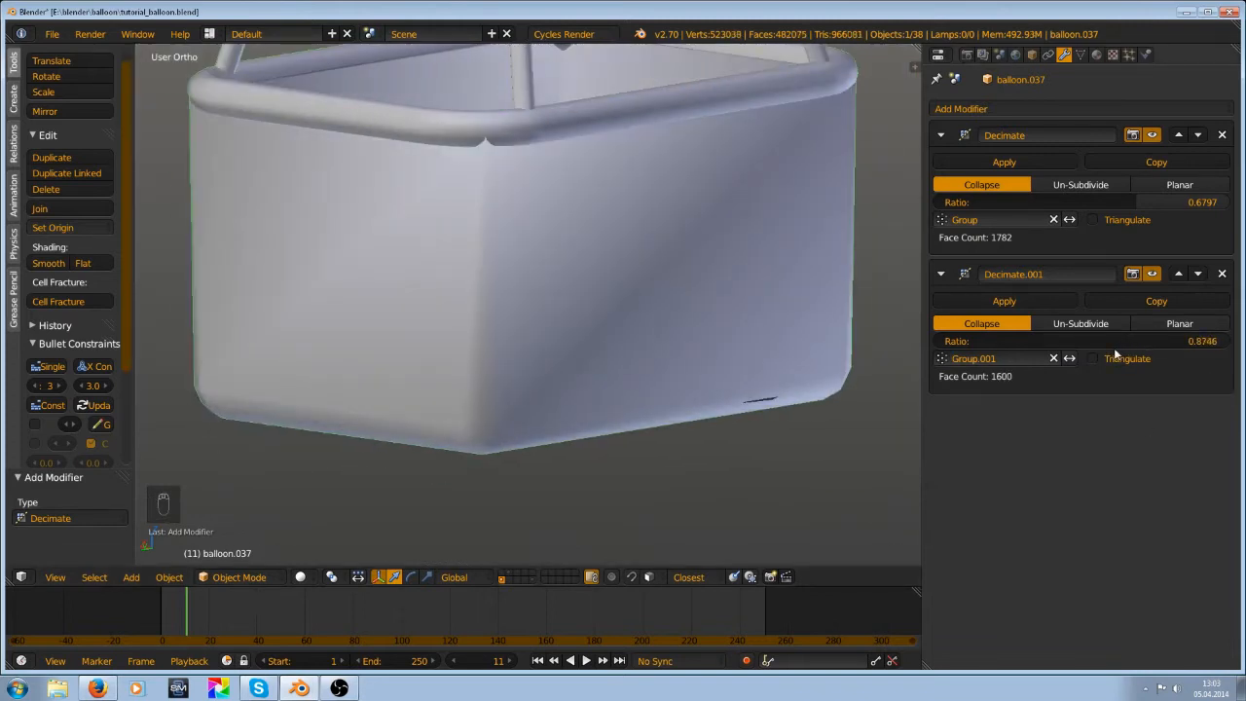
{"action": "scroll", "coordinate": [619, 183], "scroll_direction": "down", "scroll_amount": 2}
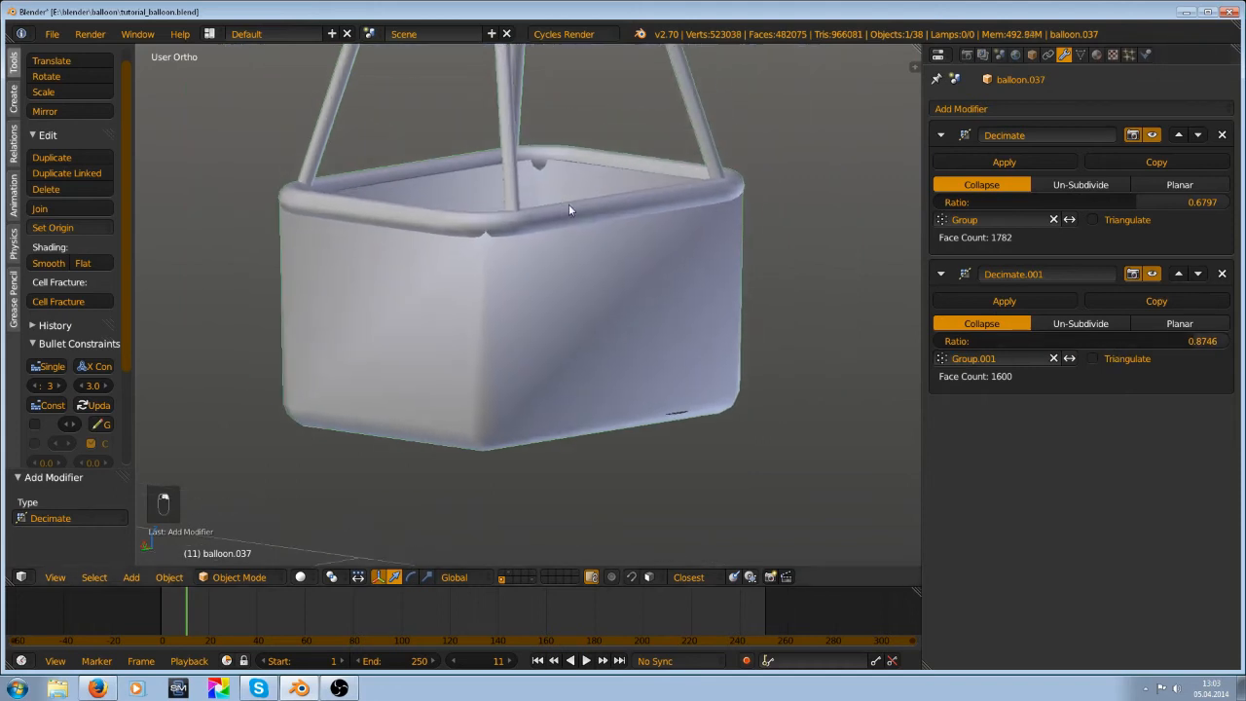
{"action": "scroll", "coordinate": [571, 211], "scroll_direction": "up", "scroll_amount": 1}
{"action": "scroll", "coordinate": [571, 206], "scroll_direction": "down", "scroll_amount": 8}
In Edit Mode, clear the selection and select two lengthwise edge loops along the basket's tubular top rim
{"action": "key", "text": "Tab"}
{"action": "scroll", "coordinate": [570, 201], "scroll_direction": "up", "scroll_amount": 9}
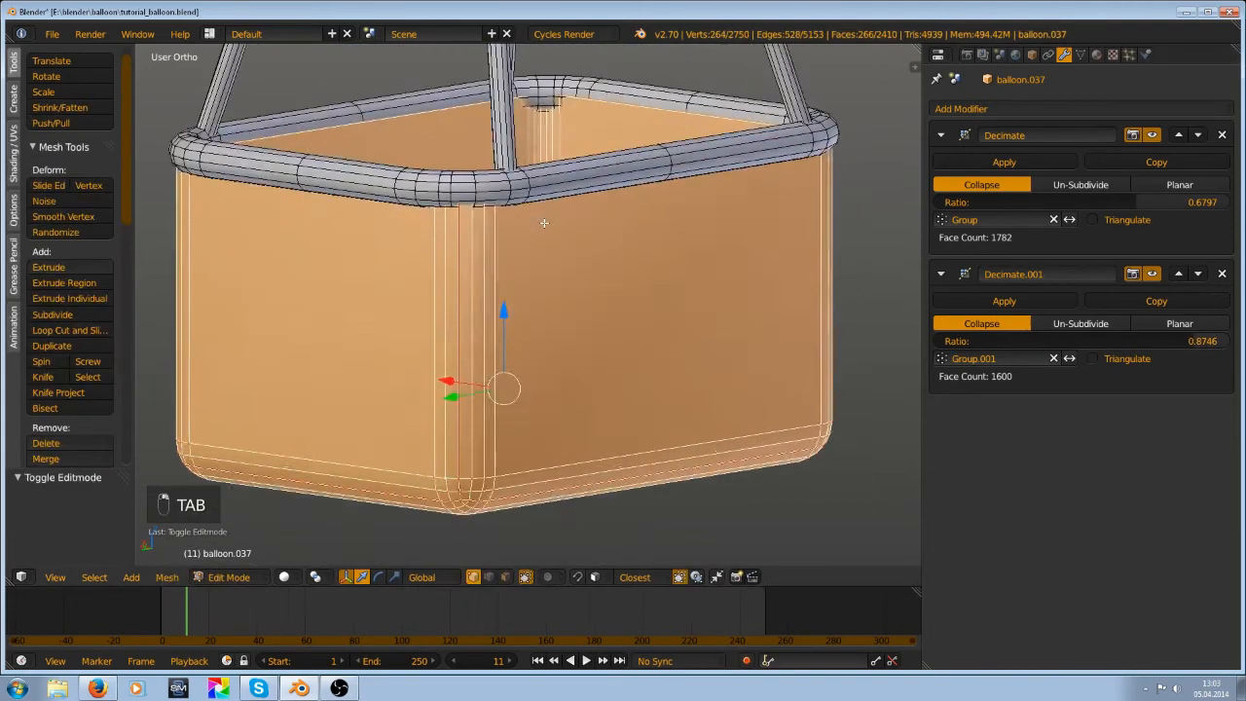
{"action": "key", "text": "a"}
{"action": "key", "text": "a"}
{"action": "middle_click_drag", "start_coordinate": [545, 179], "coordinate": [581, 271], "text": "shift"}
{"action": "scroll", "coordinate": [560, 274], "scroll_direction": "up", "scroll_amount": 4}
{"action": "right_click", "coordinate": [533, 251], "text": "alt"}
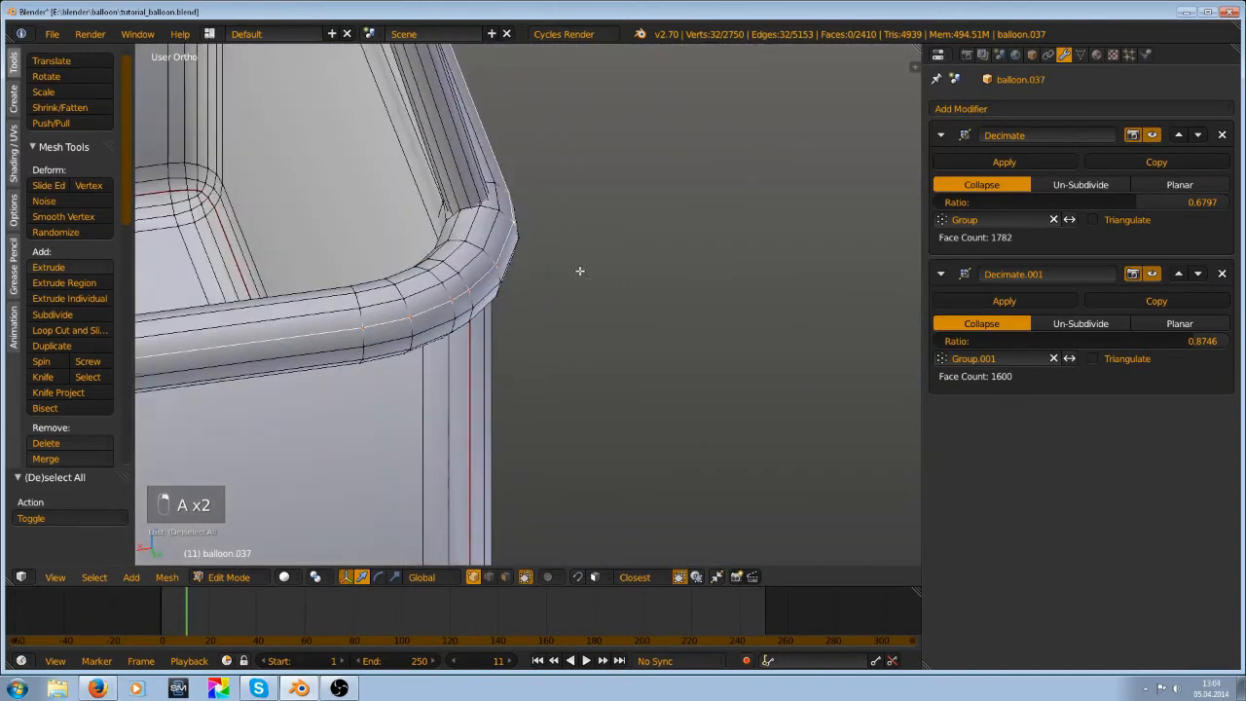
{"action": "right_click", "coordinate": [466, 239], "text": "alt+shift"}
{"action": "middle_click_drag", "start_coordinate": [423, 259], "coordinate": [501, 267]}
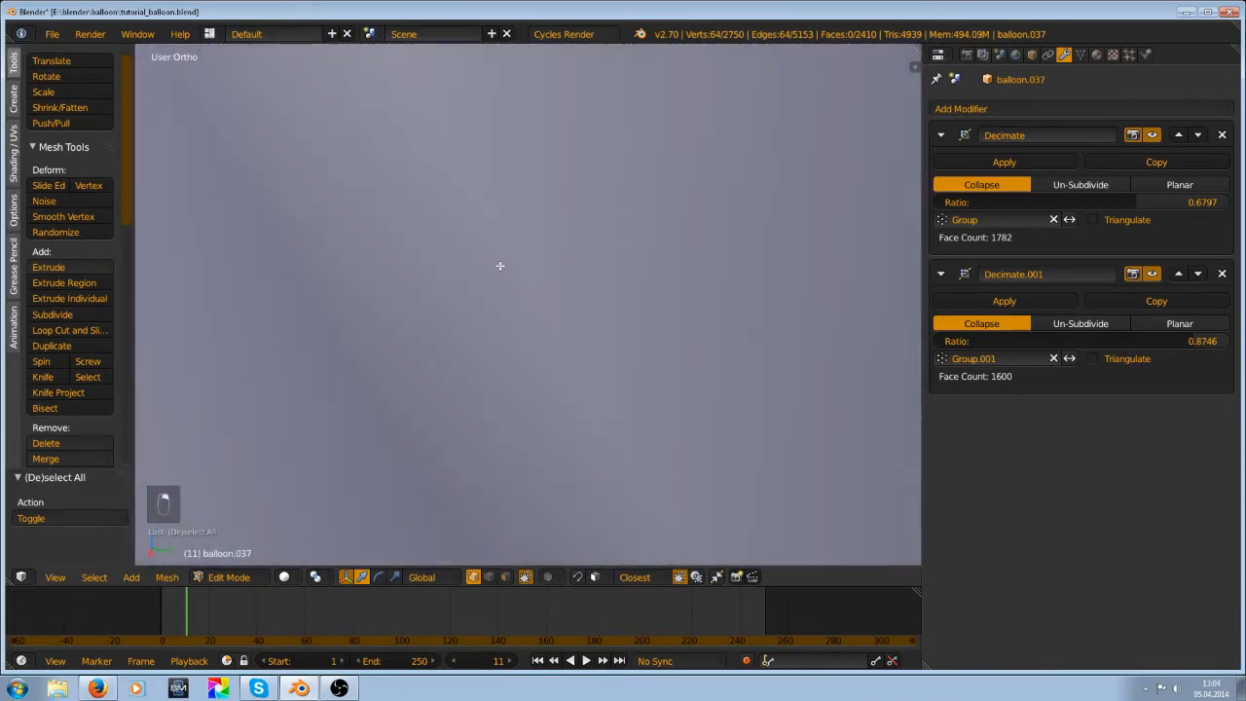
Isolate the balloon from the surrounding ones in local view
{"action": "scroll", "coordinate": [592, 235], "scroll_direction": "down", "scroll_amount": 10}
{"action": "key", "text": "KP_Decimal"}
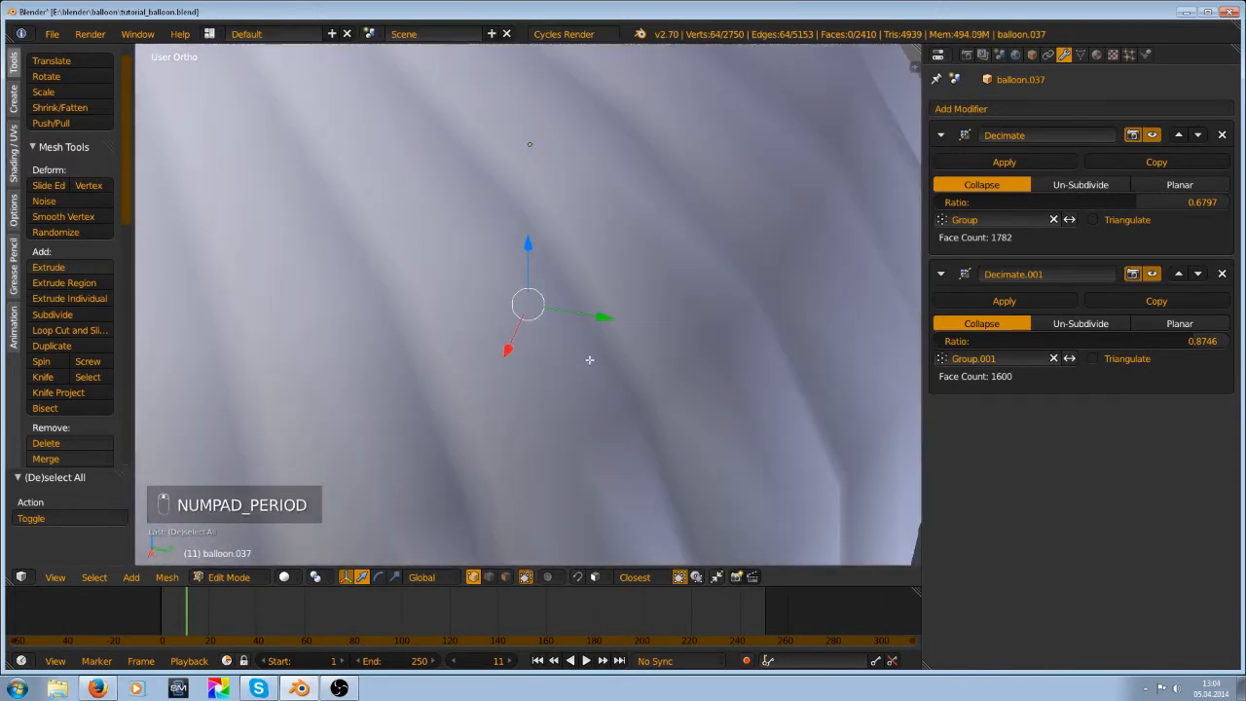
{"action": "scroll", "coordinate": [709, 264], "scroll_direction": "down", "scroll_amount": 10}
{"action": "middle_click_drag", "start_coordinate": [712, 262], "coordinate": [514, 422]}
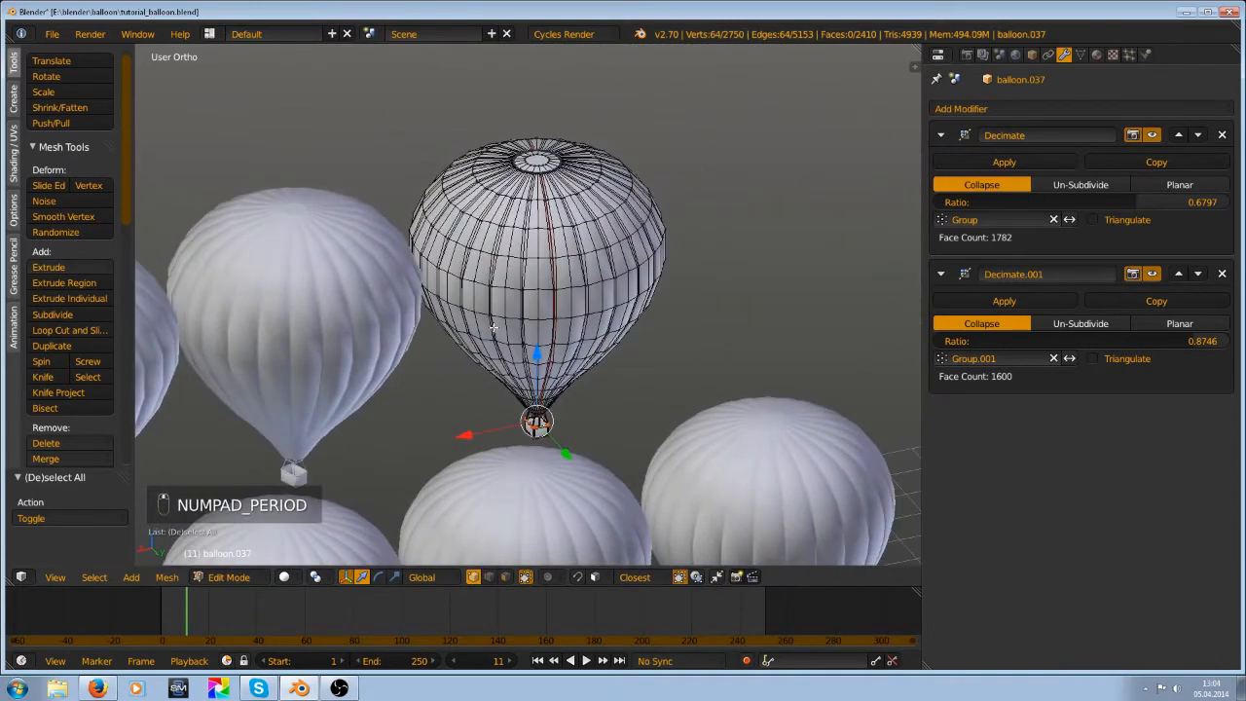
{"action": "key", "text": "KP_Divide"}
{"action": "scroll", "coordinate": [539, 414], "scroll_direction": "up", "scroll_amount": 10}
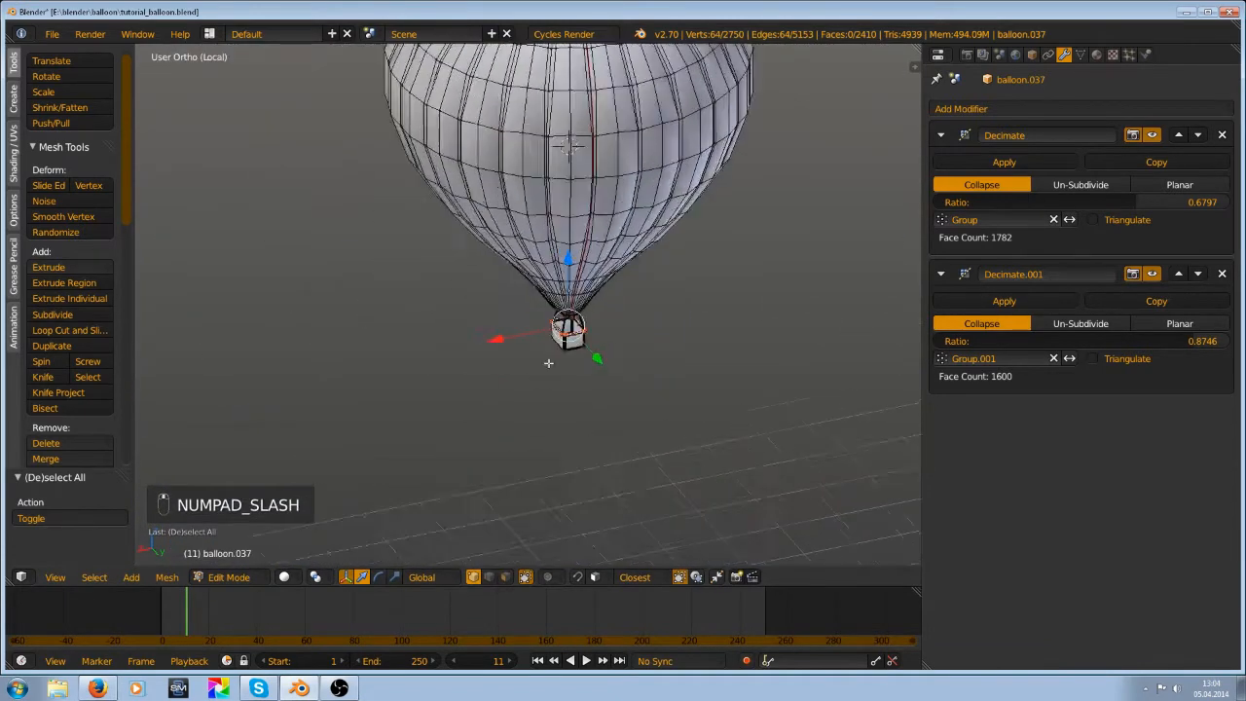
Add two more lengthwise edge loops on the basket's top rim to the selection
{"action": "scroll", "coordinate": [630, 399], "scroll_direction": "up", "scroll_amount": 8}
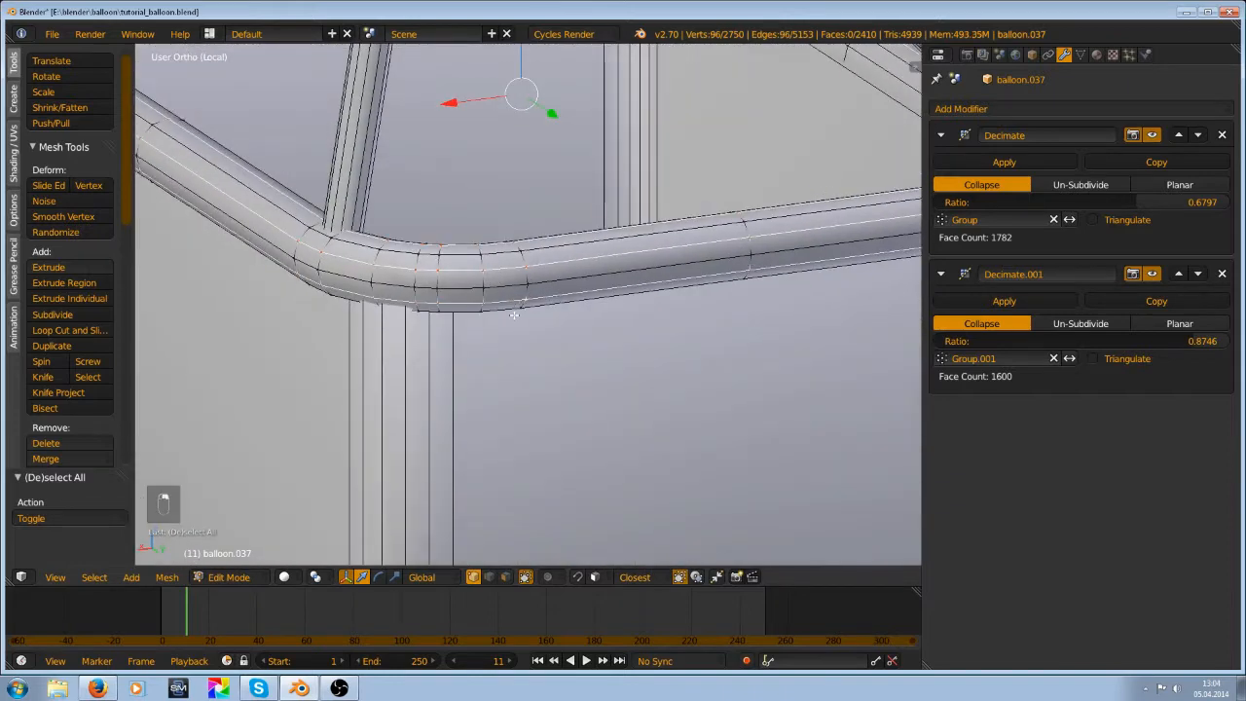
{"action": "middle_click_drag", "start_coordinate": [514, 315], "coordinate": [578, 428]}
{"action": "key", "text": "z"}
{"action": "key", "text": "z"}
{"action": "right_click", "coordinate": [509, 353], "text": "alt+shift"}
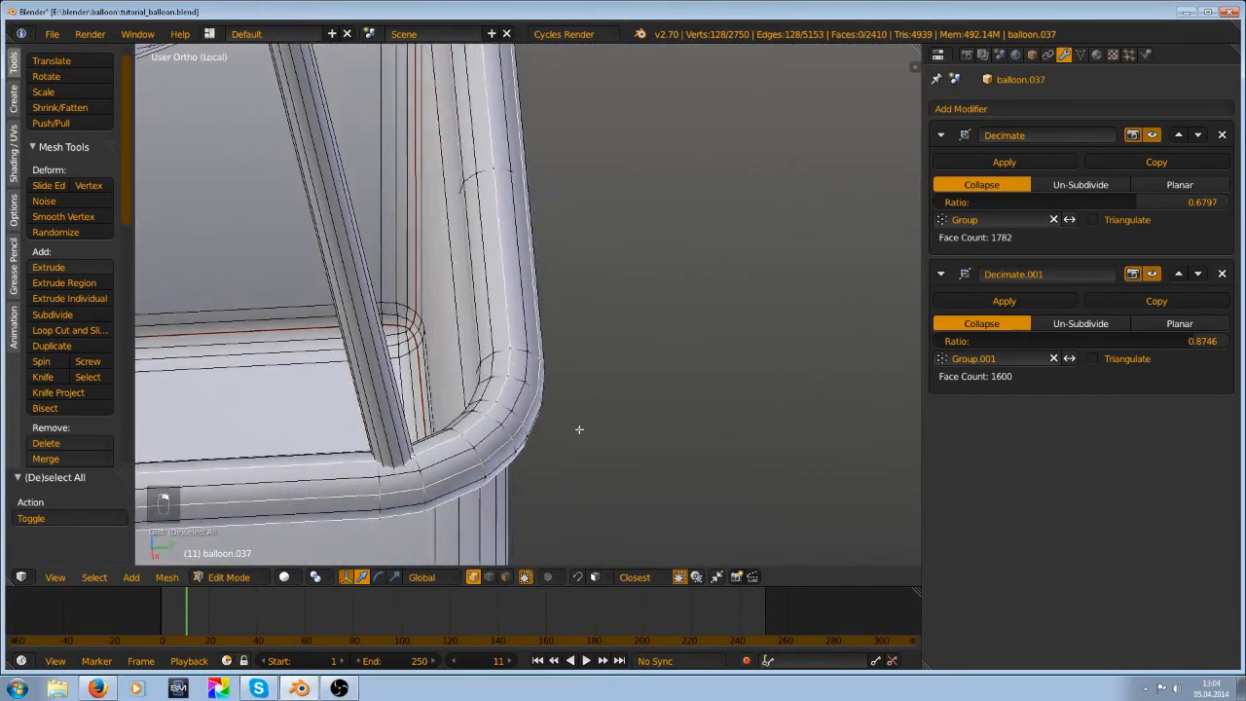
{"action": "mouse_move", "coordinate": [559, 290]}
{"action": "middle_mouse_down"}
{"action": "mouse_move", "coordinate": [554, 342]}
{"action": "mouse_move", "coordinate": [480, 348]}
{"action": "mouse_move", "coordinate": [443, 371]}
{"action": "mouse_move", "coordinate": [475, 382]}
{"action": "middle_mouse_up"}
In wireframe display, add the last two alternate lengthwise edge loops of the basket rim to the selection, undoing wrong picks
{"action": "key", "text": "z"}
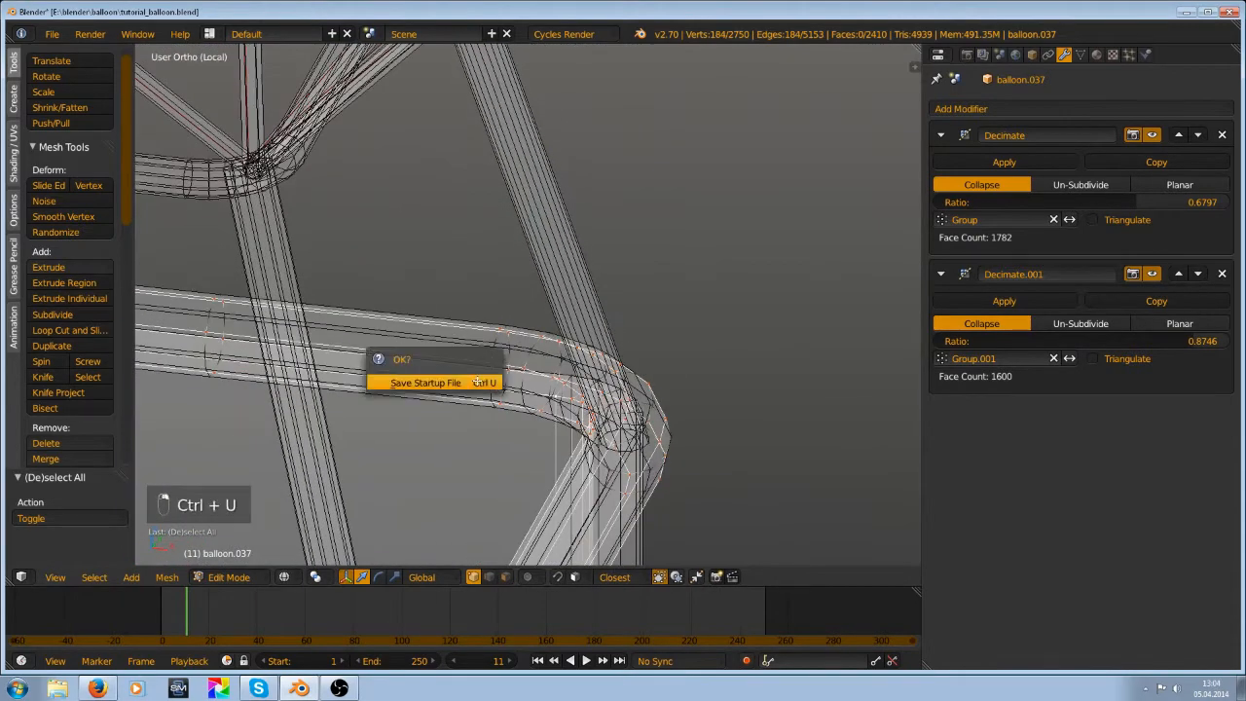
{"action": "key", "text": "ctrl+z"}
{"action": "middle_click_drag", "start_coordinate": [374, 299], "coordinate": [550, 403]}
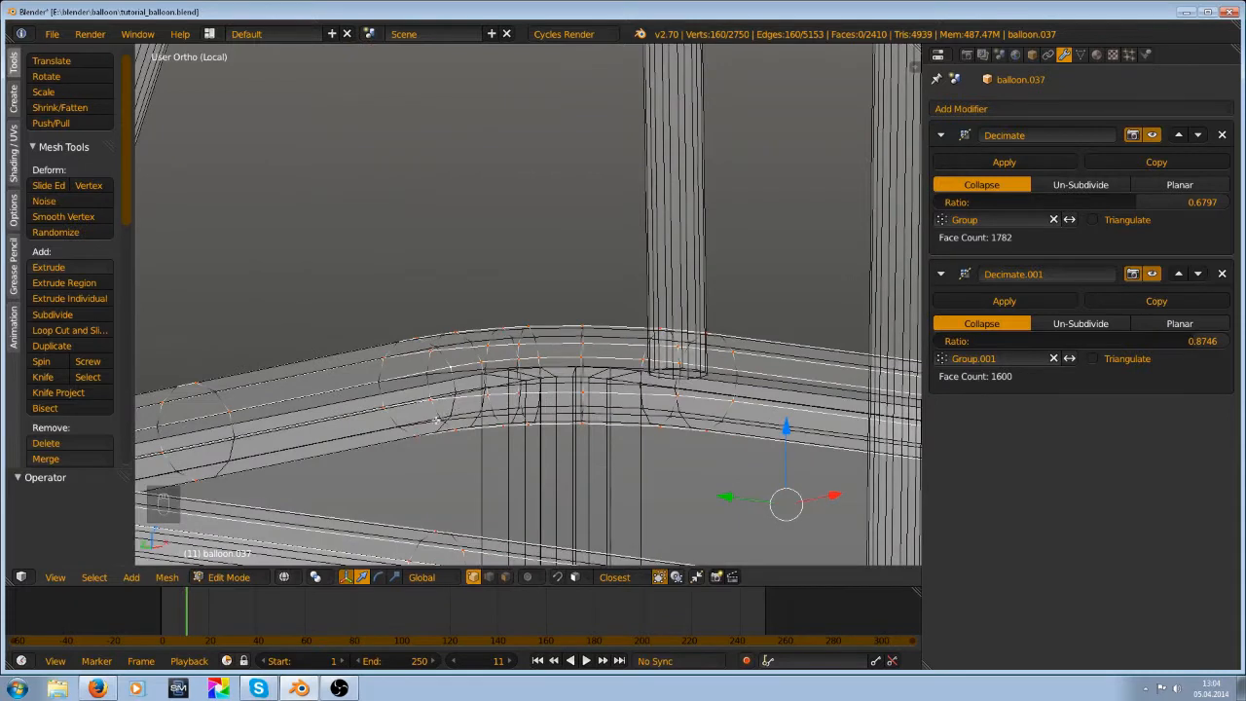
{"action": "middle_click_drag", "start_coordinate": [437, 414], "coordinate": [452, 414]}
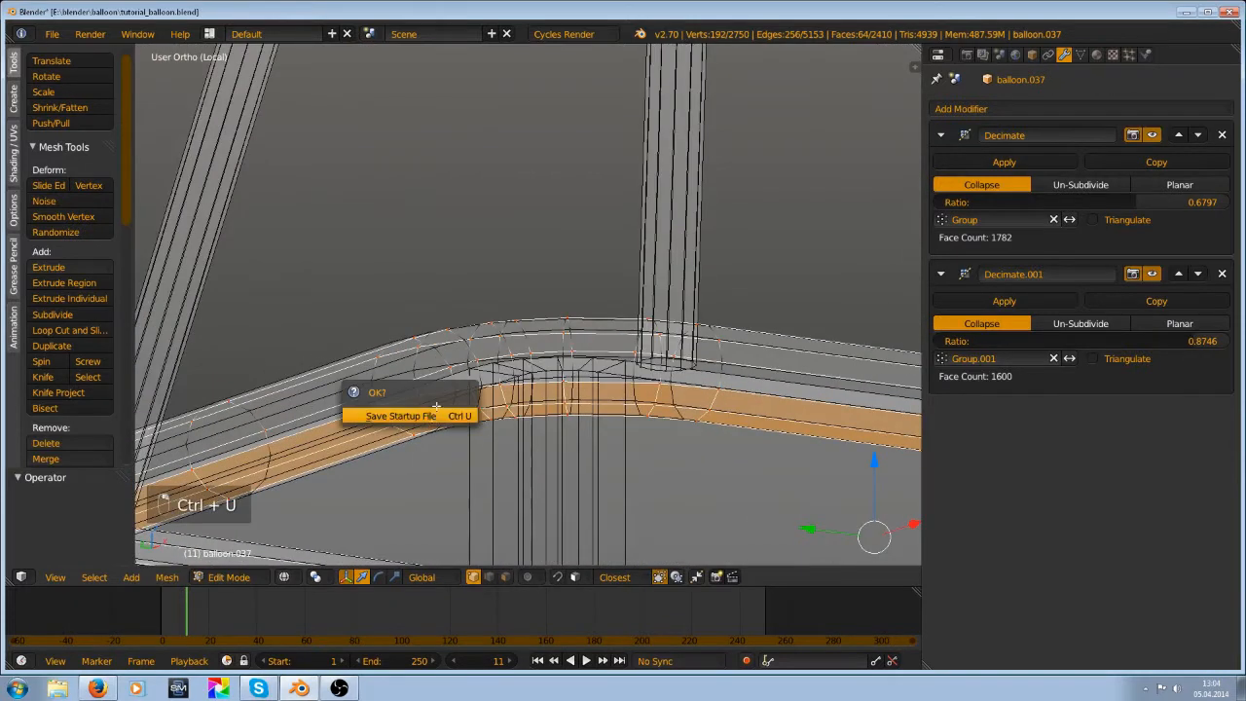
{"action": "key", "text": "ctrl+z"}
{"action": "middle_click_drag", "start_coordinate": [448, 314], "coordinate": [439, 416]}
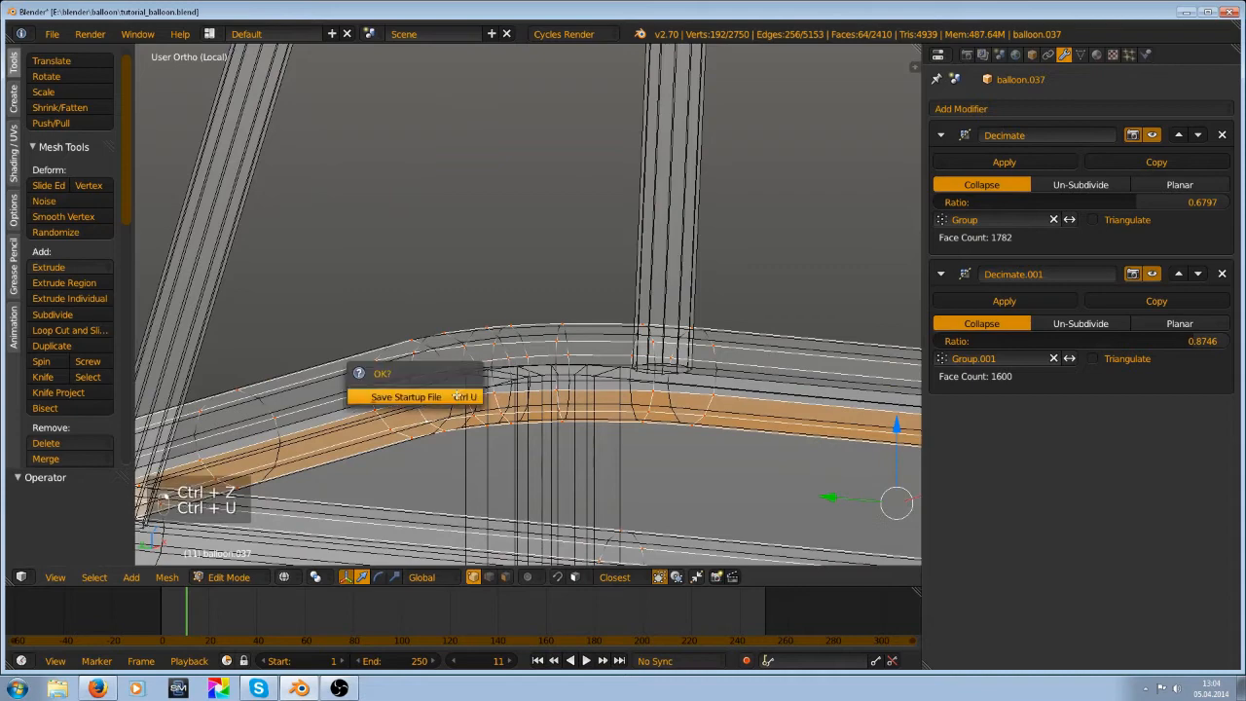
{"action": "middle_click_drag", "start_coordinate": [584, 336], "coordinate": [483, 393]}
{"action": "right_click", "coordinate": [388, 427], "text": "alt+shift"}
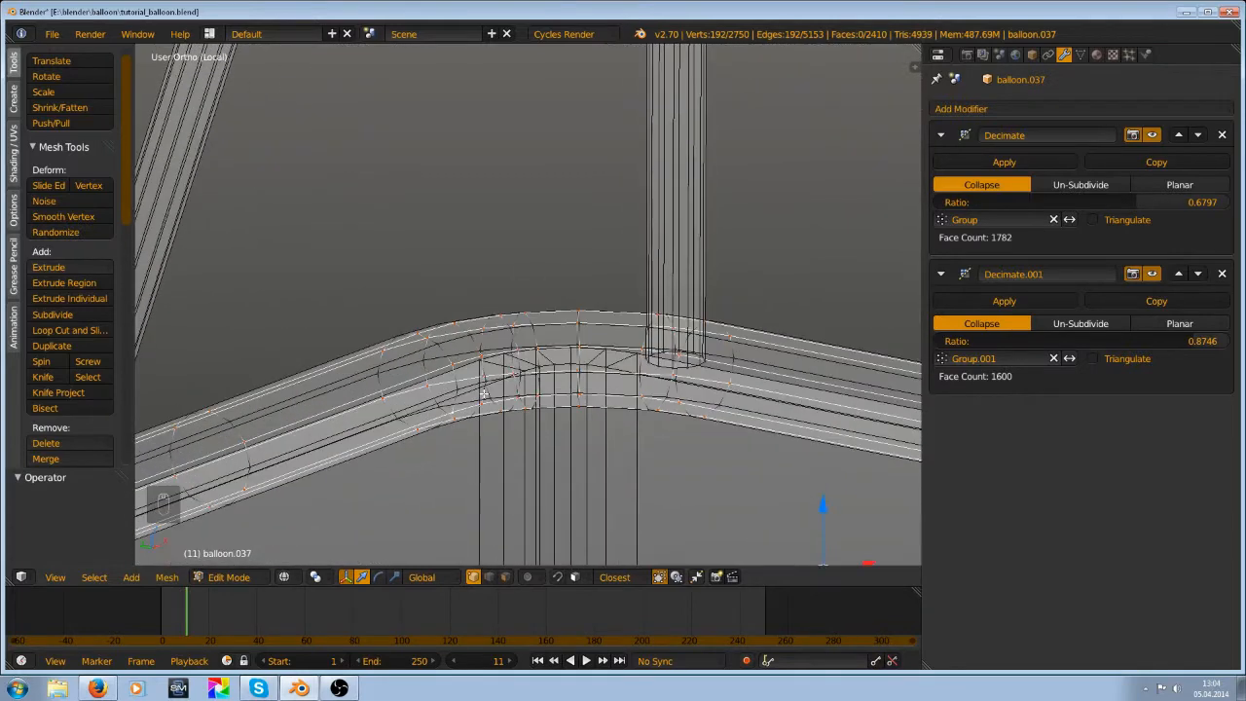
{"action": "right_click", "coordinate": [484, 394]}
{"action": "key", "text": "ctrl+z"}
{"action": "key", "text": "ctrl+z"}
{"action": "key", "text": "ctrl+z"}
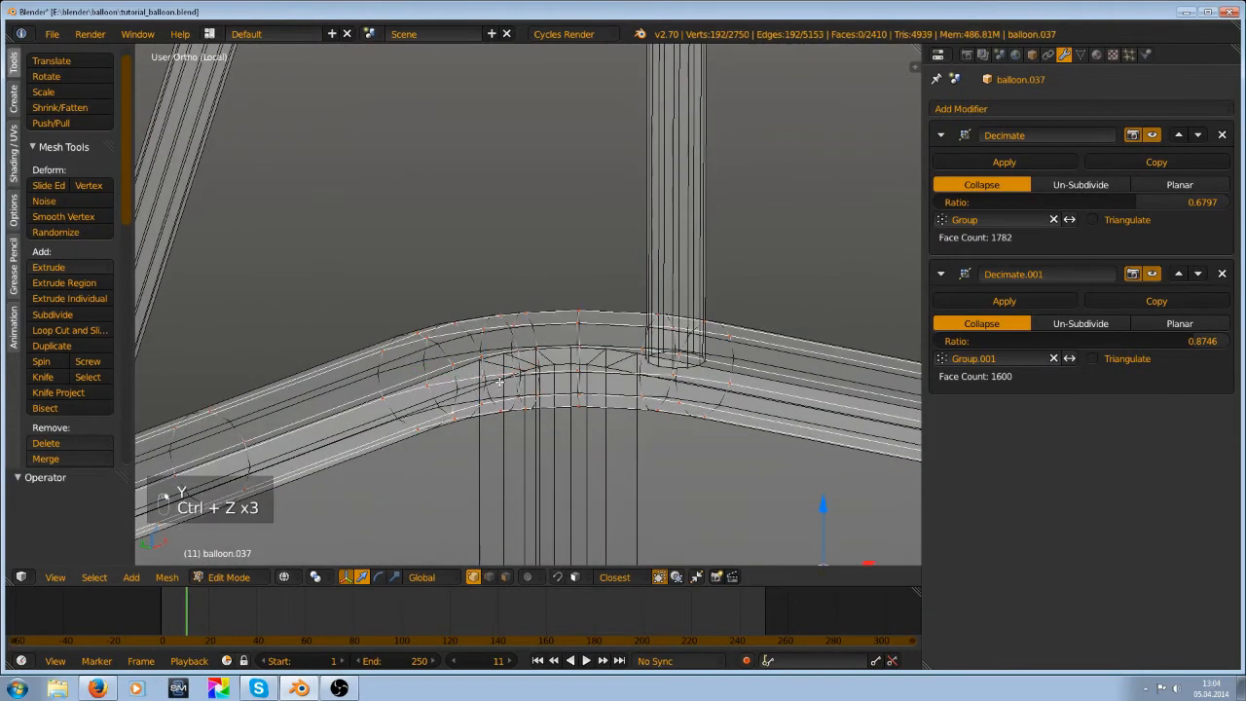
Return to solid display, delete the selected edge loops from the basket rim and clear the selection
{"action": "key", "text": "z"}
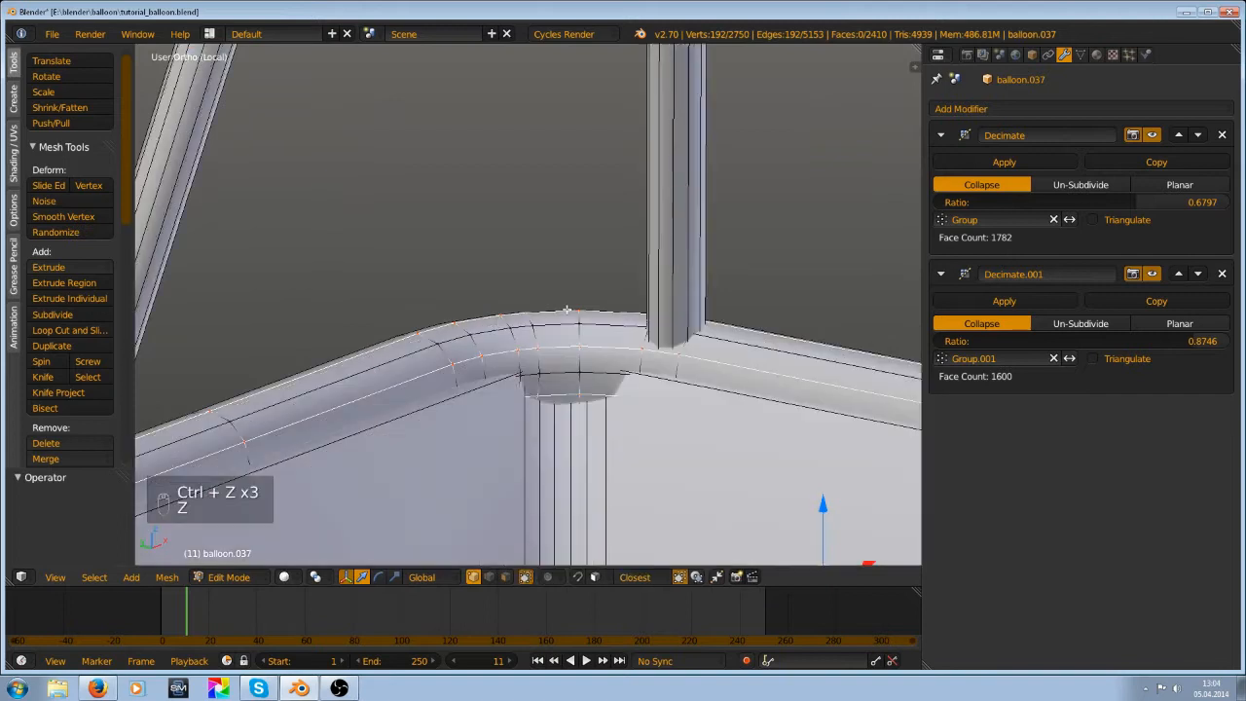
{"action": "scroll", "coordinate": [563, 324], "scroll_direction": "down", "scroll_amount": 1}
{"action": "scroll", "coordinate": [563, 324], "scroll_direction": "up", "scroll_amount": 2}
{"action": "key", "text": "x"}
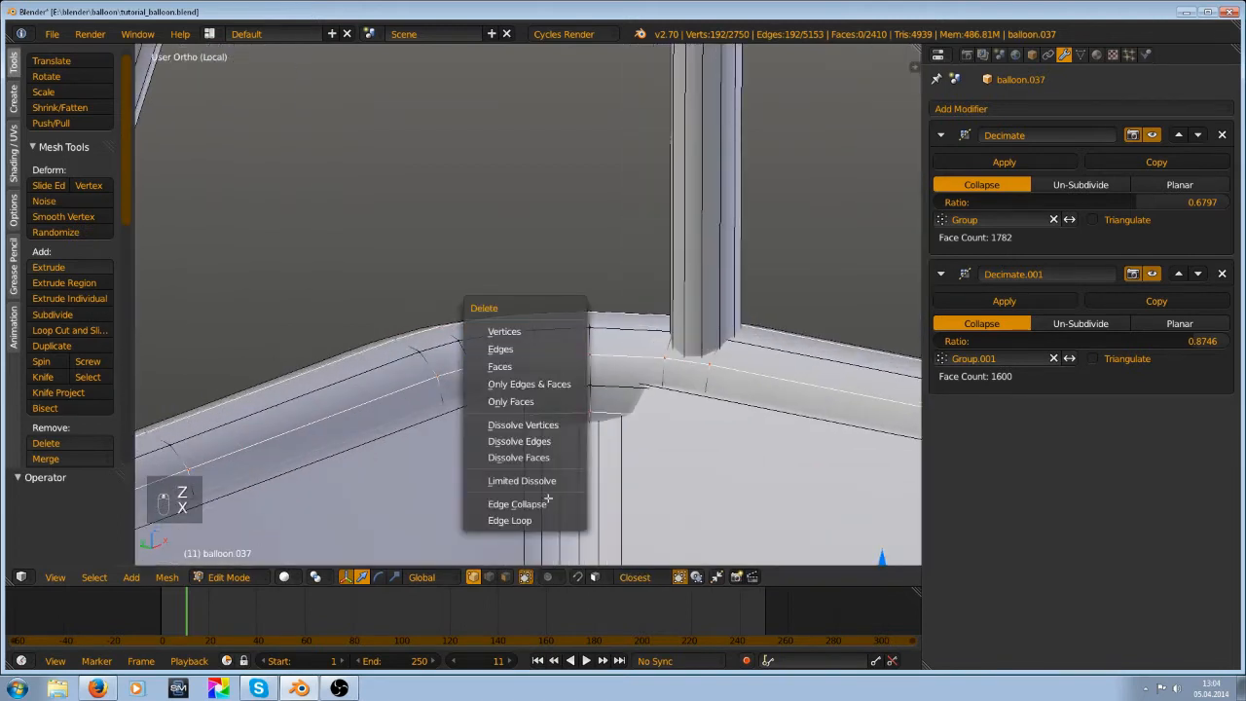
{"action": "left_click", "coordinate": [541, 516]}
{"action": "key", "text": "a"}
Select four alternate lengthwise edge loops around the upper frame ring below the burners
{"action": "scroll", "coordinate": [596, 341], "scroll_direction": "down", "scroll_amount": 7}
{"action": "middle_click_drag", "start_coordinate": [595, 268], "coordinate": [418, 298], "text": "shift"}
{"action": "scroll", "coordinate": [418, 298], "scroll_direction": "up", "scroll_amount": 4}
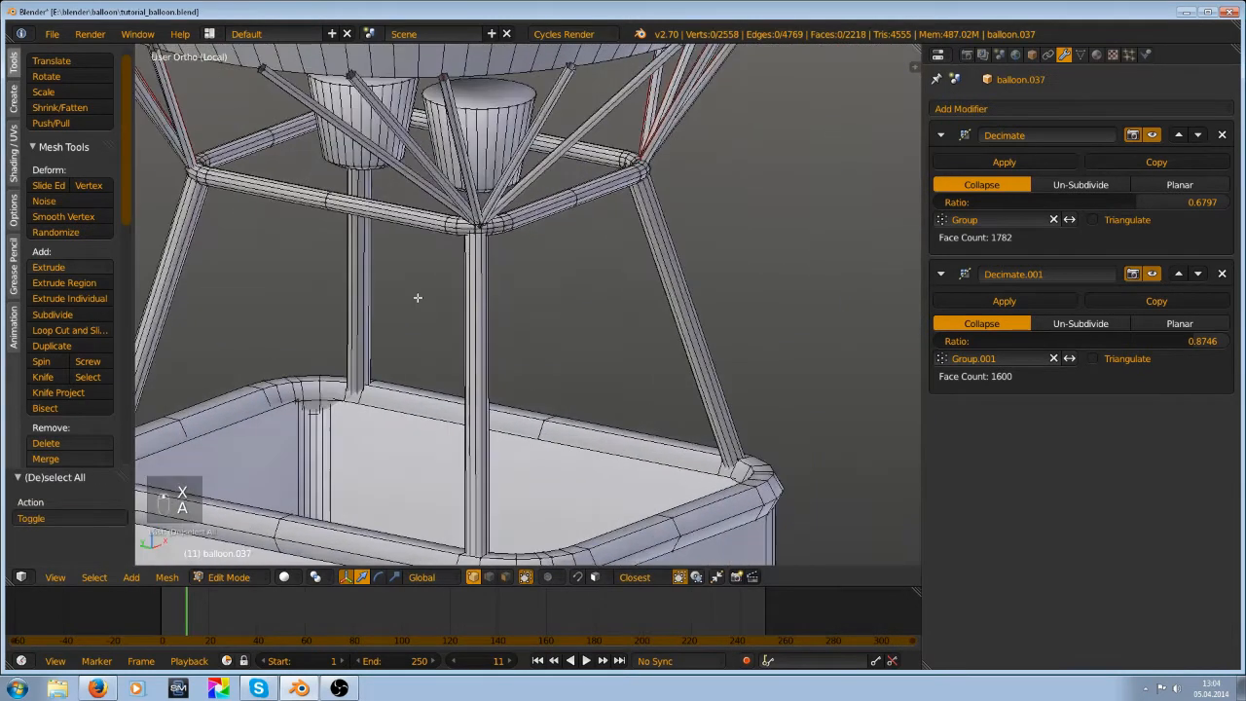
{"action": "middle_click_drag", "start_coordinate": [475, 268], "coordinate": [481, 316], "text": "shift"}
{"action": "scroll", "coordinate": [481, 314], "scroll_direction": "up", "scroll_amount": 5}
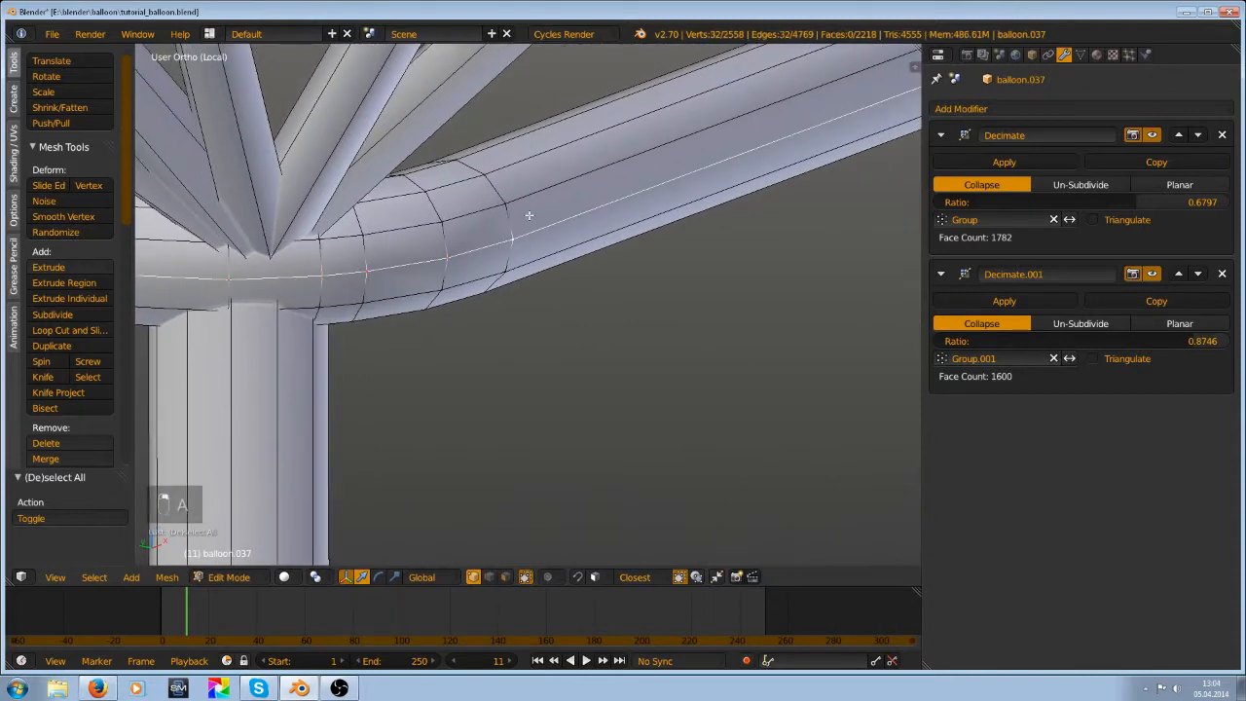
{"action": "scroll", "coordinate": [529, 215], "scroll_direction": "down", "scroll_amount": 2}
{"action": "middle_click_drag", "start_coordinate": [546, 243], "coordinate": [595, 226]}
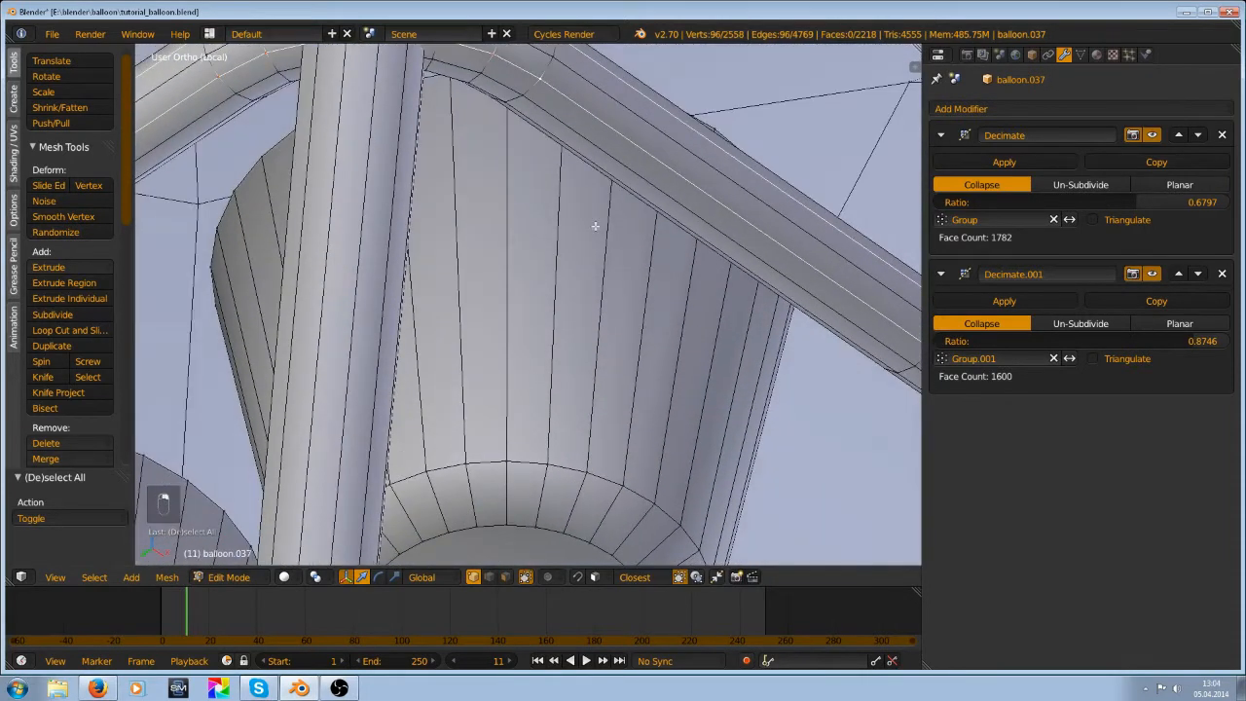
{"action": "middle_click_drag", "start_coordinate": [623, 172], "coordinate": [620, 223]}
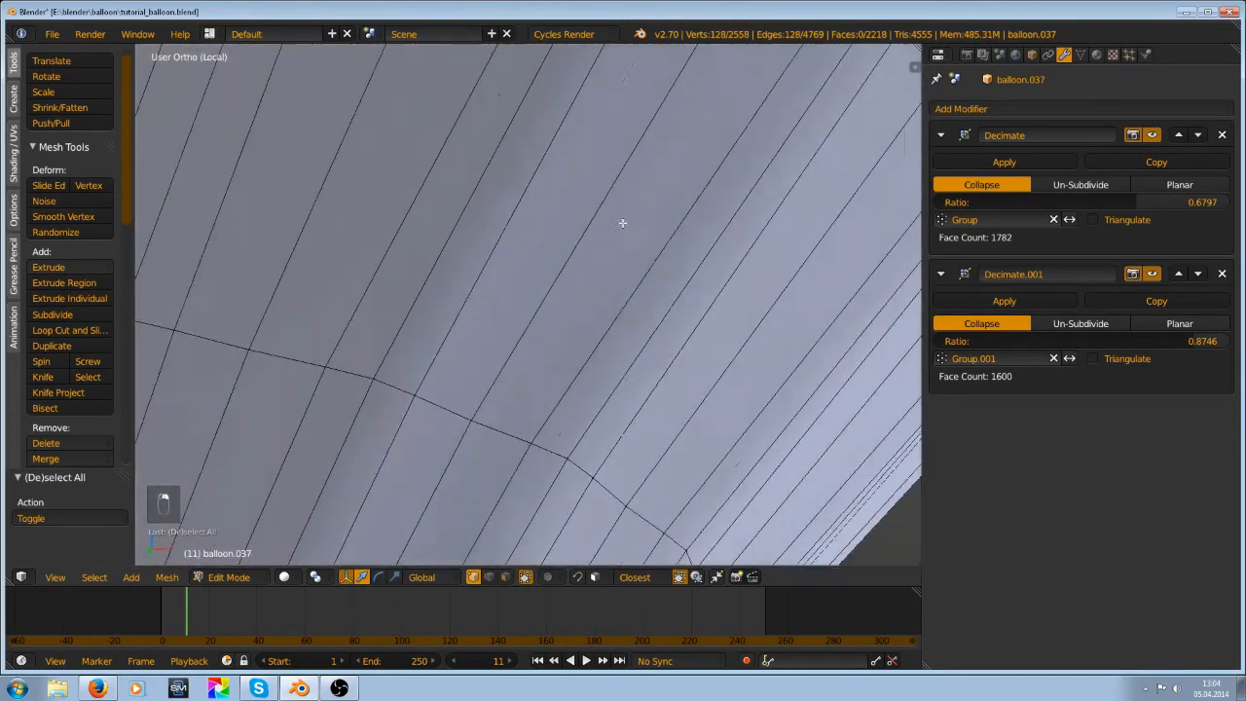
Complete the selection of alternate lengthwise loops on the upper frame ring and delete them as edge loops
{"action": "scroll", "coordinate": [615, 292], "scroll_direction": "down", "scroll_amount": 6}
{"action": "key", "text": "KP_Decimal"}
{"action": "scroll", "coordinate": [591, 466], "scroll_direction": "up", "scroll_amount": 10}
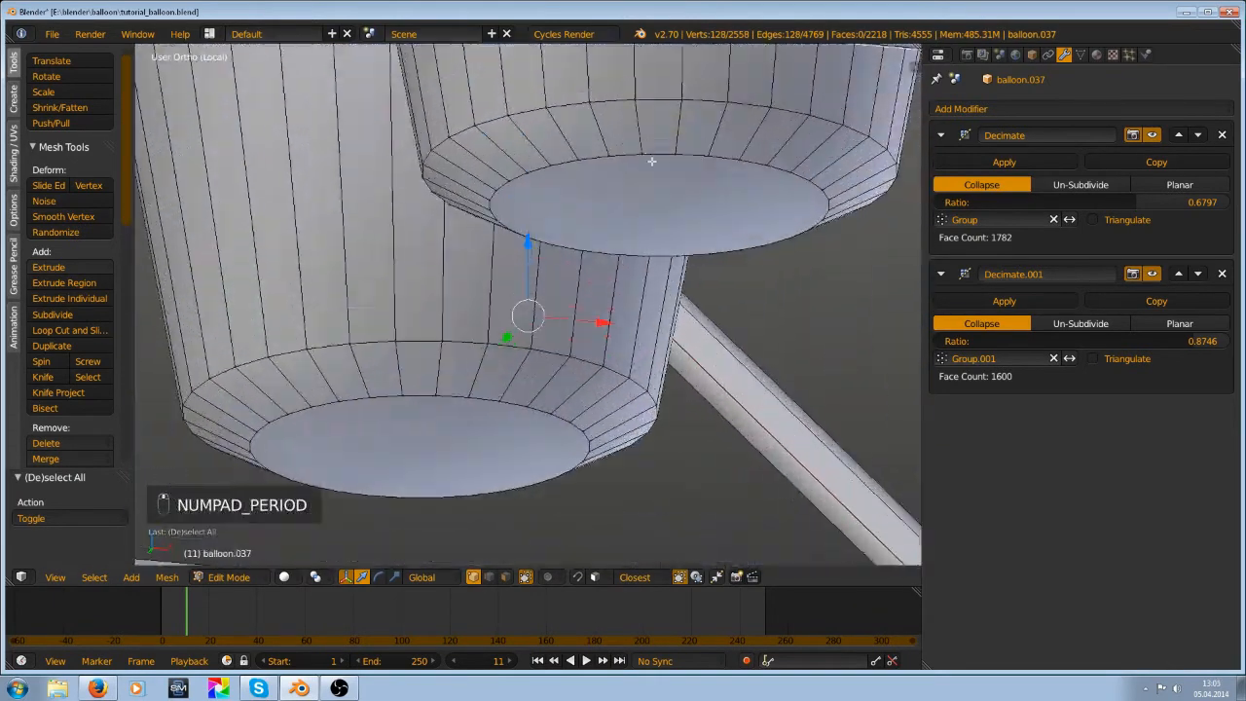
{"action": "scroll", "coordinate": [651, 162], "scroll_direction": "down", "scroll_amount": 3}
{"action": "middle_click_drag", "start_coordinate": [651, 162], "coordinate": [590, 282]}
{"action": "key", "text": "x"}
{"action": "left_click", "coordinate": [637, 256]}
{"action": "key", "text": "a"}
Delete the edge loop around the middle of the upper frame's front bar
{"action": "scroll", "coordinate": [670, 266], "scroll_direction": "down", "scroll_amount": 5}
{"action": "scroll", "coordinate": [624, 295], "scroll_direction": "up", "scroll_amount": 5}
{"action": "right_click", "coordinate": [470, 304], "text": "alt+shift"}
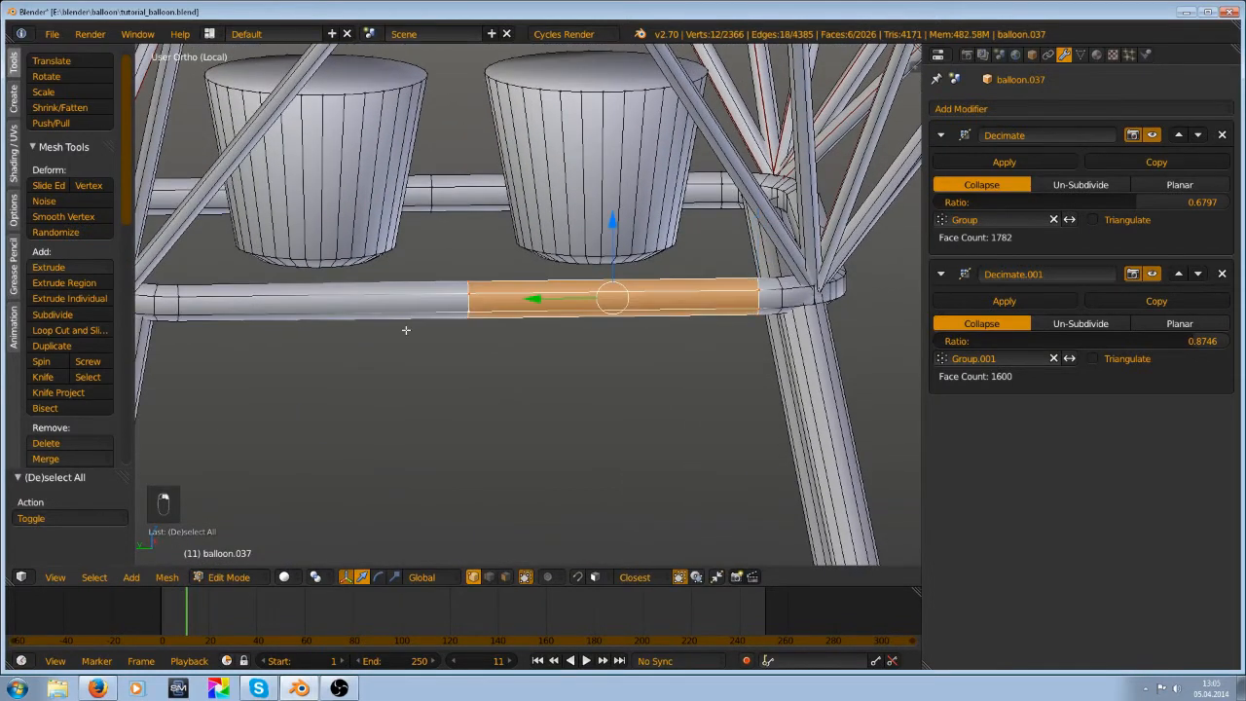
{"action": "right_click", "coordinate": [470, 296], "text": "alt"}
{"action": "key", "text": "x"}
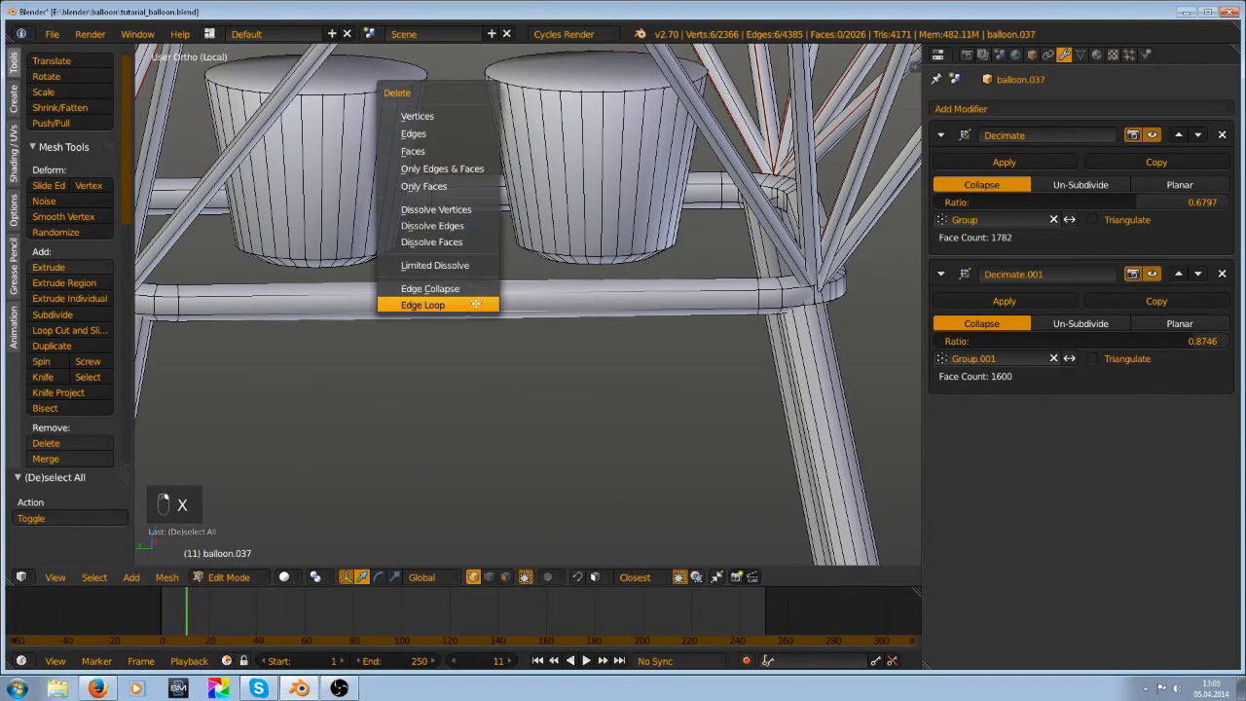
{"action": "left_click", "coordinate": [470, 305]}
{"action": "key", "text": "a"}
Delete the edge loop around the middle of the upper frame's rear bar, undoing a mistaken edge collapse
{"action": "scroll", "coordinate": [486, 311], "scroll_direction": "down", "scroll_amount": 4}
{"action": "scroll", "coordinate": [453, 207], "scroll_direction": "up", "scroll_amount": 4}
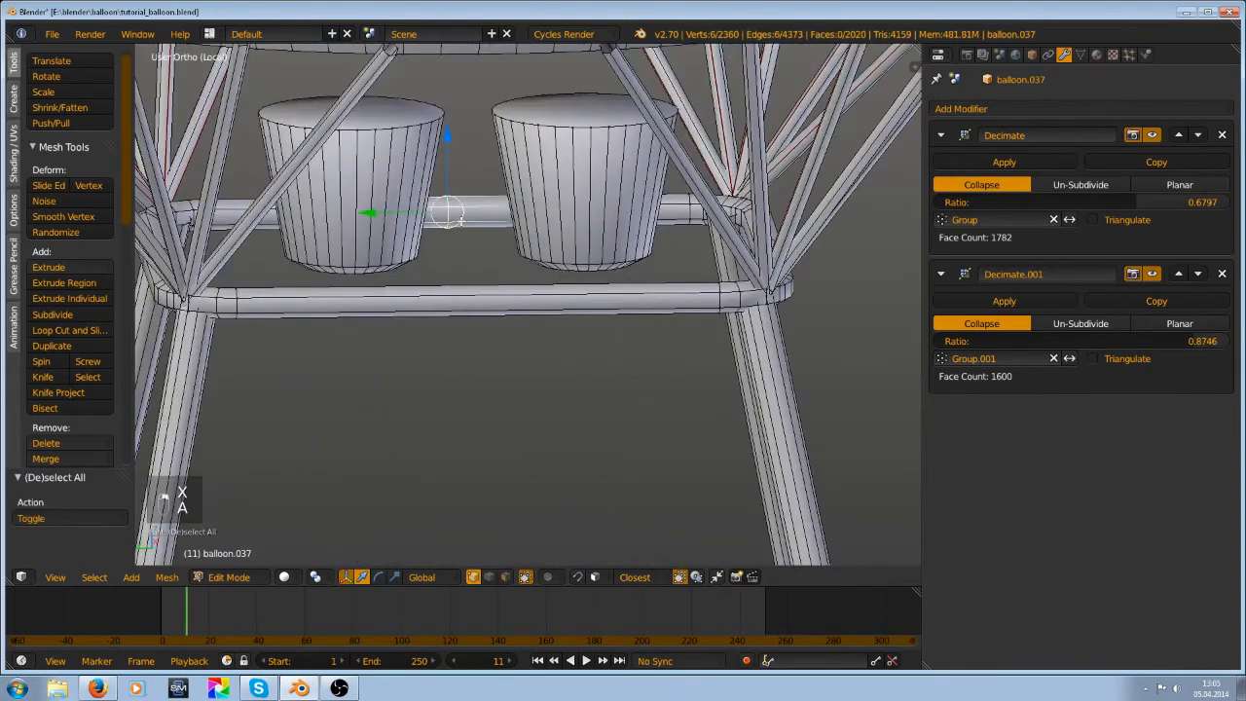
{"action": "key", "text": "x"}
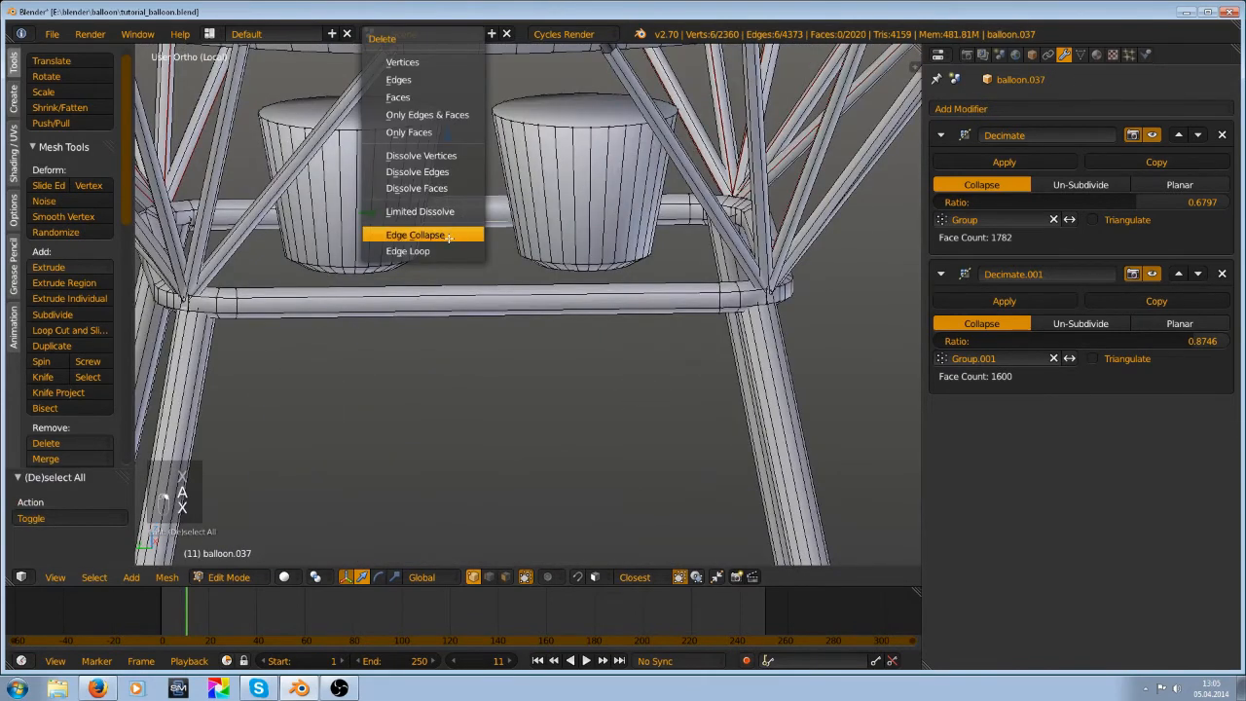
{"action": "left_click", "coordinate": [449, 237]}
{"action": "key", "text": "ctrl+z"}
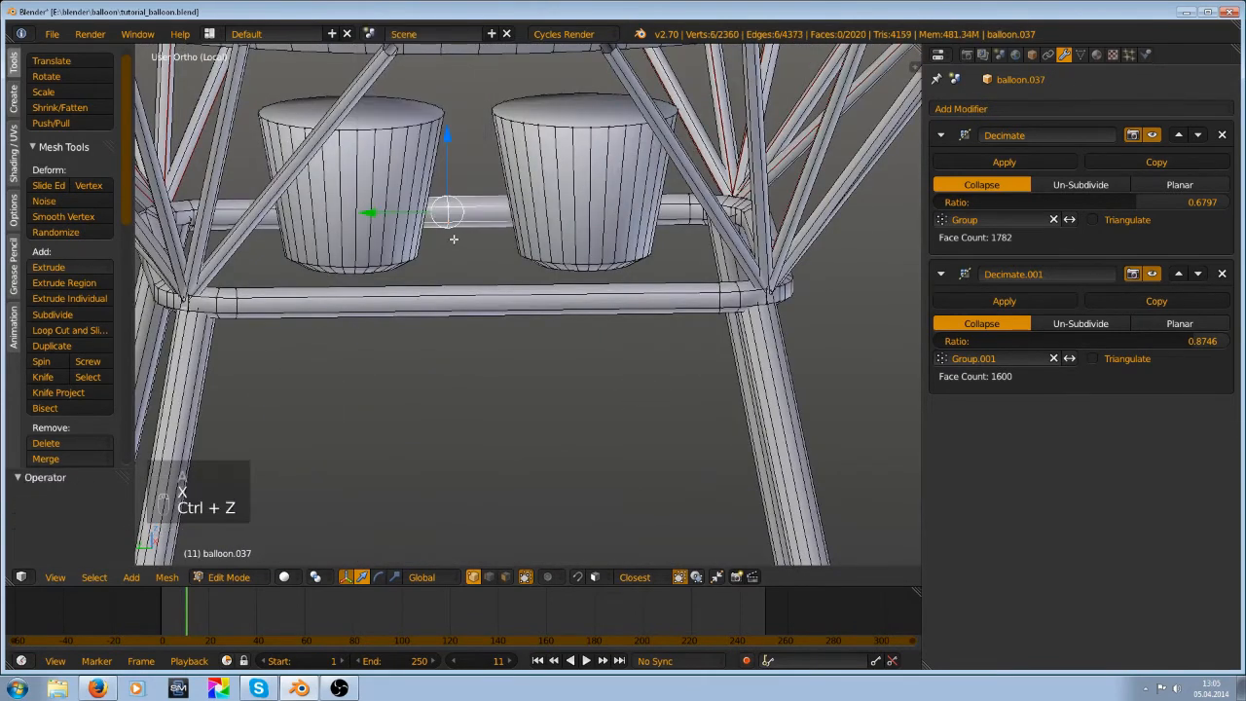
{"action": "key", "text": "x"}
{"action": "left_click", "coordinate": [453, 254]}
{"action": "key", "text": "a"}
Select three surplus cross-section loops around the upper frame's corner joint and delete them as edge loops
{"action": "middle_click_drag", "start_coordinate": [712, 196], "coordinate": [435, 196], "text": "shift"}
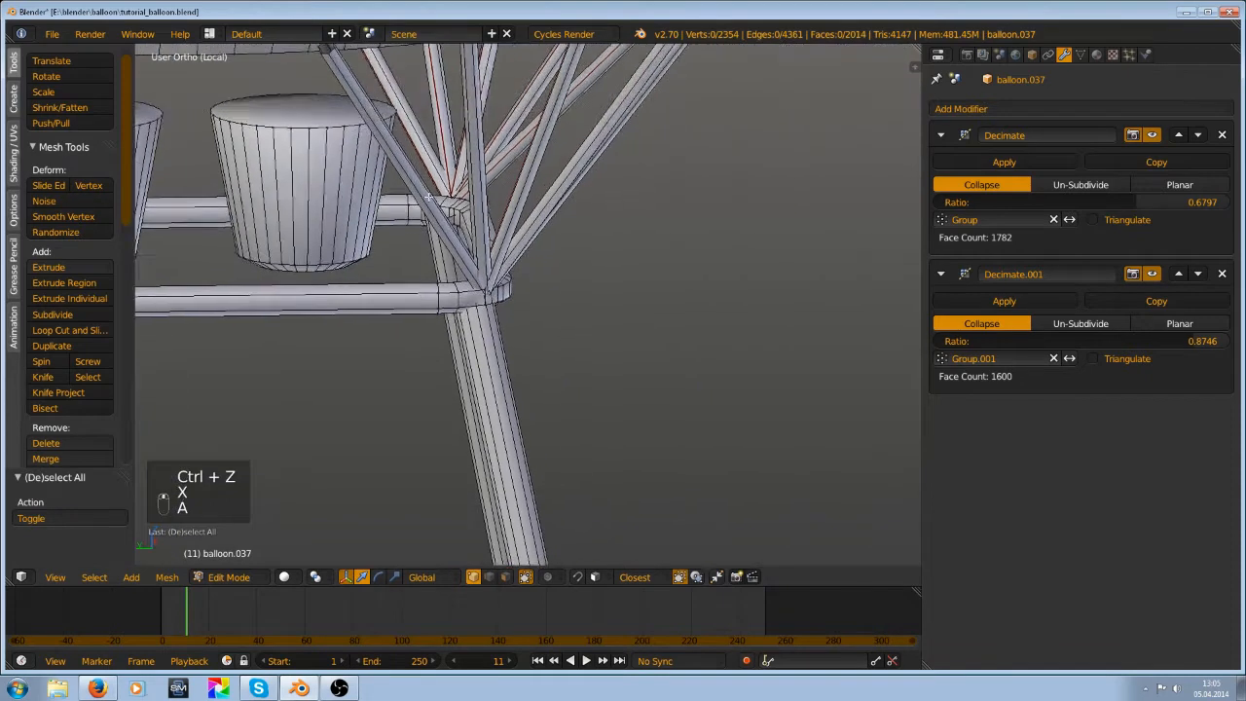
{"action": "middle_click_drag", "start_coordinate": [643, 309], "coordinate": [498, 300]}
{"action": "middle_click_drag", "start_coordinate": [810, 302], "coordinate": [628, 267], "text": "shift"}
{"action": "scroll", "coordinate": [628, 268], "scroll_direction": "up", "scroll_amount": 2}
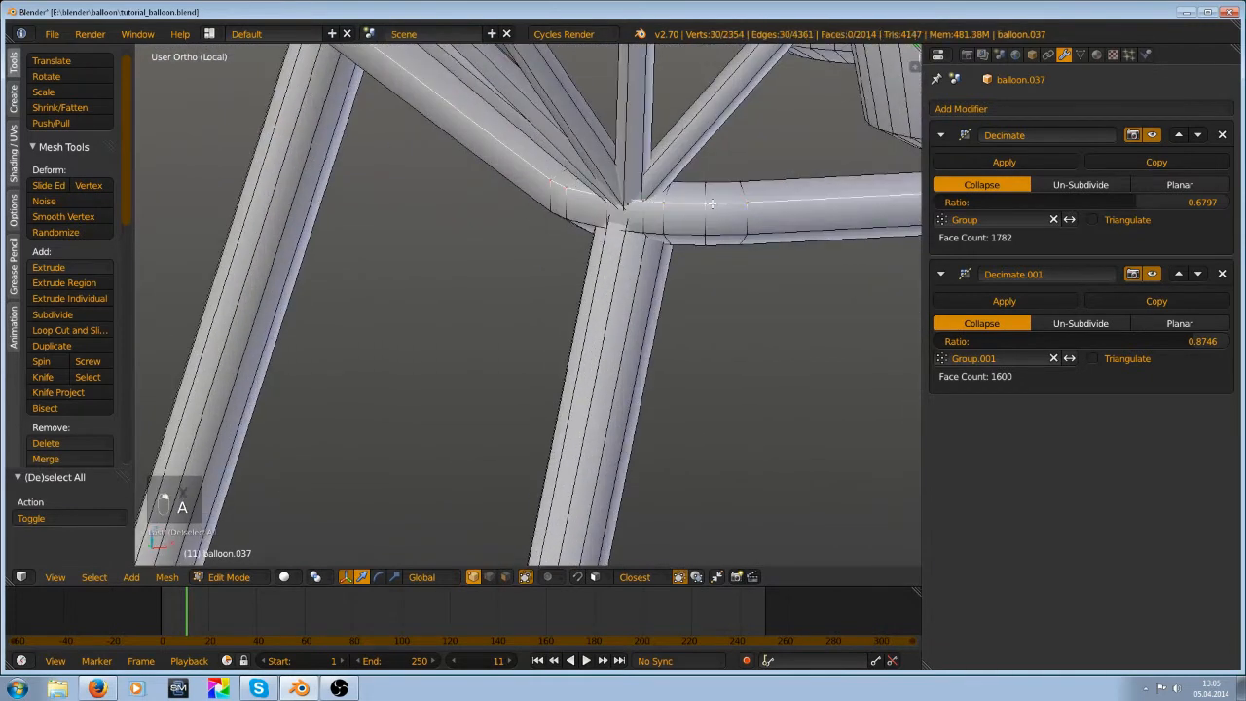
{"action": "right_click", "coordinate": [708, 215], "text": "alt"}
{"action": "middle_click_drag", "start_coordinate": [619, 216], "coordinate": [653, 213]}
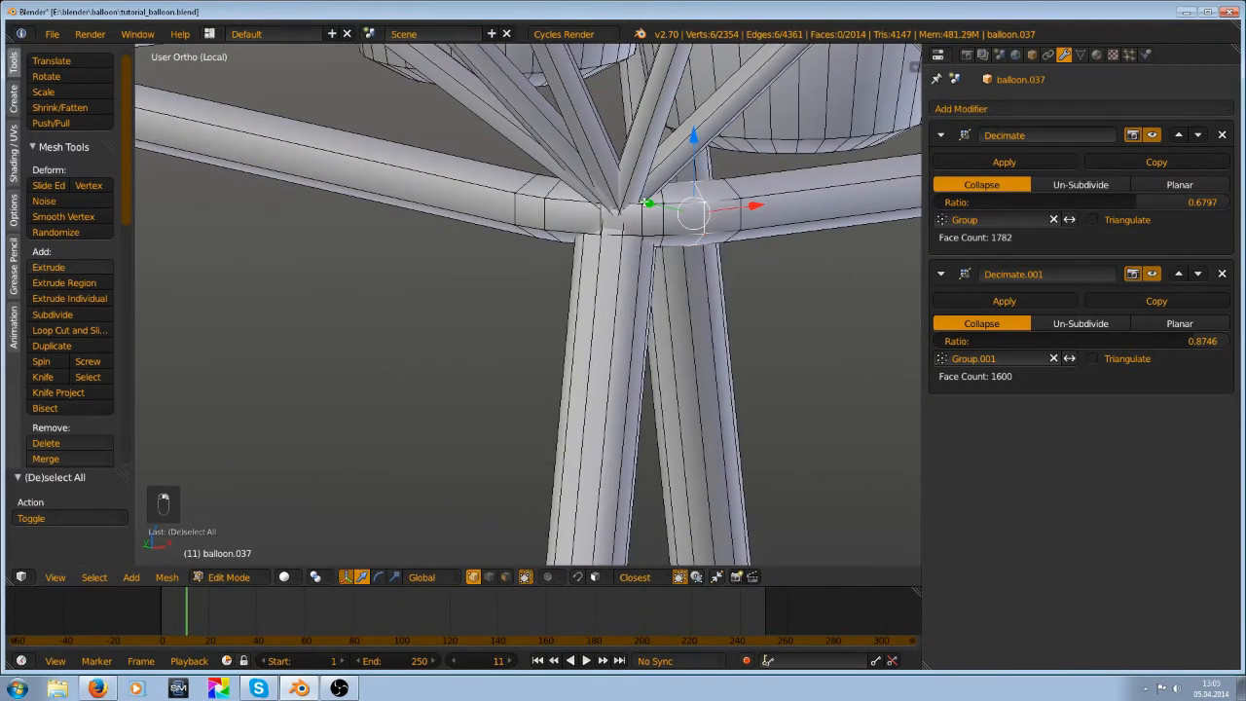
{"action": "key", "text": "ctrl+z"}
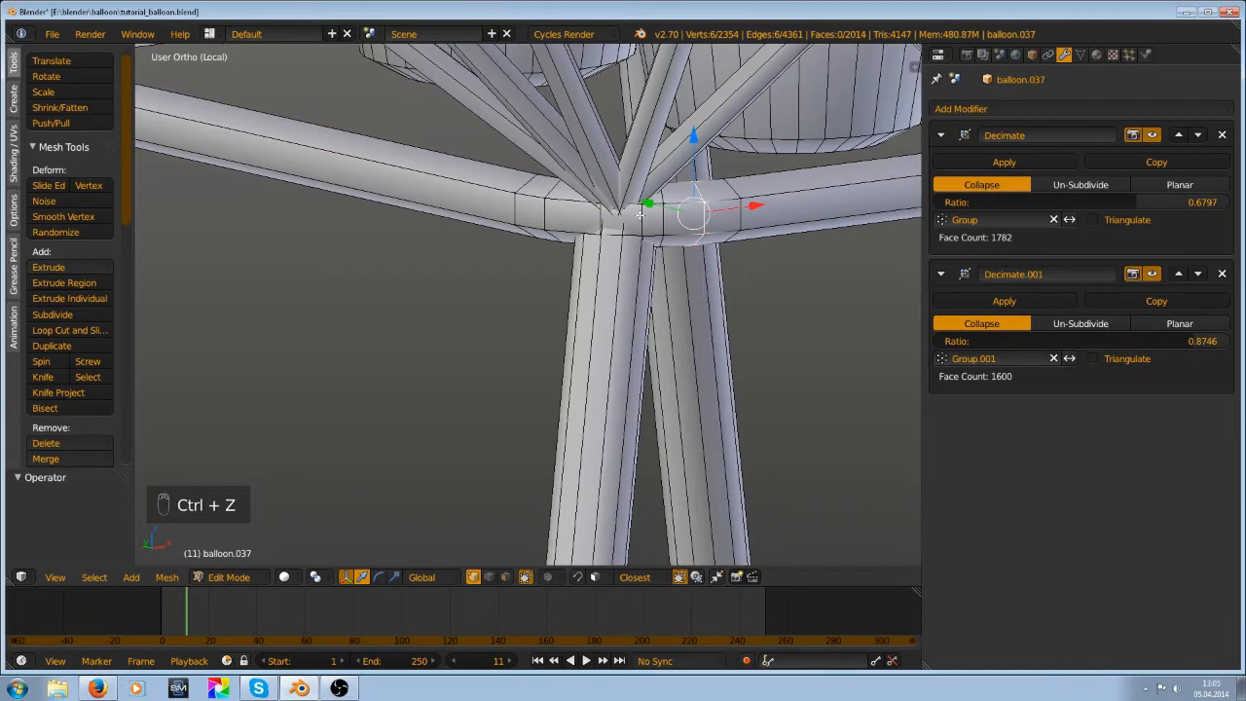
{"action": "middle_click_drag", "start_coordinate": [615, 225], "coordinate": [580, 222]}
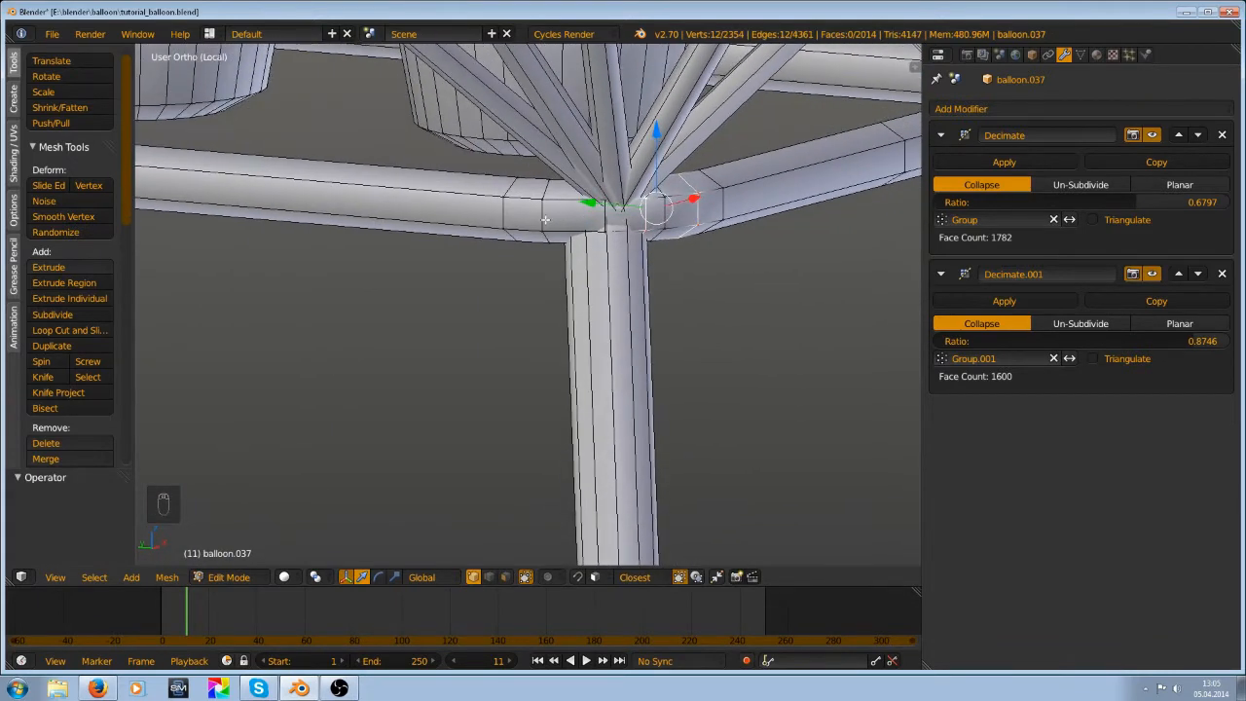
{"action": "key", "text": "x"}
{"action": "left_click", "coordinate": [528, 250]}
{"action": "key", "text": "a"}
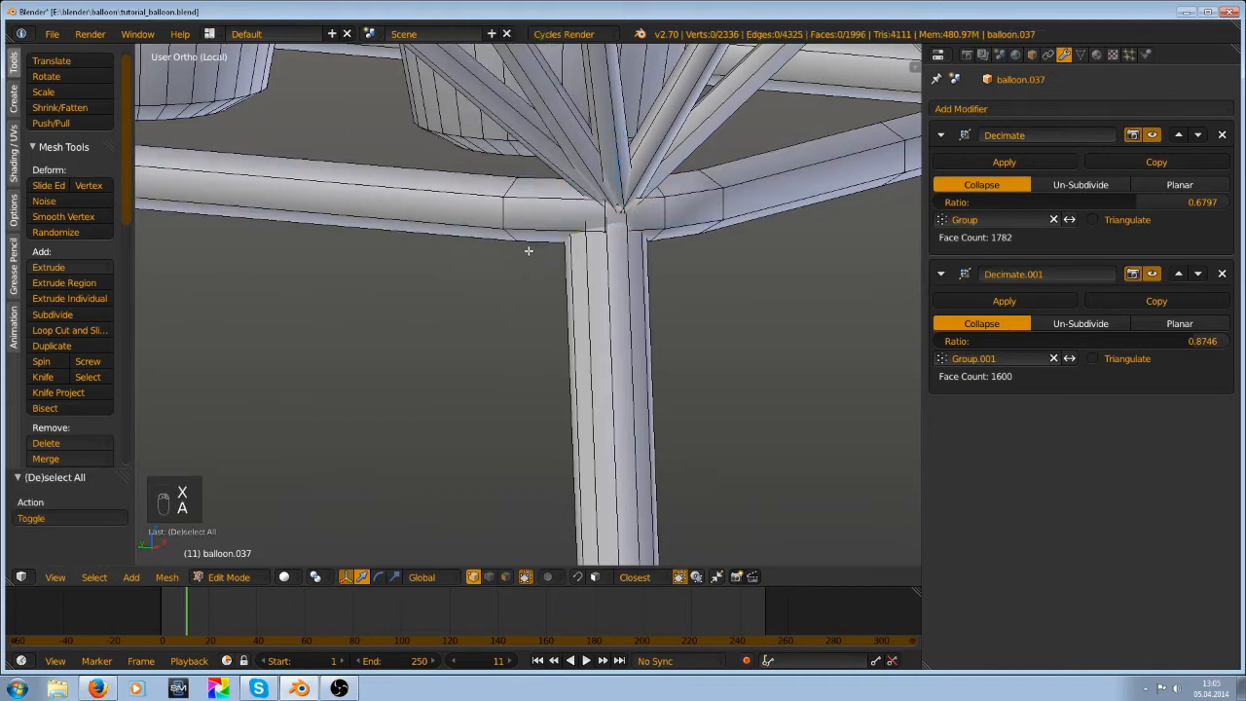
Delete one more cross-section loop beside the same frame corner, undoing a mistaken edge collapse
{"action": "middle_click_drag", "start_coordinate": [529, 251], "coordinate": [629, 236]}
{"action": "right_click", "coordinate": [626, 237], "text": "alt"}
{"action": "key", "text": "x"}
{"action": "left_click", "coordinate": [629, 239]}
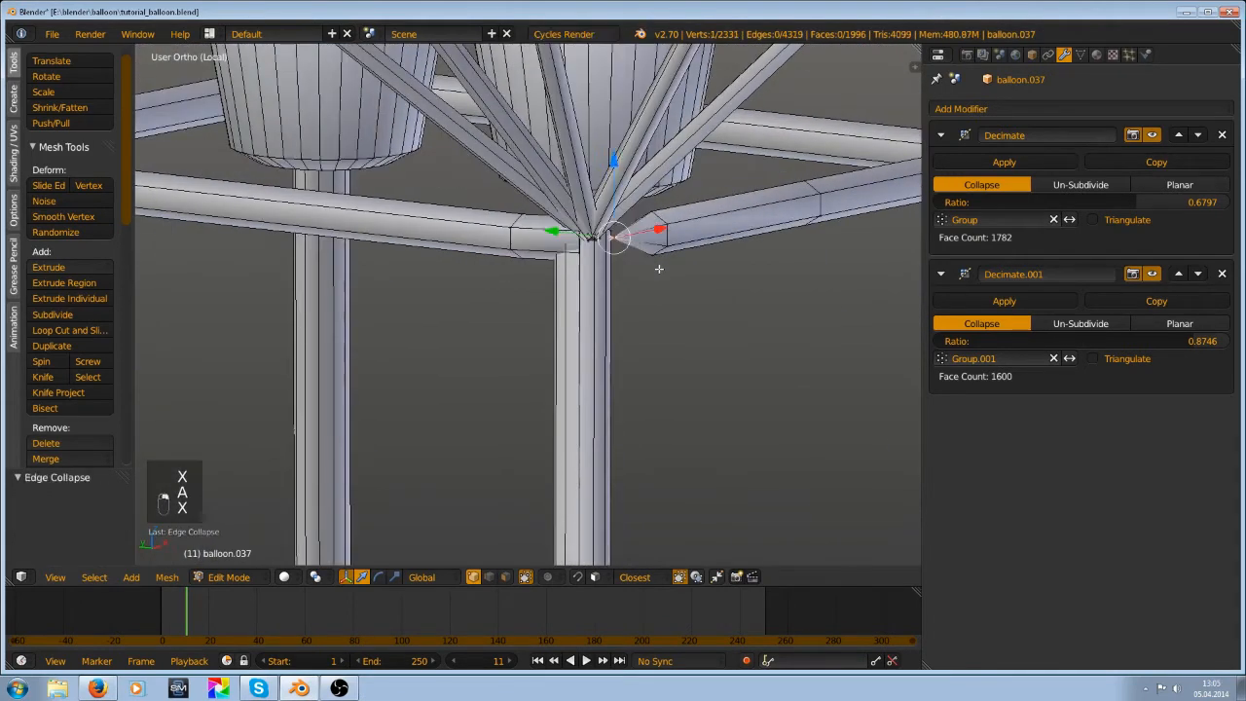
{"action": "key", "text": "ctrl+z"}
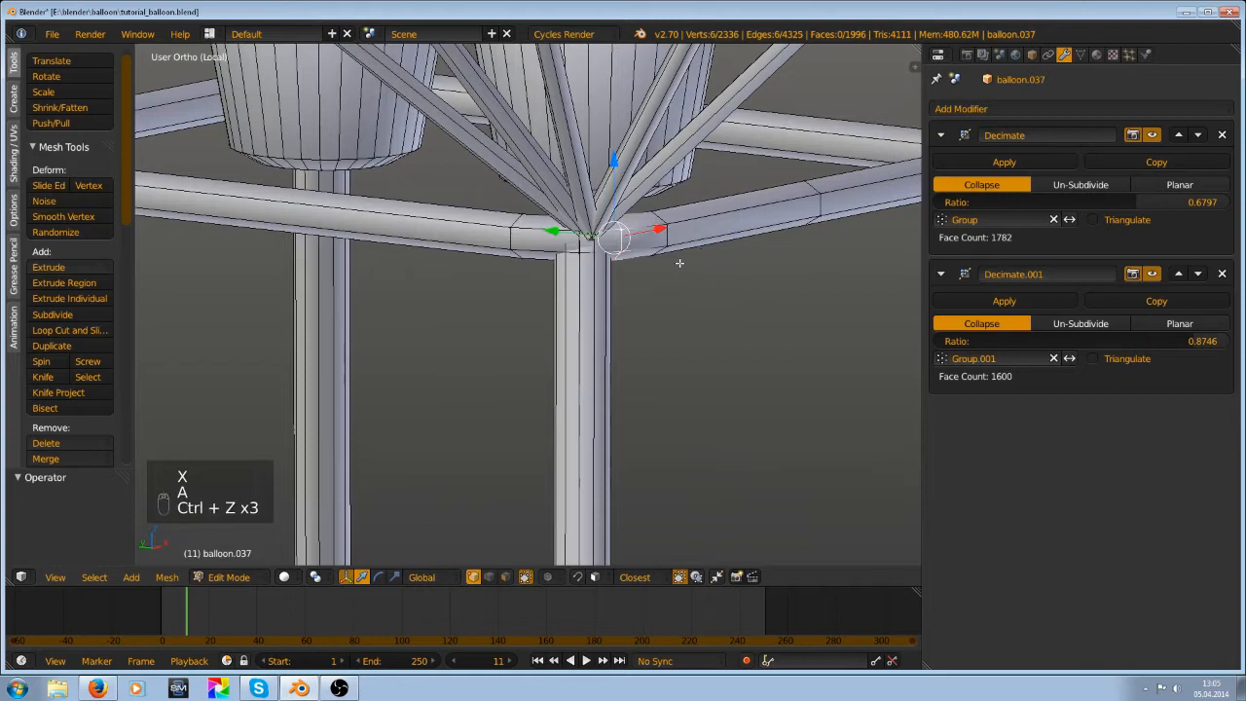
{"action": "key", "text": "x"}
{"action": "key", "text": "a"}
Delete one more surplus loop beside the upper frame's corner and the loop around the middle of the adjoining bar
{"action": "middle_click_drag", "start_coordinate": [681, 270], "coordinate": [678, 239]}
{"action": "key", "text": "x"}
{"action": "left_click", "coordinate": [679, 239]}
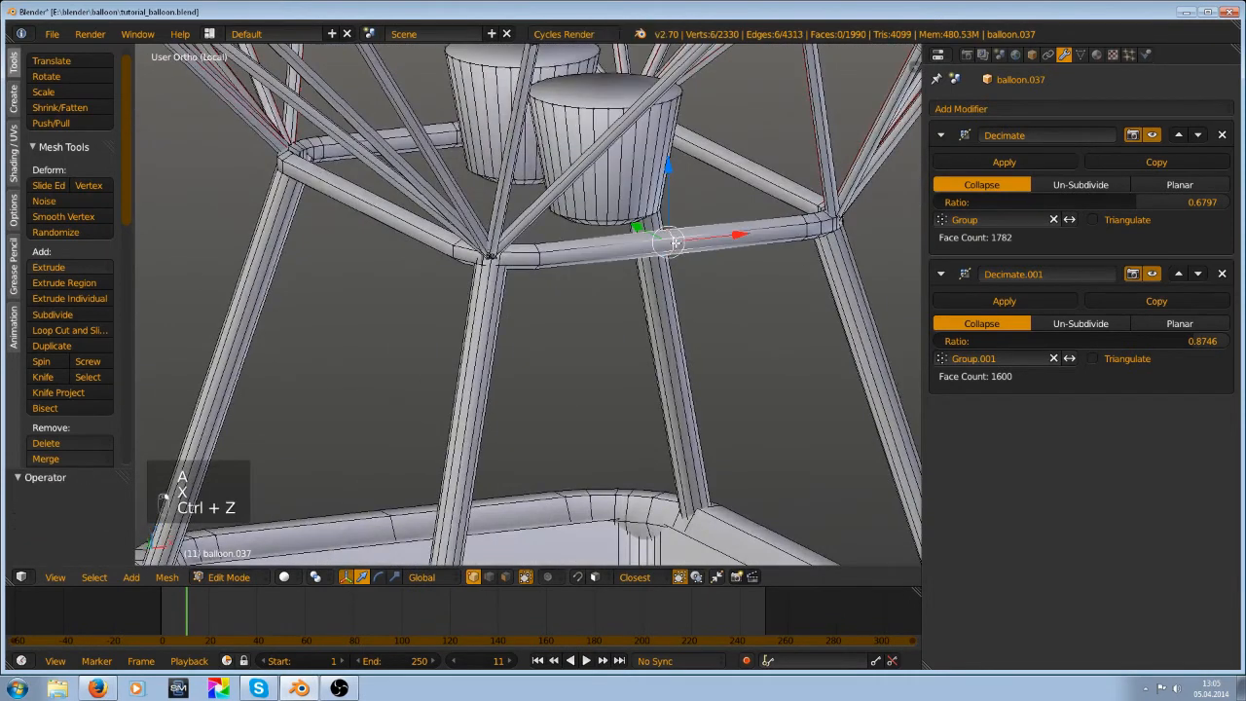
{"action": "left_click", "coordinate": [673, 266]}
{"action": "key", "text": "a"}
Delete two surplus cross-section edge loops at the upper frame's corner joint where the ropes meet the post
{"action": "middle_click_drag", "start_coordinate": [672, 266], "coordinate": [538, 314]}
{"action": "right_click", "coordinate": [555, 270], "text": "alt"}
{"action": "key", "text": "x"}
{"action": "left_click", "coordinate": [556, 269]}
{"action": "key", "text": "a"}
{"action": "key", "text": "x"}
{"action": "left_click", "coordinate": [578, 271]}
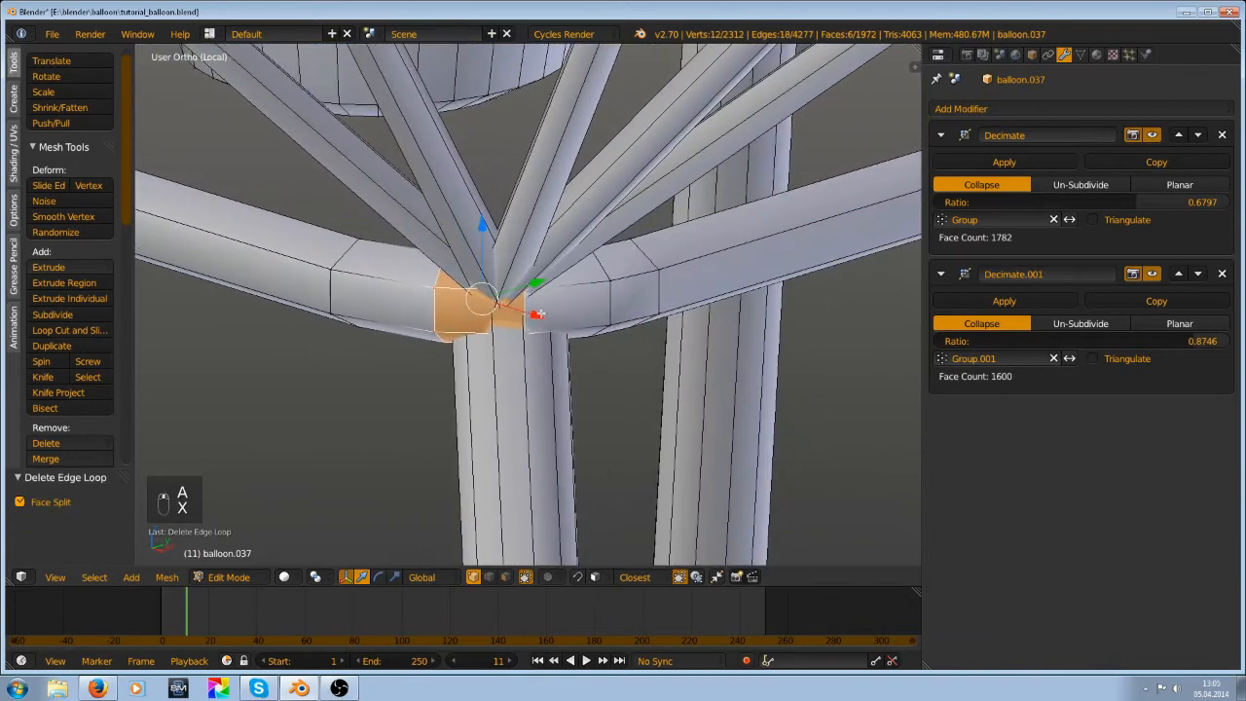
Delete two more edge loops at that joint, one on each side of the post's top end
{"action": "key", "text": "a"}
{"action": "key", "text": "x"}
{"action": "left_click", "coordinate": [441, 309]}
{"action": "key", "text": "a"}
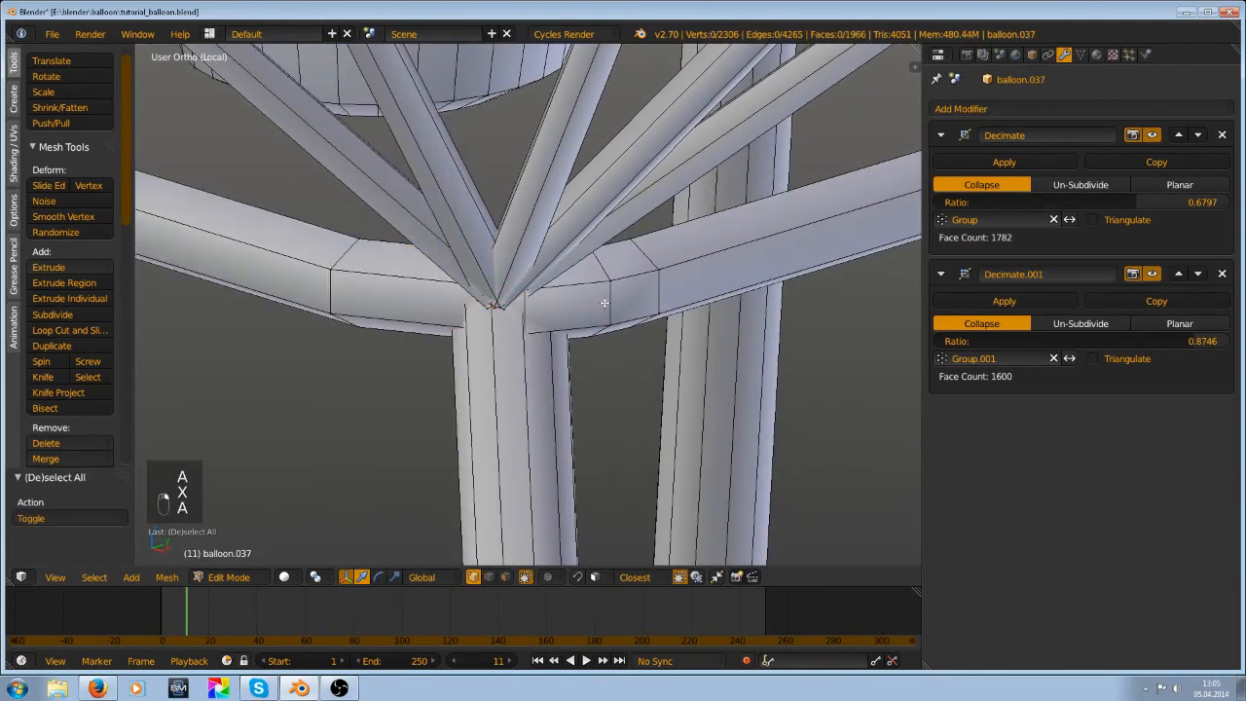
{"action": "right_click", "coordinate": [606, 301], "text": "alt"}
{"action": "key", "text": "x"}
{"action": "left_click", "coordinate": [607, 303]}
{"action": "key", "text": "a"}
Delete two surplus cross-section edge loops beside the next corner post of the upper frame
{"action": "scroll", "coordinate": [643, 300], "scroll_direction": "down", "scroll_amount": 2}
{"action": "scroll", "coordinate": [644, 300], "scroll_direction": "down", "scroll_amount": 4}
{"action": "middle_click_drag", "start_coordinate": [645, 300], "coordinate": [575, 310]}
{"action": "scroll", "coordinate": [624, 292], "scroll_direction": "up", "scroll_amount": 3}
{"action": "scroll", "coordinate": [575, 309], "scroll_direction": "up", "scroll_amount": 2}
{"action": "scroll", "coordinate": [575, 310], "scroll_direction": "up", "scroll_amount": 3}
{"action": "right_click", "coordinate": [669, 265], "text": "alt"}
{"action": "key", "text": "x"}
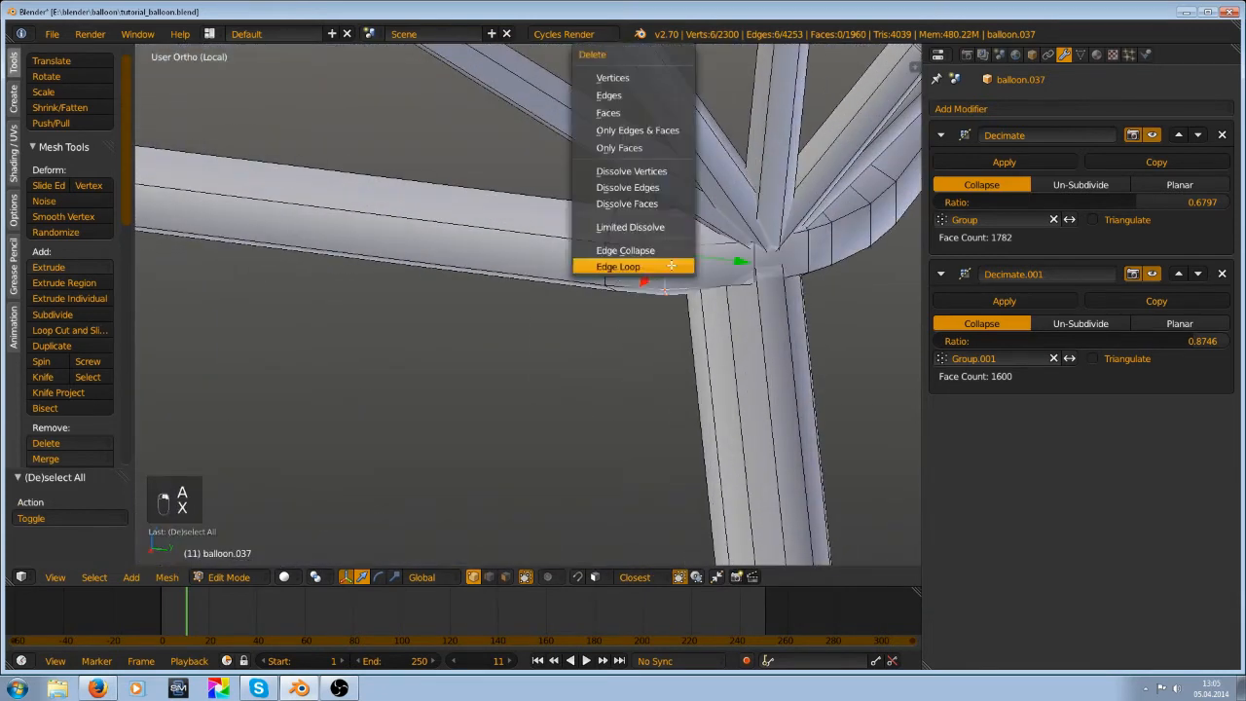
{"action": "left_click", "coordinate": [669, 266]}
{"action": "key", "text": "a"}
{"action": "middle_click_drag", "start_coordinate": [710, 270], "coordinate": [624, 308]}
{"action": "right_click", "coordinate": [659, 298], "text": "alt"}
{"action": "key", "text": "x"}
{"action": "left_click", "coordinate": [658, 299]}
{"action": "middle_click_drag", "start_coordinate": [623, 308], "coordinate": [580, 323]}
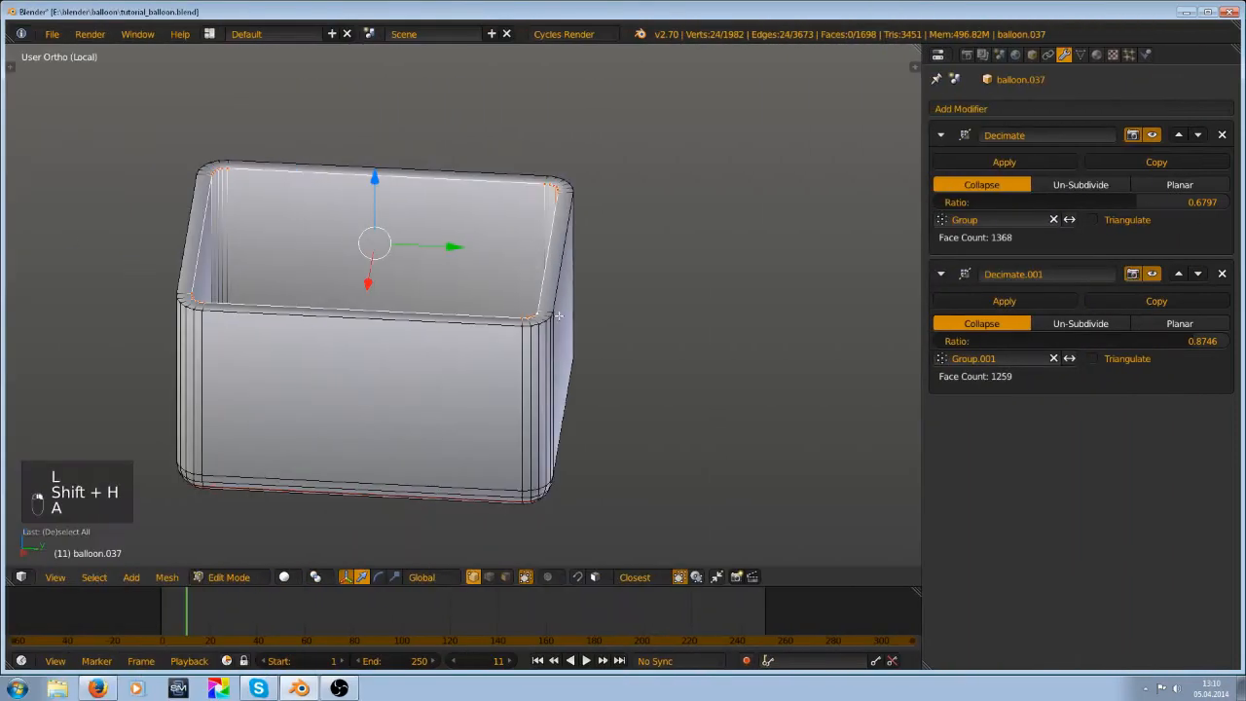
Examine the isolated basket's rim, rounded corners and inner walls from several angles
{"action": "scroll", "coordinate": [554, 310], "scroll_direction": "up", "scroll_amount": 2}
{"action": "scroll", "coordinate": [563, 330], "scroll_direction": "down", "scroll_amount": 5}
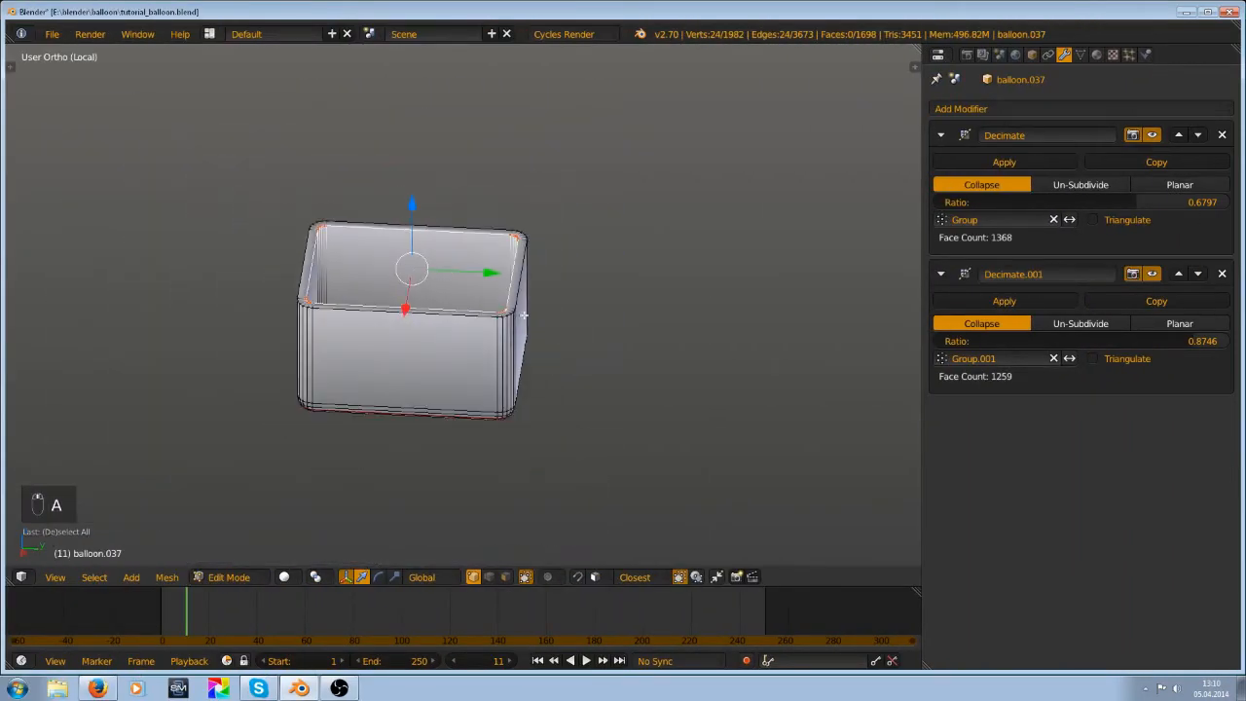
{"action": "key", "text": "Tab"}
{"action": "key", "text": "Tab"}
{"action": "scroll", "coordinate": [524, 315], "scroll_direction": "up", "scroll_amount": 3}
{"action": "scroll", "coordinate": [517, 348], "scroll_direction": "down", "scroll_amount": 3}
{"action": "middle_click_drag", "start_coordinate": [517, 347], "coordinate": [580, 386]}
{"action": "scroll", "coordinate": [562, 377], "scroll_direction": "up", "scroll_amount": 4}
{"action": "scroll", "coordinate": [545, 389], "scroll_direction": "down", "scroll_amount": 3}
{"action": "scroll", "coordinate": [485, 387], "scroll_direction": "up", "scroll_amount": 3}
{"action": "scroll", "coordinate": [584, 375], "scroll_direction": "down", "scroll_amount": 5}
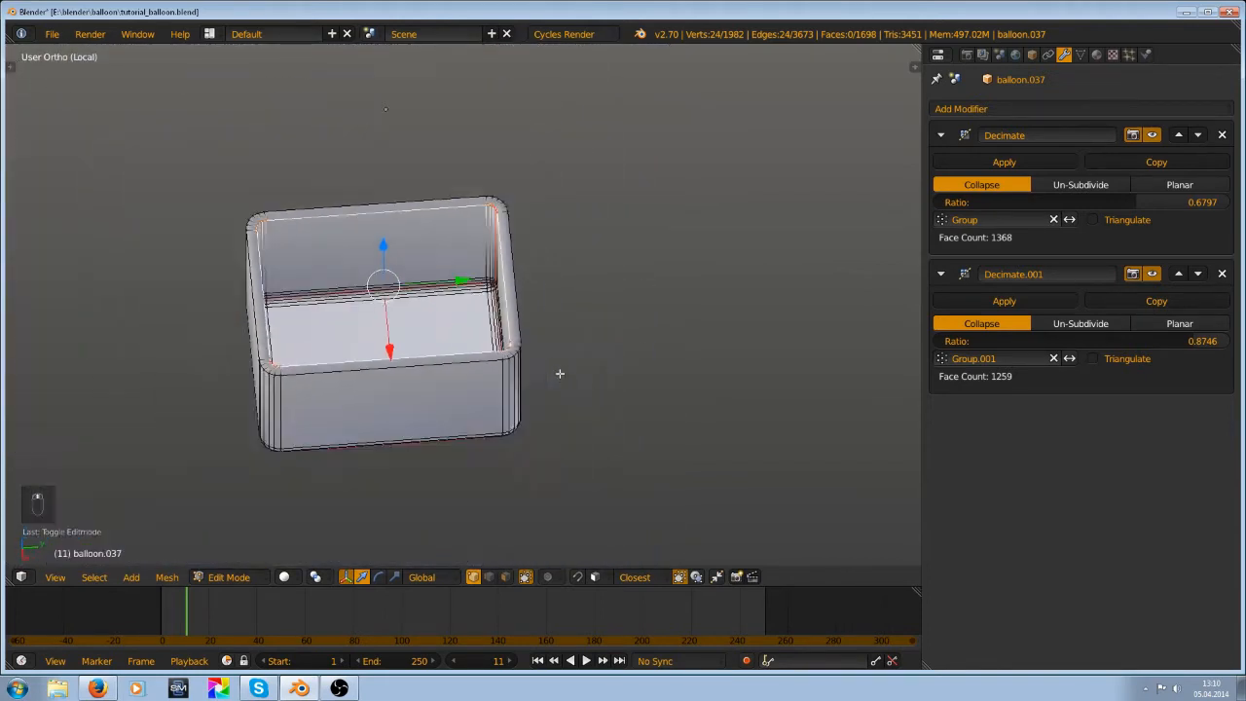
{"action": "scroll", "coordinate": [559, 370], "scroll_direction": "up", "scroll_amount": 5}
{"action": "scroll", "coordinate": [585, 390], "scroll_direction": "down", "scroll_amount": 3}
{"action": "middle_click_drag", "start_coordinate": [544, 343], "coordinate": [526, 380]}
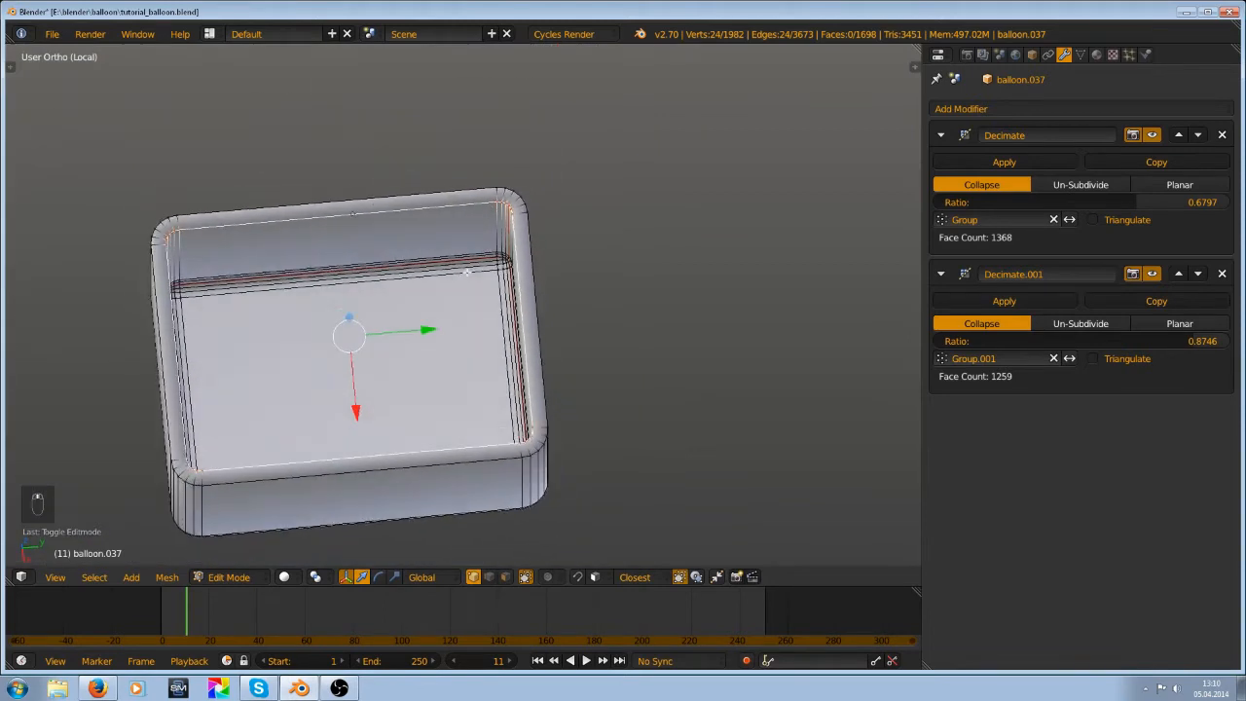
{"action": "scroll", "coordinate": [479, 306], "scroll_direction": "up", "scroll_amount": 2}
{"action": "middle_click_drag", "start_coordinate": [478, 306], "coordinate": [469, 323]}
{"action": "scroll", "coordinate": [601, 448], "scroll_direction": "down", "scroll_amount": 2}
{"action": "scroll", "coordinate": [601, 448], "scroll_direction": "up", "scroll_amount": 4}
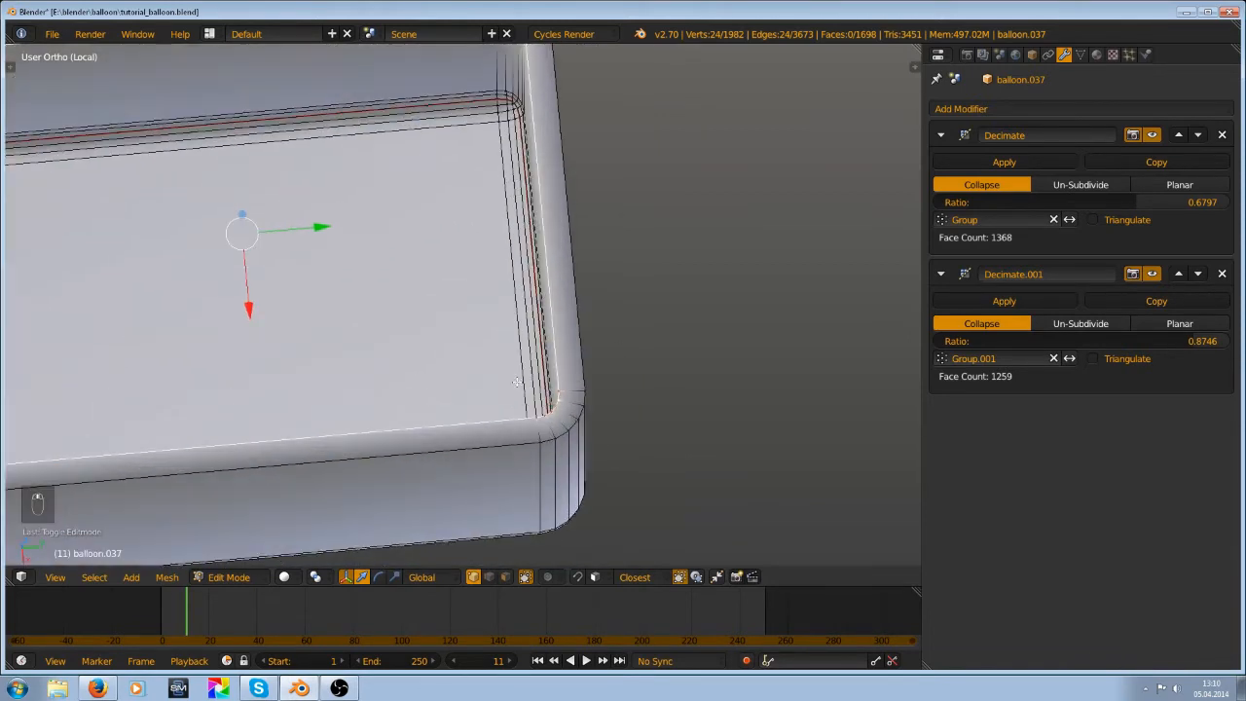
{"action": "middle_click_drag", "start_coordinate": [601, 414], "coordinate": [574, 409]}
{"action": "scroll", "coordinate": [575, 408], "scroll_direction": "up", "scroll_amount": 2}
{"action": "scroll", "coordinate": [552, 384], "scroll_direction": "down", "scroll_amount": 4}
{"action": "scroll", "coordinate": [549, 380], "scroll_direction": "down", "scroll_amount": 2}
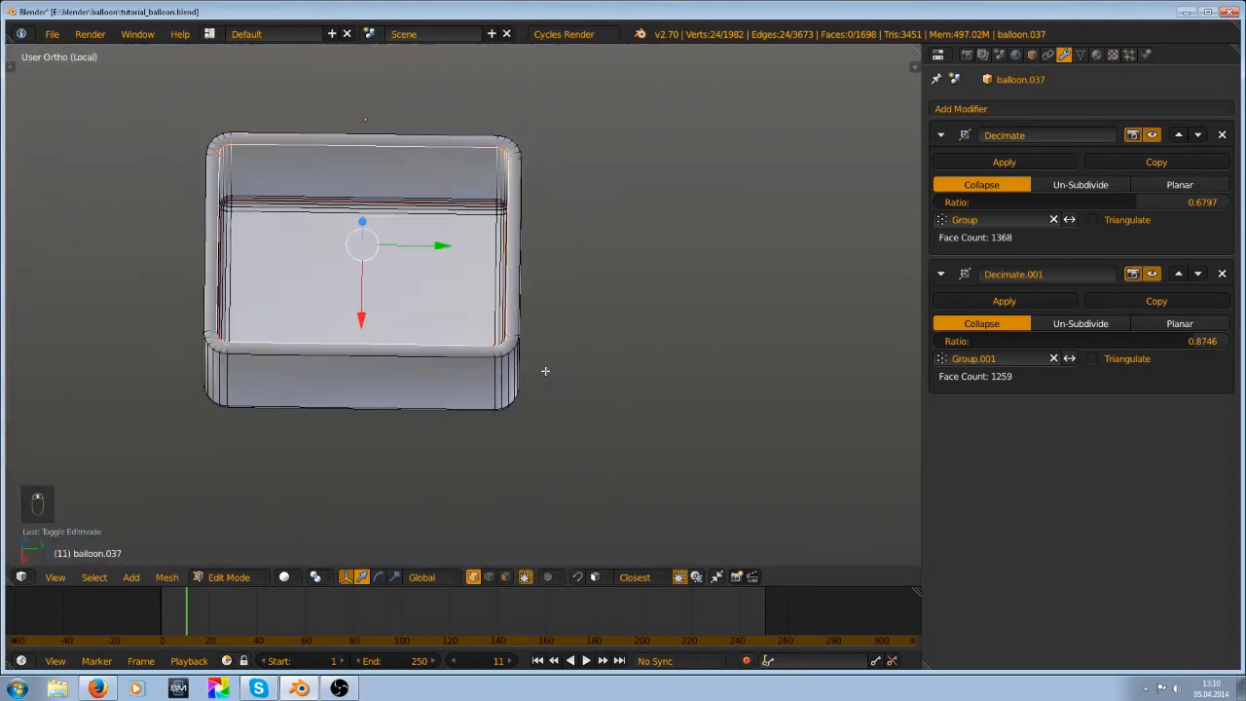
Reveal all hidden parts of the balloon mesh and clear the selection, with the basket in view
{"action": "key", "text": "alt+x"}
{"action": "key", "text": "alt+h"}
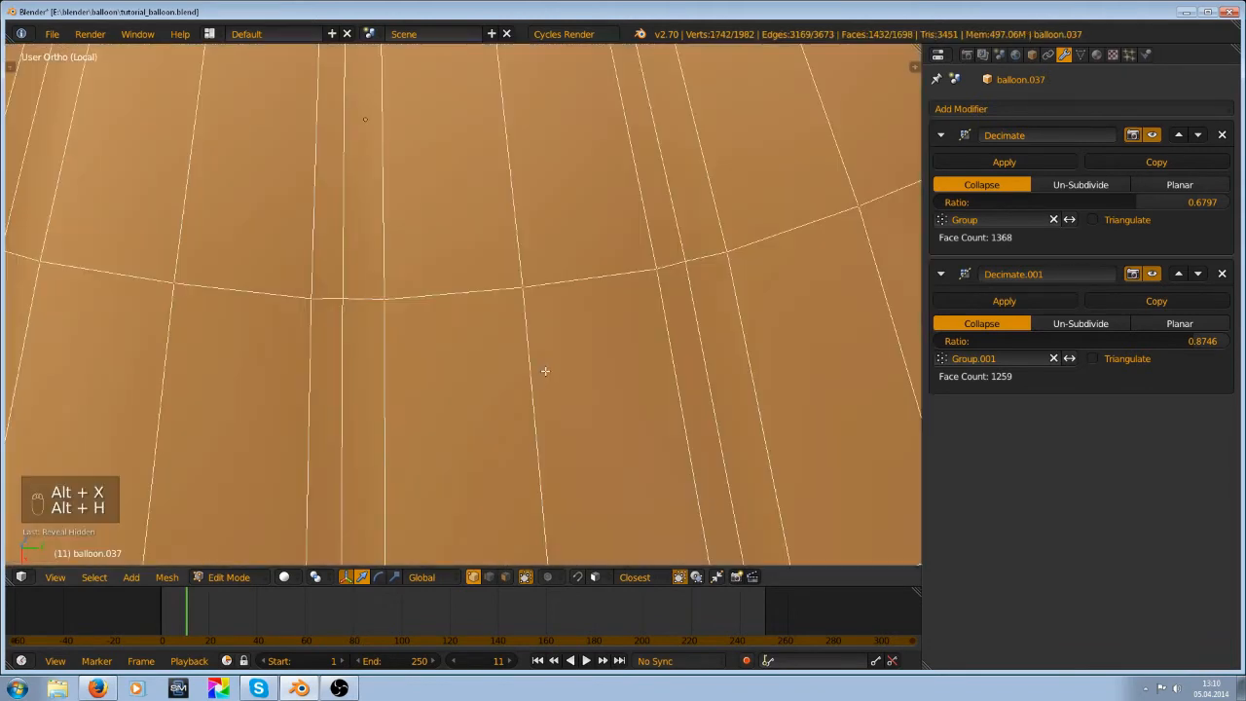
{"action": "scroll", "coordinate": [584, 411], "scroll_direction": "down", "scroll_amount": 3}
{"action": "key", "text": "a"}
{"action": "scroll", "coordinate": [537, 501], "scroll_direction": "down", "scroll_amount": 2}
{"action": "middle_click_drag", "start_coordinate": [537, 501], "coordinate": [553, 122], "text": "shift"}
{"action": "scroll", "coordinate": [485, 429], "scroll_direction": "up", "scroll_amount": 5}
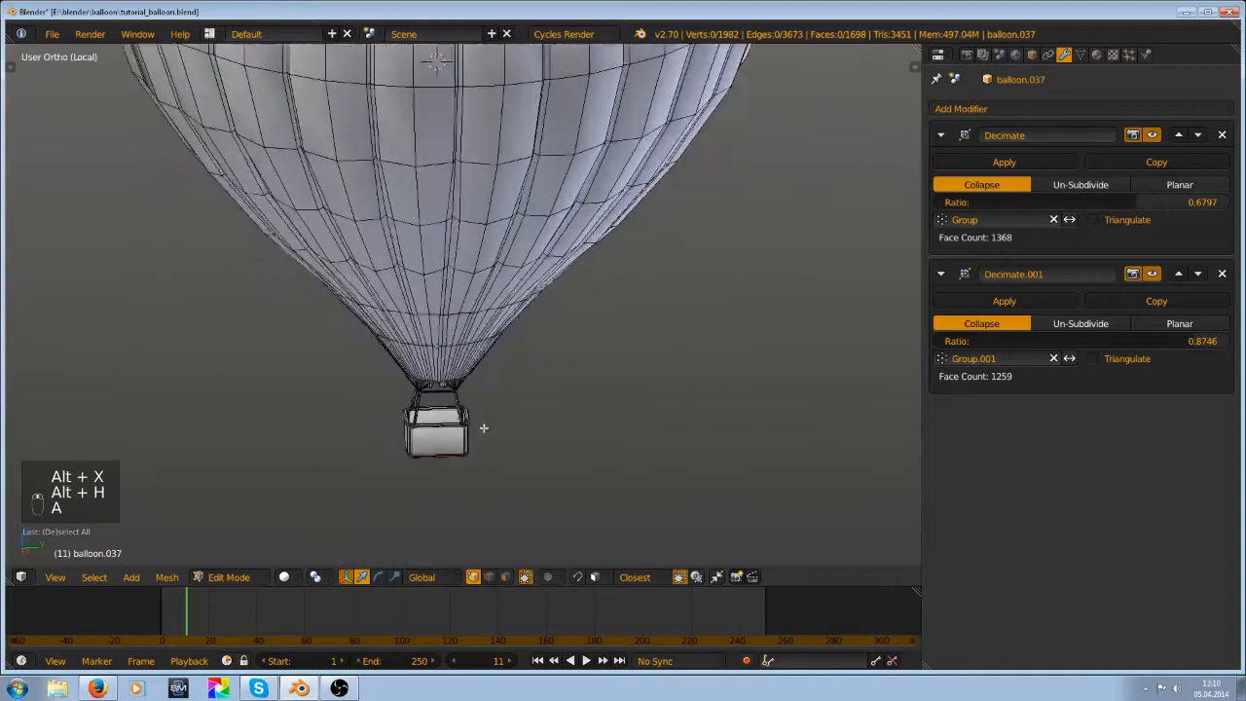
{"action": "middle_click_drag", "start_coordinate": [428, 531], "coordinate": [526, 289], "text": "shift"}
{"action": "scroll", "coordinate": [528, 288], "scroll_direction": "up", "scroll_amount": 7}
{"action": "middle_click_drag", "start_coordinate": [594, 170], "coordinate": [542, 519], "text": "shift"}
{"action": "scroll", "coordinate": [695, 314], "scroll_direction": "down", "scroll_amount": 3}
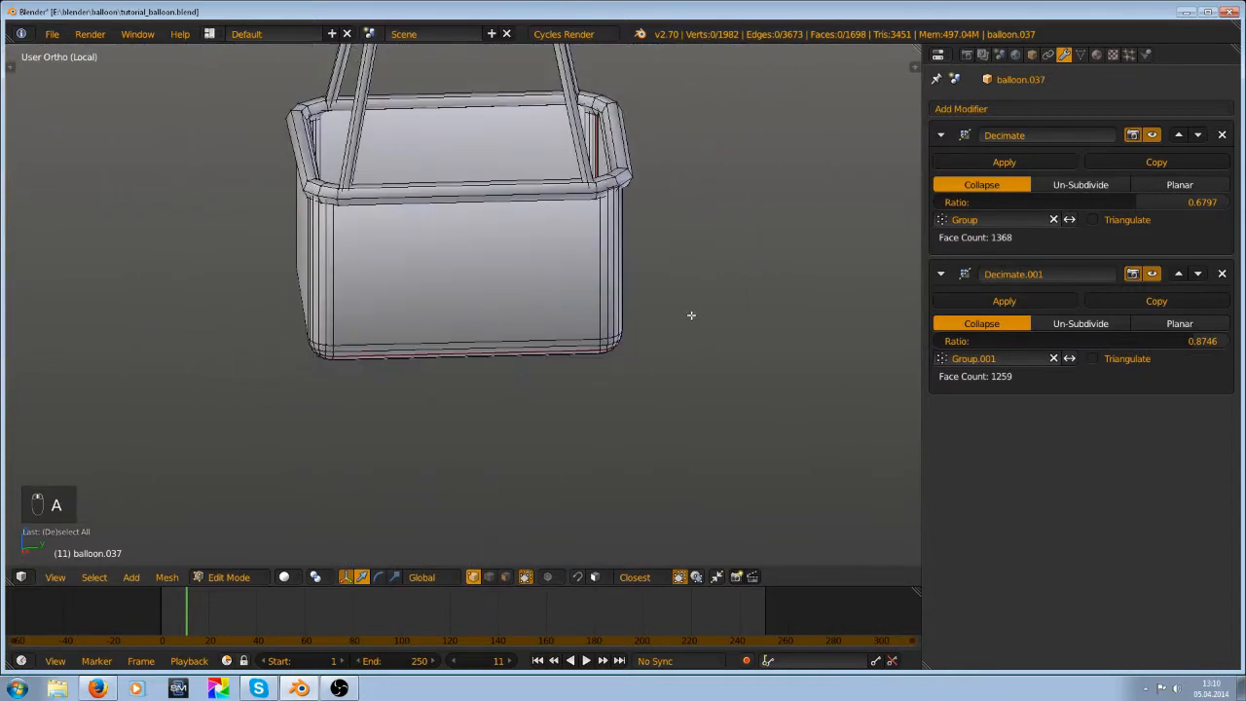
{"action": "middle_click_drag", "start_coordinate": [619, 359], "coordinate": [604, 393], "text": "shift"}
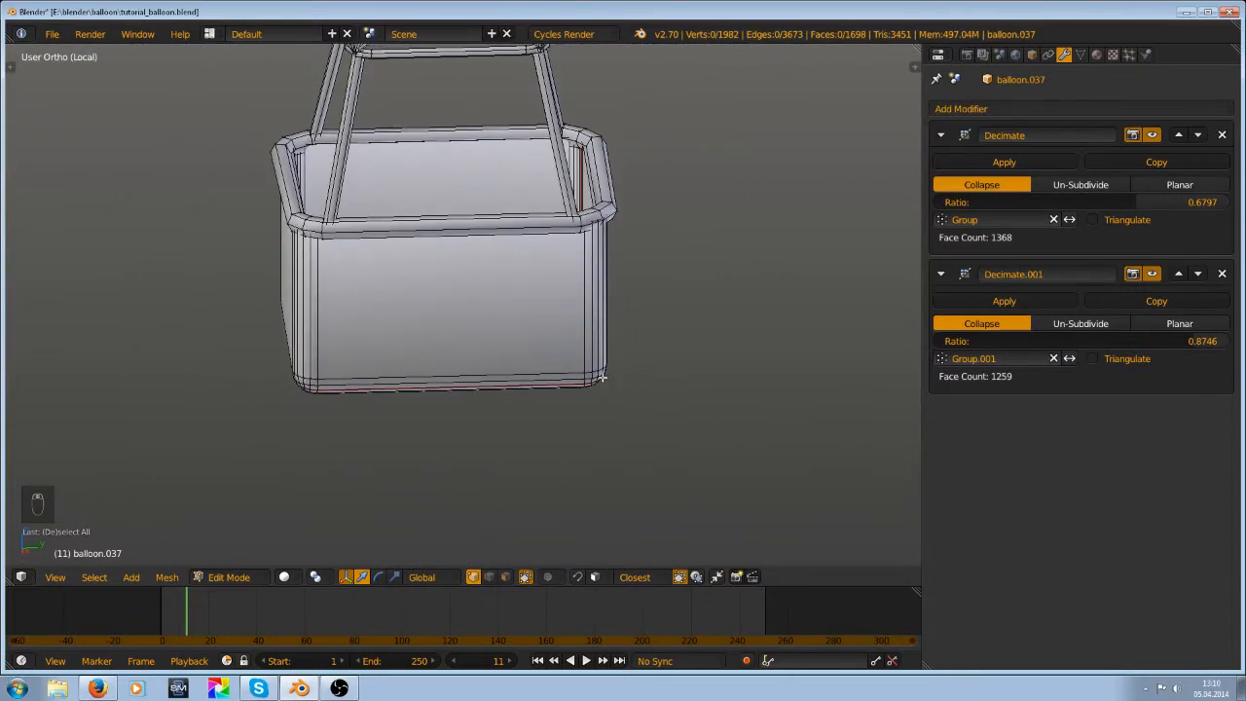
Select the whole linked basket shell, hide everything else and clear the selection
{"action": "key", "text": "l"}
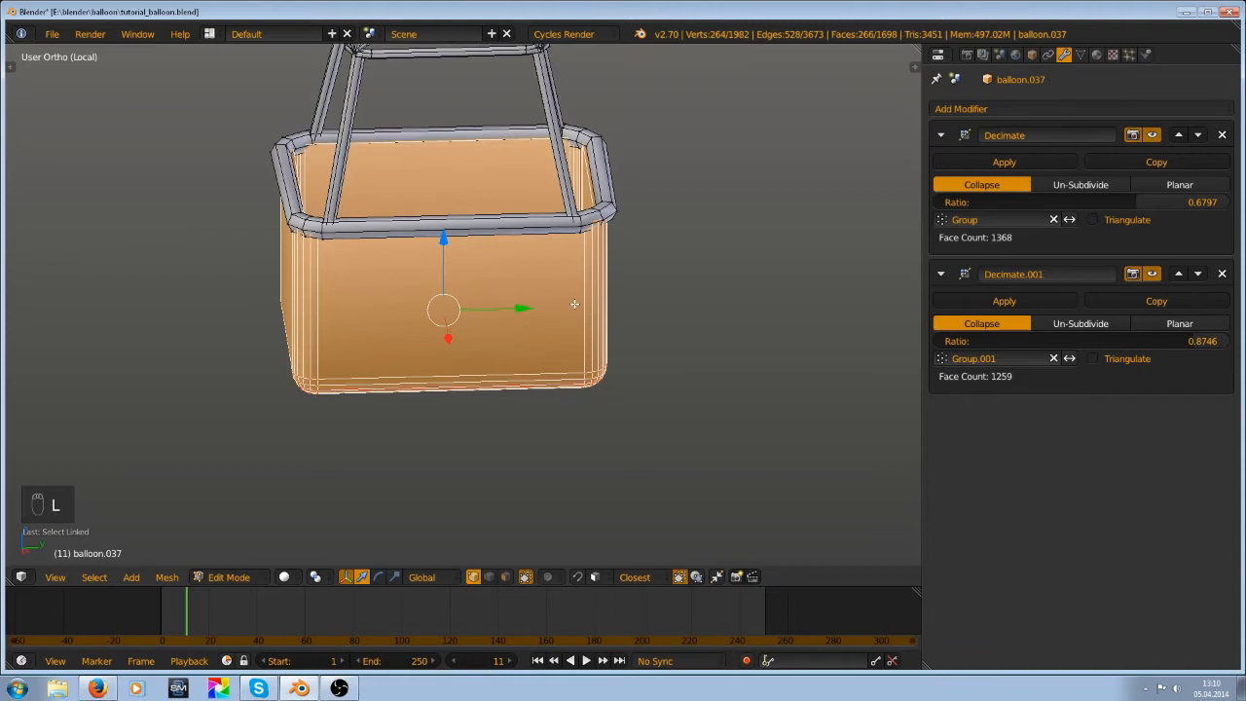
{"action": "key", "text": "shift+h"}
{"action": "middle_click_drag", "start_coordinate": [547, 210], "coordinate": [531, 429], "text": "shift"}
{"action": "key", "text": "a"}
{"action": "scroll", "coordinate": [487, 331], "scroll_direction": "up", "scroll_amount": 4}
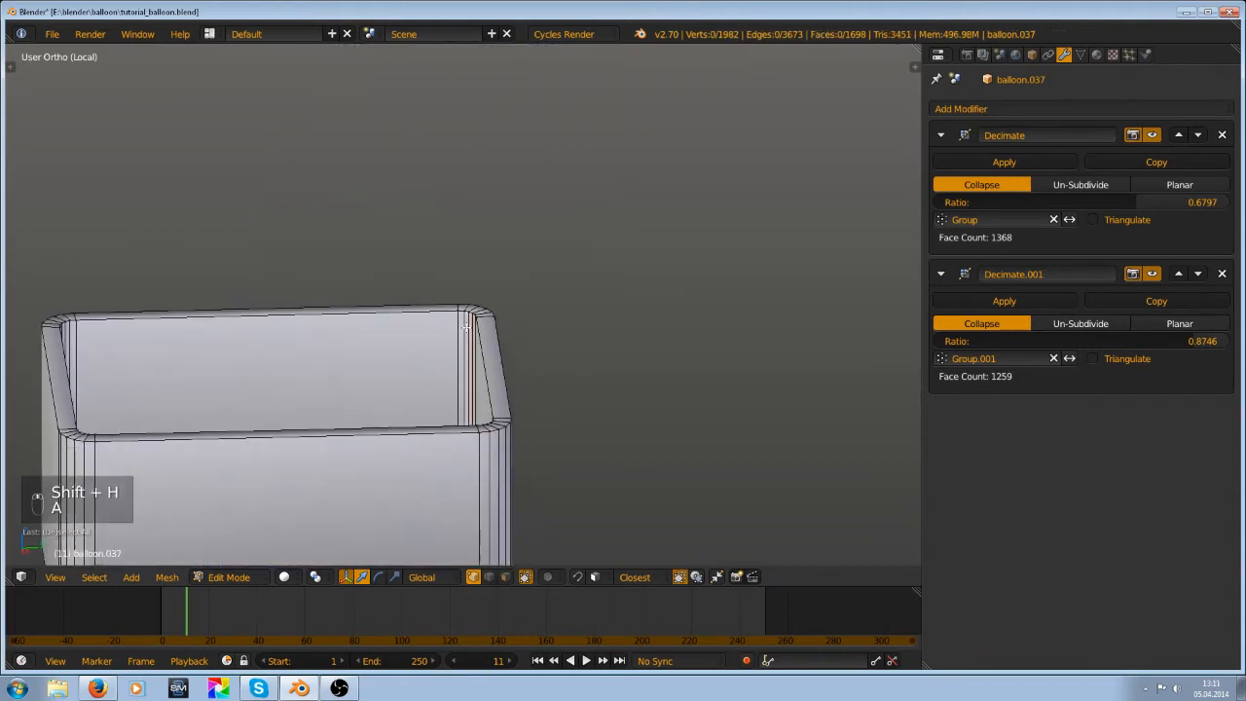
Delete the vertex loop along the basket's top rim to separate the inner shell from the outer shell
{"action": "scroll", "coordinate": [487, 331], "scroll_direction": "down", "scroll_amount": 4}
{"action": "middle_click_drag", "start_coordinate": [384, 312], "coordinate": [465, 407]}
{"action": "key", "text": "Delete"}
{"action": "left_click", "coordinate": [445, 318]}
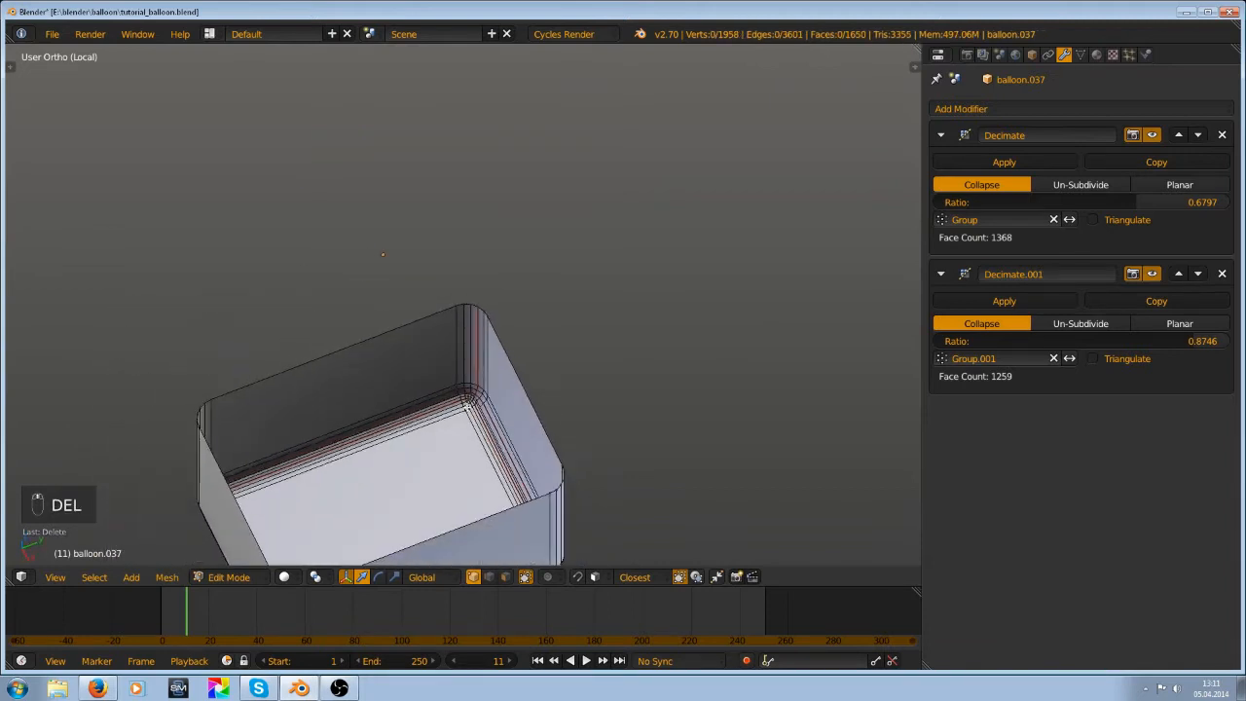
Select the basket's linked inner shell and delete it, leaving only the outer shell
{"action": "key", "text": "l"}
{"action": "key", "text": "l"}
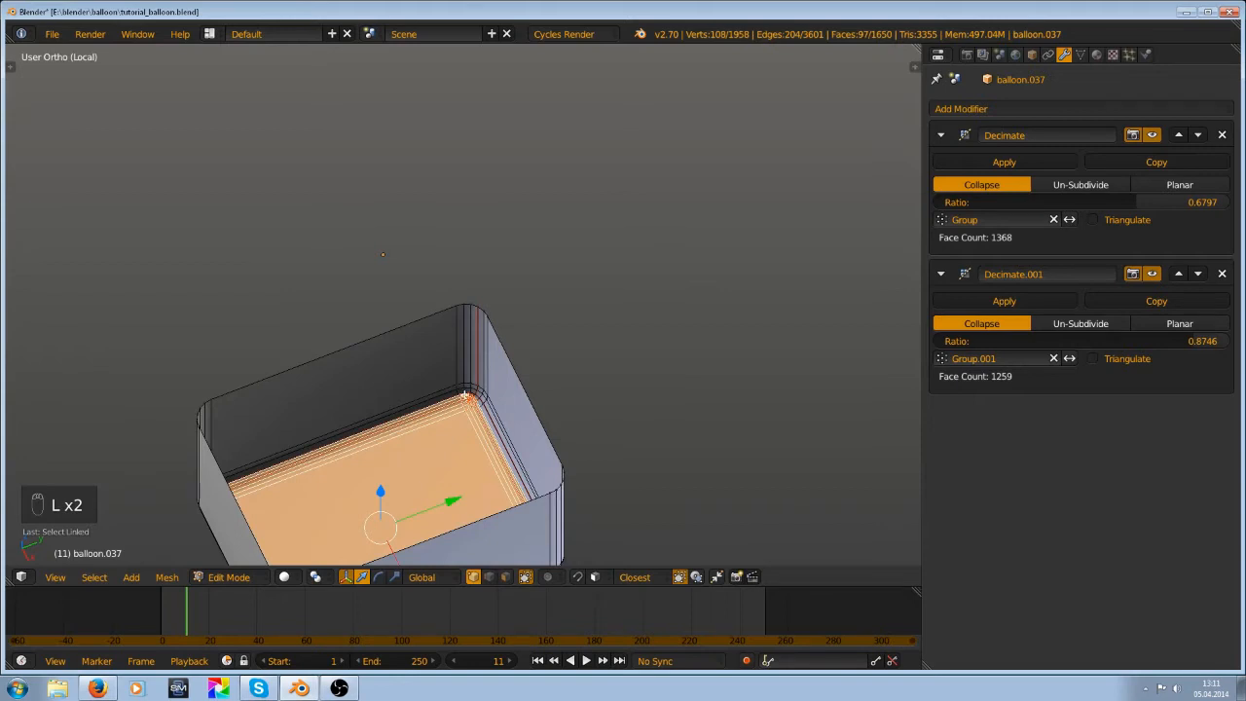
{"action": "key", "text": "Delete"}
{"action": "left_click", "coordinate": [464, 395]}
{"action": "key", "text": "a"}
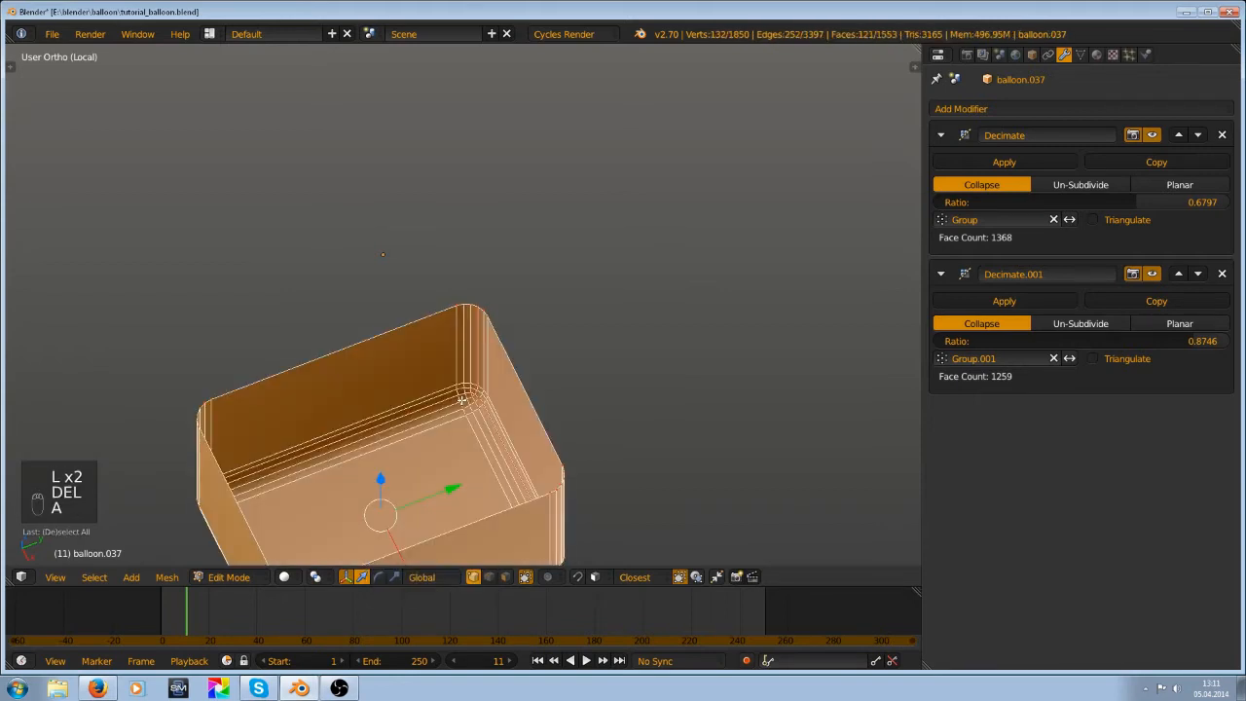
Return to Object Mode and set the Decimate.001 modifier's ratio to 0.9306
{"action": "key", "text": "Tab"}
{"action": "scroll", "coordinate": [461, 399], "scroll_direction": "down", "scroll_amount": 8}
{"action": "middle_click_drag", "start_coordinate": [464, 431], "coordinate": [443, 59]}
{"action": "scroll", "coordinate": [485, 419], "scroll_direction": "up", "scroll_amount": 4}
{"action": "scroll", "coordinate": [487, 425], "scroll_direction": "down", "scroll_amount": 2}
{"action": "middle_click_drag", "start_coordinate": [503, 463], "coordinate": [602, 99], "text": "shift"}
{"action": "scroll", "coordinate": [509, 347], "scroll_direction": "up", "scroll_amount": 4}
{"action": "middle_click_drag", "start_coordinate": [509, 348], "coordinate": [558, 286], "text": "shift"}
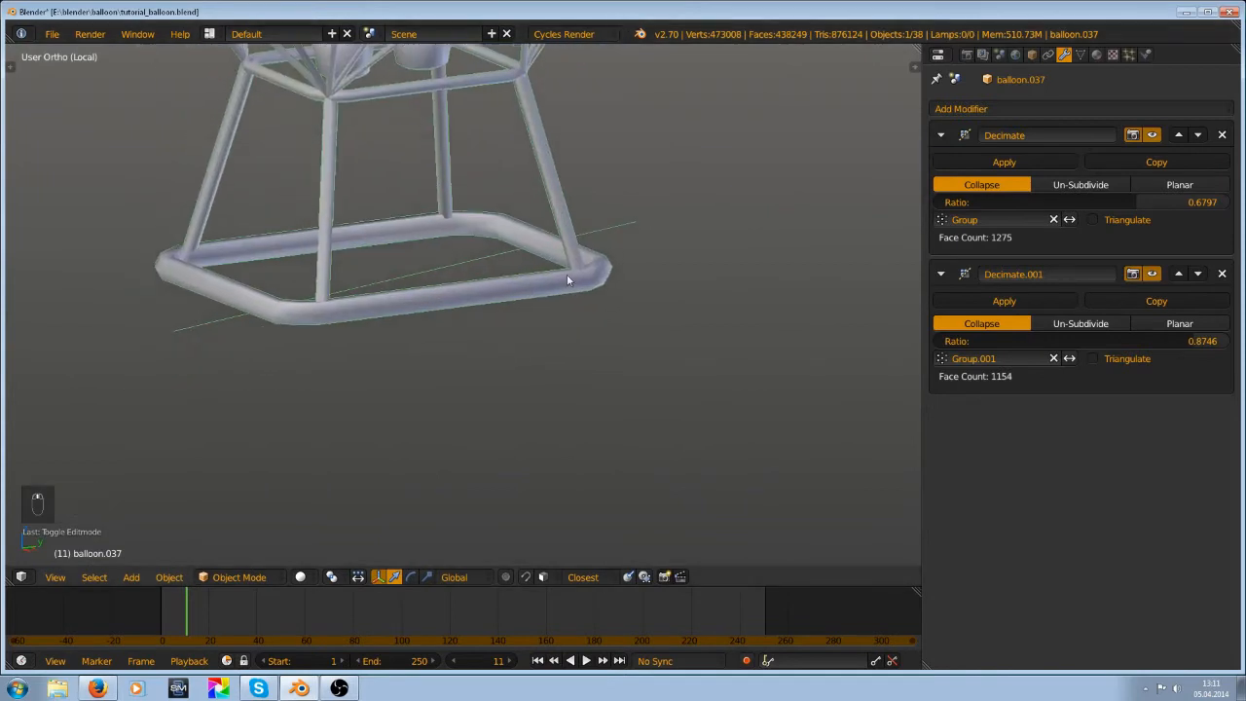
{"action": "scroll", "coordinate": [566, 277], "scroll_direction": "down", "scroll_amount": 1}
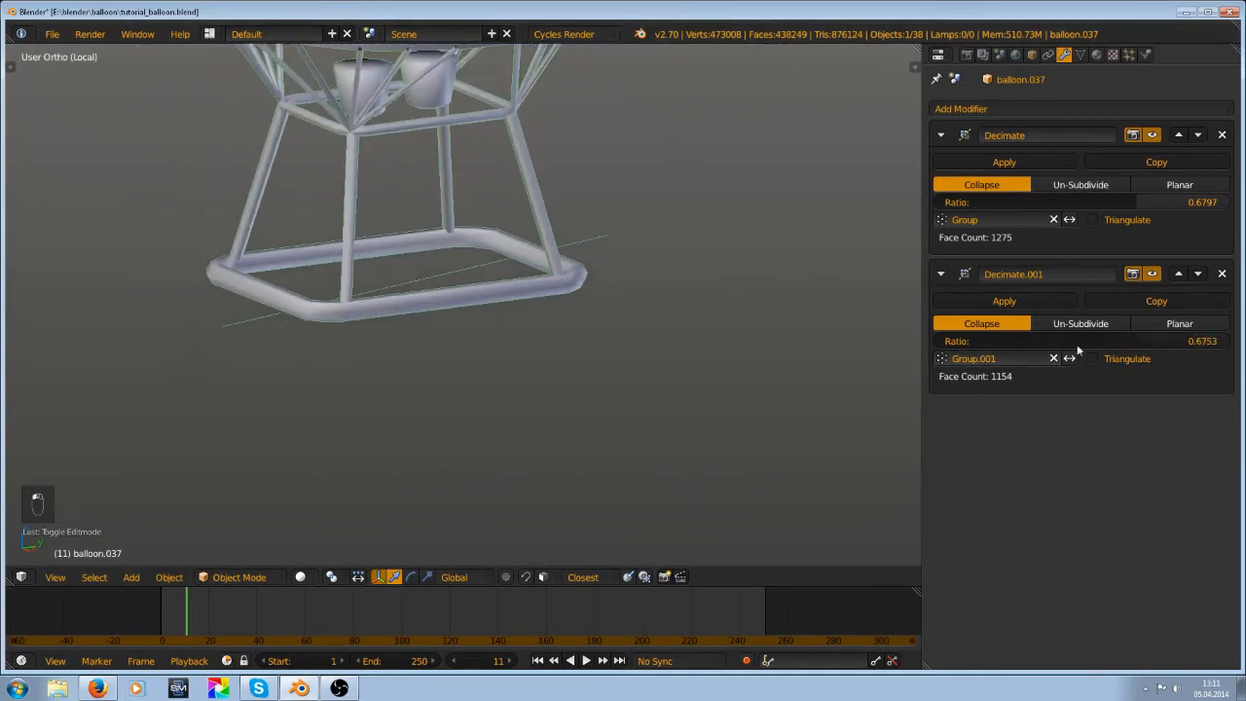
{"action": "left_click_drag", "start_coordinate": [1057, 344], "coordinate": [1166, 361]}
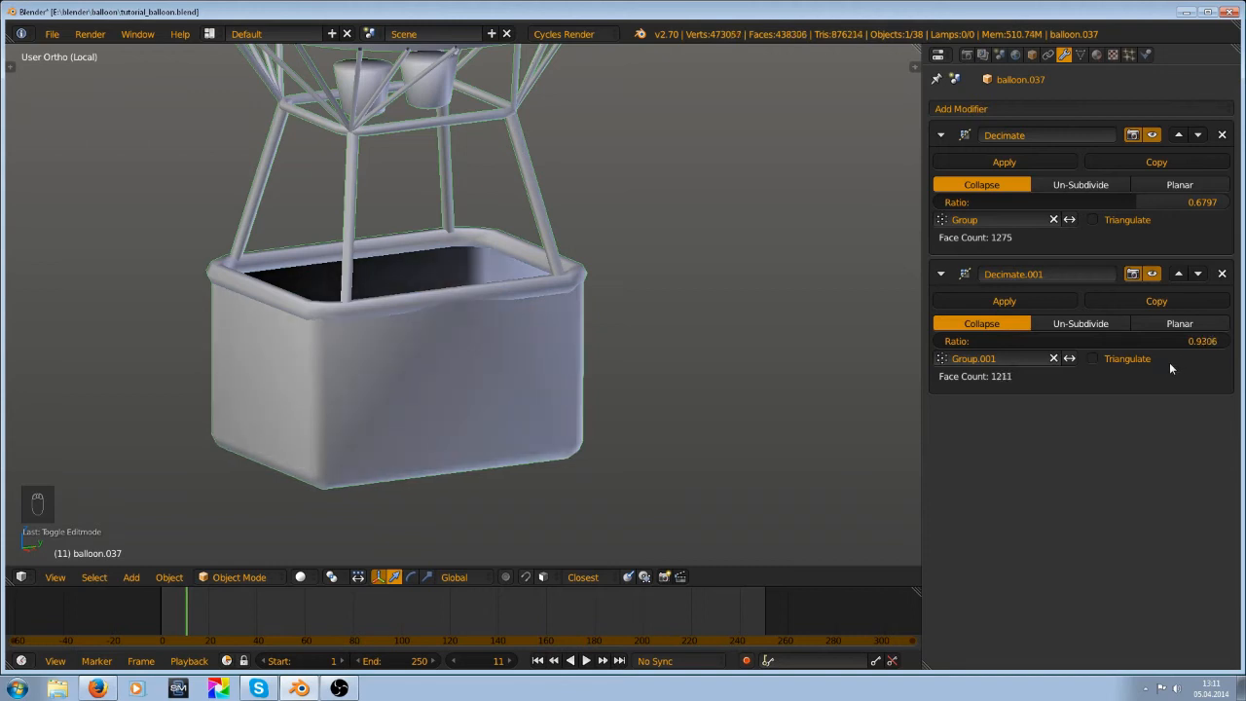
Check the basket in wireframe and solid shading and fine-tune the Decimate.001 ratio to 0.9127
{"action": "key", "text": "z"}
{"action": "middle_click_drag", "start_coordinate": [520, 453], "coordinate": [511, 454]}
{"action": "scroll", "coordinate": [510, 454], "scroll_direction": "down", "scroll_amount": 1}
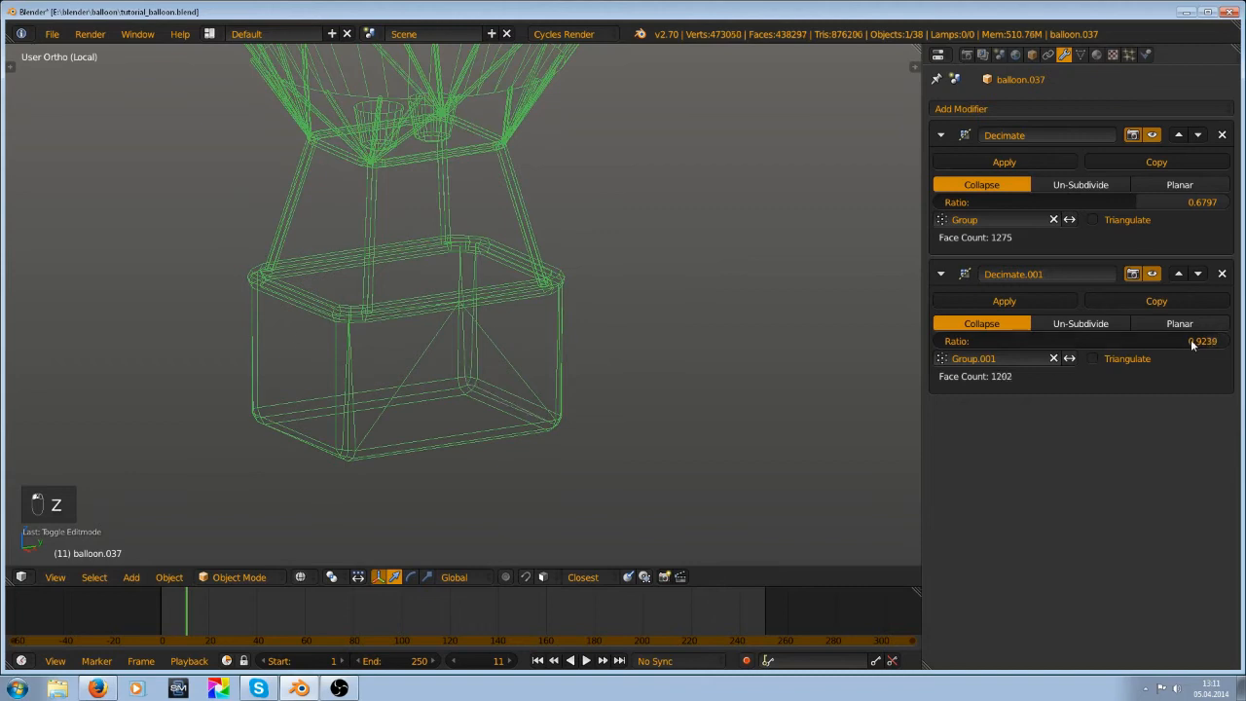
{"action": "left_click_drag", "start_coordinate": [1191, 343], "coordinate": [1195, 337]}
{"action": "key", "text": "z"}
{"action": "mouse_move", "coordinate": [425, 373]}
{"action": "middle_mouse_down"}
{"action": "mouse_move", "coordinate": [455, 313]}
{"action": "mouse_move", "coordinate": [450, 348]}
{"action": "middle_mouse_up"}
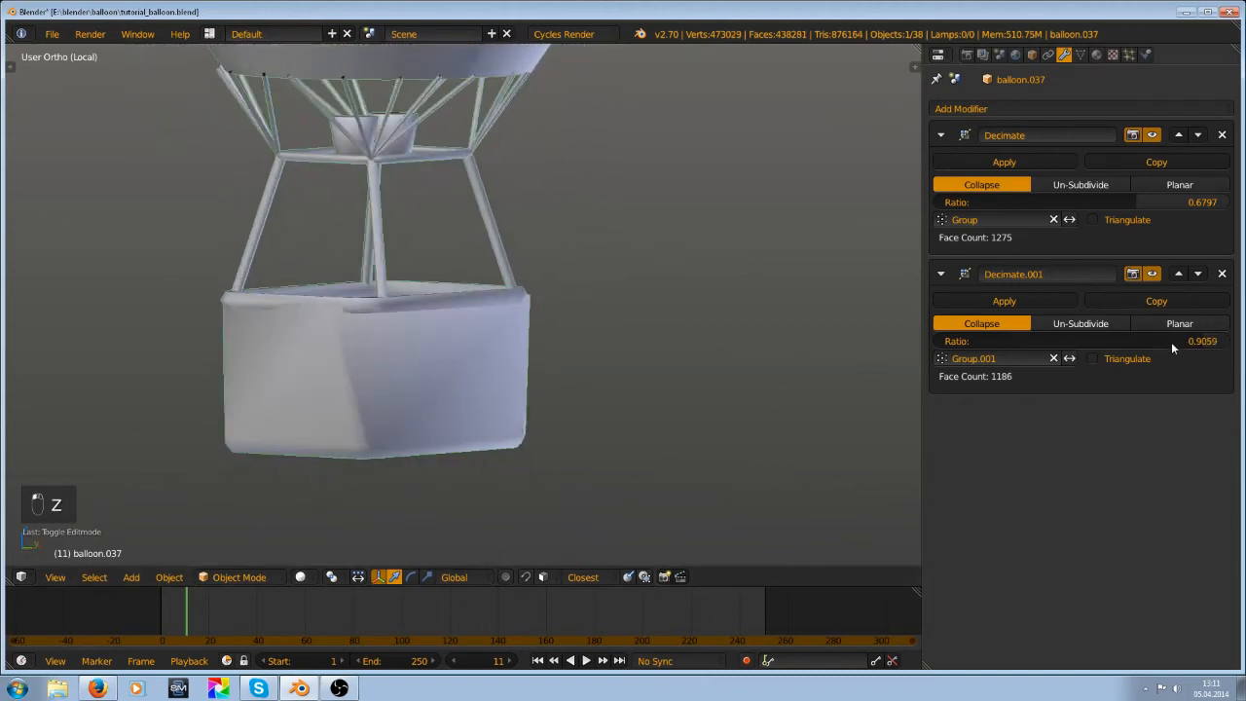
{"action": "left_click_drag", "start_coordinate": [1191, 342], "coordinate": [1211, 343]}
{"action": "middle_click_drag", "start_coordinate": [585, 363], "coordinate": [526, 384]}
{"action": "scroll", "coordinate": [507, 336], "scroll_direction": "down", "scroll_amount": 5}
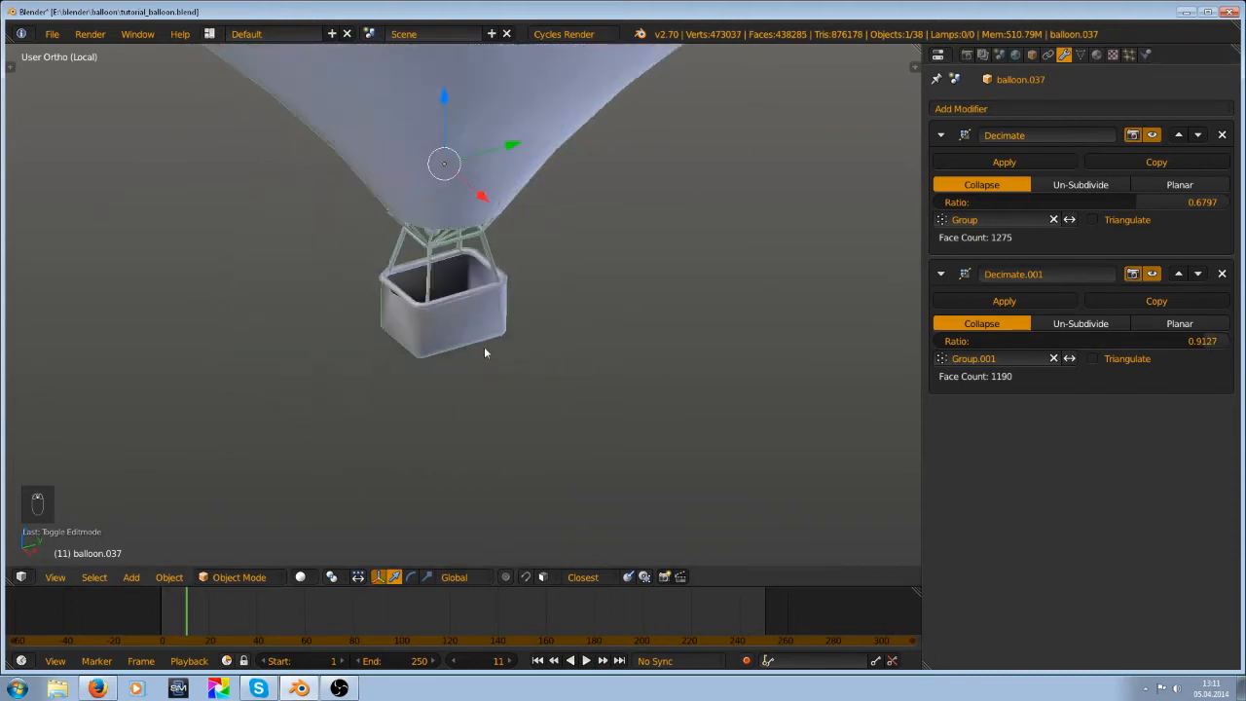
Save the file over the existing one, set the Decimate.001 ratio to 0.9166 and save again
{"action": "scroll", "coordinate": [485, 348], "scroll_direction": "up", "scroll_amount": 4}
{"action": "key", "text": "ctrl+s"}
{"action": "left_click", "coordinate": [487, 348]}
{"action": "middle_click_drag", "start_coordinate": [487, 348], "coordinate": [436, 300]}
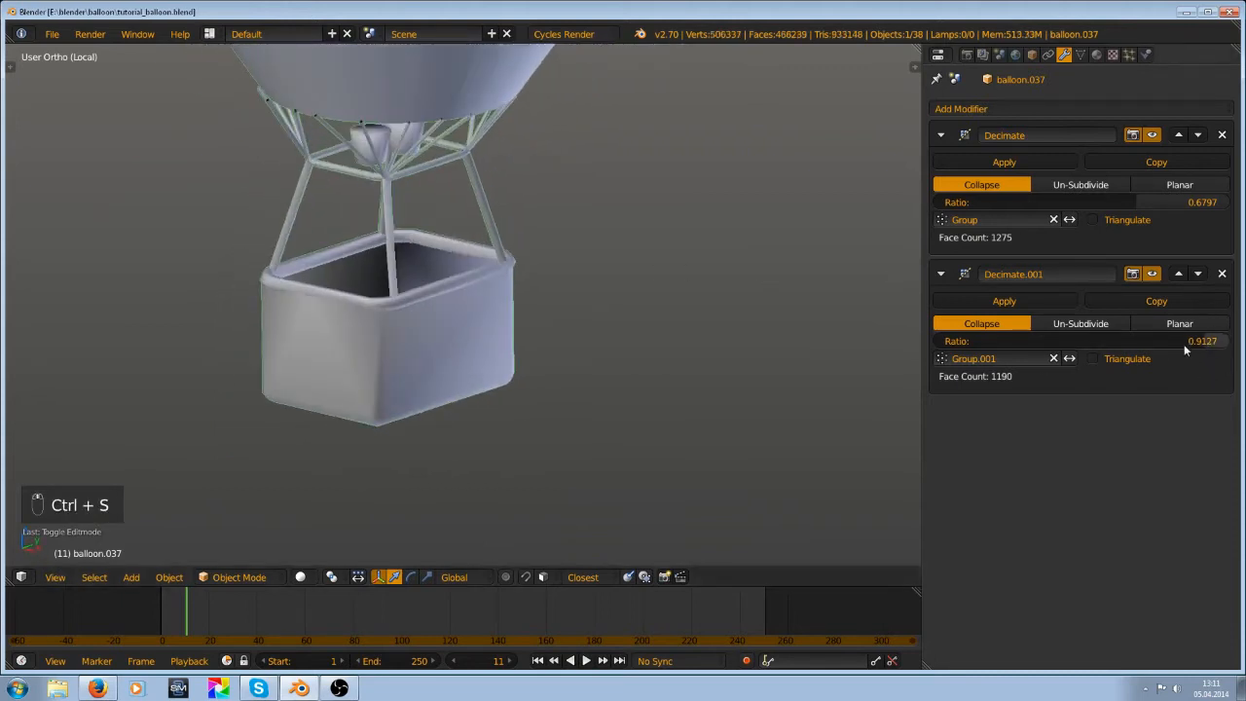
{"action": "left_click_drag", "start_coordinate": [1184, 345], "coordinate": [1207, 343]}
{"action": "key", "text": "ctrl+s"}
{"action": "left_click", "coordinate": [507, 368]}
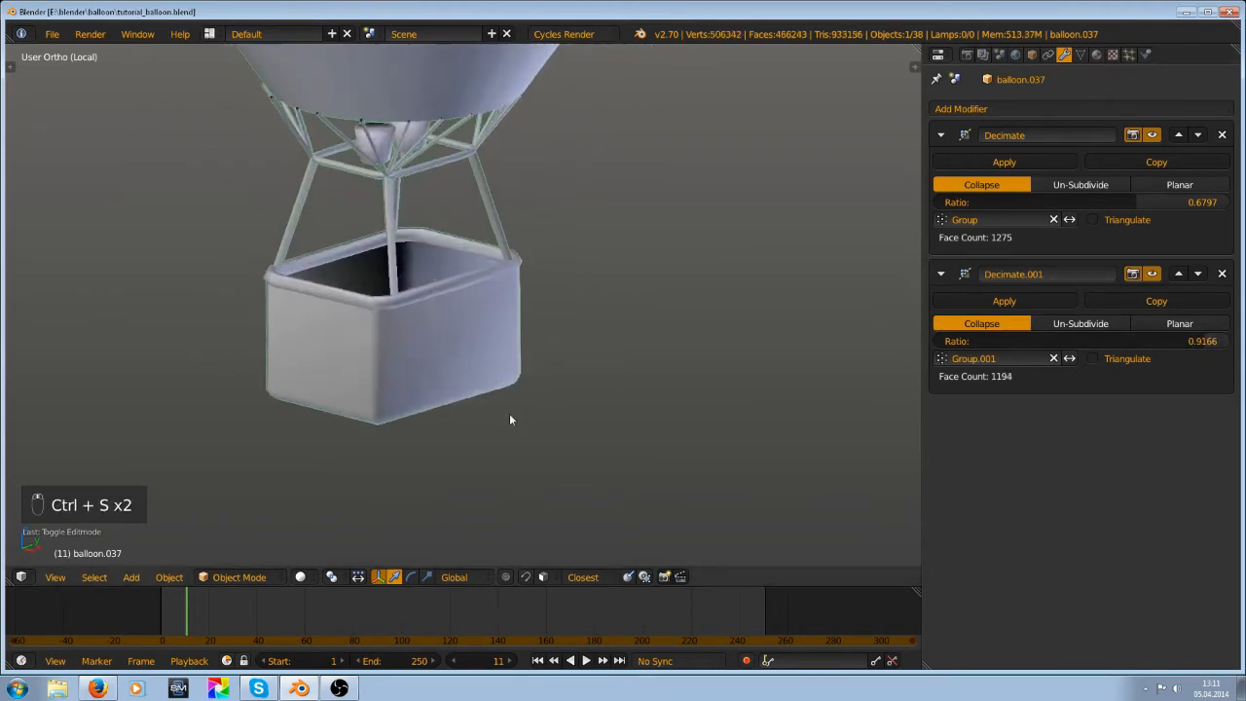
Examine the basket and the whole balloon in wireframe and solid shading
{"action": "middle_click_drag", "start_coordinate": [509, 416], "coordinate": [684, 147]}
{"action": "key", "text": "t"}
{"action": "key", "text": "z"}
{"action": "key", "text": "t"}
{"action": "scroll", "coordinate": [494, 417], "scroll_direction": "up", "scroll_amount": 2}
{"action": "scroll", "coordinate": [672, 215], "scroll_direction": "down", "scroll_amount": 5}
{"action": "key", "text": "z"}
{"action": "scroll", "coordinate": [650, 271], "scroll_direction": "down", "scroll_amount": 7}
{"action": "middle_click_drag", "start_coordinate": [585, 220], "coordinate": [538, 392], "text": "shift"}
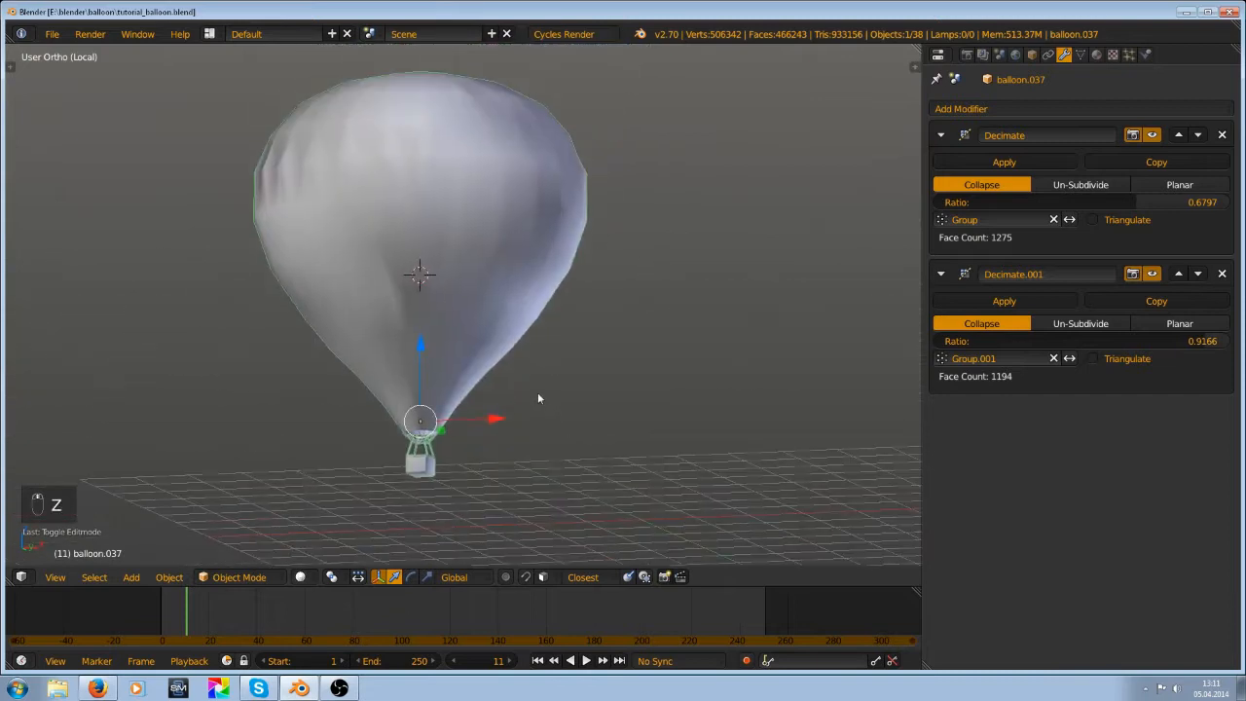
Save the file again and lower the first Decimate modifier's ratio to 0.6740
{"action": "key", "text": "ctrl+s"}
{"action": "left_click", "coordinate": [537, 392]}
{"action": "middle_click_drag", "start_coordinate": [479, 187], "coordinate": [526, 303]}
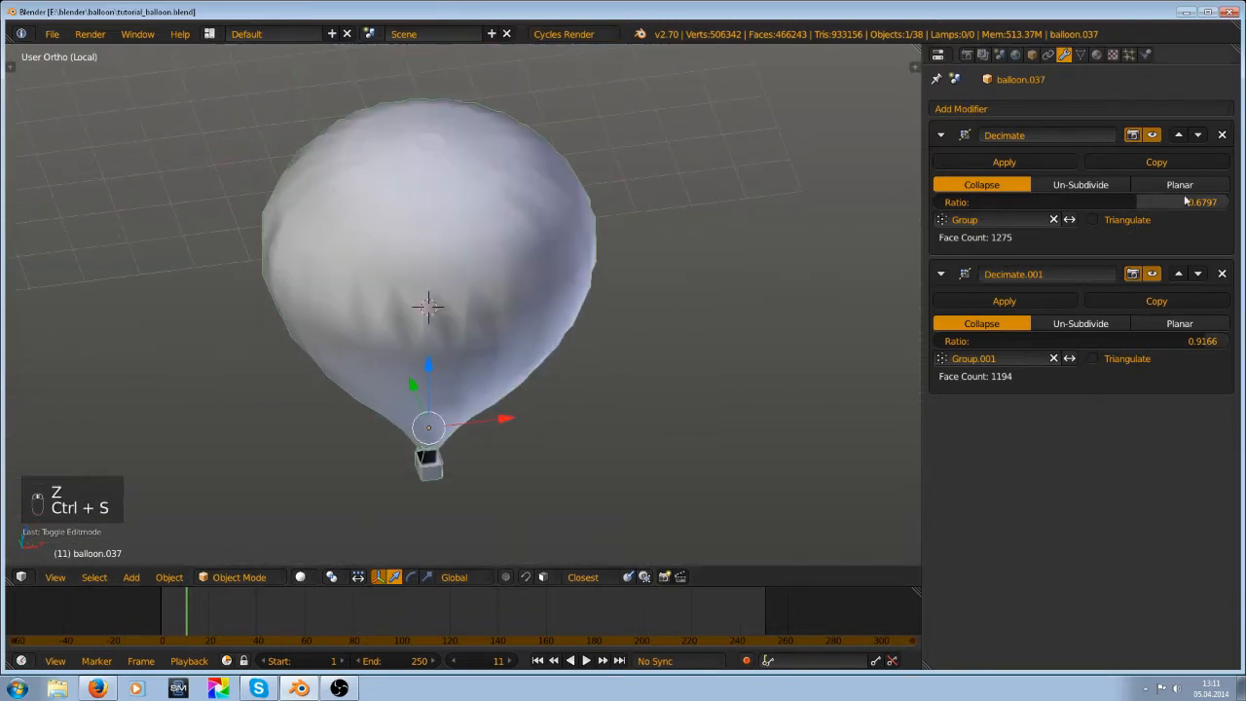
{"action": "left_click_drag", "start_coordinate": [1148, 201], "coordinate": [1100, 203]}
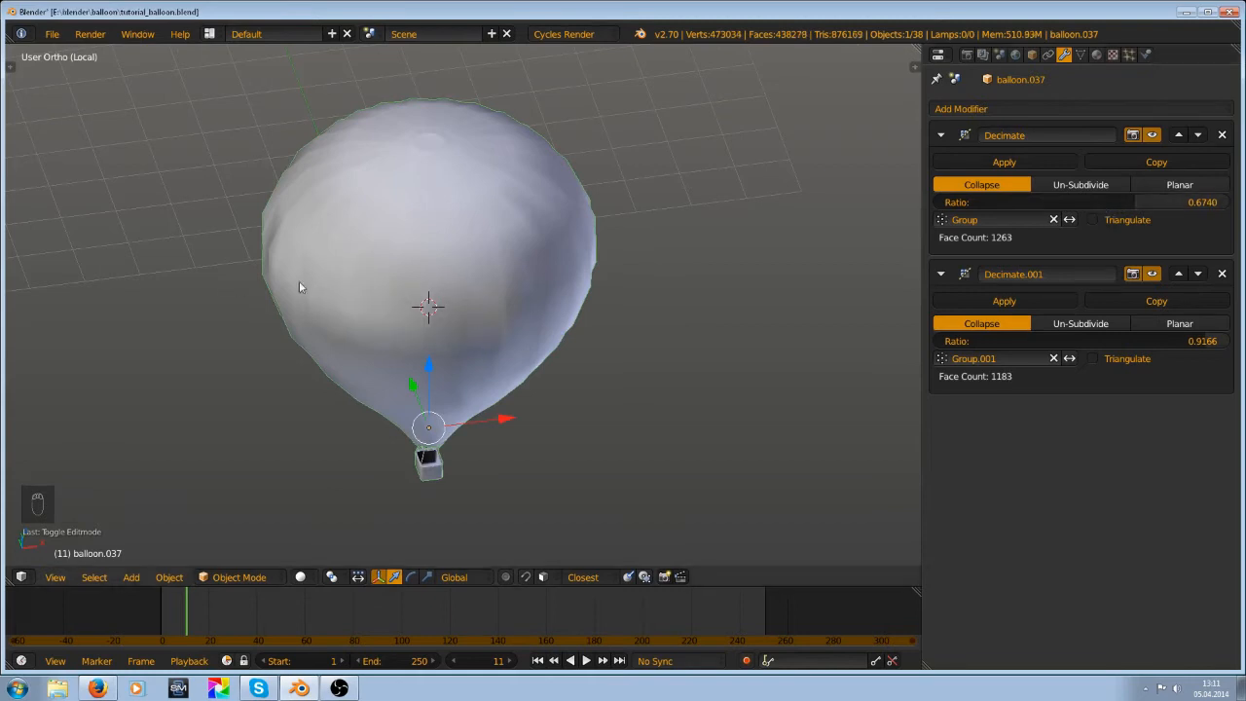
Try a first Decimate modifier ratio of 0.1835 on the balloon envelope in wireframe shading
{"action": "middle_click_drag", "start_coordinate": [300, 281], "coordinate": [582, 435]}
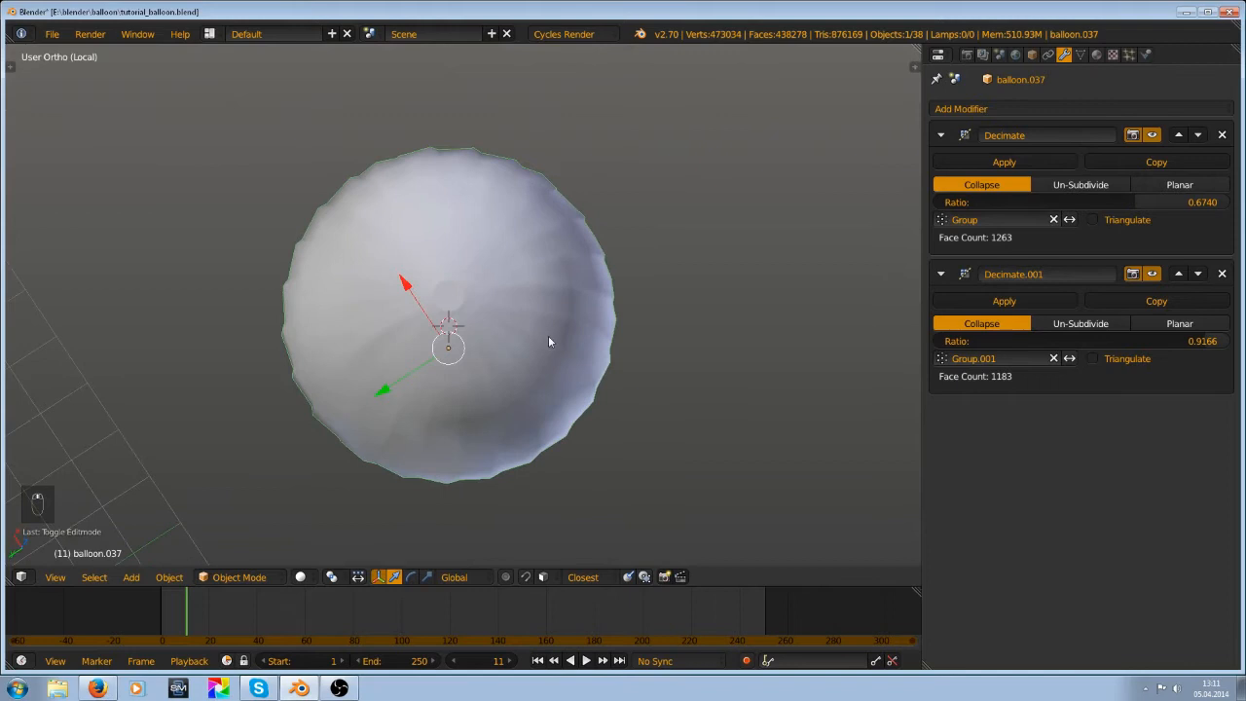
{"action": "key", "text": "z"}
{"action": "middle_click_drag", "start_coordinate": [512, 423], "coordinate": [545, 428]}
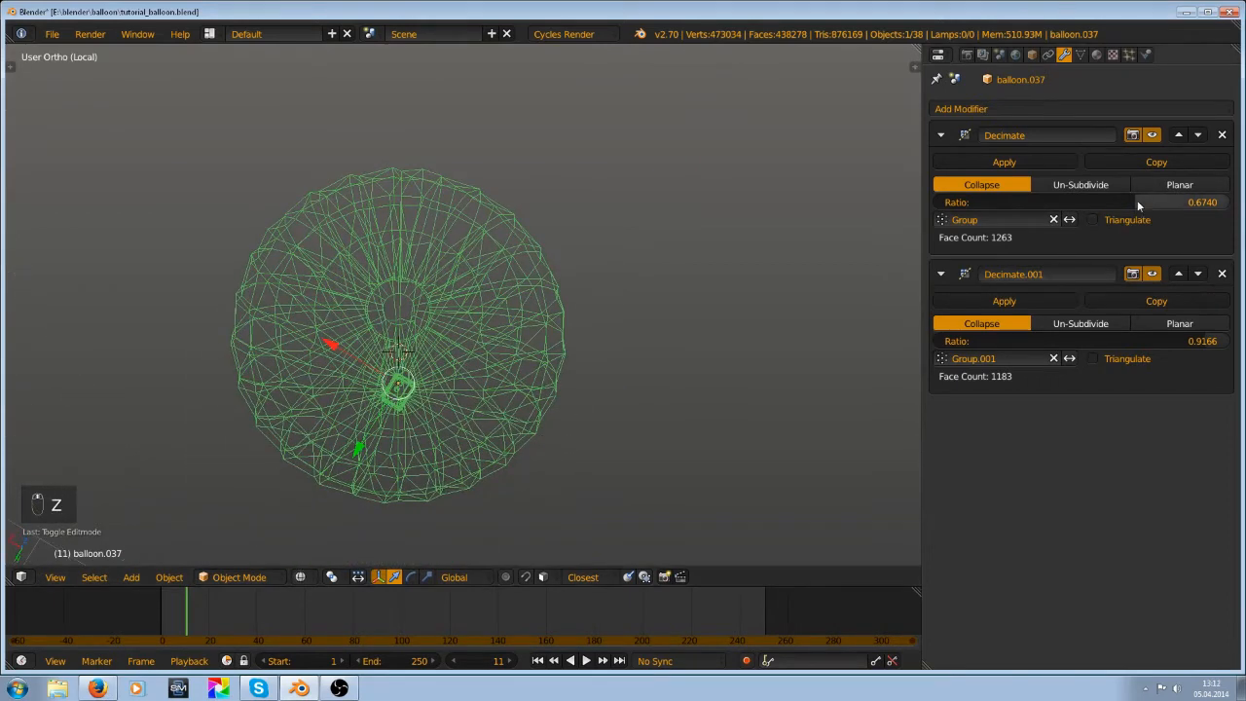
{"action": "left_click_drag", "start_coordinate": [1138, 201], "coordinate": [1106, 212]}
{"action": "left_click_drag", "start_coordinate": [997, 205], "coordinate": [996, 204]}
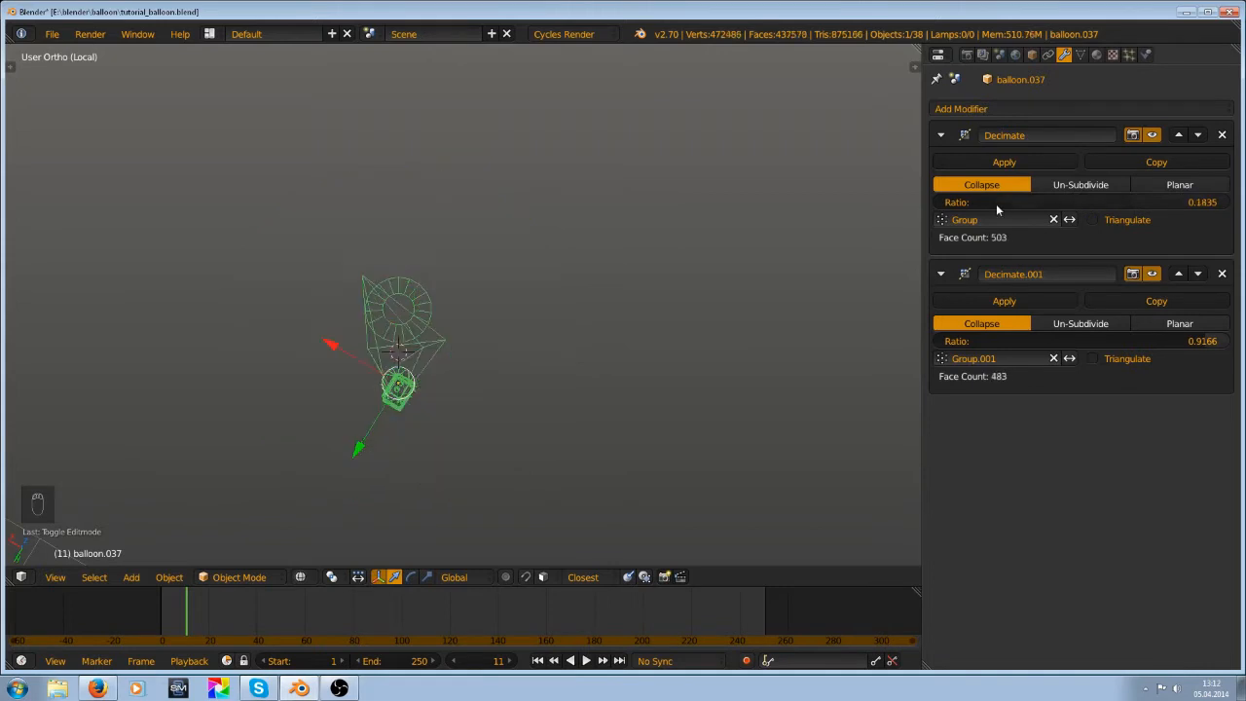
Return to solid shading and set the first Decimate modifier's ratio to 0.5035
{"action": "key", "text": "t"}
{"action": "key", "text": "t"}
{"action": "key", "text": "z"}
{"action": "mouse_move", "coordinate": [472, 398]}
{"action": "middle_mouse_down"}
{"action": "mouse_move", "coordinate": [479, 335]}
{"action": "mouse_move", "coordinate": [513, 283]}
{"action": "middle_mouse_up"}
{"action": "mouse_move", "coordinate": [987, 201]}
{"action": "left_mouse_down"}
{"action": "mouse_move", "coordinate": [1085, 199]}
{"action": "mouse_move", "coordinate": [1071, 213]}
{"action": "mouse_move", "coordinate": [1083, 218]}
{"action": "left_mouse_up"}
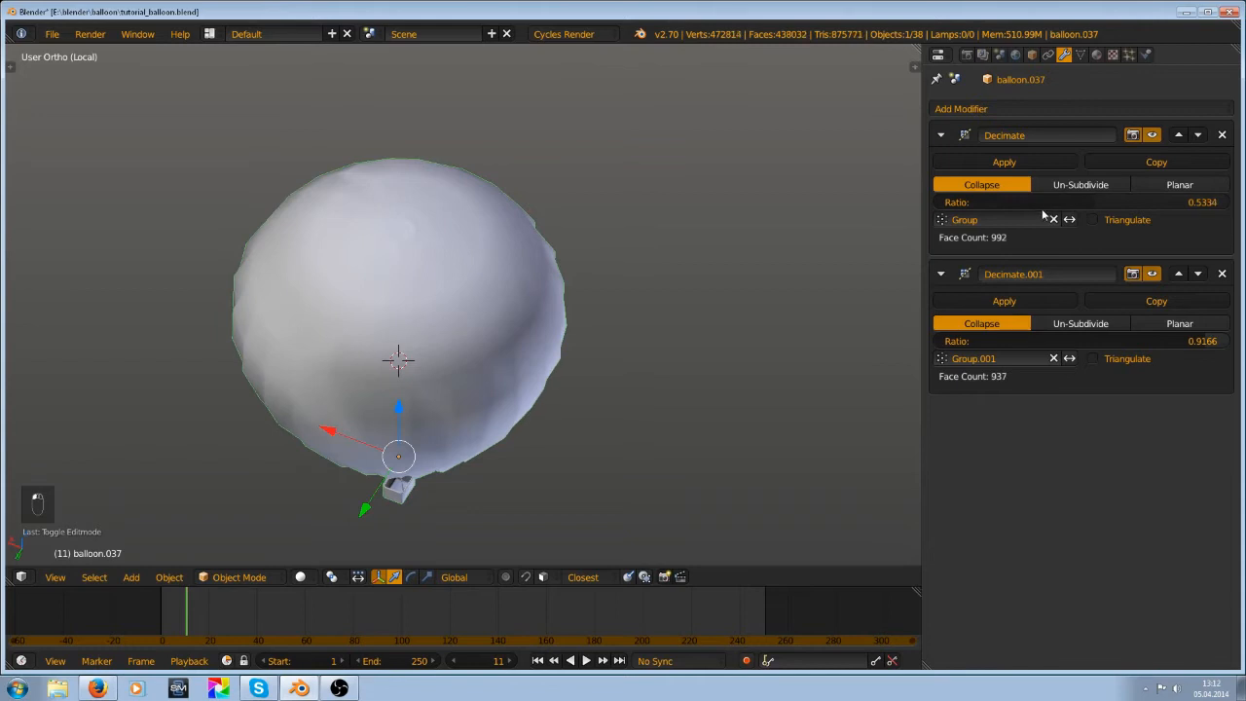
{"action": "left_click_drag", "start_coordinate": [1004, 209], "coordinate": [1001, 210]}
{"action": "middle_click_drag", "start_coordinate": [748, 390], "coordinate": [789, 311]}
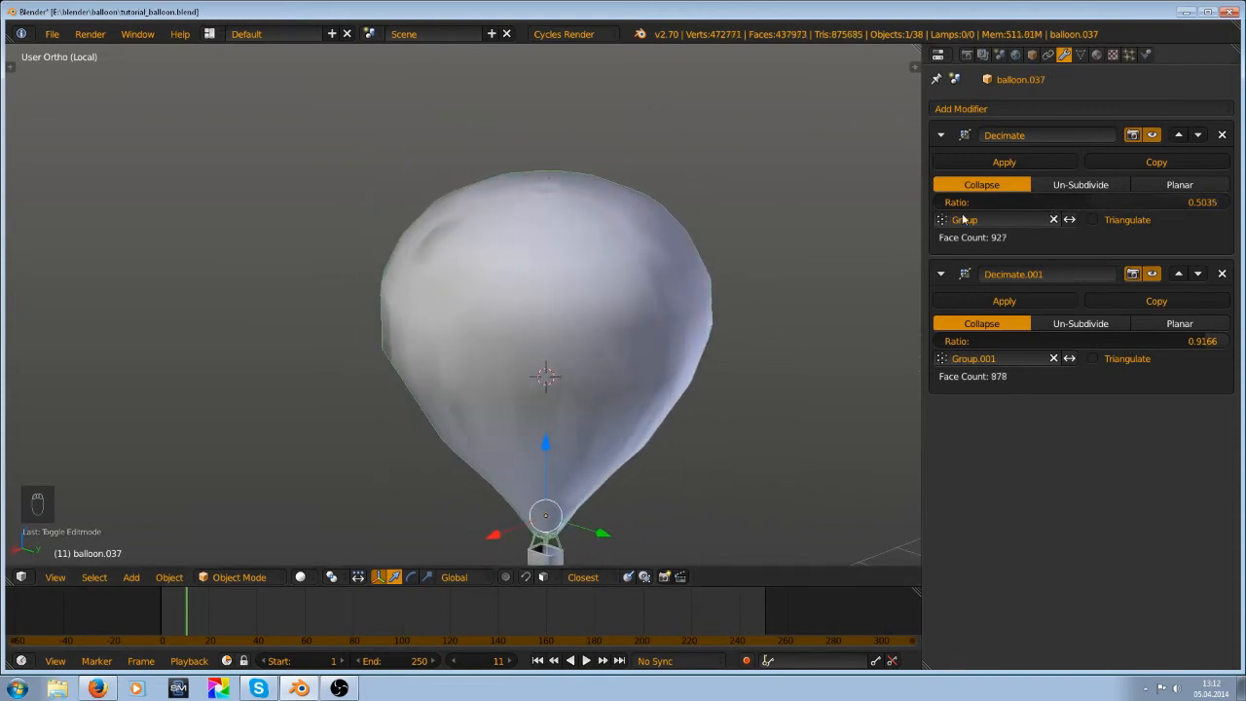
Deselect the balloon and save the file over tutorial_balloon.blend
{"action": "middle_click_drag", "start_coordinate": [809, 267], "coordinate": [528, 302]}
{"action": "scroll", "coordinate": [506, 321], "scroll_direction": "down", "scroll_amount": 4}
{"action": "key", "text": "ctrl+s"}
{"action": "key", "text": "ctrl+s"}
{"action": "scroll", "coordinate": [516, 321], "scroll_direction": "up", "scroll_amount": 4}
{"action": "key", "text": "a"}
{"action": "middle_click_drag", "start_coordinate": [455, 401], "coordinate": [606, 241], "text": "shift"}
{"action": "key", "text": "ctrl+s"}
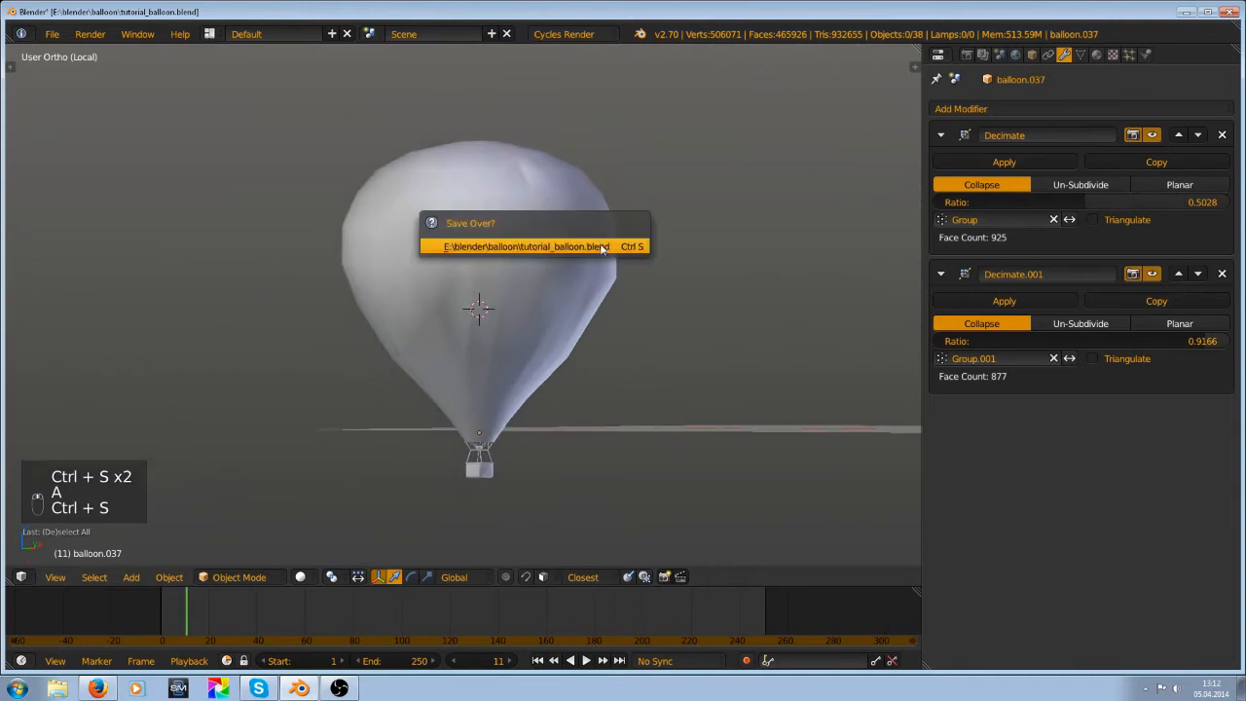
{"action": "left_click", "coordinate": [603, 247]}
Reselect the reduced balloon, leave local view to show all the balloons, and save over the existing file
{"action": "scroll", "coordinate": [555, 315], "scroll_direction": "down", "scroll_amount": 8}
{"action": "scroll", "coordinate": [552, 323], "scroll_direction": "up", "scroll_amount": 5}
{"action": "right_click", "coordinate": [488, 293]}
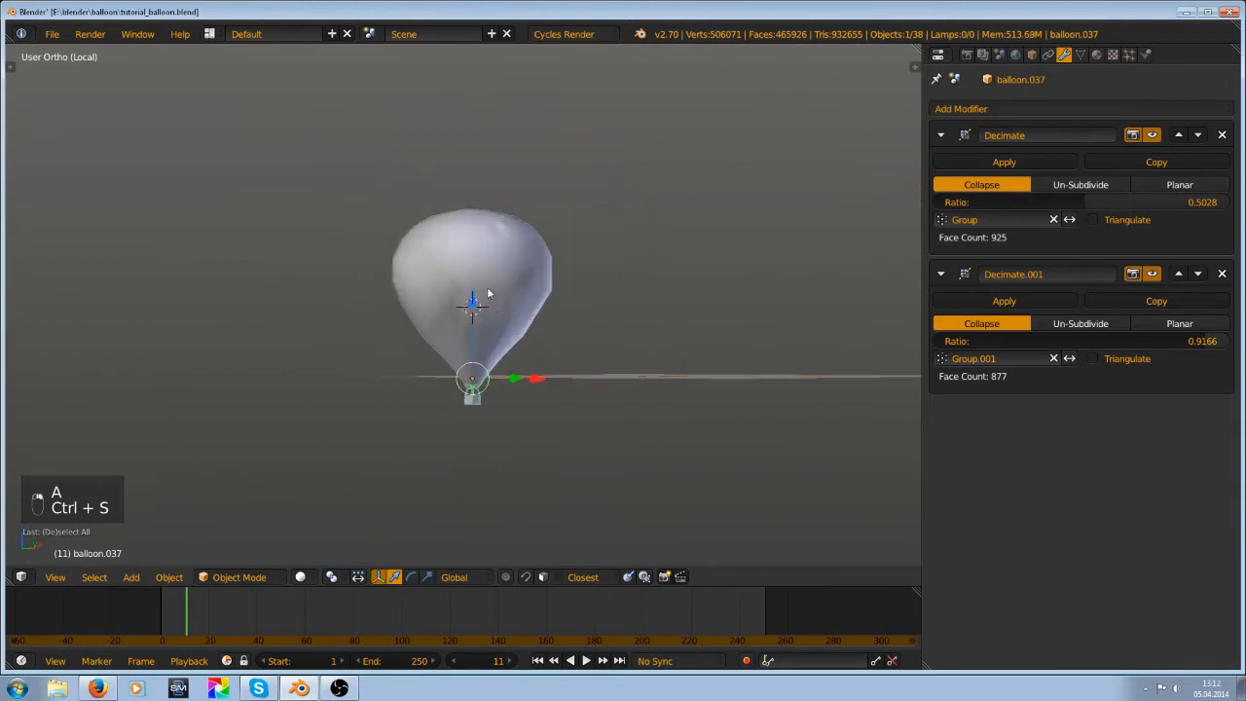
{"action": "key", "text": "KP_Divide"}
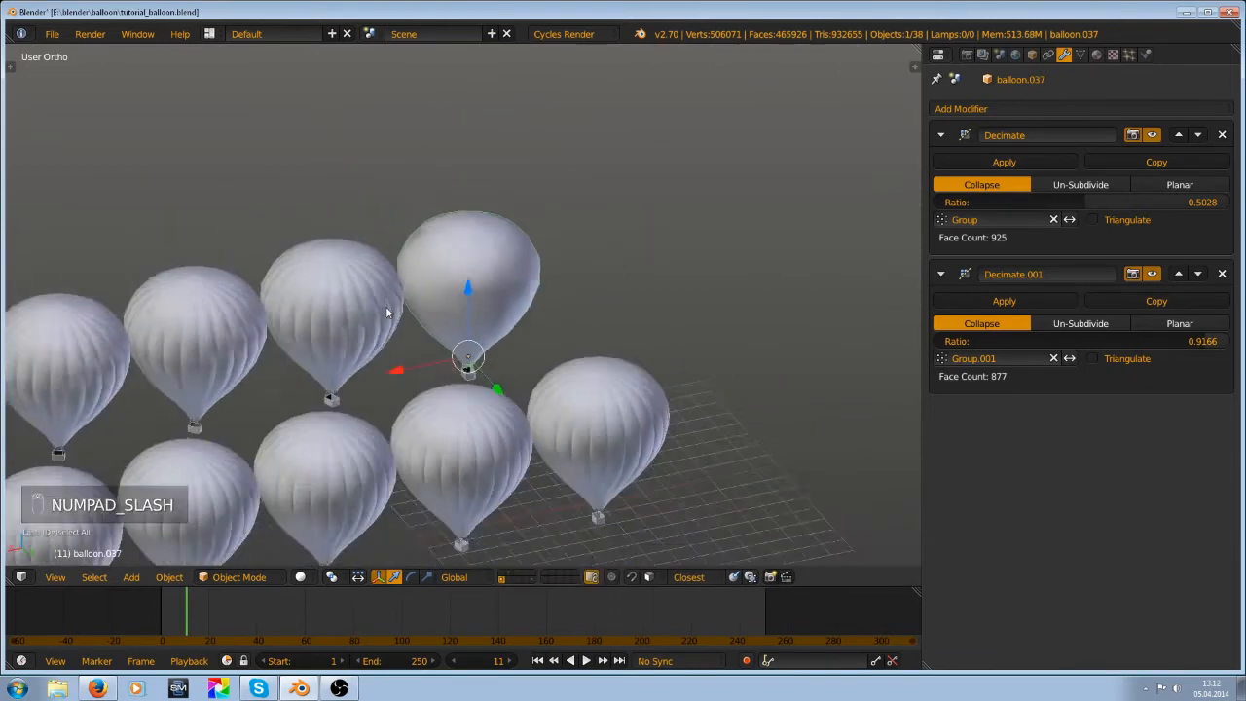
{"action": "scroll", "coordinate": [389, 312], "scroll_direction": "down", "scroll_amount": 4}
{"action": "key", "text": "ctrl+s"}
{"action": "left_click", "coordinate": [434, 306]}
{"action": "middle_click_drag", "start_coordinate": [534, 327], "coordinate": [340, 333]}
{"action": "key", "text": "ctrl+s"}
{"action": "left_click", "coordinate": [340, 333]}
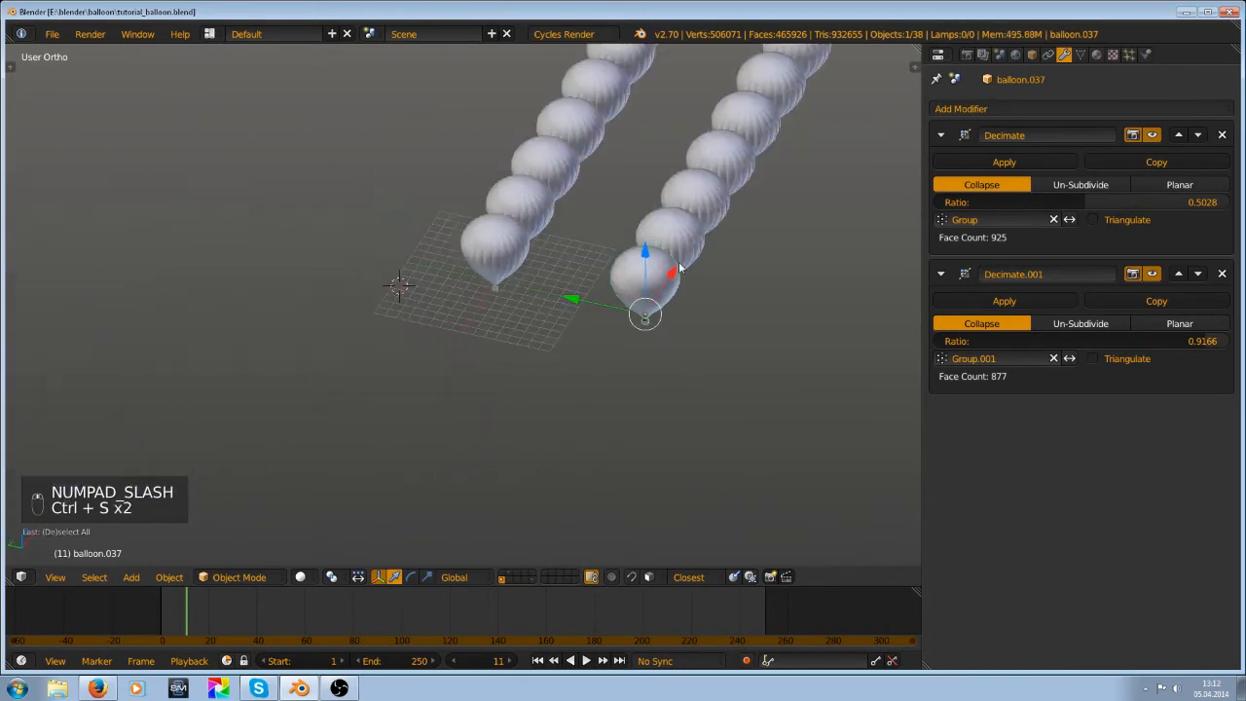
Reveal all hidden geometry of the reduced balloon in Edit Mode, deselect it, and save the file in Object Mode
{"action": "middle_click_drag", "start_coordinate": [677, 265], "coordinate": [380, 330], "text": "shift"}
{"action": "scroll", "coordinate": [328, 330], "scroll_direction": "up", "scroll_amount": 3}
{"action": "middle_click_drag", "start_coordinate": [276, 351], "coordinate": [340, 313], "text": "shift"}
{"action": "scroll", "coordinate": [336, 318], "scroll_direction": "up", "scroll_amount": 3}
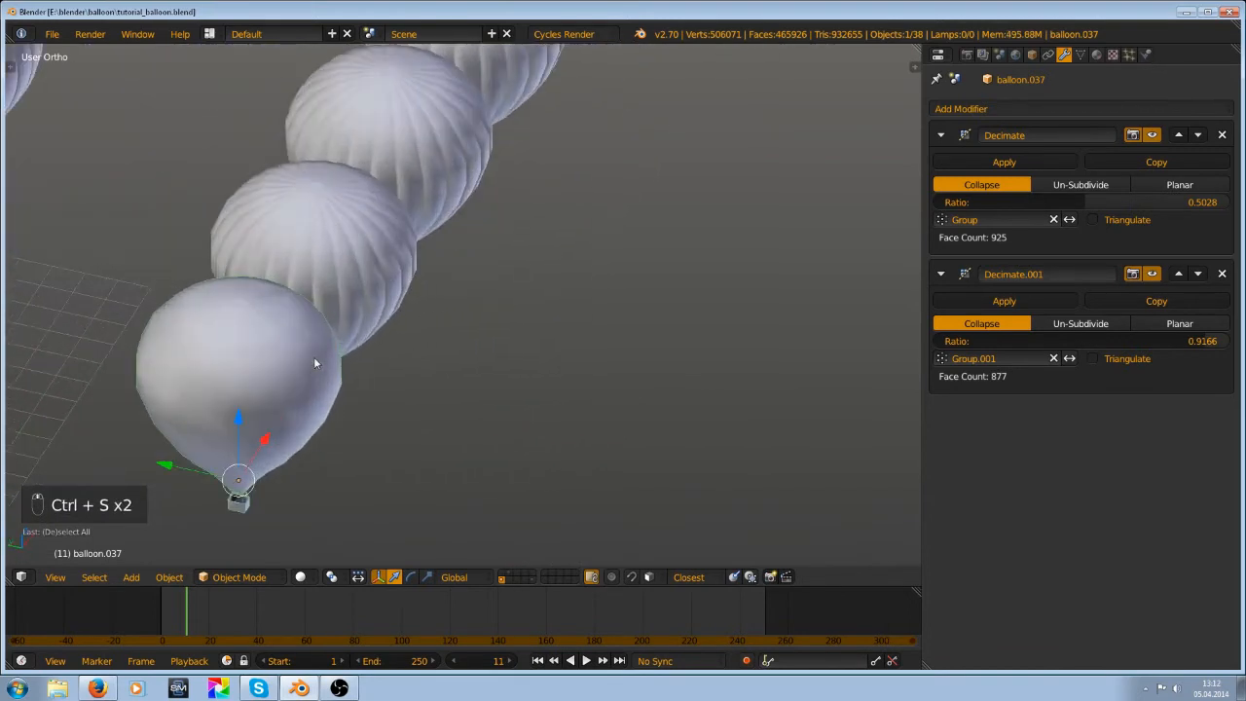
{"action": "middle_click_drag", "start_coordinate": [313, 357], "coordinate": [376, 265], "text": "shift"}
{"action": "key", "text": "Tab"}
{"action": "key", "text": "Tab"}
{"action": "key", "text": "Tab"}
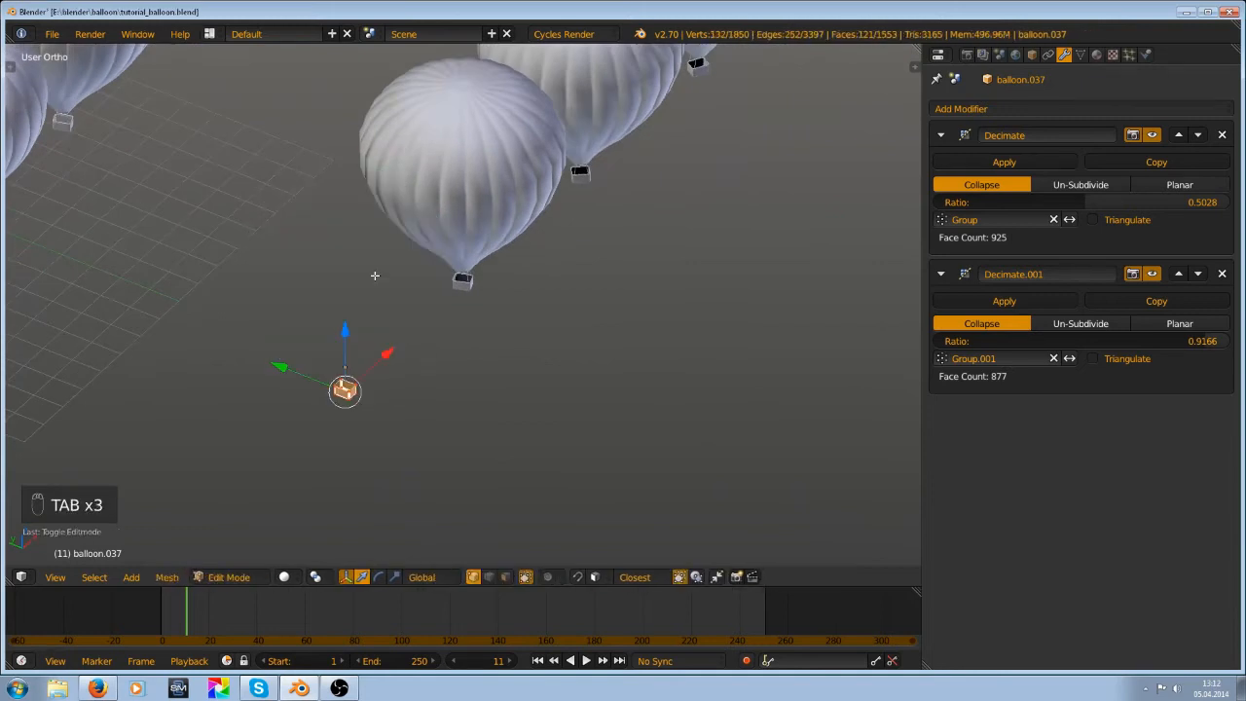
{"action": "key", "text": "alt+h"}
{"action": "scroll", "coordinate": [401, 295], "scroll_direction": "up", "scroll_amount": 3}
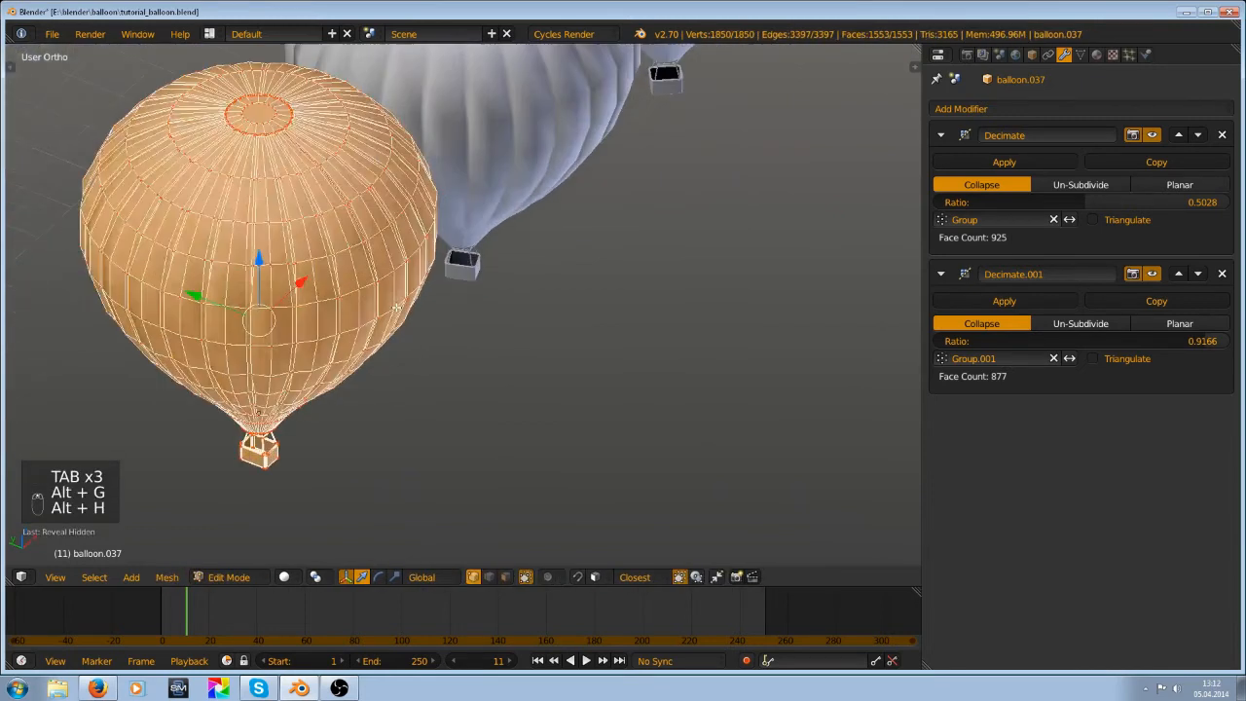
{"action": "key", "text": "a"}
{"action": "key", "text": "Tab"}
{"action": "scroll", "coordinate": [404, 290], "scroll_direction": "down", "scroll_amount": 6}
{"action": "key", "text": "ctrl+s"}
{"action": "scroll", "coordinate": [408, 284], "scroll_direction": "down", "scroll_amount": 8}
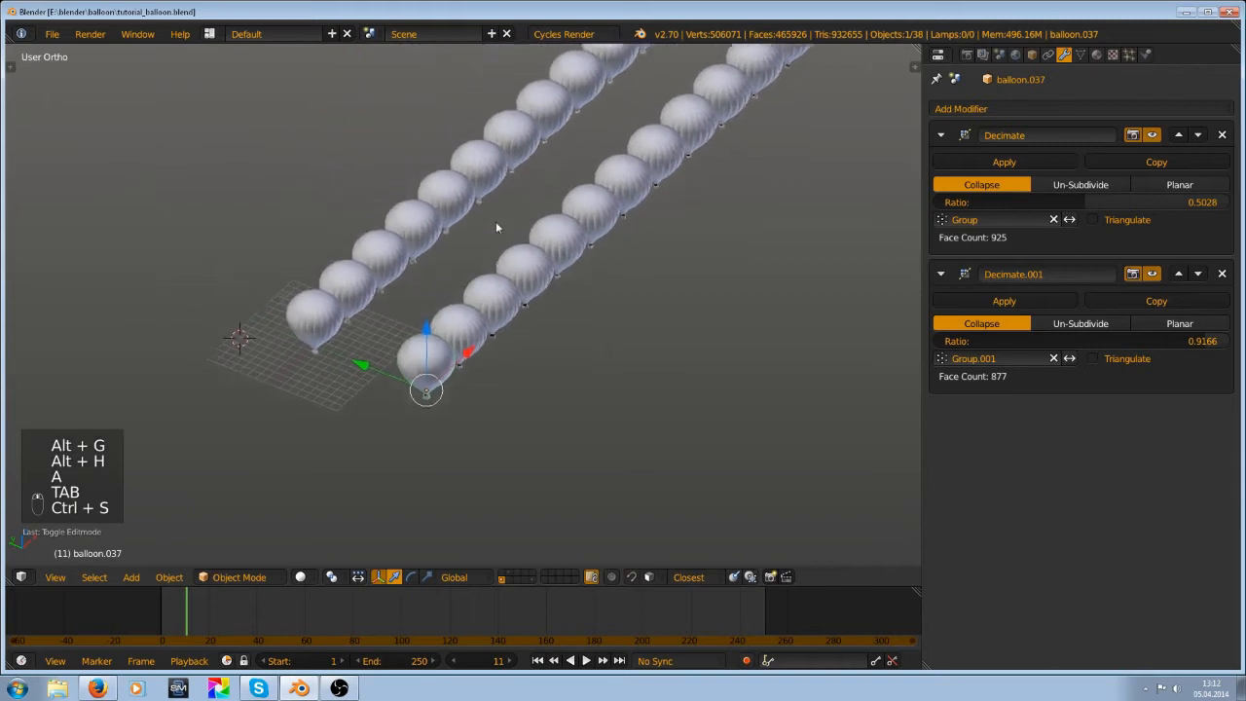
Select the whole row of balloons that ends with the reduced one, using a box selection in wireframe shading
{"action": "key", "text": "z"}
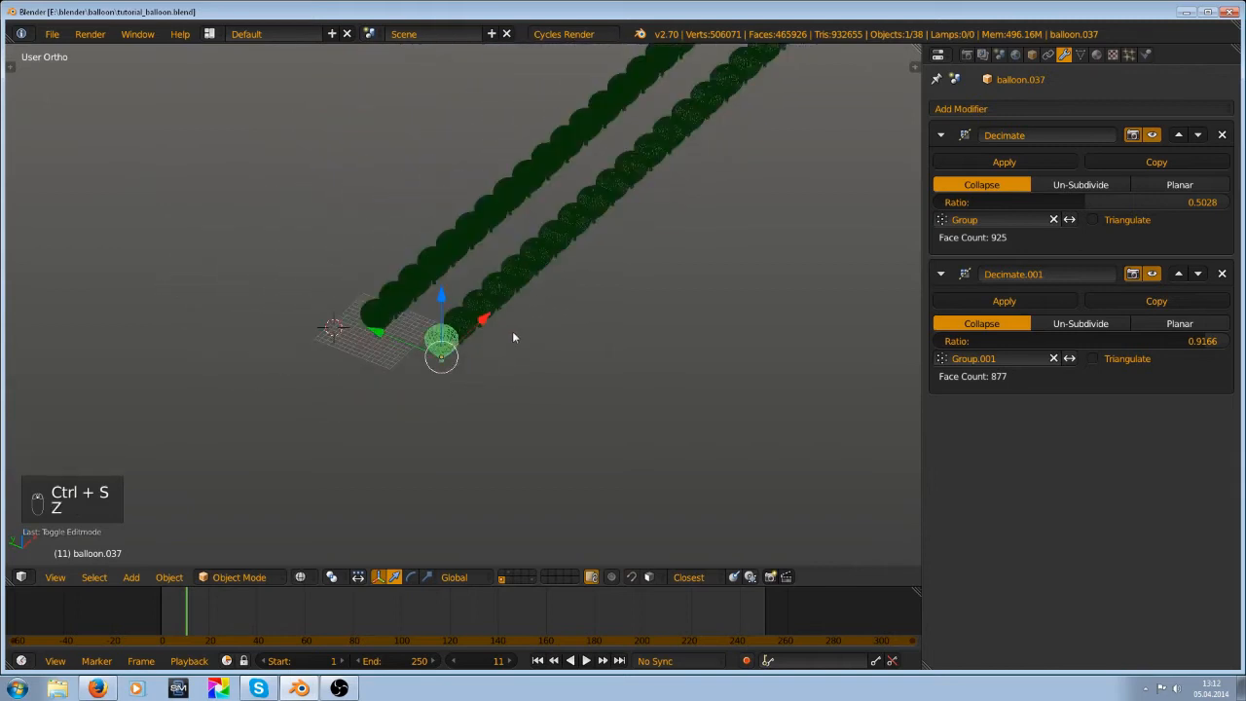
{"action": "mouse_move", "coordinate": [512, 331]}
{"action": "middle_mouse_down"}
{"action": "mouse_move", "coordinate": [550, 304]}
{"action": "mouse_move", "coordinate": [498, 226]}
{"action": "mouse_move", "coordinate": [483, 300]}
{"action": "middle_mouse_up"}
{"action": "key", "text": "a"}
{"action": "key", "text": "b"}
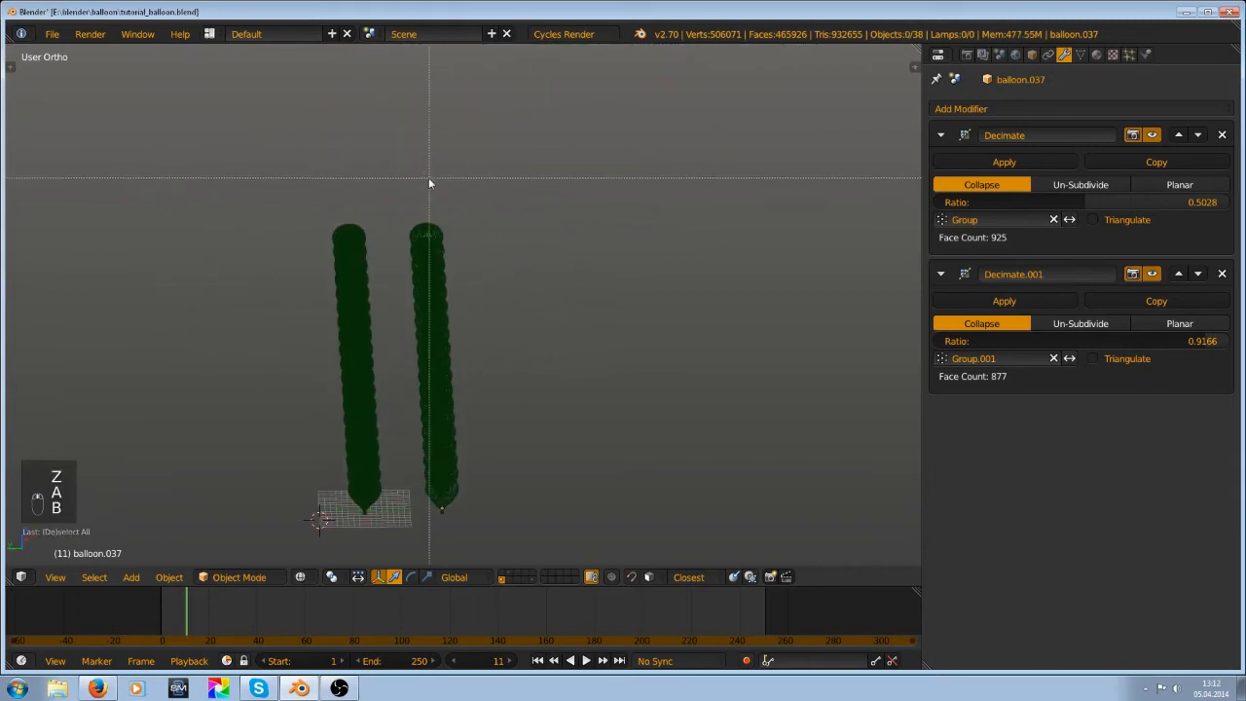
{"action": "left_click_drag", "start_coordinate": [409, 191], "coordinate": [520, 521]}
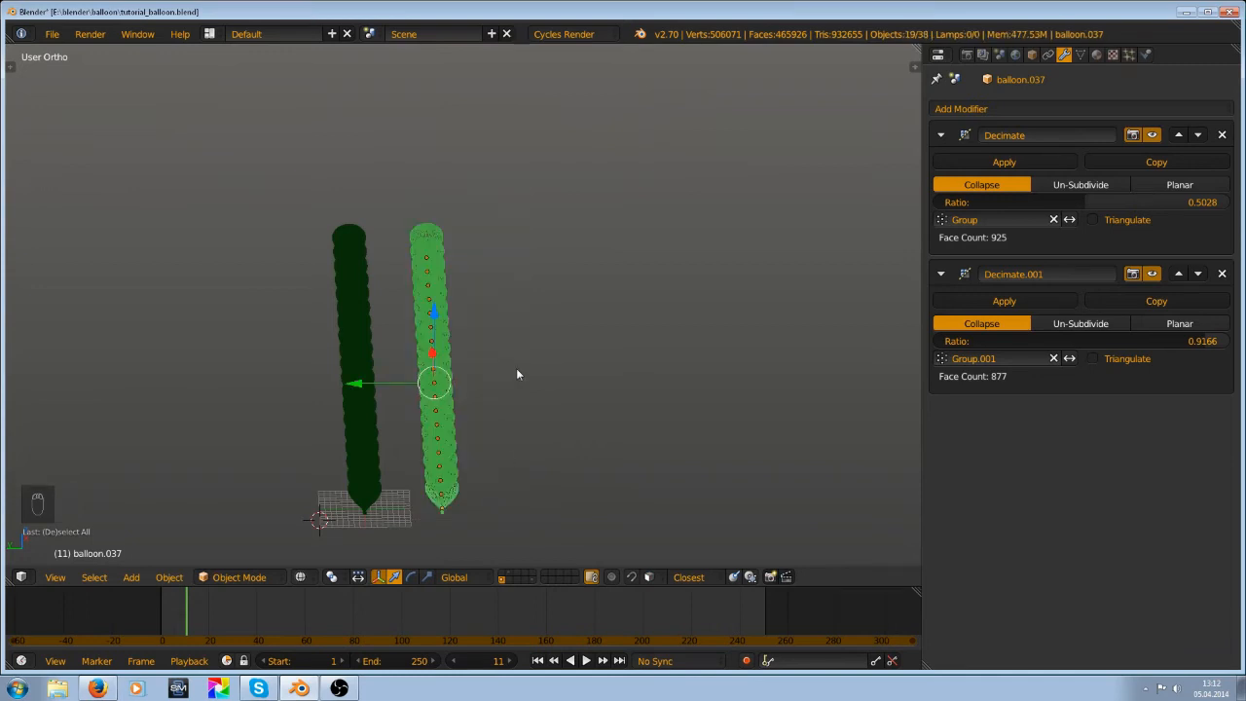
Move the selected balloons from the subsurf group to a new group named low and save the file
{"action": "key", "text": "ctrl+alt+g"}
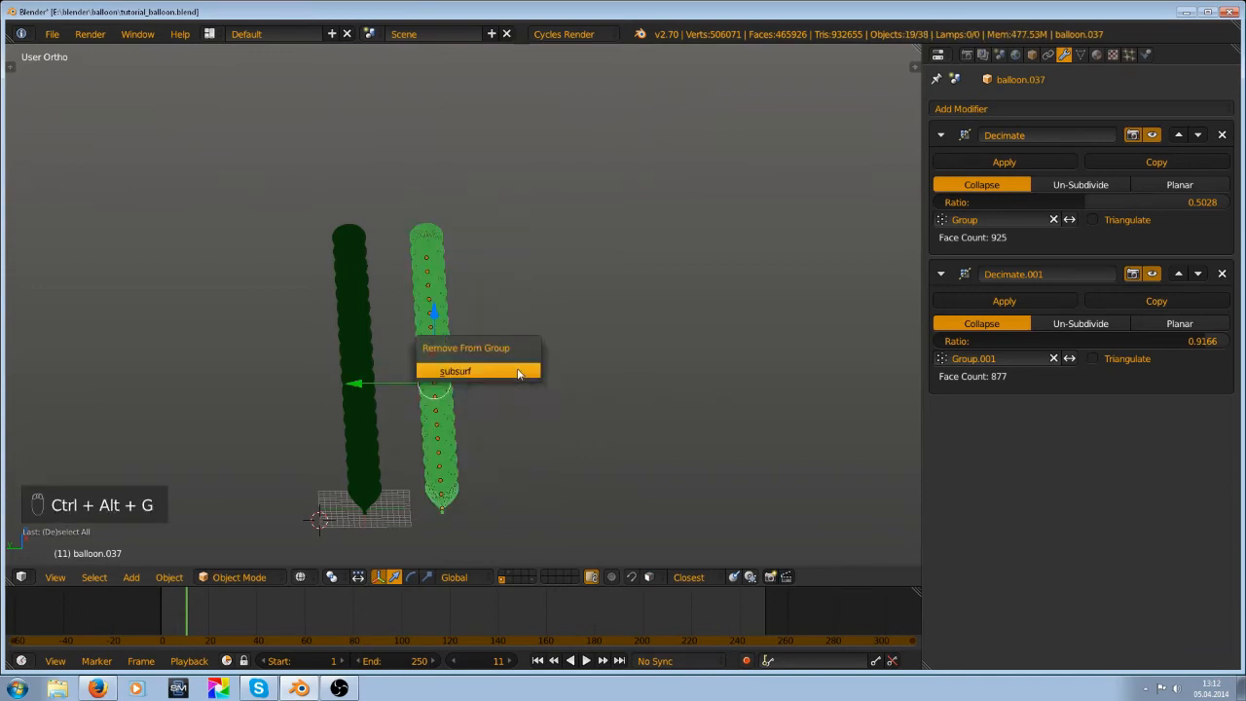
{"action": "key", "text": "t"}
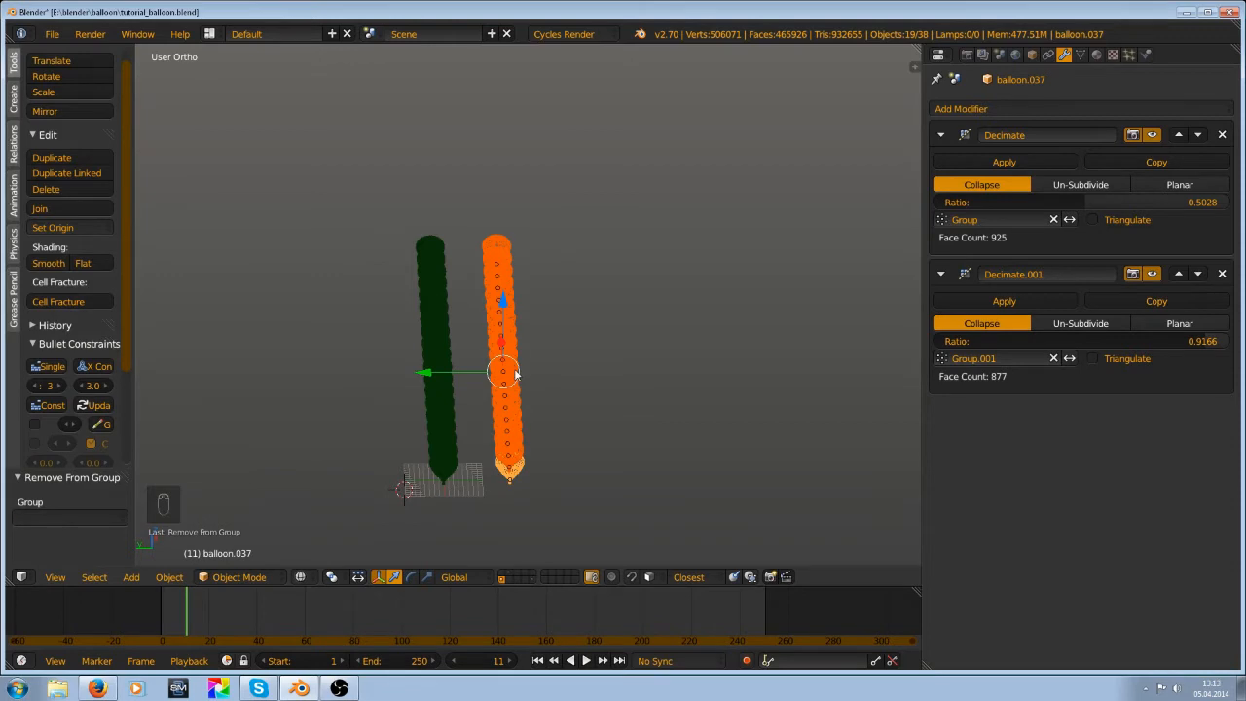
{"action": "left_click", "coordinate": [74, 519]}
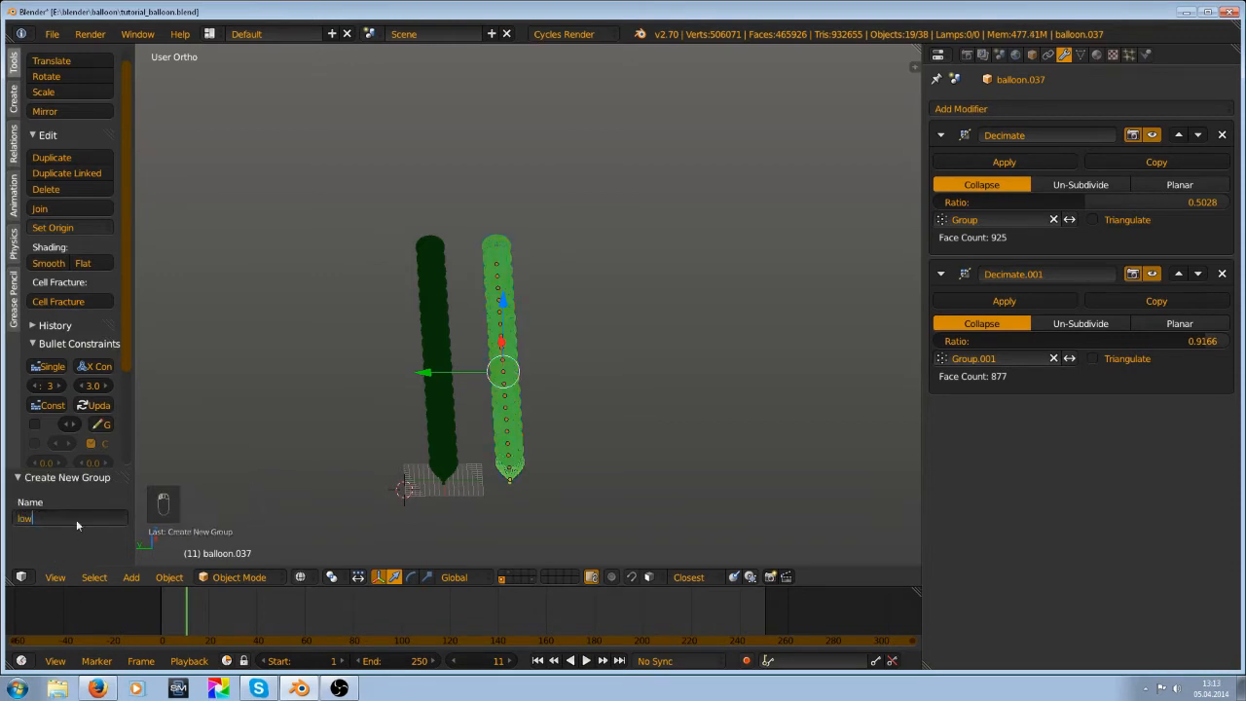
{"action": "key", "text": "ctrl+s"}
Link the modifiers of the reduced end balloon to all the other balloons selected in its row
{"action": "scroll", "coordinate": [512, 307], "scroll_direction": "up", "scroll_amount": 4}
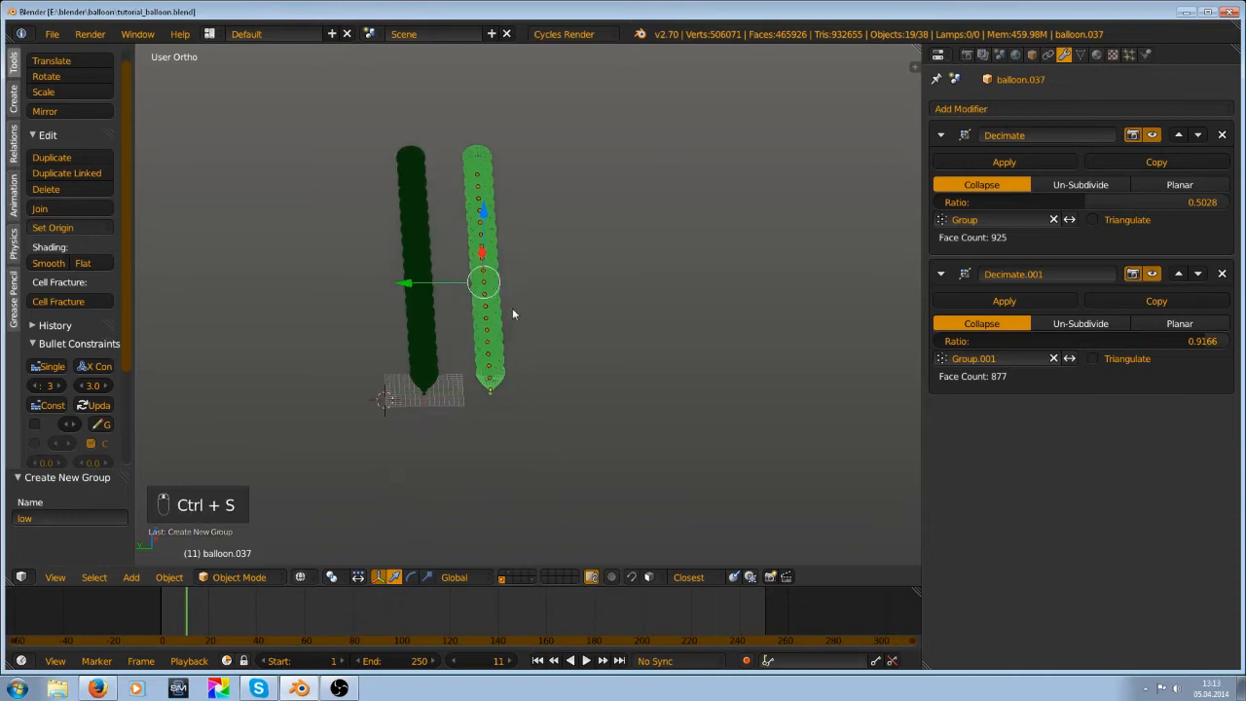
{"action": "scroll", "coordinate": [480, 335], "scroll_direction": "up", "scroll_amount": 3}
{"action": "scroll", "coordinate": [464, 339], "scroll_direction": "down", "scroll_amount": 2}
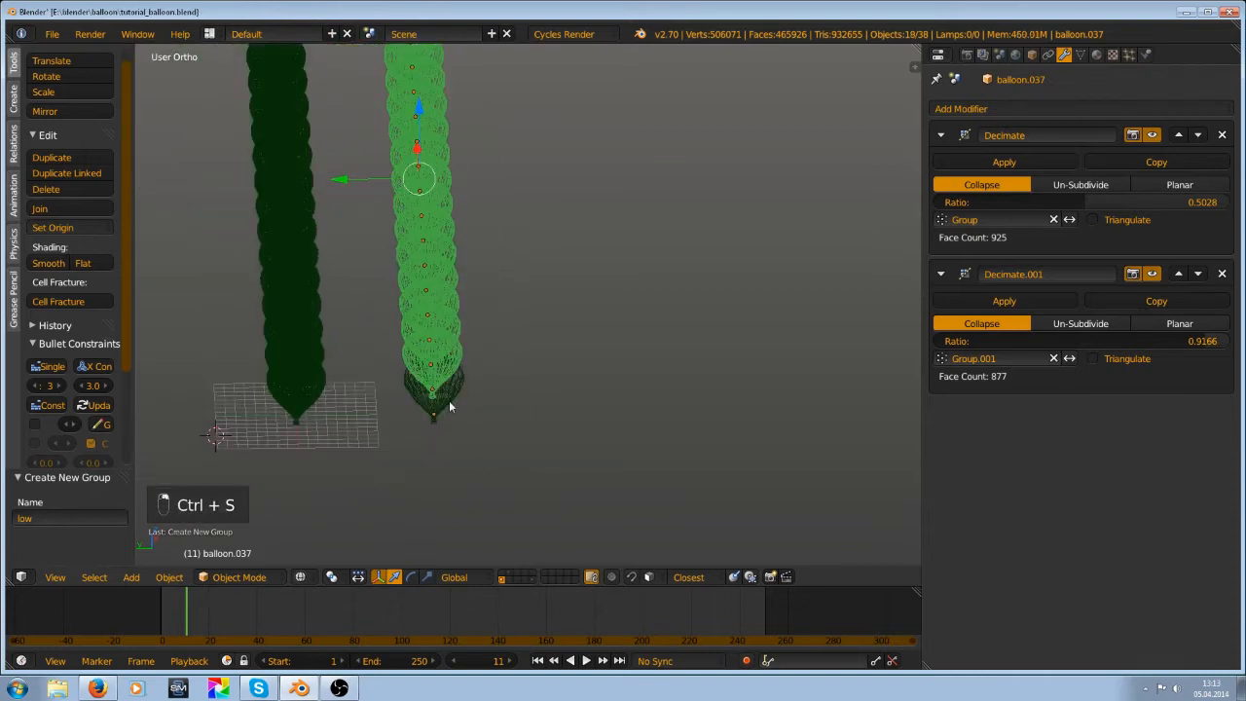
{"action": "middle_click_drag", "start_coordinate": [452, 406], "coordinate": [407, 419]}
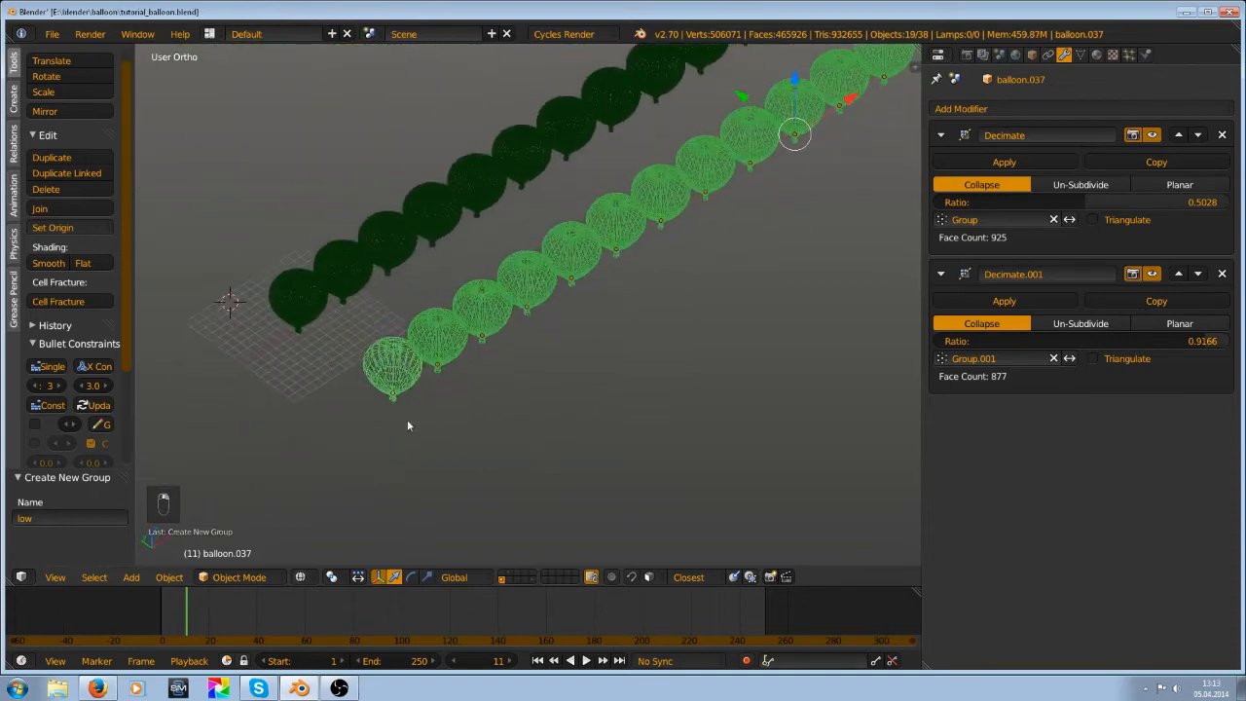
{"action": "scroll", "coordinate": [413, 377], "scroll_direction": "up", "scroll_amount": 4}
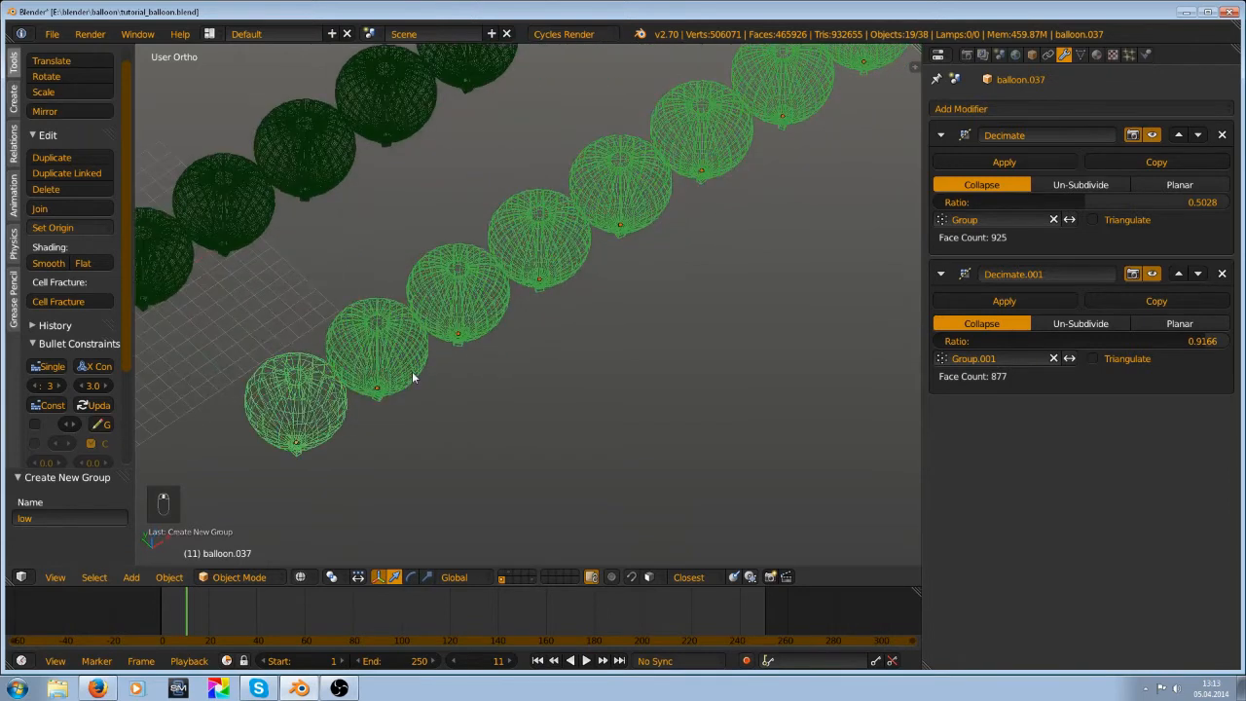
{"action": "key", "text": "ctrl+l"}
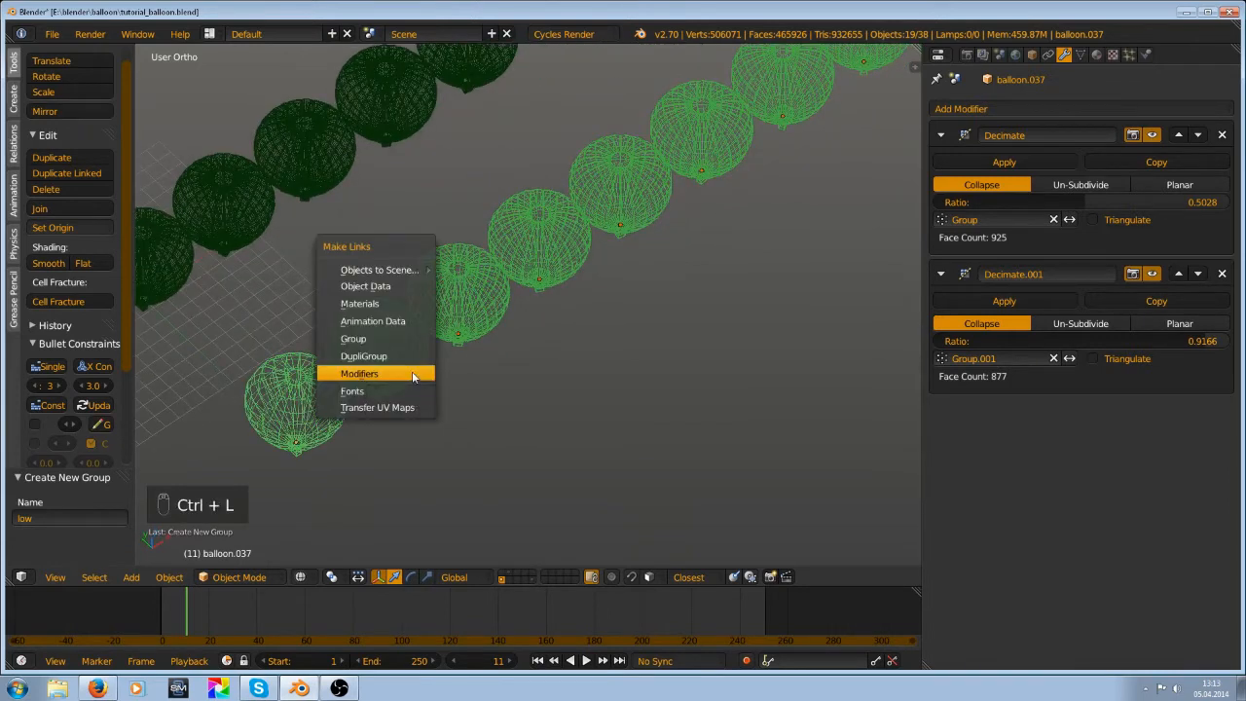
{"action": "left_click", "coordinate": [413, 377]}
{"action": "scroll", "coordinate": [443, 345], "scroll_direction": "up", "scroll_amount": 5}
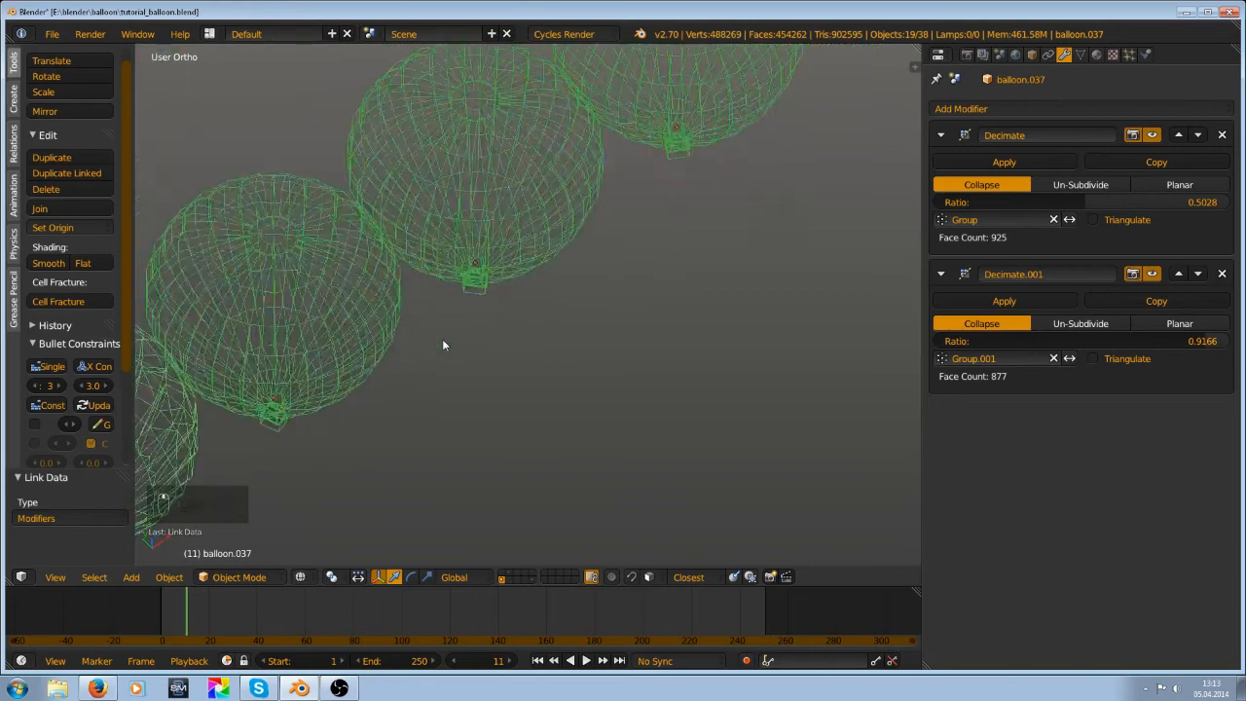
Compare the Decimate modifier settings of the end balloon and its neighbour in the row
{"action": "middle_click_drag", "start_coordinate": [443, 344], "coordinate": [557, 315]}
{"action": "right_click", "coordinate": [557, 316]}
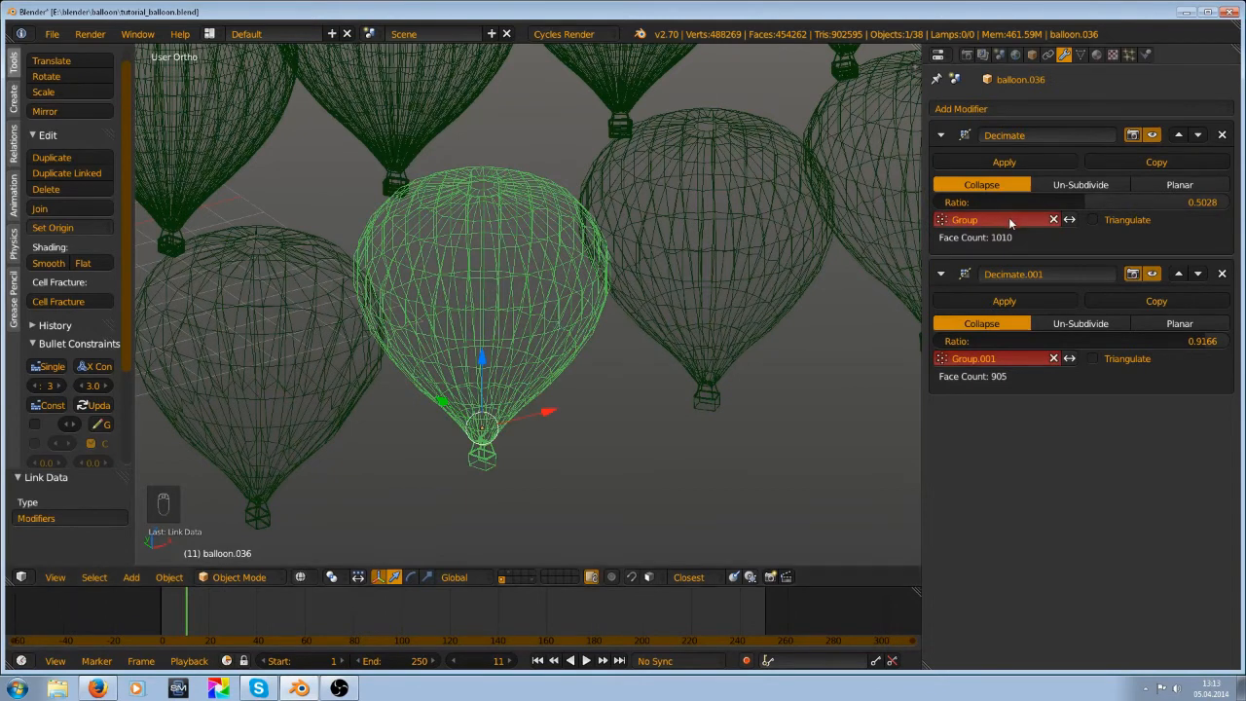
{"action": "scroll", "coordinate": [628, 363], "scroll_direction": "up", "scroll_amount": 3}
{"action": "scroll", "coordinate": [627, 359], "scroll_direction": "down", "scroll_amount": 1}
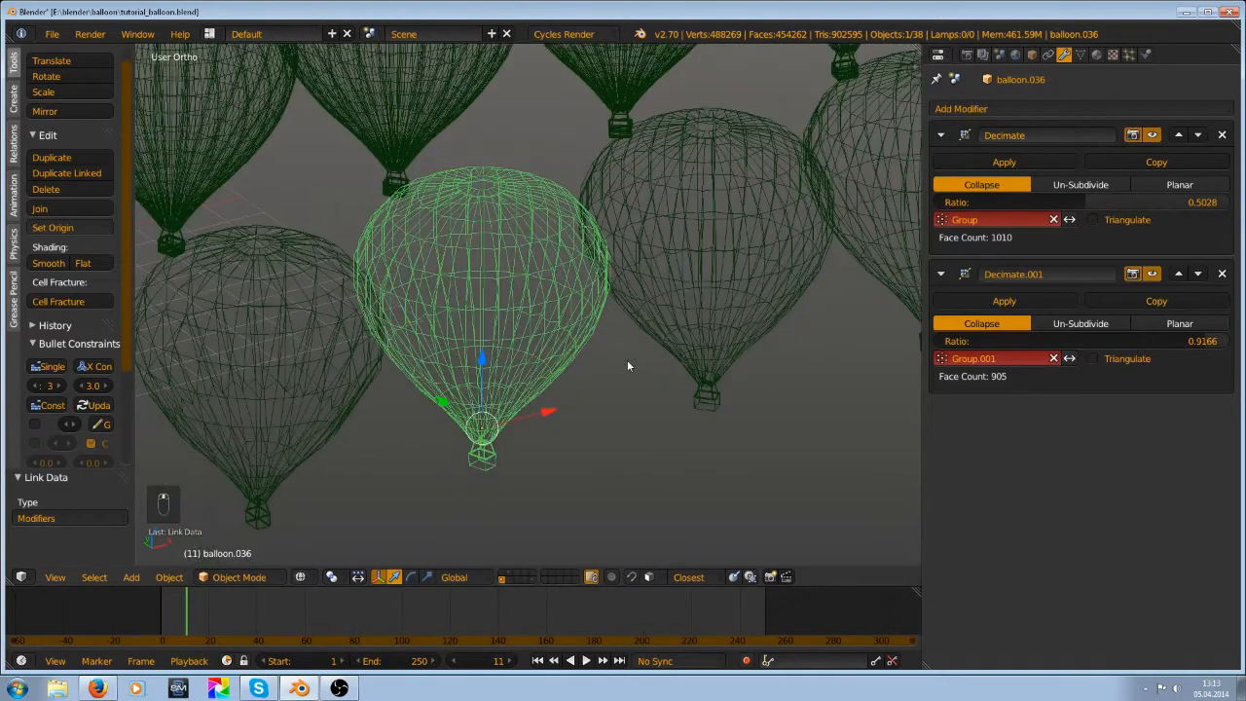
{"action": "right_click", "coordinate": [322, 395]}
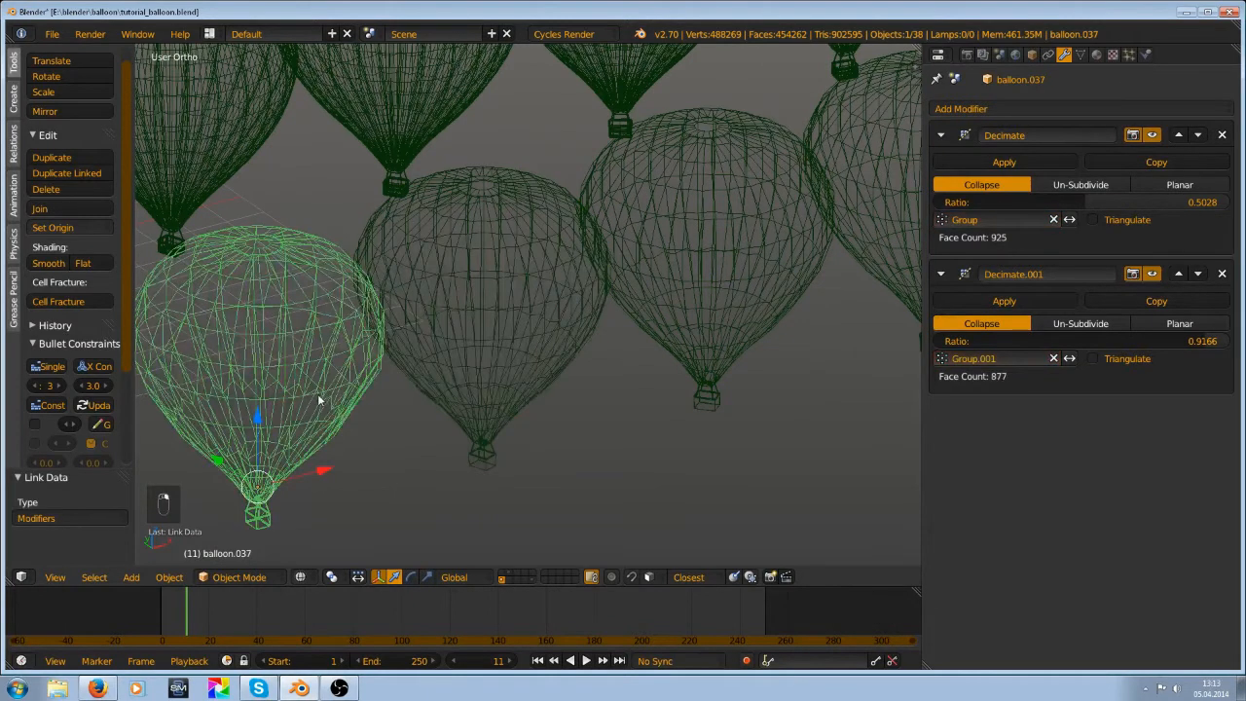
{"action": "right_click", "coordinate": [451, 341]}
{"action": "right_click", "coordinate": [250, 377]}
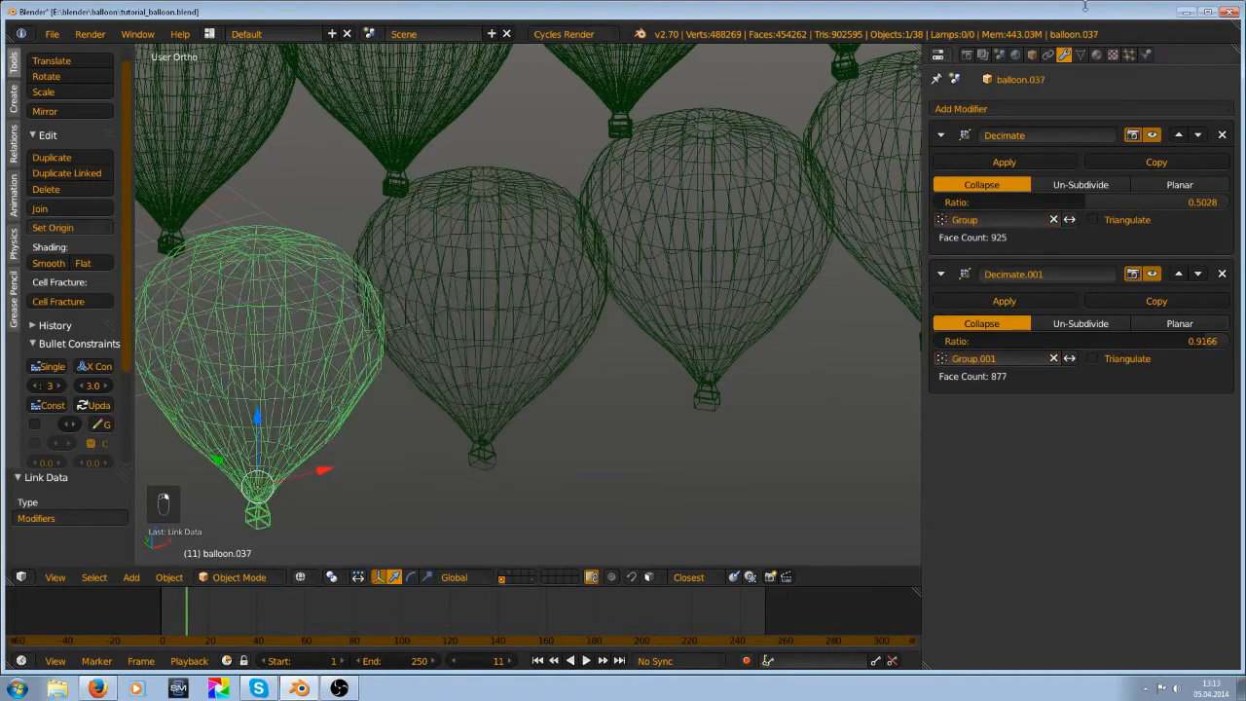
Compare the vertex group lists in the mesh data of the end balloon and its neighbour
{"action": "left_click", "coordinate": [1083, 55]}
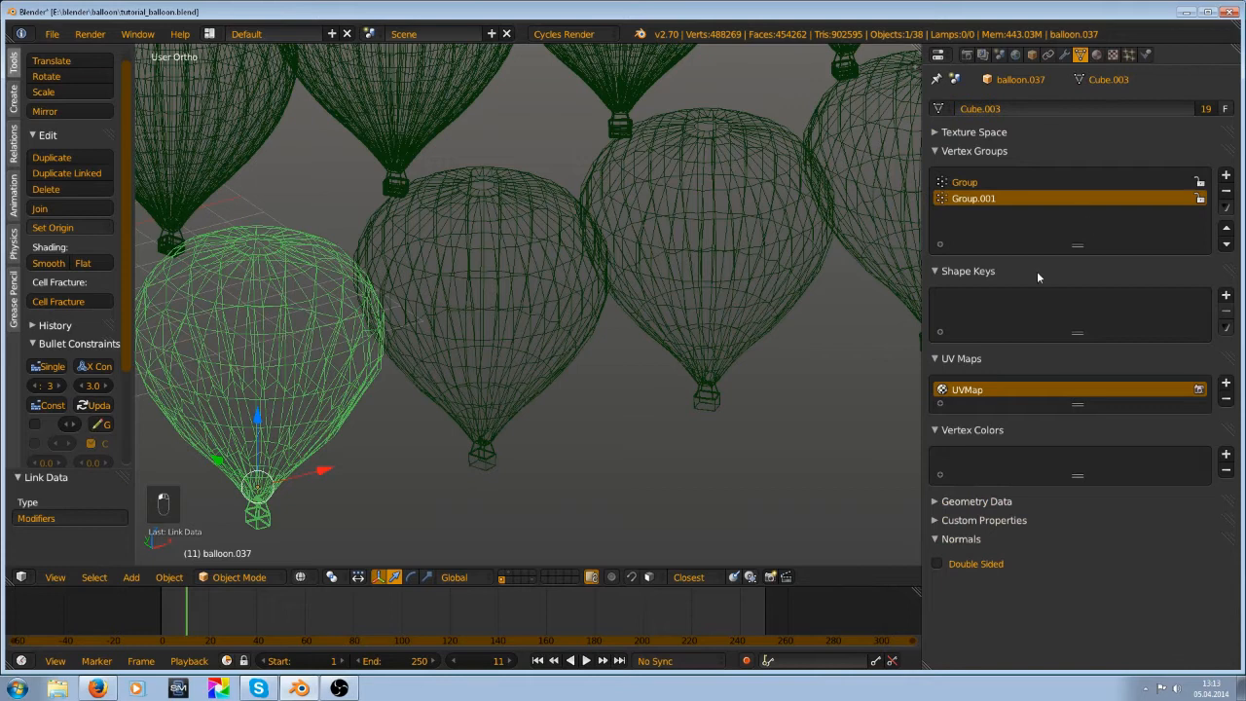
{"action": "right_click", "coordinate": [494, 319]}
{"action": "right_click", "coordinate": [326, 358]}
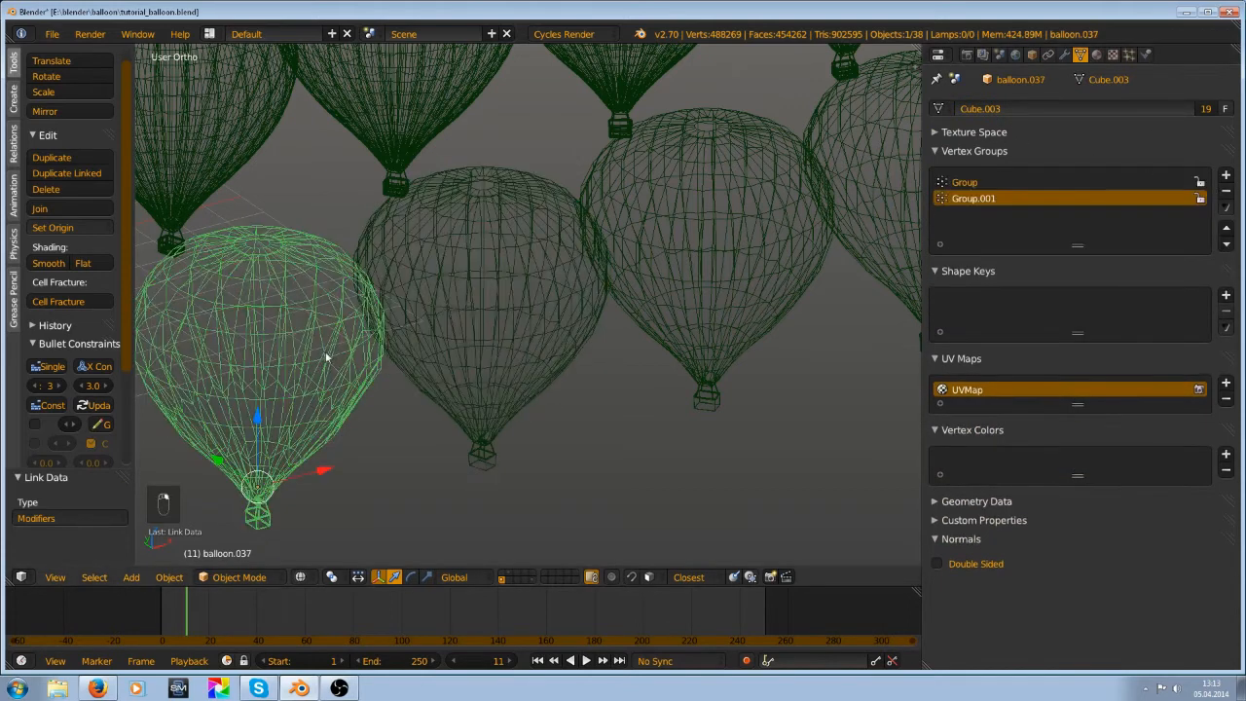
Select the end balloon's linked envelope mesh in Edit Mode and assign it to the Group.001 vertex group
{"action": "key", "text": "Tab"}
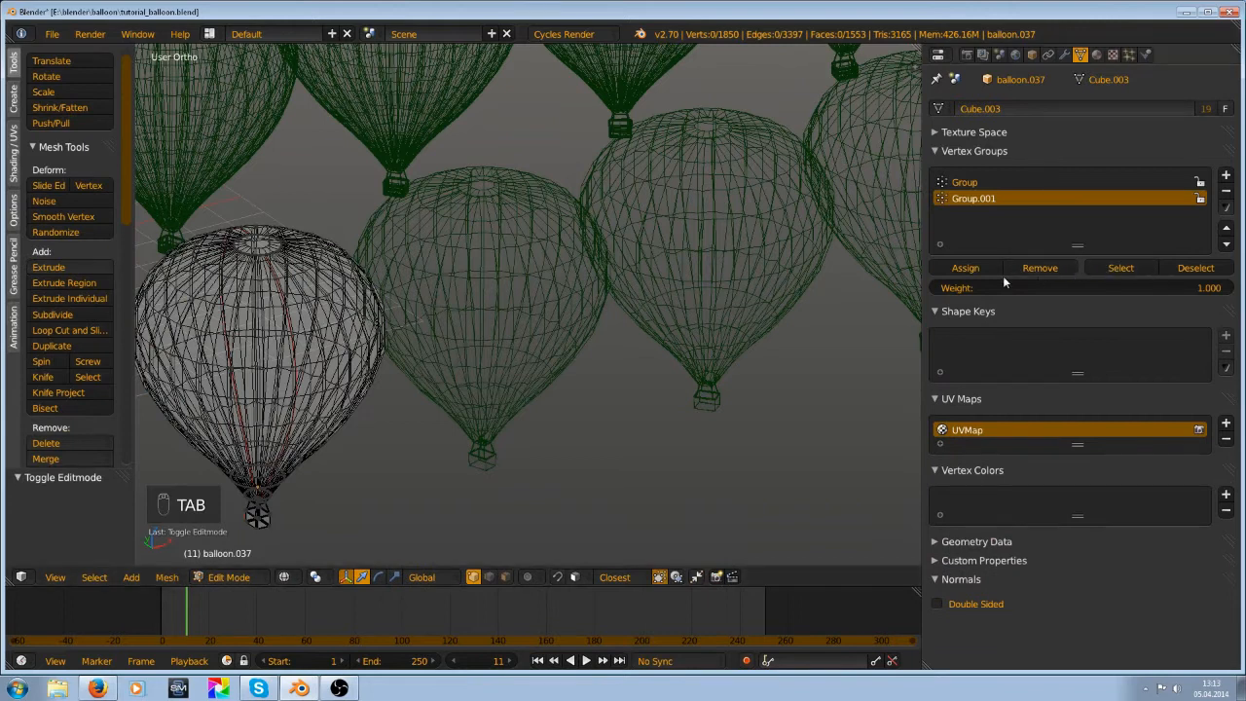
{"action": "right_click", "coordinate": [310, 331]}
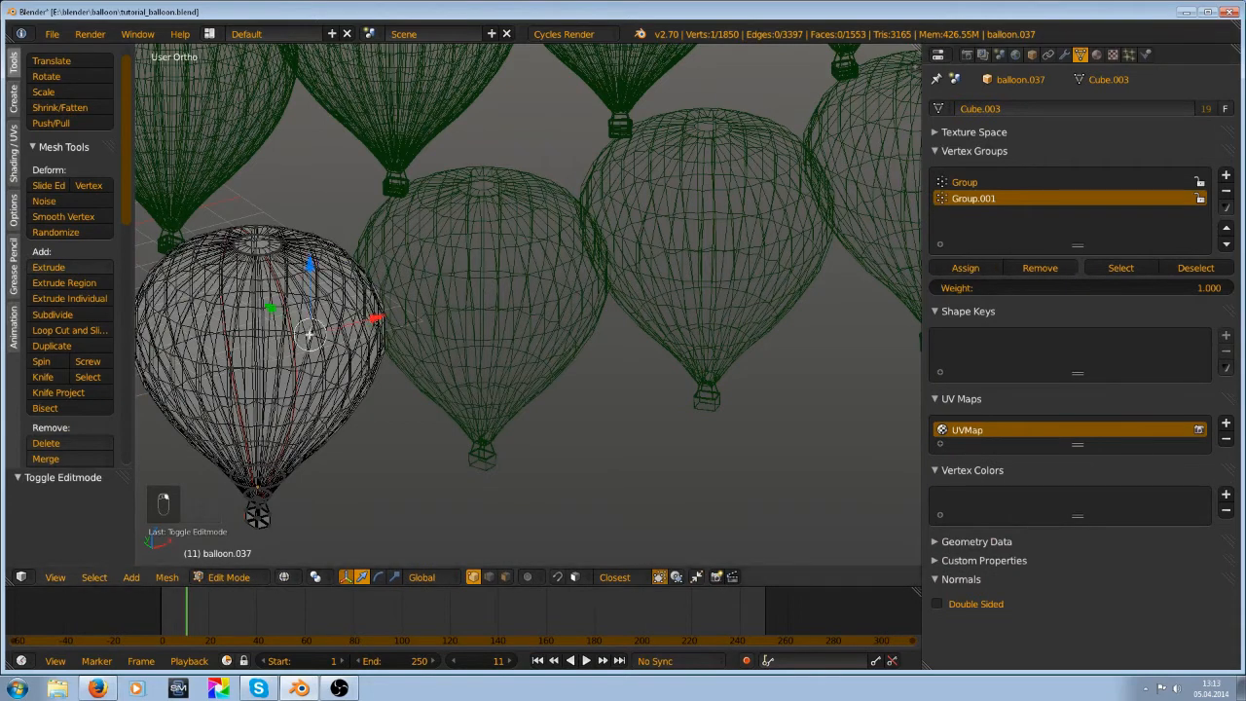
{"action": "key", "text": "l"}
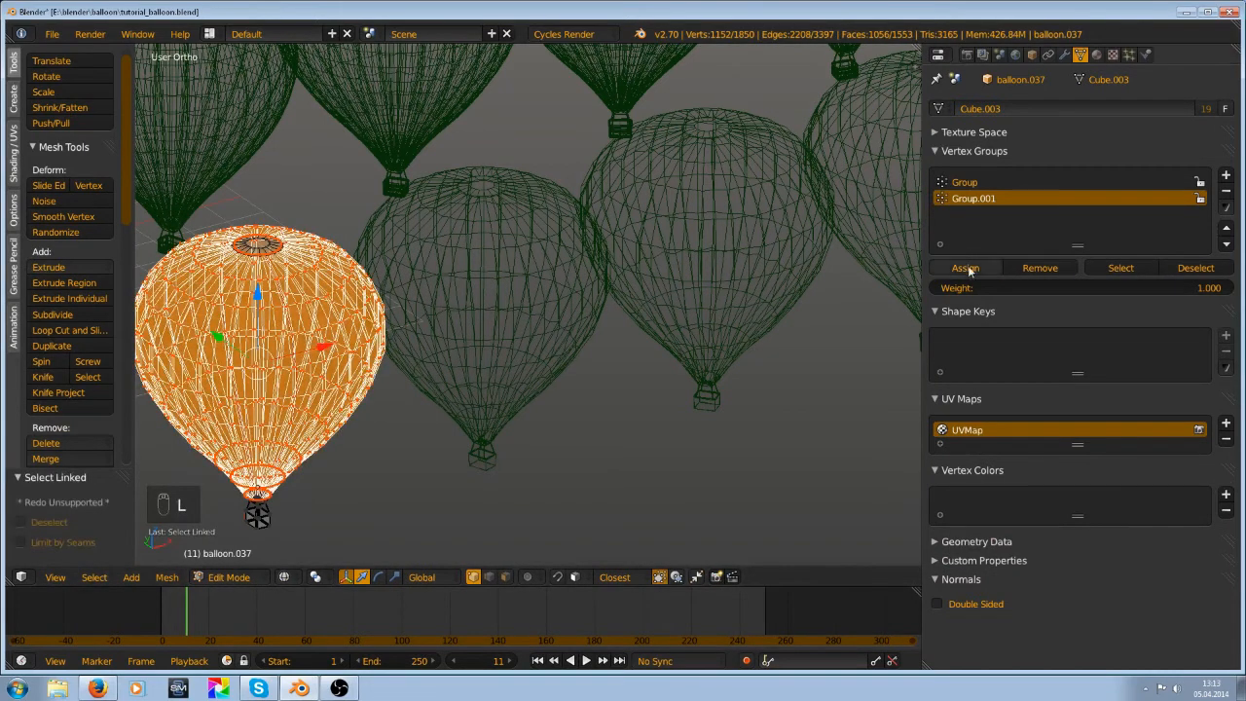
{"action": "key", "text": "Tab"}
Recheck which vertex groups the neighbouring balloon has against those of the end balloon
{"action": "right_click", "coordinate": [499, 280]}
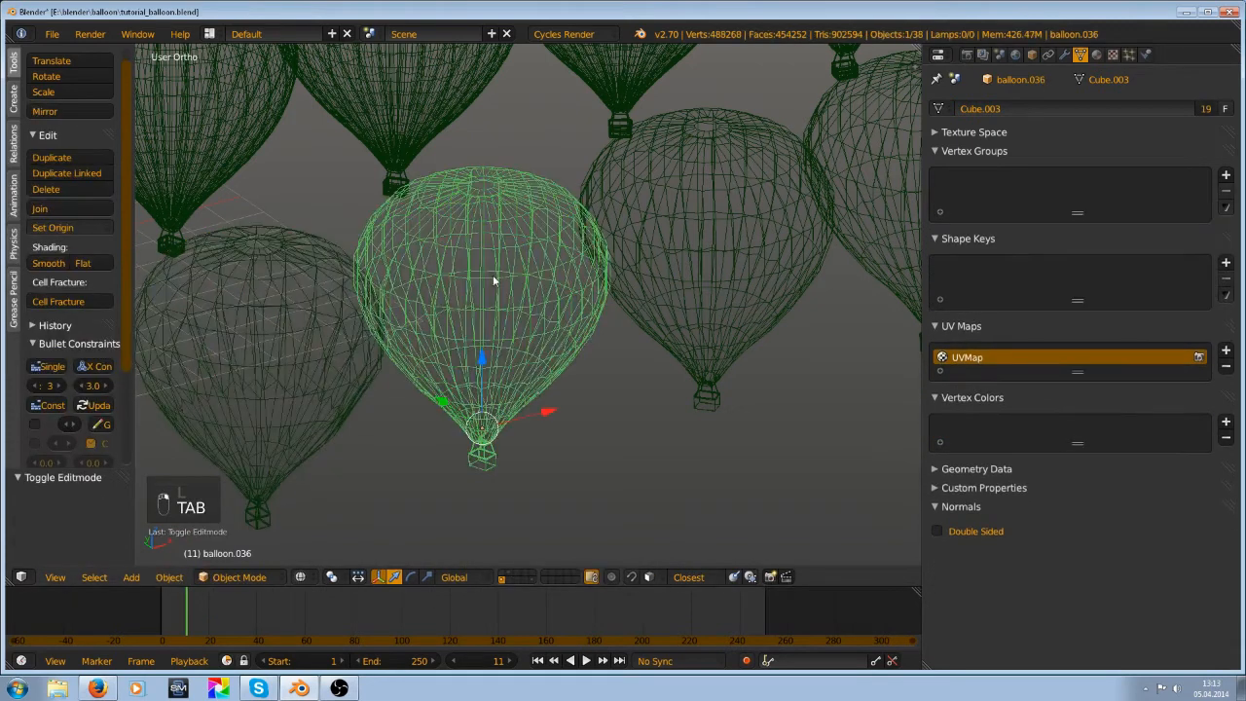
{"action": "right_click", "coordinate": [250, 368]}
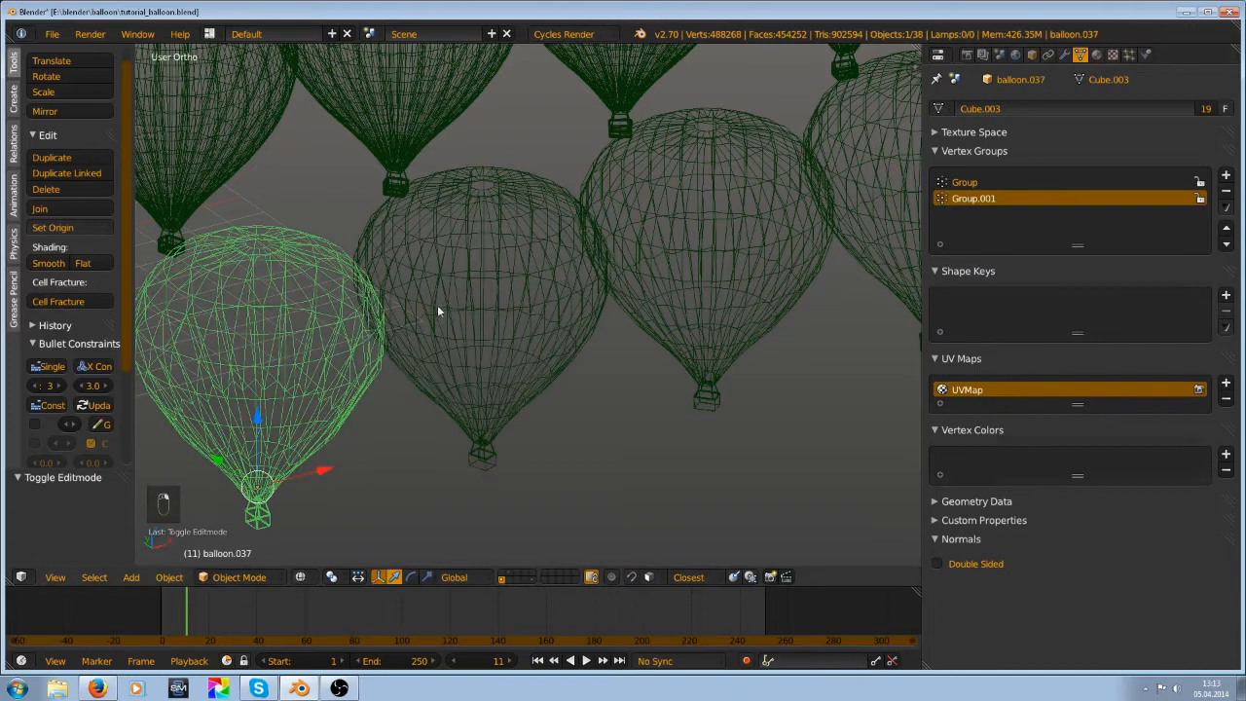
{"action": "right_click", "coordinate": [438, 312]}
{"action": "scroll", "coordinate": [438, 312], "scroll_direction": "up", "scroll_amount": 1}
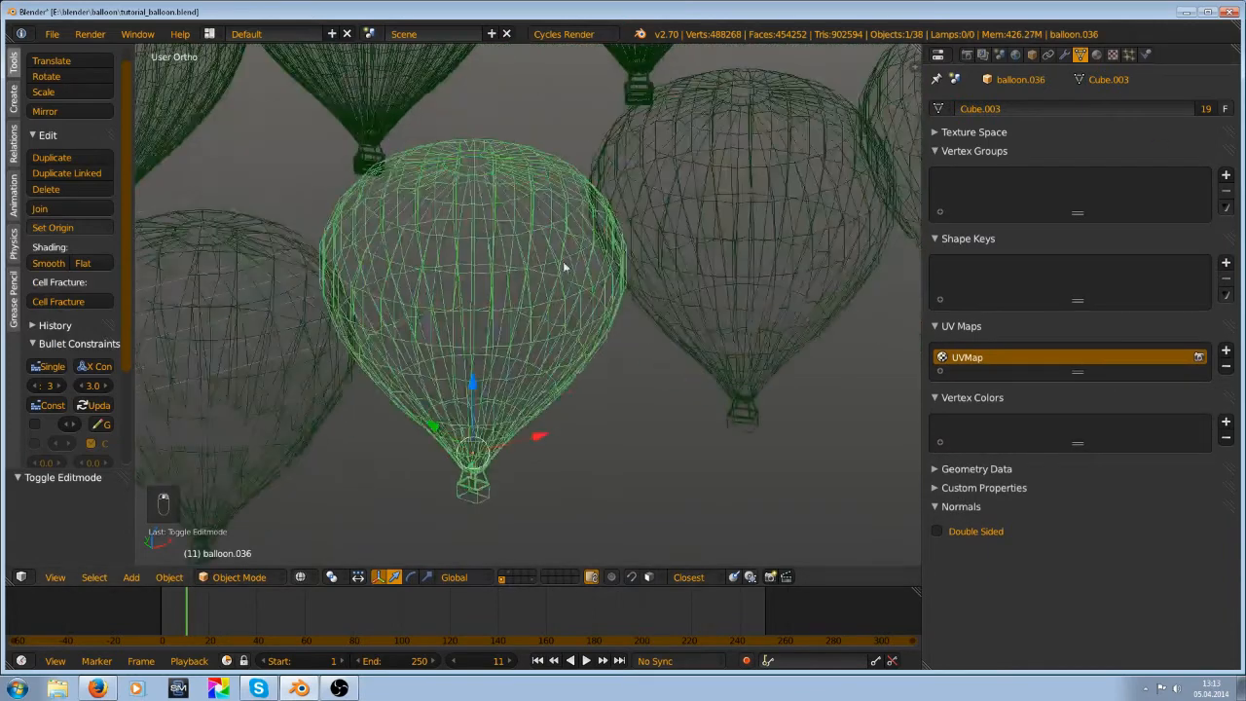
{"action": "middle_click_drag", "start_coordinate": [564, 267], "coordinate": [594, 352]}
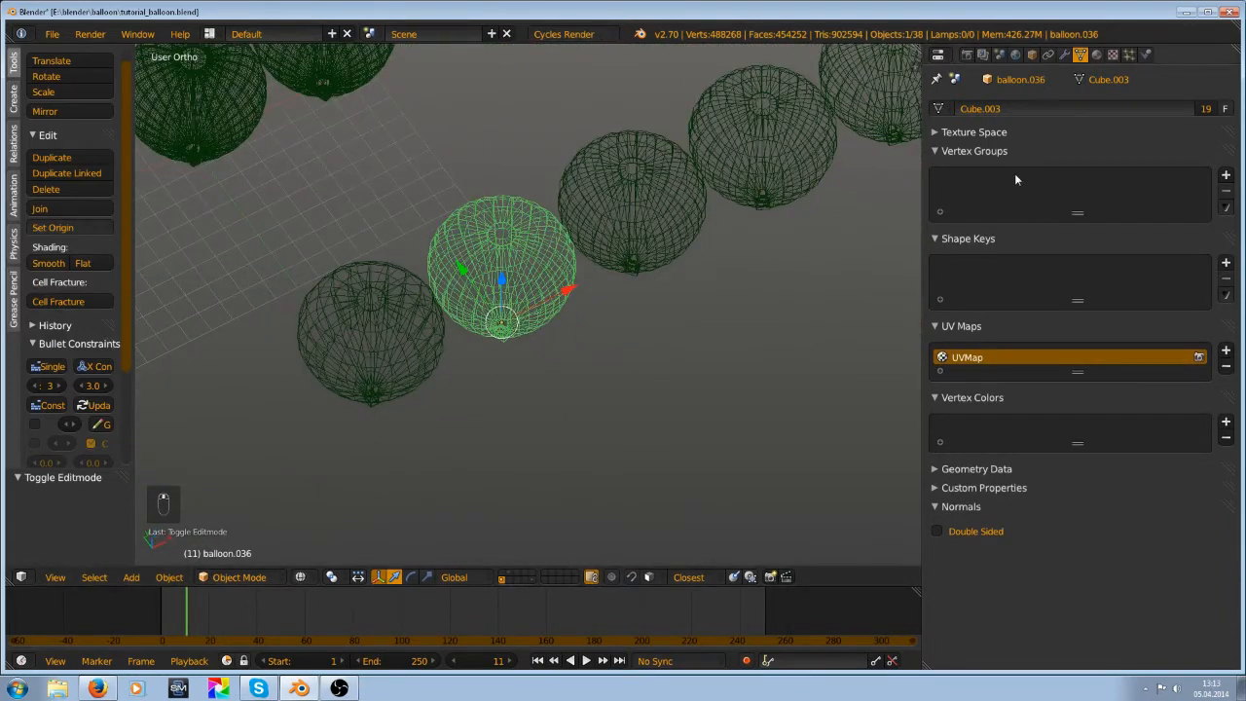
{"action": "middle_click_drag", "start_coordinate": [555, 292], "coordinate": [251, 263]}
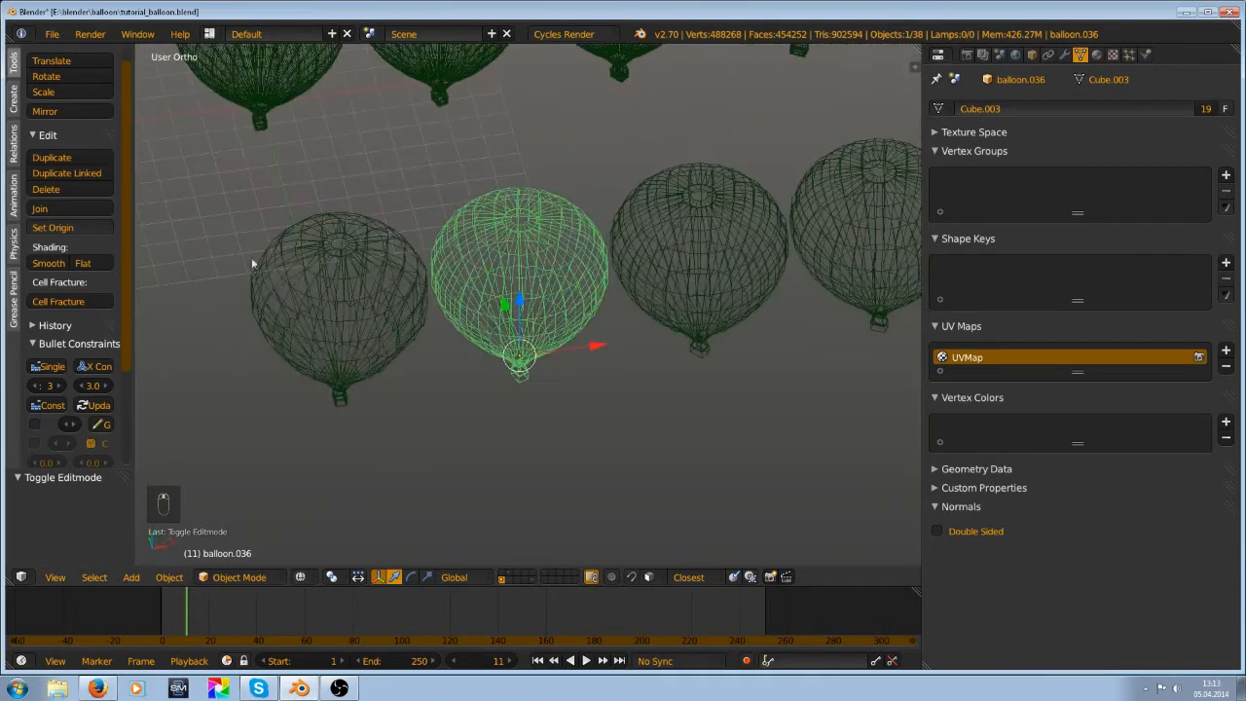
{"action": "right_click", "coordinate": [357, 287]}
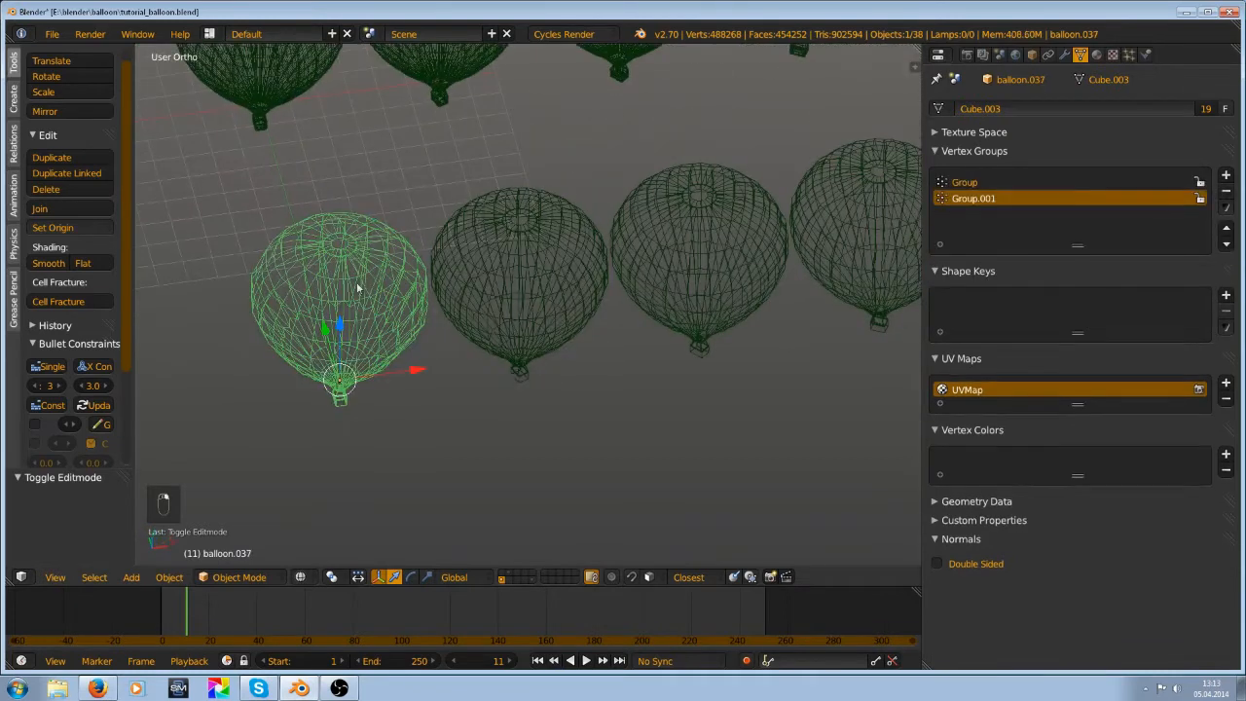
Compare the vertex groups of the end balloon with those of the next two balloons in its row
{"action": "right_click", "coordinate": [460, 312]}
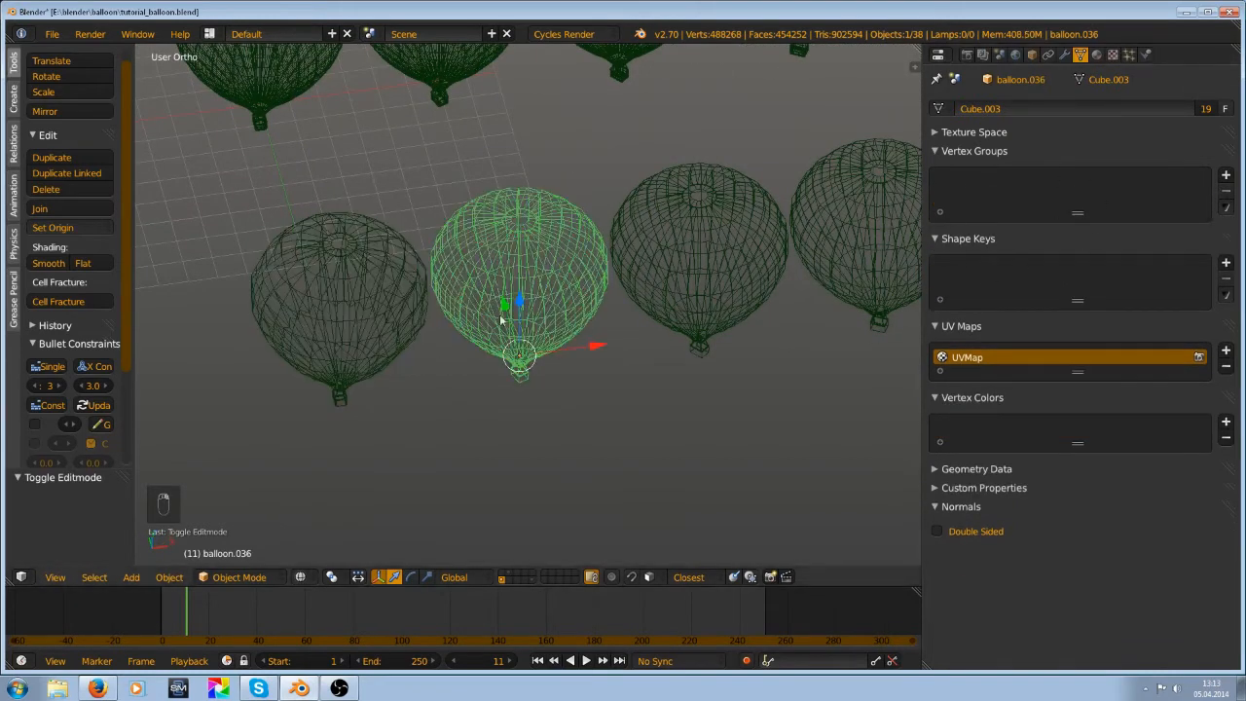
{"action": "right_click", "coordinate": [331, 292]}
{"action": "left_click", "coordinate": [1005, 134]}
{"action": "left_click", "coordinate": [1005, 136]}
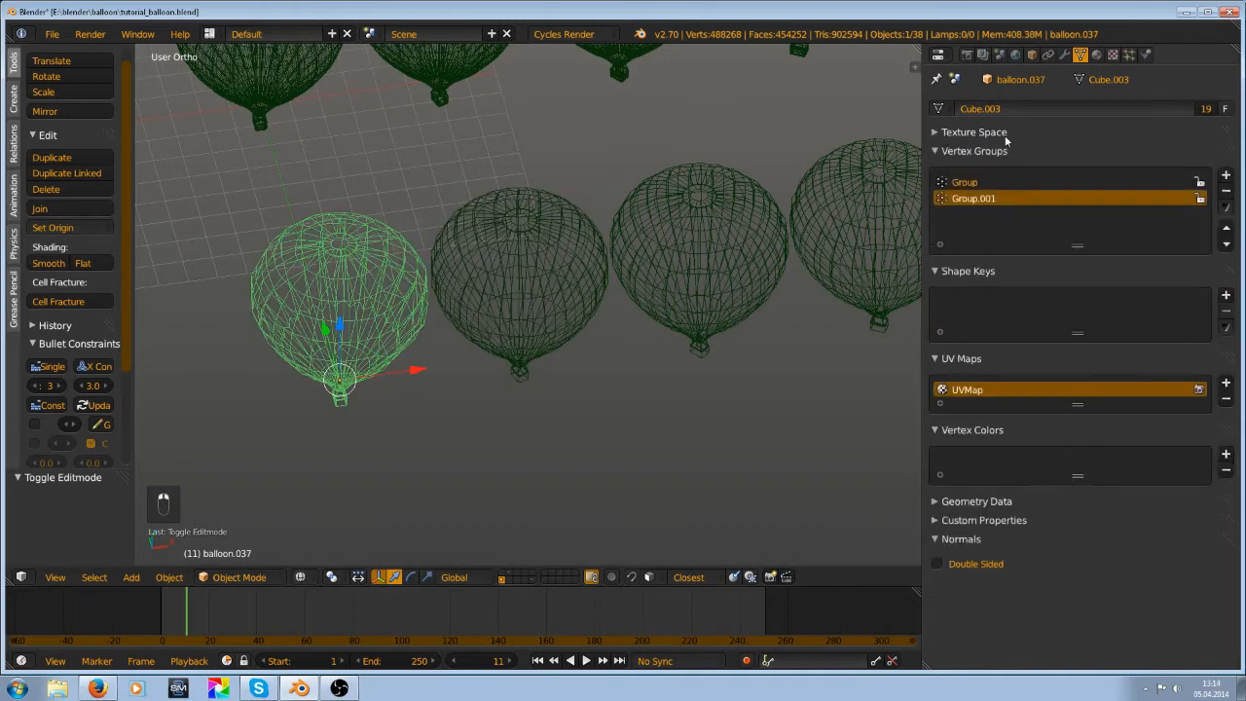
{"action": "right_click", "coordinate": [550, 291]}
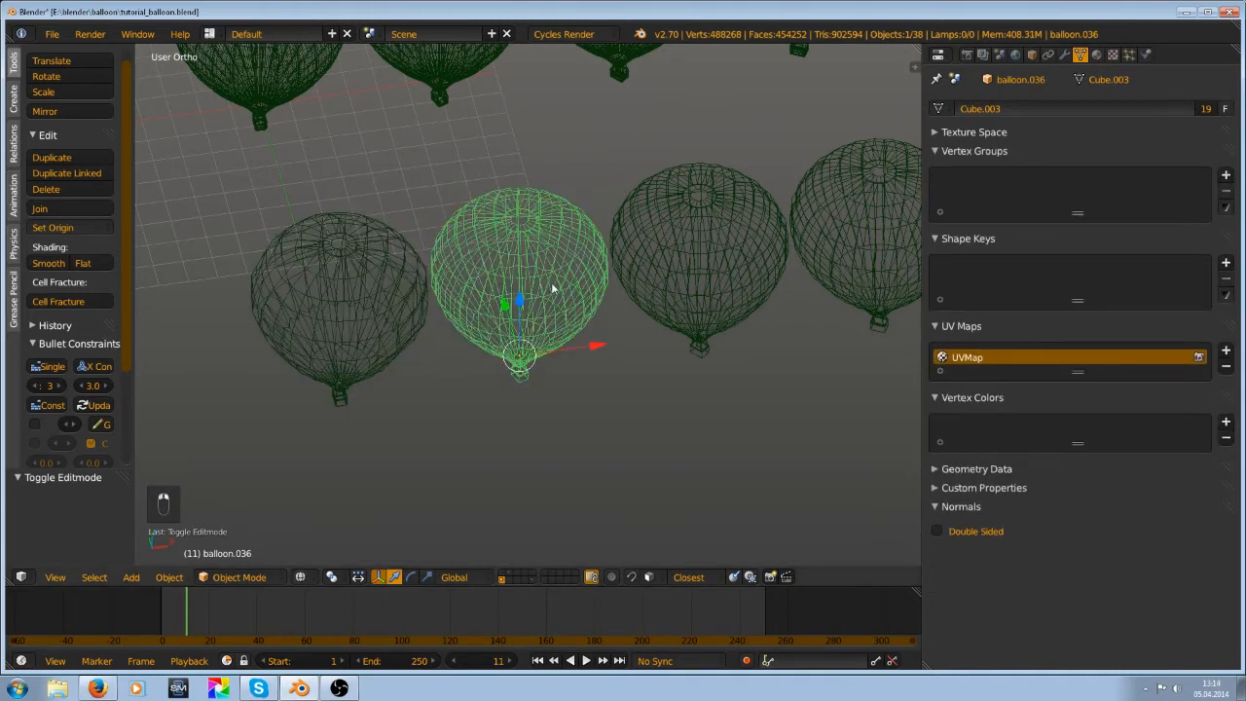
{"action": "right_click", "coordinate": [409, 306]}
{"action": "right_click", "coordinate": [509, 286]}
{"action": "right_click", "coordinate": [674, 261]}
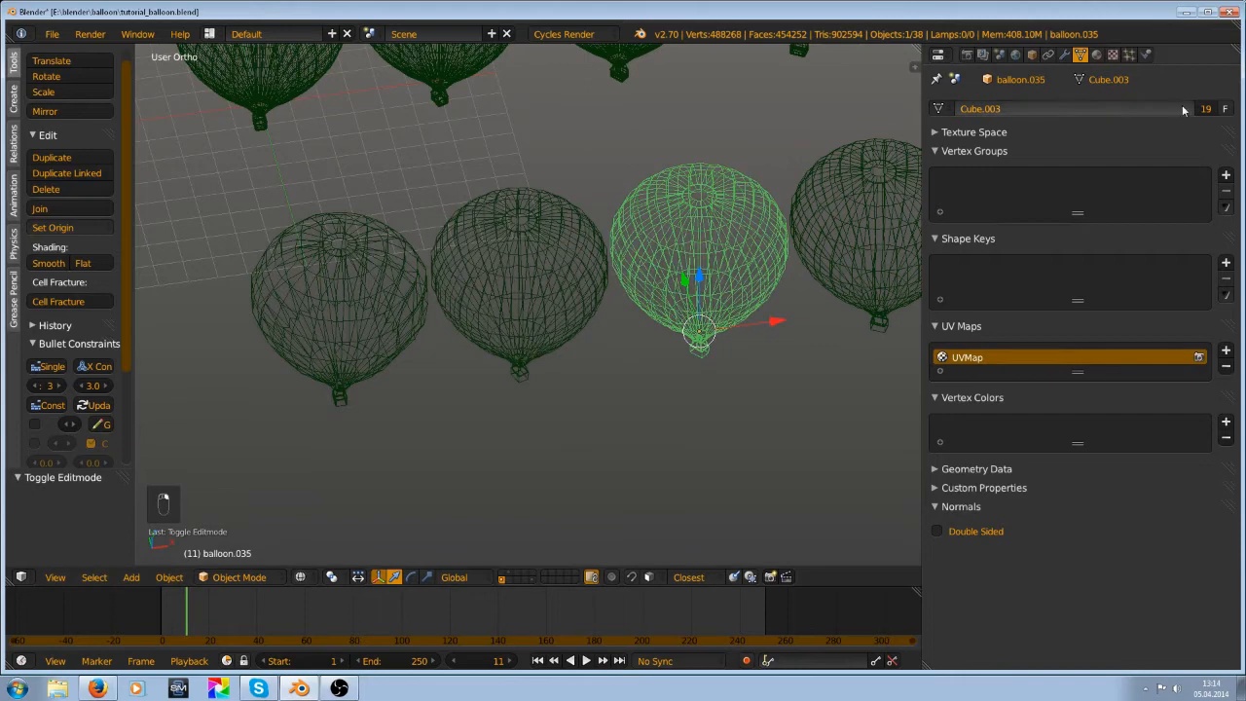
{"action": "right_click", "coordinate": [355, 275]}
{"action": "right_click", "coordinate": [555, 266]}
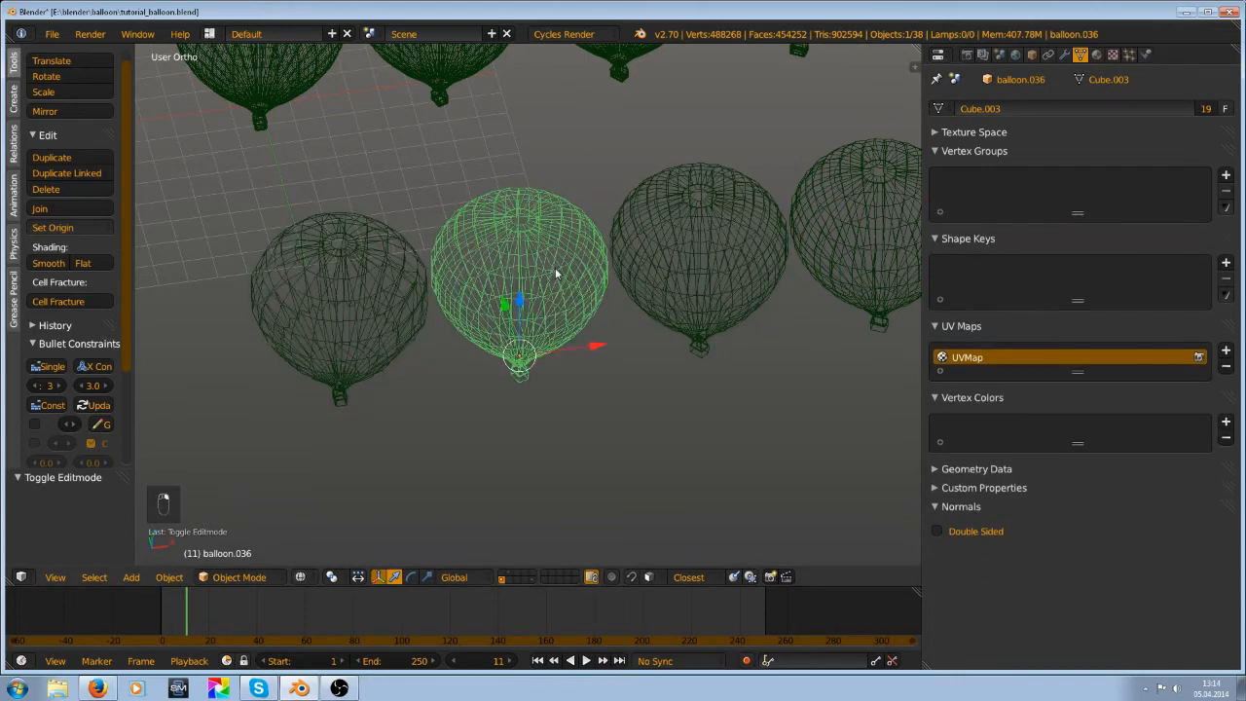
Compare the vertex group assignments in the Decimate modifiers of the end balloon and its neighbour
{"action": "key", "text": "z"}
{"action": "key", "text": "z"}
{"action": "middle_click_drag", "start_coordinate": [570, 260], "coordinate": [679, 216]}
{"action": "scroll", "coordinate": [678, 216], "scroll_direction": "down", "scroll_amount": 6}
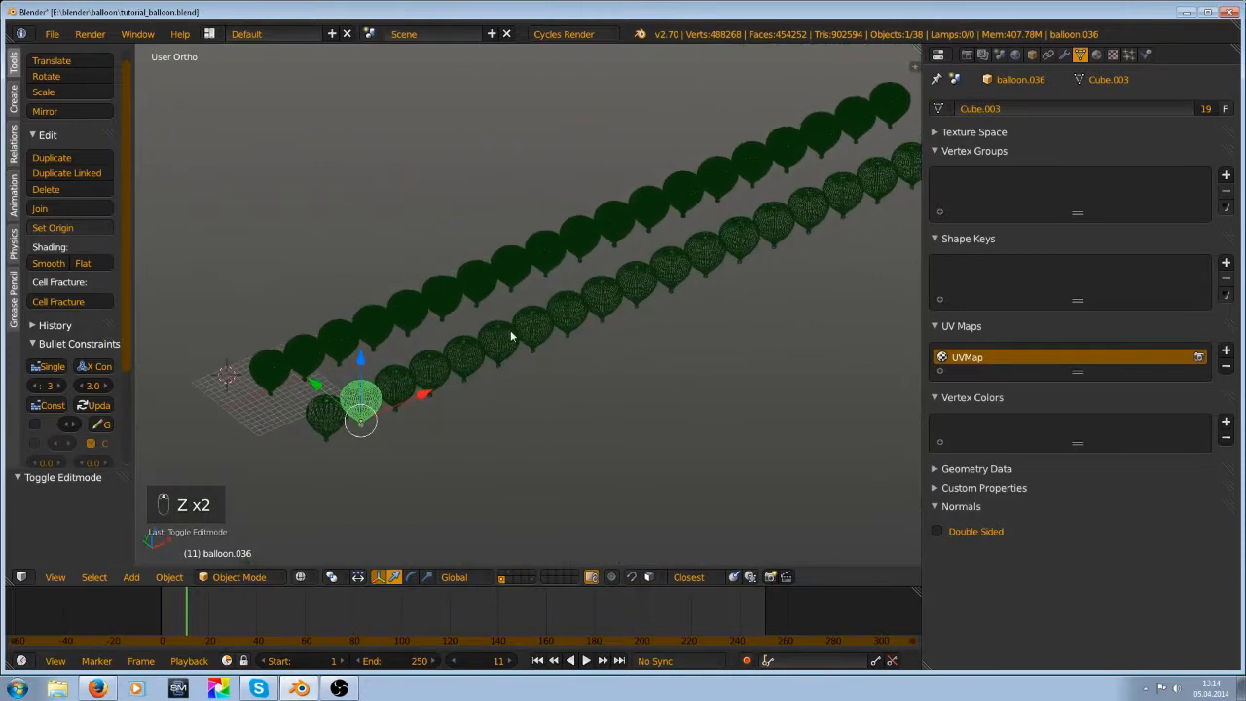
{"action": "right_click", "coordinate": [414, 380]}
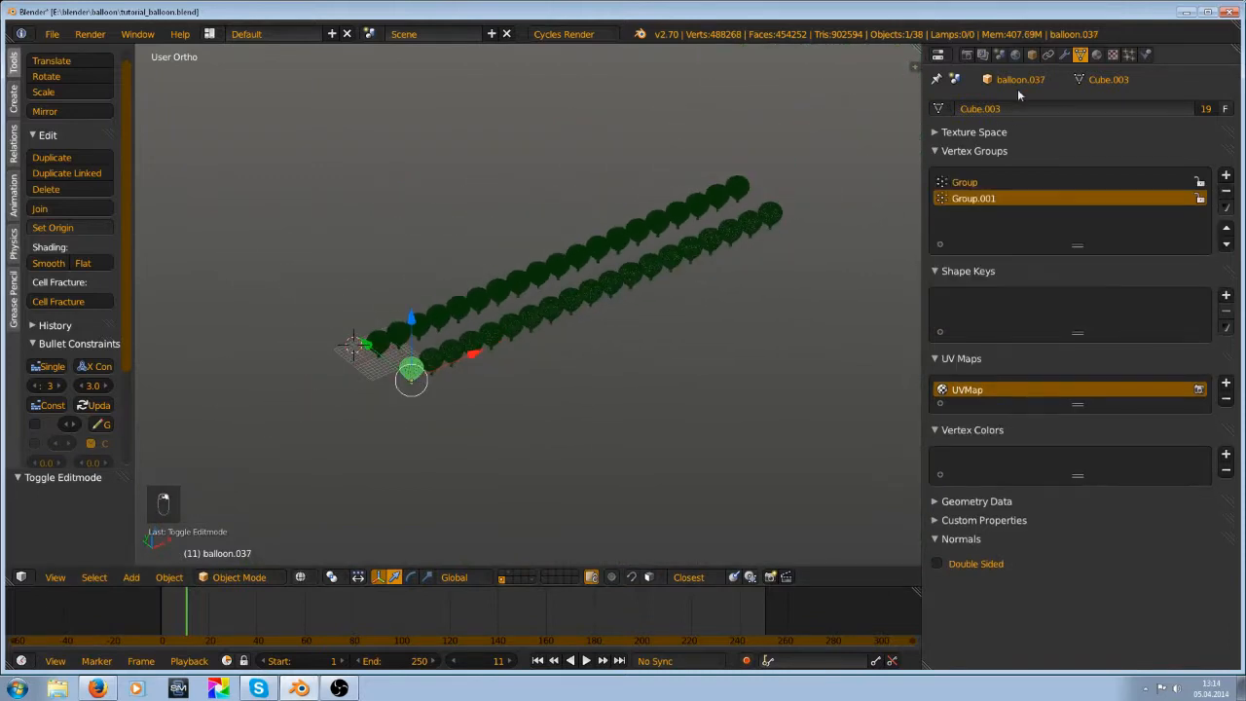
{"action": "left_click", "coordinate": [1065, 54]}
{"action": "scroll", "coordinate": [189, 410], "scroll_direction": "up", "scroll_amount": 5}
{"action": "scroll", "coordinate": [189, 410], "scroll_direction": "up", "scroll_amount": 6}
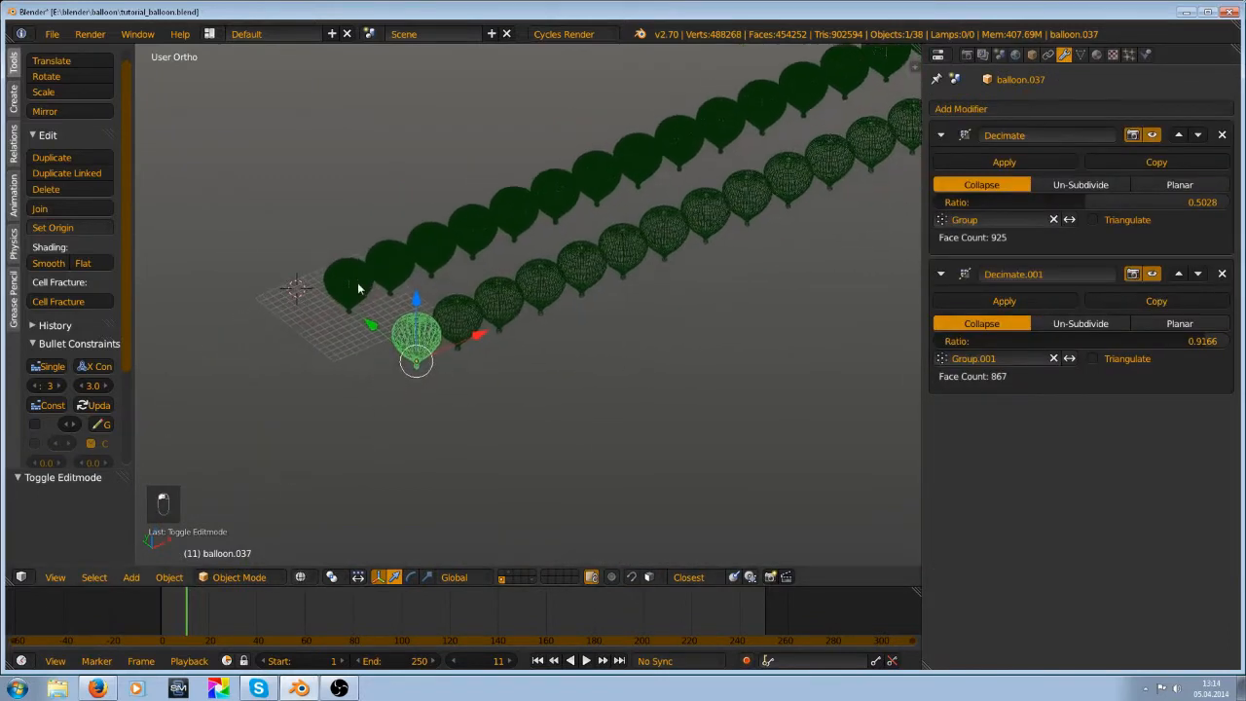
{"action": "right_click", "coordinate": [448, 307]}
{"action": "middle_click_drag", "start_coordinate": [448, 307], "coordinate": [492, 307], "text": "shift"}
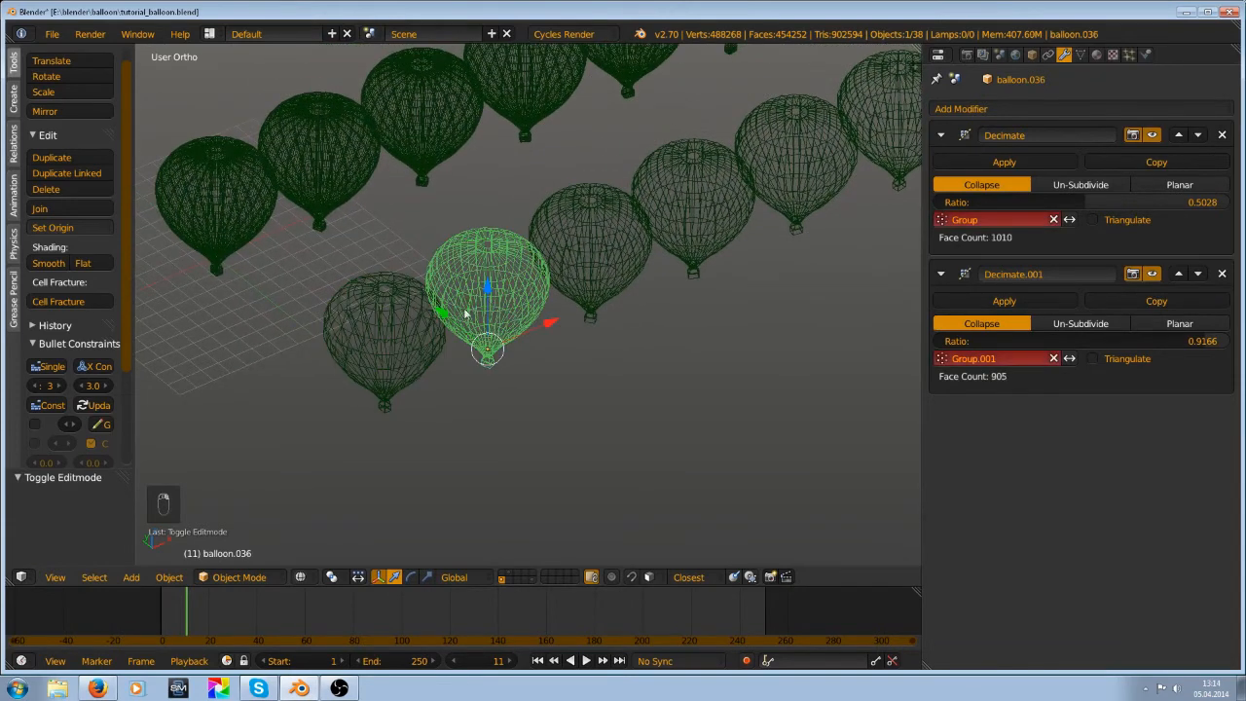
Select the neighbouring balloon with the end balloon as active object and link the Object Data between them
{"action": "right_click", "coordinate": [399, 339], "text": "shift"}
{"action": "right_click", "coordinate": [491, 302], "text": "shift"}
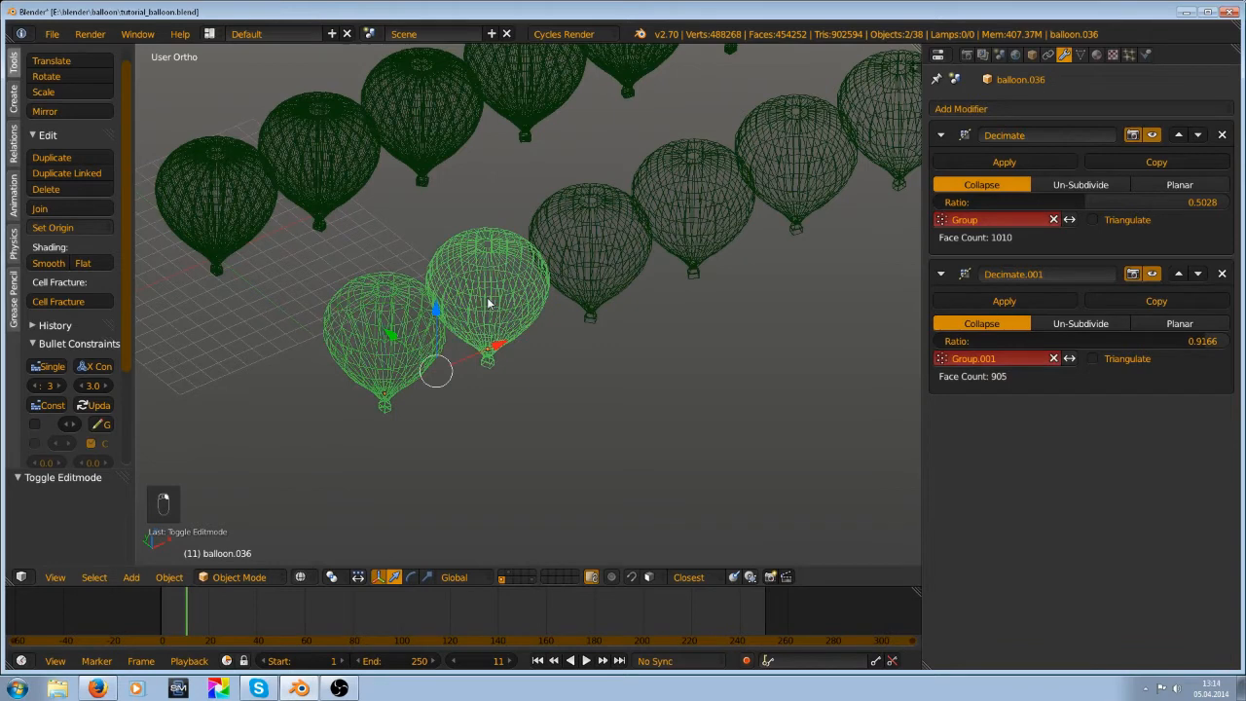
{"action": "right_click", "coordinate": [489, 303]}
{"action": "right_click", "coordinate": [427, 324], "text": "shift"}
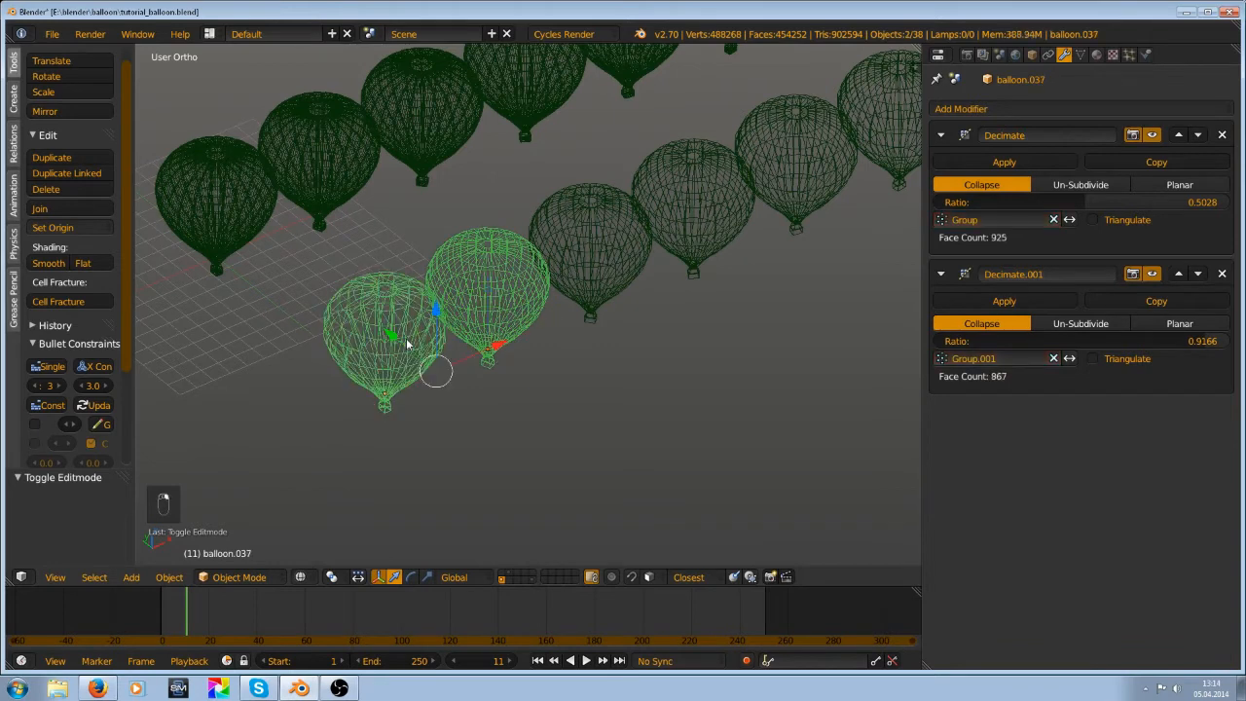
{"action": "key", "text": "ctrl+l"}
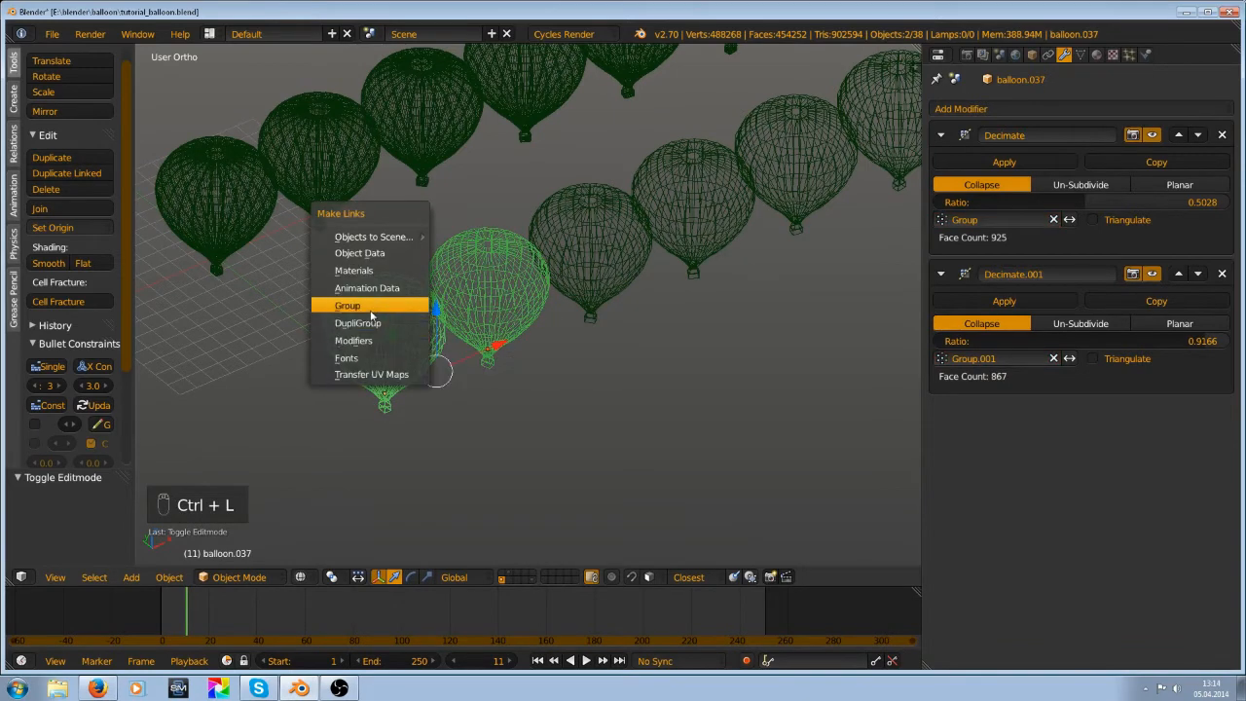
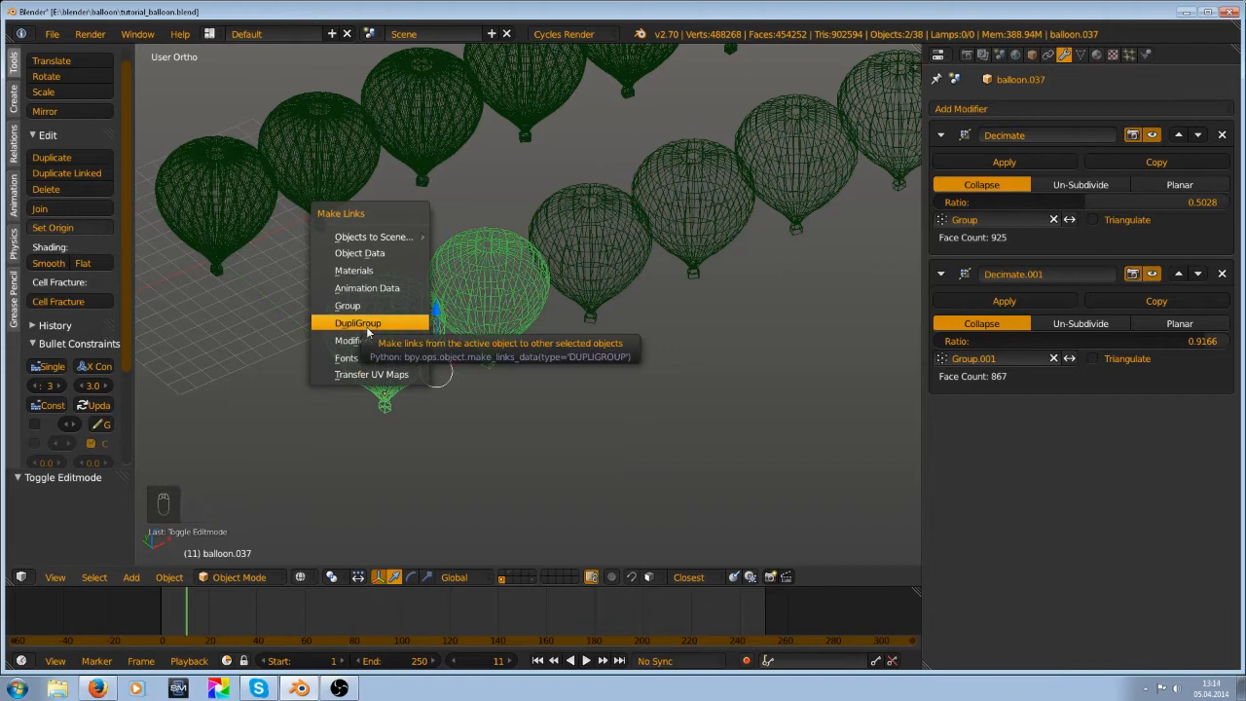
{"action": "left_click", "coordinate": [386, 254]}
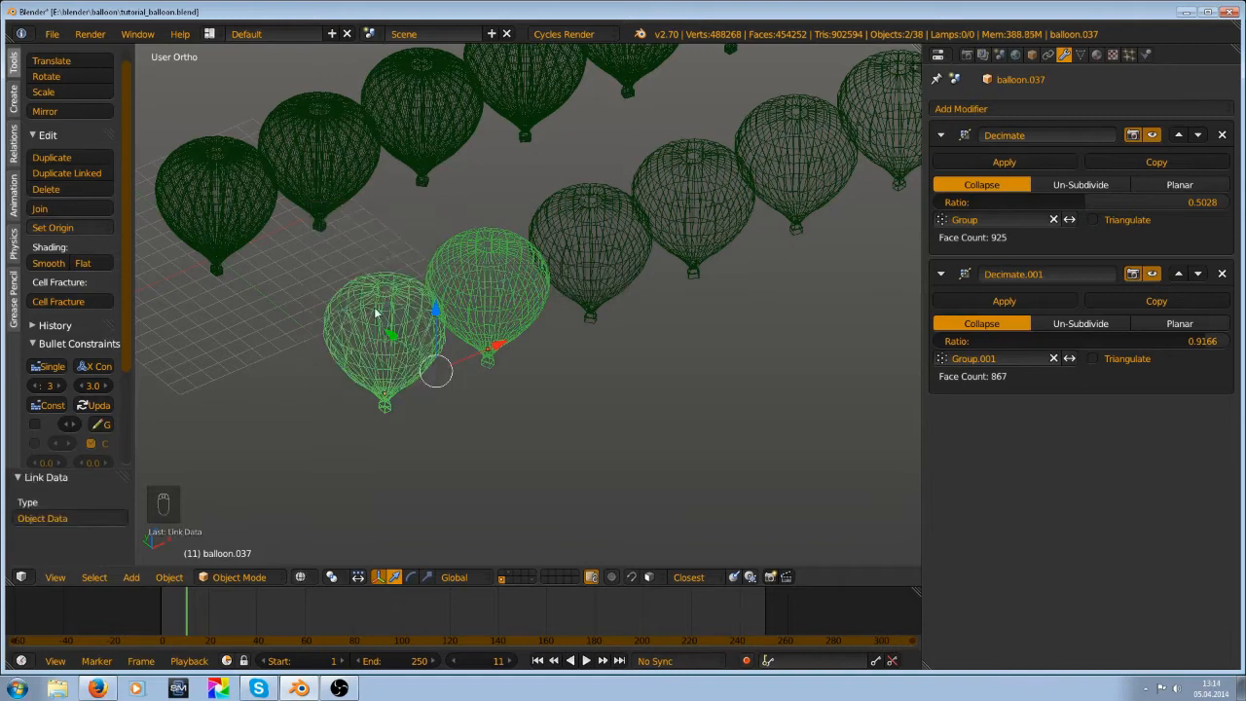
Try linking the DupliGroup and the Group from the end balloon to its neighbour, and deselect everything
{"action": "key", "text": "ctrl+l"}
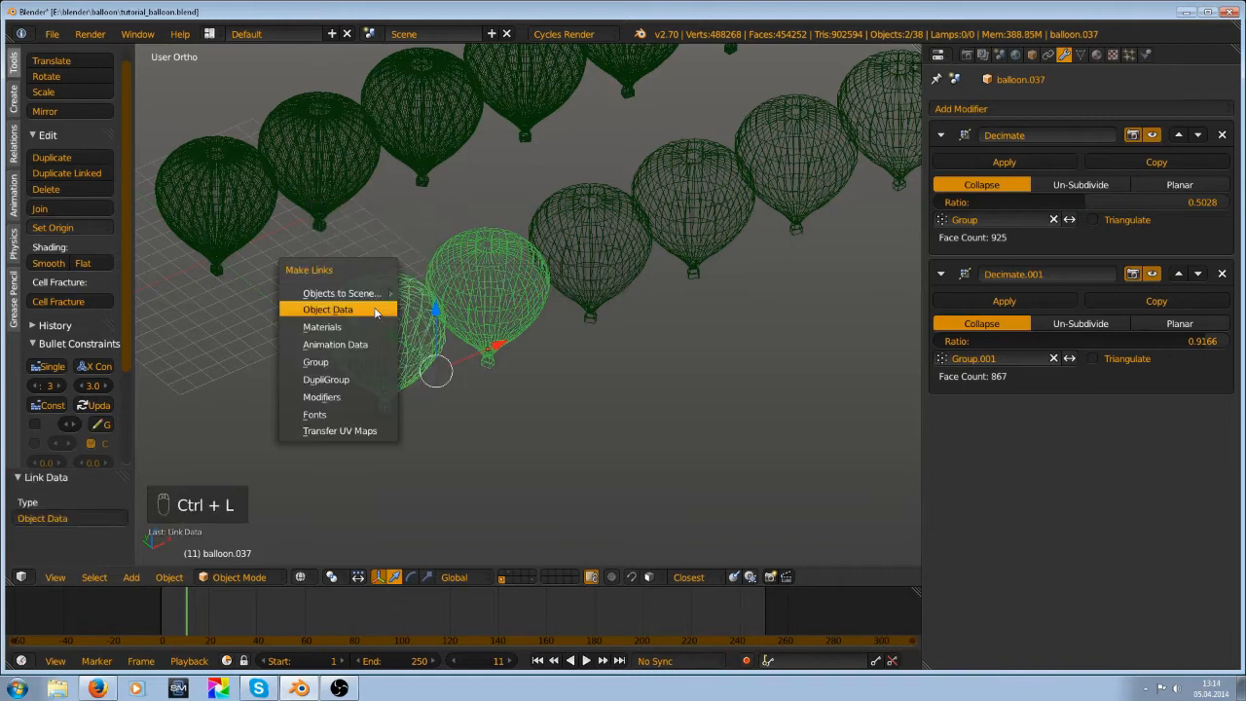
{"action": "left_click", "coordinate": [364, 381]}
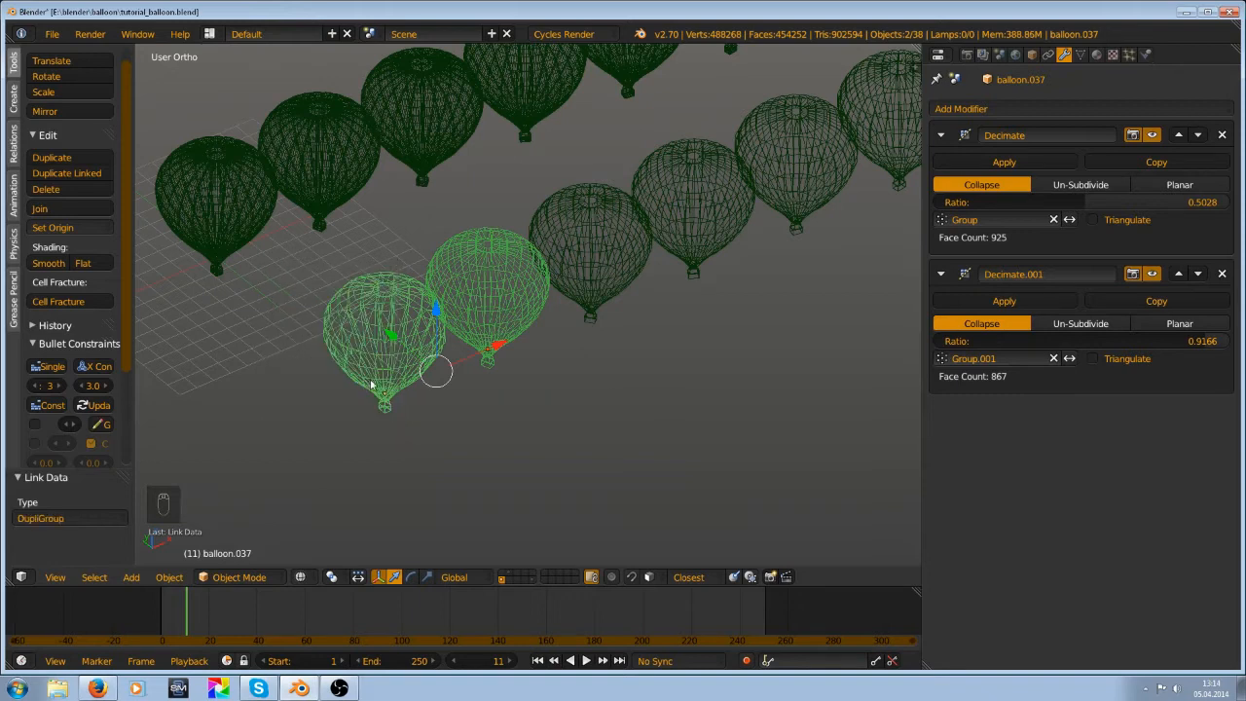
{"action": "key", "text": "ctrl+l"}
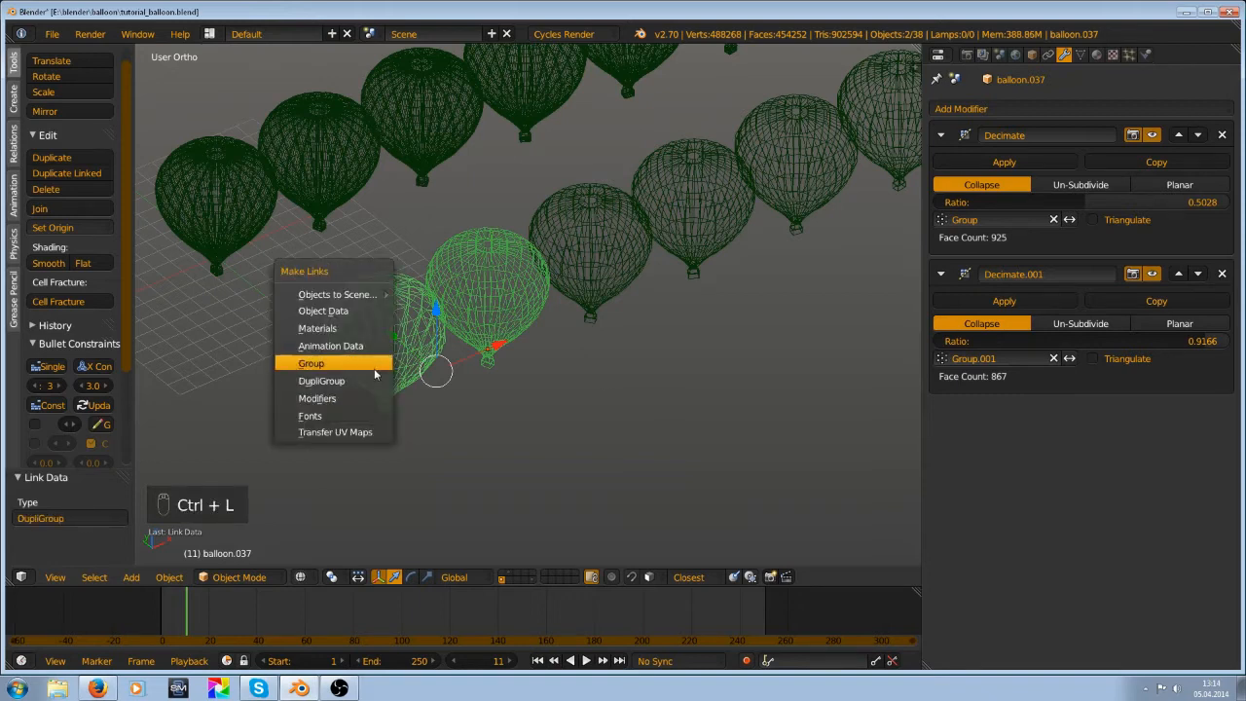
{"action": "left_click", "coordinate": [375, 363]}
{"action": "key", "text": "ctrl+l"}
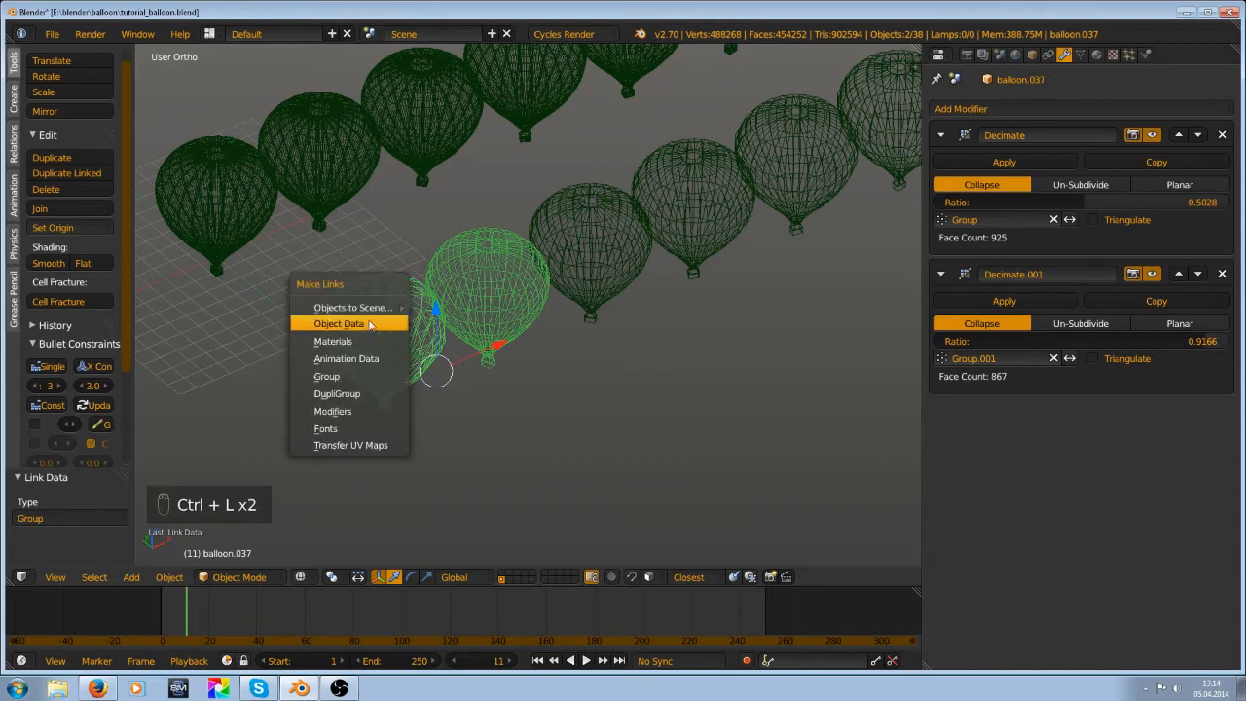
{"action": "mouse_move", "coordinate": [394, 308]}
{"action": "key", "text": "a"}
Select every balloon in the decimated row except the end one and delete them
{"action": "right_click", "coordinate": [459, 306]}
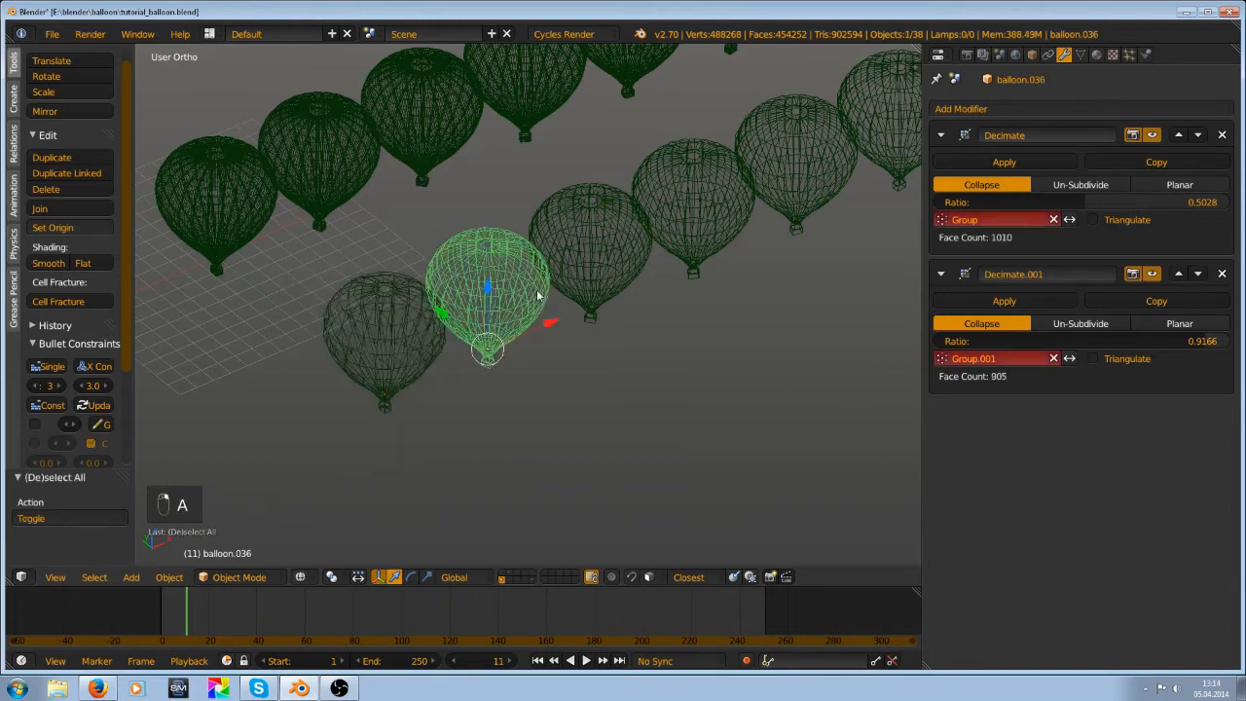
{"action": "scroll", "coordinate": [536, 291], "scroll_direction": "down", "scroll_amount": 4}
{"action": "right_click", "coordinate": [573, 283], "text": "shift"}
{"action": "scroll", "coordinate": [594, 289], "scroll_direction": "down", "scroll_amount": 3}
{"action": "middle_click_drag", "start_coordinate": [581, 284], "coordinate": [547, 328], "text": "shift"}
{"action": "right_click", "coordinate": [552, 316], "text": "shift"}
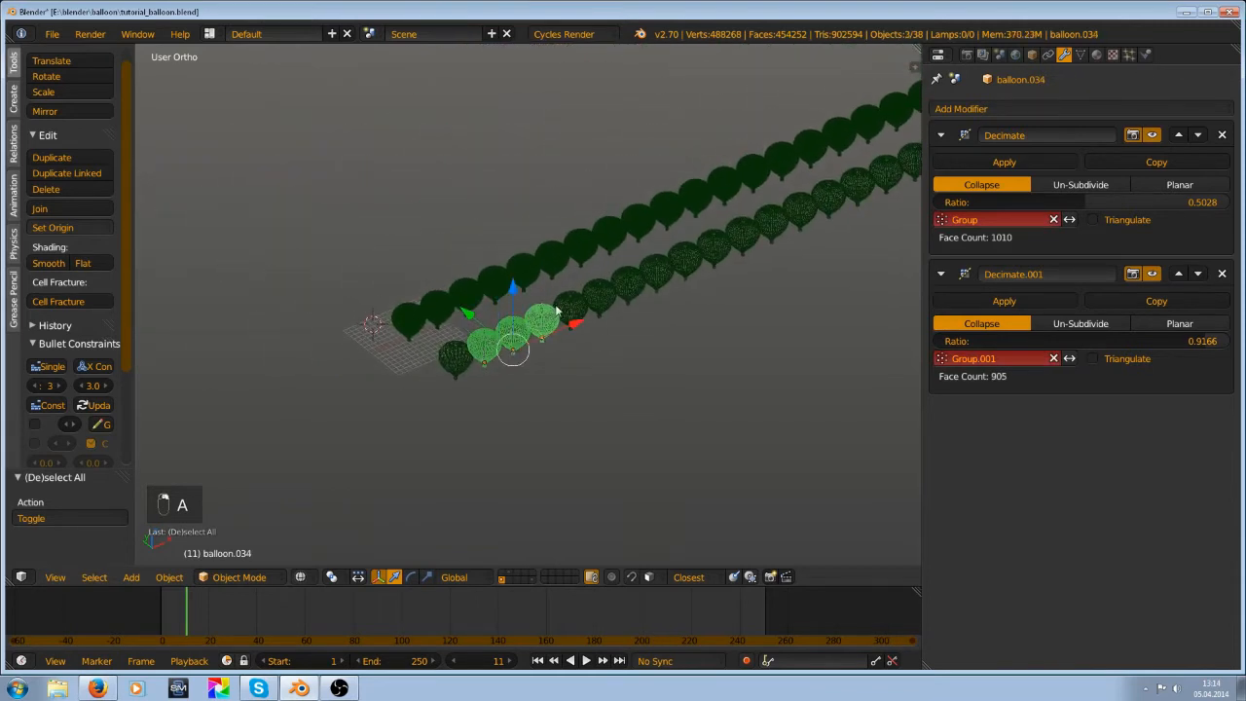
{"action": "right_click", "coordinate": [598, 303], "text": "shift"}
{"action": "right_click", "coordinate": [577, 310], "text": "shift"}
{"action": "right_click", "coordinate": [624, 289], "text": "shift"}
{"action": "middle_click_drag", "start_coordinate": [664, 275], "coordinate": [592, 362], "text": "shift"}
{"action": "right_click", "coordinate": [587, 358], "text": "shift"}
{"action": "right_click", "coordinate": [615, 348], "text": "shift"}
{"action": "right_click", "coordinate": [644, 336], "text": "shift"}
{"action": "right_click", "coordinate": [701, 315], "text": "shift"}
{"action": "right_click", "coordinate": [674, 328], "text": "shift"}
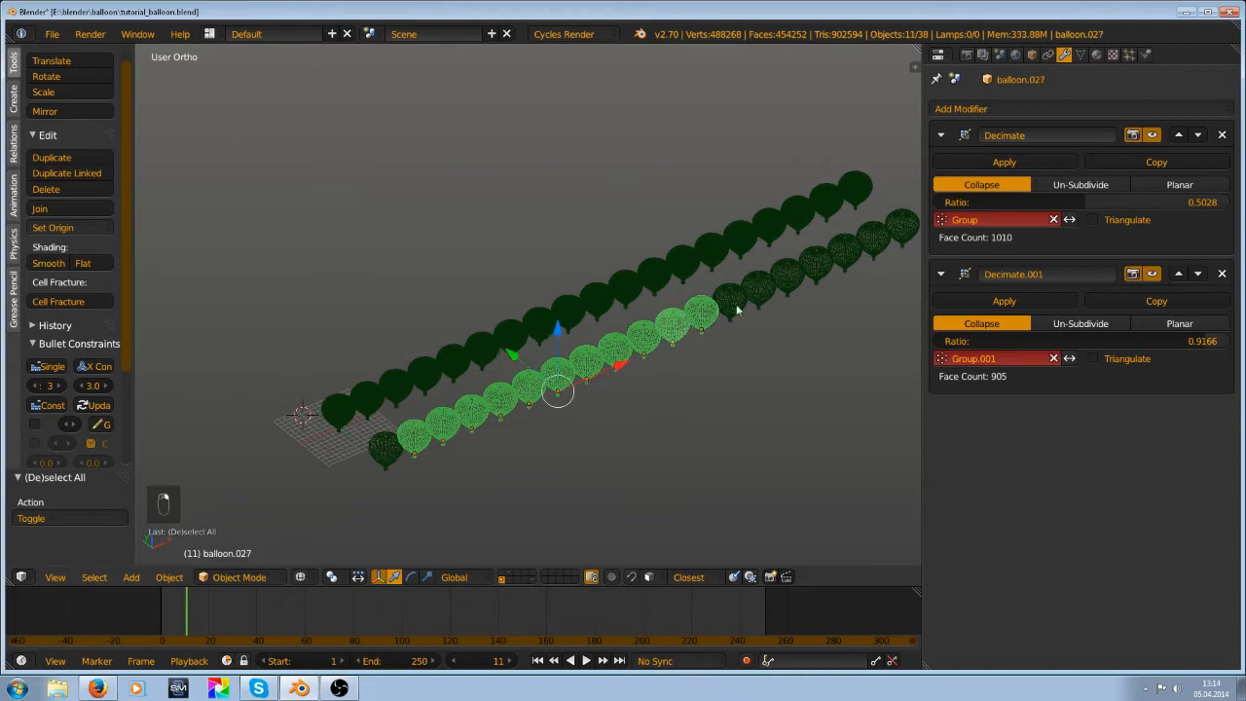
{"action": "right_click", "coordinate": [733, 306], "text": "shift"}
{"action": "right_click", "coordinate": [781, 283], "text": "shift"}
{"action": "right_click", "coordinate": [764, 292], "text": "shift"}
{"action": "right_click", "coordinate": [816, 261], "text": "shift"}
{"action": "right_click", "coordinate": [844, 250], "text": "shift"}
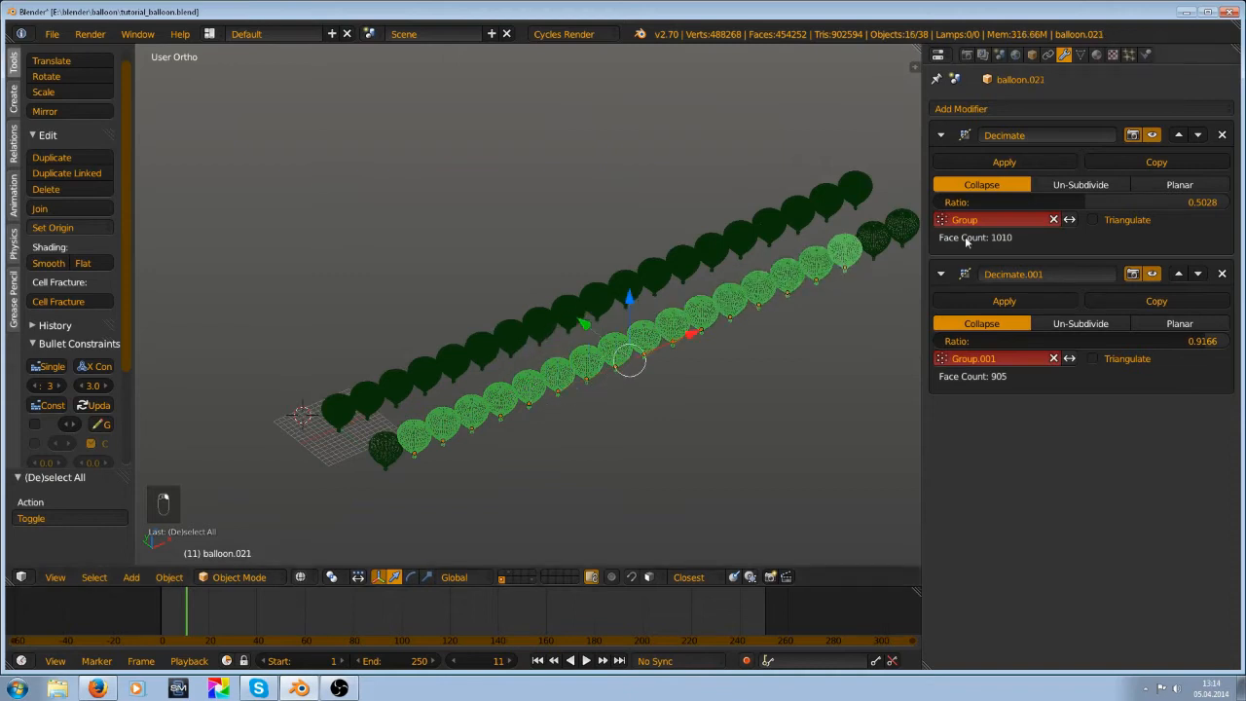
{"action": "right_click", "coordinate": [873, 237], "text": "shift"}
{"action": "right_click", "coordinate": [901, 231], "text": "shift"}
{"action": "key", "text": "Delete"}
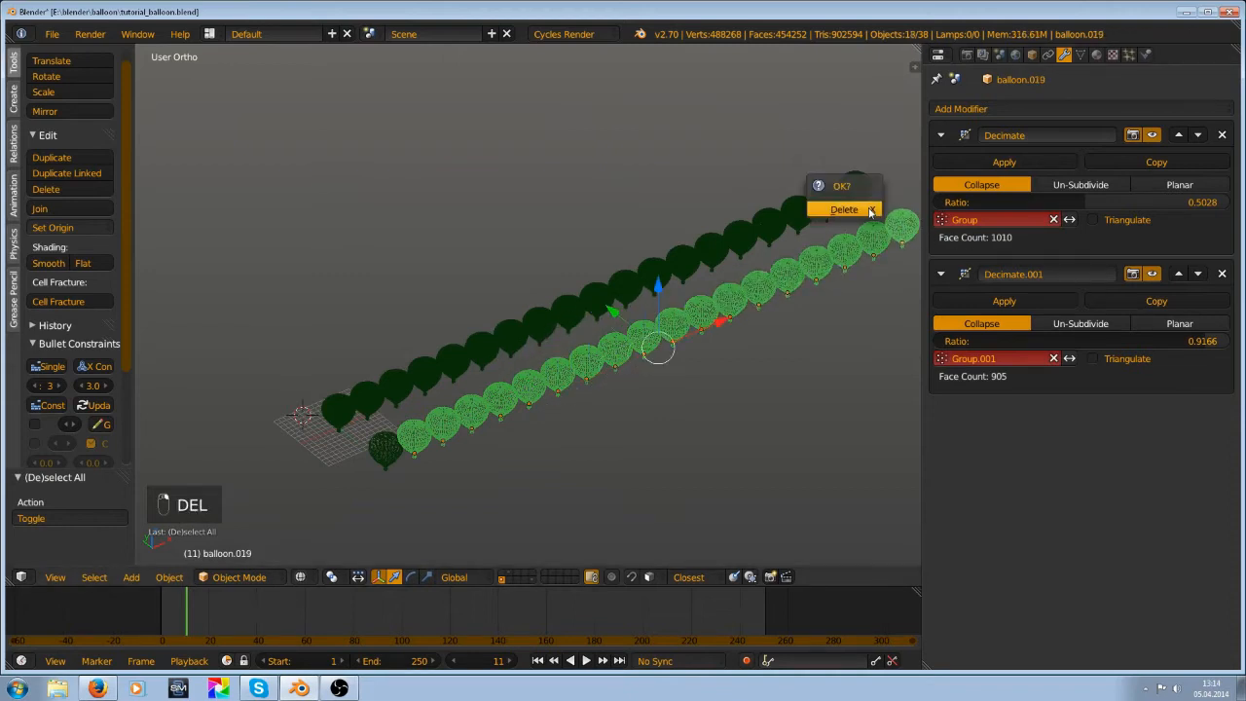
{"action": "left_click", "coordinate": [856, 206]}
Select the remaining decimated balloon and switch the viewport to solid shading
{"action": "mouse_move", "coordinate": [506, 387]}
{"action": "middle_mouse_down", "text": "shift"}
{"action": "mouse_move", "coordinate": [658, 190]}
{"action": "mouse_move", "coordinate": [530, 398]}
{"action": "mouse_move", "coordinate": [591, 379]}
{"action": "middle_mouse_up", "text": "shift"}
{"action": "scroll", "coordinate": [584, 234], "scroll_direction": "up", "scroll_amount": 5}
{"action": "right_click", "coordinate": [530, 272]}
{"action": "scroll", "coordinate": [530, 270], "scroll_direction": "up", "scroll_amount": 5}
{"action": "key", "text": "z"}
{"action": "scroll", "coordinate": [541, 430], "scroll_direction": "up", "scroll_amount": 4}
{"action": "middle_click_drag", "start_coordinate": [541, 434], "coordinate": [492, 352]}
{"action": "scroll", "coordinate": [480, 359], "scroll_direction": "up", "scroll_amount": 3}
{"action": "middle_click_drag", "start_coordinate": [514, 477], "coordinate": [555, 271], "text": "shift"}
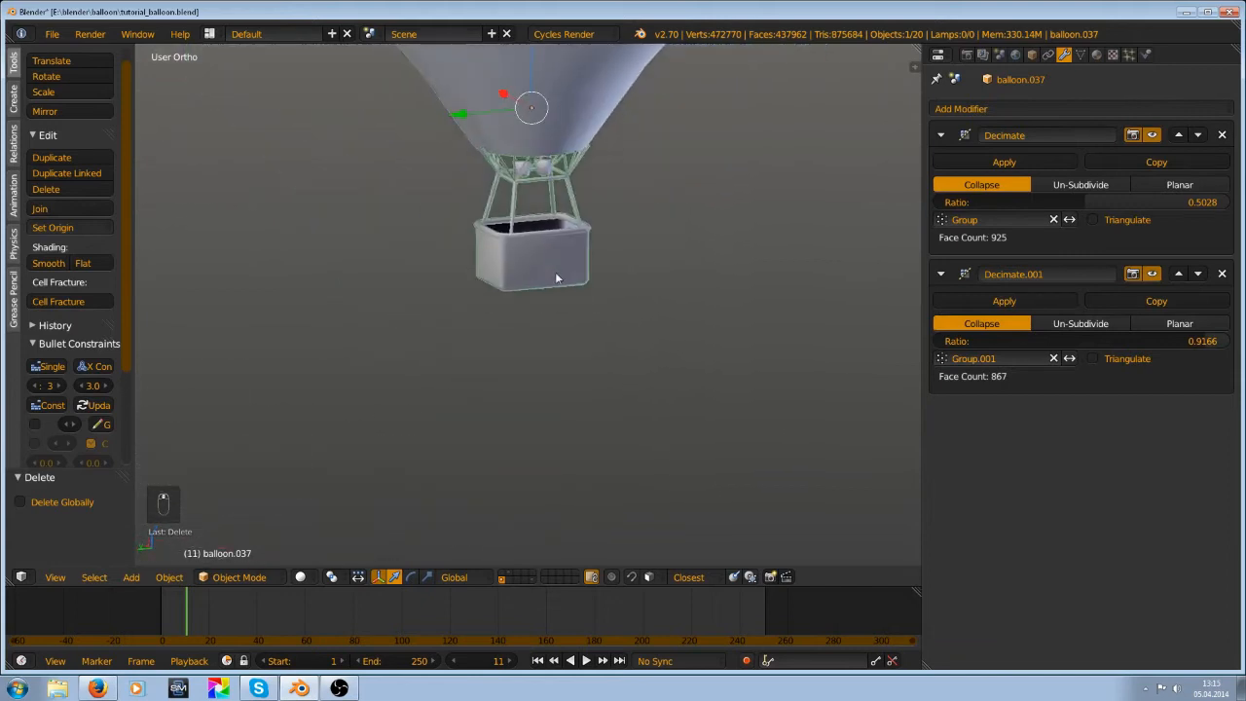
Select the decimated balloon's entire mesh in Edit Mode, recalculate its normals outward and return to Object Mode
{"action": "scroll", "coordinate": [554, 271], "scroll_direction": "up", "scroll_amount": 6}
{"action": "middle_click_drag", "start_coordinate": [548, 185], "coordinate": [575, 320], "text": "shift"}
{"action": "key", "text": "Tab"}
{"action": "key", "text": "a"}
{"action": "key", "text": "a"}
{"action": "key", "text": "a"}
{"action": "key", "text": "a"}
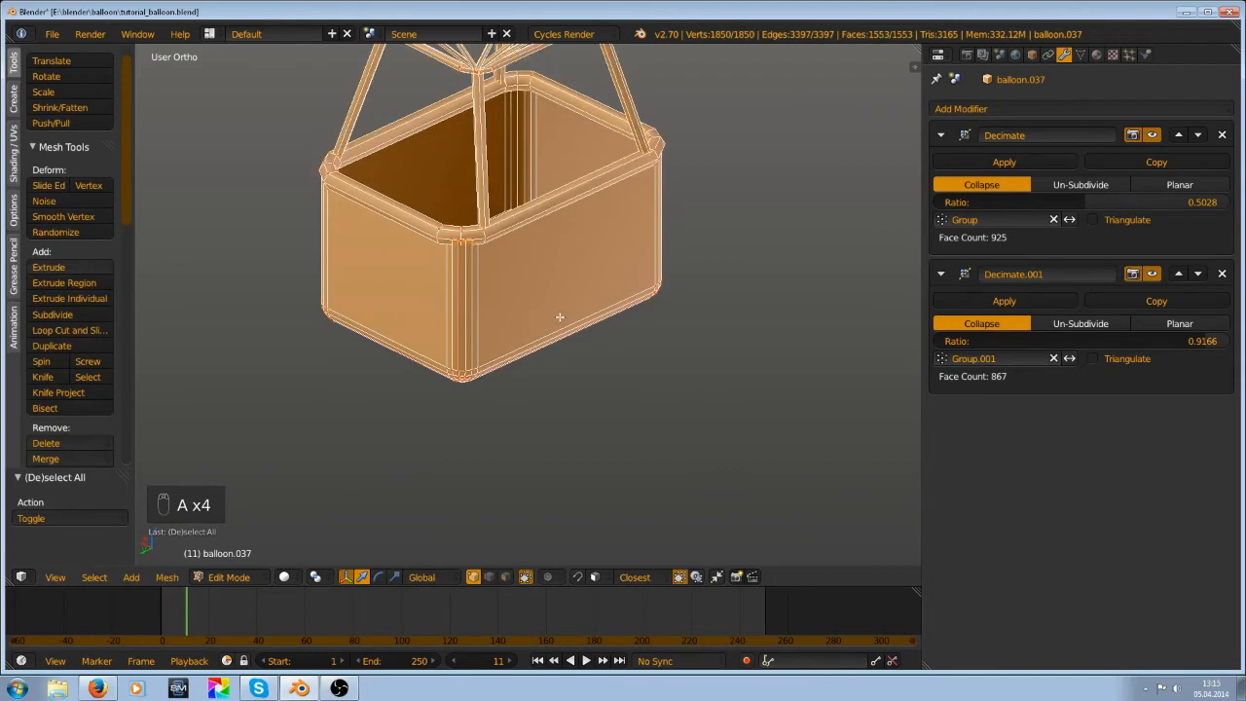
{"action": "key", "text": "ctrl+n"}
{"action": "key", "text": "Tab"}
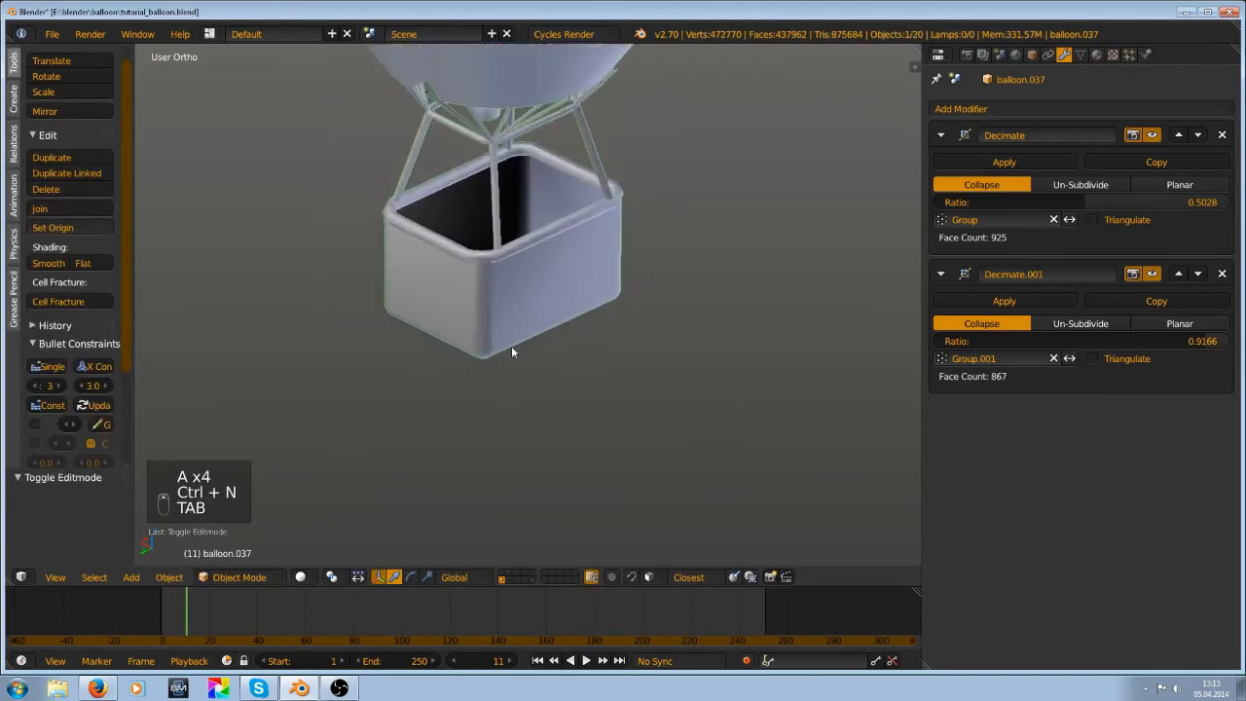
Save the file and apply the Decimate and Decimate.001 modifiers to the remaining low-poly balloon
{"action": "scroll", "coordinate": [511, 346], "scroll_direction": "down", "scroll_amount": 3}
{"action": "key", "text": "ctrl+s"}
{"action": "left_click", "coordinate": [984, 160]}
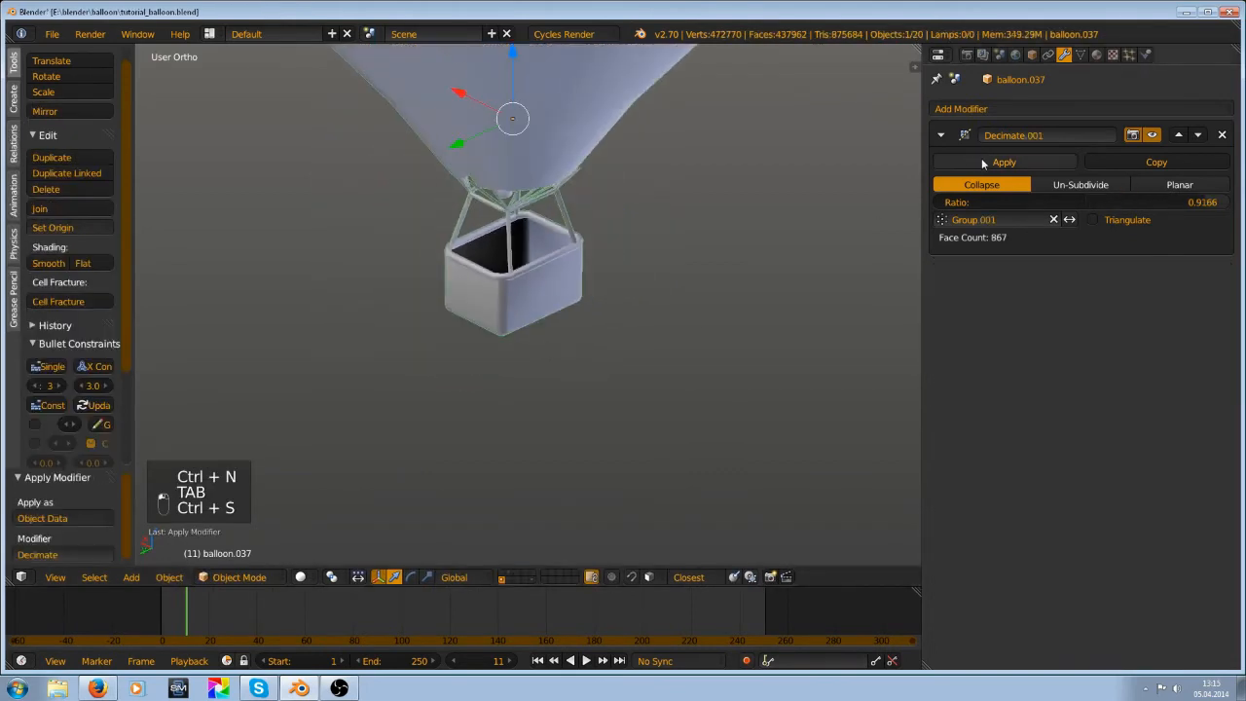
{"action": "left_click", "coordinate": [985, 162]}
Examine the low-poly balloon's shape and its placement relative to the detailed row in top view
{"action": "scroll", "coordinate": [526, 295], "scroll_direction": "down", "scroll_amount": 12}
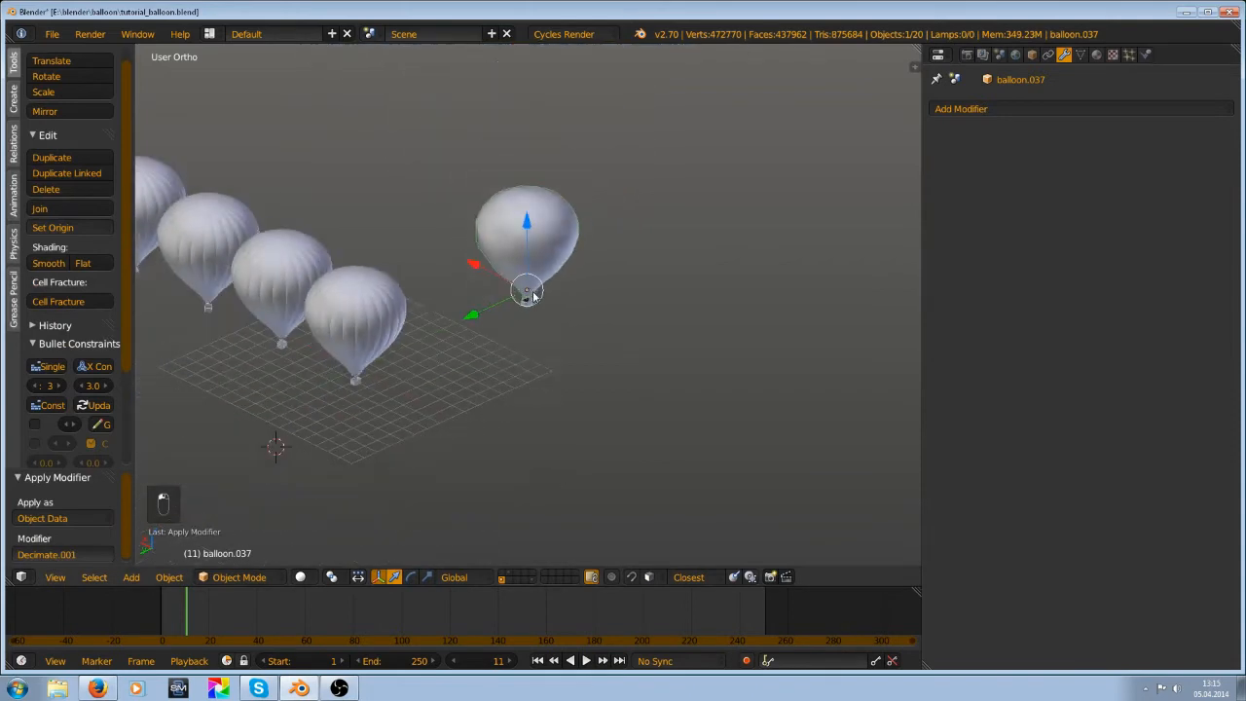
{"action": "key", "text": "KP_7"}
{"action": "scroll", "coordinate": [498, 314], "scroll_direction": "up", "scroll_amount": 4}
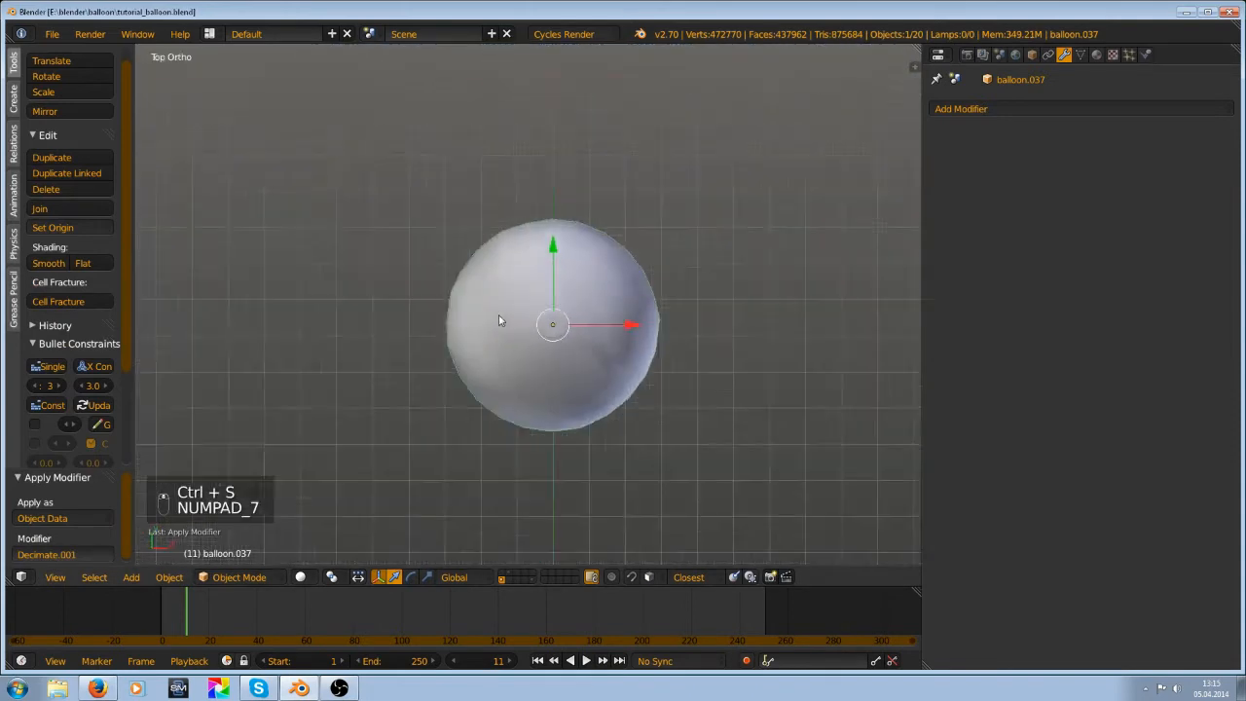
{"action": "scroll", "coordinate": [498, 314], "scroll_direction": "down", "scroll_amount": 5}
{"action": "middle_click_drag", "start_coordinate": [564, 267], "coordinate": [472, 321], "text": "shift"}
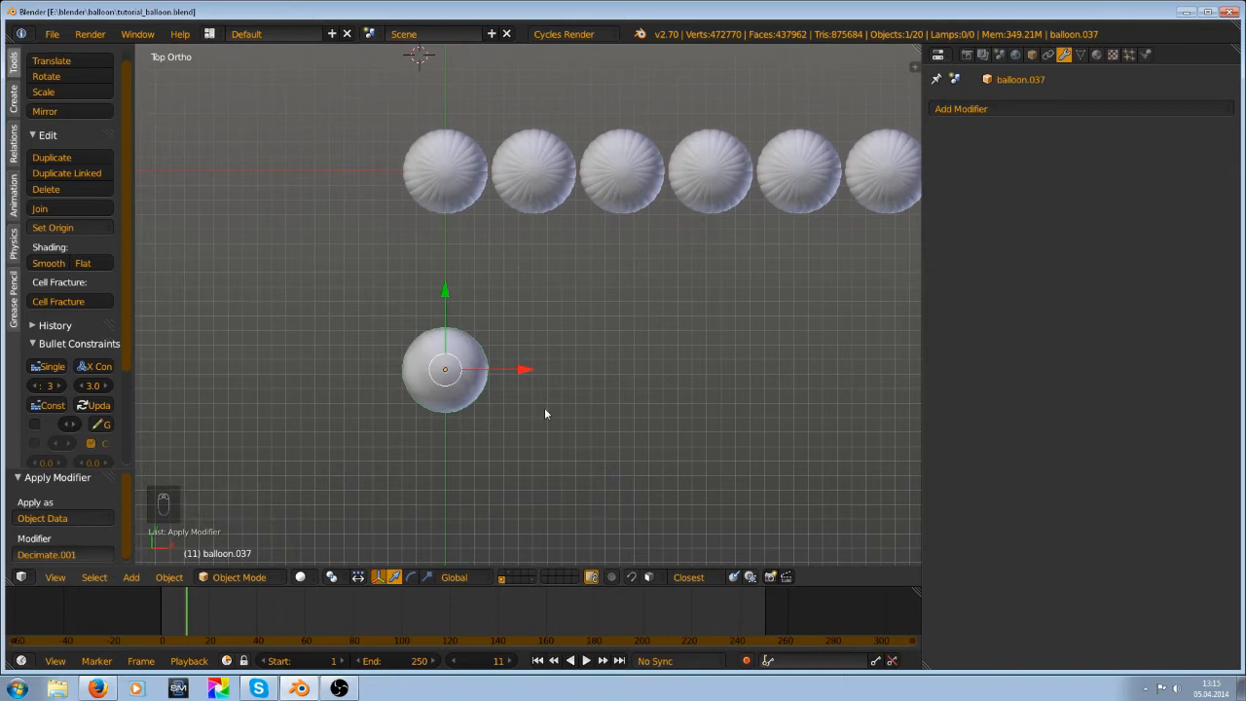
{"action": "scroll", "coordinate": [543, 415], "scroll_direction": "down", "scroll_amount": 4}
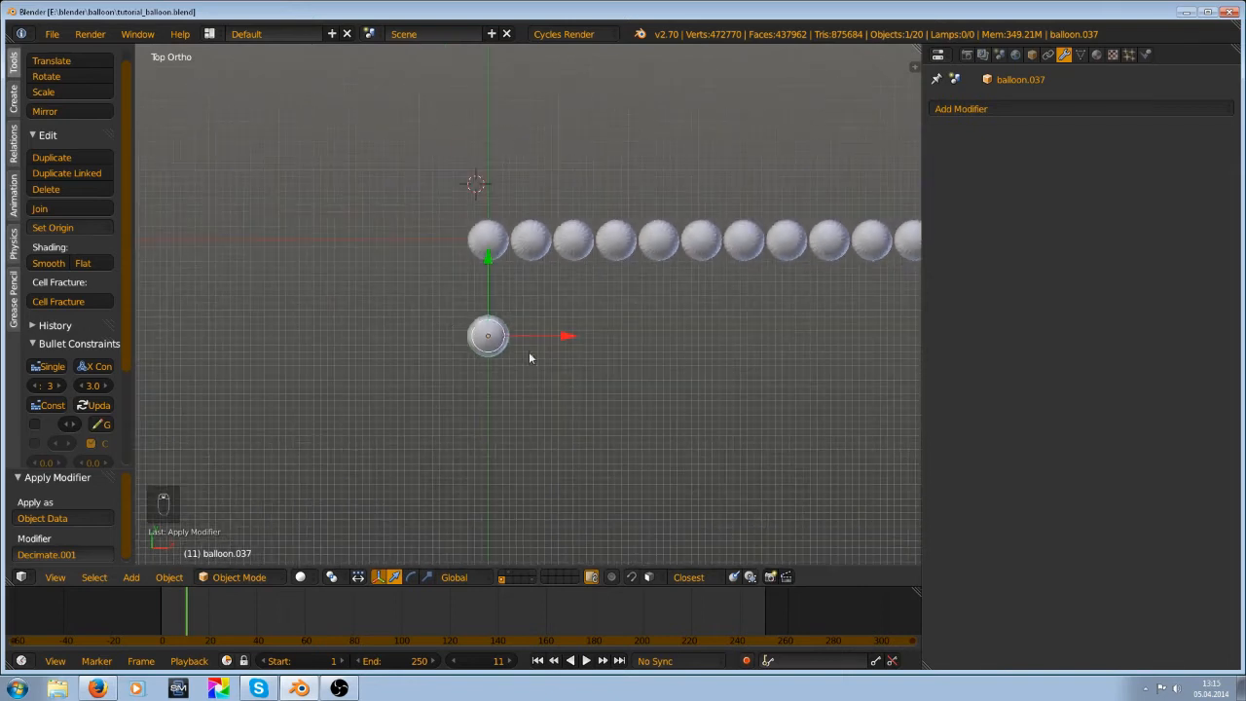
{"action": "middle_click_drag", "start_coordinate": [545, 232], "coordinate": [531, 155], "text": "shift"}
{"action": "scroll", "coordinate": [354, 149], "scroll_direction": "up", "scroll_amount": 3}
{"action": "middle_click_drag", "start_coordinate": [376, 177], "coordinate": [481, 252], "text": "shift"}
{"action": "scroll", "coordinate": [402, 249], "scroll_direction": "up", "scroll_amount": 4}
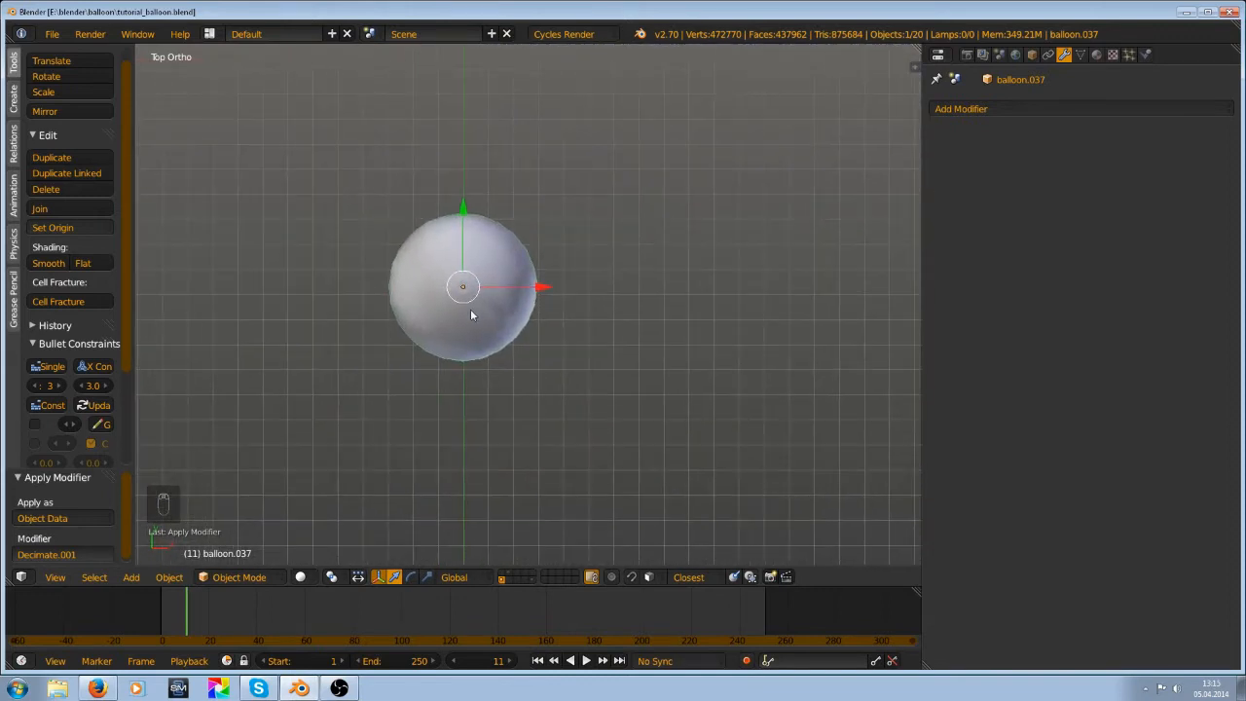
{"action": "middle_click_drag", "start_coordinate": [470, 309], "coordinate": [566, 362]}
{"action": "key", "text": "KP_7"}
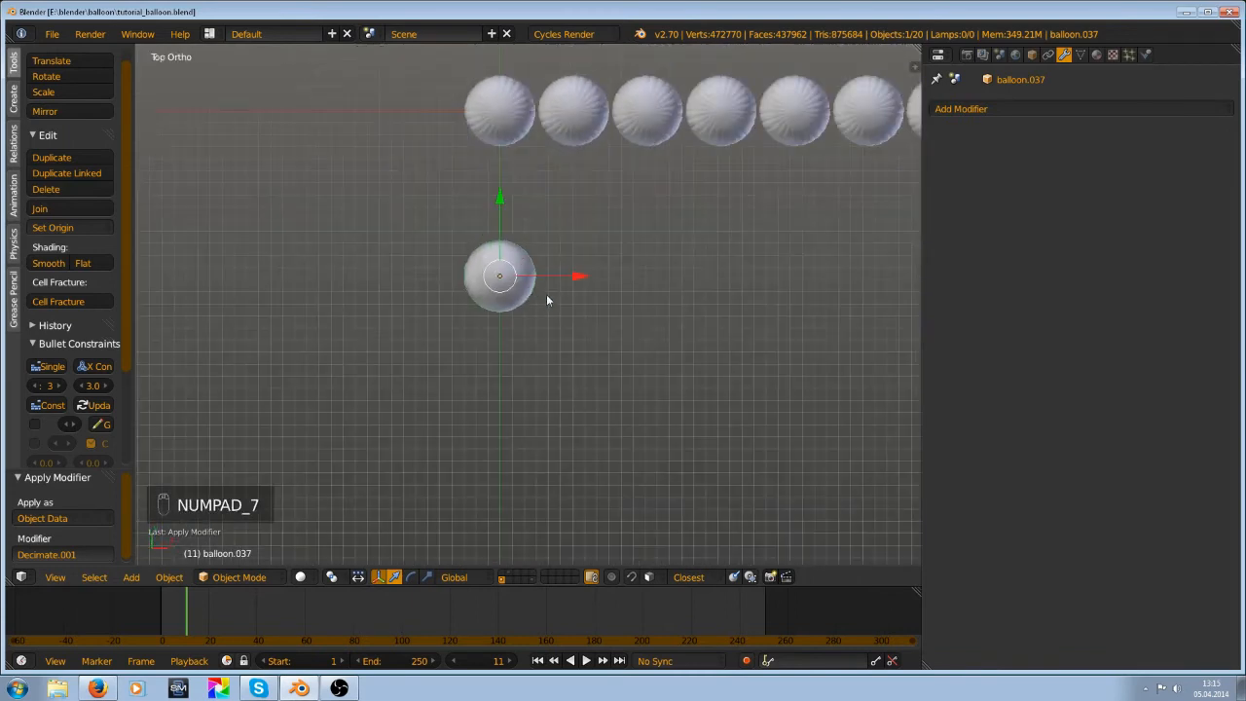
{"action": "scroll", "coordinate": [546, 294], "scroll_direction": "up", "scroll_amount": 7}
{"action": "scroll", "coordinate": [543, 290], "scroll_direction": "down", "scroll_amount": 7}
{"action": "scroll", "coordinate": [536, 282], "scroll_direction": "up", "scroll_amount": 3}
{"action": "scroll", "coordinate": [532, 278], "scroll_direction": "down", "scroll_amount": 5}
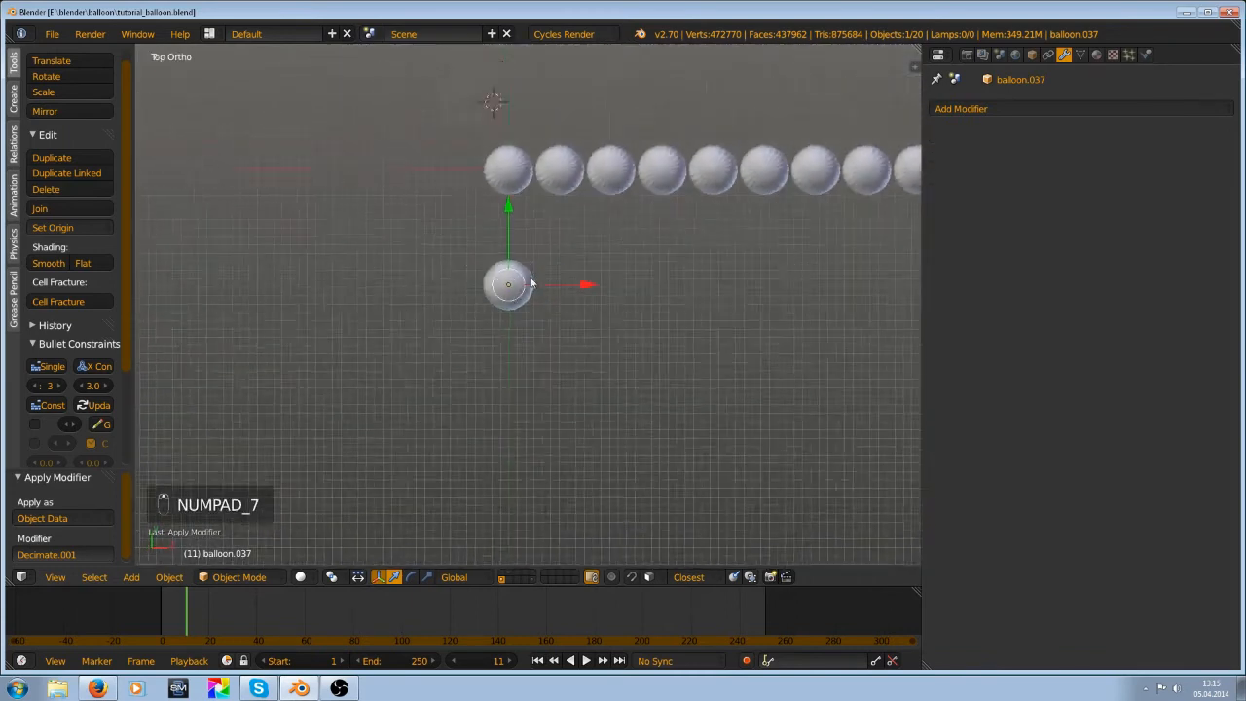
{"action": "scroll", "coordinate": [525, 273], "scroll_direction": "up", "scroll_amount": 2}
{"action": "scroll", "coordinate": [526, 265], "scroll_direction": "down", "scroll_amount": 2}
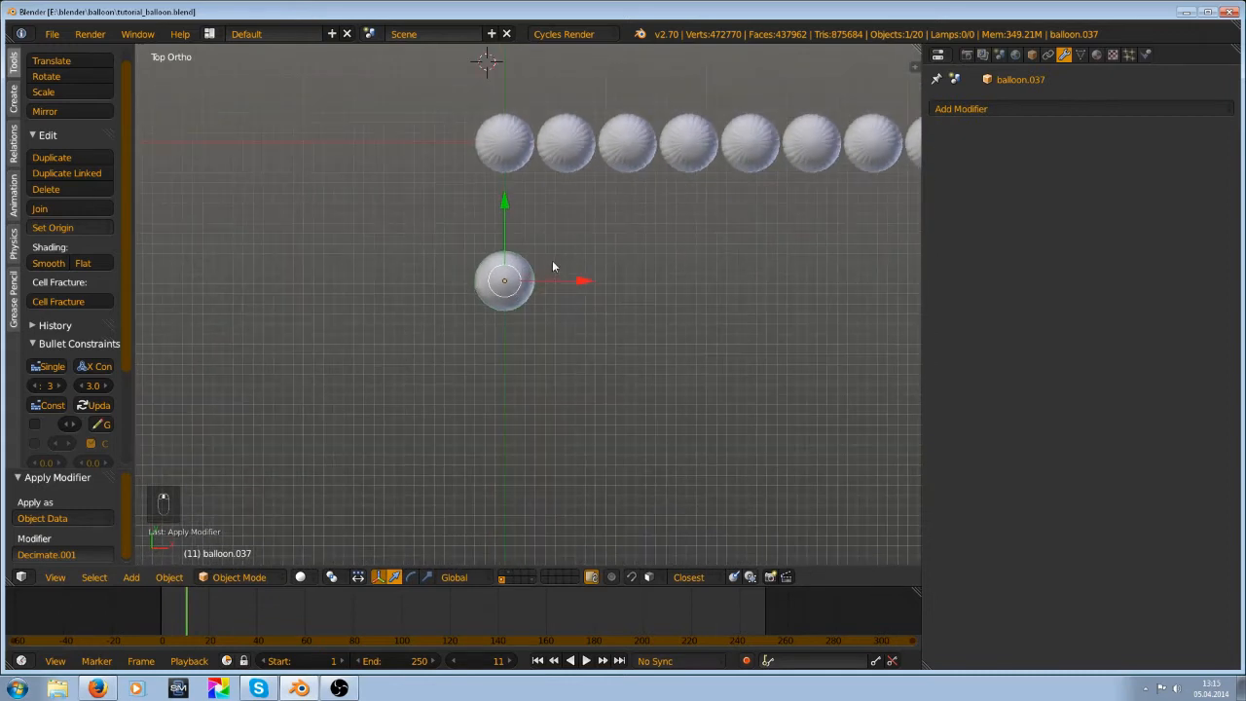
Select the first balloon at the start of the detailed row, beside the 3D cursor
{"action": "middle_click_drag", "start_coordinate": [553, 262], "coordinate": [592, 409], "text": "shift"}
{"action": "middle_click_drag", "start_coordinate": [576, 368], "coordinate": [658, 270]}
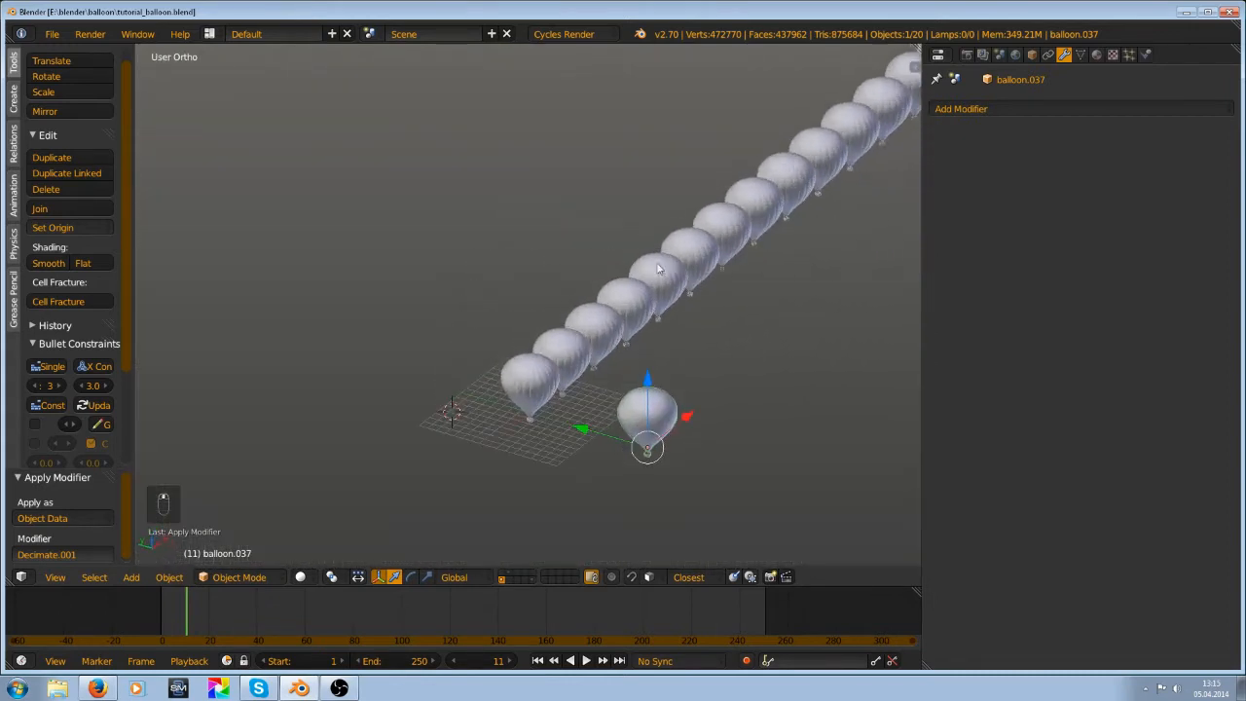
{"action": "middle_click_drag", "start_coordinate": [493, 385], "coordinate": [503, 294], "text": "shift"}
{"action": "scroll", "coordinate": [504, 294], "scroll_direction": "up", "scroll_amount": 3}
{"action": "scroll", "coordinate": [546, 269], "scroll_direction": "down", "scroll_amount": 4}
{"action": "right_click", "coordinate": [547, 269]}
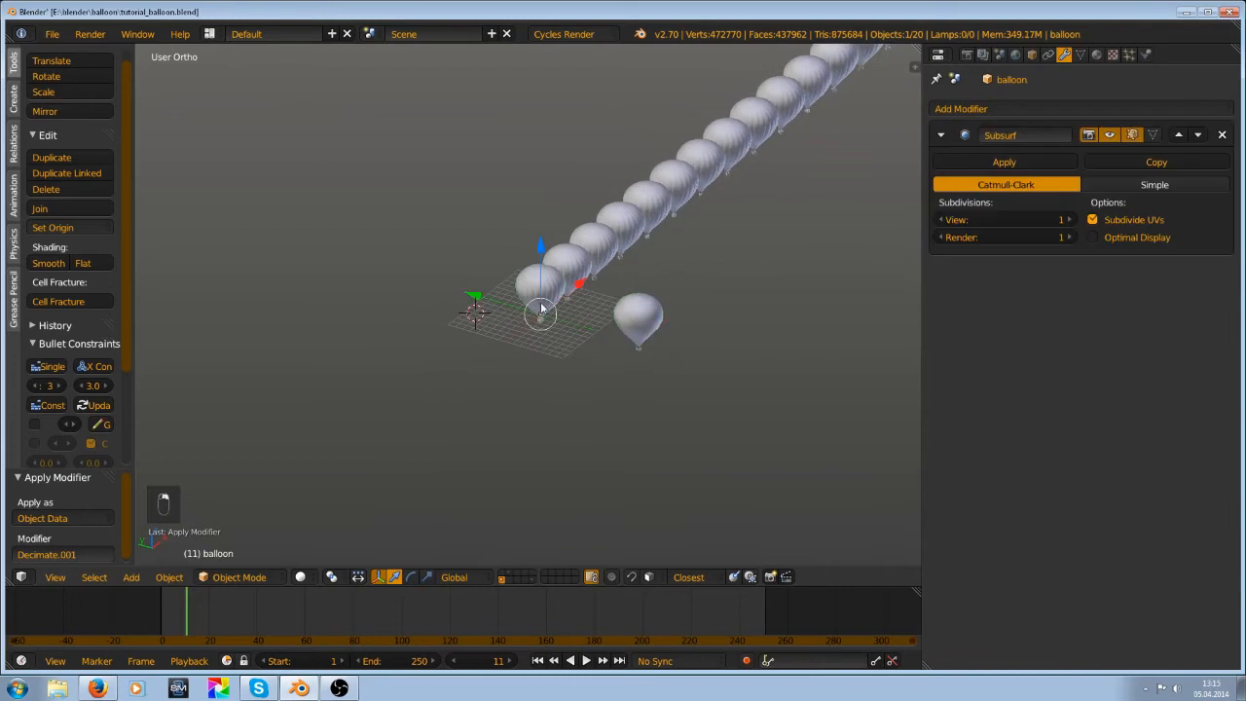
{"action": "scroll", "coordinate": [551, 267], "scroll_direction": "up", "scroll_amount": 3}
{"action": "scroll", "coordinate": [523, 297], "scroll_direction": "down", "scroll_amount": 4}
{"action": "scroll", "coordinate": [830, 109], "scroll_direction": "down", "scroll_amount": 2}
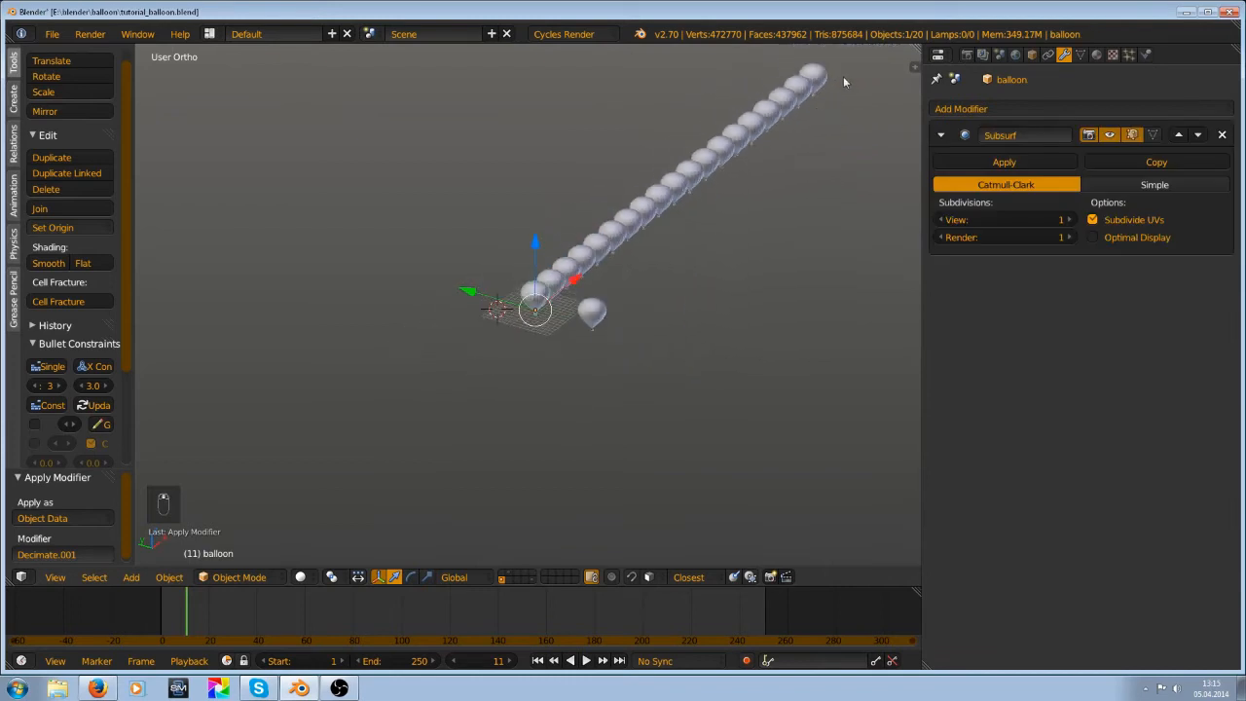
{"action": "scroll", "coordinate": [487, 303], "scroll_direction": "up", "scroll_amount": 10}
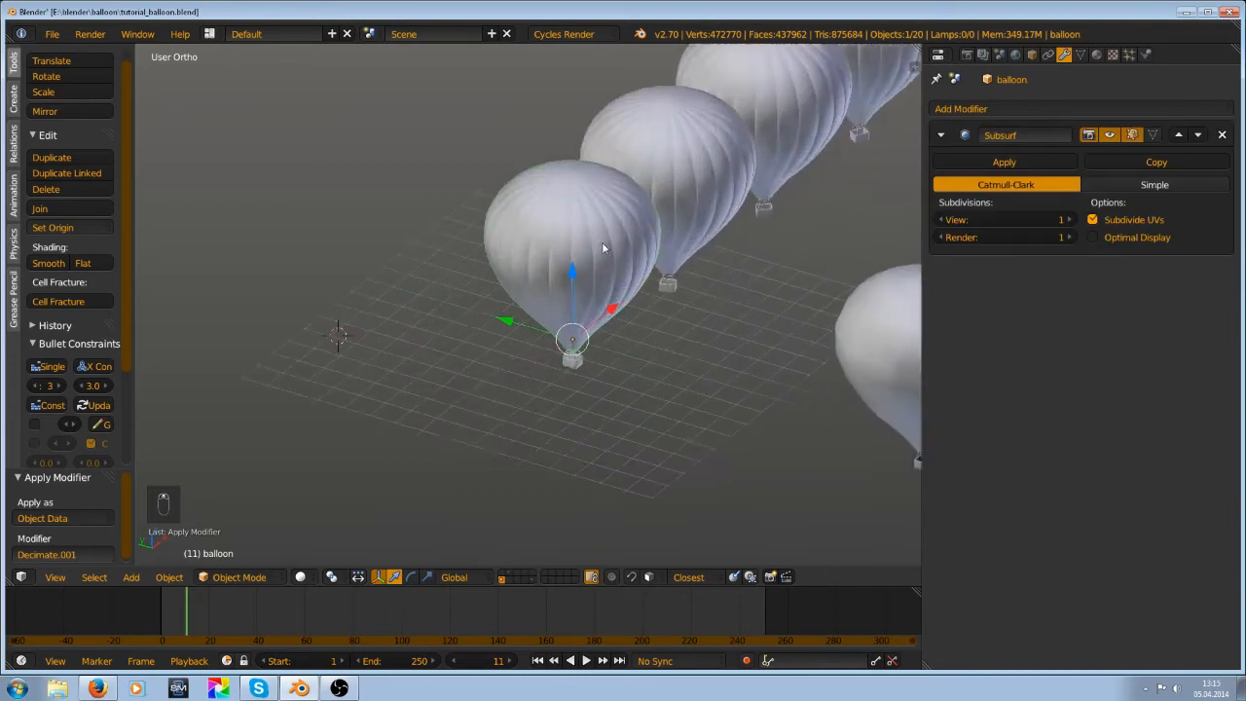
{"action": "middle_click_drag", "start_coordinate": [521, 373], "coordinate": [534, 342]}
{"action": "scroll", "coordinate": [531, 324], "scroll_direction": "up", "scroll_amount": 1}
In Edit Mode, select only the detailed balloon's linked envelope mesh and assign it to a new vertex group
{"action": "key", "text": "Tab"}
{"action": "key", "text": "a"}
{"action": "key", "text": "a"}
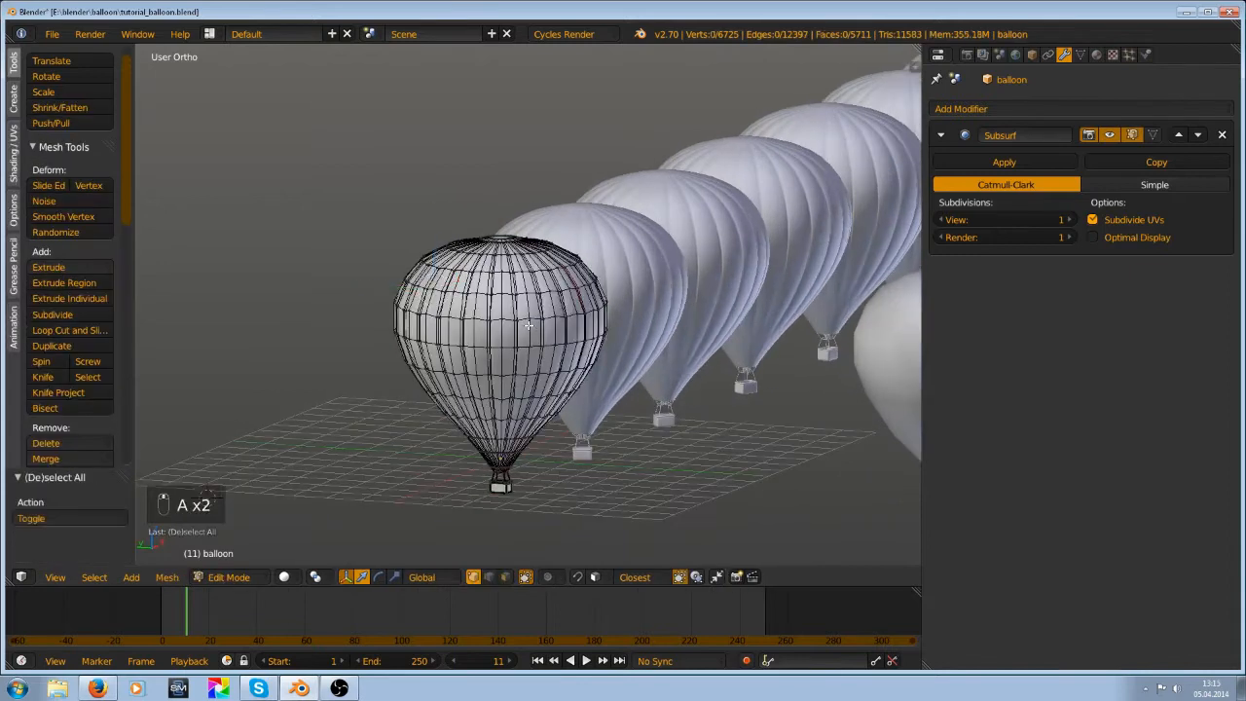
{"action": "key", "text": "l"}
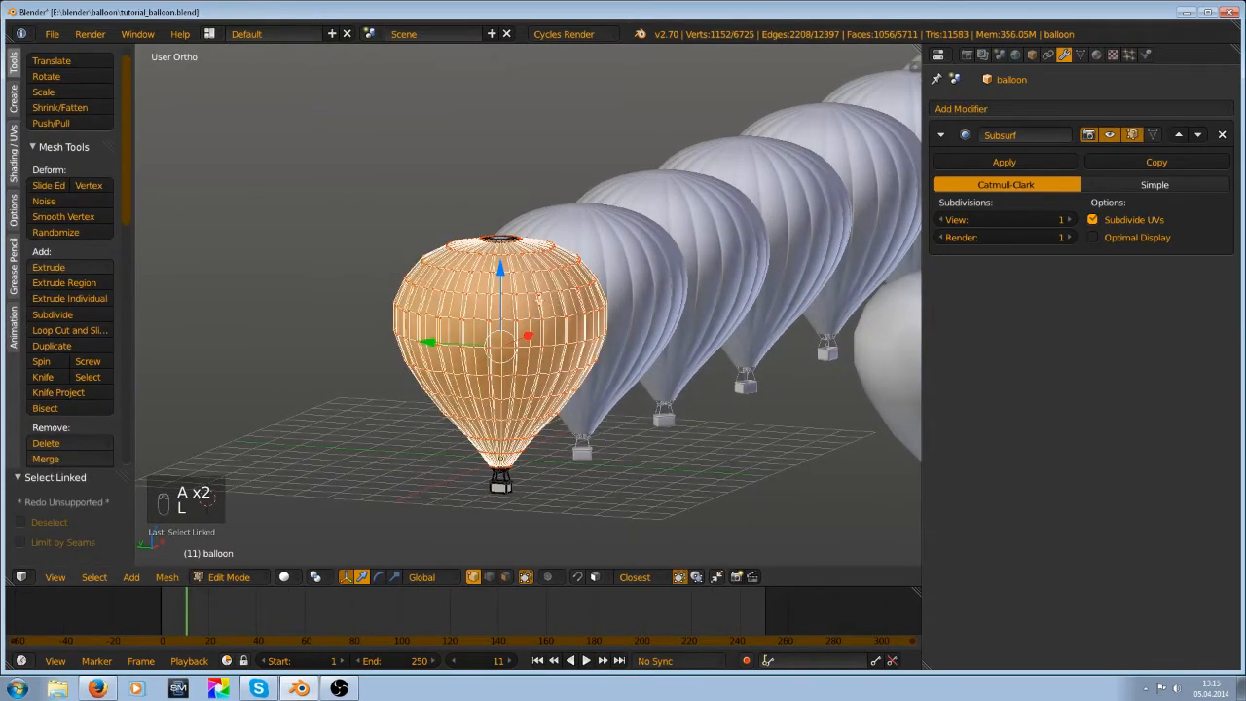
{"action": "middle_click_drag", "start_coordinate": [208, 500], "coordinate": [208, 445]}
{"action": "left_click", "coordinate": [1080, 55]}
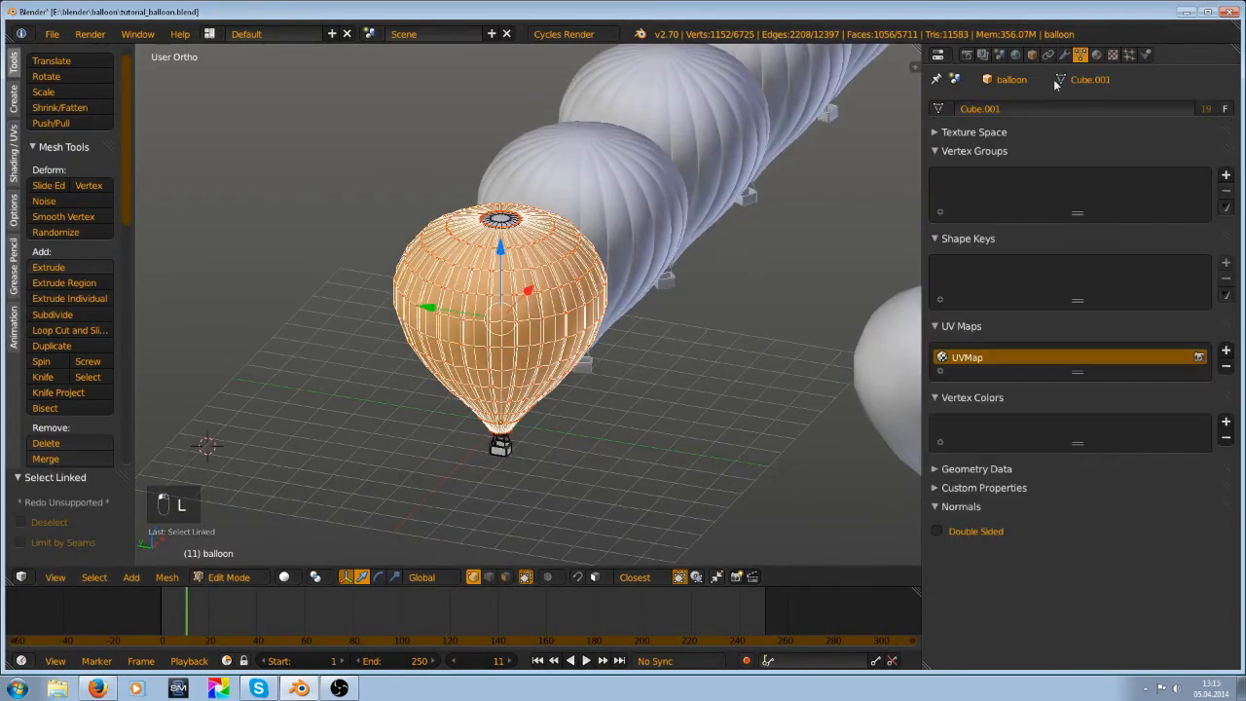
{"action": "key", "text": "ctrl+g"}
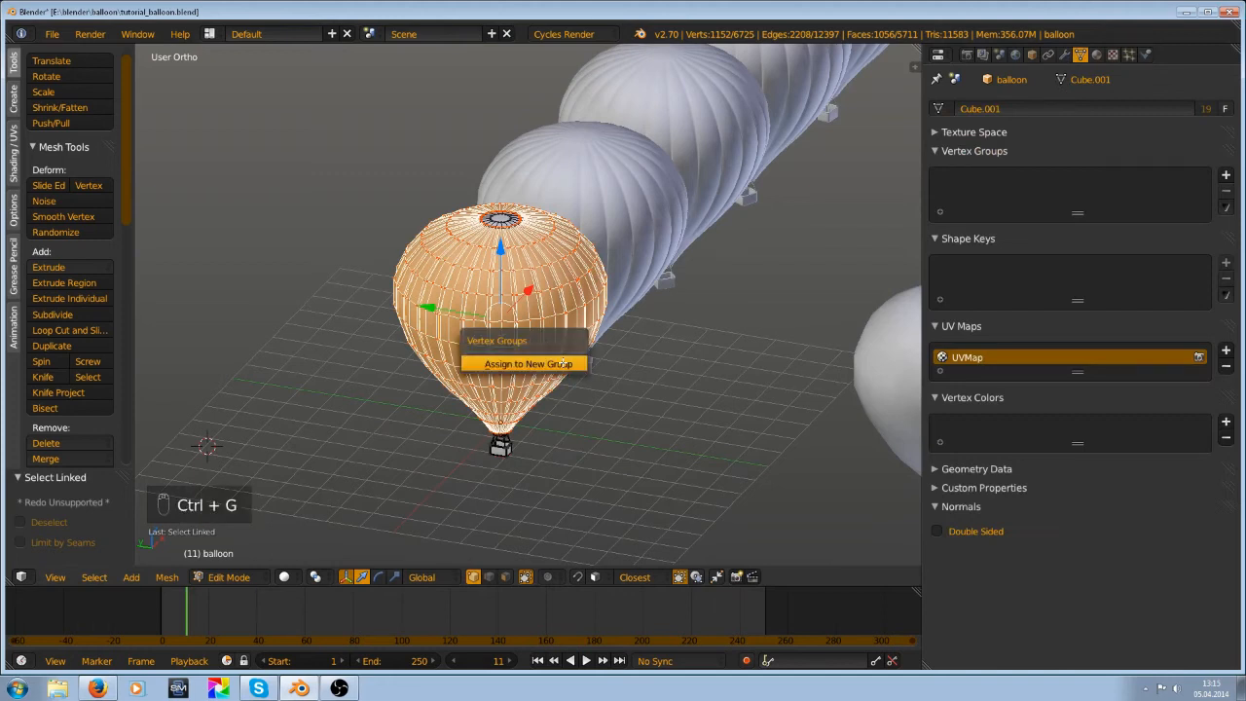
{"action": "left_click", "coordinate": [562, 363]}
Select only the detailed balloon's basket mesh, assign it to a second new vertex group and return to Object Mode
{"action": "middle_click_drag", "start_coordinate": [473, 435], "coordinate": [476, 336], "text": "shift"}
{"action": "scroll", "coordinate": [476, 336], "scroll_direction": "up", "scroll_amount": 2}
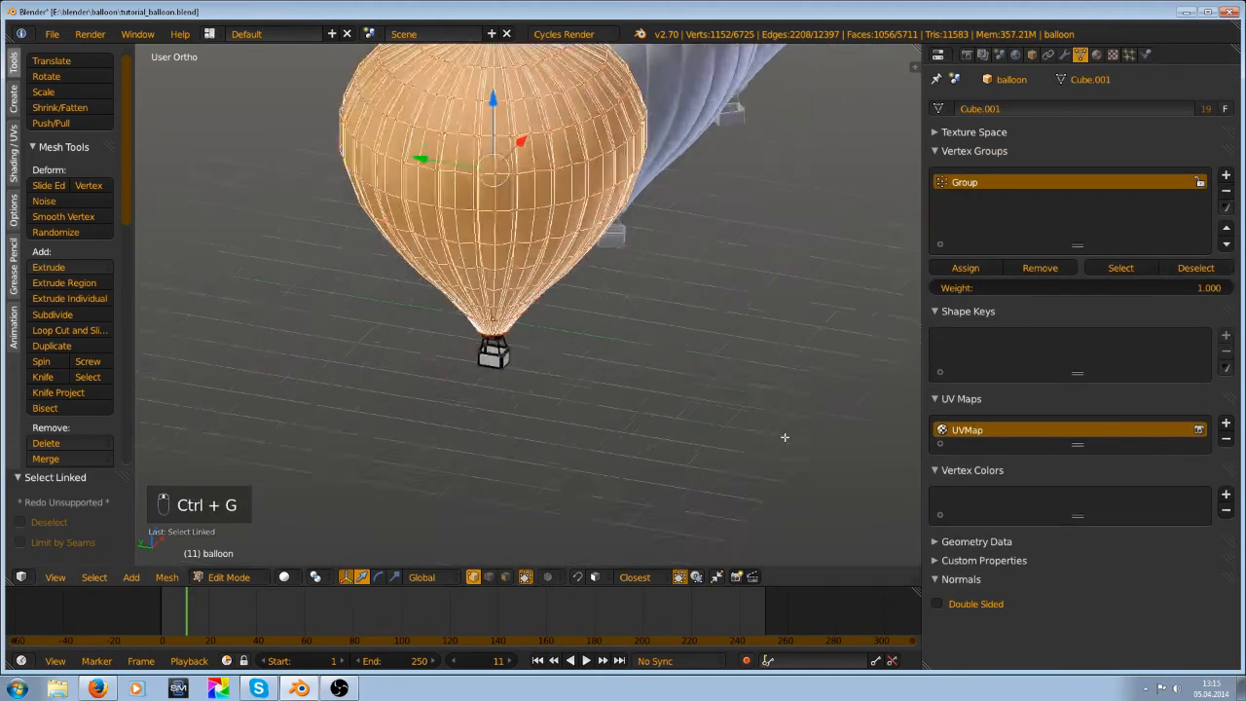
{"action": "key", "text": "a"}
{"action": "scroll", "coordinate": [451, 425], "scroll_direction": "up", "scroll_amount": 2}
{"action": "key", "text": "l"}
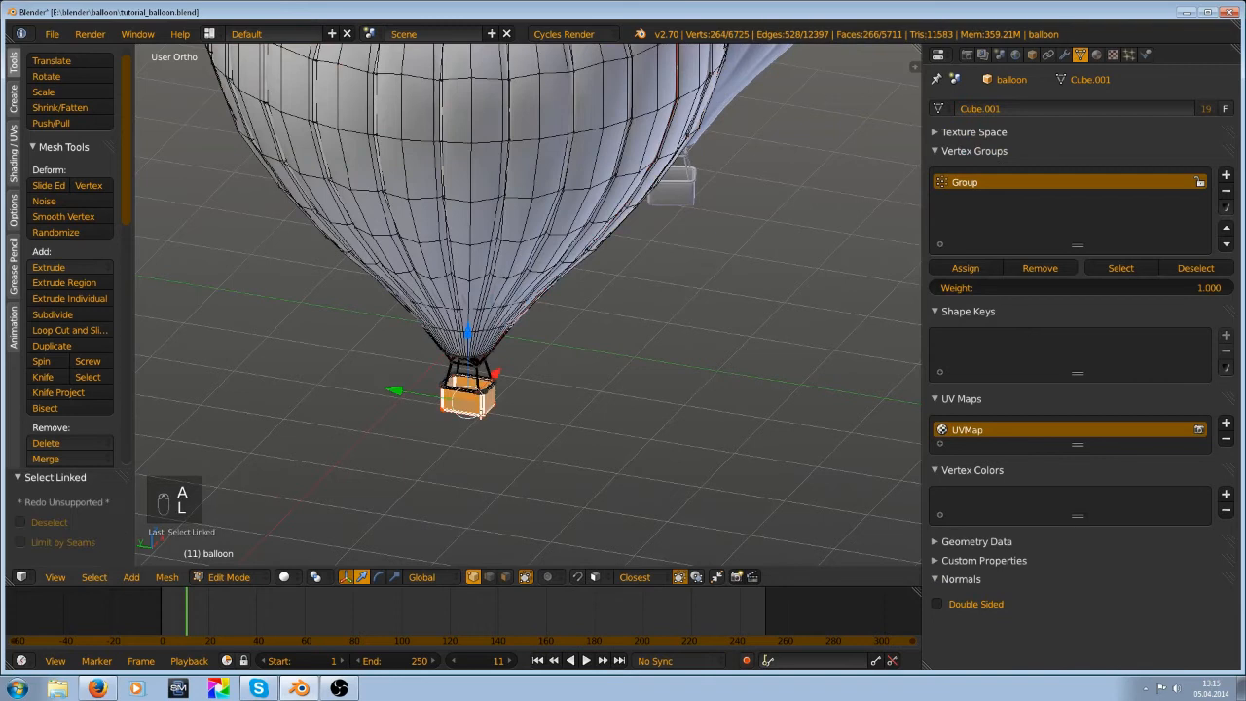
{"action": "key", "text": "ctrl+g"}
{"action": "left_click", "coordinate": [480, 416]}
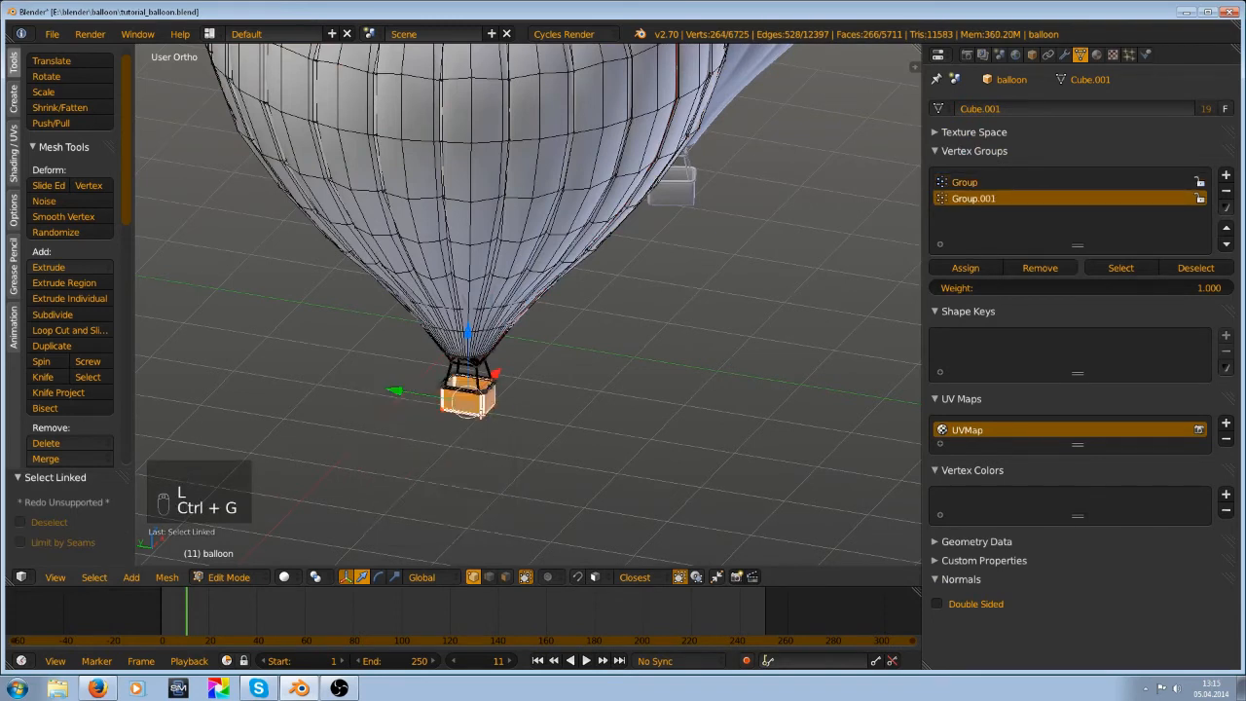
{"action": "key", "text": "Tab"}
Select the single low-poly balloon in top view and remove both of its vertex groups
{"action": "scroll", "coordinate": [475, 221], "scroll_direction": "down", "scroll_amount": 4}
{"action": "scroll", "coordinate": [576, 265], "scroll_direction": "down", "scroll_amount": 3}
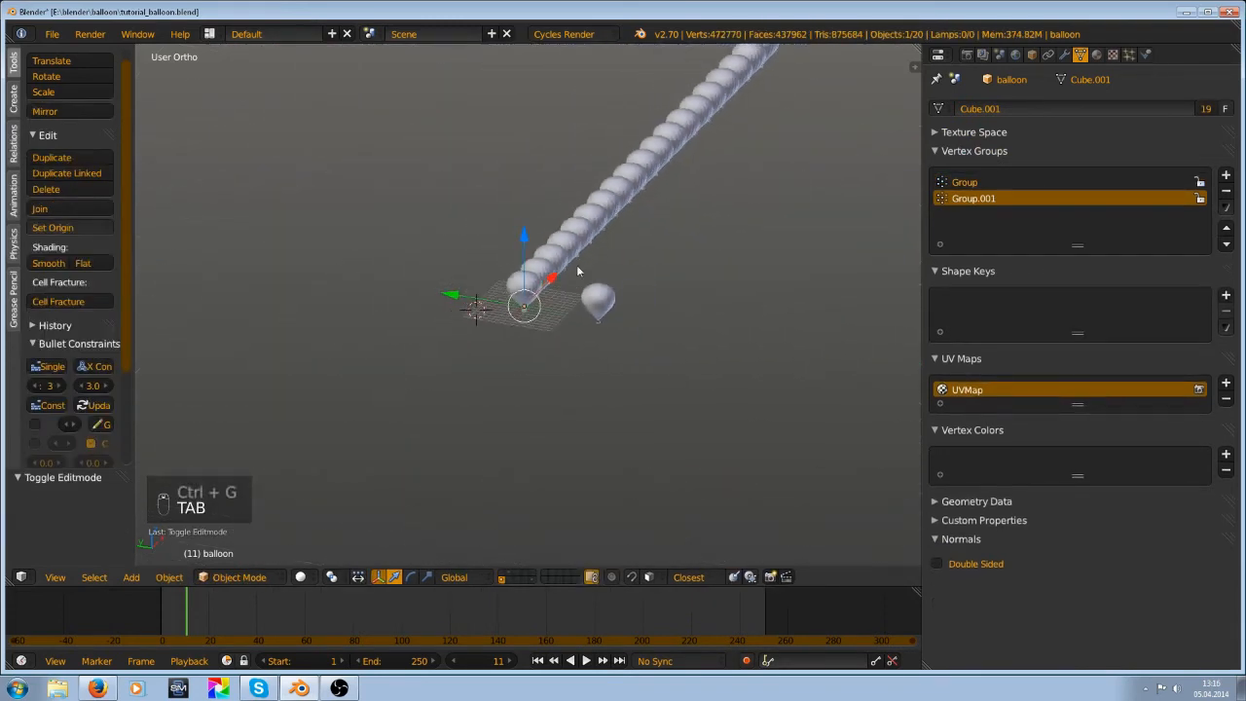
{"action": "scroll", "coordinate": [610, 316], "scroll_direction": "down", "scroll_amount": 2}
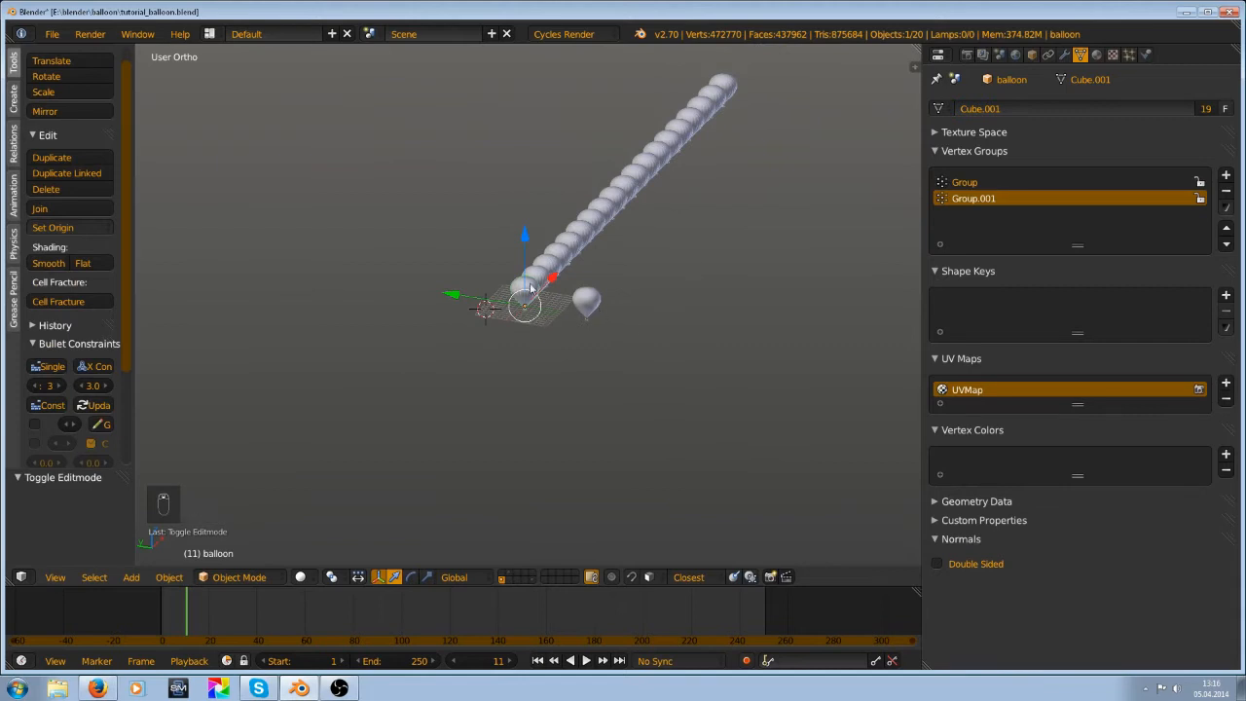
{"action": "right_click", "coordinate": [584, 299]}
{"action": "scroll", "coordinate": [548, 339], "scroll_direction": "up", "scroll_amount": 3}
{"action": "key", "text": "KP_7"}
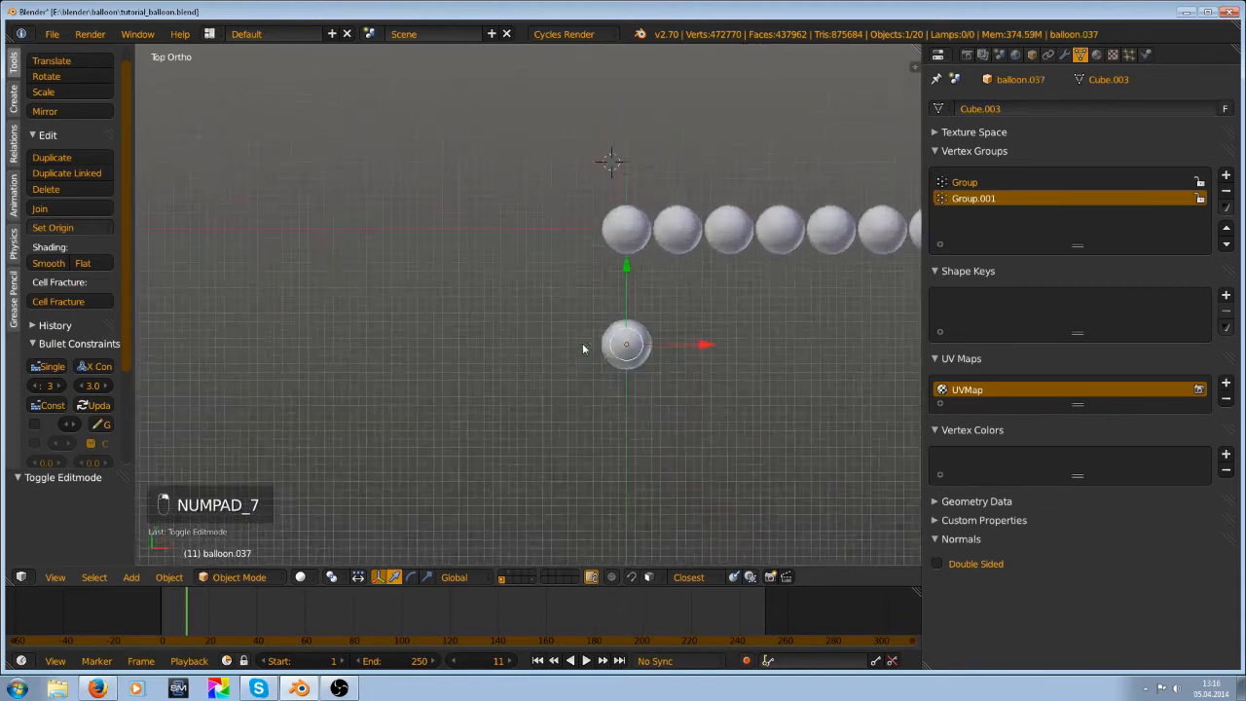
{"action": "scroll", "coordinate": [643, 326], "scroll_direction": "up", "scroll_amount": 2}
{"action": "middle_click_drag", "start_coordinate": [701, 310], "coordinate": [537, 319], "text": "shift"}
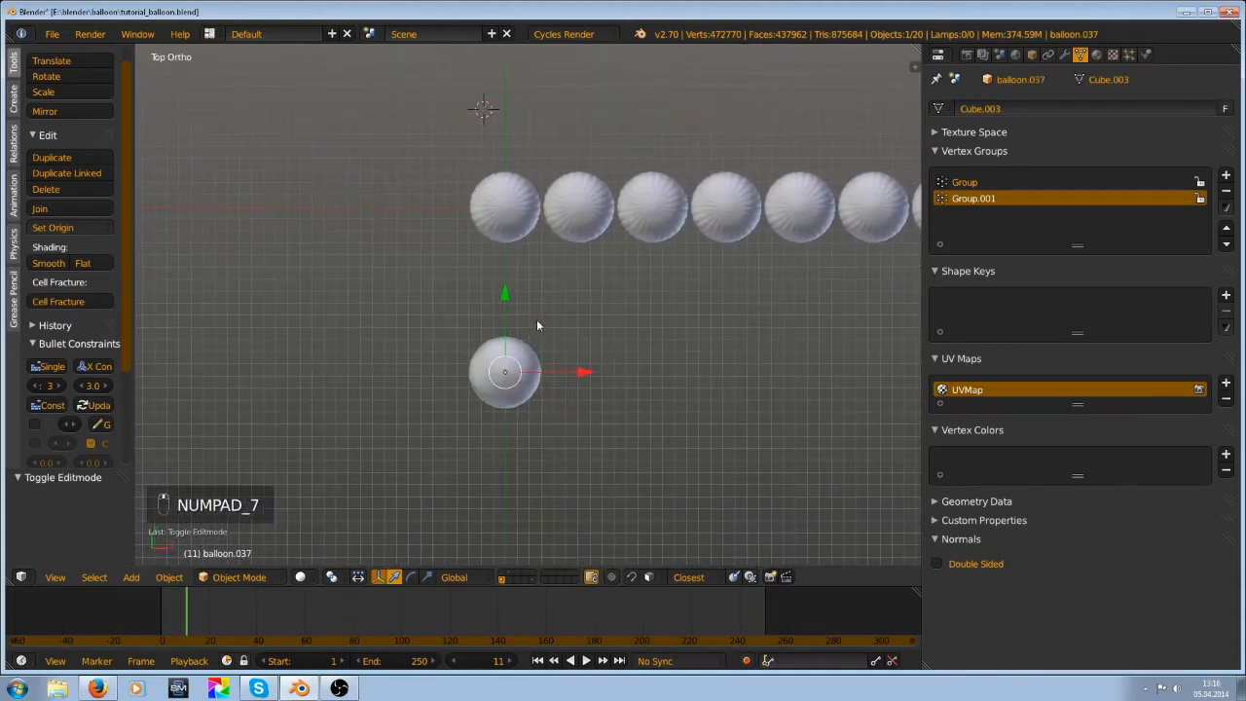
{"action": "left_click", "coordinate": [1226, 192]}
{"action": "left_click", "coordinate": [1226, 192]}
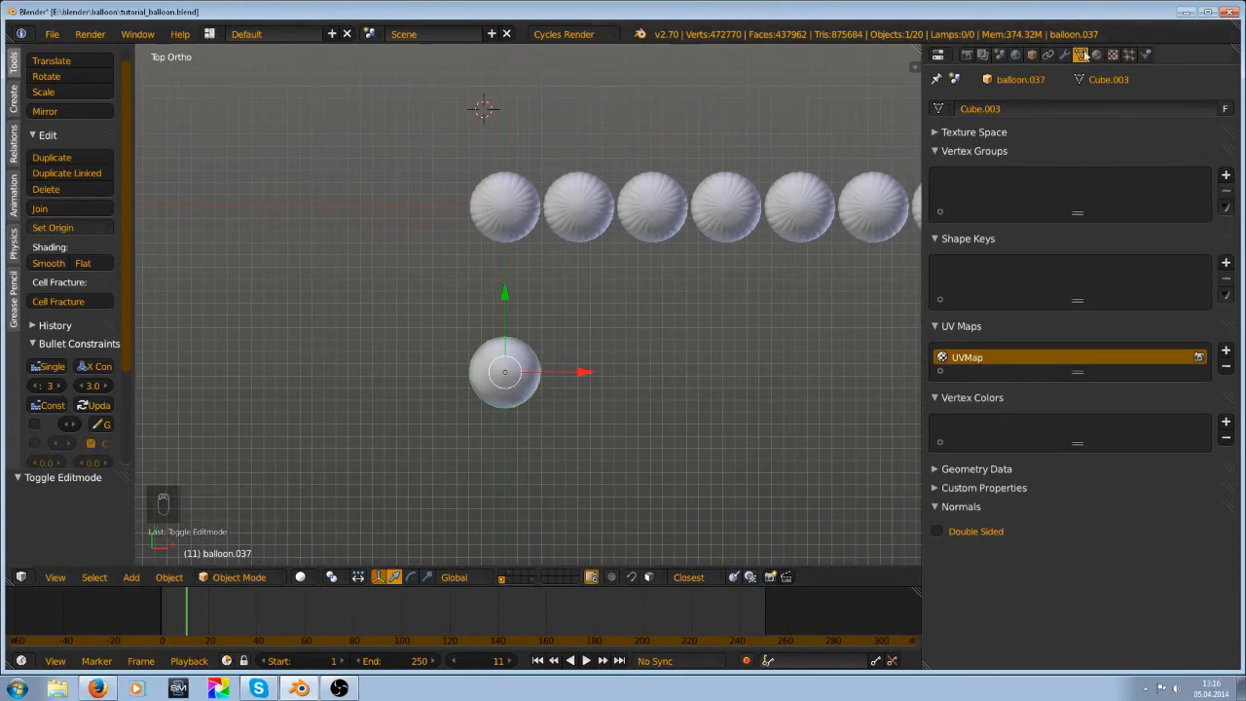
{"action": "left_click", "coordinate": [1064, 55]}
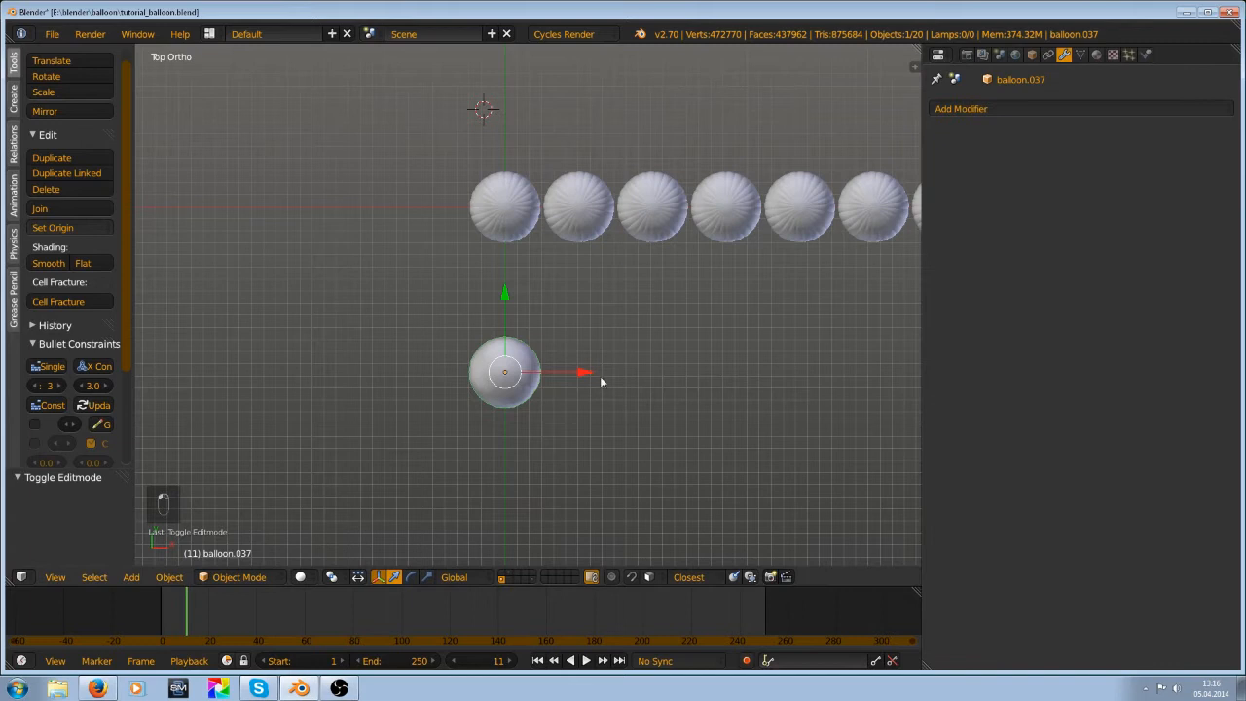
{"action": "key", "text": "shift+g"}
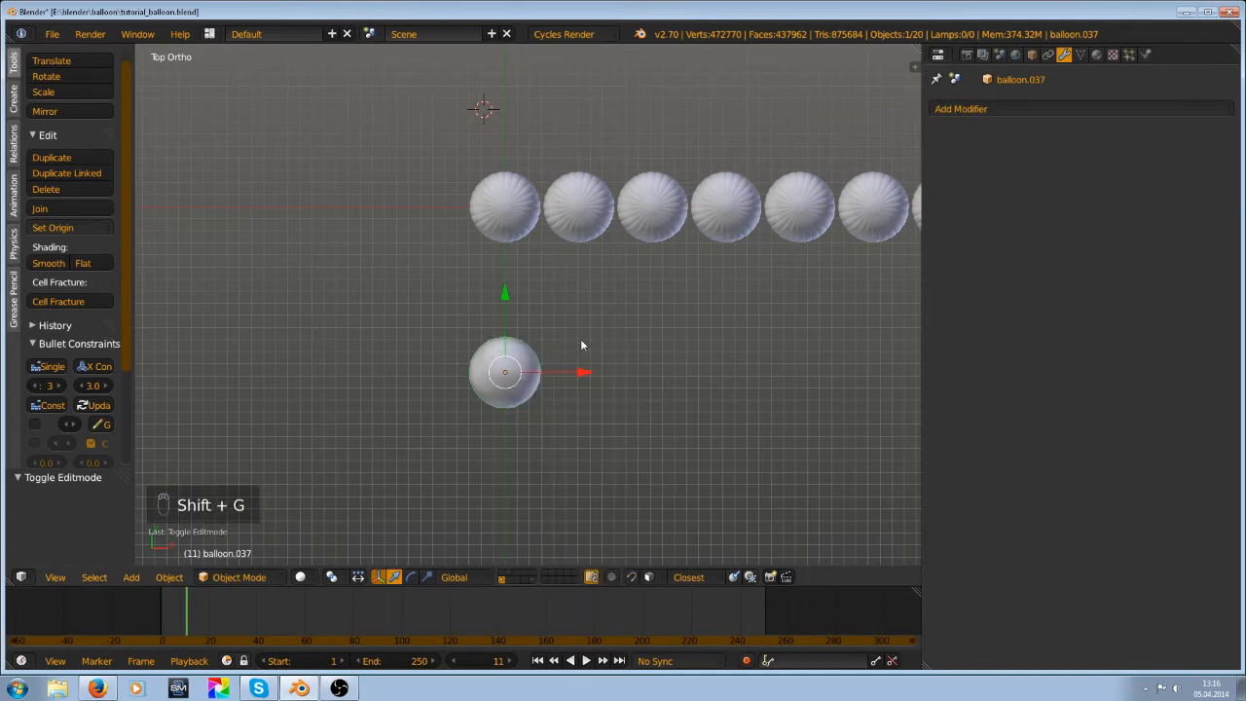
{"action": "key", "text": "shift+g"}
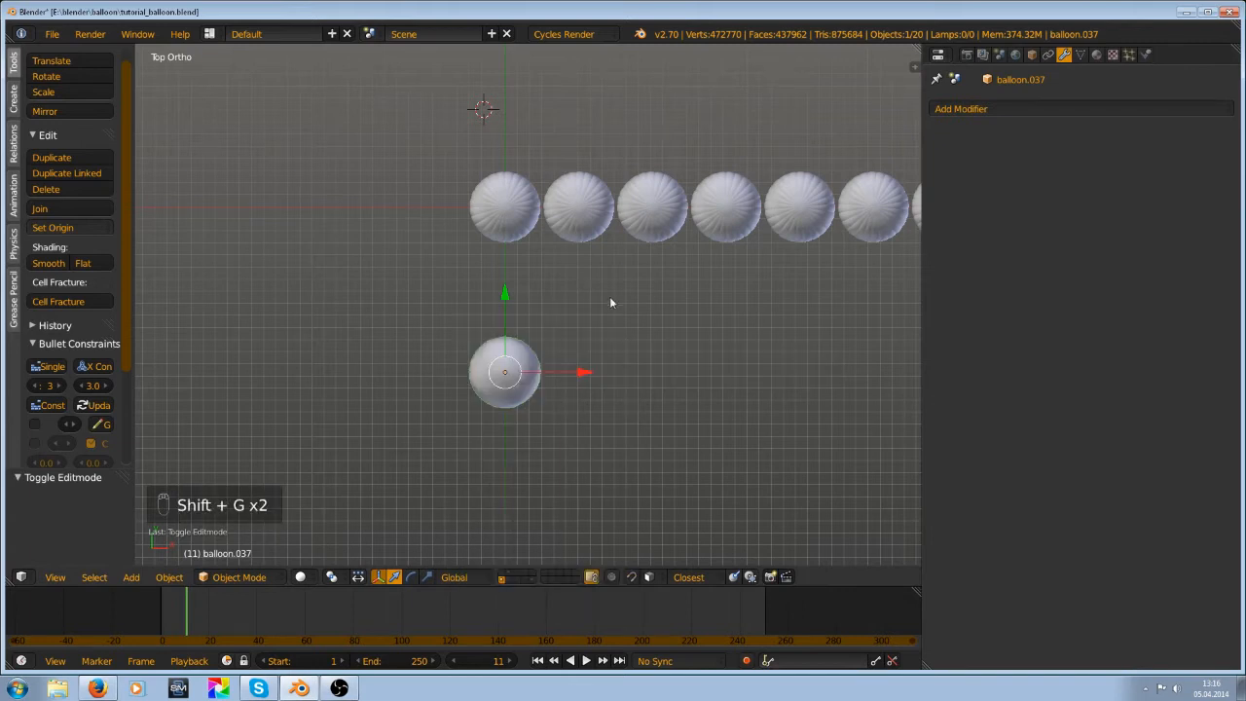
{"action": "key", "text": "shift+d"}
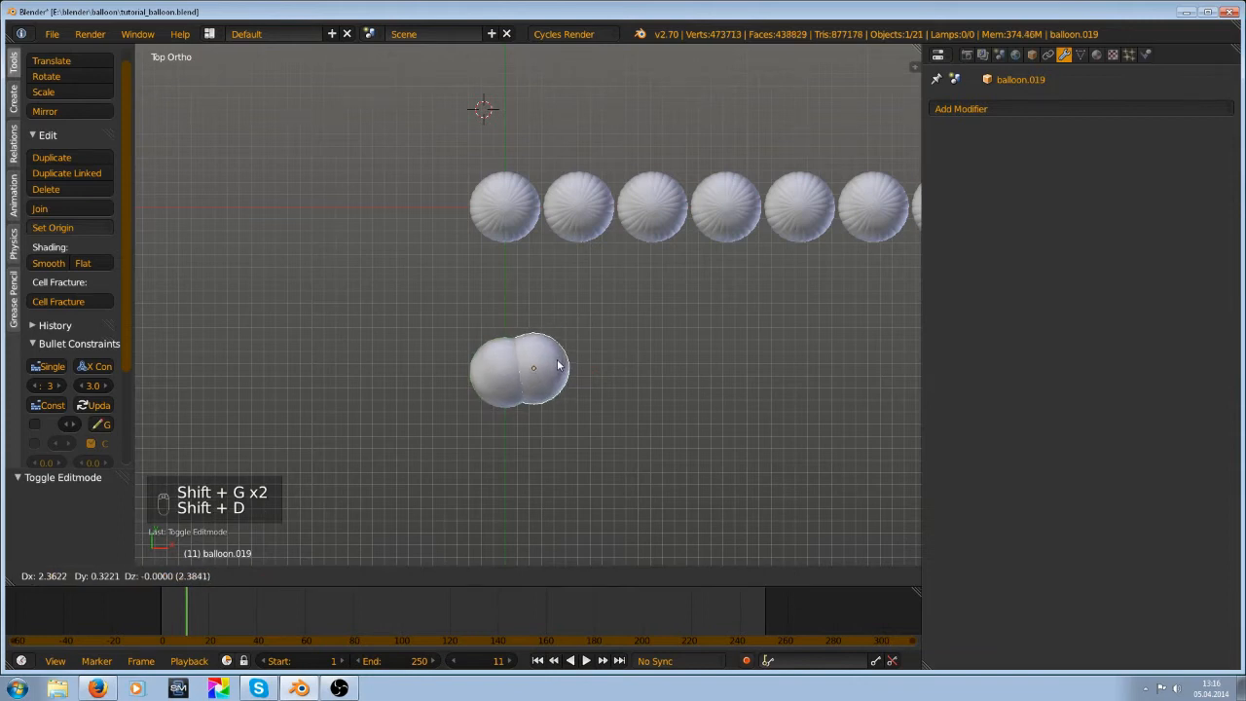
{"action": "right_click", "coordinate": [570, 393]}
{"action": "key", "text": "Delete"}
{"action": "left_click", "coordinate": [521, 392]}
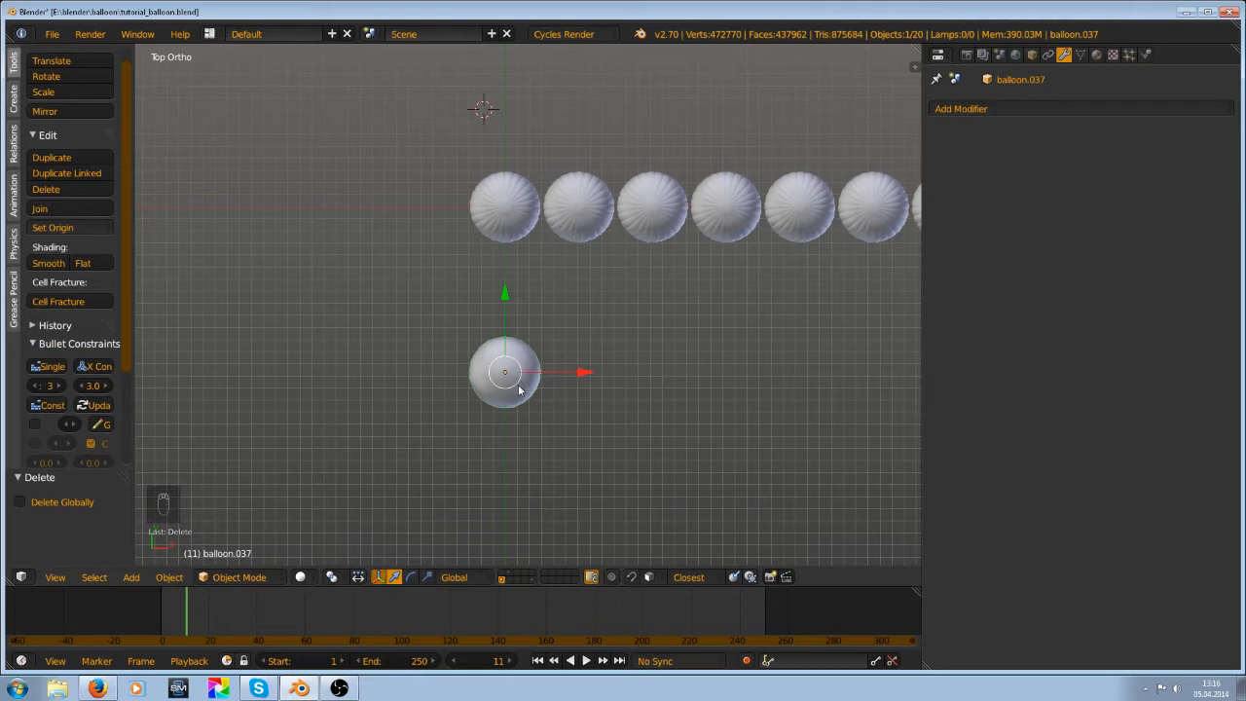
Make a linked duplicate of the low-poly balloon along the X axis and clear the selection
{"action": "key", "text": "alt+d"}
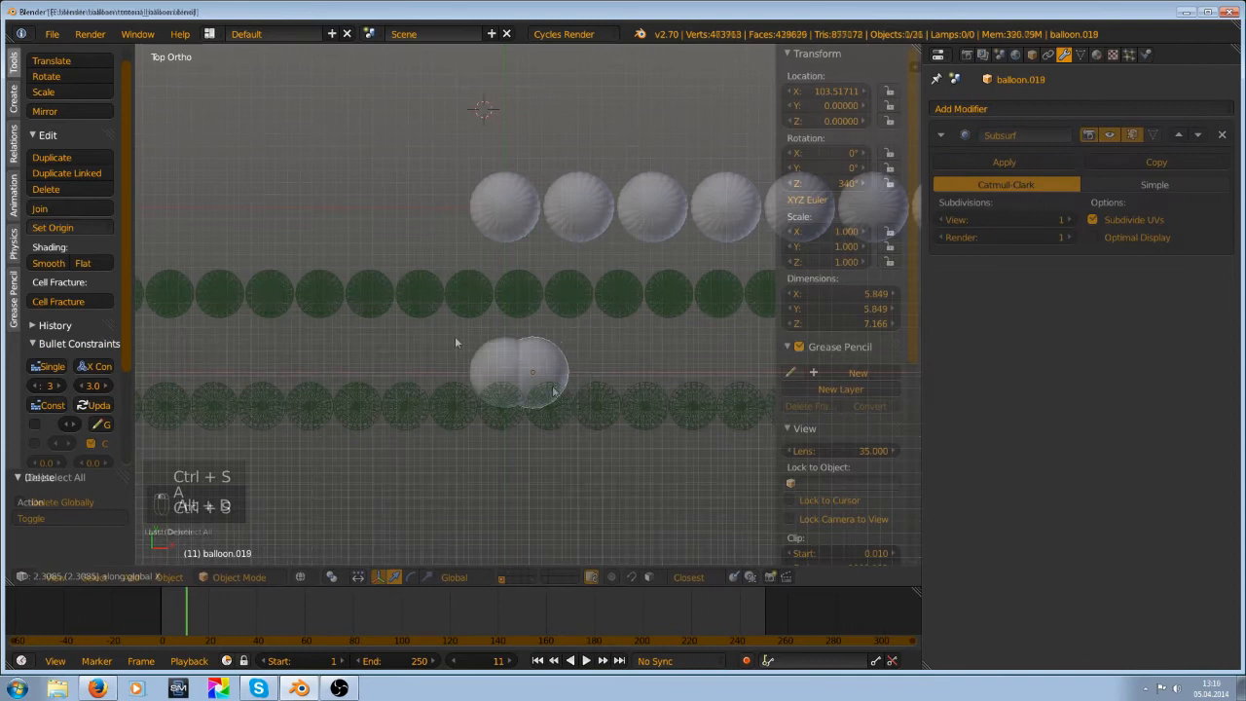
{"action": "key", "text": "a"}
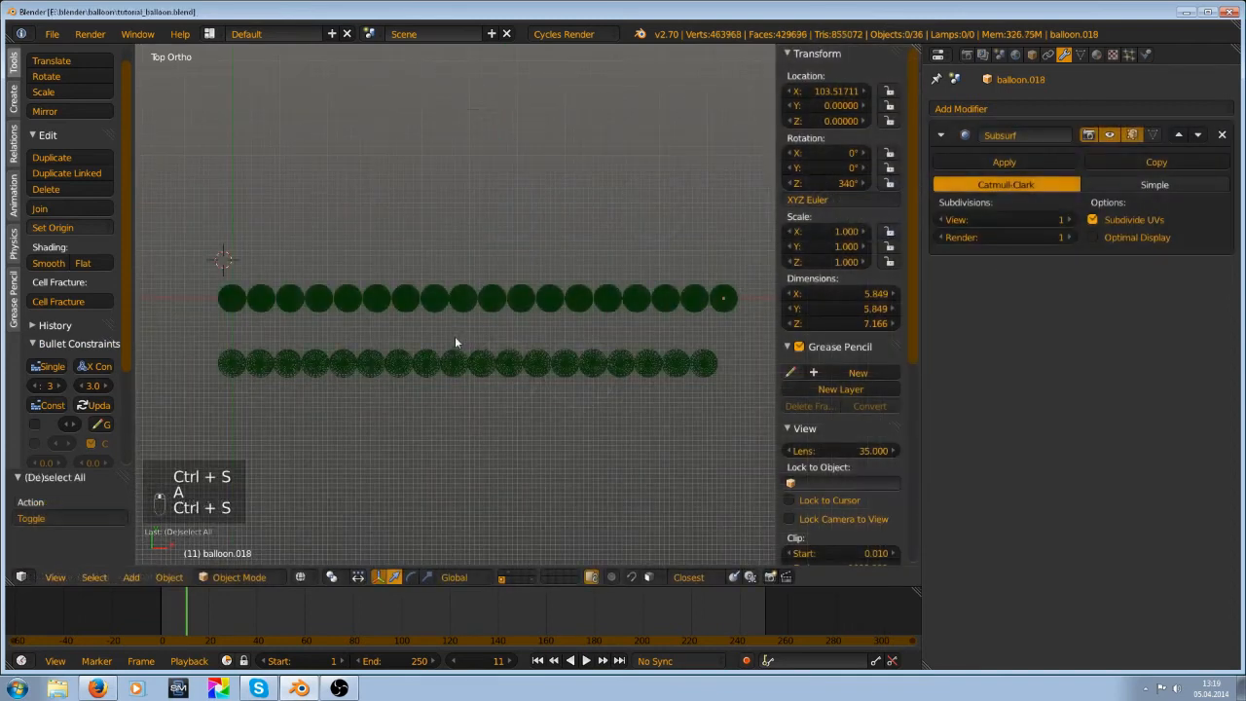
{"action": "scroll", "coordinate": [456, 337], "scroll_direction": "up", "scroll_amount": 2}
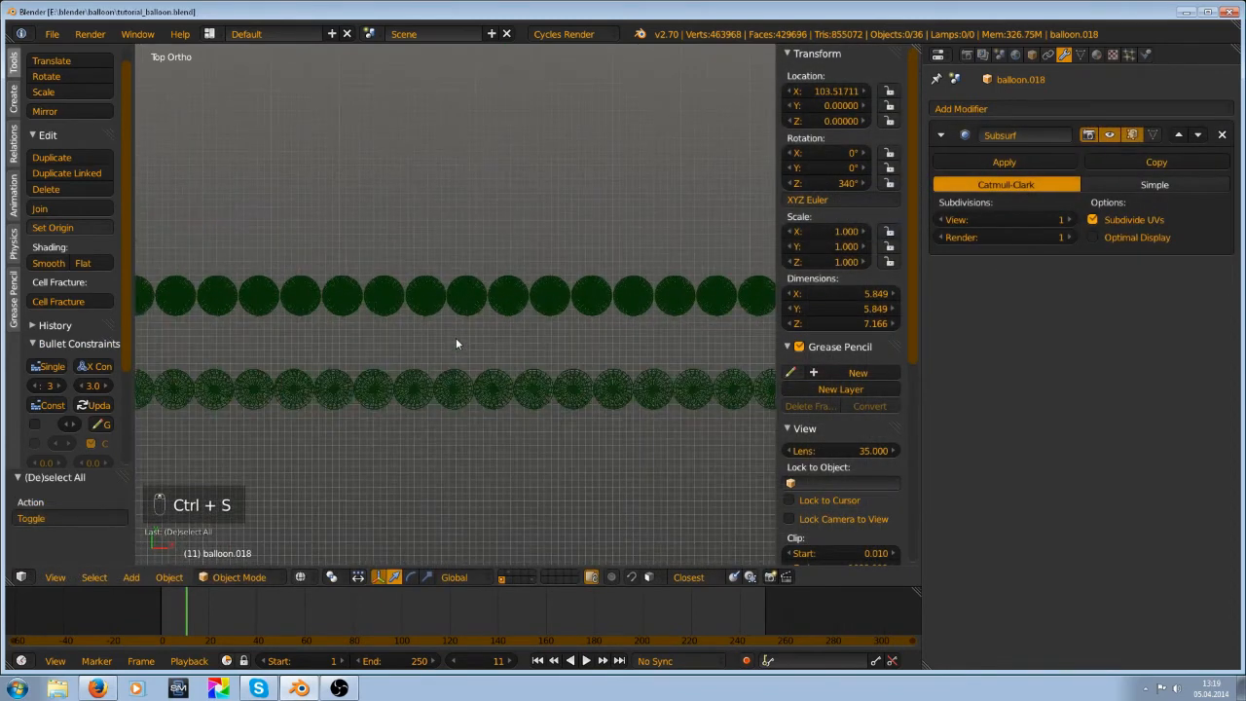
{"action": "scroll", "coordinate": [409, 283], "scroll_direction": "down", "scroll_amount": 1}
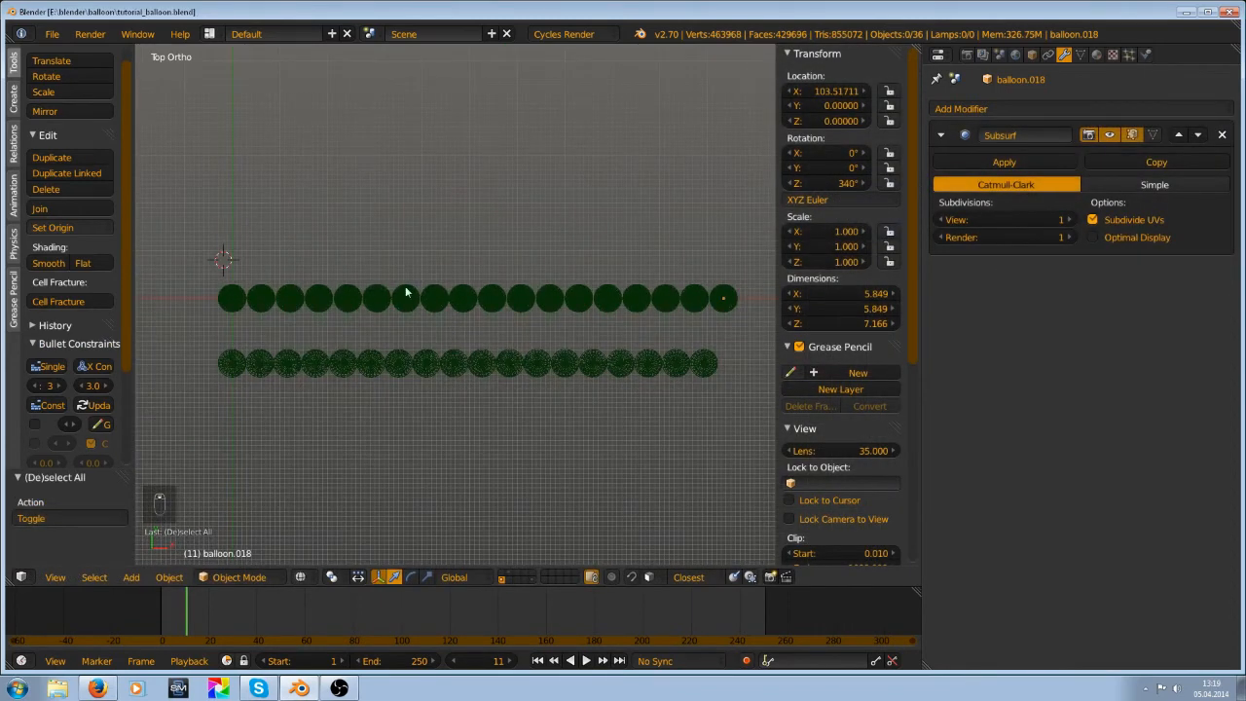
Compare the Z rotation of neighbouring balloons in the middle of the detailed row
{"action": "left_click", "coordinate": [230, 266]}
{"action": "scroll", "coordinate": [521, 305], "scroll_direction": "up", "scroll_amount": 2}
{"action": "right_click", "coordinate": [530, 283]}
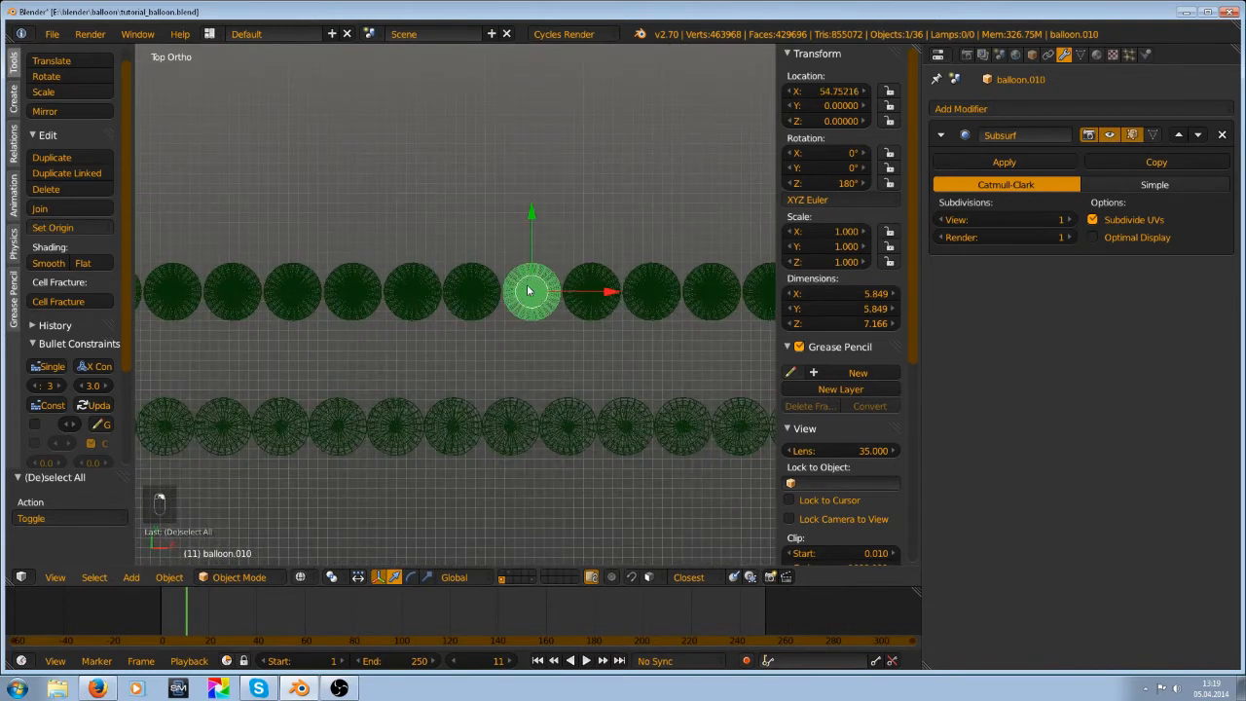
{"action": "right_click", "coordinate": [477, 302]}
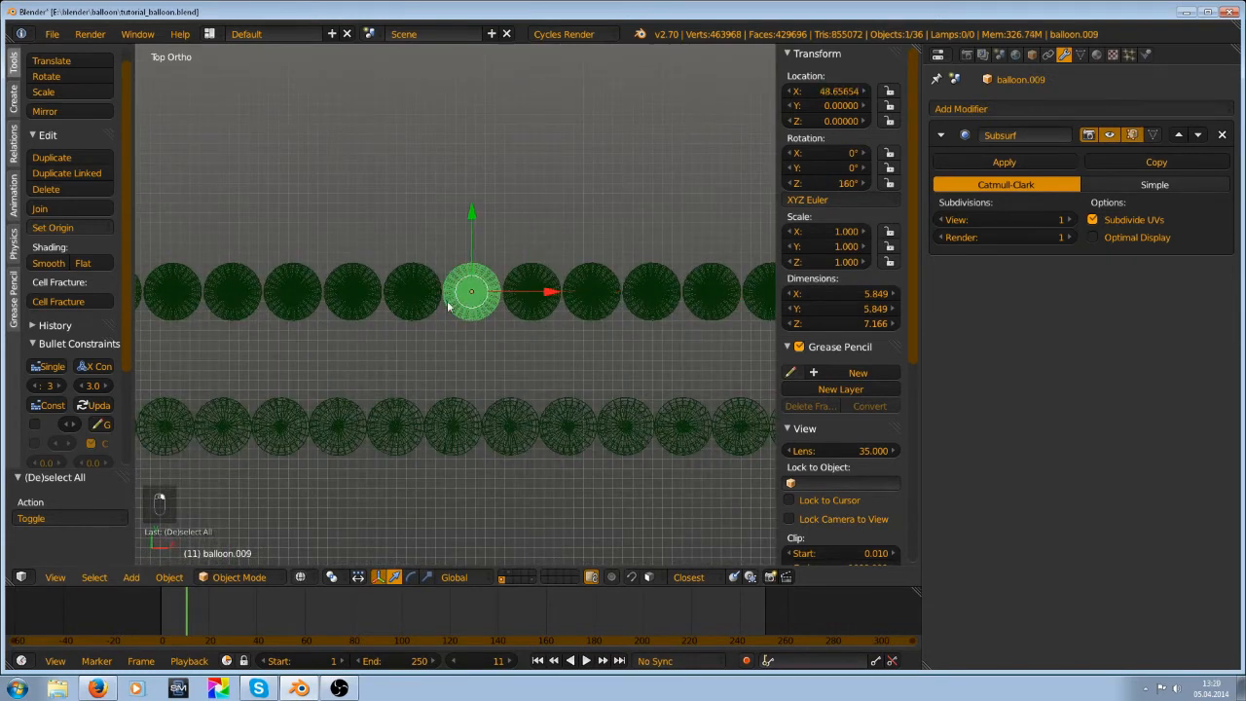
{"action": "right_click", "coordinate": [418, 297]}
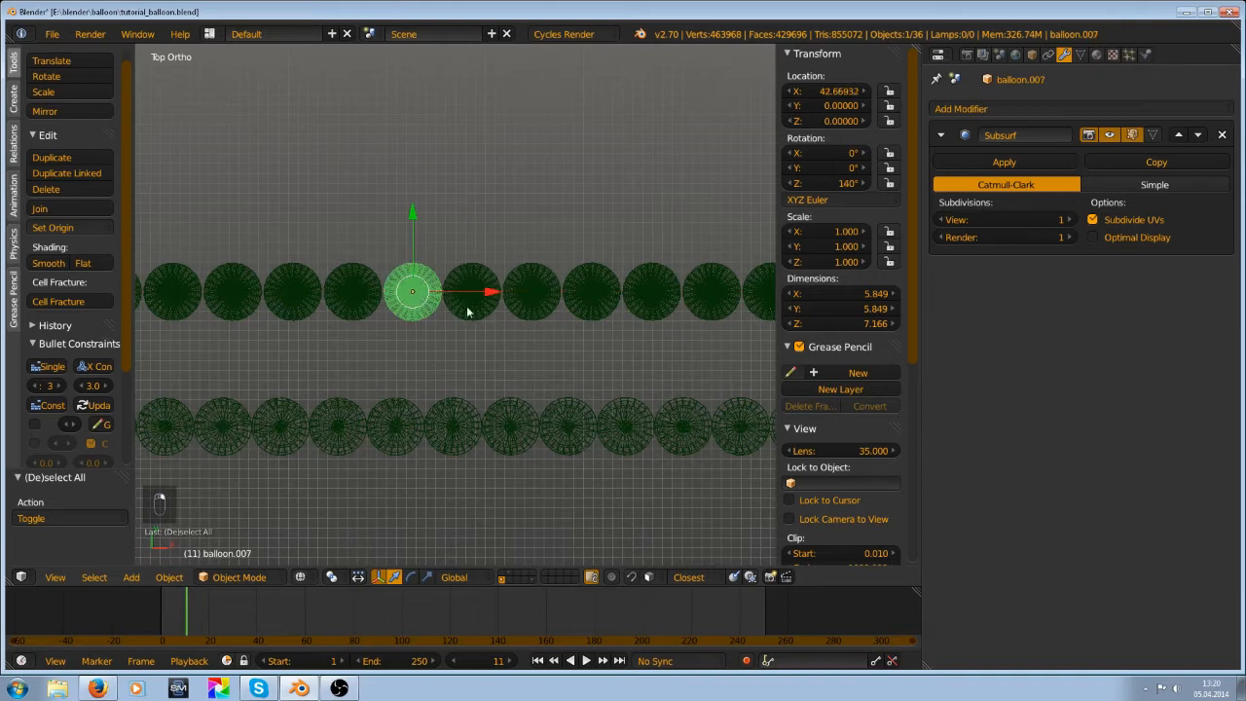
{"action": "right_click", "coordinate": [467, 312]}
{"action": "right_click", "coordinate": [405, 309]}
{"action": "right_click", "coordinate": [462, 307]}
{"action": "scroll", "coordinate": [472, 309], "scroll_direction": "down", "scroll_amount": 5}
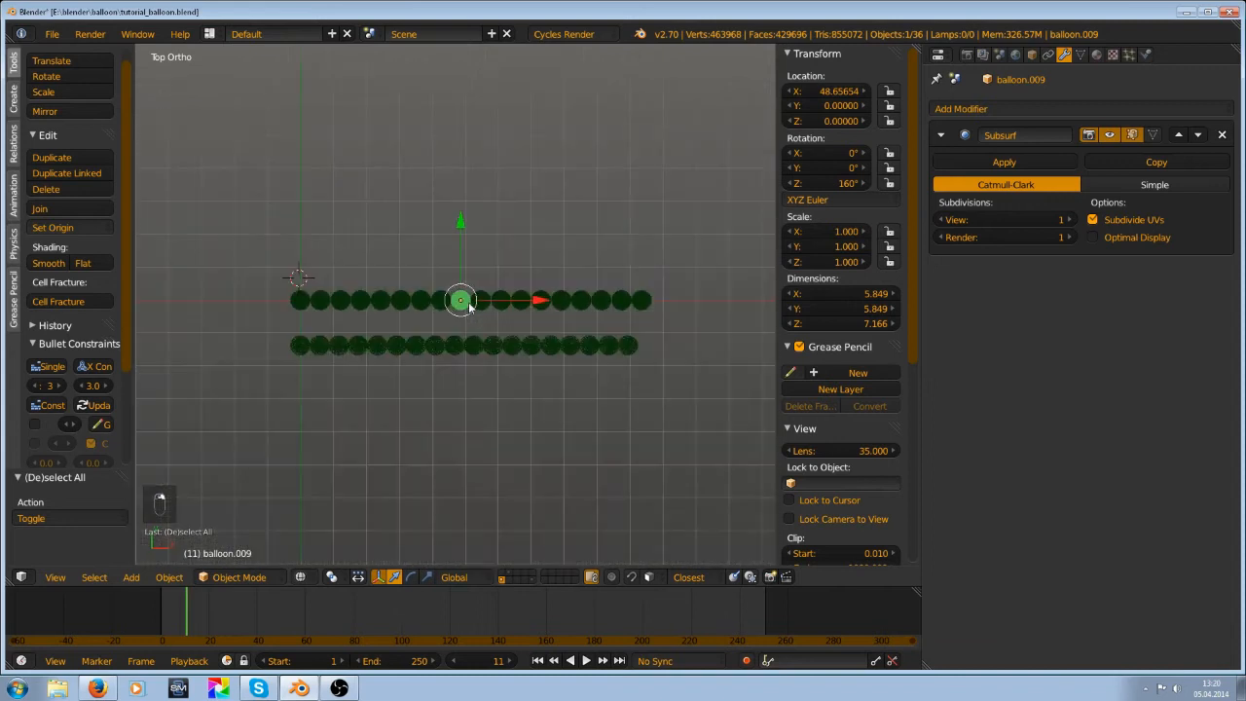
Box-select the whole detailed row to check its number of balloons, and clear the selection
{"action": "key", "text": "b"}
{"action": "key", "text": "b"}
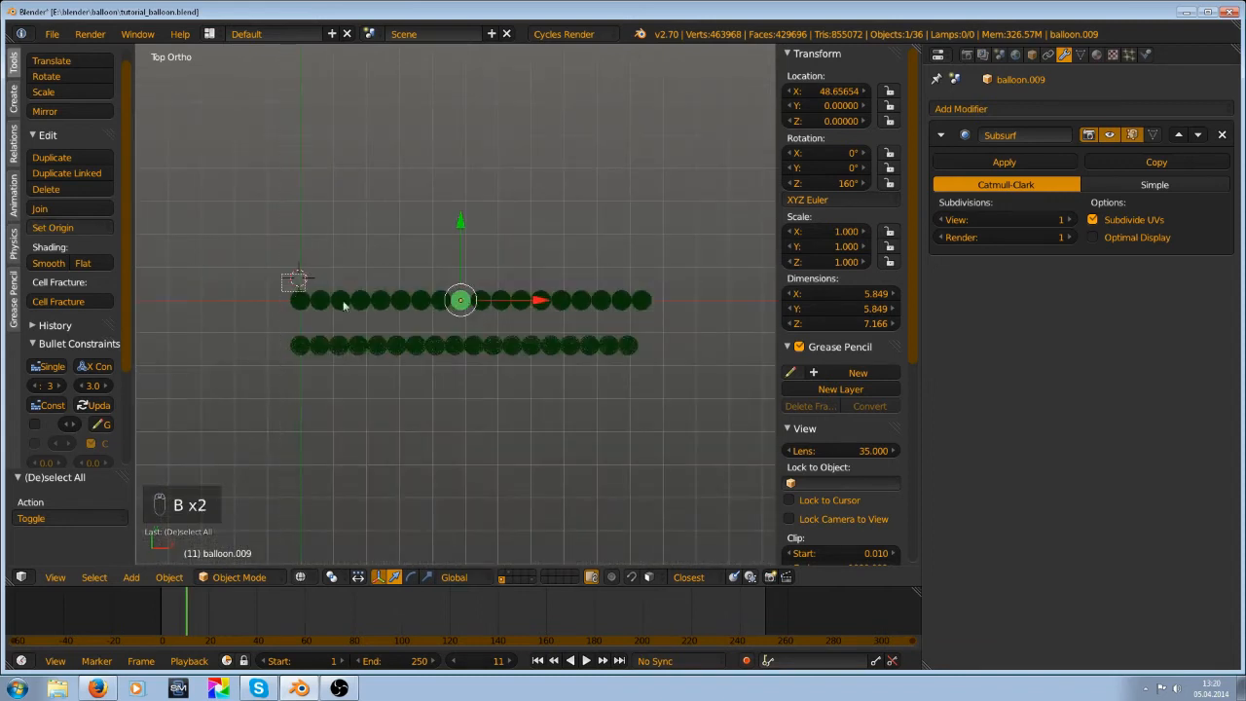
{"action": "left_click_drag", "start_coordinate": [289, 279], "coordinate": [683, 322]}
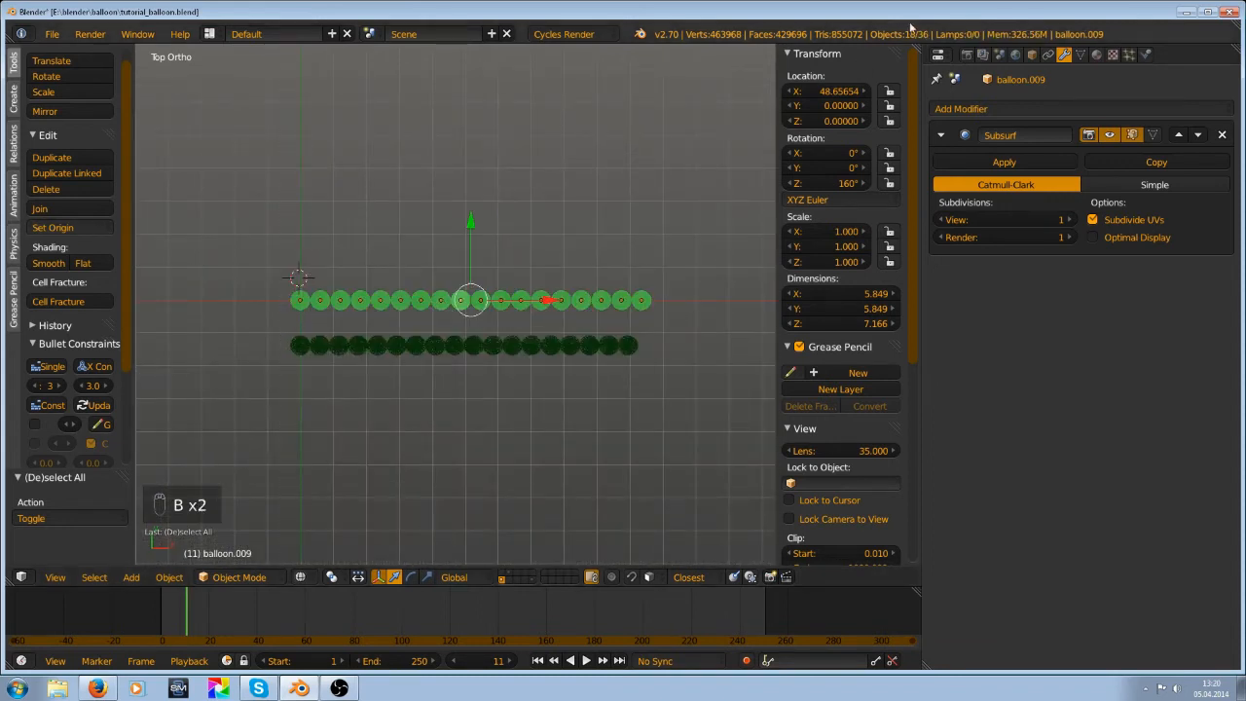
{"action": "scroll", "coordinate": [433, 338], "scroll_direction": "up", "scroll_amount": 4}
{"action": "key", "text": "a"}
Save the file over the existing version
{"action": "key", "text": "ctrl+s"}
{"action": "left_click", "coordinate": [477, 315]}
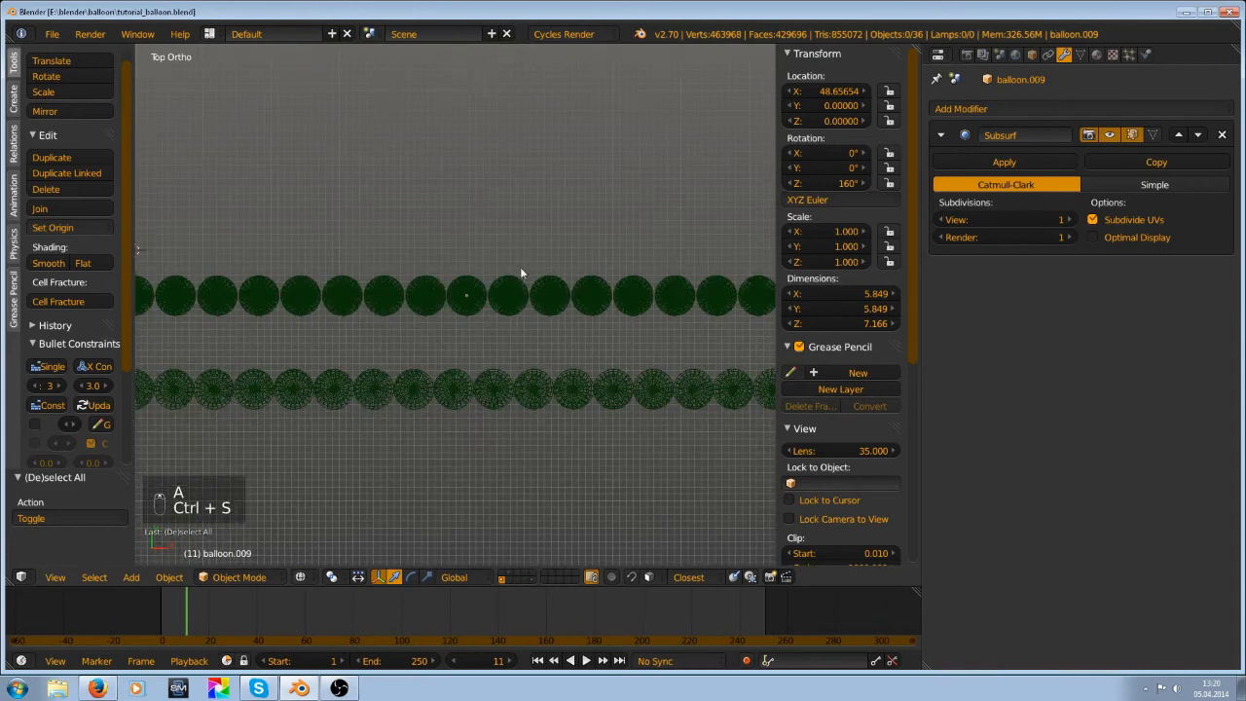
{"action": "scroll", "coordinate": [520, 267], "scroll_direction": "down", "scroll_amount": 3}
{"action": "key", "text": "ctrl+s"}
{"action": "left_click", "coordinate": [431, 316]}
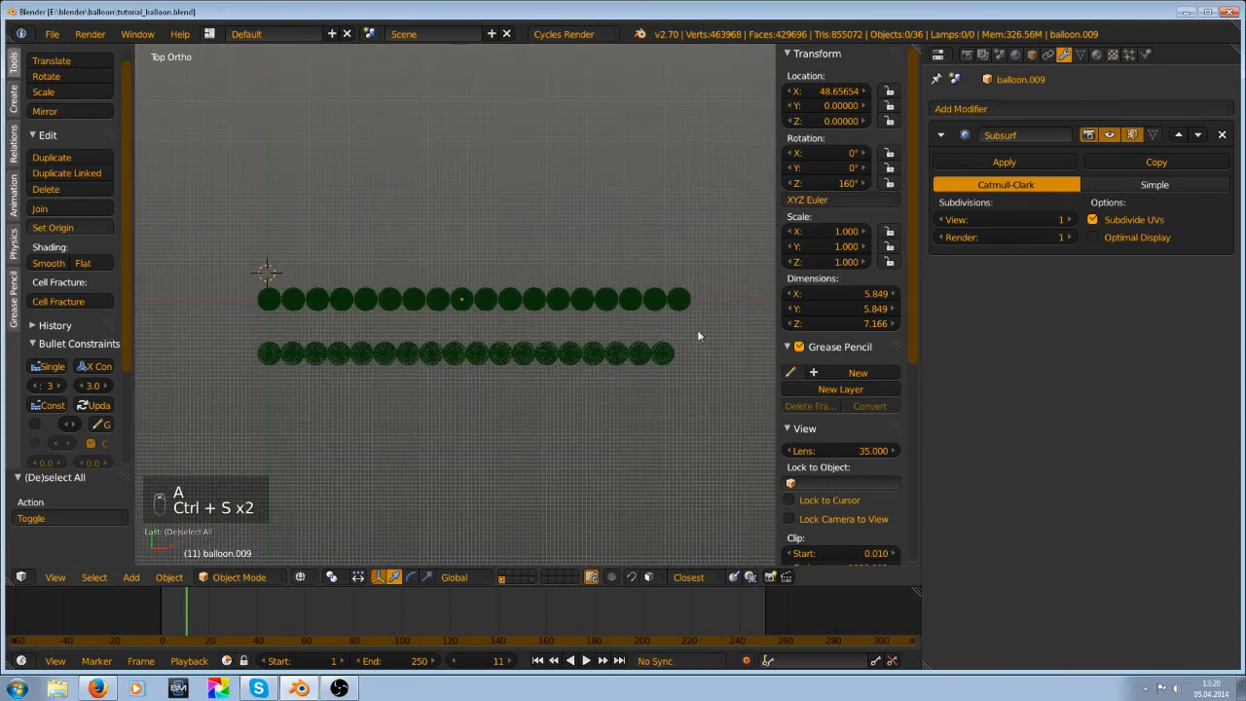
Switch the viewport to solid shading and select the first balloon of the low-poly row
{"action": "key", "text": "z"}
{"action": "middle_click_drag", "start_coordinate": [432, 379], "coordinate": [462, 321]}
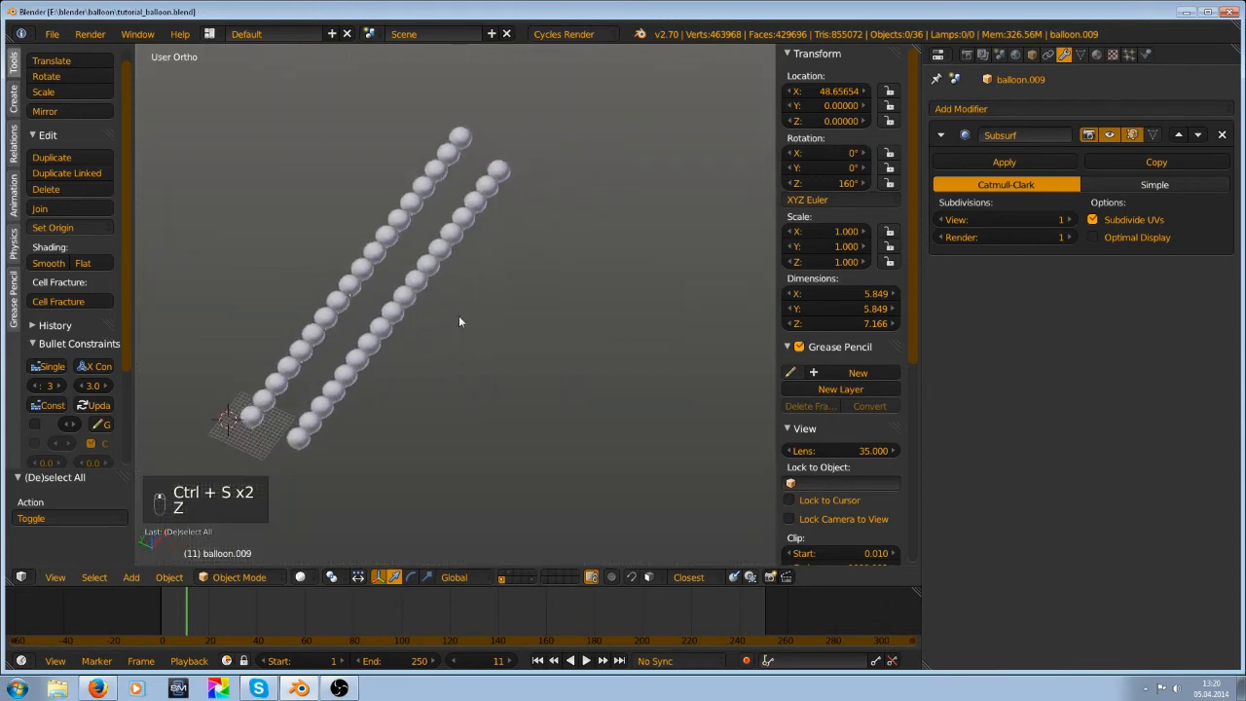
{"action": "middle_click_drag", "start_coordinate": [354, 393], "coordinate": [497, 260]}
{"action": "scroll", "coordinate": [432, 362], "scroll_direction": "up", "scroll_amount": 3}
{"action": "right_click", "coordinate": [485, 307]}
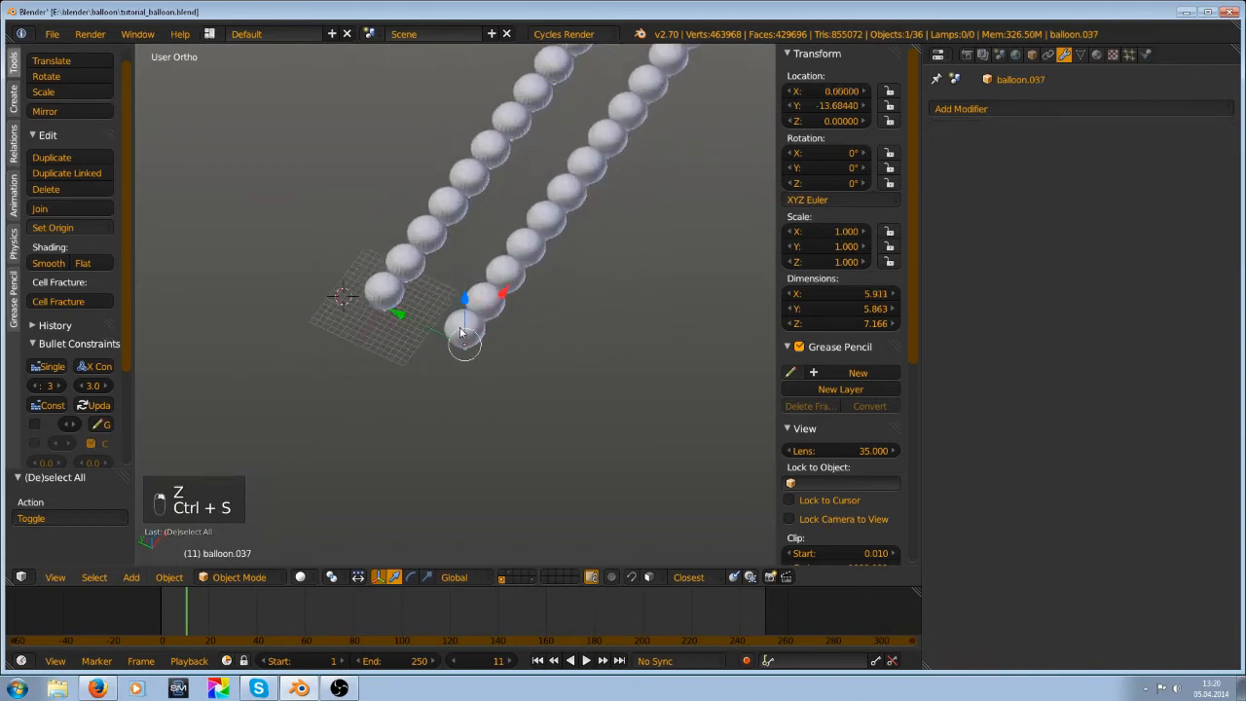
Check the group settings of the first balloon in the detailed row, clear the selection and save the file
{"action": "left_click", "coordinate": [1033, 55]}
{"action": "right_click", "coordinate": [388, 285]}
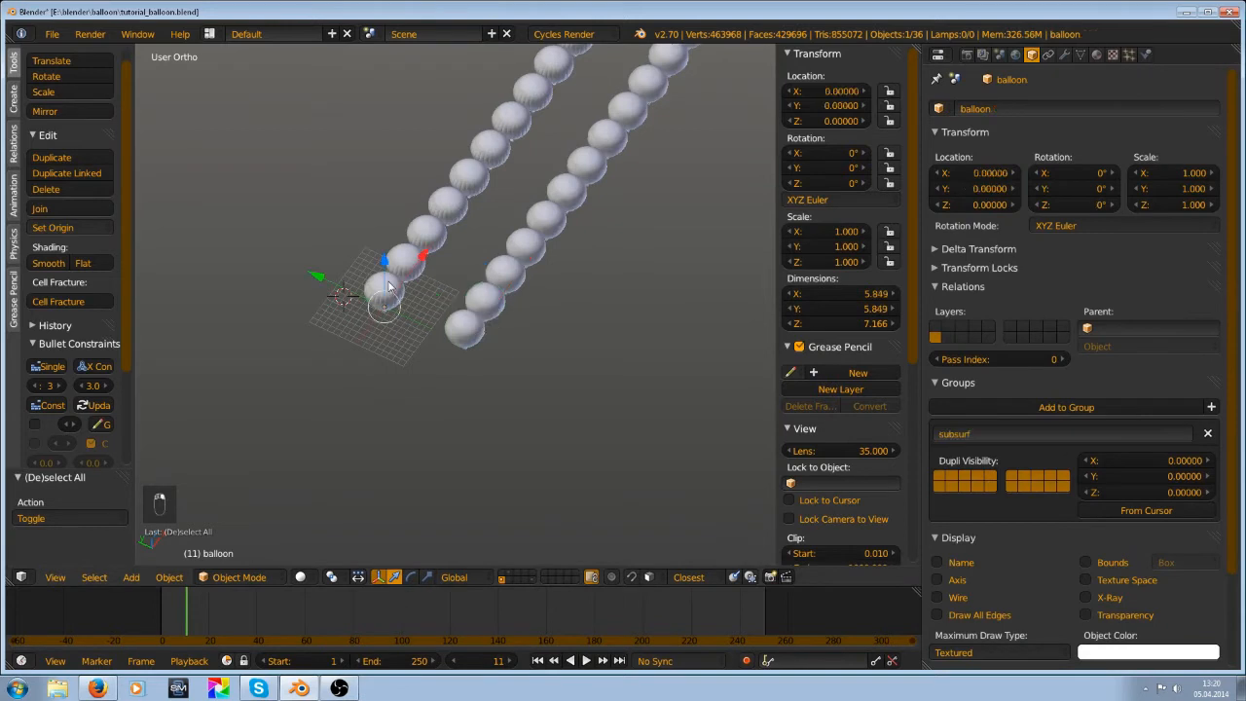
{"action": "key", "text": "a"}
{"action": "key", "text": "ctrl+s"}
{"action": "scroll", "coordinate": [496, 209], "scroll_direction": "up", "scroll_amount": 1}
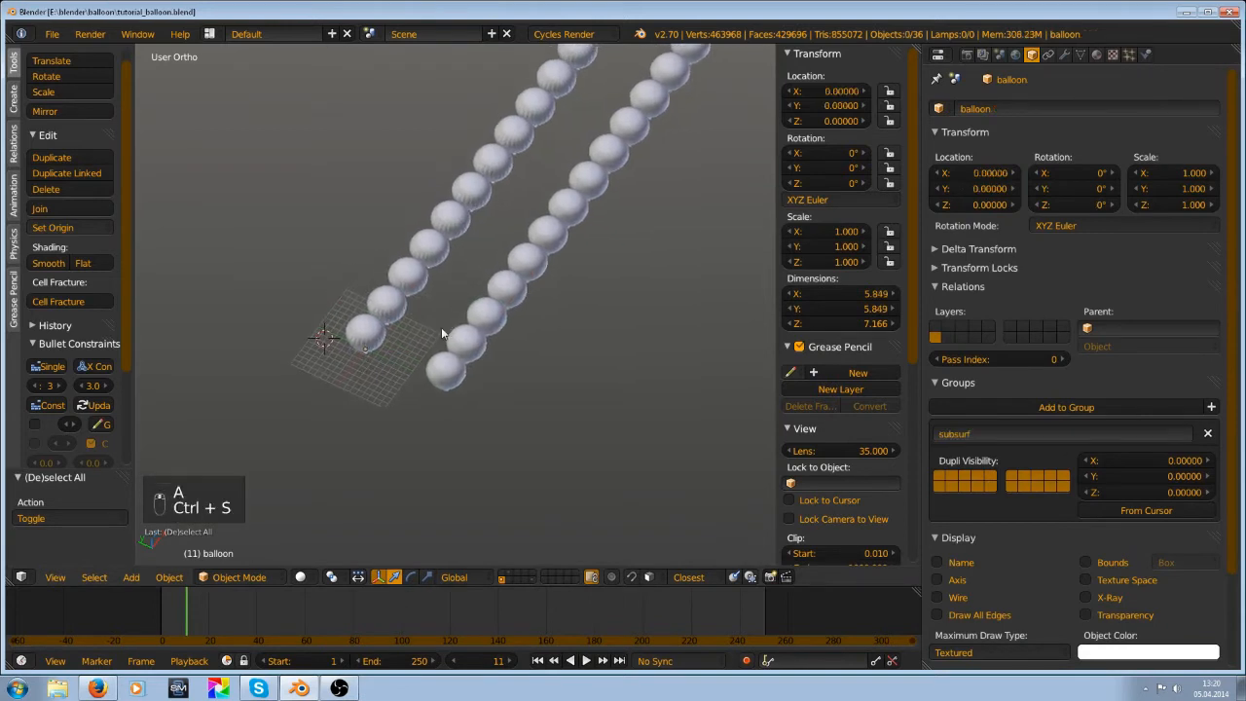
{"action": "scroll", "coordinate": [441, 327], "scroll_direction": "up", "scroll_amount": 2}
{"action": "key", "text": "ctrl+s"}
Switch the viewport to material shading and save the file over the existing version
{"action": "left_click", "coordinate": [301, 577]}
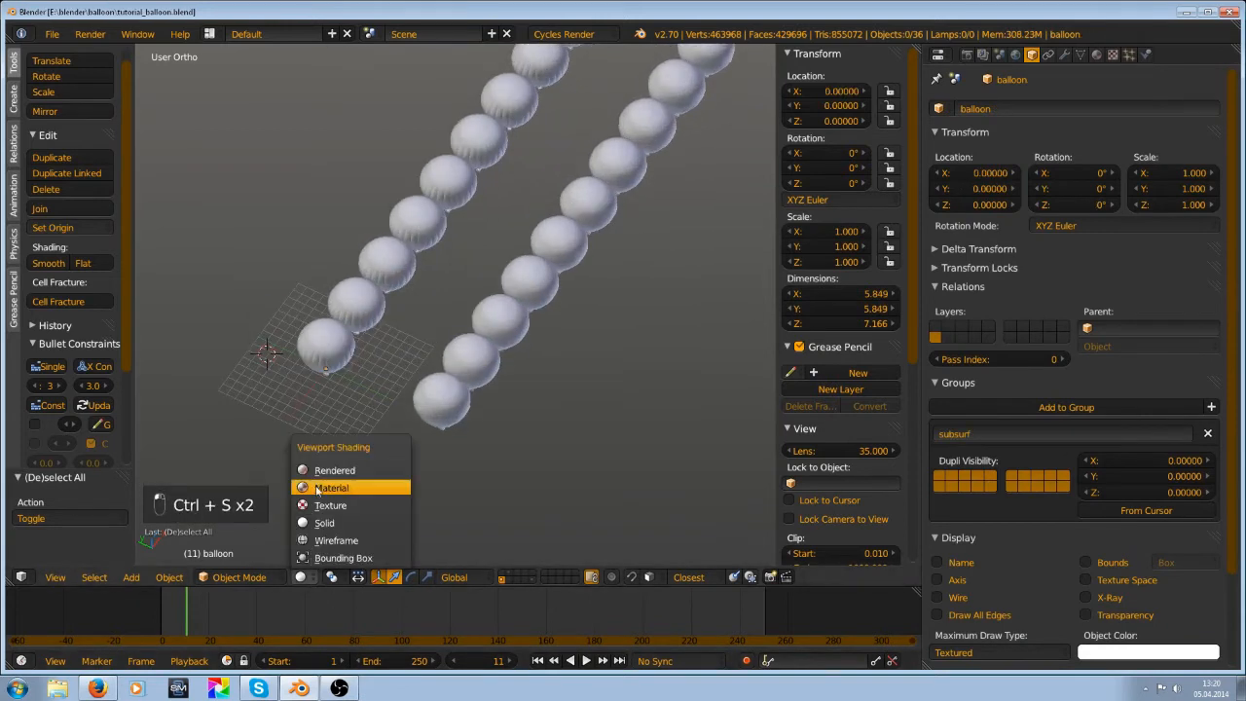
{"action": "left_click", "coordinate": [385, 488]}
{"action": "key", "text": "ctrl+s"}
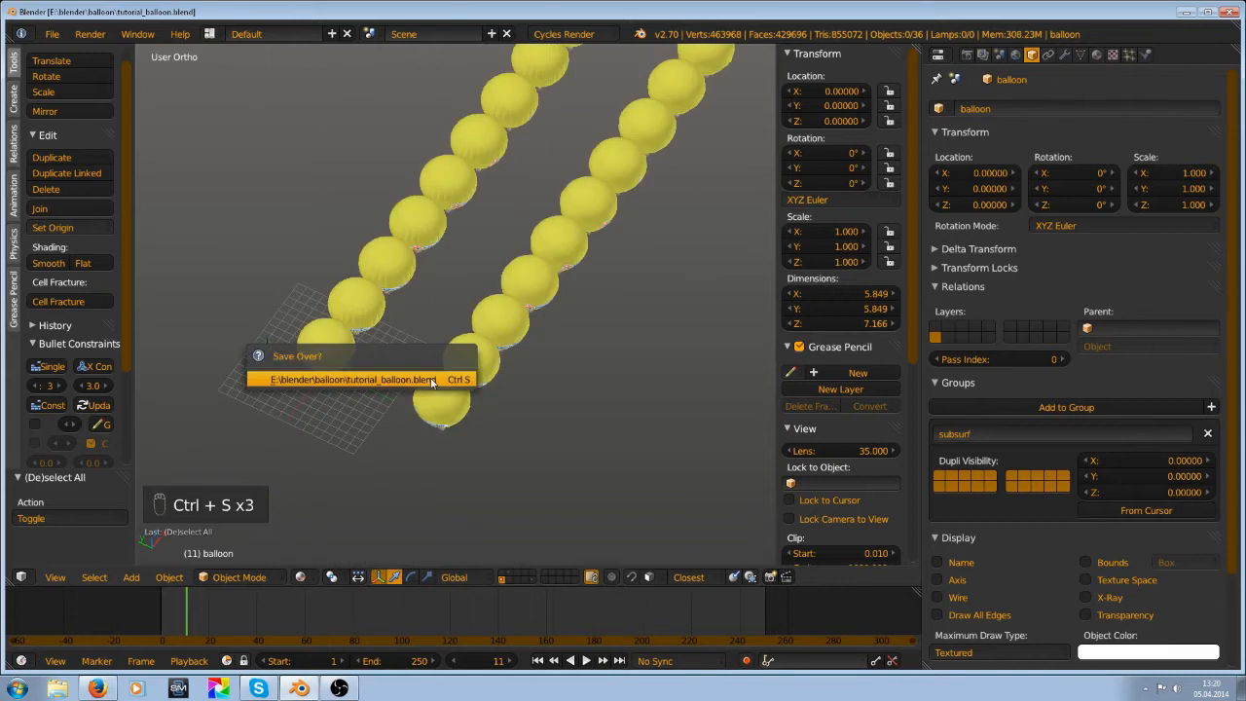
{"action": "mouse_move", "coordinate": [409, 399]}
{"action": "middle_mouse_down"}
{"action": "mouse_move", "coordinate": [383, 357]}
{"action": "mouse_move", "coordinate": [357, 383]}
{"action": "mouse_move", "coordinate": [437, 383]}
{"action": "mouse_move", "coordinate": [494, 354]}
{"action": "mouse_move", "coordinate": [454, 347]}
{"action": "mouse_move", "coordinate": [416, 355]}
{"action": "mouse_move", "coordinate": [551, 380]}
{"action": "mouse_move", "coordinate": [418, 355]}
{"action": "middle_mouse_up"}
{"action": "key", "text": "ctrl+s"}
{"action": "left_click", "coordinate": [401, 388]}
{"action": "key", "text": "ctrl+s"}
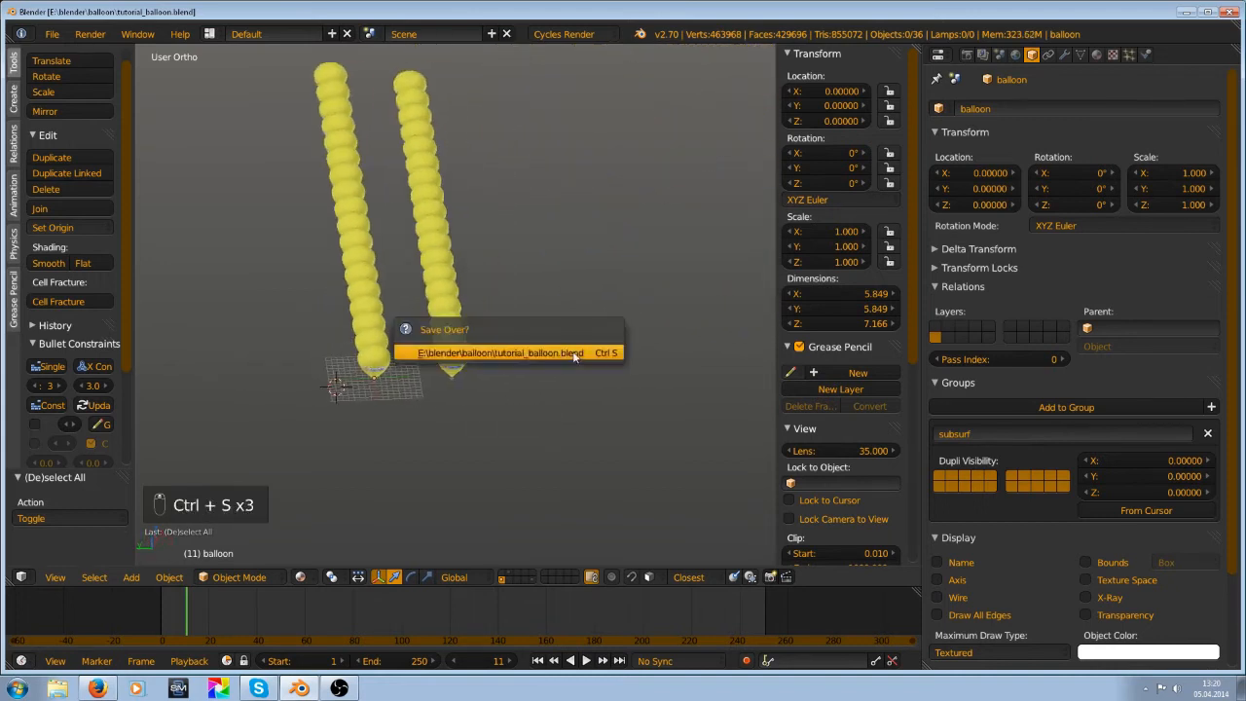
{"action": "left_click", "coordinate": [418, 354]}
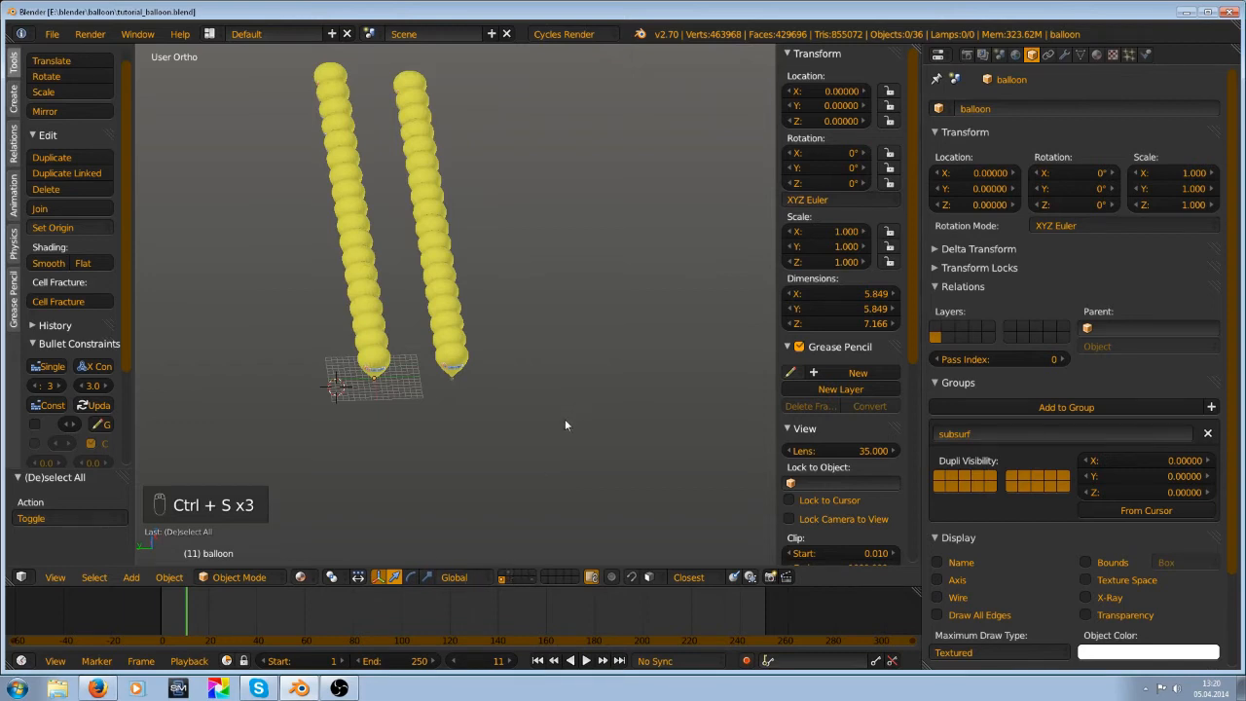
Look over the layer with the image planes and particles, and return to the layer with the balloon rows
{"action": "key", "text": "ctrl+z"}
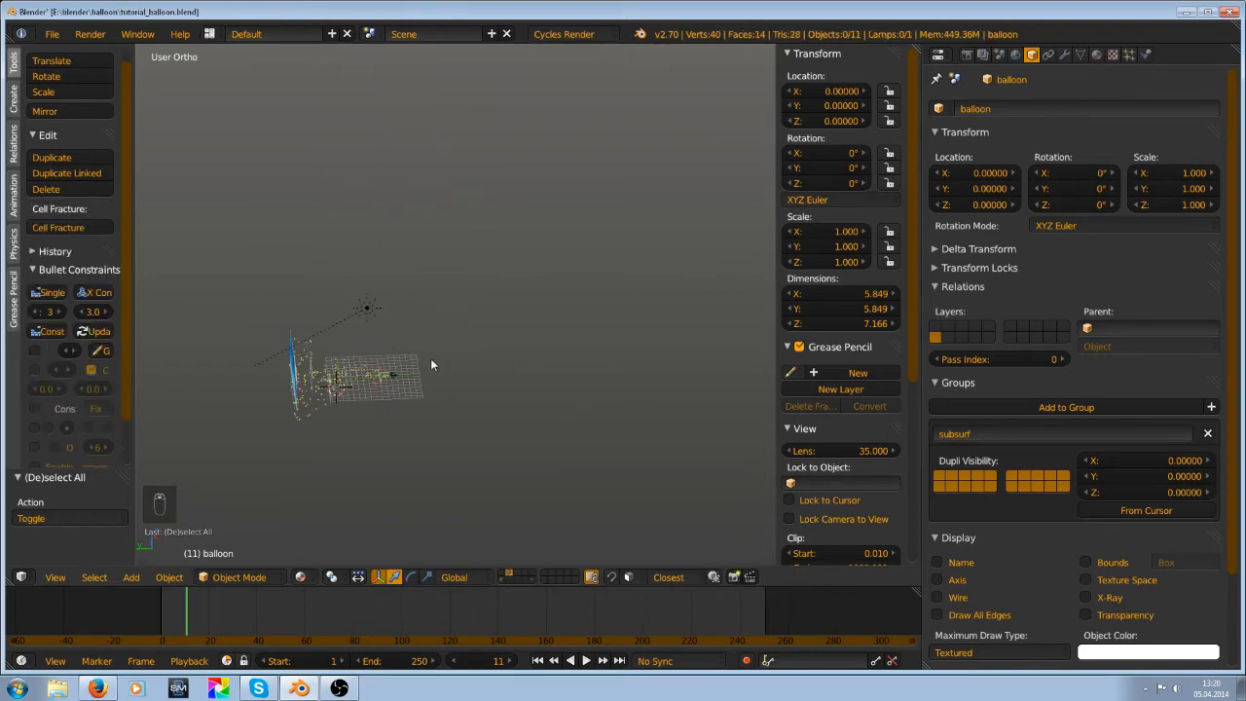
{"action": "middle_click_drag", "start_coordinate": [411, 396], "coordinate": [374, 376]}
{"action": "middle_click_drag", "start_coordinate": [616, 275], "coordinate": [481, 317]}
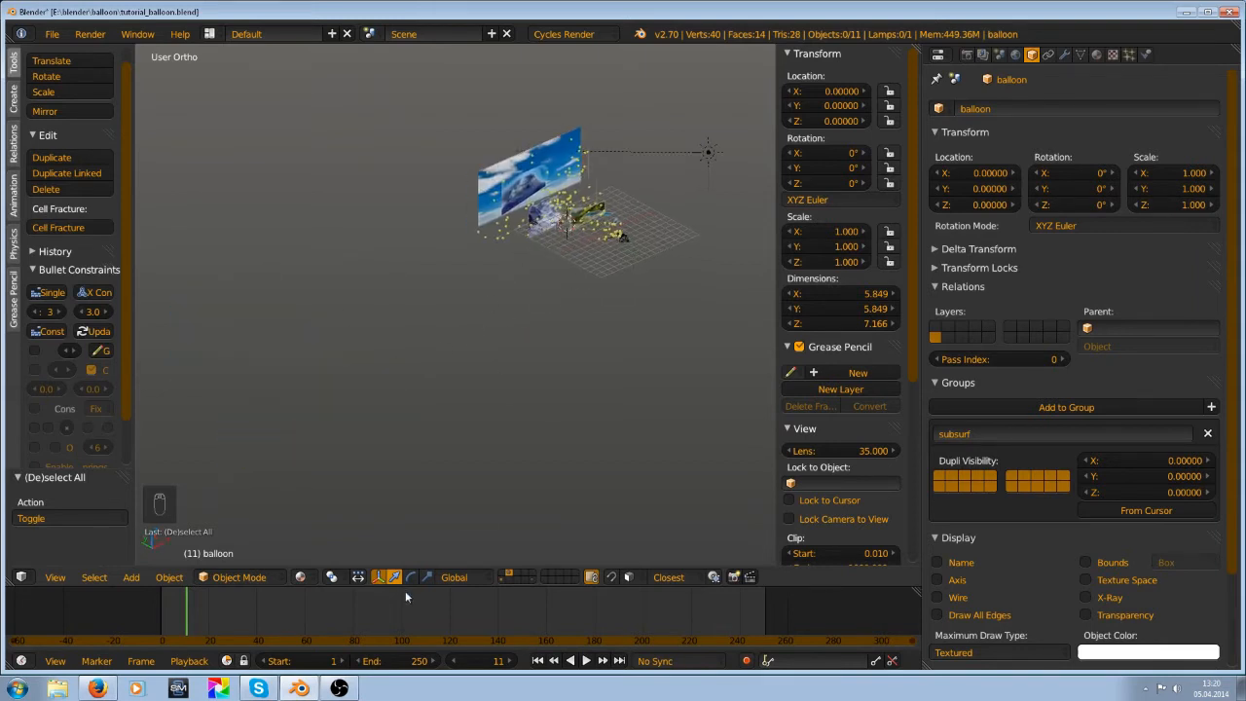
{"action": "scroll", "coordinate": [412, 559], "scroll_direction": "up", "scroll_amount": 1}
{"action": "left_click", "coordinate": [502, 581]}
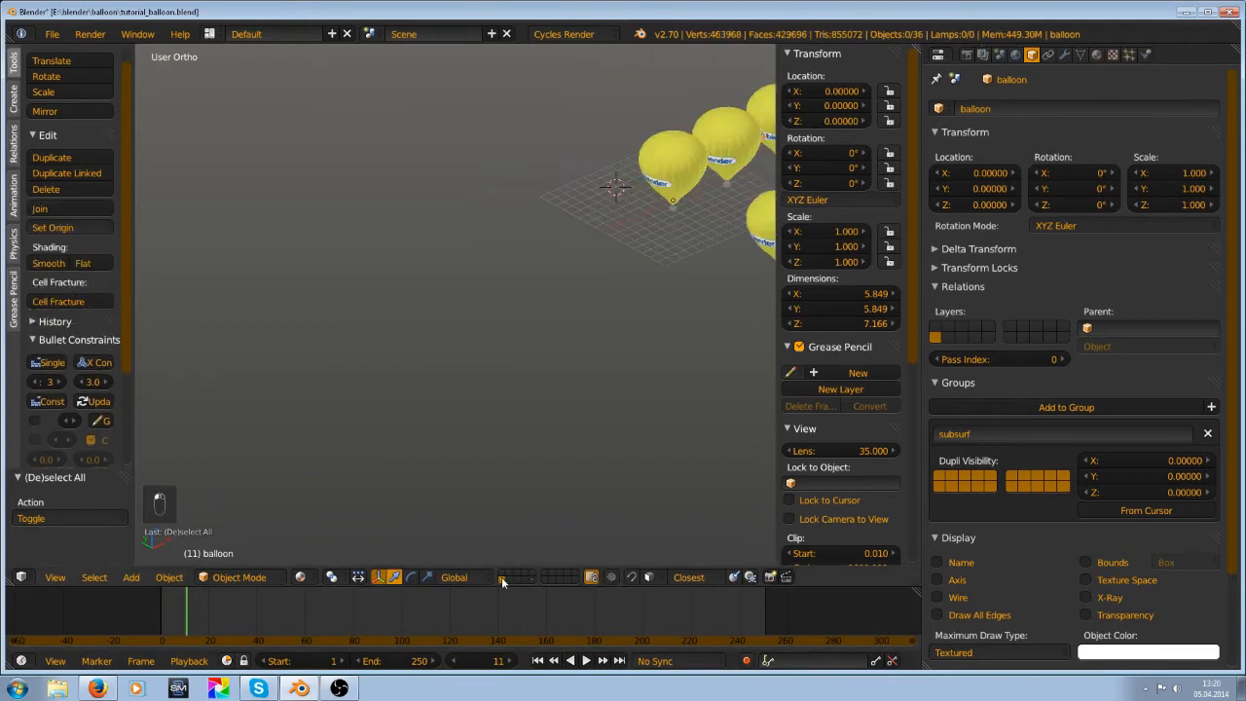
{"action": "scroll", "coordinate": [628, 302], "scroll_direction": "down", "scroll_amount": 3}
{"action": "scroll", "coordinate": [542, 322], "scroll_direction": "up", "scroll_amount": 5}
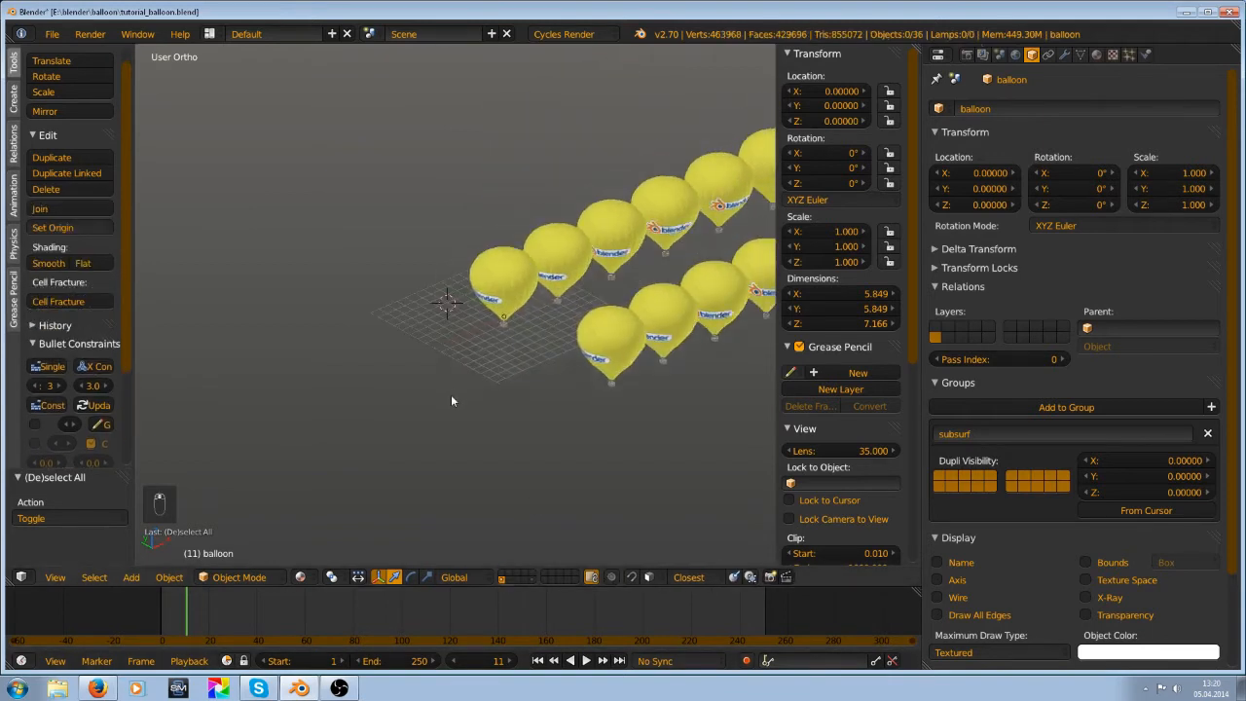
Examine the mesh of the first low-poly balloon in Edit Mode by selecting all its vertices to read the vertex count
{"action": "right_click", "coordinate": [621, 377]}
{"action": "middle_click_drag", "start_coordinate": [620, 377], "coordinate": [521, 318], "text": "shift"}
{"action": "key", "text": "Tab"}
{"action": "scroll", "coordinate": [529, 325], "scroll_direction": "up", "scroll_amount": 3}
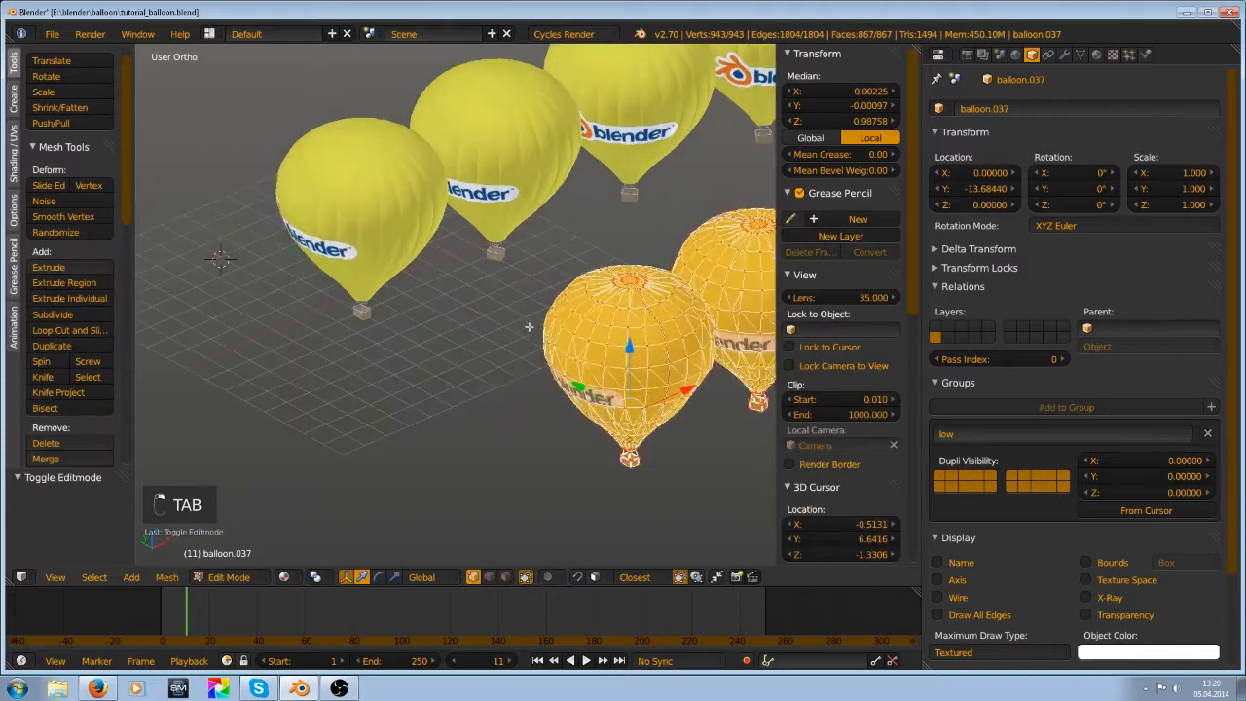
{"action": "key", "text": "a"}
{"action": "key", "text": "a"}
{"action": "key", "text": "a"}
{"action": "key", "text": "a"}
{"action": "scroll", "coordinate": [621, 366], "scroll_direction": "down", "scroll_amount": 3}
{"action": "key", "text": "a"}
{"action": "scroll", "coordinate": [620, 368], "scroll_direction": "down", "scroll_amount": 5}
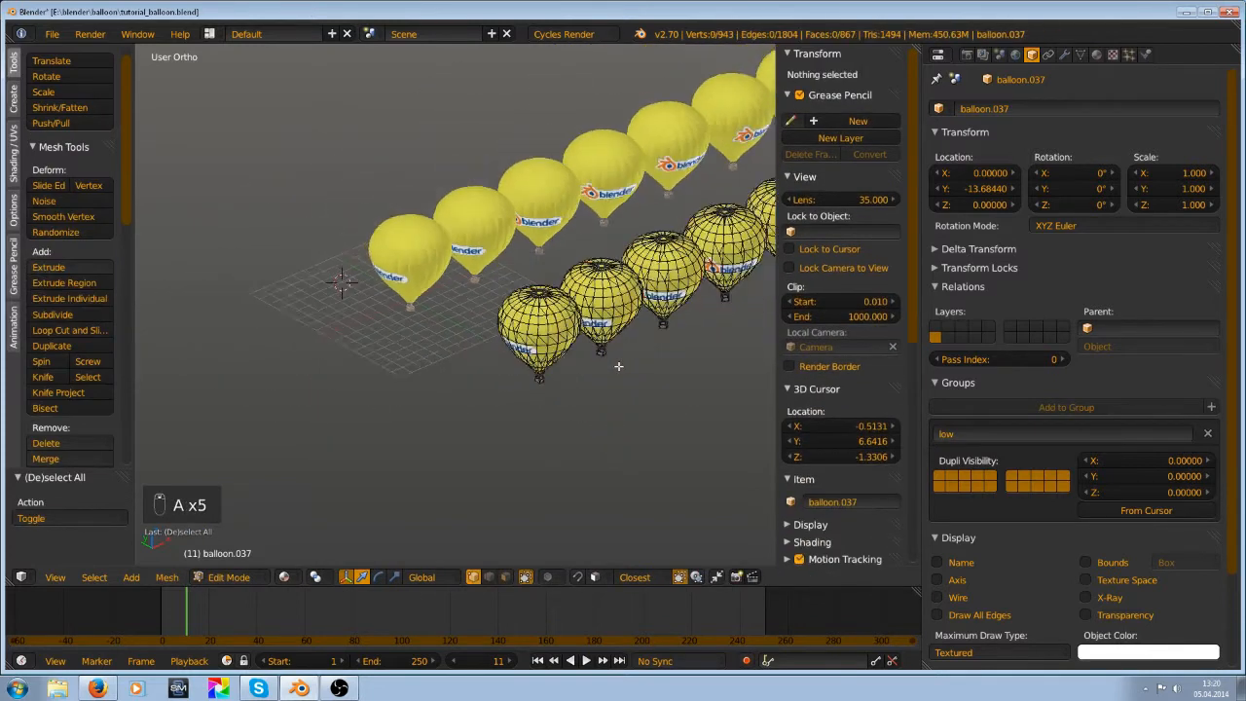
{"action": "key", "text": "Tab"}
{"action": "scroll", "coordinate": [571, 361], "scroll_direction": "up", "scroll_amount": 4}
{"action": "key", "text": "Tab"}
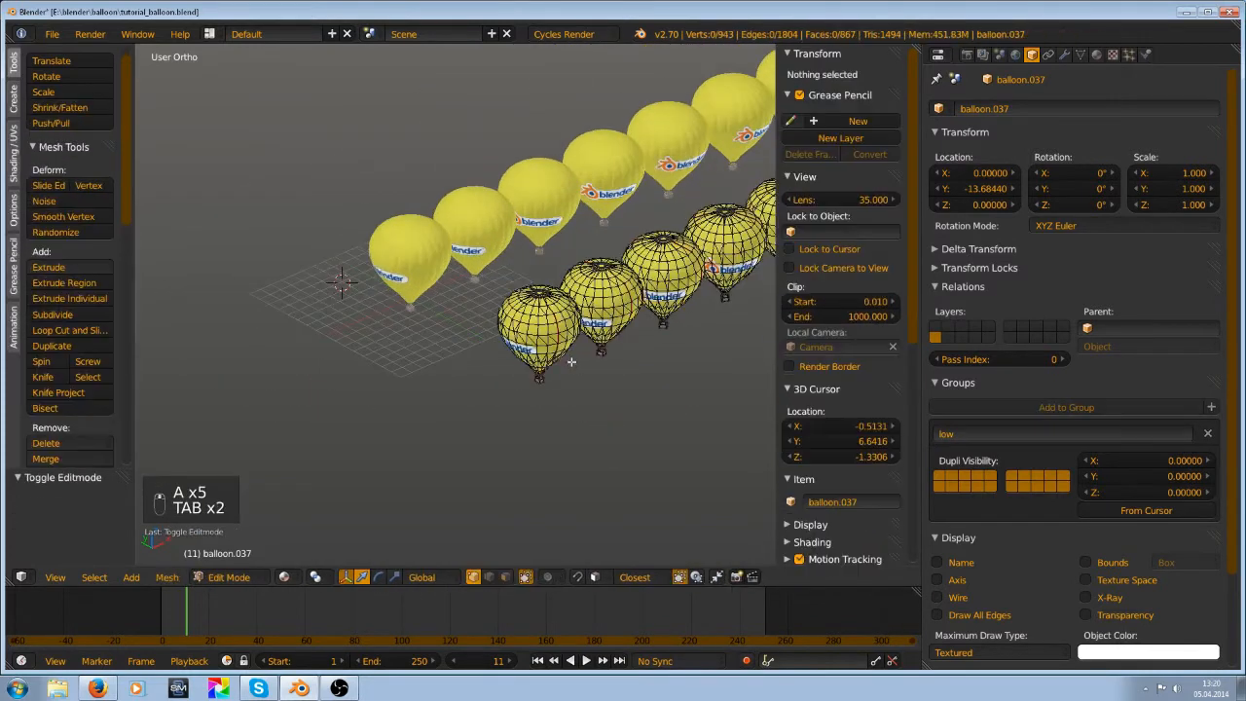
{"action": "key", "text": "a"}
{"action": "key", "text": "a"}
{"action": "key", "text": "a"}
{"action": "scroll", "coordinate": [571, 361], "scroll_direction": "up", "scroll_amount": 3}
{"action": "key", "text": "a"}
{"action": "key", "text": "a"}
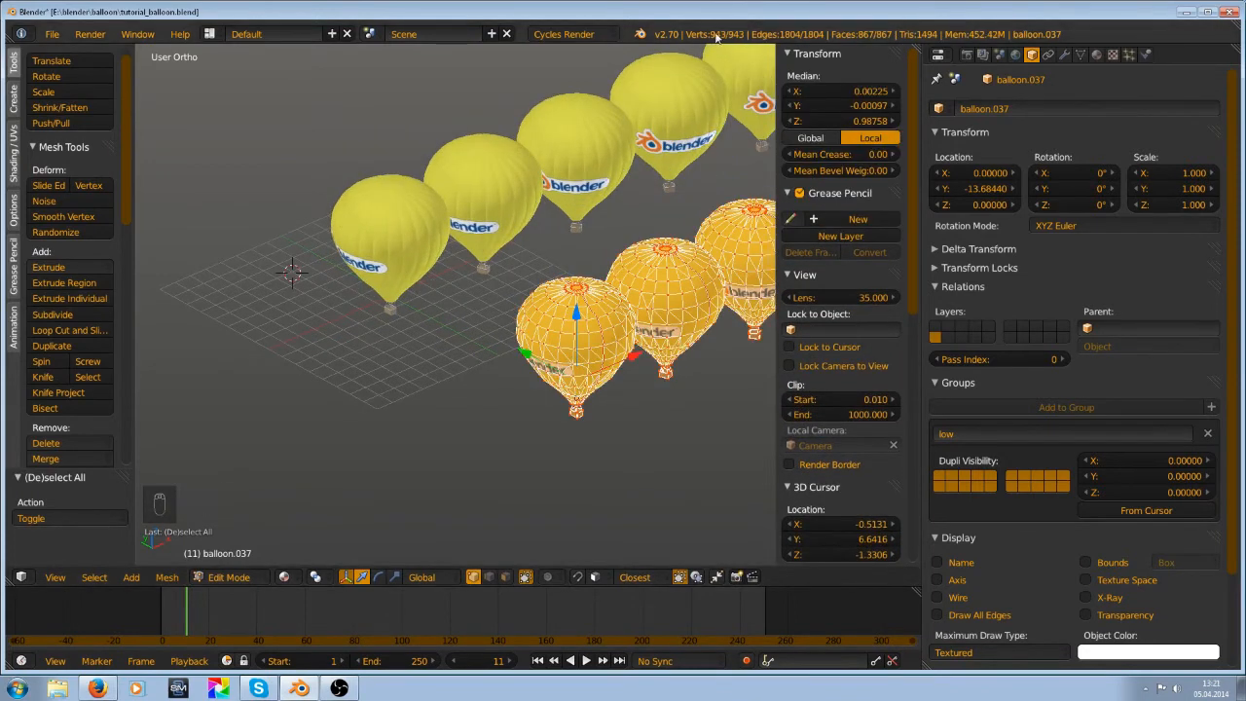
{"action": "key", "text": "Tab"}
Select all vertices of the first detailed balloon in Edit Mode to compare its vertex count
{"action": "right_click", "coordinate": [395, 255]}
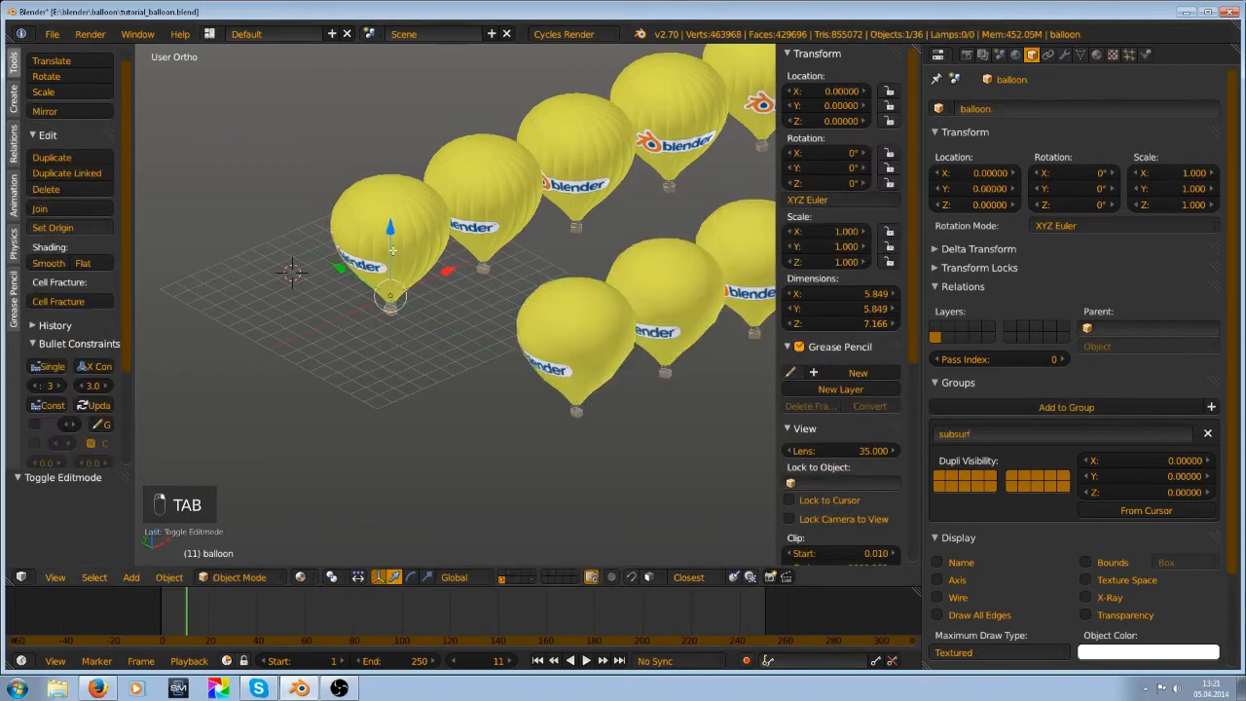
{"action": "key", "text": "Tab"}
{"action": "key", "text": "a"}
{"action": "key", "text": "a"}
{"action": "key", "text": "a"}
{"action": "key", "text": "a"}
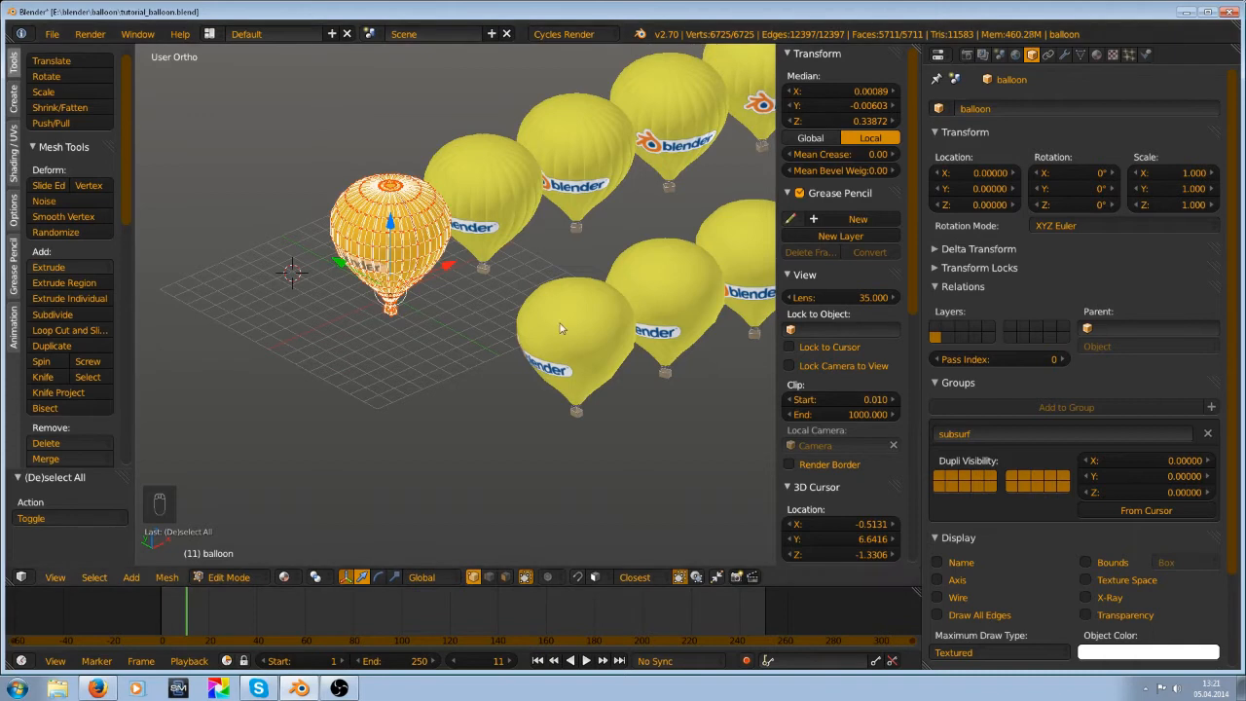
{"action": "key", "text": "Tab"}
Select the first balloon of the low-poly row and save the file over the existing version
{"action": "scroll", "coordinate": [525, 261], "scroll_direction": "down", "scroll_amount": 3}
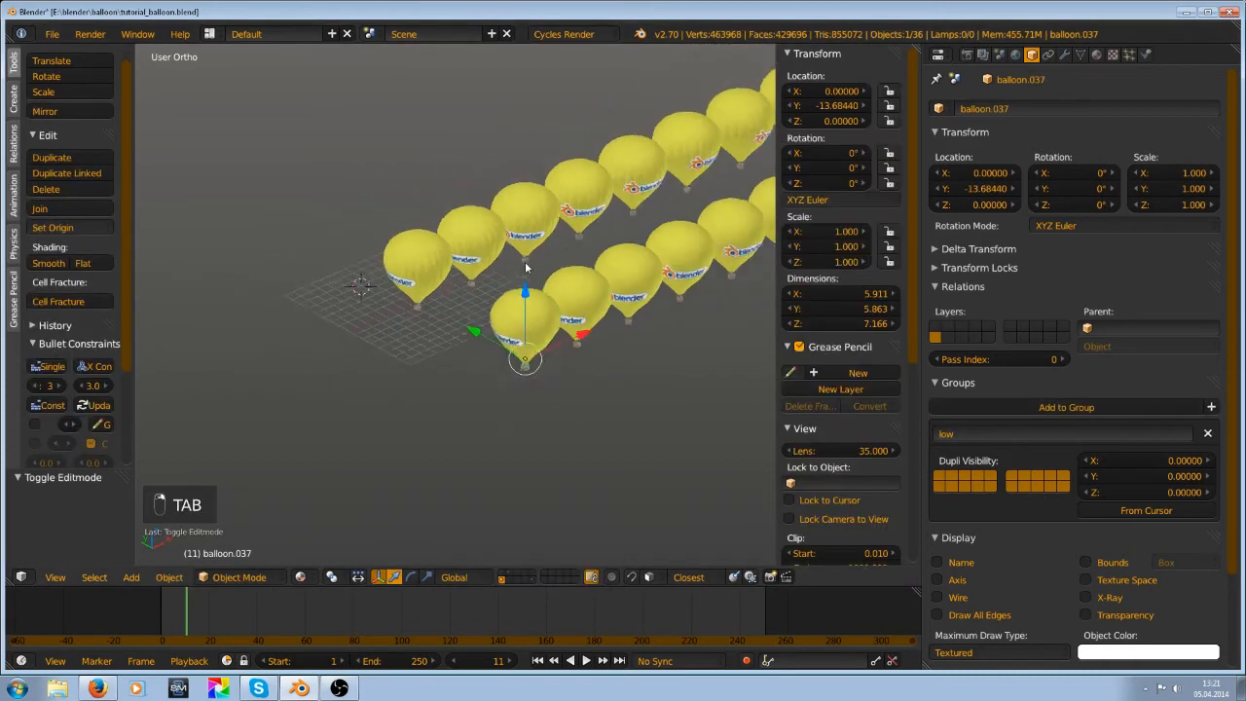
{"action": "key", "text": "ctrl+s"}
{"action": "left_click", "coordinate": [525, 263]}
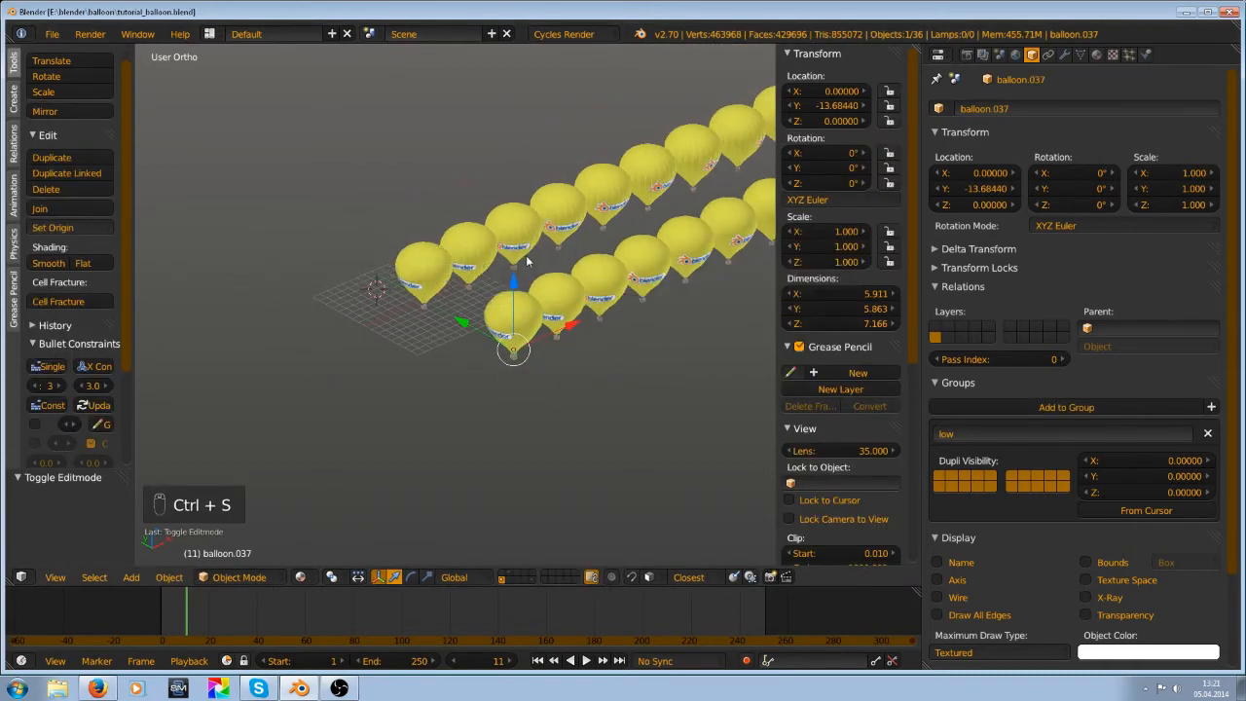
{"action": "scroll", "coordinate": [529, 264], "scroll_direction": "down", "scroll_amount": 5}
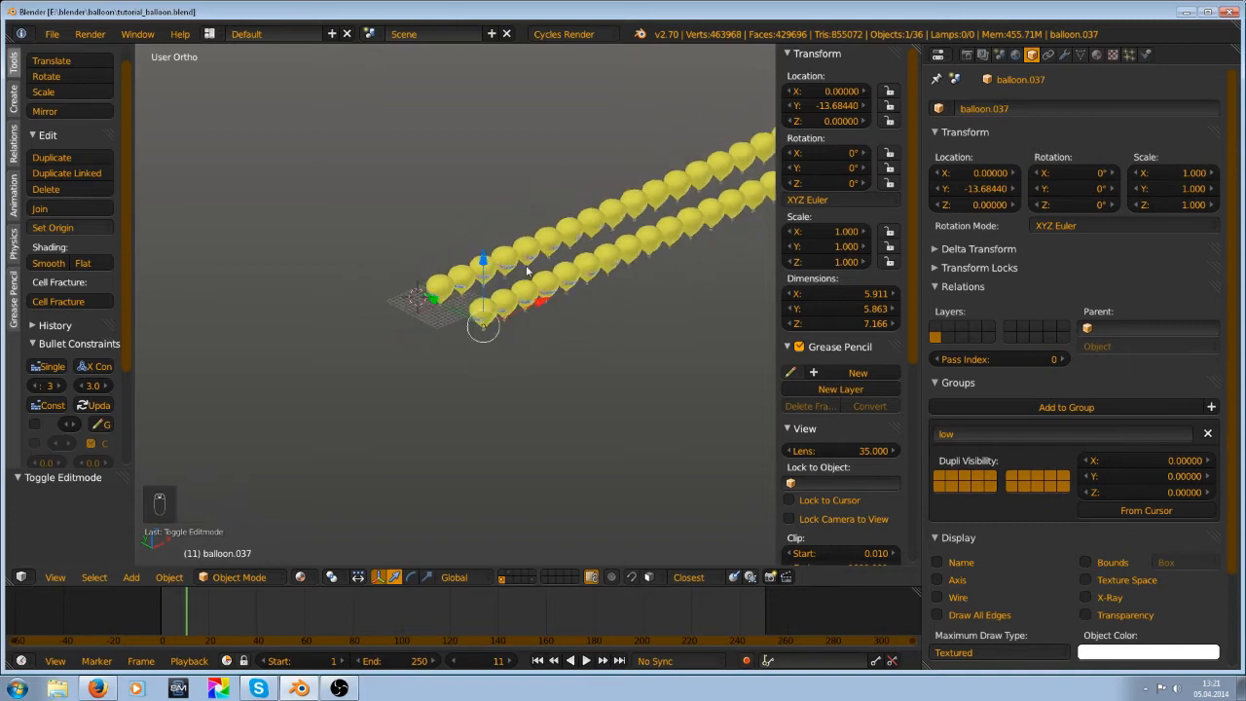
{"action": "scroll", "coordinate": [526, 280], "scroll_direction": "up", "scroll_amount": 4}
{"action": "scroll", "coordinate": [528, 276], "scroll_direction": "up", "scroll_amount": 3}
{"action": "scroll", "coordinate": [536, 267], "scroll_direction": "down", "scroll_amount": 3}
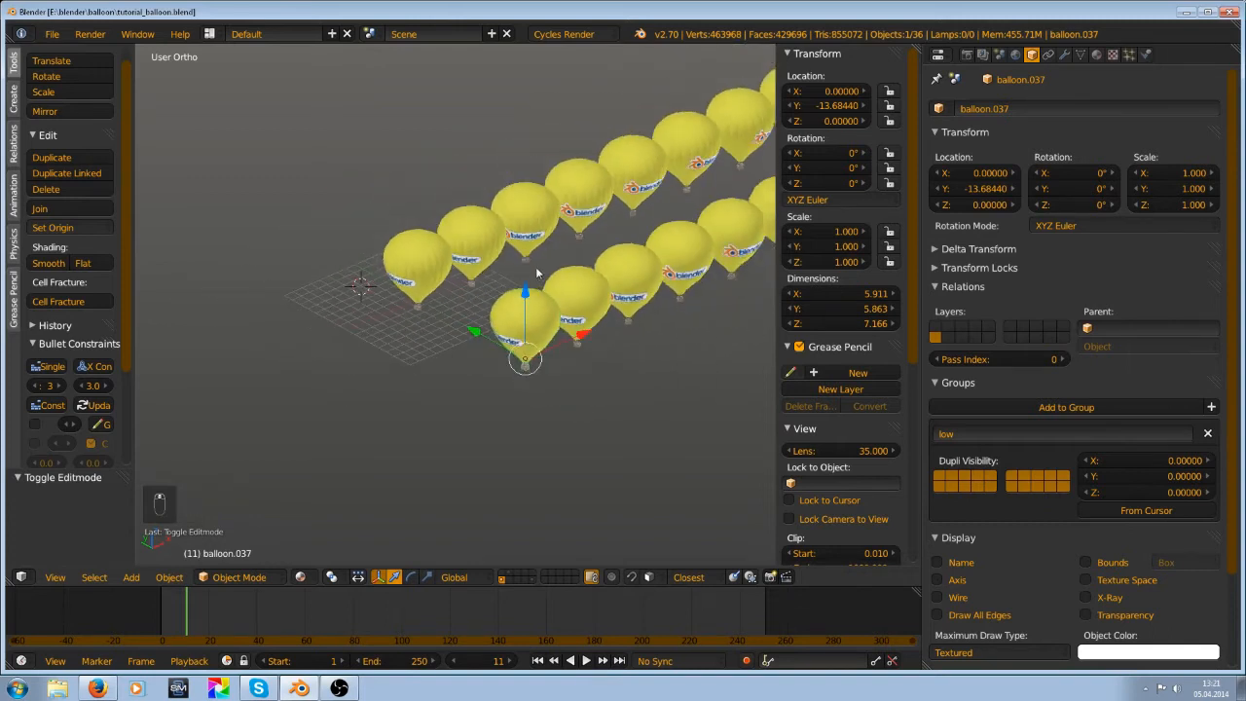
{"action": "scroll", "coordinate": [506, 274], "scroll_direction": "up", "scroll_amount": 2}
{"action": "scroll", "coordinate": [475, 286], "scroll_direction": "up", "scroll_amount": 2}
{"action": "key", "text": "ctrl+s"}
{"action": "scroll", "coordinate": [467, 331], "scroll_direction": "up", "scroll_amount": 2}
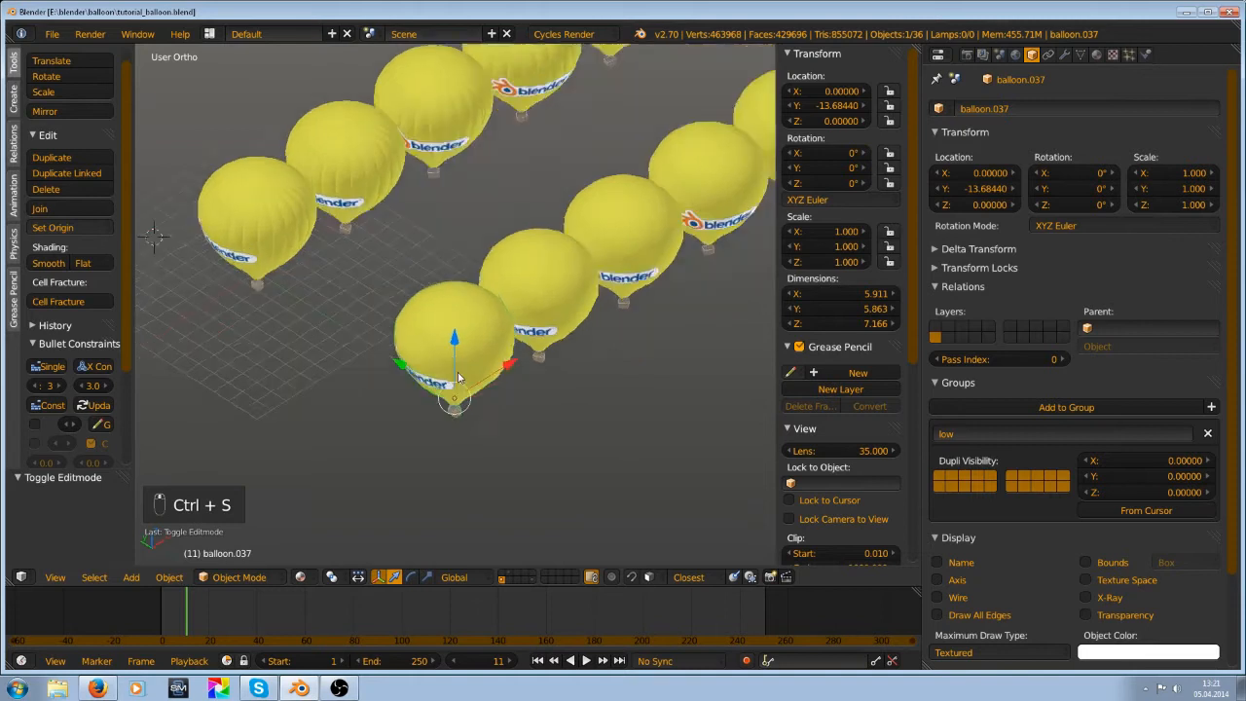
{"action": "key", "text": "ctrl+s"}
{"action": "scroll", "coordinate": [461, 371], "scroll_direction": "down", "scroll_amount": 5}
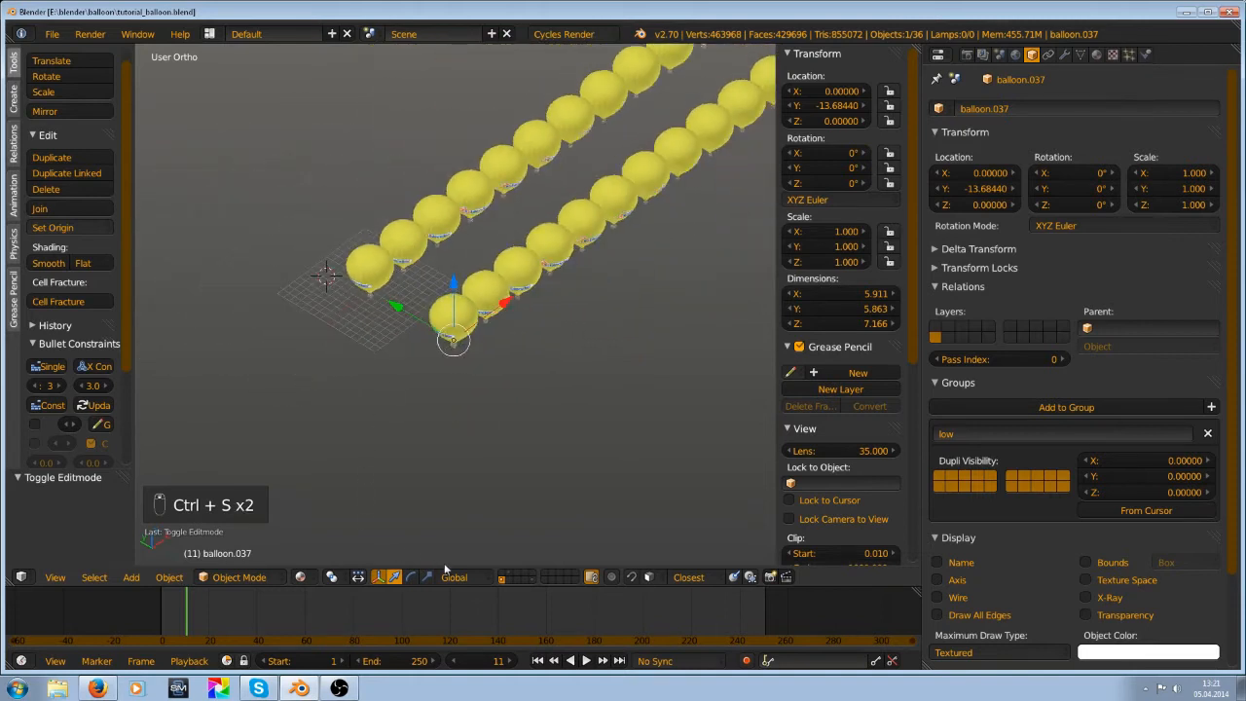
Show the second layer, select the cone-shaped cube in front of the camera and turn off its particle system's viewport display
{"action": "left_click", "coordinate": [508, 577]}
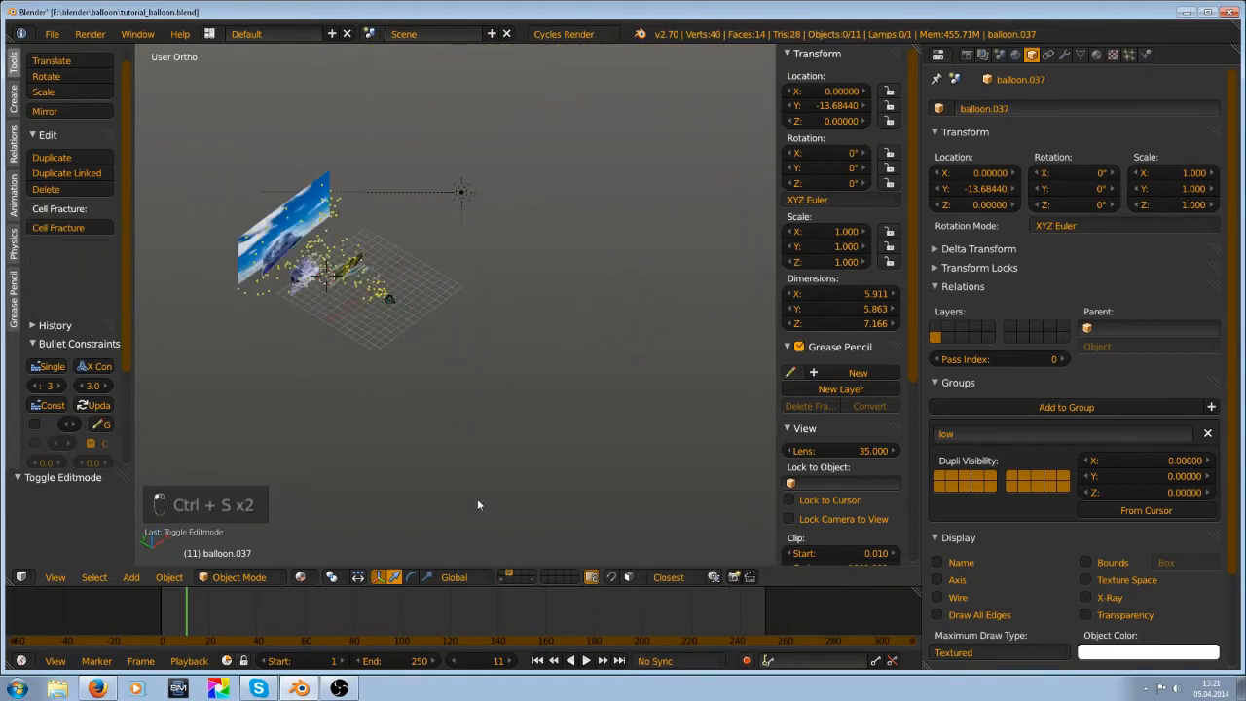
{"action": "right_click", "coordinate": [363, 272]}
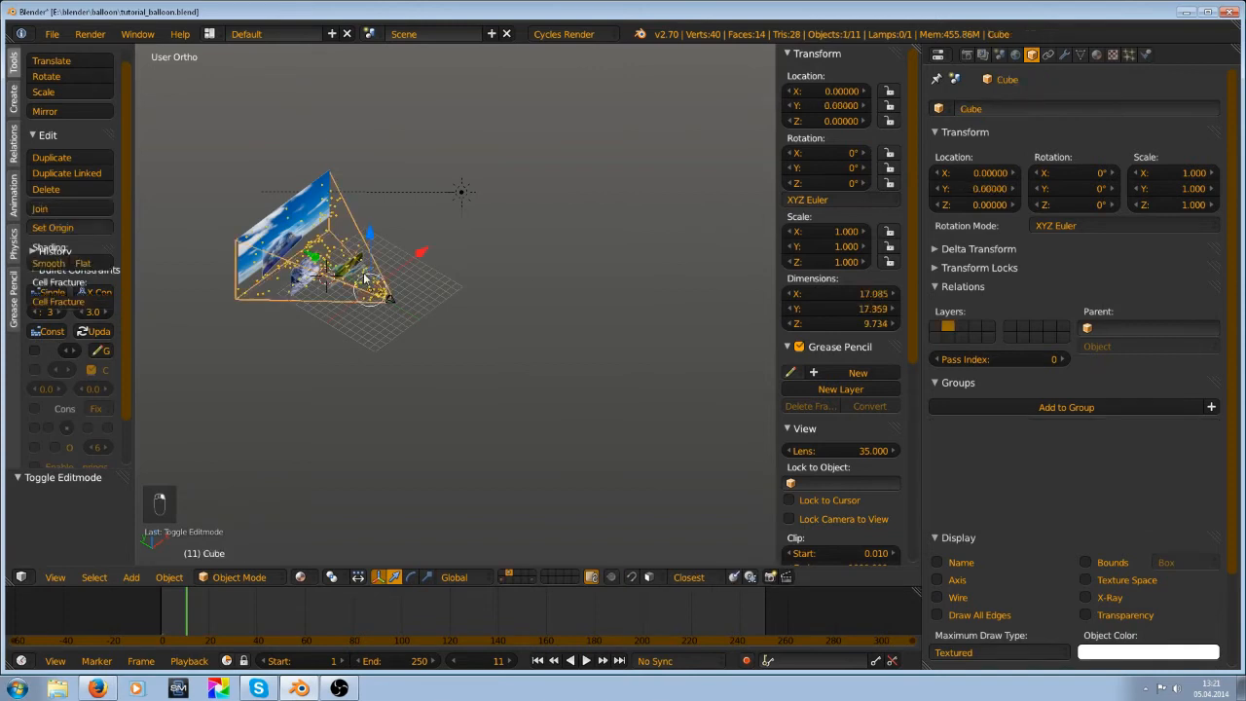
{"action": "left_click", "coordinate": [1065, 55]}
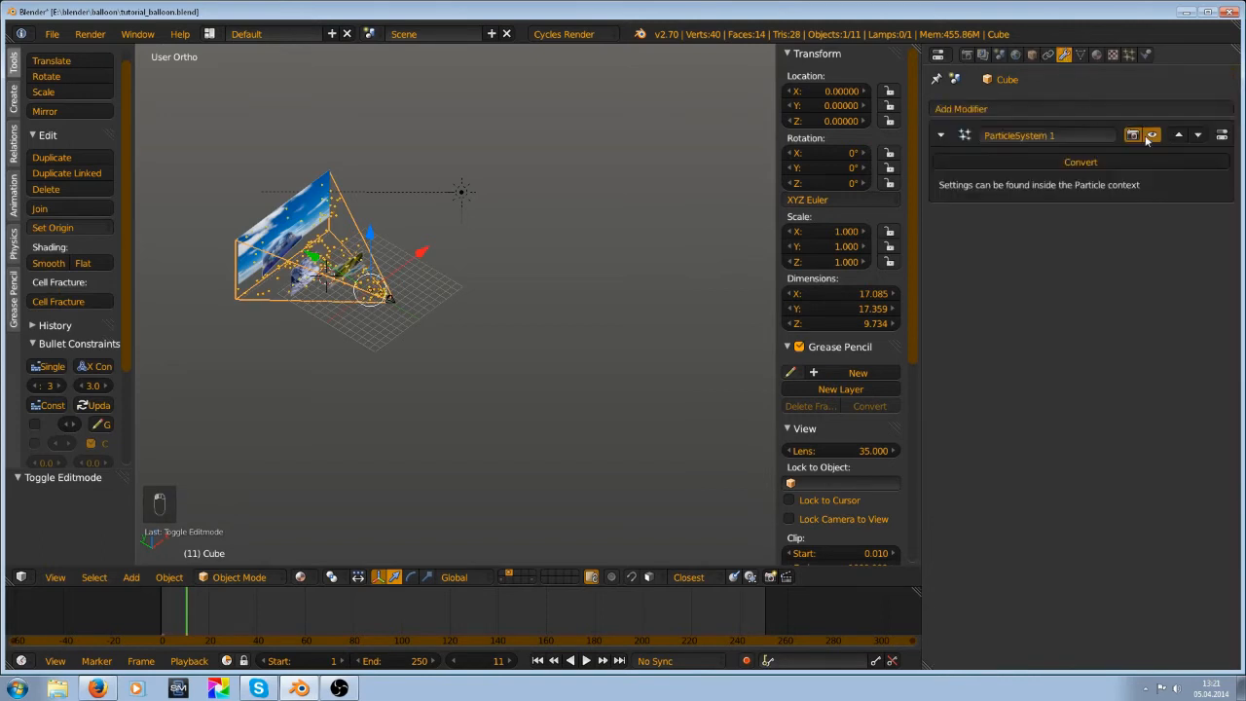
{"action": "left_click", "coordinate": [1147, 138]}
Examine the cube around the image planes and camera, and check its vertex weights in Weight Paint mode
{"action": "scroll", "coordinate": [406, 290], "scroll_direction": "up", "scroll_amount": 7}
{"action": "middle_click_drag", "start_coordinate": [406, 244], "coordinate": [644, 282], "text": "shift"}
{"action": "scroll", "coordinate": [370, 360], "scroll_direction": "up", "scroll_amount": 5}
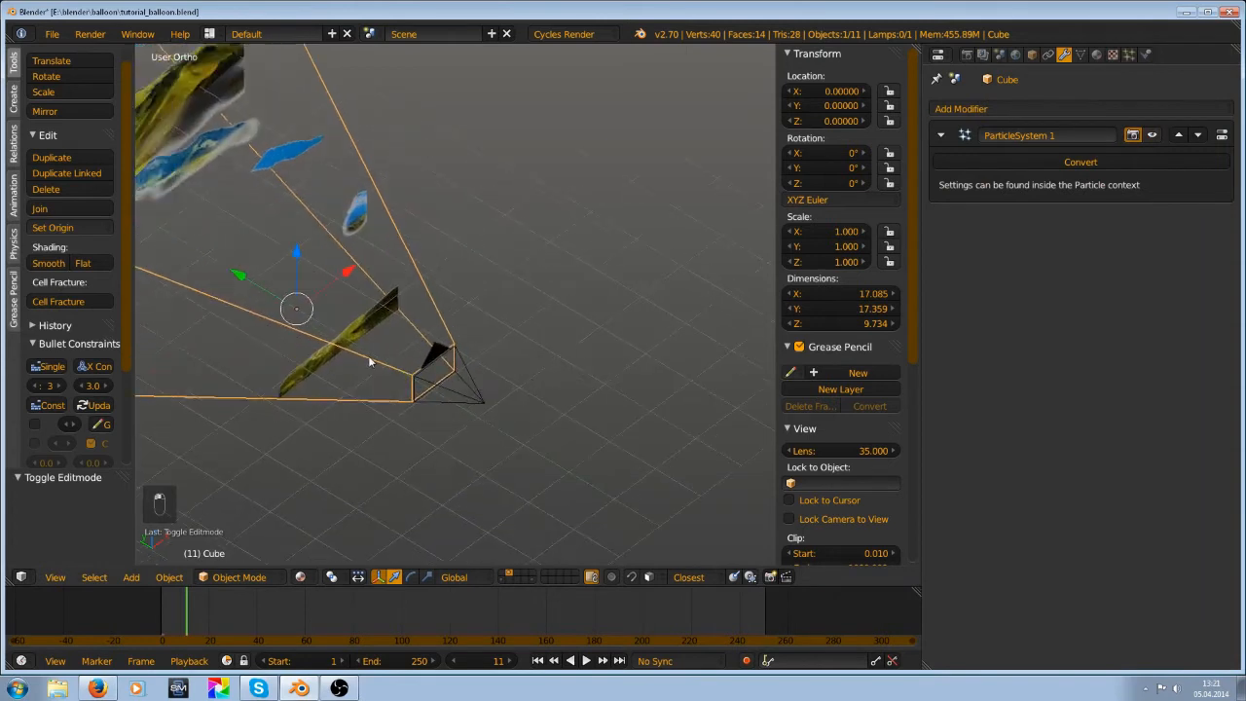
{"action": "scroll", "coordinate": [370, 358], "scroll_direction": "down", "scroll_amount": 6}
{"action": "middle_click_drag", "start_coordinate": [417, 331], "coordinate": [480, 333], "text": "shift"}
{"action": "scroll", "coordinate": [523, 348], "scroll_direction": "up", "scroll_amount": 4}
{"action": "scroll", "coordinate": [516, 347], "scroll_direction": "down", "scroll_amount": 4}
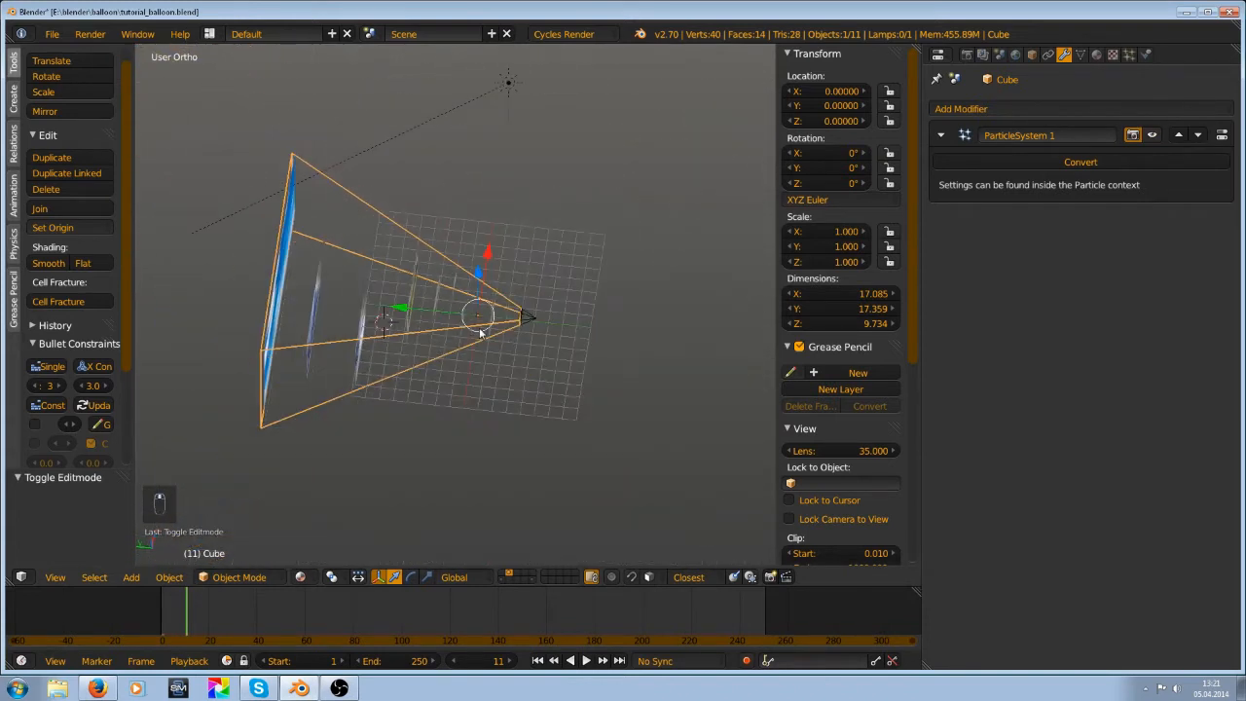
{"action": "scroll", "coordinate": [539, 209], "scroll_direction": "up", "scroll_amount": 3}
{"action": "key", "text": "ctrl+Tab"}
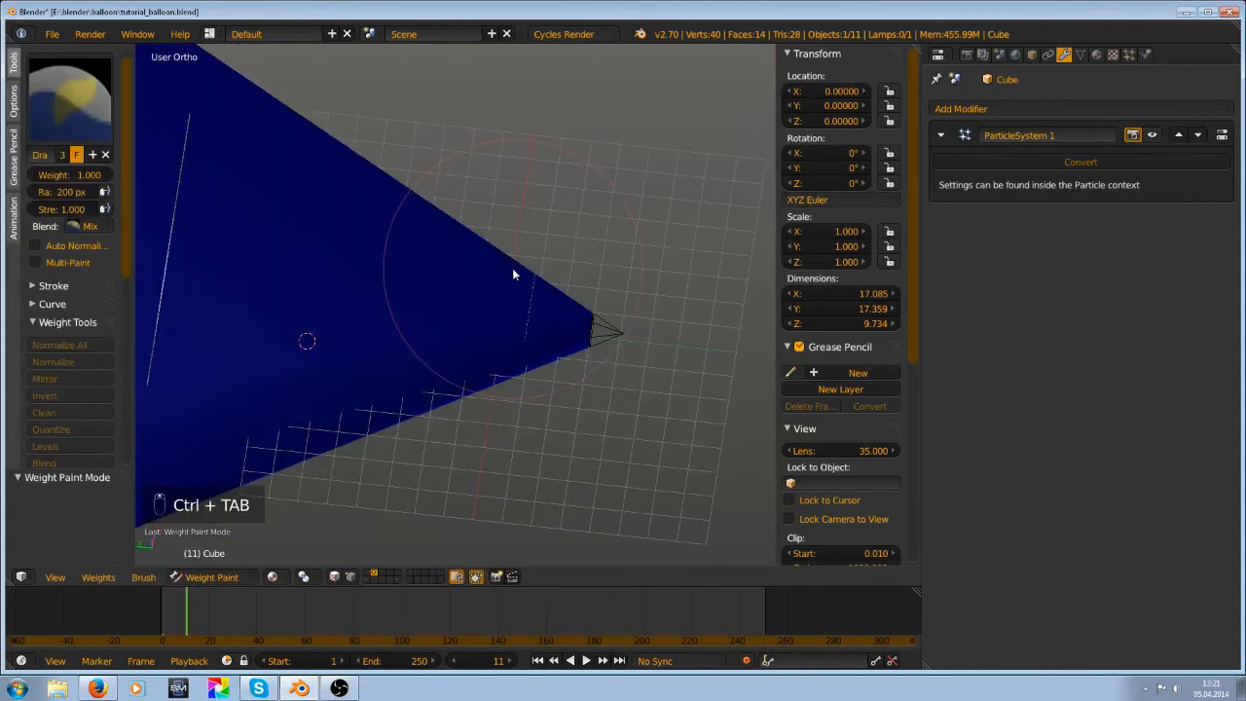
{"action": "key", "text": "ctrl+Tab"}
Add one loop cut around the cube and slide it close to its narrow end at the camera
{"action": "key", "text": "Tab"}
{"action": "key", "text": "Tab"}
{"action": "key", "text": "ctrl+r"}
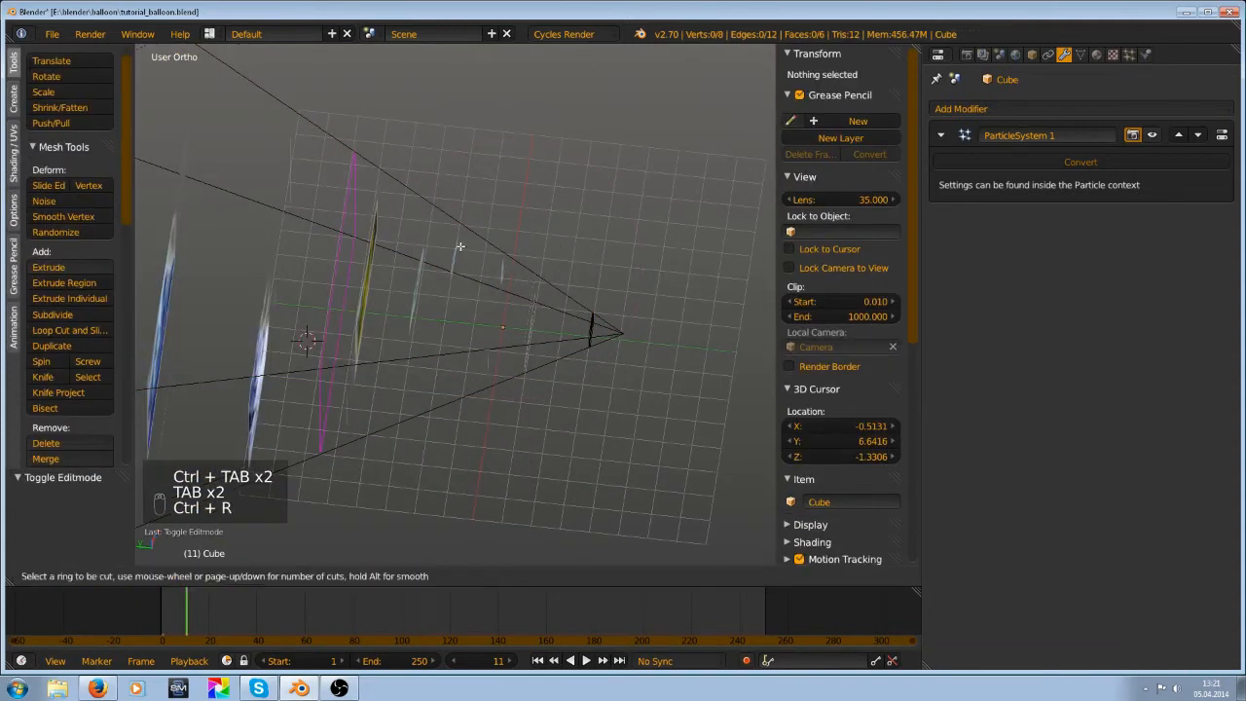
{"action": "left_click", "coordinate": [512, 270]}
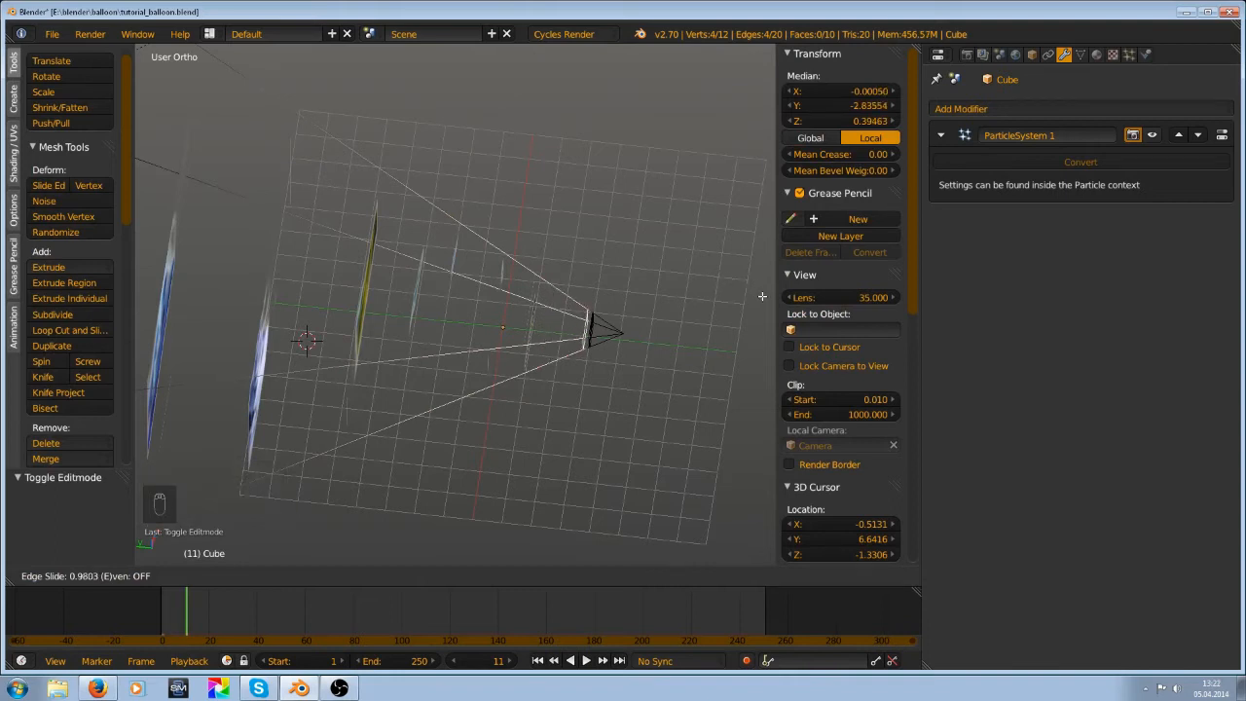
{"action": "left_click", "coordinate": [763, 298]}
{"action": "scroll", "coordinate": [668, 363], "scroll_direction": "up", "scroll_amount": 5}
{"action": "middle_click_drag", "start_coordinate": [654, 366], "coordinate": [187, 204], "text": "shift"}
{"action": "scroll", "coordinate": [481, 236], "scroll_direction": "up", "scroll_amount": 6}
{"action": "middle_click_drag", "start_coordinate": [383, 183], "coordinate": [496, 477], "text": "shift"}
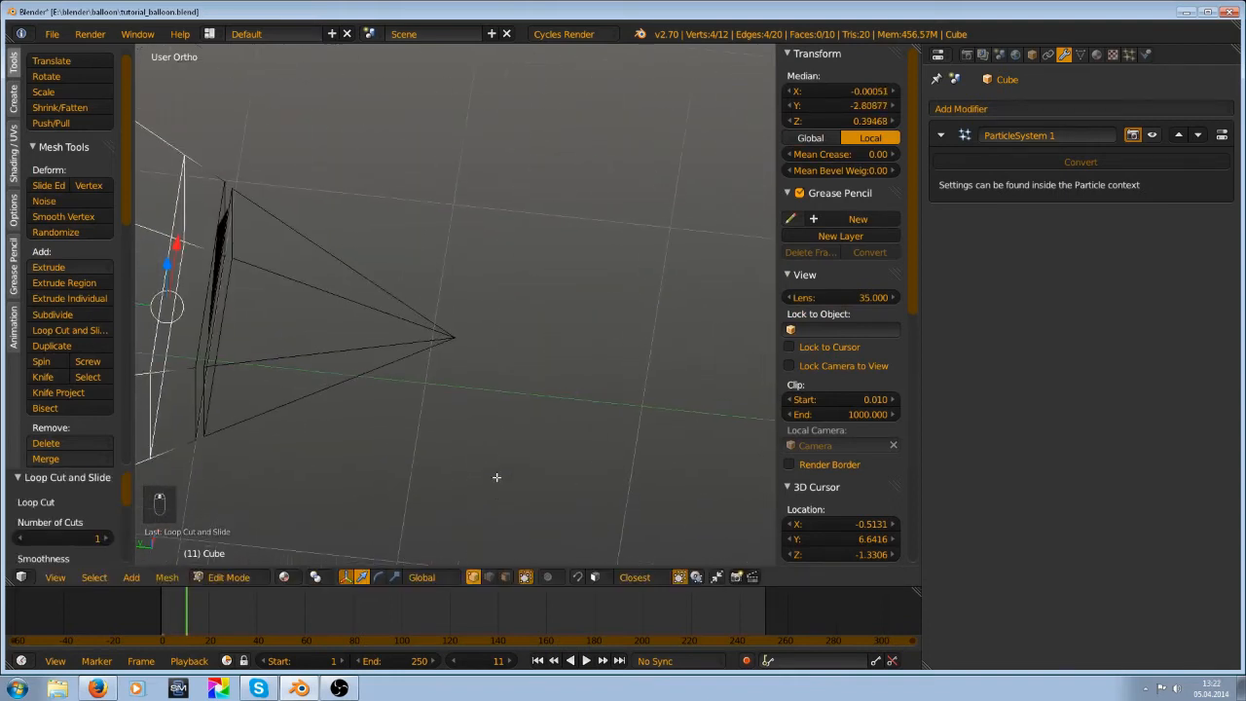
{"action": "key", "text": "a"}
{"action": "key", "text": "Tab"}
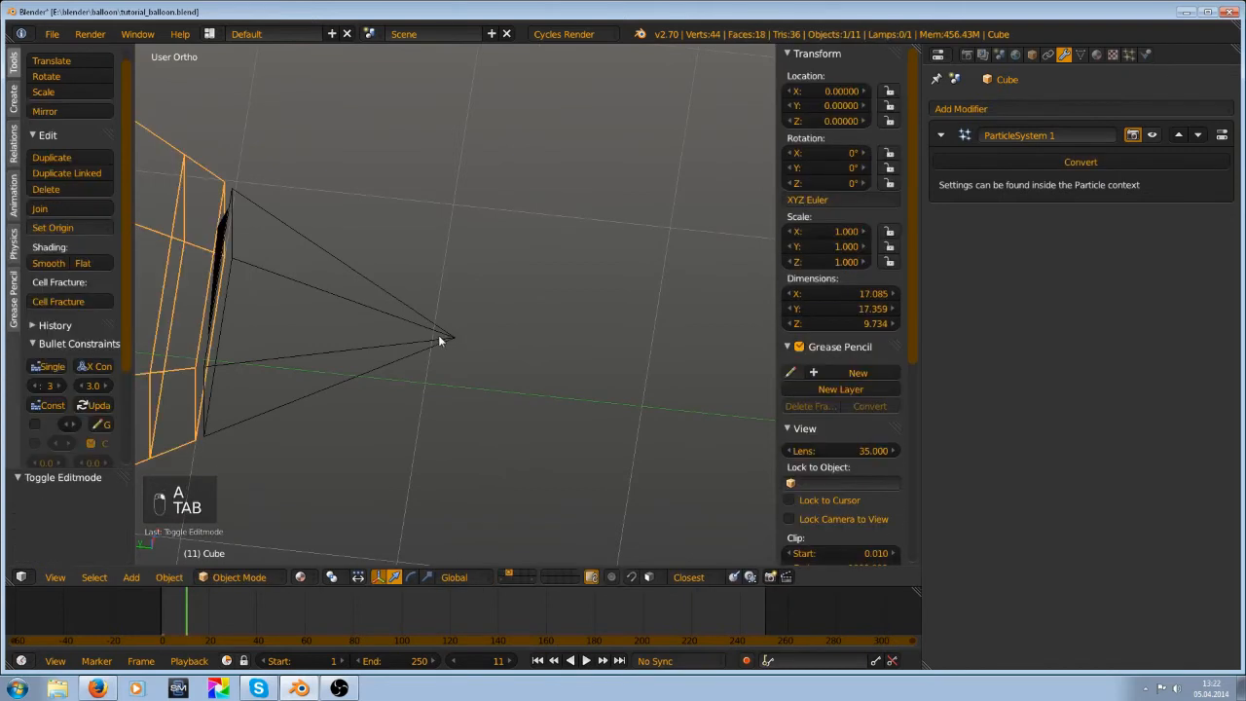
Edge-slide the cube's new loop away from the camera by a factor of about -0.23
{"action": "scroll", "coordinate": [438, 335], "scroll_direction": "down", "scroll_amount": 2}
{"action": "key", "text": "Tab"}
{"action": "right_click", "coordinate": [370, 302]}
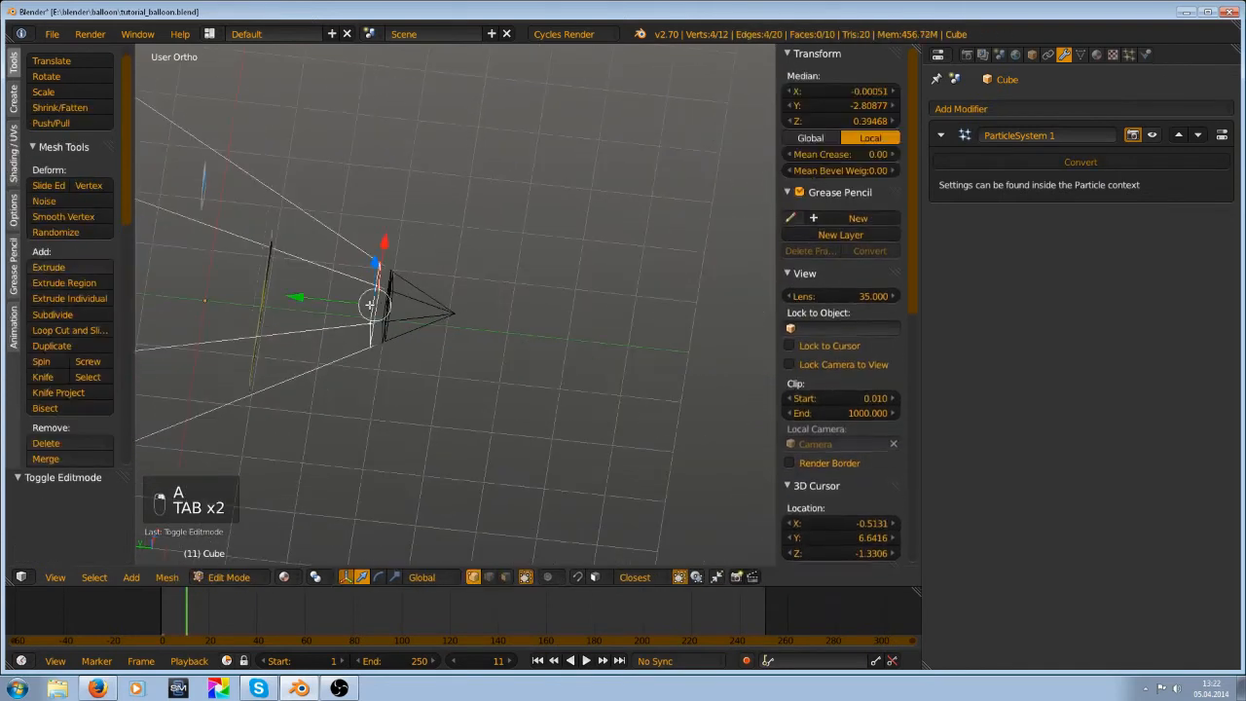
{"action": "scroll", "coordinate": [367, 306], "scroll_direction": "down", "scroll_amount": 5}
{"action": "middle_click_drag", "start_coordinate": [373, 312], "coordinate": [479, 339], "text": "shift"}
{"action": "key", "text": "g"}
{"action": "key", "text": "g"}
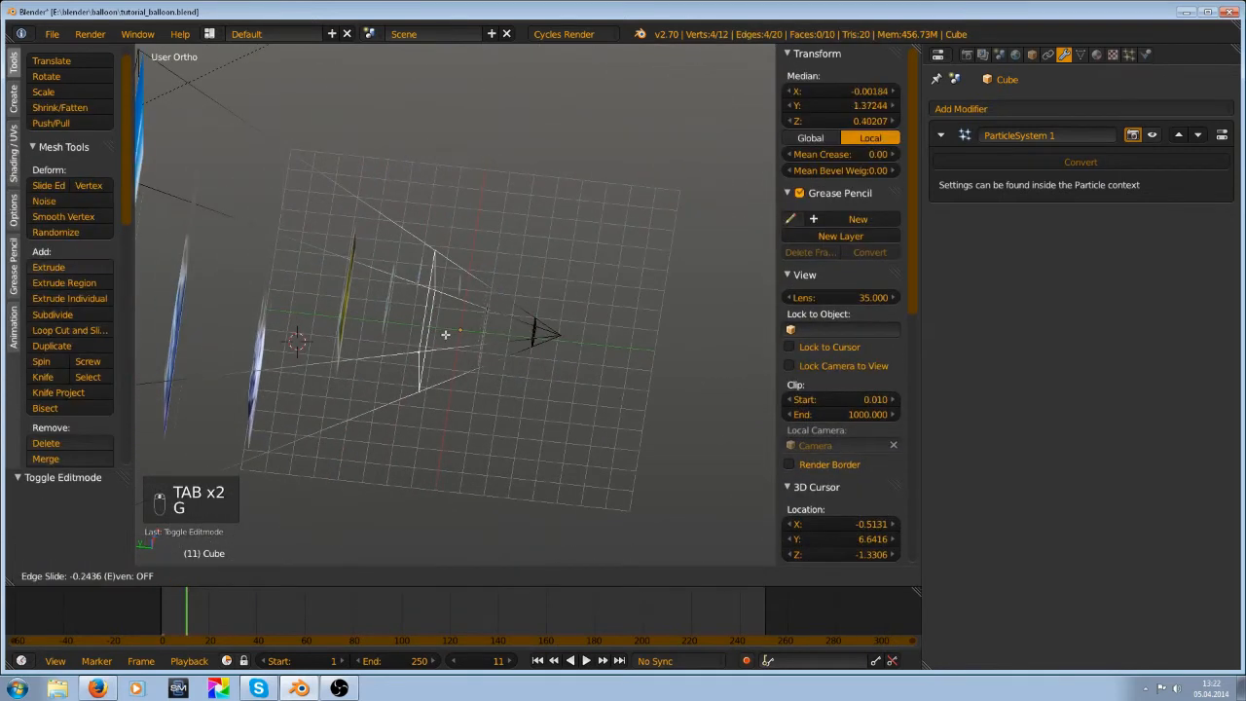
{"action": "left_click", "coordinate": [487, 319]}
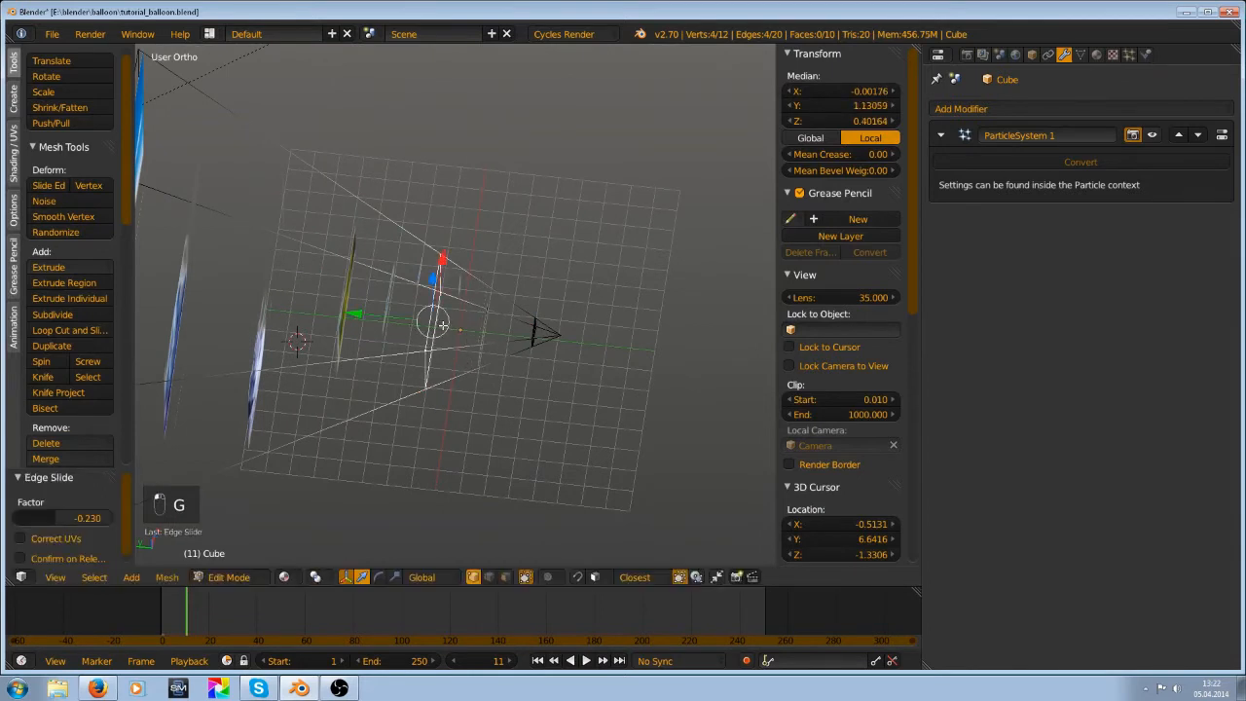
Fine-tune the new loop's position along the cube with Edge Slide and clear the selection
{"action": "key", "text": "g"}
{"action": "key", "text": "g"}
{"action": "left_click", "coordinate": [462, 313]}
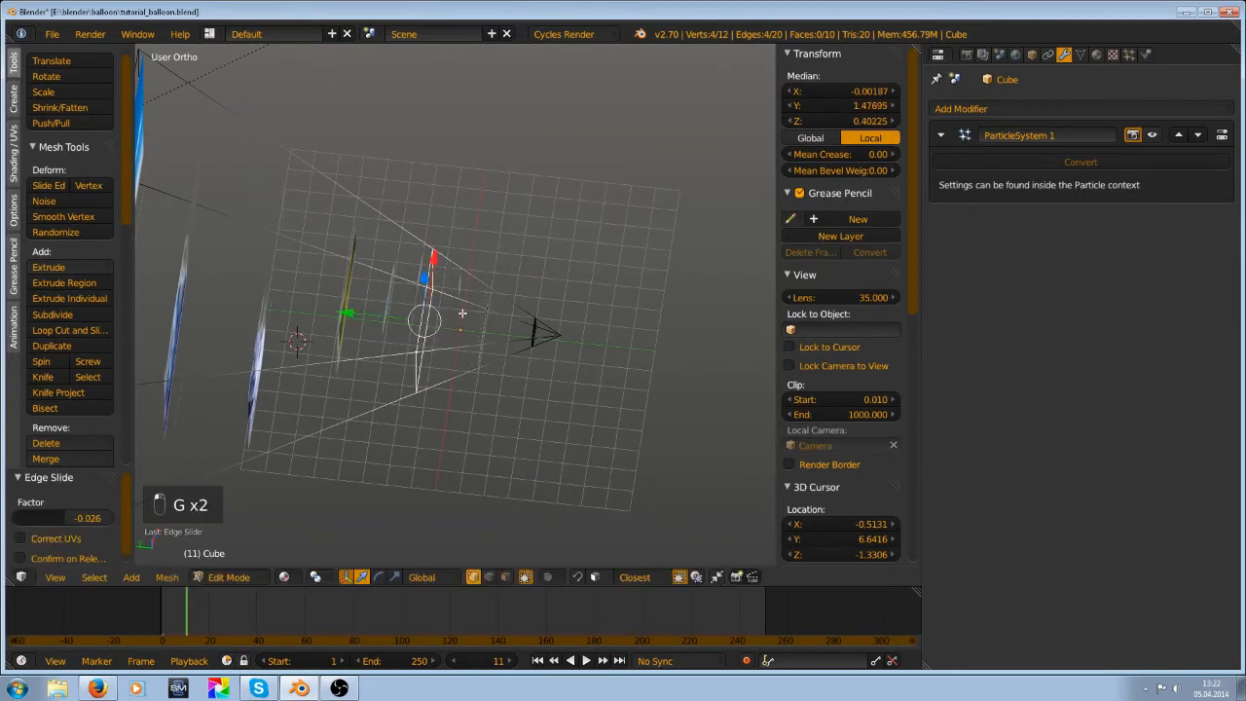
{"action": "key", "text": "g"}
{"action": "key", "text": "g"}
{"action": "key", "text": "g"}
{"action": "left_click", "coordinate": [454, 337]}
{"action": "key", "text": "a"}
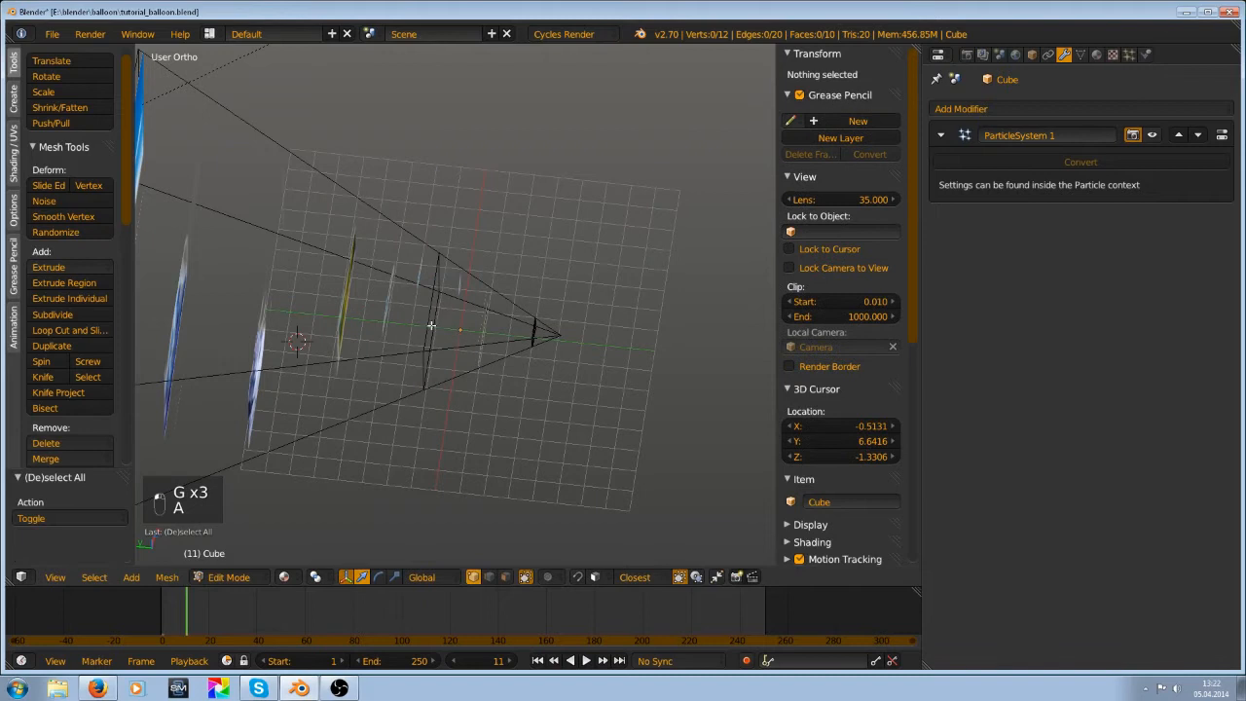
Rip the cube in two along the new loop and shift the far part's open end about 0.033 along Y
{"action": "right_click", "coordinate": [431, 325], "text": "alt"}
{"action": "scroll", "coordinate": [430, 328], "scroll_direction": "up", "scroll_amount": 2}
{"action": "middle_click_drag", "start_coordinate": [405, 335], "coordinate": [464, 331], "text": "shift"}
{"action": "key", "text": "v"}
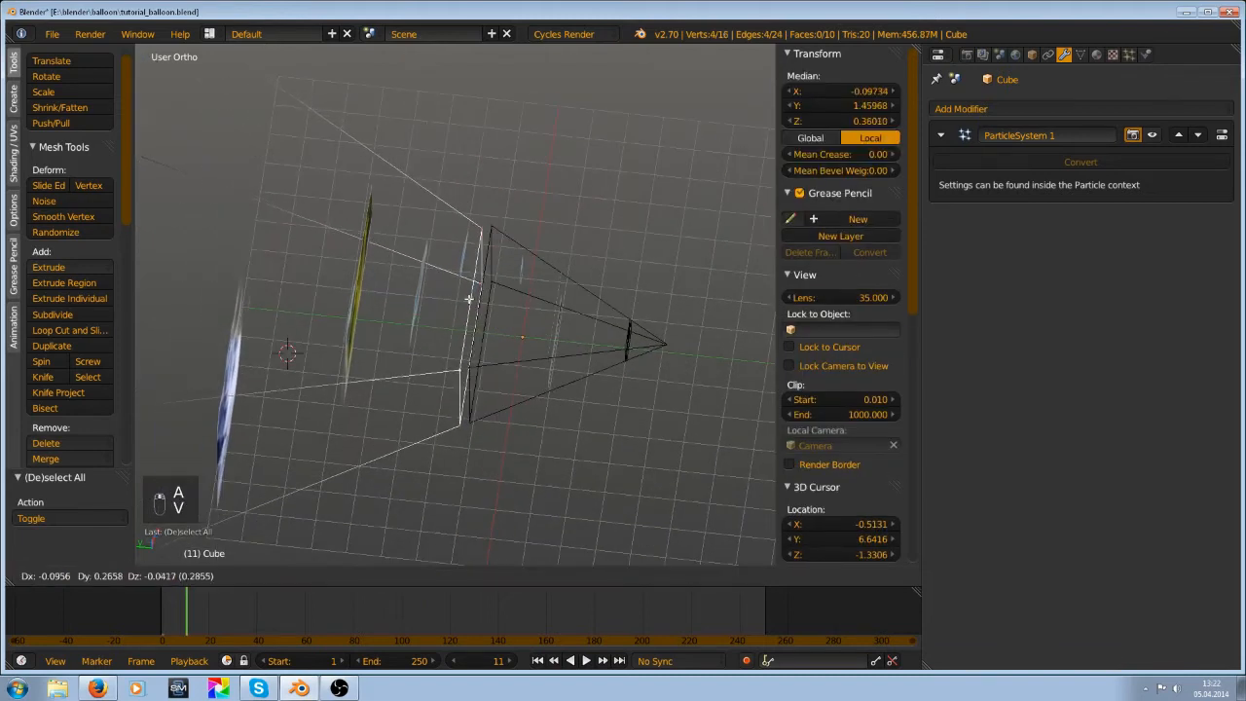
{"action": "right_click", "coordinate": [478, 300]}
{"action": "left_click_drag", "start_coordinate": [417, 317], "coordinate": [409, 318]}
{"action": "scroll", "coordinate": [482, 375], "scroll_direction": "up", "scroll_amount": 3}
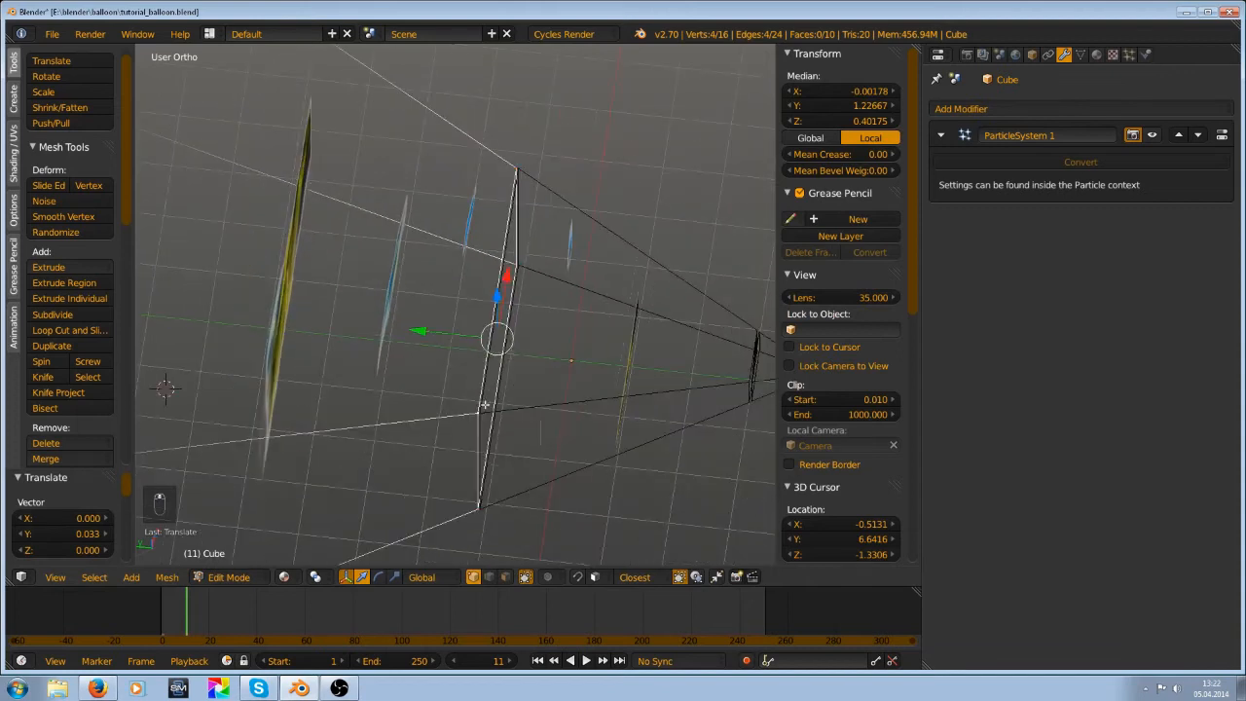
Fill the open ends of both cube parts with faces and clear the selection
{"action": "middle_click_drag", "start_coordinate": [484, 405], "coordinate": [592, 284], "text": "shift"}
{"action": "key", "text": "f"}
{"action": "right_click", "coordinate": [476, 347], "text": "alt"}
{"action": "key", "text": "f"}
{"action": "key", "text": "a"}
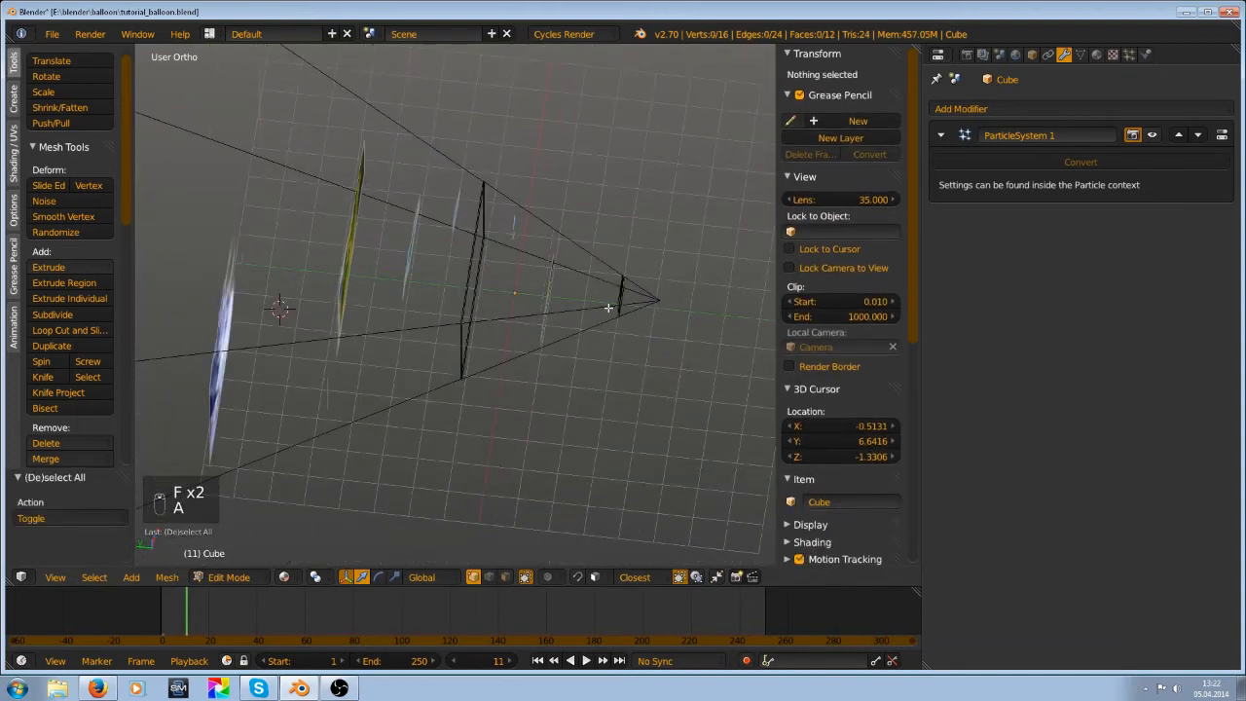
Separate the linked part nearest the camera into its own object and return to Object Mode
{"action": "key", "text": "l"}
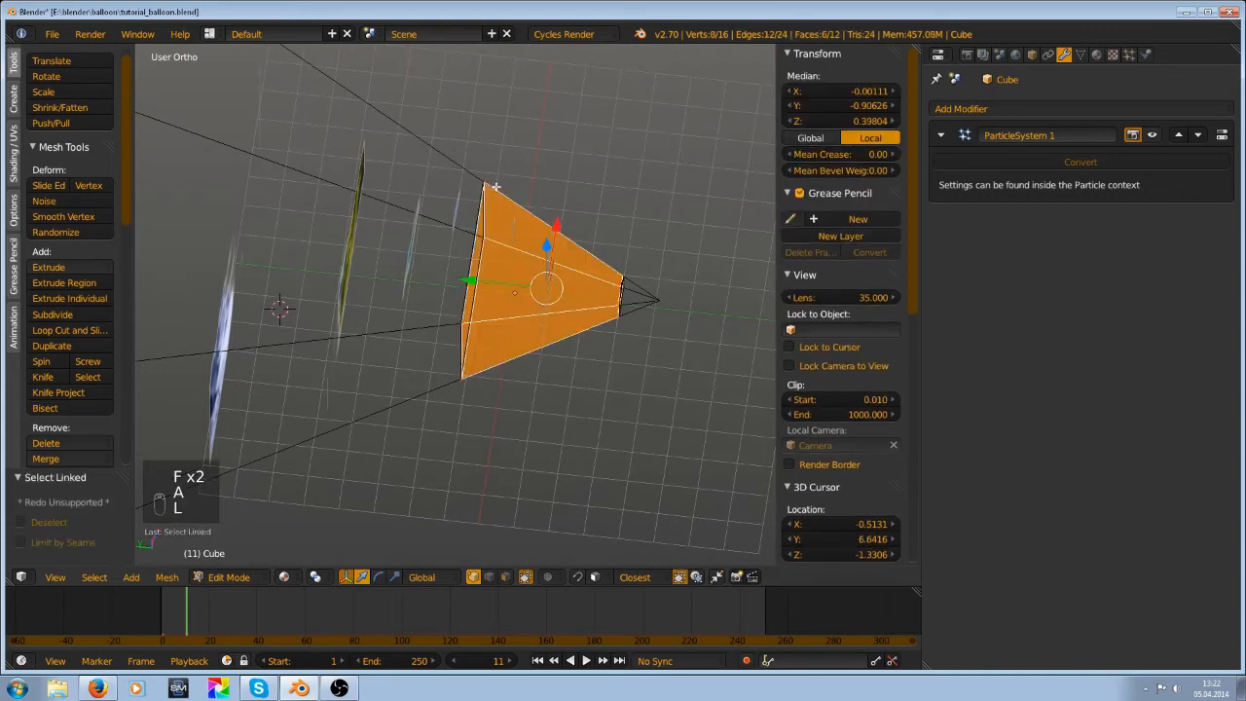
{"action": "key", "text": "p"}
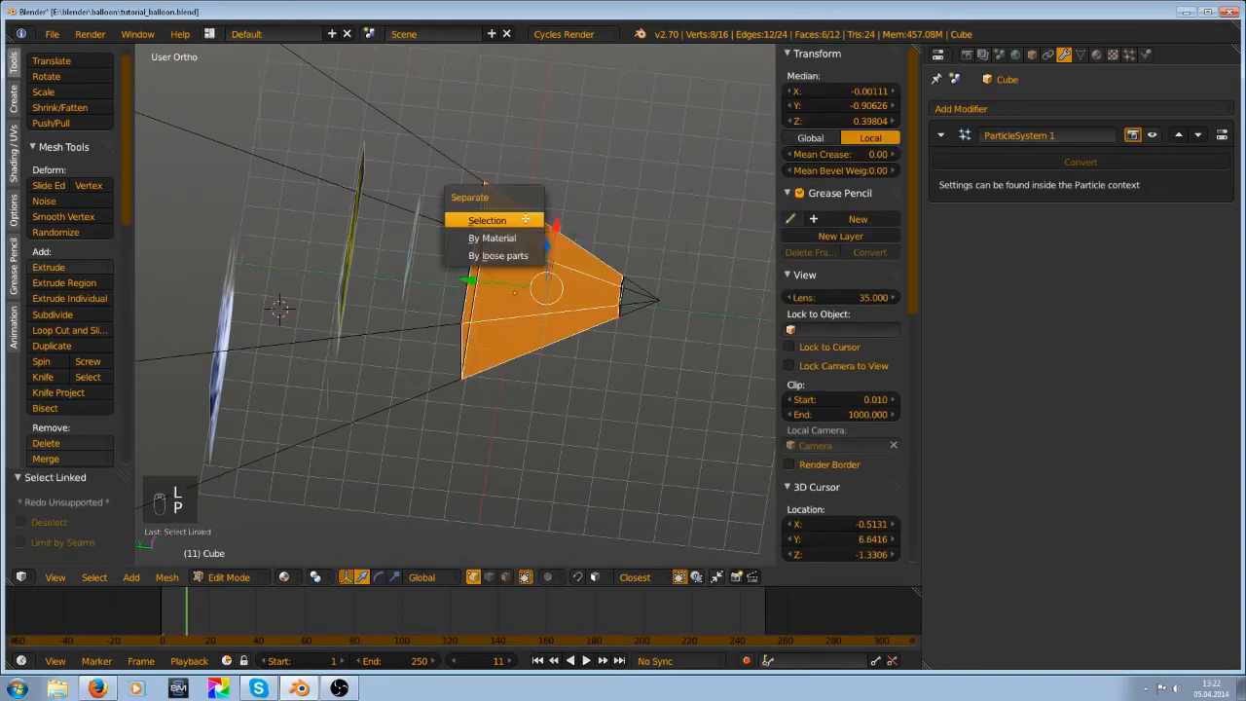
{"action": "left_click", "coordinate": [526, 220]}
{"action": "key", "text": "Tab"}
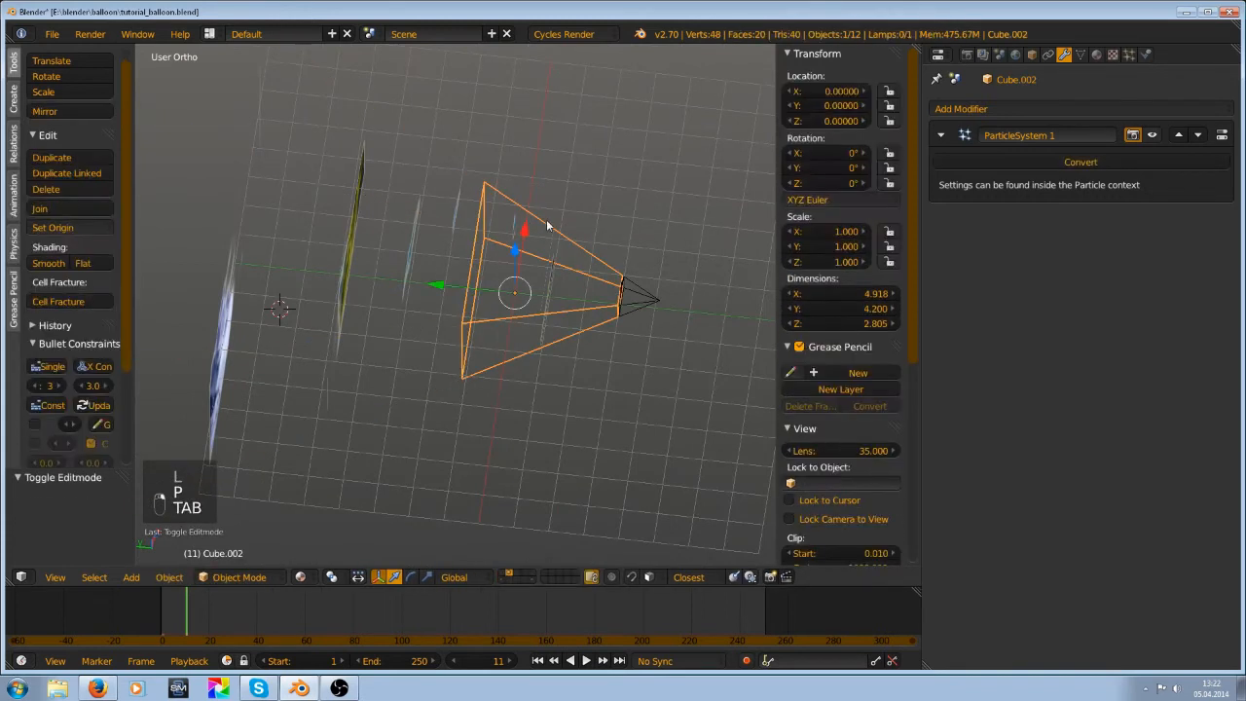
Make the separated near part's particle settings a single-user copy and open its particle number for editing
{"action": "left_click", "coordinate": [1129, 54]}
{"action": "scroll", "coordinate": [1062, 204], "scroll_direction": "up", "scroll_amount": 6}
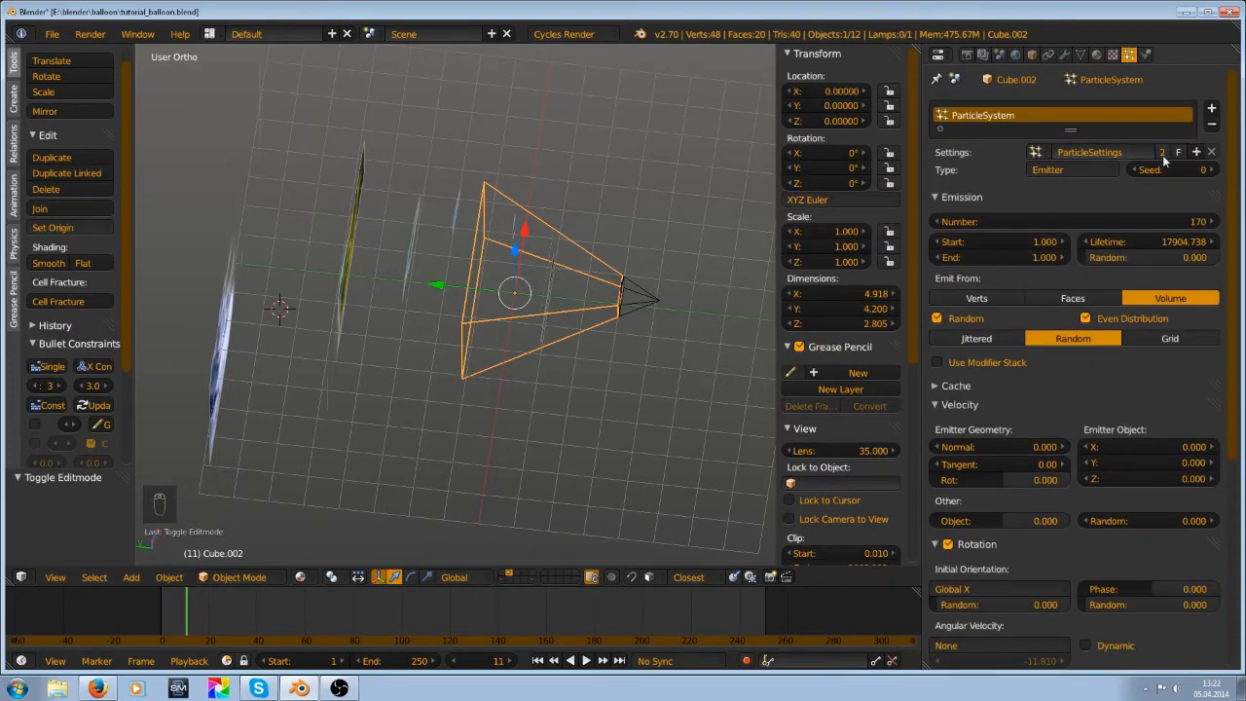
{"action": "left_click", "coordinate": [1163, 152]}
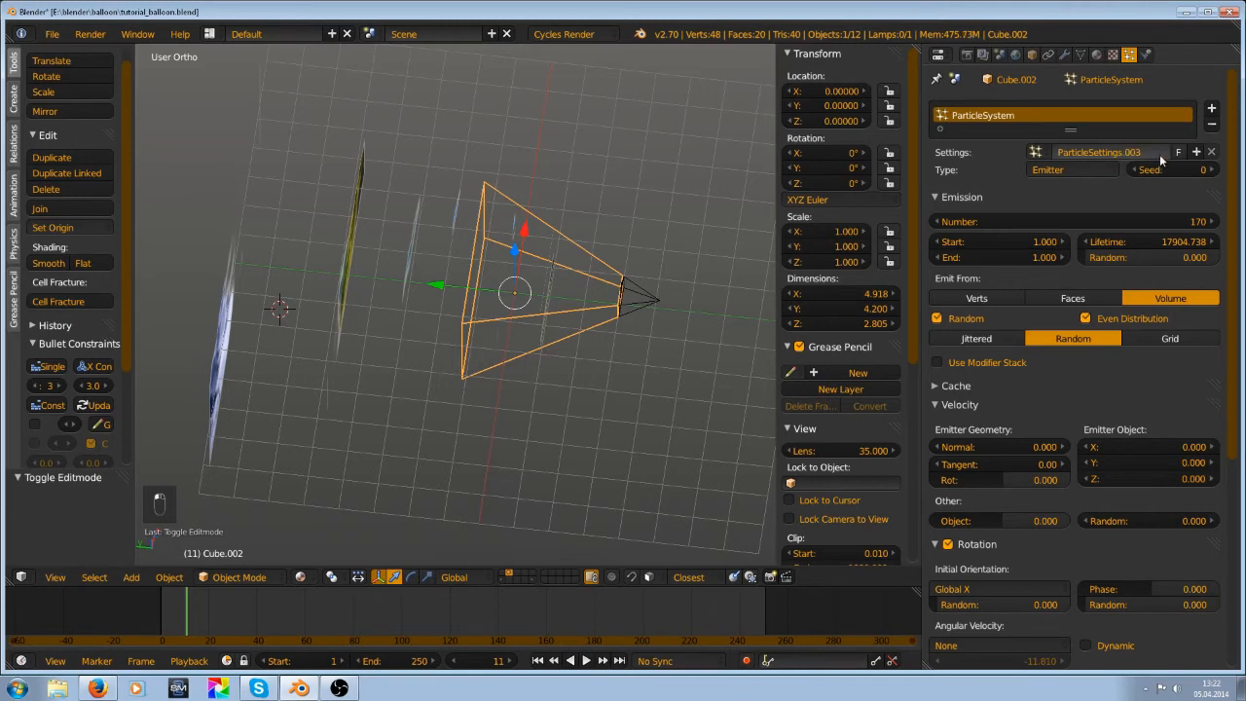
{"action": "left_click", "coordinate": [1062, 224]}
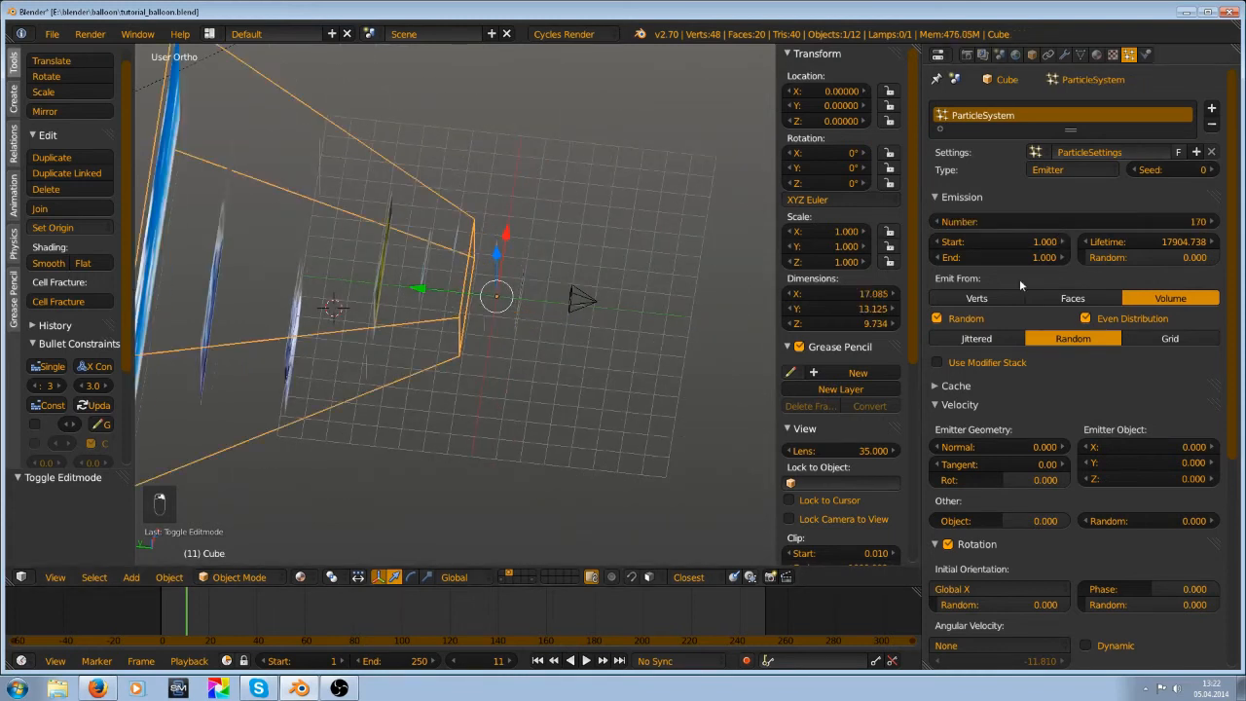
Set the far cube part's particle number to 140 and save the file
{"action": "left_click", "coordinate": [1113, 221]}
{"action": "type", "text": "140"}
{"action": "key", "text": "Return"}
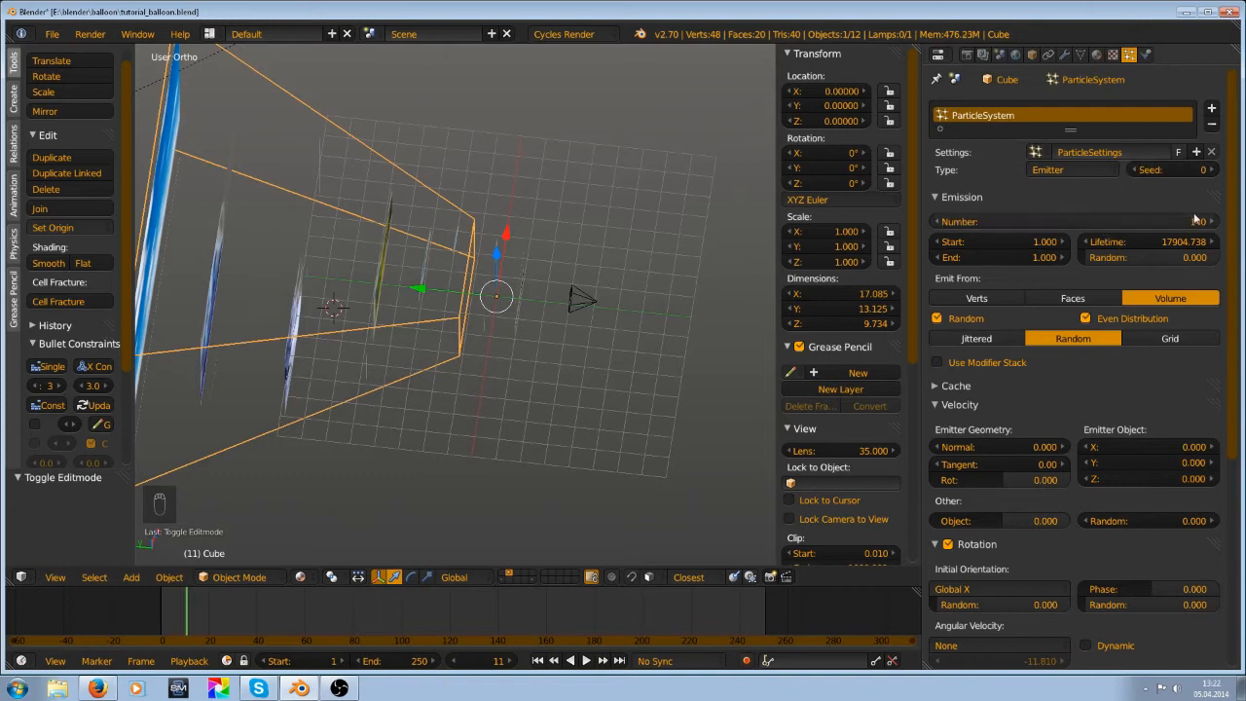
{"action": "key", "text": "ctrl+s"}
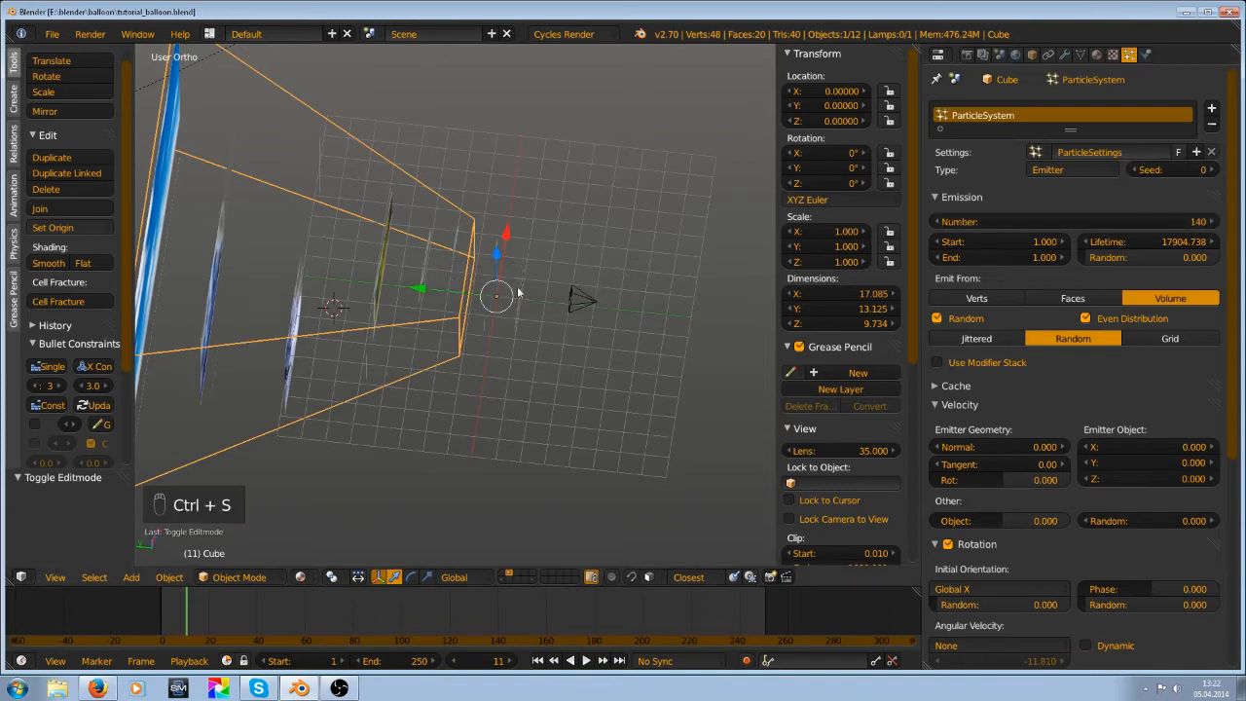
Render the far part's particles as the group "low" and save over tutorial_balloon.blend
{"action": "left_click", "coordinate": [1064, 56]}
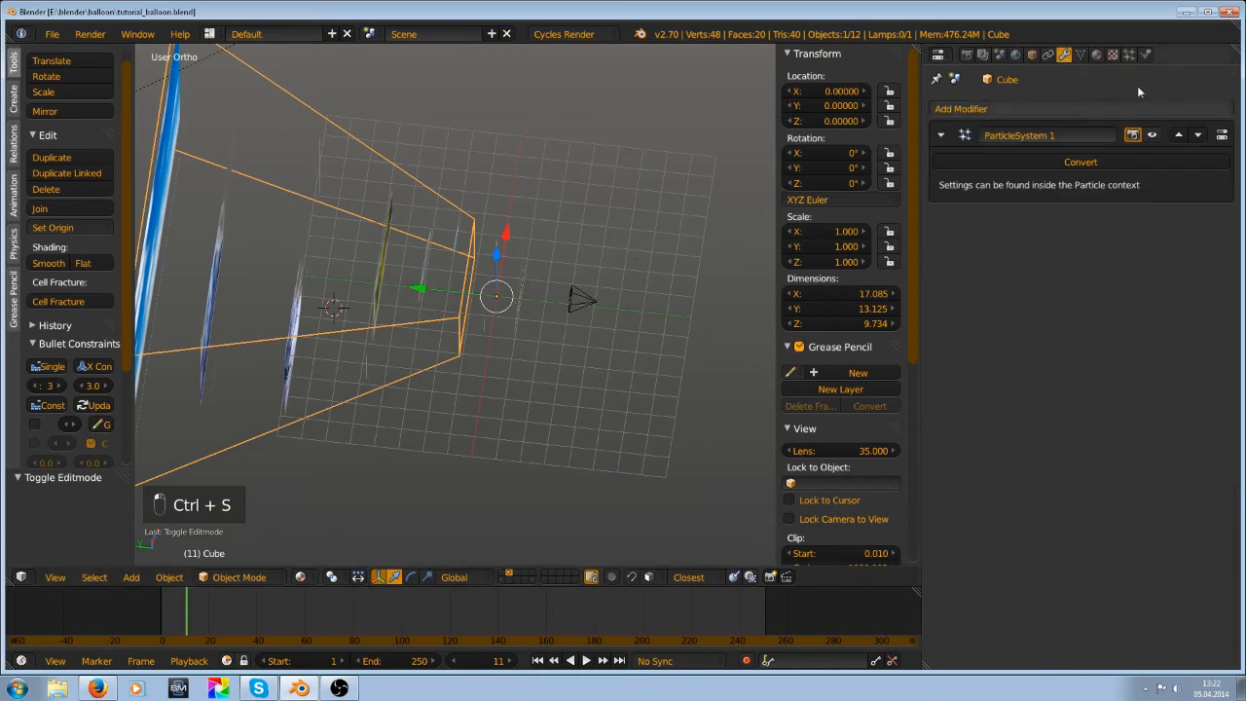
{"action": "left_click", "coordinate": [1130, 55]}
{"action": "scroll", "coordinate": [1129, 222], "scroll_direction": "down", "scroll_amount": 8}
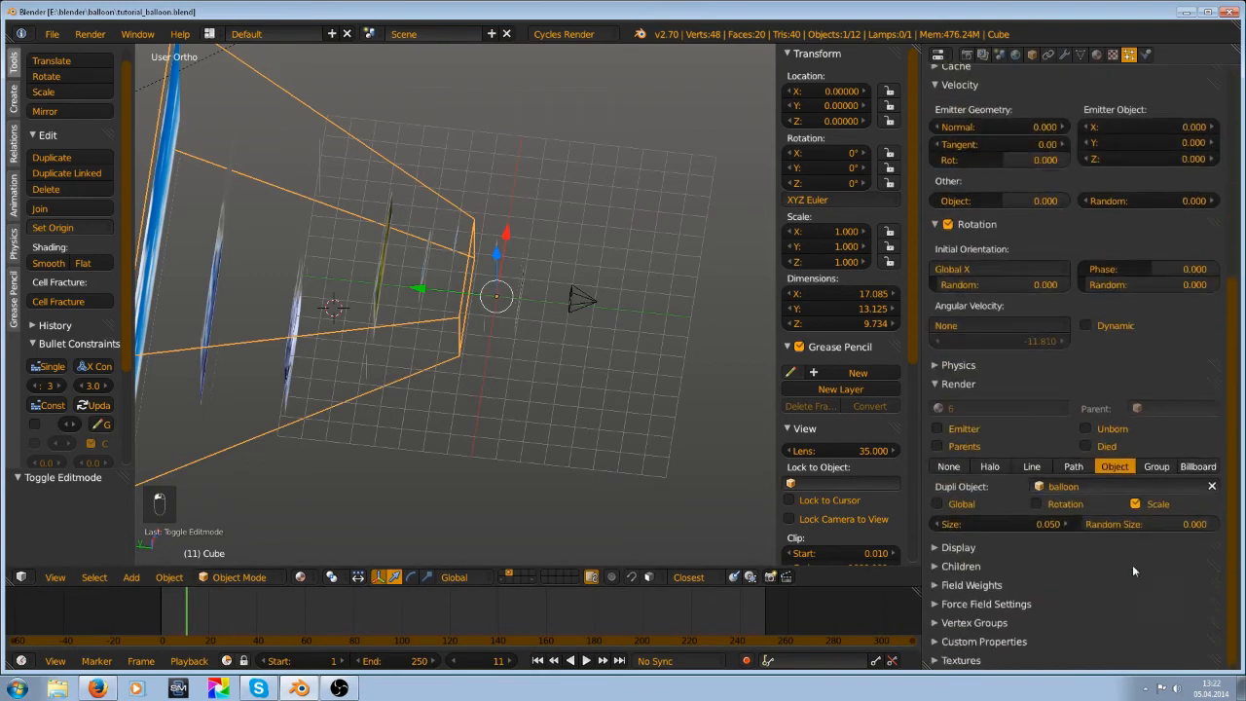
{"action": "left_click", "coordinate": [1156, 467]}
{"action": "left_click", "coordinate": [1121, 487]}
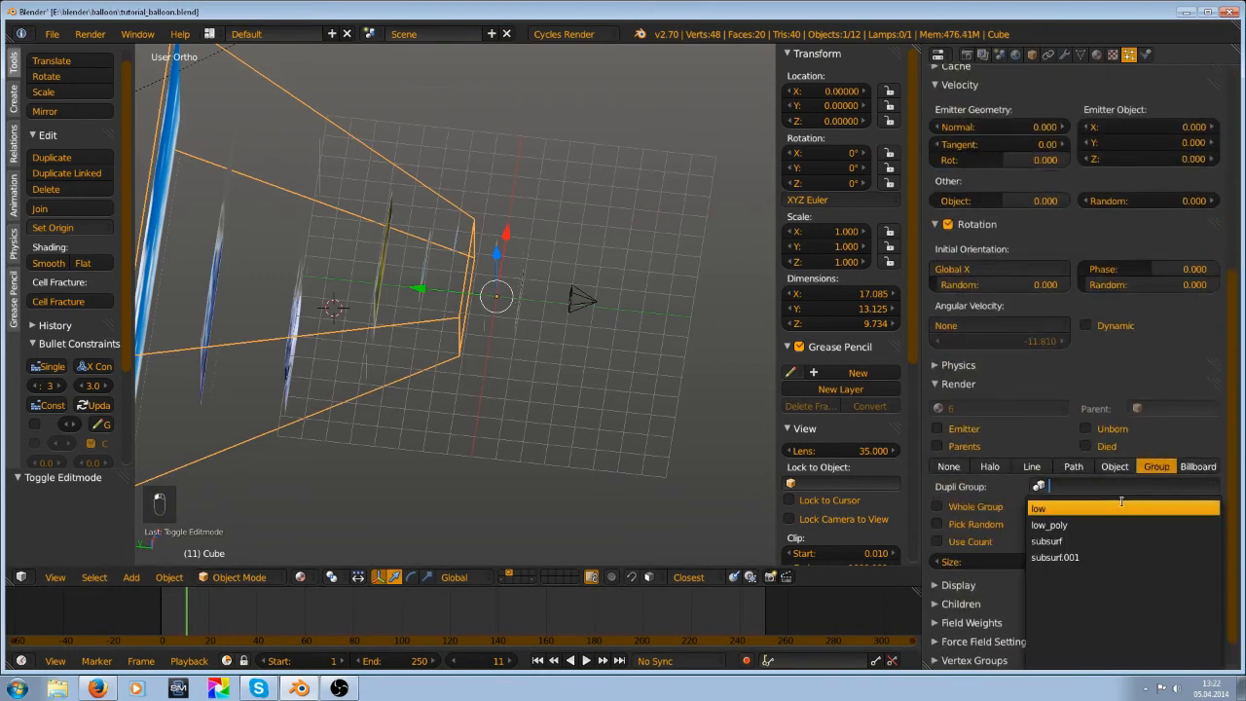
{"action": "key", "text": "ctrl+s"}
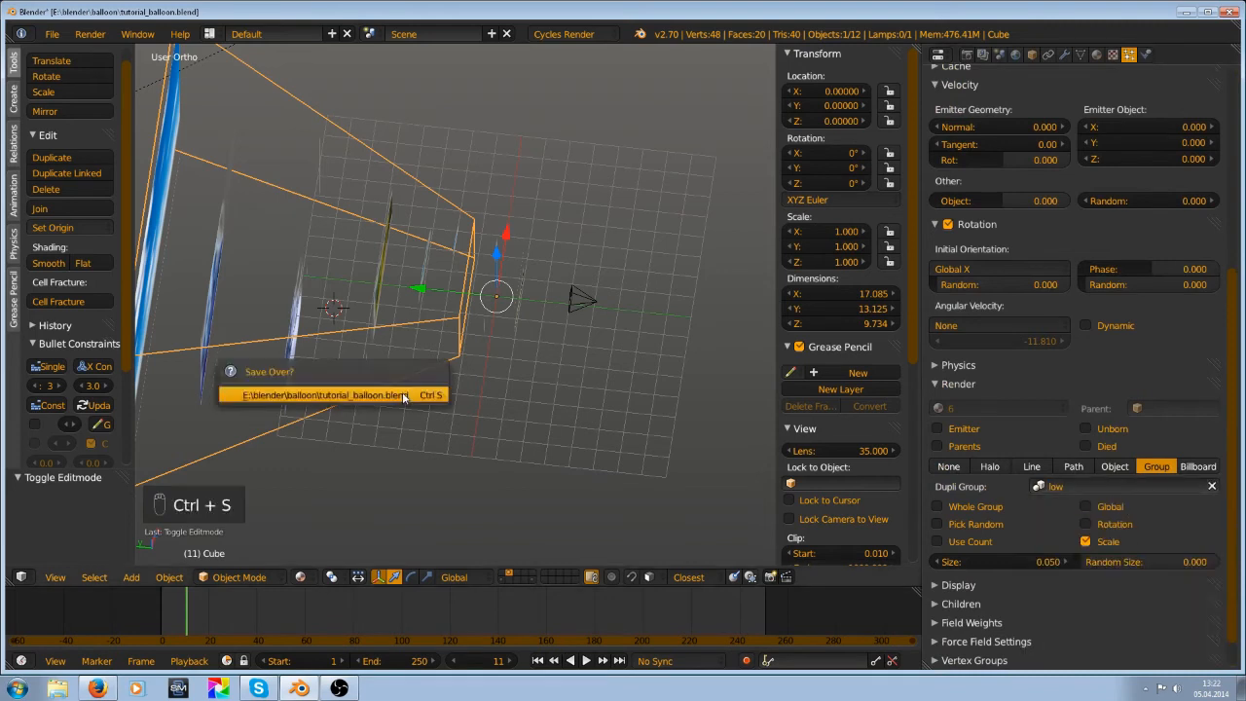
Render the near part's particles as the group "subsurf" and save the file
{"action": "right_click", "coordinate": [506, 338]}
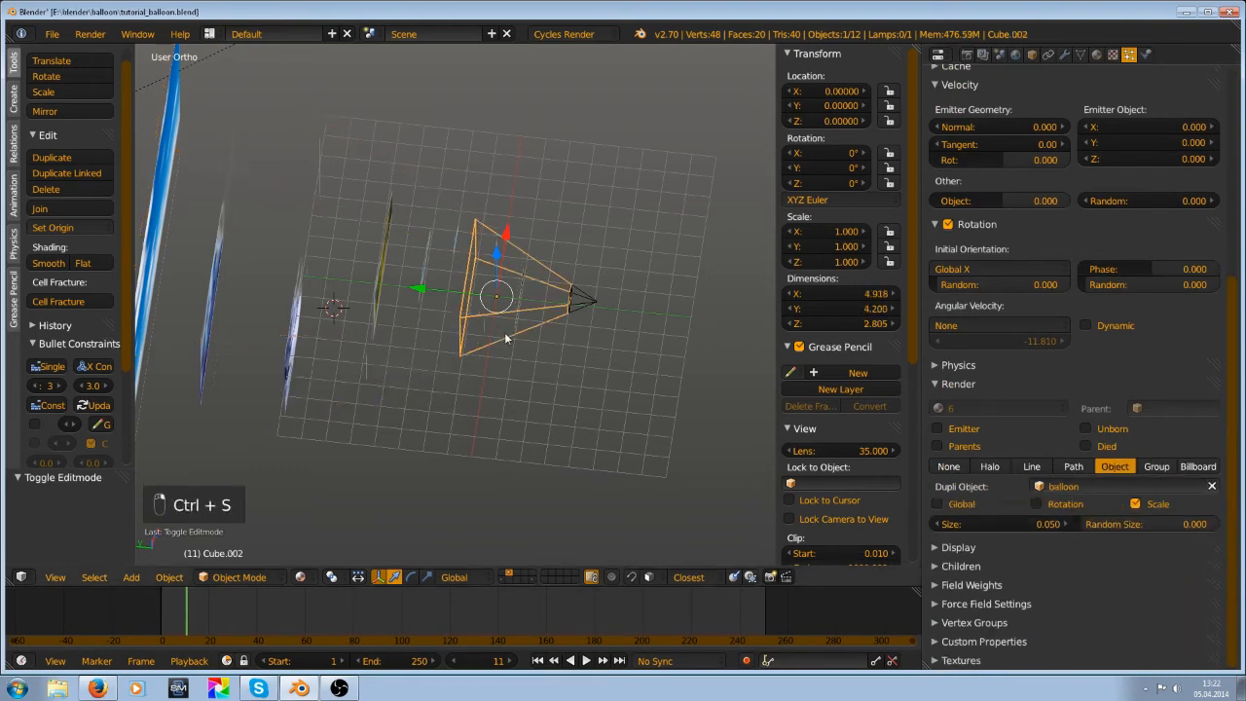
{"action": "left_click", "coordinate": [1156, 467]}
{"action": "left_click", "coordinate": [1124, 486]}
{"action": "left_click", "coordinate": [1047, 542]}
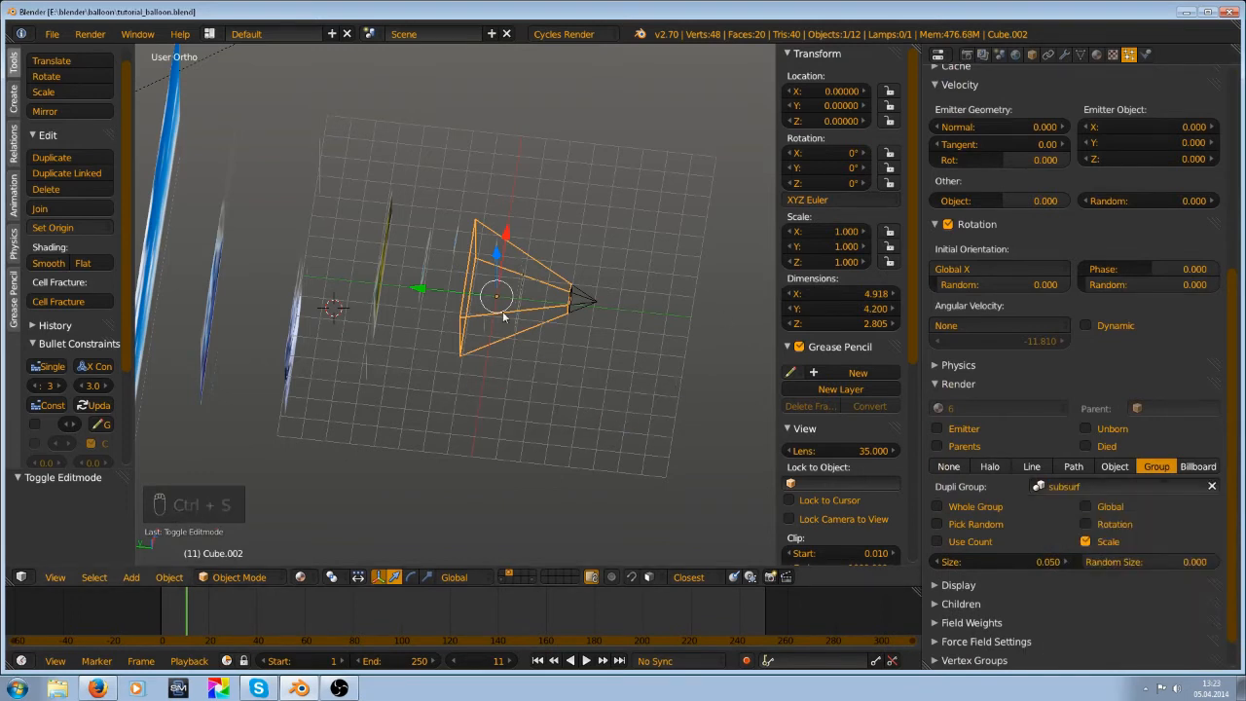
{"action": "key", "text": "ctrl+s"}
{"action": "left_click", "coordinate": [555, 403]}
Turn on the viewport display of the near part's particle system and save the file
{"action": "middle_click_drag", "start_coordinate": [582, 378], "coordinate": [511, 343]}
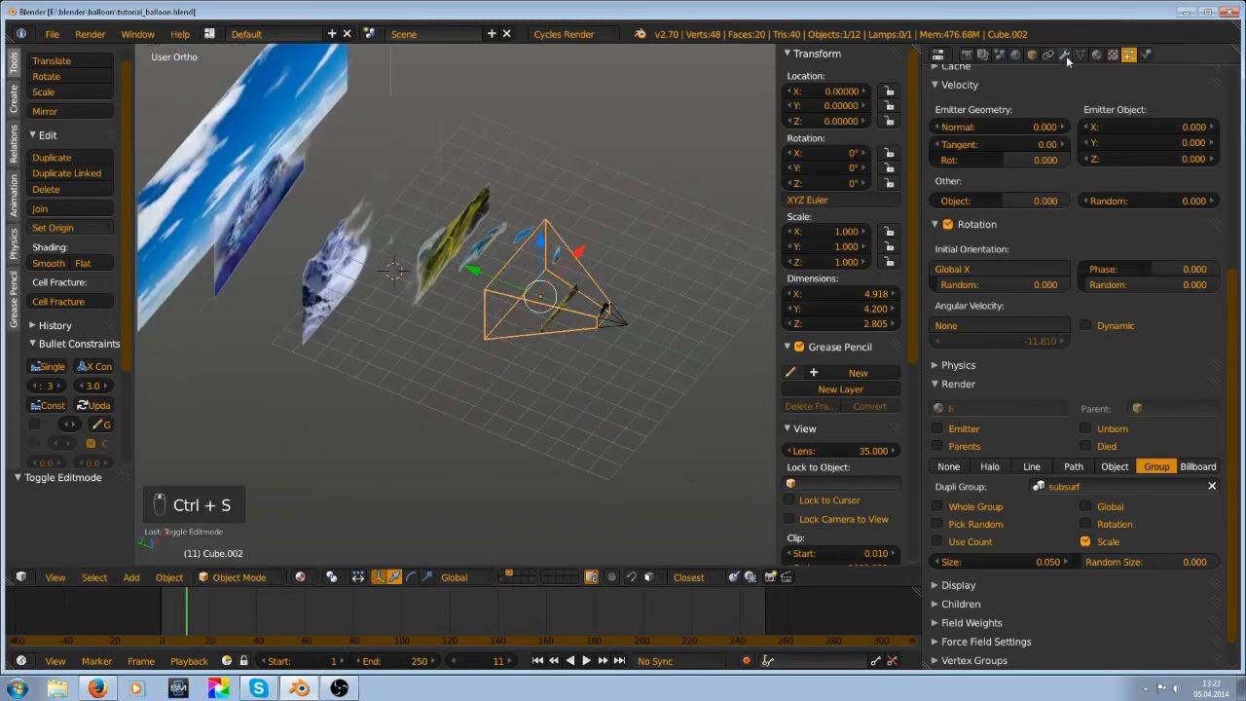
{"action": "left_click", "coordinate": [1016, 55]}
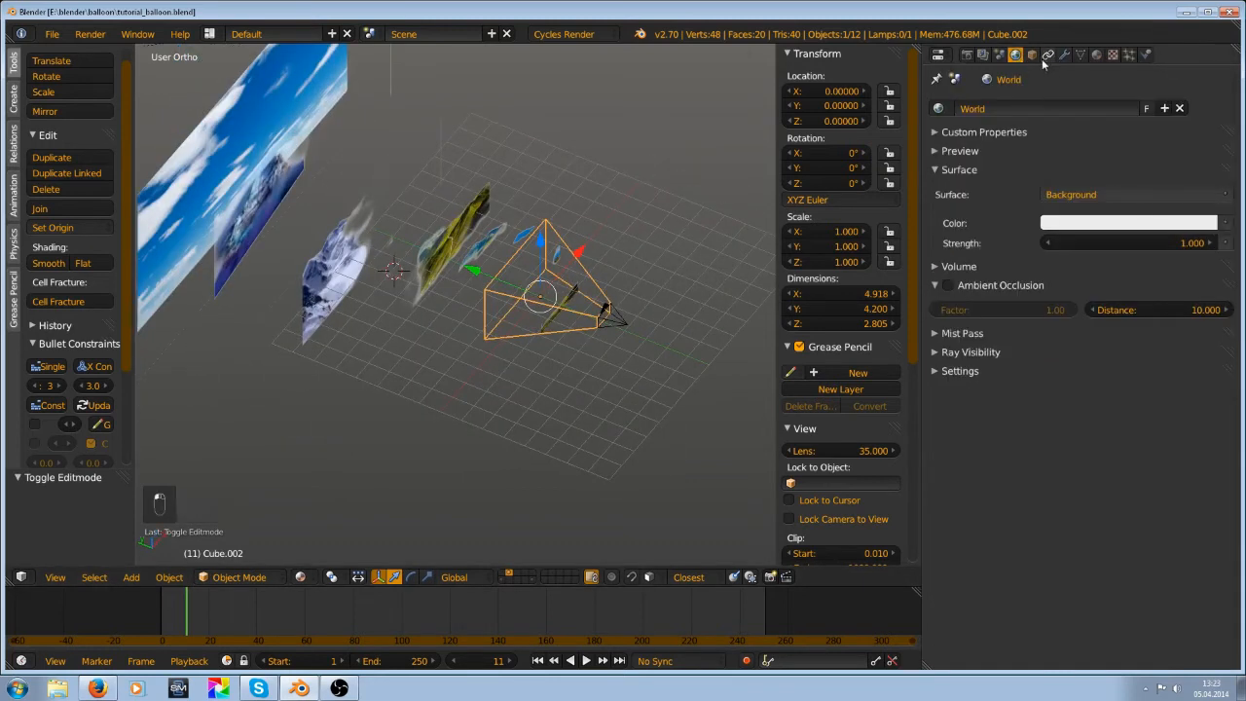
{"action": "left_click", "coordinate": [1064, 55]}
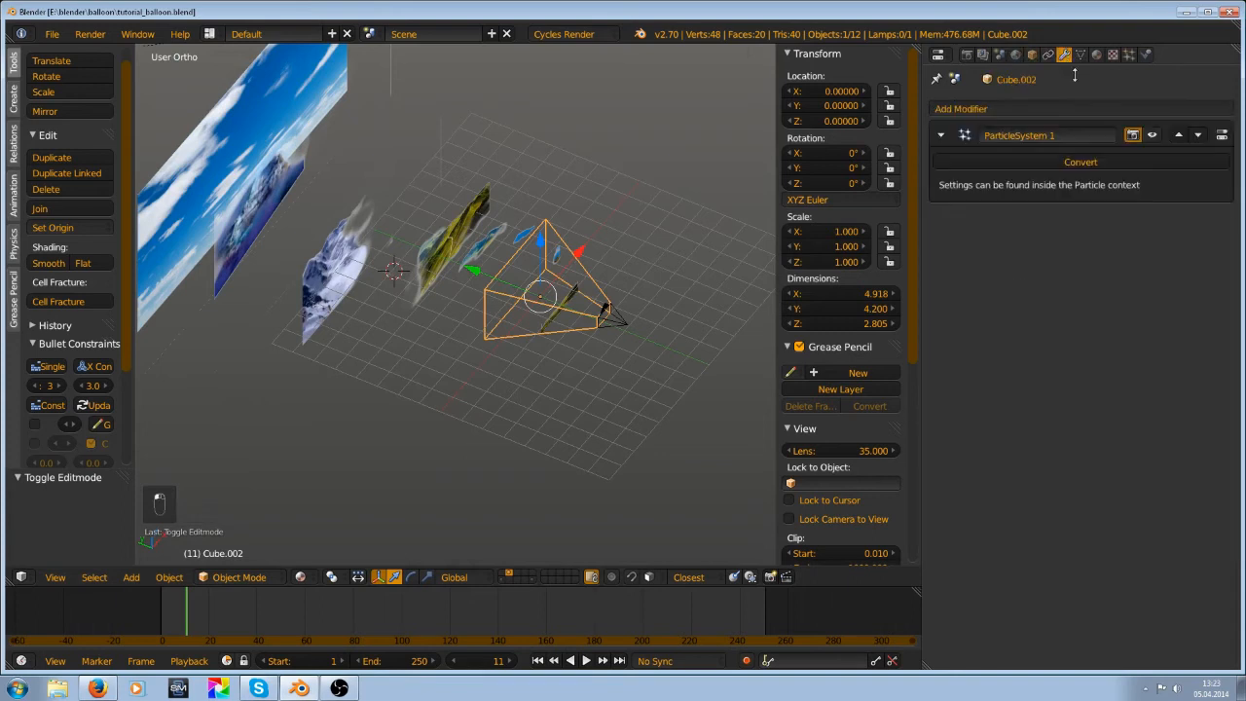
{"action": "left_click", "coordinate": [1152, 135]}
{"action": "key", "text": "ctrl+s"}
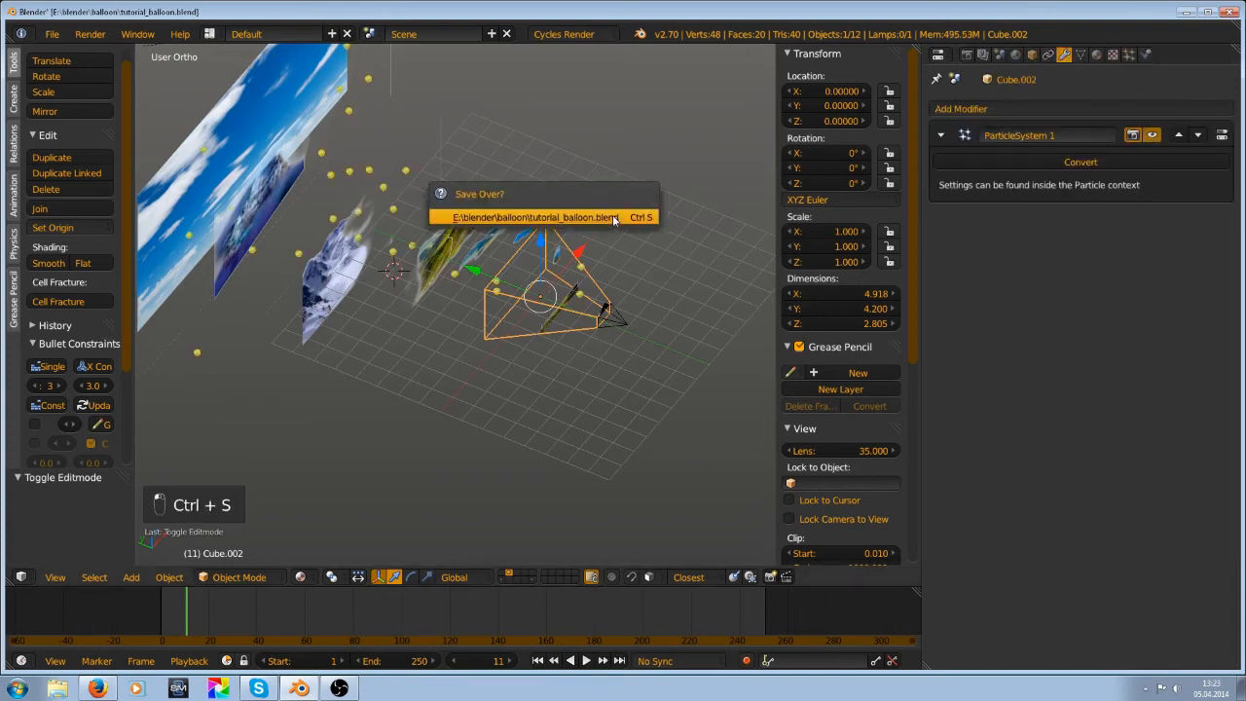
{"action": "left_click", "coordinate": [612, 215]}
{"action": "middle_click_drag", "start_coordinate": [590, 311], "coordinate": [598, 308]}
{"action": "key", "text": "g"}
{"action": "right_click", "coordinate": [595, 307]}
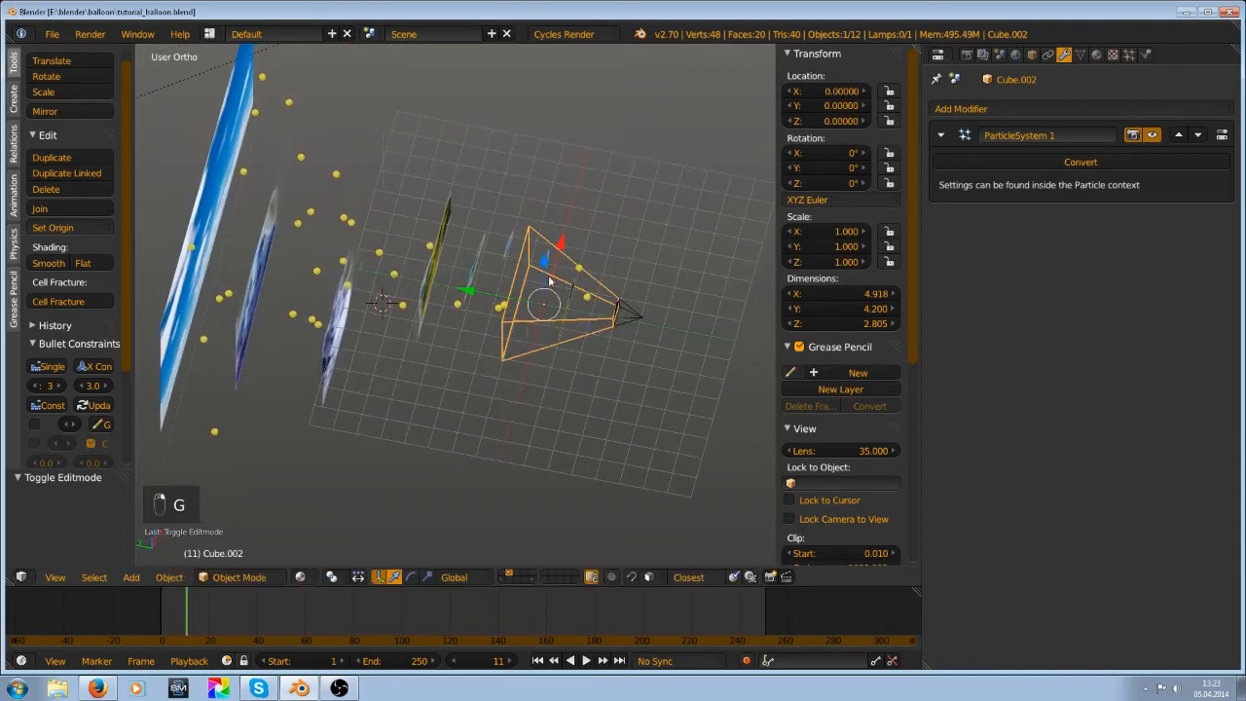
Turn on the viewport display of the far part's particle system and save the file
{"action": "right_click", "coordinate": [493, 211]}
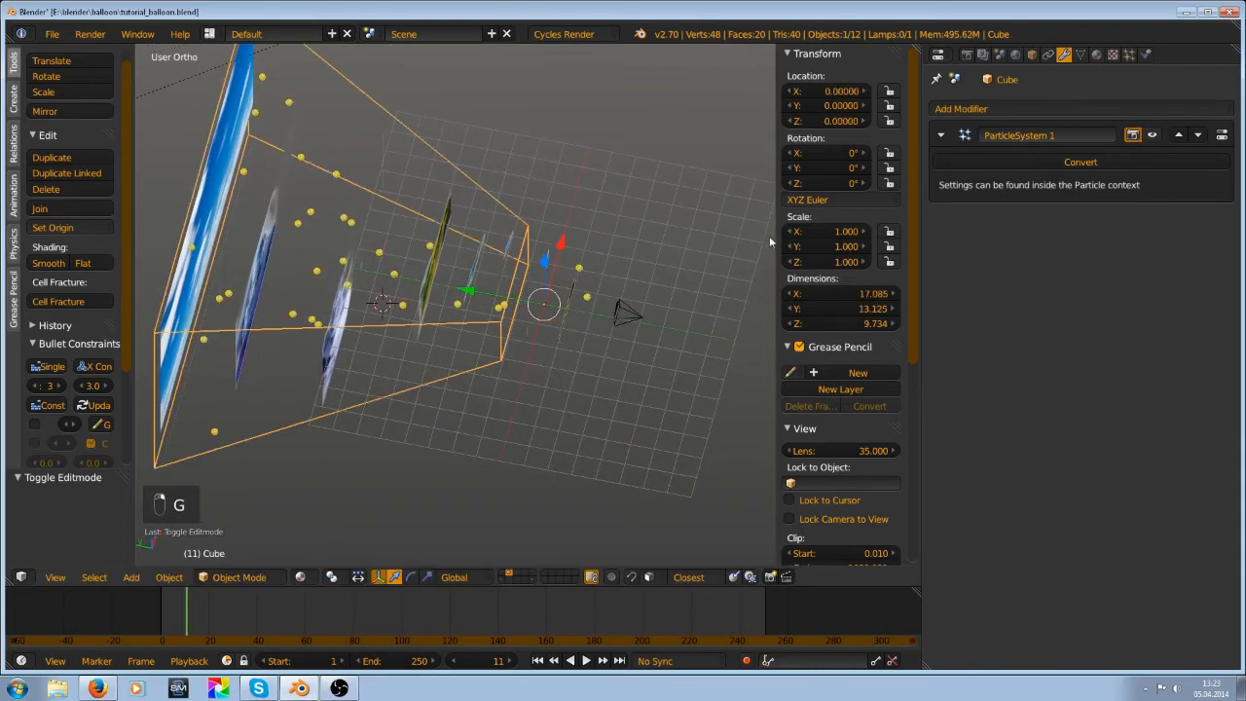
{"action": "left_click", "coordinate": [1154, 138]}
{"action": "key", "text": "ctrl+s"}
Select the near part, go back to frame 1 and play the animation briefly to refresh the particles
{"action": "right_click", "coordinate": [529, 350]}
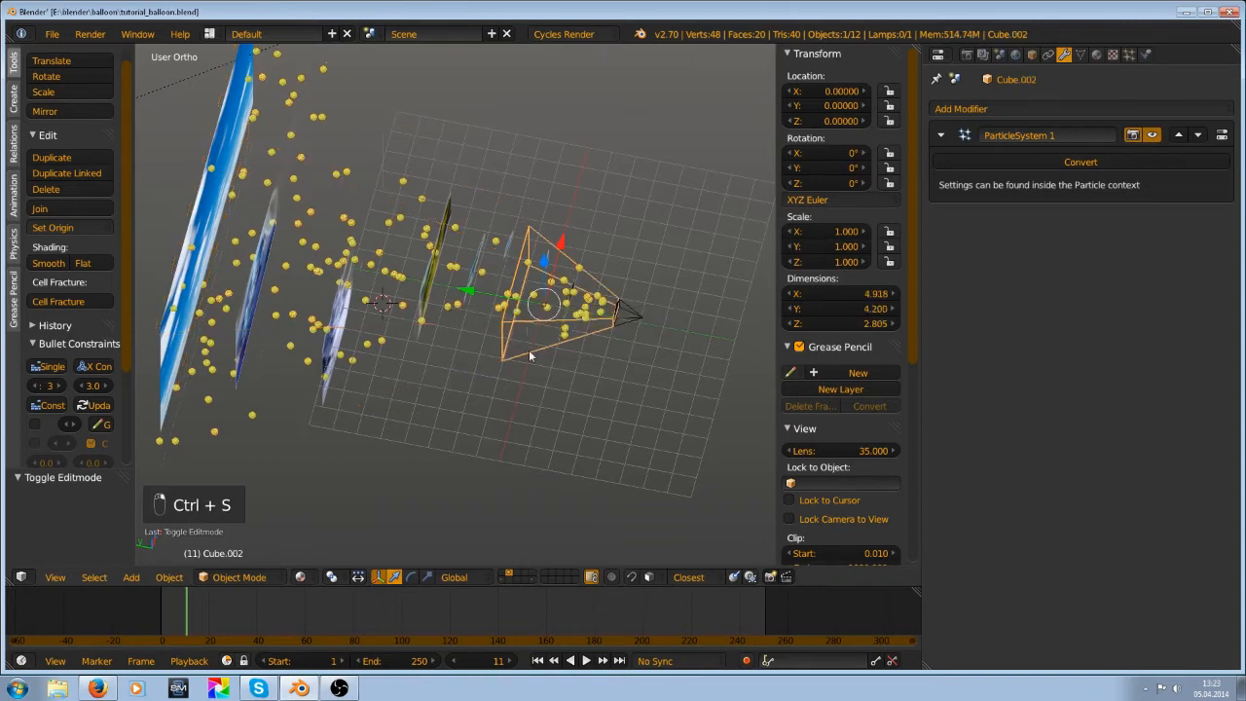
{"action": "key", "text": "g"}
{"action": "right_click", "coordinate": [557, 250]}
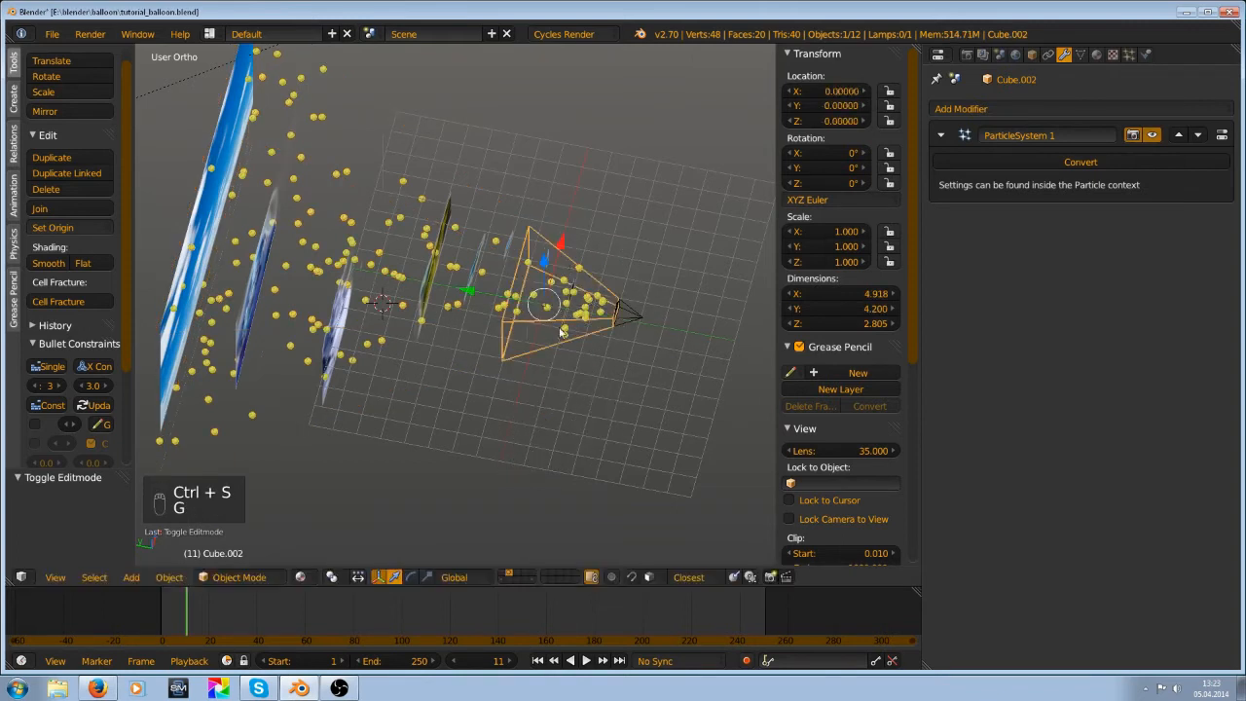
{"action": "key", "text": "shift+Left"}
{"action": "key", "text": "alt+a"}
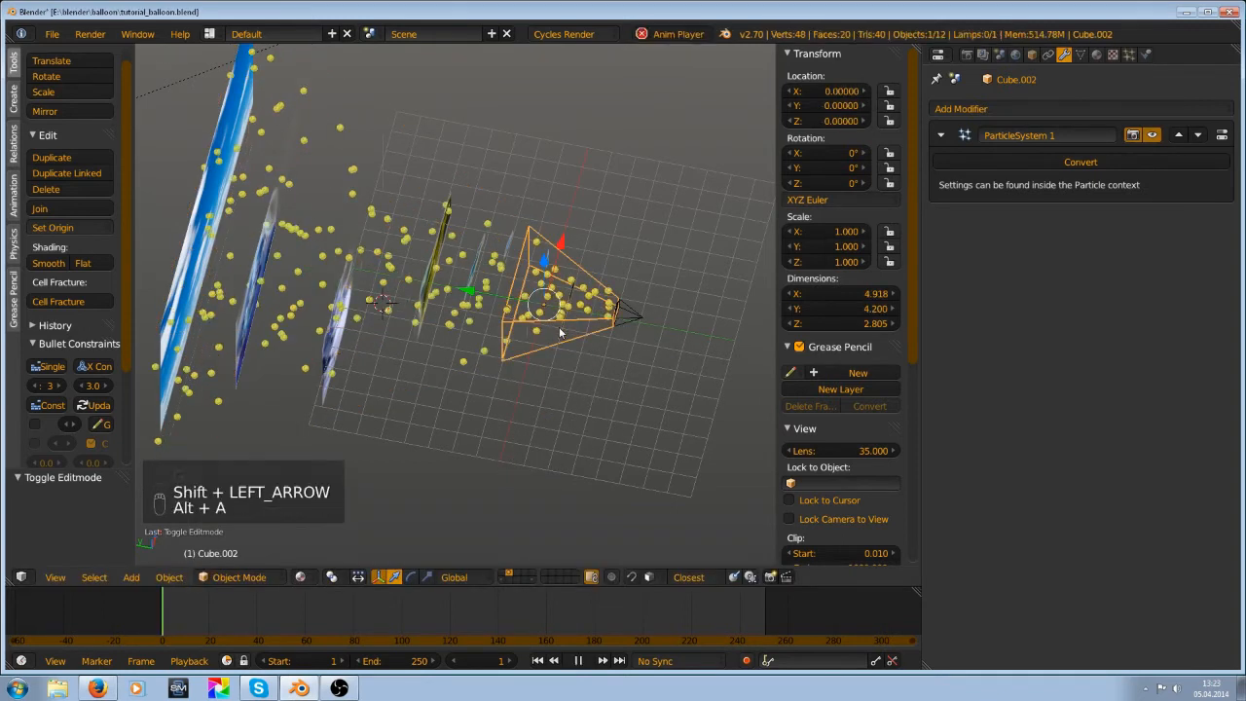
{"action": "key", "text": "alt+a"}
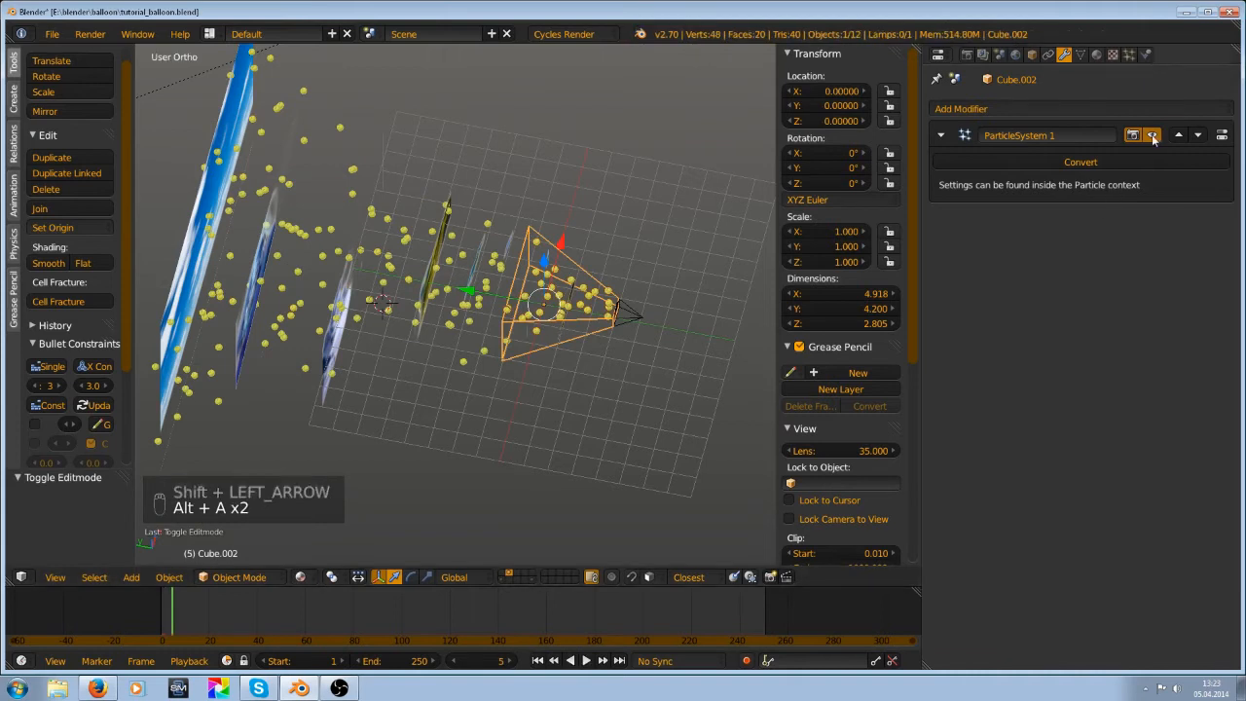
Select the far cube part, keep its particle system displayed in the viewport and save the file
{"action": "right_click", "coordinate": [445, 192]}
{"action": "right_click", "coordinate": [496, 199]}
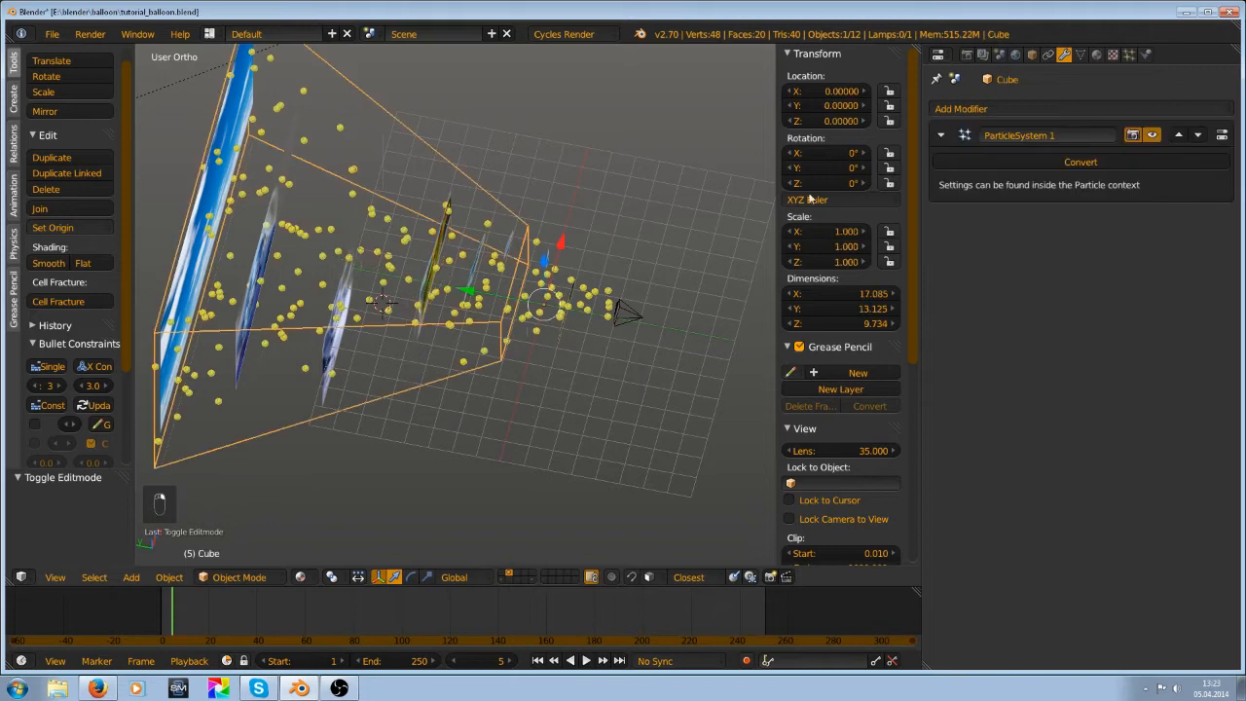
{"action": "left_click", "coordinate": [1153, 136]}
{"action": "key", "text": "ctrl+s"}
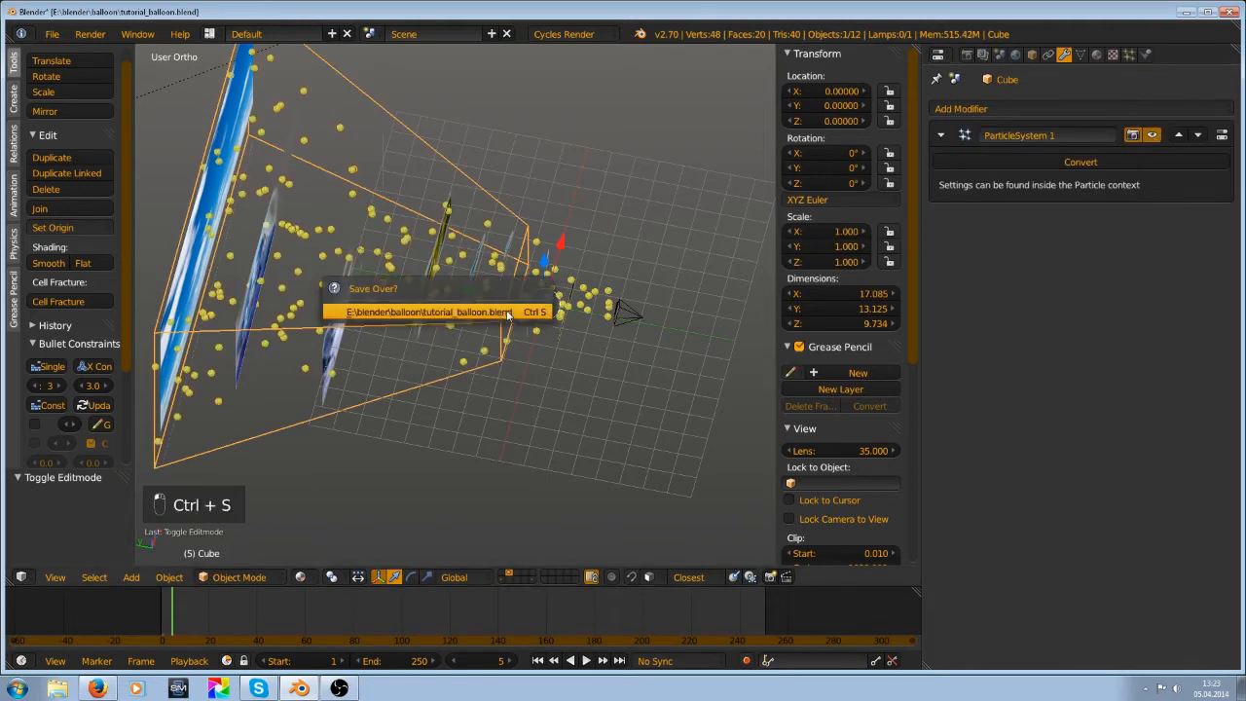
{"action": "left_click", "coordinate": [509, 312]}
Examine the scattered balloon particles among the mountain image planes up close
{"action": "scroll", "coordinate": [561, 330], "scroll_direction": "up", "scroll_amount": 2}
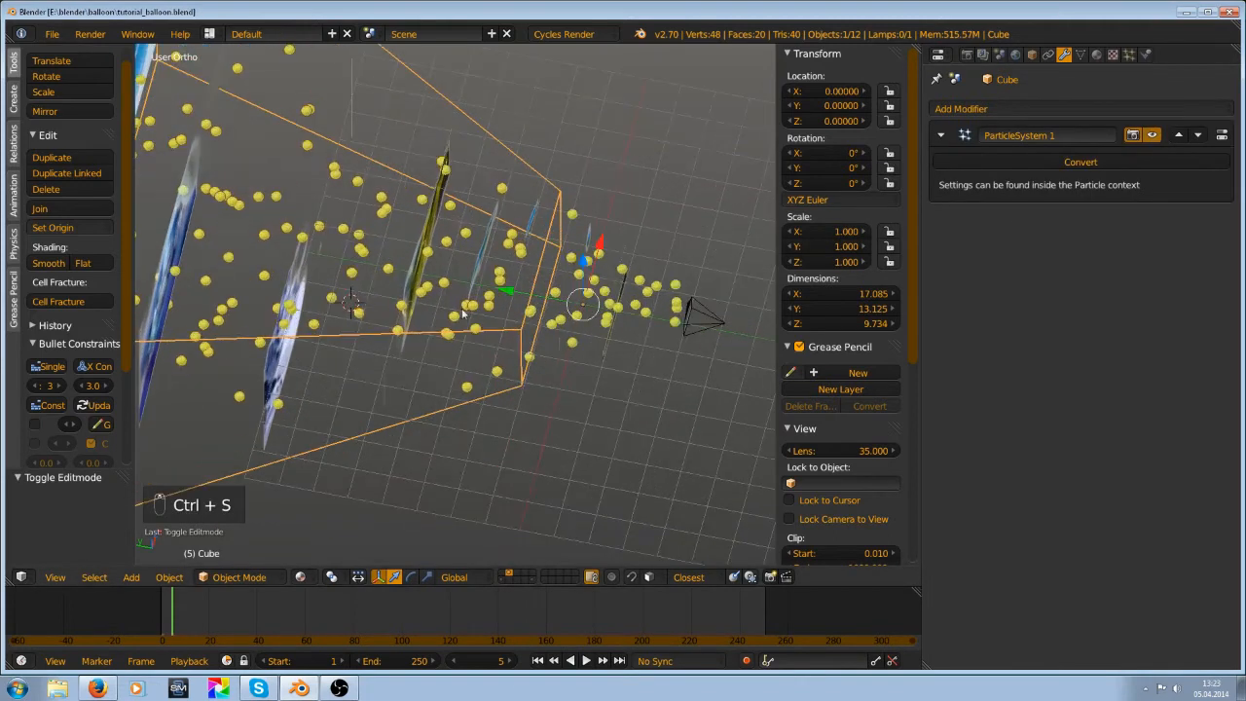
{"action": "middle_click_drag", "start_coordinate": [462, 308], "coordinate": [343, 228]}
{"action": "scroll", "coordinate": [502, 331], "scroll_direction": "up", "scroll_amount": 1}
{"action": "scroll", "coordinate": [590, 336], "scroll_direction": "up", "scroll_amount": 2}
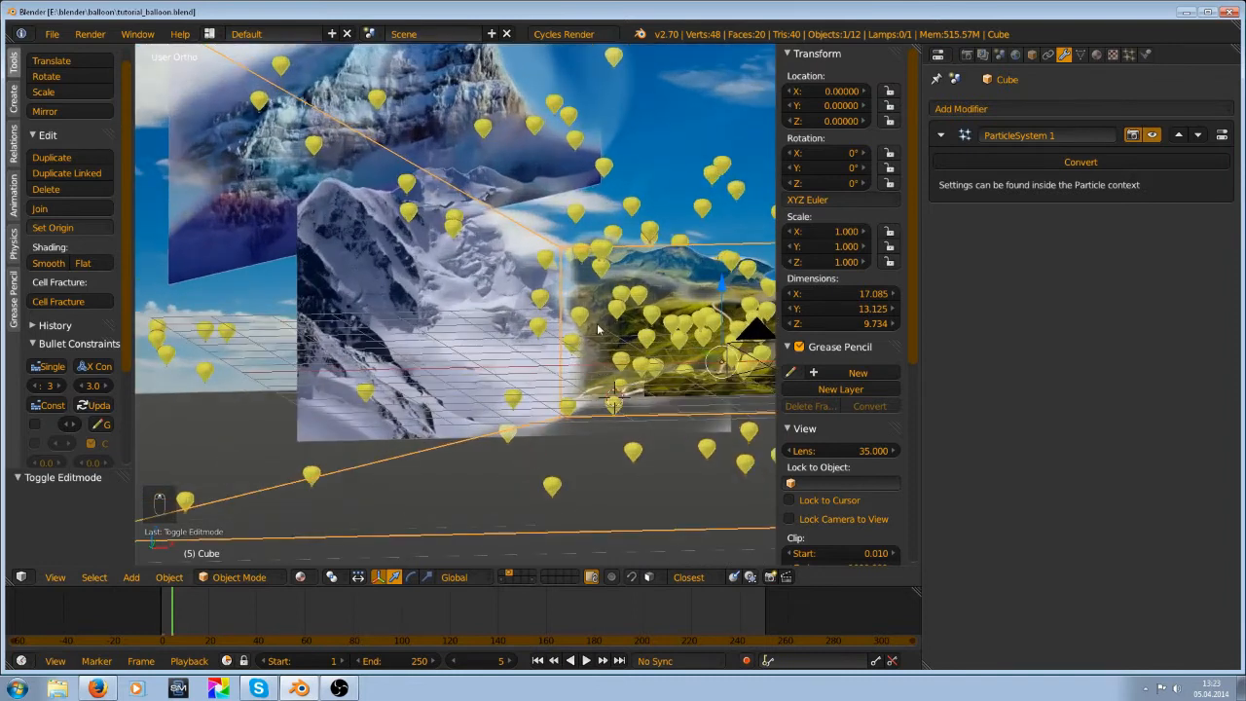
{"action": "scroll", "coordinate": [600, 328], "scroll_direction": "up", "scroll_amount": 1}
{"action": "middle_click_drag", "start_coordinate": [631, 307], "coordinate": [566, 361], "text": "shift"}
{"action": "scroll", "coordinate": [629, 284], "scroll_direction": "up", "scroll_amount": 4}
Show the first layer with the two rows of source balloons
{"action": "left_click", "coordinate": [504, 580]}
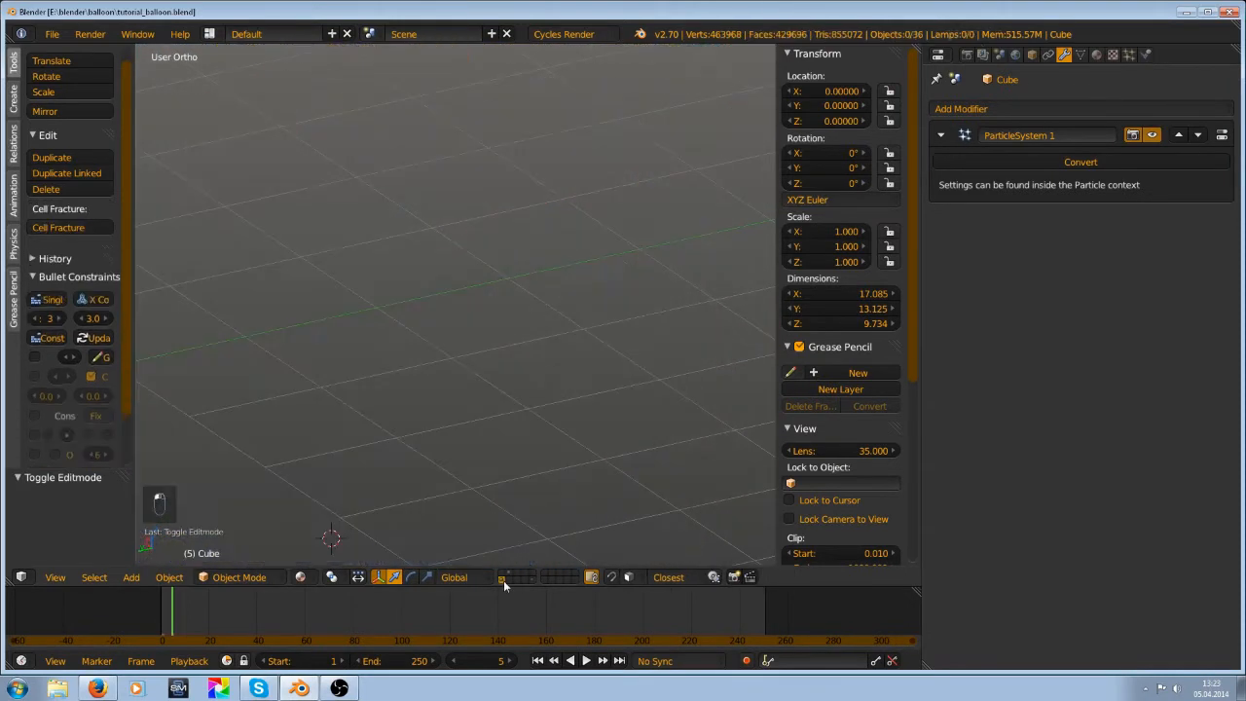
{"action": "scroll", "coordinate": [550, 389], "scroll_direction": "down", "scroll_amount": 8}
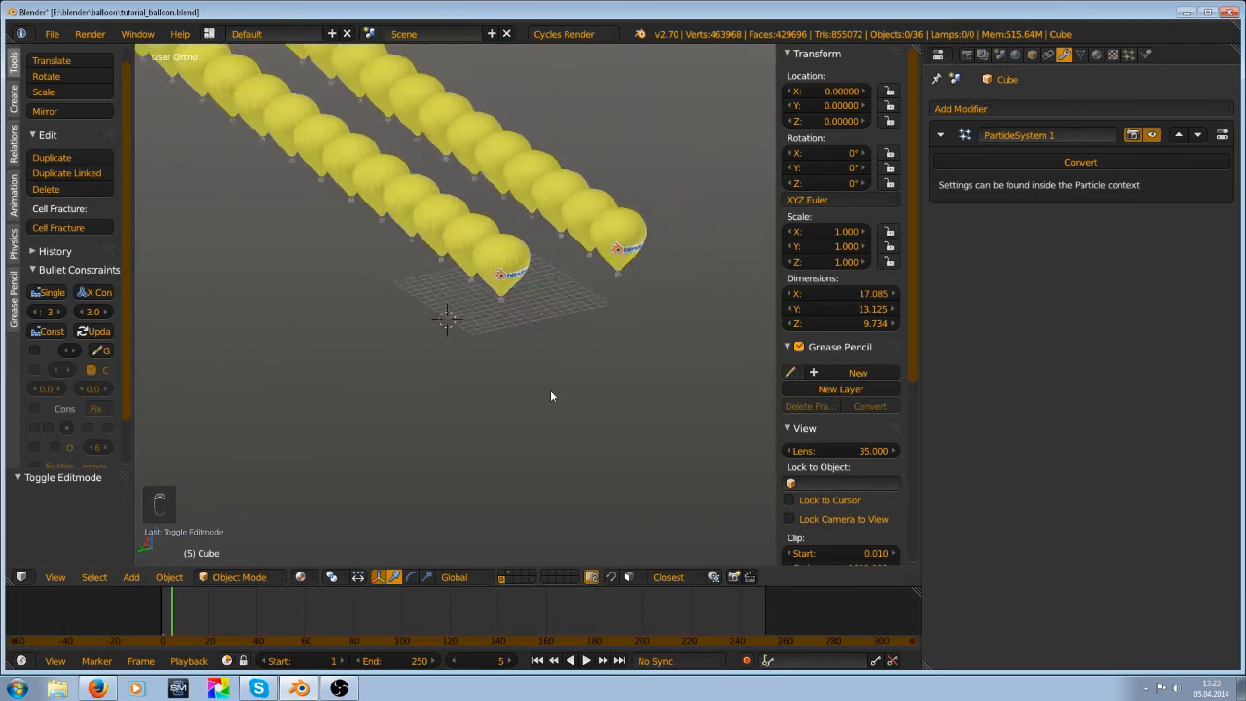
Try to apply the rotation of all balloons in both rows
{"action": "middle_click_drag", "start_coordinate": [422, 267], "coordinate": [455, 334], "text": "shift"}
{"action": "scroll", "coordinate": [455, 334], "scroll_direction": "up", "scroll_amount": 4}
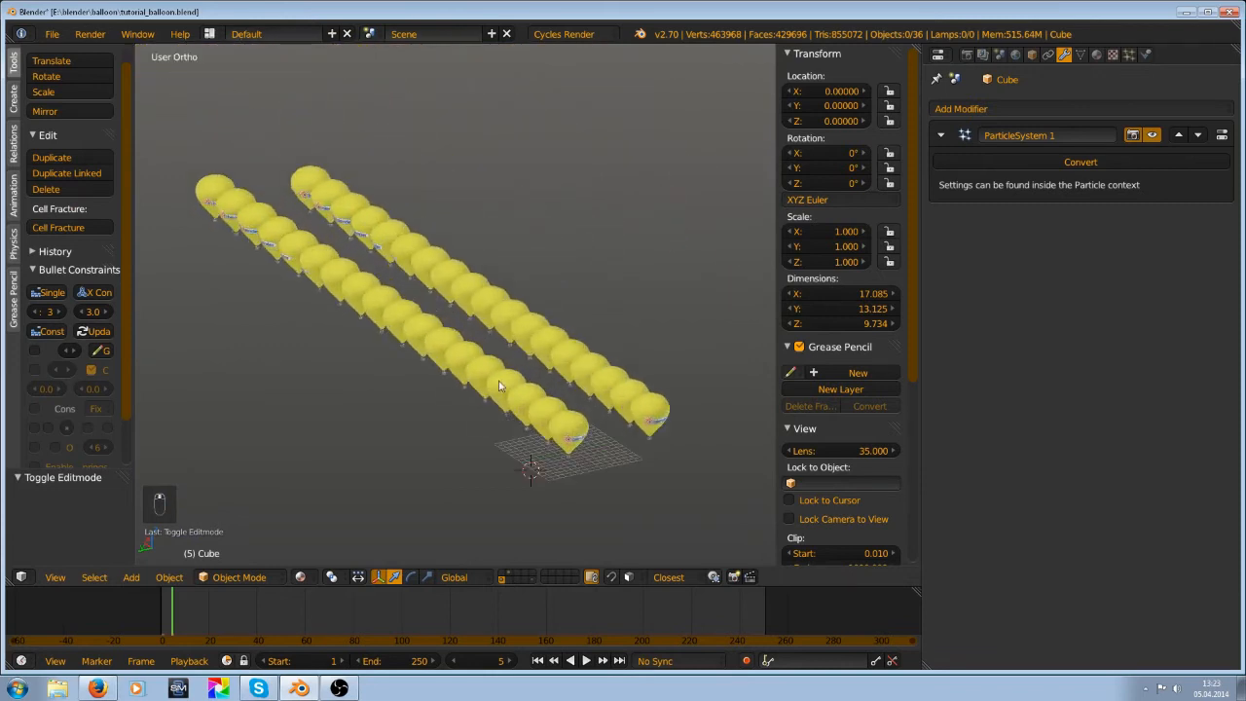
{"action": "key", "text": "a"}
{"action": "scroll", "coordinate": [389, 283], "scroll_direction": "down", "scroll_amount": 4}
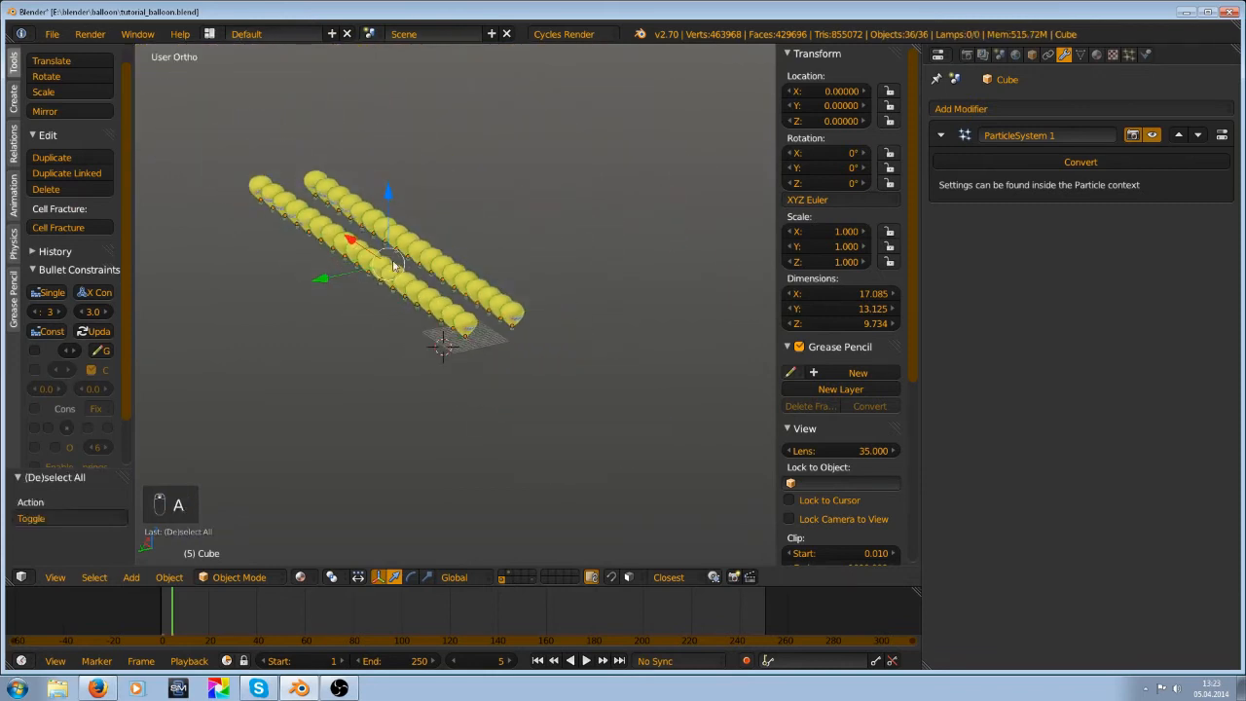
{"action": "key", "text": "ctrl+a"}
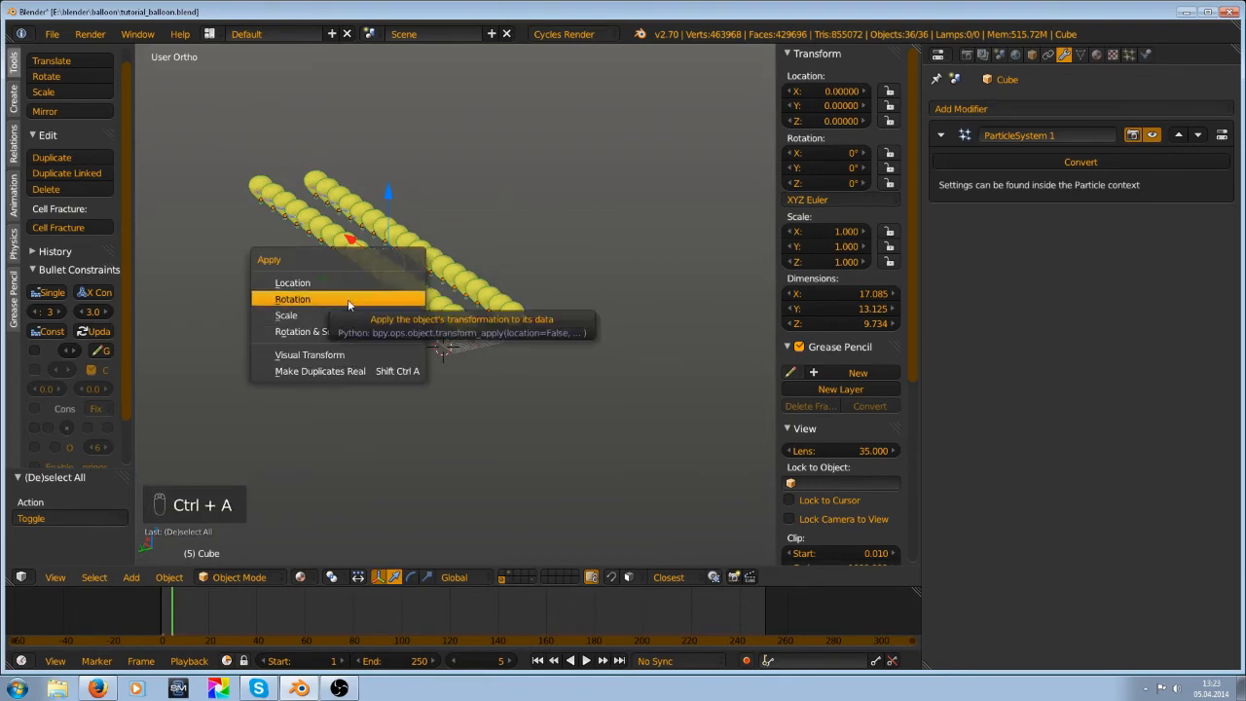
{"action": "left_click", "coordinate": [350, 301]}
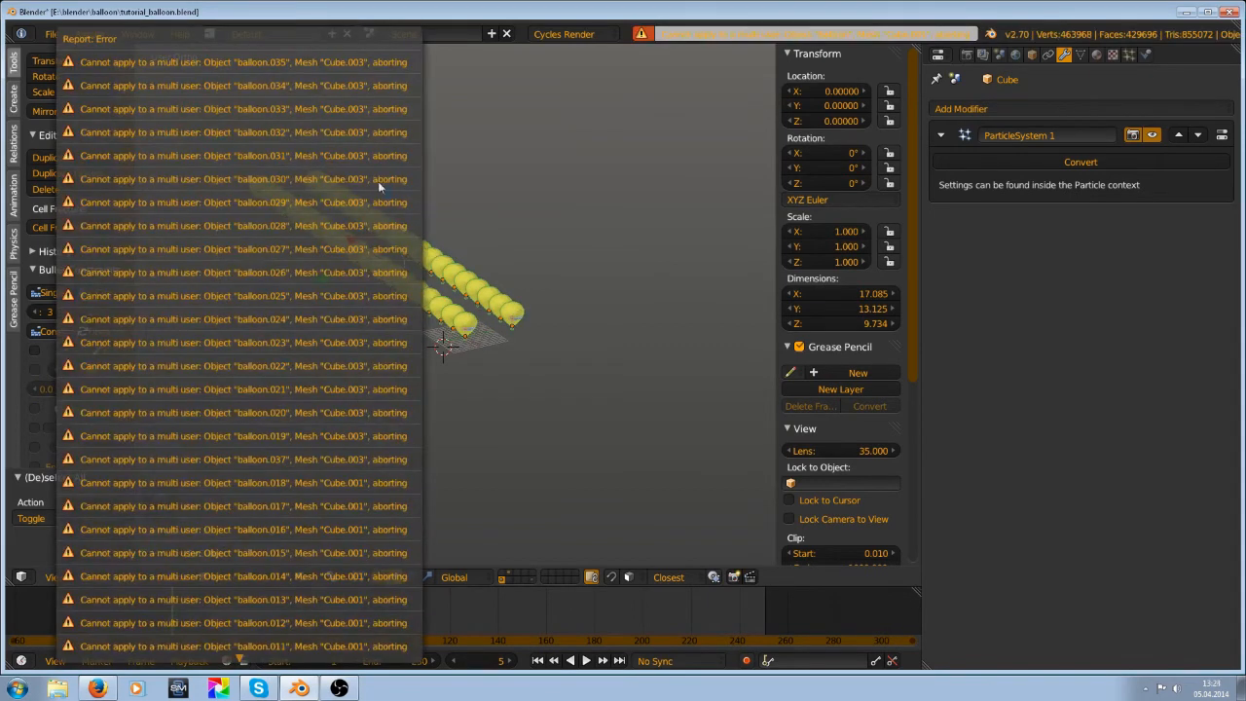
Compare the transforms of the first two balloons in the front row, test-moving the first one without keeping the move
{"action": "scroll", "coordinate": [498, 324], "scroll_direction": "up", "scroll_amount": 6}
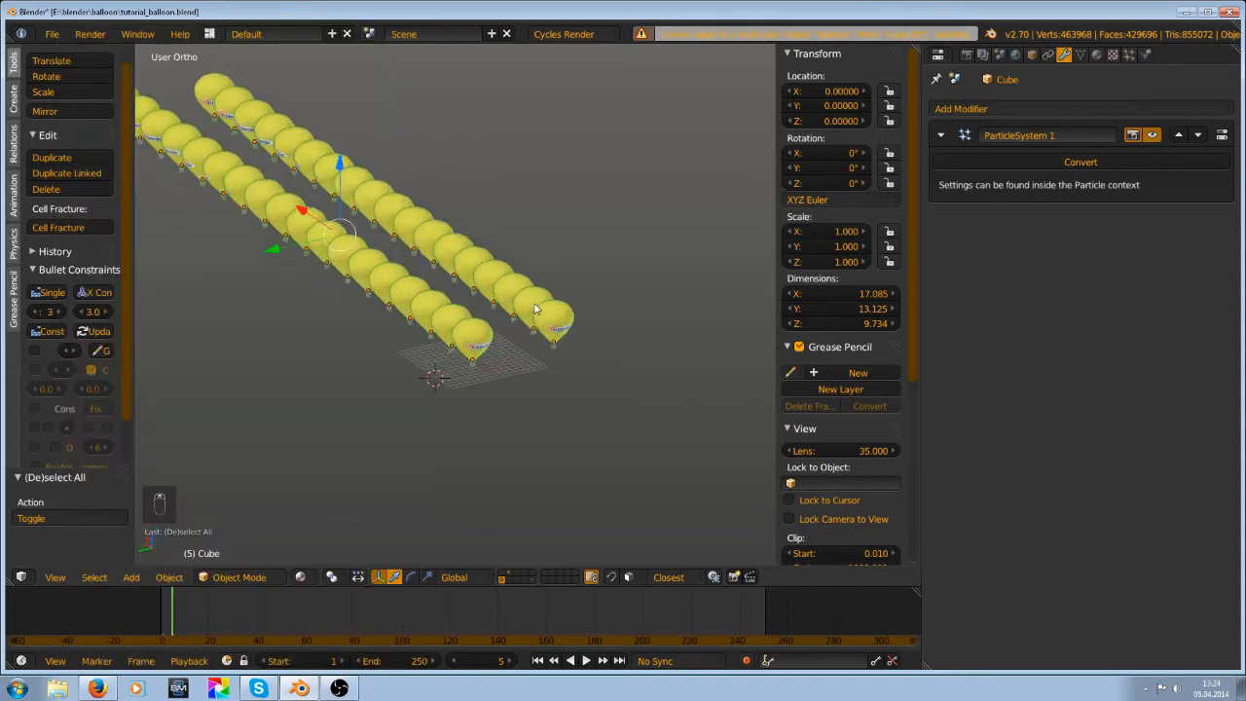
{"action": "right_click", "coordinate": [473, 341]}
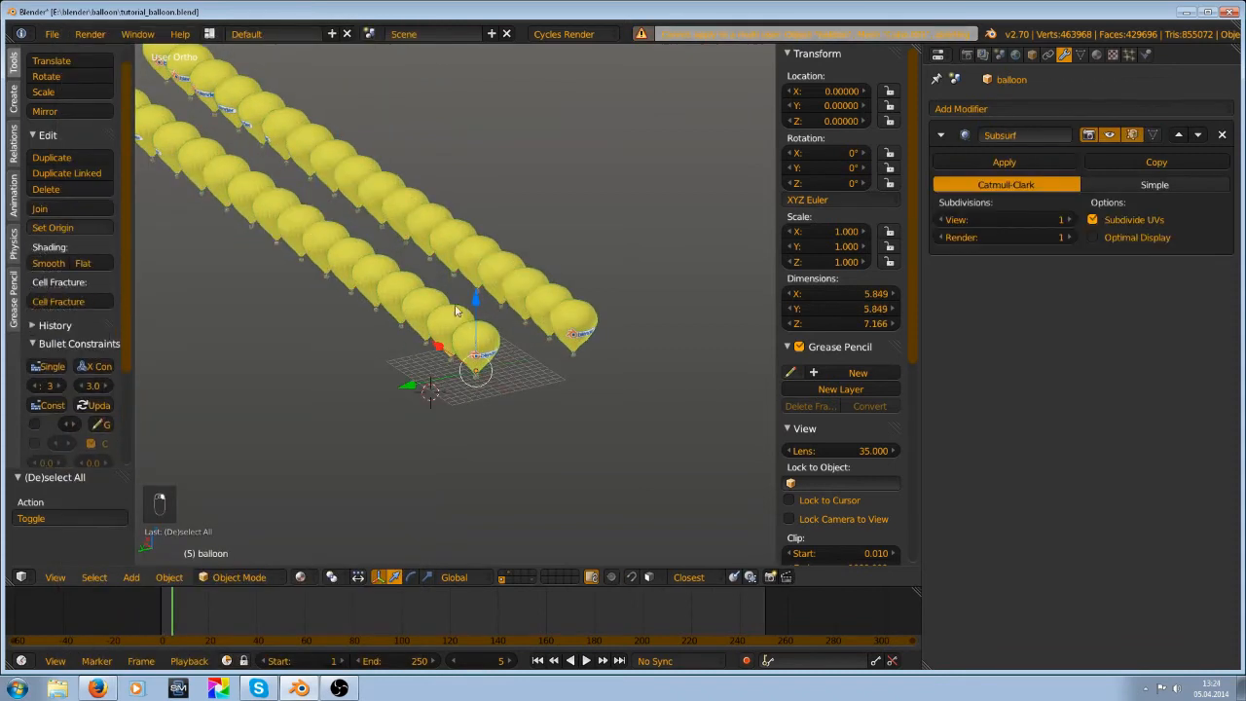
{"action": "middle_click_drag", "start_coordinate": [473, 341], "coordinate": [526, 395]}
{"action": "key", "text": "g"}
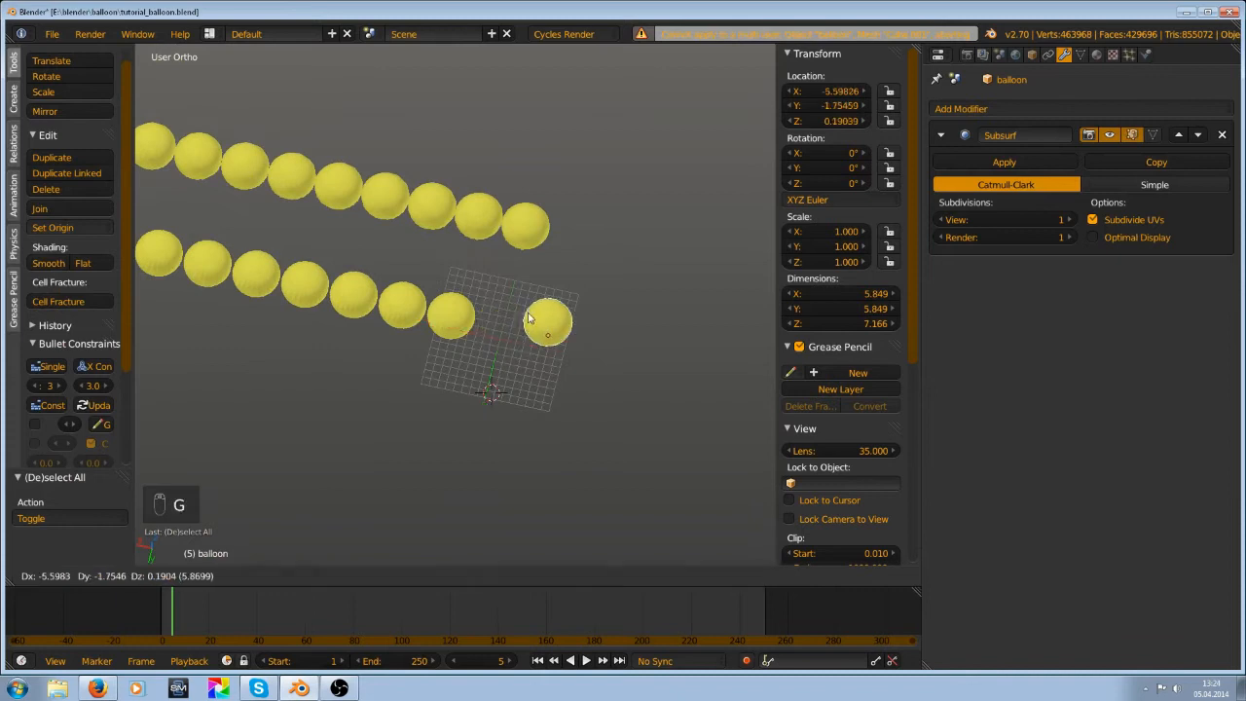
{"action": "right_click", "coordinate": [464, 329]}
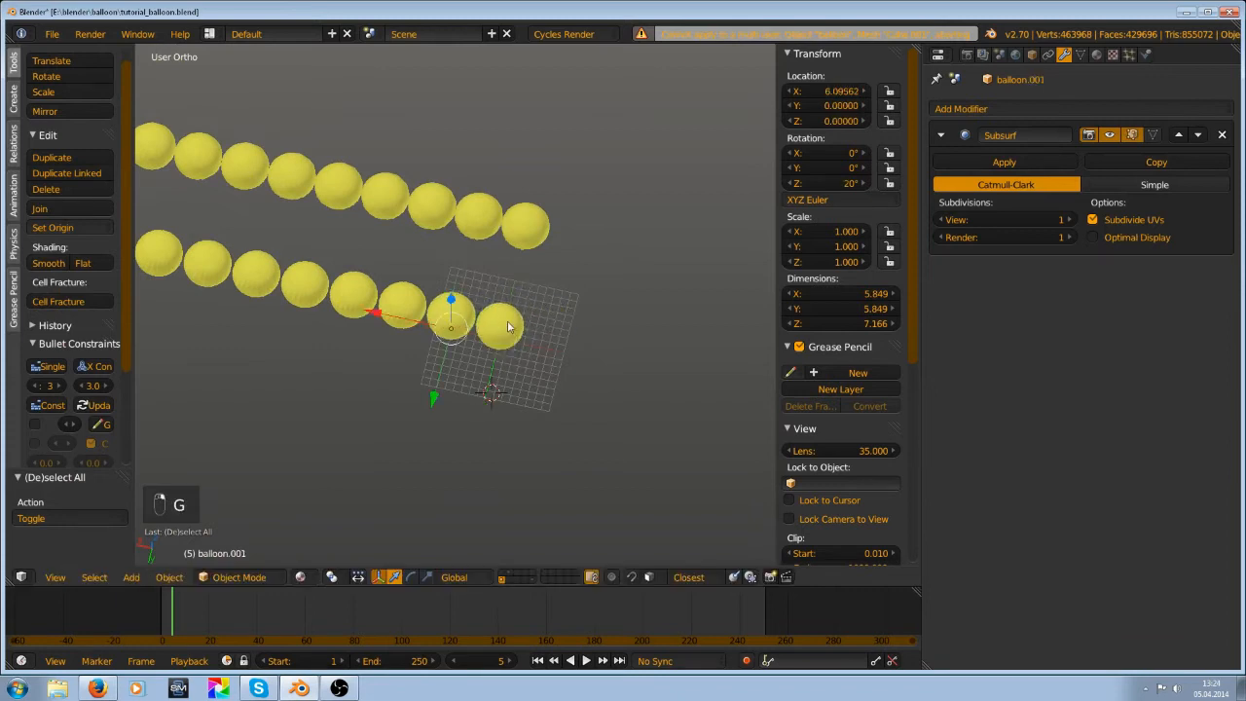
{"action": "scroll", "coordinate": [501, 334], "scroll_direction": "up", "scroll_amount": 3}
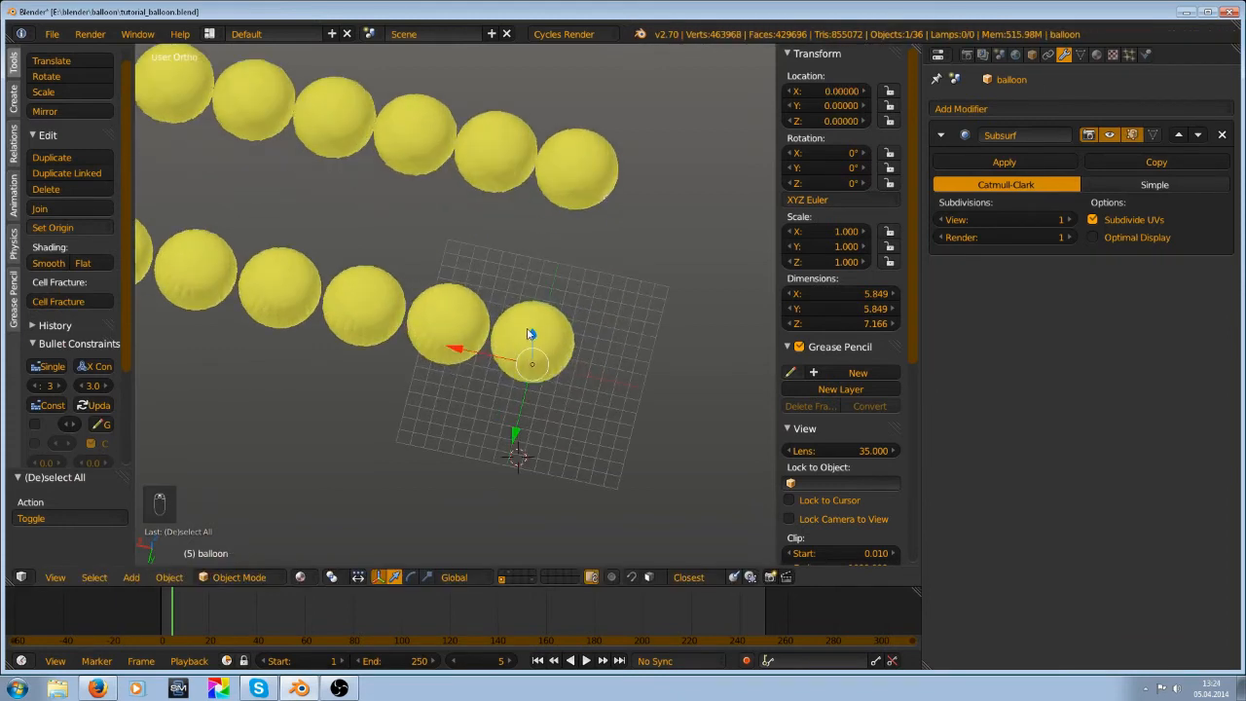
{"action": "scroll", "coordinate": [528, 348], "scroll_direction": "down", "scroll_amount": 1}
{"action": "right_click", "coordinate": [445, 312]}
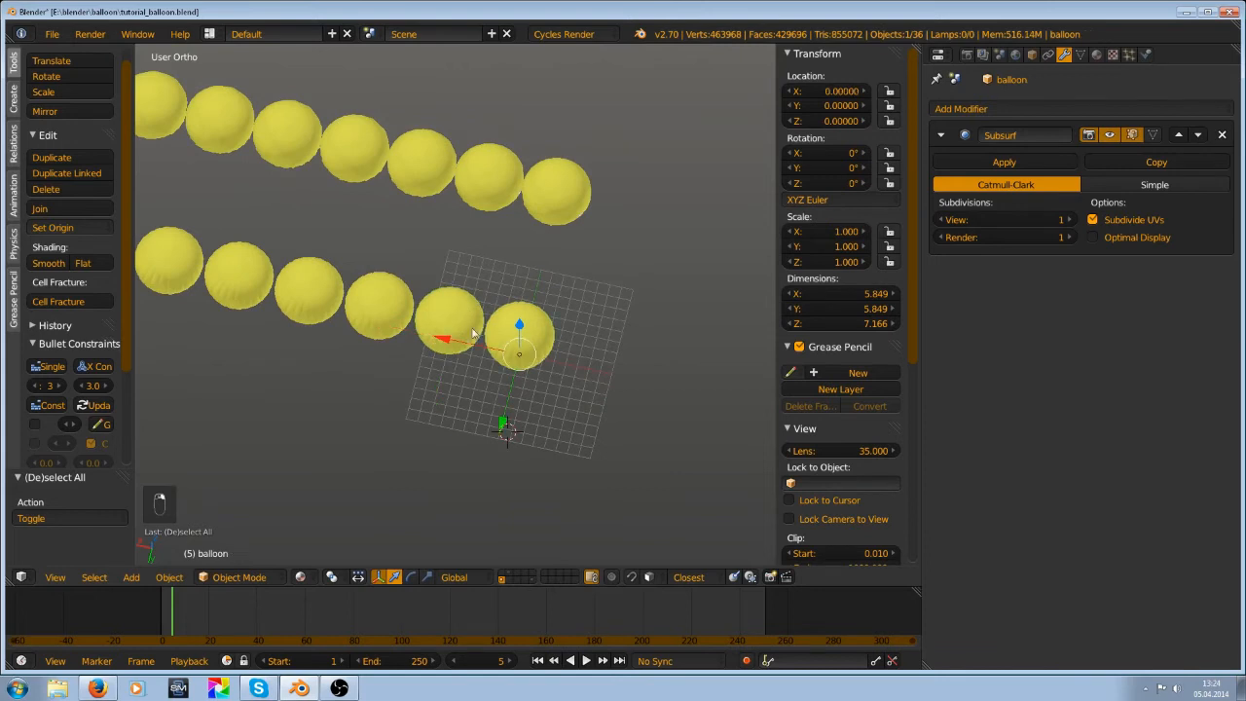
Make all balloons in both rows single-user for Object & Data and check the mesh data of the front row's second balloon
{"action": "scroll", "coordinate": [482, 324], "scroll_direction": "down", "scroll_amount": 4}
{"action": "key", "text": "a"}
{"action": "key", "text": "a"}
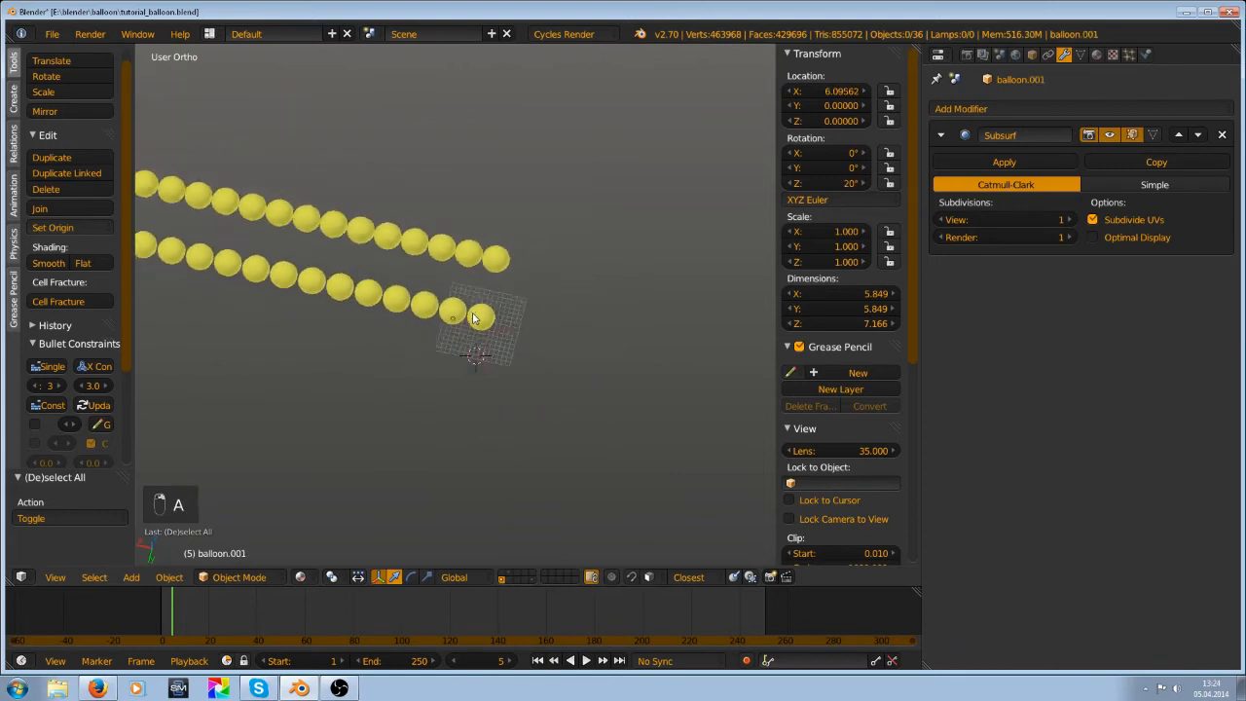
{"action": "scroll", "coordinate": [458, 326], "scroll_direction": "up", "scroll_amount": 6}
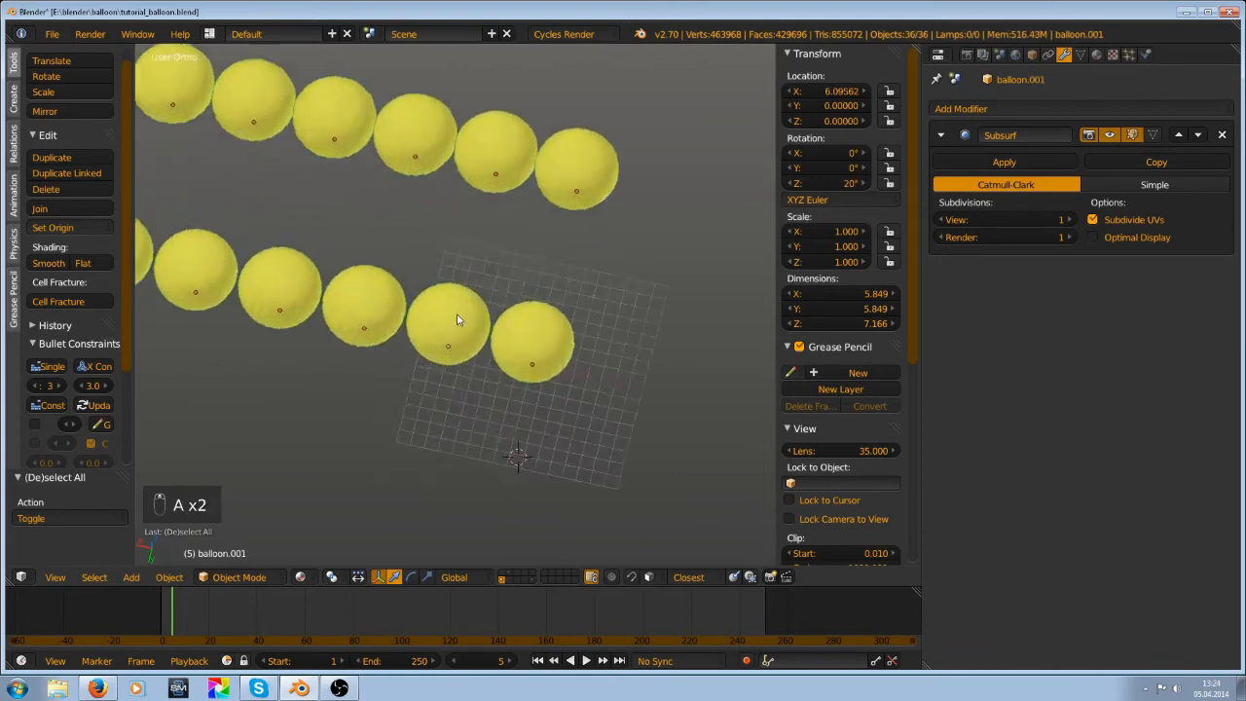
{"action": "left_click", "coordinate": [168, 577]}
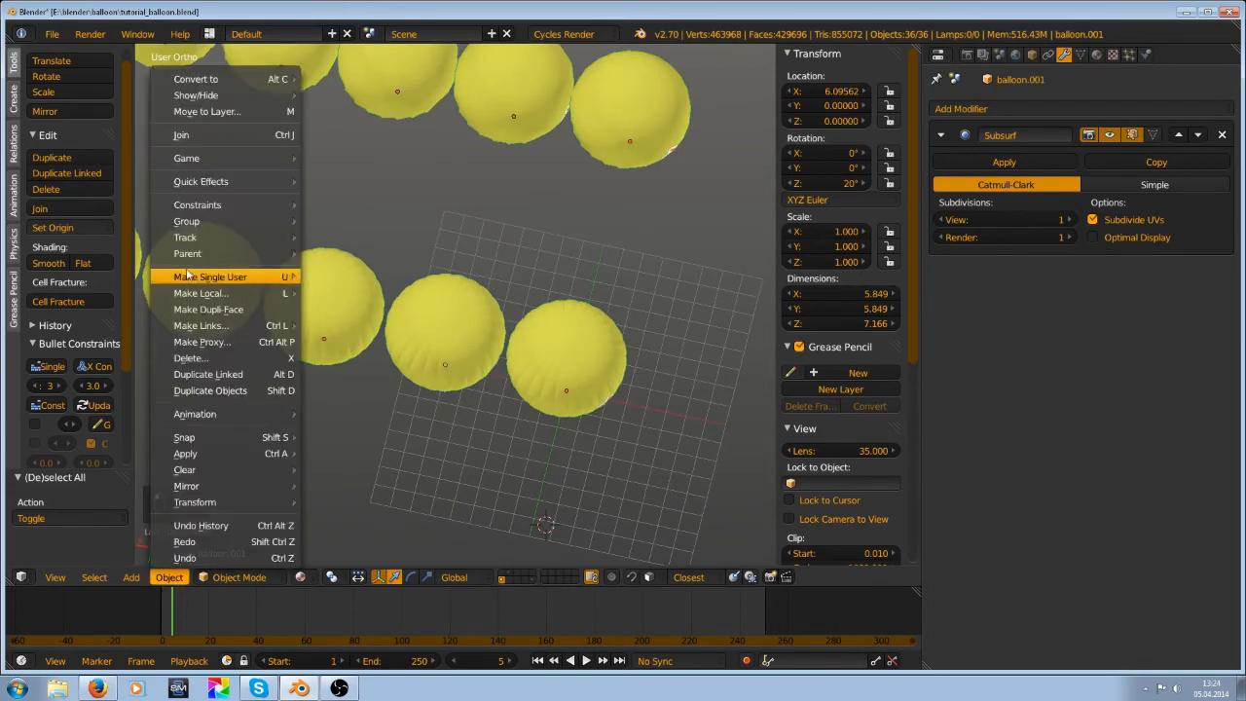
{"action": "mouse_move", "coordinate": [234, 281]}
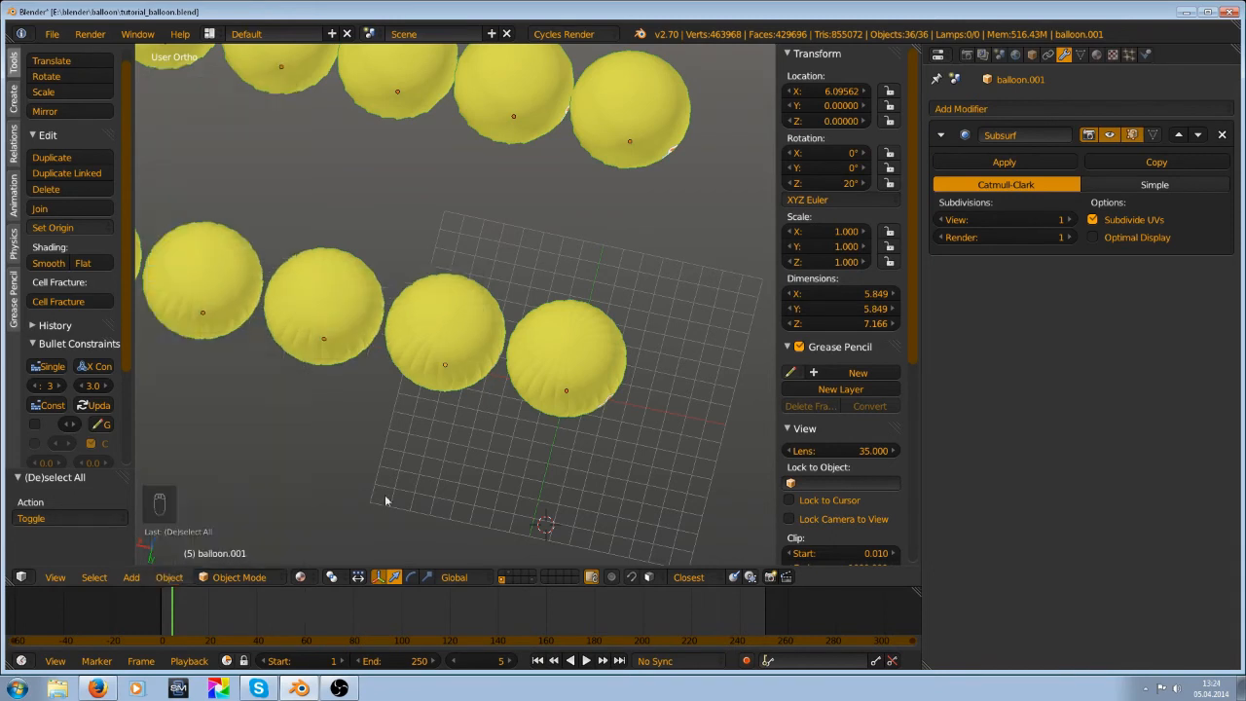
{"action": "key", "text": "u"}
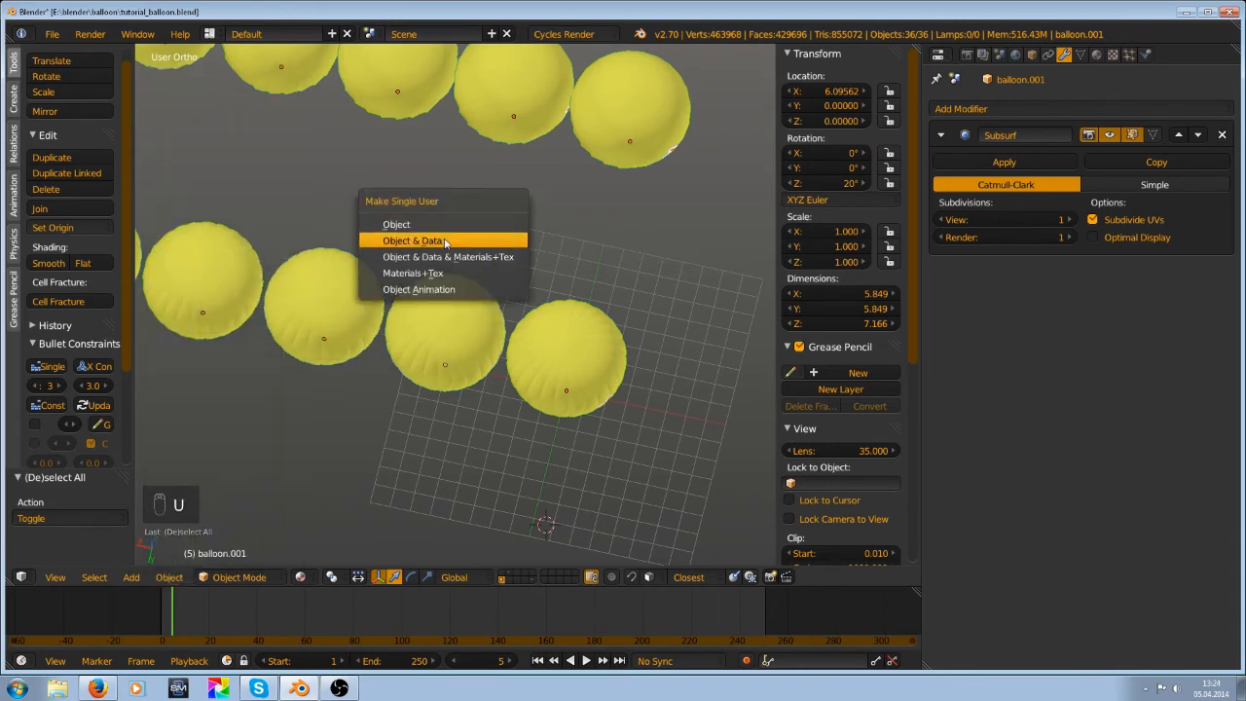
{"action": "left_click", "coordinate": [445, 240]}
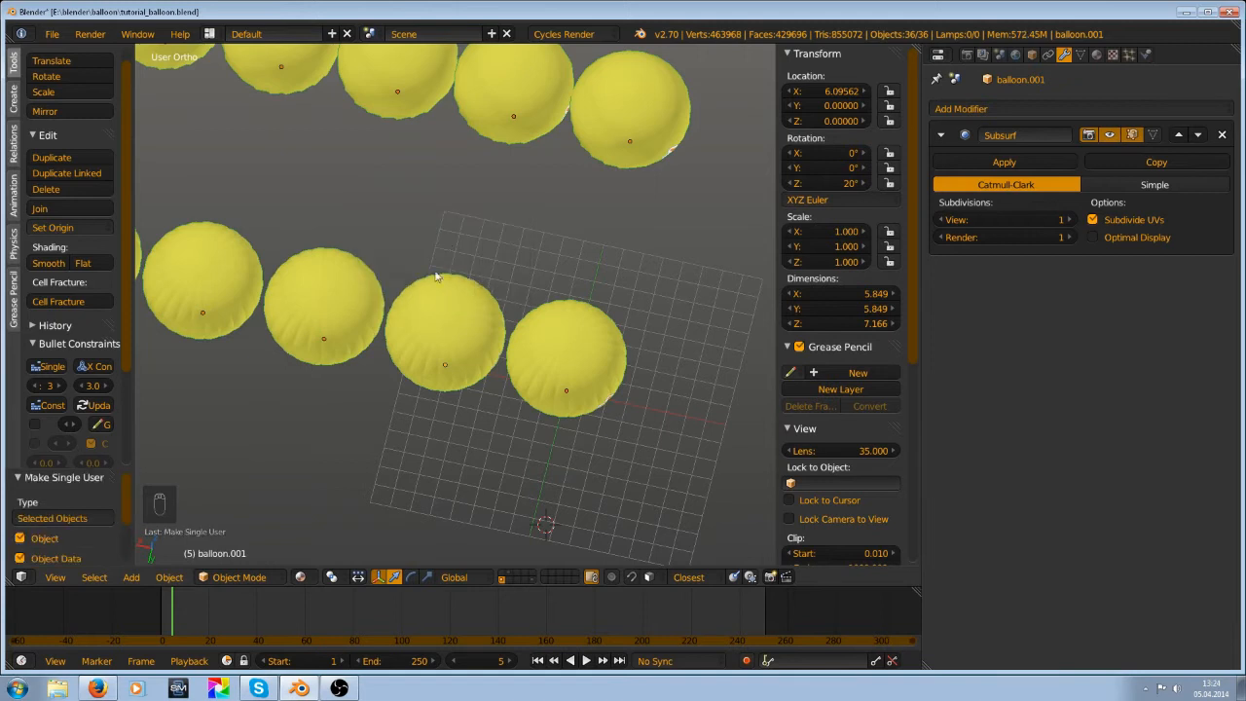
{"action": "right_click", "coordinate": [455, 313]}
{"action": "left_click", "coordinate": [1080, 54]}
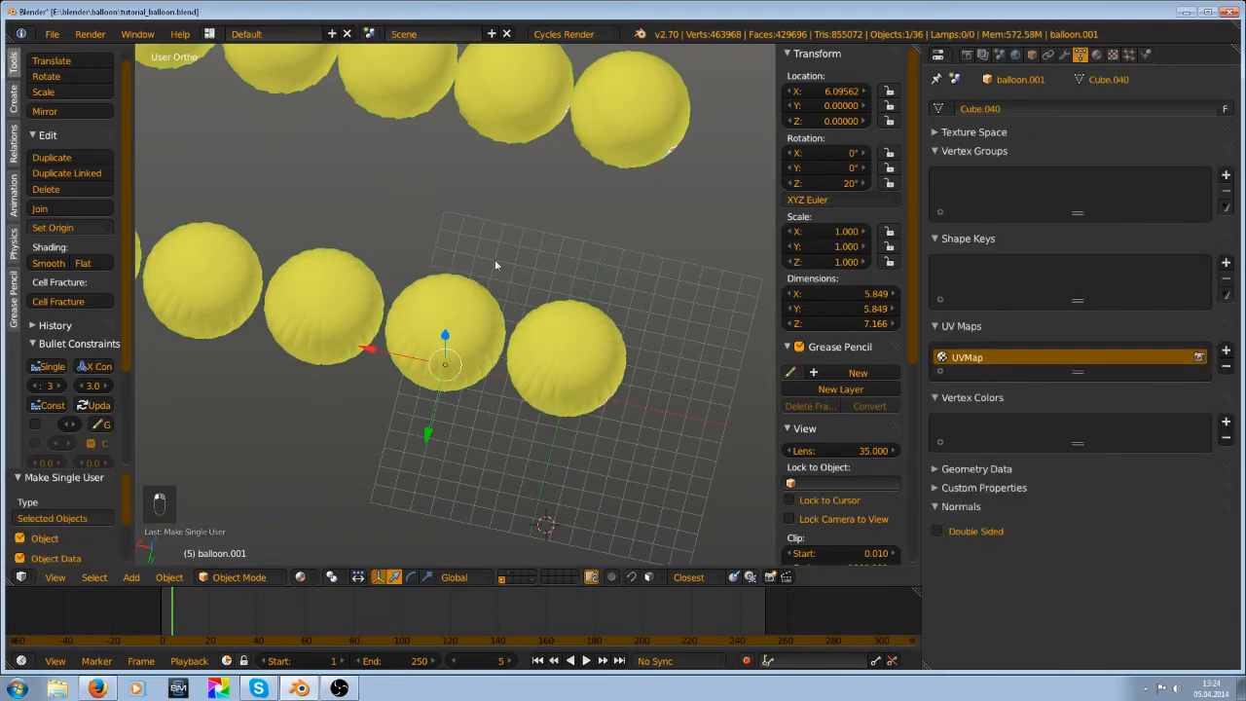
Apply the rotation of all the balloon objects and save over tutorial_balloon.blend
{"action": "right_click", "coordinate": [324, 328]}
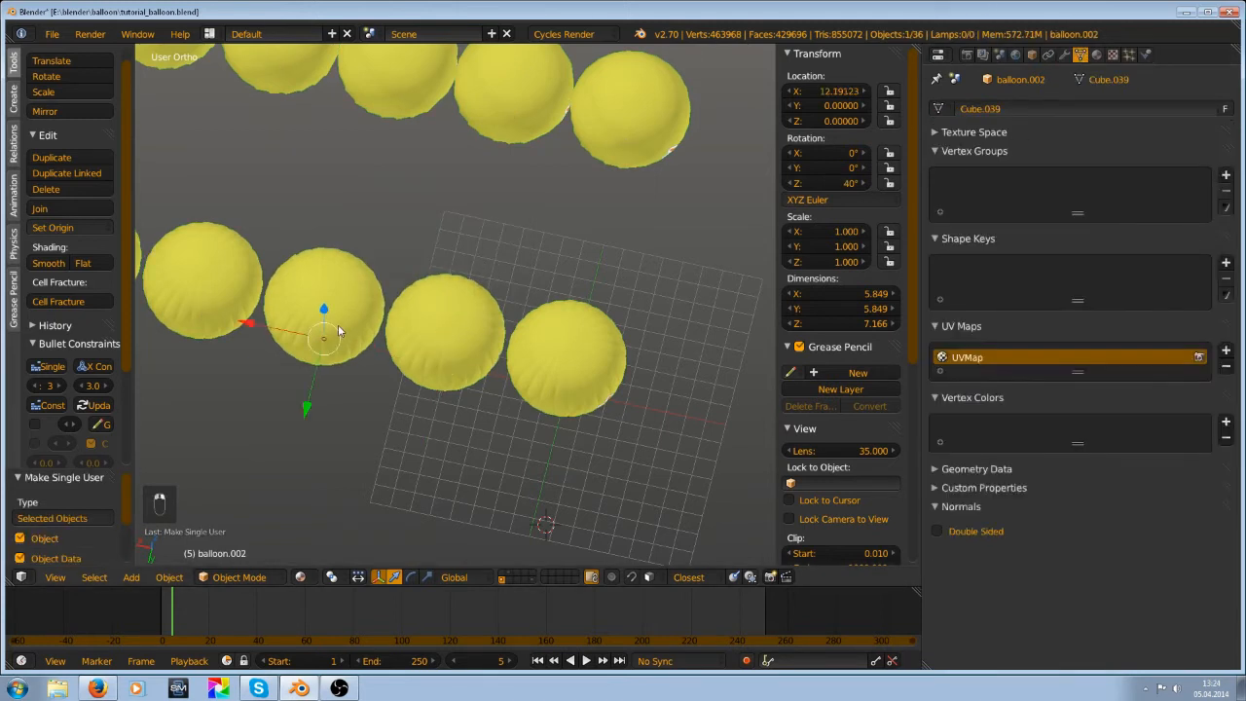
{"action": "right_click", "coordinate": [255, 277]}
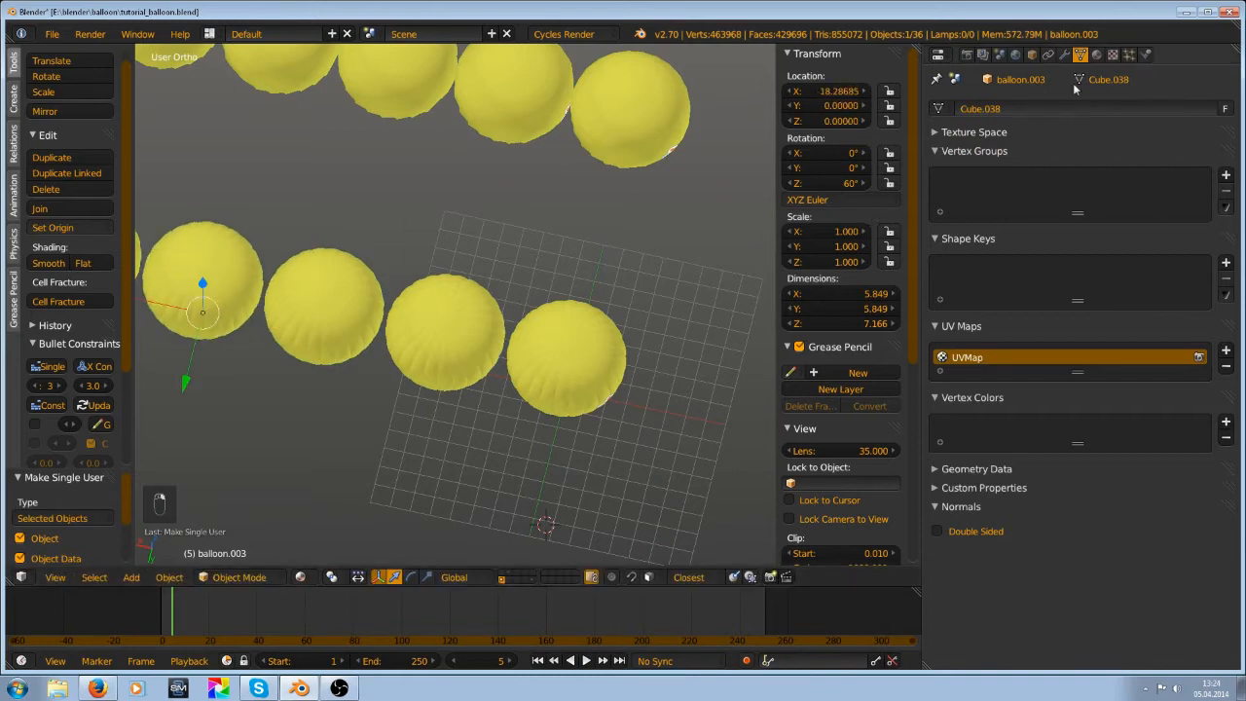
{"action": "scroll", "coordinate": [553, 340], "scroll_direction": "down", "scroll_amount": 3}
{"action": "key", "text": "a"}
{"action": "key", "text": "a"}
{"action": "key", "text": "a"}
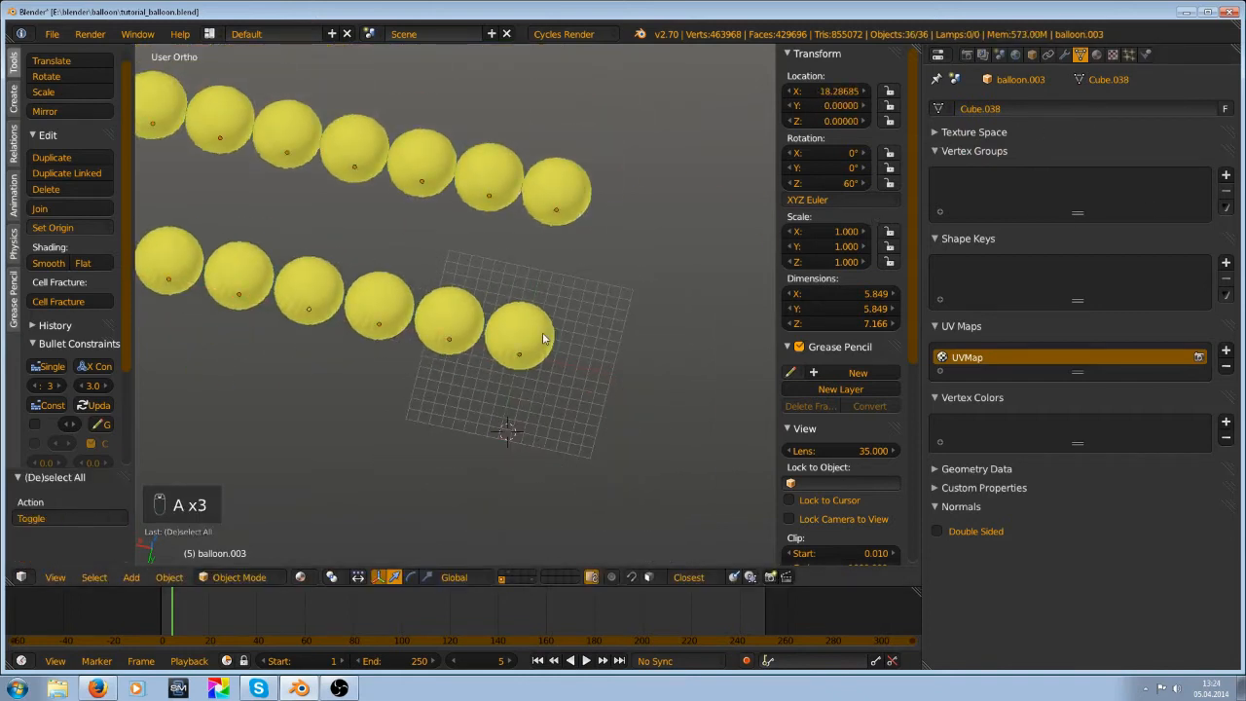
{"action": "key", "text": "ctrl+a"}
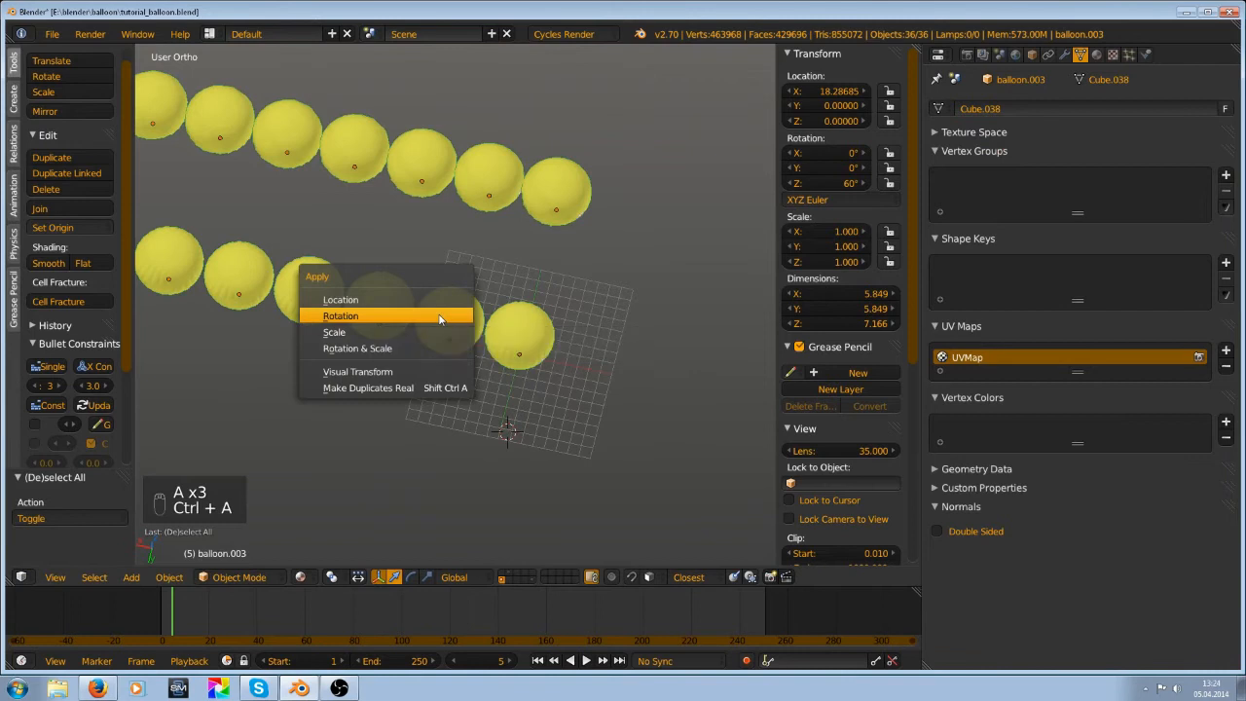
{"action": "left_click", "coordinate": [439, 316]}
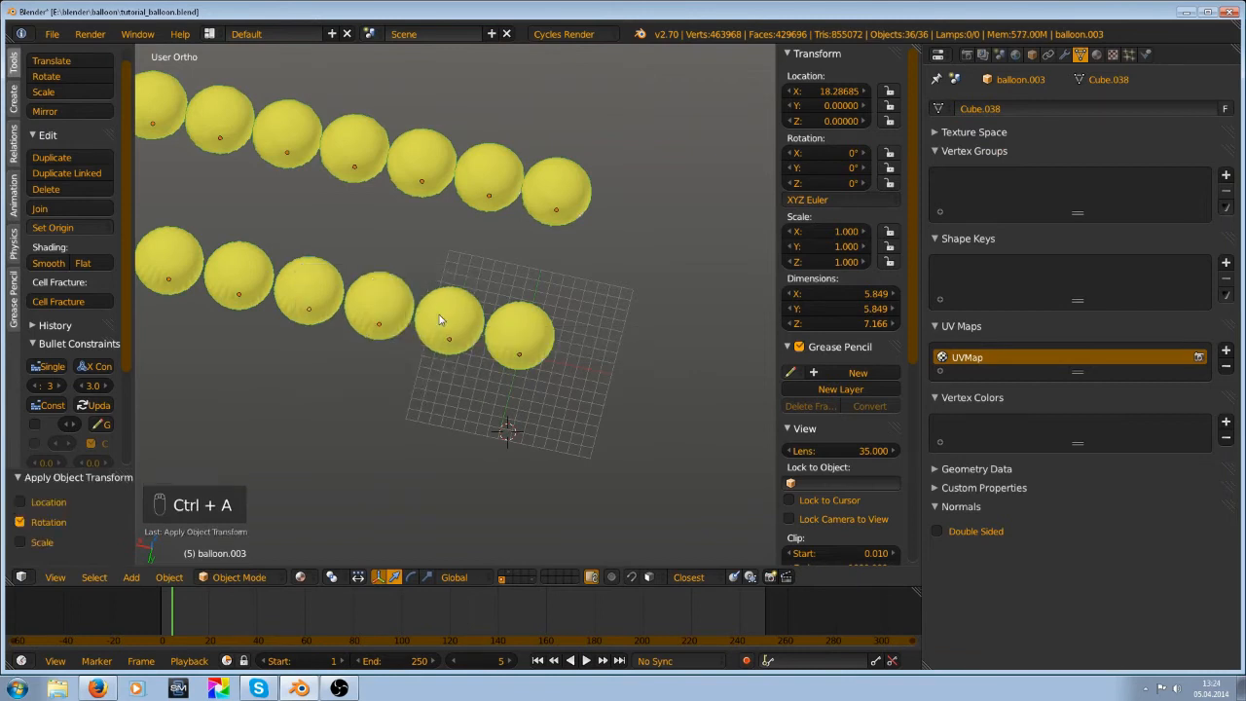
{"action": "key", "text": "ctrl+s"}
{"action": "left_click", "coordinate": [439, 315]}
Check the rotation values of individual balloons in the lower row
{"action": "right_click", "coordinate": [449, 322]}
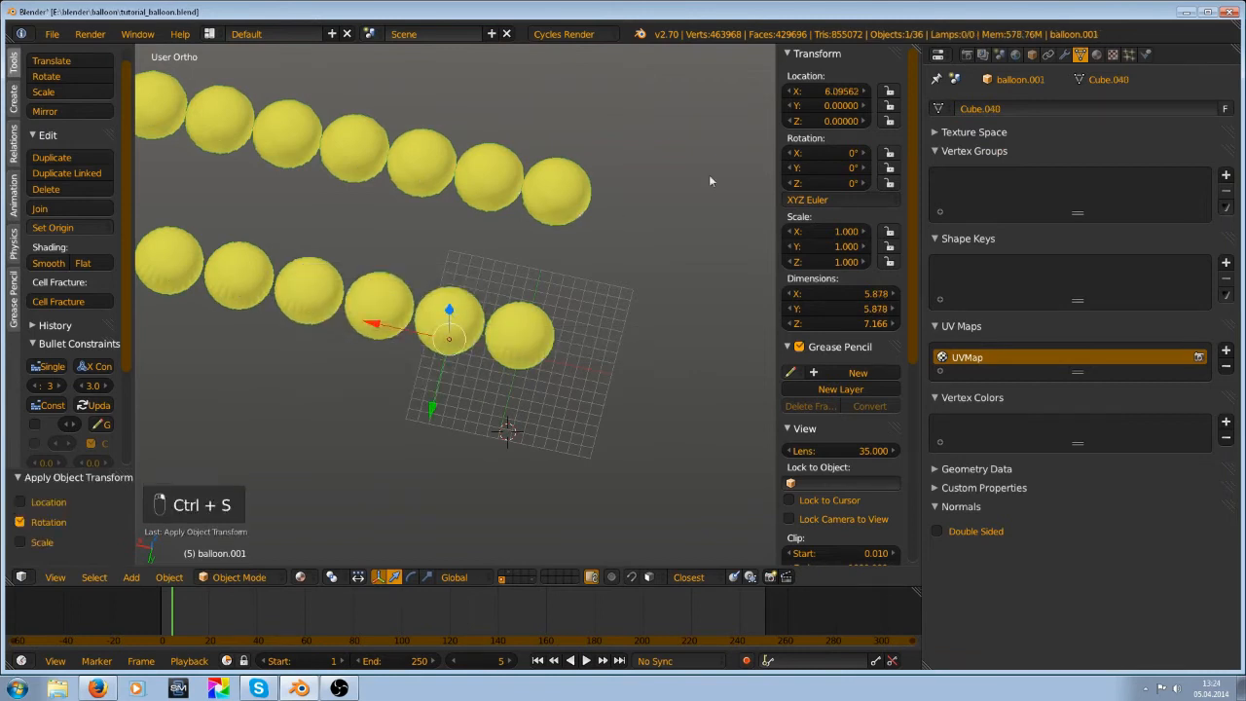
{"action": "right_click", "coordinate": [526, 343]}
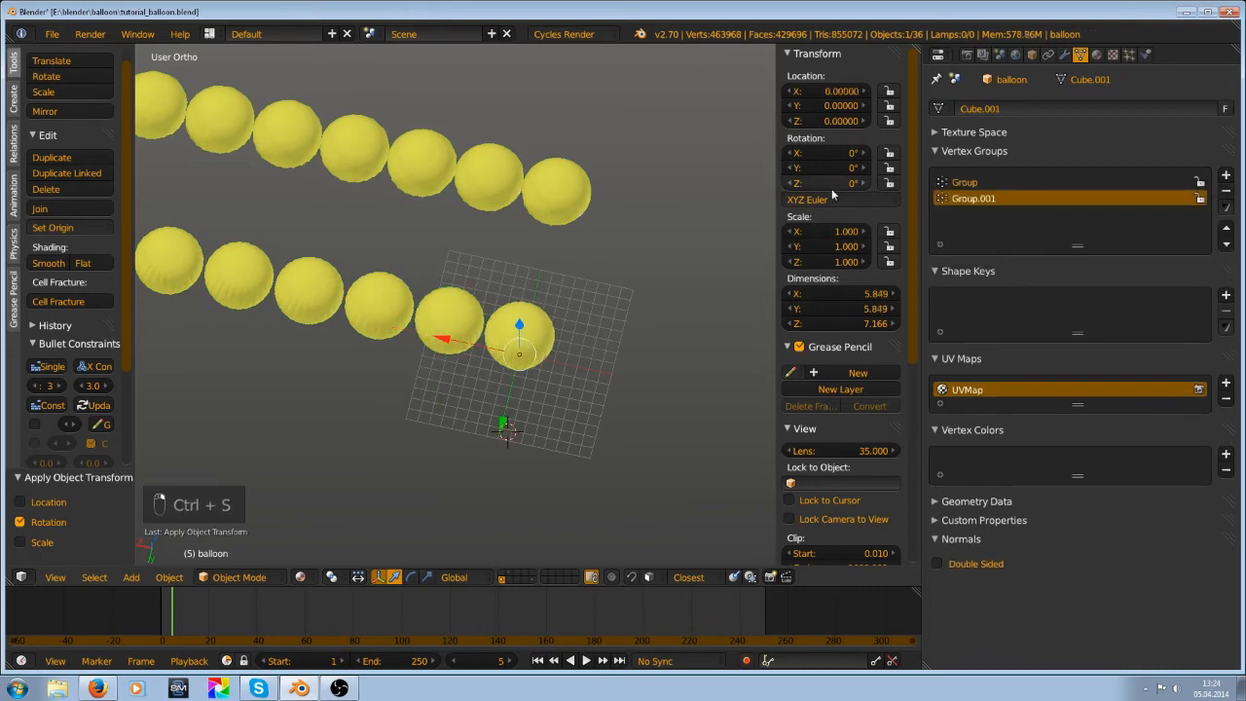
{"action": "right_click", "coordinate": [314, 290]}
{"action": "right_click", "coordinate": [250, 274]}
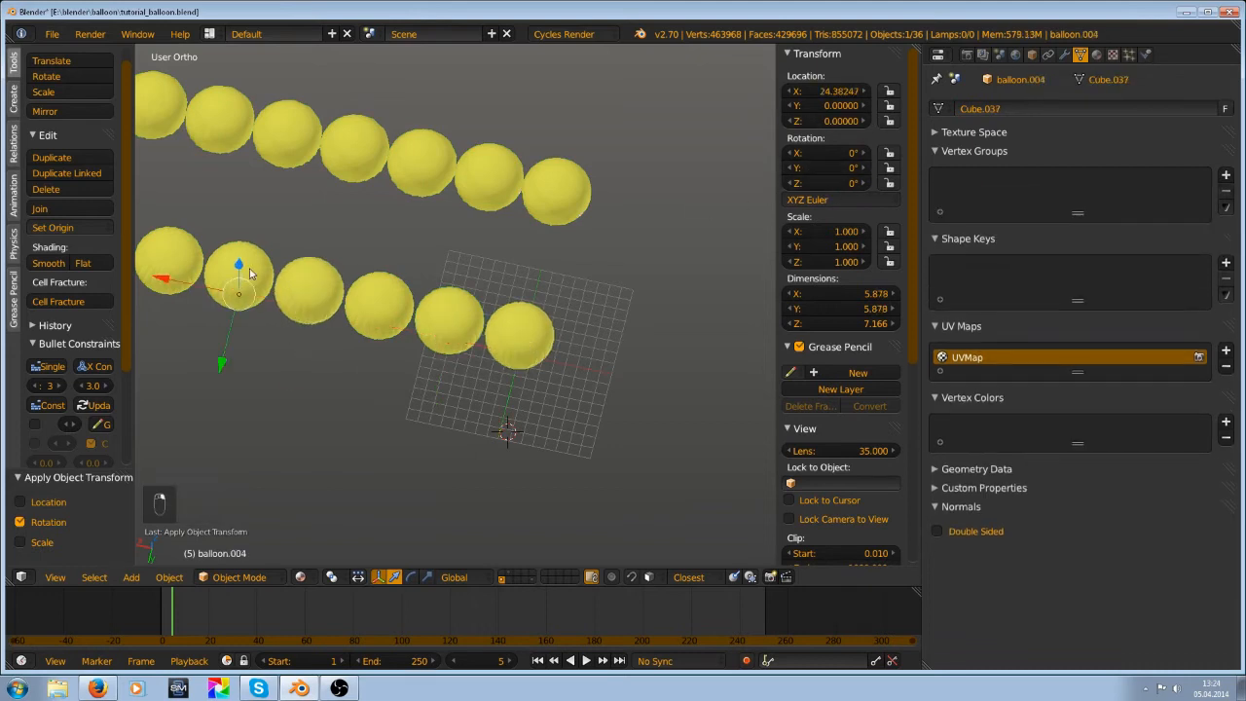
{"action": "right_click", "coordinate": [188, 252]}
{"action": "key", "text": "ctrl+a"}
{"action": "left_click", "coordinate": [244, 227]}
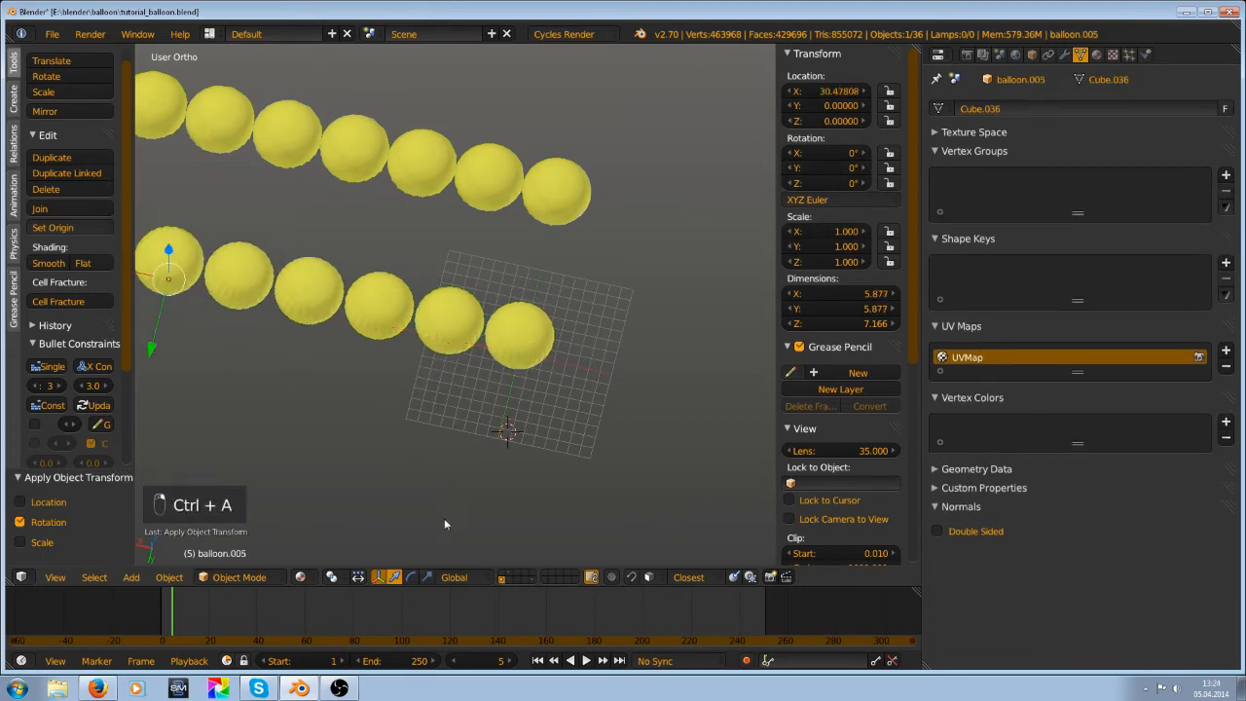
Show only the scene layer with the camera, landscape planes and balloon particles, and save the file
{"action": "left_click", "coordinate": [508, 577]}
{"action": "key", "text": "ctrl+s"}
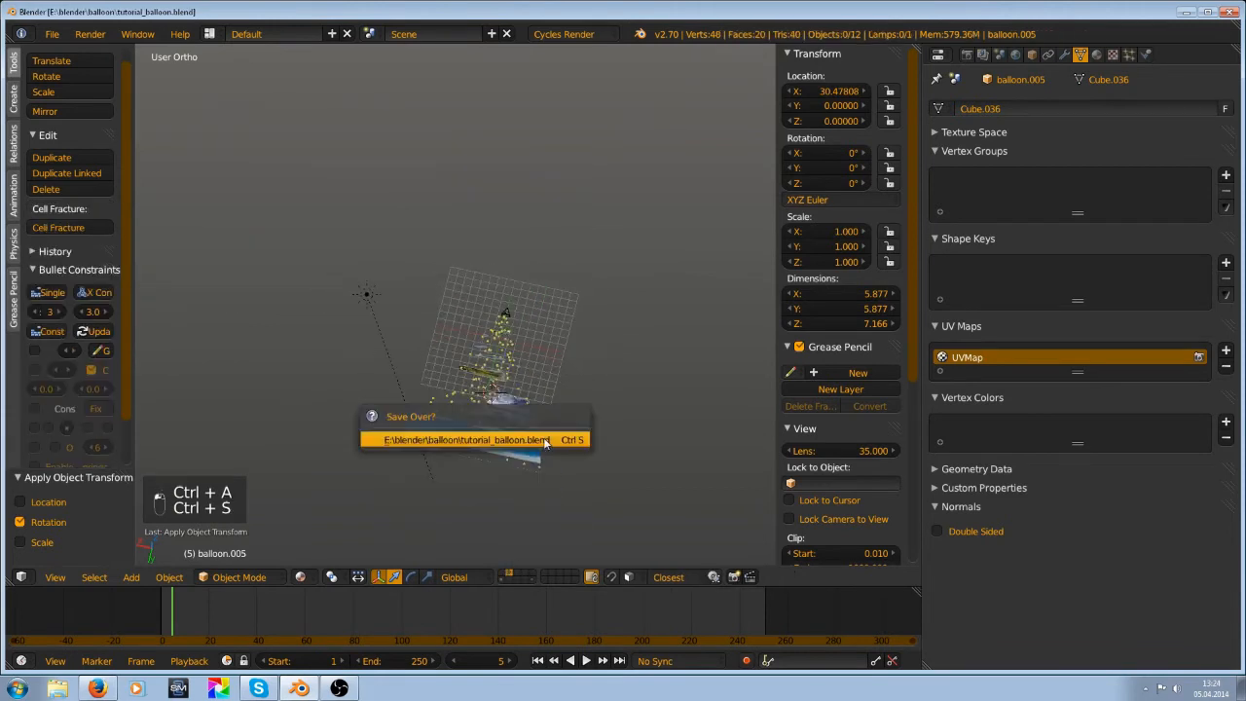
{"action": "left_click", "coordinate": [443, 421]}
{"action": "middle_click_drag", "start_coordinate": [444, 422], "coordinate": [435, 351]}
{"action": "scroll", "coordinate": [558, 401], "scroll_direction": "up", "scroll_amount": 4}
{"action": "scroll", "coordinate": [593, 435], "scroll_direction": "up", "scroll_amount": 1}
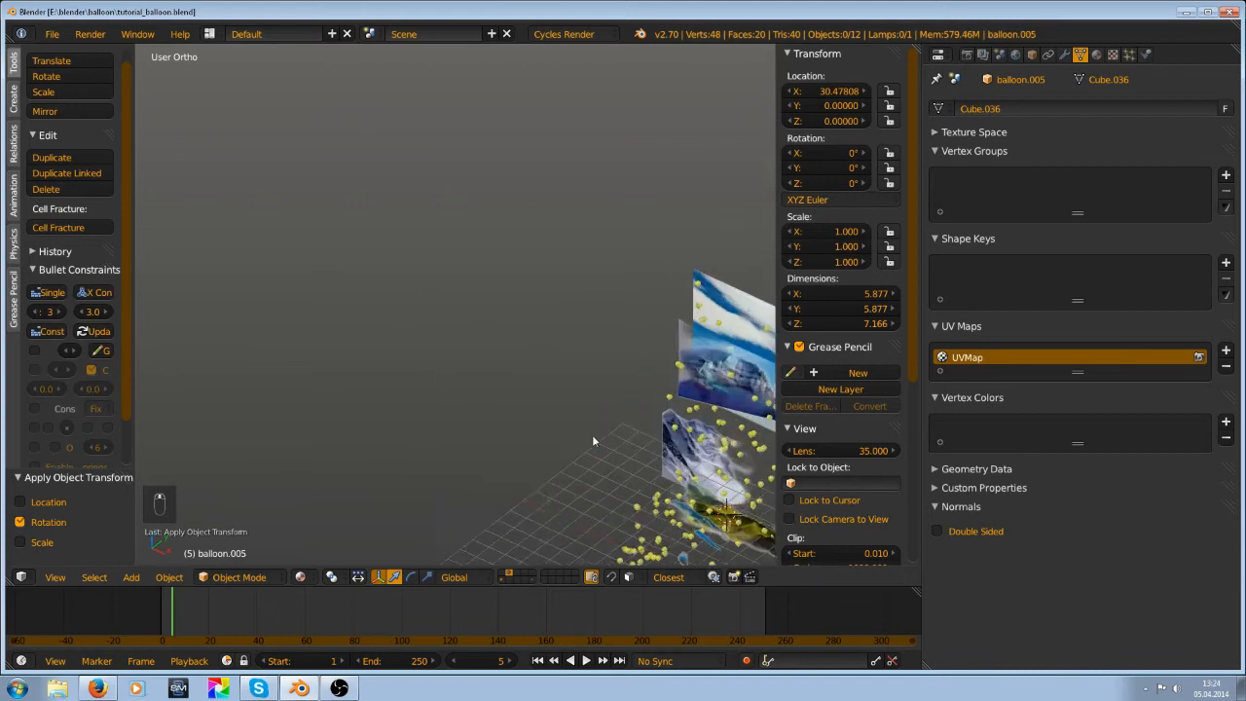
{"action": "middle_click_drag", "start_coordinate": [592, 441], "coordinate": [570, 409]}
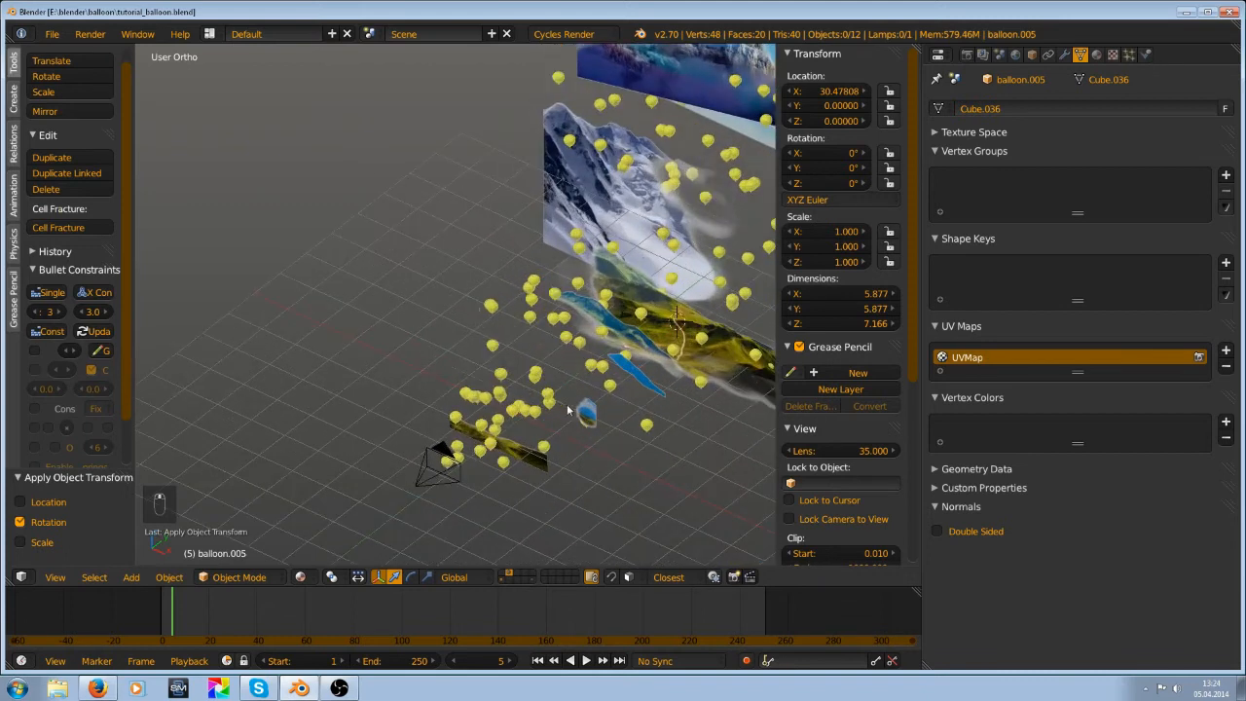
{"action": "scroll", "coordinate": [568, 410], "scroll_direction": "up", "scroll_amount": 2}
{"action": "middle_click_drag", "start_coordinate": [484, 324], "coordinate": [365, 175], "text": "shift"}
{"action": "scroll", "coordinate": [472, 319], "scroll_direction": "up", "scroll_amount": 2}
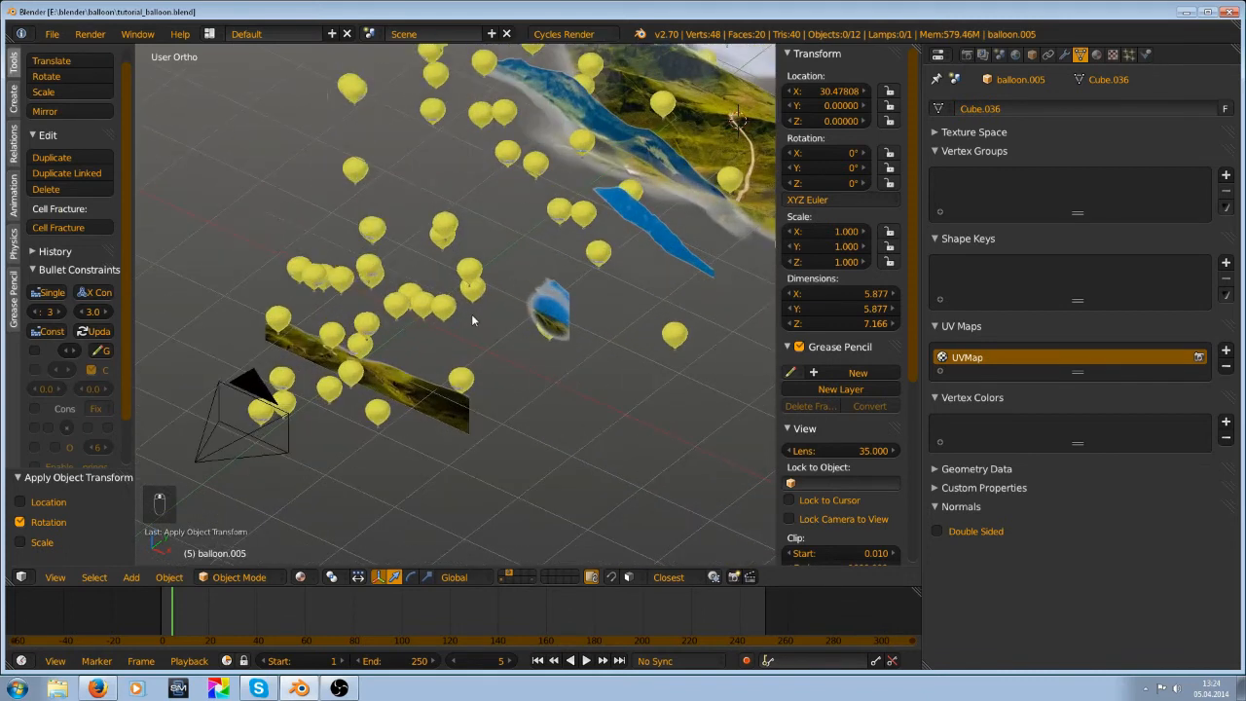
Play the animation briefly, return the timeline to frame 1, and save over tutorial_balloon.blend
{"action": "key", "text": "shift+Left"}
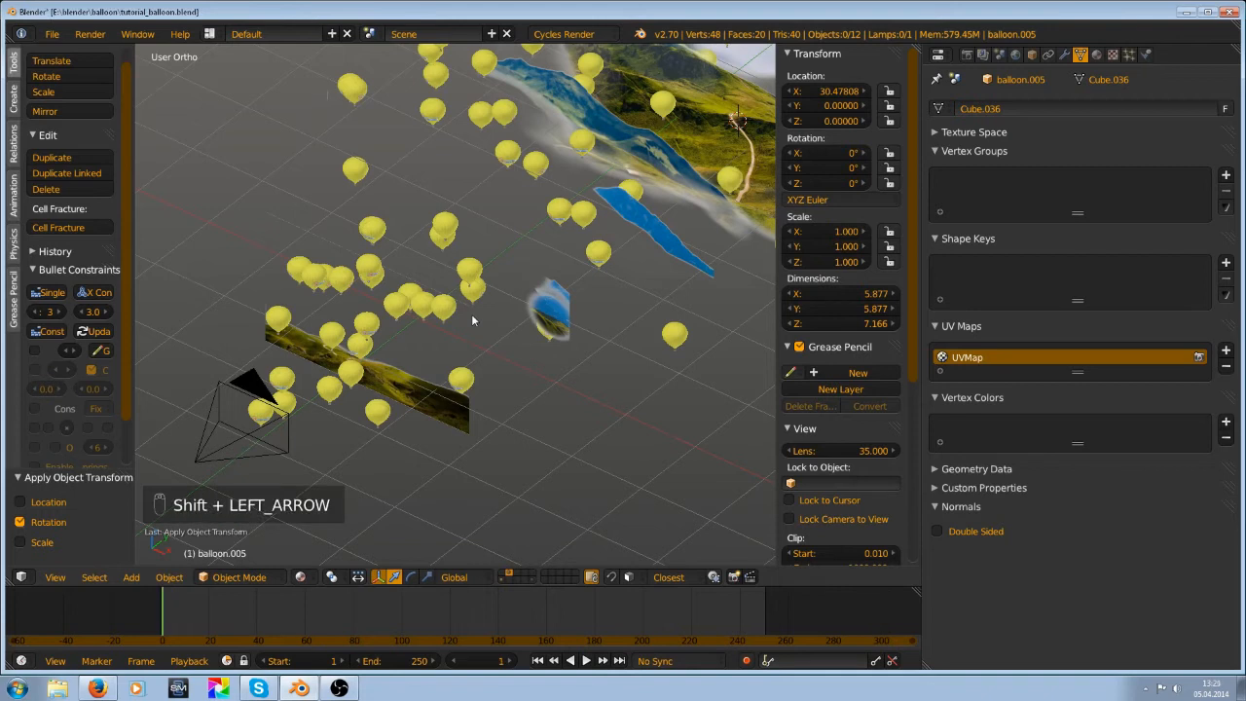
{"action": "key", "text": "shift+Right"}
{"action": "key", "text": "alt+a"}
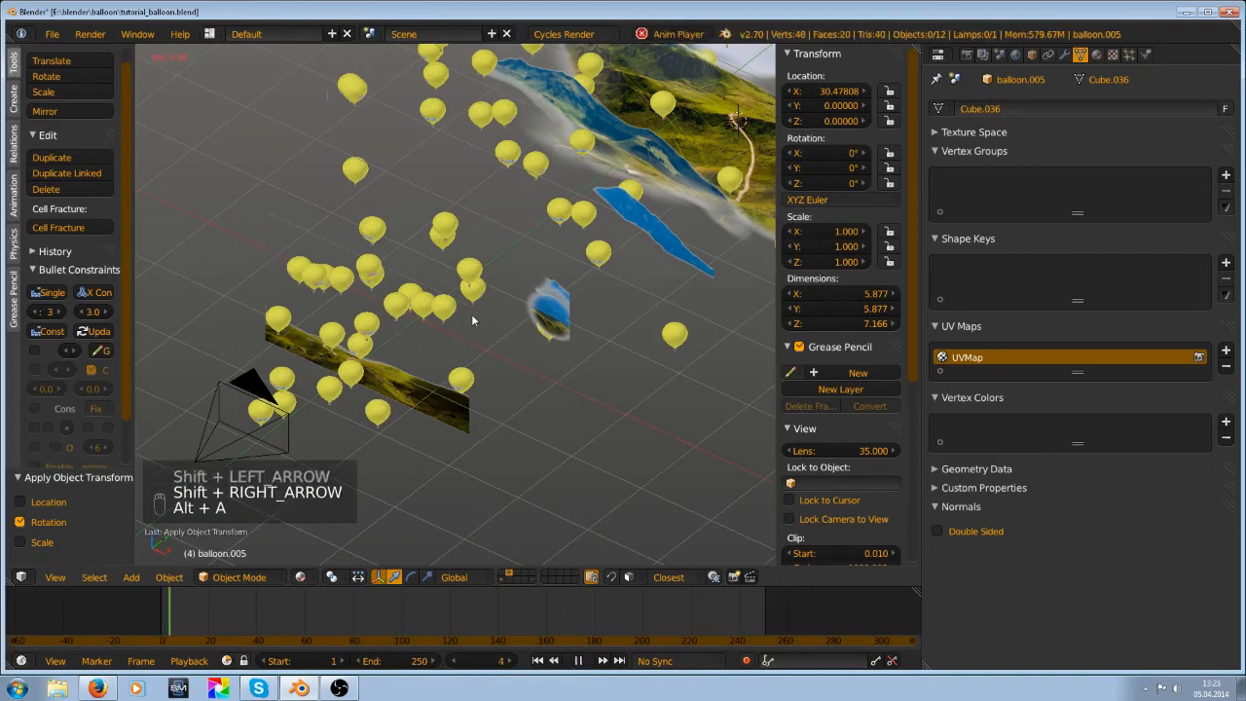
{"action": "key", "text": "alt+a"}
{"action": "key", "text": "shift+Left"}
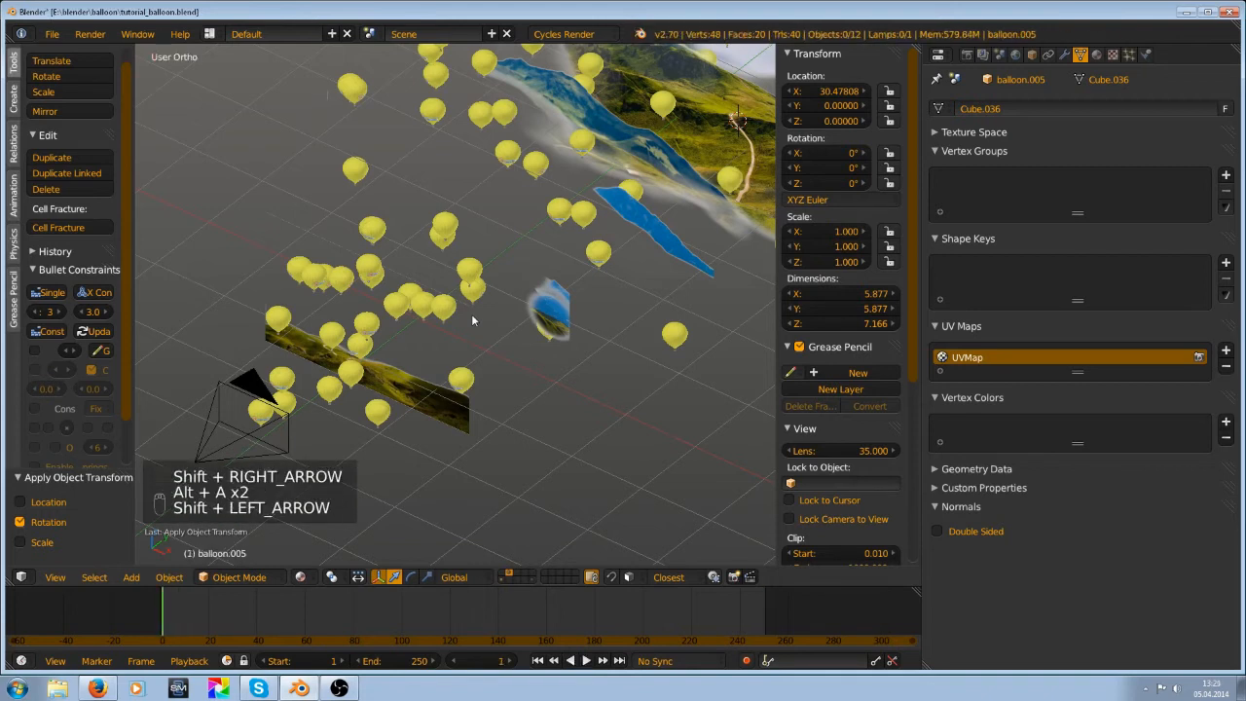
{"action": "key", "text": "ctrl+s"}
{"action": "left_click", "coordinate": [521, 295]}
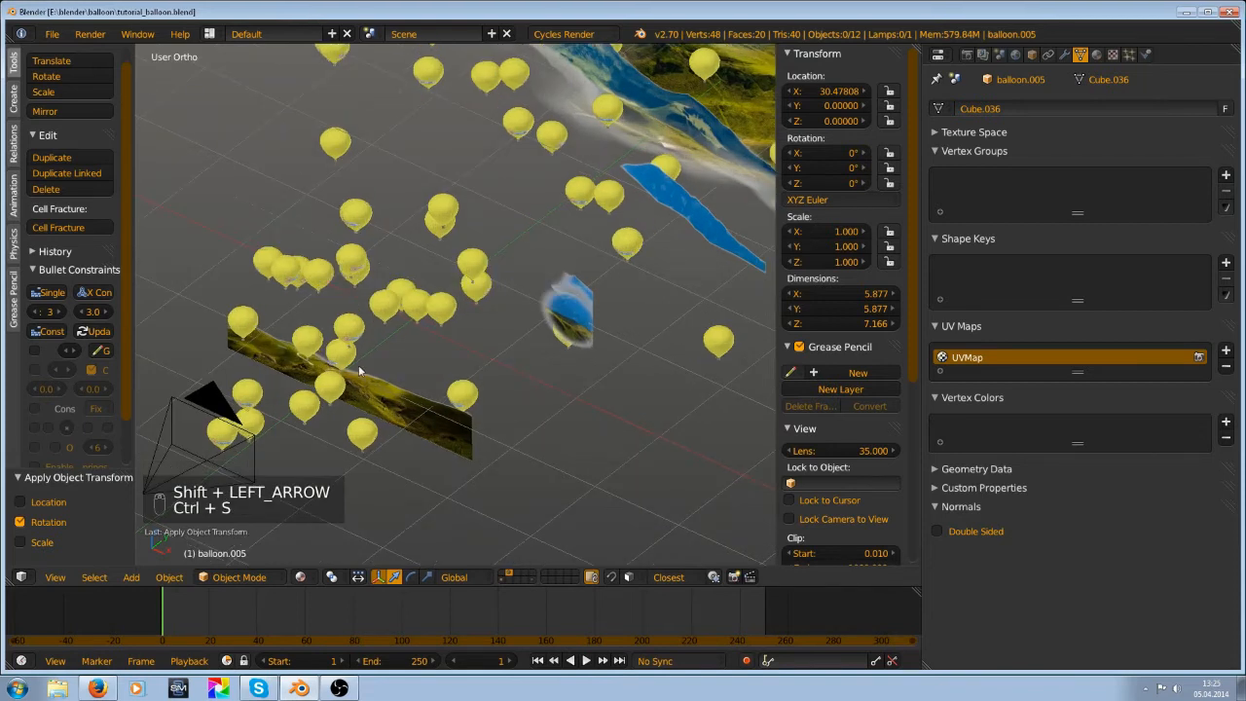
{"action": "middle_click_drag", "start_coordinate": [359, 370], "coordinate": [491, 343]}
{"action": "key", "text": "ctrl+s"}
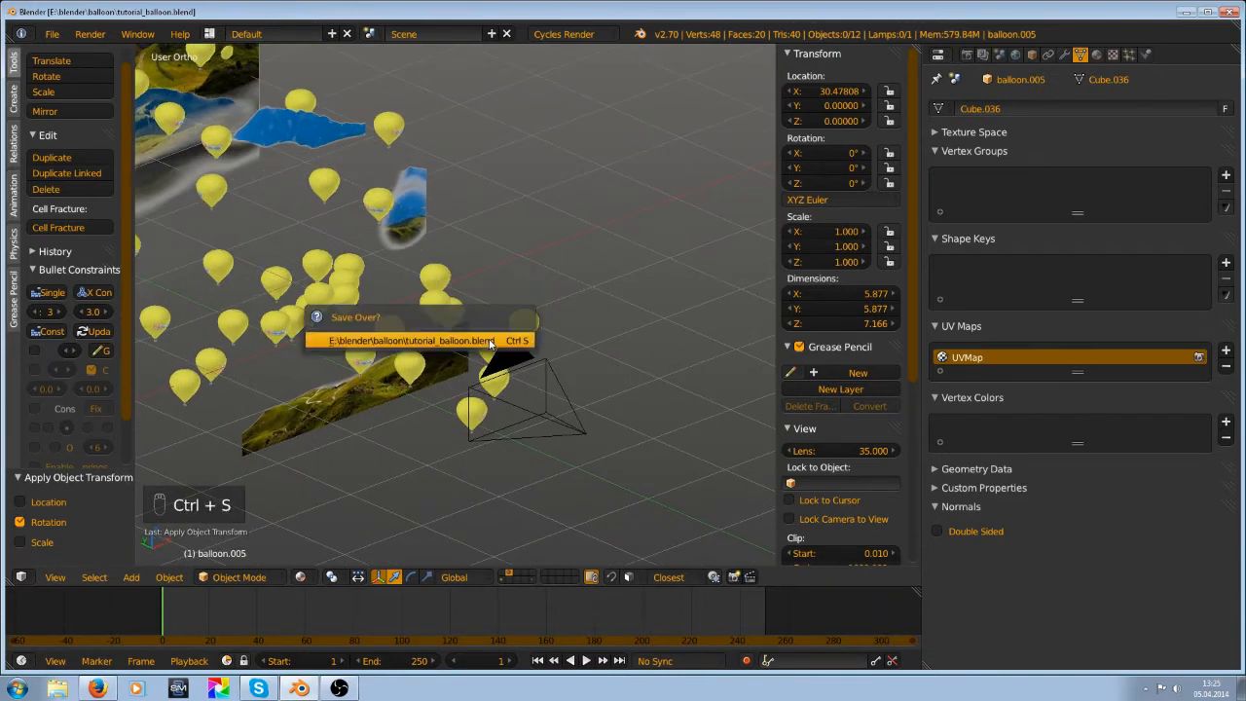
{"action": "left_click", "coordinate": [492, 341]}
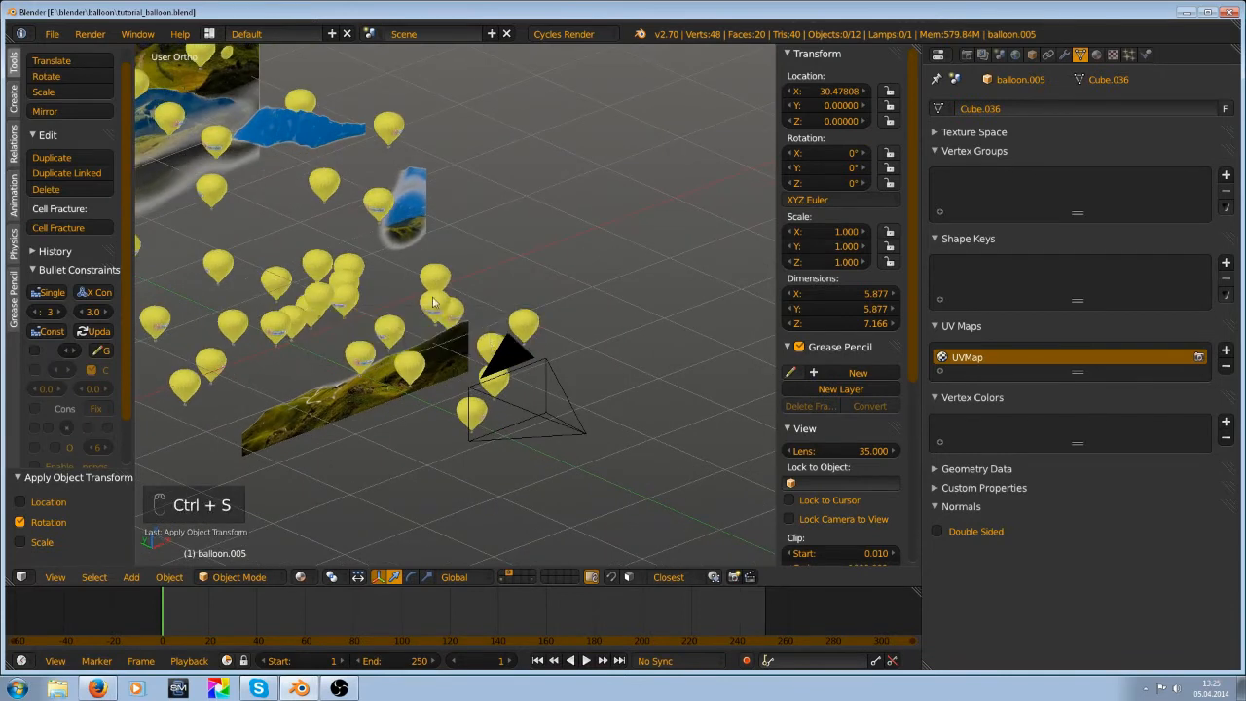
Enable Use Count for the subsurf dupli group in the particle render settings of the emitter Cube.002
{"action": "right_click", "coordinate": [466, 285]}
{"action": "scroll", "coordinate": [505, 272], "scroll_direction": "down", "scroll_amount": 1}
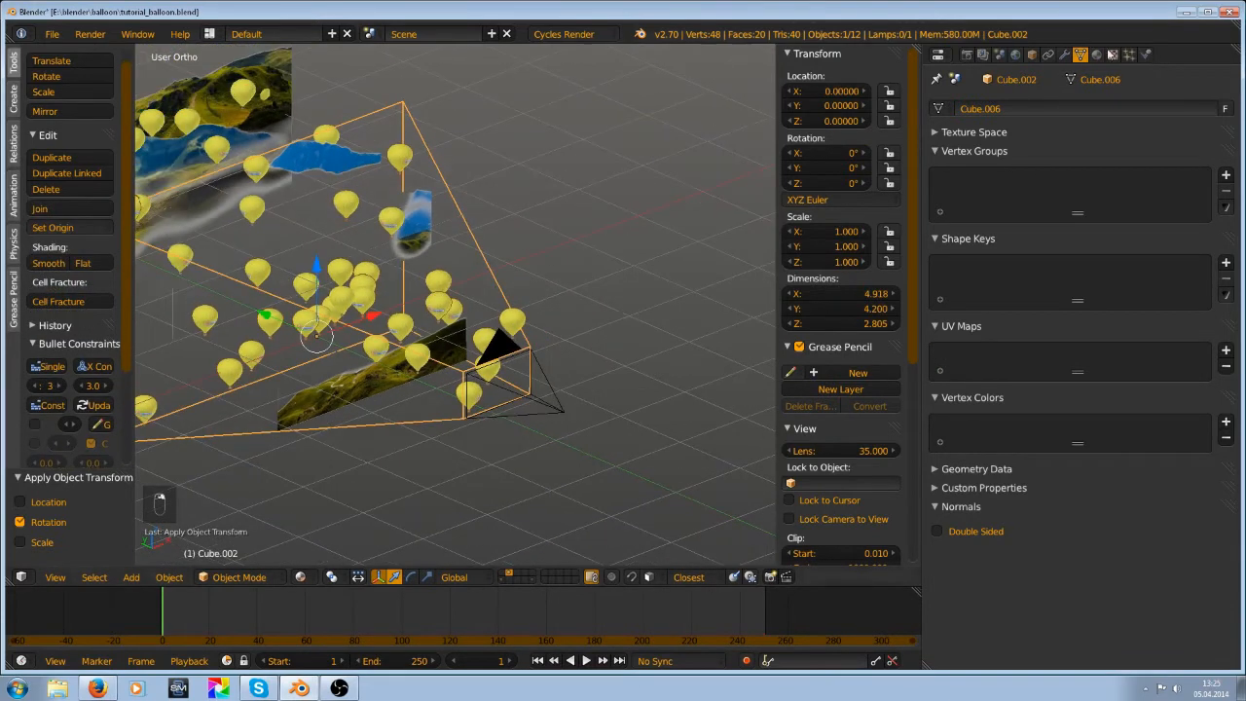
{"action": "left_click", "coordinate": [1130, 55]}
{"action": "scroll", "coordinate": [1033, 336], "scroll_direction": "down", "scroll_amount": 1}
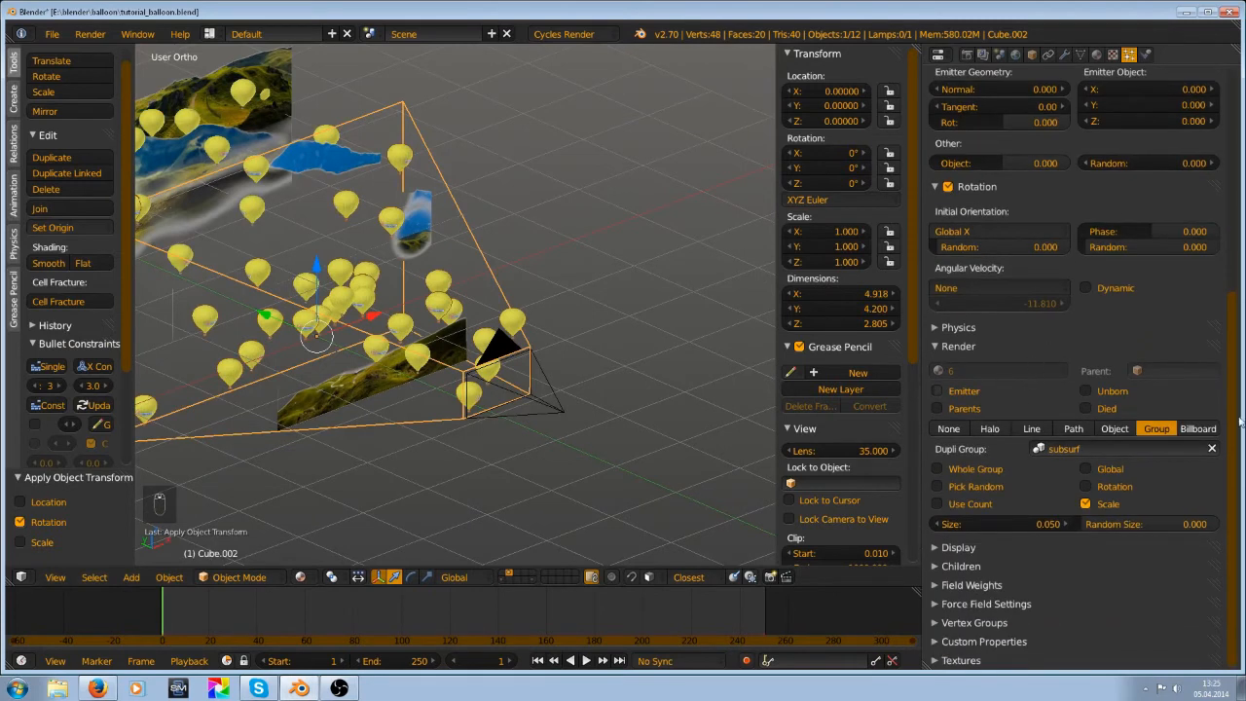
{"action": "left_click", "coordinate": [973, 505]}
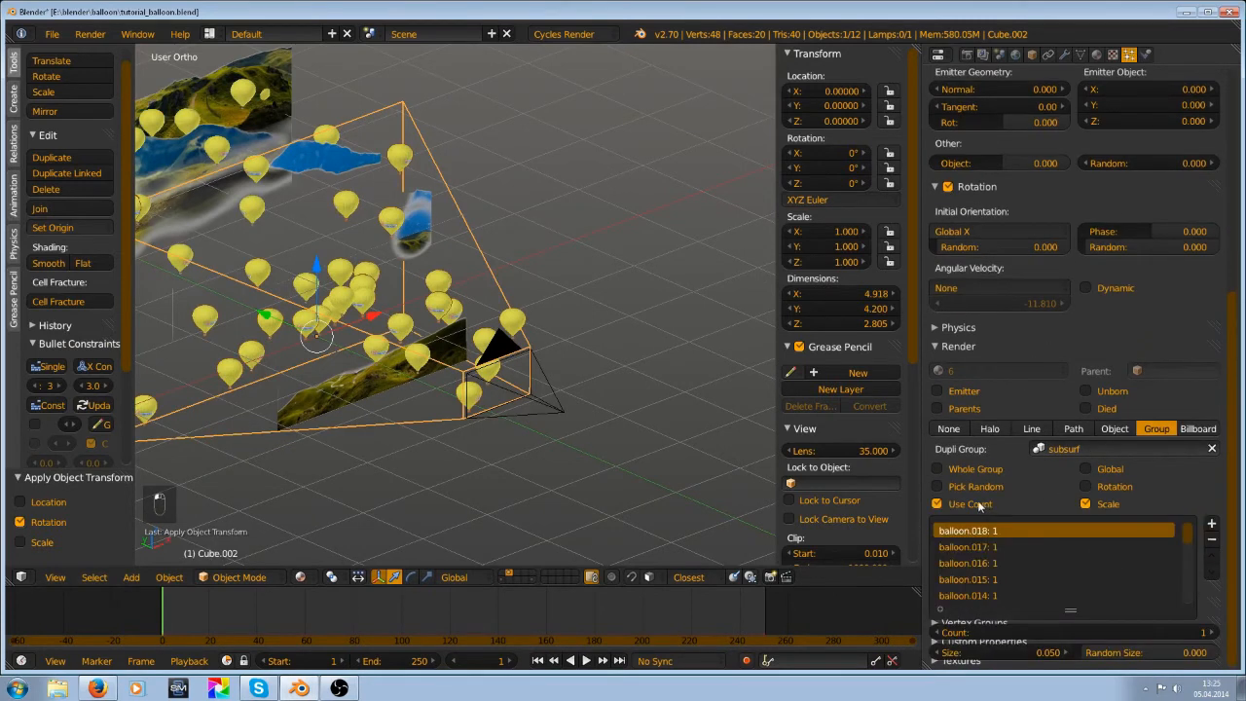
Examine the orientation of the balloon logos up close and through the camera
{"action": "scroll", "coordinate": [462, 367], "scroll_direction": "up", "scroll_amount": 2}
{"action": "scroll", "coordinate": [462, 368], "scroll_direction": "up", "scroll_amount": 2}
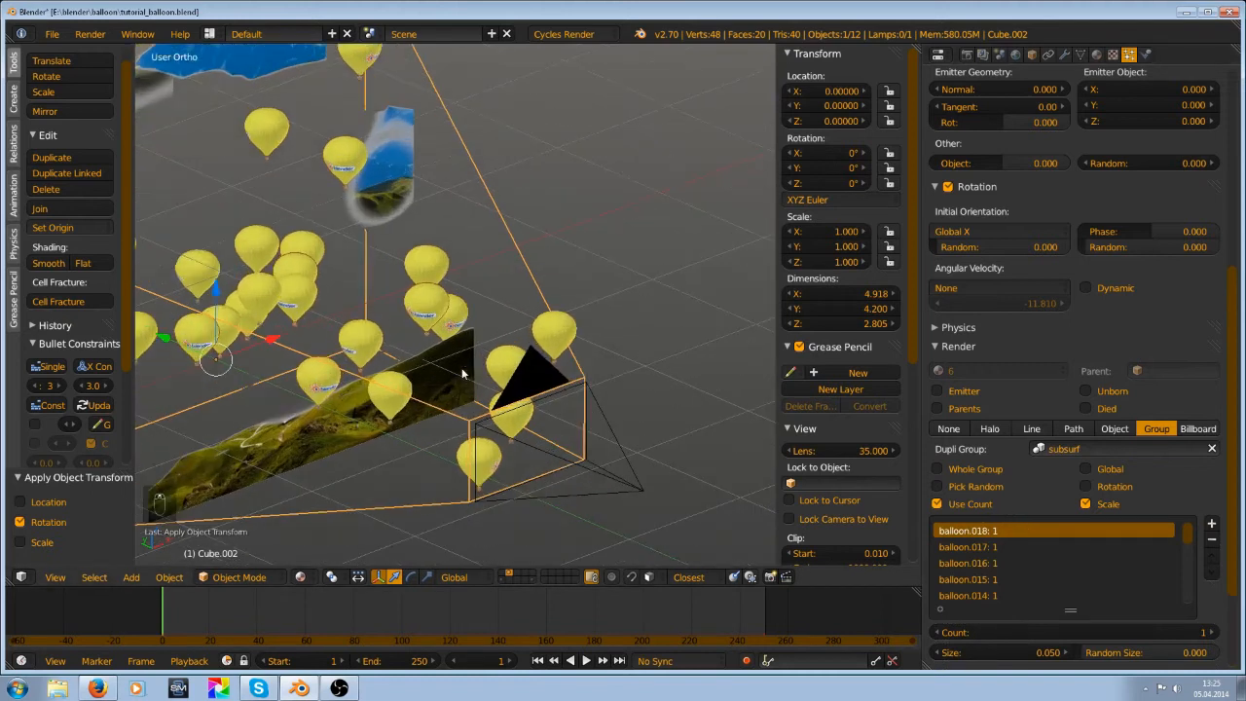
{"action": "scroll", "coordinate": [525, 403], "scroll_direction": "up", "scroll_amount": 2}
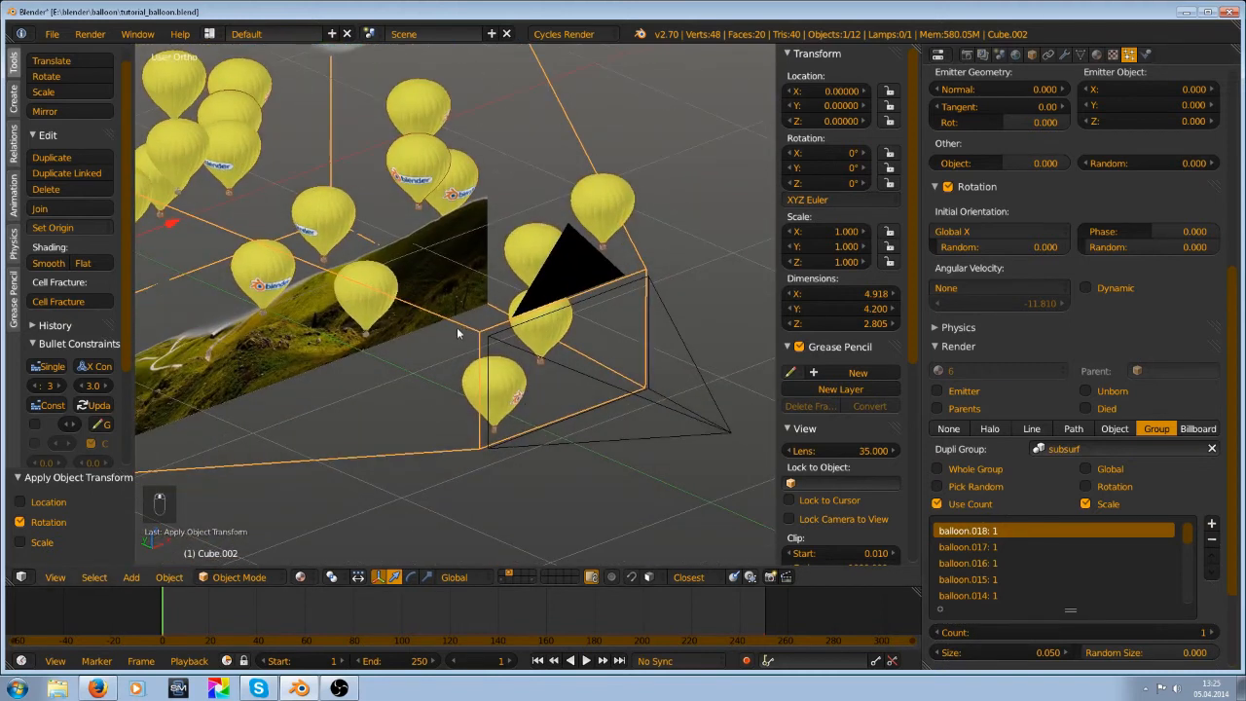
{"action": "key", "text": "KP_0"}
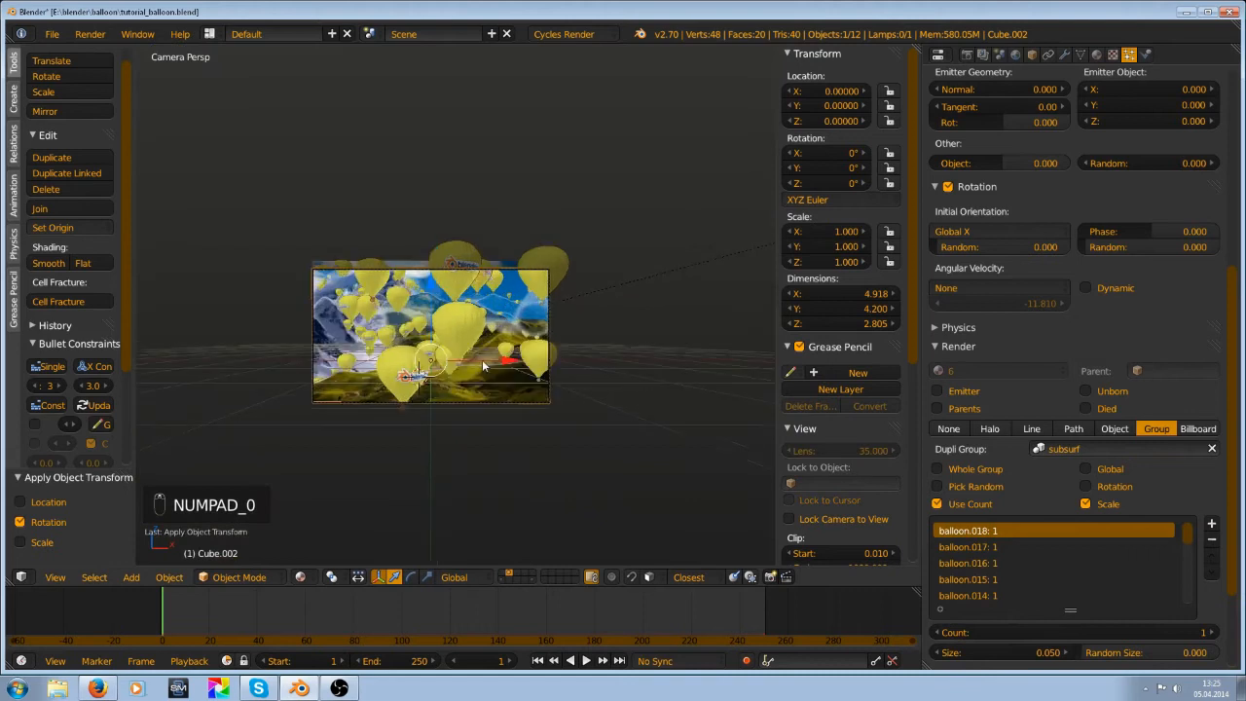
{"action": "scroll", "coordinate": [485, 354], "scroll_direction": "up", "scroll_amount": 2}
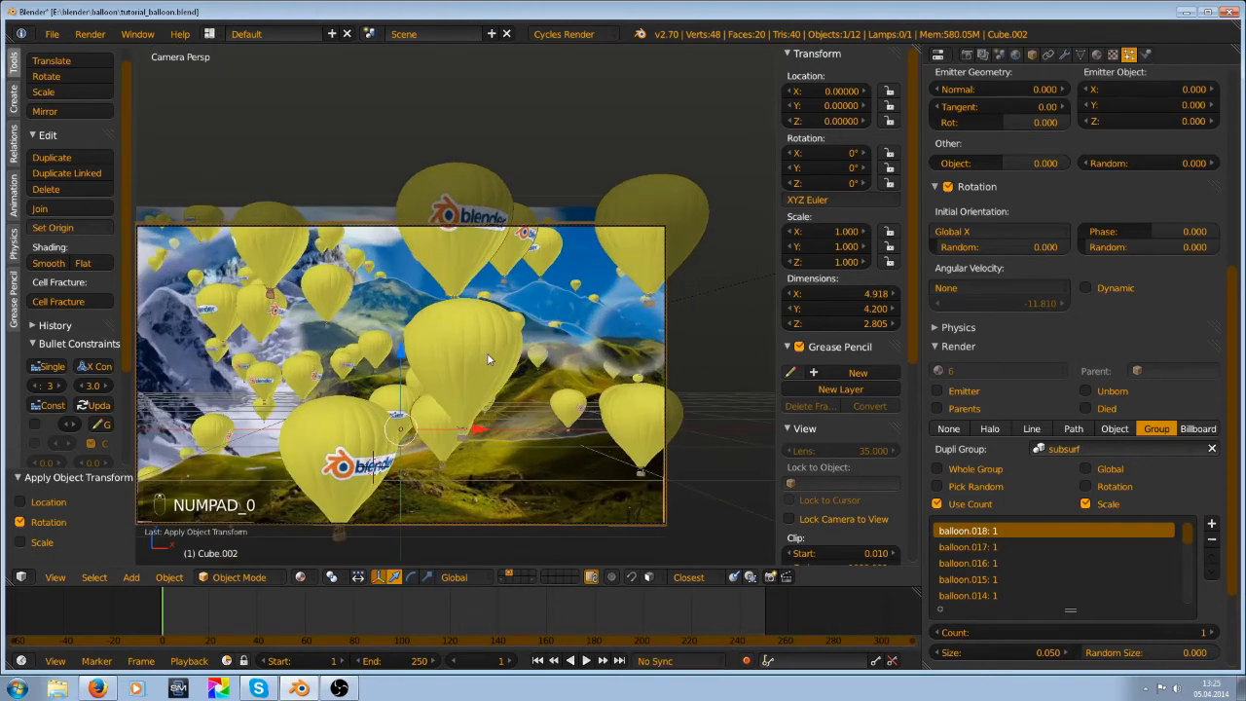
{"action": "key", "text": "KP_0"}
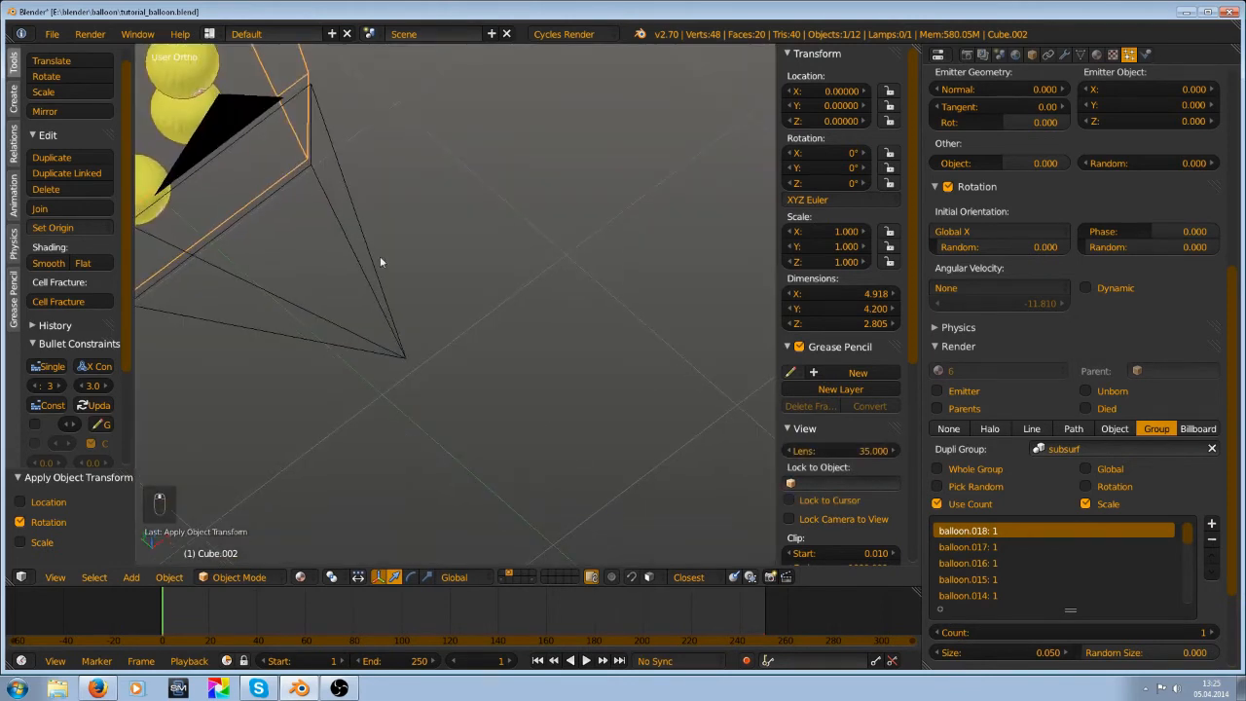
{"action": "middle_click_drag", "start_coordinate": [347, 220], "coordinate": [617, 344], "text": "shift"}
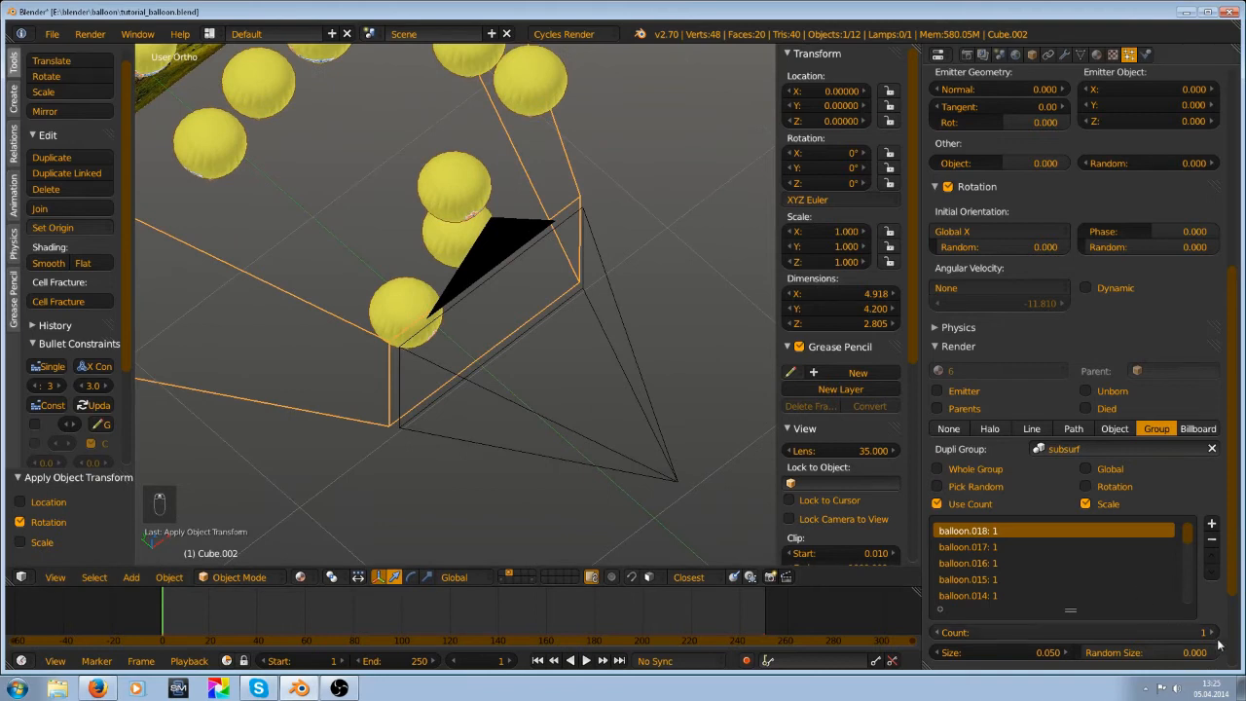
Try a count of 313 for balloon.018 in the dupli group list, then reset it to 1
{"action": "left_click_drag", "start_coordinate": [1170, 638], "coordinate": [1226, 638]}
{"action": "middle_click_drag", "start_coordinate": [323, 362], "coordinate": [331, 304]}
{"action": "left_click", "coordinate": [1081, 631]}
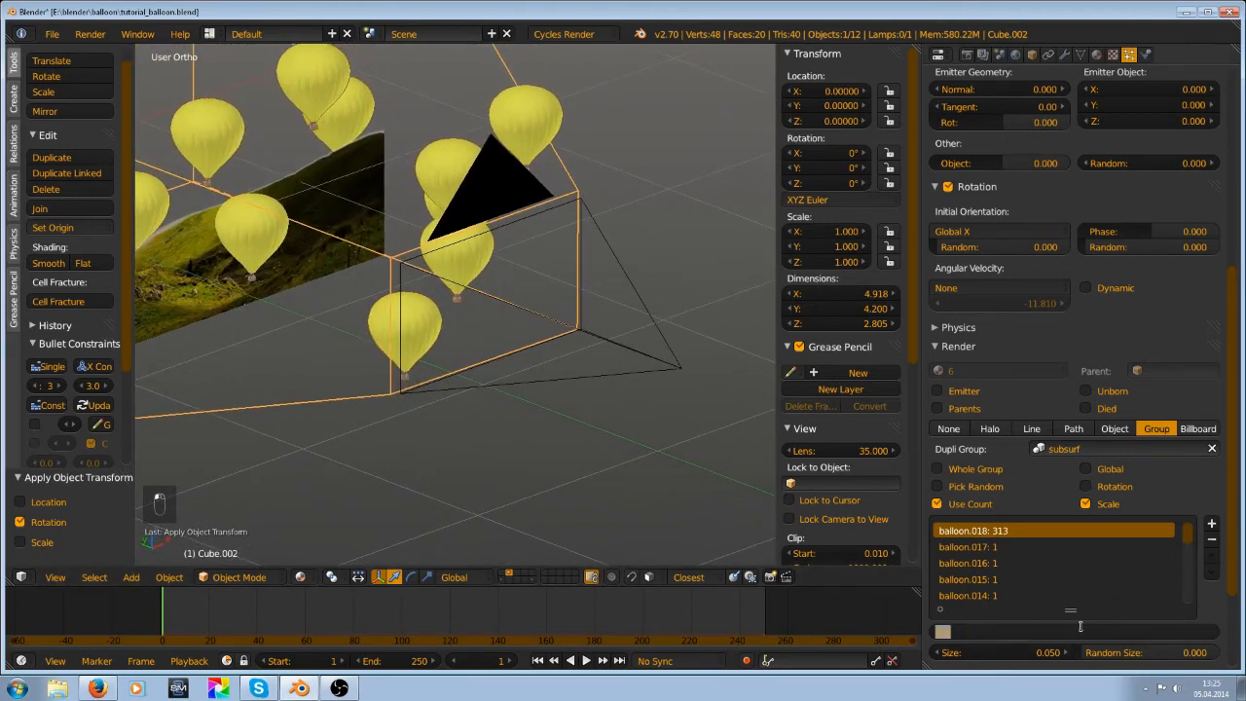
{"action": "type", "text": "1"}
{"action": "key", "text": "Return"}
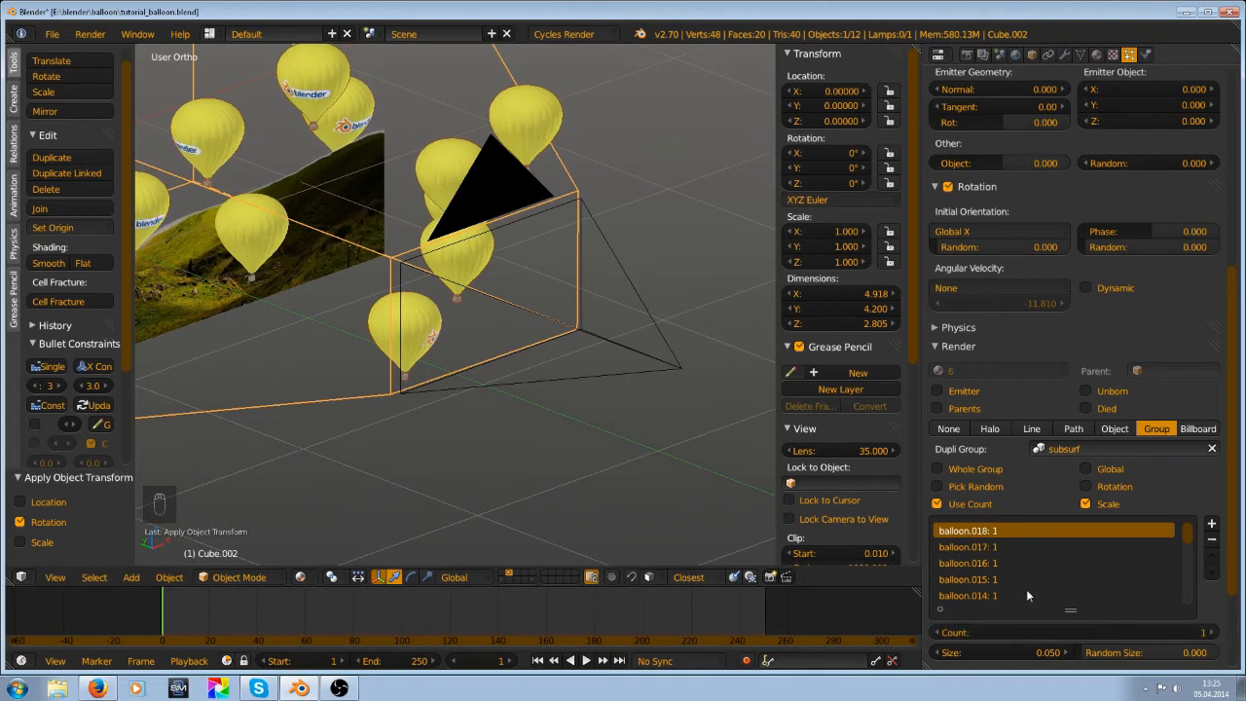
Set the count of balloon.010 in the dupli group list to 187 and check the logos through the camera
{"action": "scroll", "coordinate": [1024, 577], "scroll_direction": "down", "scroll_amount": 2}
{"action": "scroll", "coordinate": [1013, 587], "scroll_direction": "down", "scroll_amount": 2}
{"action": "left_click", "coordinate": [998, 595]}
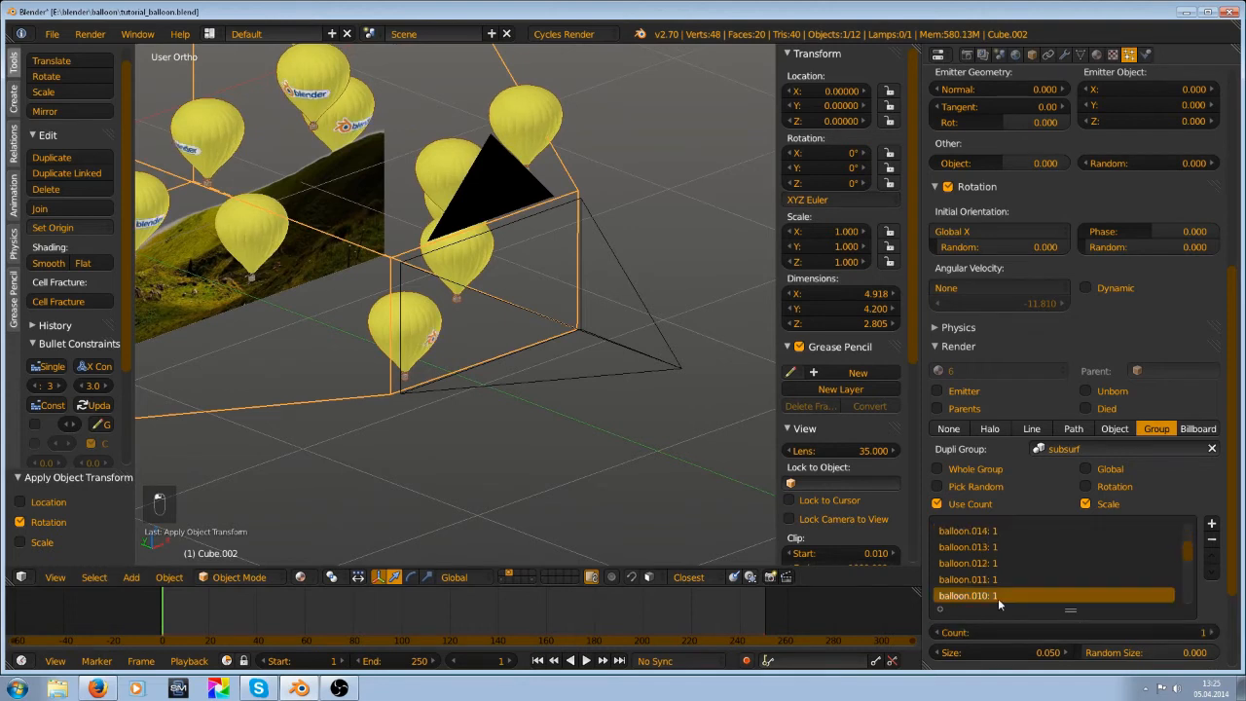
{"action": "left_click_drag", "start_coordinate": [974, 633], "coordinate": [1048, 632]}
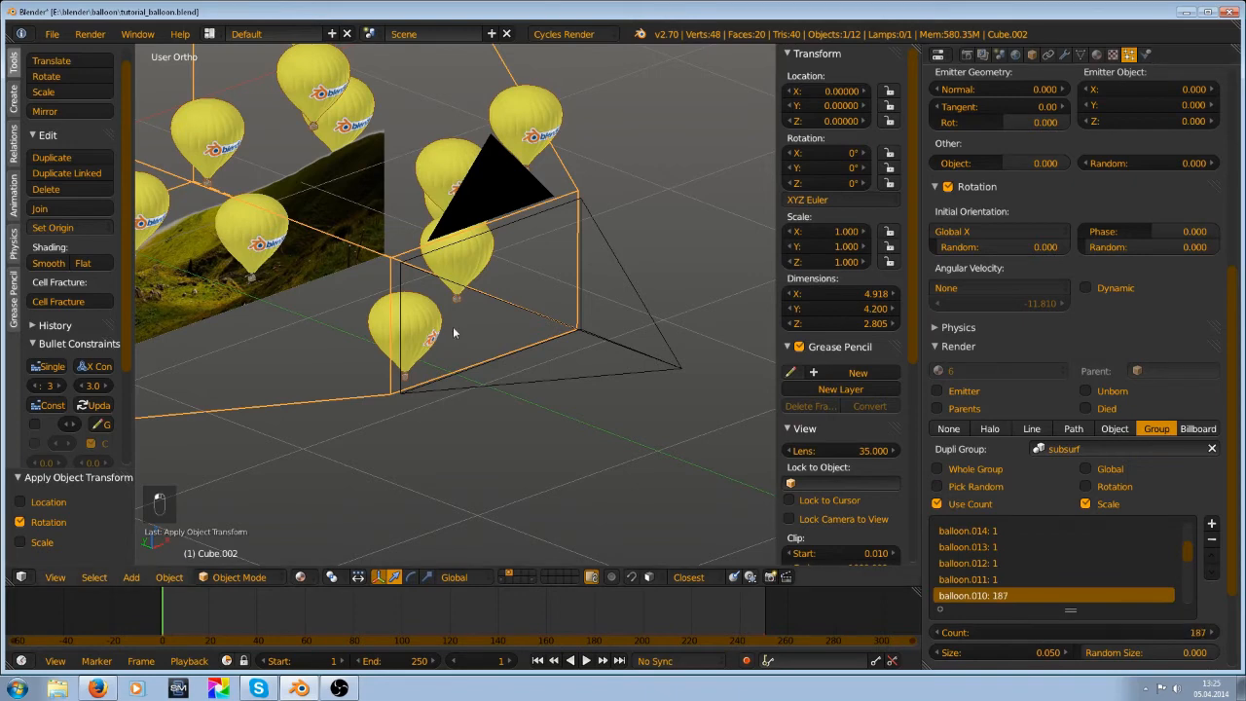
{"action": "key", "text": "KP_0"}
{"action": "key", "text": "KP_0"}
{"action": "key", "text": "KP_0"}
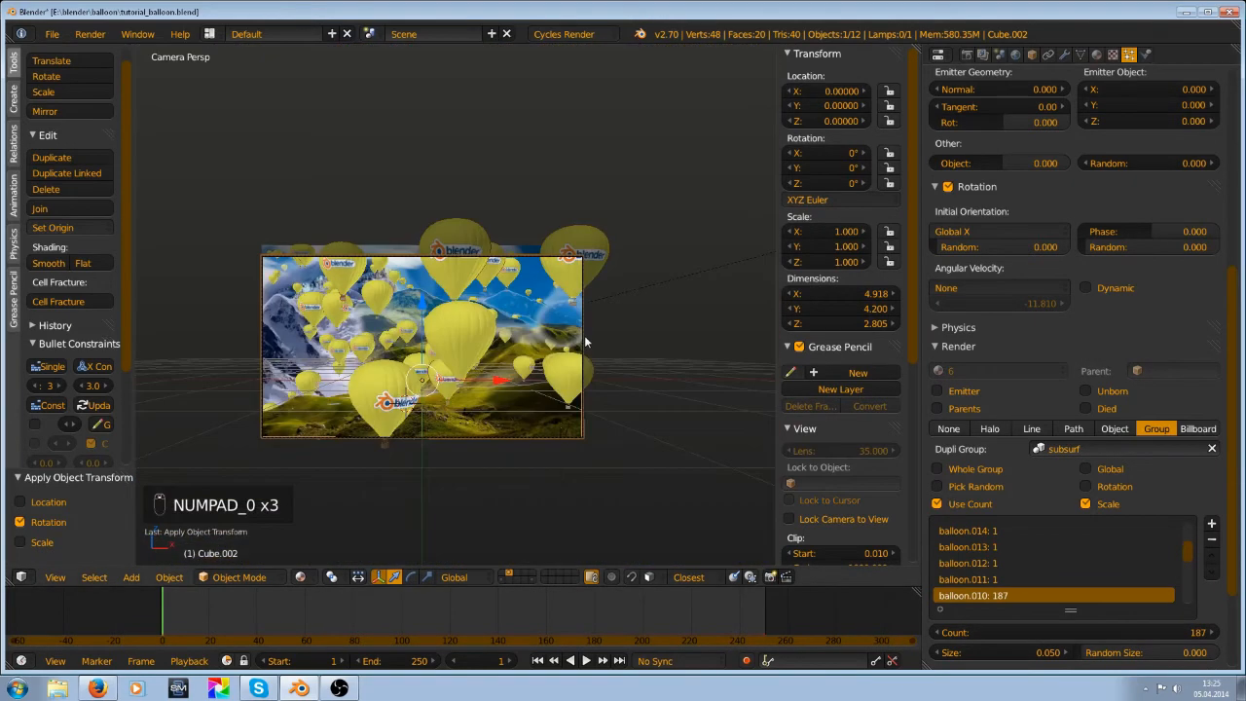
{"action": "scroll", "coordinate": [585, 341], "scroll_direction": "up", "scroll_amount": 3}
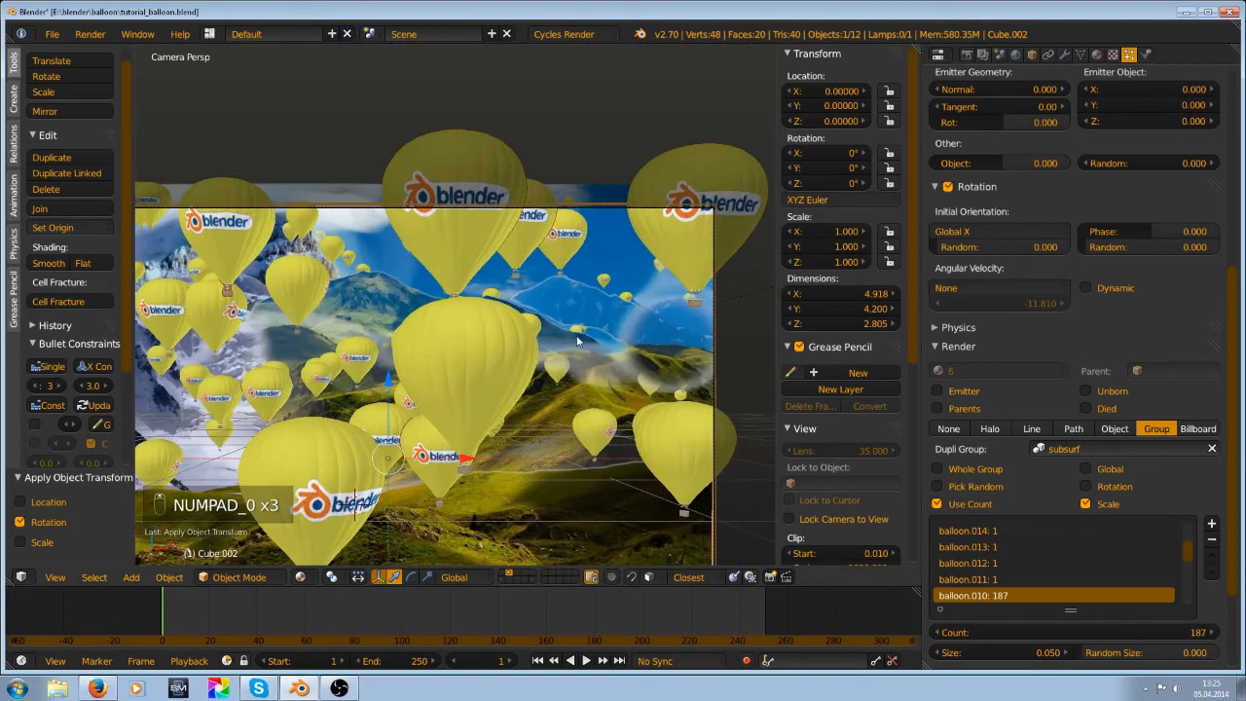
{"action": "middle_click_drag", "start_coordinate": [600, 370], "coordinate": [743, 291], "text": "shift"}
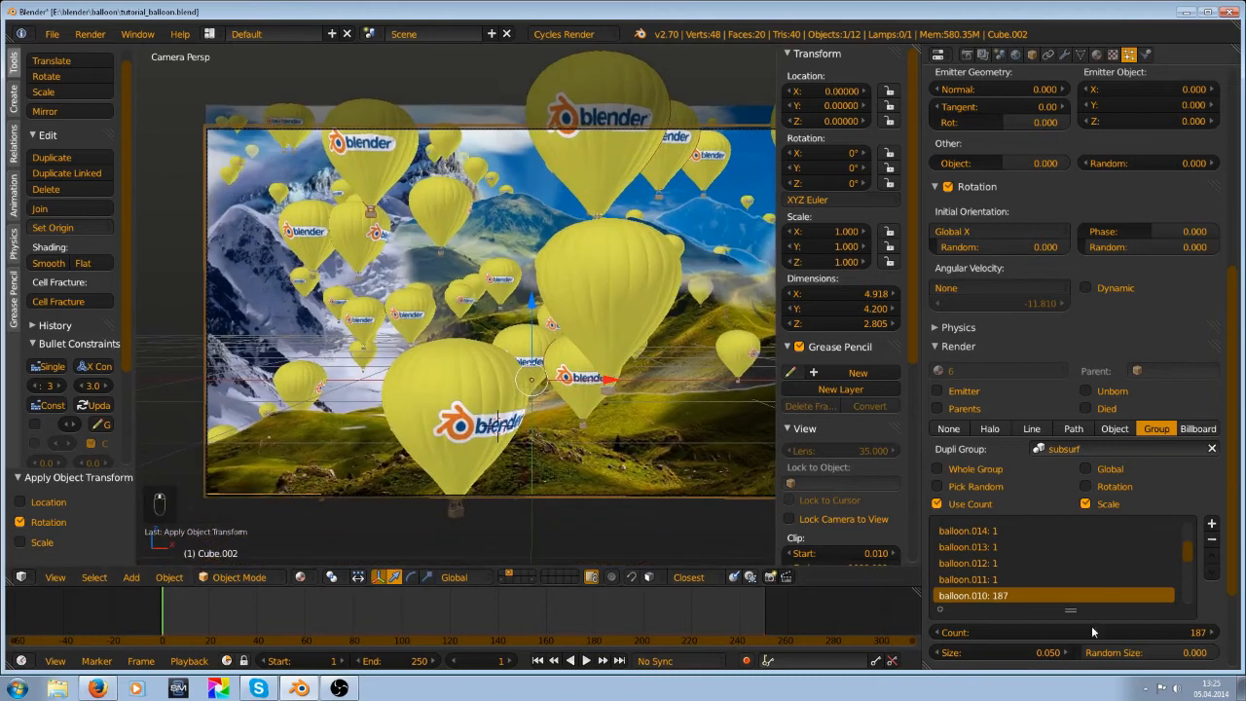
Try a count of 3 for balloon.010 in the dupli group list, set it to 5, and save the file
{"action": "left_click", "coordinate": [1092, 628]}
{"action": "type", "text": "3"}
{"action": "key", "text": "Return"}
{"action": "left_click", "coordinate": [1091, 631]}
{"action": "key", "text": "BackSpace"}
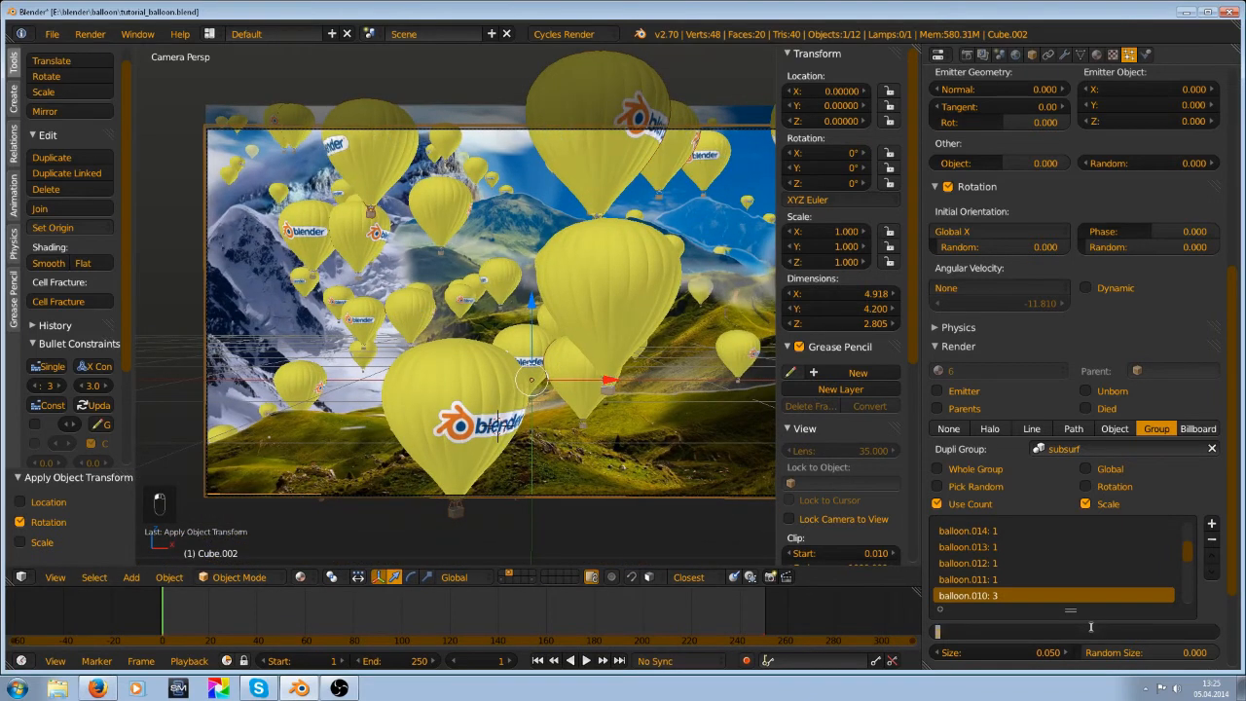
{"action": "type", "text": "5"}
{"action": "key", "text": "Return"}
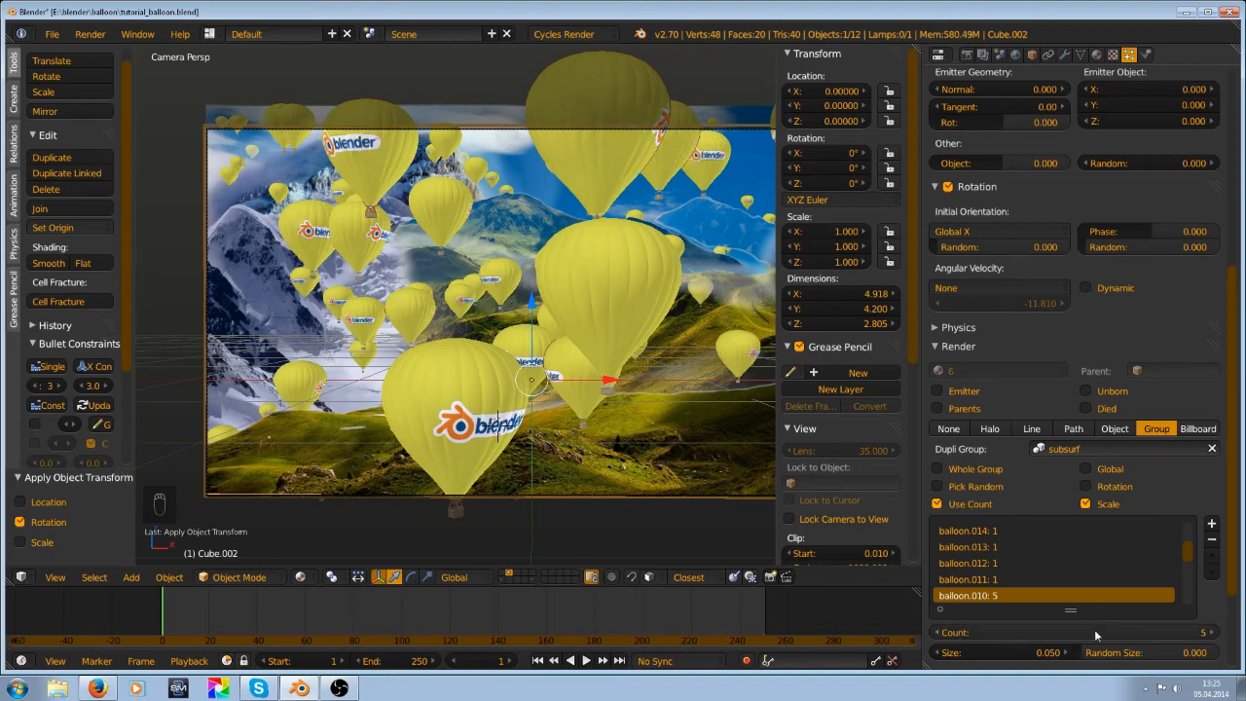
{"action": "key", "text": "ctrl+s"}
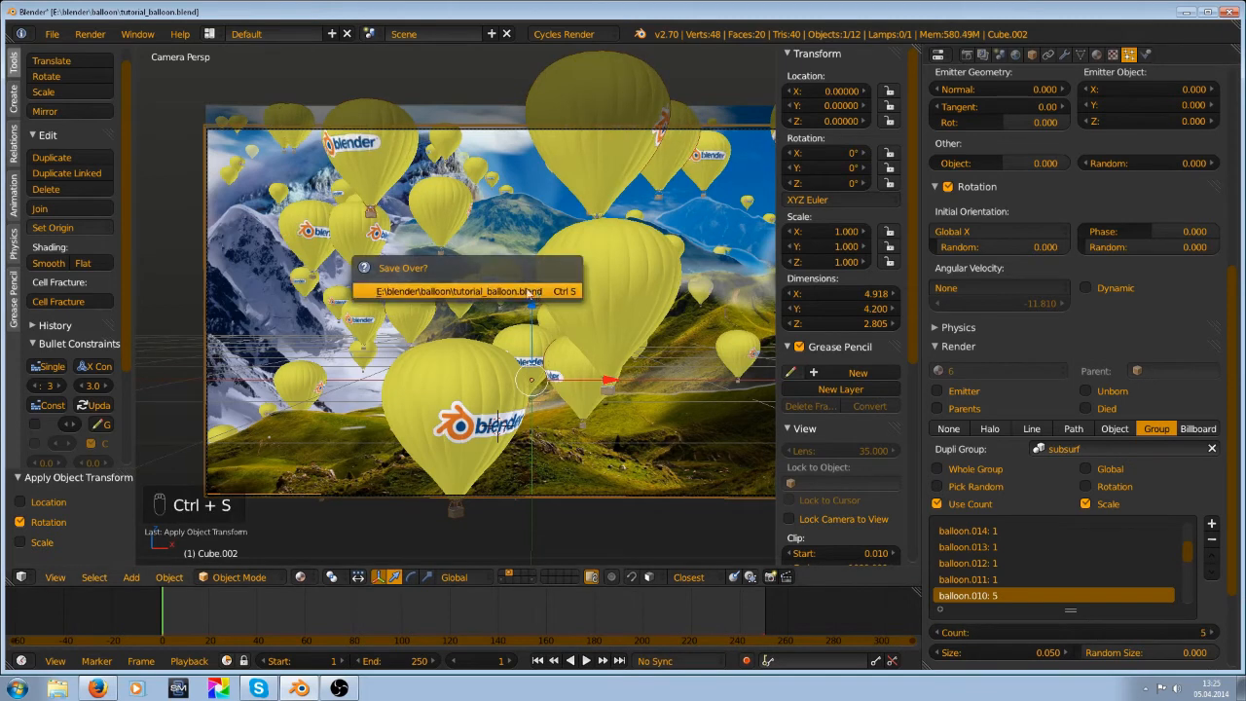
{"action": "left_click", "coordinate": [455, 291]}
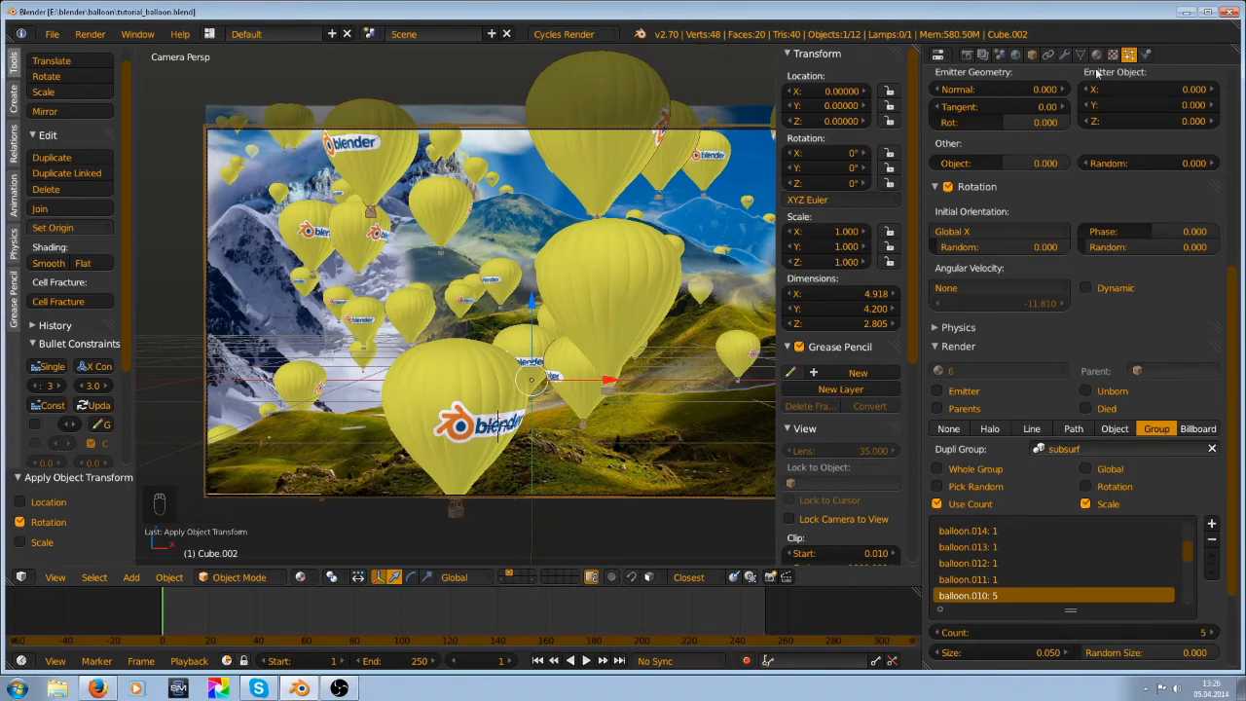
Set the seed of Cube.002's particle system to 1 and refresh the particles by returning to the first frame
{"action": "scroll", "coordinate": [1070, 102], "scroll_direction": "up", "scroll_amount": 4}
{"action": "scroll", "coordinate": [1142, 125], "scroll_direction": "up", "scroll_amount": 8}
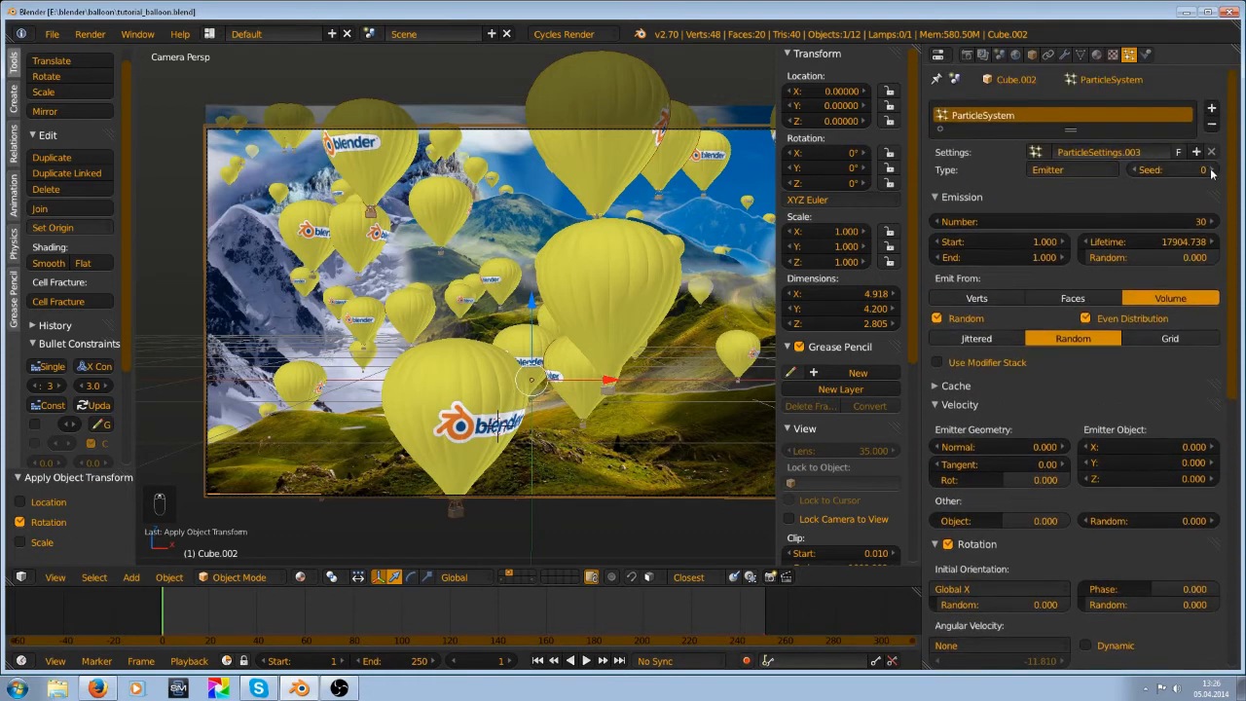
{"action": "left_click", "coordinate": [1212, 170]}
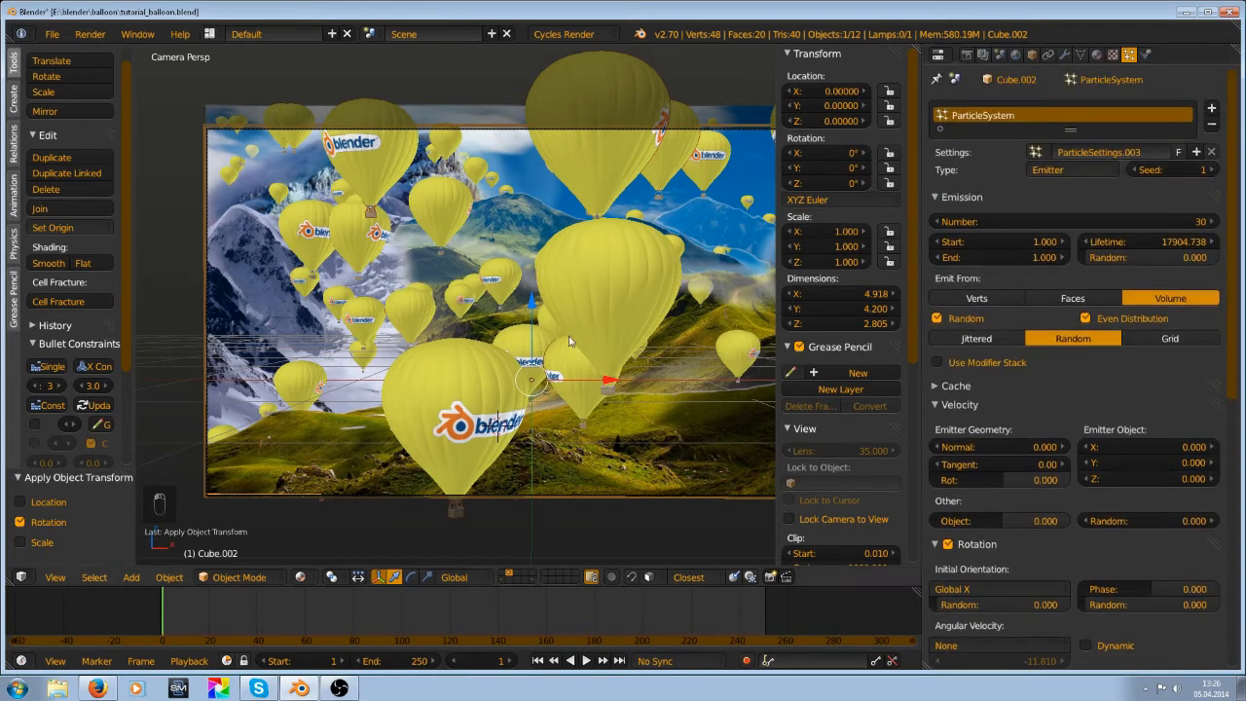
{"action": "key", "text": "shift+Right"}
{"action": "key", "text": "shift+Left"}
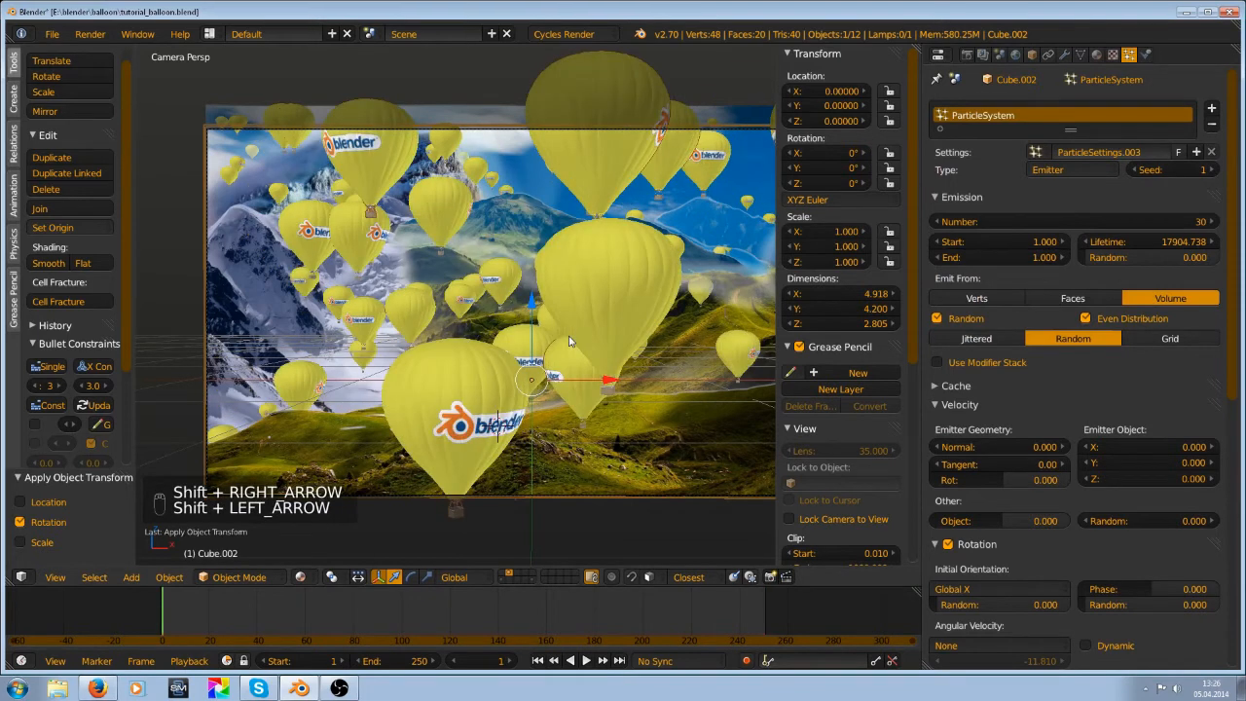
Try an emission number of 15 for Cube.002's particles and briefly play the animation from the first frame
{"action": "left_click", "coordinate": [1120, 220]}
{"action": "key", "text": "BackSpace"}
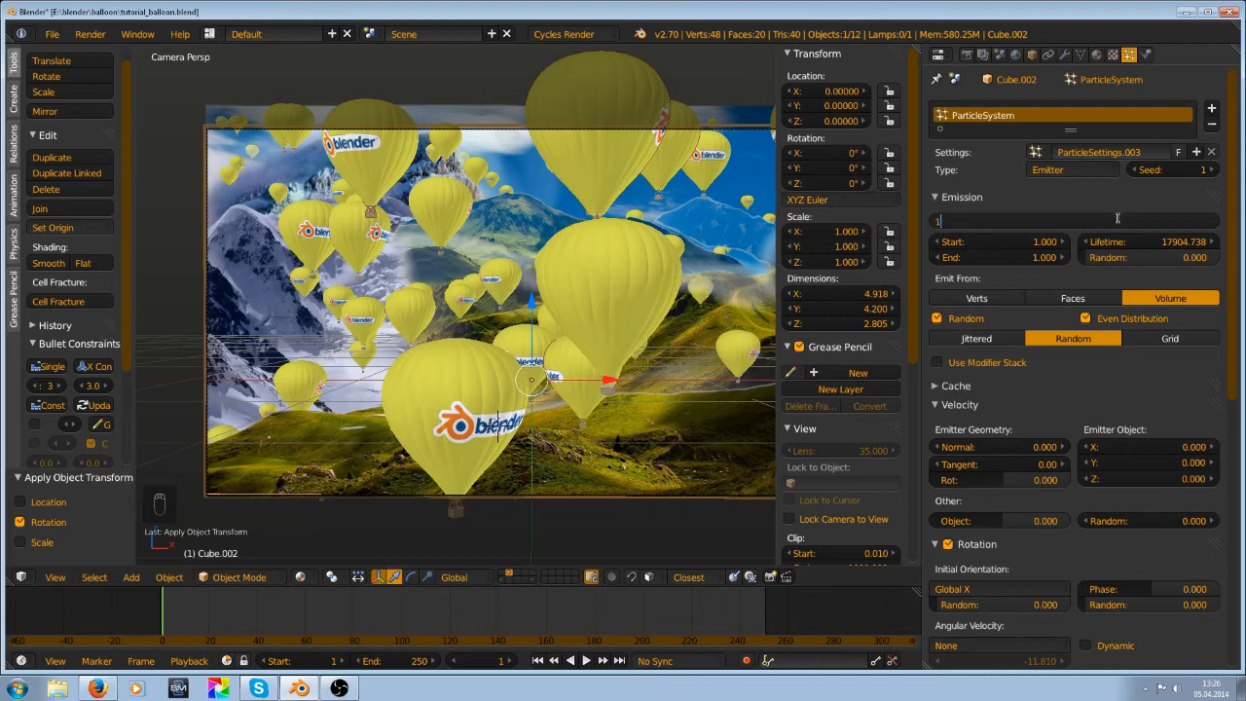
{"action": "type", "text": "15"}
{"action": "key", "text": "Return"}
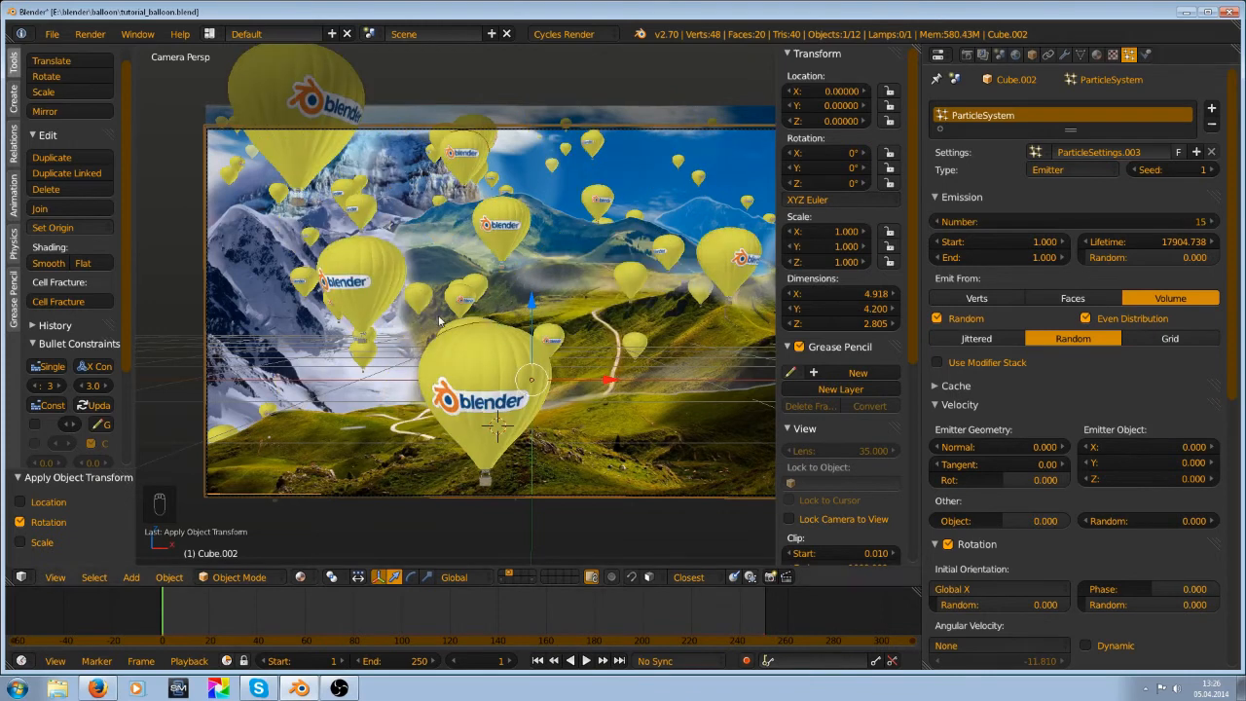
{"action": "key", "text": "shift+Left"}
{"action": "key", "text": "alt+a"}
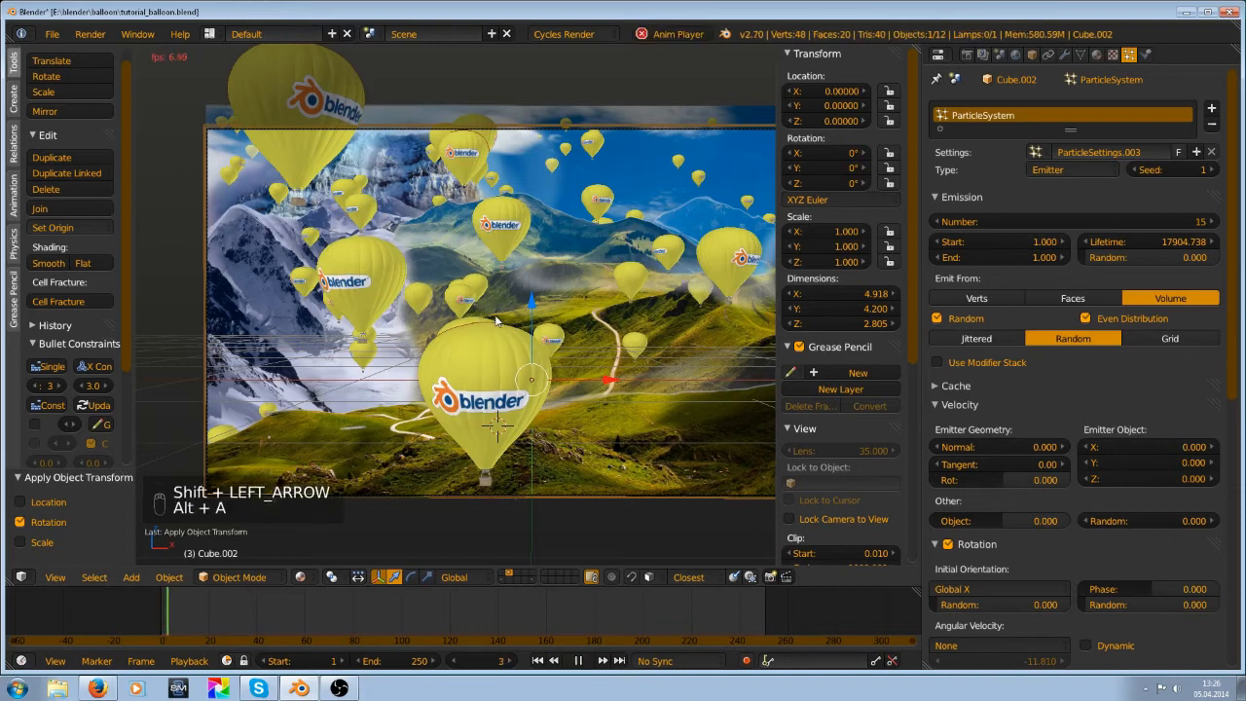
{"action": "key", "text": "alt+a"}
Set the emission number of Cube.002's particles to 20, return to the first frame, and save the file
{"action": "left_click", "coordinate": [1125, 220]}
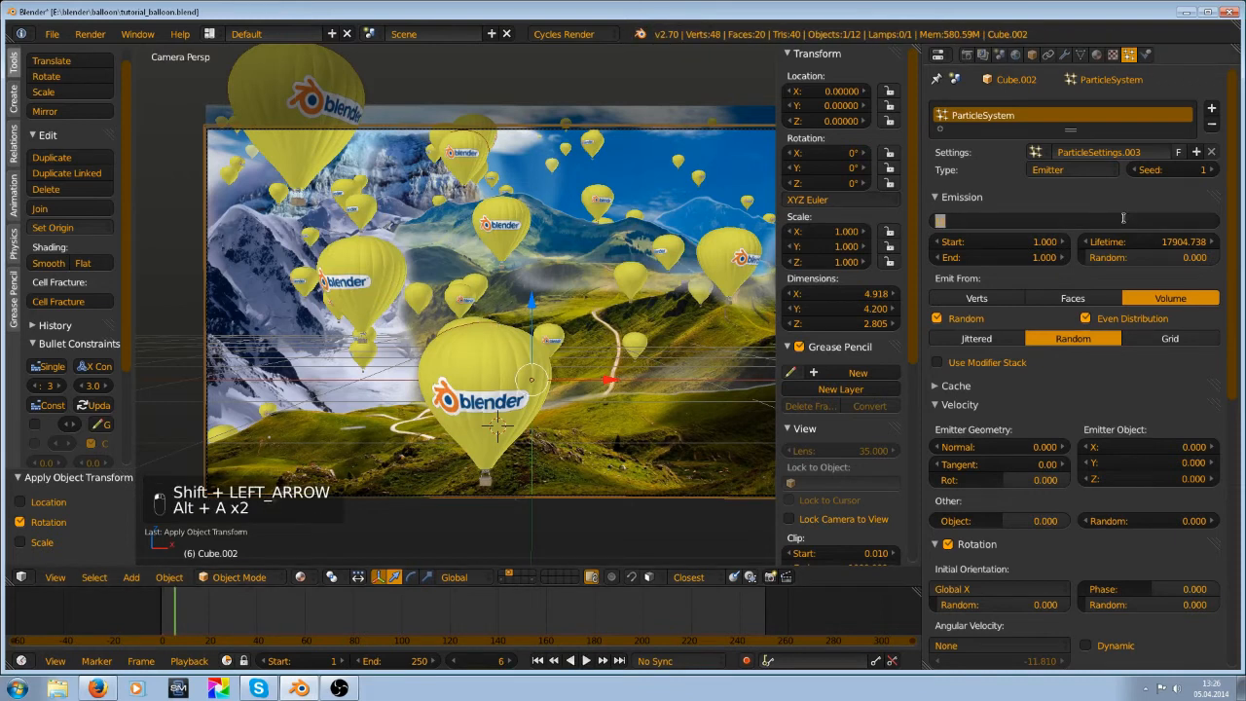
{"action": "type", "text": "20"}
{"action": "key", "text": "Return"}
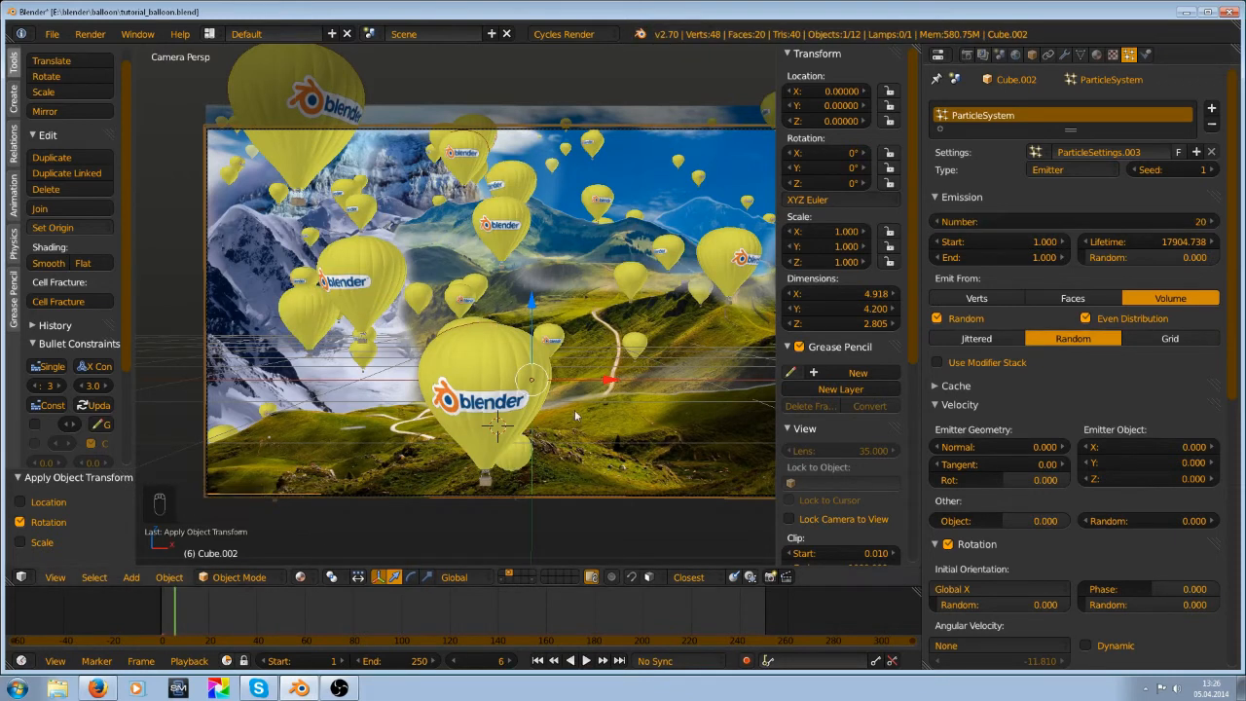
{"action": "key", "text": "shift+Left"}
{"action": "key", "text": "ctrl+s"}
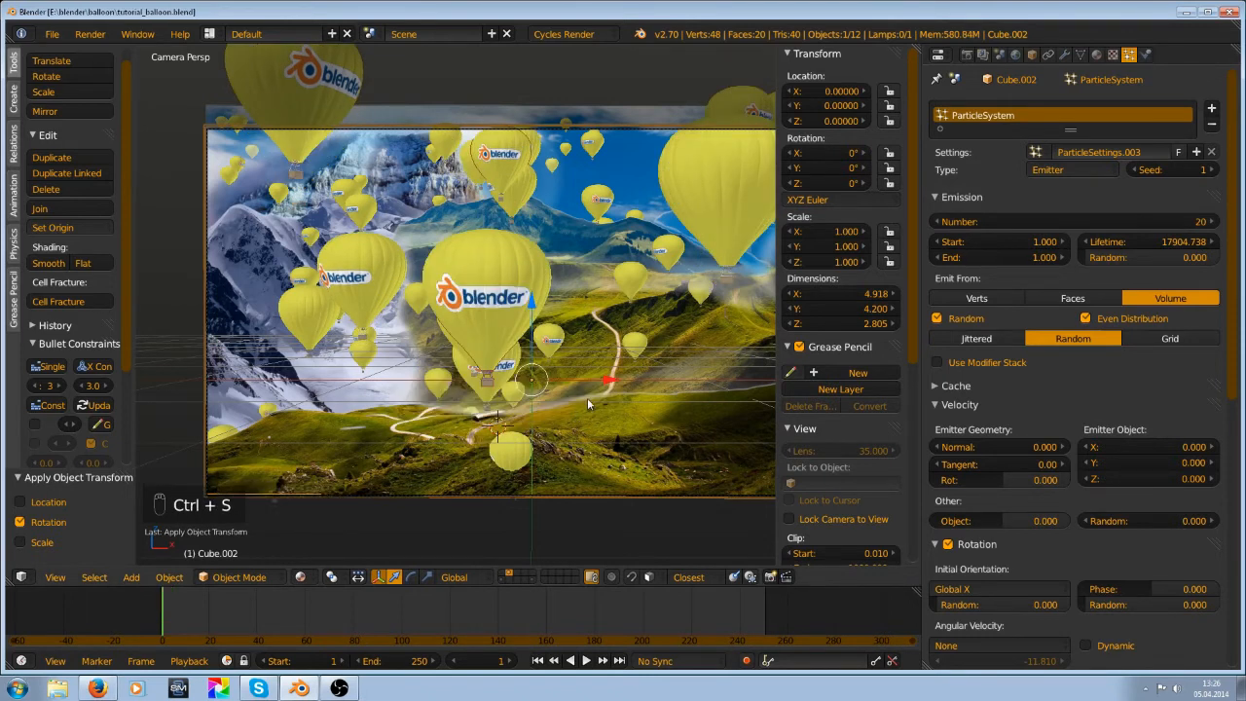
Collapse the Velocity, Rotation and Render particle settings and expand the Physics settings
{"action": "scroll", "coordinate": [1036, 478], "scroll_direction": "down", "scroll_amount": 2}
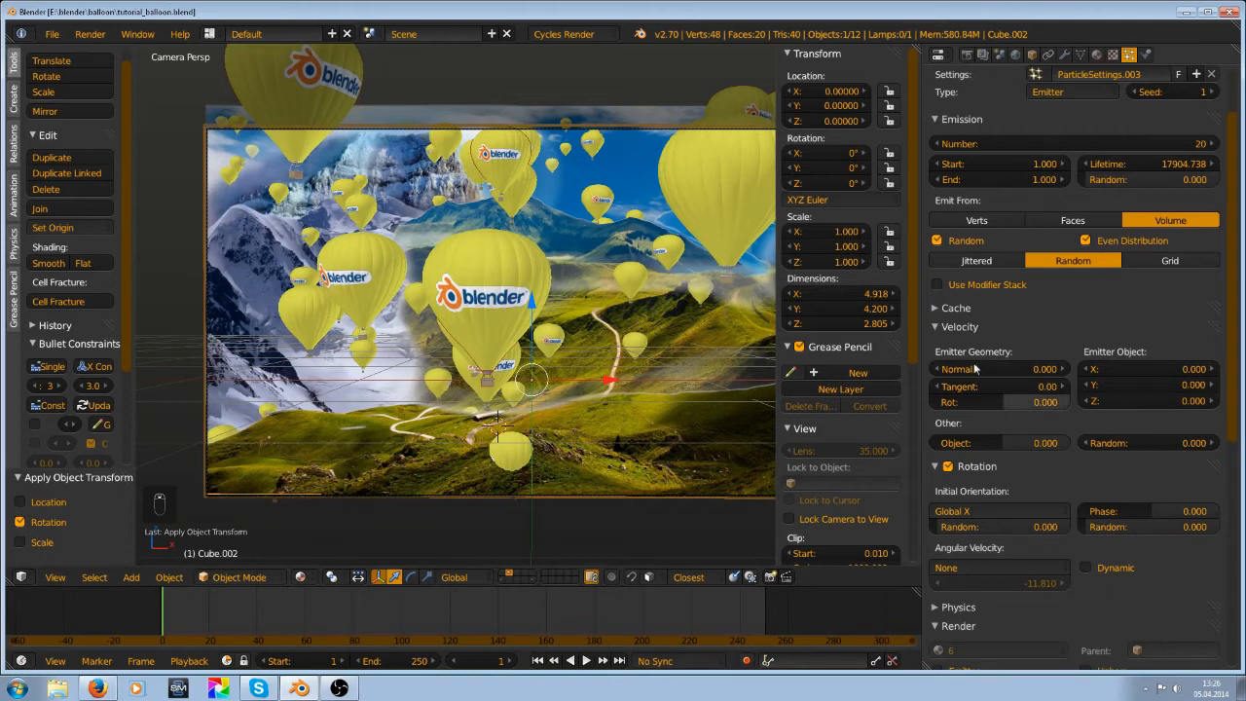
{"action": "left_click", "coordinate": [973, 329]}
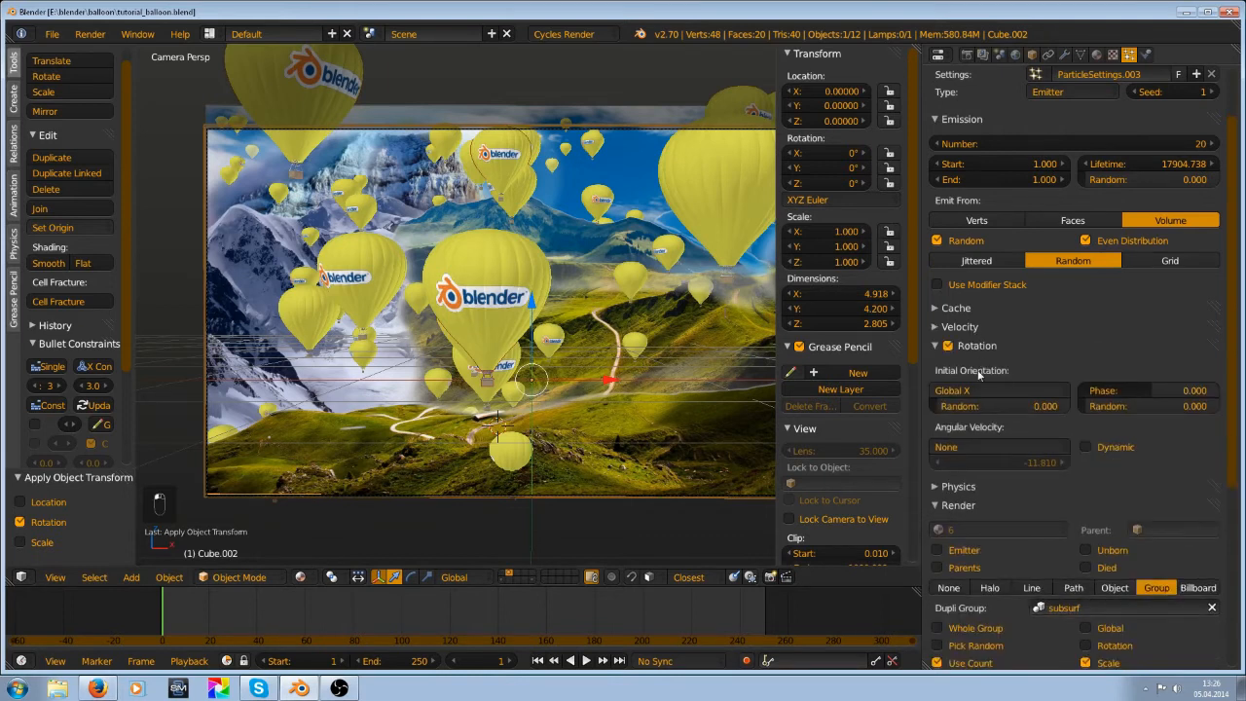
{"action": "left_click", "coordinate": [975, 347]}
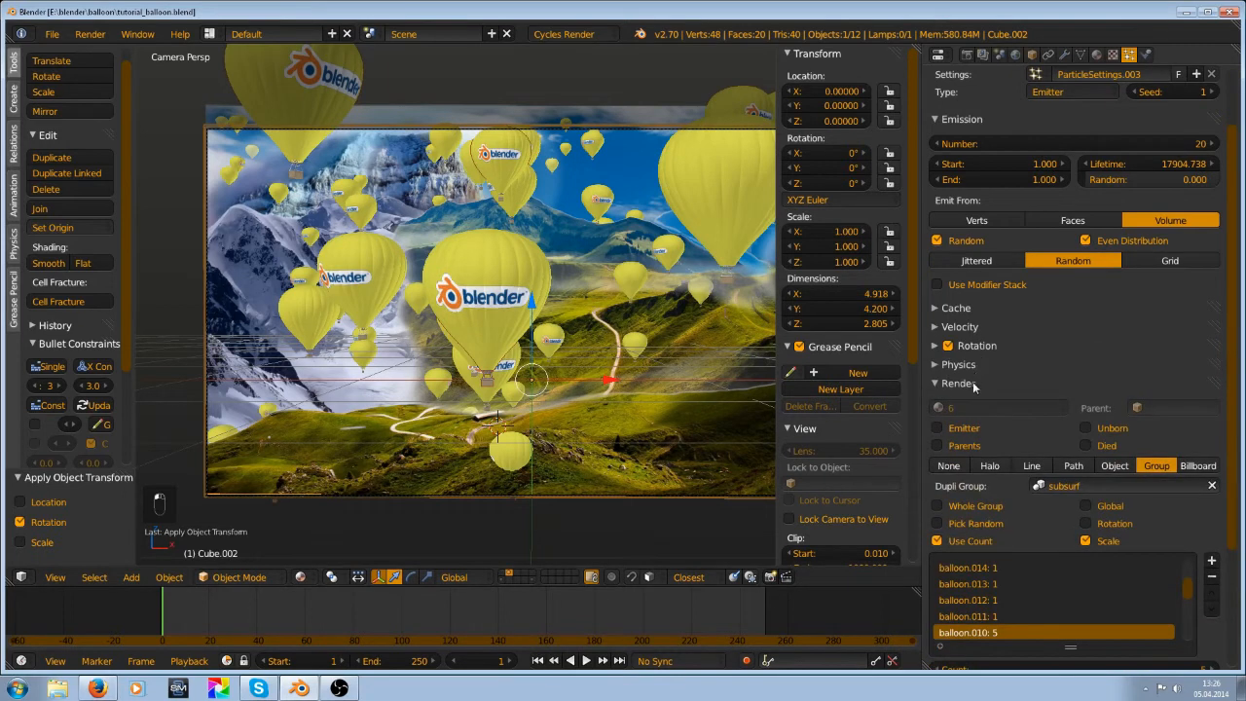
{"action": "left_click", "coordinate": [974, 385]}
{"action": "left_click", "coordinate": [958, 364]}
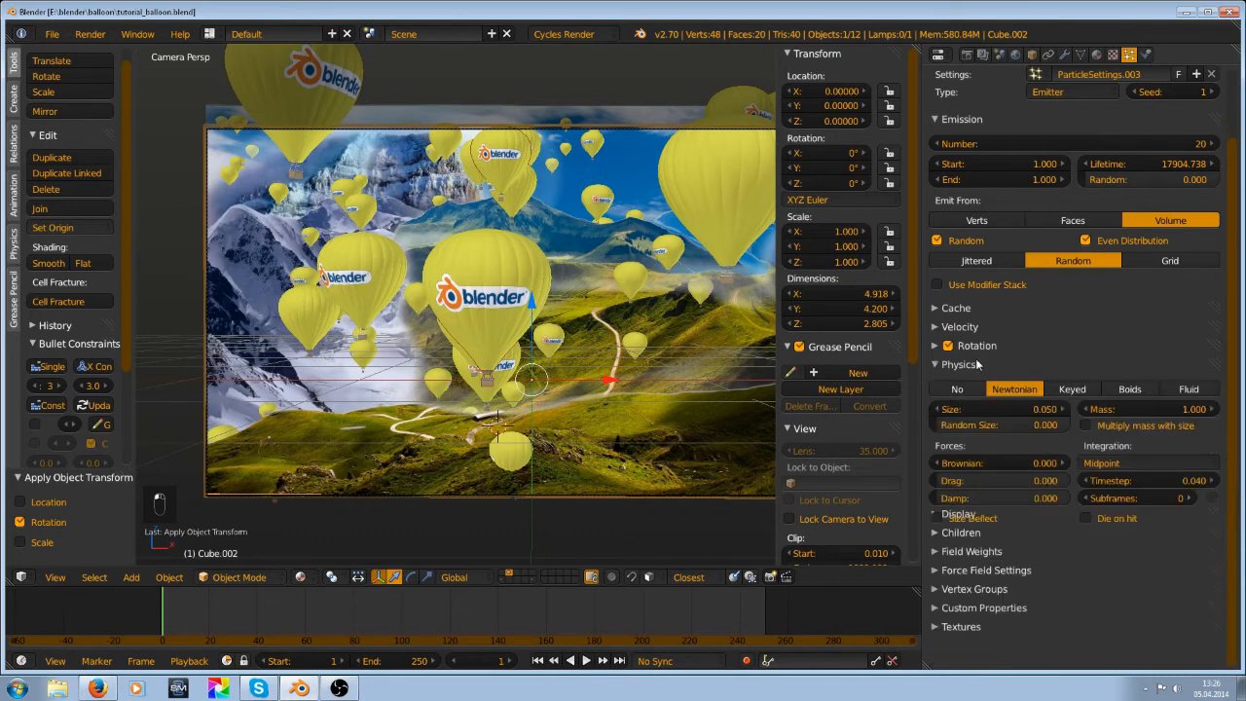
Try a particle size of 0.01 for Cube.002, then set it to 0.02
{"action": "type", "text": "0.05"}
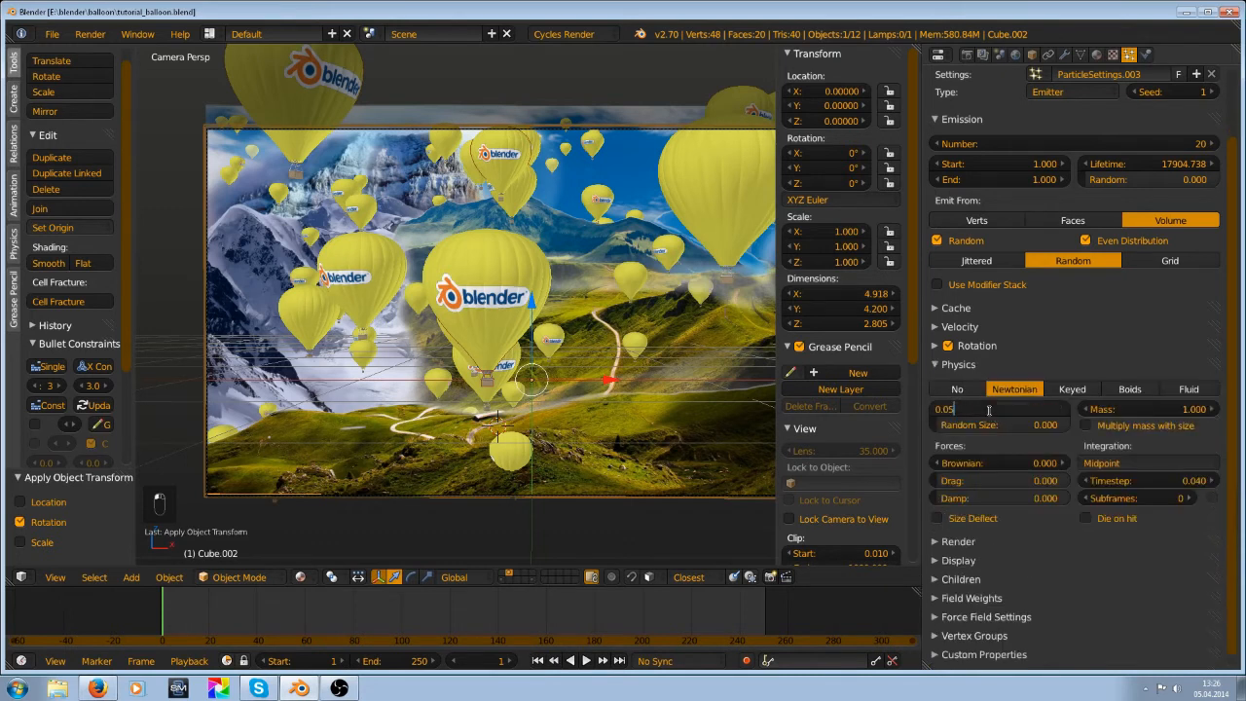
{"action": "key", "text": "Return"}
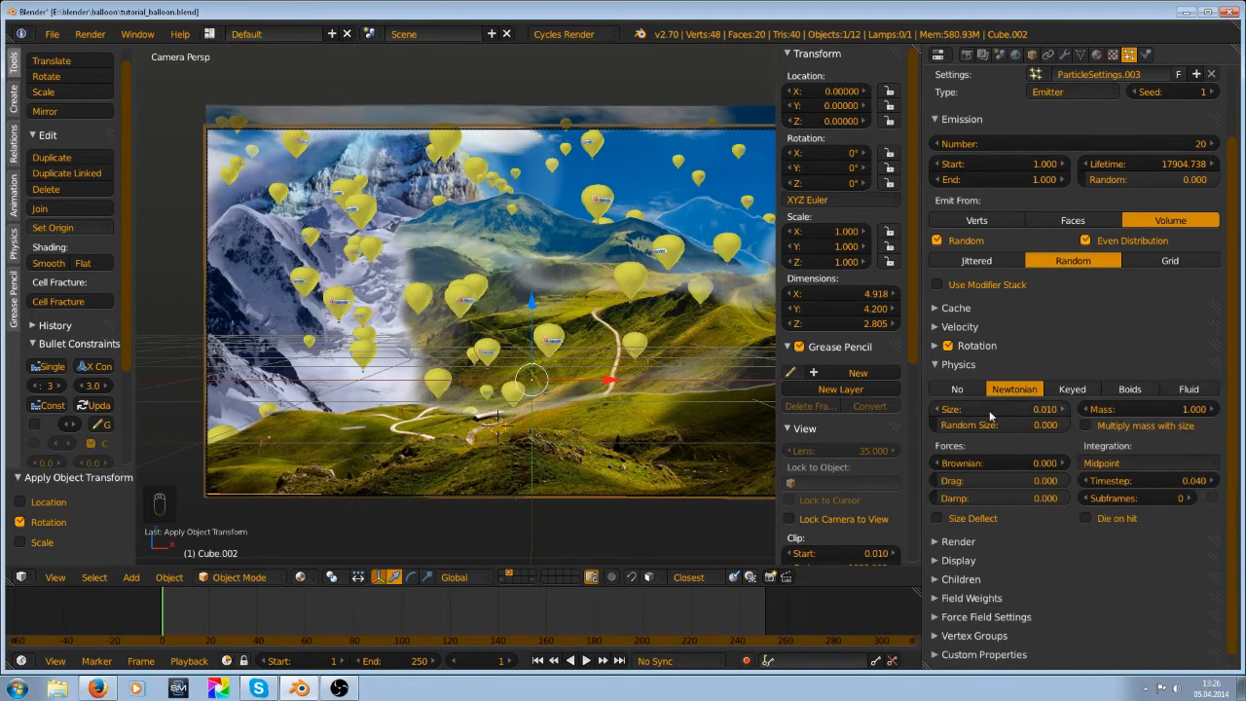
{"action": "left_click", "coordinate": [986, 408]}
{"action": "type", "text": "0.02"}
{"action": "key", "text": "Return"}
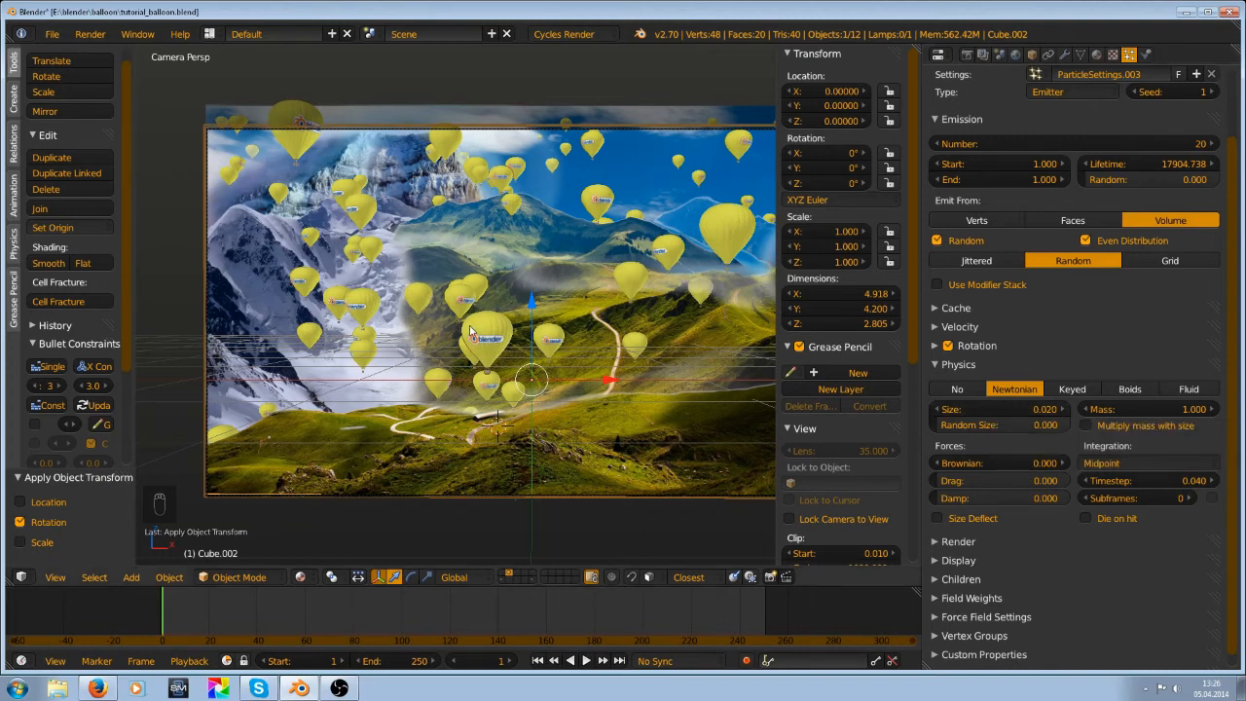
Select the large background emitter Cube in wireframe display, set its particle size to 0.02, and save the file
{"action": "right_click", "coordinate": [606, 197]}
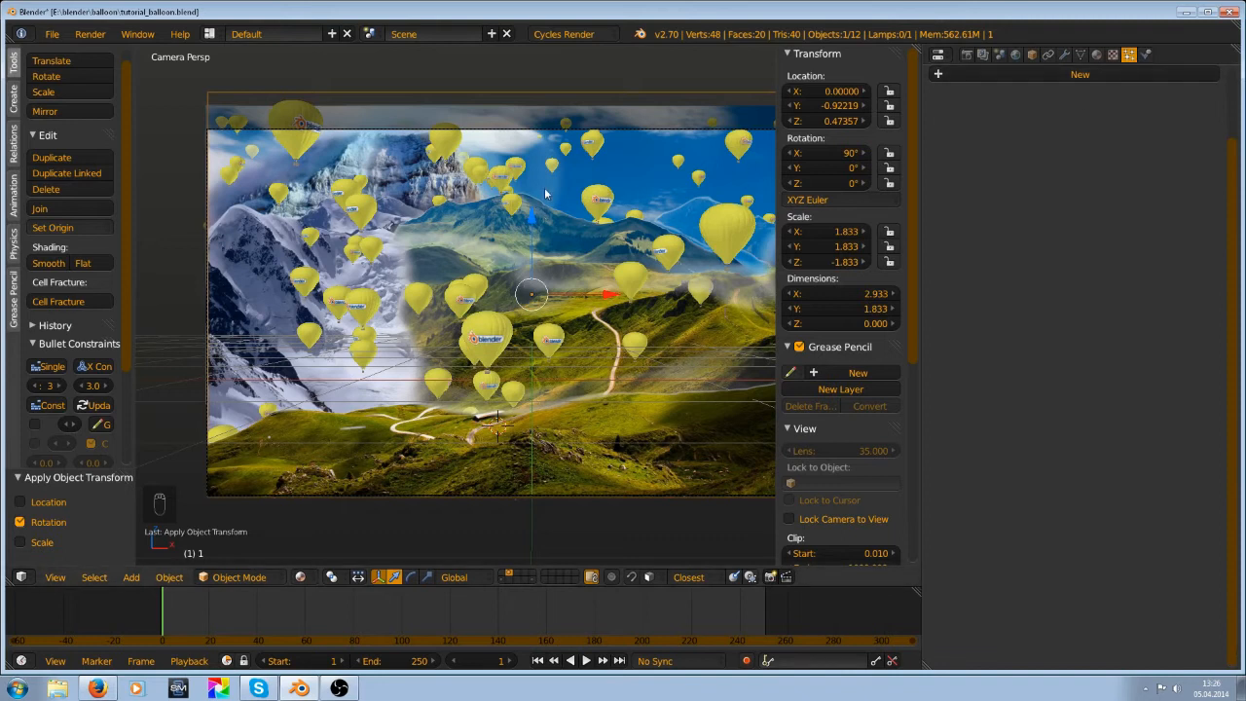
{"action": "key", "text": "z"}
{"action": "scroll", "coordinate": [547, 192], "scroll_direction": "down", "scroll_amount": 3}
{"action": "middle_click_drag", "start_coordinate": [595, 227], "coordinate": [626, 239]}
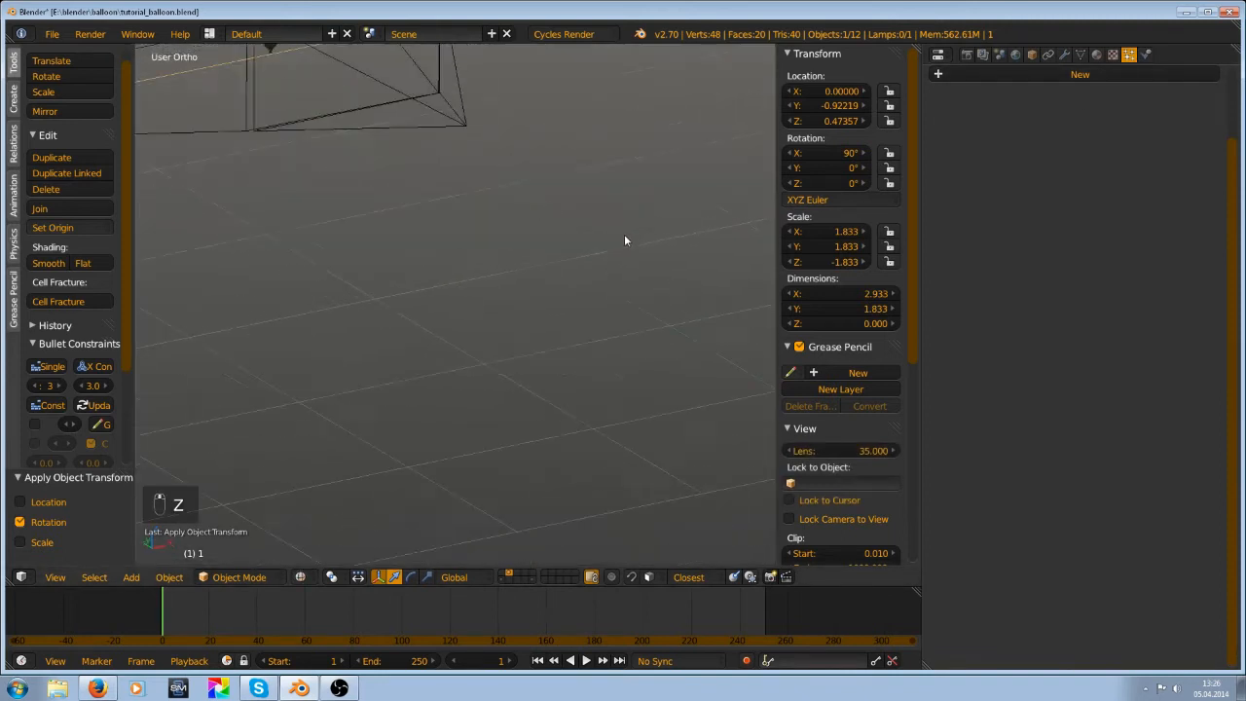
{"action": "scroll", "coordinate": [585, 228], "scroll_direction": "down", "scroll_amount": 3}
{"action": "middle_click_drag", "start_coordinate": [555, 222], "coordinate": [418, 250]}
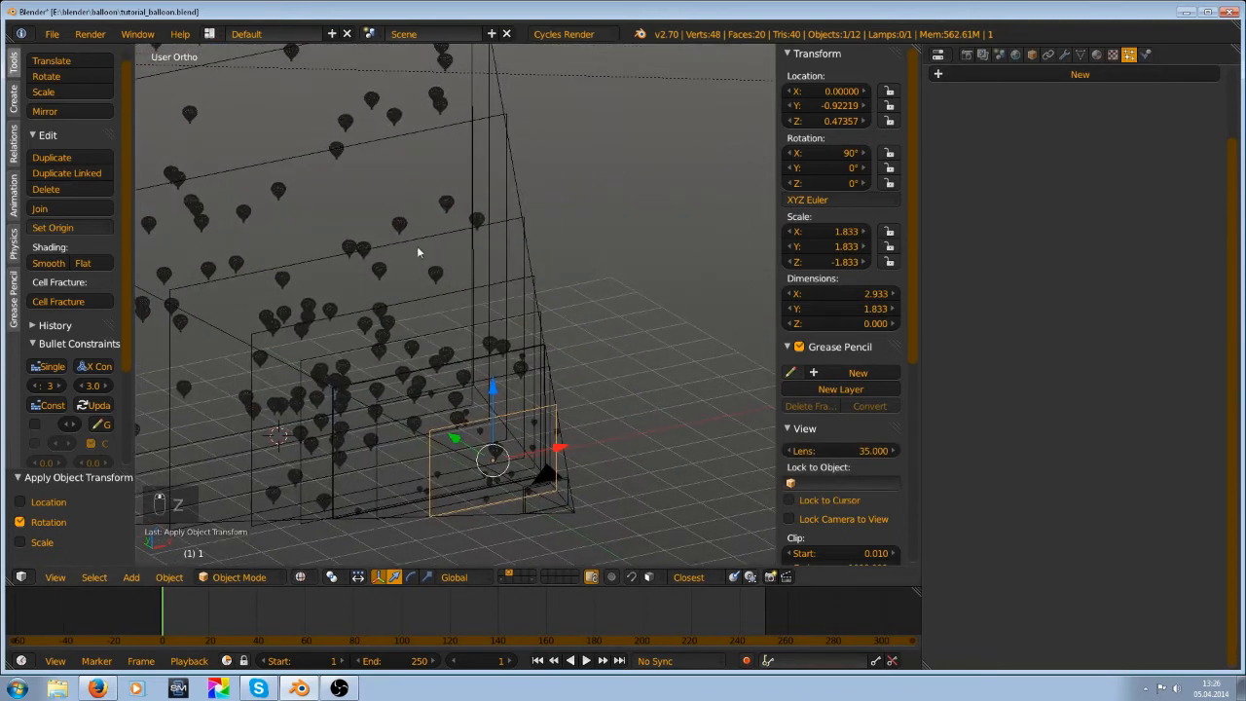
{"action": "right_click", "coordinate": [400, 225]}
{"action": "left_click", "coordinate": [998, 410]}
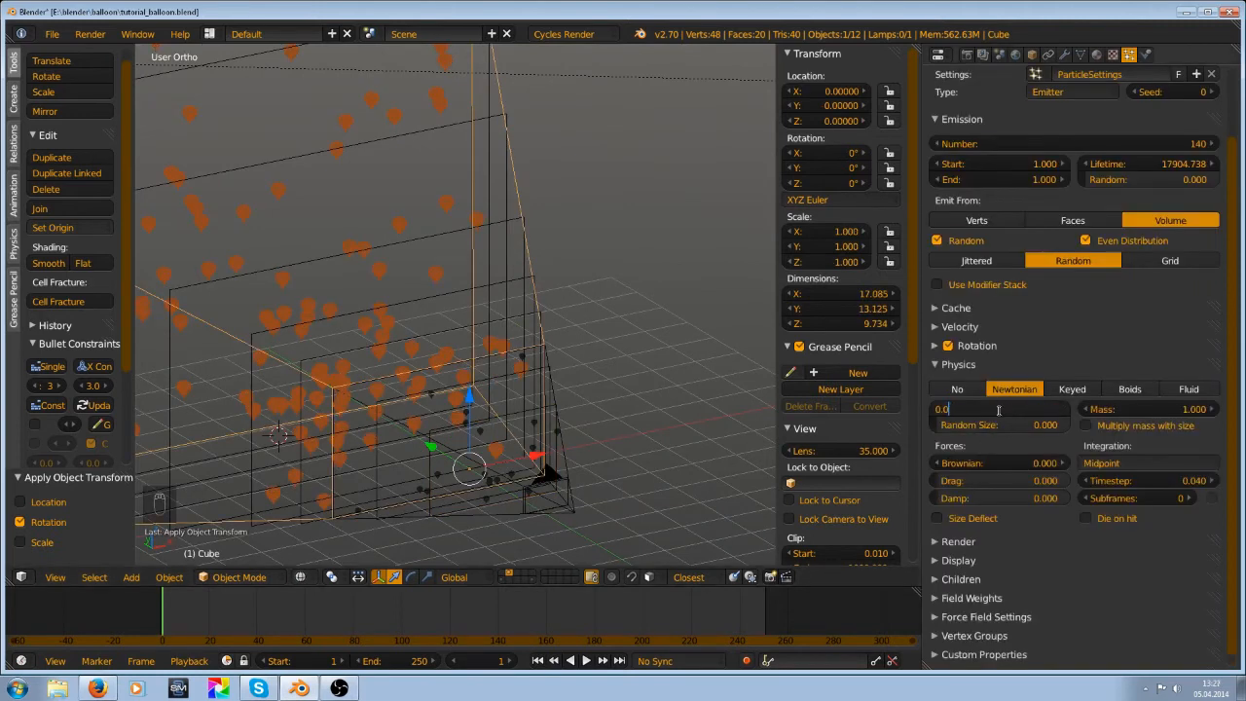
{"action": "type", "text": "2"}
{"action": "key", "text": "Return"}
{"action": "key", "text": "ctrl+s"}
{"action": "left_click", "coordinate": [541, 393]}
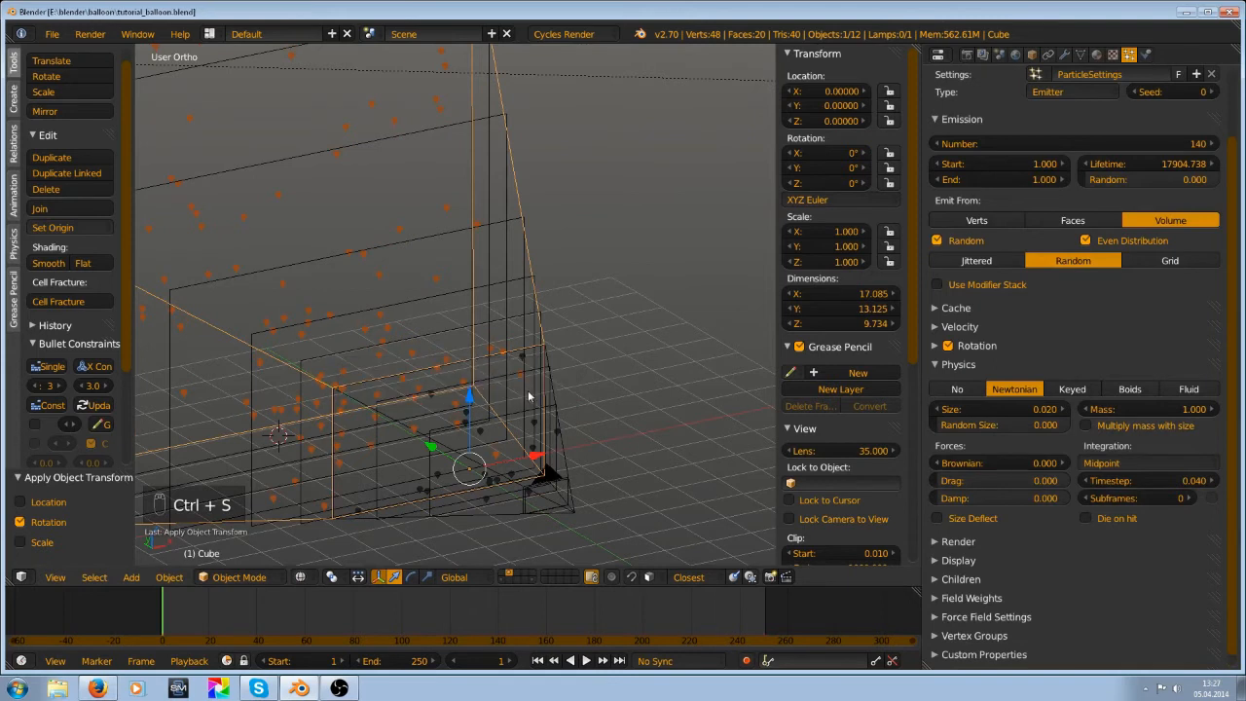
Return to the camera view with Material viewport shading and save the file
{"action": "key", "text": "KP_0"}
{"action": "scroll", "coordinate": [542, 408], "scroll_direction": "up", "scroll_amount": 1}
{"action": "middle_click_drag", "start_coordinate": [542, 408], "coordinate": [377, 385], "text": "shift"}
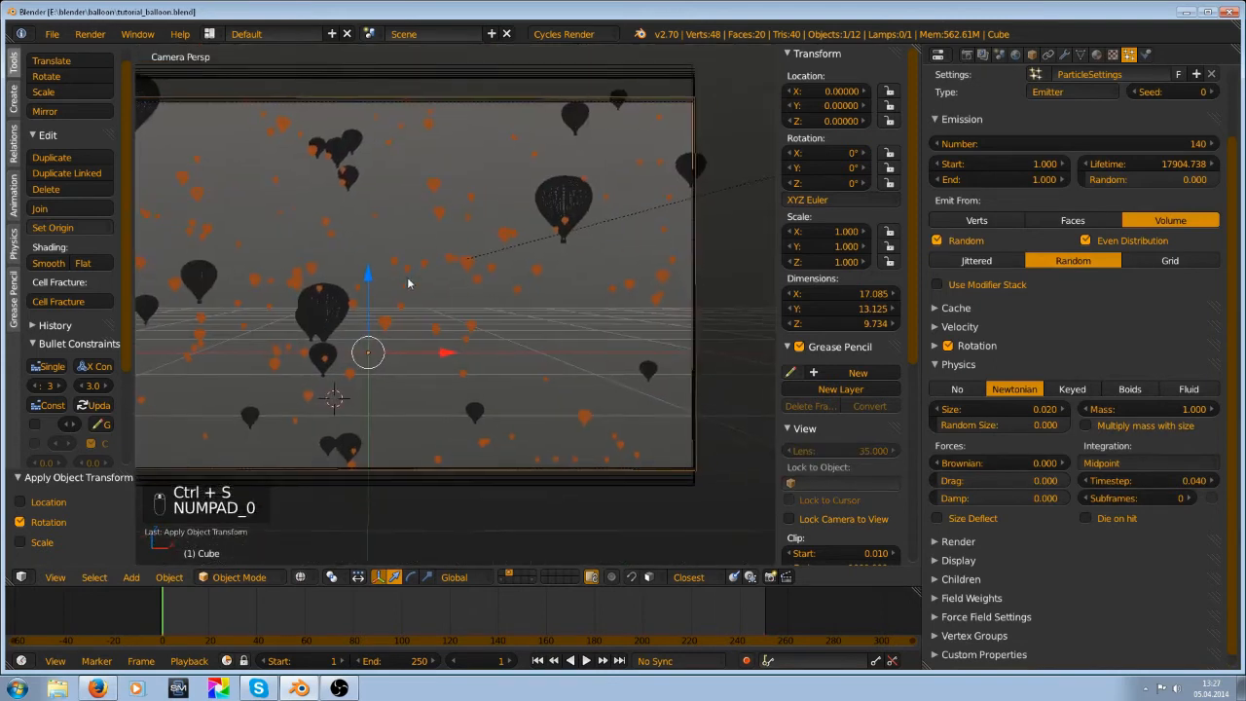
{"action": "left_click", "coordinate": [304, 577]}
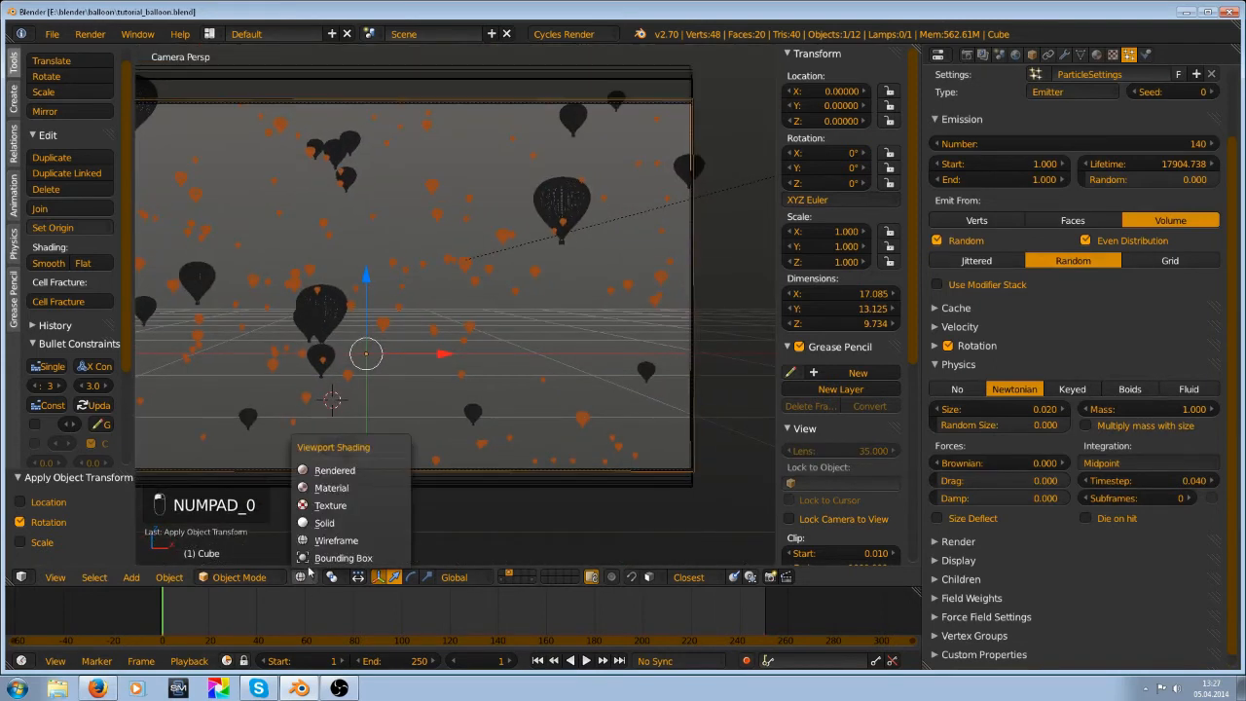
{"action": "left_click", "coordinate": [331, 488]}
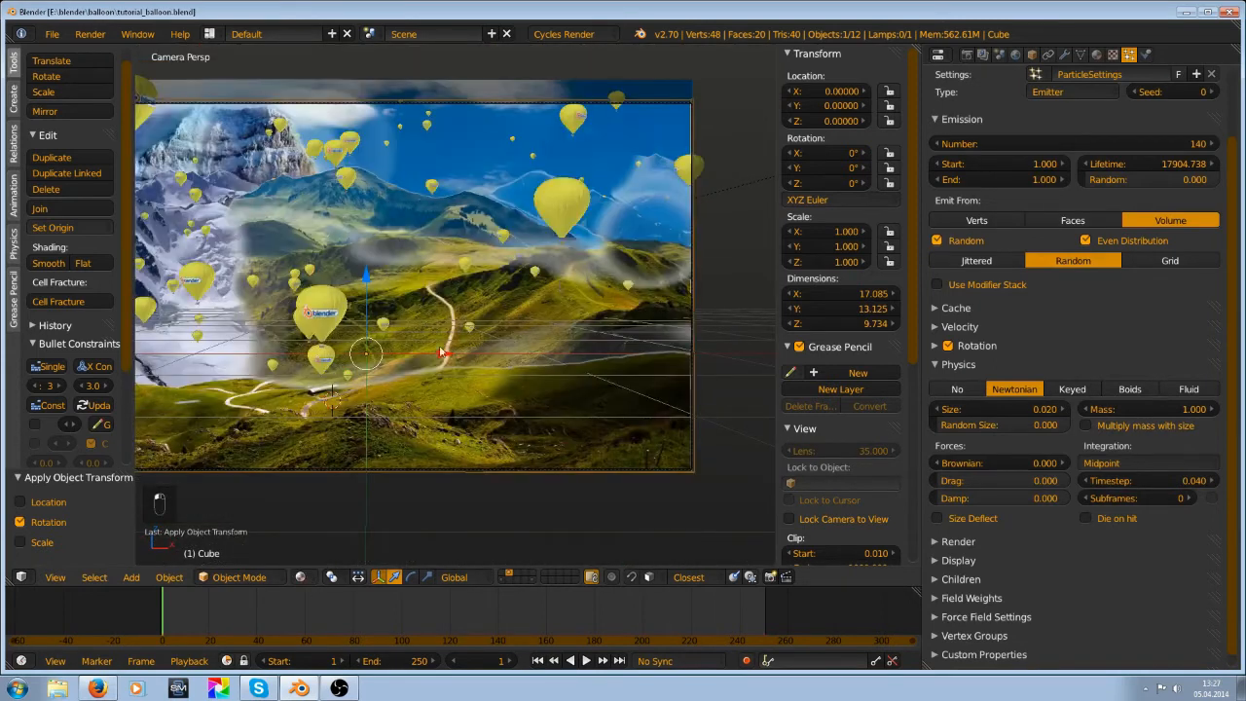
{"action": "key", "text": "ctrl+s"}
{"action": "left_click", "coordinate": [461, 323]}
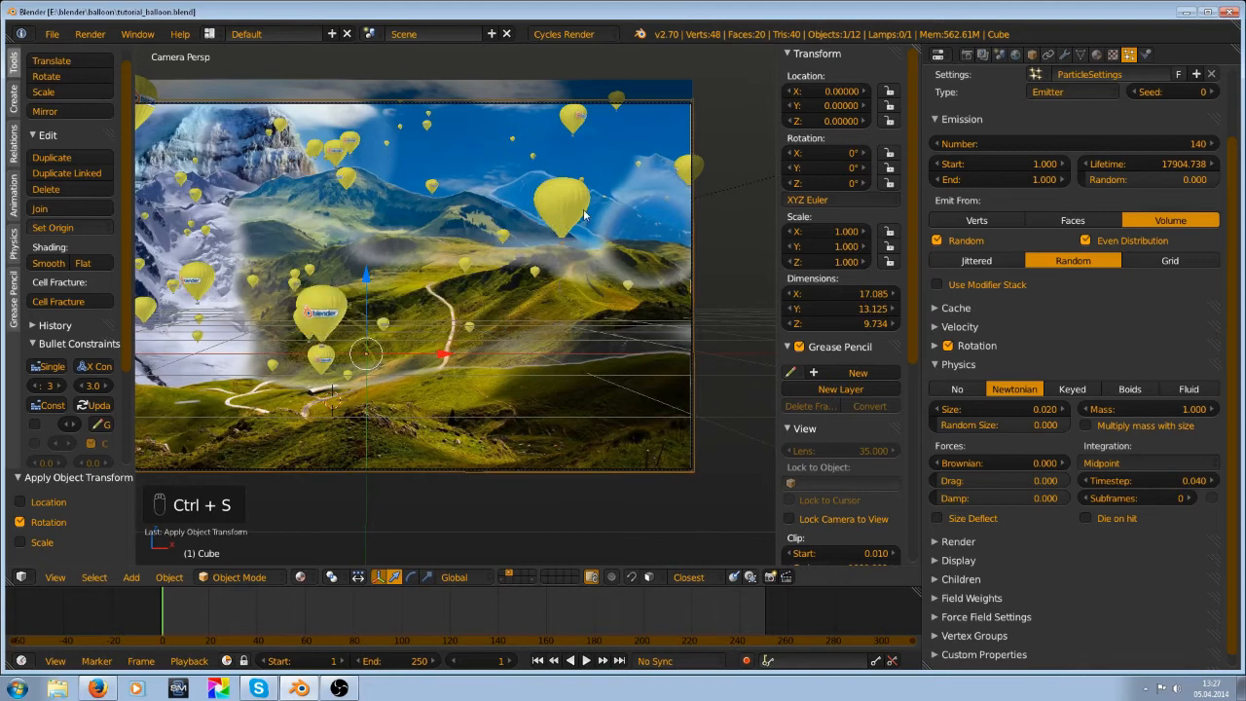
Set the particle size of the emitter Cube to 0.03
{"action": "scroll", "coordinate": [564, 224], "scroll_direction": "down", "scroll_amount": 1}
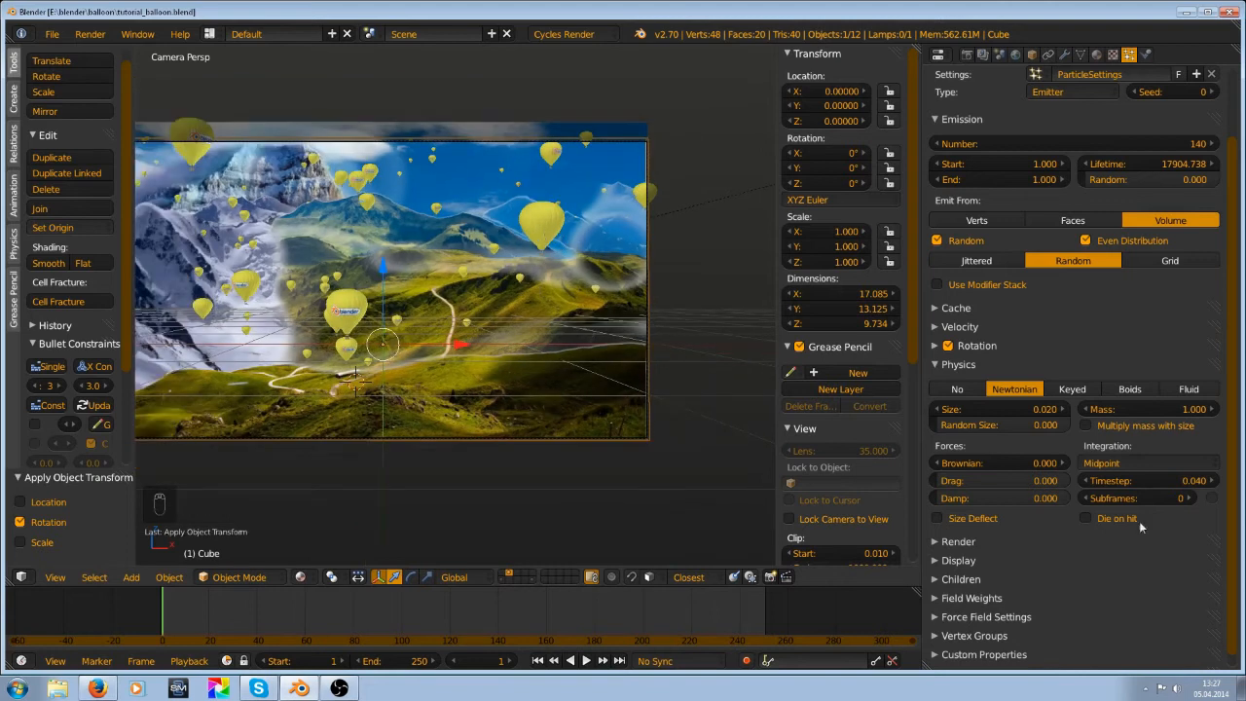
{"action": "left_click", "coordinate": [1003, 409]}
{"action": "left_click", "coordinate": [1003, 409]}
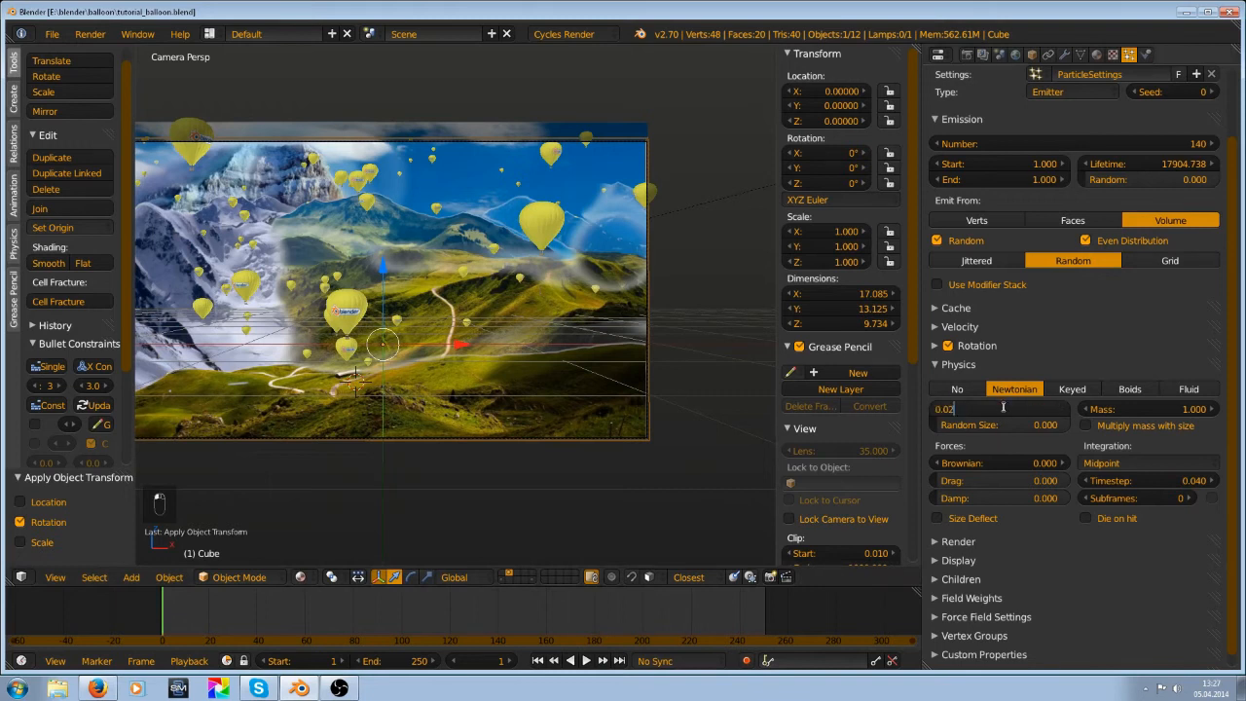
{"action": "type", "text": "30"}
{"action": "key", "text": "Return"}
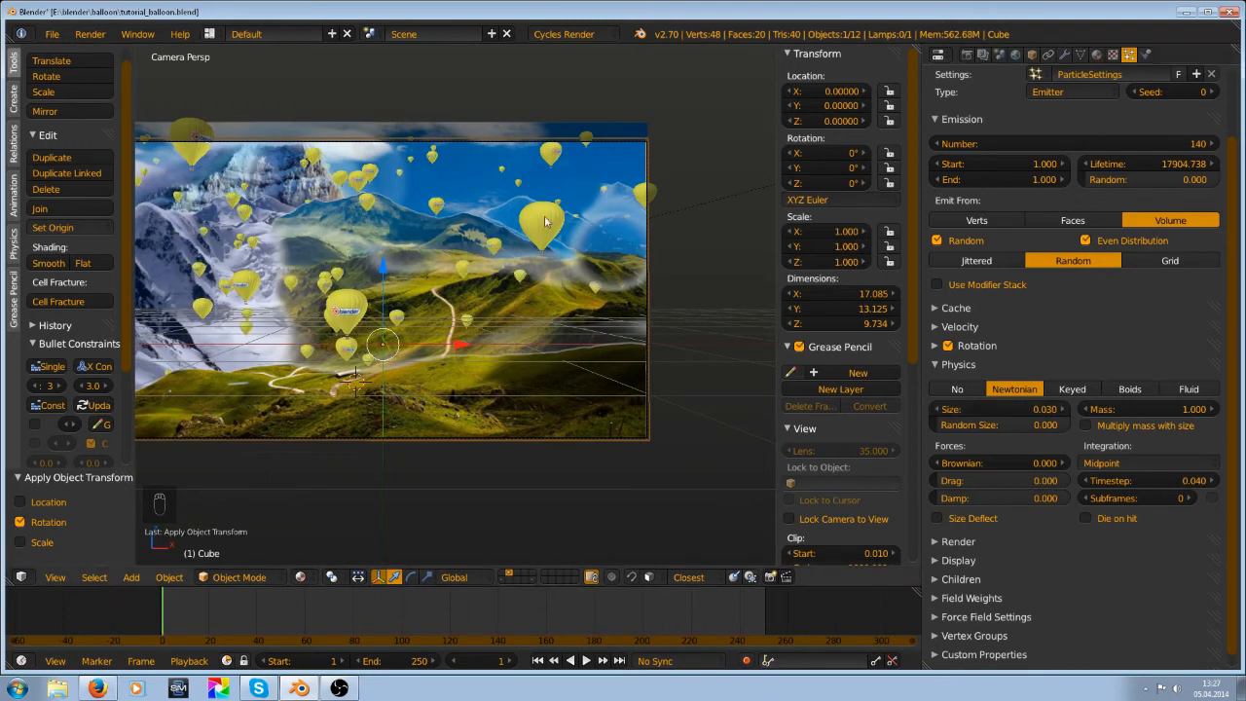
Select the smaller emitter Cube.002 in wireframe display and set its particle size to 0.03
{"action": "right_click", "coordinate": [362, 206]}
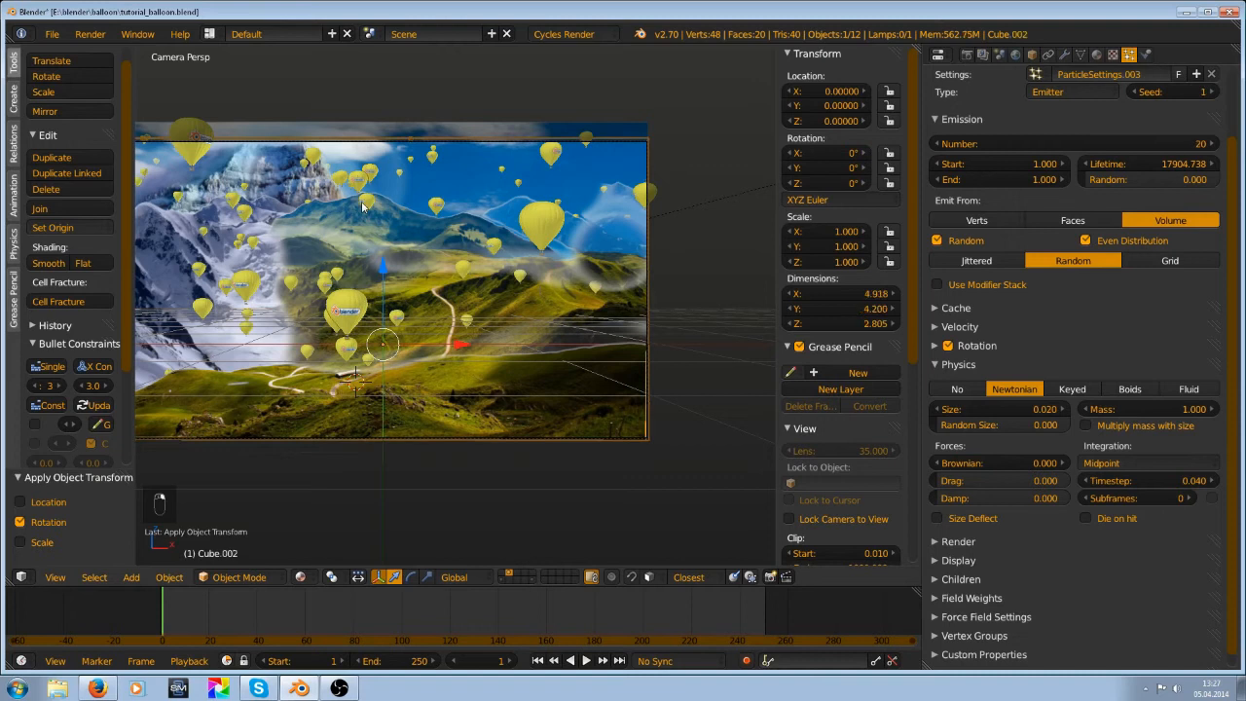
{"action": "key", "text": "z"}
{"action": "right_click", "coordinate": [360, 201]}
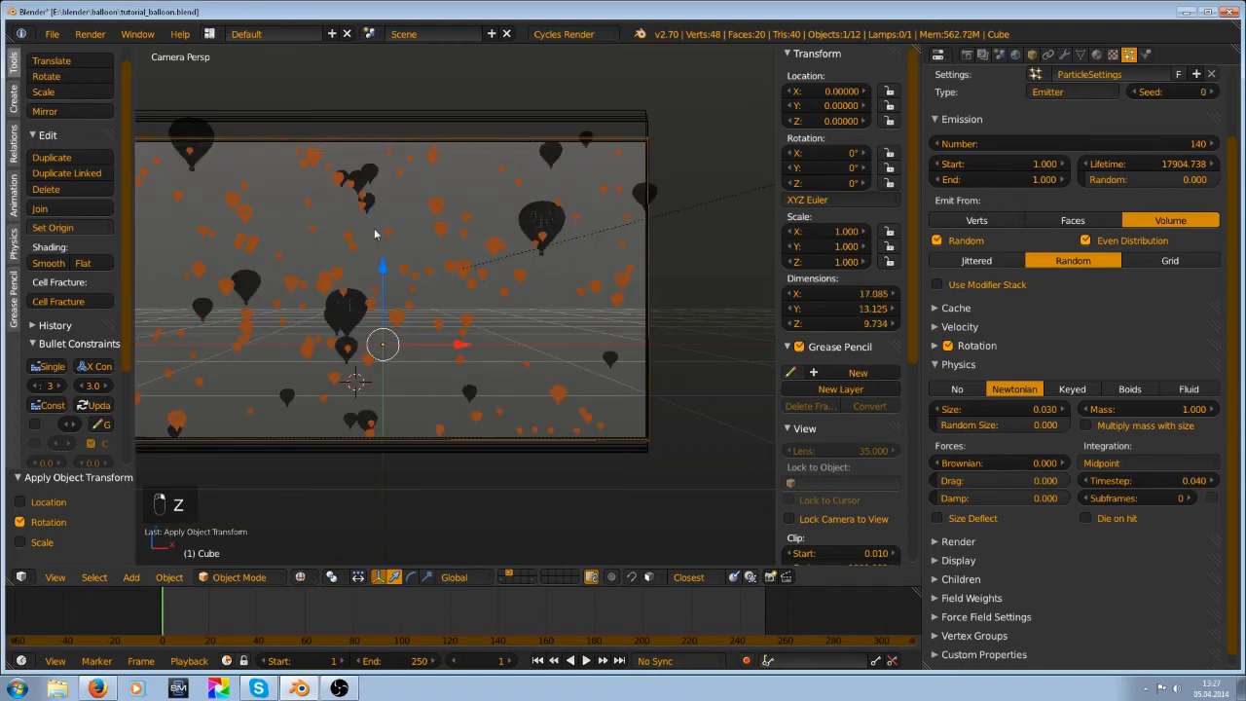
{"action": "right_click", "coordinate": [347, 314]}
{"action": "left_click", "coordinate": [992, 410]}
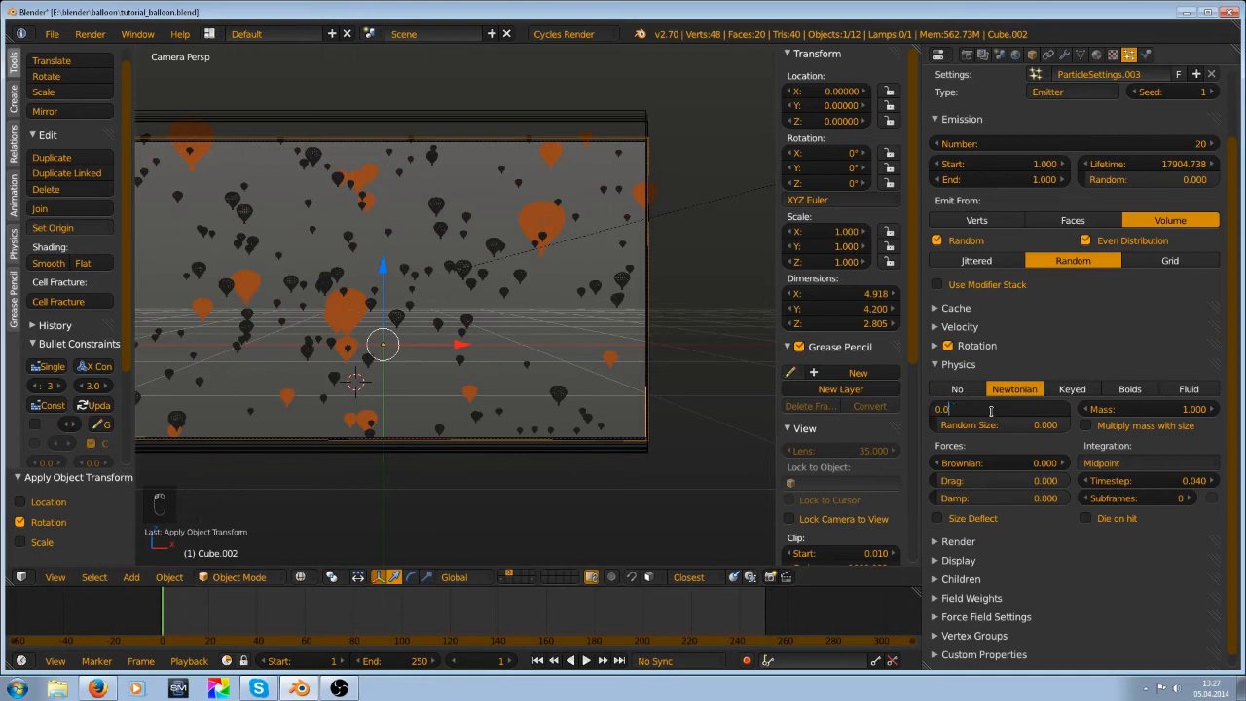
{"action": "type", "text": "3"}
{"action": "key", "text": "Return"}
Return the viewport to Material shading and save over tutorial_balloon.blend
{"action": "key", "text": "z"}
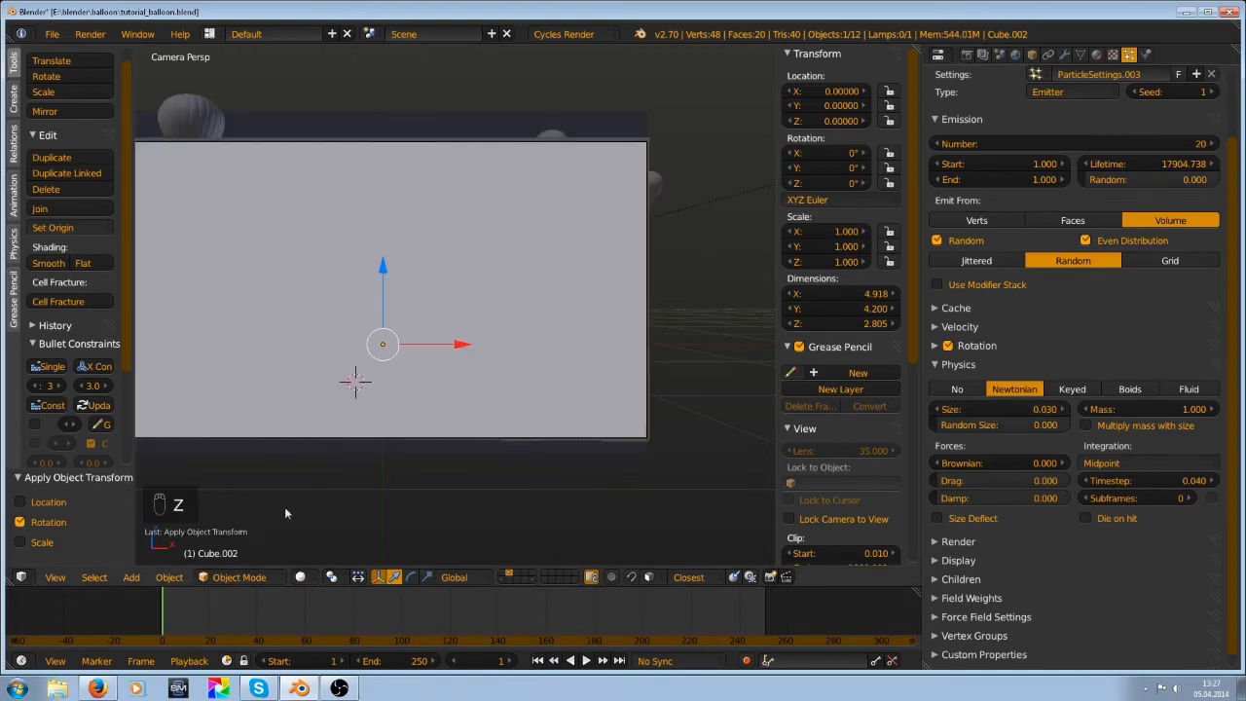
{"action": "key", "text": "alt+z"}
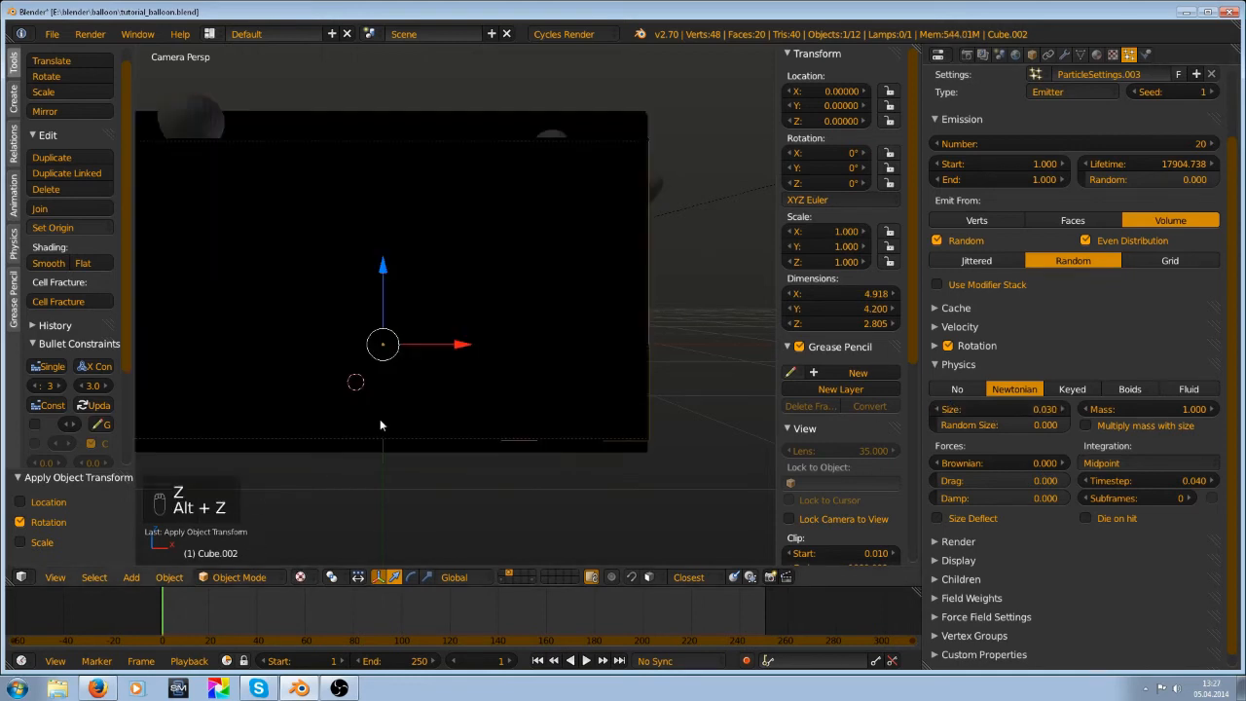
{"action": "left_click", "coordinate": [304, 577]}
{"action": "left_click", "coordinate": [328, 488]}
{"action": "key", "text": "ctrl+s"}
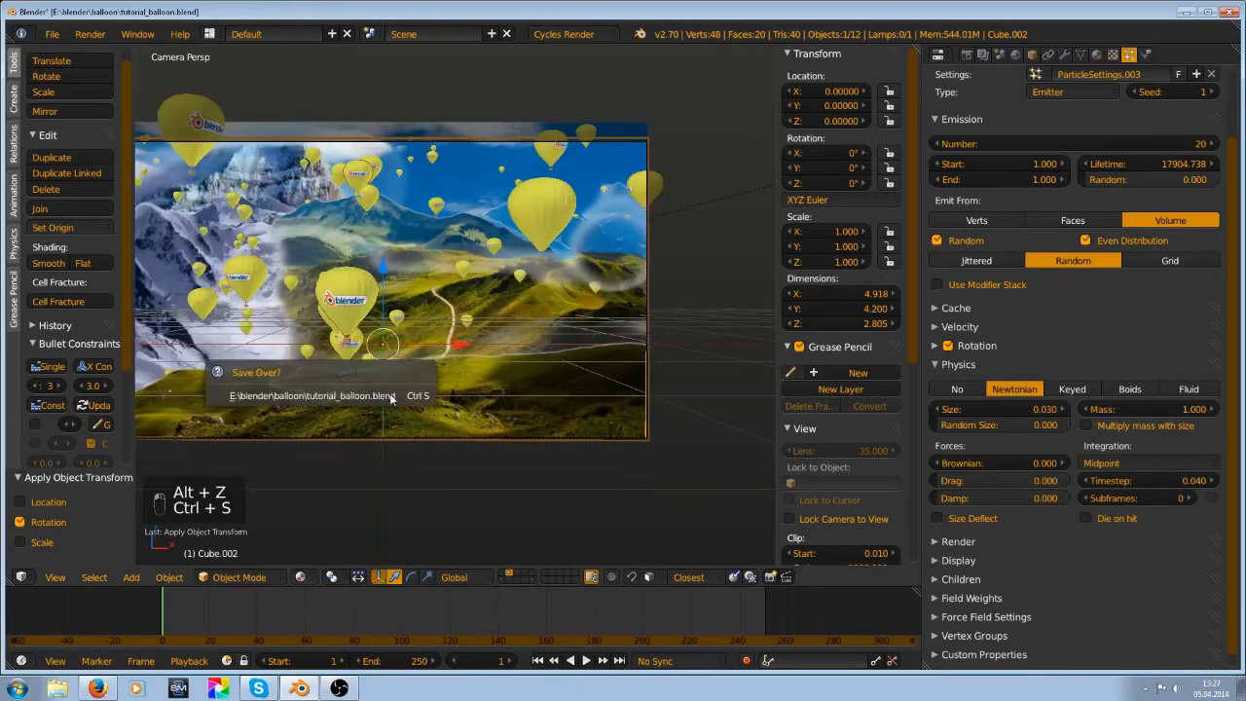
{"action": "left_click", "coordinate": [393, 398]}
Deselect all objects and save the file again
{"action": "middle_click_drag", "start_coordinate": [407, 308], "coordinate": [575, 320], "text": "shift"}
{"action": "key", "text": "a"}
{"action": "scroll", "coordinate": [555, 315], "scroll_direction": "up", "scroll_amount": 2}
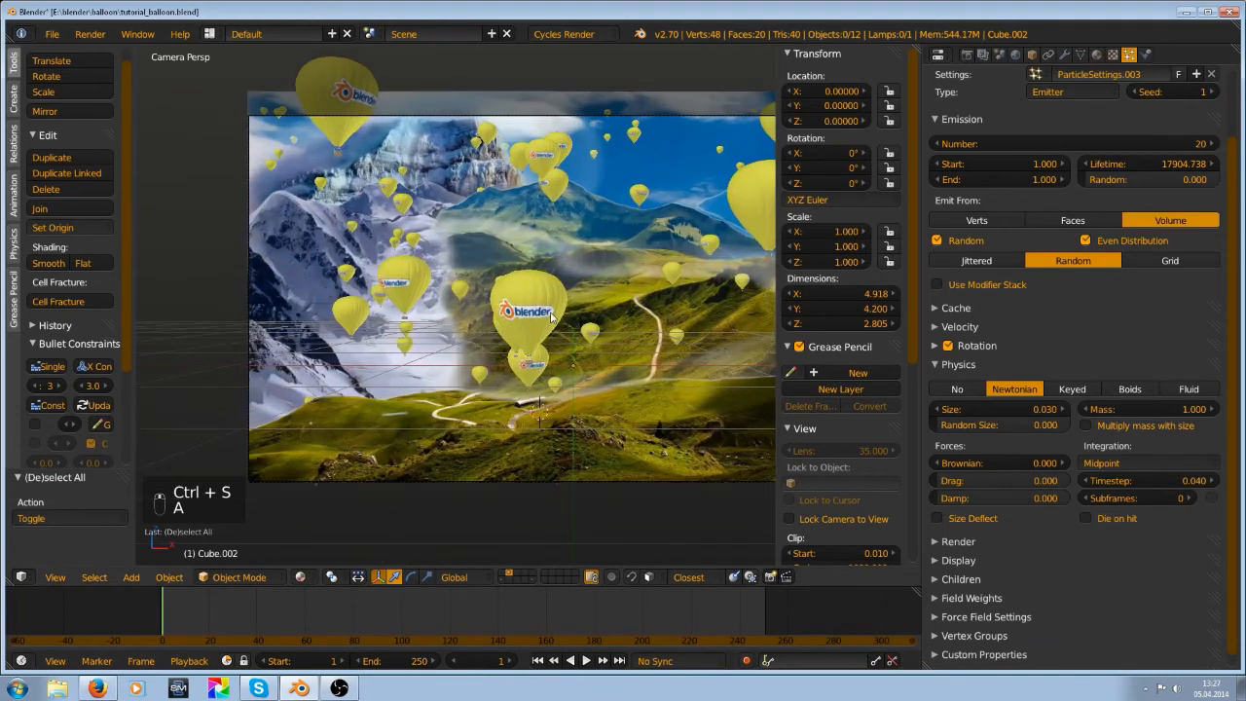
{"action": "key", "text": "ctrl+s"}
{"action": "left_click", "coordinate": [552, 317]}
{"action": "scroll", "coordinate": [486, 253], "scroll_direction": "down", "scroll_amount": 4}
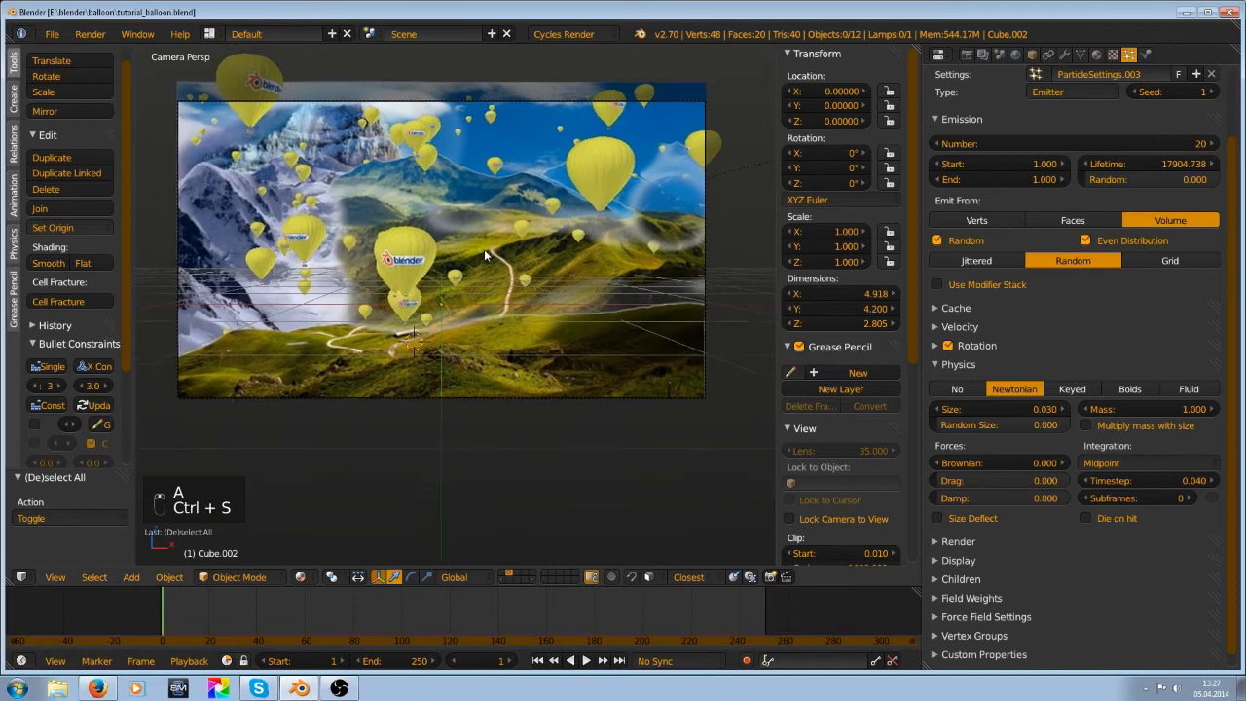
{"action": "key", "text": "ctrl+s"}
{"action": "left_click", "coordinate": [486, 255]}
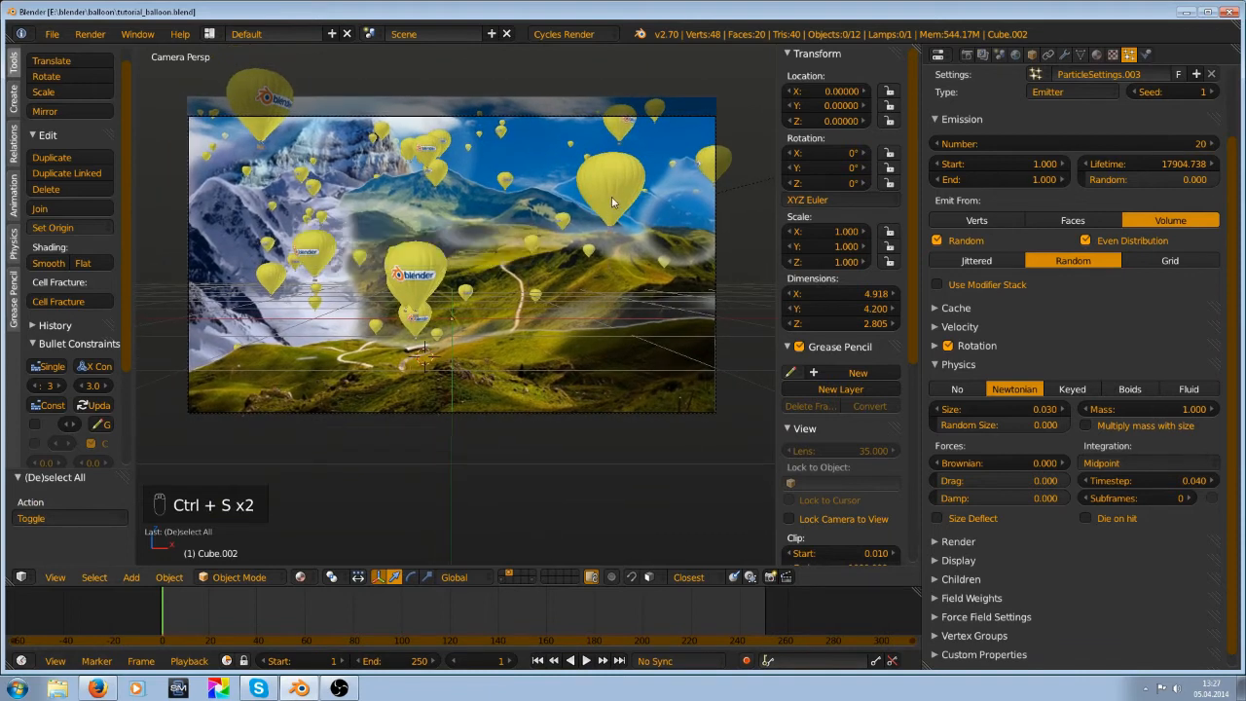
Select emitter Cube.002, raise the count of balloon.010 to 6 in its particle render group, and save the file
{"action": "right_click", "coordinate": [410, 273]}
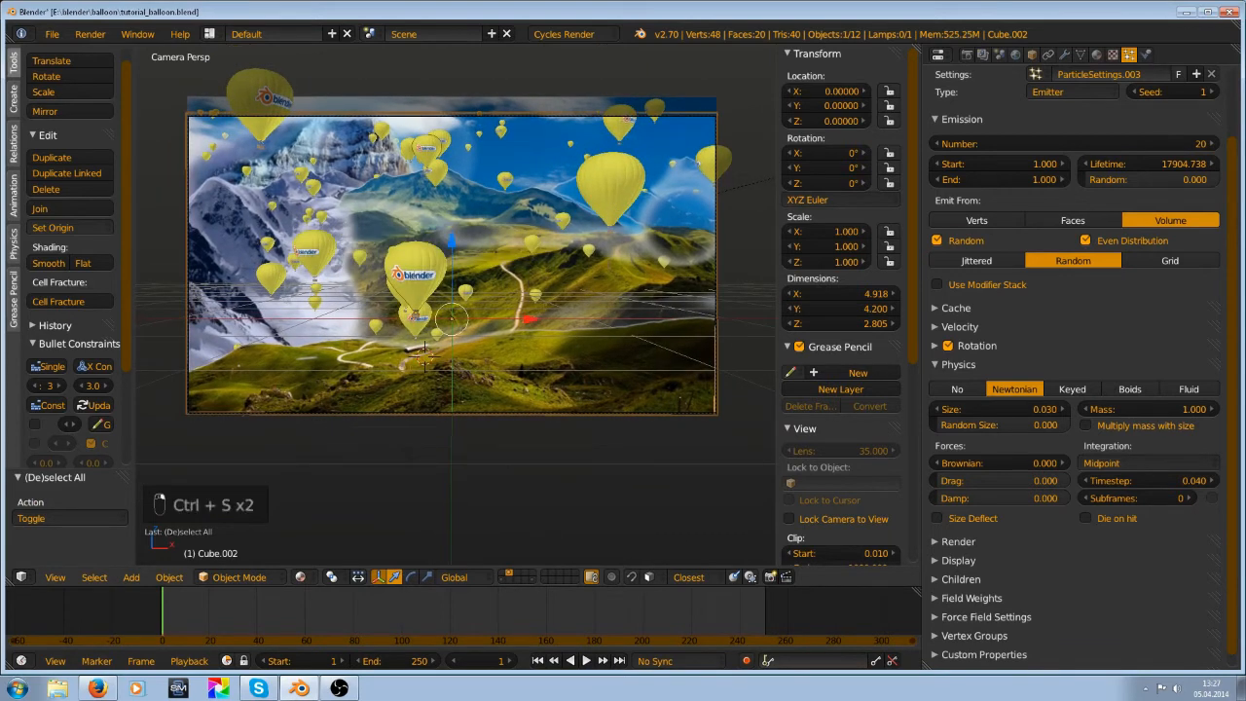
{"action": "scroll", "coordinate": [1113, 468], "scroll_direction": "down", "scroll_amount": 1}
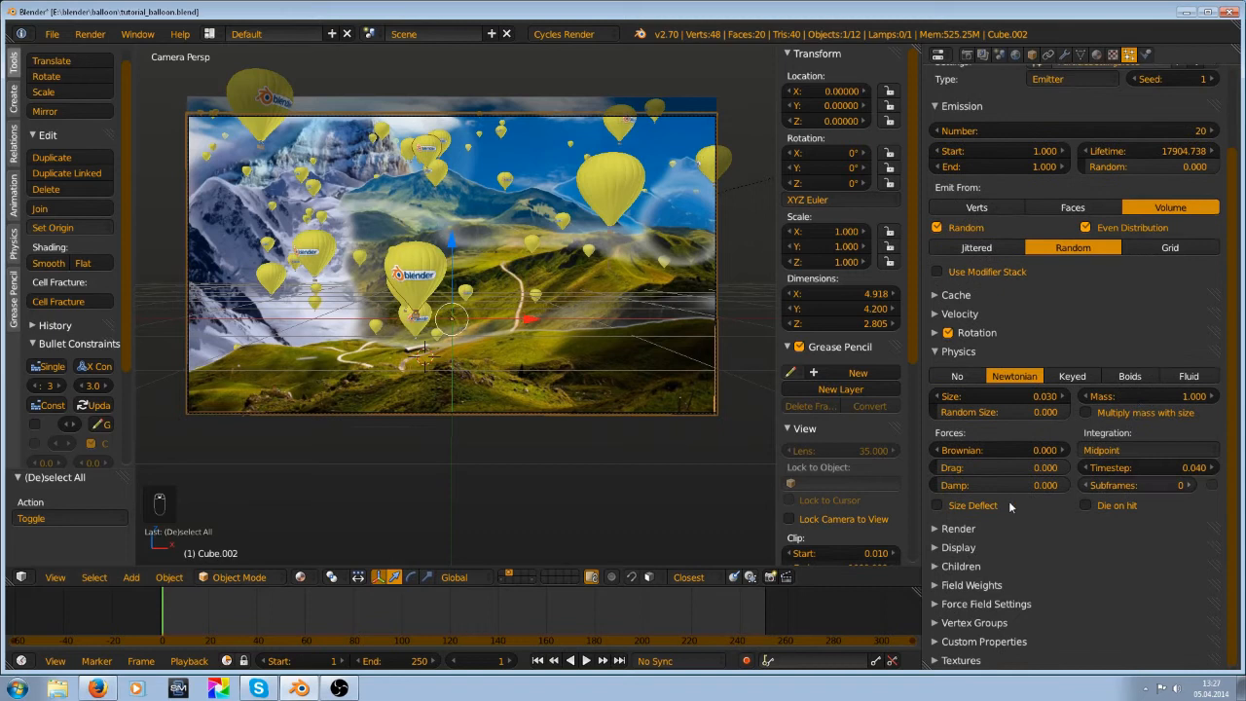
{"action": "left_click", "coordinate": [983, 349]}
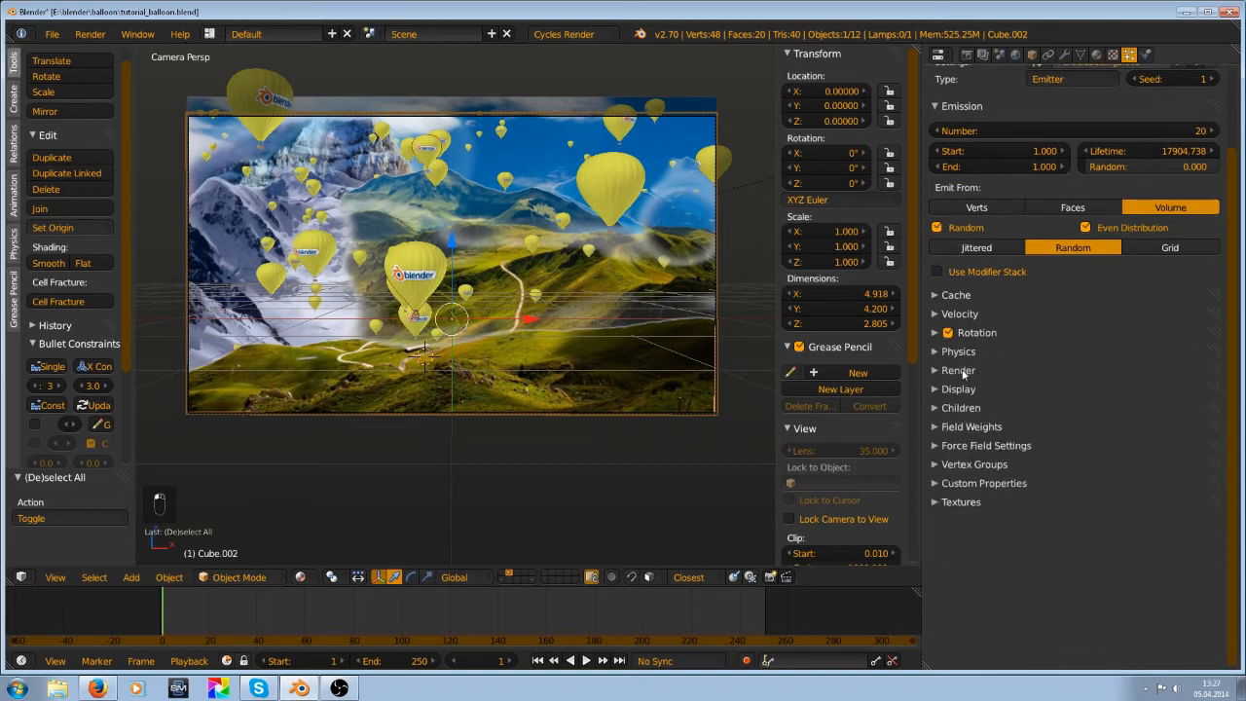
{"action": "left_click", "coordinate": [962, 373]}
{"action": "scroll", "coordinate": [1092, 605], "scroll_direction": "down", "scroll_amount": 2}
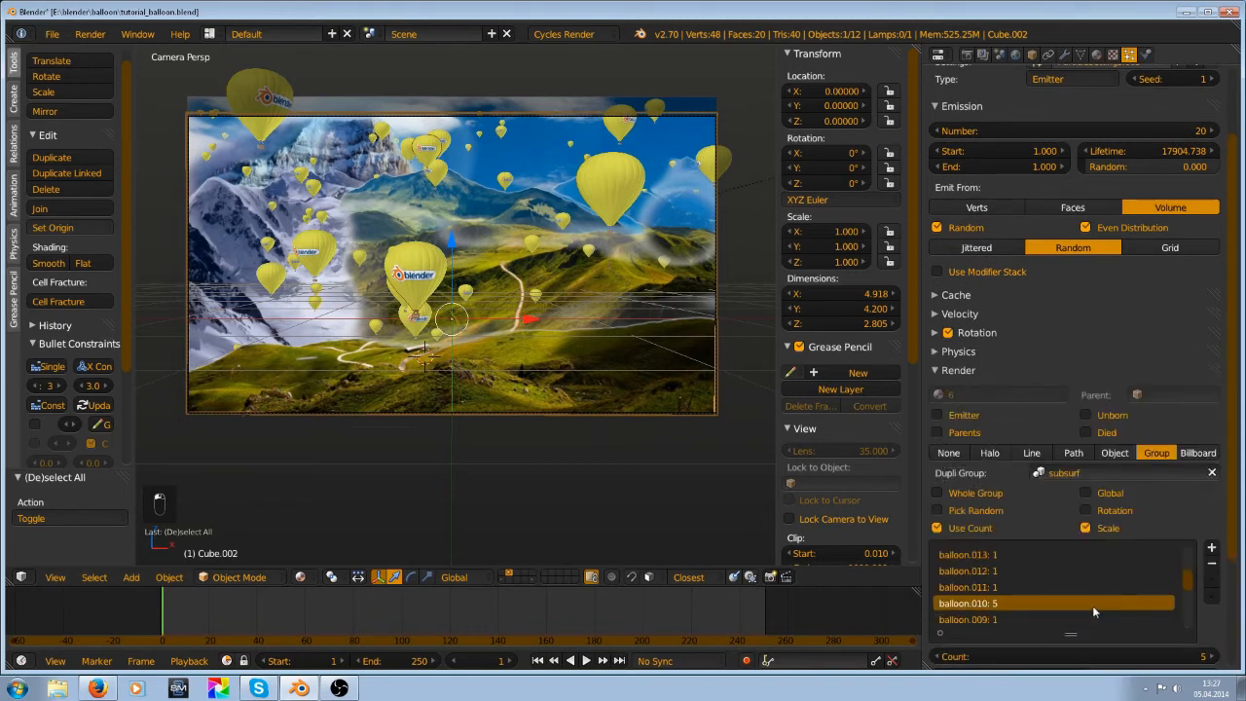
{"action": "left_click", "coordinate": [1213, 659]}
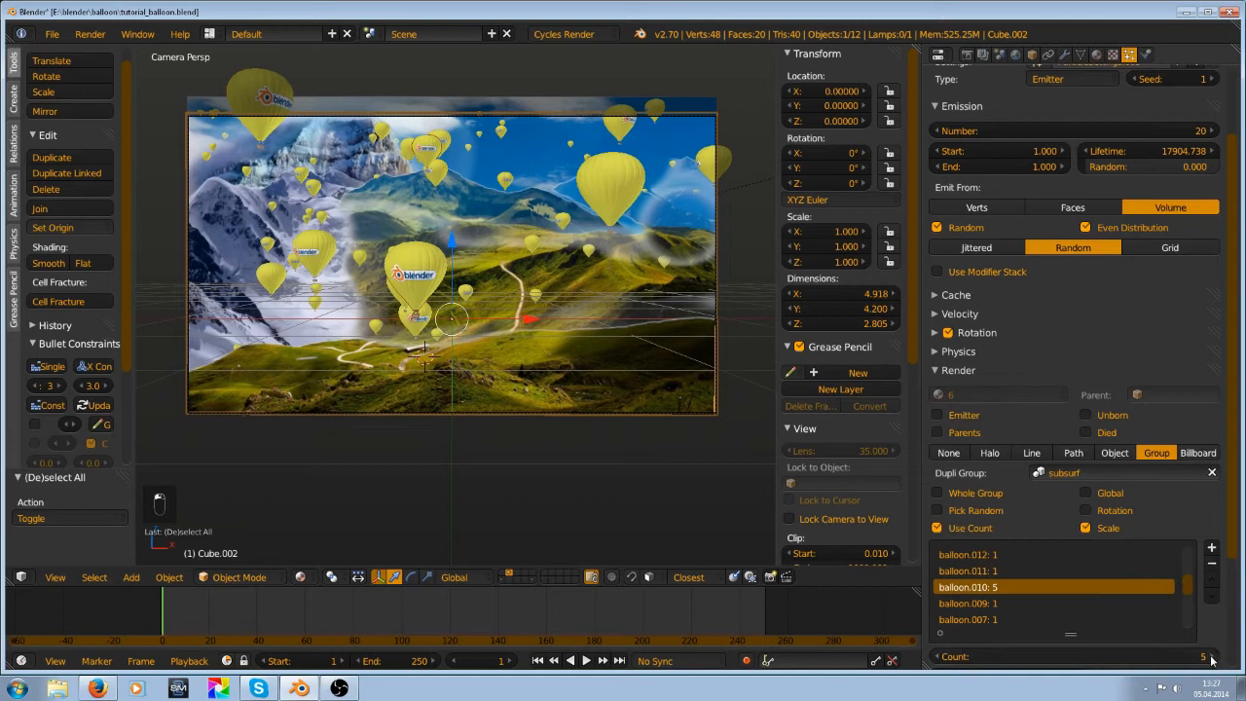
{"action": "key", "text": "ctrl+s"}
{"action": "left_click", "coordinate": [664, 432]}
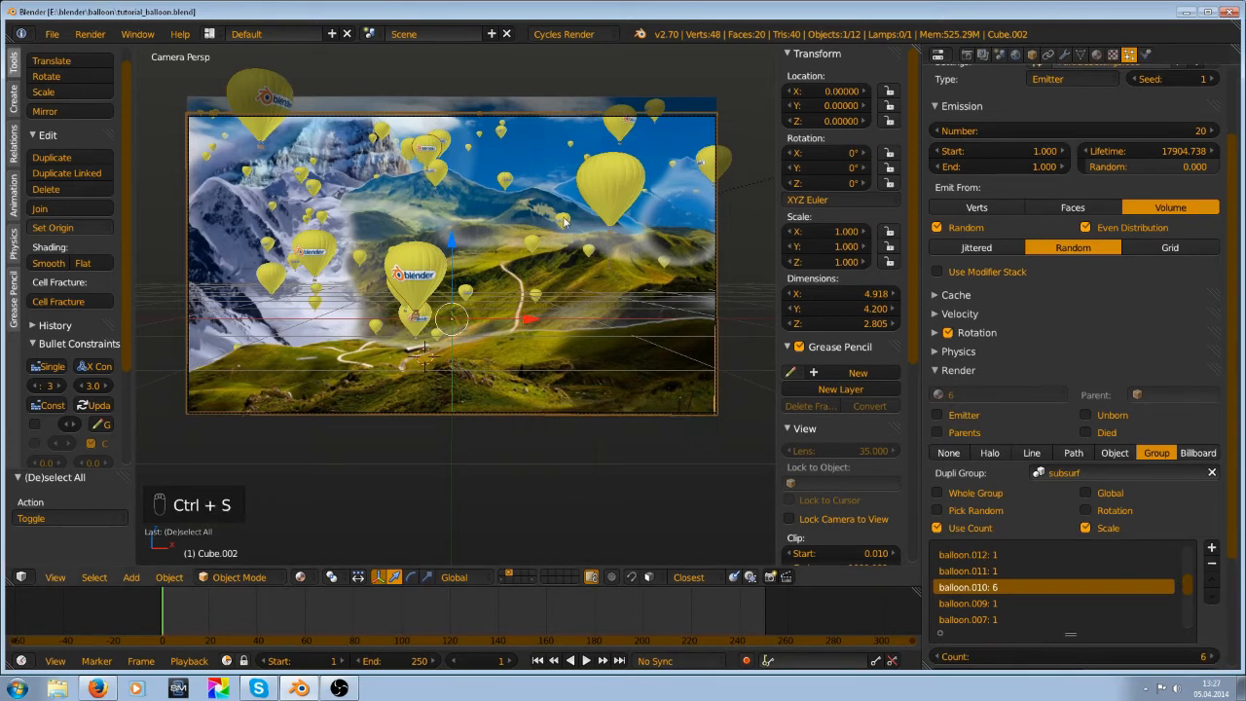
Select the large emitter Cube, restore Material shading, and enable Use Count for its dupli group low
{"action": "key", "text": "ctrl+z"}
{"action": "key", "text": "ctrl+z"}
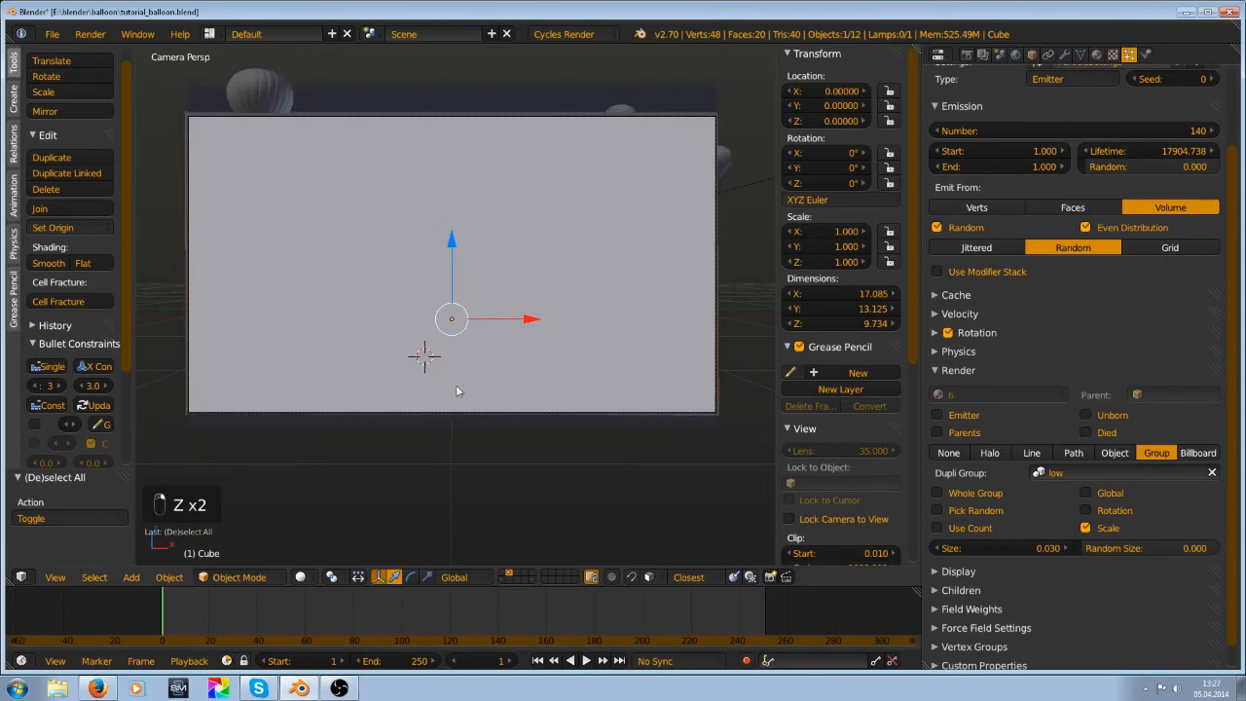
{"action": "left_click", "coordinate": [300, 578]}
{"action": "left_click", "coordinate": [375, 486]}
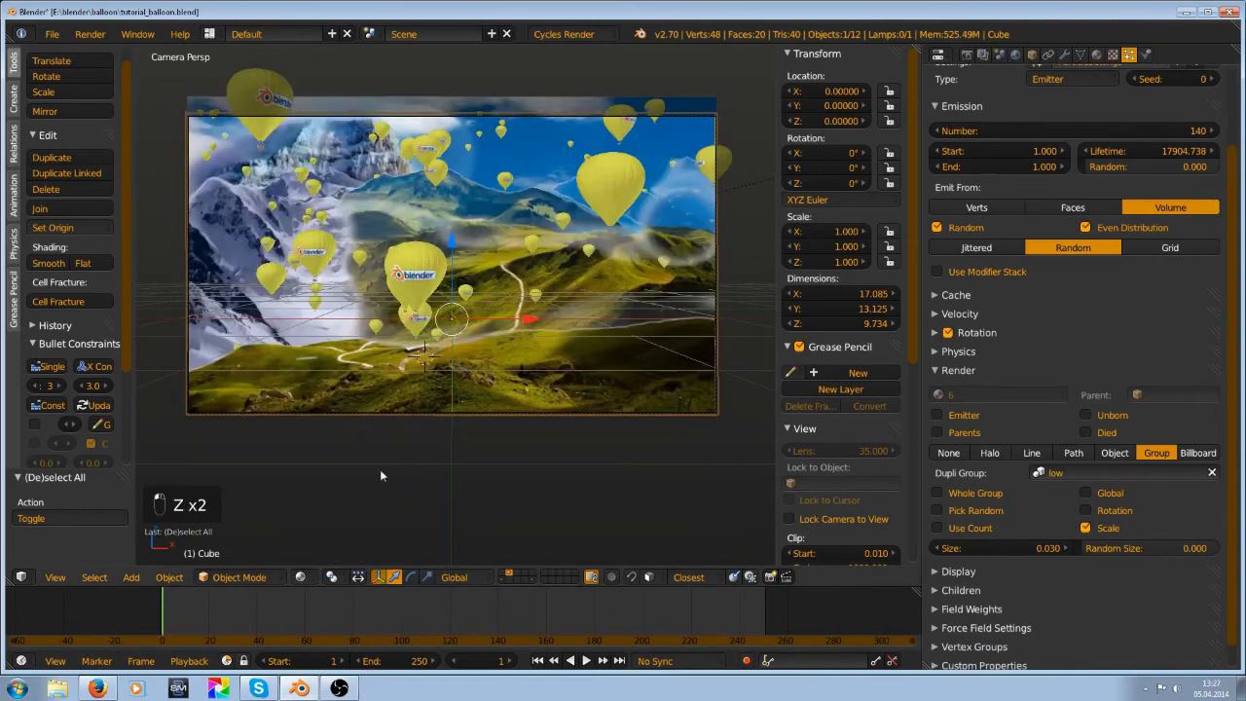
{"action": "left_click", "coordinate": [972, 528]}
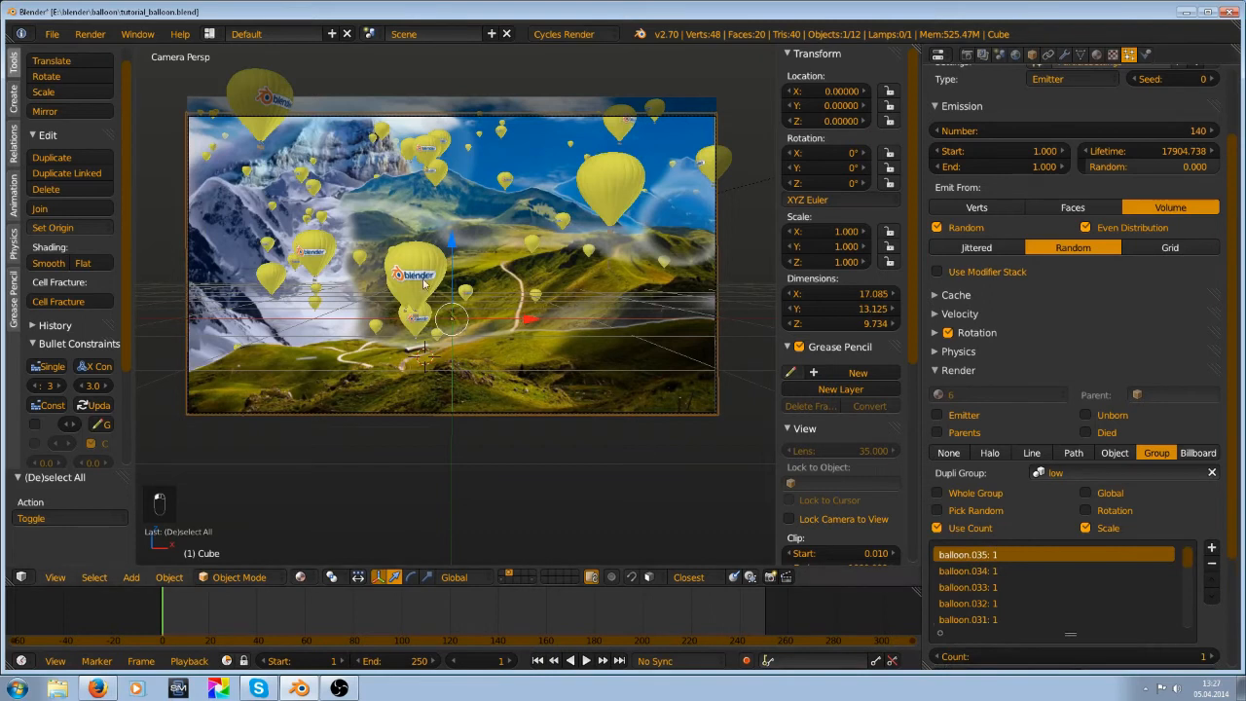
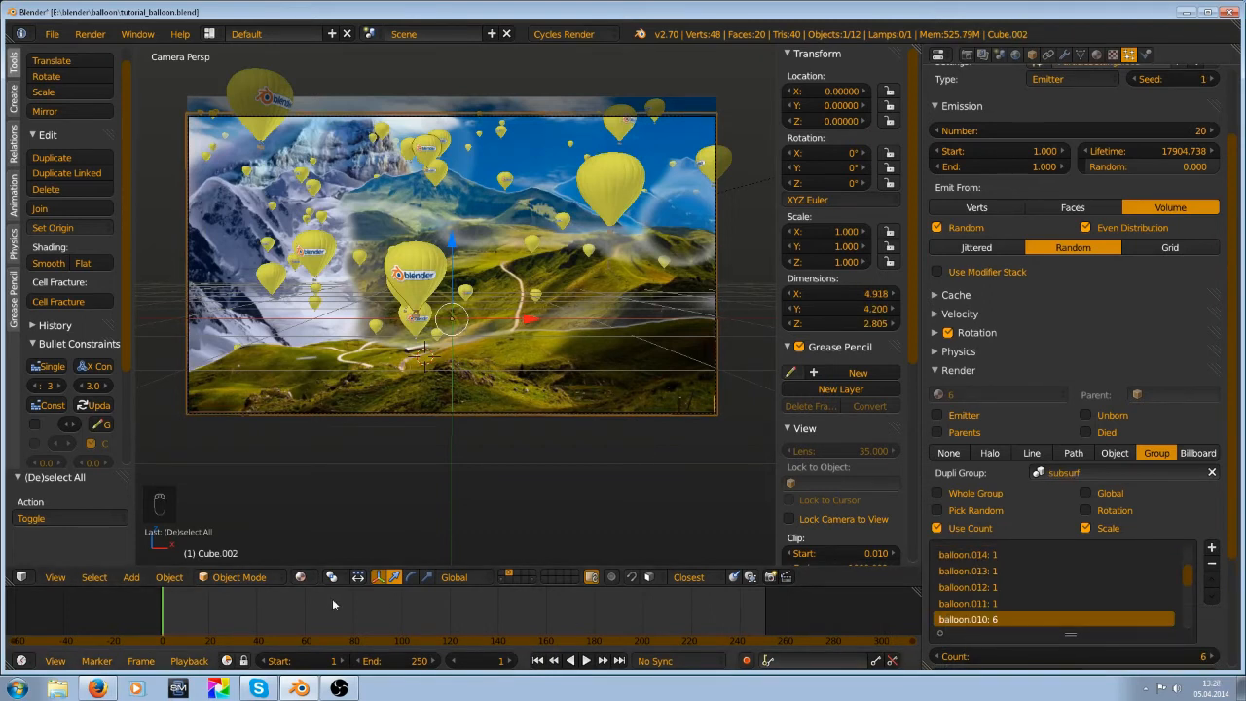
Show the layer of source balloons and select individual balloons in both rows to identify the names of matching counterparts
{"action": "key", "text": "2"}
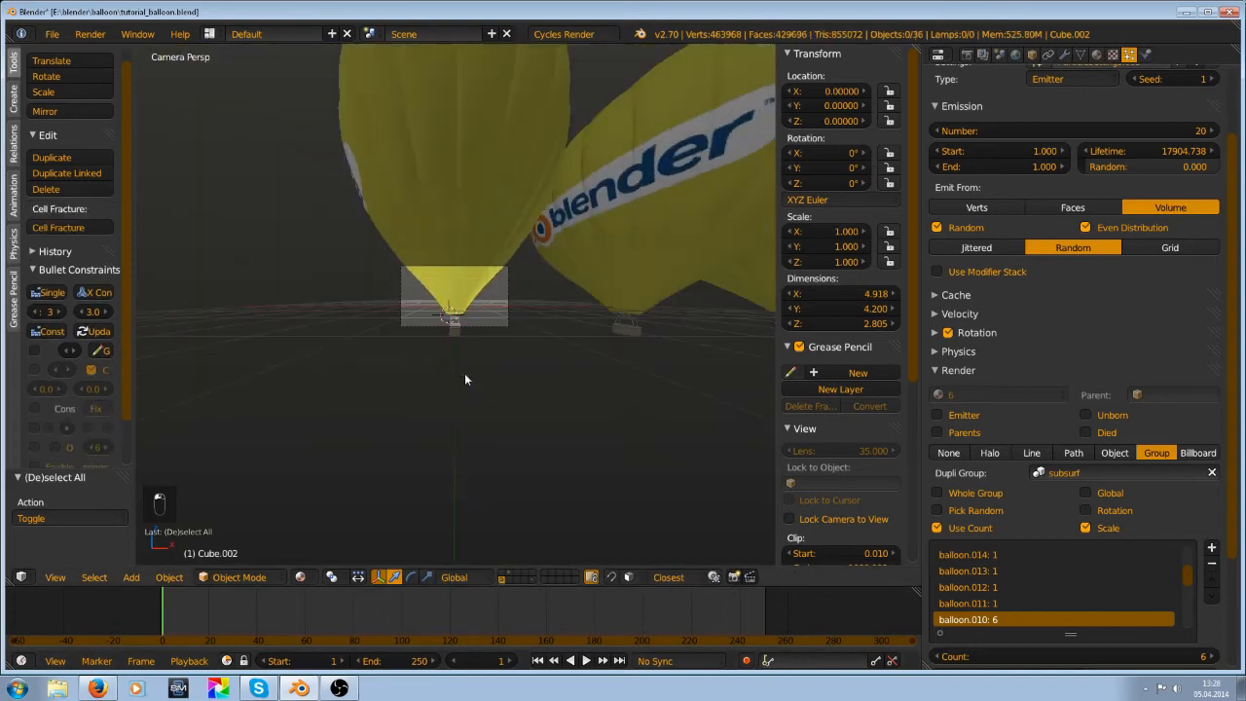
{"action": "key", "text": "KP_5"}
{"action": "scroll", "coordinate": [506, 364], "scroll_direction": "down", "scroll_amount": 8}
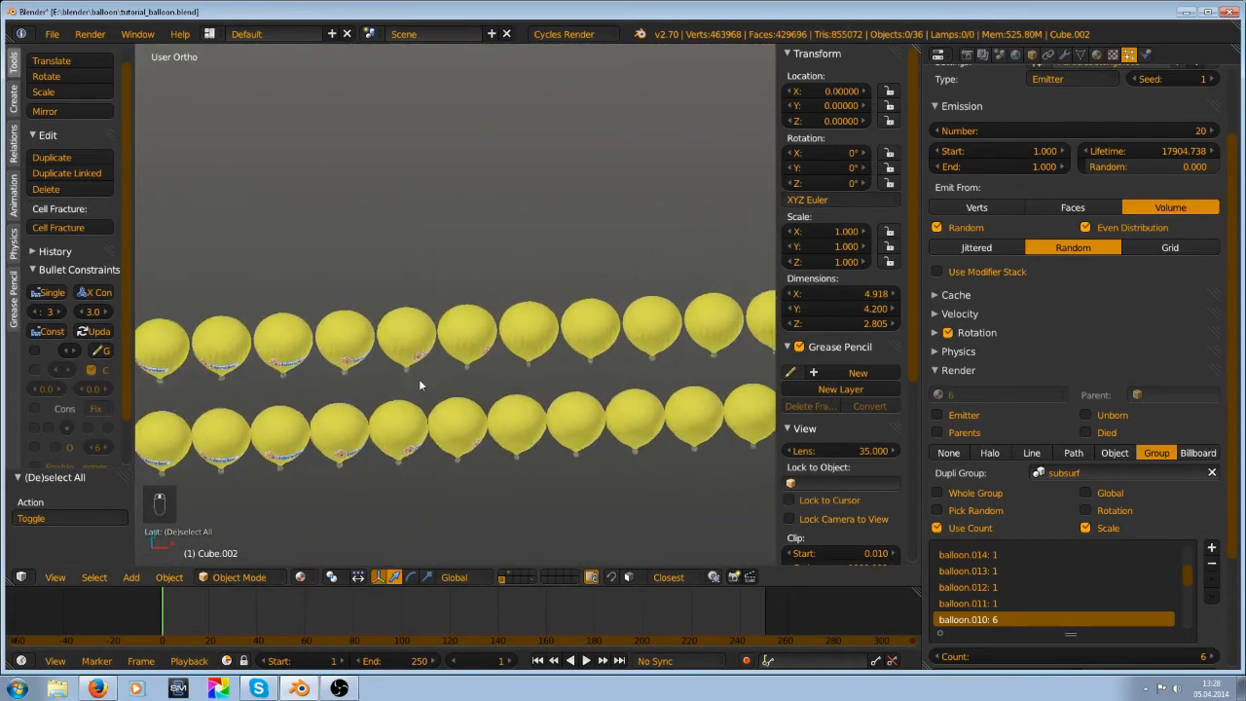
{"action": "middle_click_drag", "start_coordinate": [418, 386], "coordinate": [453, 316]}
{"action": "right_click", "coordinate": [453, 316]}
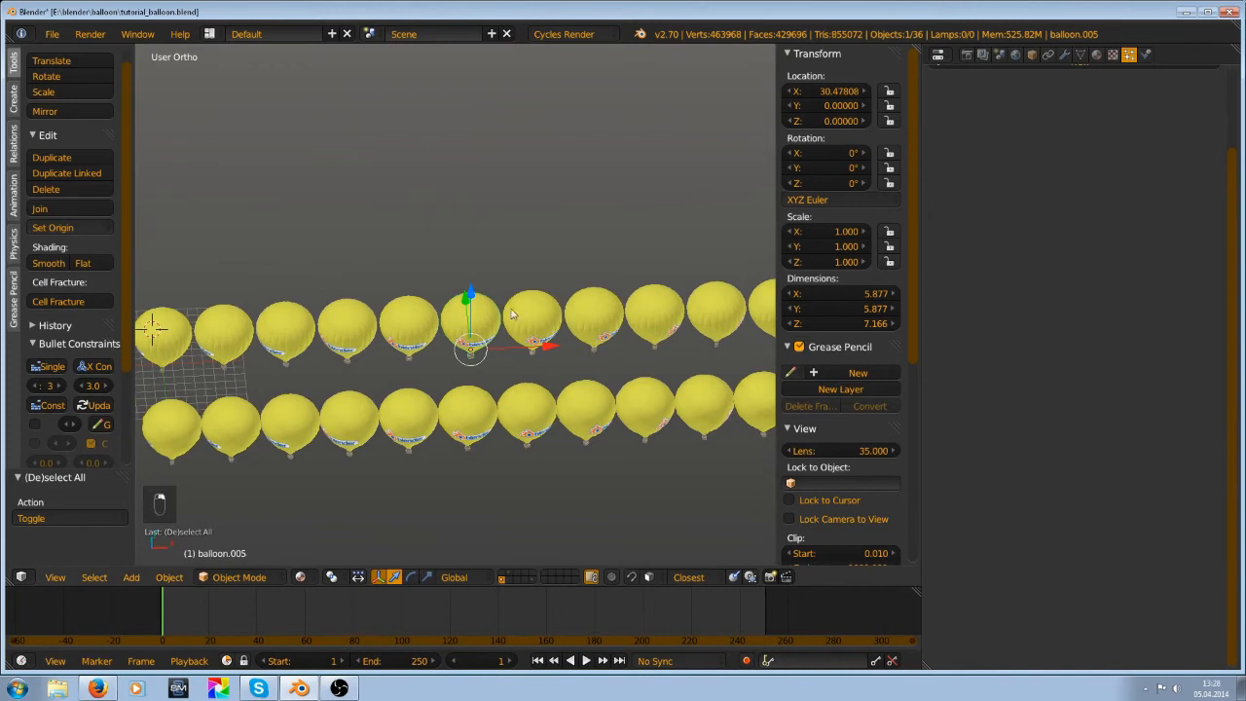
{"action": "right_click", "coordinate": [598, 352]}
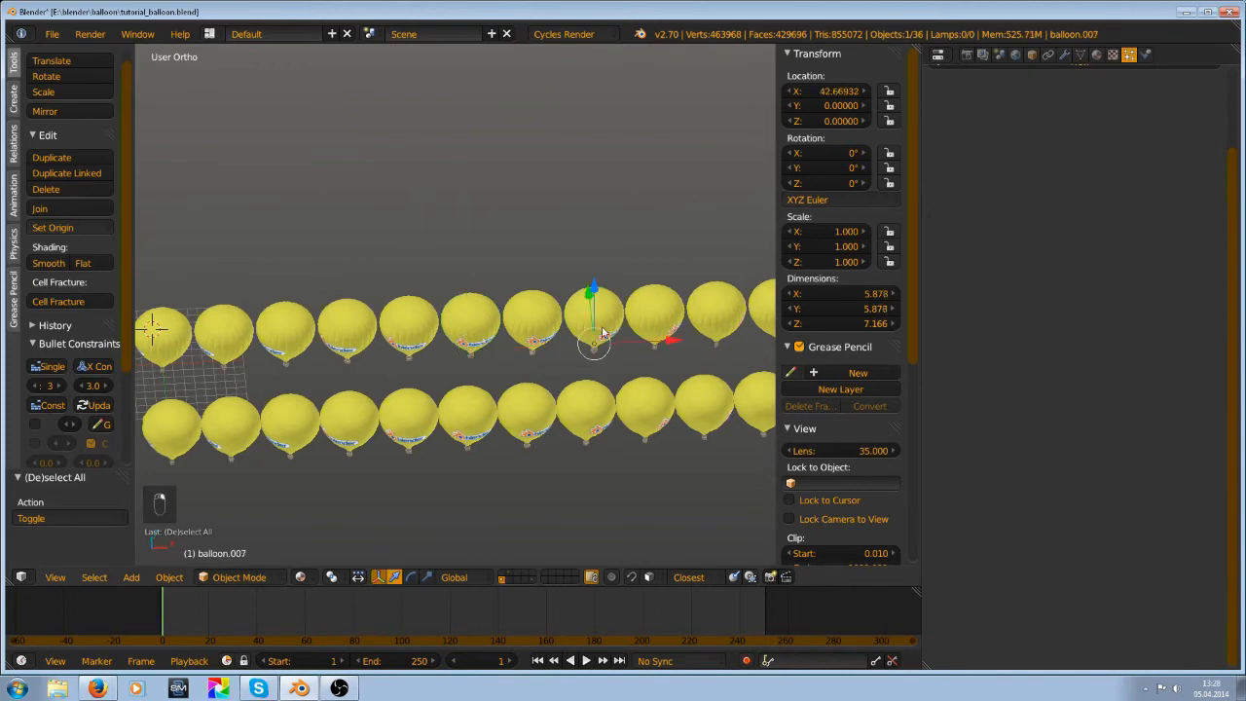
{"action": "scroll", "coordinate": [598, 352], "scroll_direction": "down", "scroll_amount": 3}
{"action": "right_click", "coordinate": [651, 331]}
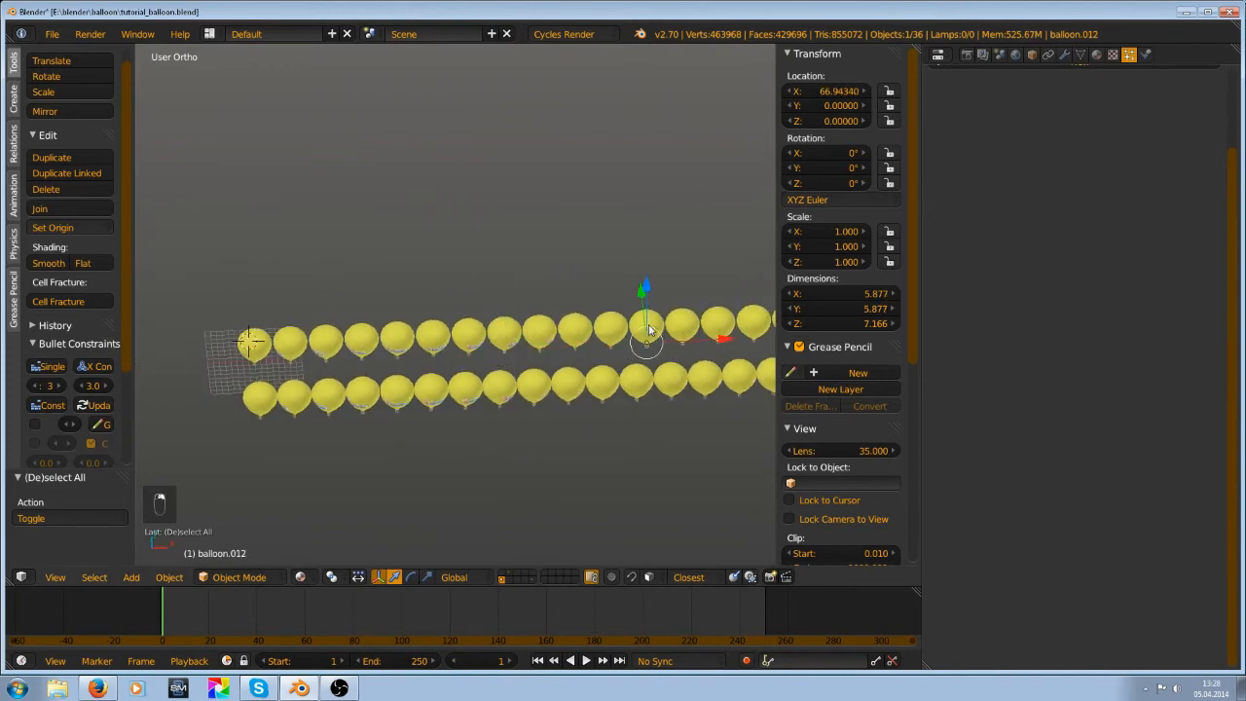
{"action": "right_click", "coordinate": [623, 334]}
{"action": "right_click", "coordinate": [582, 335]}
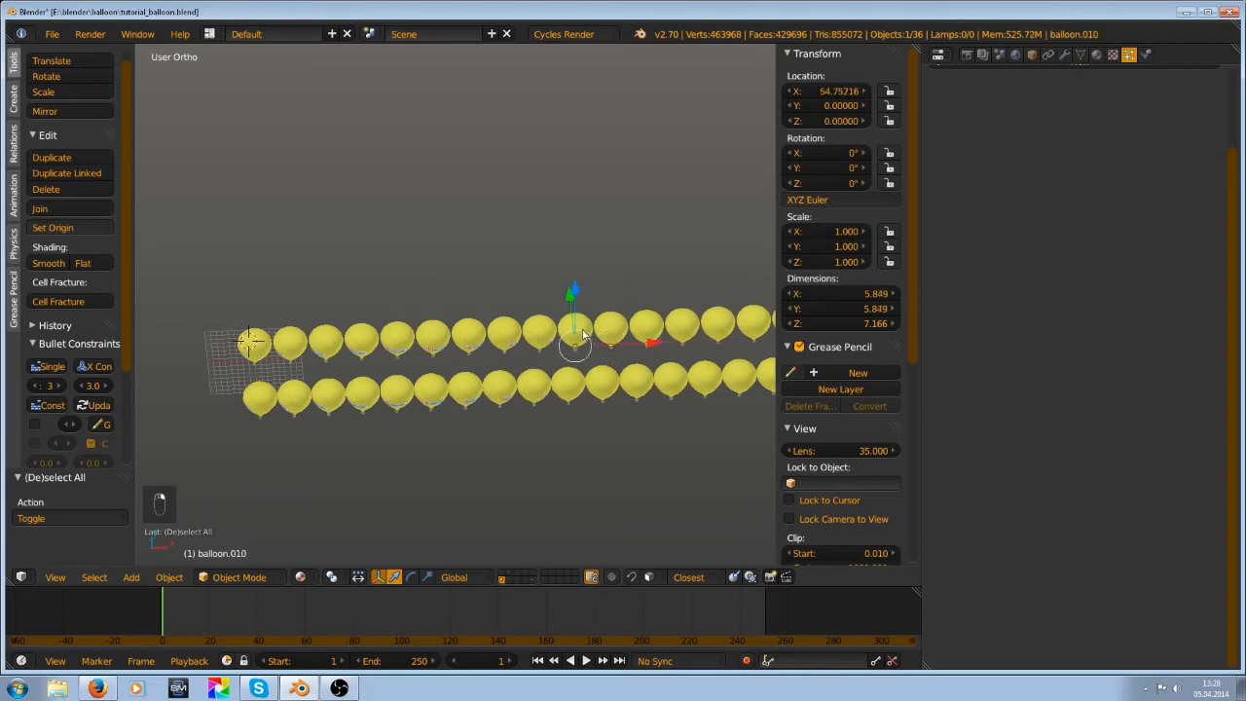
{"action": "middle_click_drag", "start_coordinate": [582, 347], "coordinate": [581, 358]}
{"action": "middle_click_drag", "start_coordinate": [580, 404], "coordinate": [577, 428]}
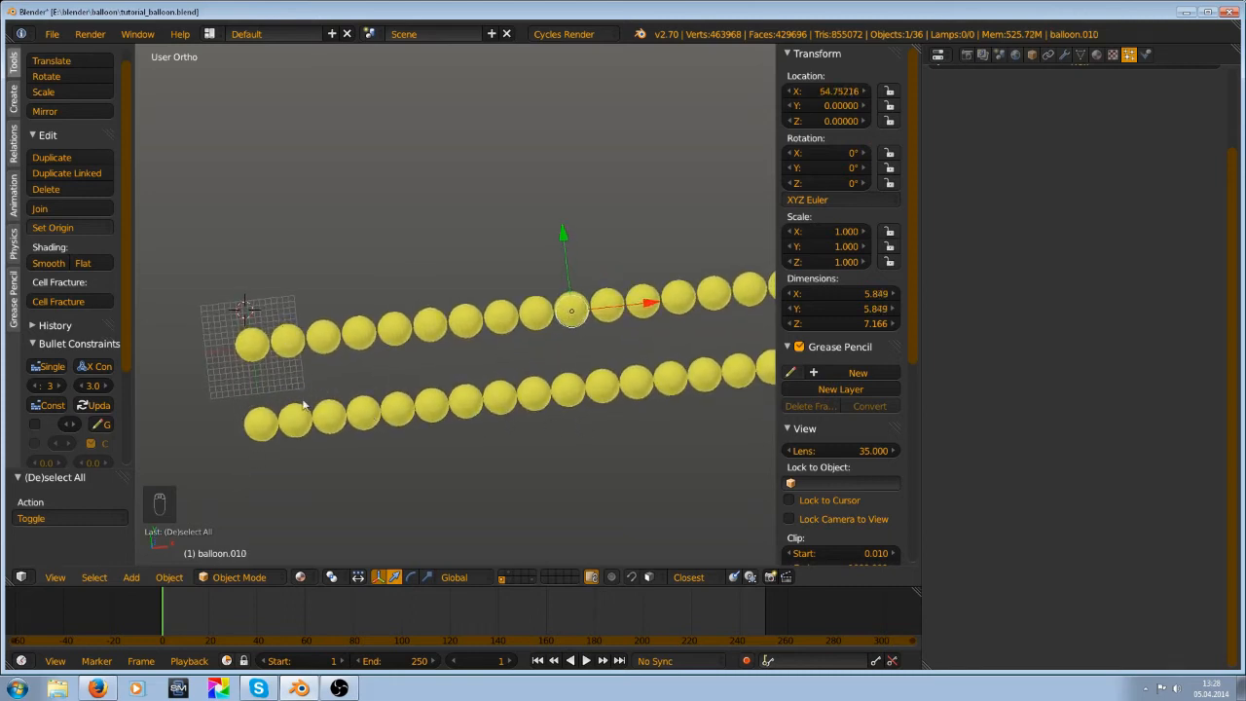
{"action": "right_click", "coordinate": [565, 397]}
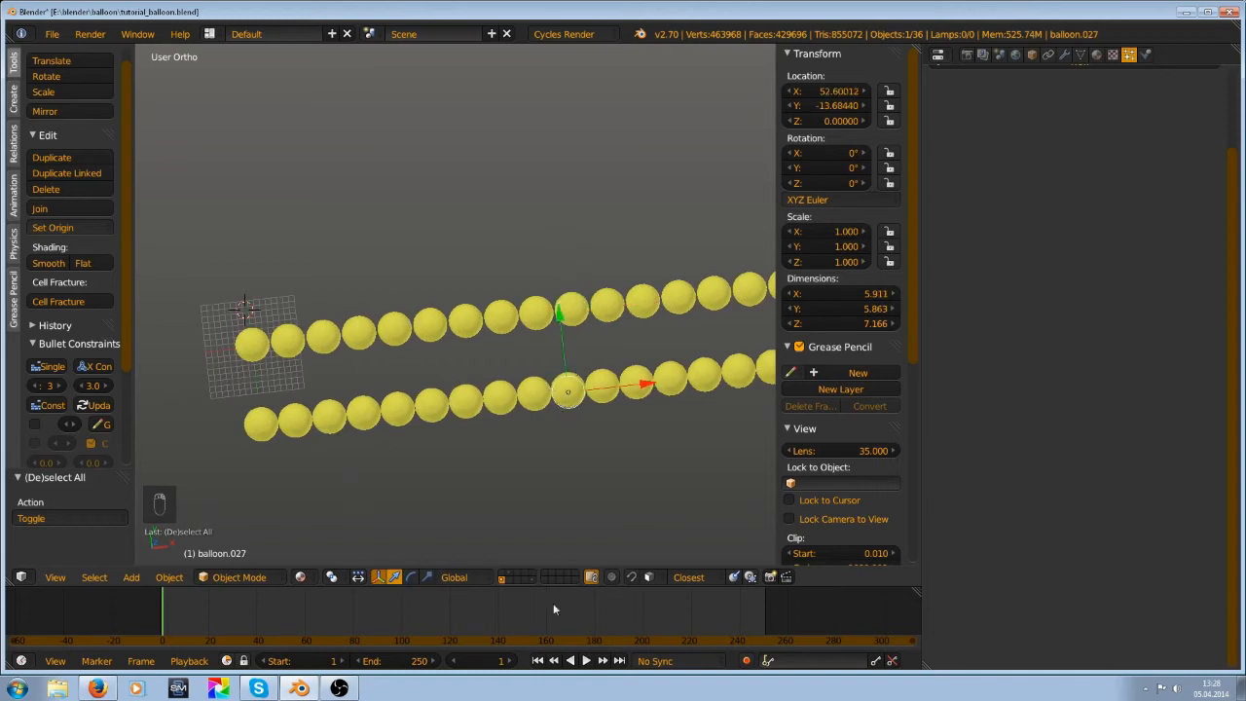
Return to the emitters' layer and the camera view, then select the large emitter Cube in wireframe display
{"action": "left_click", "coordinate": [509, 574]}
{"action": "scroll", "coordinate": [220, 275], "scroll_direction": "up", "scroll_amount": 2}
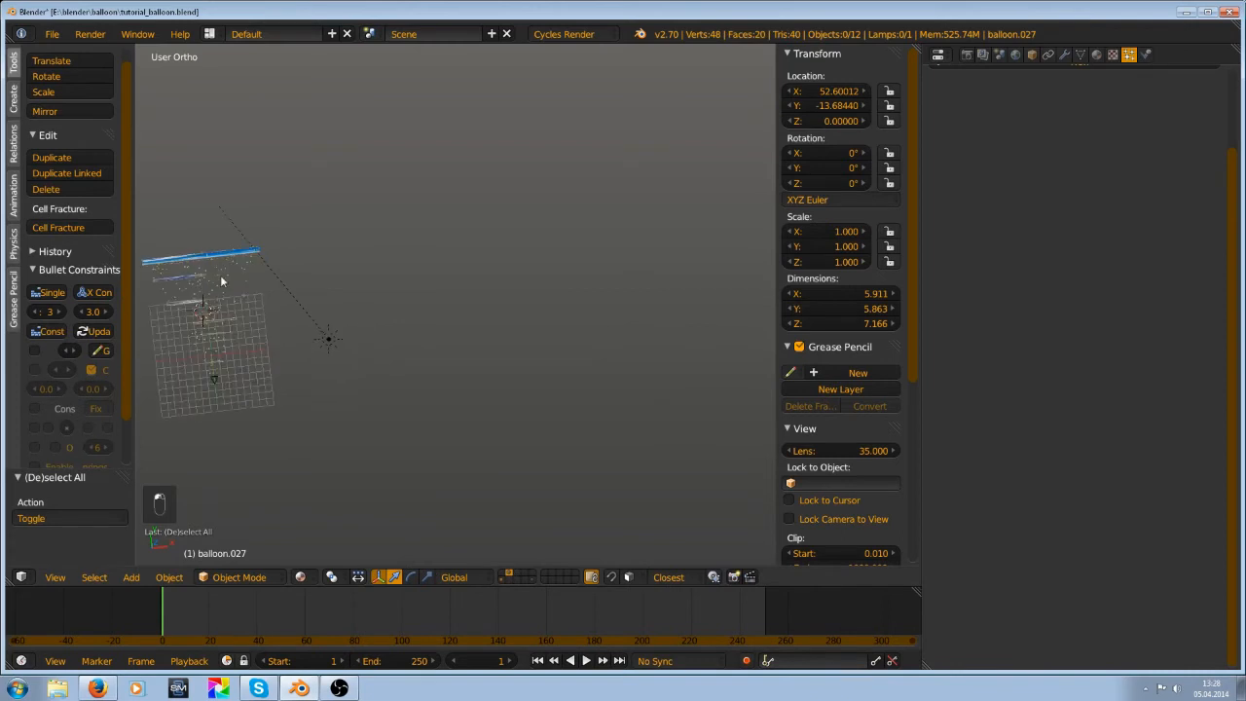
{"action": "middle_click_drag", "start_coordinate": [308, 292], "coordinate": [420, 267], "text": "shift"}
{"action": "key", "text": "KP_0"}
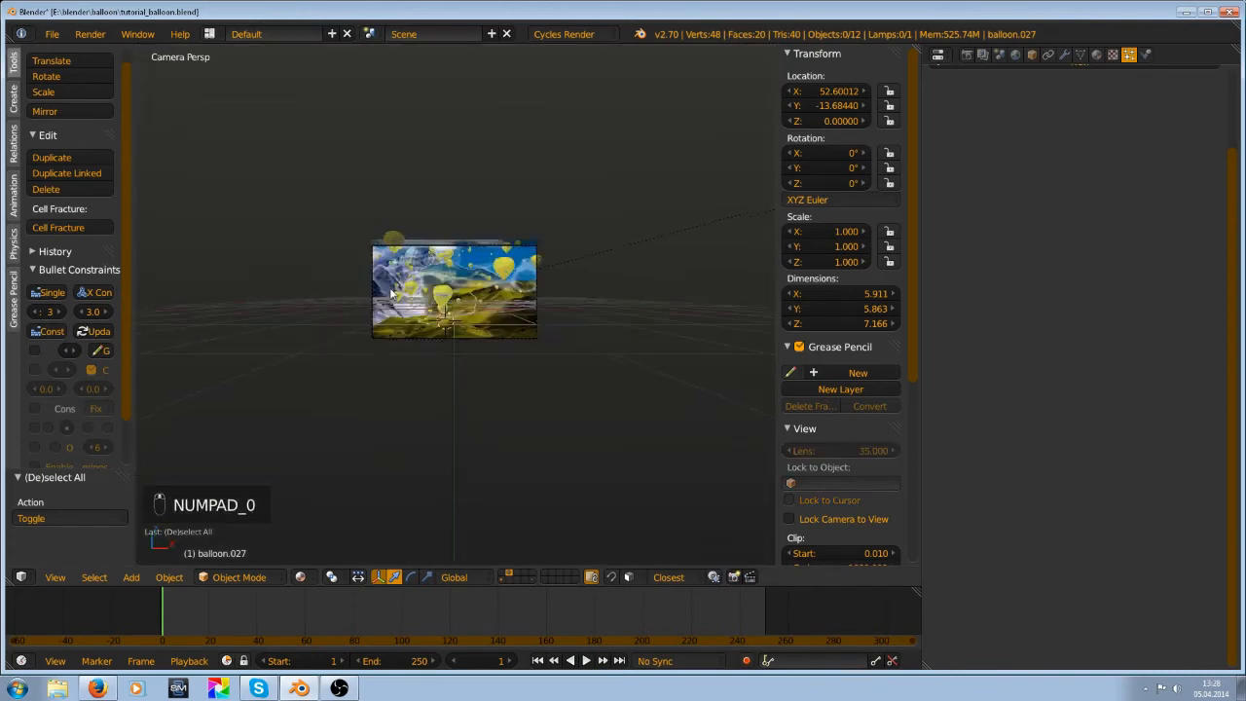
{"action": "key", "text": "z"}
{"action": "right_click", "coordinate": [513, 199]}
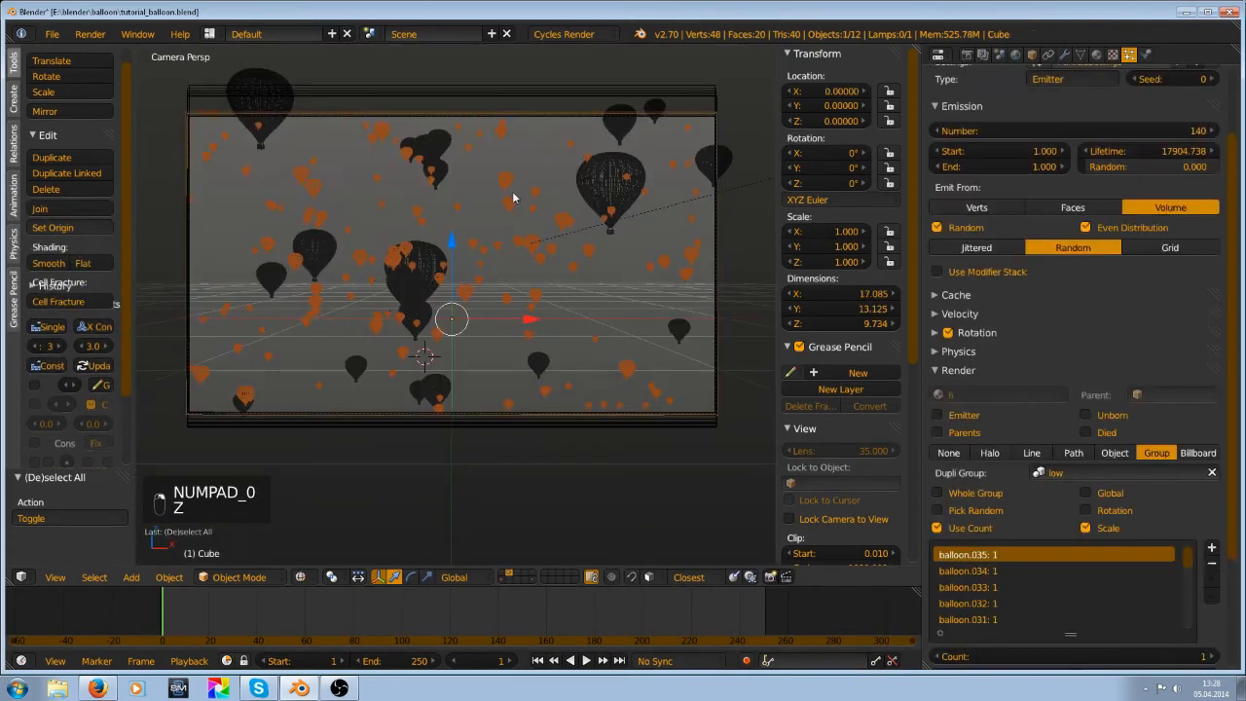
Set the count of balloon.027 in the low group to 3, with the viewport in Material shading
{"action": "key", "text": "z"}
{"action": "scroll", "coordinate": [1028, 594], "scroll_direction": "down", "scroll_amount": 8}
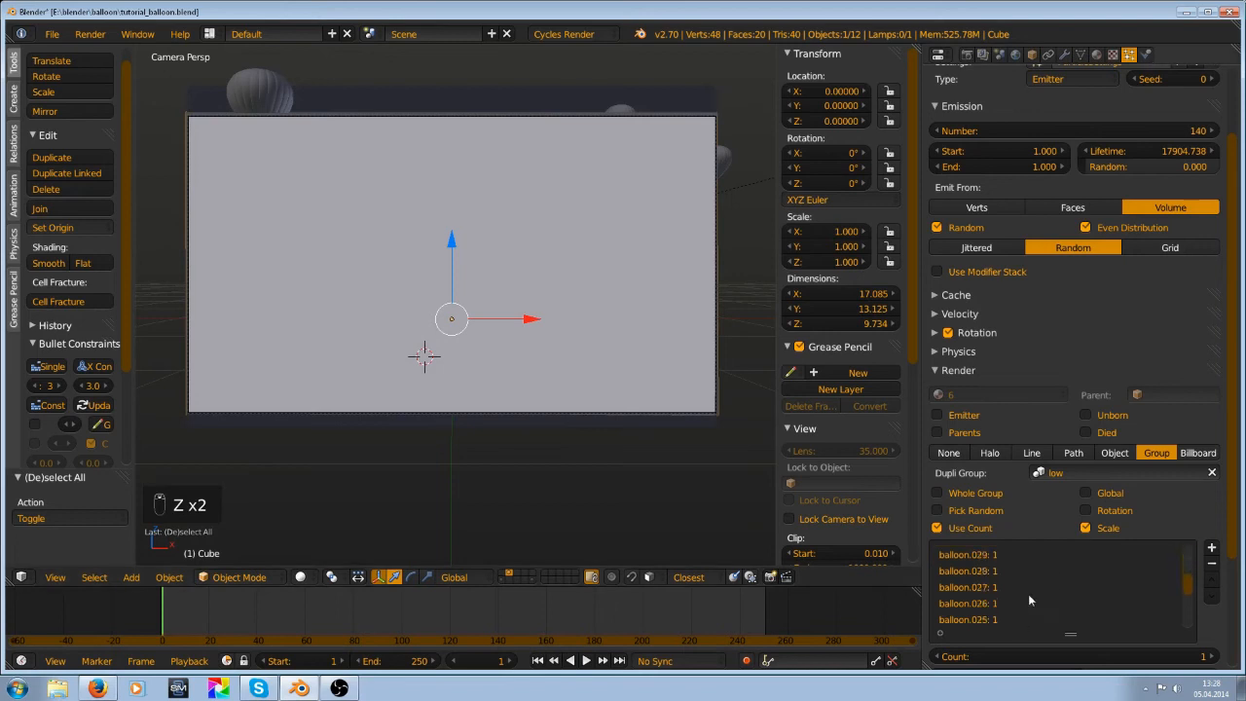
{"action": "left_click", "coordinate": [1006, 586]}
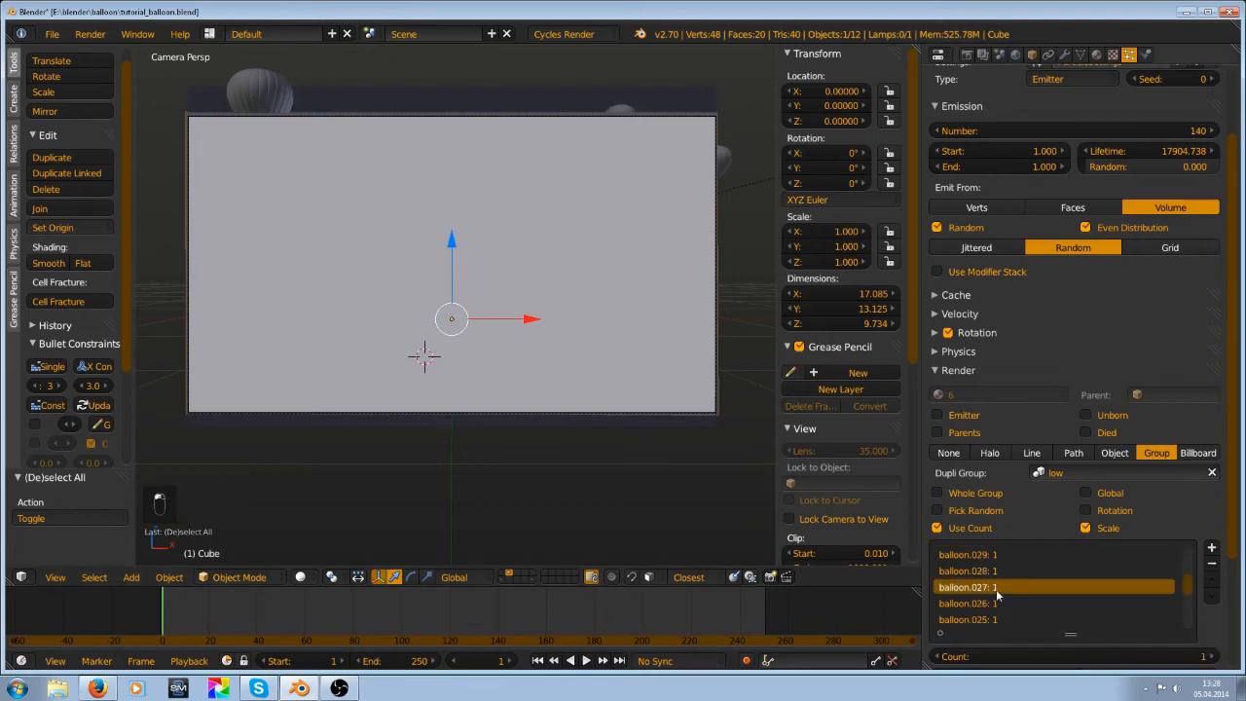
{"action": "left_click", "coordinate": [1123, 655]}
{"action": "left_click", "coordinate": [300, 577]}
{"action": "left_click", "coordinate": [326, 487]}
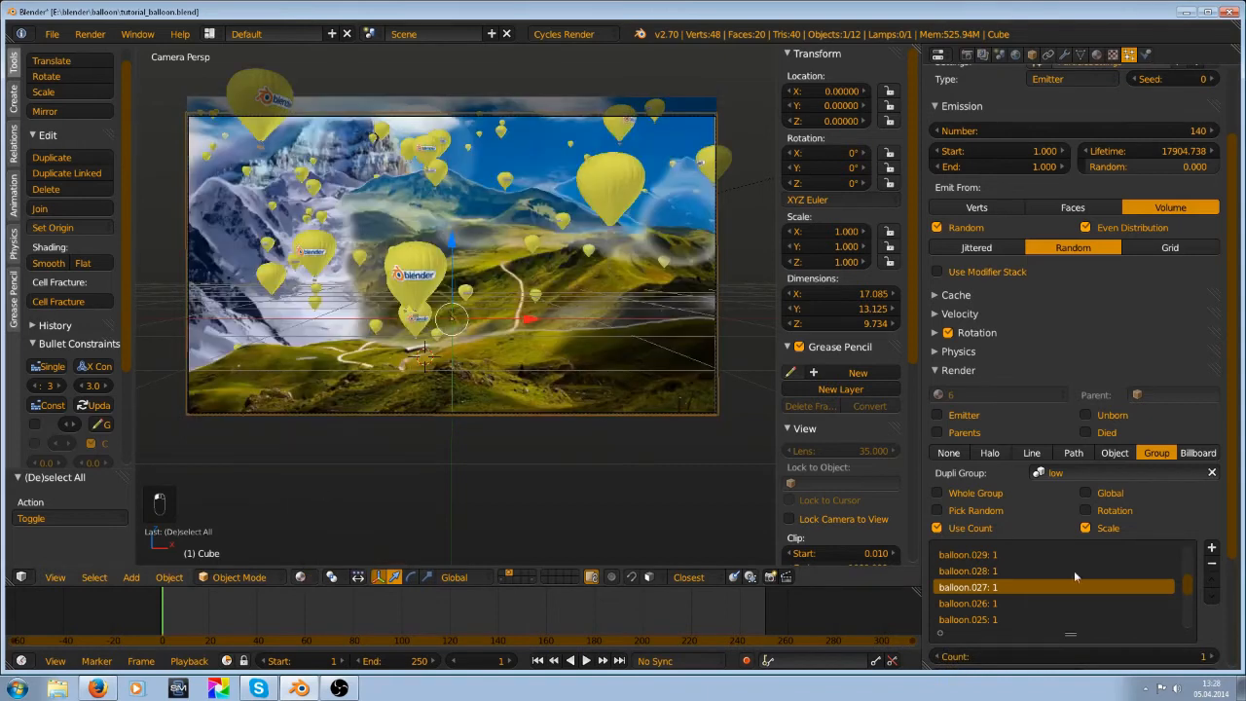
{"action": "left_click", "coordinate": [1058, 658]}
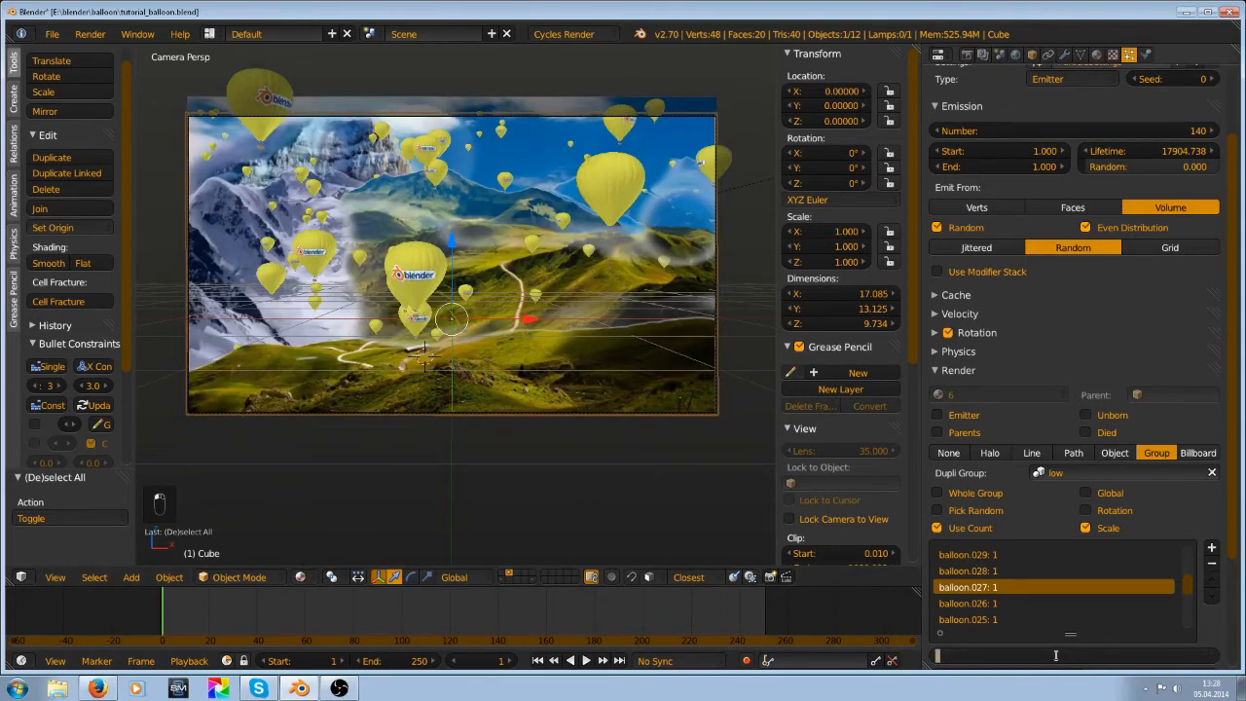
{"action": "type", "text": "3"}
{"action": "key", "text": "Return"}
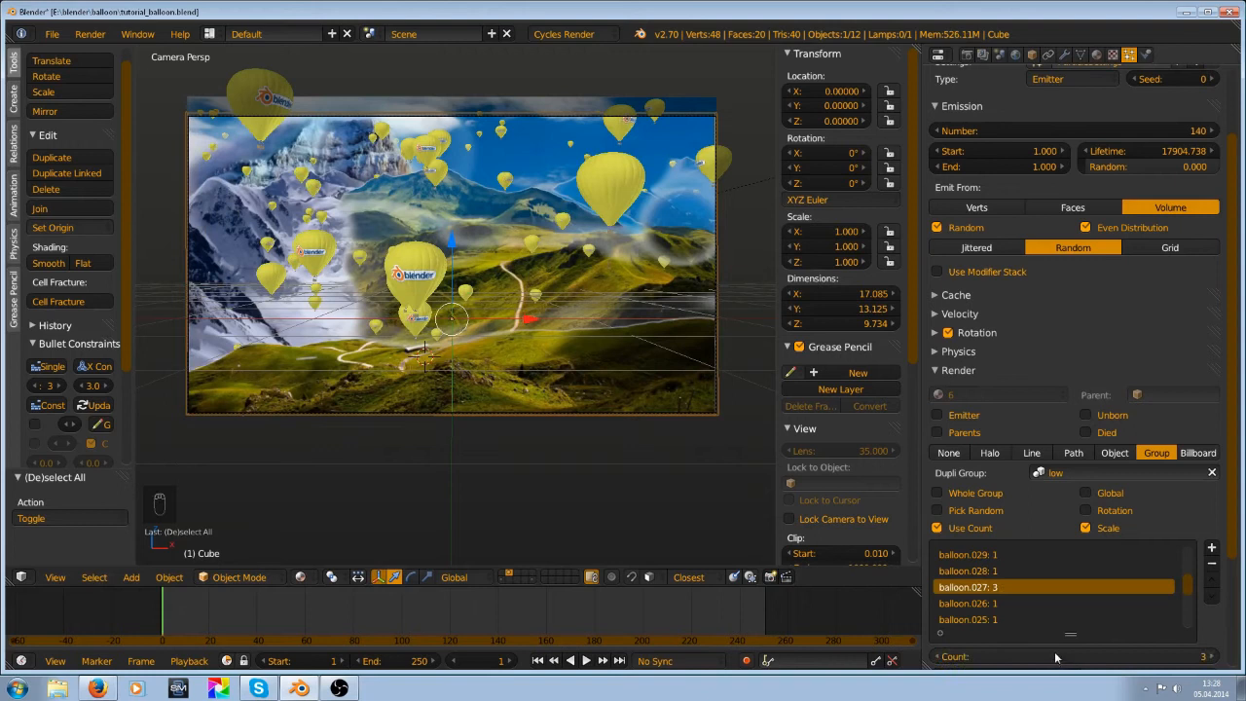
Set the count of balloon.027 in the low group back to 1
{"action": "left_click", "coordinate": [937, 658]}
{"action": "left_click", "coordinate": [937, 657]}
{"action": "left_click", "coordinate": [994, 573]}
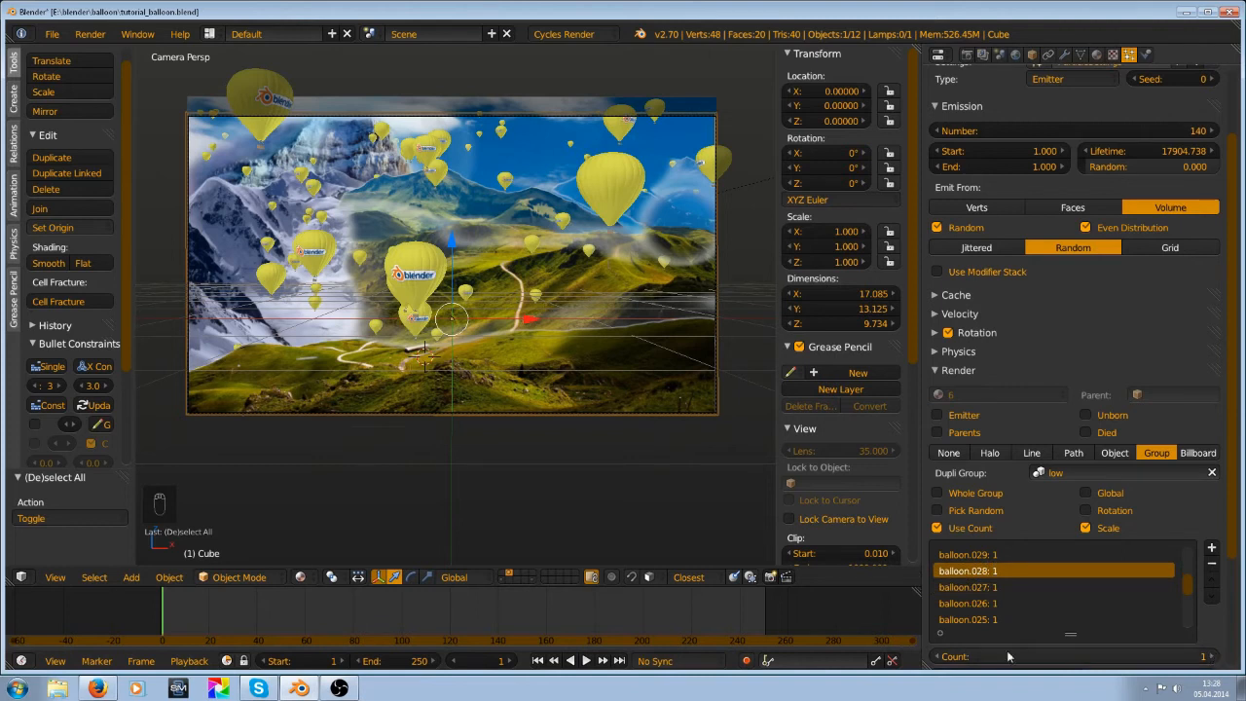
Try a count of 4 for balloon.025 in the low group and reduce it to 0
{"action": "left_click", "coordinate": [994, 620]}
{"action": "scroll", "coordinate": [1013, 621], "scroll_direction": "down", "scroll_amount": 2}
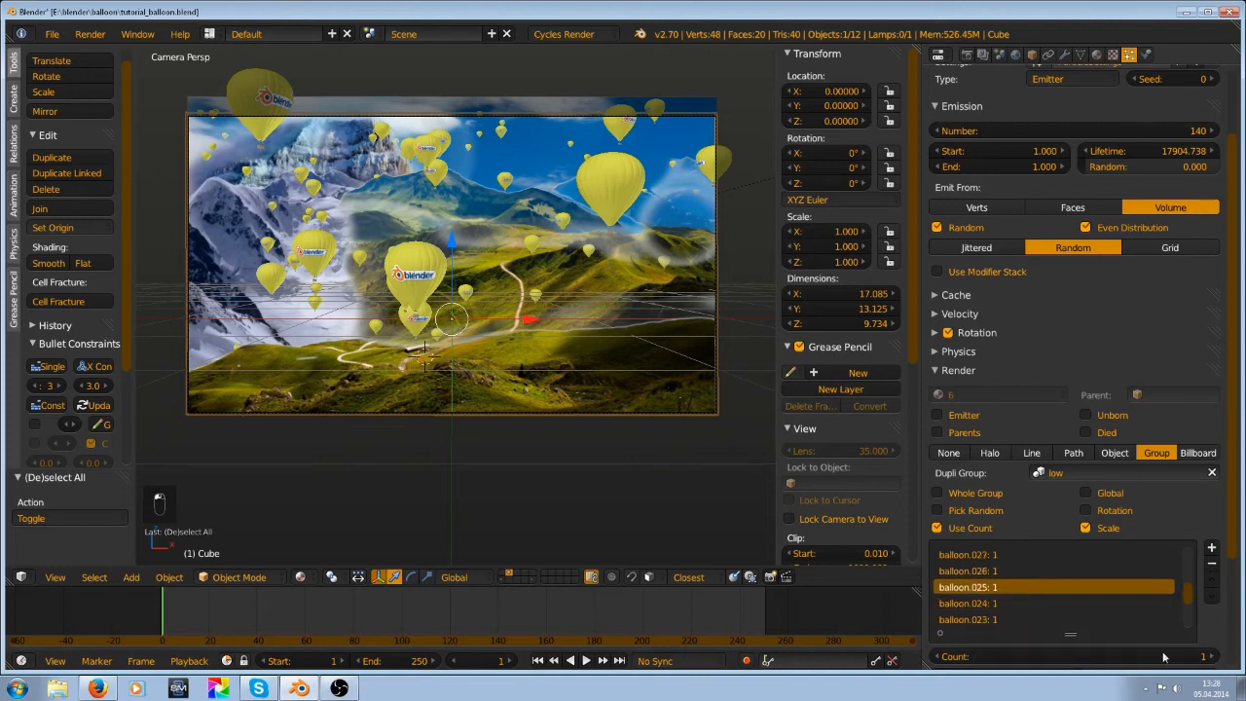
{"action": "left_click", "coordinate": [1211, 657]}
{"action": "left_click", "coordinate": [1212, 657]}
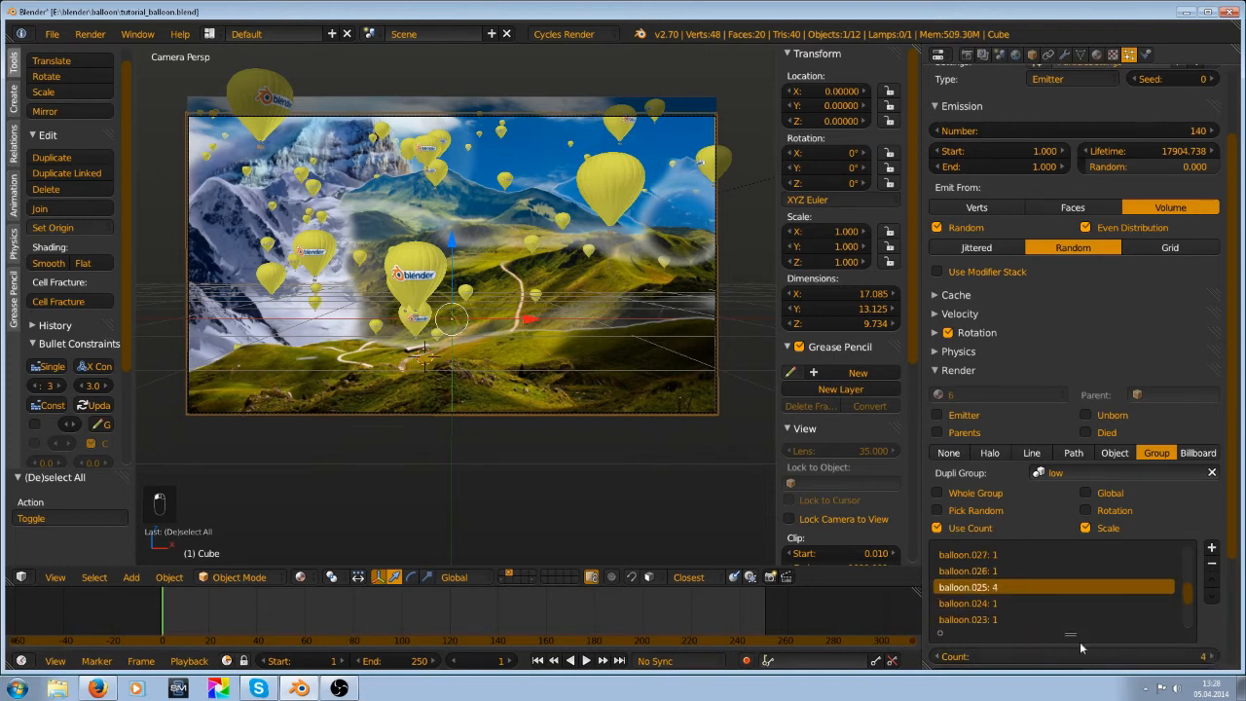
{"action": "left_click_drag", "start_coordinate": [1043, 659], "coordinate": [819, 659]}
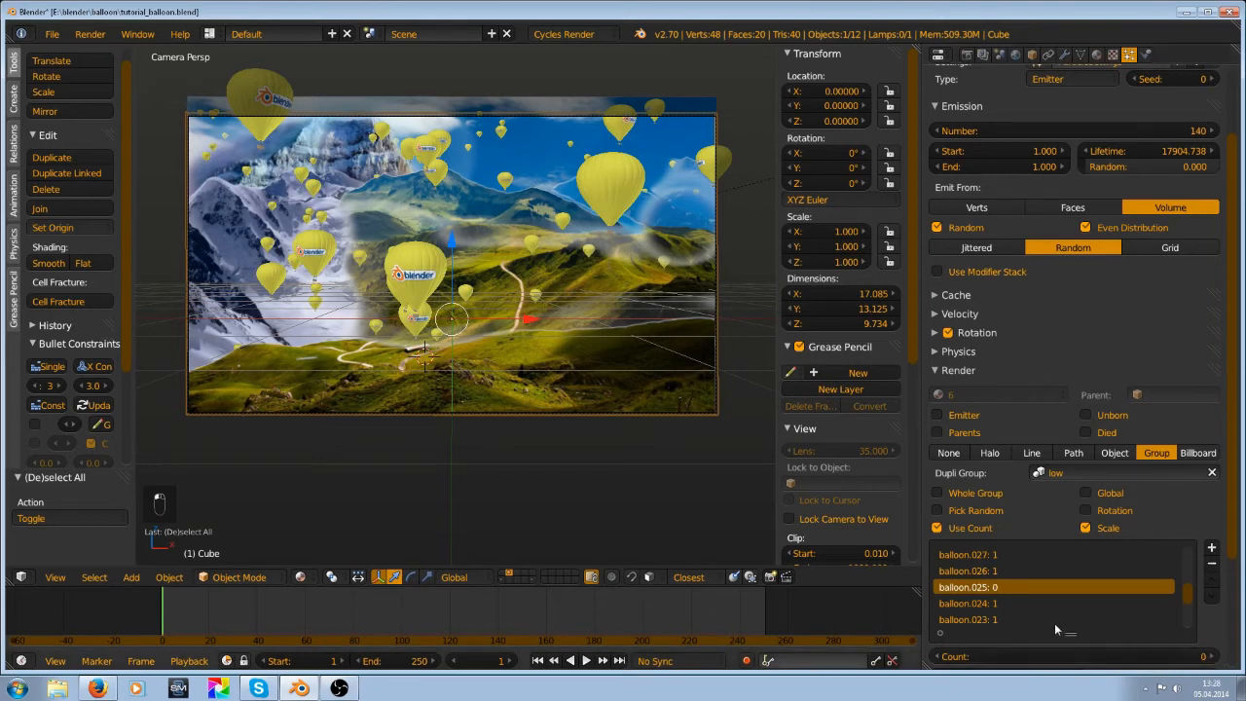
Try a count of 42 for balloon.021 in the low group and return it to 1
{"action": "scroll", "coordinate": [1031, 621], "scroll_direction": "down", "scroll_amount": 2}
{"action": "left_click", "coordinate": [1020, 617]}
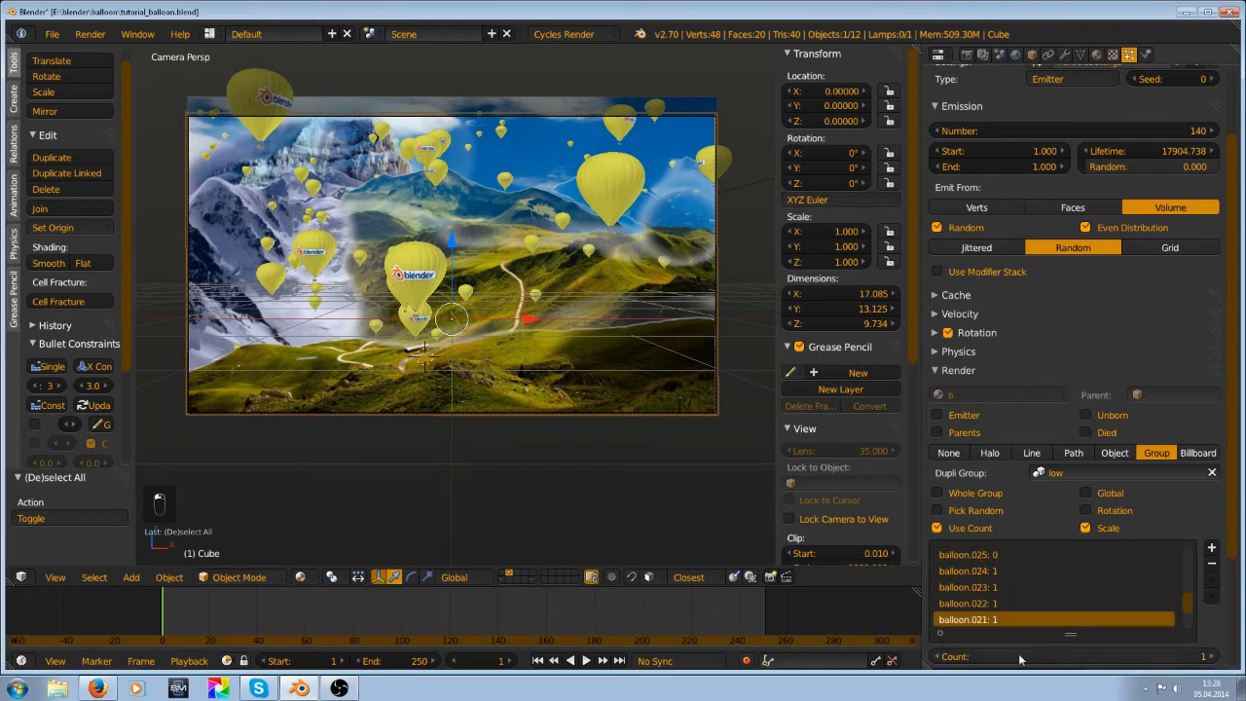
{"action": "left_click_drag", "start_coordinate": [1020, 656], "coordinate": [1046, 657]}
{"action": "scroll", "coordinate": [386, 259], "scroll_direction": "up", "scroll_amount": 2}
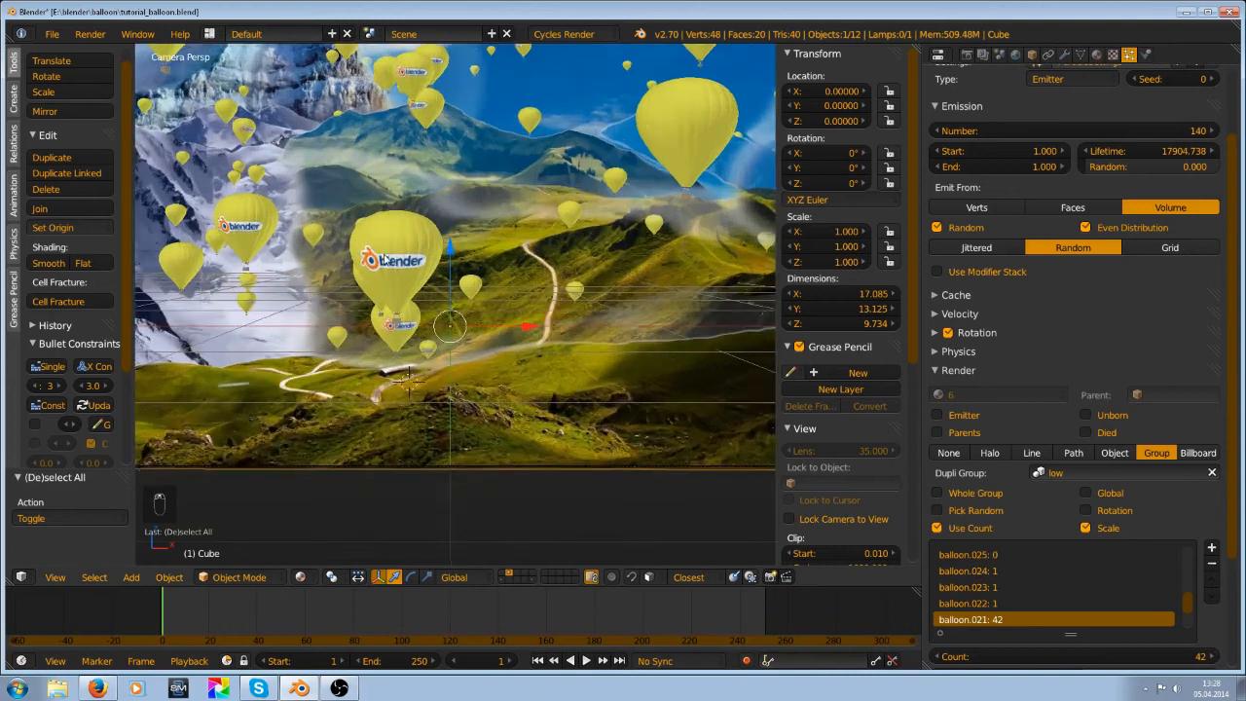
{"action": "scroll", "coordinate": [386, 259], "scroll_direction": "up", "scroll_amount": 2}
{"action": "middle_click_drag", "start_coordinate": [385, 259], "coordinate": [288, 491], "text": "shift"}
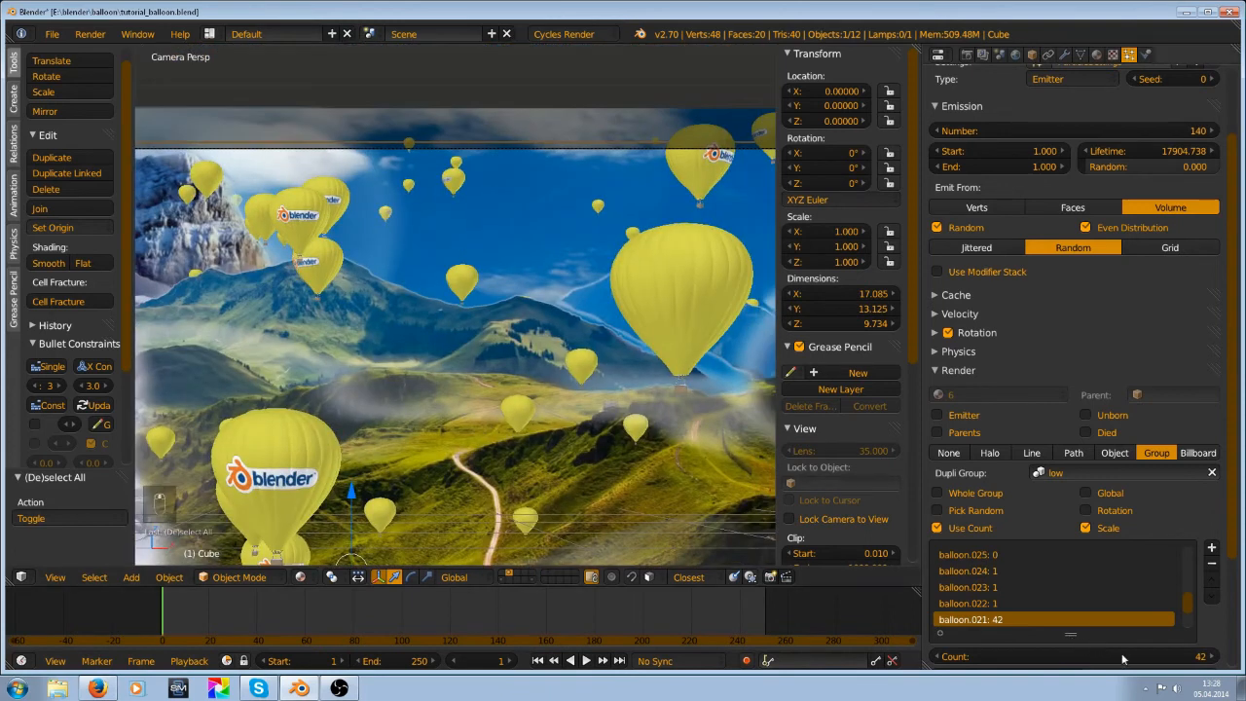
{"action": "left_click_drag", "start_coordinate": [1122, 659], "coordinate": [1047, 661]}
{"action": "left_click", "coordinate": [1213, 659]}
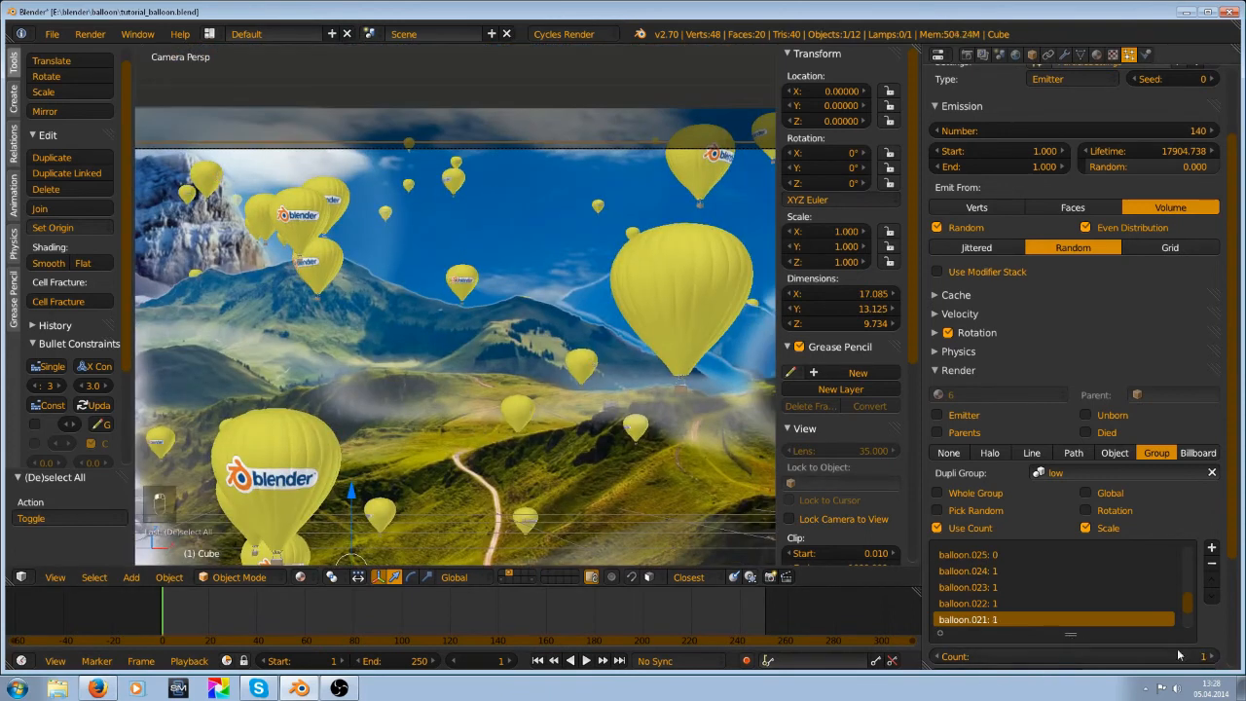
Save the file tutorial_balloon.blend
{"action": "scroll", "coordinate": [1102, 615], "scroll_direction": "up", "scroll_amount": 2}
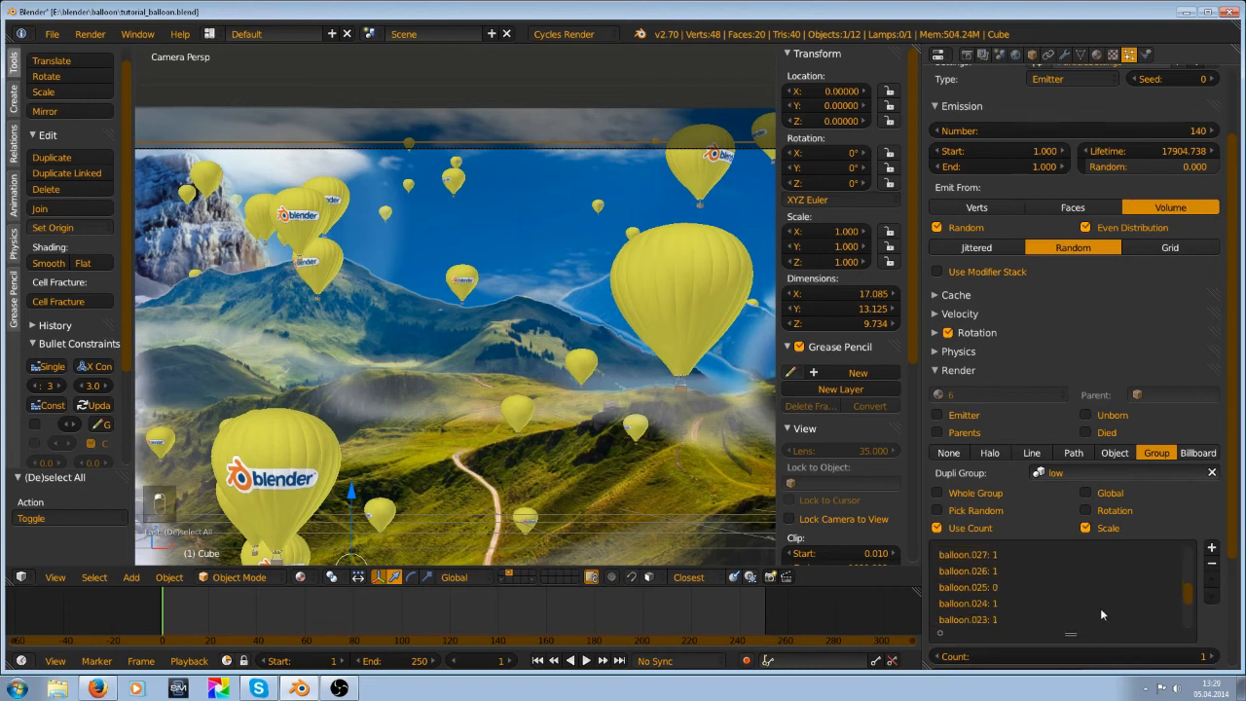
{"action": "left_click_drag", "start_coordinate": [1074, 656], "coordinate": [1068, 658]}
{"action": "left_click_drag", "start_coordinate": [1060, 668], "coordinate": [1065, 669]}
{"action": "scroll", "coordinate": [569, 416], "scroll_direction": "down", "scroll_amount": 2}
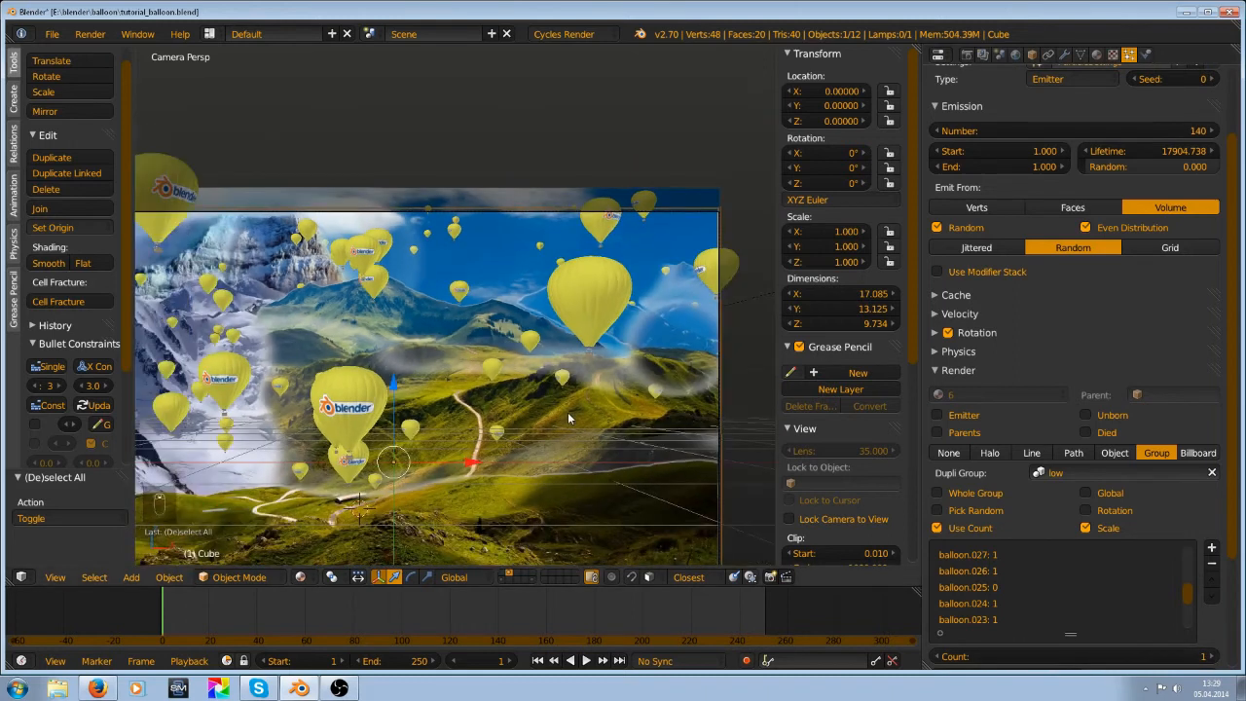
{"action": "key", "text": "ctrl+s"}
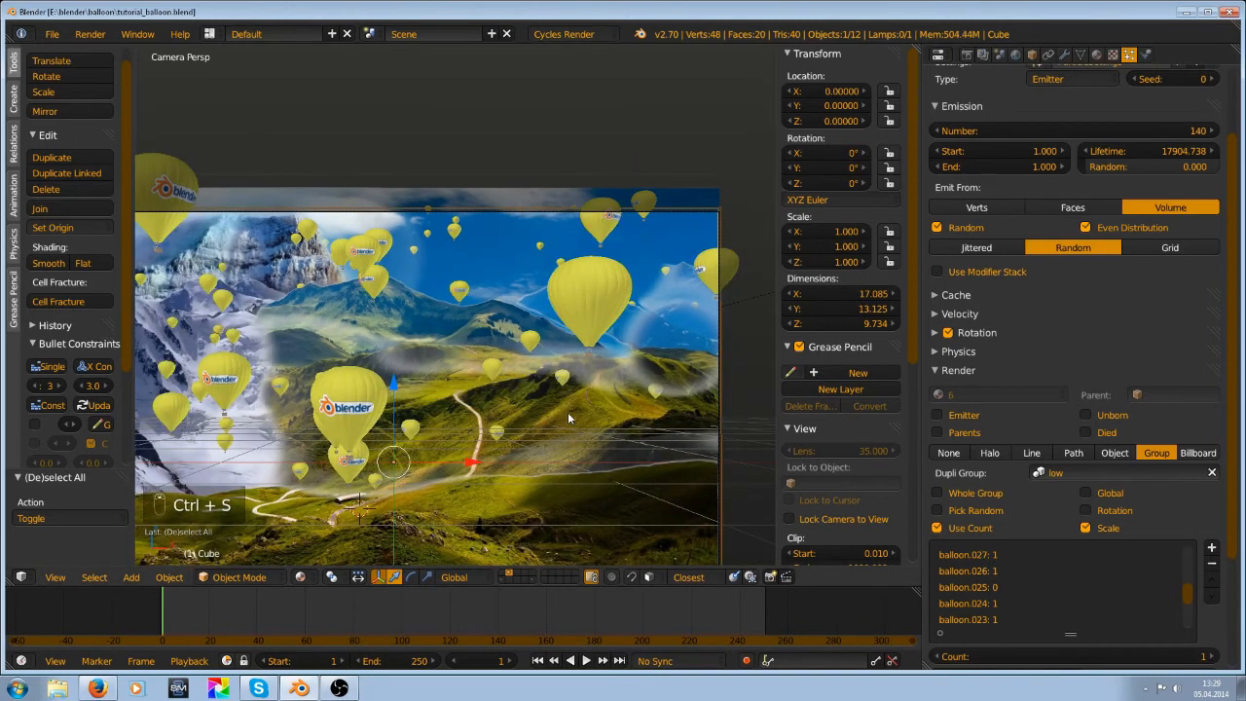
Try a count of 0 for balloon.030 in the low group and return it to 1
{"action": "scroll", "coordinate": [568, 412], "scroll_direction": "up", "scroll_amount": 2}
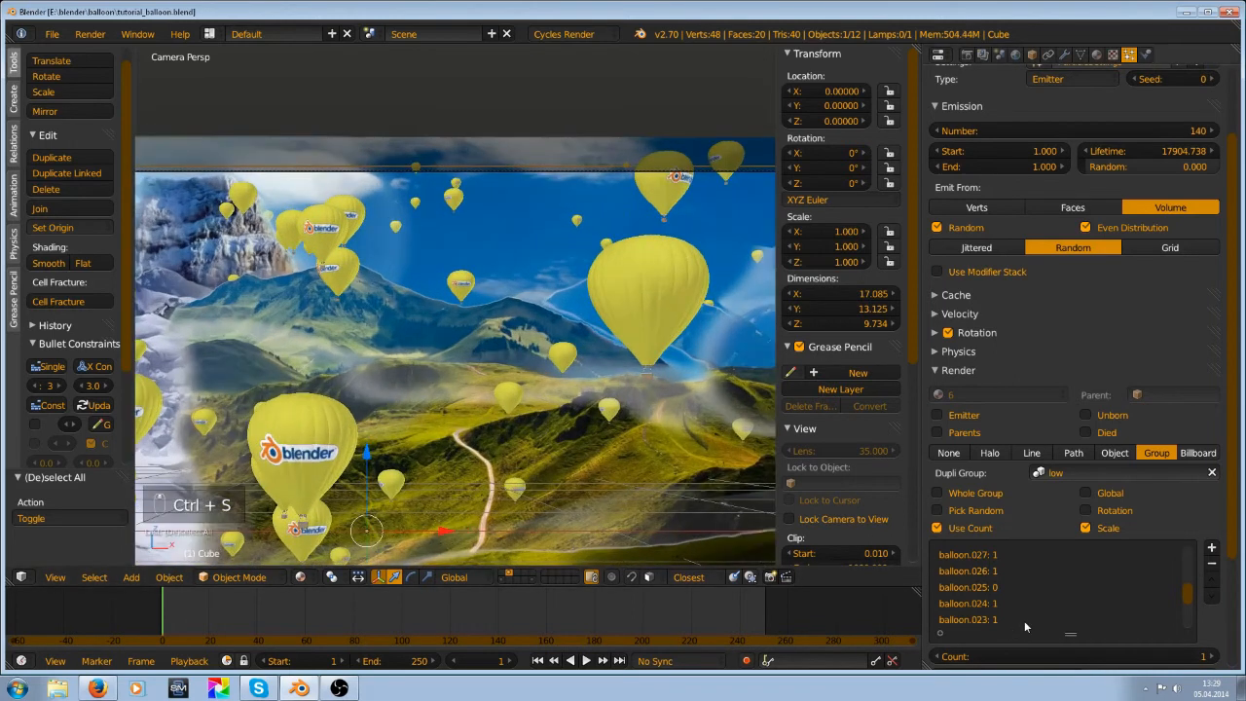
{"action": "scroll", "coordinate": [1024, 620], "scroll_direction": "down", "scroll_amount": 4}
{"action": "scroll", "coordinate": [1025, 619], "scroll_direction": "up", "scroll_amount": 9}
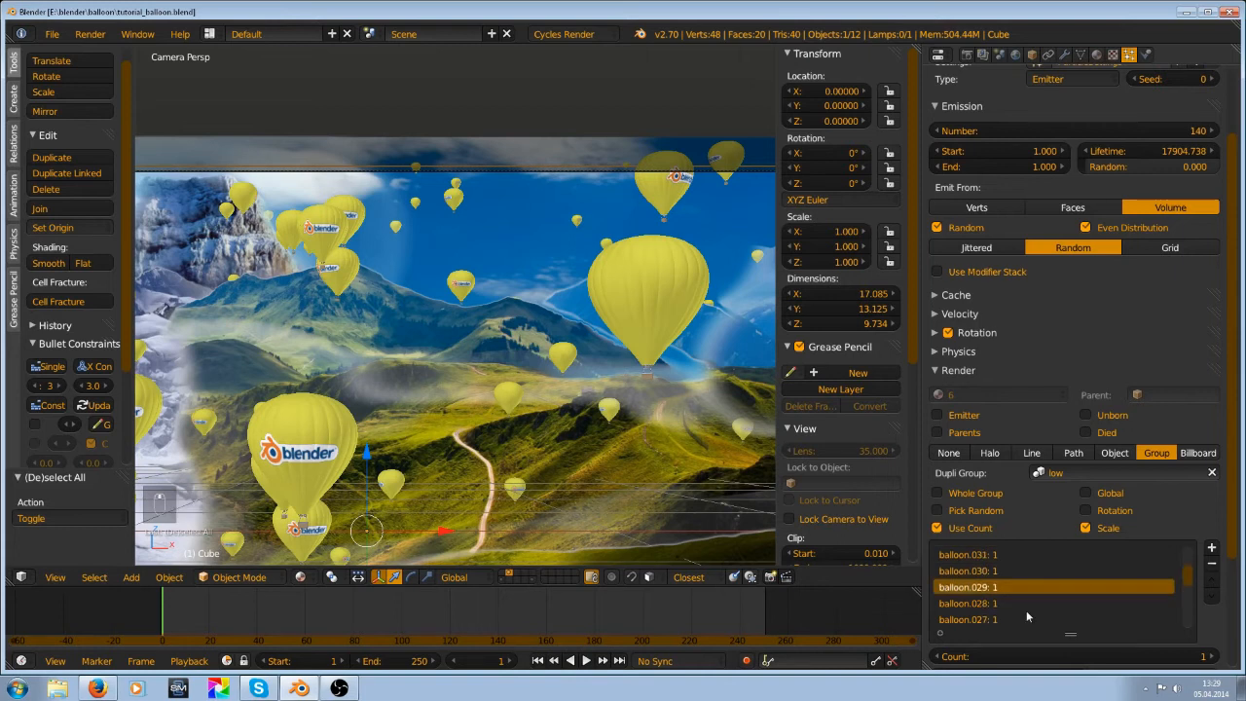
{"action": "mouse_move", "coordinate": [1019, 660]}
{"action": "left_mouse_down"}
{"action": "mouse_move", "coordinate": [1049, 663]}
{"action": "mouse_move", "coordinate": [1006, 661]}
{"action": "left_mouse_up"}
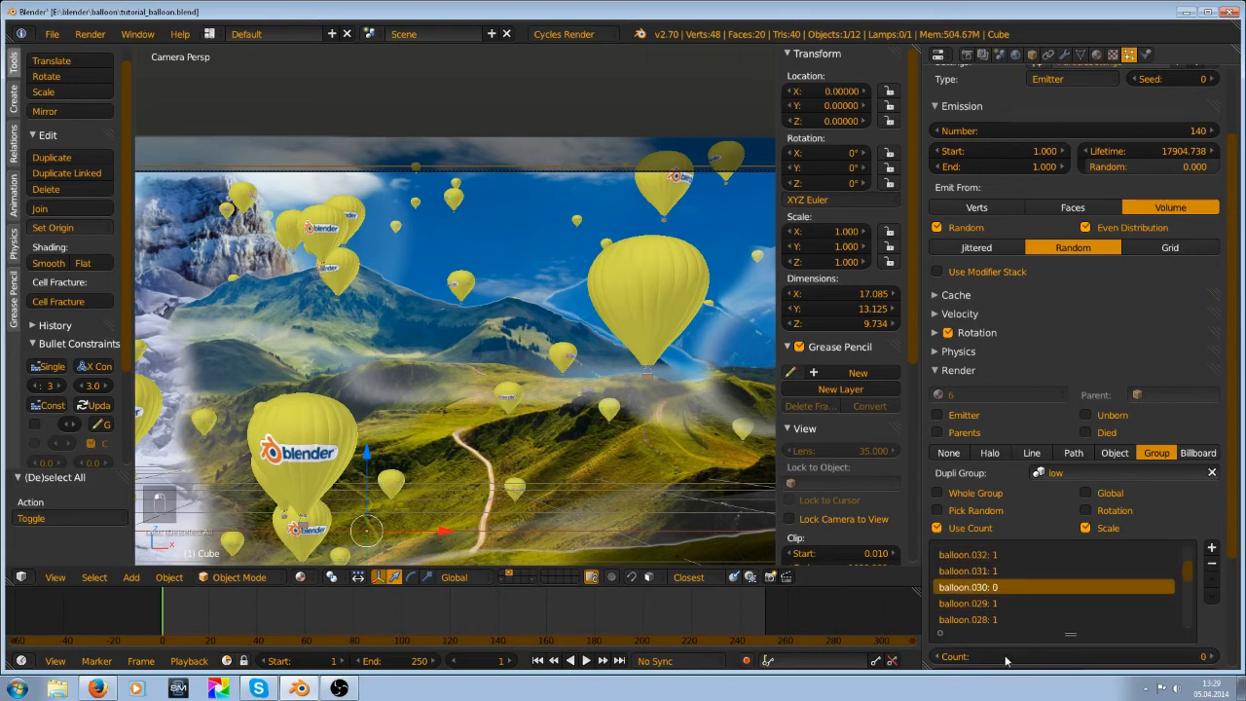
{"action": "left_click", "coordinate": [1221, 656]}
{"action": "scroll", "coordinate": [1109, 592], "scroll_direction": "up", "scroll_amount": 3}
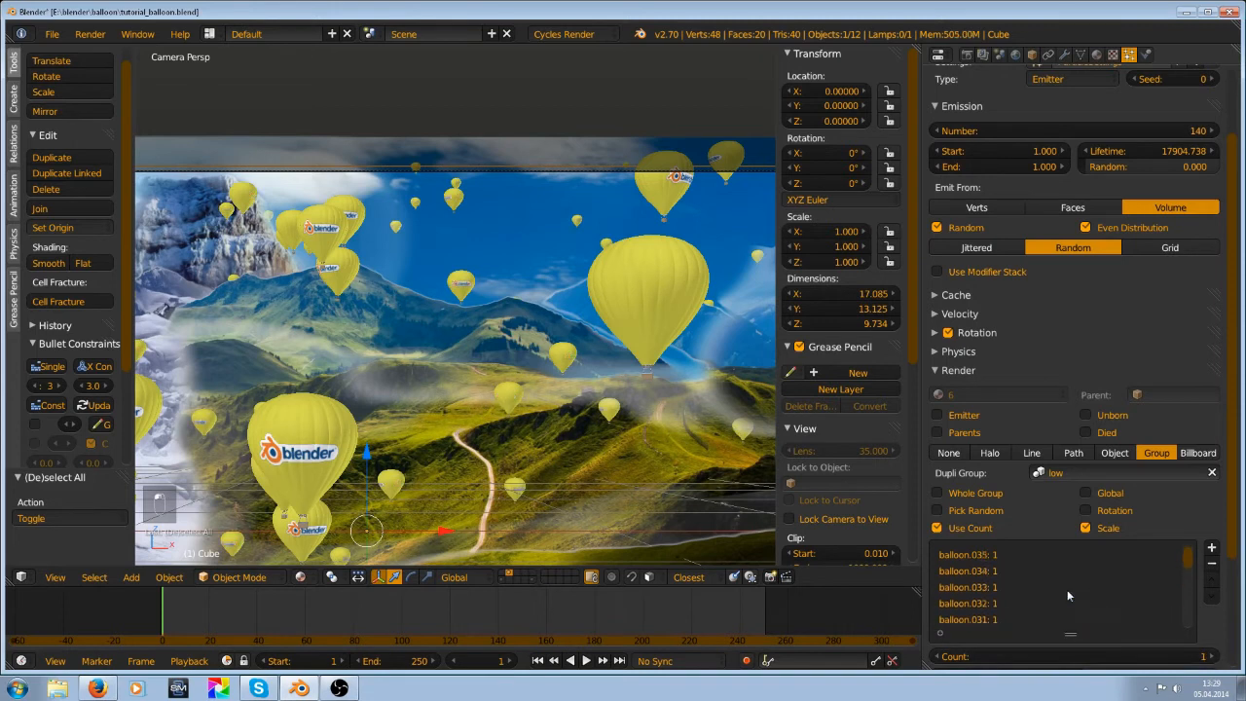
Try a count of 0 for balloon.034 in the low group and set it back to 1
{"action": "left_click", "coordinate": [1003, 571]}
{"action": "left_click_drag", "start_coordinate": [1034, 660], "coordinate": [1005, 655]}
{"action": "left_click", "coordinate": [1076, 654]}
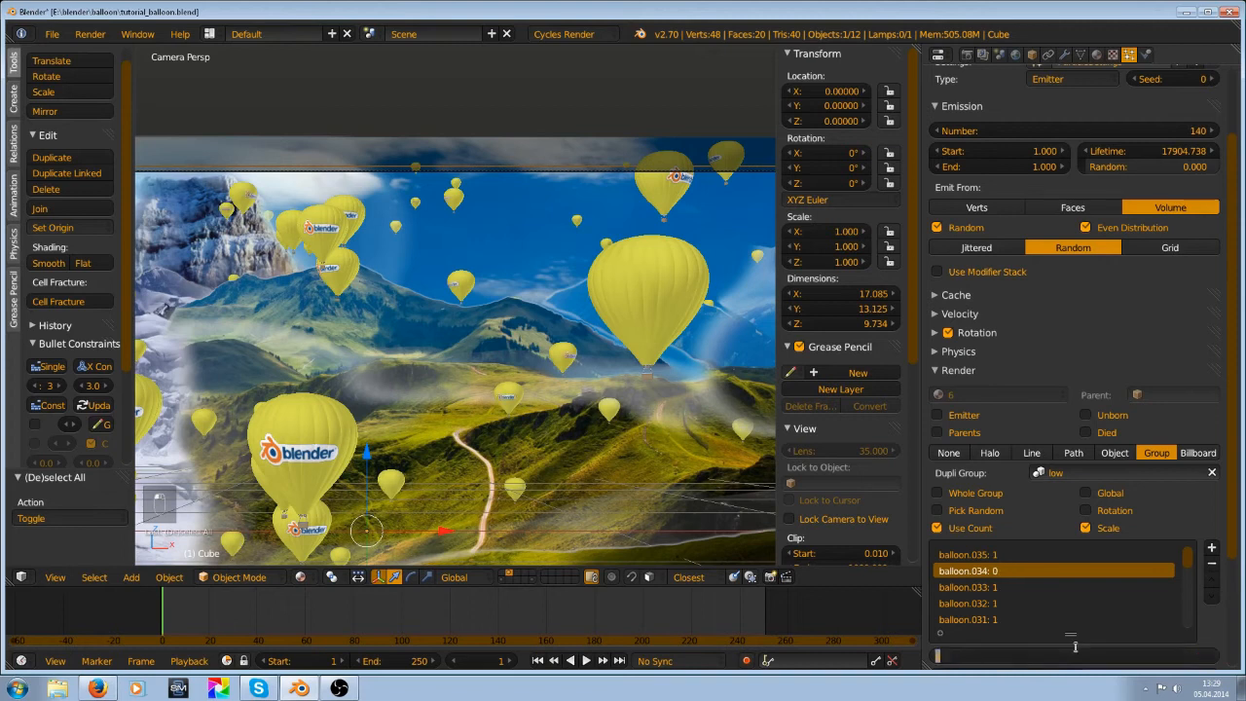
{"action": "type", "text": "1"}
{"action": "key", "text": "Return"}
Raise the count of balloon.025 in the low group to 14 and save over the existing file
{"action": "scroll", "coordinate": [1169, 534], "scroll_direction": "down", "scroll_amount": 4}
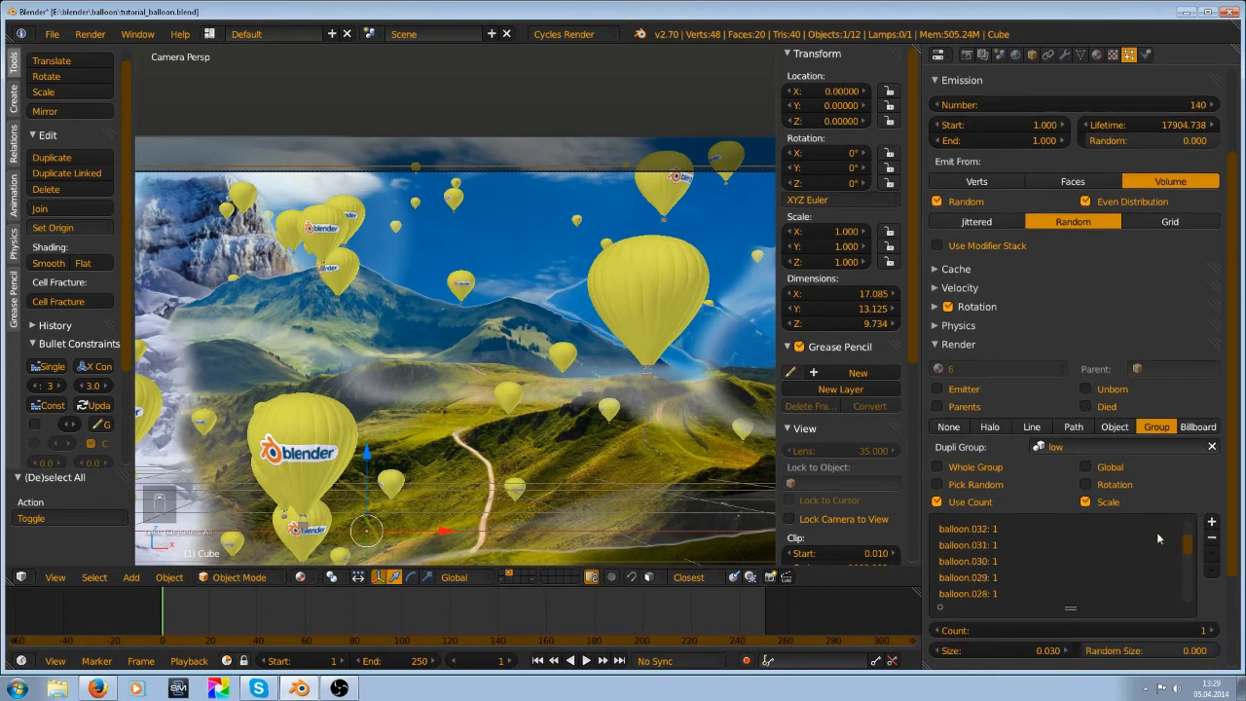
{"action": "scroll", "coordinate": [1109, 574], "scroll_direction": "down", "scroll_amount": 3}
{"action": "scroll", "coordinate": [1022, 579], "scroll_direction": "down", "scroll_amount": 1}
{"action": "left_click", "coordinate": [1024, 575]}
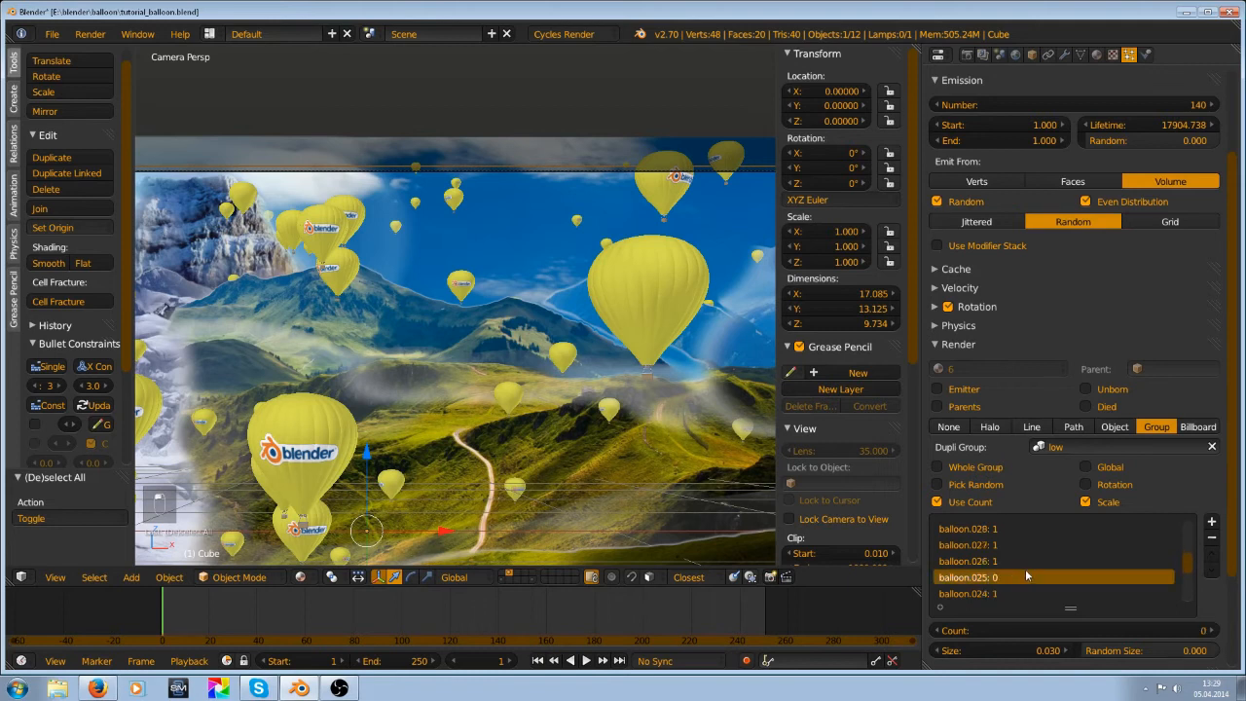
{"action": "left_click", "coordinate": [1213, 632]}
{"action": "left_click_drag", "start_coordinate": [1040, 636], "coordinate": [1036, 636]}
{"action": "key", "text": "ctrl+s"}
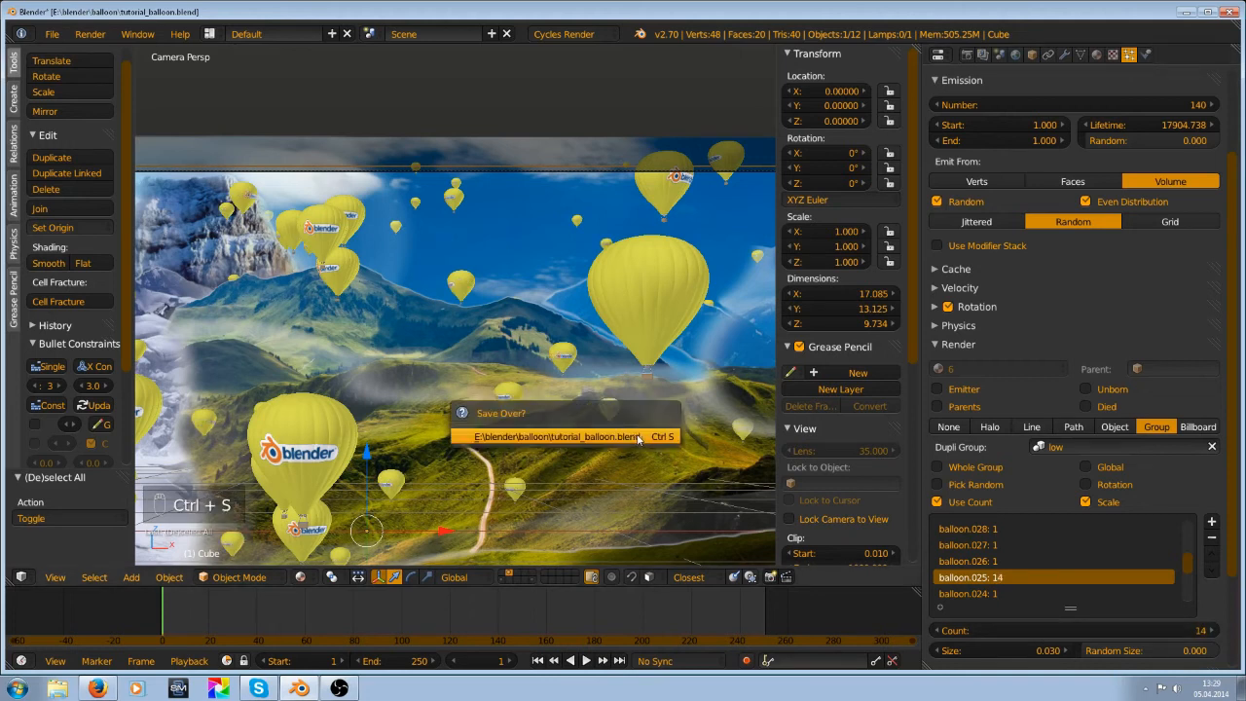
{"action": "left_click", "coordinate": [638, 437]}
Set the count of balloon.025 in the low group to 7 and save the file
{"action": "middle_click_drag", "start_coordinate": [643, 475], "coordinate": [763, 353], "text": "shift"}
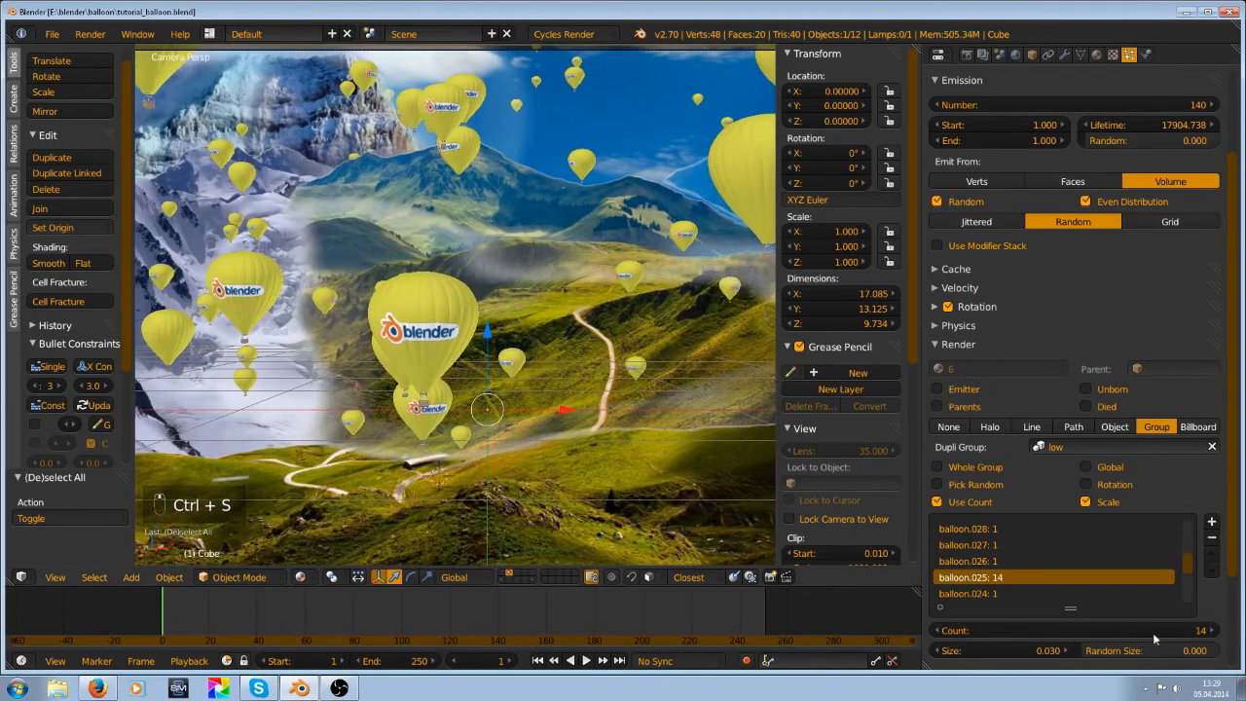
{"action": "left_click", "coordinate": [1153, 633]}
{"action": "key", "text": "BackSpace"}
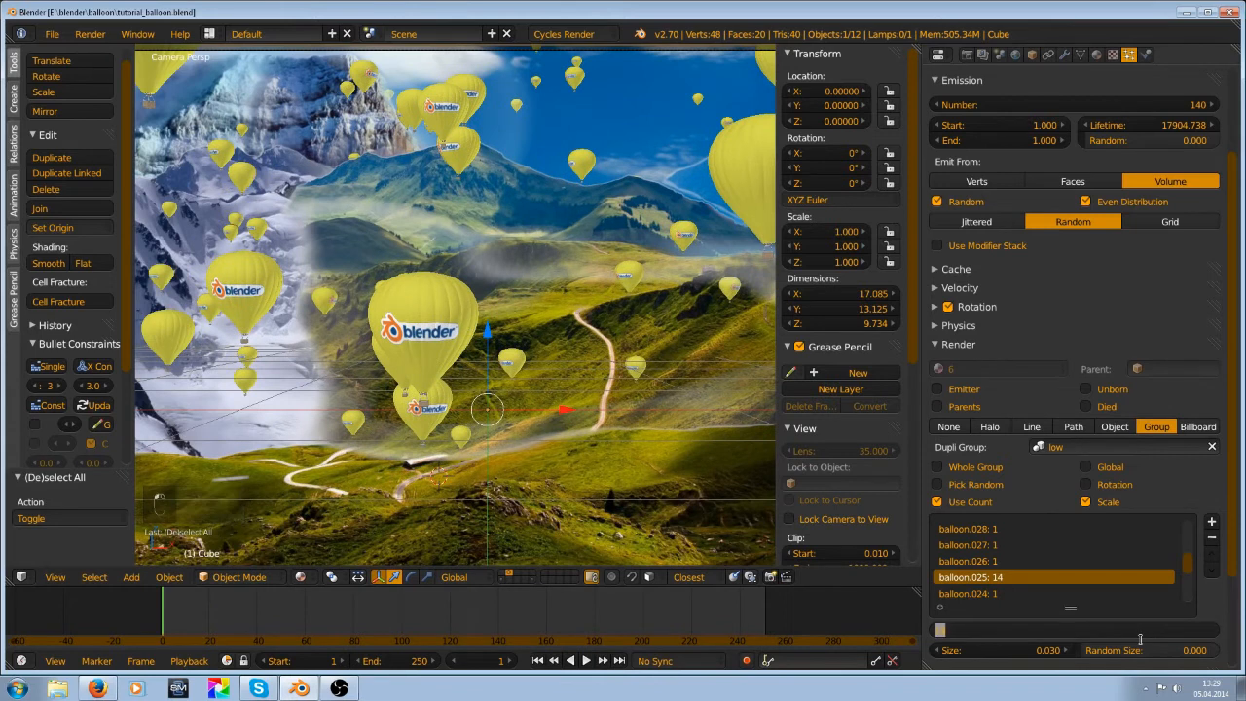
{"action": "type", "text": "7"}
{"action": "key", "text": "Return"}
{"action": "scroll", "coordinate": [627, 464], "scroll_direction": "down", "scroll_amount": 2}
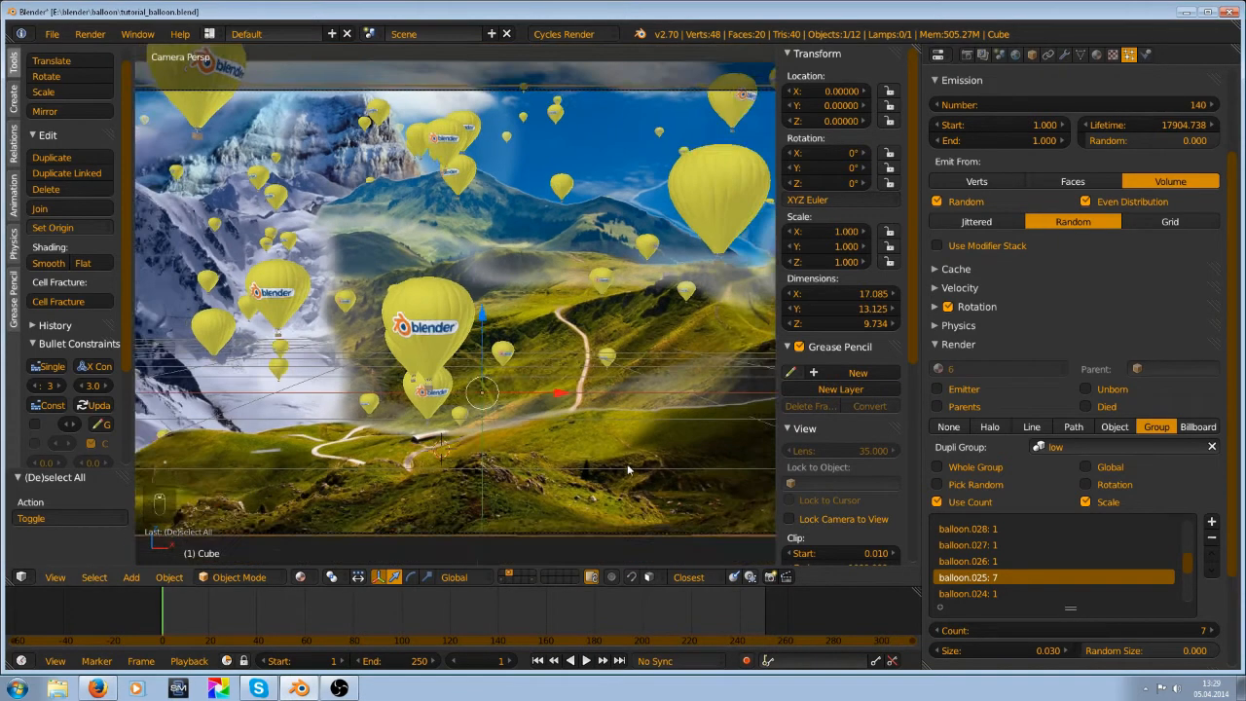
{"action": "key", "text": "ctrl+s"}
{"action": "scroll", "coordinate": [624, 459], "scroll_direction": "down", "scroll_amount": 2}
{"action": "key", "text": "ctrl+s"}
{"action": "key", "text": "ctrl+s"}
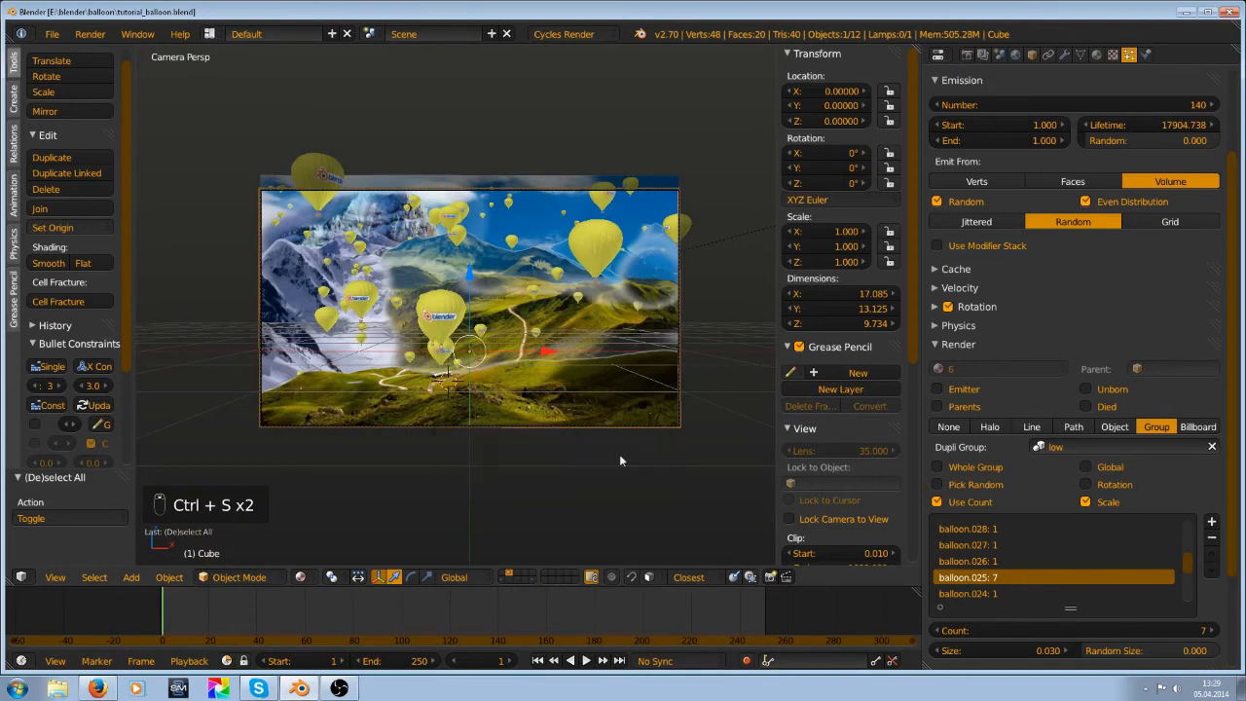
Select the camera at the tip of the emitters in a wireframe top view and save the file
{"action": "left_click", "coordinate": [619, 409]}
{"action": "key", "text": "z"}
{"action": "key", "text": "KP_0"}
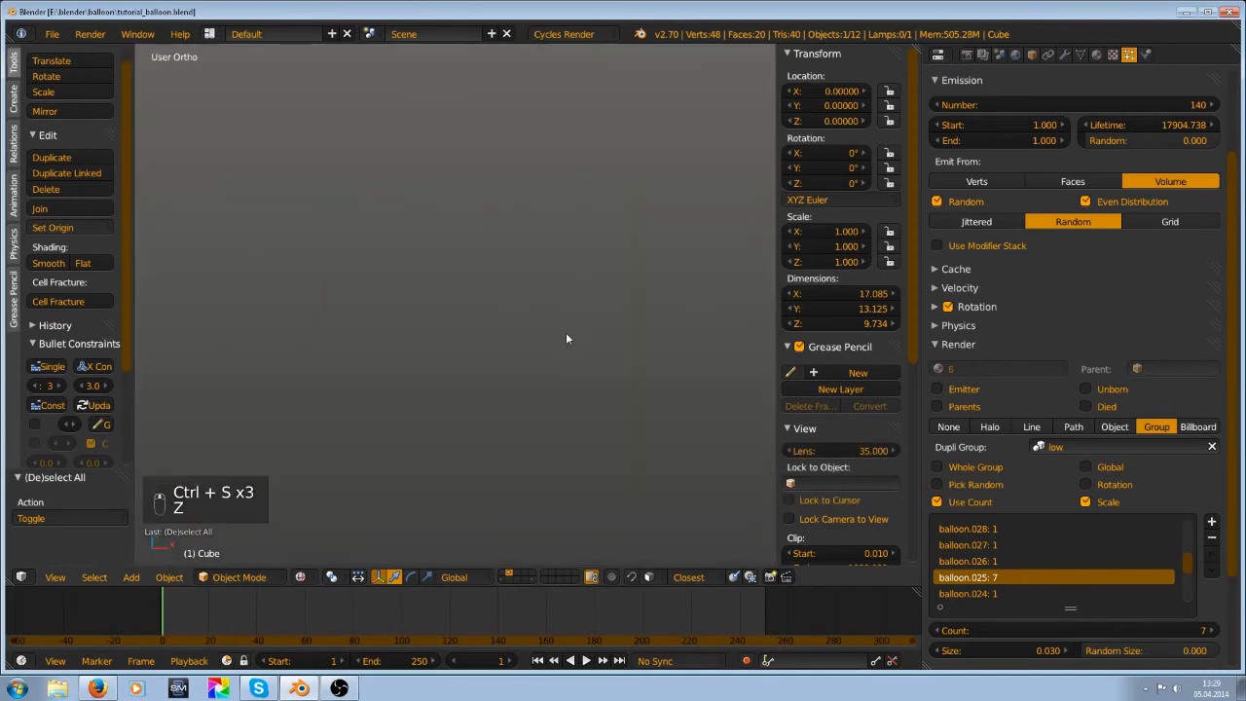
{"action": "scroll", "coordinate": [545, 315], "scroll_direction": "down", "scroll_amount": 12}
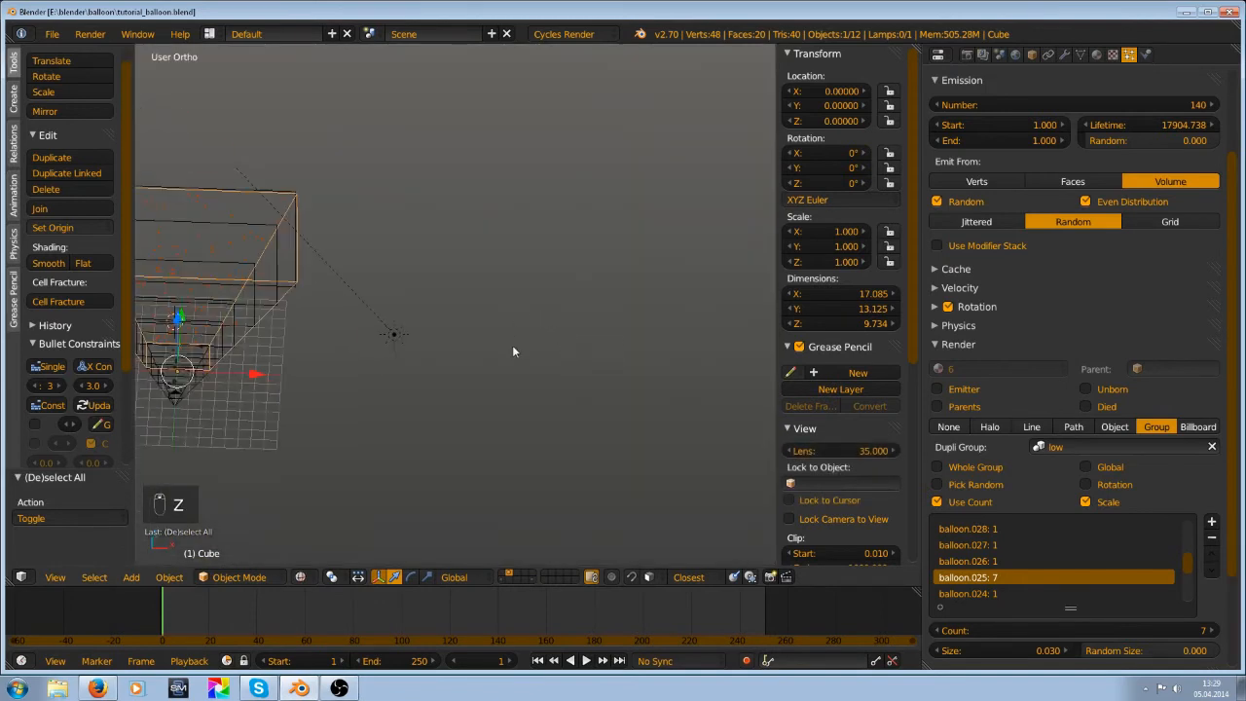
{"action": "key", "text": "KP_7"}
{"action": "scroll", "coordinate": [414, 351], "scroll_direction": "up", "scroll_amount": 3}
{"action": "middle_click_drag", "start_coordinate": [236, 342], "coordinate": [596, 353], "text": "shift"}
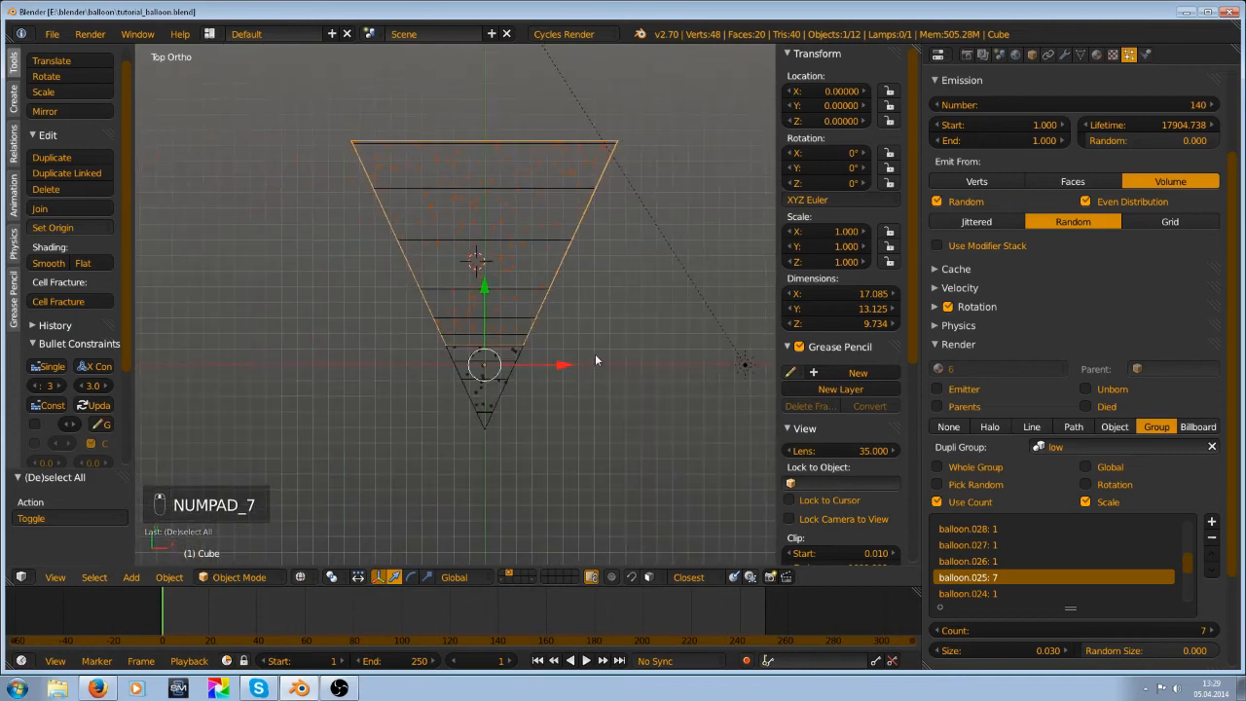
{"action": "scroll", "coordinate": [599, 195], "scroll_direction": "up", "scroll_amount": 1}
{"action": "scroll", "coordinate": [487, 362], "scroll_direction": "up", "scroll_amount": 8}
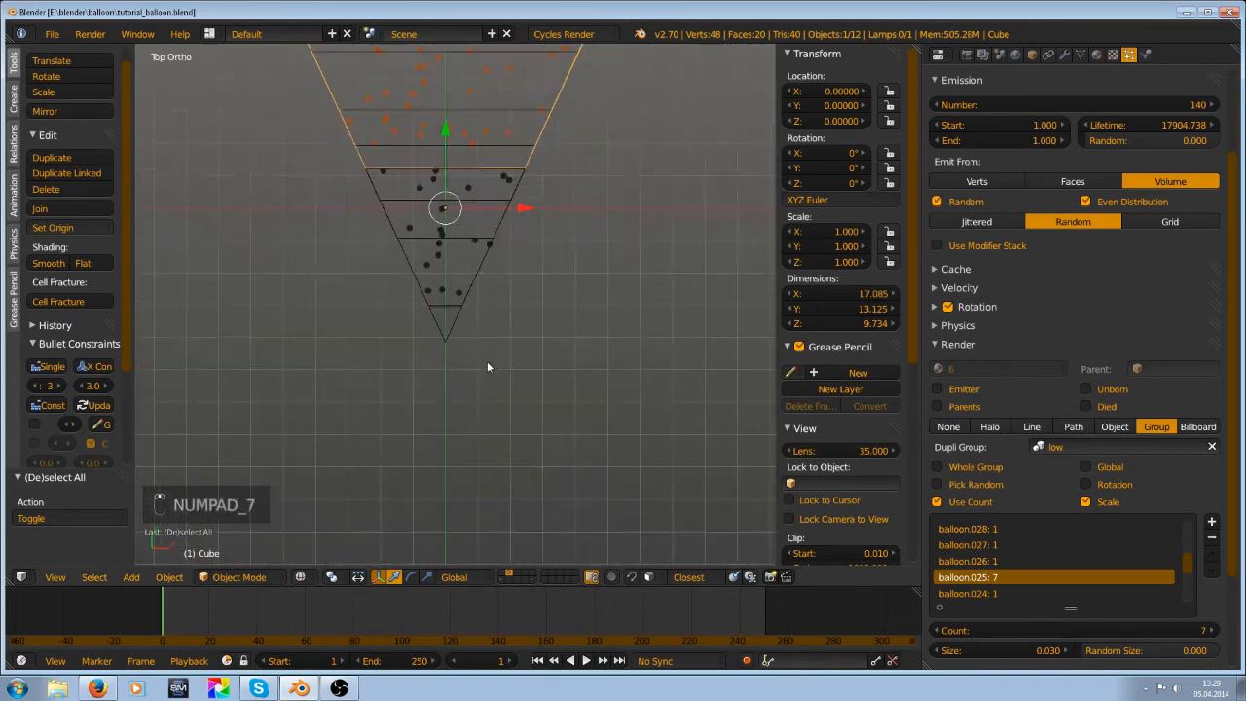
{"action": "right_click", "coordinate": [466, 348]}
{"action": "key", "text": "ctrl+s"}
{"action": "left_click", "coordinate": [538, 327]}
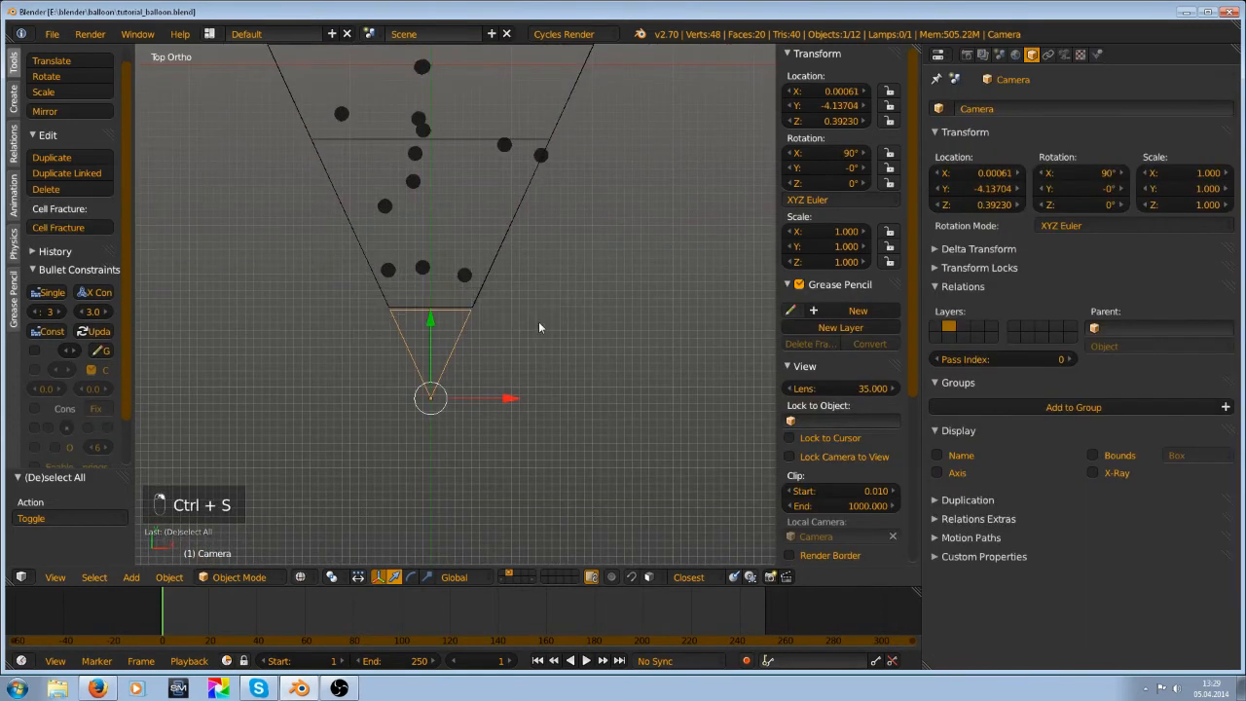
Snap the 3D cursor to the selected camera
{"action": "scroll", "coordinate": [603, 400], "scroll_direction": "down", "scroll_amount": 2}
{"action": "key", "text": "shift+a"}
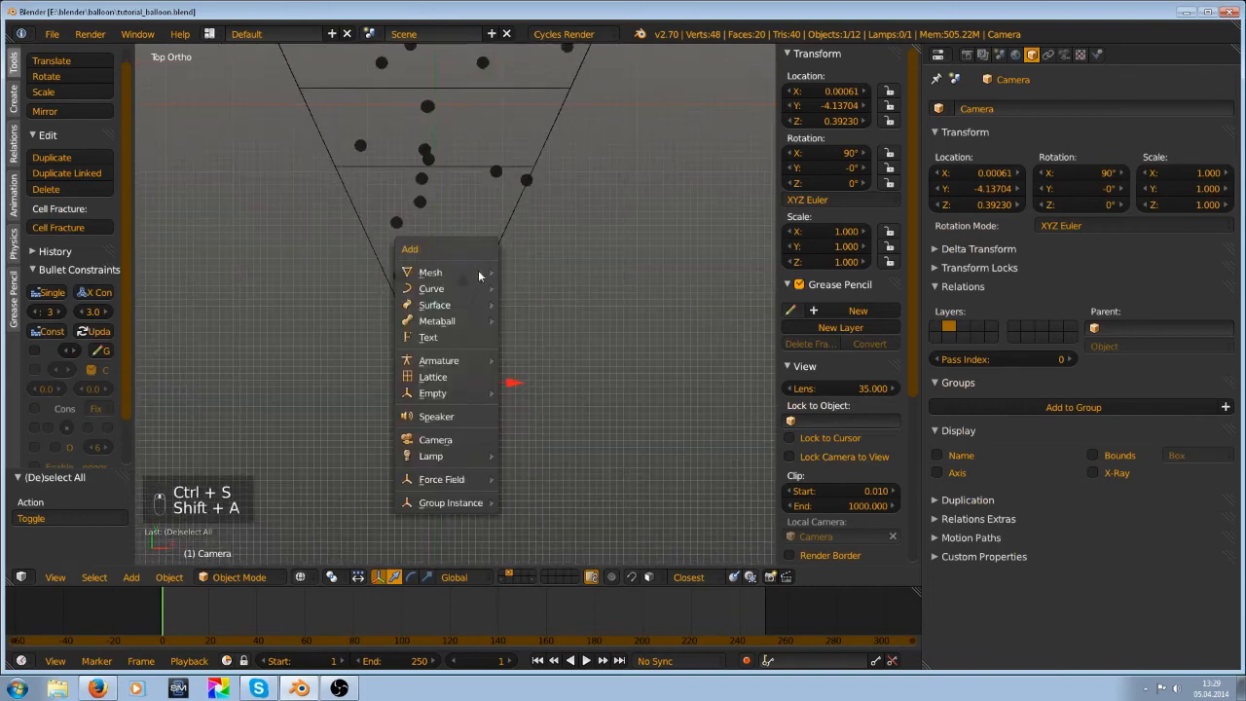
{"action": "key", "text": "shift+s"}
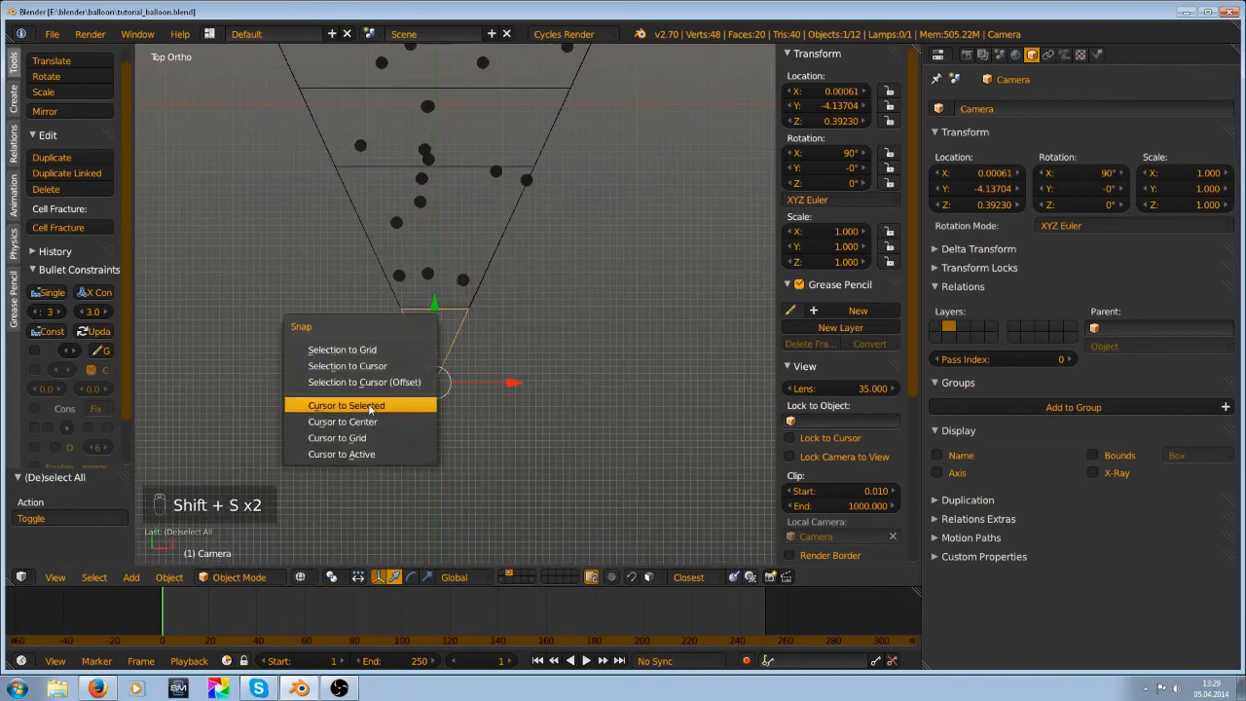
{"action": "left_click", "coordinate": [396, 401]}
Add a Plain Axes empty at the camera's position
{"action": "key", "text": "shift+a"}
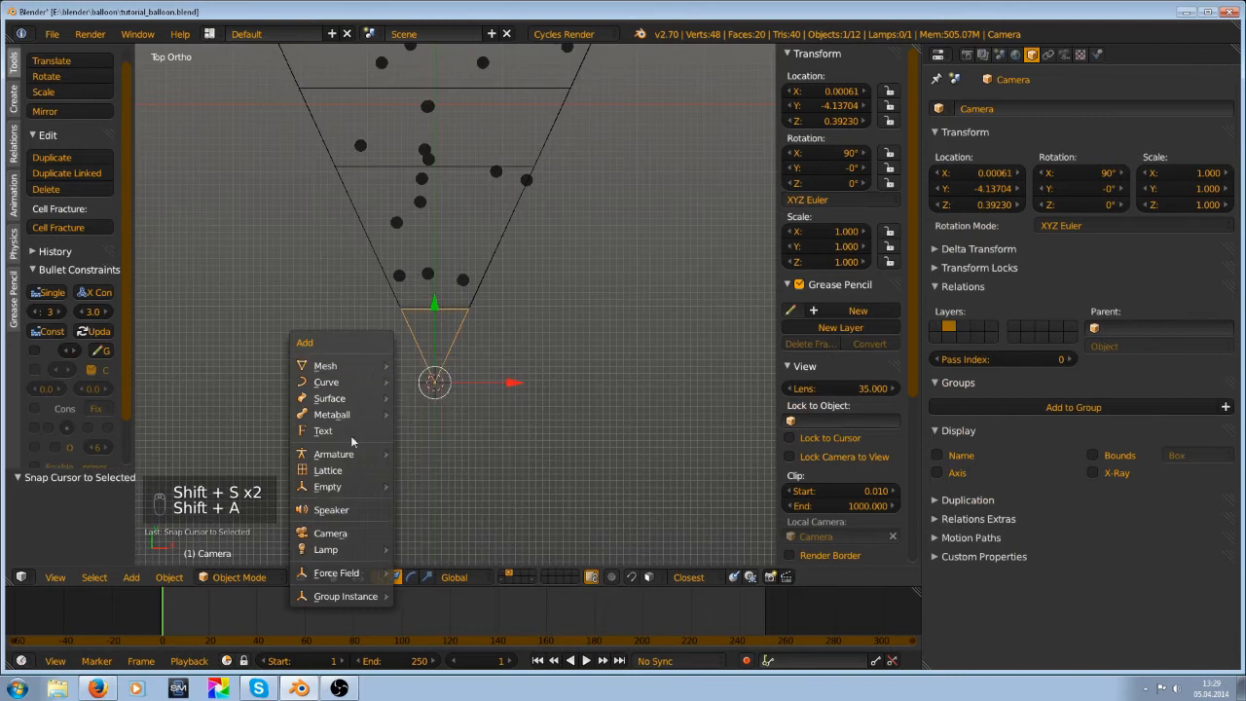
{"action": "mouse_move", "coordinate": [341, 489]}
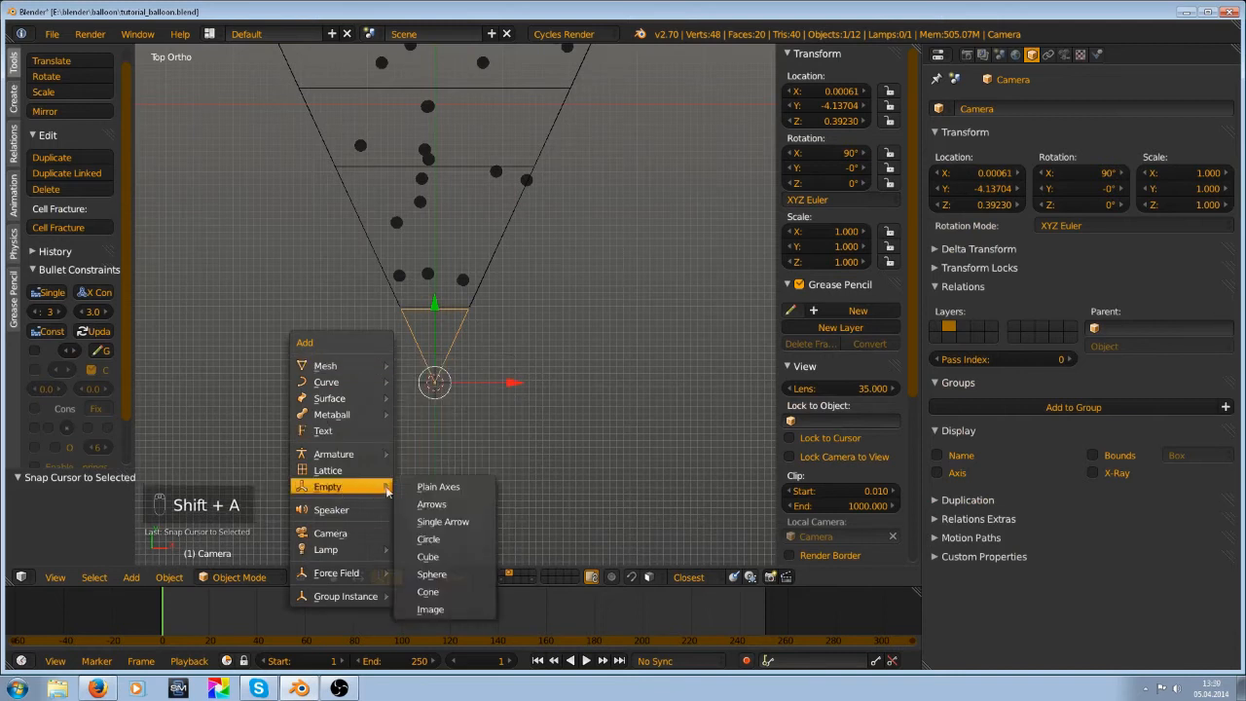
{"action": "left_click", "coordinate": [448, 487]}
{"action": "scroll", "coordinate": [470, 445], "scroll_direction": "down", "scroll_amount": 2}
{"action": "scroll", "coordinate": [467, 428], "scroll_direction": "down", "scroll_amount": 1}
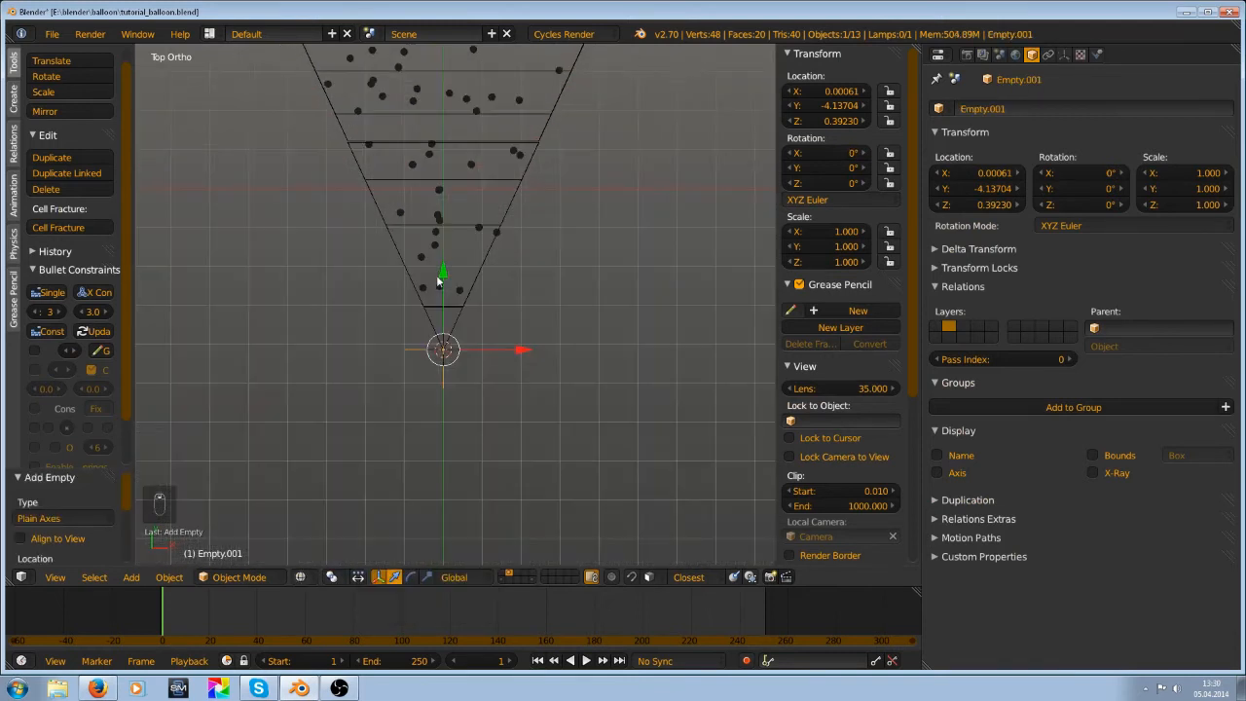
Move the new empty about 3.82 units along the Y axis, away from the camera into the emitter area
{"action": "left_click_drag", "start_coordinate": [442, 277], "coordinate": [454, 129]}
{"action": "middle_click_drag", "start_coordinate": [478, 202], "coordinate": [523, 333], "text": "shift"}
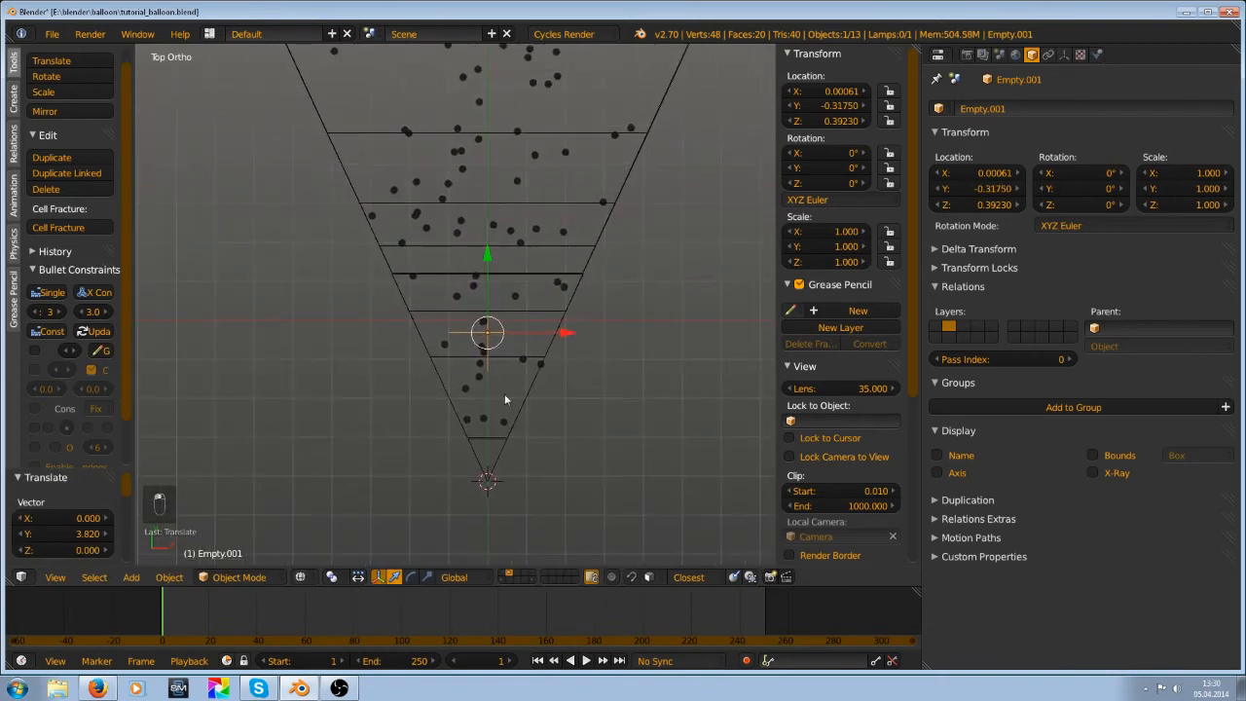
{"action": "scroll", "coordinate": [496, 444], "scroll_direction": "down", "scroll_amount": 2}
{"action": "scroll", "coordinate": [487, 428], "scroll_direction": "down", "scroll_amount": 2}
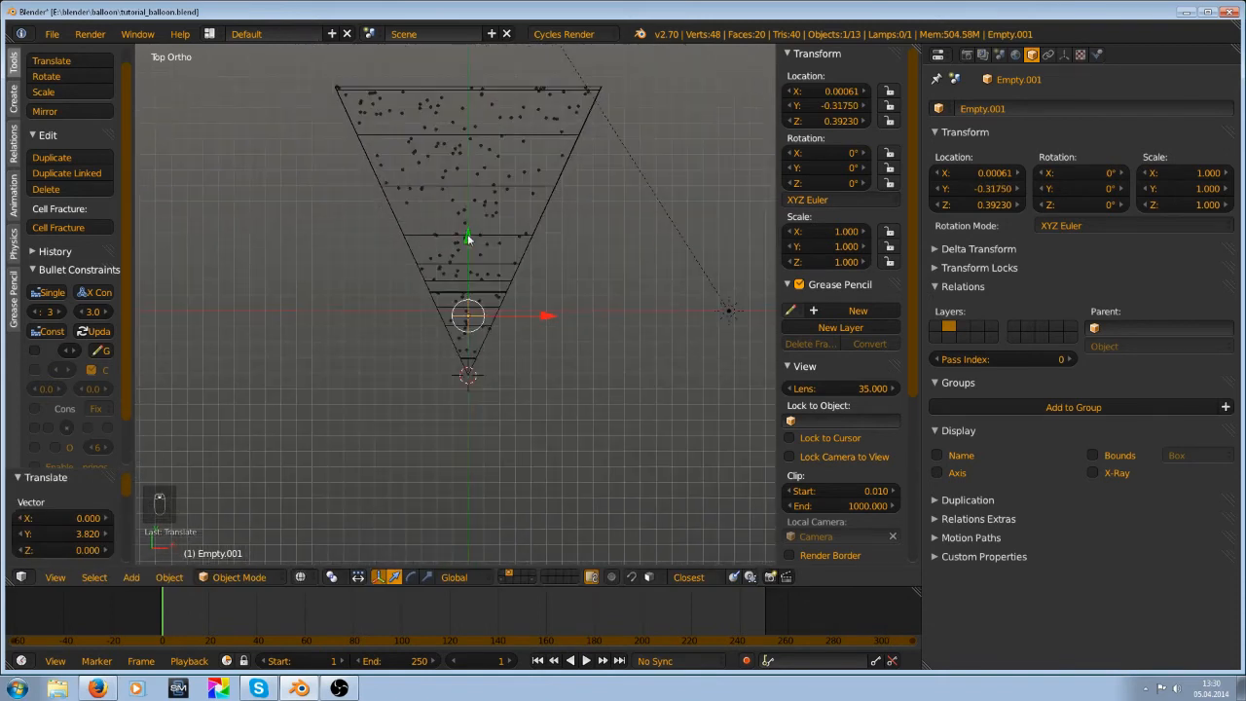
Move the empty about 2.7 units farther along the Y axis, deeper into the emitter area
{"action": "left_click_drag", "start_coordinate": [471, 240], "coordinate": [479, 199]}
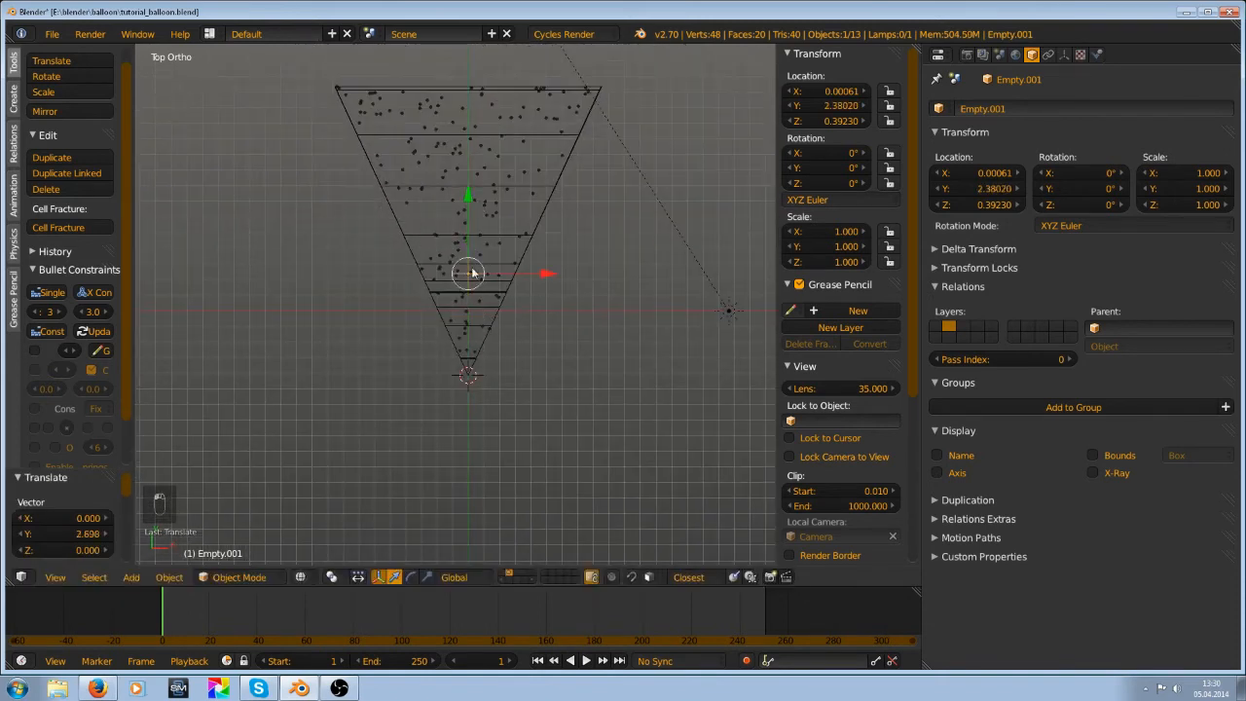
Select the camera and clear the focus object in its depth of field settings
{"action": "scroll", "coordinate": [473, 273], "scroll_direction": "up", "scroll_amount": 2}
{"action": "middle_click_drag", "start_coordinate": [516, 430], "coordinate": [552, 334]}
{"action": "right_click", "coordinate": [543, 340]}
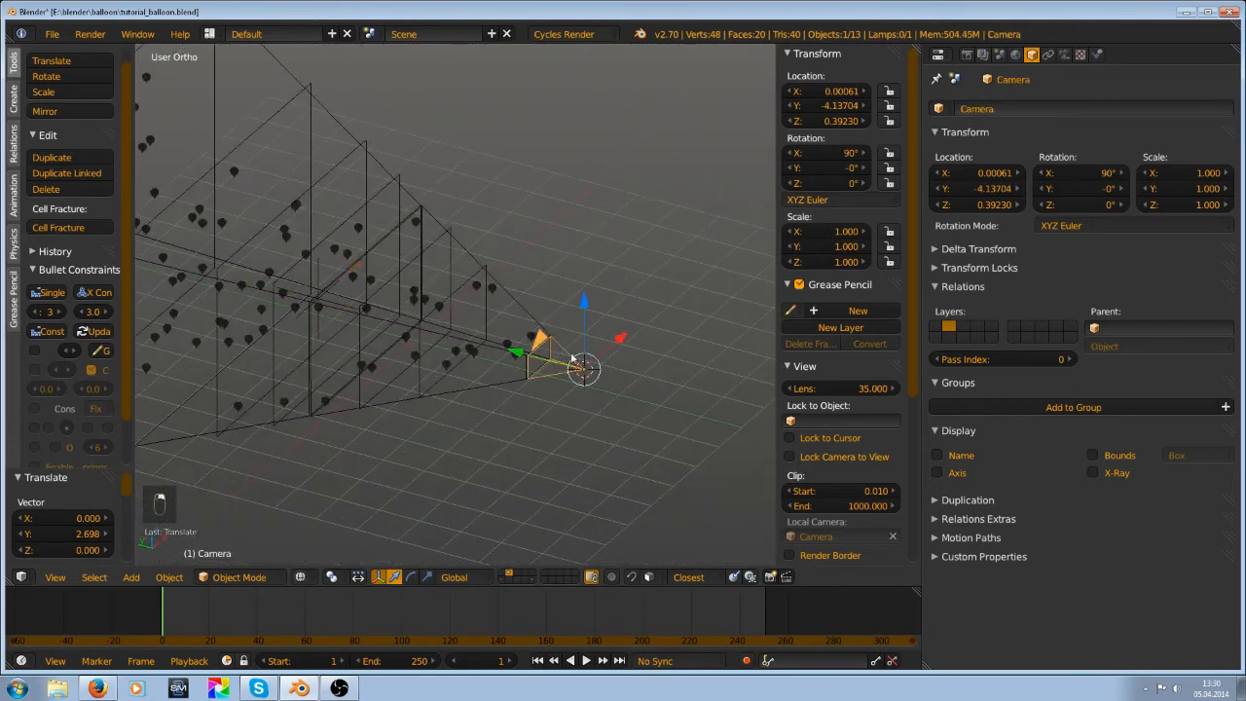
{"action": "left_click", "coordinate": [1065, 55]}
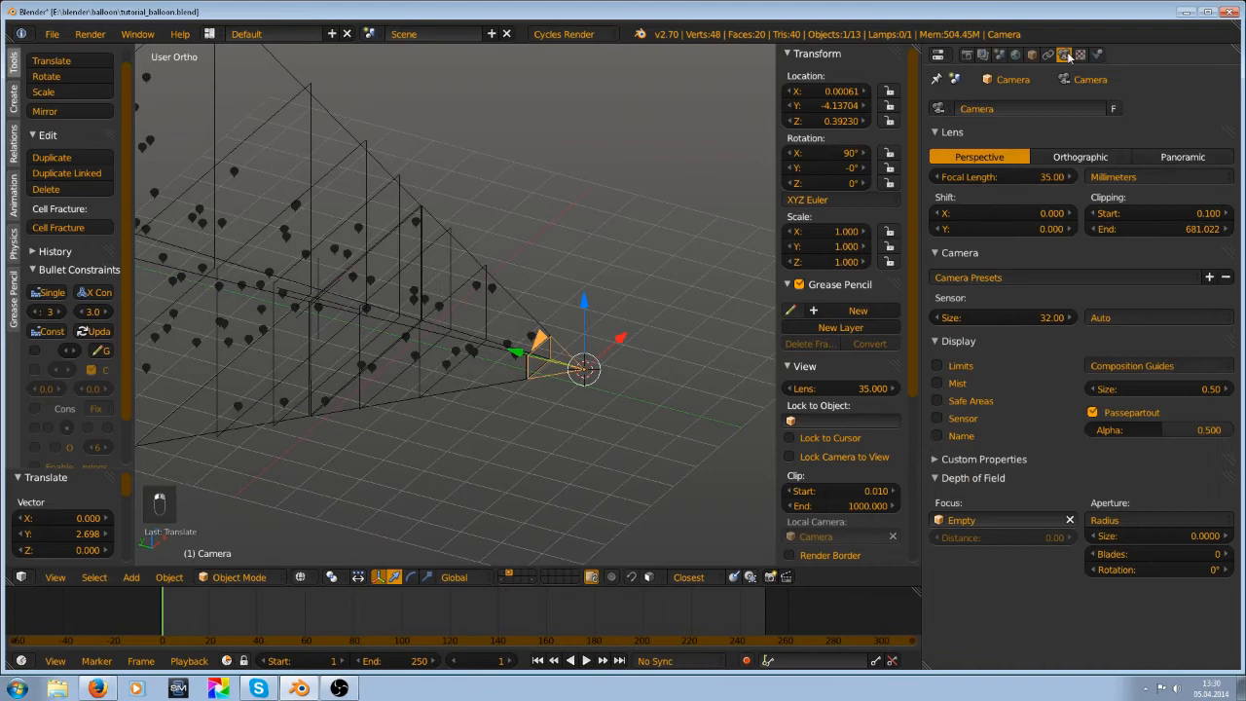
{"action": "left_click", "coordinate": [1007, 526]}
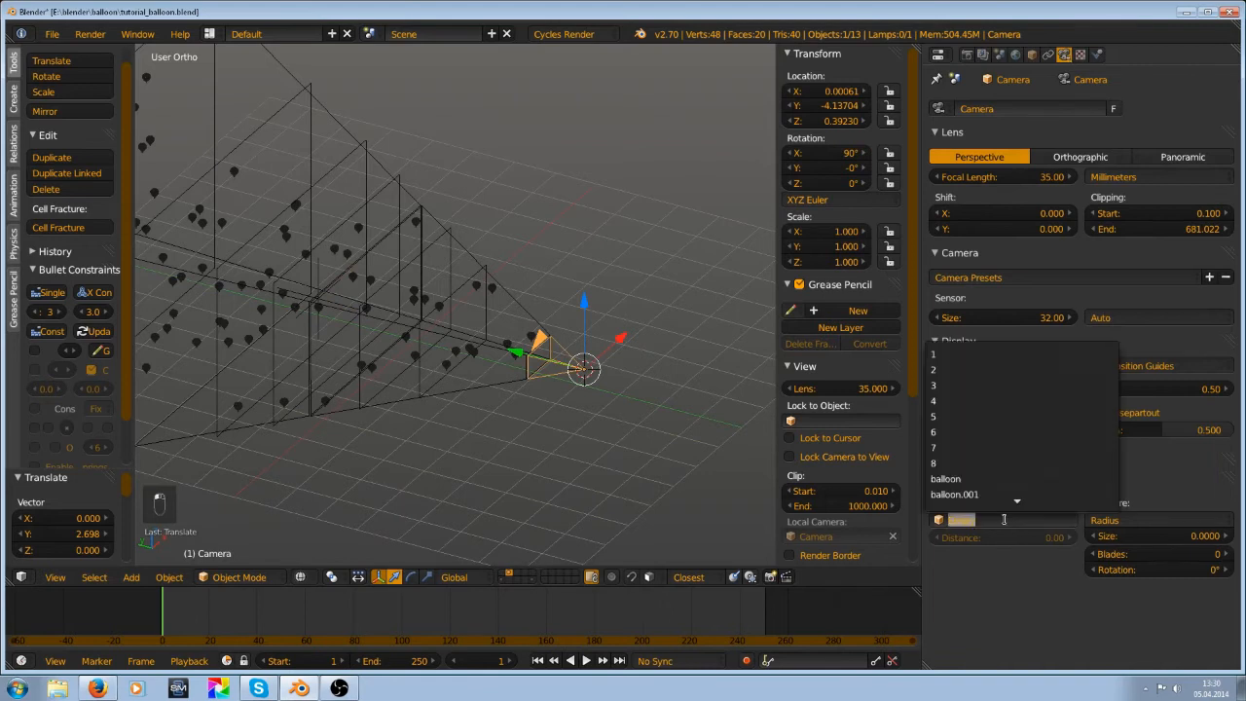
{"action": "left_click", "coordinate": [1070, 520]}
{"action": "left_click", "coordinate": [1016, 526]}
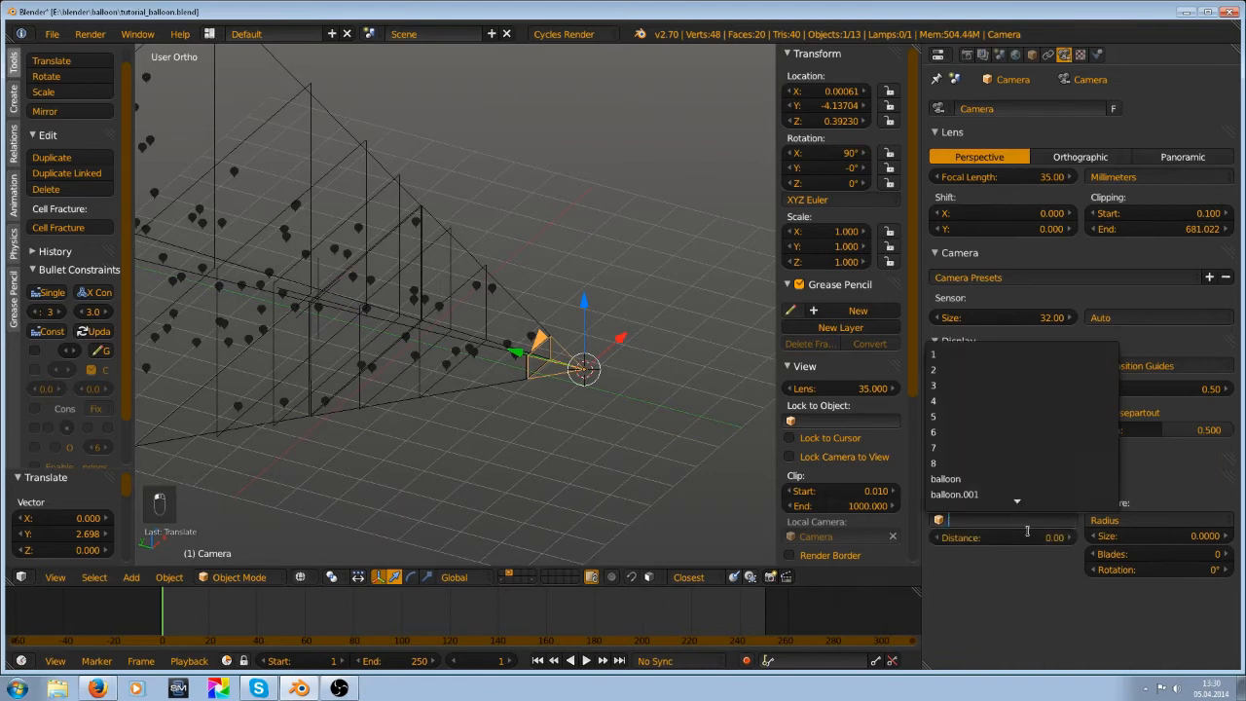
{"action": "type", "text": "E"}
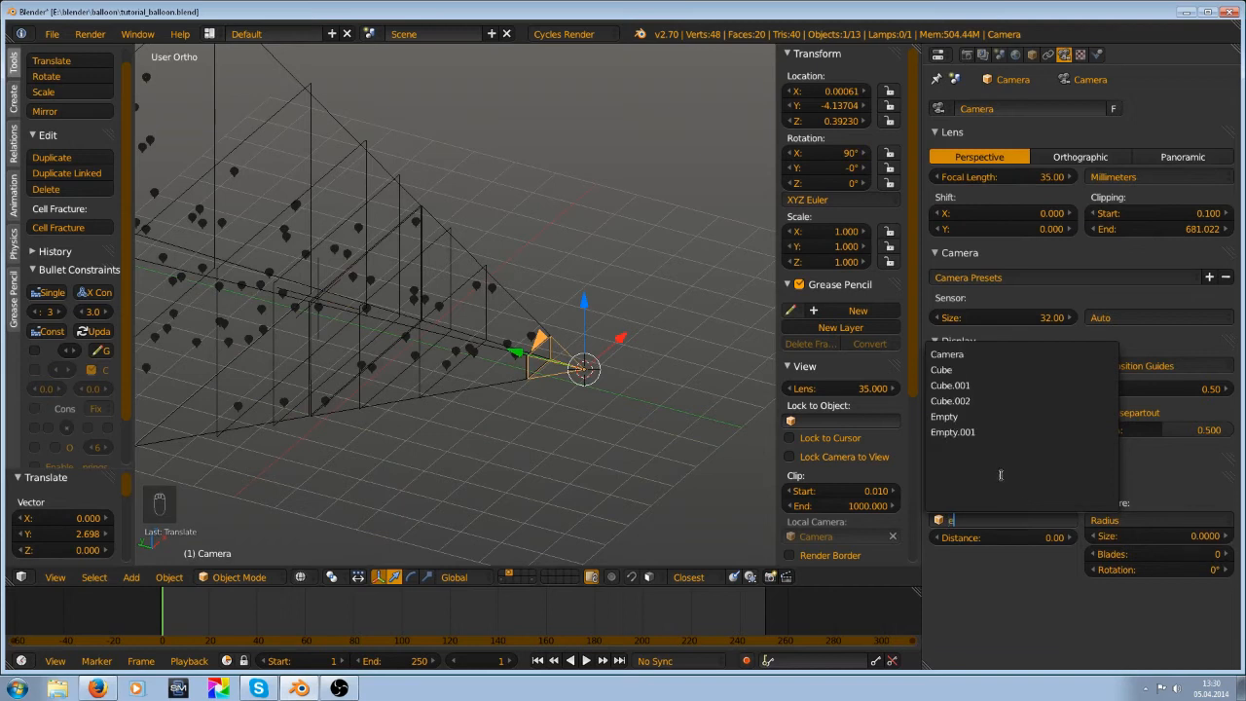
Check the name of the newly placed empty and set Empty.001 as the camera's depth of field focus object
{"action": "middle_click_drag", "start_coordinate": [334, 380], "coordinate": [333, 315]}
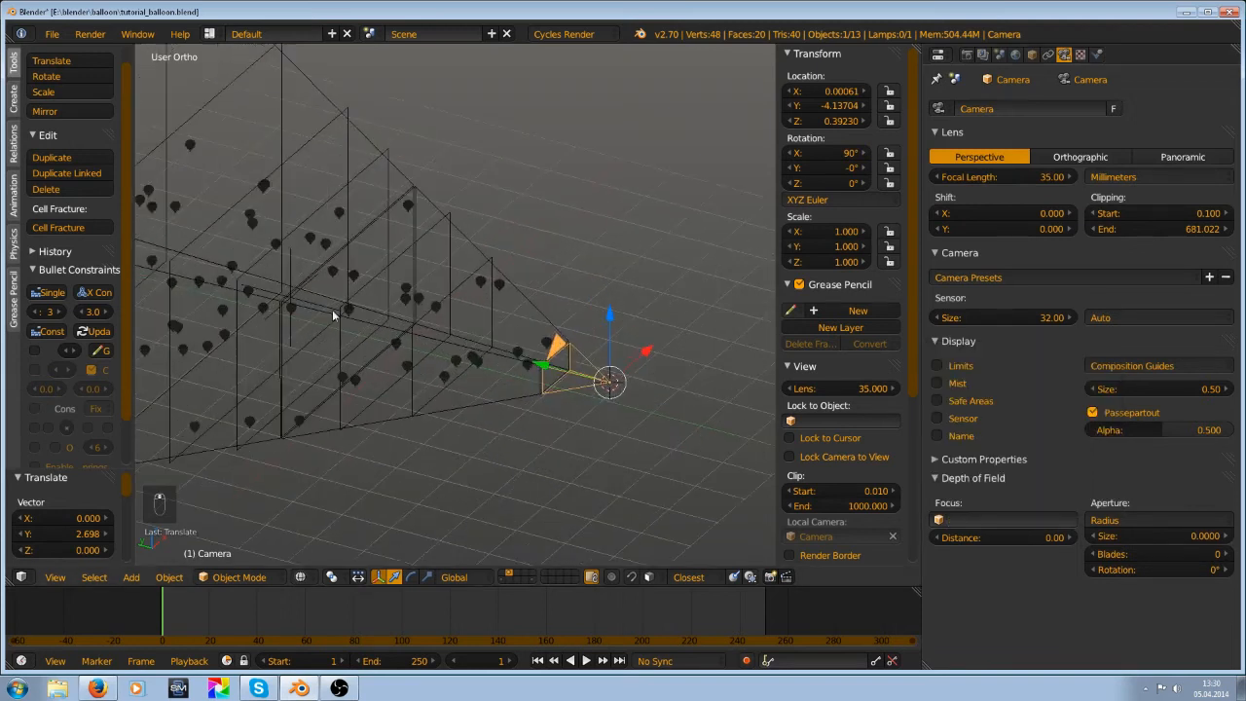
{"action": "right_click", "coordinate": [290, 278]}
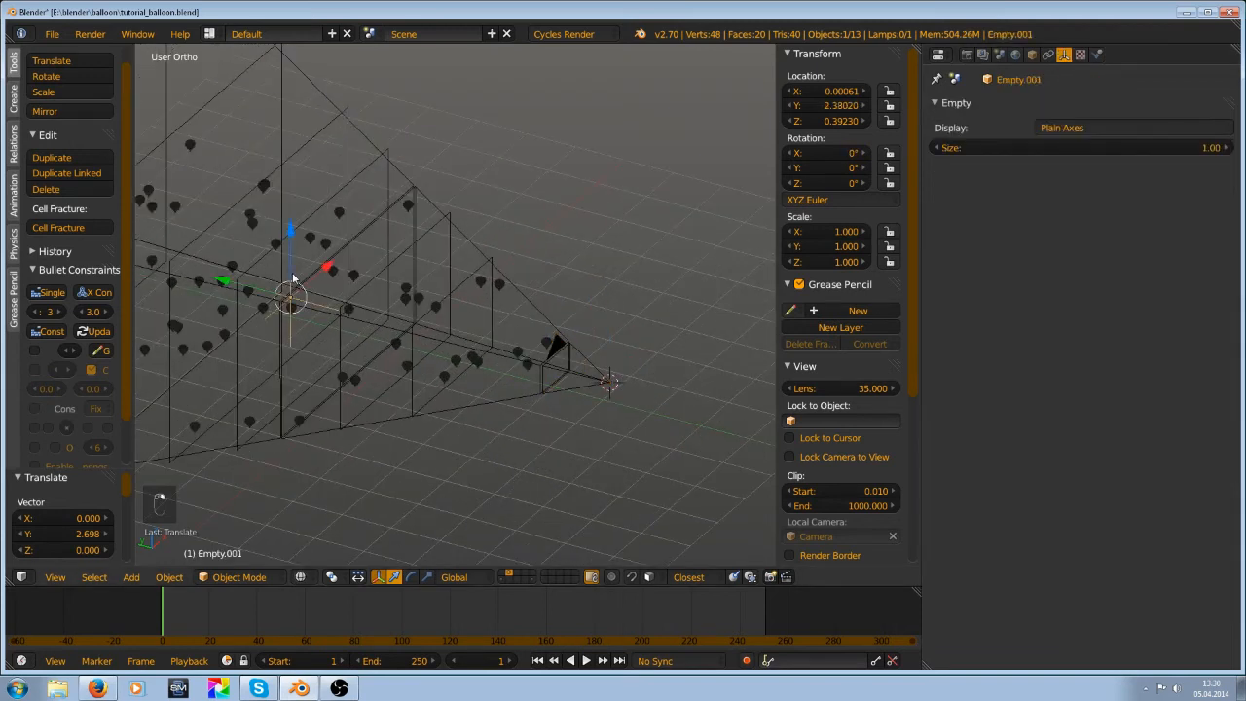
{"action": "right_click", "coordinate": [603, 386]}
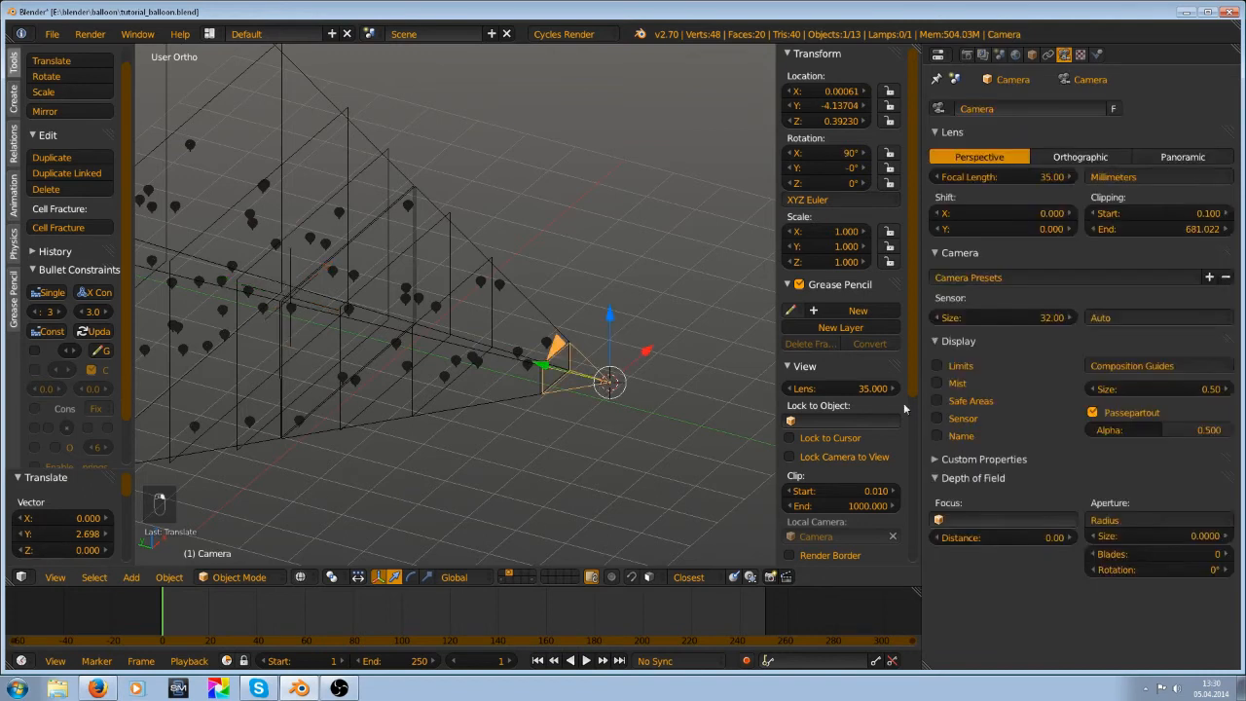
{"action": "left_click", "coordinate": [1012, 517]}
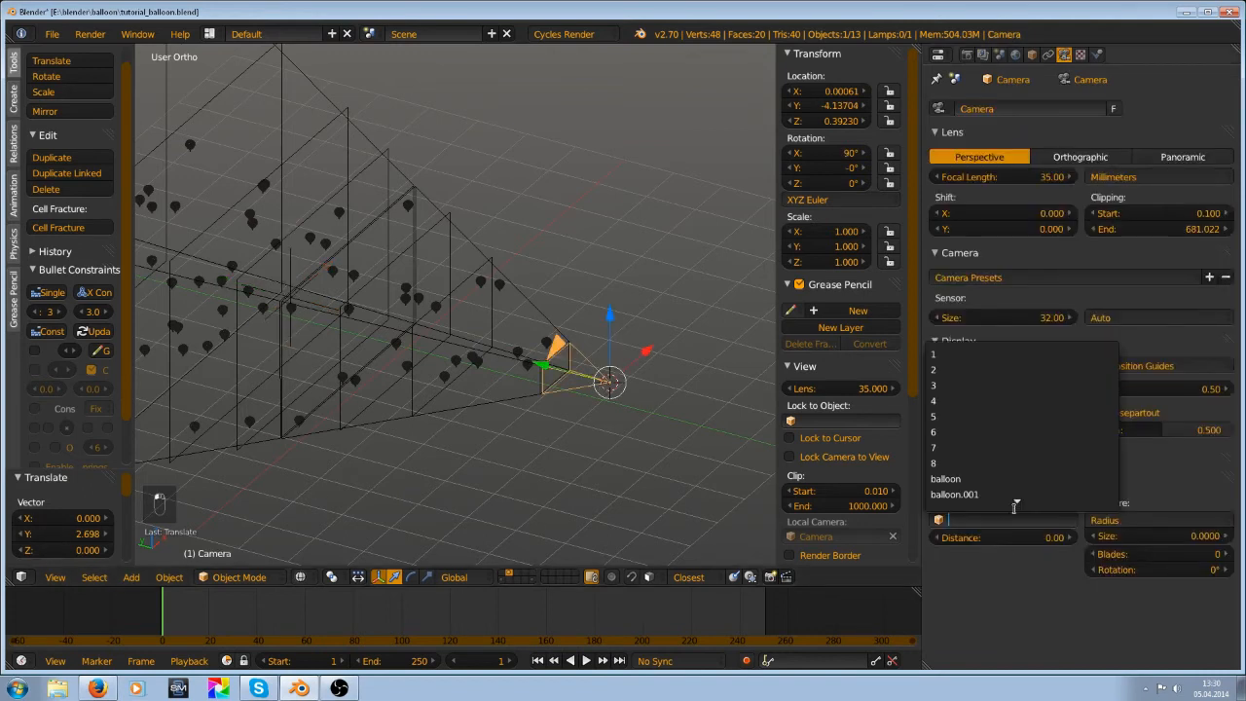
{"action": "scroll", "coordinate": [1014, 507], "scroll_direction": "down", "scroll_amount": 5}
{"action": "left_click", "coordinate": [1015, 506]}
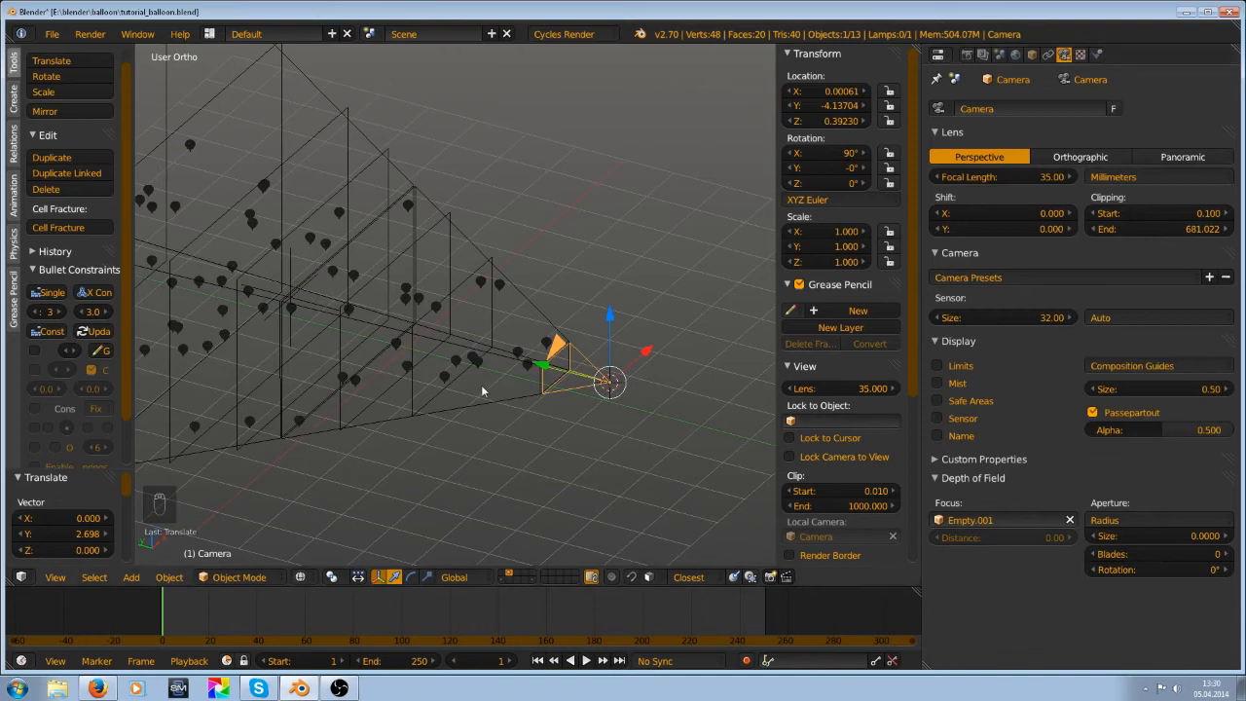
Save the file and deselect all objects in the scene
{"action": "key", "text": "ctrl+s"}
{"action": "middle_click_drag", "start_coordinate": [487, 393], "coordinate": [602, 368]}
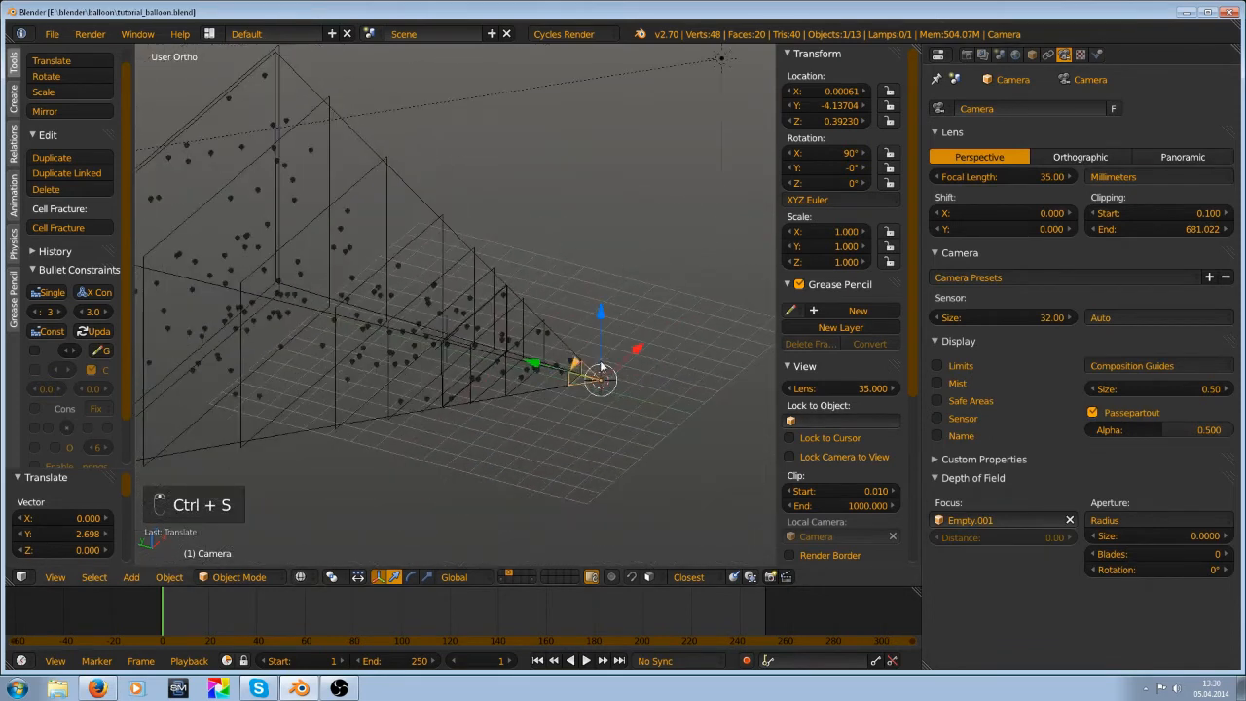
{"action": "key", "text": "a"}
{"action": "key", "text": "a"}
{"action": "key", "text": "a"}
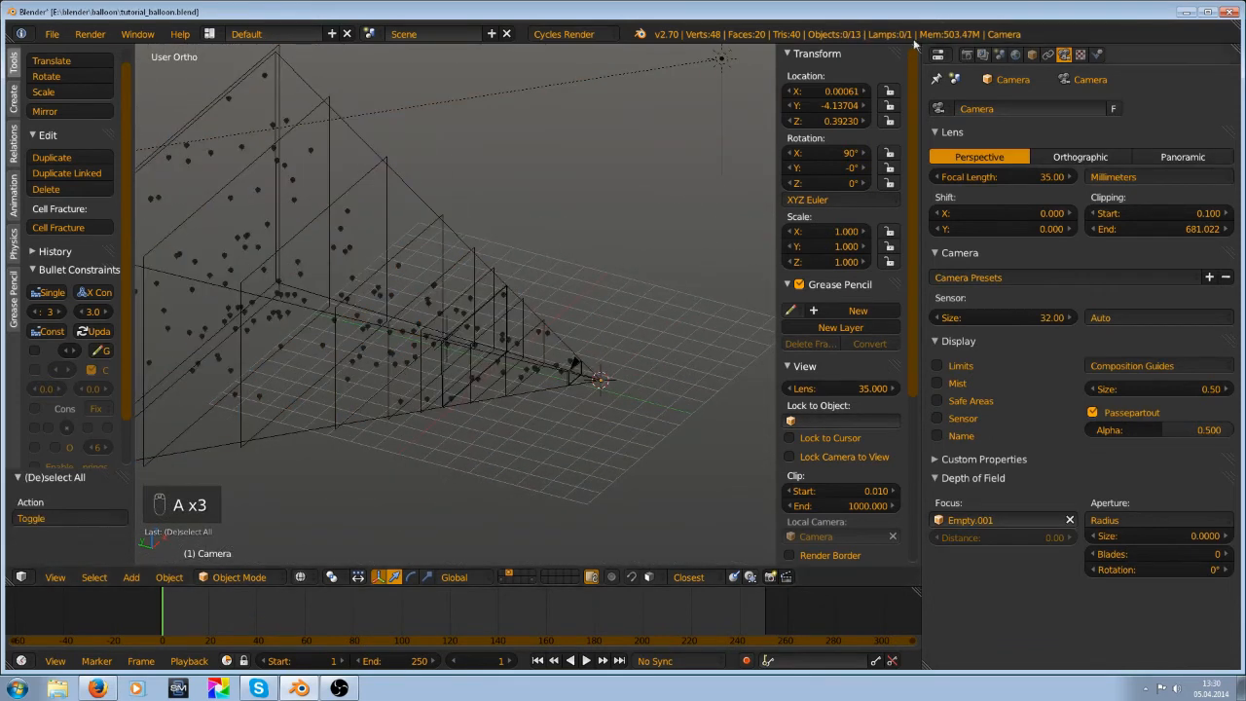
Split the Properties area horizontally, turn its upper part into an Outliner, and save the file
{"action": "left_click_drag", "start_coordinate": [925, 48], "coordinate": [933, 248]}
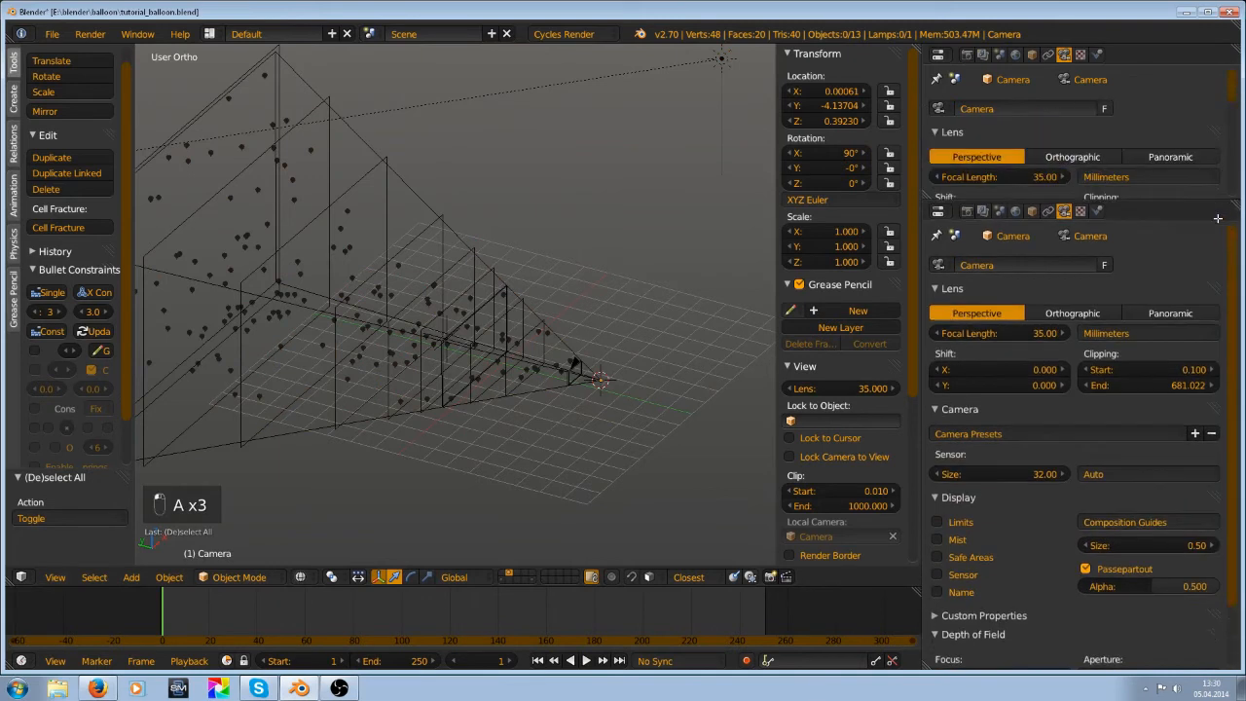
{"action": "left_click", "coordinate": [940, 56]}
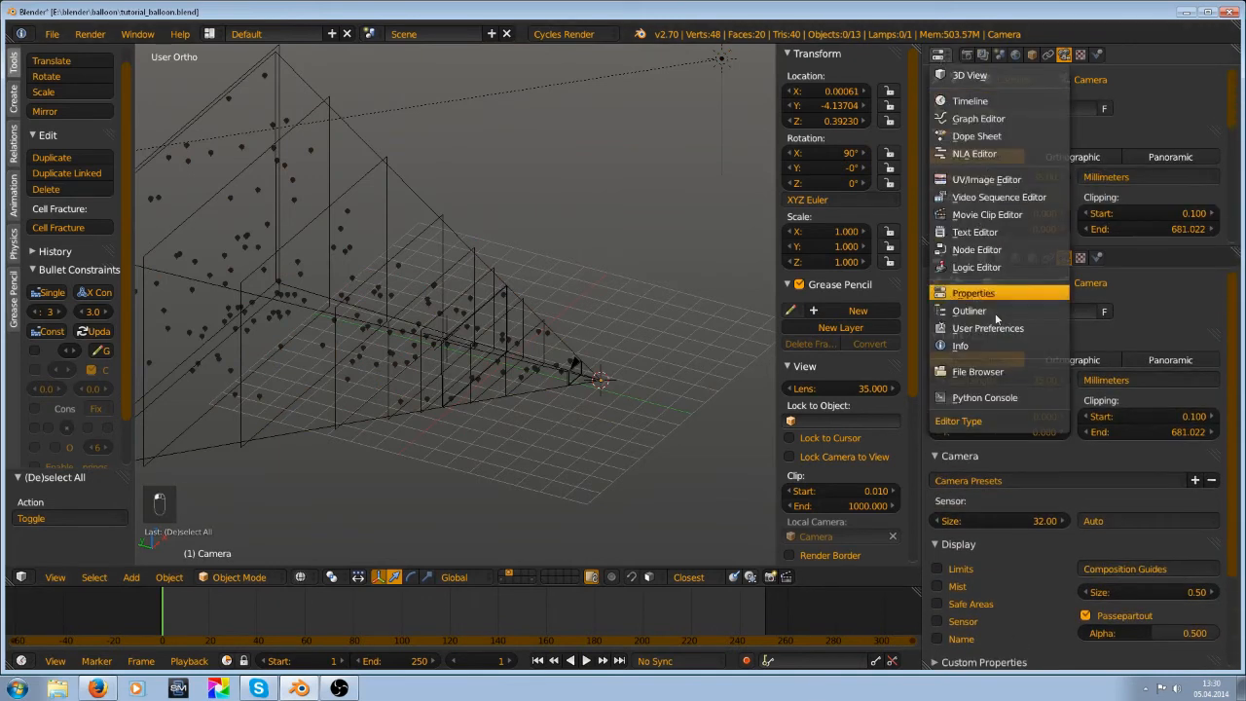
{"action": "key", "text": "ctrl+s"}
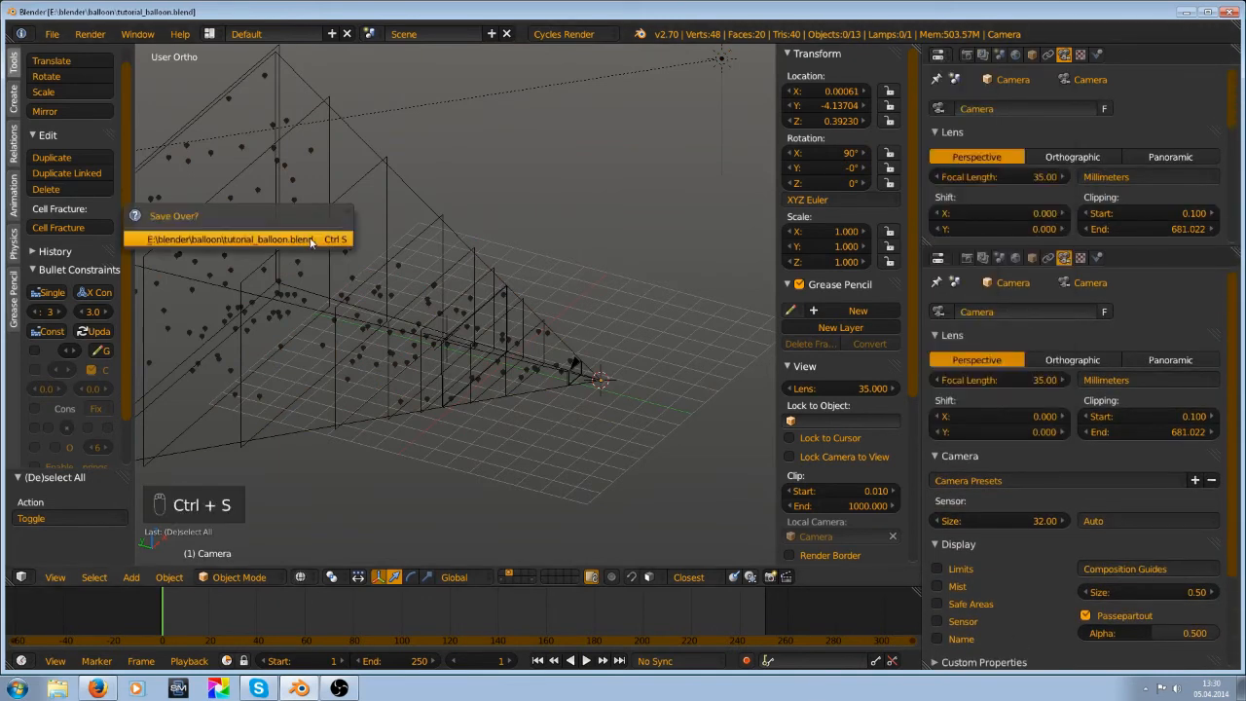
{"action": "left_click", "coordinate": [311, 242]}
{"action": "left_click", "coordinate": [938, 56]}
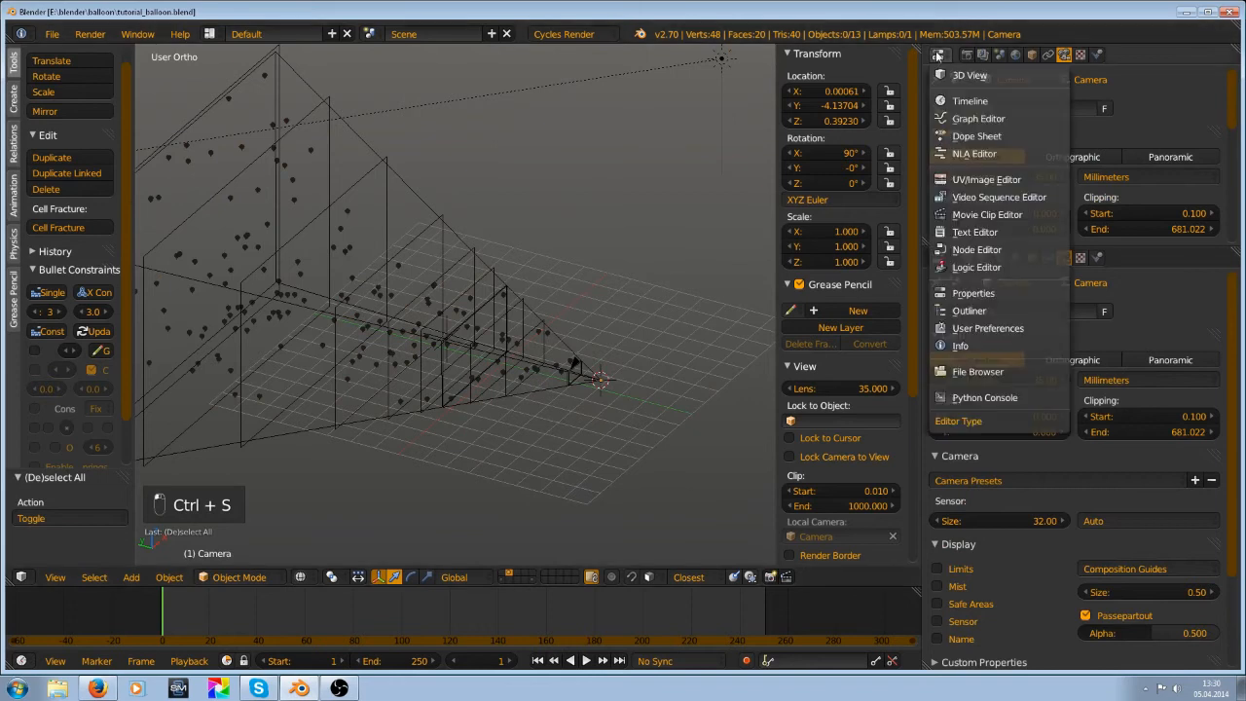
{"action": "left_click", "coordinate": [970, 311]}
Look for the empty in the Outliner, filter the list by "em", and clear the filter
{"action": "scroll", "coordinate": [998, 170], "scroll_direction": "down", "scroll_amount": 5}
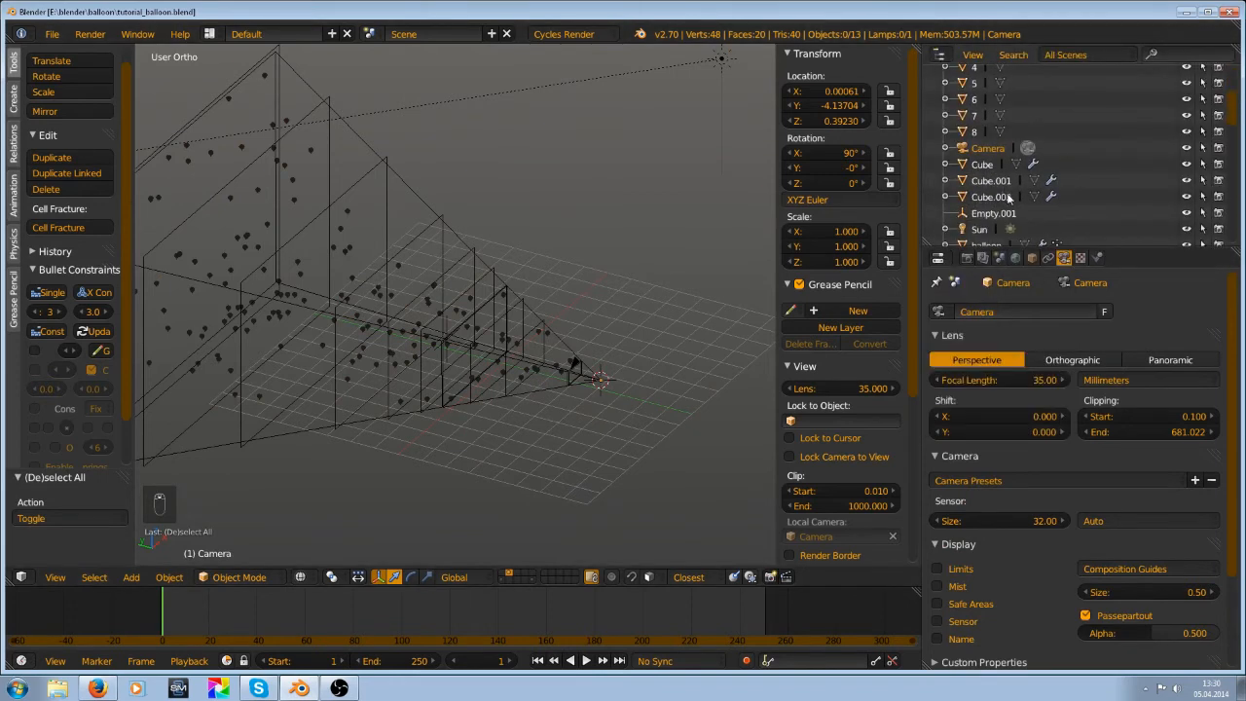
{"action": "scroll", "coordinate": [1009, 198], "scroll_direction": "down", "scroll_amount": 1}
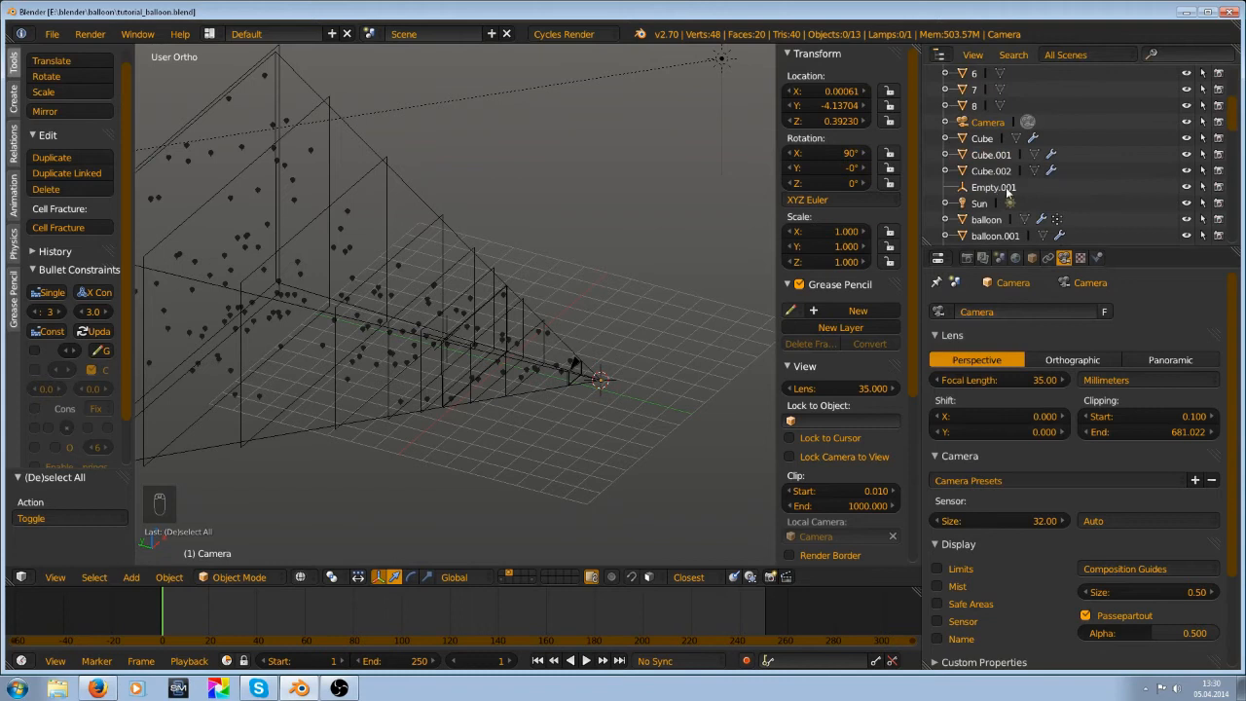
{"action": "scroll", "coordinate": [1003, 171], "scroll_direction": "down", "scroll_amount": 5}
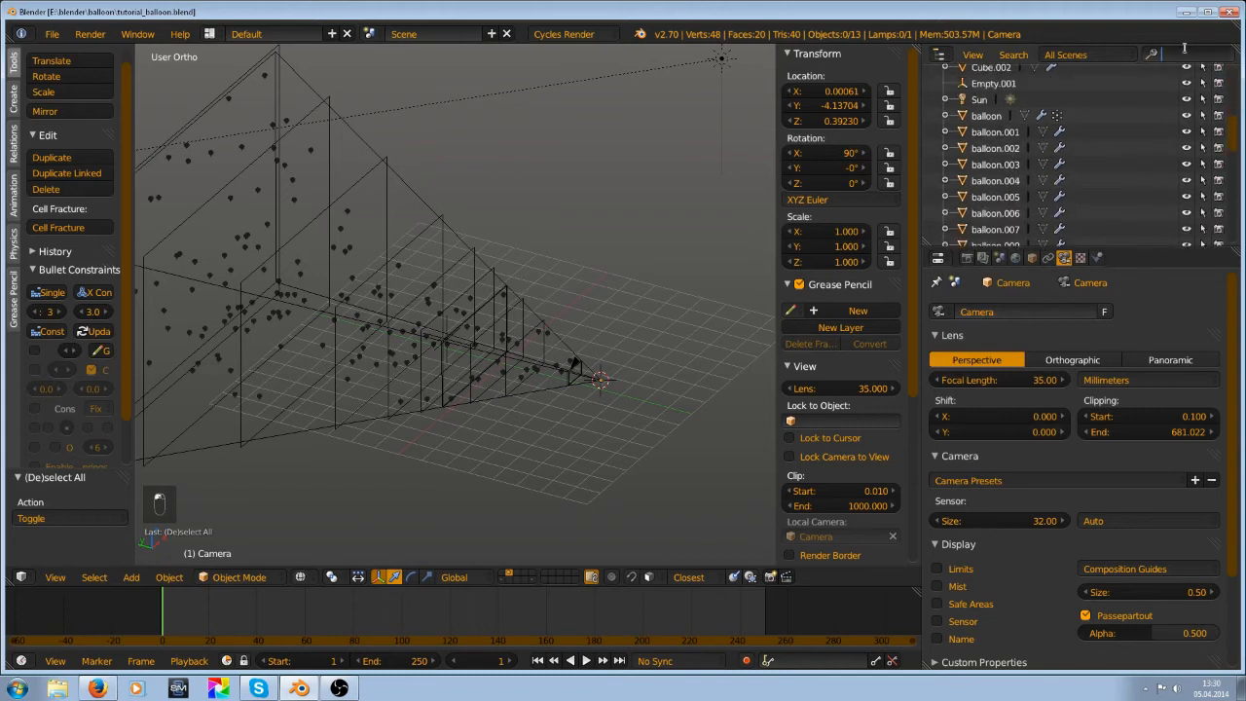
{"action": "left_click", "coordinate": [1182, 55]}
{"action": "type", "text": "we"}
{"action": "key", "text": "BackSpace"}
{"action": "key", "text": "BackSpace"}
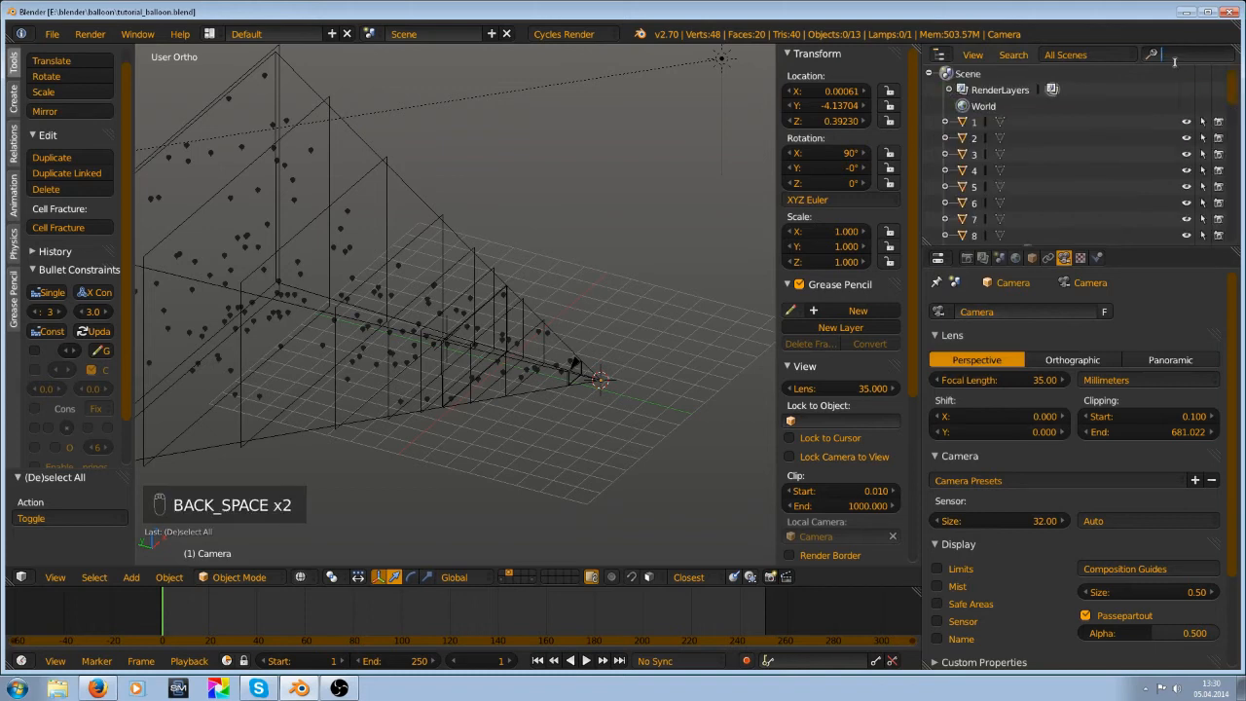
{"action": "type", "text": "em"}
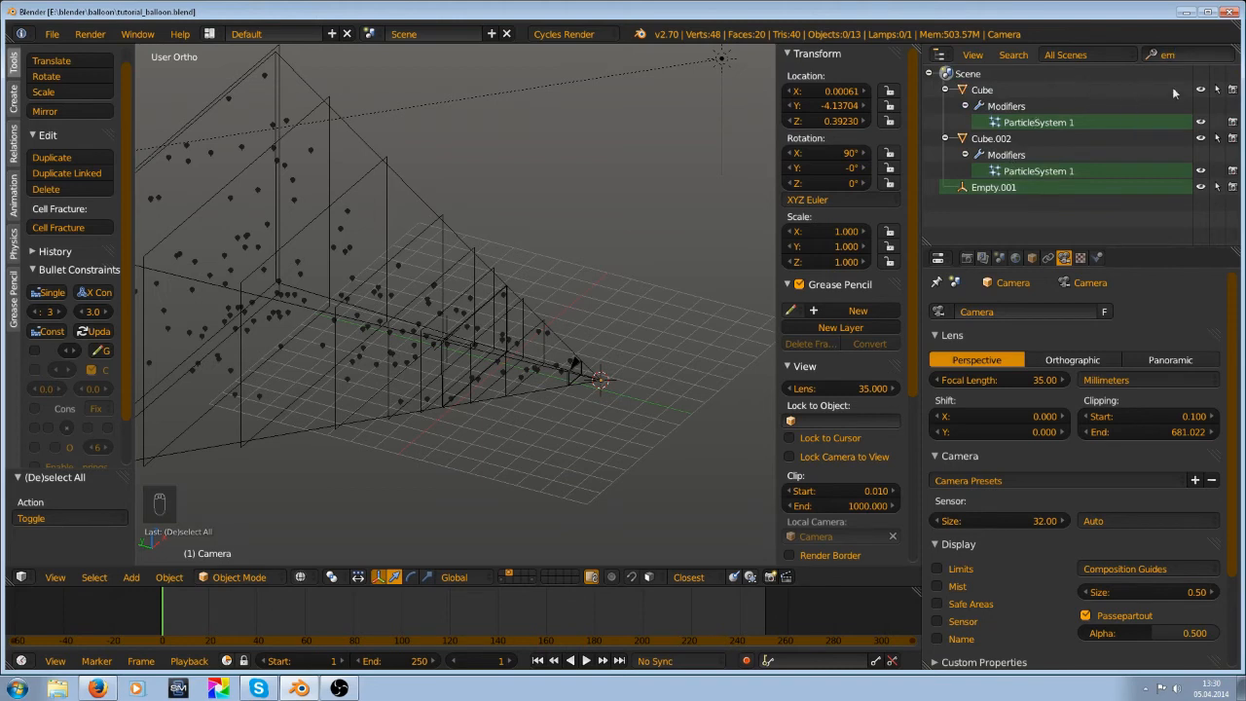
{"action": "key", "text": "BackSpace"}
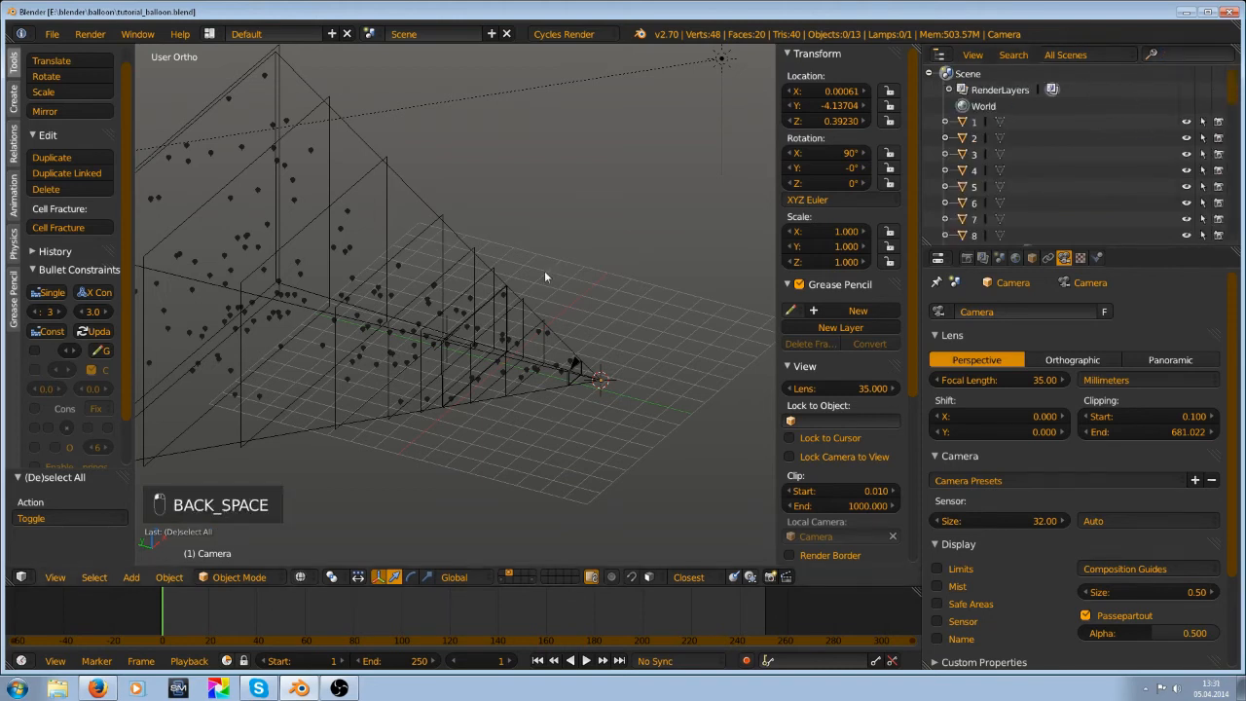
Save the file and look at the balloons through the camera
{"action": "scroll", "coordinate": [510, 302], "scroll_direction": "up", "scroll_amount": 2}
{"action": "key", "text": "ctrl+s"}
{"action": "left_click", "coordinate": [510, 301]}
{"action": "key", "text": "KP_0"}
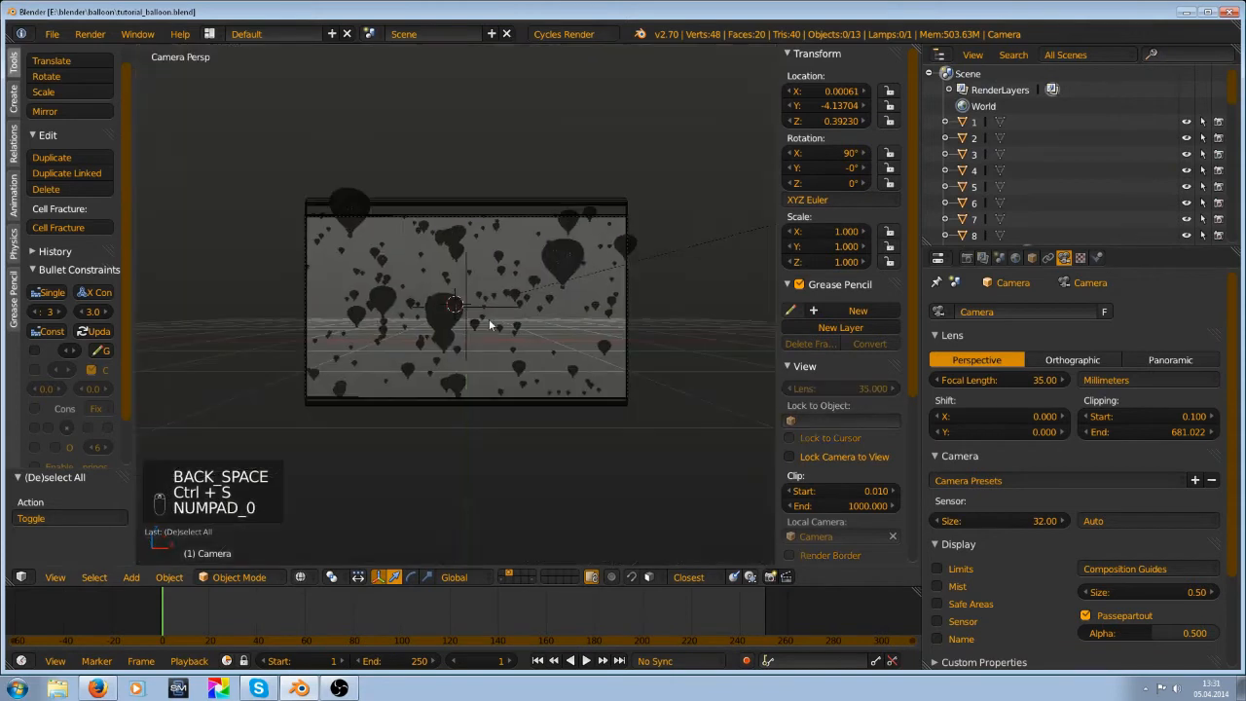
Select the empty in the middle of the camera view and save the file
{"action": "key", "text": "ctrl+s"}
{"action": "left_click", "coordinate": [490, 333]}
{"action": "right_click", "coordinate": [484, 313]}
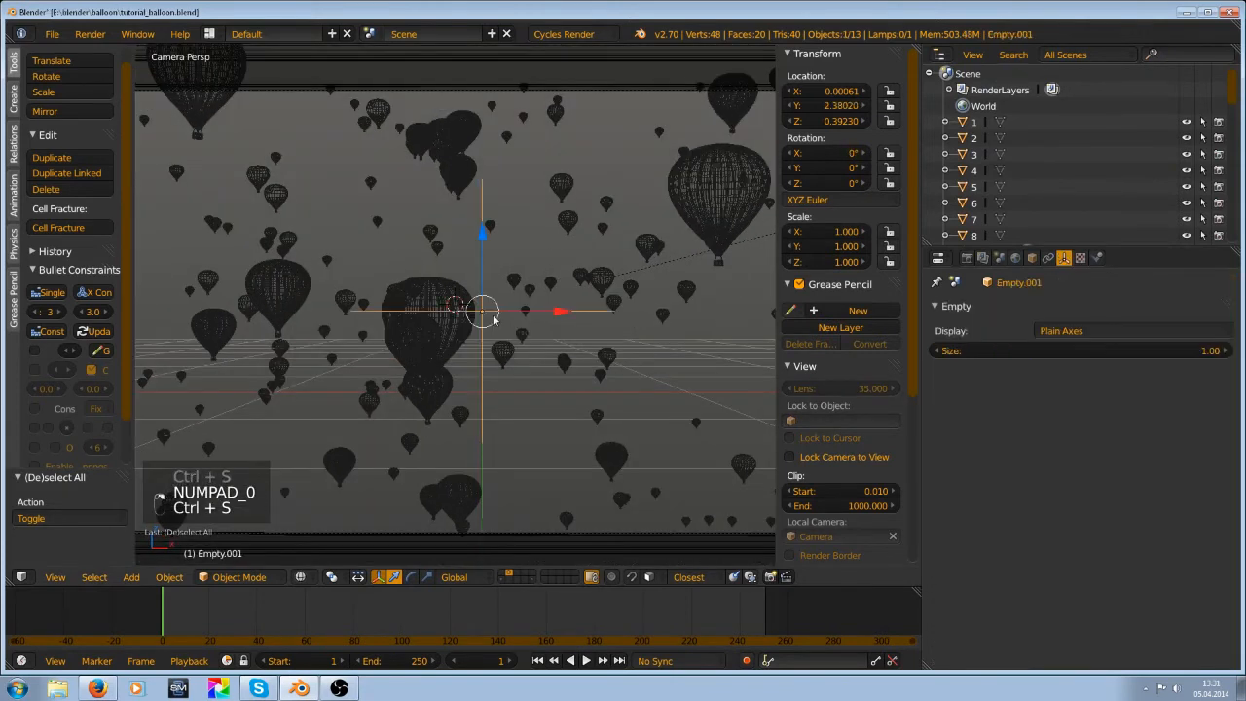
{"action": "key", "text": "ctrl+s"}
{"action": "left_click", "coordinate": [527, 317]}
{"action": "scroll", "coordinate": [586, 324], "scroll_direction": "down", "scroll_amount": 3}
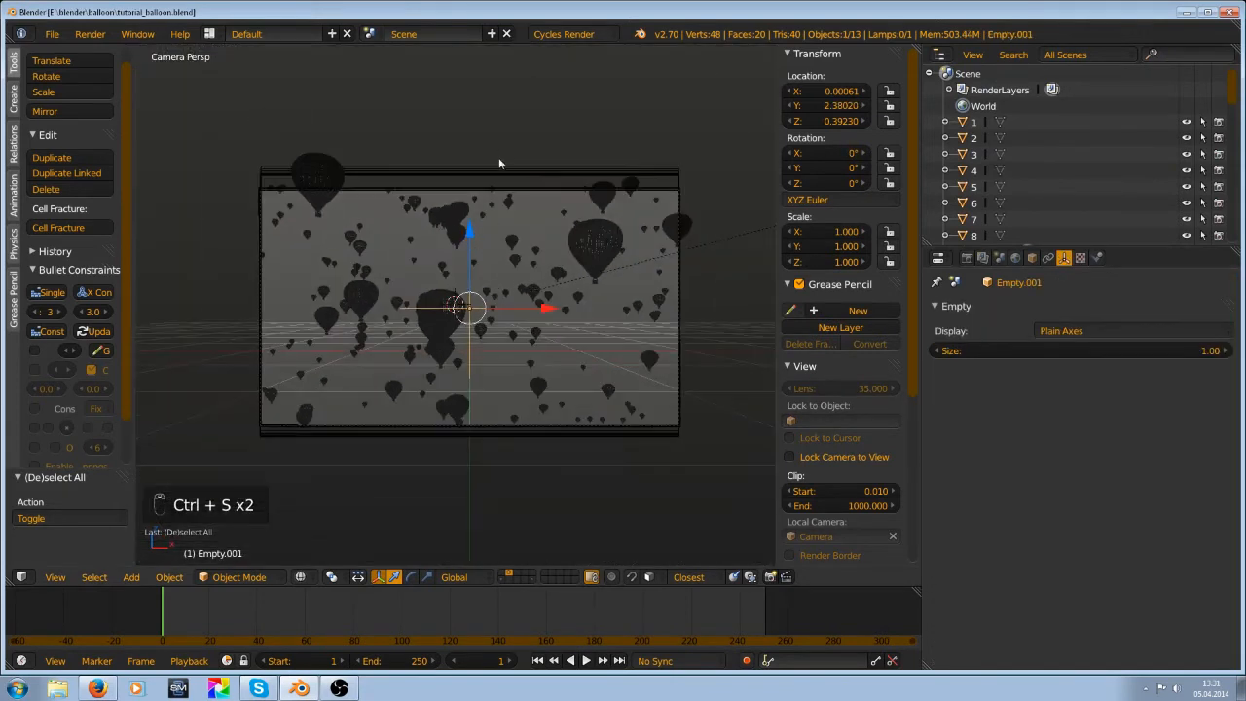
Select the camera by its frame, bring up its depth of field settings, and save the file
{"action": "right_click", "coordinate": [365, 193]}
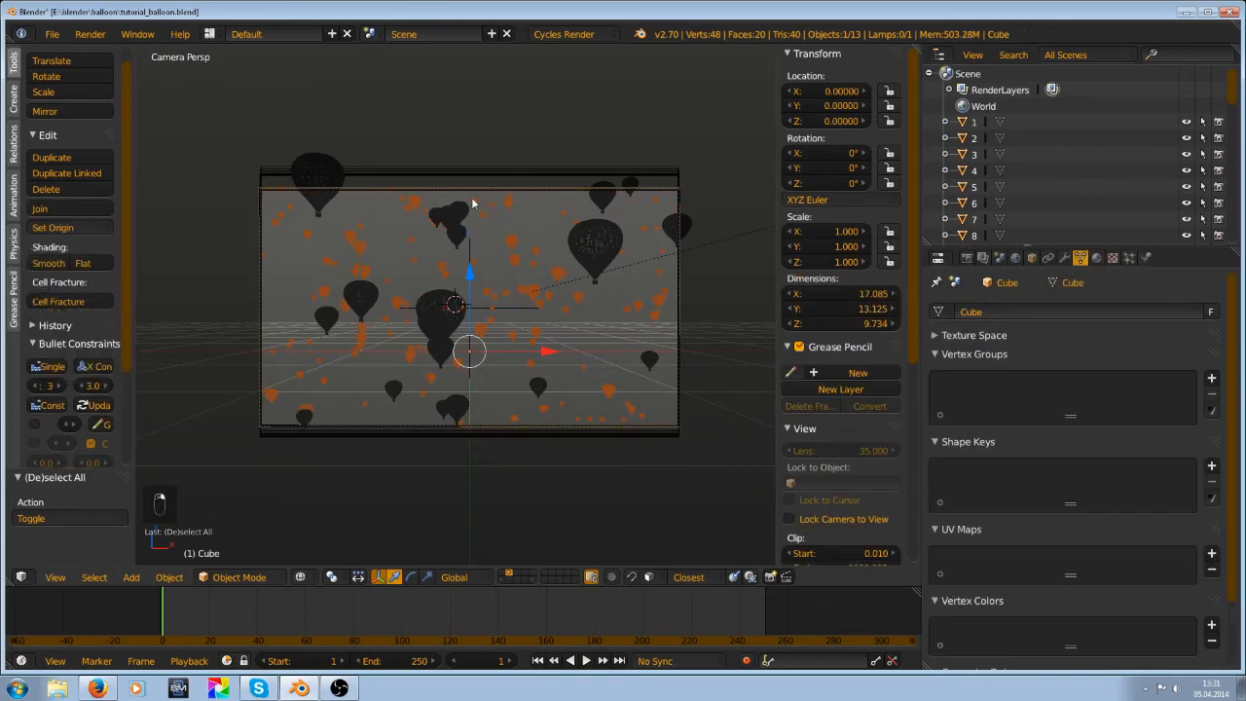
{"action": "scroll", "coordinate": [1134, 487], "scroll_direction": "down", "scroll_amount": 5}
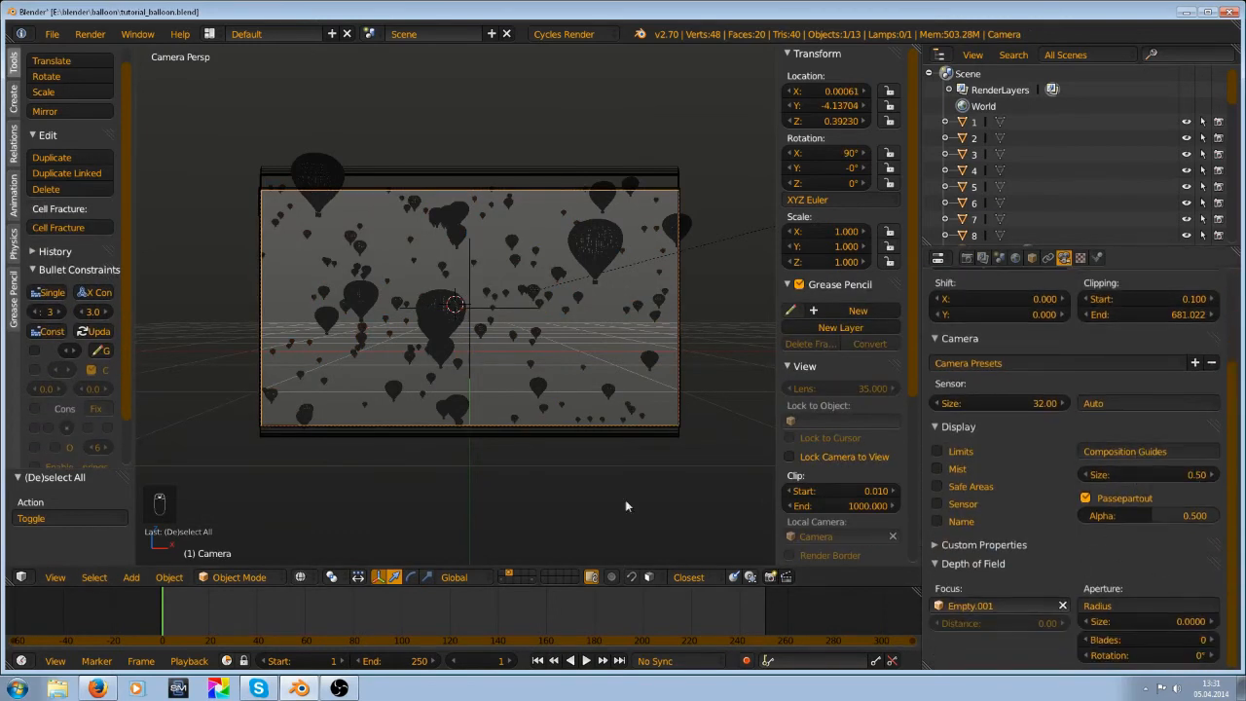
{"action": "key", "text": "ctrl+s"}
{"action": "left_click", "coordinate": [321, 368]}
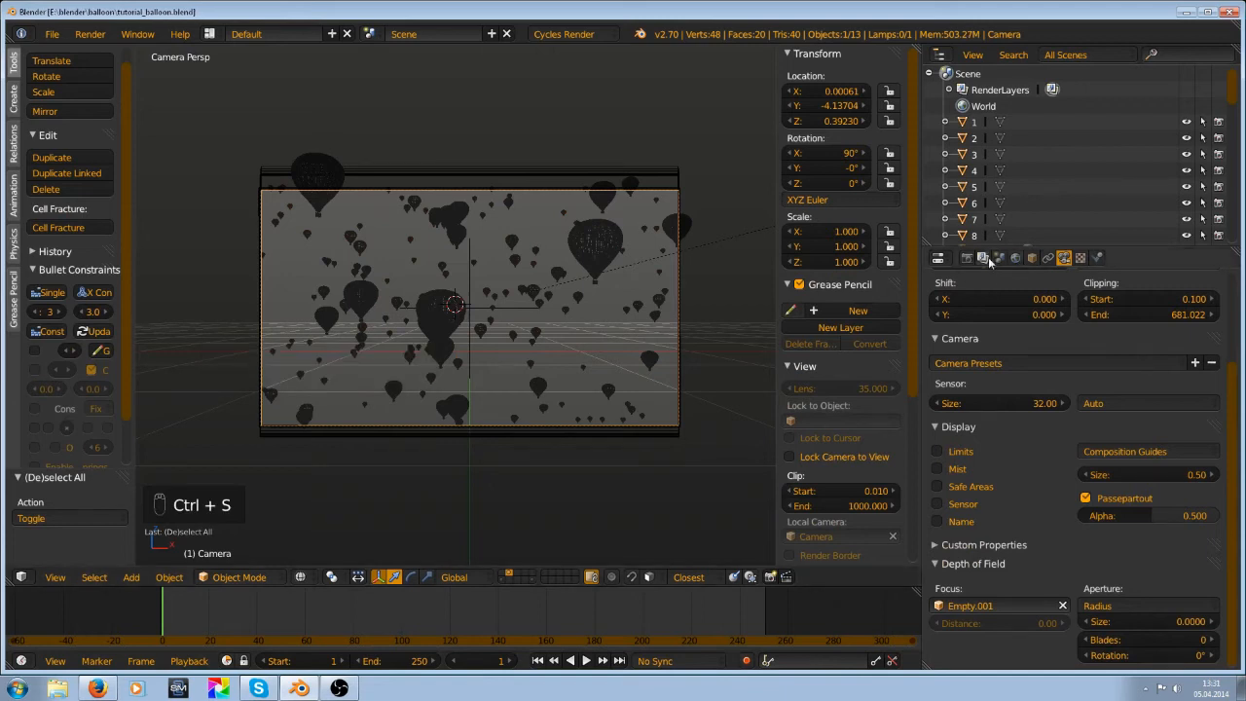
Make sure the Mist pass is enabled in the render layer's passes and save the file
{"action": "left_click", "coordinate": [985, 258]}
{"action": "scroll", "coordinate": [930, 574], "scroll_direction": "down", "scroll_amount": 2}
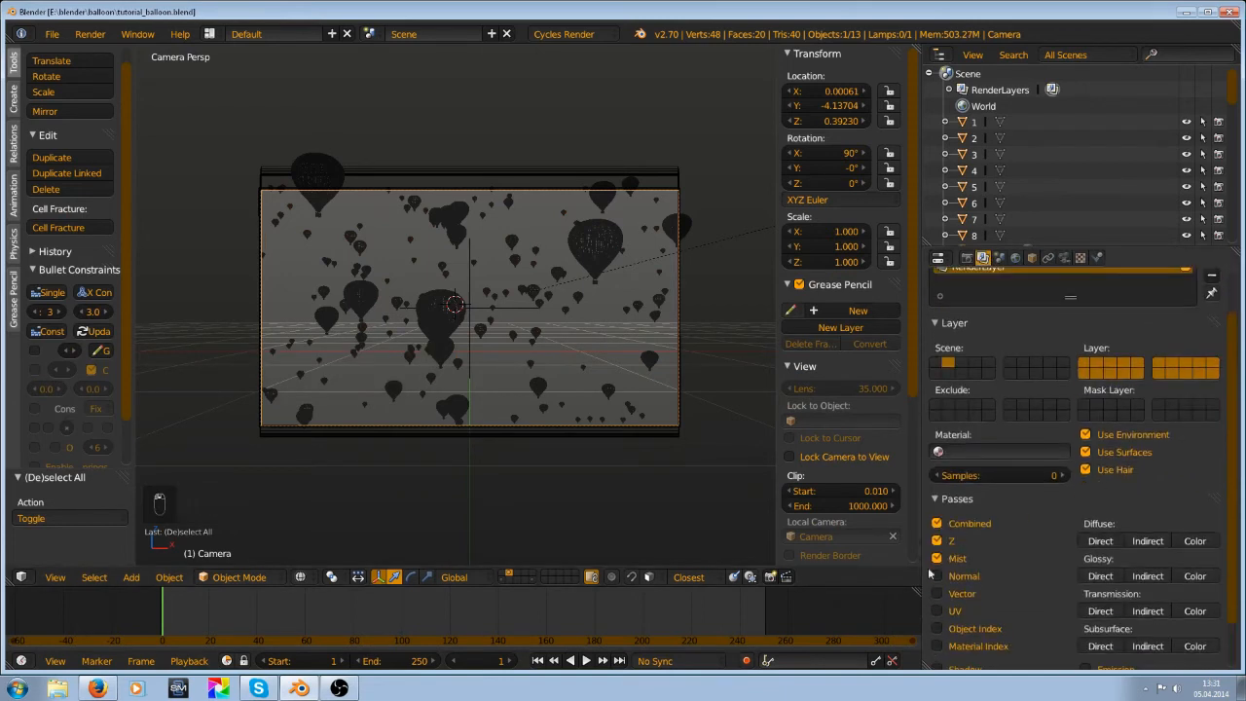
{"action": "left_click", "coordinate": [958, 559]}
{"action": "scroll", "coordinate": [953, 545], "scroll_direction": "down", "scroll_amount": 2}
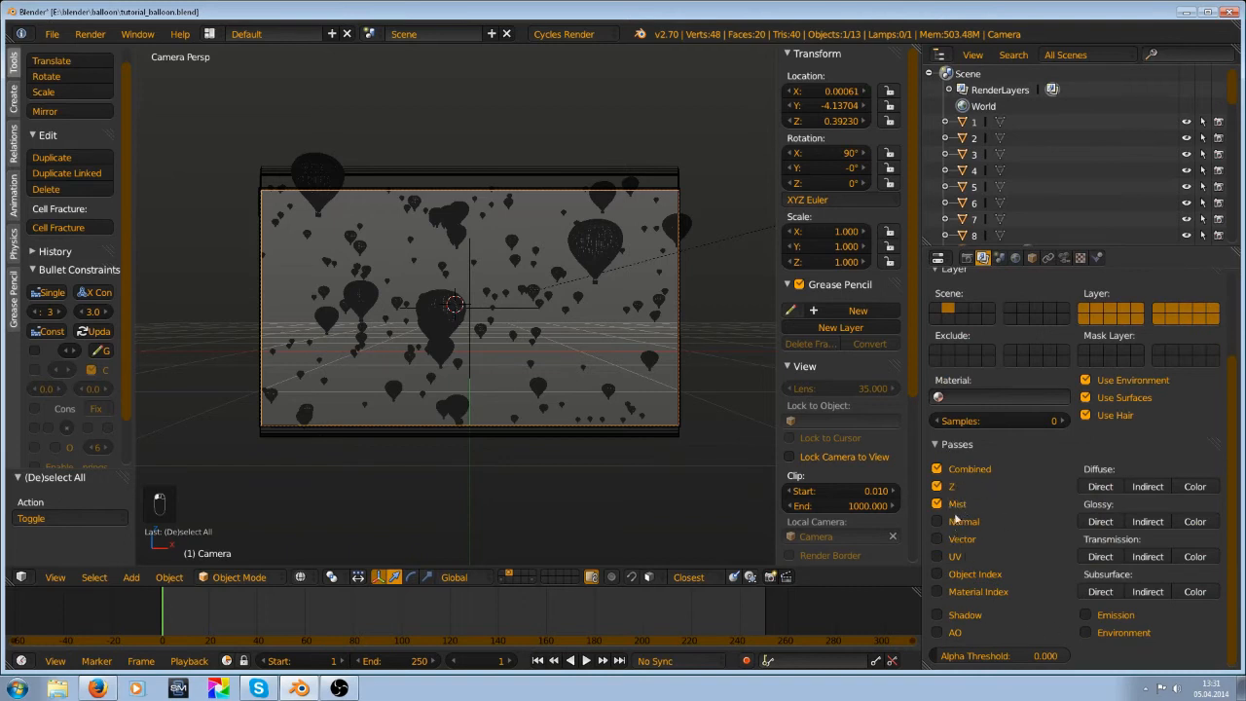
{"action": "key", "text": "ctrl+s"}
{"action": "left_click", "coordinate": [440, 335]}
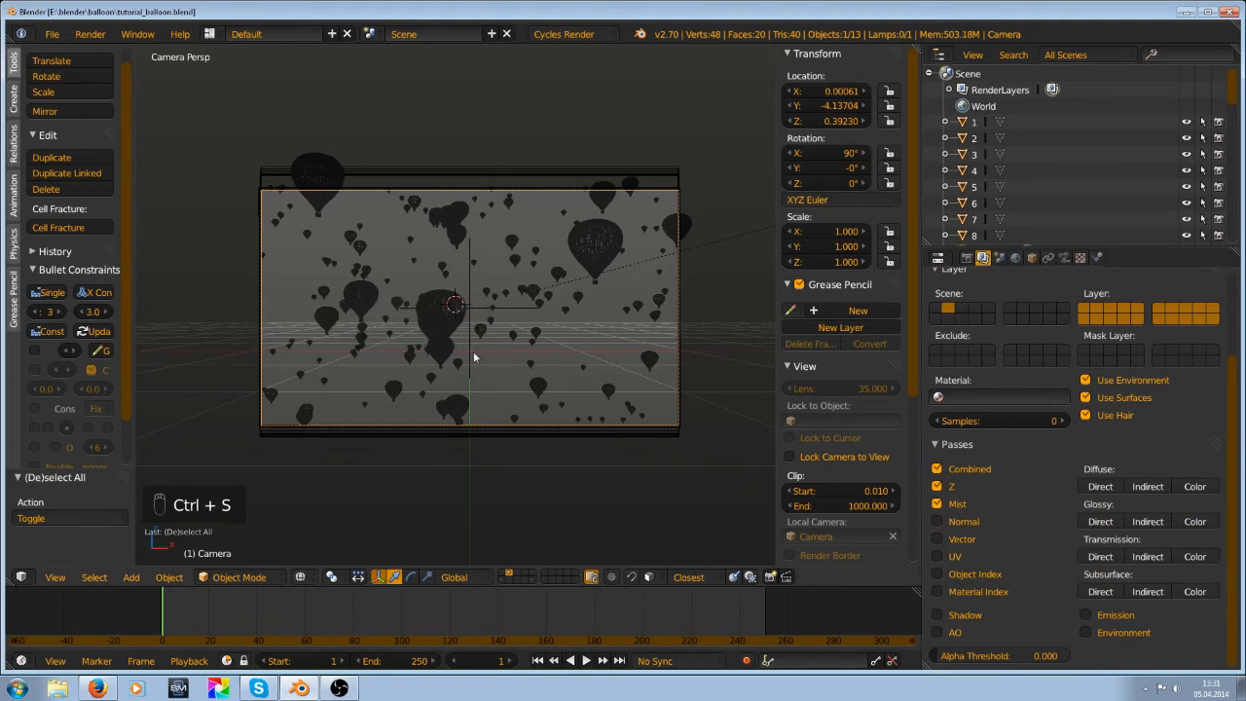
Render the current frame through the camera and inspect the lower-right edge of the rendered landscape
{"action": "key", "text": "F12"}
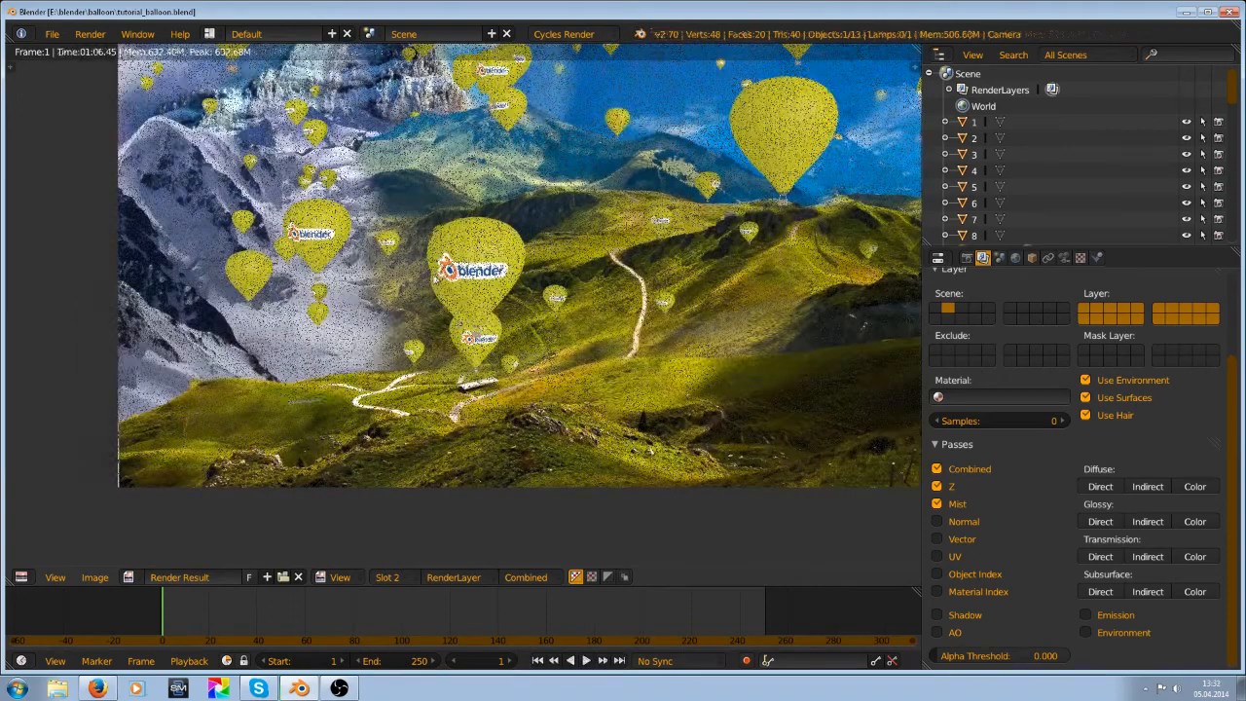
{"action": "scroll", "coordinate": [456, 249], "scroll_direction": "down", "scroll_amount": 6}
{"action": "scroll", "coordinate": [601, 266], "scroll_direction": "up", "scroll_amount": 5}
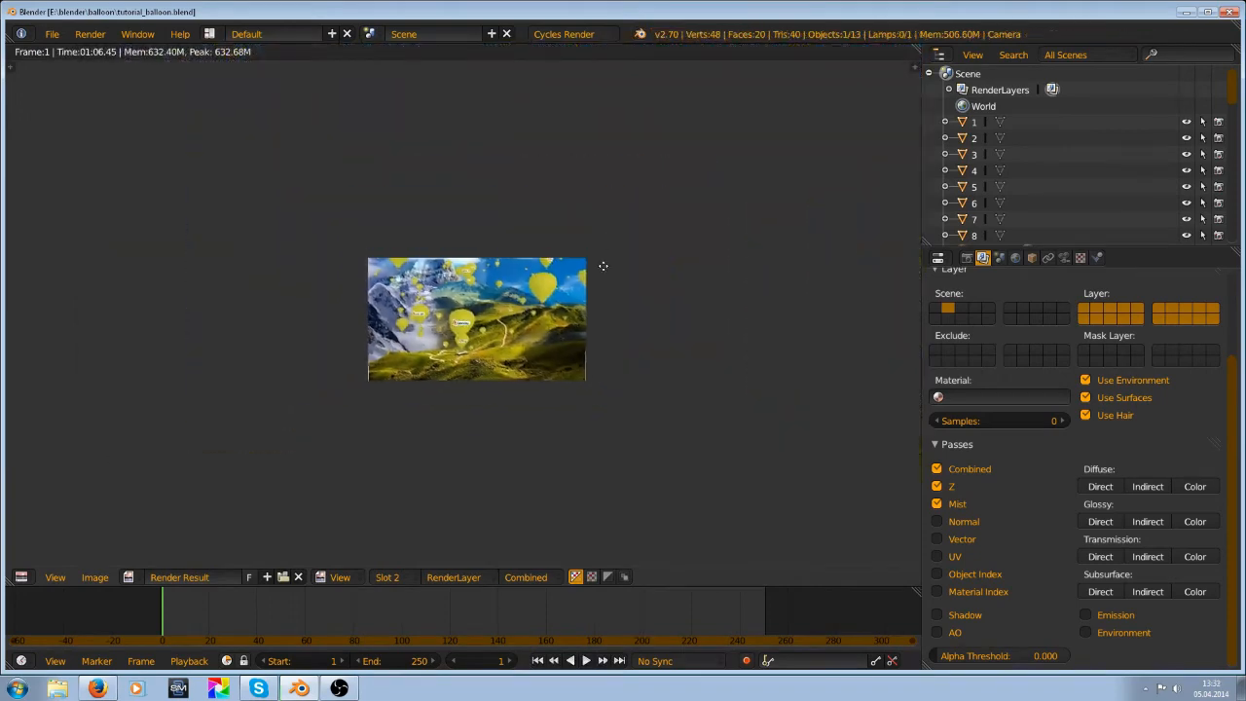
{"action": "scroll", "coordinate": [373, 187], "scroll_direction": "up", "scroll_amount": 5}
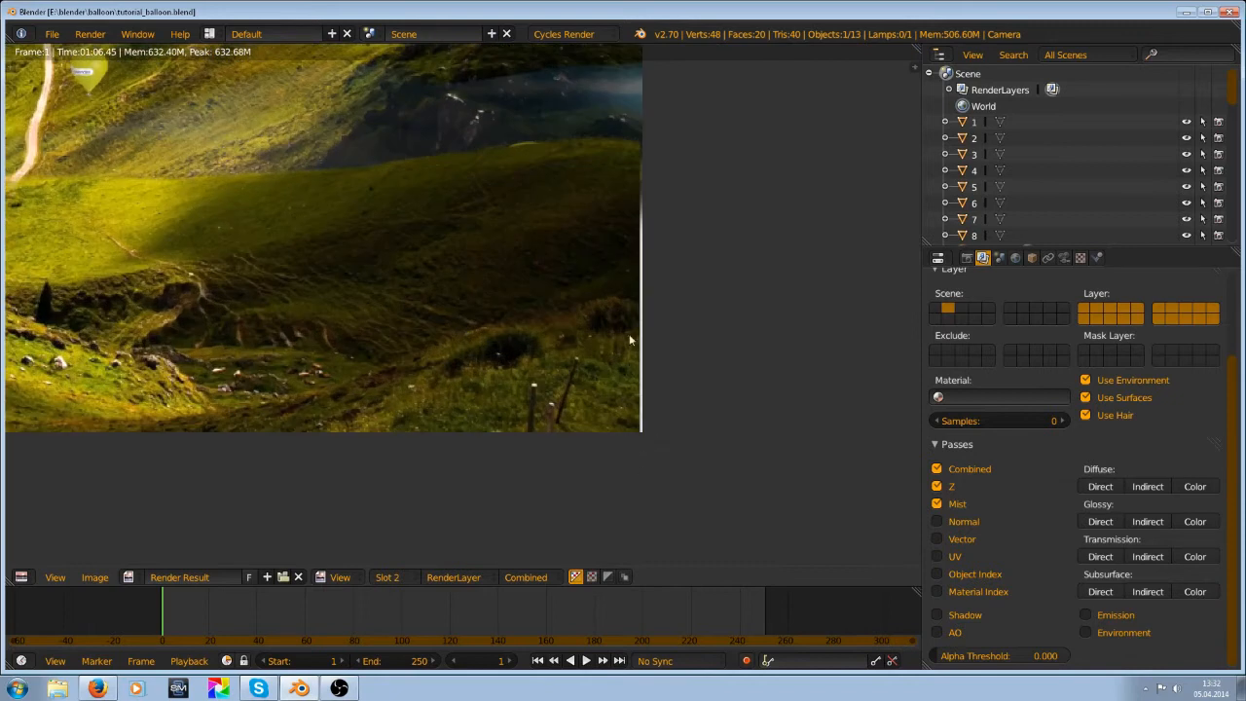
Examine the rendered image's right edge and the hillside with the balloons above it
{"action": "scroll", "coordinate": [639, 185], "scroll_direction": "down", "scroll_amount": 3}
{"action": "scroll", "coordinate": [620, 305], "scroll_direction": "up", "scroll_amount": 3}
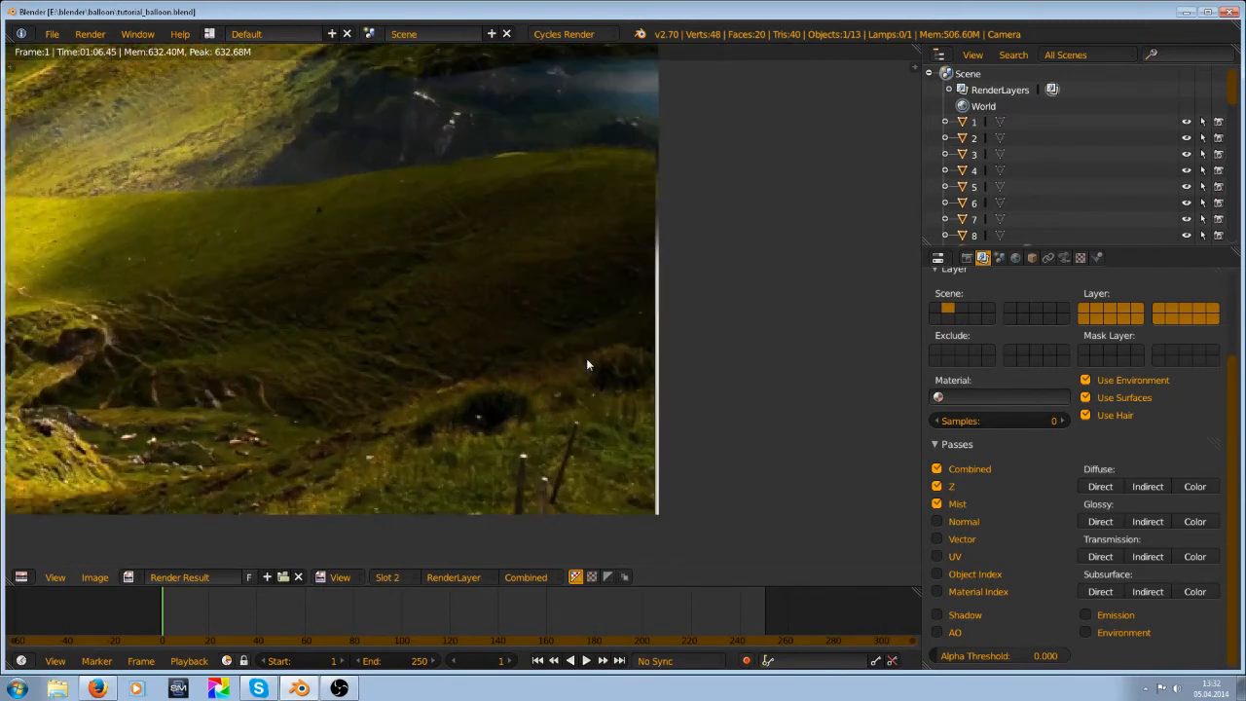
{"action": "scroll", "coordinate": [558, 253], "scroll_direction": "down", "scroll_amount": 3}
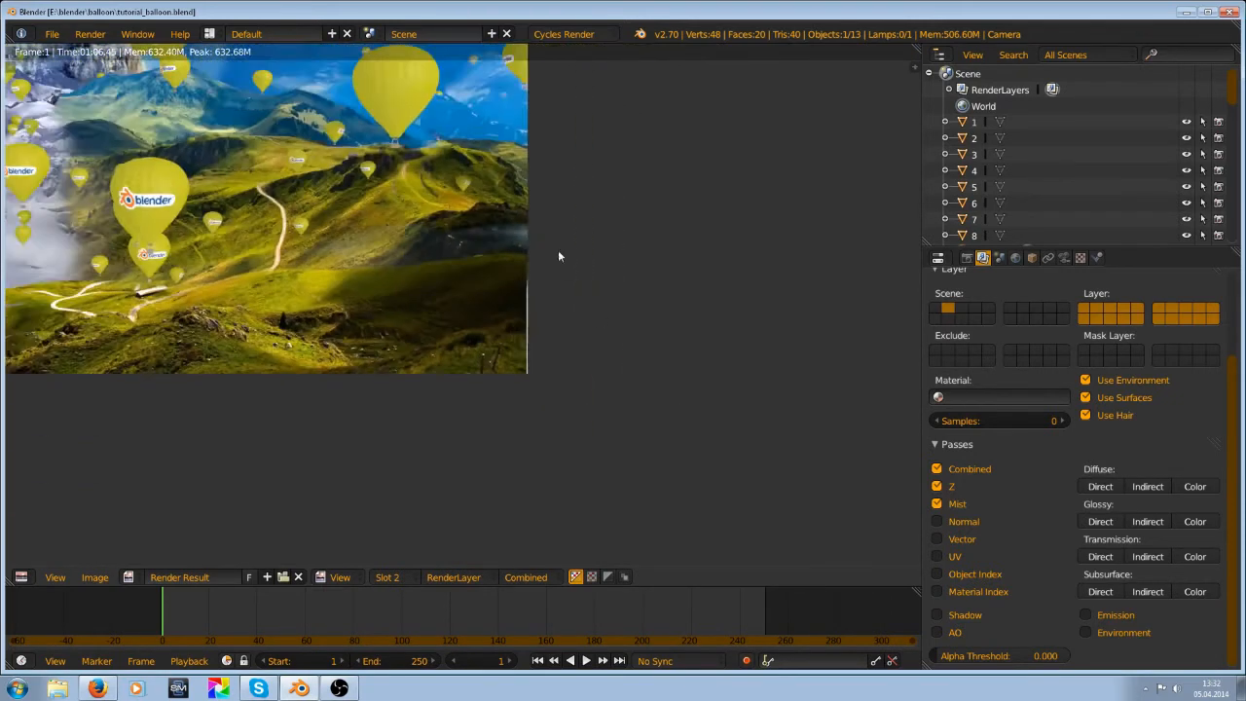
{"action": "scroll", "coordinate": [708, 439], "scroll_direction": "up", "scroll_amount": 3}
{"action": "scroll", "coordinate": [584, 340], "scroll_direction": "down", "scroll_amount": 3}
{"action": "scroll", "coordinate": [404, 293], "scroll_direction": "up", "scroll_amount": 2}
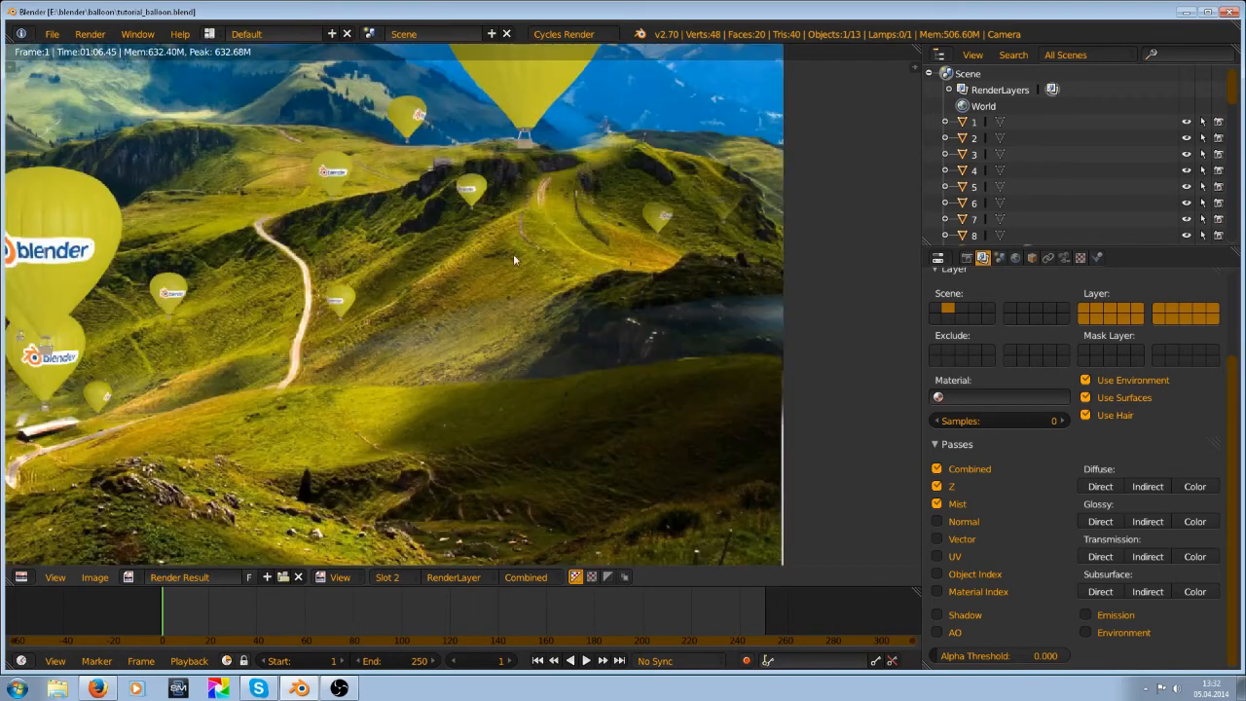
{"action": "scroll", "coordinate": [513, 259], "scroll_direction": "down", "scroll_amount": 2}
{"action": "scroll", "coordinate": [487, 263], "scroll_direction": "up", "scroll_amount": 2}
{"action": "scroll", "coordinate": [457, 269], "scroll_direction": "up", "scroll_amount": 3}
{"action": "scroll", "coordinate": [438, 244], "scroll_direction": "down", "scroll_amount": 3}
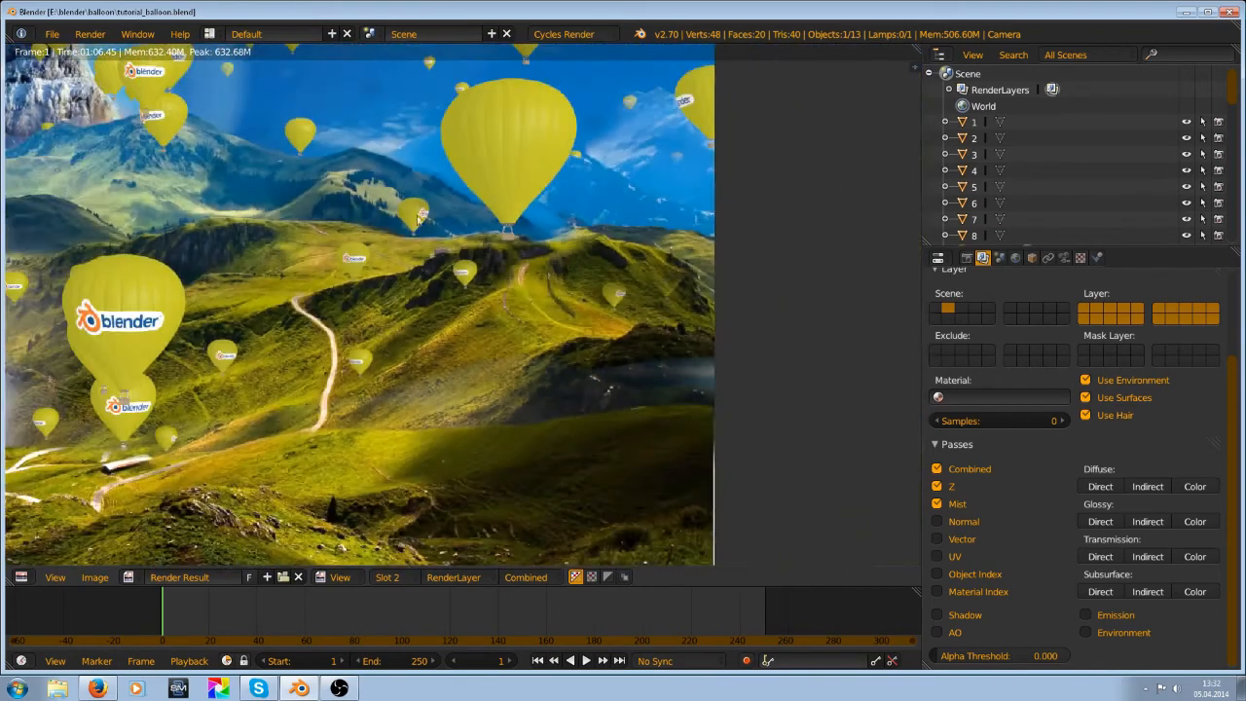
Inspect the small distant balloons in front of the right-hand hill in the render
{"action": "scroll", "coordinate": [458, 263], "scroll_direction": "up", "scroll_amount": 5}
{"action": "scroll", "coordinate": [502, 284], "scroll_direction": "down", "scroll_amount": 3}
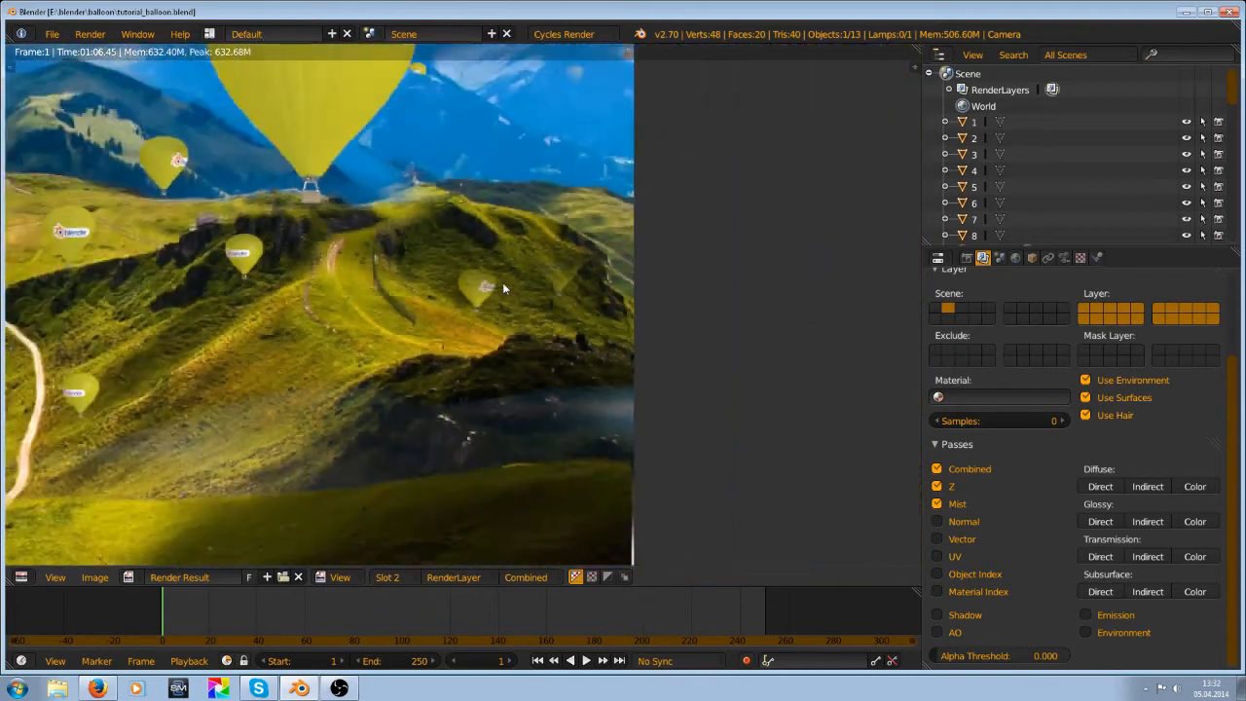
{"action": "scroll", "coordinate": [487, 292], "scroll_direction": "down", "scroll_amount": 2}
{"action": "scroll", "coordinate": [584, 229], "scroll_direction": "up", "scroll_amount": 3}
{"action": "scroll", "coordinate": [507, 263], "scroll_direction": "down", "scroll_amount": 2}
{"action": "scroll", "coordinate": [554, 252], "scroll_direction": "up", "scroll_amount": 4}
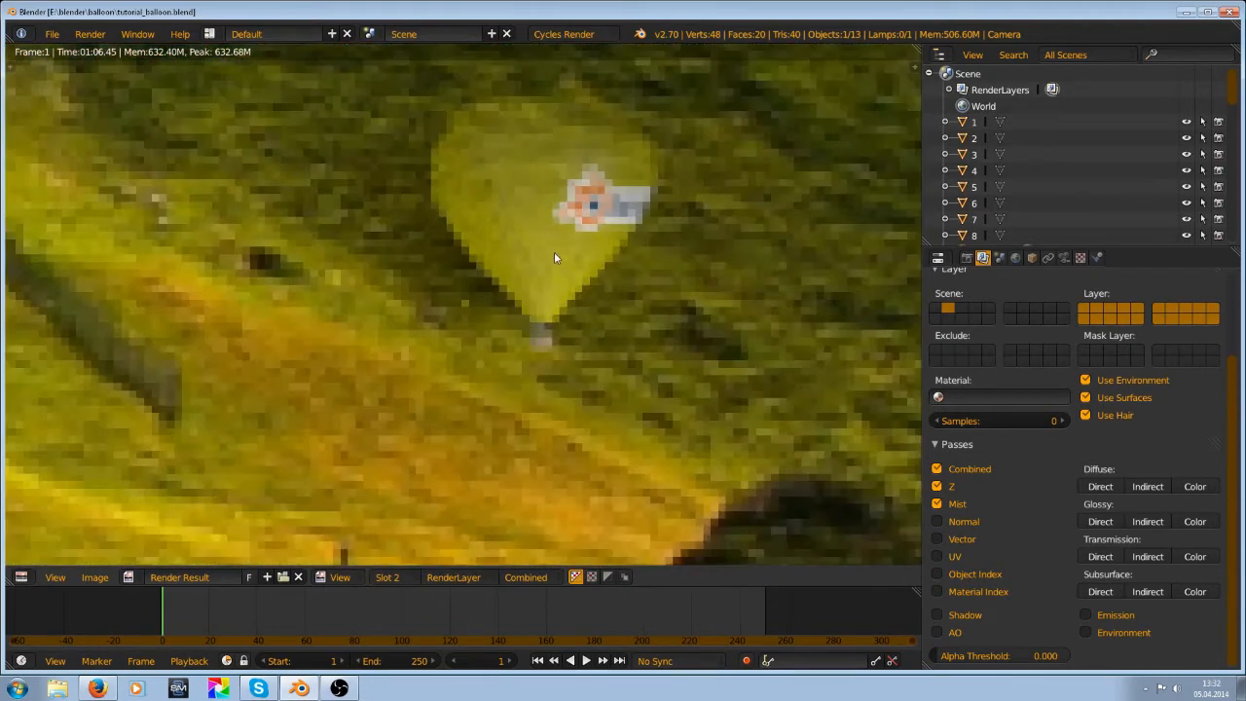
{"action": "scroll", "coordinate": [554, 255], "scroll_direction": "down", "scroll_amount": 5}
{"action": "scroll", "coordinate": [403, 225], "scroll_direction": "up", "scroll_amount": 3}
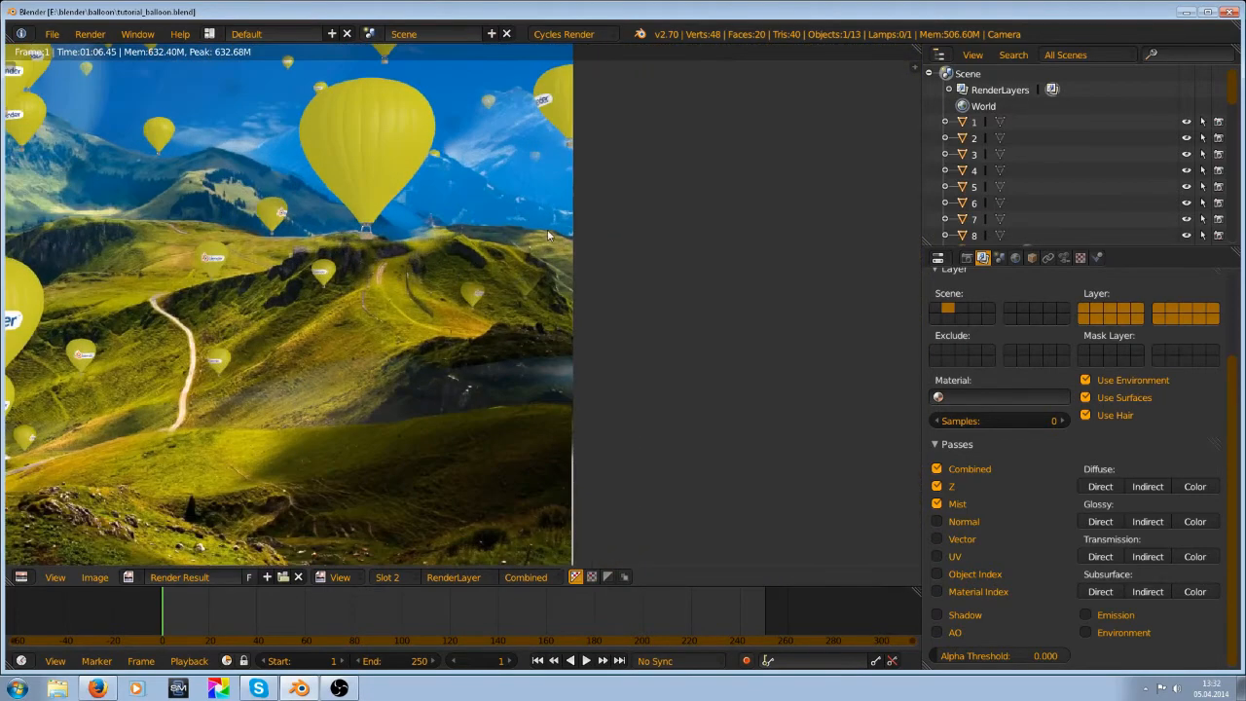
Review the whole rendered balloon landscape, centred in the image view
{"action": "scroll", "coordinate": [548, 235], "scroll_direction": "down", "scroll_amount": 5}
{"action": "scroll", "coordinate": [696, 227], "scroll_direction": "up", "scroll_amount": 3}
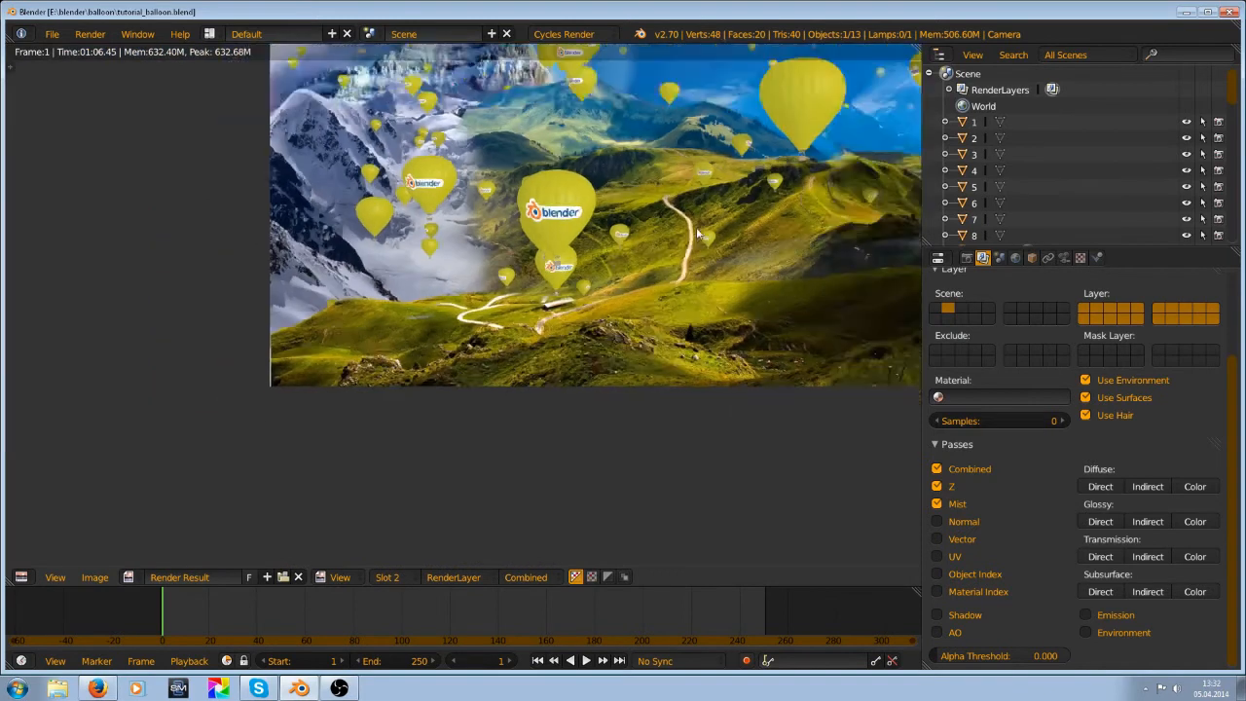
{"action": "scroll", "coordinate": [696, 227], "scroll_direction": "down", "scroll_amount": 2}
{"action": "scroll", "coordinate": [536, 308], "scroll_direction": "up", "scroll_amount": 4}
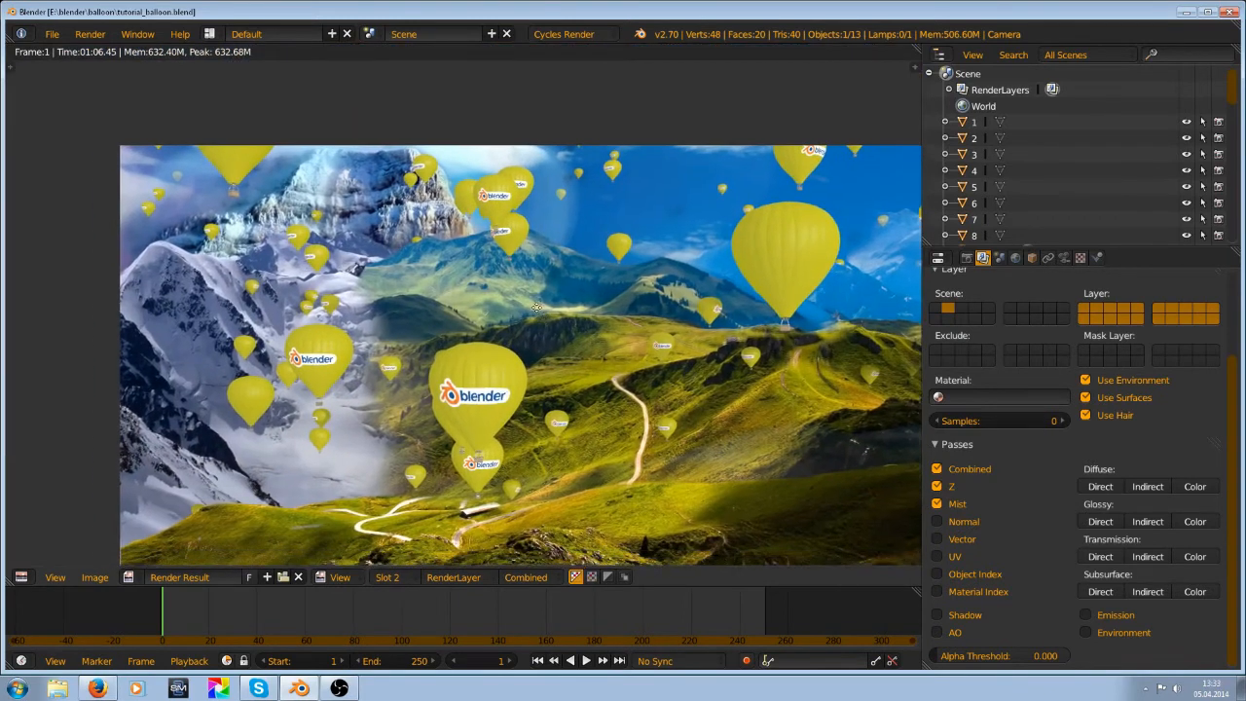
{"action": "mouse_move", "coordinate": [537, 308]}
{"action": "middle_mouse_down"}
{"action": "mouse_move", "coordinate": [559, 304]}
{"action": "mouse_move", "coordinate": [520, 312]}
{"action": "middle_mouse_up"}
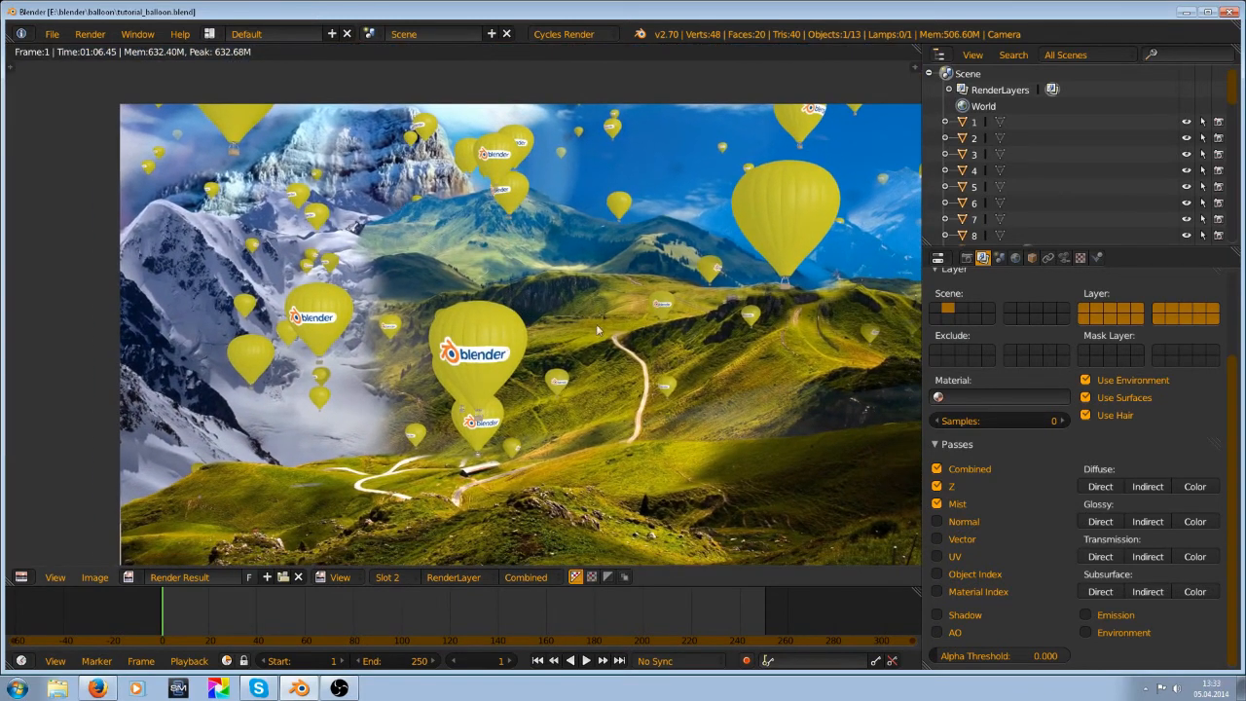
{"action": "middle_click_drag", "start_coordinate": [597, 329], "coordinate": [554, 292]}
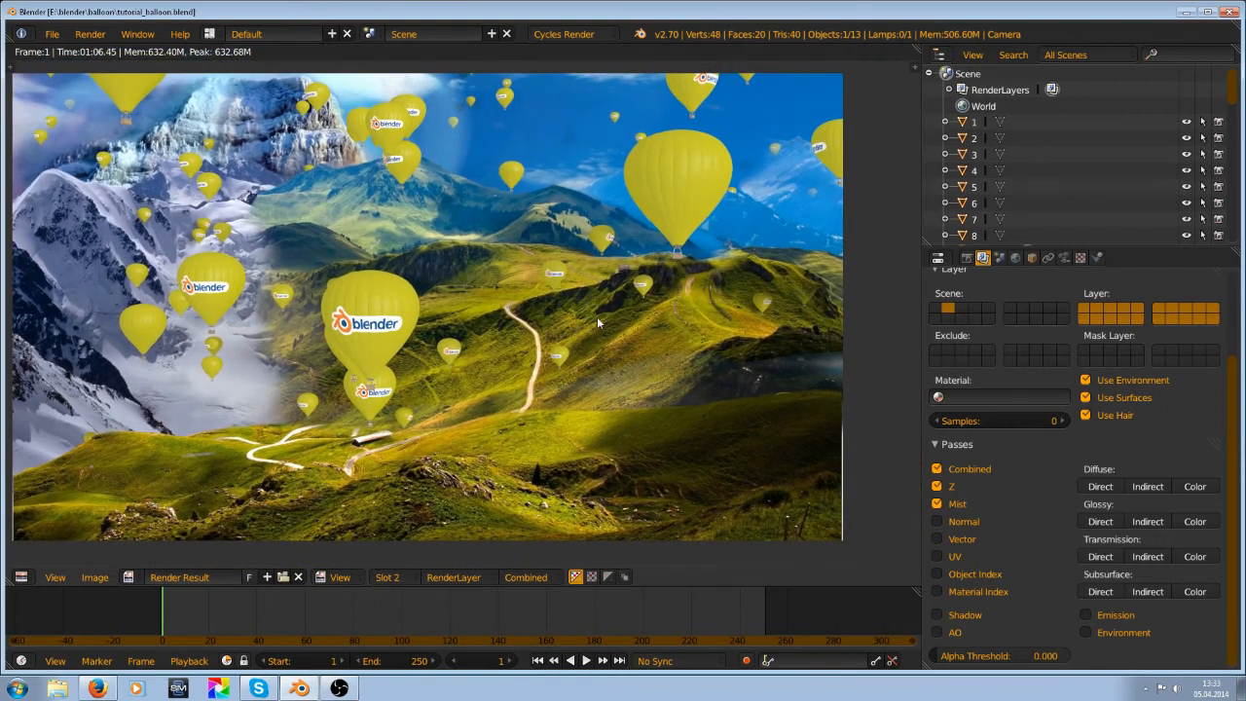
Switch the main area to the node editor's compositing nodes, with Use Nodes and Backdrop enabled
{"action": "key", "text": "shift+F5"}
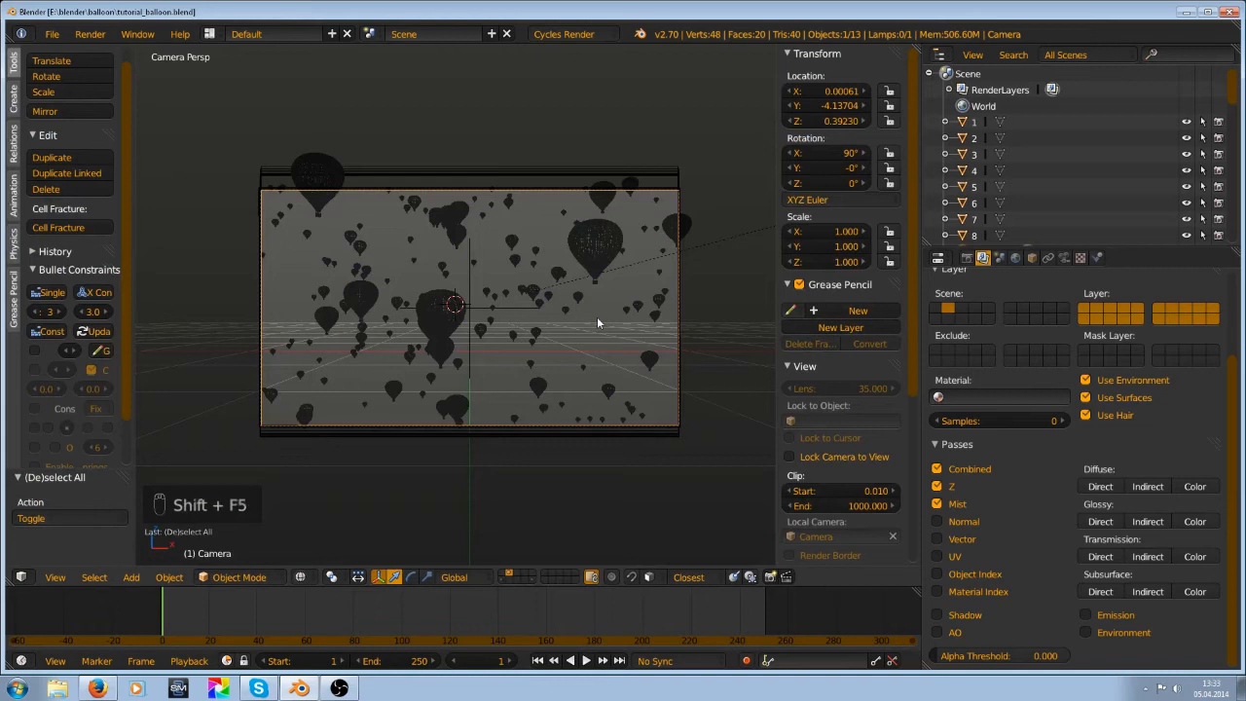
{"action": "key", "text": "shift+F3"}
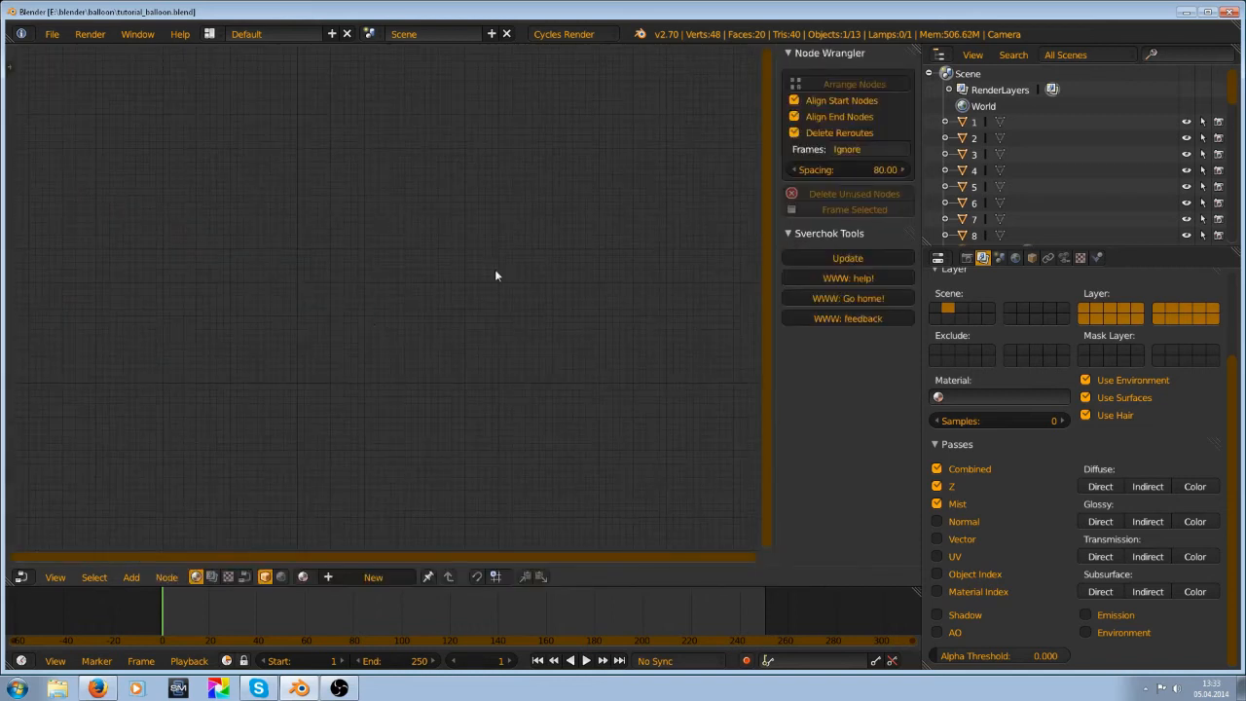
{"action": "scroll", "coordinate": [374, 331], "scroll_direction": "up", "scroll_amount": 3}
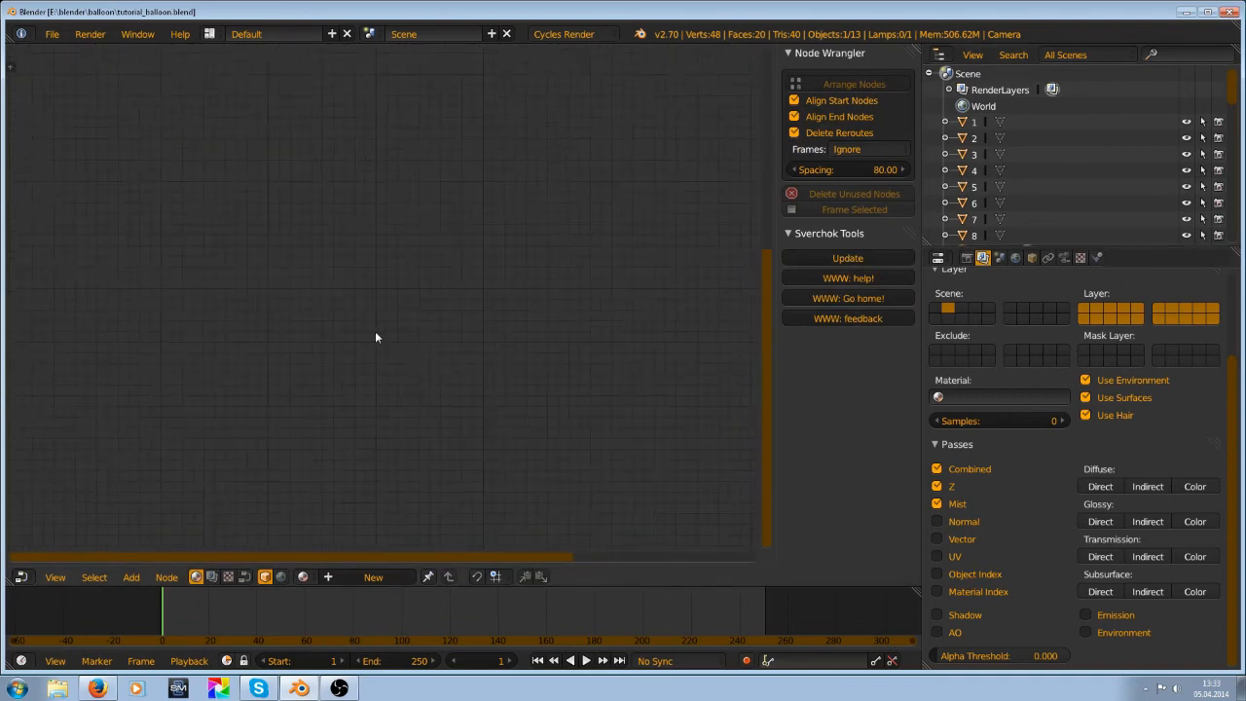
{"action": "middle_click_drag", "start_coordinate": [424, 348], "coordinate": [428, 398]}
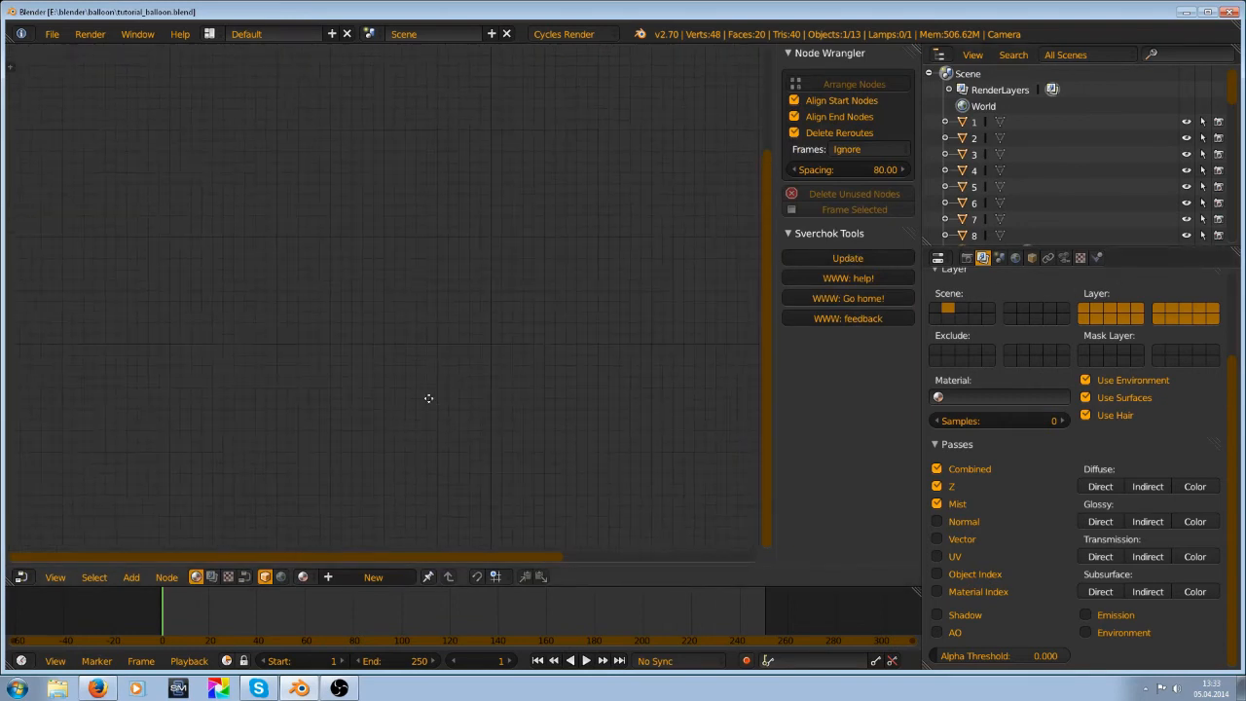
{"action": "left_click", "coordinate": [212, 576]}
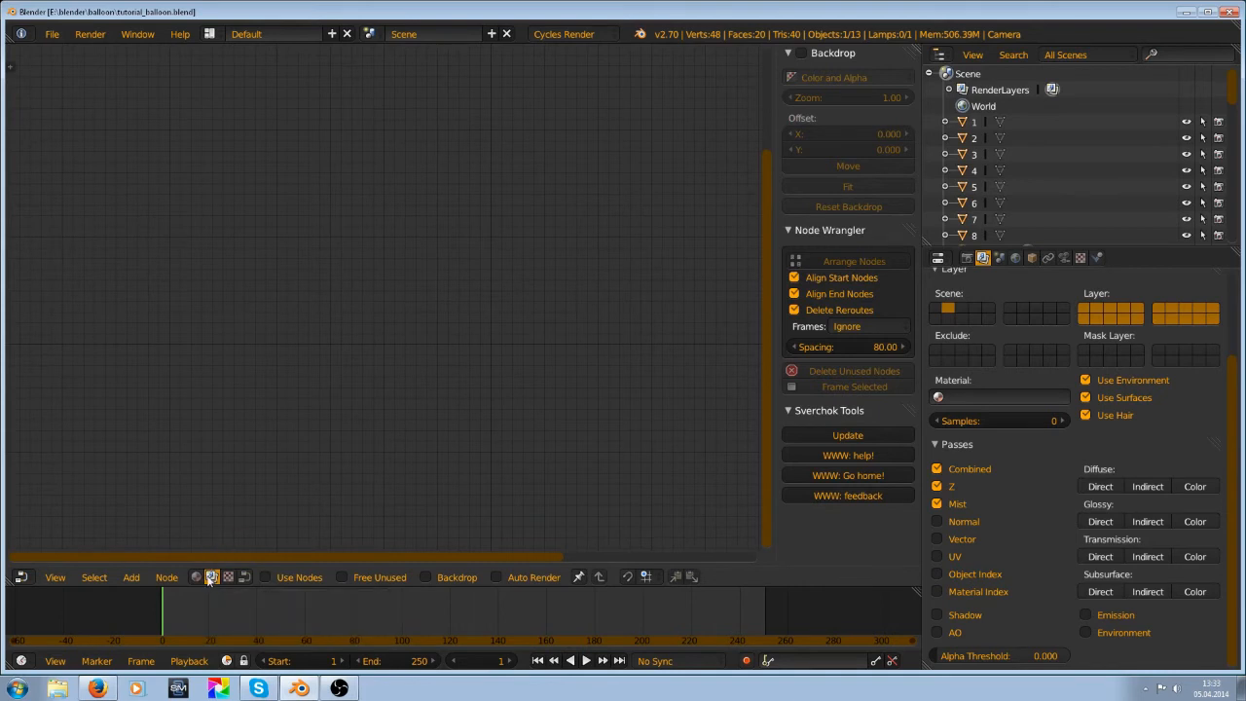
{"action": "left_click", "coordinate": [23, 577]}
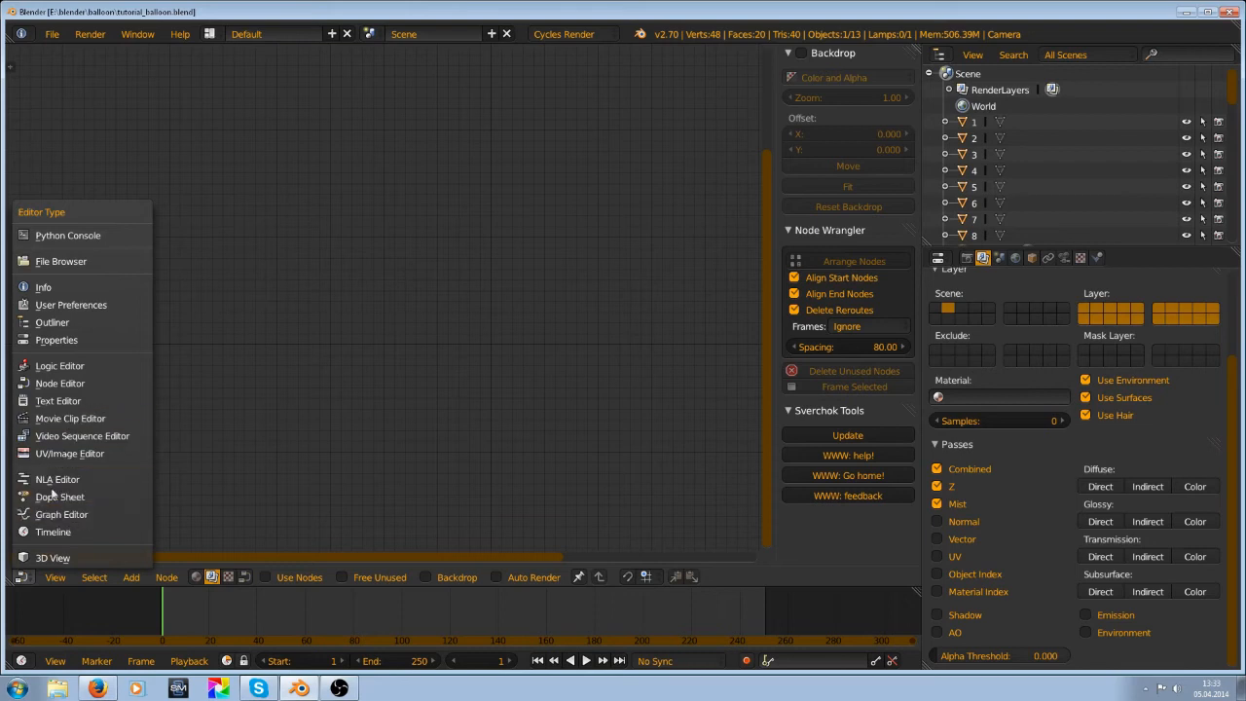
{"action": "left_click", "coordinate": [86, 387]}
{"action": "left_click", "coordinate": [306, 578]}
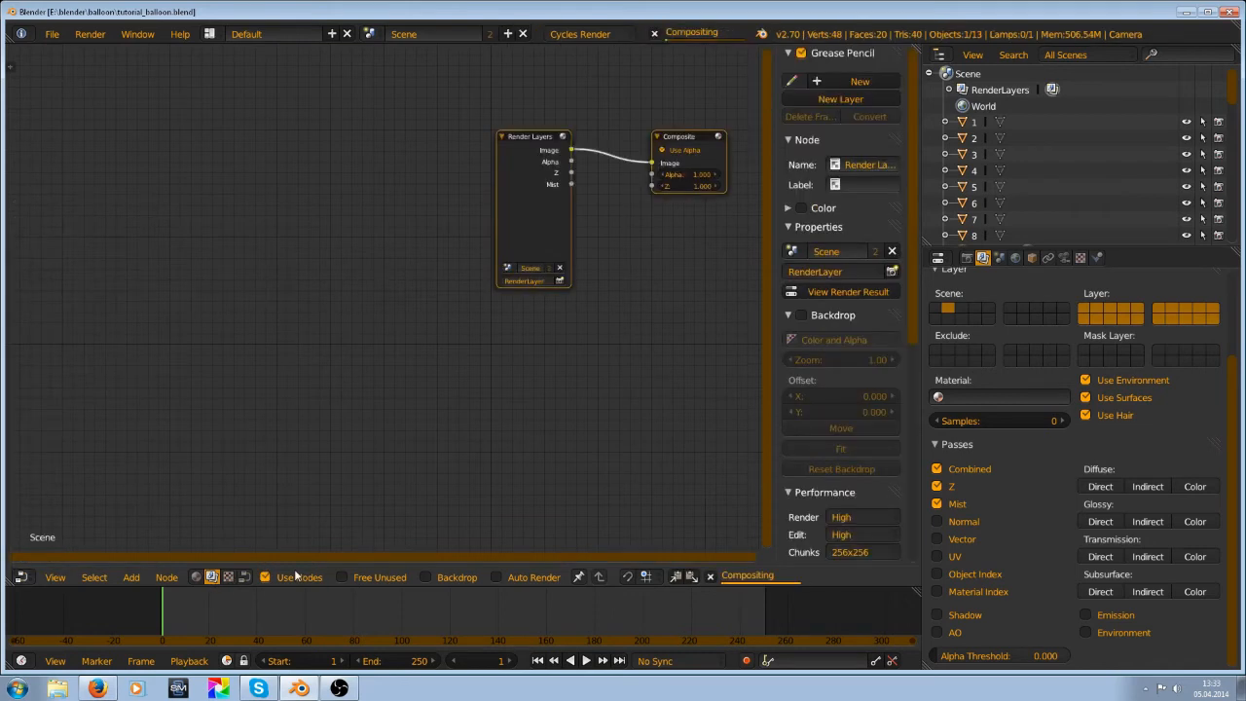
{"action": "left_click", "coordinate": [424, 577]}
Maximize the node editor and hide its sidebar, framing the Render Layers and Composite nodes
{"action": "key", "text": "ctrl+Up"}
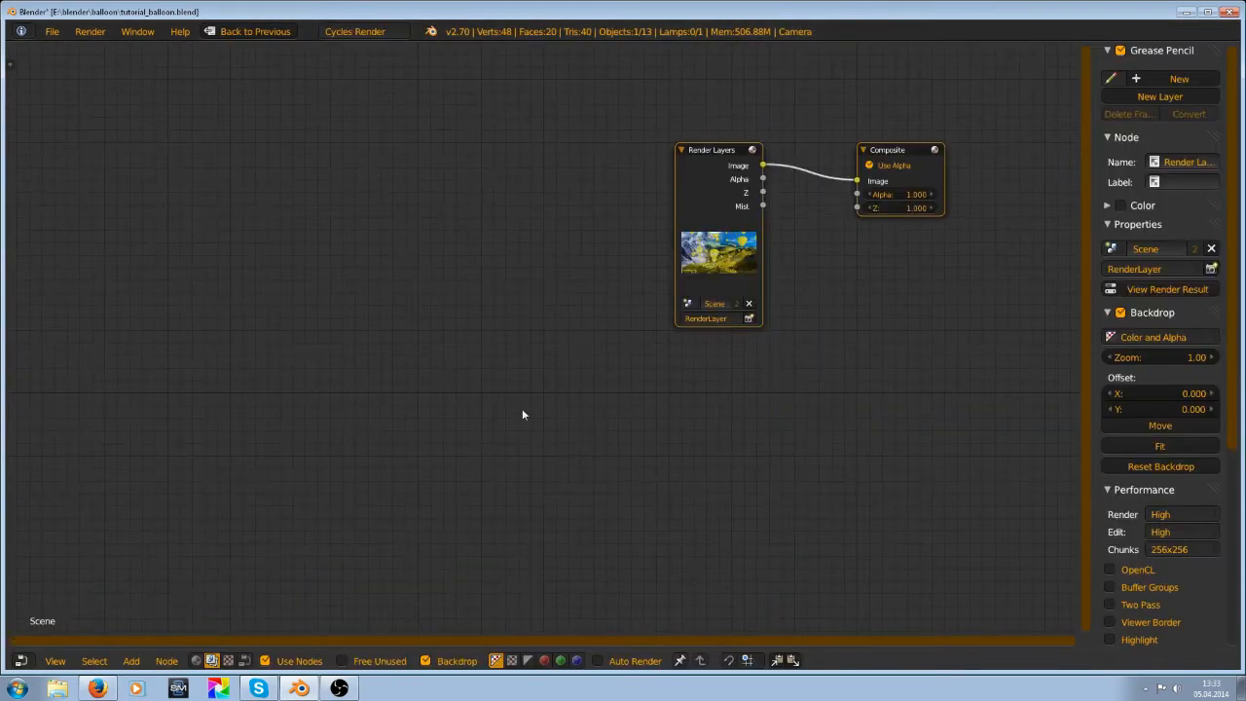
{"action": "key", "text": "Home"}
{"action": "key", "text": "n"}
{"action": "scroll", "coordinate": [584, 329], "scroll_direction": "up", "scroll_amount": 4}
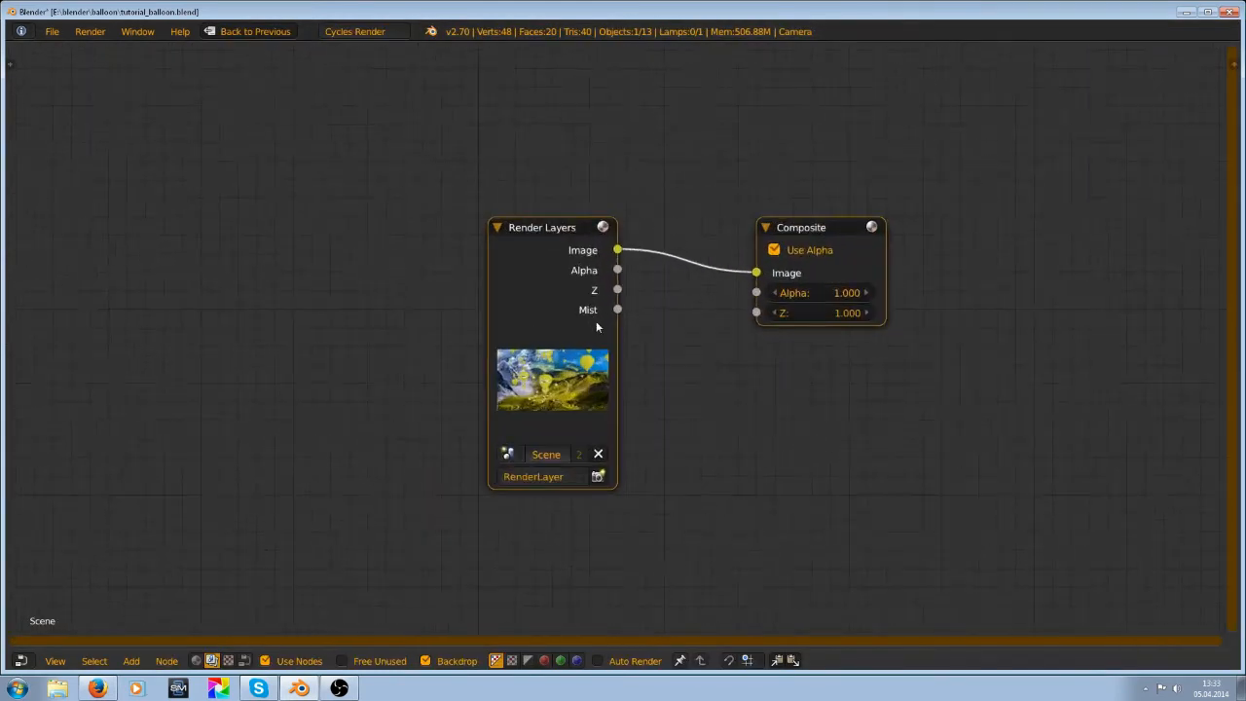
Spread the Render Layers and Composite nodes apart and preview the rendered image through a Viewer node placed below Composite
{"action": "middle_click_drag", "start_coordinate": [596, 321], "coordinate": [824, 264]}
{"action": "left_click_drag", "start_coordinate": [824, 264], "coordinate": [263, 200]}
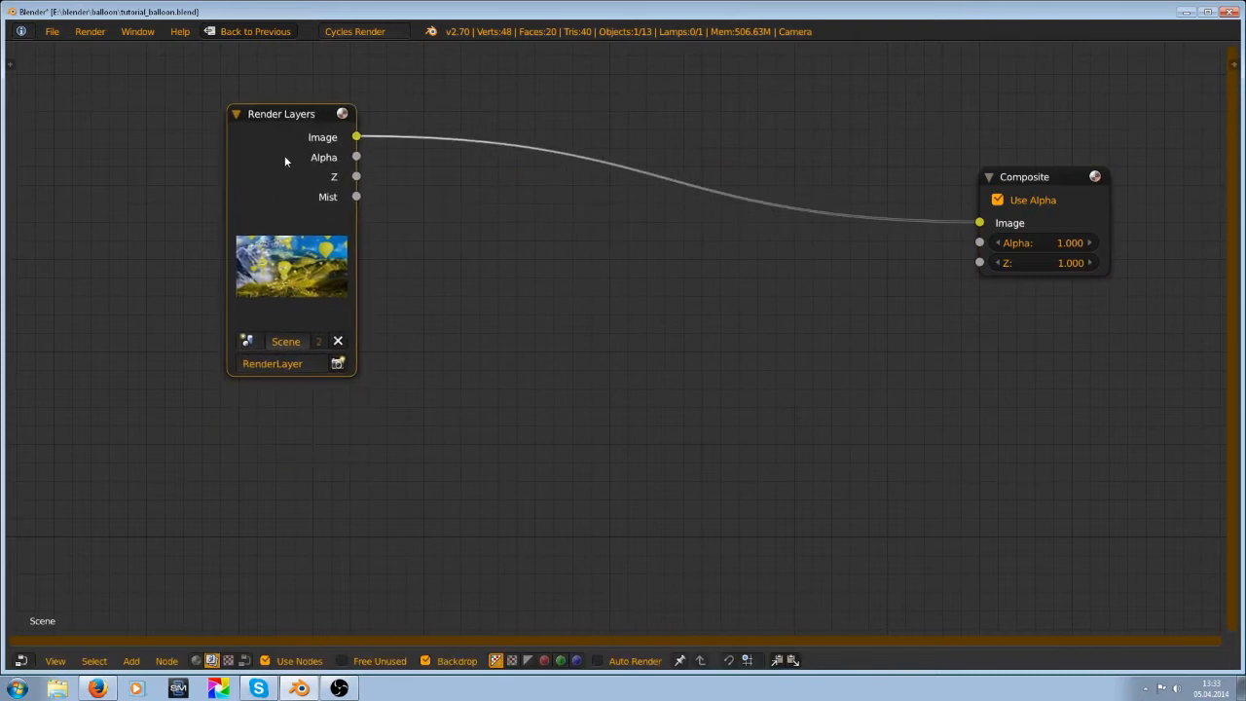
{"action": "left_click", "coordinate": [285, 155], "text": "ctrl+shift"}
{"action": "scroll", "coordinate": [610, 196], "scroll_direction": "down", "scroll_amount": 3}
{"action": "left_click_drag", "start_coordinate": [504, 136], "coordinate": [888, 365]}
{"action": "scroll", "coordinate": [510, 325], "scroll_direction": "up", "scroll_amount": 2}
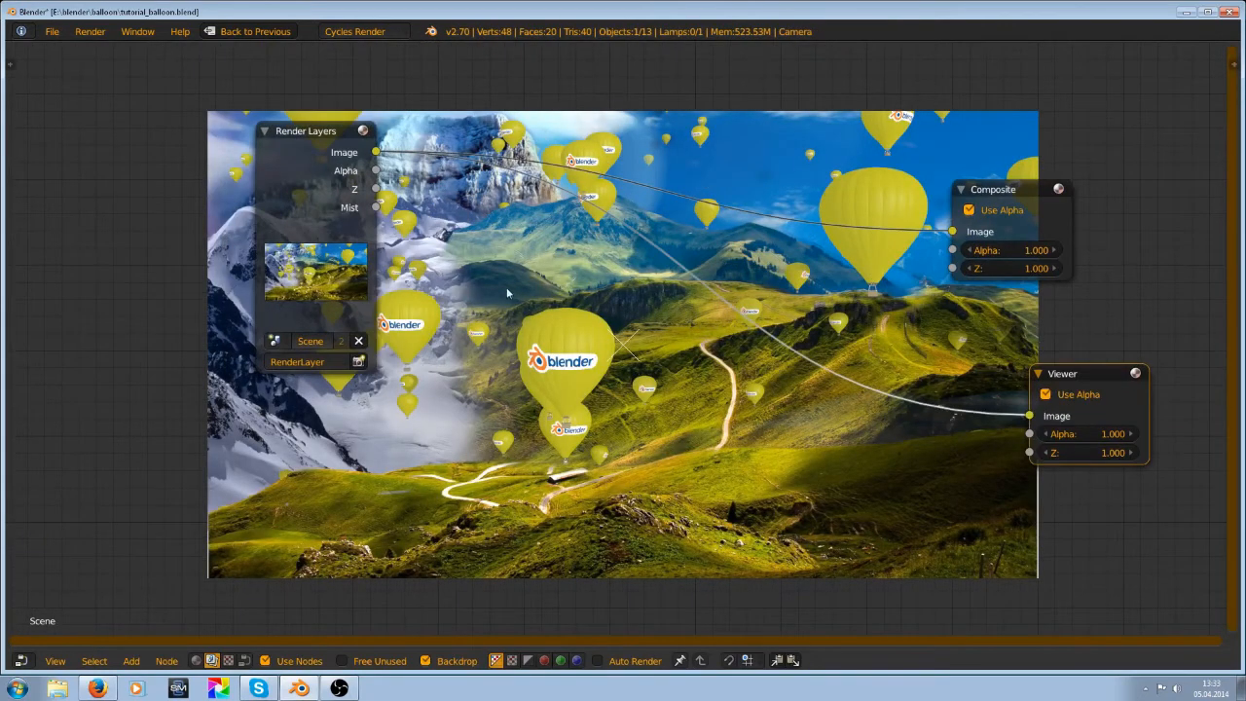
{"action": "middle_click_drag", "start_coordinate": [507, 287], "coordinate": [586, 331]}
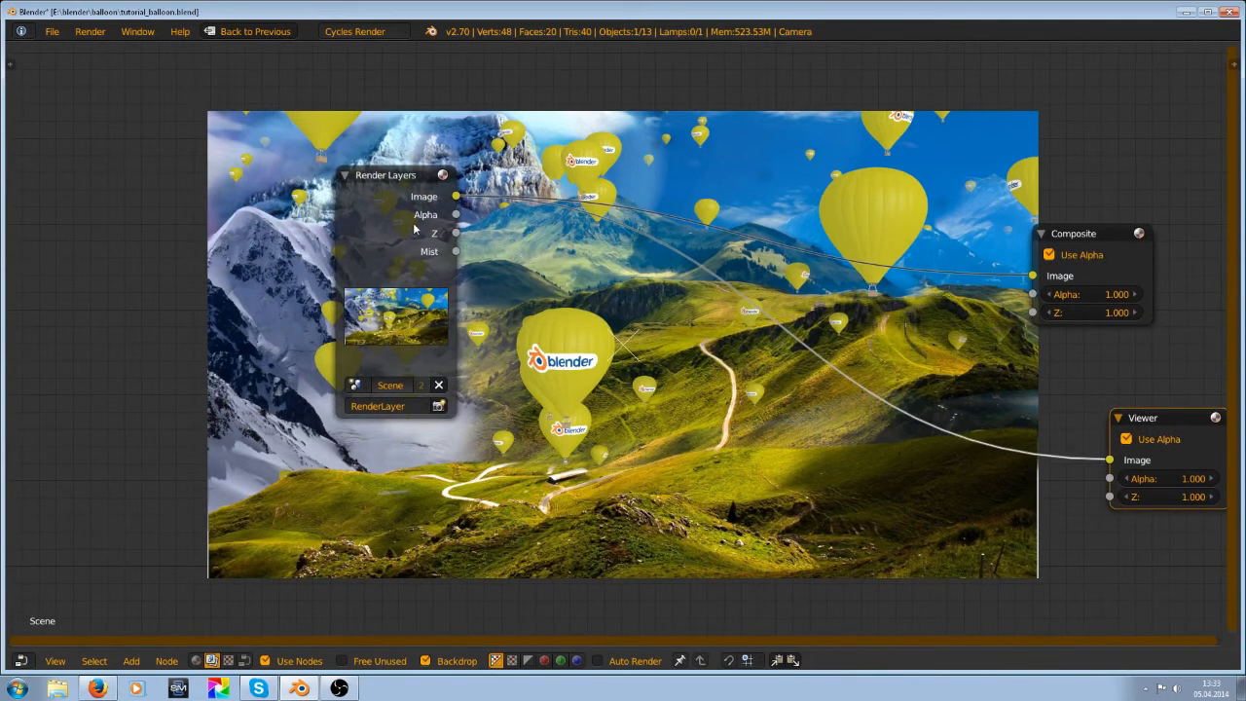
Switch the Viewer's input to the Z output of the Render Layers node
{"action": "left_click", "coordinate": [413, 228], "text": "ctrl+shift"}
{"action": "left_click", "coordinate": [417, 228], "text": "ctrl+shift"}
{"action": "left_click", "coordinate": [423, 227], "text": "ctrl+shift"}
{"action": "left_click", "coordinate": [428, 226], "text": "ctrl+shift"}
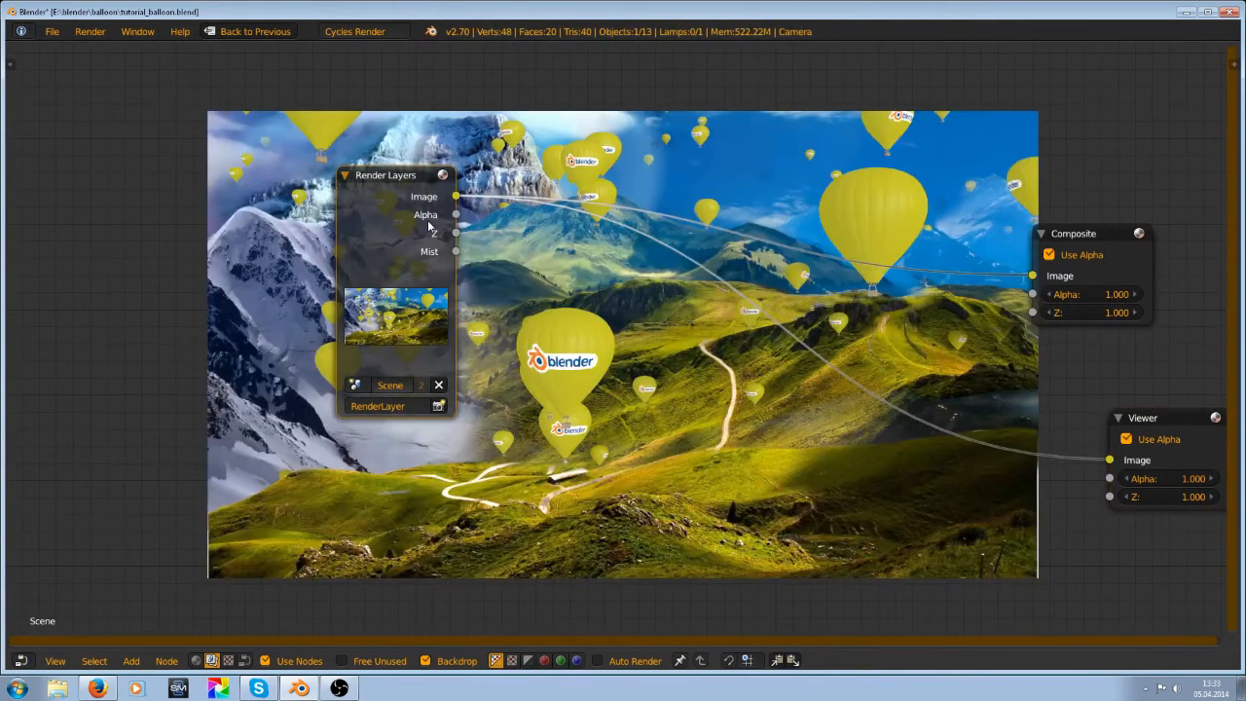
{"action": "left_click", "coordinate": [429, 226], "text": "ctrl+shift"}
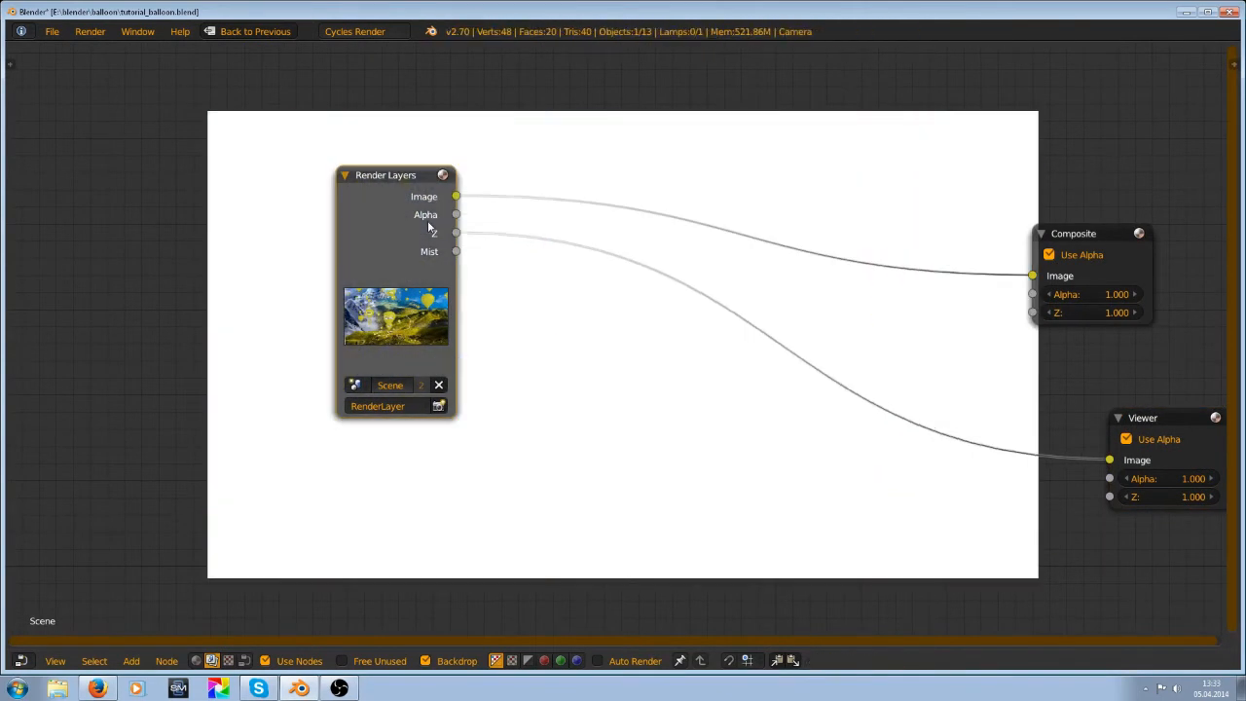
Move the Render Layers node farther away from the Composite and Viewer nodes to make room between them
{"action": "scroll", "coordinate": [513, 258], "scroll_direction": "up", "scroll_amount": 1}
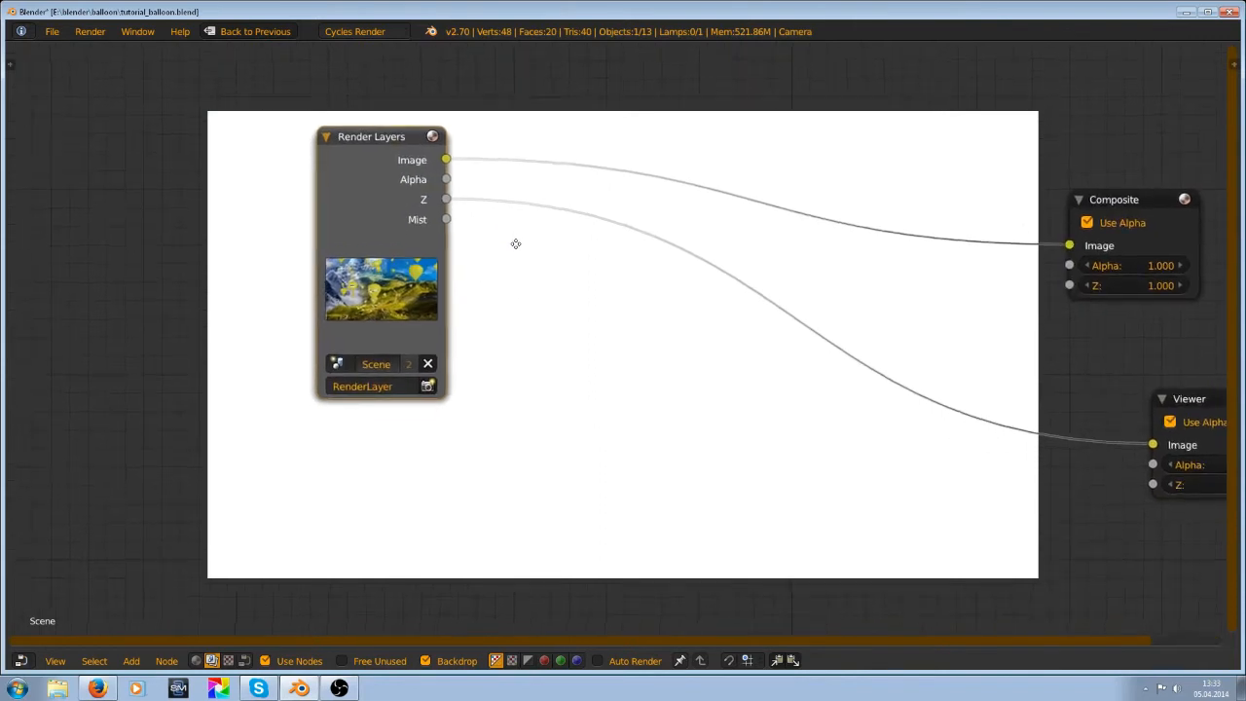
{"action": "scroll", "coordinate": [743, 364], "scroll_direction": "down", "scroll_amount": 3}
{"action": "scroll", "coordinate": [607, 416], "scroll_direction": "up", "scroll_amount": 2}
{"action": "key", "text": "g"}
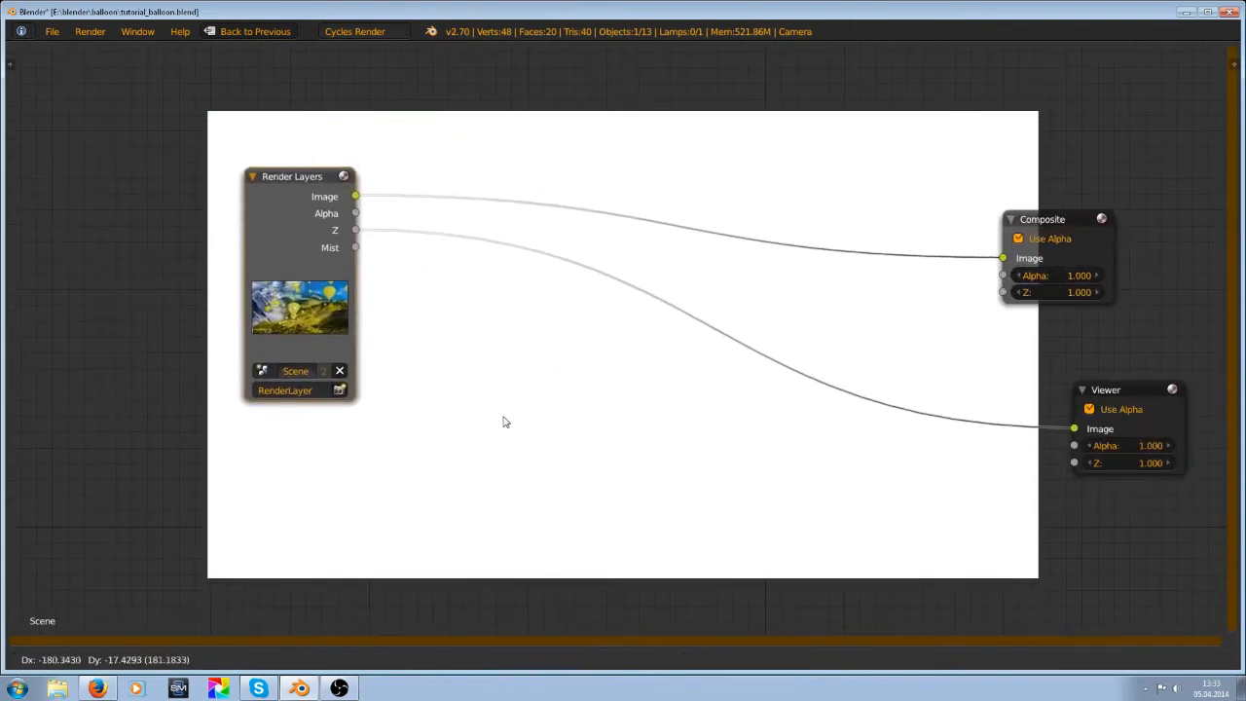
{"action": "left_click", "coordinate": [506, 421]}
{"action": "key", "text": "g"}
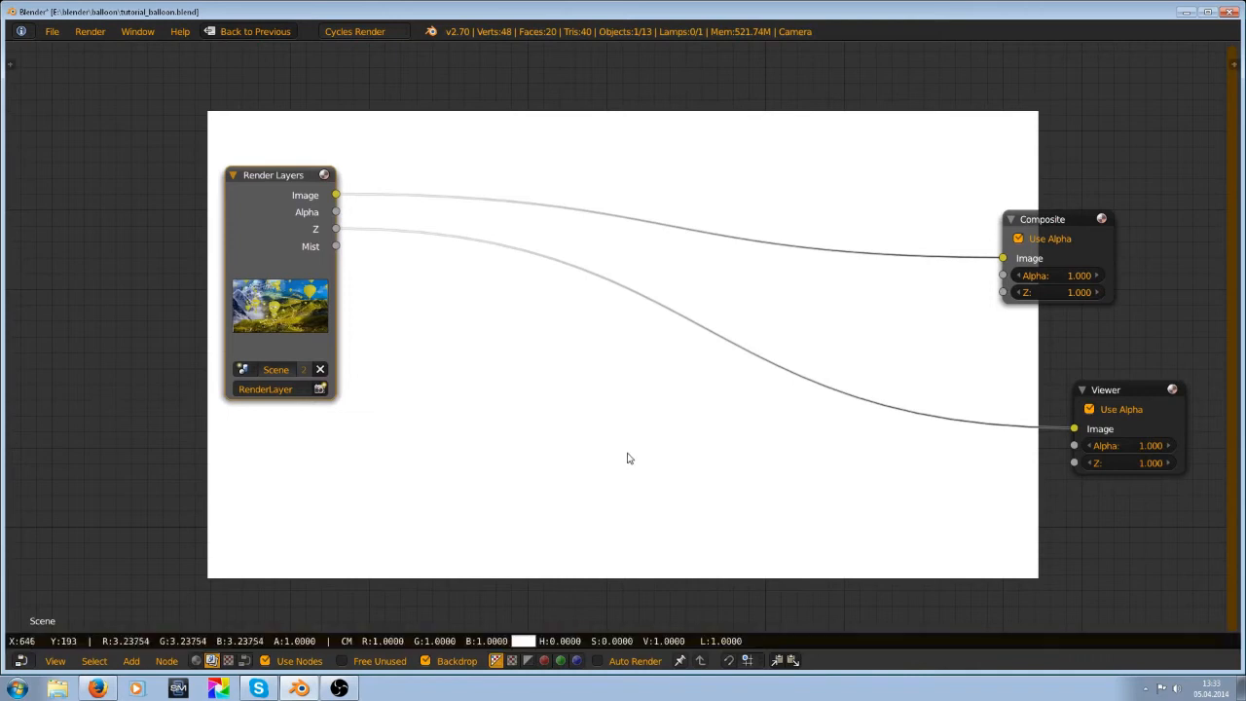
{"action": "left_click", "coordinate": [628, 455]}
{"action": "left_click_drag", "start_coordinate": [611, 488], "coordinate": [289, 524]}
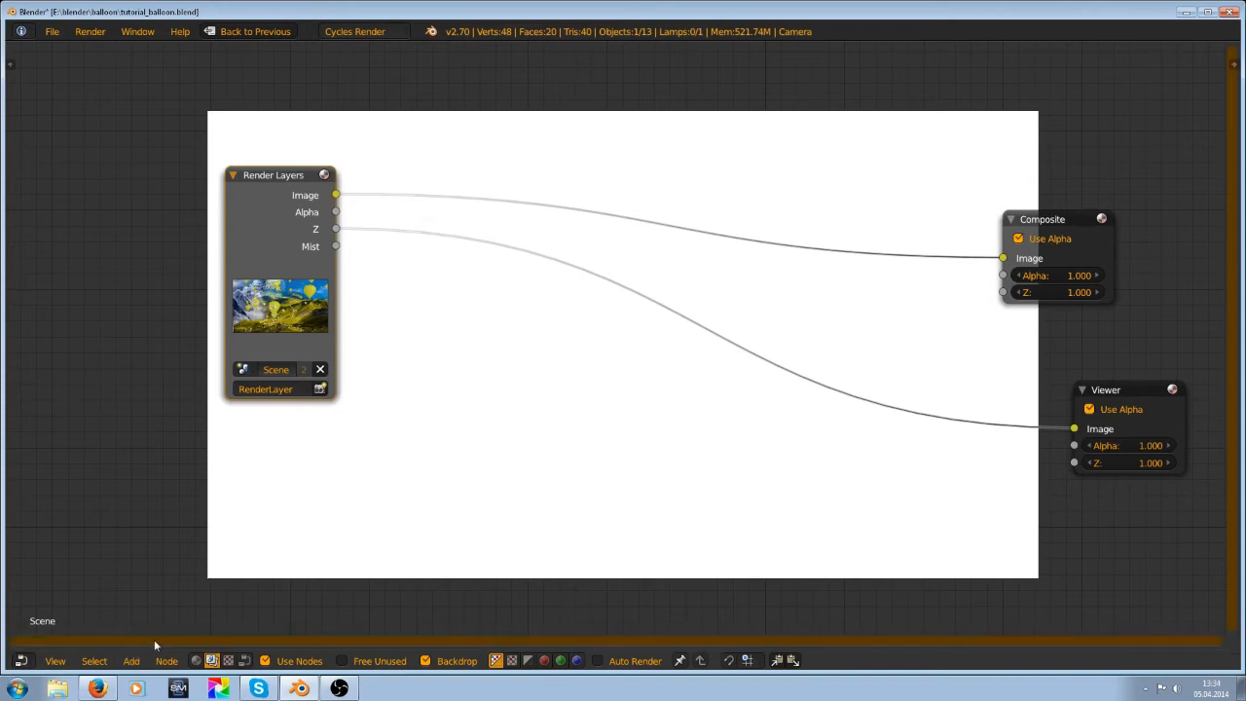
{"action": "left_click_drag", "start_coordinate": [510, 459], "coordinate": [574, 275]}
Add a Normalize node on the link from the Z output to the Viewer and place it below the image link
{"action": "key", "text": "shift+a"}
{"action": "mouse_move", "coordinate": [411, 490]}
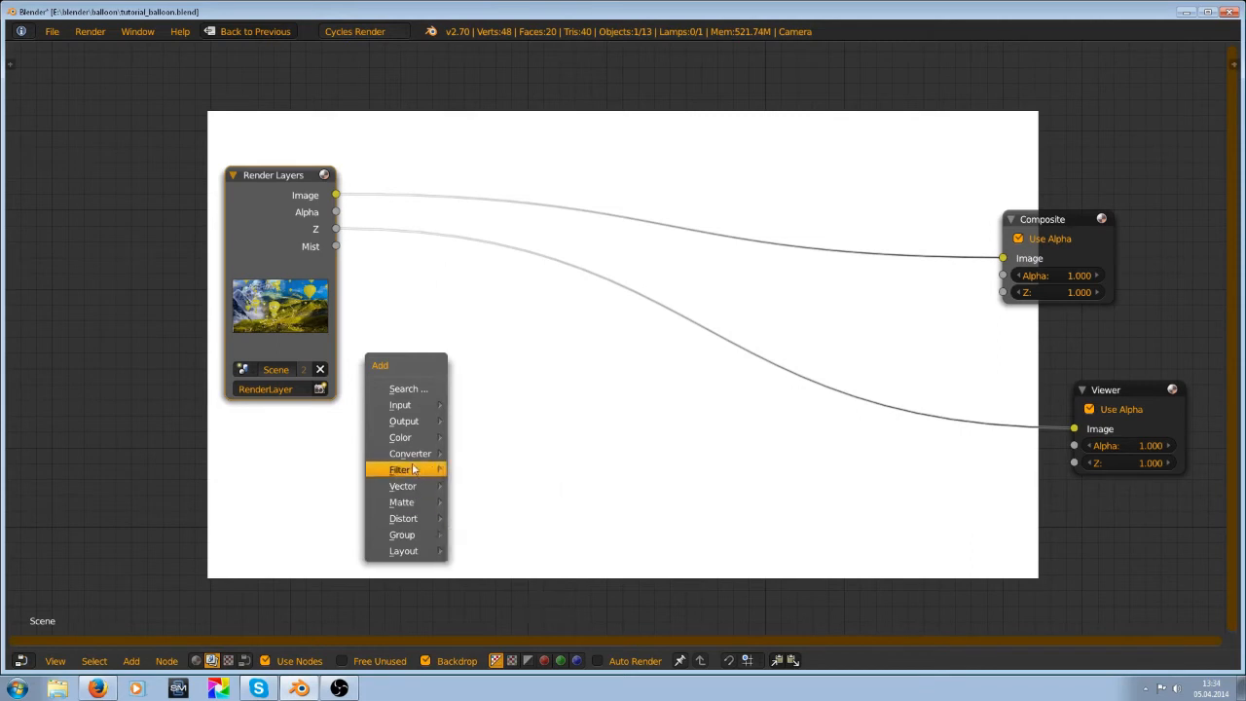
{"action": "mouse_move", "coordinate": [425, 455]}
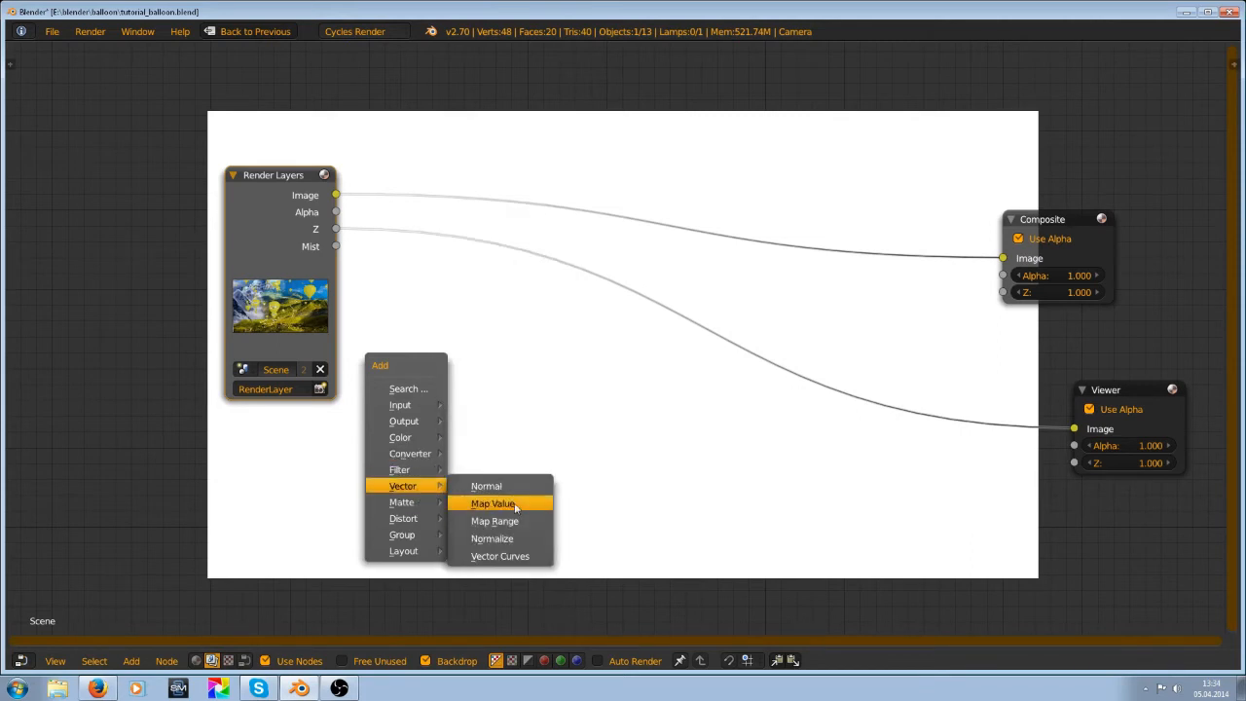
{"action": "left_click", "coordinate": [491, 538]}
{"action": "left_click", "coordinate": [575, 304]}
{"action": "scroll", "coordinate": [579, 309], "scroll_direction": "up", "scroll_amount": 1}
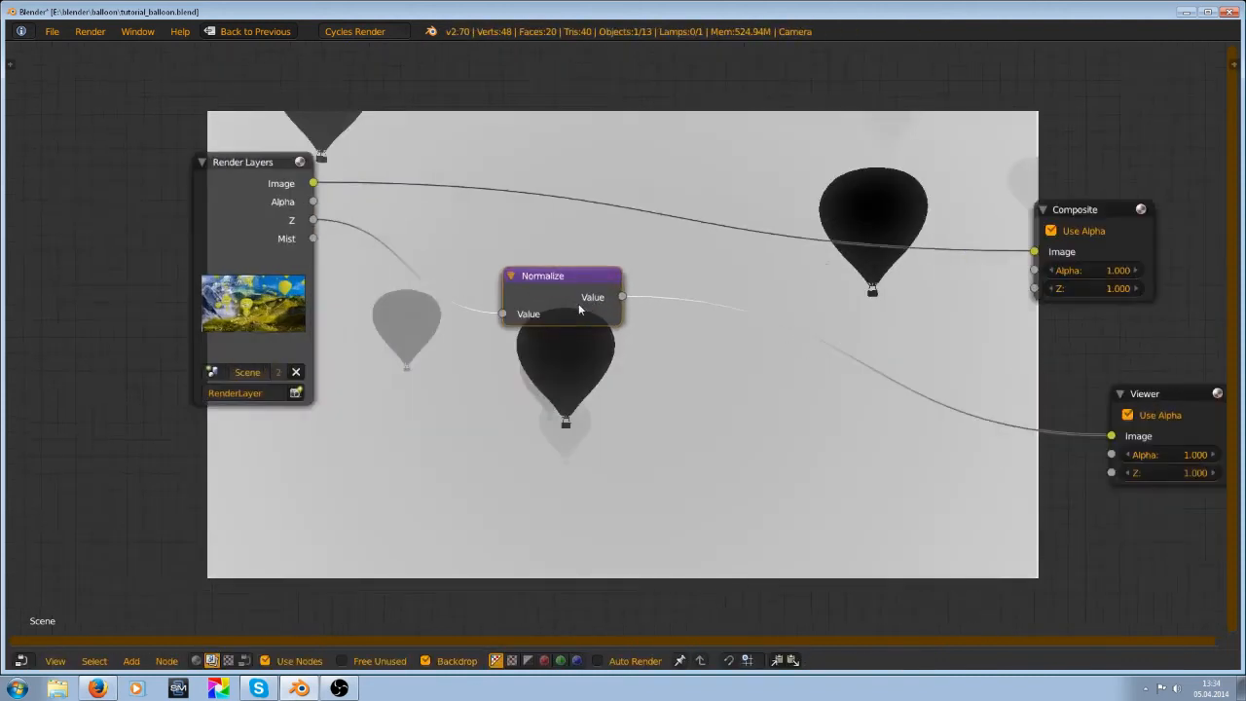
{"action": "scroll", "coordinate": [574, 299], "scroll_direction": "up", "scroll_amount": 2}
{"action": "scroll", "coordinate": [572, 296], "scroll_direction": "down", "scroll_amount": 3}
{"action": "left_click_drag", "start_coordinate": [572, 296], "coordinate": [547, 368]}
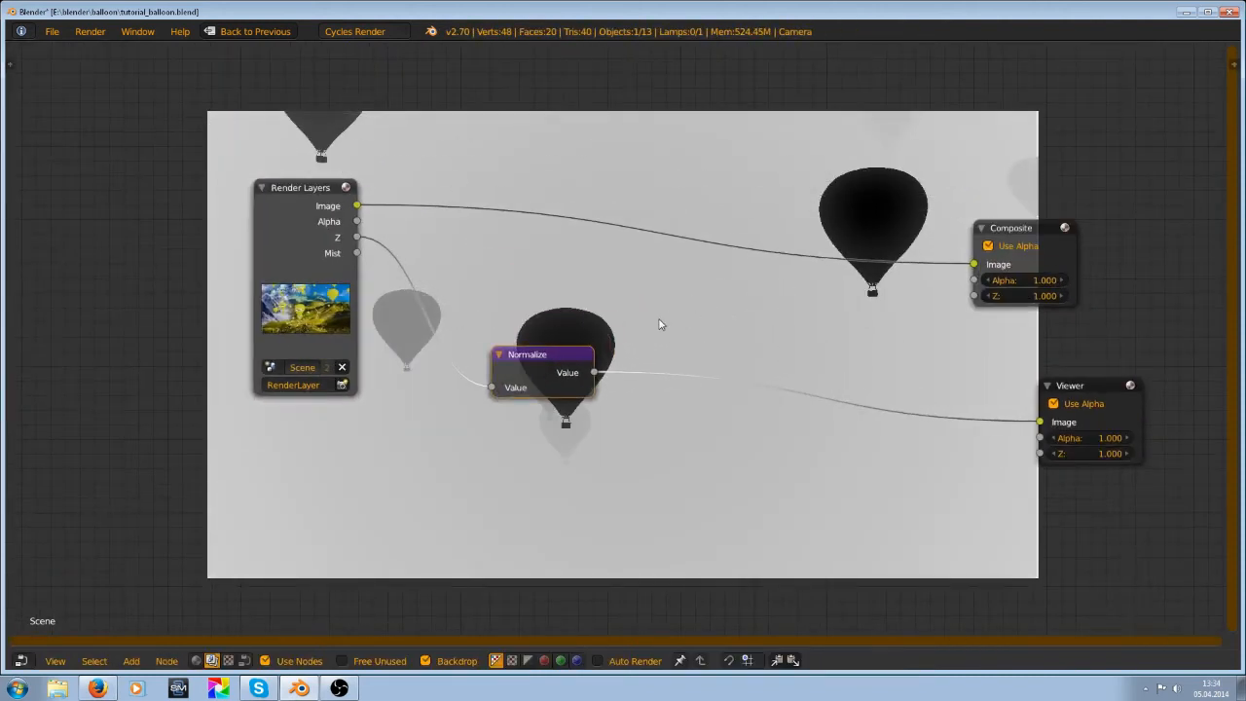
Preview the Render Layers node's raw Z output directly in the Viewer, bypassing the Normalize node
{"action": "scroll", "coordinate": [660, 325], "scroll_direction": "down", "scroll_amount": 1}
{"action": "middle_click_drag", "start_coordinate": [659, 324], "coordinate": [635, 456]}
{"action": "scroll", "coordinate": [638, 258], "scroll_direction": "up", "scroll_amount": 2}
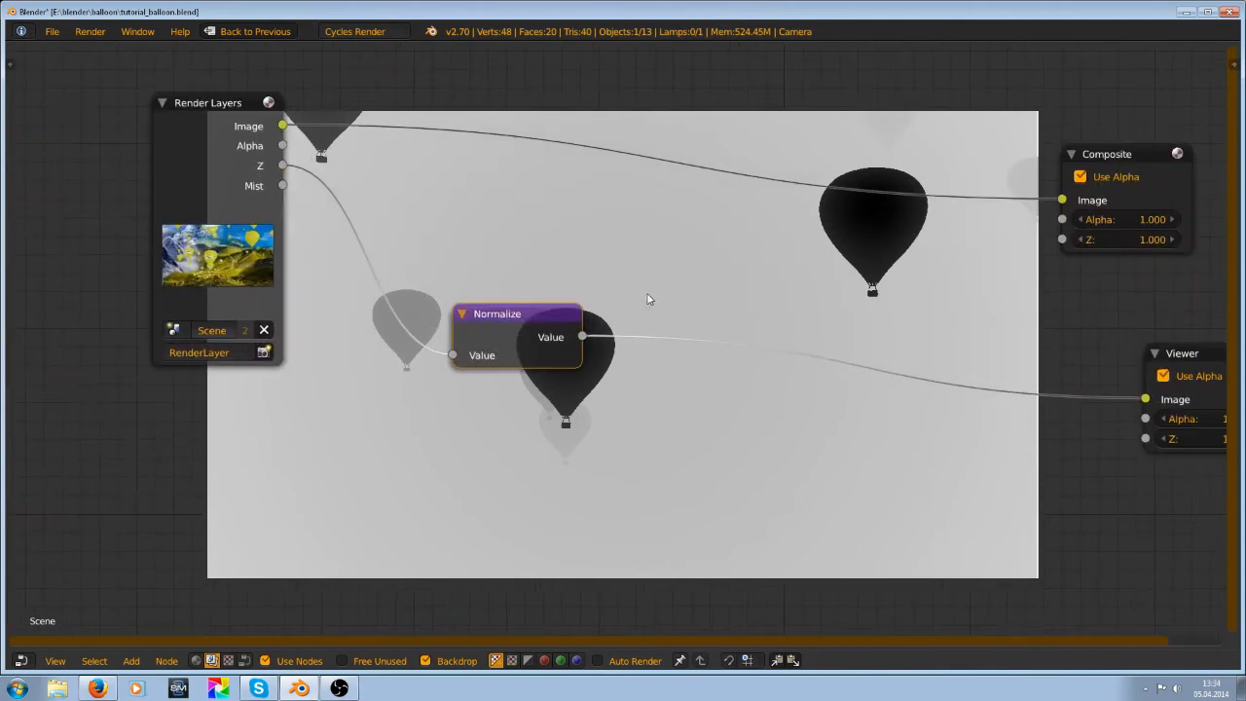
{"action": "left_click", "coordinate": [254, 212], "text": "ctrl+shift"}
{"action": "left_click", "coordinate": [275, 176], "text": "ctrl+shift"}
{"action": "left_click", "coordinate": [276, 176], "text": "ctrl+shift"}
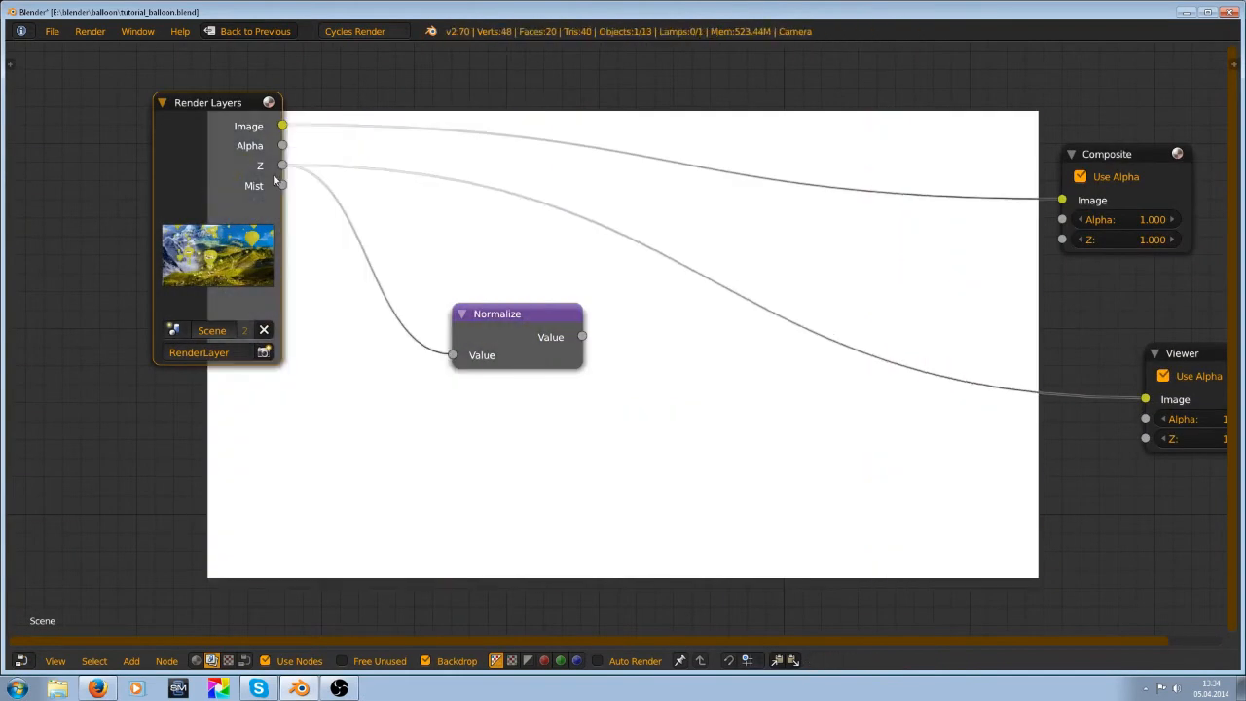
Preview the Render Layers node's Mist output in the Viewer
{"action": "left_click", "coordinate": [276, 177], "text": "ctrl+shift"}
{"action": "scroll", "coordinate": [518, 284], "scroll_direction": "down", "scroll_amount": 2}
{"action": "middle_click_drag", "start_coordinate": [558, 267], "coordinate": [575, 338]}
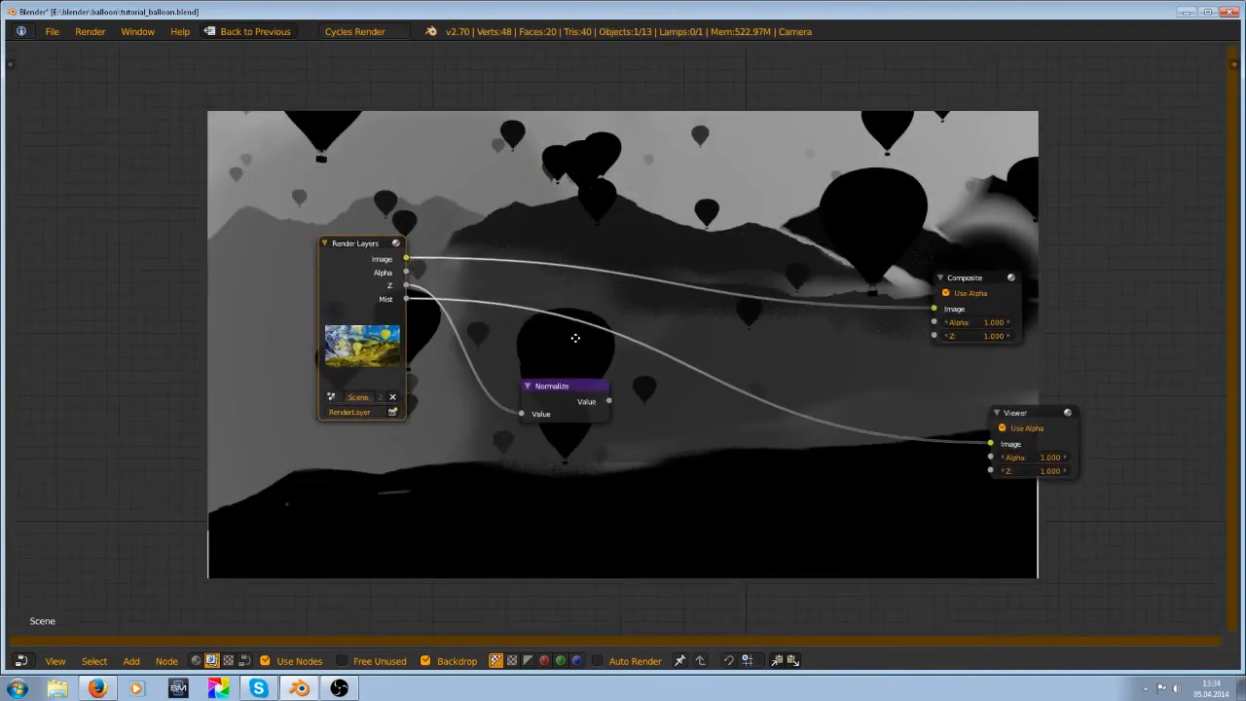
Move the Composite and Viewer nodes farther away from the Render Layers and Normalize nodes to make room between them
{"action": "scroll", "coordinate": [575, 338], "scroll_direction": "up", "scroll_amount": 1}
{"action": "left_click_drag", "start_coordinate": [575, 426], "coordinate": [581, 436]}
{"action": "middle_click_drag", "start_coordinate": [1183, 226], "coordinate": [839, 322]}
{"action": "left_click_drag", "start_coordinate": [790, 382], "coordinate": [1232, 73]}
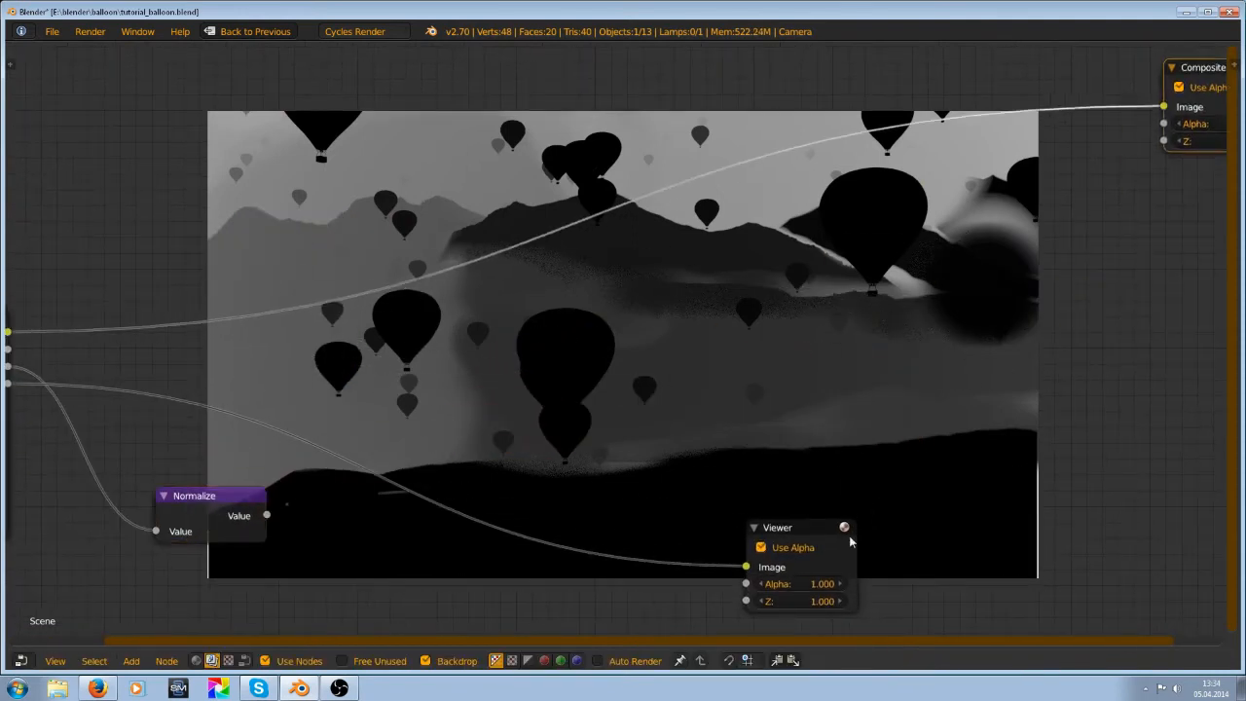
{"action": "left_click", "coordinate": [818, 553]}
{"action": "left_click_drag", "start_coordinate": [766, 560], "coordinate": [1184, 423]}
{"action": "scroll", "coordinate": [723, 365], "scroll_direction": "down", "scroll_amount": 2}
{"action": "scroll", "coordinate": [723, 366], "scroll_direction": "up", "scroll_amount": 4}
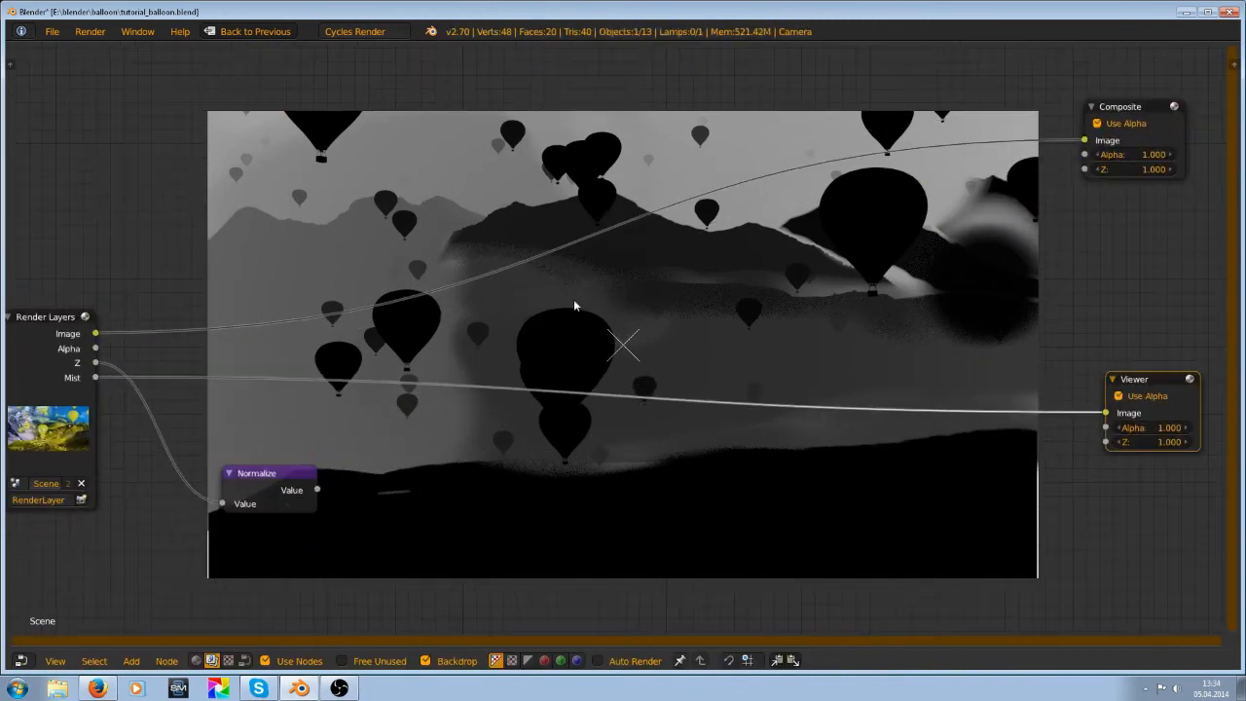
Preview the Render Layers node's Image output in the Viewer
{"action": "middle_click_drag", "start_coordinate": [452, 283], "coordinate": [765, 303]}
{"action": "left_click", "coordinate": [402, 358], "text": "ctrl+shift"}
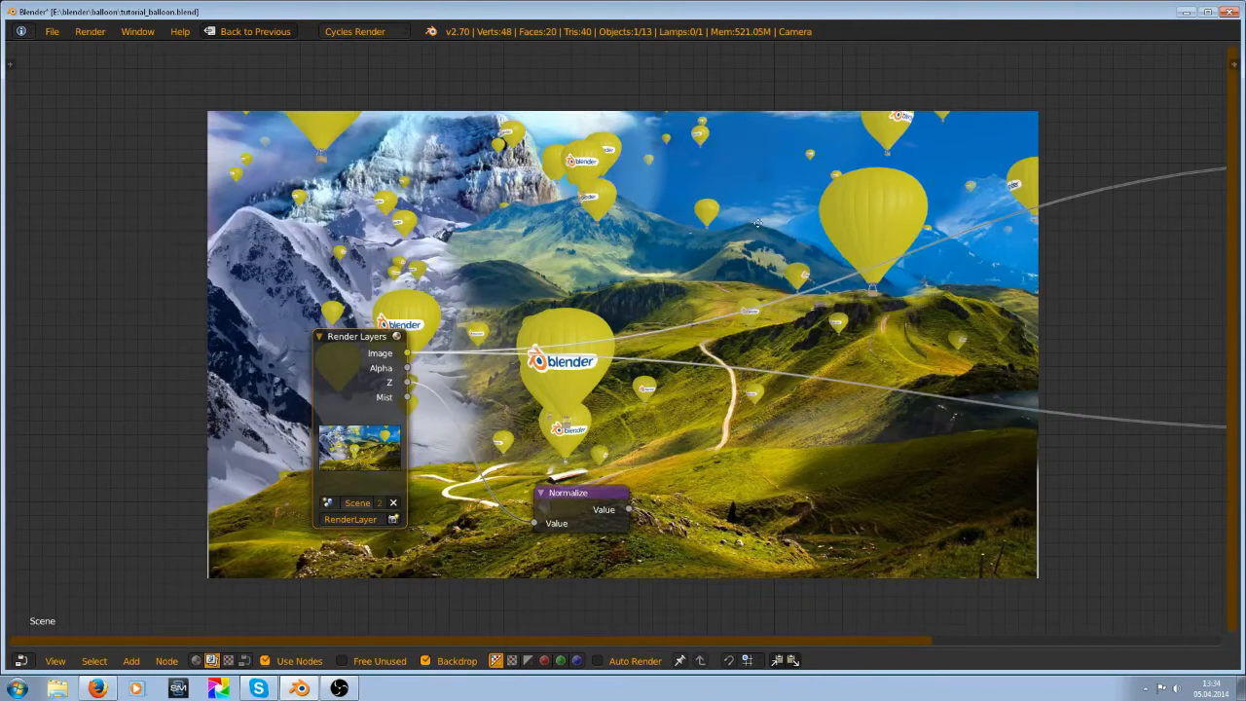
{"action": "middle_click_drag", "start_coordinate": [758, 223], "coordinate": [734, 328]}
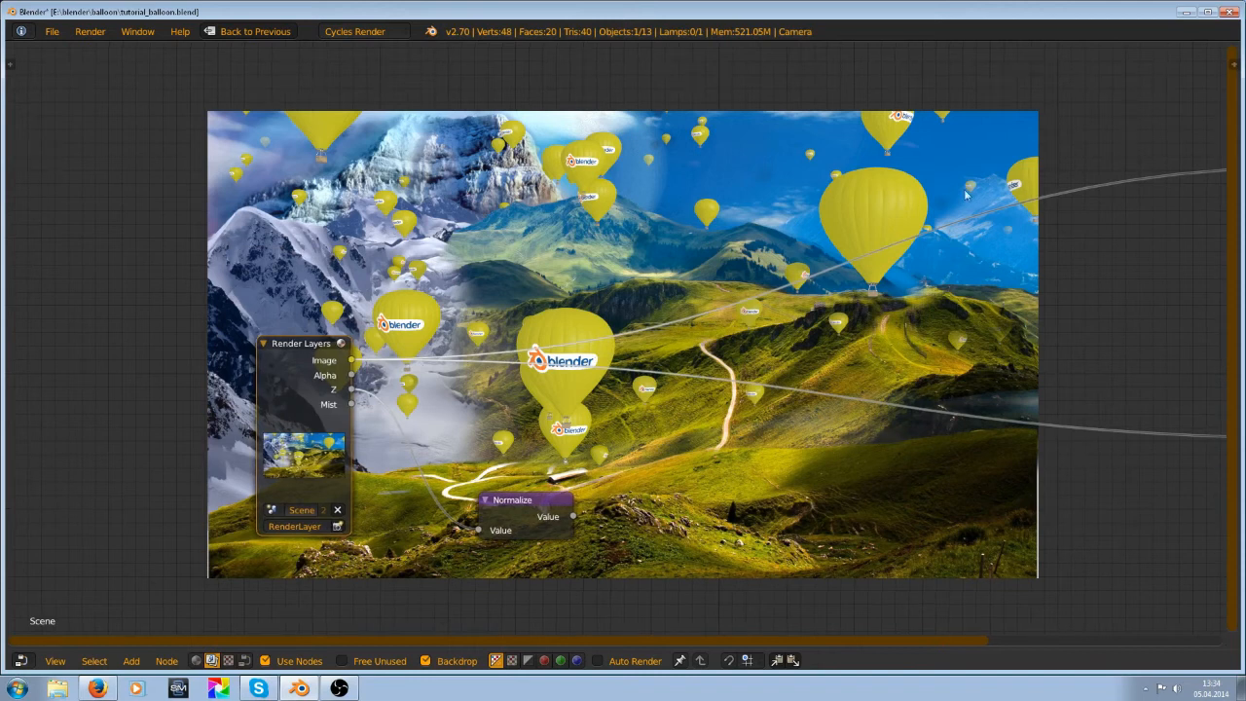
{"action": "scroll", "coordinate": [653, 460], "scroll_direction": "up", "scroll_amount": 1}
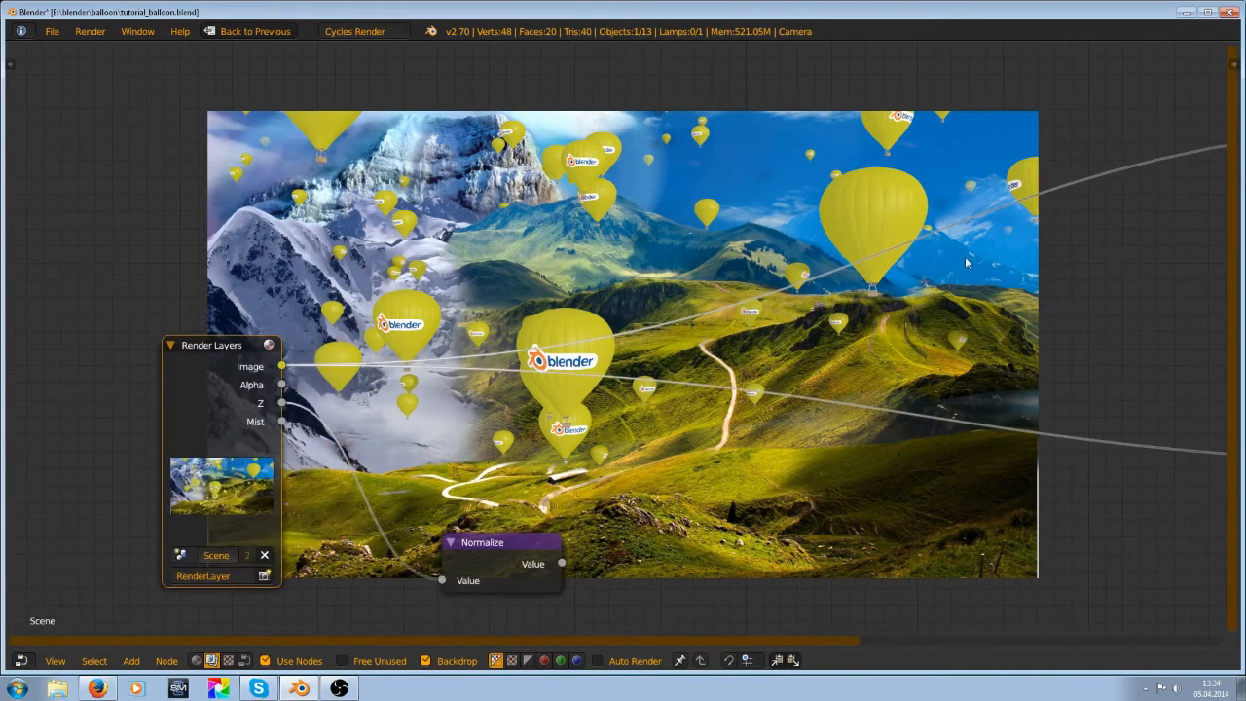
{"action": "middle_click_drag", "start_coordinate": [679, 481], "coordinate": [694, 398]}
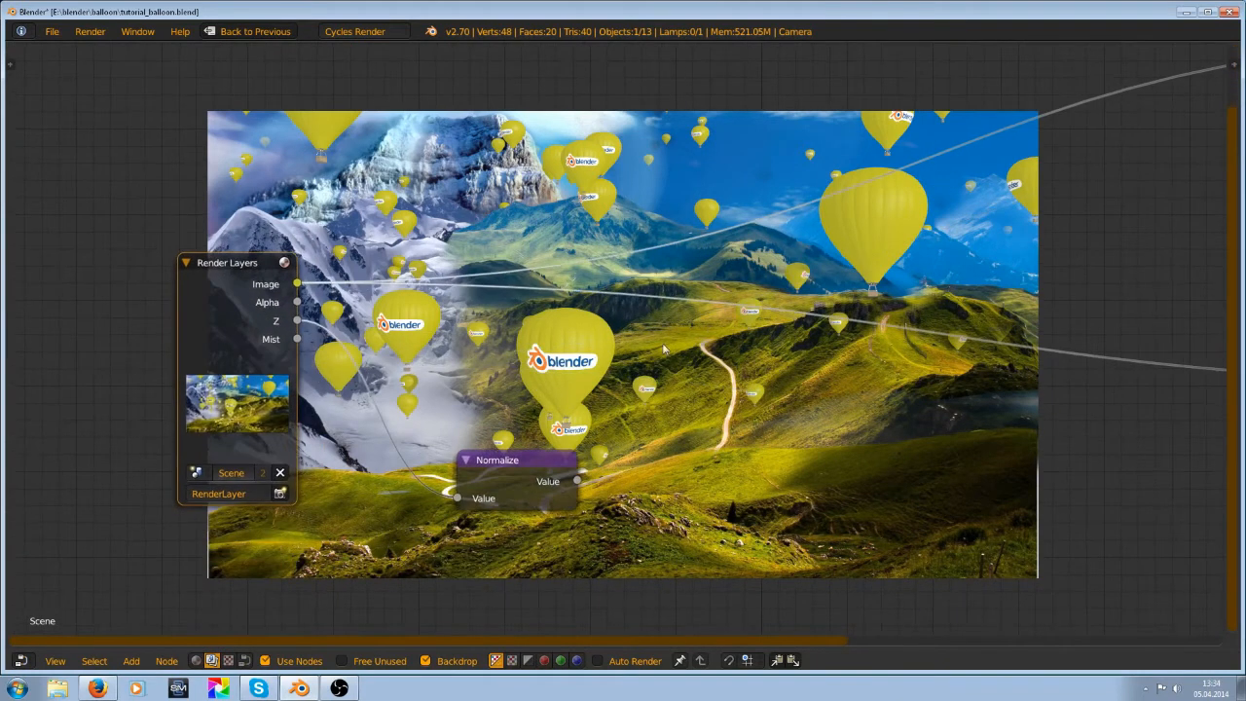
Add a Mix color node on the link between the Render Layers Image output and the Viewer
{"action": "key", "text": "shift+a"}
{"action": "mouse_move", "coordinate": [658, 348]}
{"action": "mouse_move", "coordinate": [650, 296]}
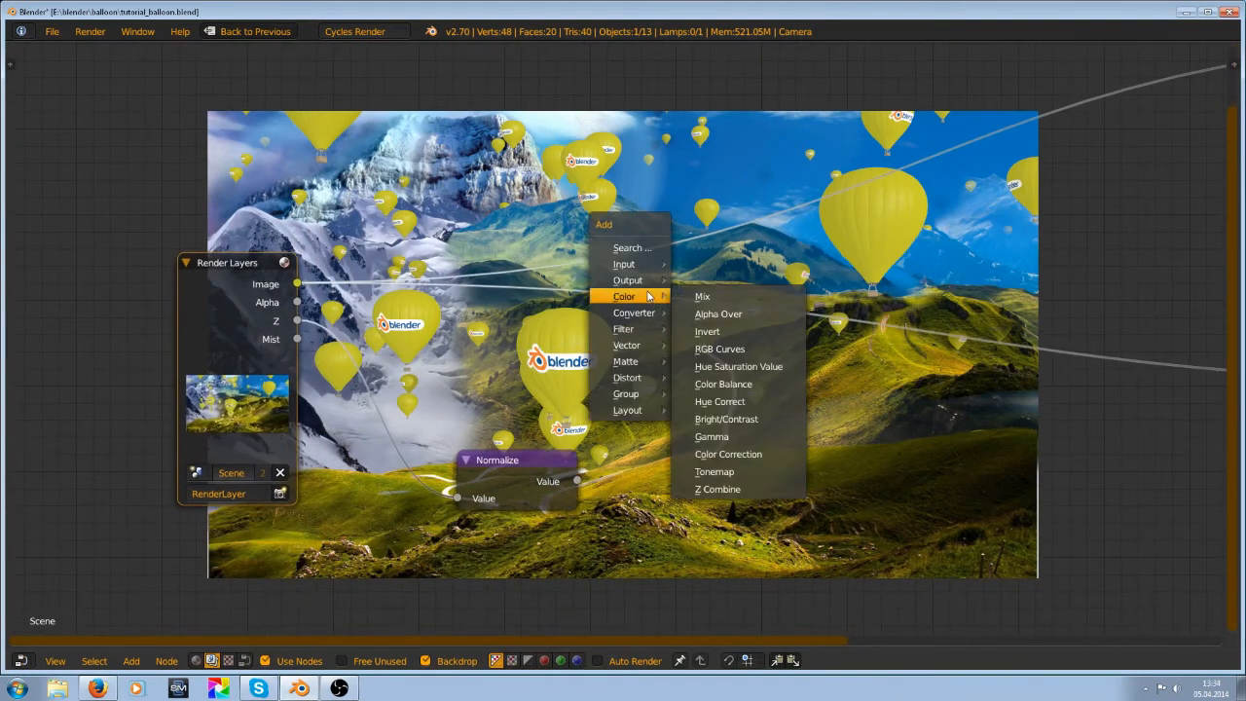
{"action": "left_click", "coordinate": [708, 301]}
{"action": "left_click", "coordinate": [800, 332]}
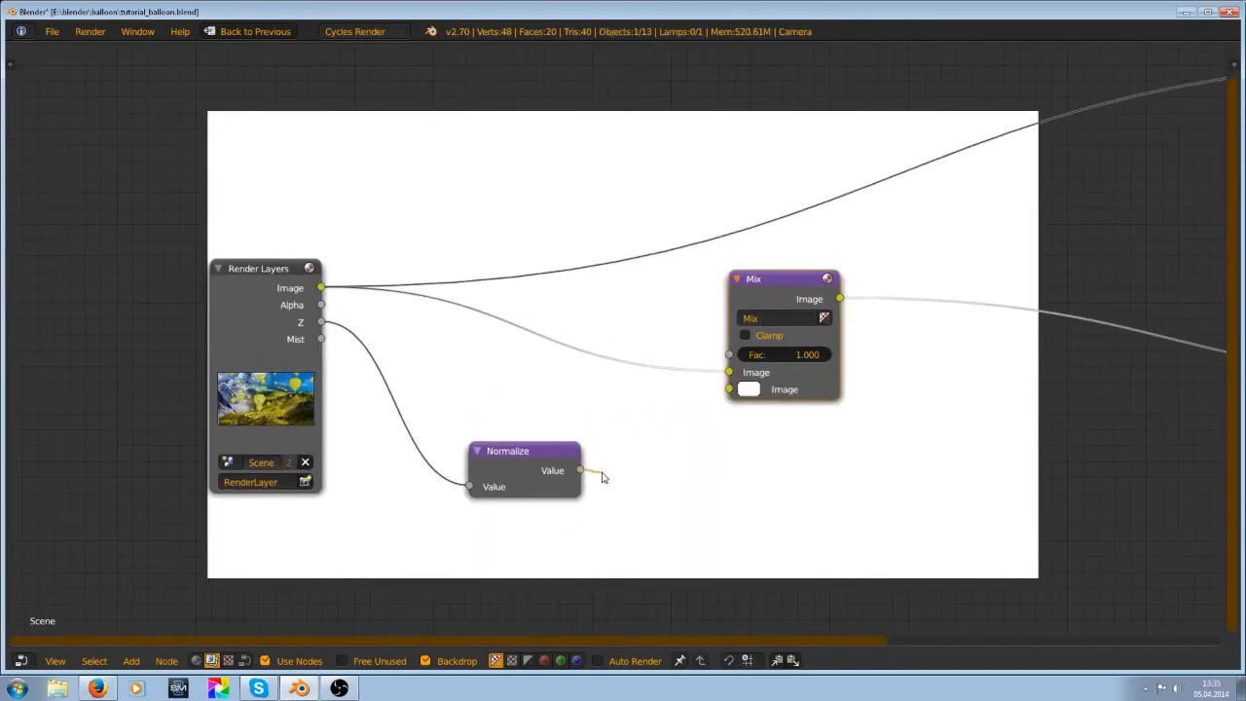
Move the Normalize node close to the Render Layers node and add a Math node beside it set to Multiply
{"action": "middle_click_drag", "start_coordinate": [602, 477], "coordinate": [680, 441]}
{"action": "left_click_drag", "start_coordinate": [600, 422], "coordinate": [512, 307]}
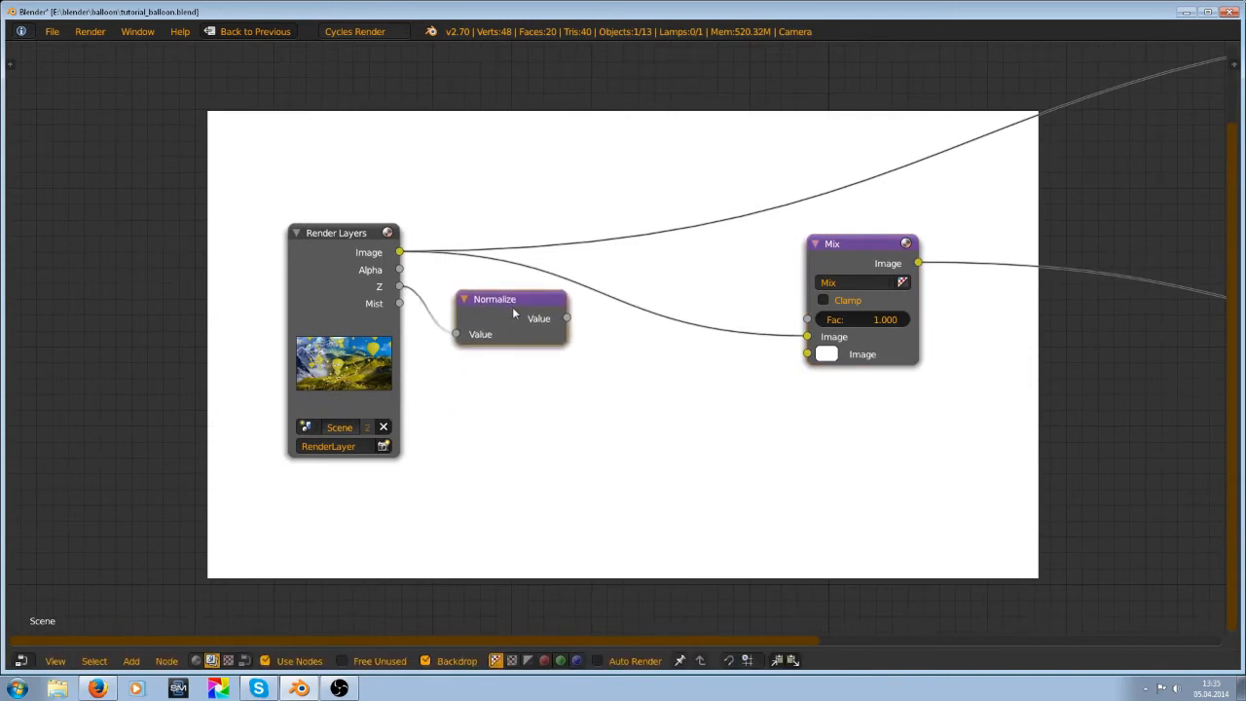
{"action": "key", "text": "shift+a"}
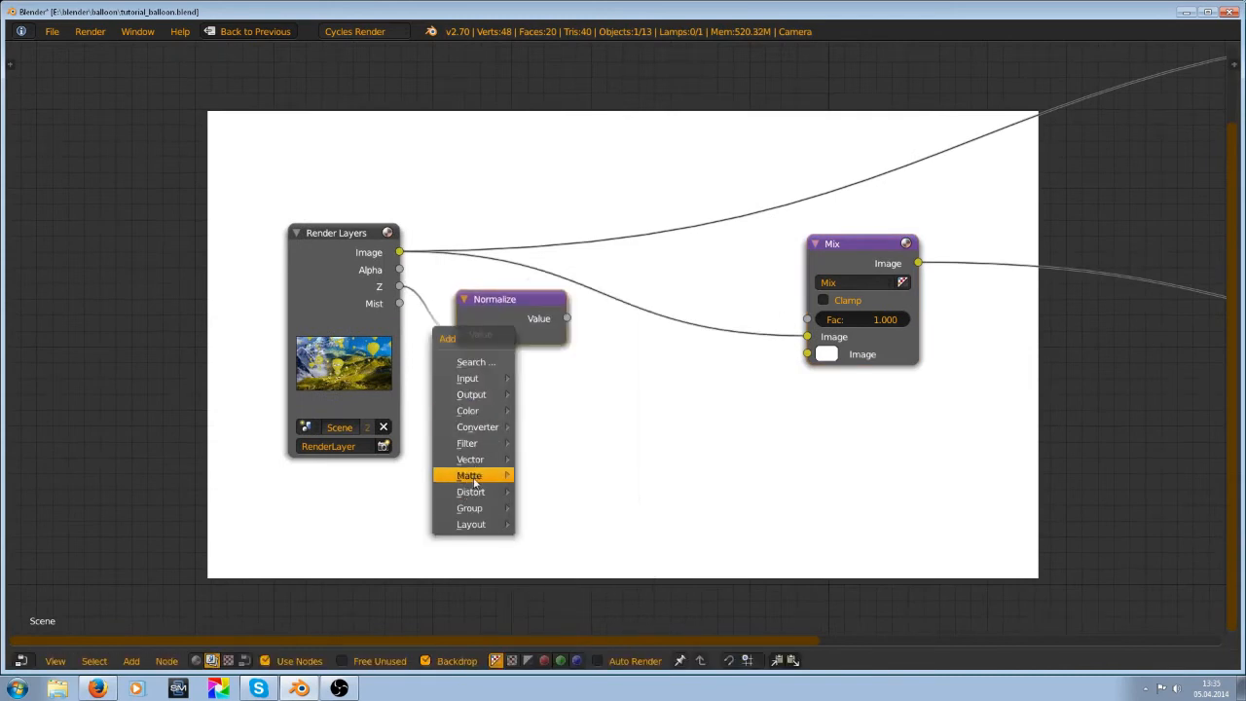
{"action": "mouse_move", "coordinate": [490, 432]}
{"action": "left_click", "coordinate": [543, 201]}
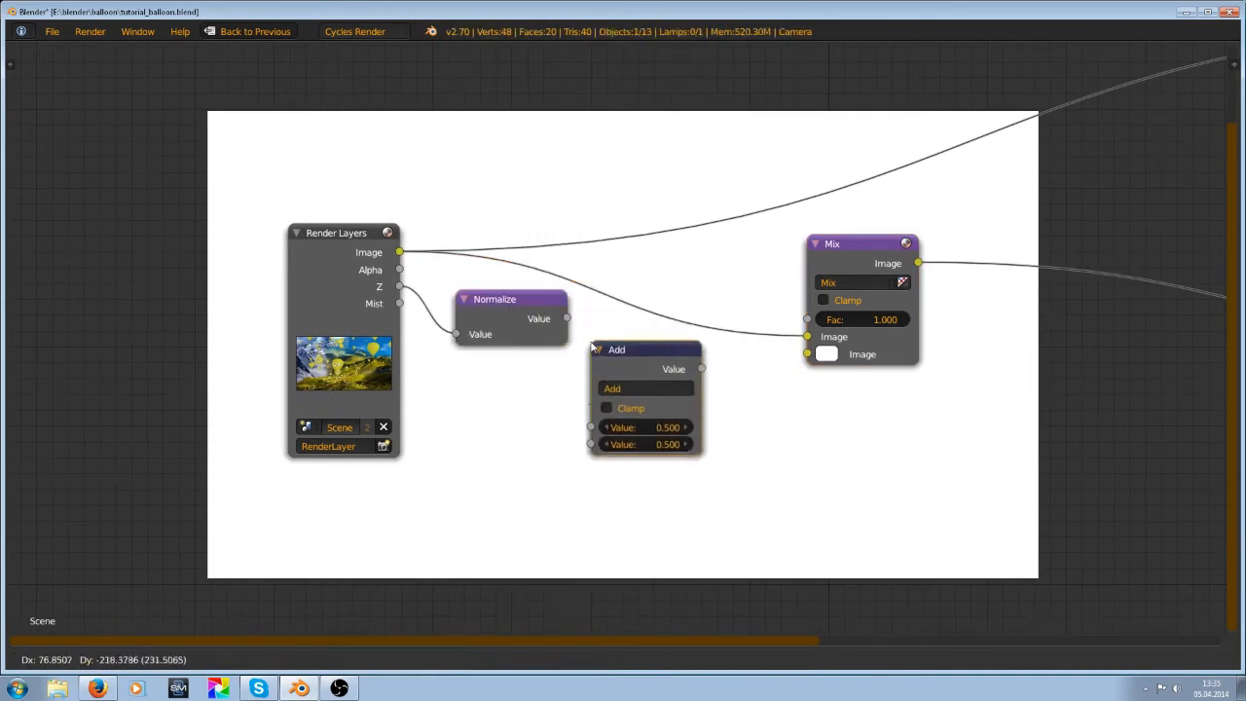
{"action": "left_click", "coordinate": [599, 371]}
{"action": "left_click", "coordinate": [631, 393]}
{"action": "left_click", "coordinate": [628, 339]}
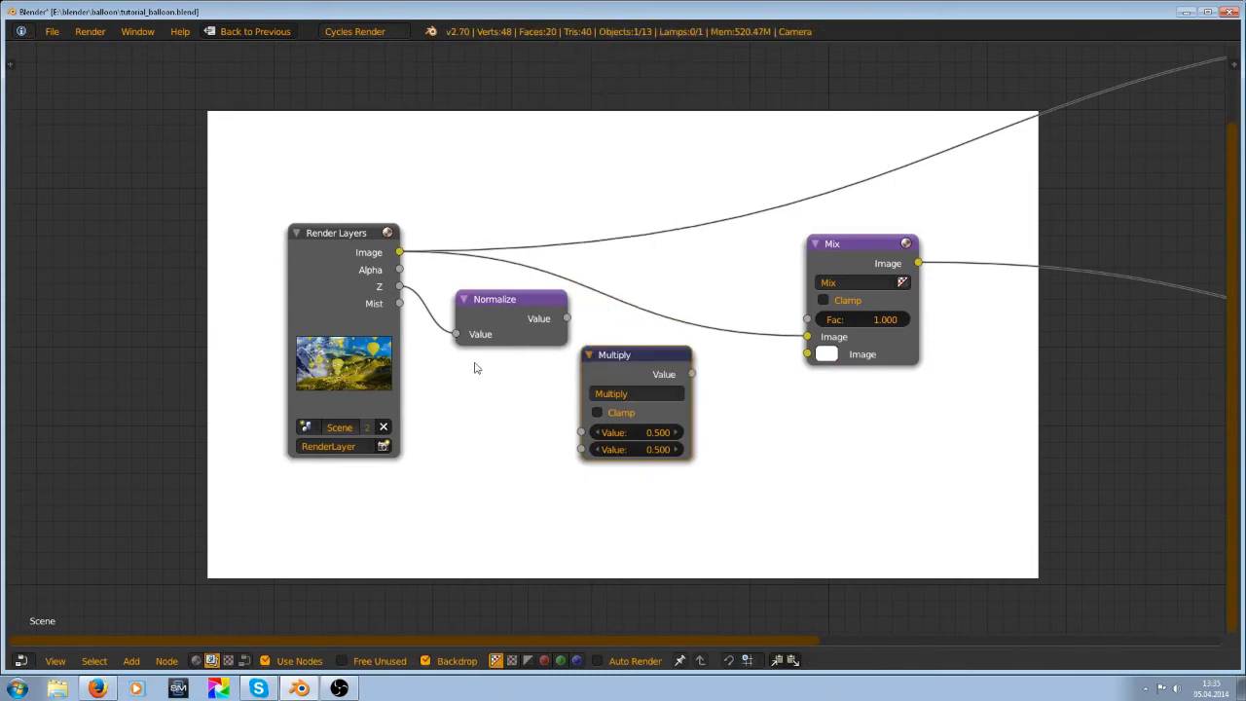
Connect the Normalize output and the Mist pass to the two Value inputs of the Multiply node
{"action": "left_click_drag", "start_coordinate": [538, 312], "coordinate": [535, 317]}
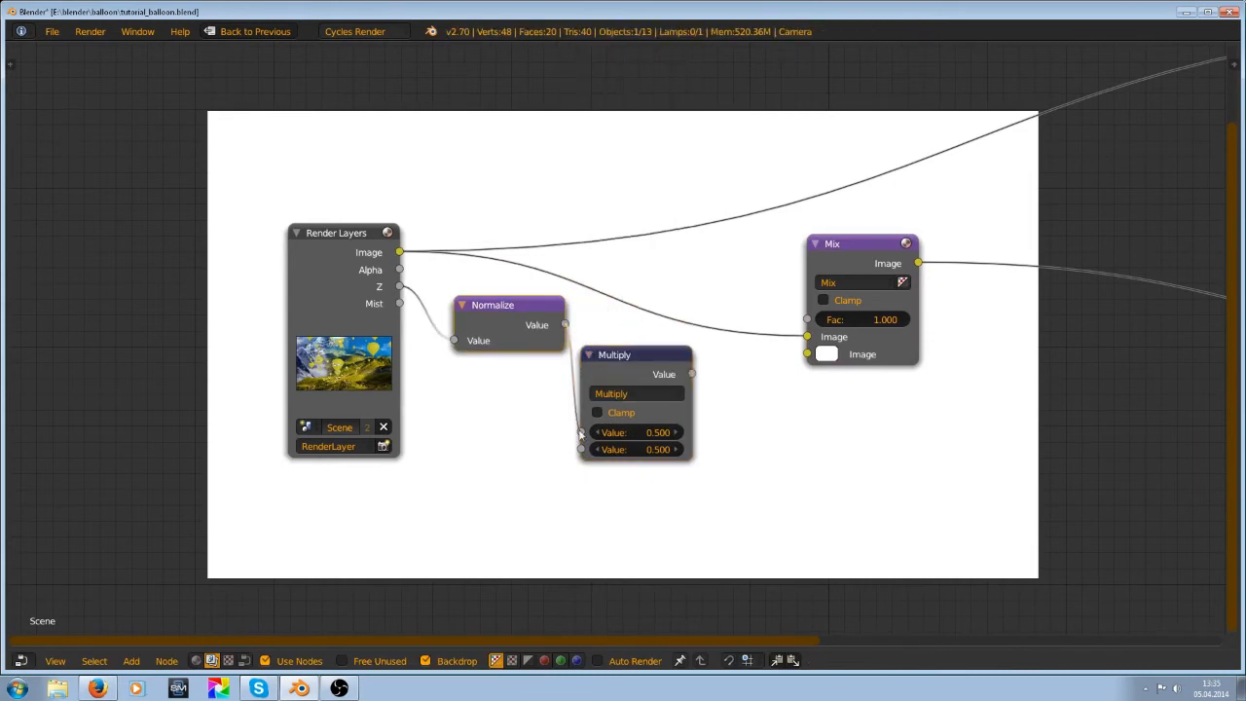
{"action": "left_click_drag", "start_coordinate": [399, 305], "coordinate": [441, 392]}
{"action": "left_click_drag", "start_coordinate": [560, 446], "coordinate": [581, 449]}
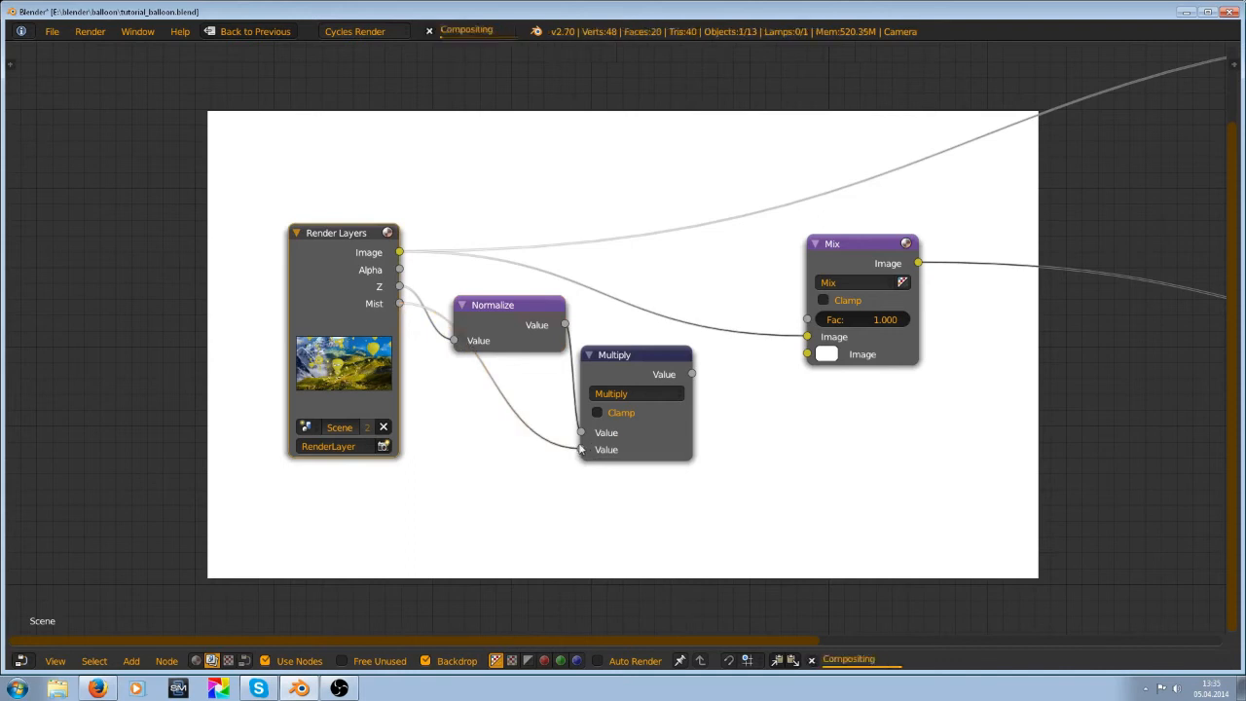
Move the Multiply node below the Mix node and preview its output in the Viewer
{"action": "middle_click_drag", "start_coordinate": [584, 448], "coordinate": [467, 497]}
{"action": "left_click_drag", "start_coordinate": [546, 421], "coordinate": [717, 488]}
{"action": "left_click", "coordinate": [707, 487], "text": "ctrl+shift"}
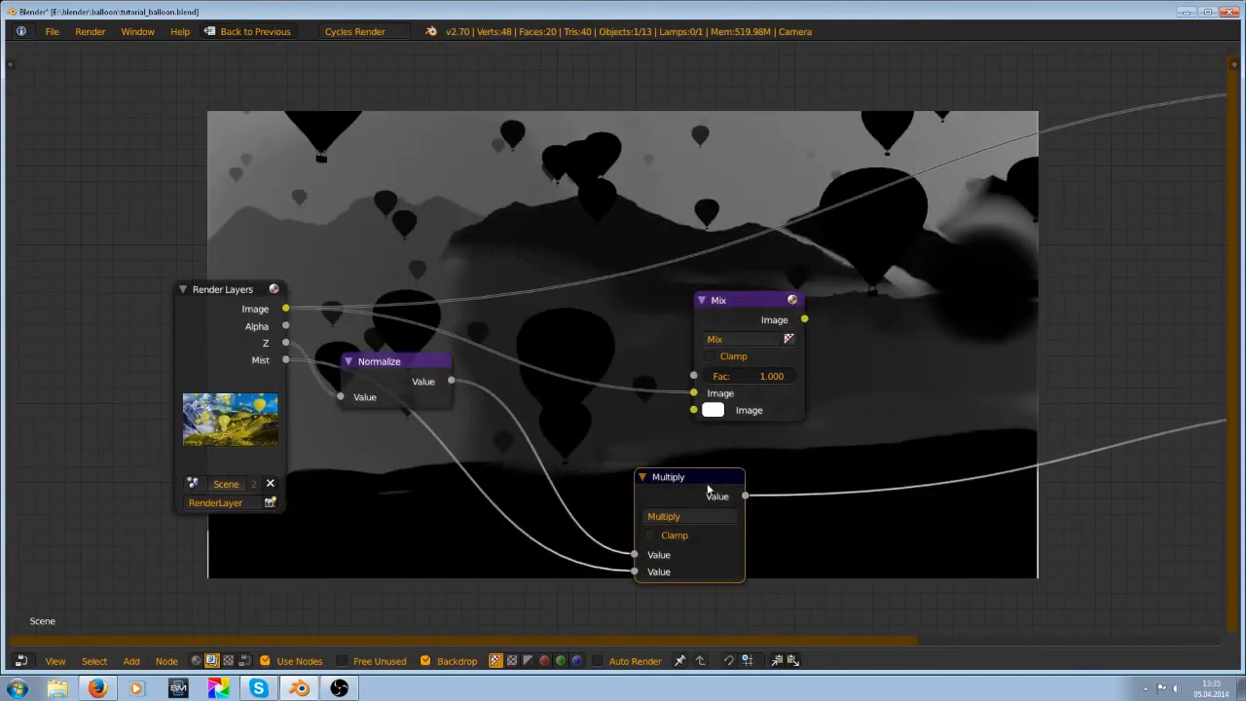
{"action": "middle_click_drag", "start_coordinate": [774, 471], "coordinate": [692, 284]}
{"action": "scroll", "coordinate": [599, 337], "scroll_direction": "up", "scroll_amount": 3}
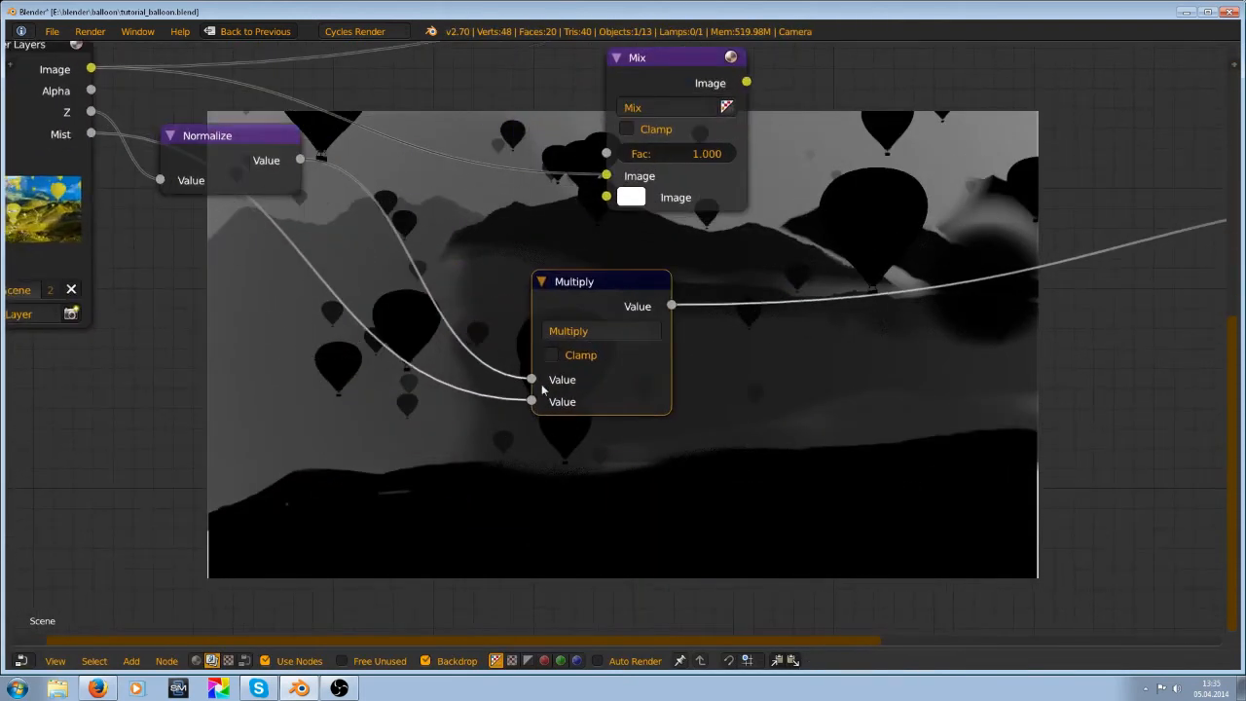
{"action": "middle_click_drag", "start_coordinate": [544, 389], "coordinate": [676, 413]}
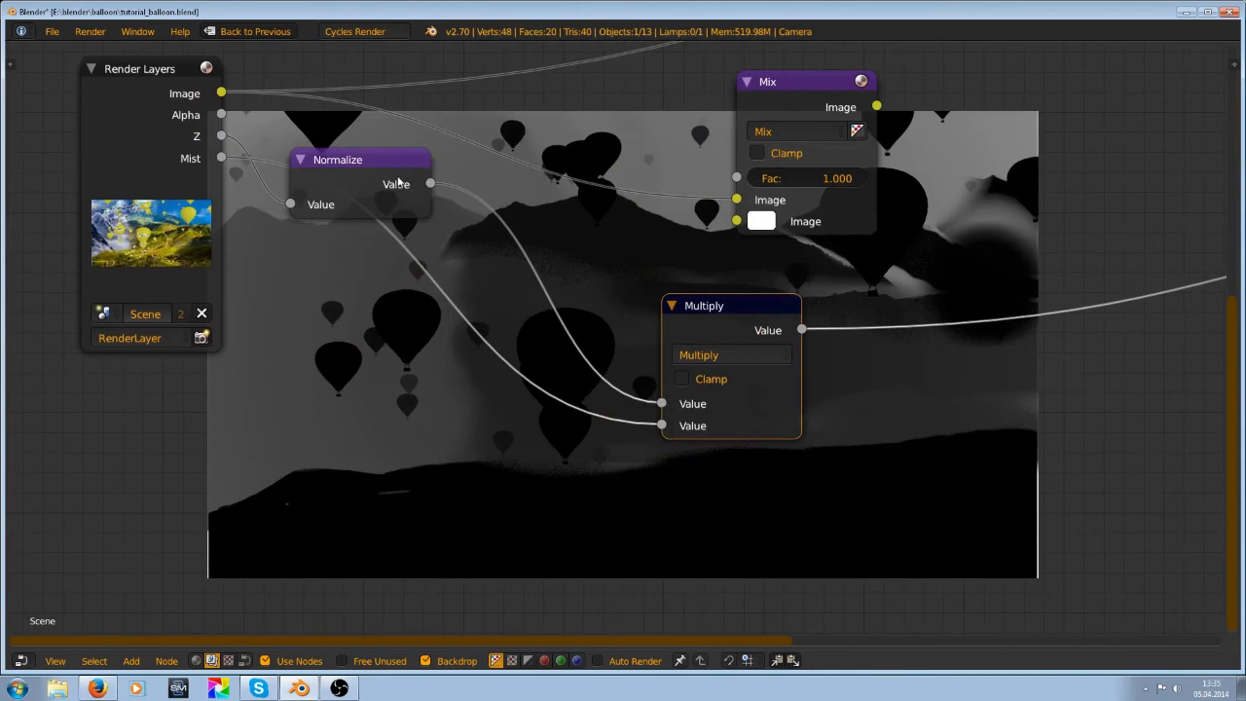
Rearrange the Render Layers, Normalize and Multiply nodes so that they sit clearly spaced before the Mix node
{"action": "left_click_drag", "start_coordinate": [398, 182], "coordinate": [413, 171]}
{"action": "left_click_drag", "start_coordinate": [111, 150], "coordinate": [3, 201]}
{"action": "scroll", "coordinate": [682, 312], "scroll_direction": "down", "scroll_amount": 4}
{"action": "middle_click_drag", "start_coordinate": [737, 313], "coordinate": [598, 381]}
{"action": "left_click_drag", "start_coordinate": [552, 402], "coordinate": [444, 398]}
{"action": "left_click_drag", "start_coordinate": [305, 271], "coordinate": [279, 323]}
Try the Add and Subtract operations on the Math node and return it to Multiply
{"action": "left_click", "coordinate": [430, 417]}
{"action": "left_click", "coordinate": [436, 400]}
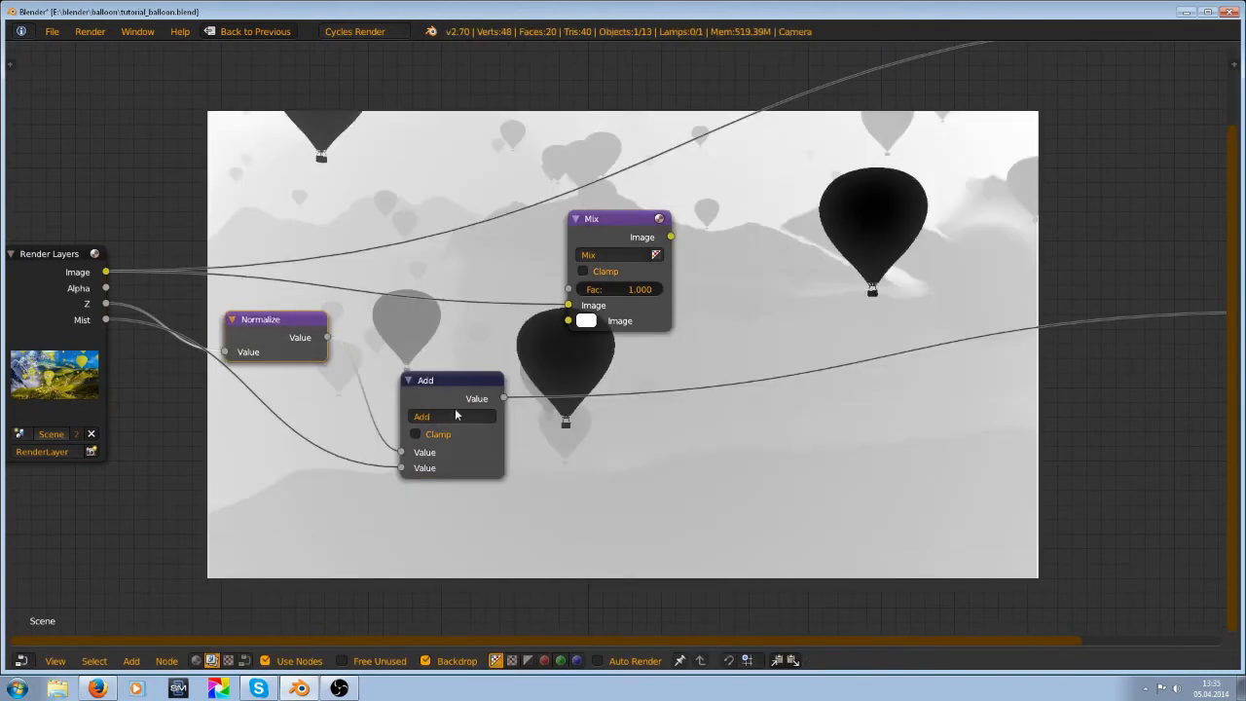
{"action": "left_click", "coordinate": [460, 415]}
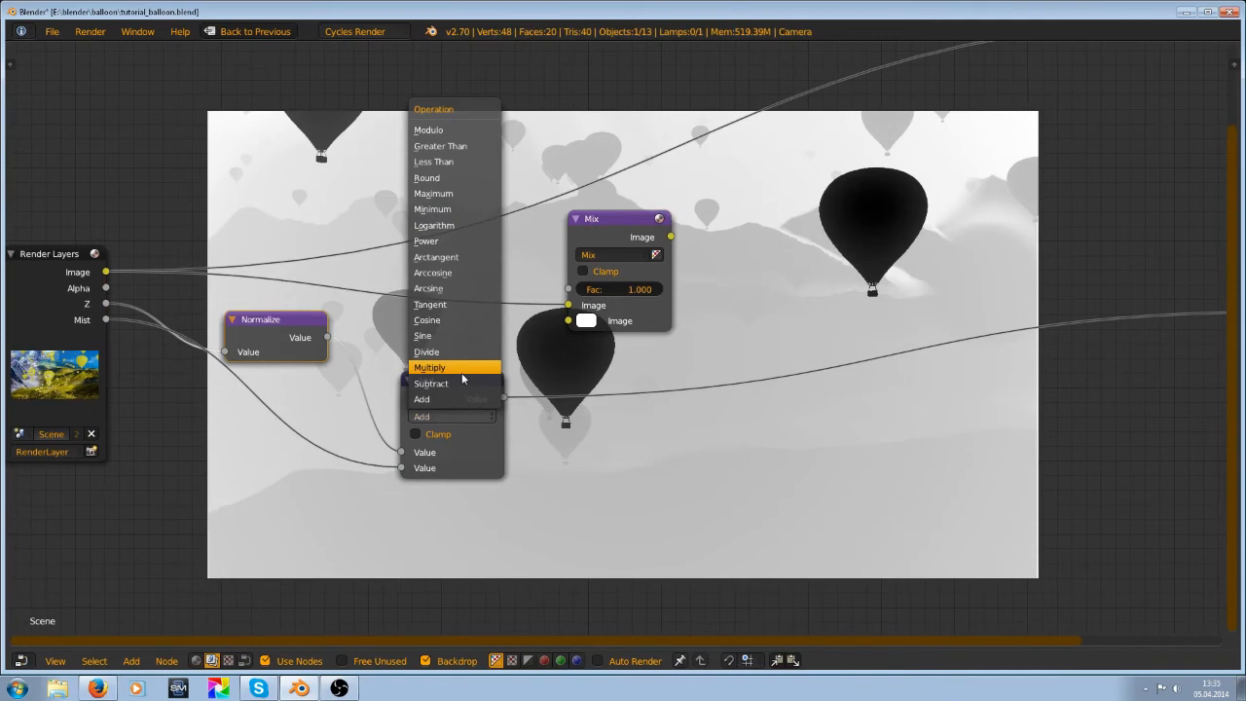
{"action": "left_click", "coordinate": [461, 366]}
{"action": "middle_click_drag", "start_coordinate": [577, 326], "coordinate": [571, 360]}
{"action": "left_click", "coordinate": [463, 449]}
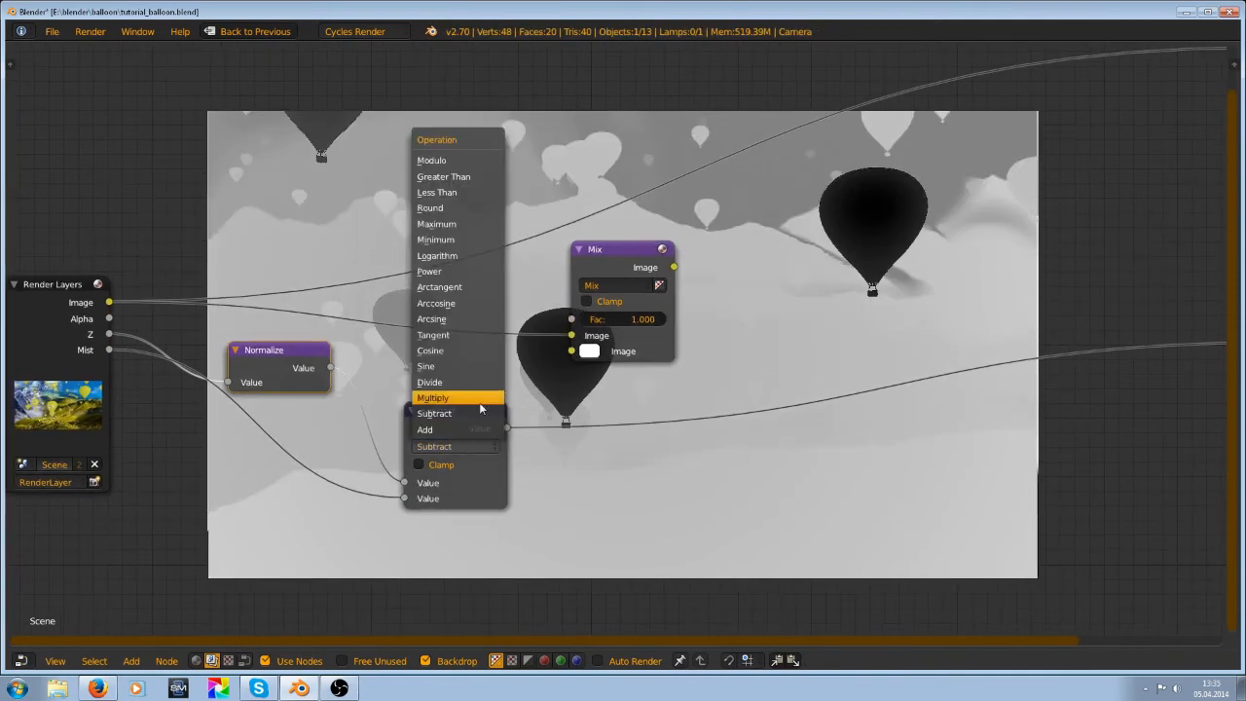
{"action": "left_click", "coordinate": [477, 397]}
Connect the Multiply node's output to the Mix node's Fac input and preview the Mix result in the Viewer
{"action": "scroll", "coordinate": [492, 389], "scroll_direction": "down", "scroll_amount": 2}
{"action": "left_click_drag", "start_coordinate": [523, 416], "coordinate": [572, 372]}
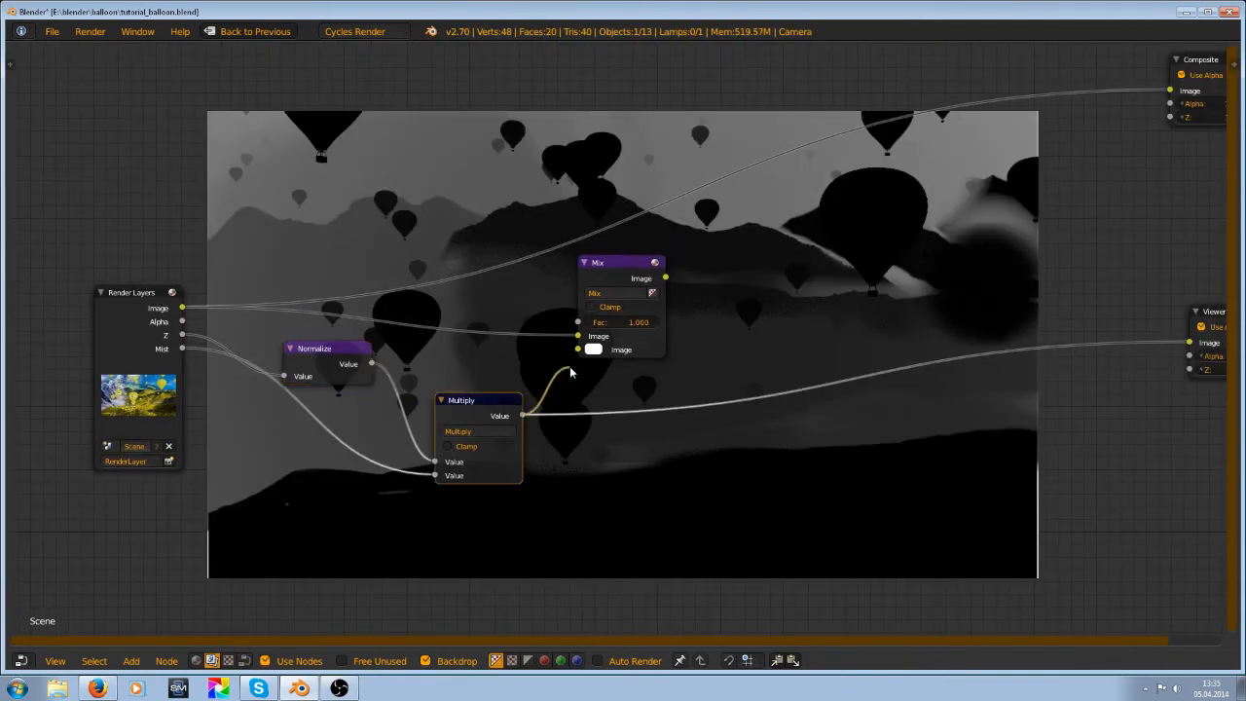
{"action": "left_click_drag", "start_coordinate": [587, 323], "coordinate": [584, 324]}
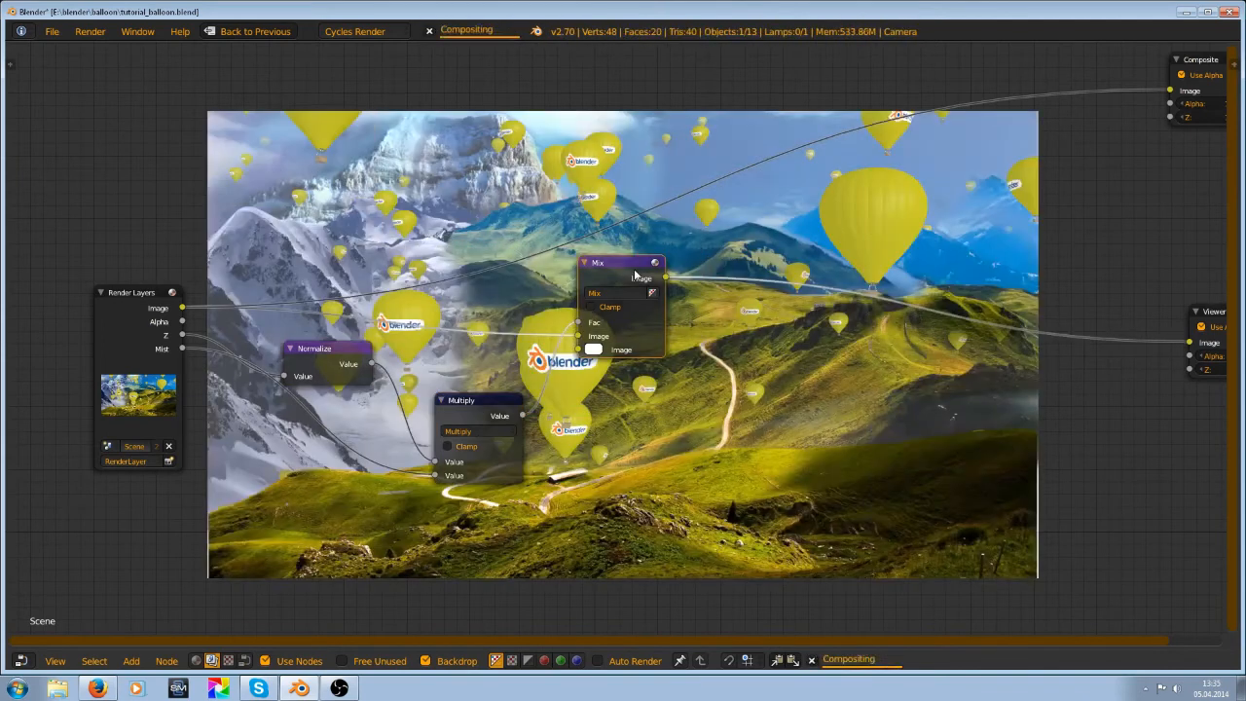
Try a pink tone, about R 1.0, G 0.375, B 0.736, as the Mix node's second image color
{"action": "scroll", "coordinate": [798, 322], "scroll_direction": "up", "scroll_amount": 2}
{"action": "left_click", "coordinate": [582, 354]}
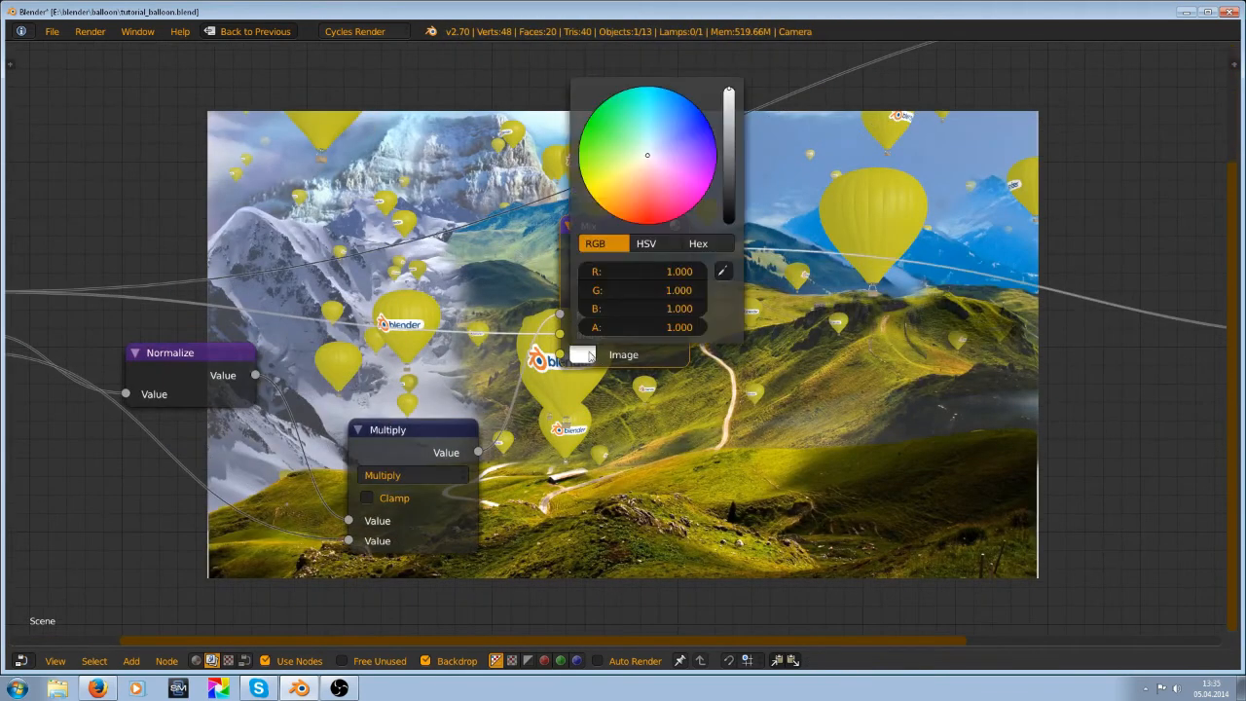
{"action": "left_click", "coordinate": [703, 116]}
{"action": "left_click_drag", "start_coordinate": [703, 116], "coordinate": [663, 181]}
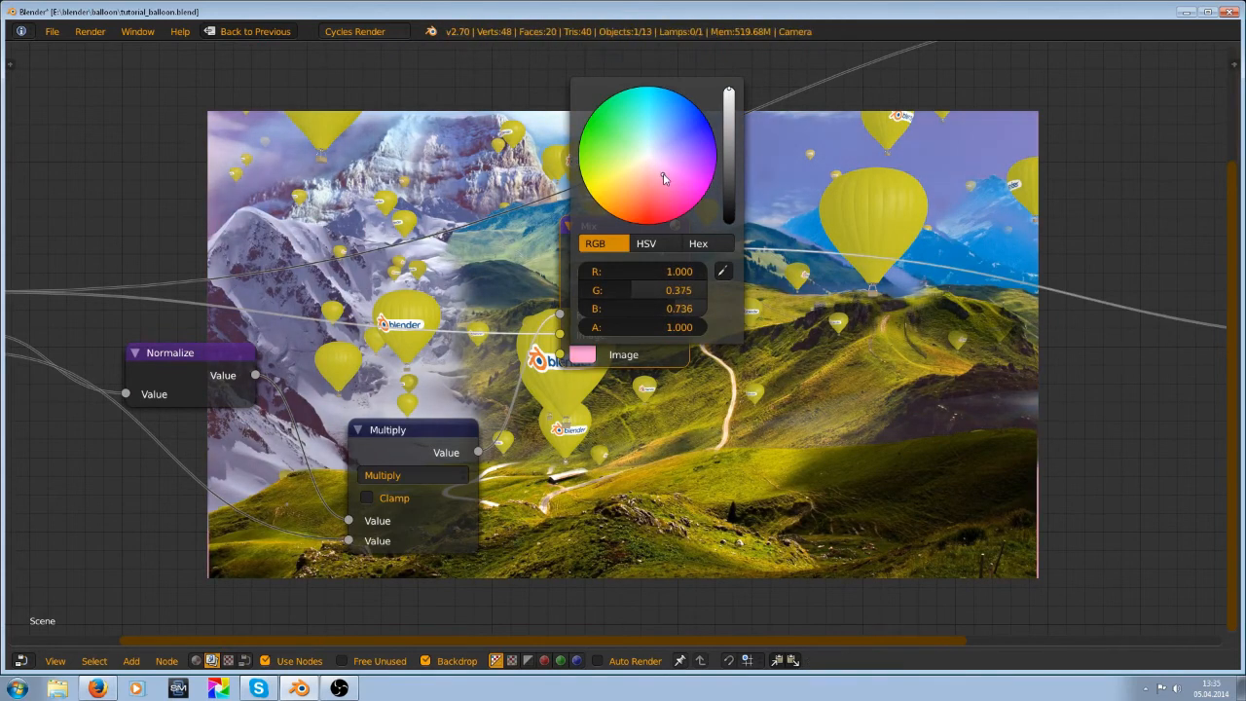
Set the Mix node's second image color to a light blue, about R 0.26, G 0.35, B 1.0
{"action": "middle_click_drag", "start_coordinate": [677, 336], "coordinate": [548, 243]}
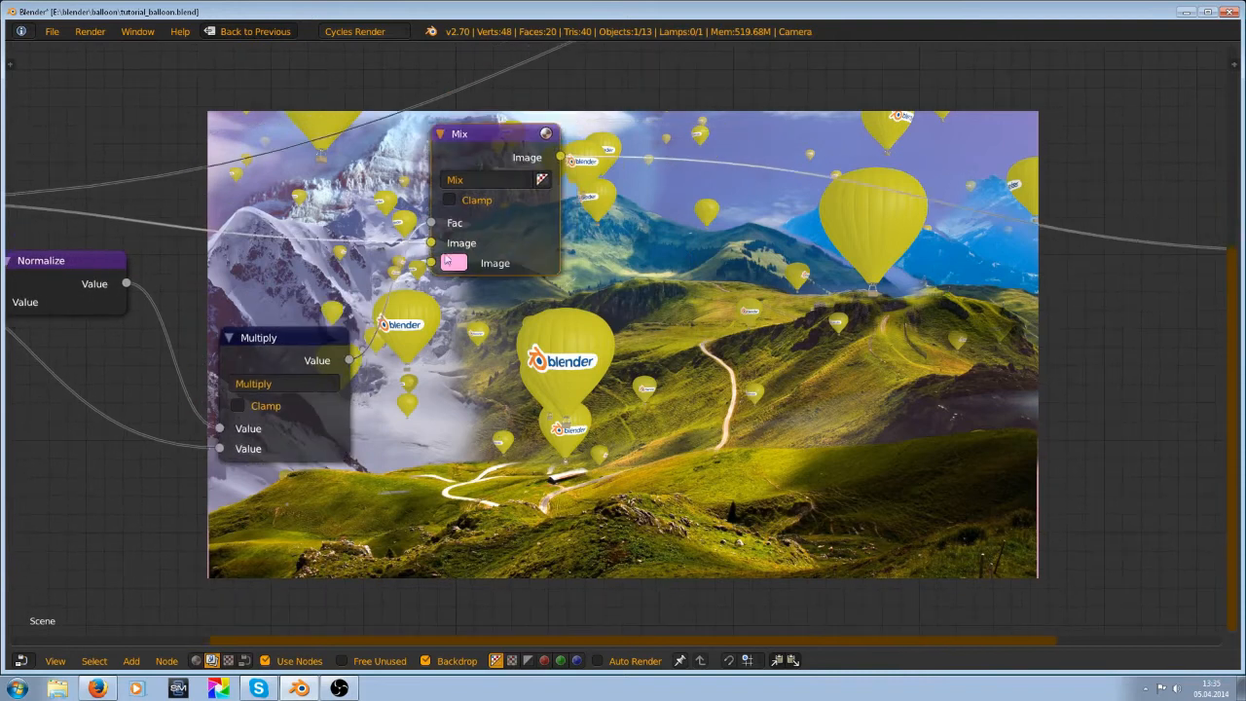
{"action": "left_click", "coordinate": [454, 263]}
{"action": "left_click", "coordinate": [568, 327]}
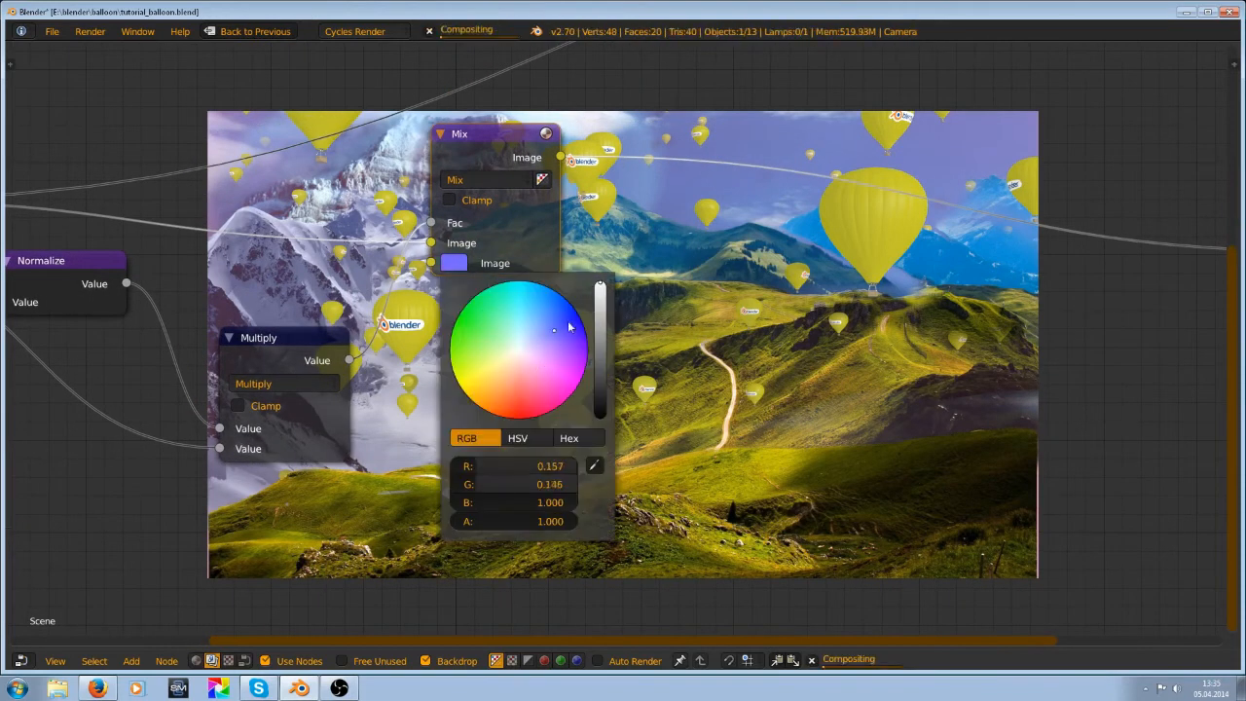
{"action": "left_click_drag", "start_coordinate": [575, 295], "coordinate": [532, 343]}
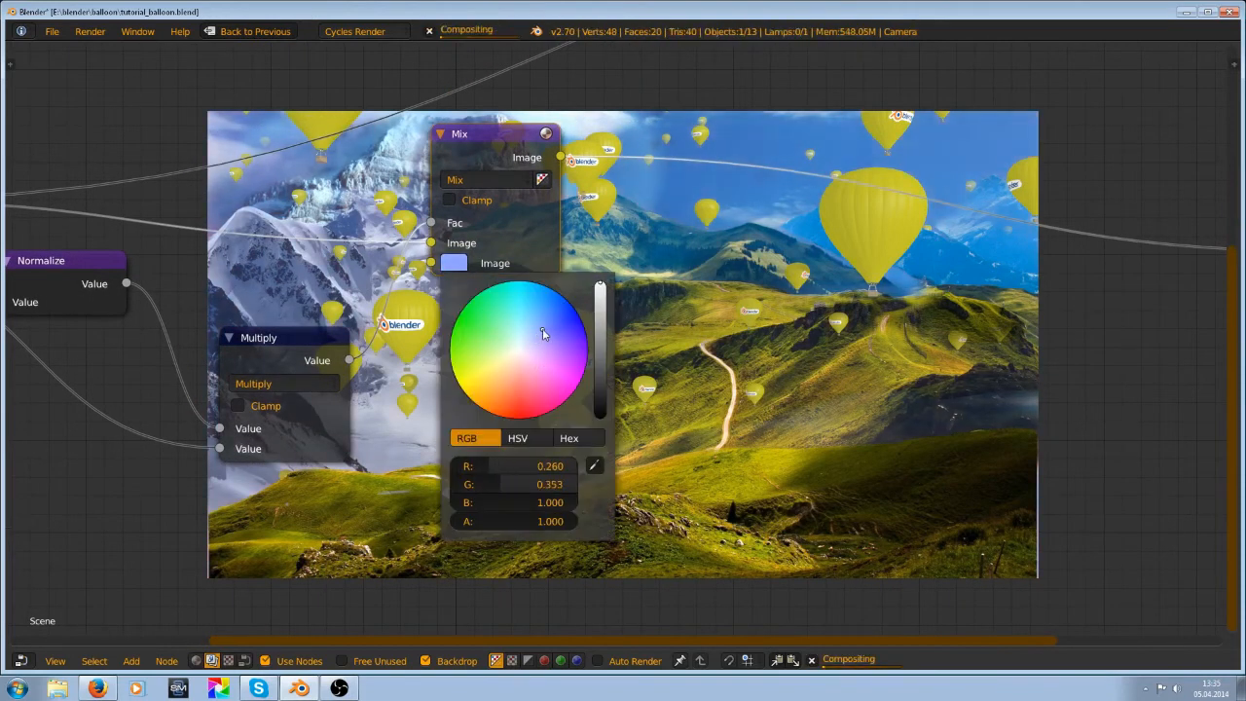
Preview the Normalize node's depth output in the Viewer
{"action": "middle_click_drag", "start_coordinate": [488, 467], "coordinate": [570, 344]}
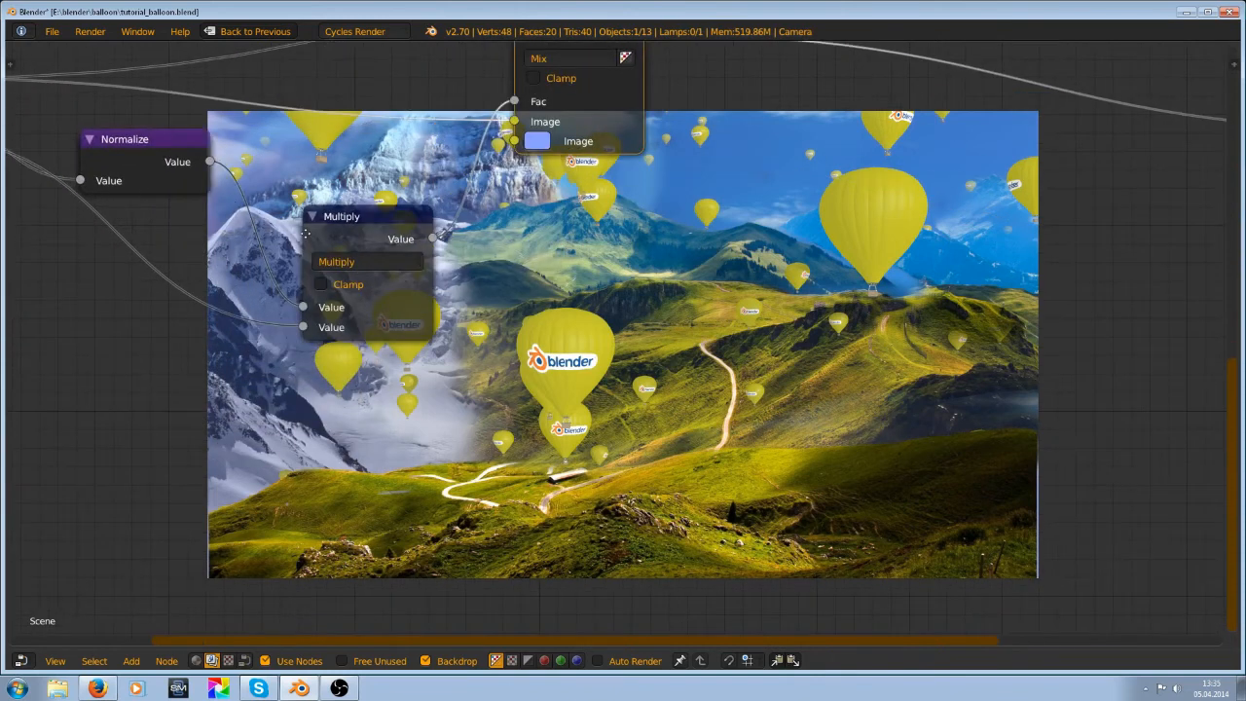
{"action": "middle_click_drag", "start_coordinate": [305, 234], "coordinate": [477, 237]}
{"action": "left_click", "coordinate": [479, 216], "text": "ctrl+shift"}
{"action": "scroll", "coordinate": [613, 340], "scroll_direction": "down", "scroll_amount": 1}
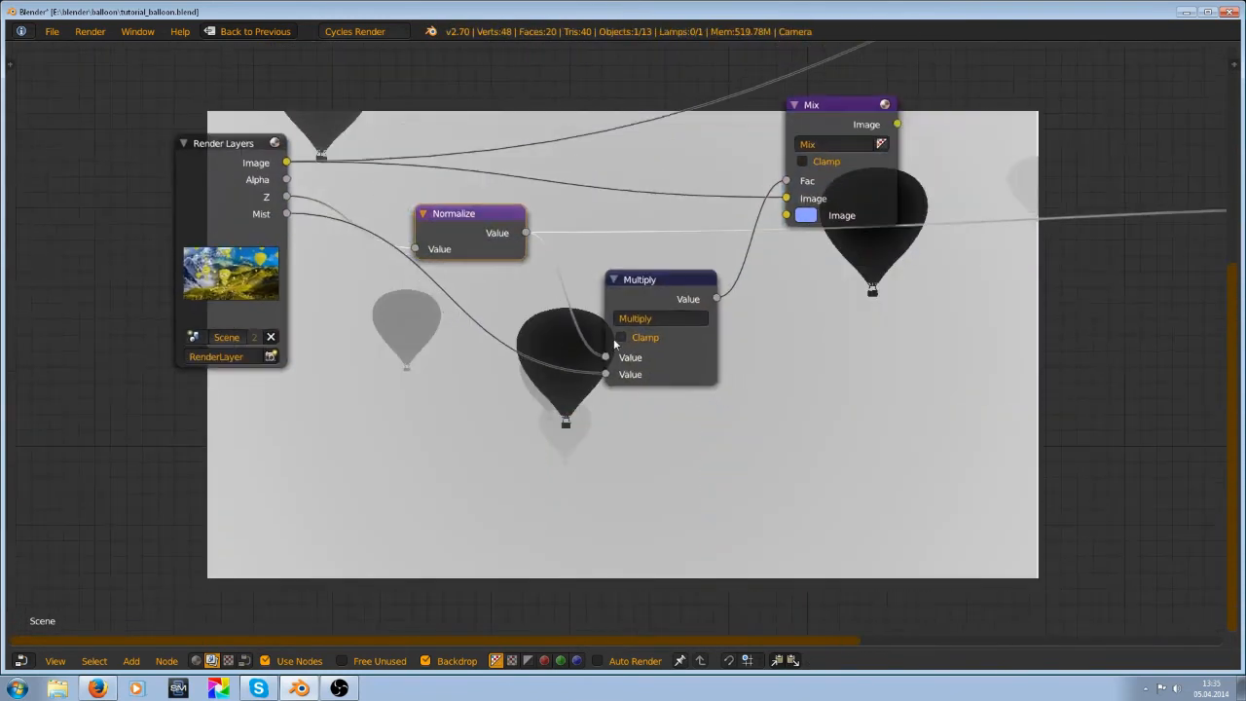
{"action": "middle_click_drag", "start_coordinate": [614, 337], "coordinate": [545, 361]}
{"action": "key", "text": "shift+a"}
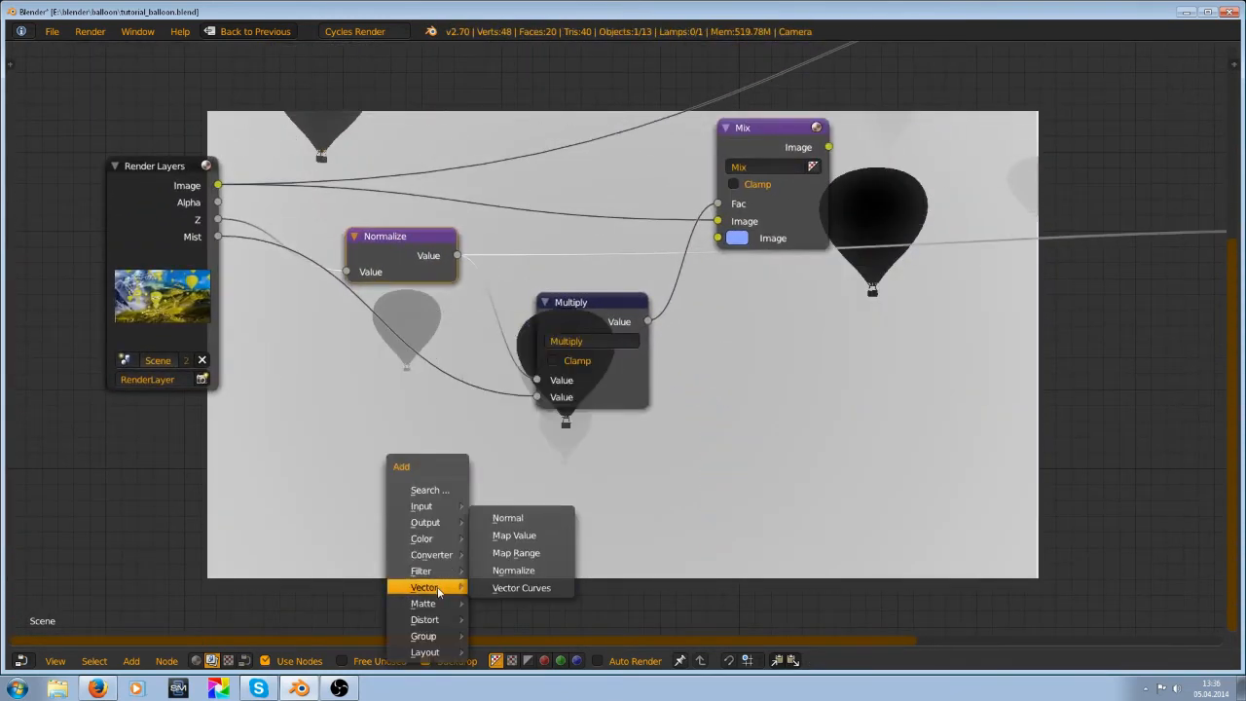
{"action": "mouse_move", "coordinate": [435, 557]}
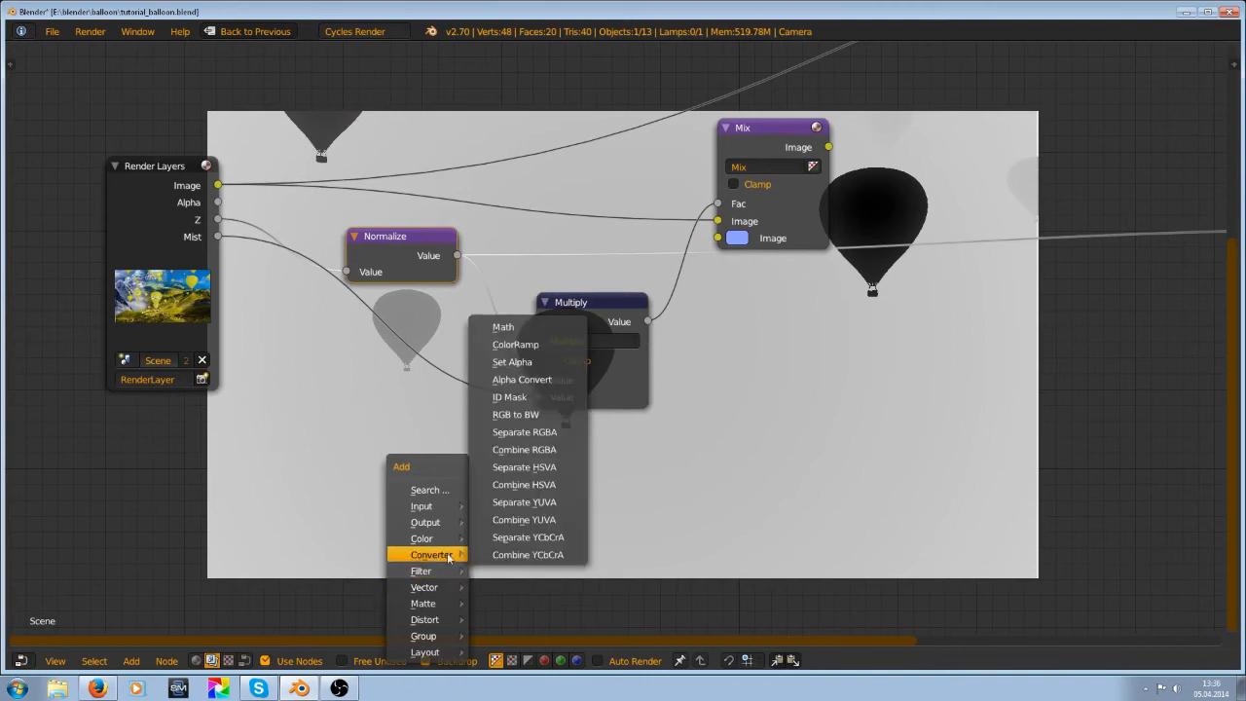
{"action": "left_click", "coordinate": [521, 361]}
{"action": "left_click", "coordinate": [678, 448]}
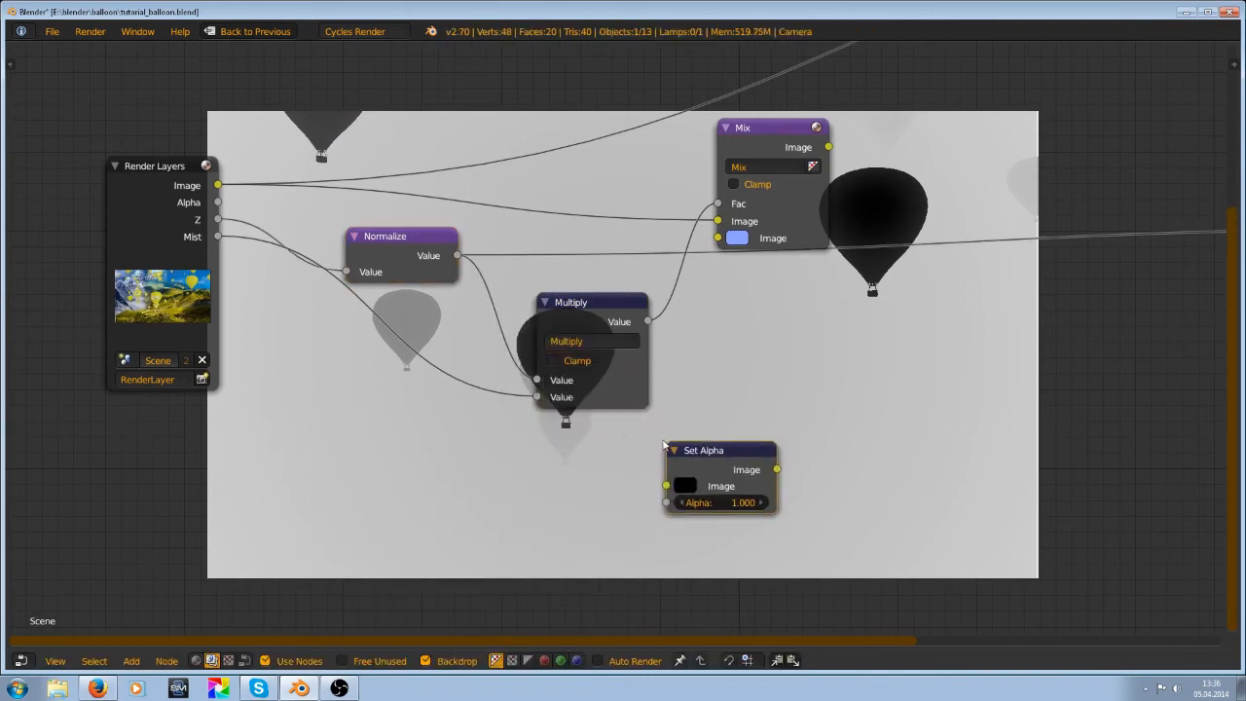
{"action": "key", "text": "x"}
Add a ColorRamp node on the link between the Normalize node and the Viewer
{"action": "key", "text": "shift+a"}
{"action": "mouse_move", "coordinate": [391, 482]}
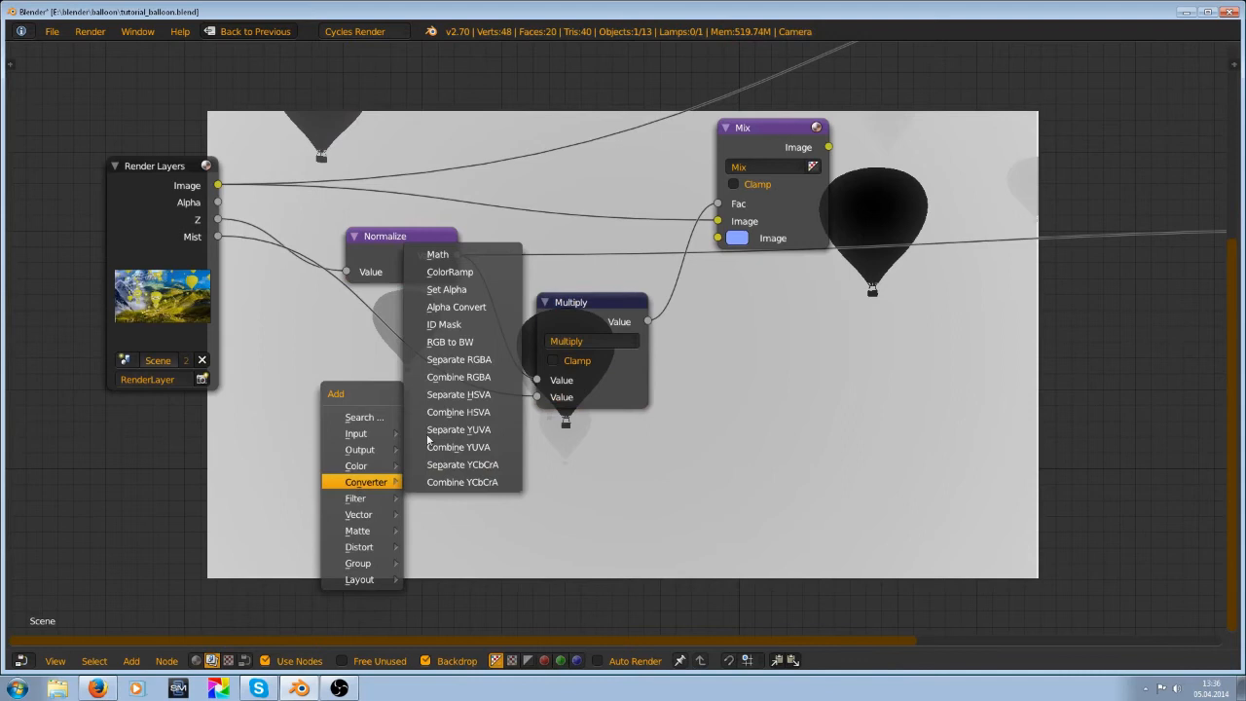
{"action": "left_click", "coordinate": [450, 271]}
{"action": "middle_click_drag", "start_coordinate": [871, 234], "coordinate": [200, 290]}
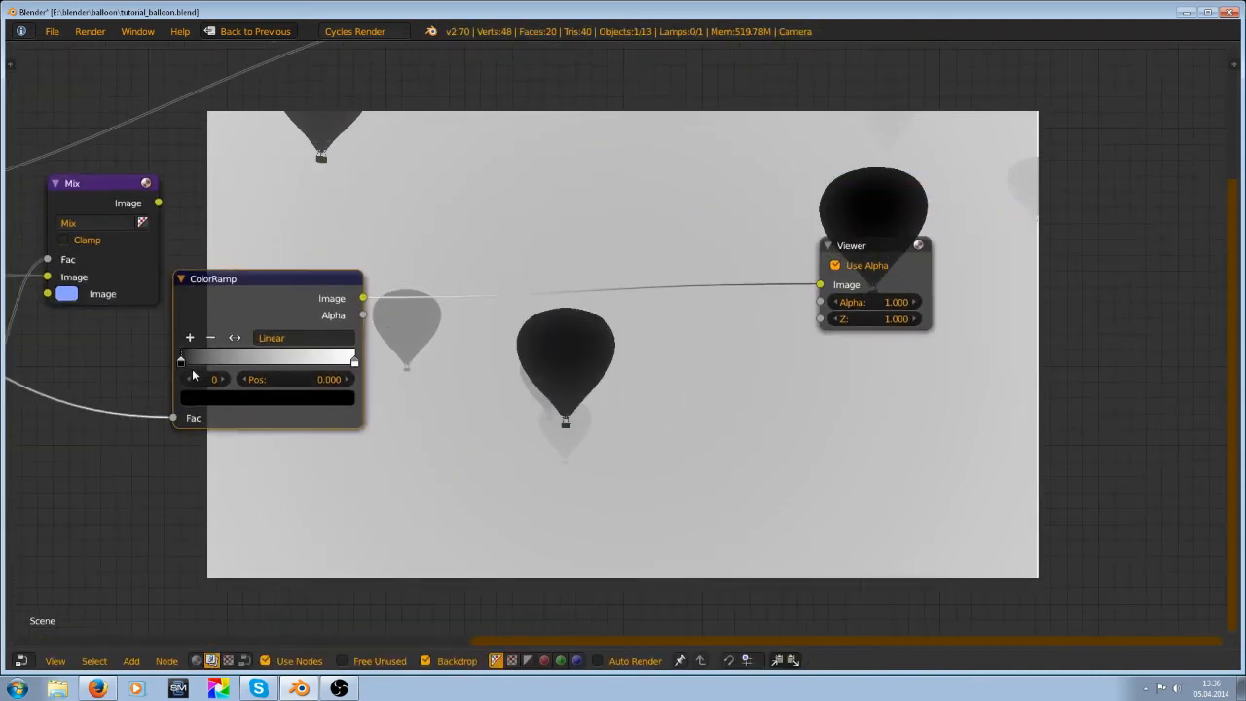
Try different brightnesses for the ColorRamp's black and white stops, including a gray of about 0.384 for the white one
{"action": "left_click", "coordinate": [271, 395]}
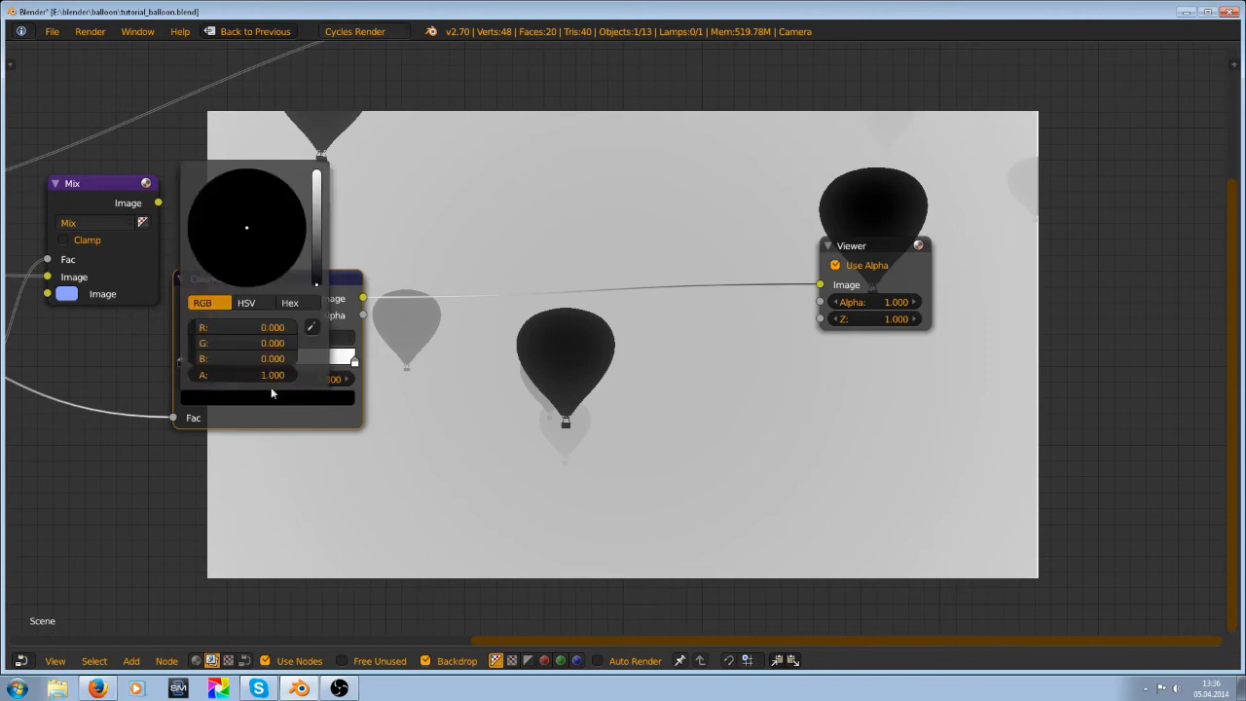
{"action": "left_click_drag", "start_coordinate": [317, 216], "coordinate": [321, 292]}
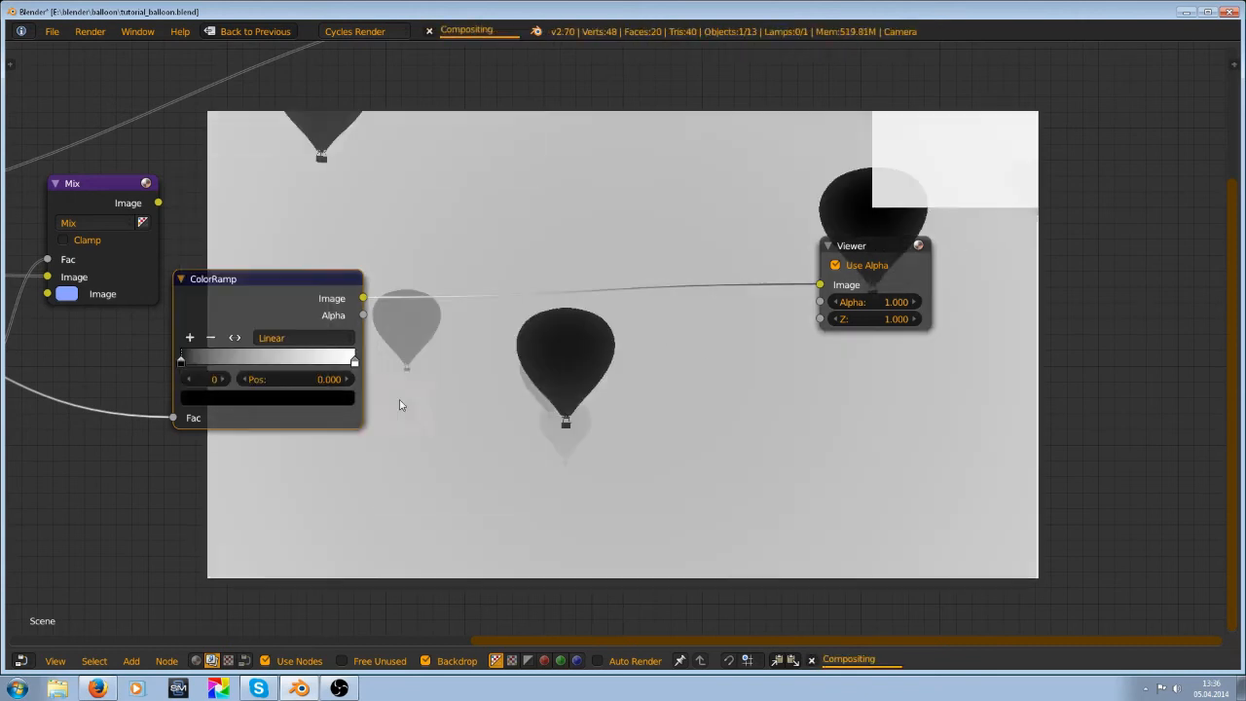
{"action": "left_click", "coordinate": [354, 363]}
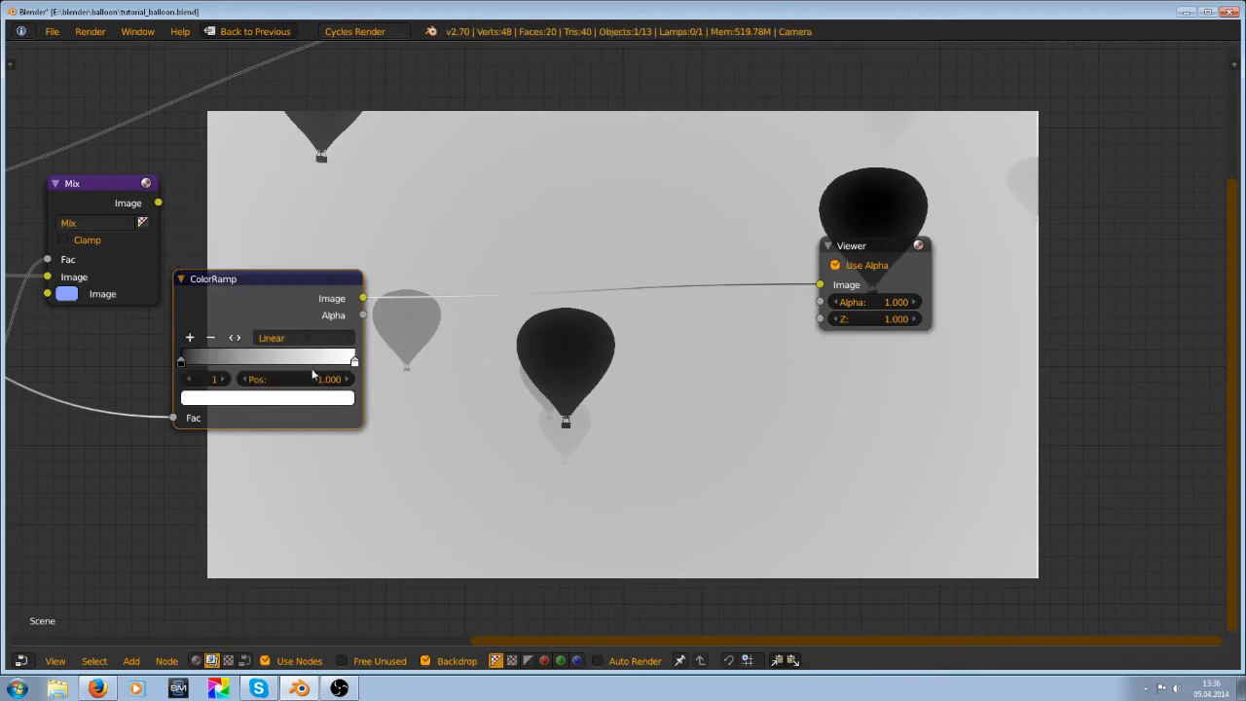
{"action": "left_click", "coordinate": [310, 399]}
{"action": "left_click", "coordinate": [321, 207]}
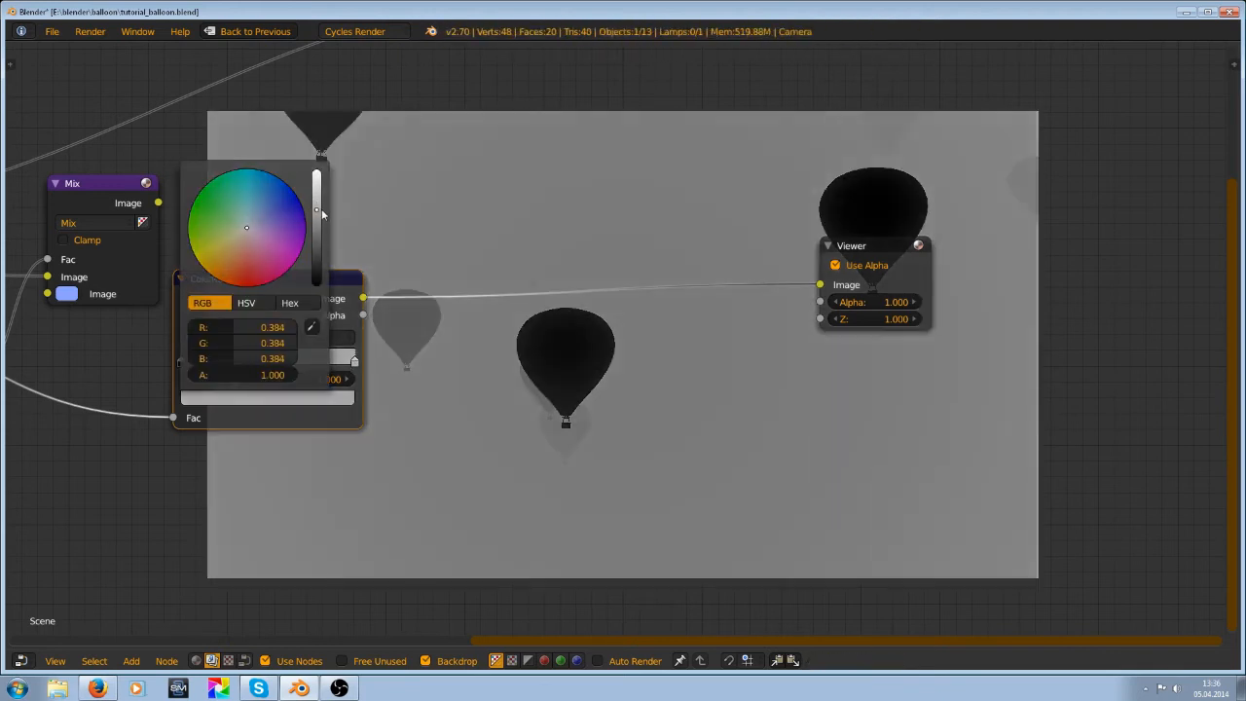
{"action": "mouse_move", "coordinate": [322, 208]}
{"action": "left_mouse_down"}
{"action": "mouse_move", "coordinate": [326, 275]}
{"action": "mouse_move", "coordinate": [329, 195]}
{"action": "left_mouse_up"}
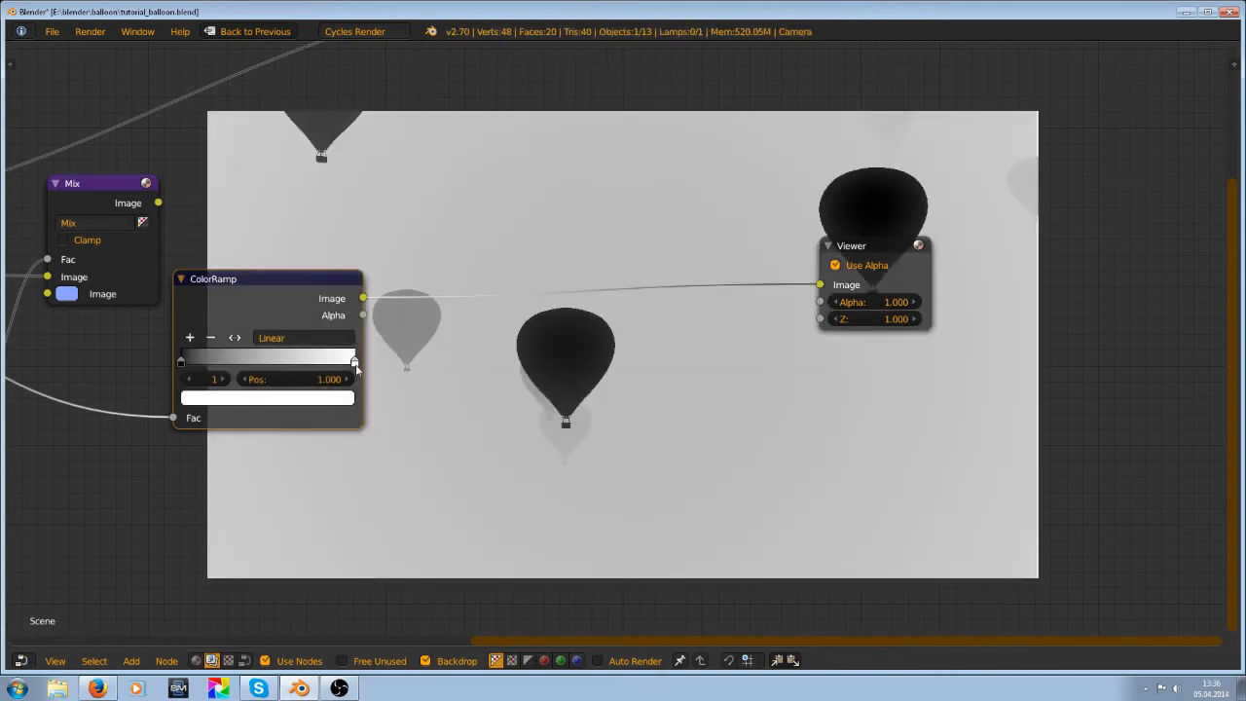
Try shifting the ColorRamp's black and white stops along the gradient
{"action": "left_click_drag", "start_coordinate": [356, 369], "coordinate": [368, 367]}
{"action": "left_click_drag", "start_coordinate": [198, 364], "coordinate": [88, 400]}
{"action": "left_click_drag", "start_coordinate": [370, 363], "coordinate": [456, 389]}
{"action": "scroll", "coordinate": [558, 385], "scroll_direction": "down", "scroll_amount": 6}
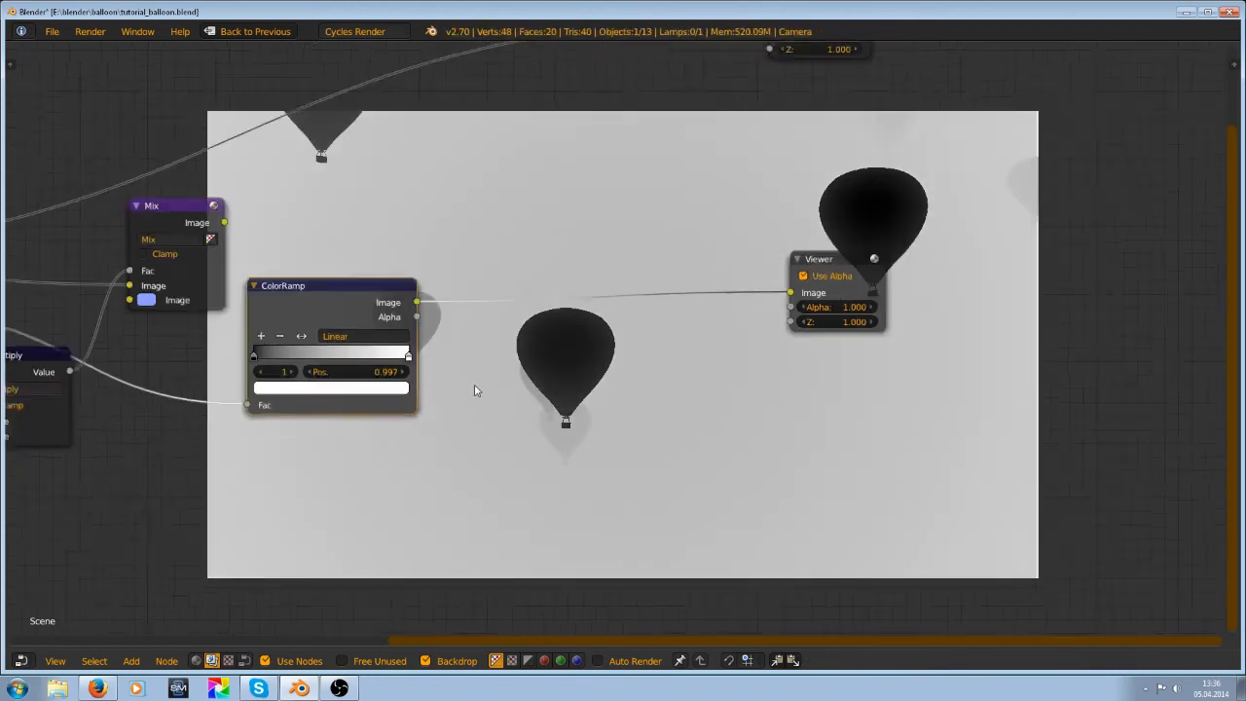
Move the ColorRamp node below the Multiply node and delete it from the node setup
{"action": "scroll", "coordinate": [613, 417], "scroll_direction": "up", "scroll_amount": 7}
{"action": "middle_click_drag", "start_coordinate": [522, 325], "coordinate": [483, 159]}
{"action": "scroll", "coordinate": [632, 278], "scroll_direction": "up", "scroll_amount": 5}
{"action": "scroll", "coordinate": [633, 302], "scroll_direction": "down", "scroll_amount": 3}
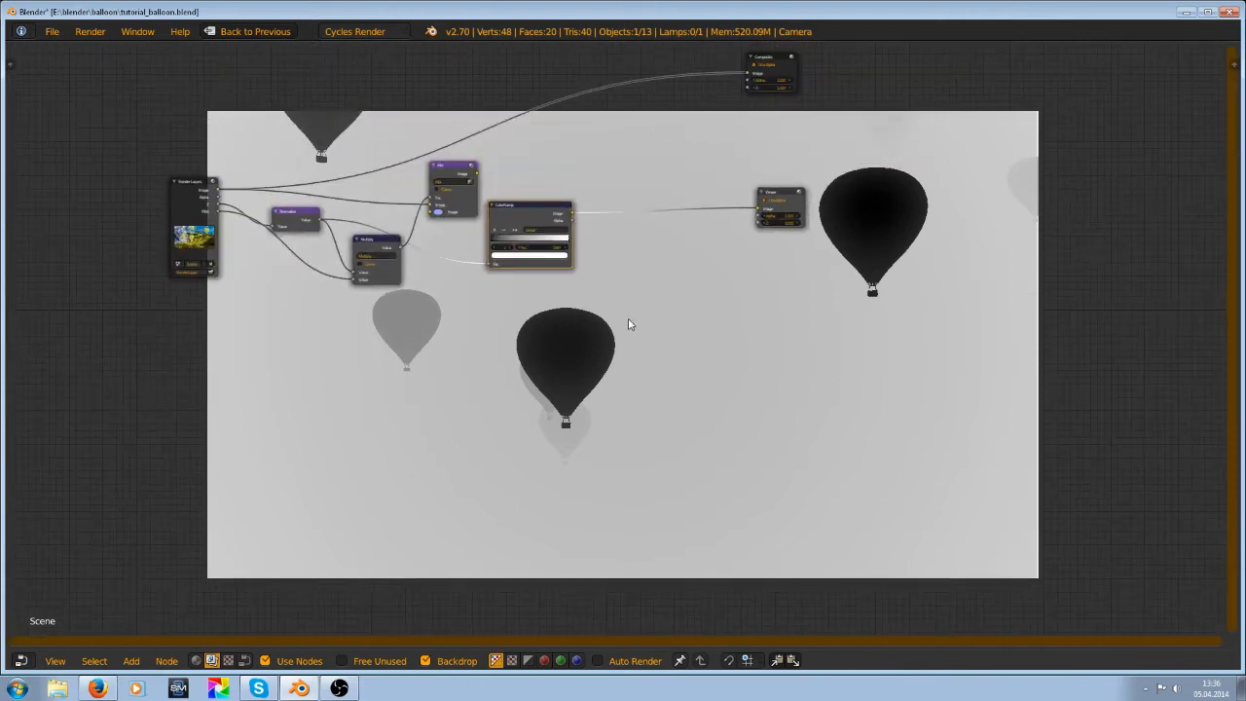
{"action": "scroll", "coordinate": [462, 273], "scroll_direction": "up", "scroll_amount": 2}
{"action": "left_click_drag", "start_coordinate": [543, 223], "coordinate": [530, 237]}
{"action": "middle_click_drag", "start_coordinate": [258, 263], "coordinate": [384, 286]}
{"action": "scroll", "coordinate": [384, 286], "scroll_direction": "up", "scroll_amount": 1}
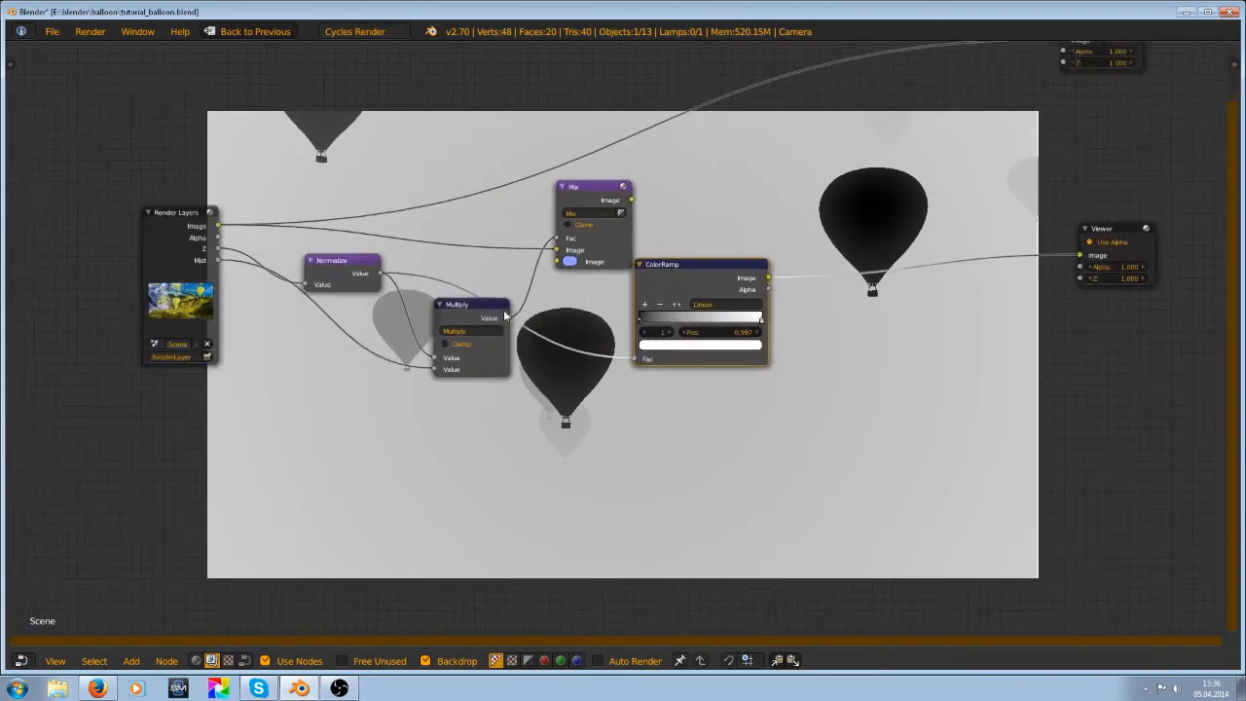
{"action": "scroll", "coordinate": [523, 316], "scroll_direction": "up", "scroll_amount": 2}
{"action": "scroll", "coordinate": [523, 317], "scroll_direction": "down", "scroll_amount": 2}
{"action": "left_click_drag", "start_coordinate": [689, 273], "coordinate": [456, 381]}
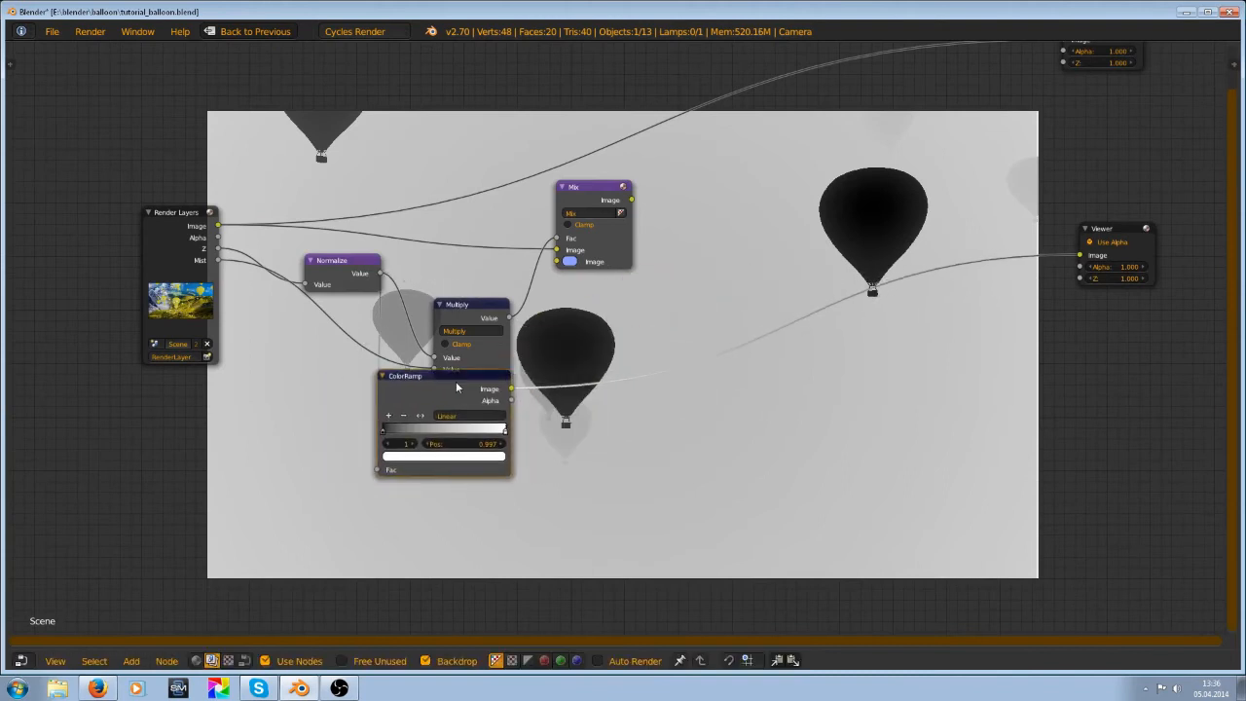
{"action": "key", "text": "x"}
{"action": "scroll", "coordinate": [465, 343], "scroll_direction": "up", "scroll_amount": 1}
Preview the Normalize output and cycle through the Render Layers passes up to the Mist pass in the Viewer
{"action": "left_click", "coordinate": [277, 269], "text": "ctrl+shift"}
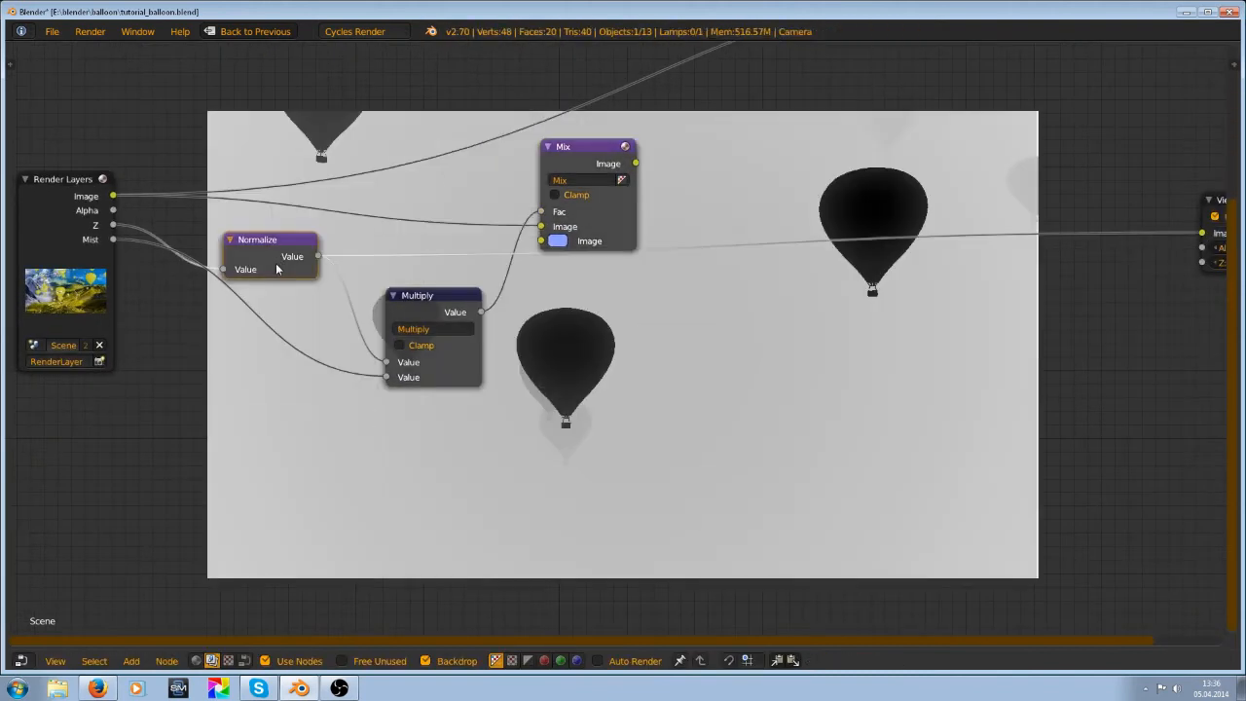
{"action": "left_click", "coordinate": [93, 265], "text": "ctrl+shift"}
{"action": "left_click", "coordinate": [92, 265], "text": "ctrl+shift"}
{"action": "left_click", "coordinate": [93, 265], "text": "ctrl+shift"}
{"action": "left_click", "coordinate": [92, 265], "text": "ctrl+shift"}
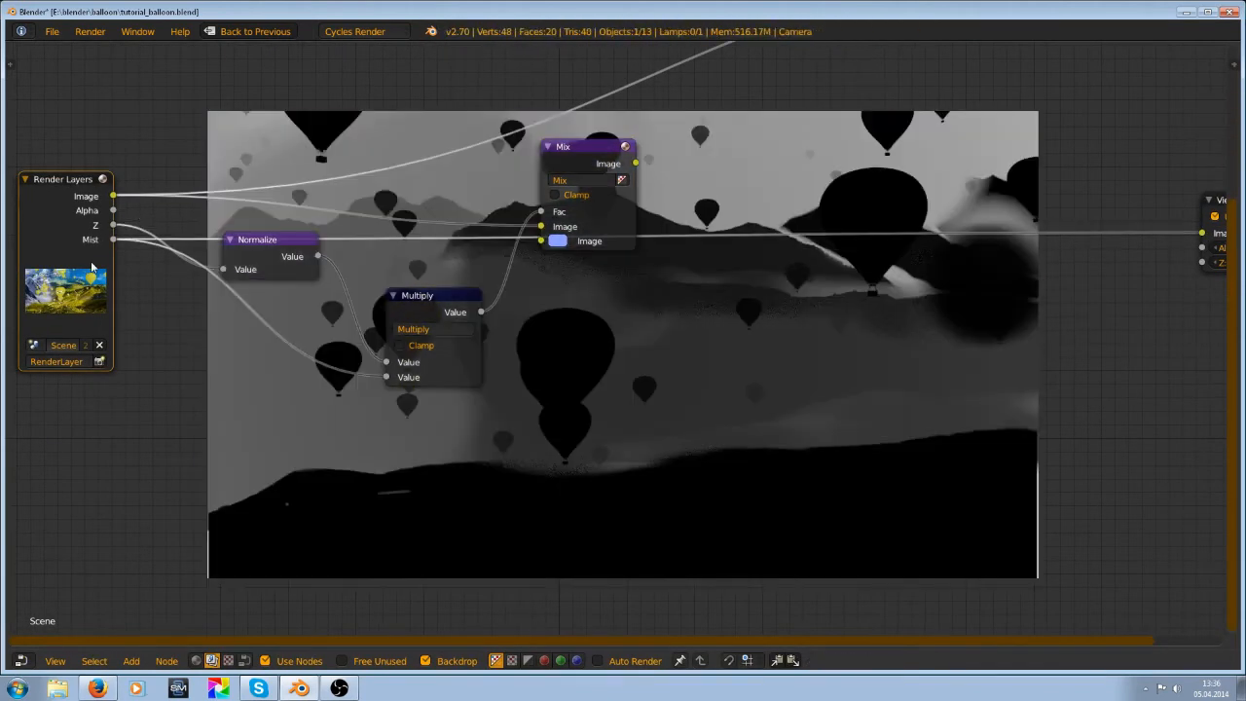
Move the Normalize node up, clear of the image links between Render Layers and Mix
{"action": "middle_click_drag", "start_coordinate": [686, 305], "coordinate": [879, 407]}
{"action": "left_click_drag", "start_coordinate": [499, 389], "coordinate": [469, 258]}
{"action": "middle_click_drag", "start_coordinate": [554, 357], "coordinate": [326, 216]}
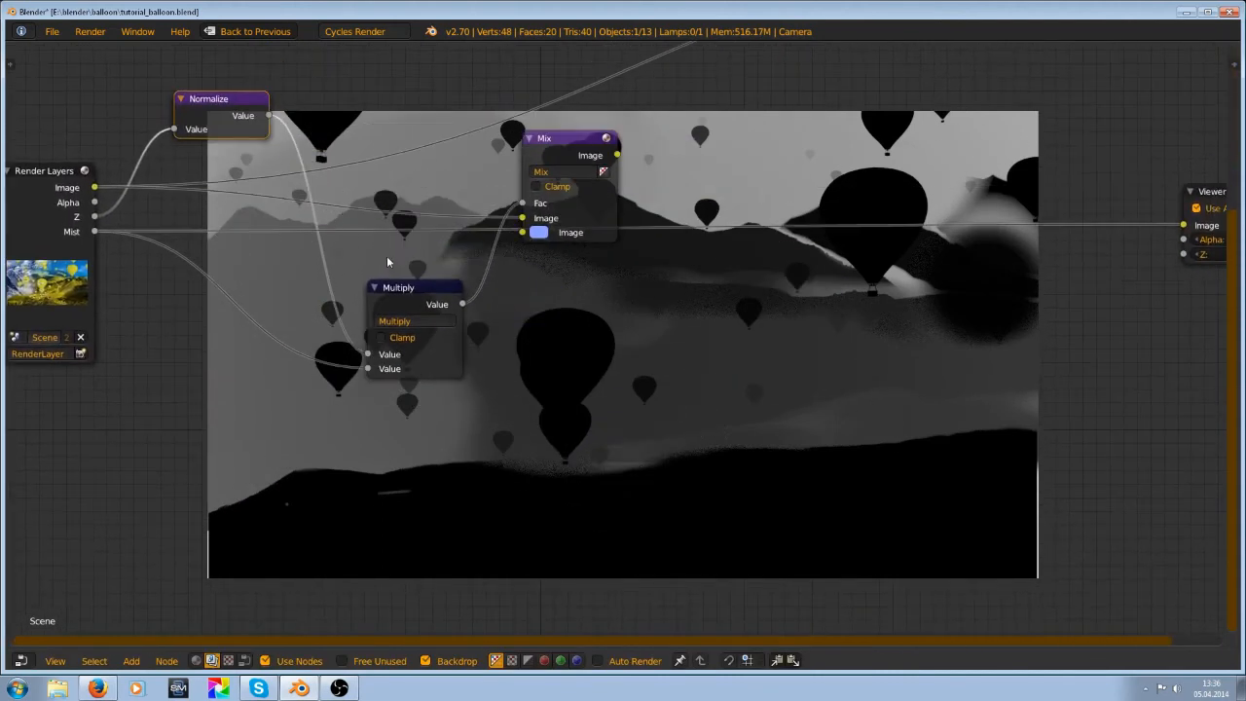
Compare the Multiply, Normalize and Mix node outputs in the Viewer, finishing on the Mix result
{"action": "left_click", "coordinate": [440, 302], "text": "ctrl+shift"}
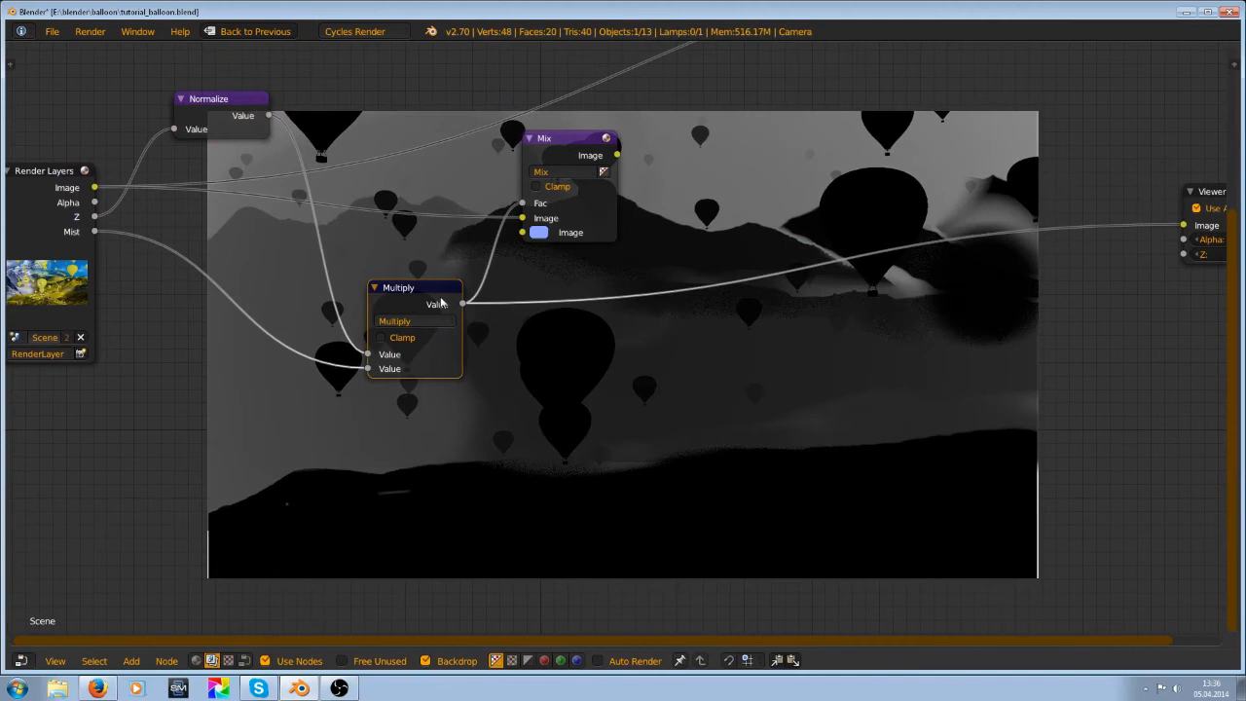
{"action": "left_click", "coordinate": [232, 98], "text": "ctrl+shift"}
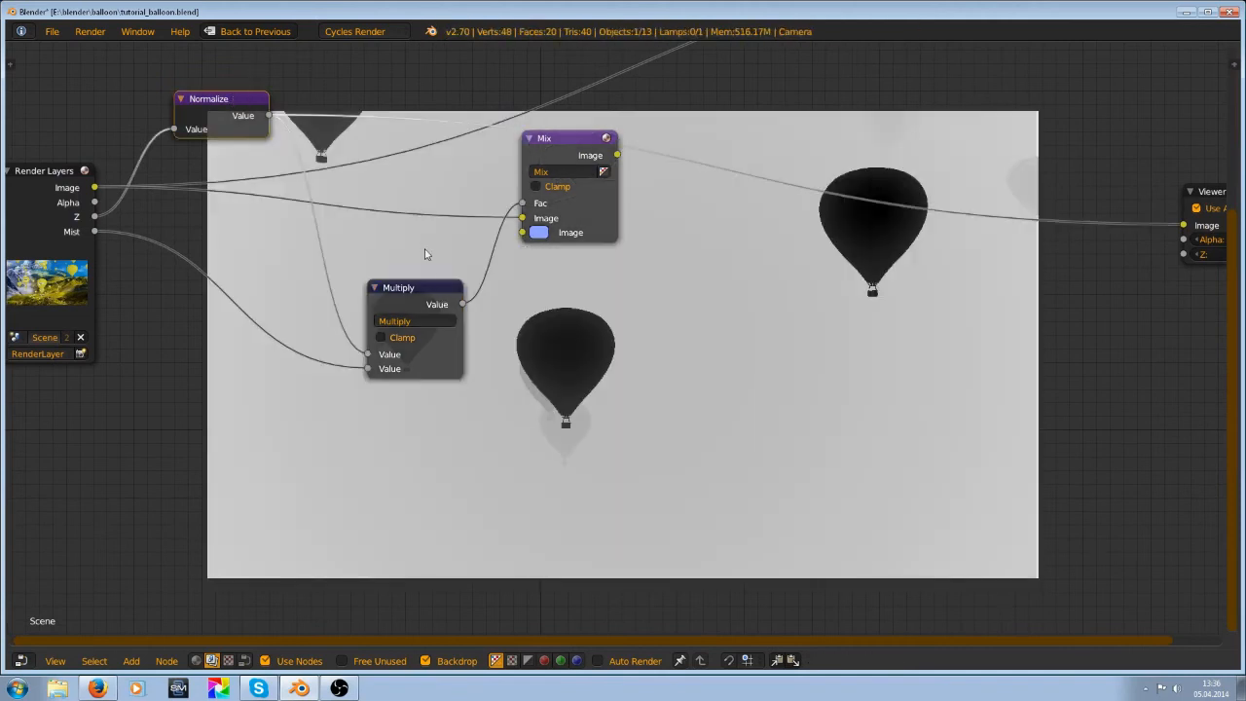
{"action": "left_click", "coordinate": [429, 300], "text": "ctrl+shift"}
{"action": "middle_click_drag", "start_coordinate": [576, 174], "coordinate": [519, 238]}
{"action": "left_click", "coordinate": [519, 238], "text": "ctrl+shift"}
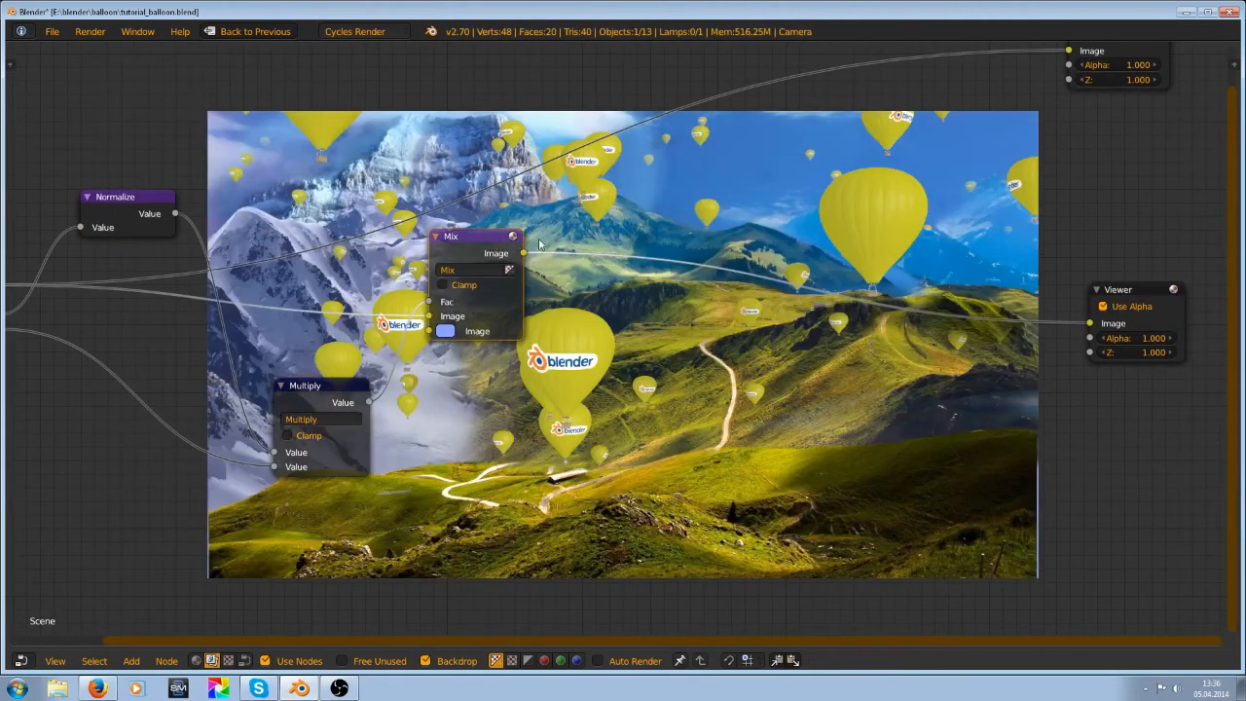
Duplicate the Mix node and insert the copy on the link between the original Mix node and the Viewer
{"action": "scroll", "coordinate": [538, 243], "scroll_direction": "down", "scroll_amount": 2}
{"action": "key", "text": "shift+d"}
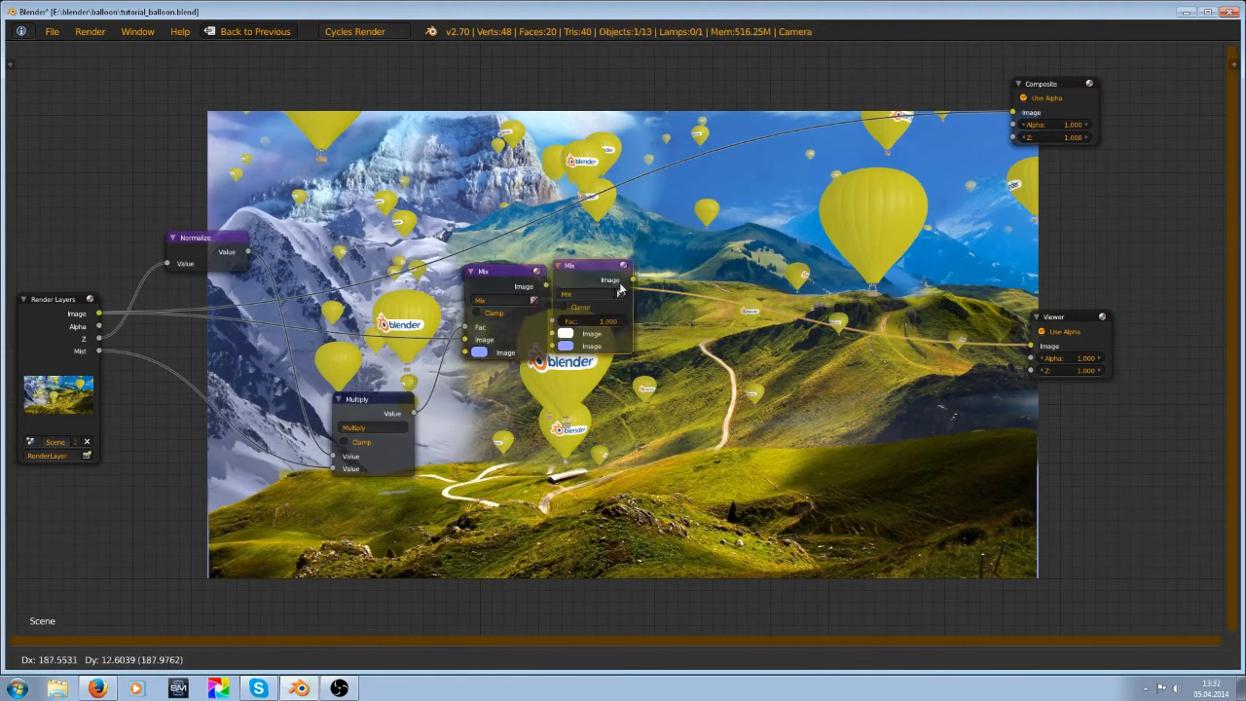
{"action": "left_click", "coordinate": [676, 276]}
Preview the first Mix node, set its blend mode to Screen and its second image color to a deeper blue
{"action": "scroll", "coordinate": [558, 306], "scroll_direction": "up", "scroll_amount": 3}
{"action": "left_click", "coordinate": [476, 266], "text": "ctrl+shift"}
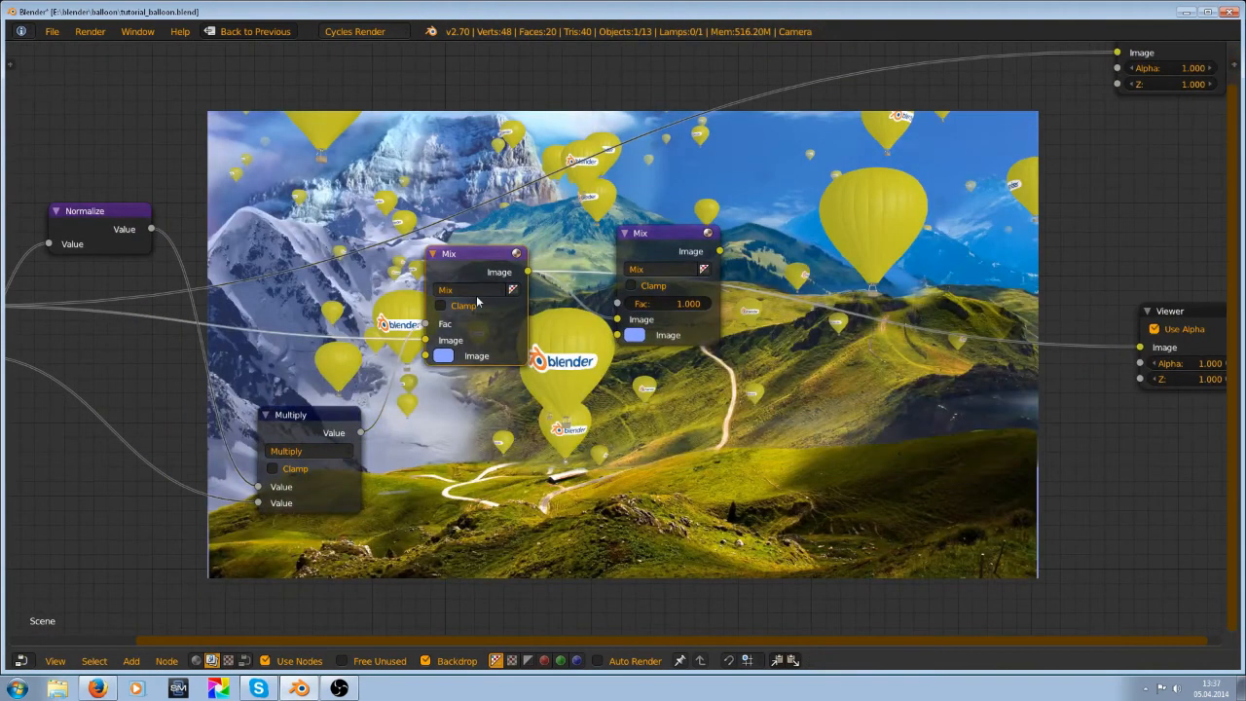
{"action": "left_click", "coordinate": [479, 291]}
{"action": "left_click", "coordinate": [483, 370]}
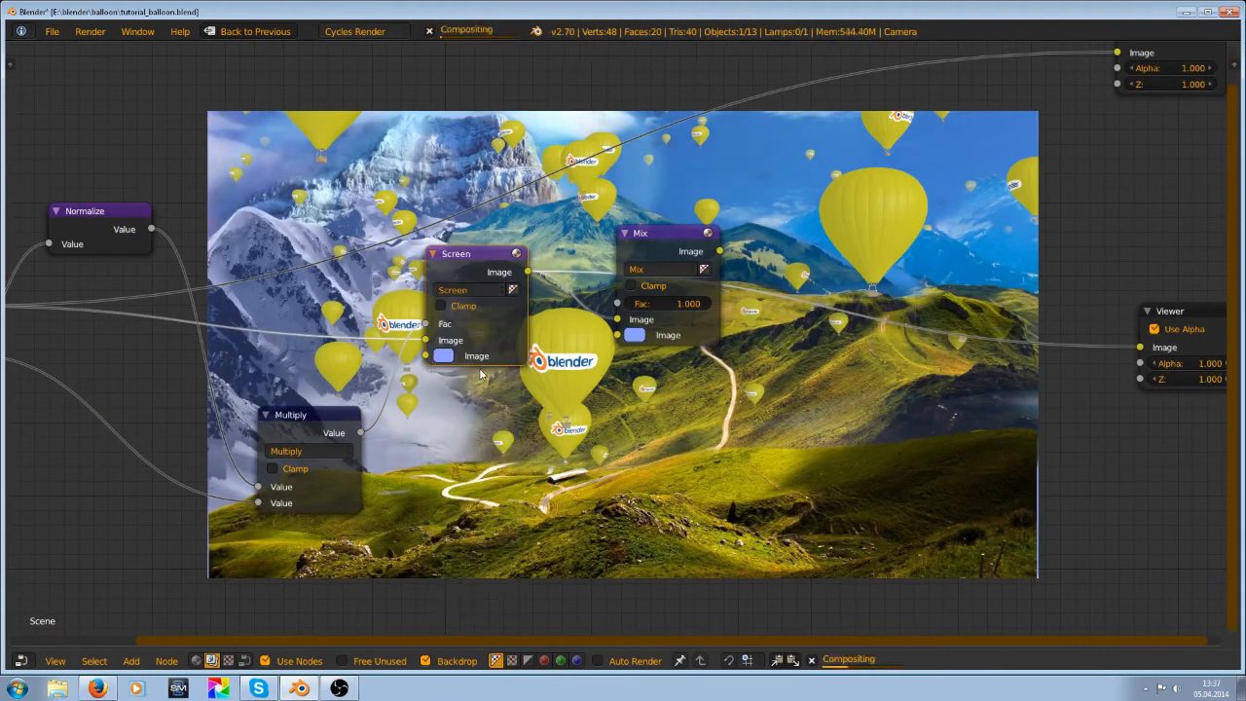
{"action": "left_click", "coordinate": [442, 357]}
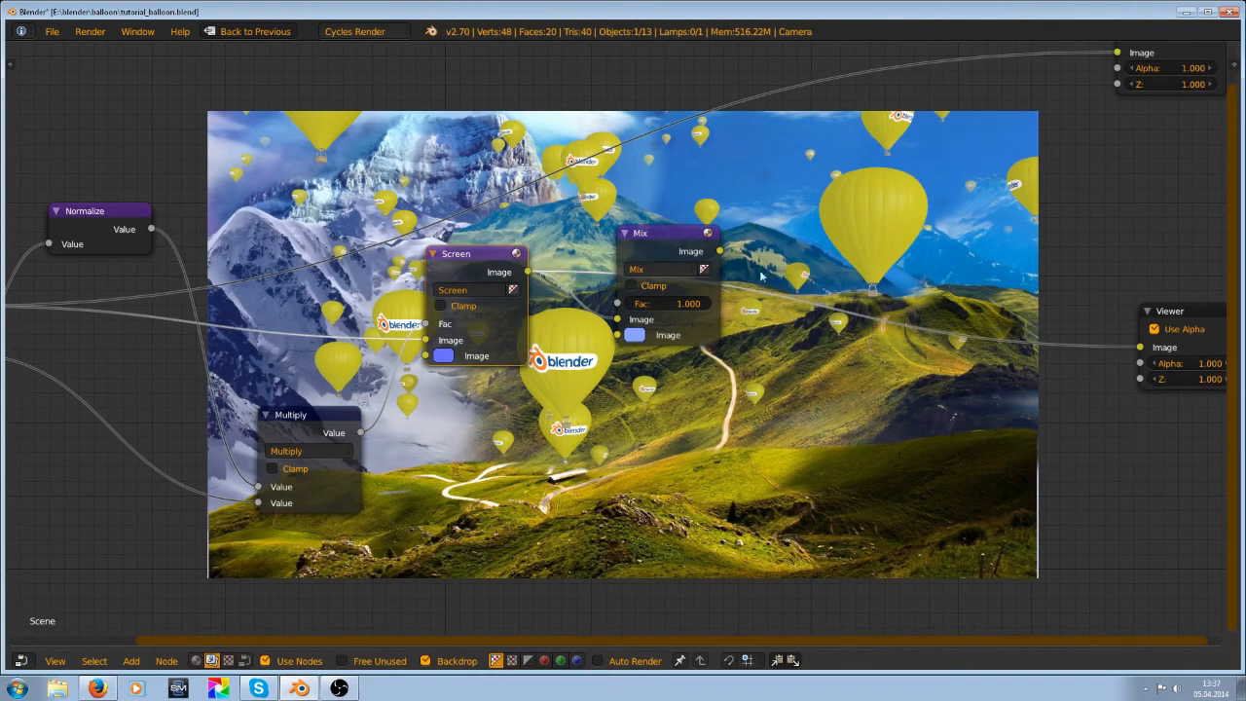
Preview the duplicated Mix node in the Viewer and link the Render Layers Mist pass to its factor input
{"action": "scroll", "coordinate": [356, 342], "scroll_direction": "down", "scroll_amount": 3}
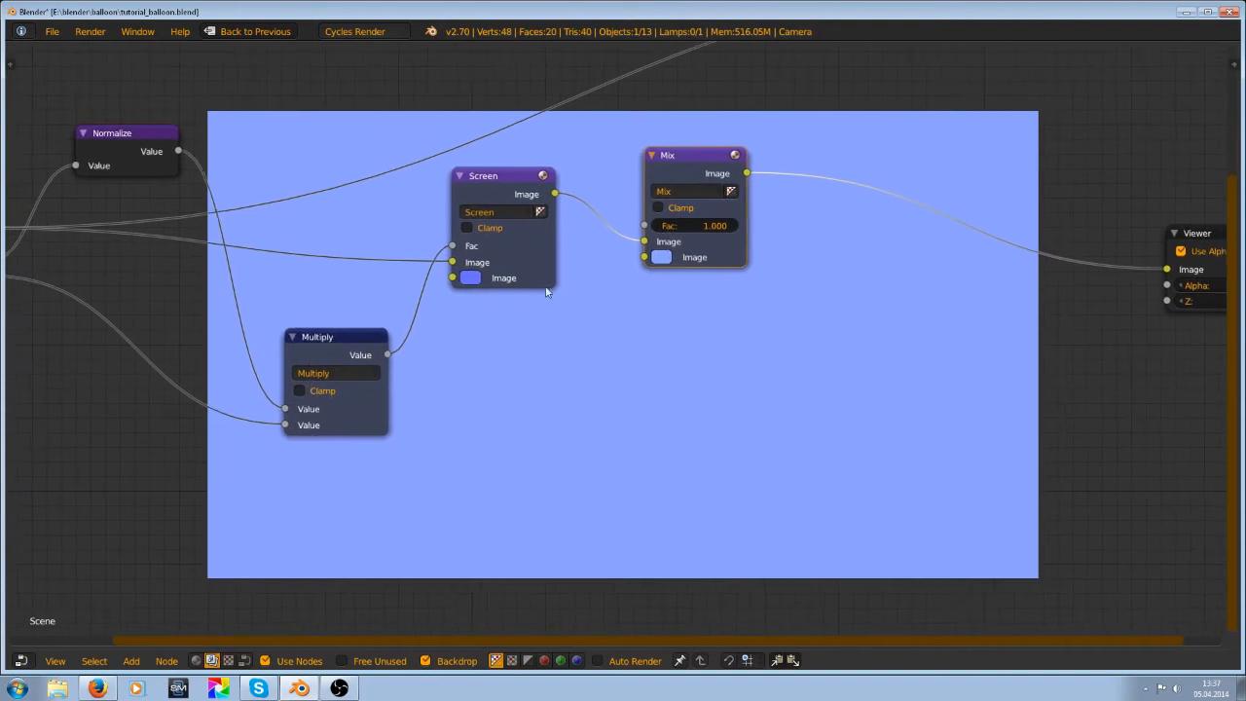
{"action": "left_click", "coordinate": [151, 288]}
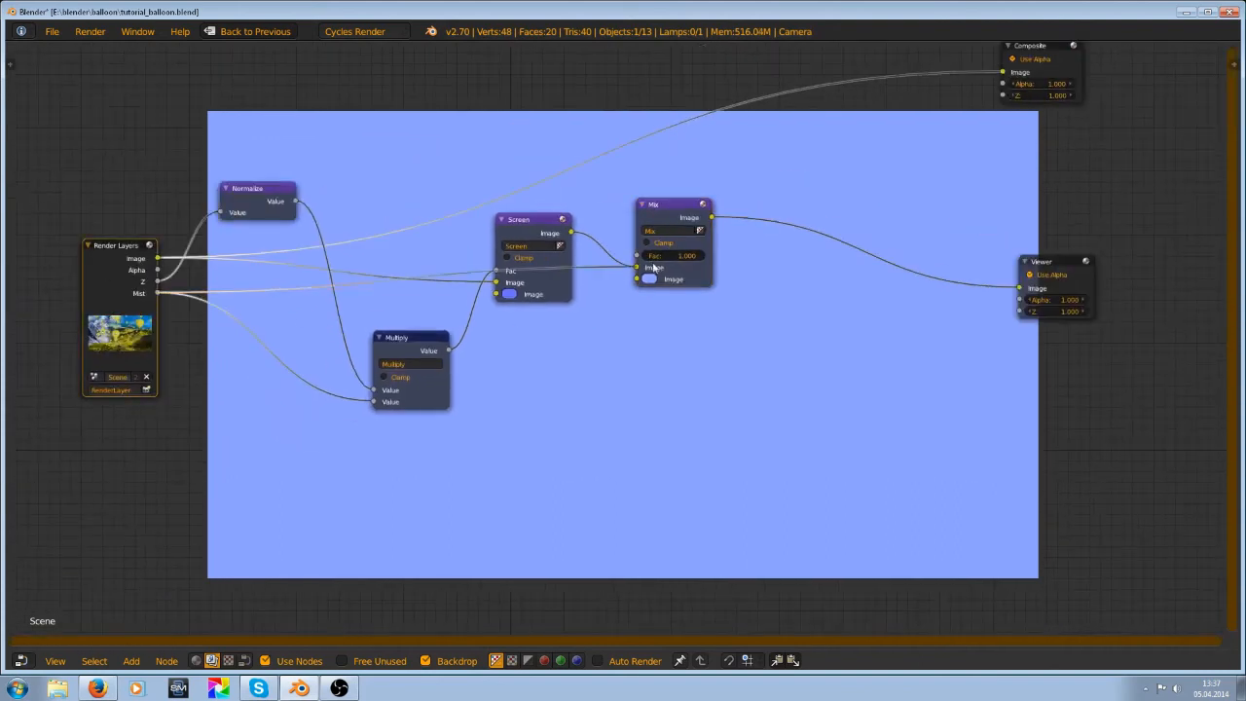
{"action": "scroll", "coordinate": [655, 337], "scroll_direction": "up", "scroll_amount": 2}
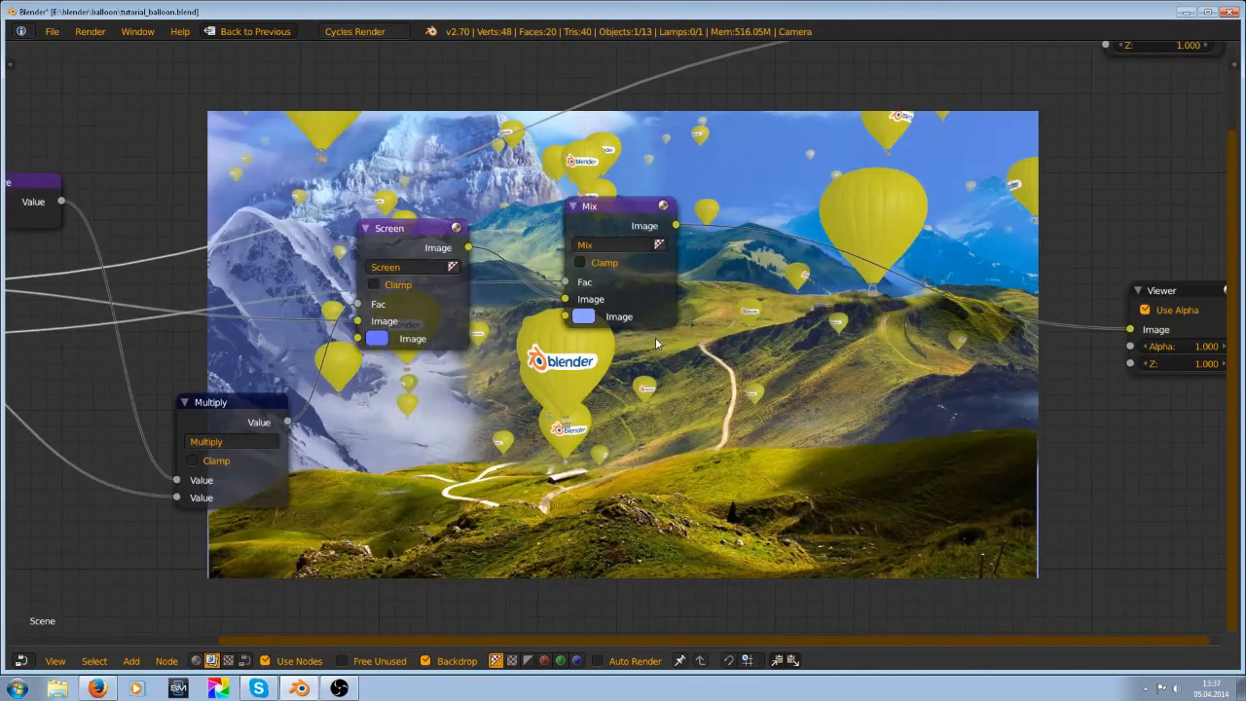
Try a pale violet, about R 0.910, G 0.503, B 1.0, as the duplicated Mix node's second image color
{"action": "left_click", "coordinate": [584, 316]}
{"action": "left_click", "coordinate": [678, 126]}
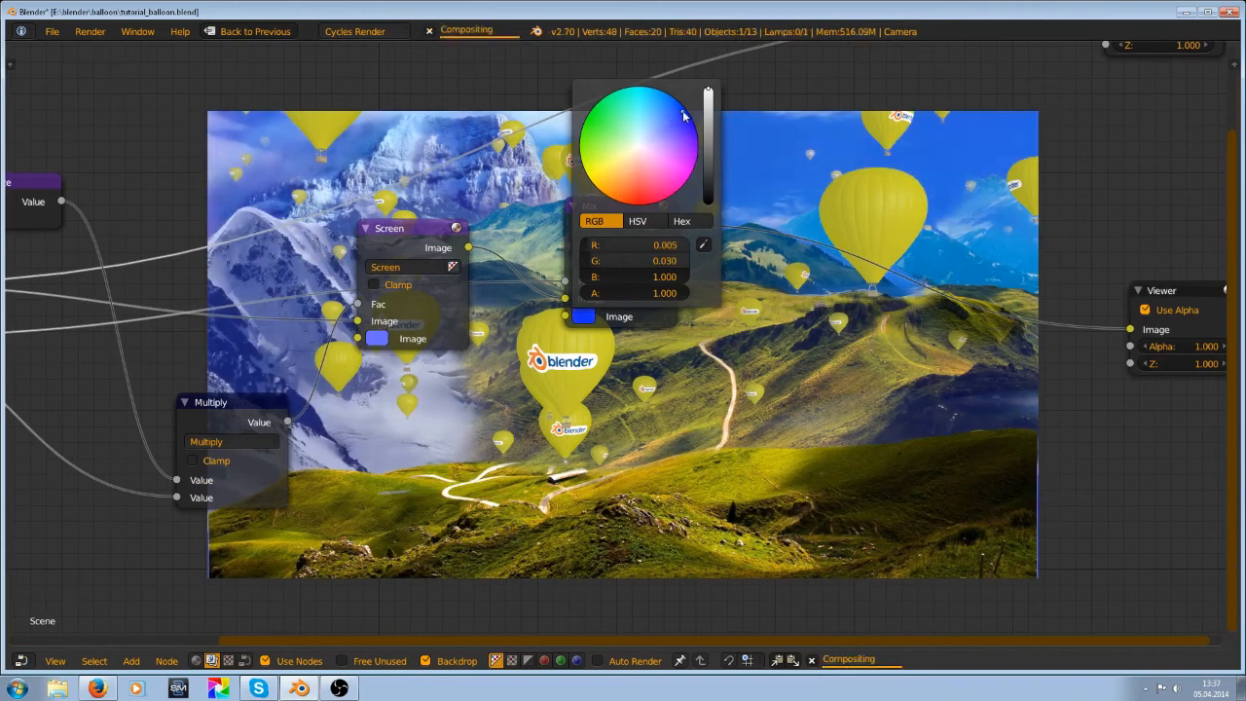
{"action": "left_click_drag", "start_coordinate": [678, 126], "coordinate": [658, 151]}
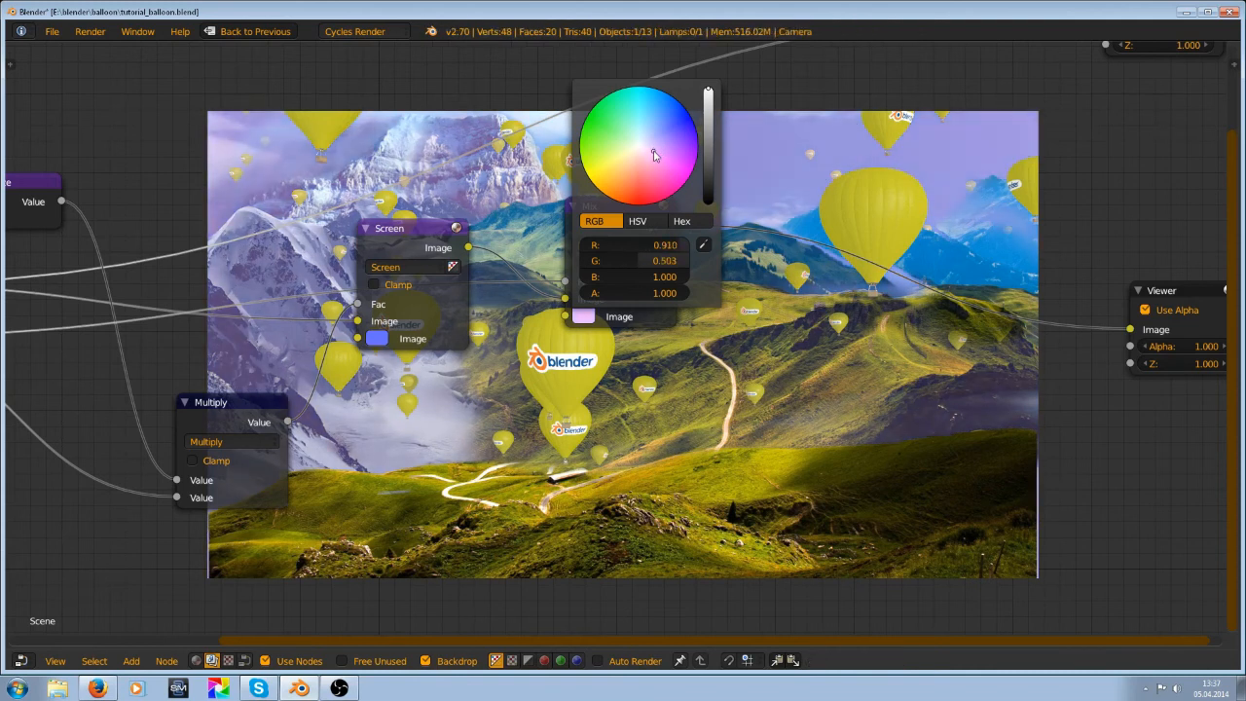
Set the duplicated Mix node's second image color to a medium blue, about R 0.079, G 0.367, B 0.650
{"action": "scroll", "coordinate": [935, 433], "scroll_direction": "down", "scroll_amount": 3}
{"action": "middle_click_drag", "start_coordinate": [935, 443], "coordinate": [928, 380]}
{"action": "scroll", "coordinate": [926, 439], "scroll_direction": "up", "scroll_amount": 4}
{"action": "left_click", "coordinate": [611, 239]}
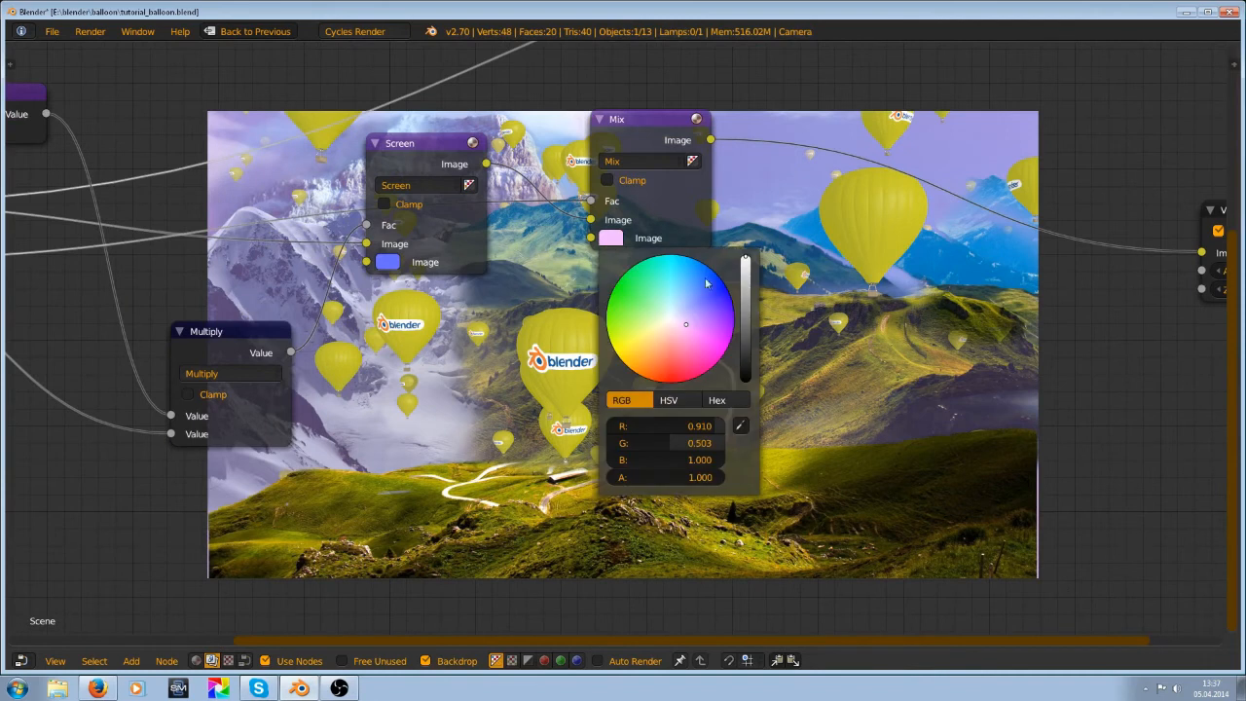
{"action": "left_click_drag", "start_coordinate": [688, 321], "coordinate": [686, 281]}
{"action": "left_click", "coordinate": [746, 277]}
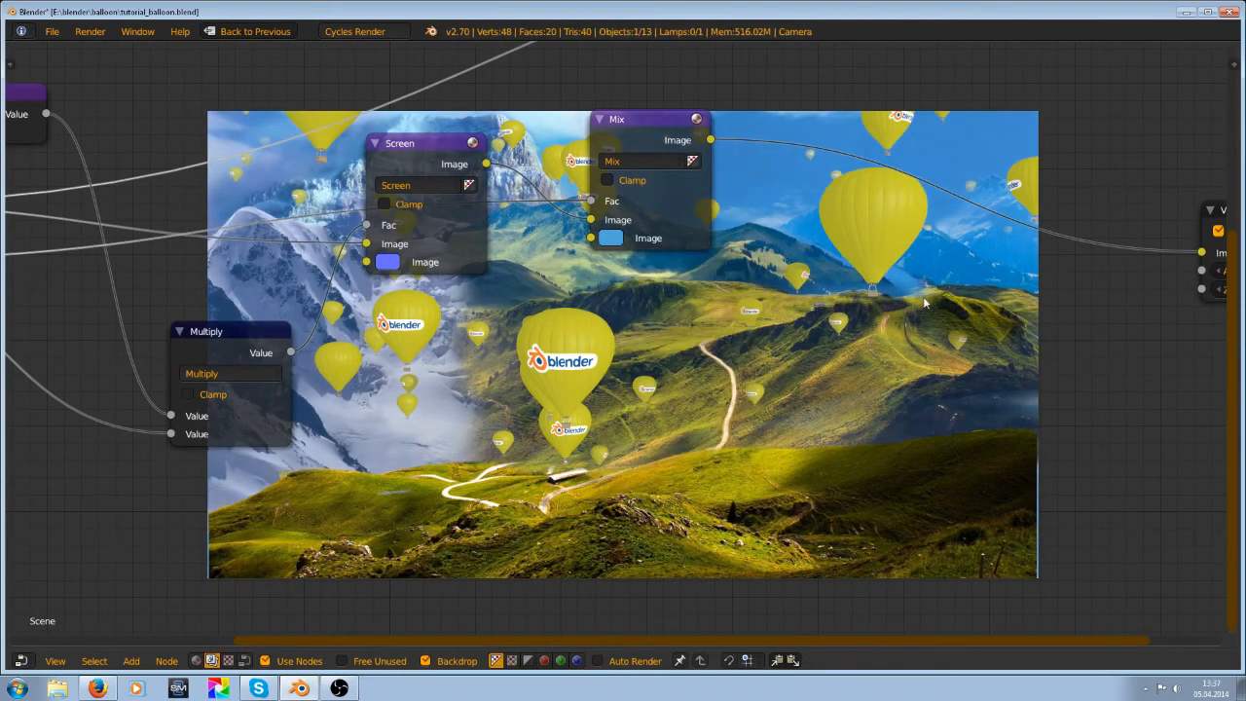
Align the Screen node with the duplicated Mix node and try the Multiply blend mode on the duplicate
{"action": "scroll", "coordinate": [789, 370], "scroll_direction": "down", "scroll_amount": 2}
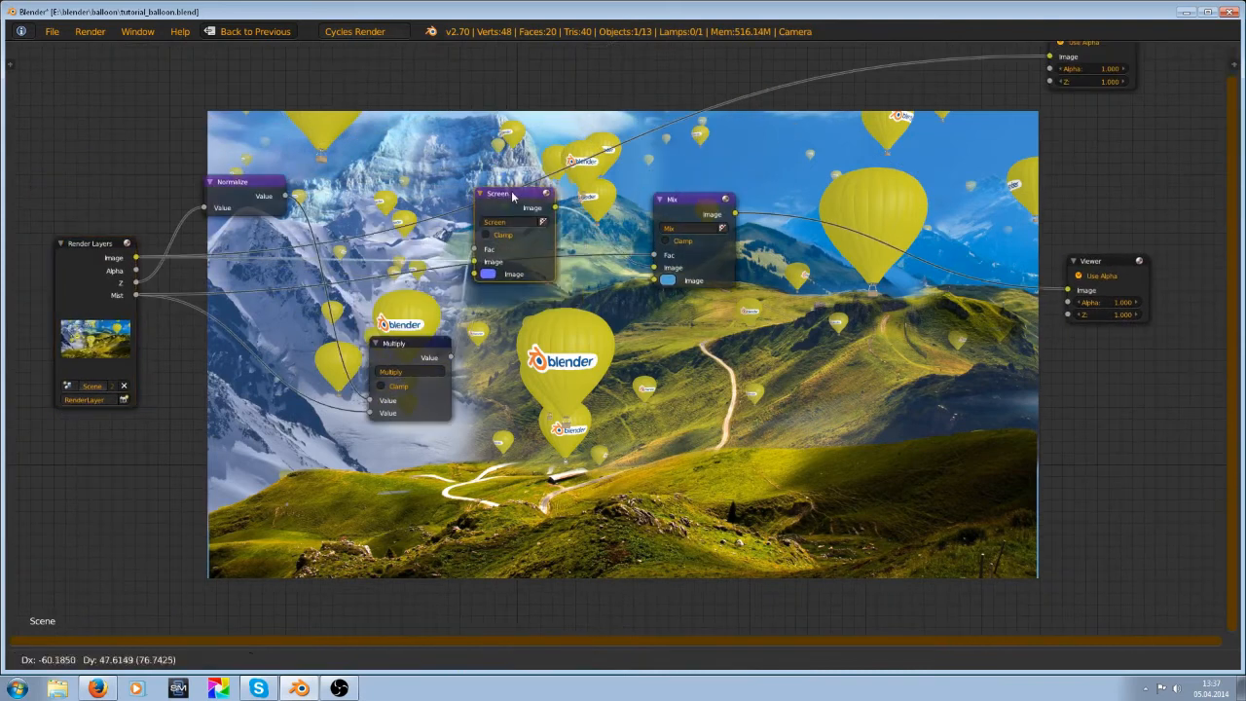
{"action": "left_click_drag", "start_coordinate": [564, 226], "coordinate": [531, 210]}
{"action": "left_click", "coordinate": [681, 230]}
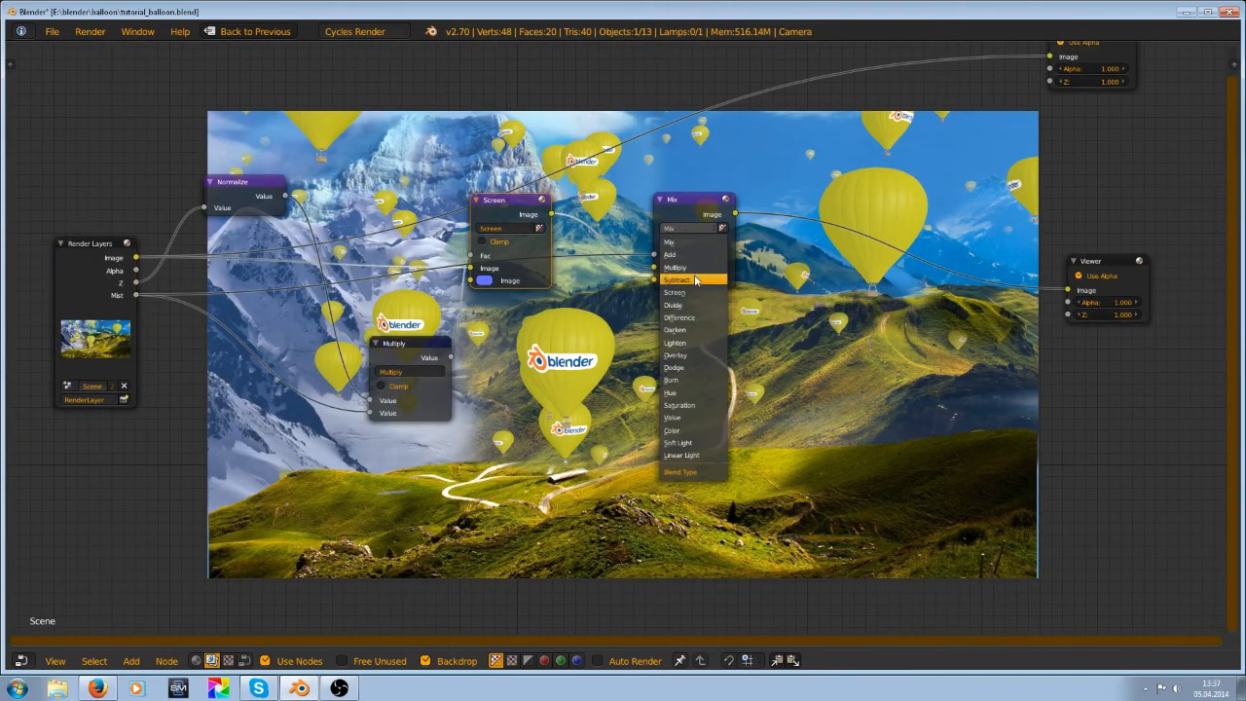
{"action": "left_click", "coordinate": [698, 268]}
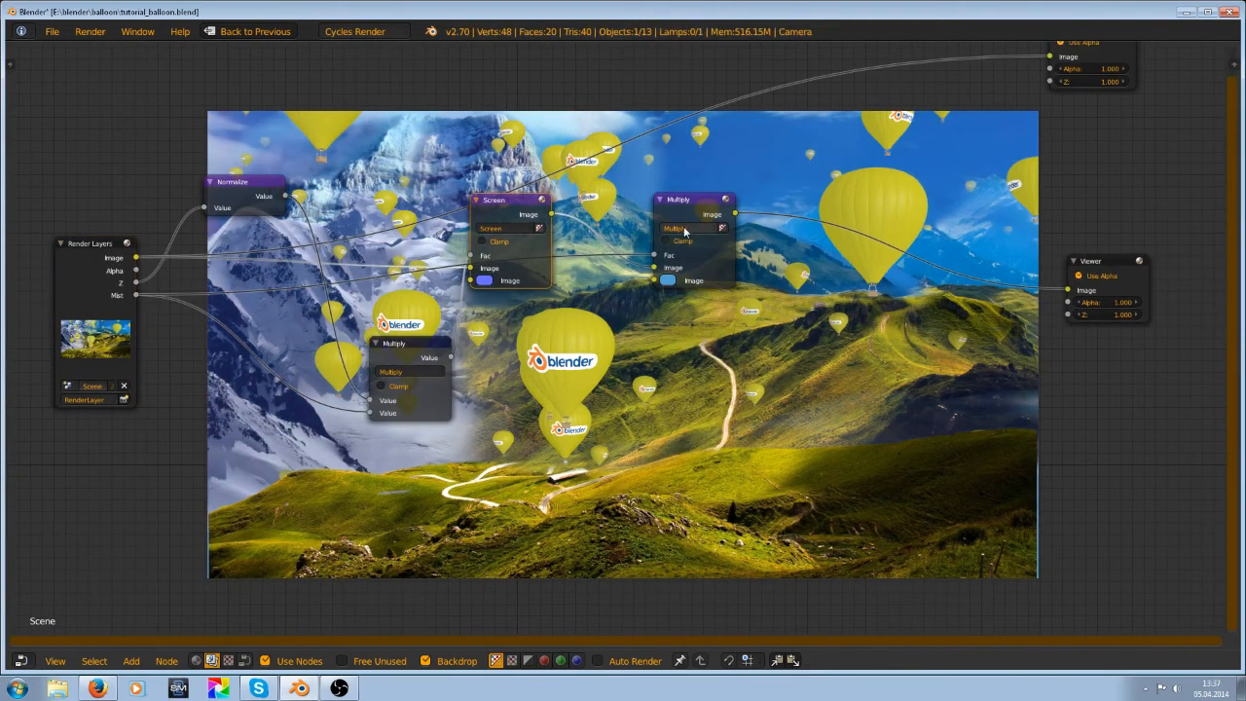
Set the blend mode of the color mixing node after the Screen node to Add
{"action": "scroll", "coordinate": [562, 296], "scroll_direction": "up", "scroll_amount": 2}
{"action": "left_click", "coordinate": [512, 265]}
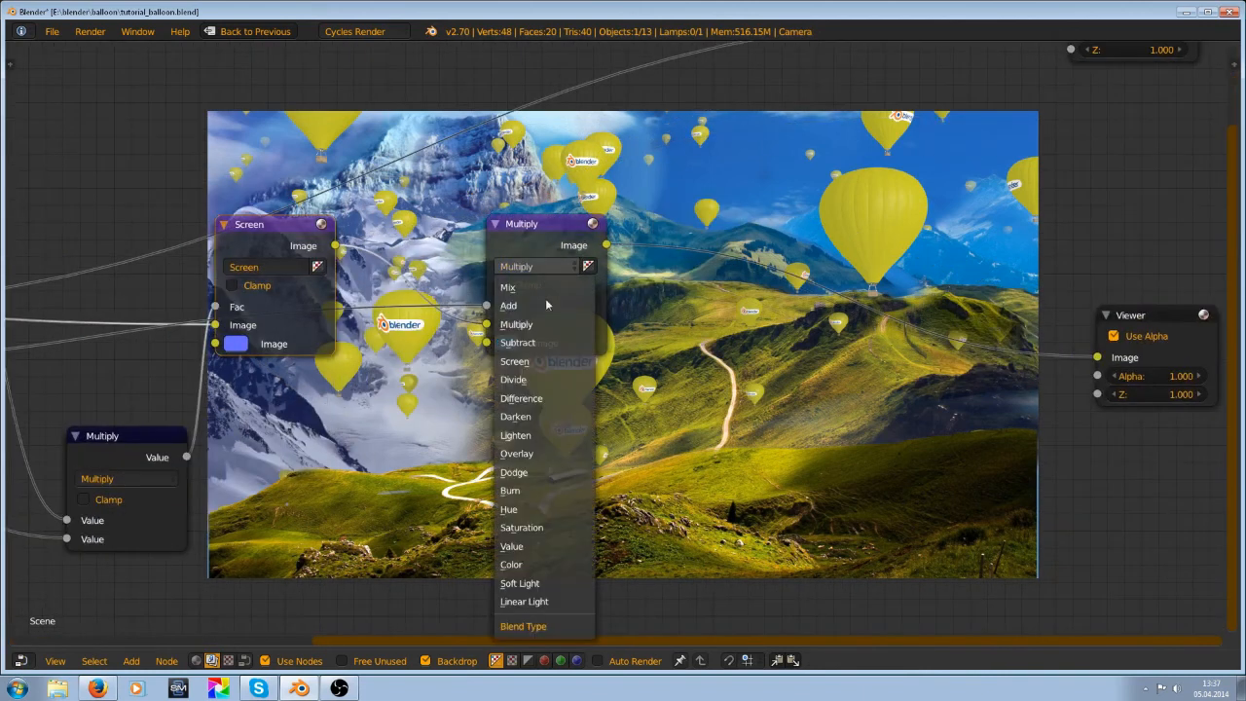
{"action": "left_click", "coordinate": [540, 303]}
{"action": "left_click", "coordinate": [551, 267]}
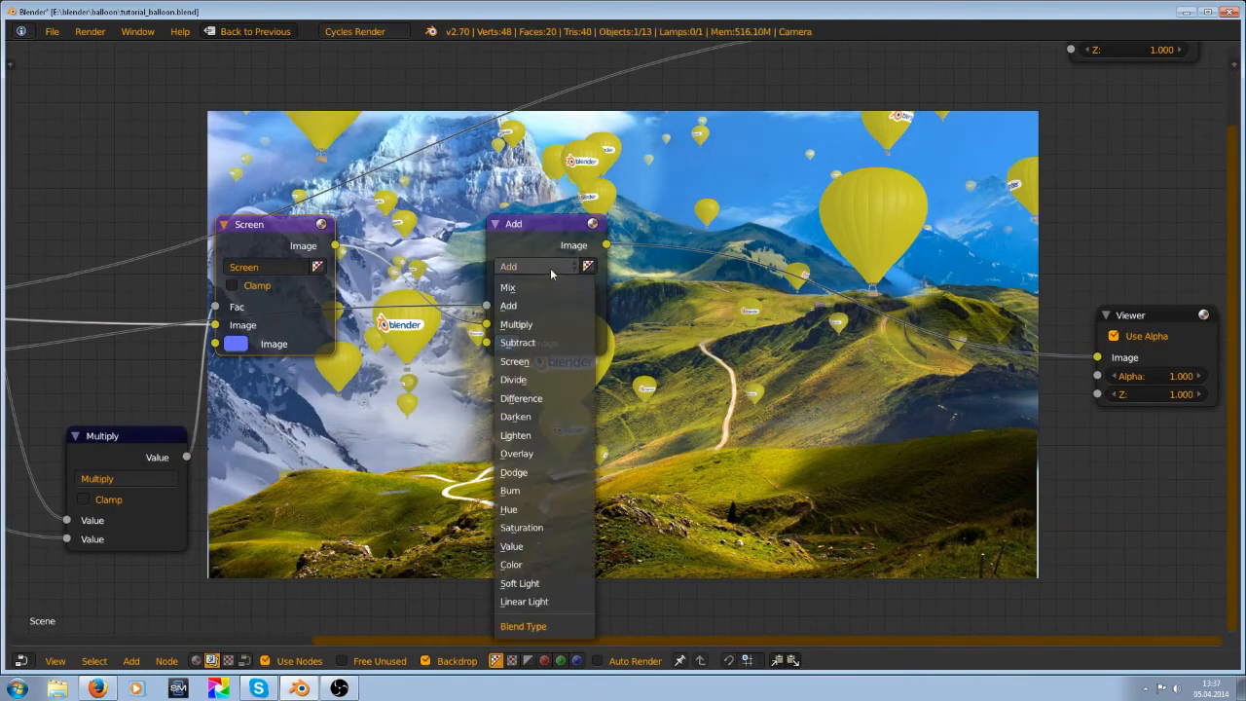
{"action": "left_click", "coordinate": [542, 305]}
Change the Add node's second image color to a brighter light blue
{"action": "middle_click_drag", "start_coordinate": [545, 393], "coordinate": [492, 339]}
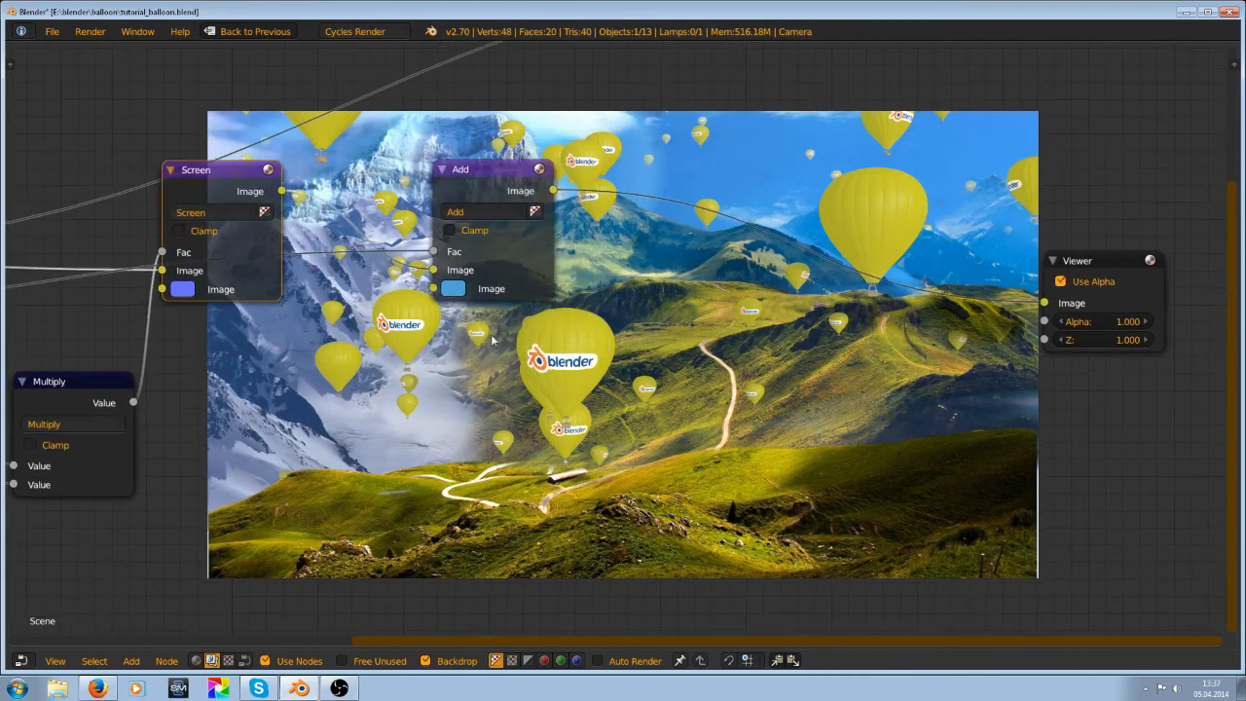
{"action": "left_click", "coordinate": [456, 288]}
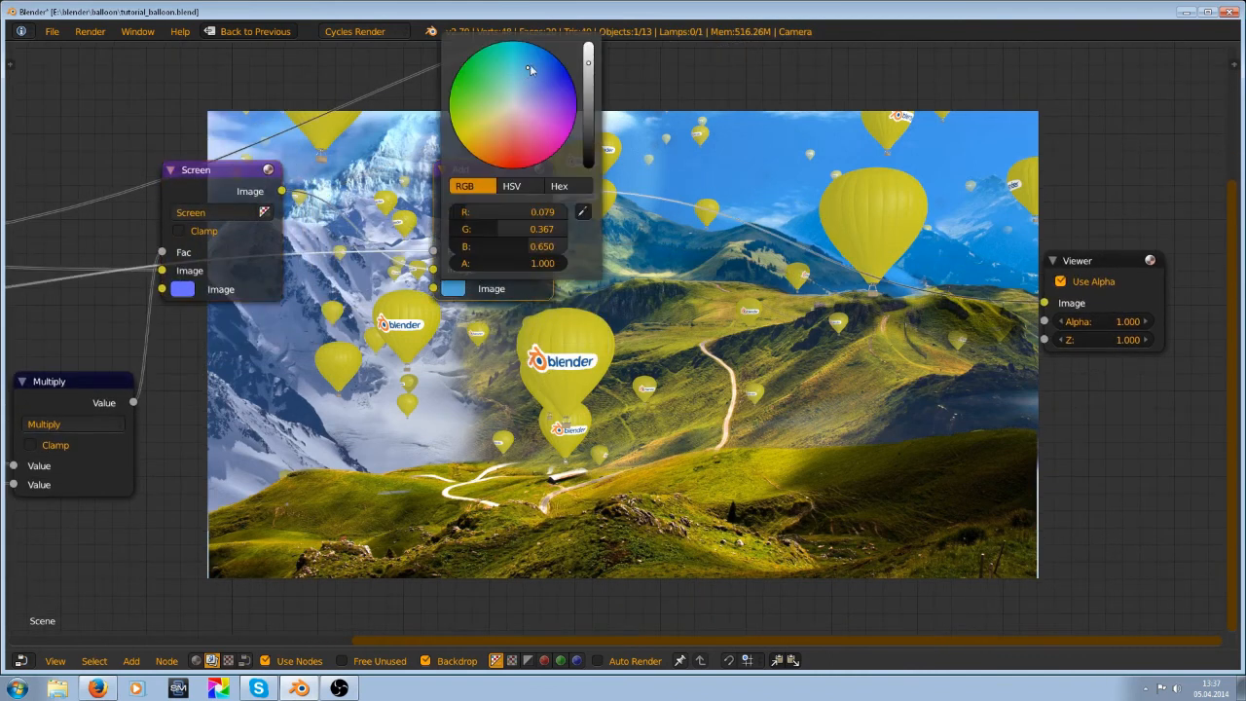
{"action": "scroll", "coordinate": [653, 409], "scroll_direction": "down", "scroll_amount": 2}
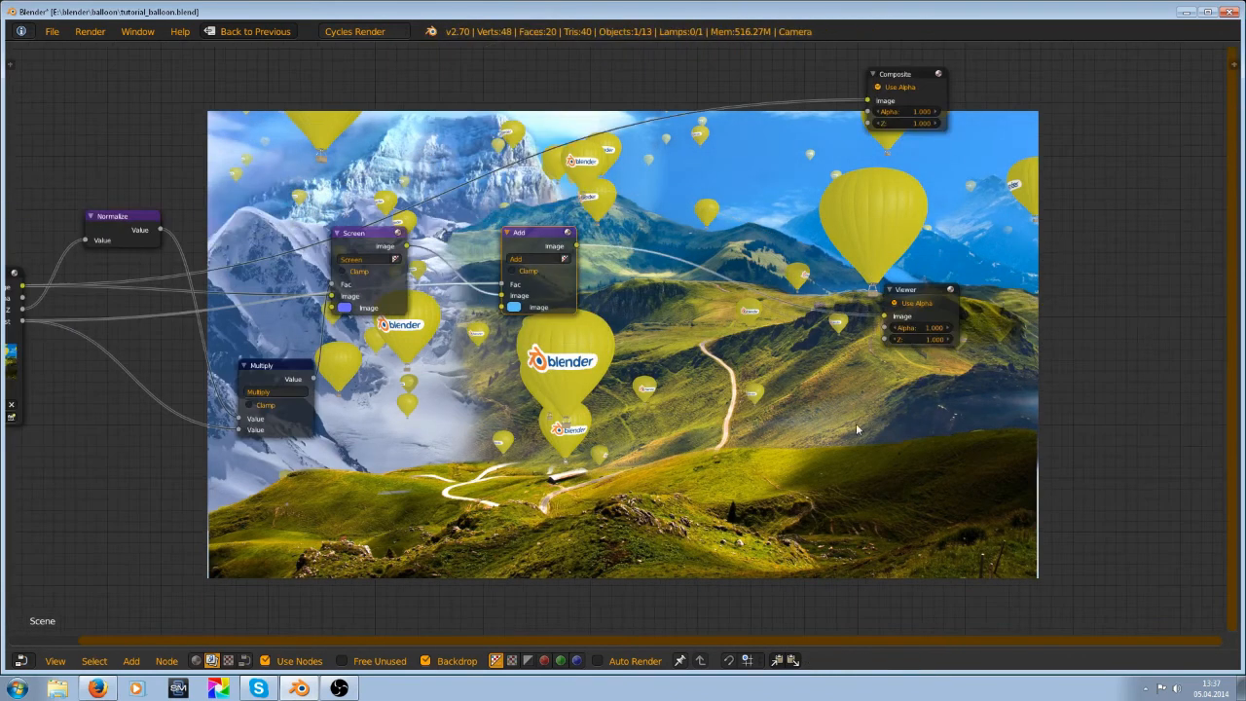
{"action": "middle_click_drag", "start_coordinate": [835, 441], "coordinate": [832, 343]}
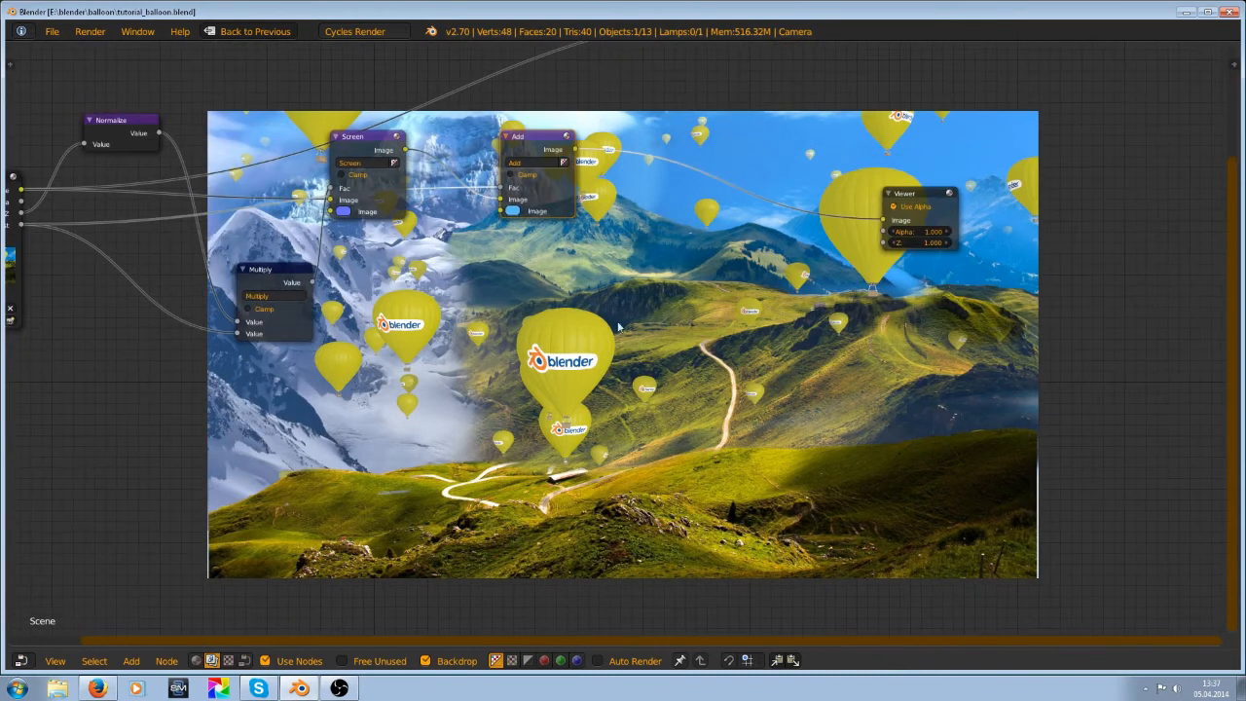
Move the Multiply math node closer to the Render Layers node and save the blend file
{"action": "scroll", "coordinate": [619, 327], "scroll_direction": "down", "scroll_amount": 4}
{"action": "middle_click_drag", "start_coordinate": [384, 291], "coordinate": [525, 352]}
{"action": "scroll", "coordinate": [526, 352], "scroll_direction": "up", "scroll_amount": 3}
{"action": "left_click_drag", "start_coordinate": [512, 389], "coordinate": [430, 333]}
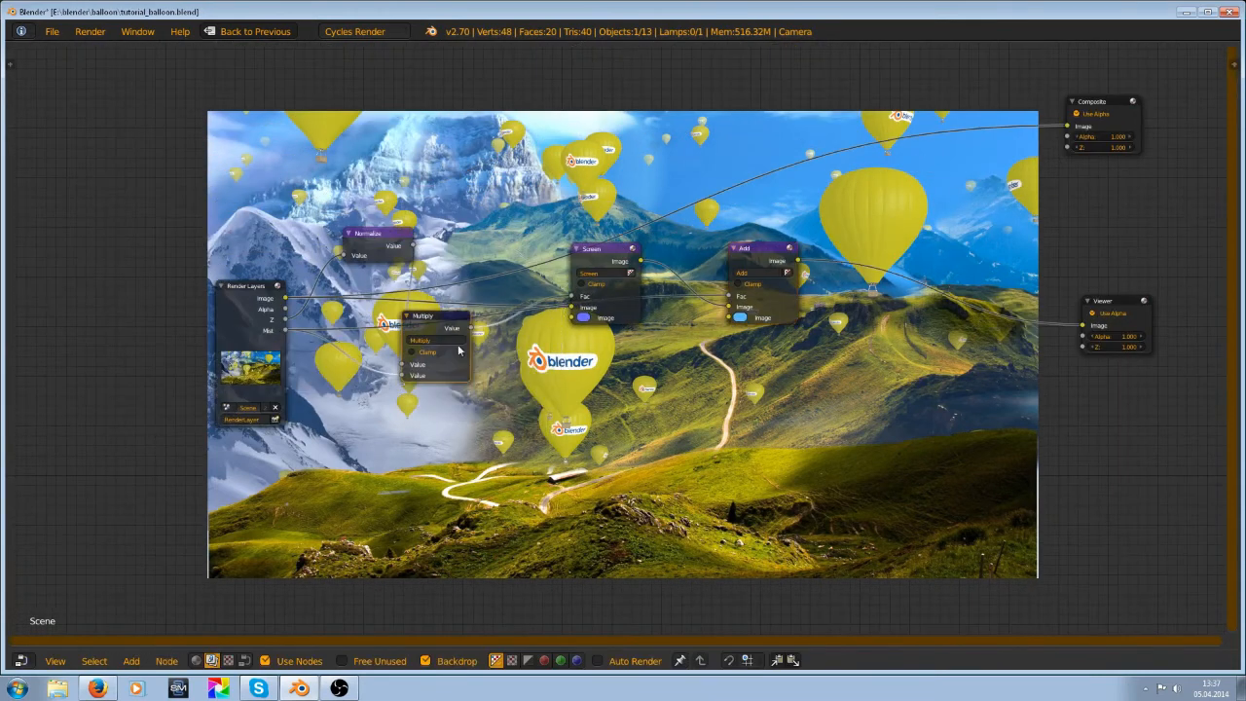
{"action": "key", "text": "ctrl+s"}
{"action": "left_click", "coordinate": [565, 398]}
Insert a Color Balance node on the link between the Add node and the Viewer
{"action": "middle_click_drag", "start_coordinate": [806, 343], "coordinate": [425, 302]}
{"action": "scroll", "coordinate": [424, 302], "scroll_direction": "up", "scroll_amount": 2}
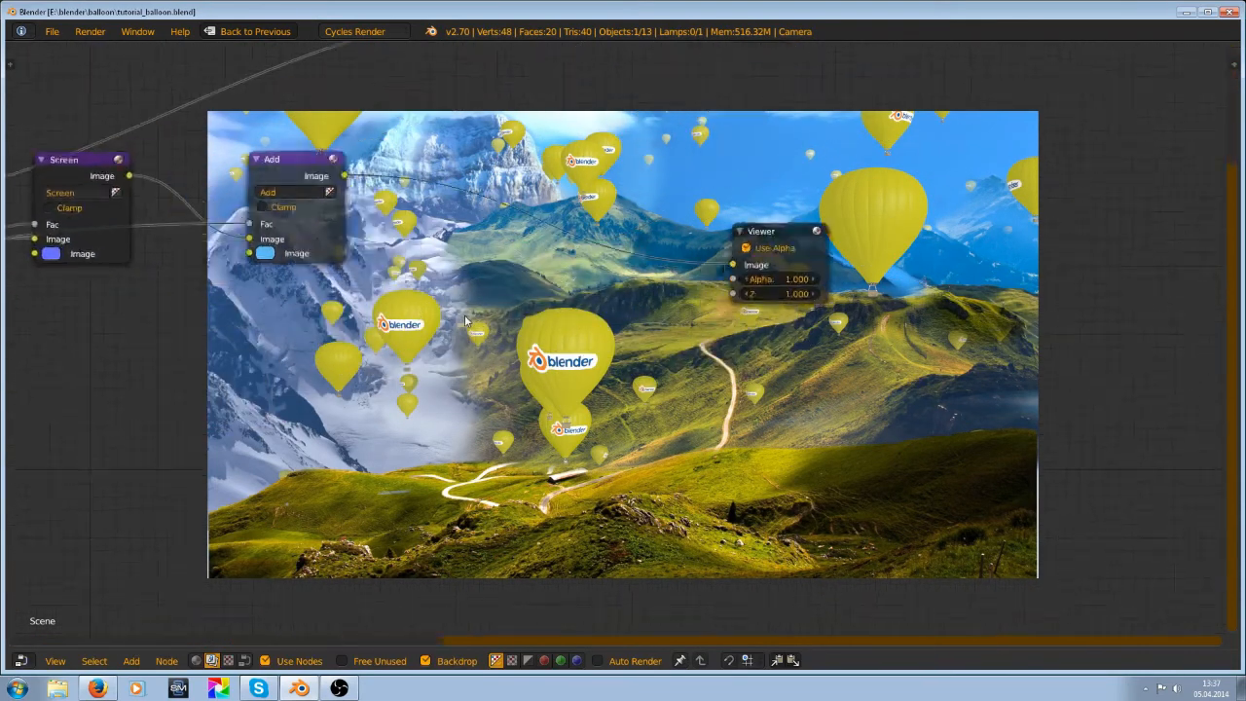
{"action": "key", "text": "shift+a"}
{"action": "mouse_move", "coordinate": [533, 327]}
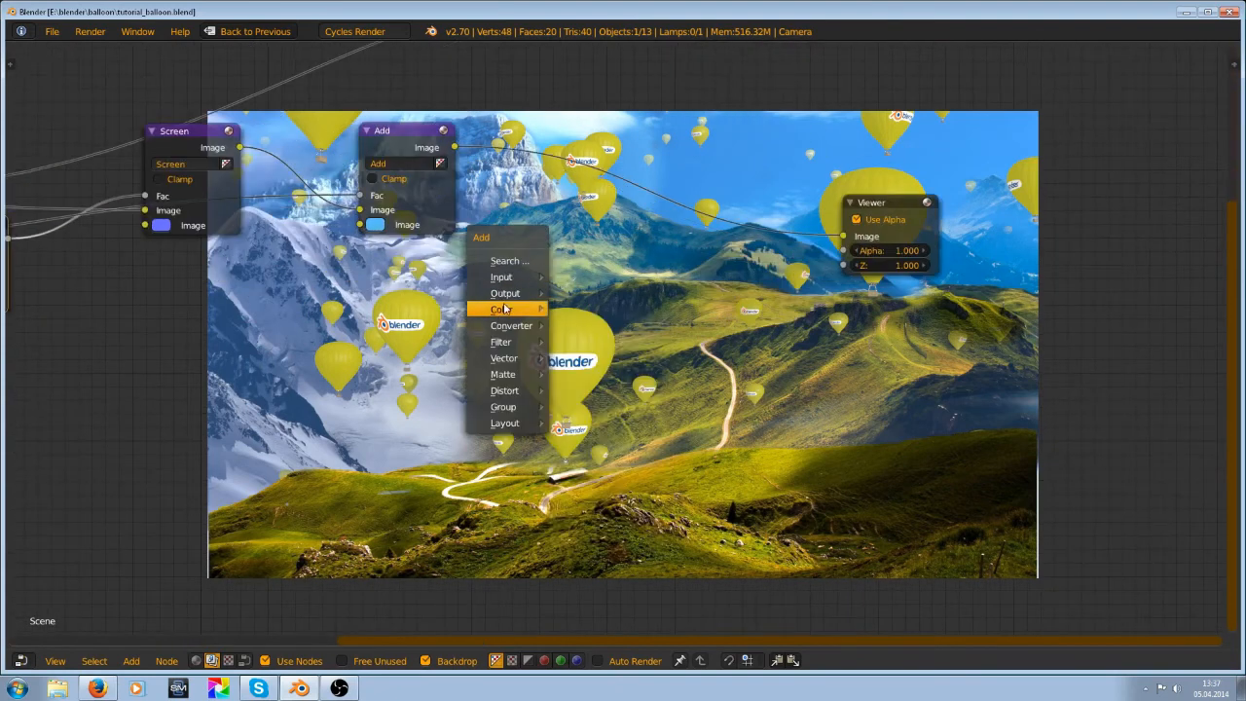
{"action": "mouse_move", "coordinate": [507, 310]}
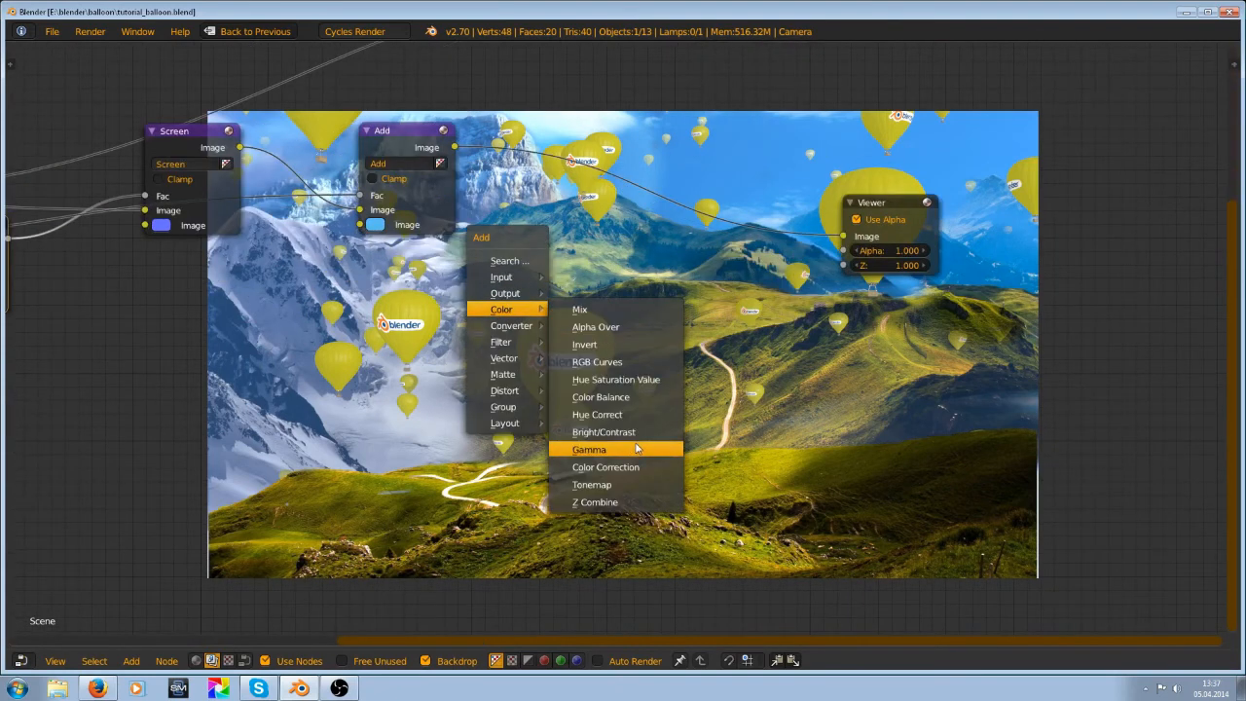
{"action": "left_click", "coordinate": [628, 398]}
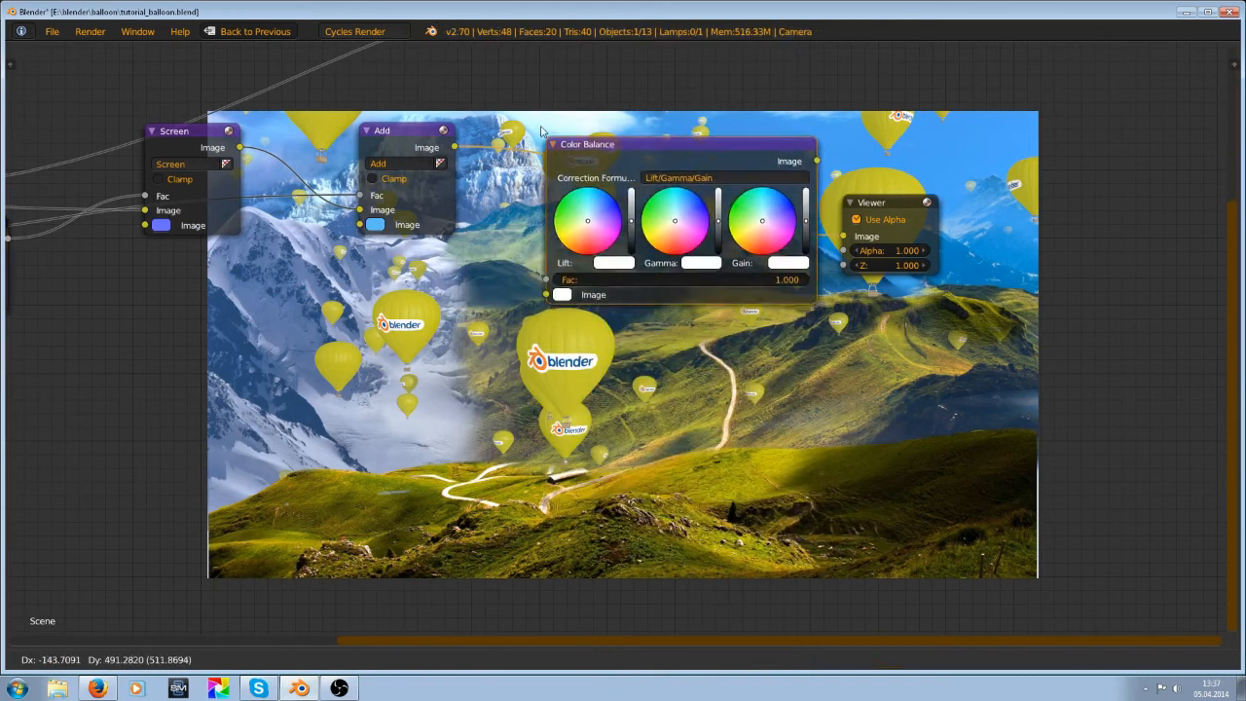
{"action": "left_click", "coordinate": [532, 118]}
Tint the Color Balance node's Gain very slightly toward blue
{"action": "middle_click_drag", "start_coordinate": [821, 189], "coordinate": [223, 466]}
{"action": "middle_click_drag", "start_coordinate": [329, 430], "coordinate": [588, 349]}
{"action": "scroll", "coordinate": [596, 344], "scroll_direction": "up", "scroll_amount": 2}
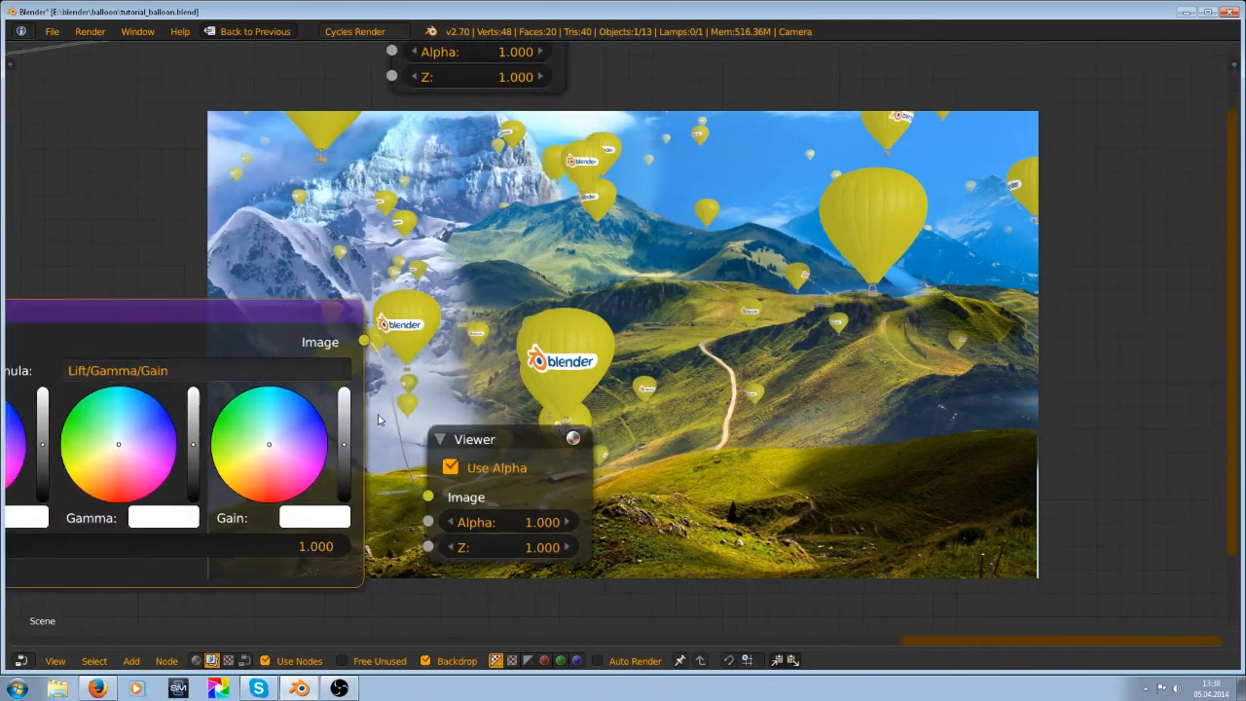
{"action": "middle_click_drag", "start_coordinate": [379, 420], "coordinate": [448, 288]}
{"action": "scroll", "coordinate": [319, 302], "scroll_direction": "up", "scroll_amount": 3}
{"action": "left_click_drag", "start_coordinate": [353, 306], "coordinate": [357, 310]}
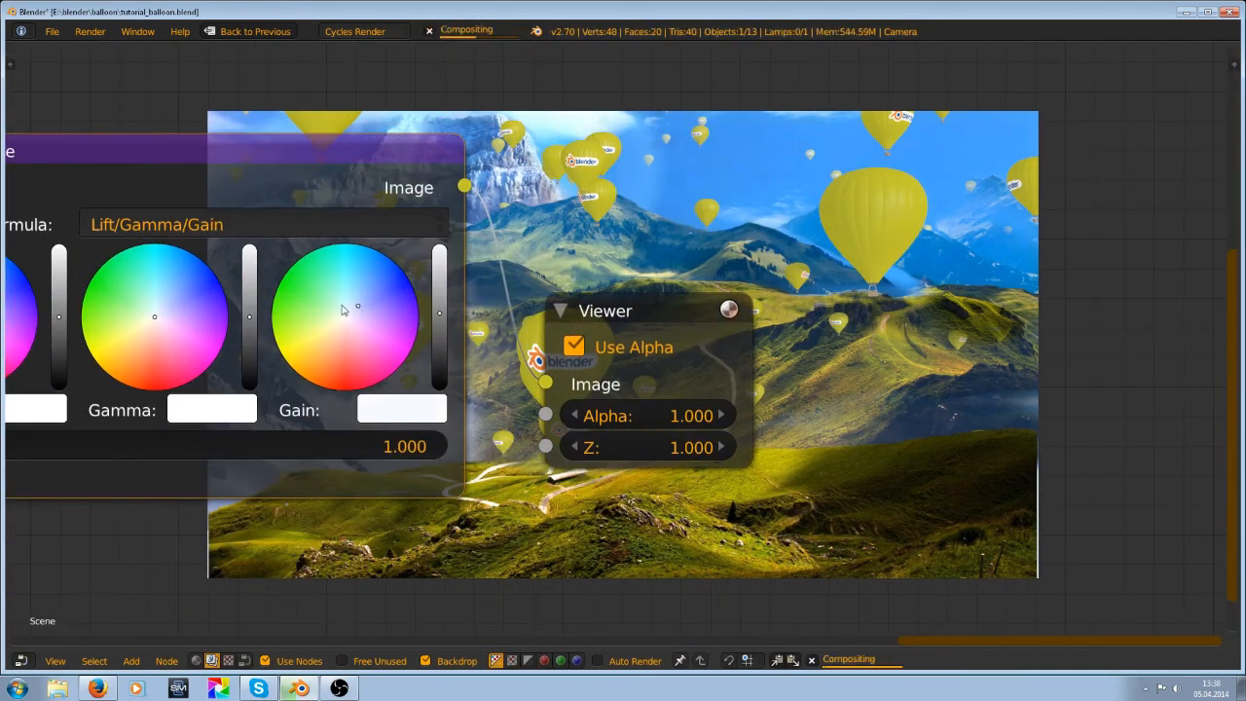
Nudge the Color Balance node's Gamma slightly toward cool blue and tint its Lift pale blue
{"action": "middle_click_drag", "start_coordinate": [341, 309], "coordinate": [762, 506]}
{"action": "scroll", "coordinate": [640, 473], "scroll_direction": "down", "scroll_amount": 5}
{"action": "middle_click_drag", "start_coordinate": [617, 436], "coordinate": [609, 459]}
{"action": "left_click_drag", "start_coordinate": [582, 481], "coordinate": [577, 475]}
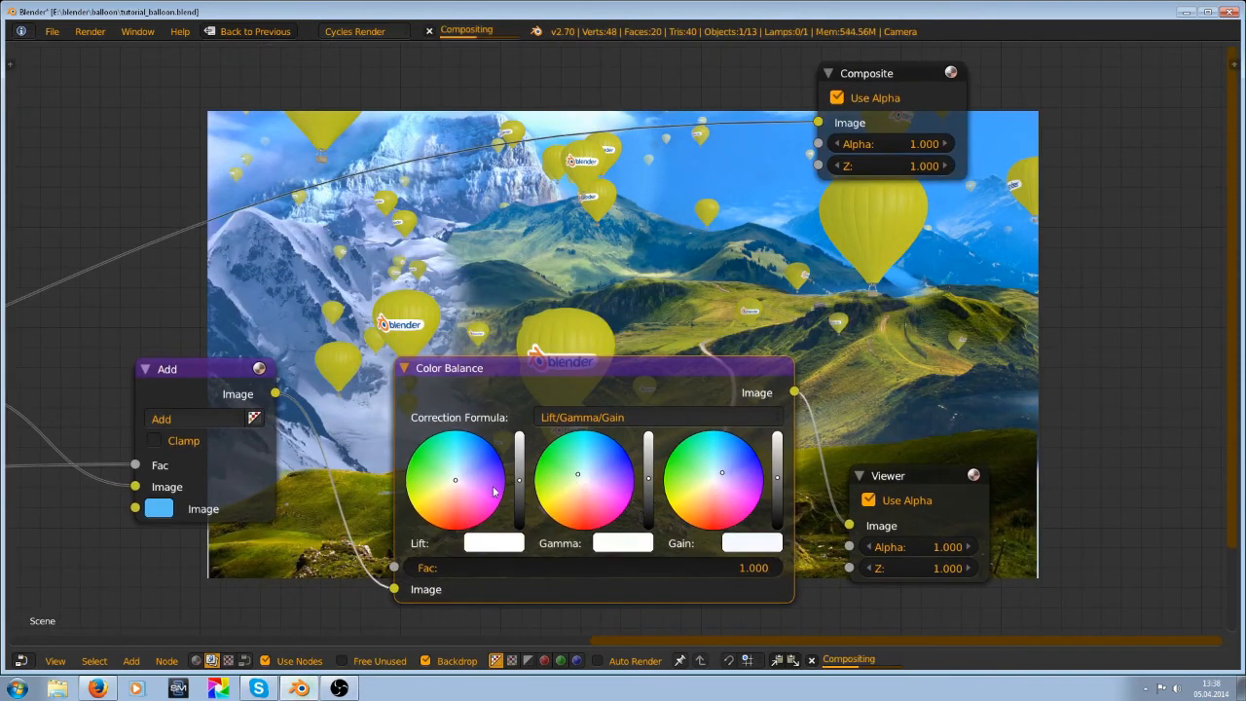
{"action": "left_click_drag", "start_coordinate": [455, 480], "coordinate": [456, 492]}
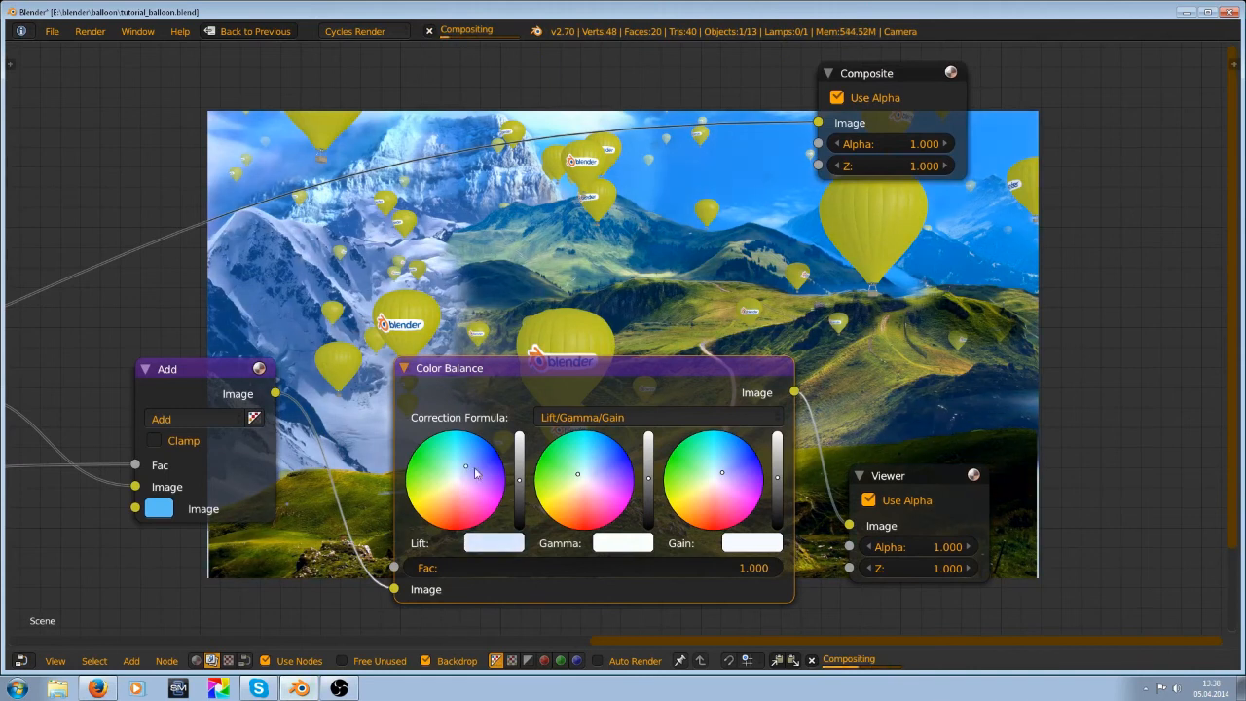
{"action": "middle_click_drag", "start_coordinate": [666, 386], "coordinate": [546, 440]}
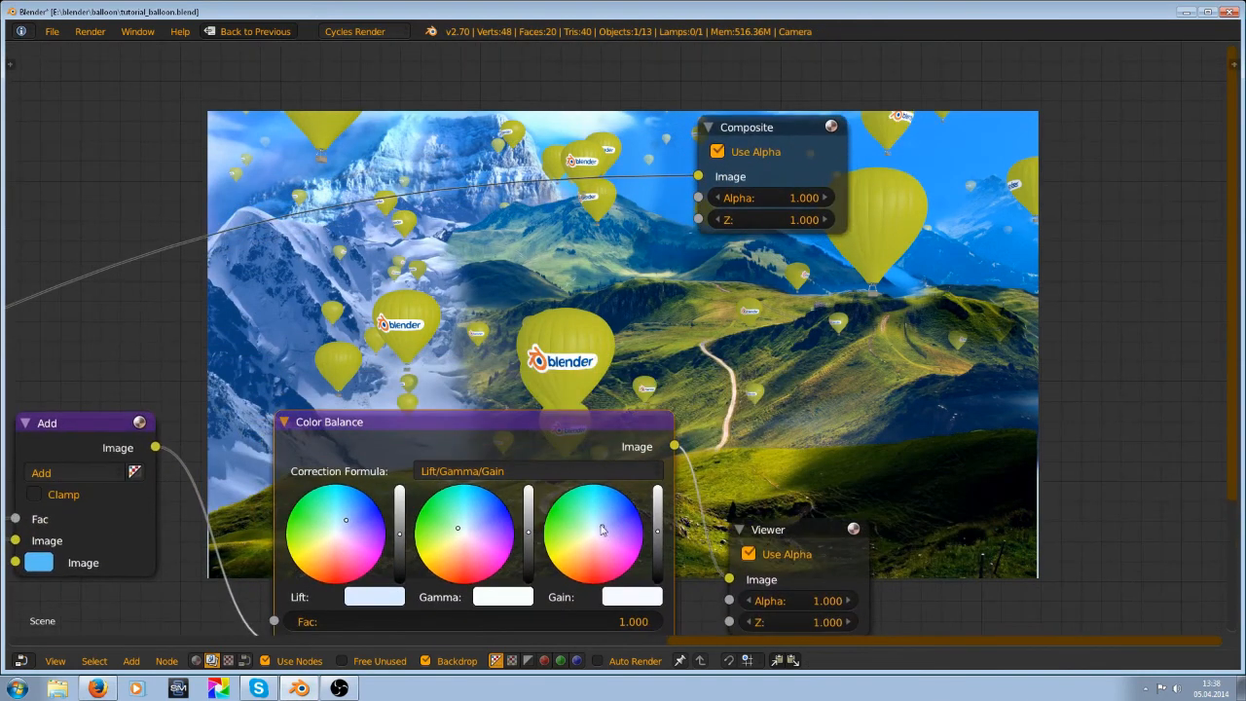
Try a brighter, orange-red Gain and a red-tinted Gamma on the Color Balance node
{"action": "left_click_drag", "start_coordinate": [656, 531], "coordinate": [599, 537]}
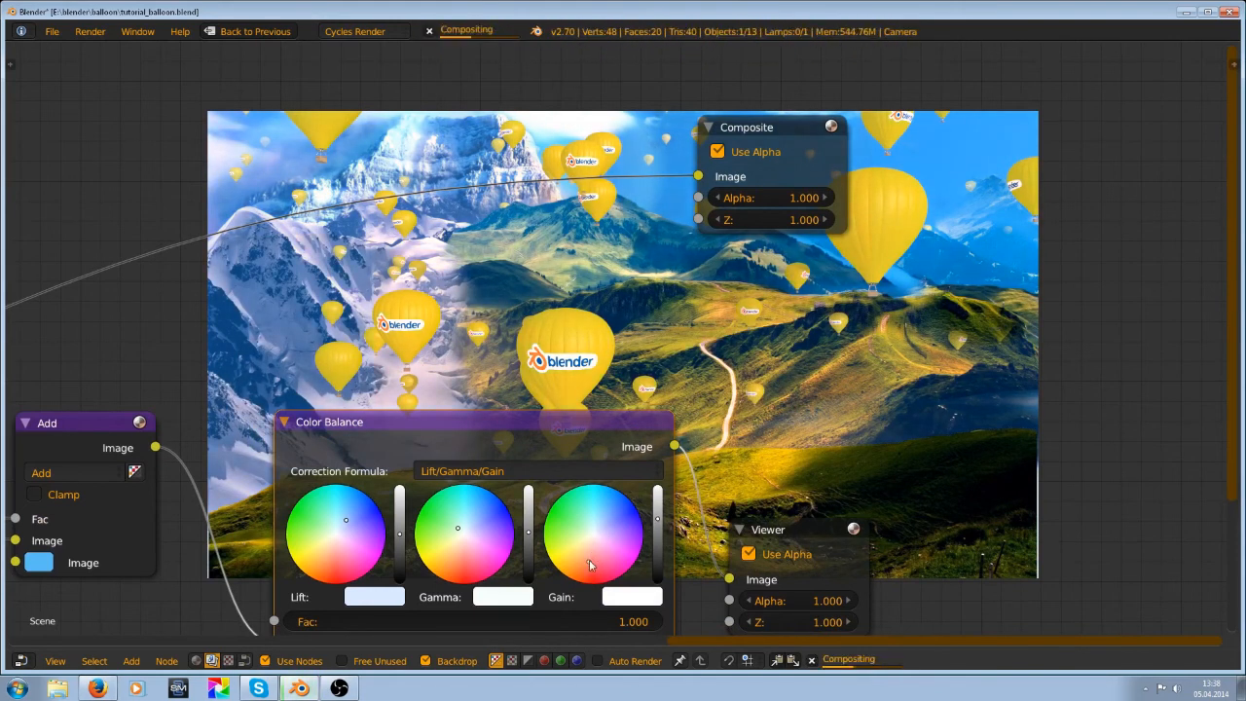
{"action": "middle_click_drag", "start_coordinate": [590, 565], "coordinate": [428, 504]}
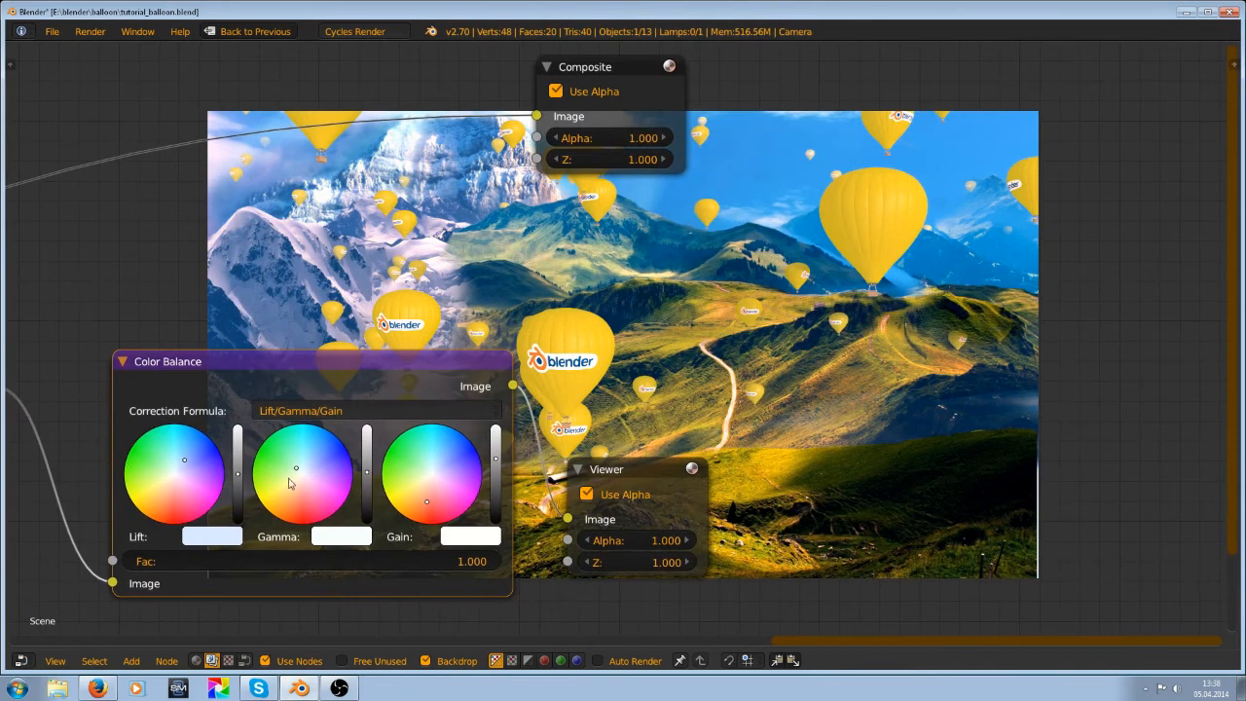
{"action": "left_click_drag", "start_coordinate": [289, 483], "coordinate": [307, 511]}
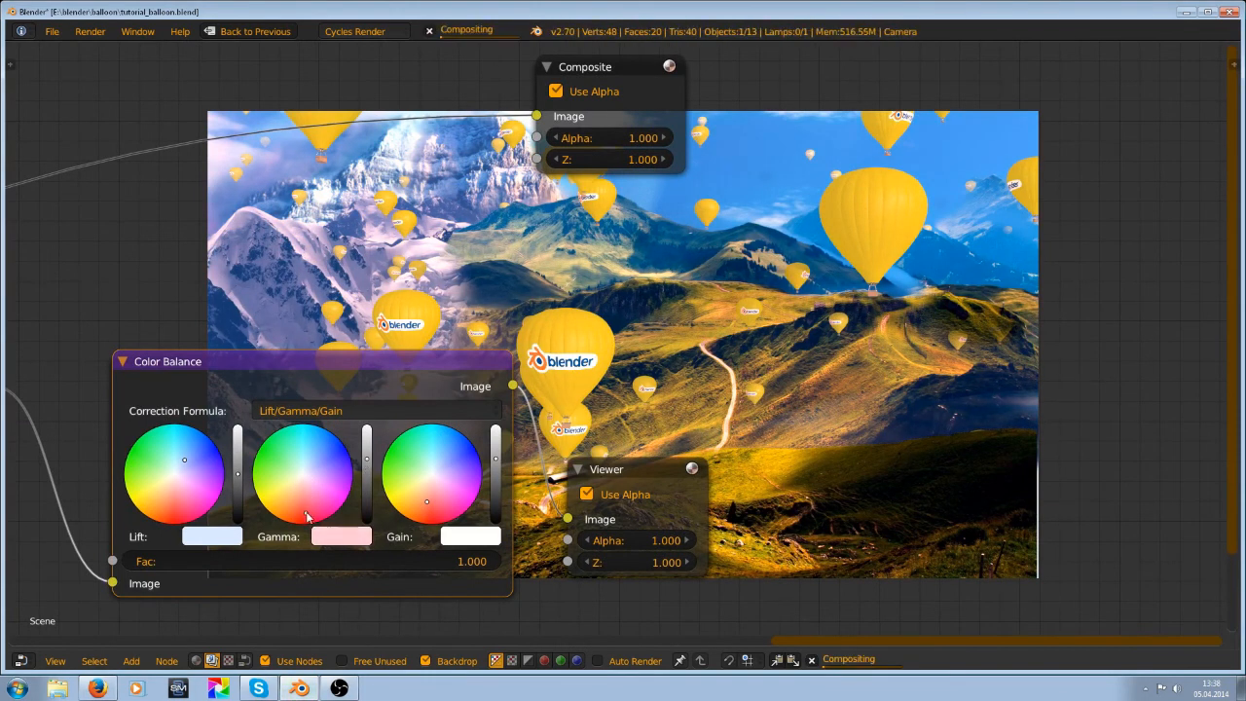
{"action": "middle_click_drag", "start_coordinate": [393, 480], "coordinate": [532, 489]}
{"action": "scroll", "coordinate": [533, 490], "scroll_direction": "up", "scroll_amount": 1}
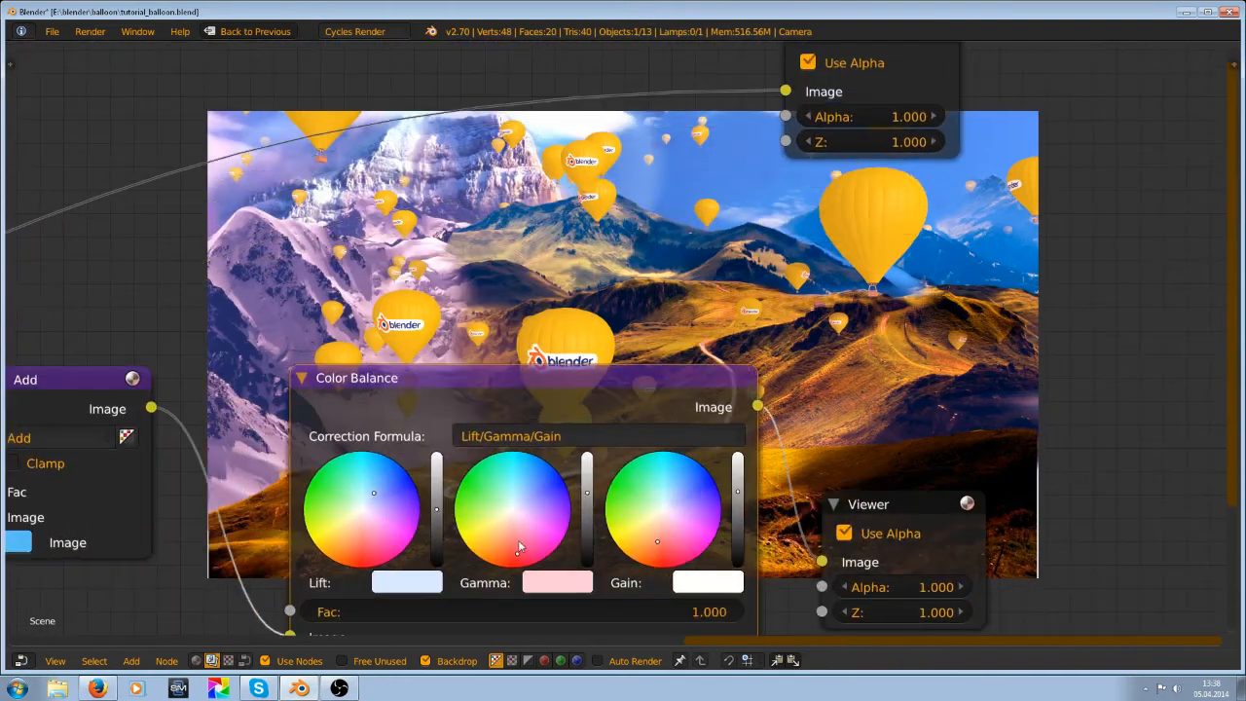
Bring the Color Balance node's Gamma back close to neutral and soften its Lift to a paler blue
{"action": "left_click", "coordinate": [518, 510]}
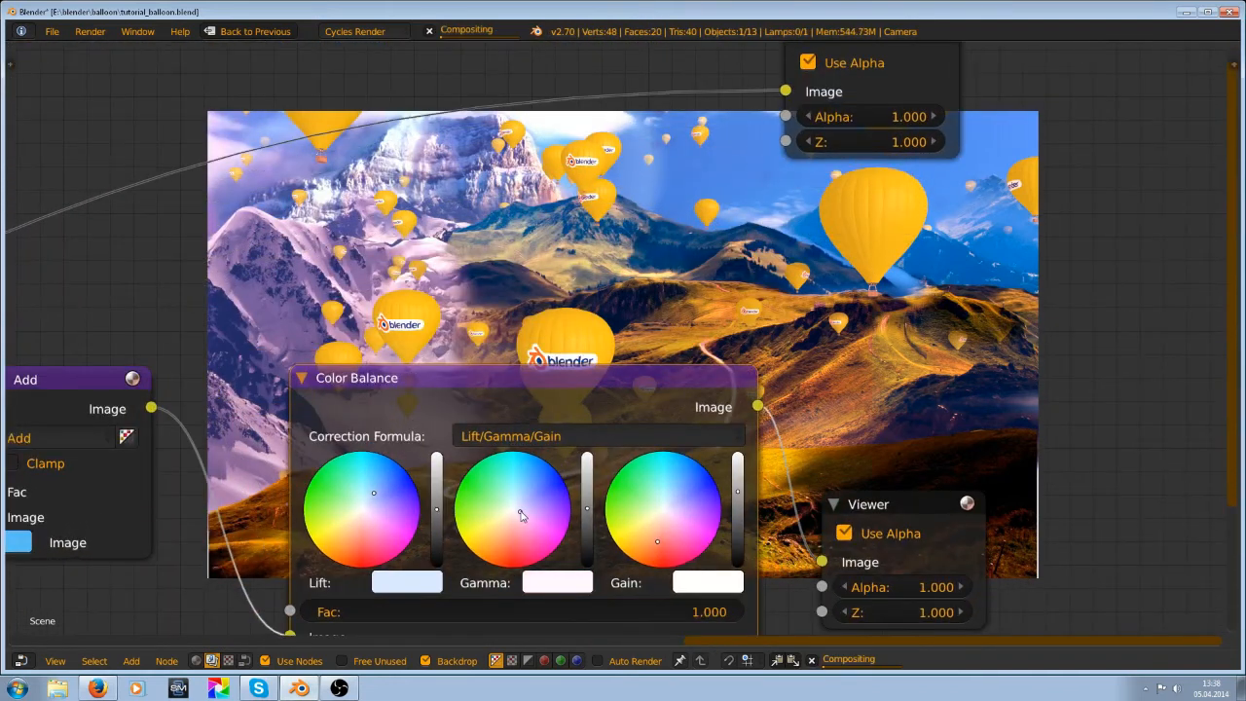
{"action": "left_click", "coordinate": [378, 499]}
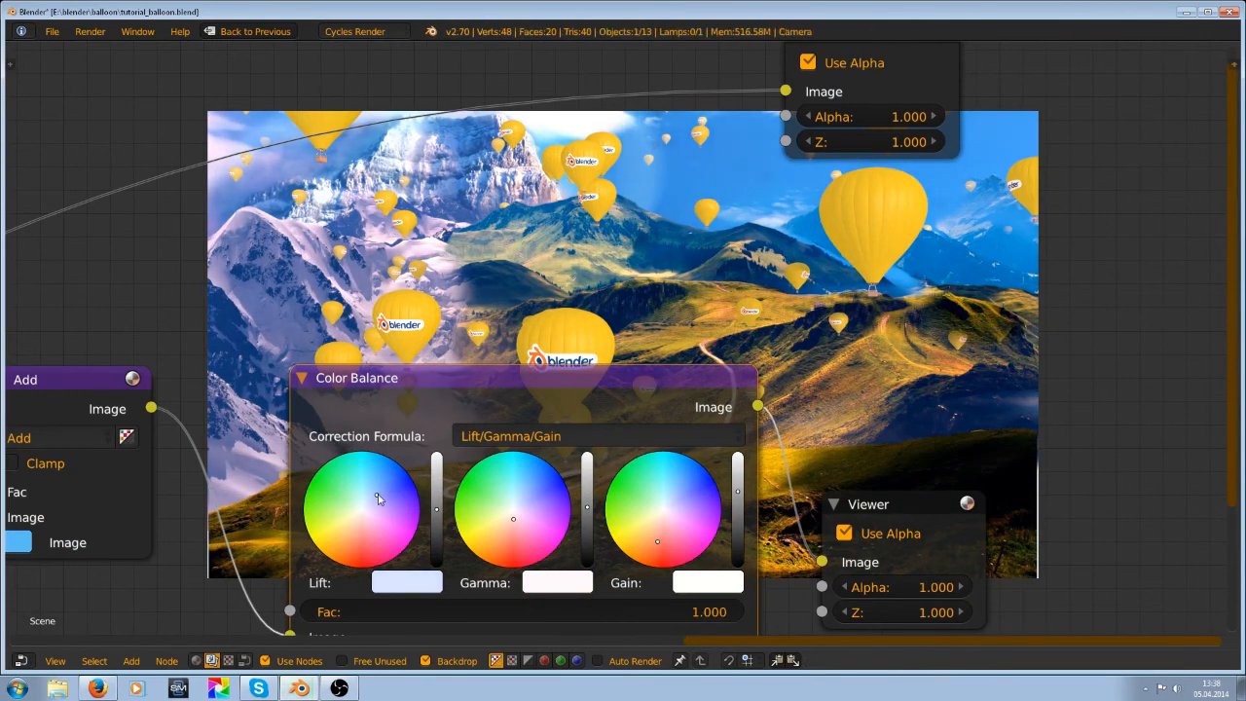
{"action": "left_click", "coordinate": [371, 502]}
Shift the Color Balance node's Gain to a near-neutral violet and its Lift to a pale red
{"action": "left_click", "coordinate": [660, 538]}
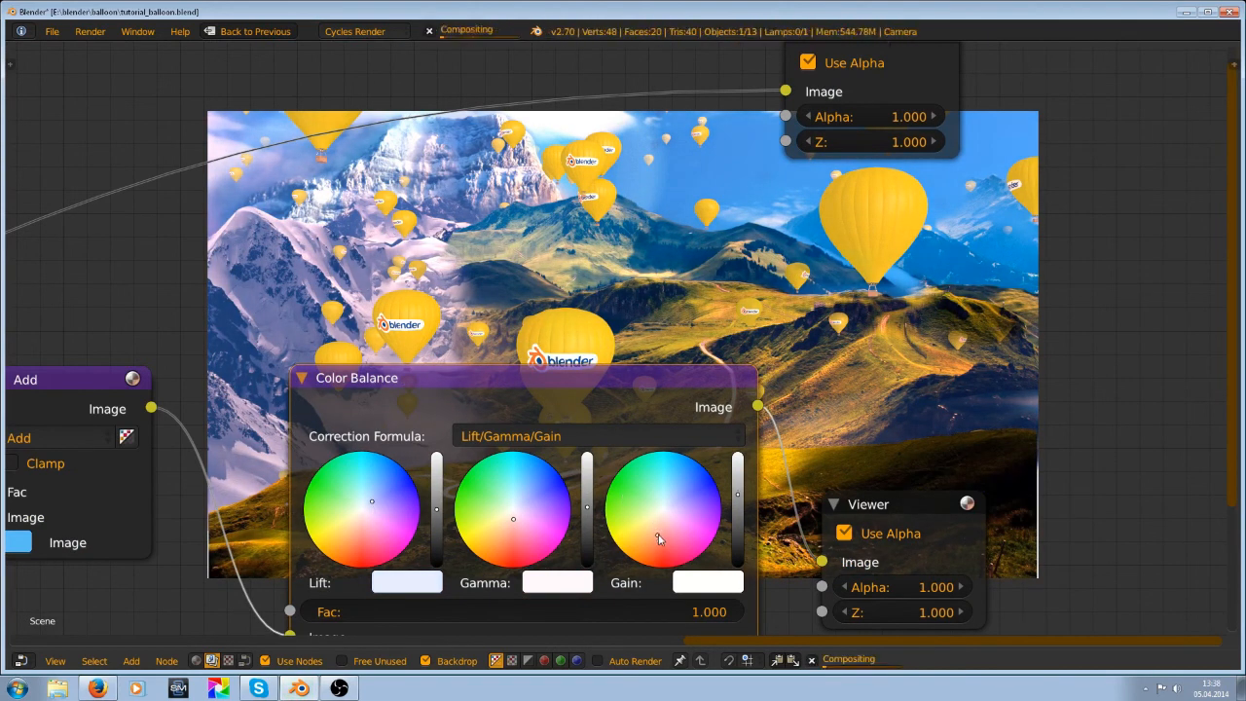
{"action": "left_click", "coordinate": [681, 511]}
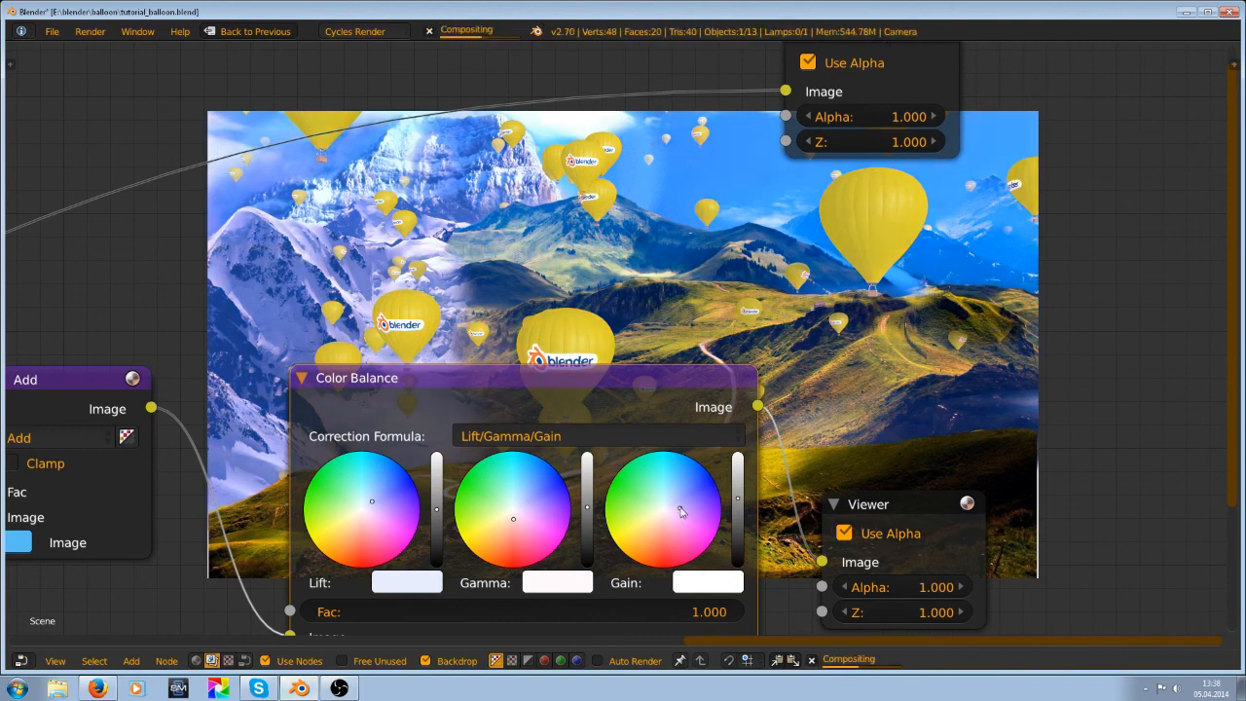
{"action": "left_click", "coordinate": [364, 536]}
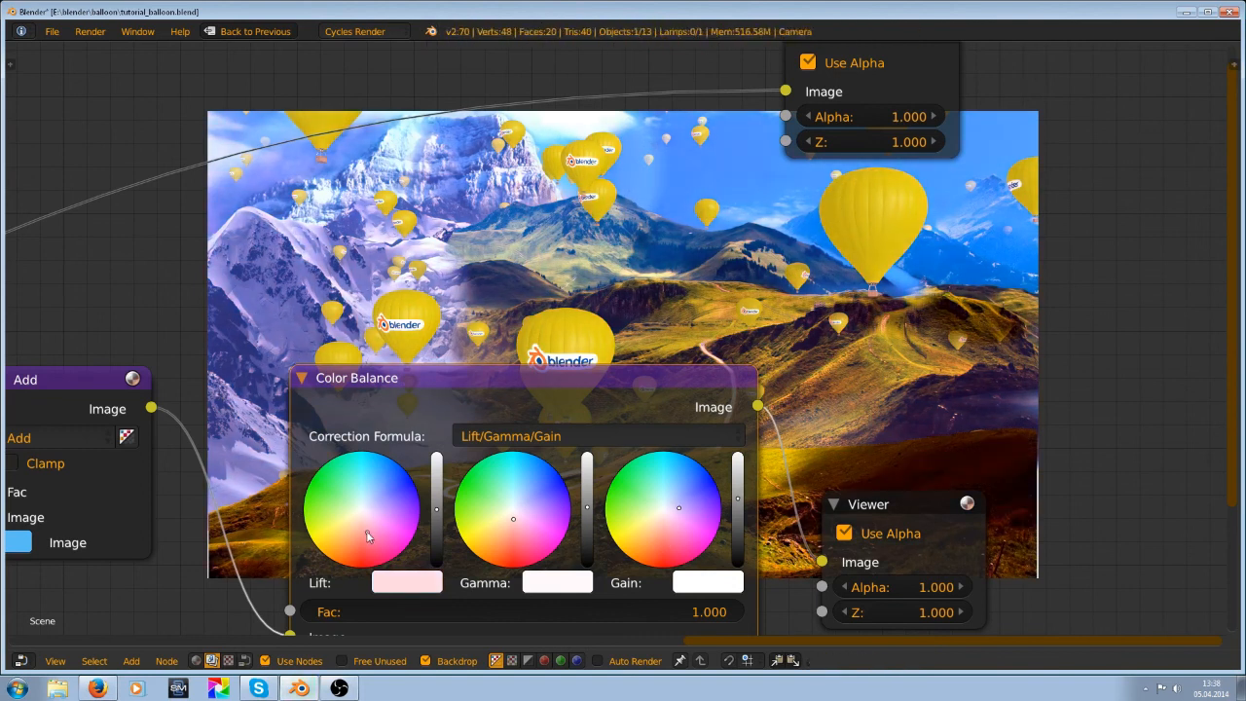
{"action": "left_click", "coordinate": [680, 507]}
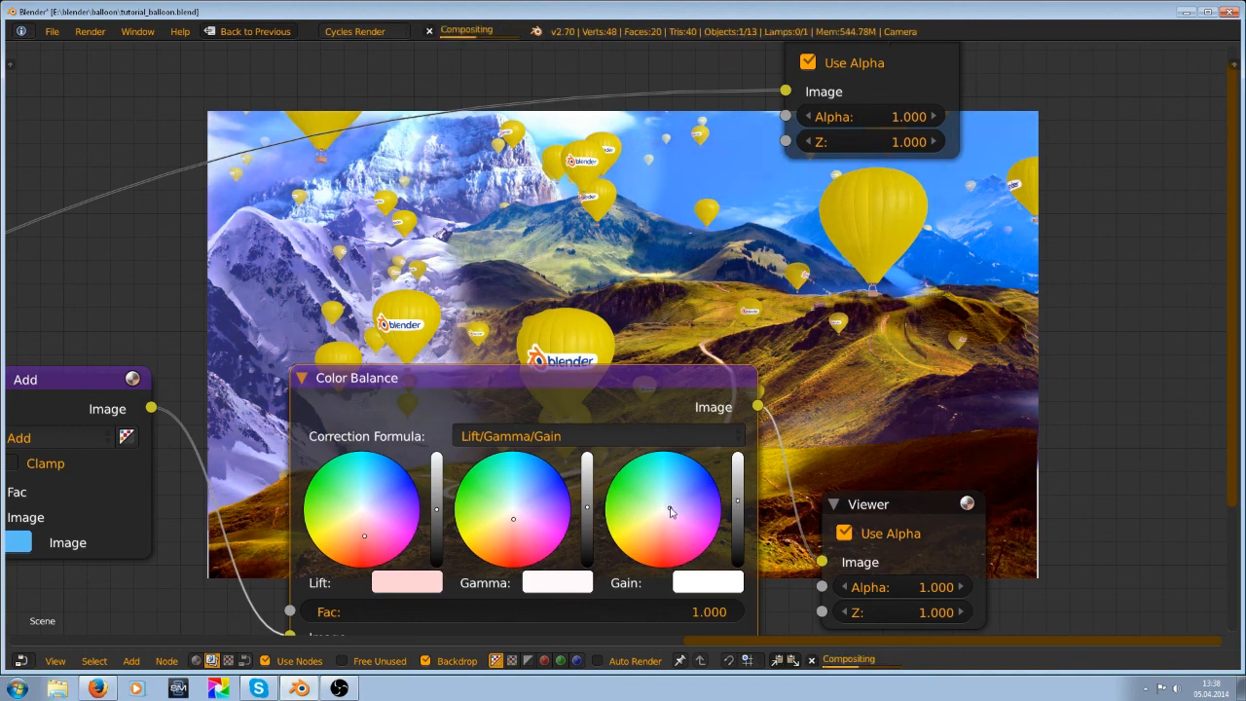
Tint the Color Balance node's Gamma slightly blue and reduce its Lift to a very pale pink
{"action": "middle_click_drag", "start_coordinate": [670, 511], "coordinate": [450, 542]}
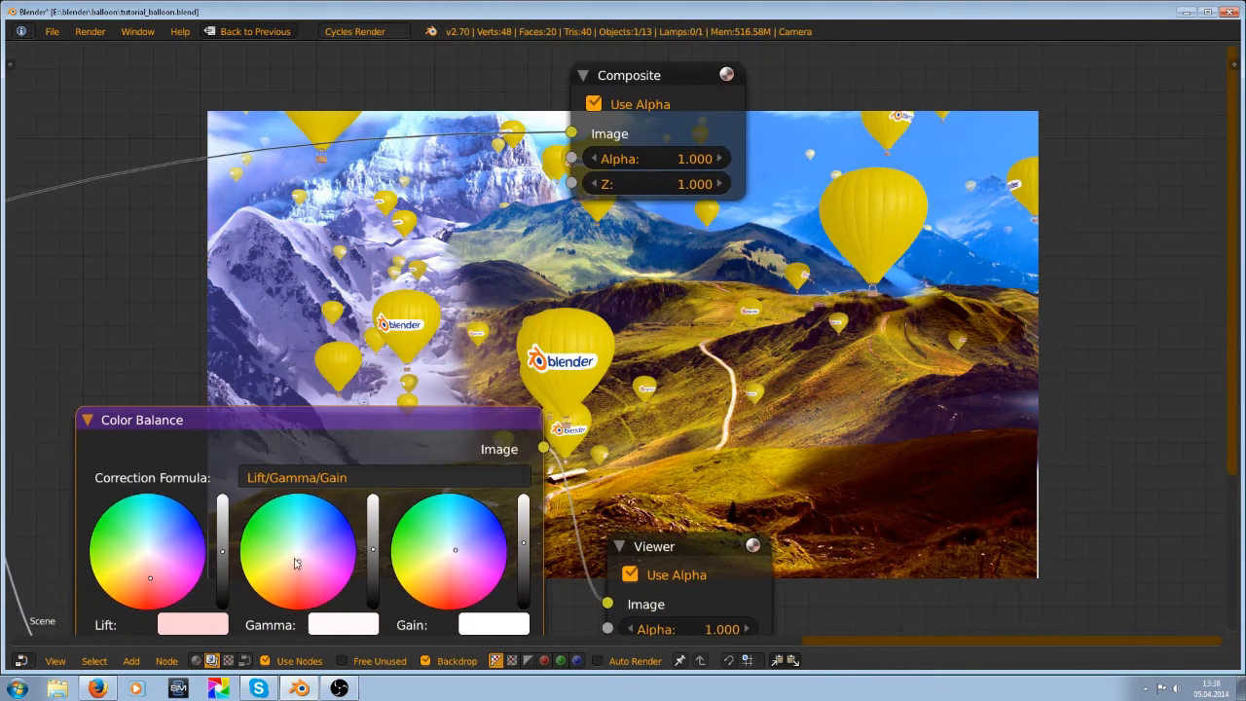
{"action": "left_click_drag", "start_coordinate": [297, 563], "coordinate": [305, 543]}
{"action": "middle_click_drag", "start_coordinate": [149, 545], "coordinate": [167, 520]}
{"action": "left_click", "coordinate": [173, 534]}
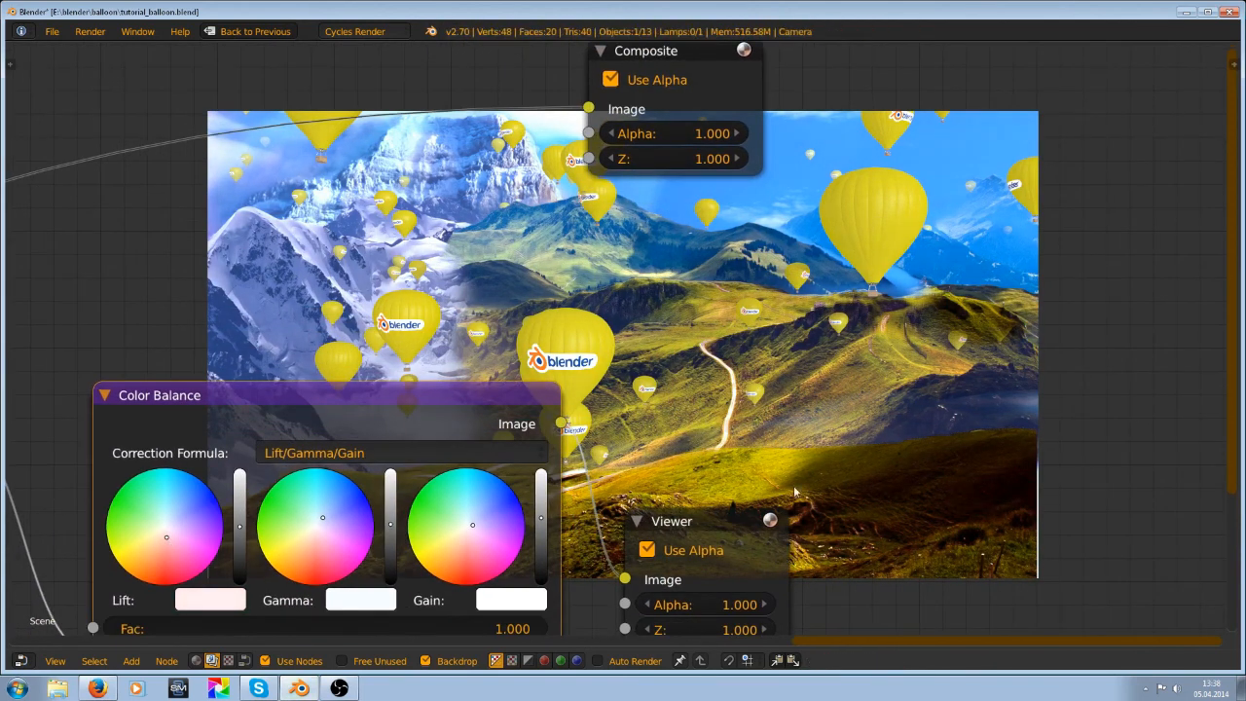
Mute and unmute the Color Balance node repeatedly to compare the image with and without the correction
{"action": "scroll", "coordinate": [793, 490], "scroll_direction": "down", "scroll_amount": 5}
{"action": "middle_click_drag", "start_coordinate": [672, 254], "coordinate": [457, 10]}
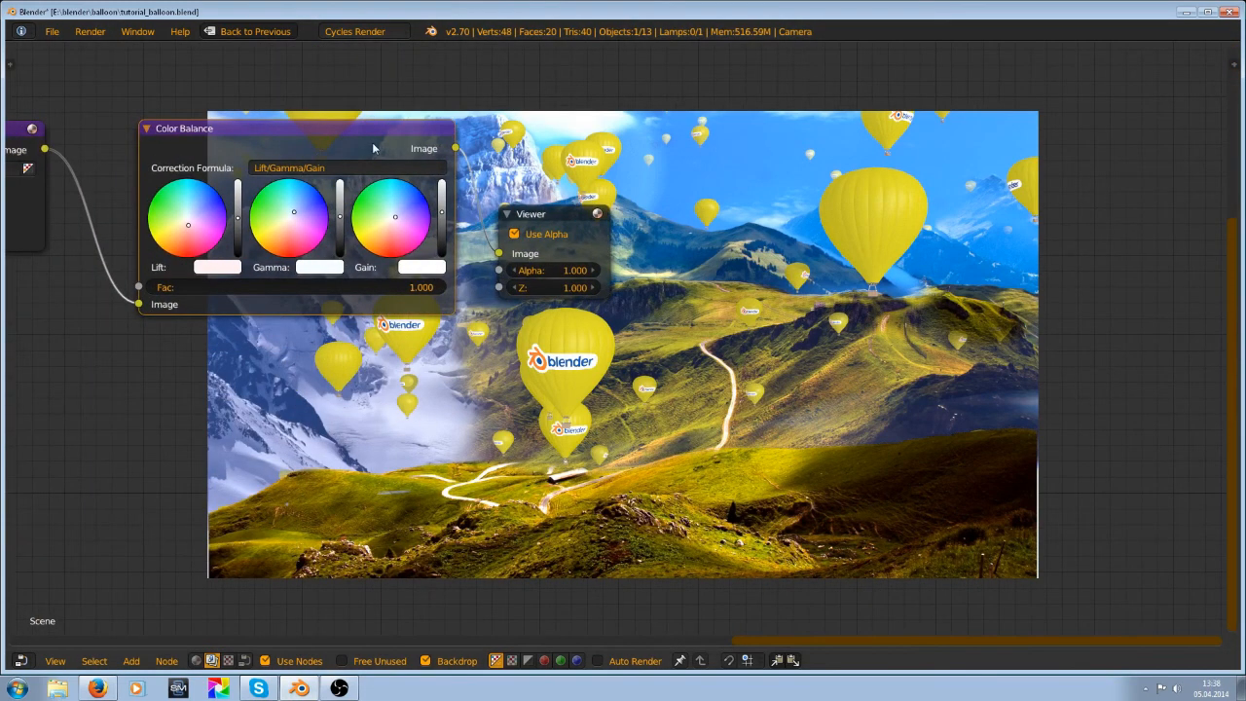
{"action": "key", "text": "m"}
{"action": "key", "text": "m"}
{"action": "key", "text": "m"}
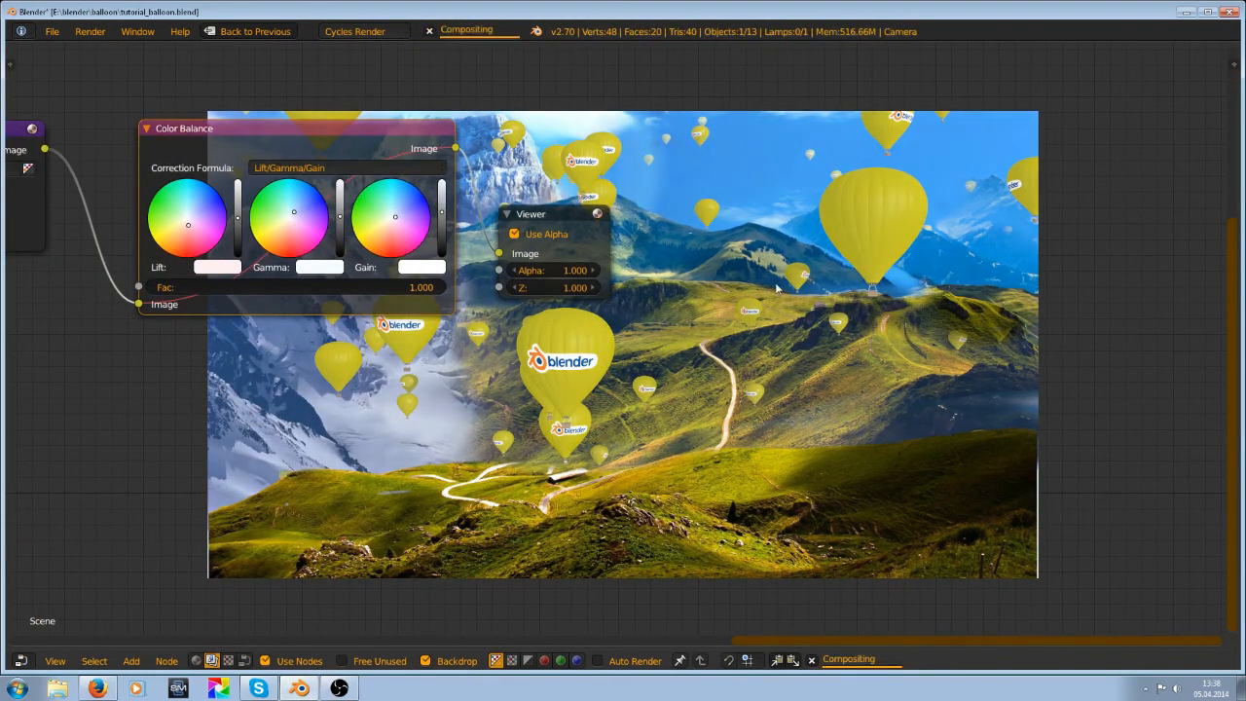
{"action": "key", "text": "m"}
{"action": "key", "text": "m"}
{"action": "key", "text": "m"}
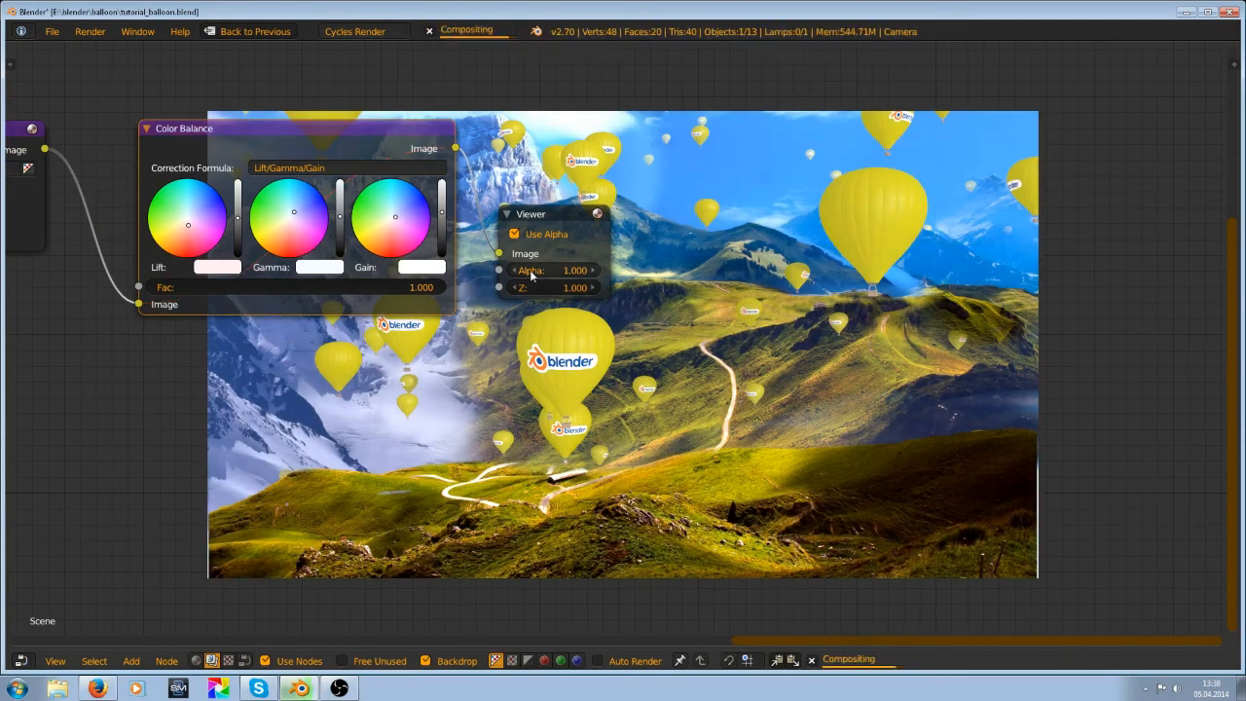
Set the Color Balance node's Lift to a near-neutral pale violet and nudge its Gain slightly toward blue
{"action": "scroll", "coordinate": [531, 275], "scroll_direction": "up", "scroll_amount": 3}
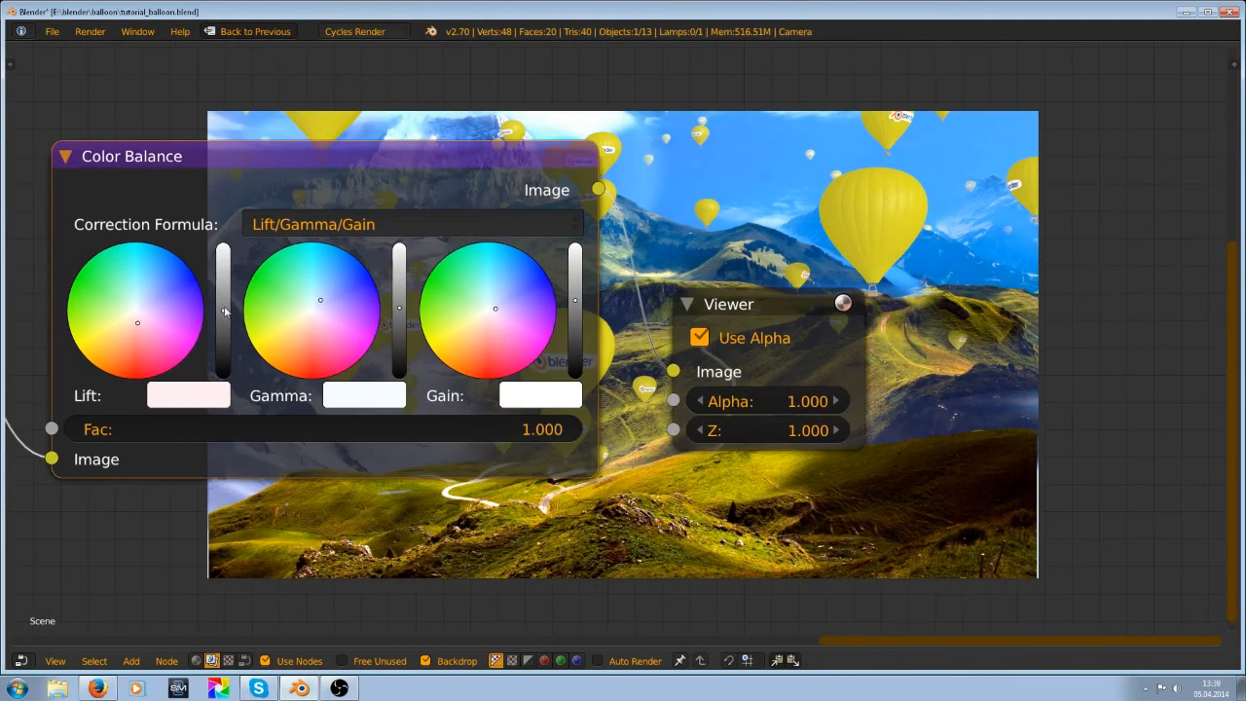
{"action": "left_click_drag", "start_coordinate": [107, 323], "coordinate": [144, 307]}
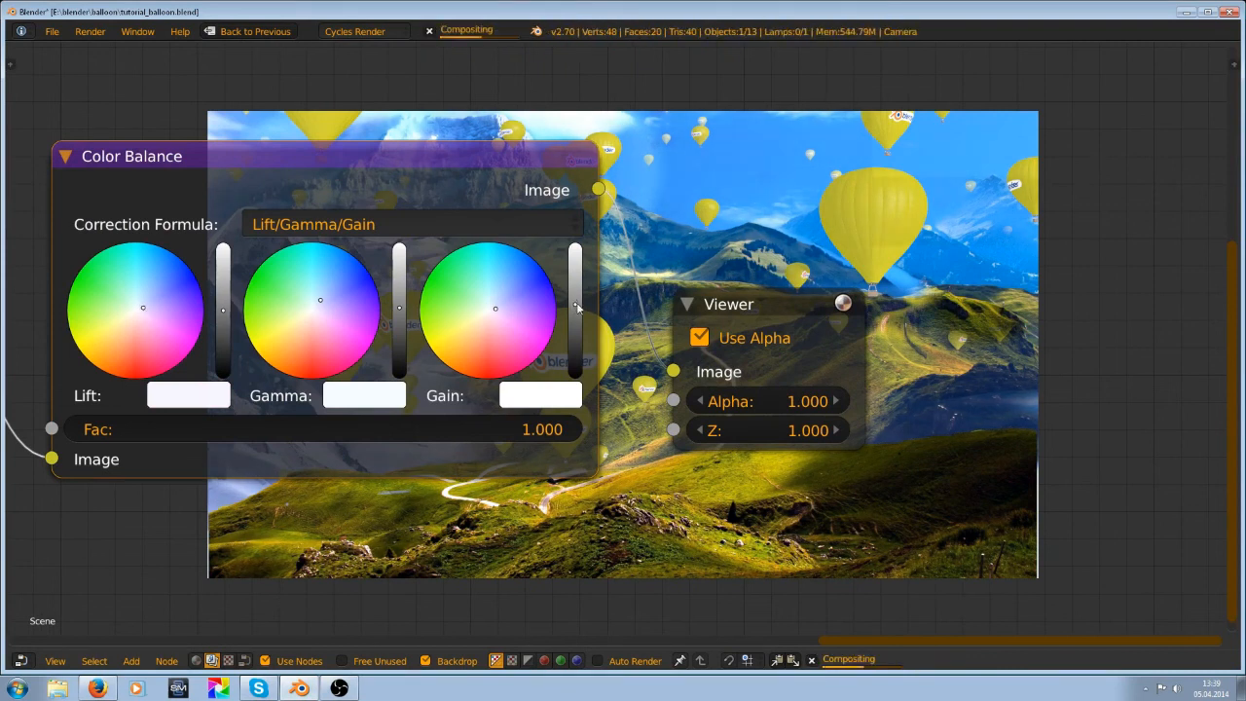
{"action": "middle_click_drag", "start_coordinate": [490, 312], "coordinate": [251, 334]}
{"action": "left_click_drag", "start_coordinate": [254, 331], "coordinate": [259, 318]}
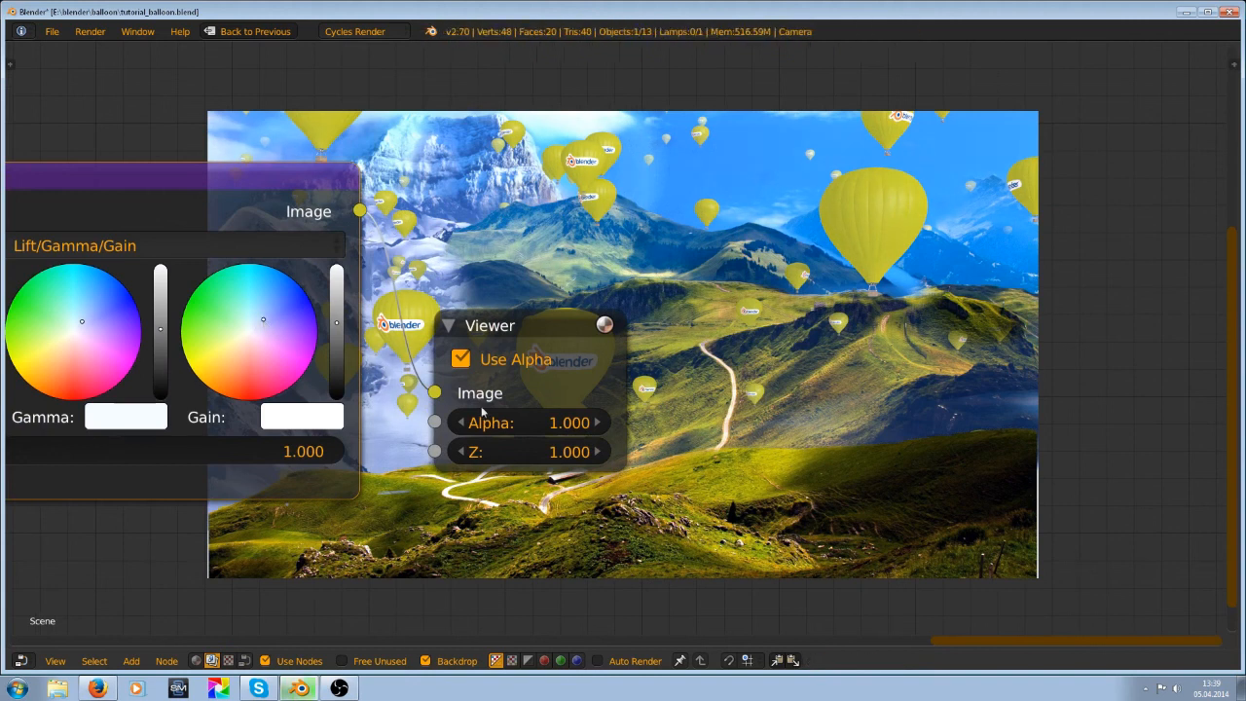
Save the finished compositing setup over tutorial_balloon.blend
{"action": "scroll", "coordinate": [483, 413], "scroll_direction": "down", "scroll_amount": 13}
{"action": "mouse_move", "coordinate": [818, 233]}
{"action": "middle_mouse_down"}
{"action": "mouse_move", "coordinate": [506, 405]}
{"action": "mouse_move", "coordinate": [1040, 526]}
{"action": "mouse_move", "coordinate": [1125, 517]}
{"action": "middle_mouse_up"}
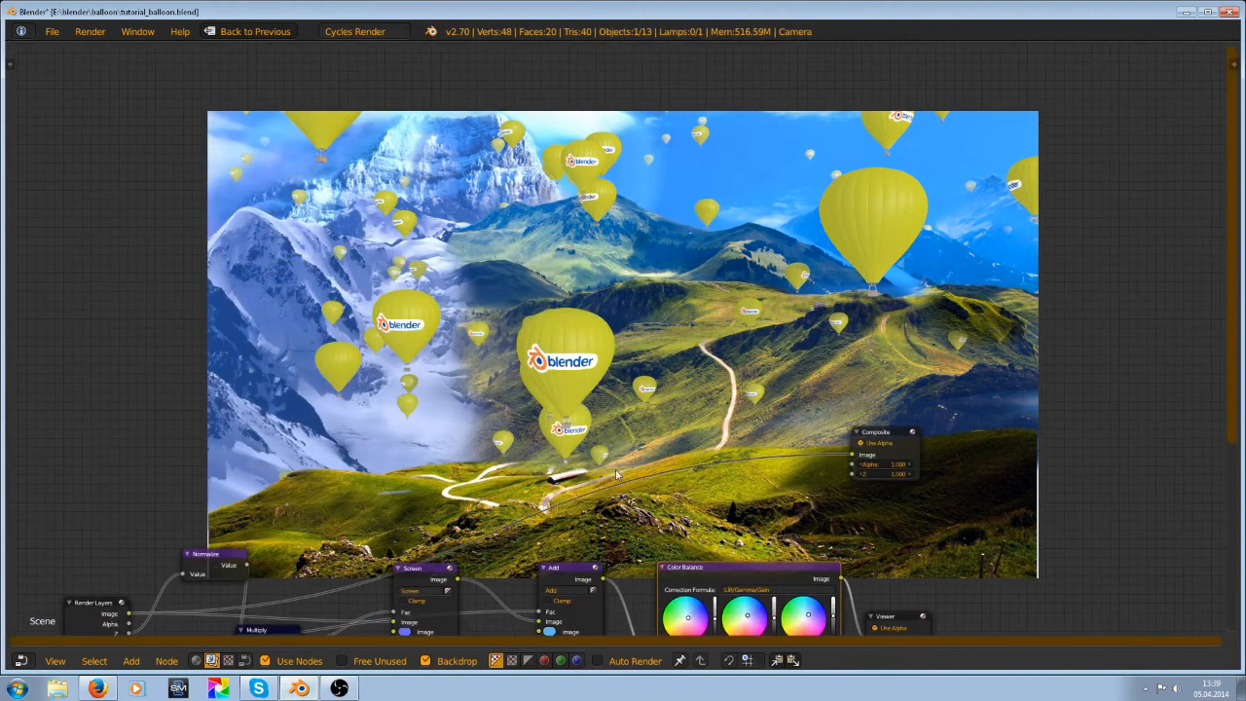
{"action": "middle_click_drag", "start_coordinate": [607, 458], "coordinate": [1176, 319]}
{"action": "middle_click_drag", "start_coordinate": [522, 360], "coordinate": [576, 310]}
{"action": "key", "text": "ctrl+s"}
{"action": "left_click", "coordinate": [577, 306]}
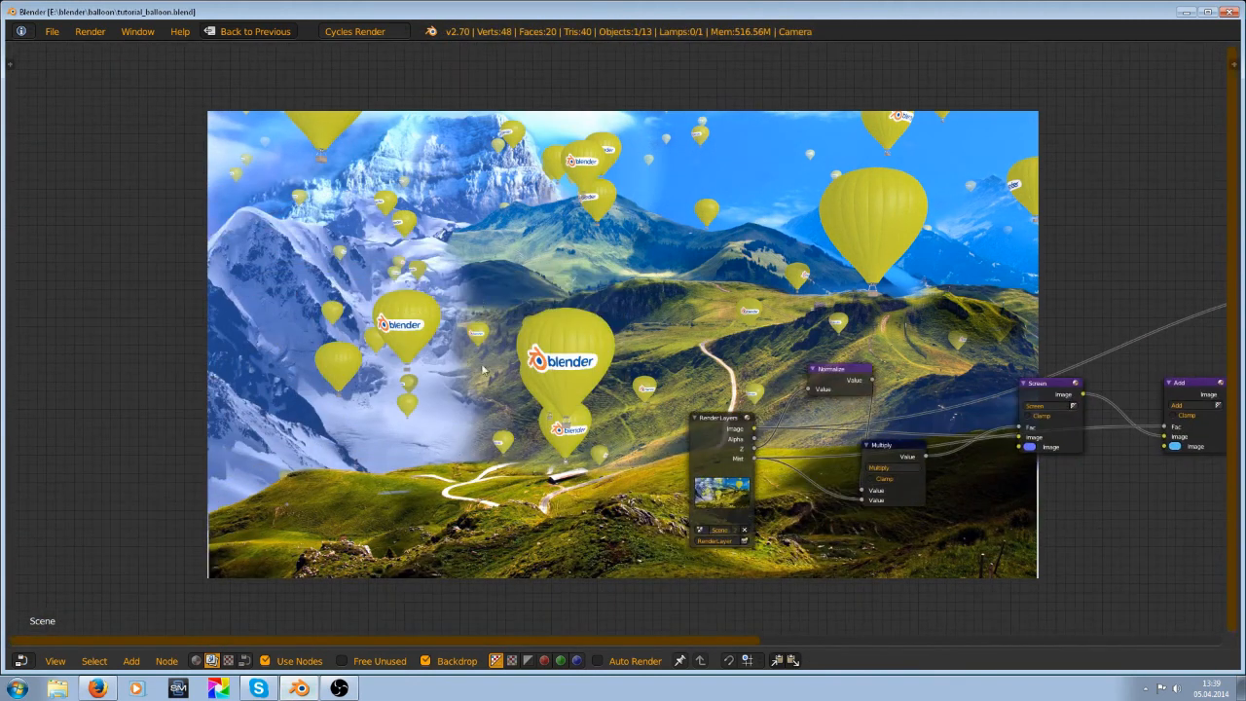
{"action": "left_click", "coordinate": [437, 34]}
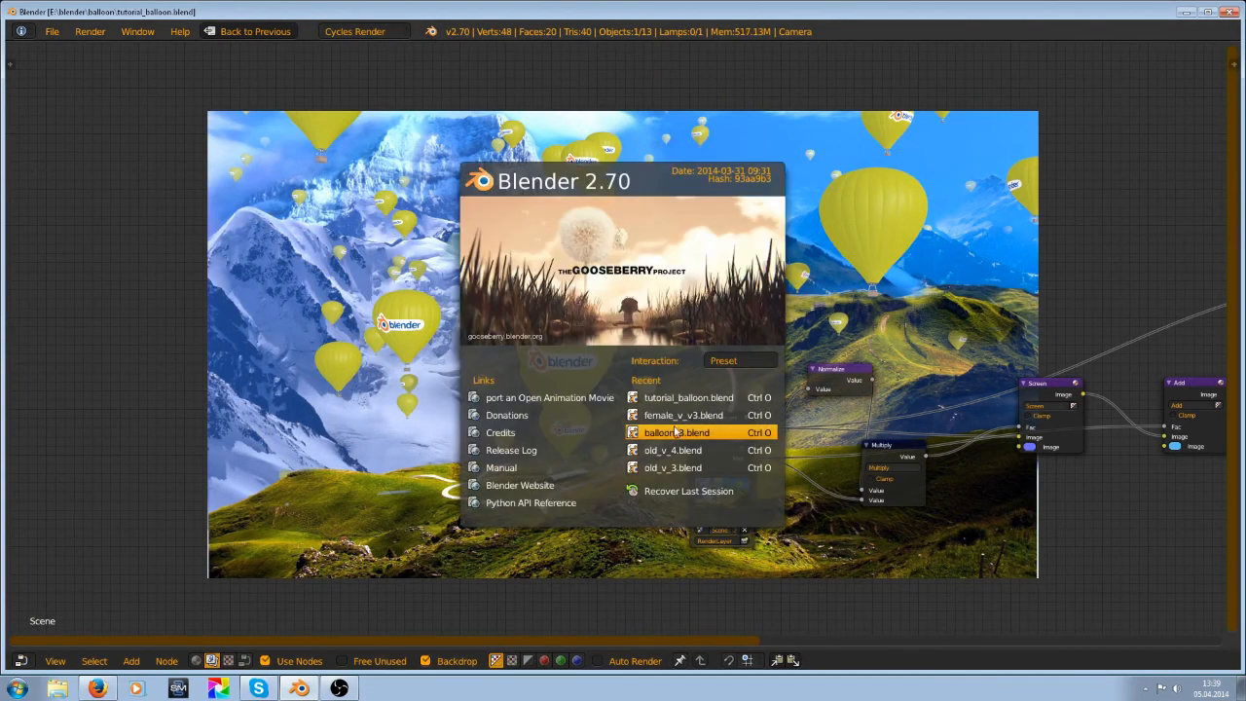
{"action": "left_click", "coordinate": [394, 279]}
{"action": "key", "text": "ctrl+s"}
{"action": "left_click", "coordinate": [368, 268]}
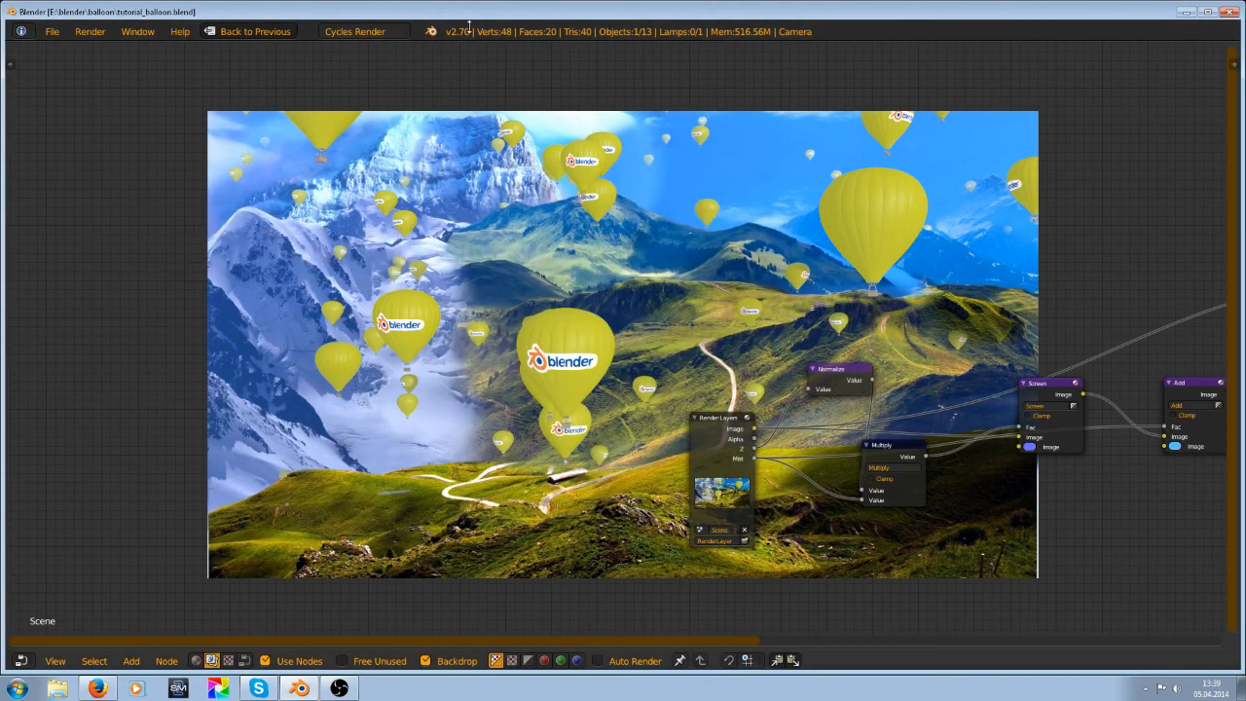
Open the recent file balloon_3.blend and bring the start of its compositing node tree into view
{"action": "left_click", "coordinate": [429, 30]}
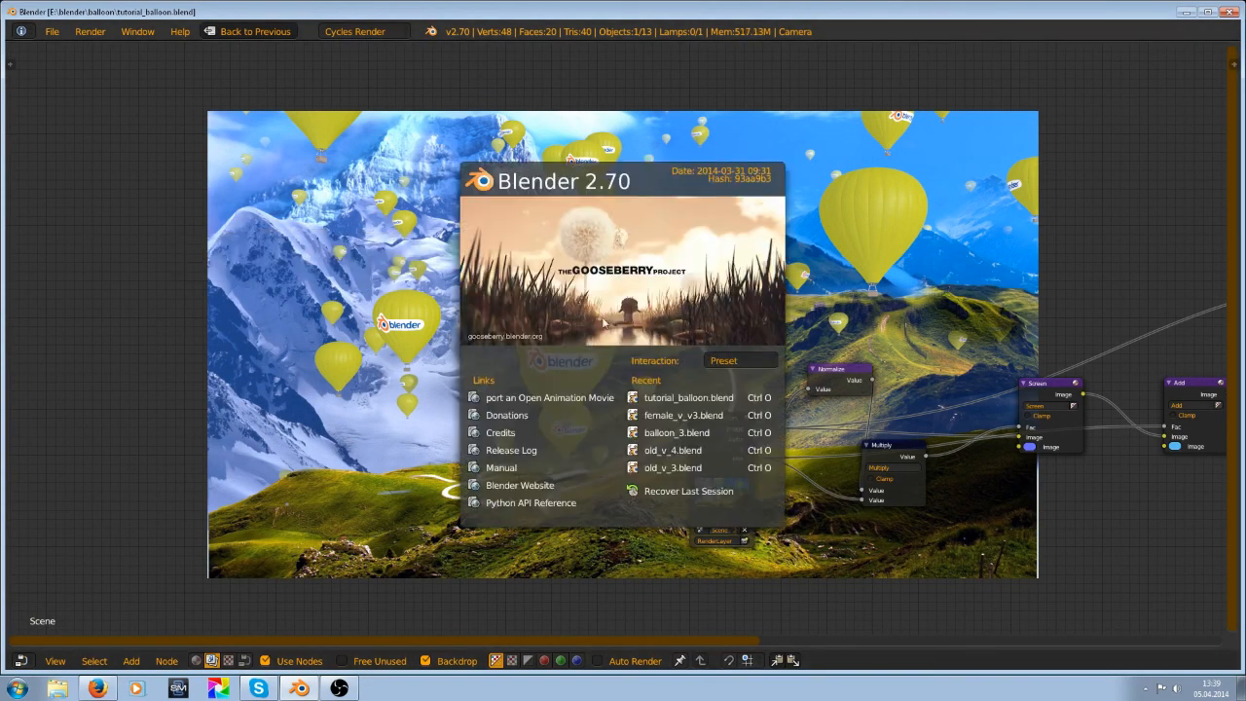
{"action": "left_click", "coordinate": [681, 432]}
{"action": "scroll", "coordinate": [584, 361], "scroll_direction": "down", "scroll_amount": 4}
{"action": "key", "text": "ctrl+Up"}
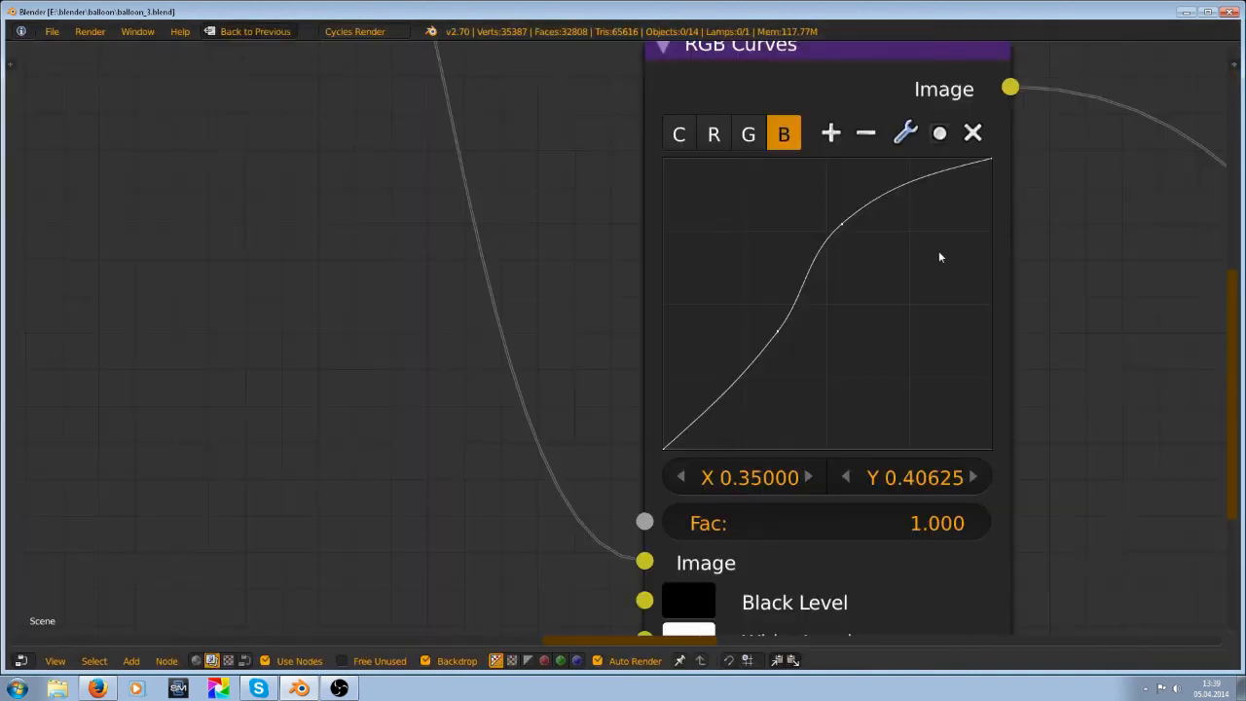
{"action": "scroll", "coordinate": [845, 269], "scroll_direction": "down", "scroll_amount": 8}
{"action": "middle_click_drag", "start_coordinate": [540, 306], "coordinate": [1176, 341]}
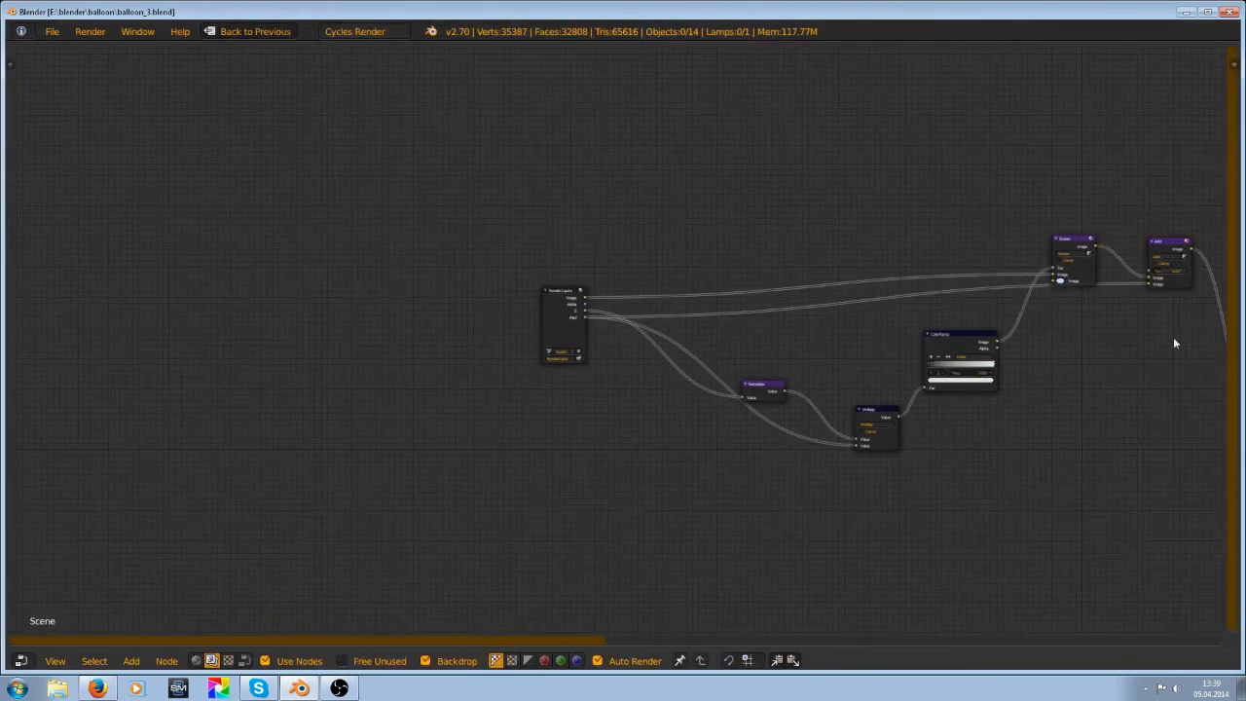
Move the Normalize node upward and bring the Multiply node closer to it, tightening the start of the node tree
{"action": "middle_click_drag", "start_coordinate": [701, 342], "coordinate": [614, 272]}
{"action": "scroll", "coordinate": [750, 280], "scroll_direction": "up", "scroll_amount": 6}
{"action": "middle_click_drag", "start_coordinate": [740, 283], "coordinate": [603, 348]}
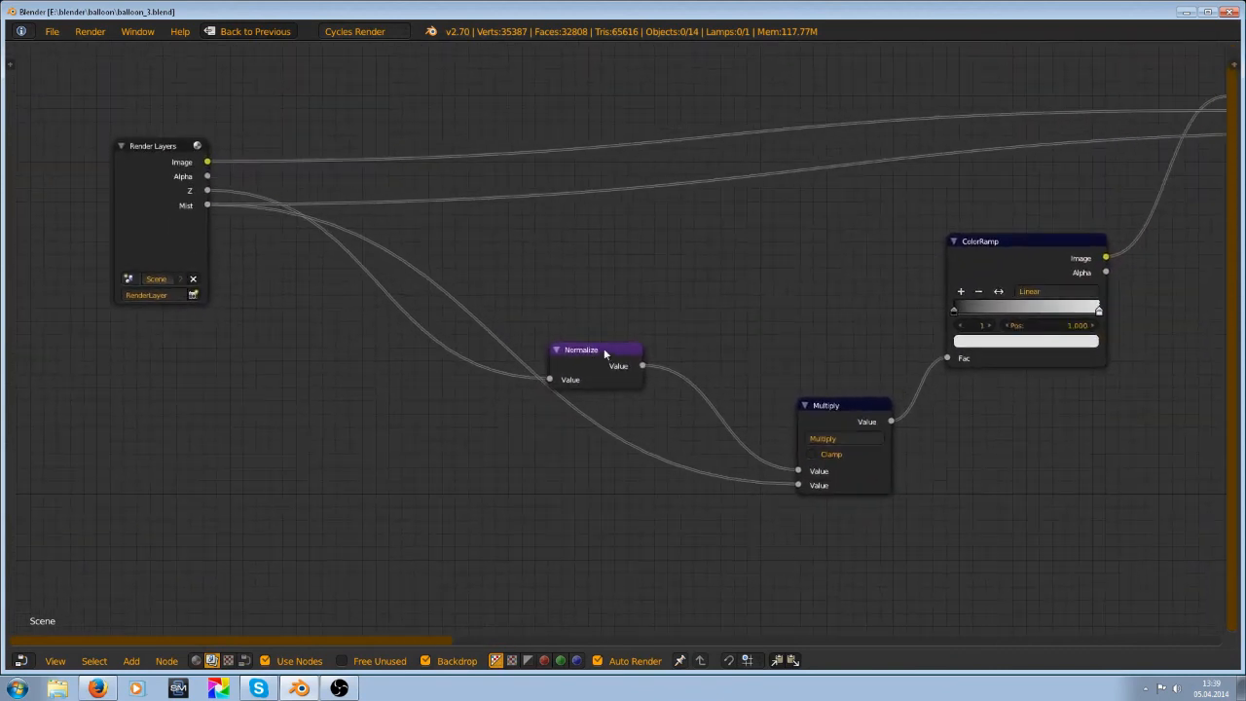
{"action": "left_click_drag", "start_coordinate": [603, 348], "coordinate": [620, 259]}
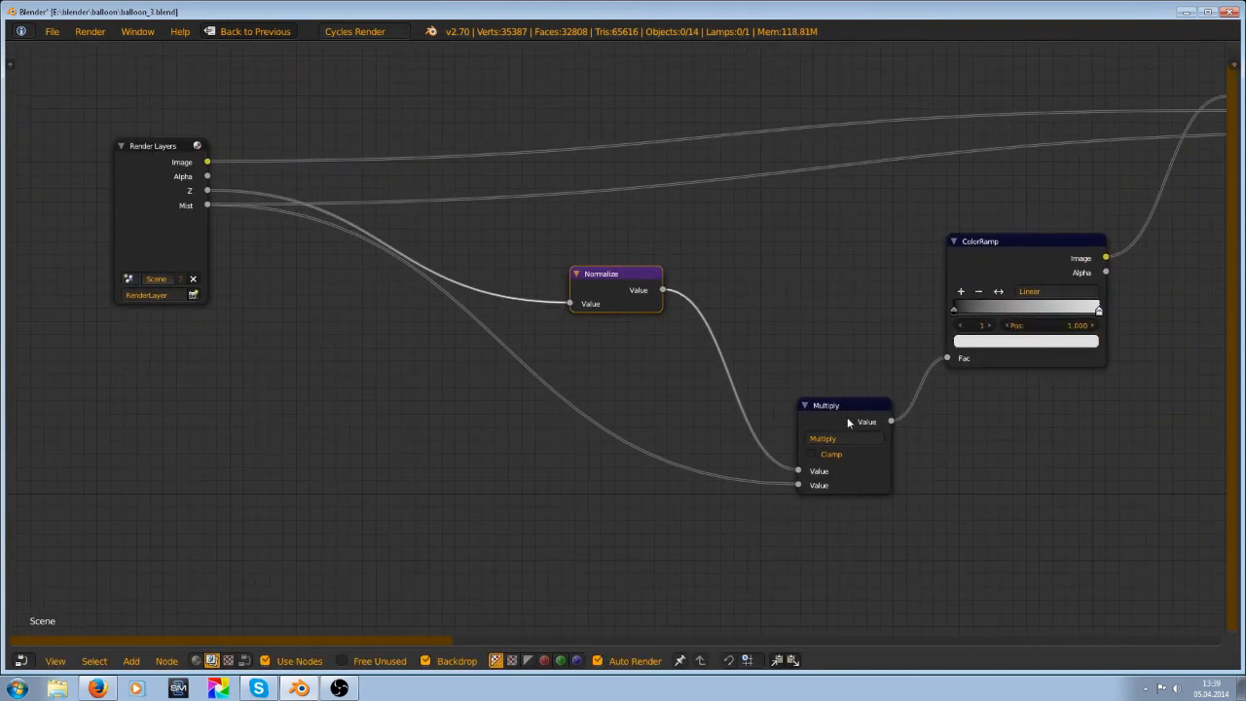
{"action": "left_click_drag", "start_coordinate": [846, 420], "coordinate": [727, 362]}
Reposition the ColorRamp node beside the Multiply node and inspect the color of its light stop
{"action": "middle_click_drag", "start_coordinate": [996, 225], "coordinate": [486, 322]}
{"action": "left_click_drag", "start_coordinate": [520, 342], "coordinate": [494, 297]}
{"action": "scroll", "coordinate": [467, 341], "scroll_direction": "up", "scroll_amount": 3}
{"action": "scroll", "coordinate": [504, 409], "scroll_direction": "down", "scroll_amount": 2}
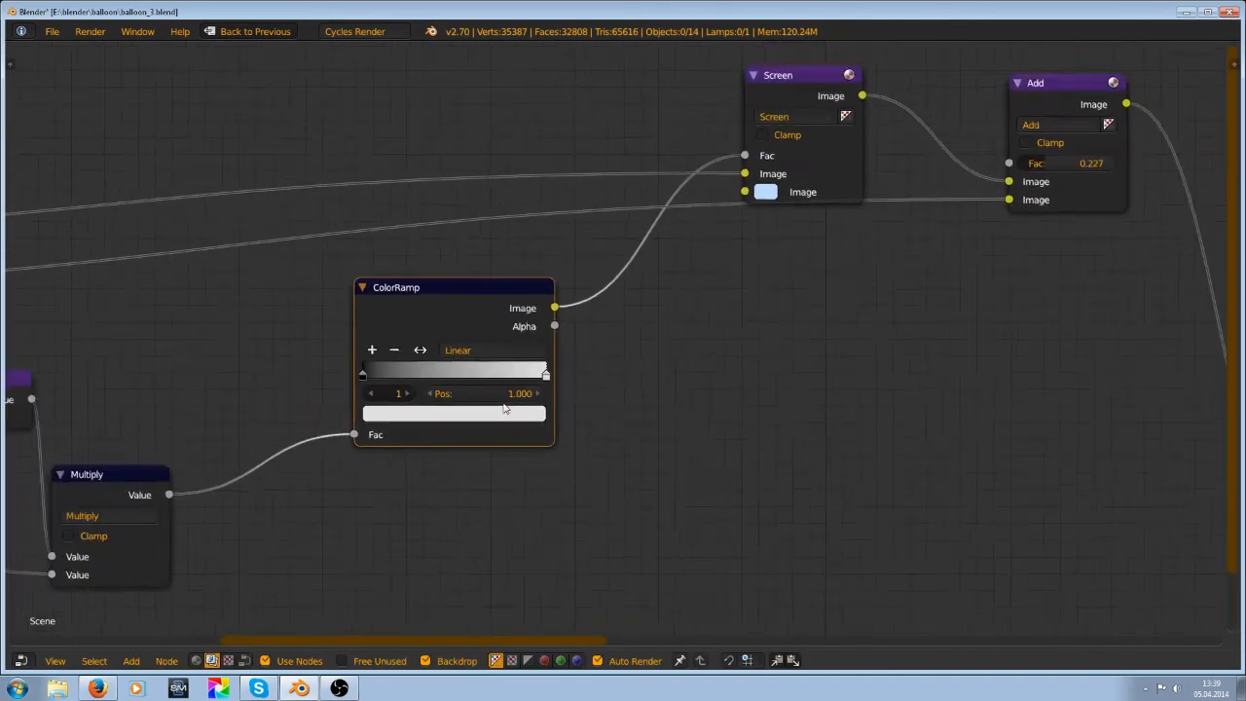
{"action": "scroll", "coordinate": [501, 404], "scroll_direction": "up", "scroll_amount": 1}
{"action": "left_click", "coordinate": [516, 429]}
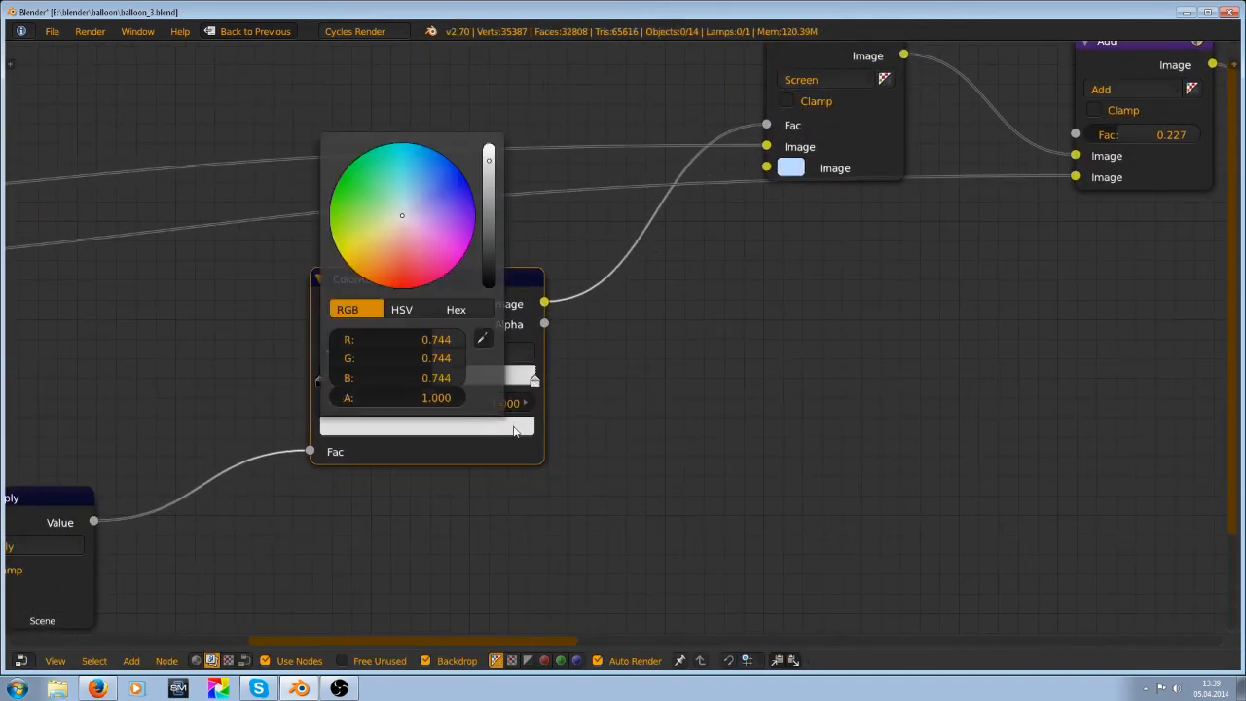
{"action": "scroll", "coordinate": [771, 345], "scroll_direction": "down", "scroll_amount": 7}
Move the Screen and Add nodes closer to the ColorRamp node
{"action": "middle_click_drag", "start_coordinate": [772, 345], "coordinate": [657, 426]}
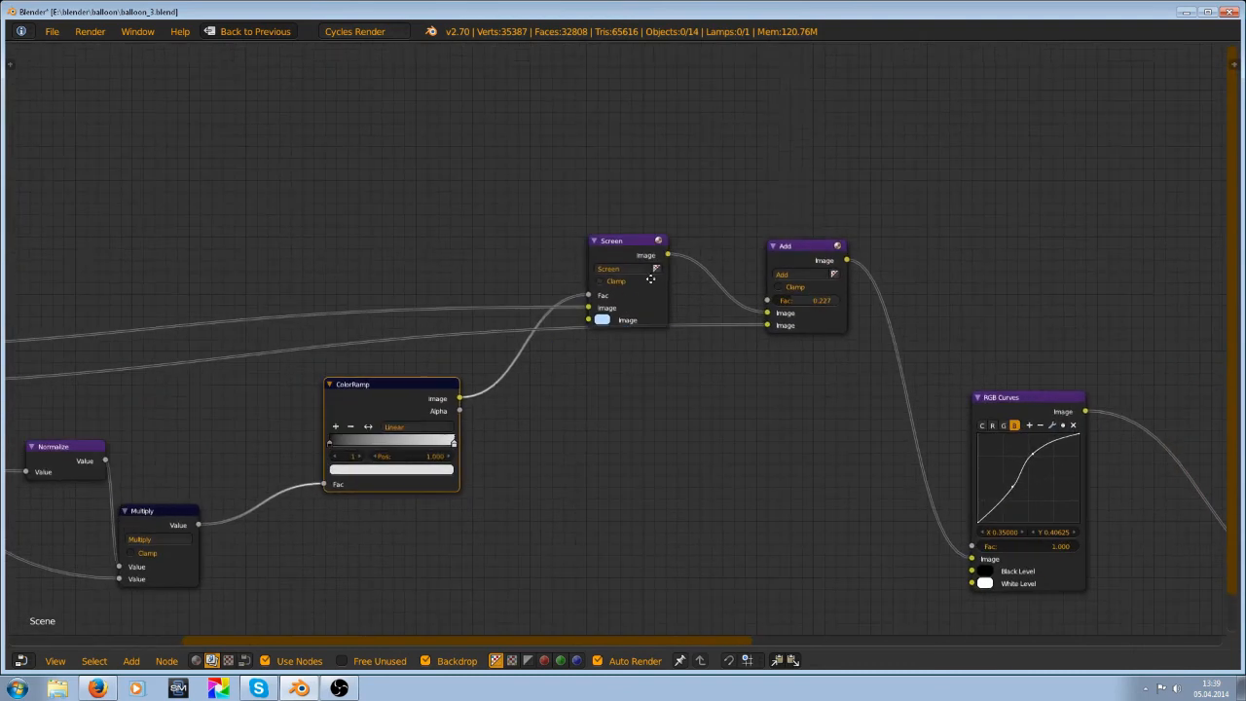
{"action": "left_click", "coordinate": [628, 241]}
{"action": "left_click_drag", "start_coordinate": [626, 240], "coordinate": [541, 205]}
{"action": "left_click_drag", "start_coordinate": [799, 249], "coordinate": [722, 249]}
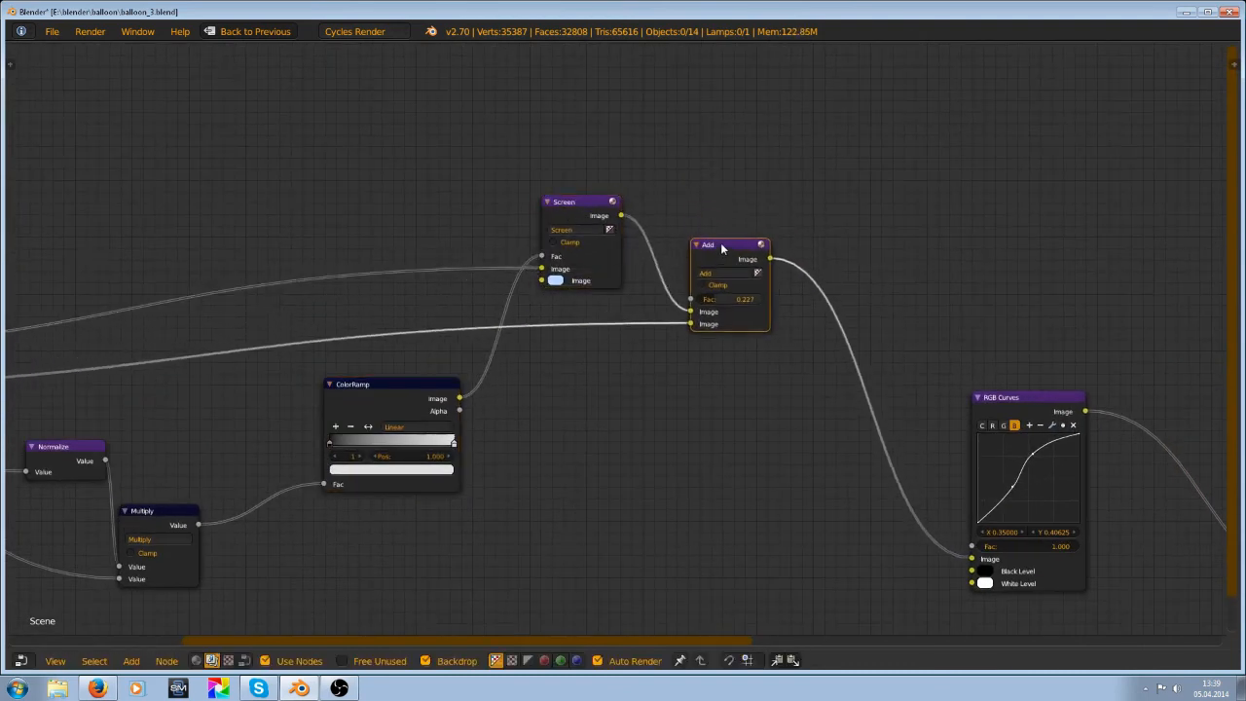
Nudge the RGB Curves node slightly and move the Color Balance node closer to the Hue Saturation Value node
{"action": "scroll", "coordinate": [725, 292], "scroll_direction": "down", "scroll_amount": 4}
{"action": "scroll", "coordinate": [668, 334], "scroll_direction": "up", "scroll_amount": 3}
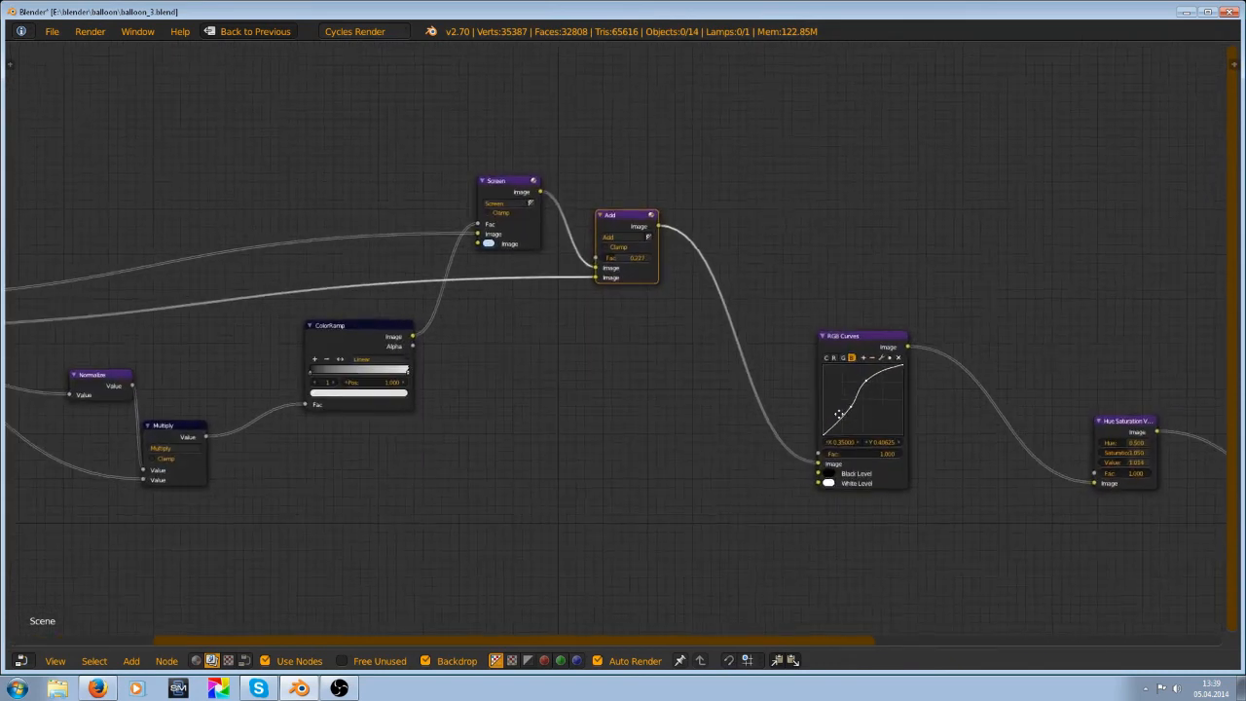
{"action": "middle_click_drag", "start_coordinate": [839, 415], "coordinate": [483, 343]}
{"action": "mouse_move", "coordinate": [515, 261]}
{"action": "left_mouse_down"}
{"action": "mouse_move", "coordinate": [522, 247]}
{"action": "mouse_move", "coordinate": [508, 246]}
{"action": "left_mouse_up"}
{"action": "scroll", "coordinate": [709, 335], "scroll_direction": "down", "scroll_amount": 8}
{"action": "middle_click_drag", "start_coordinate": [710, 335], "coordinate": [489, 307]}
{"action": "scroll", "coordinate": [489, 307], "scroll_direction": "up", "scroll_amount": 7}
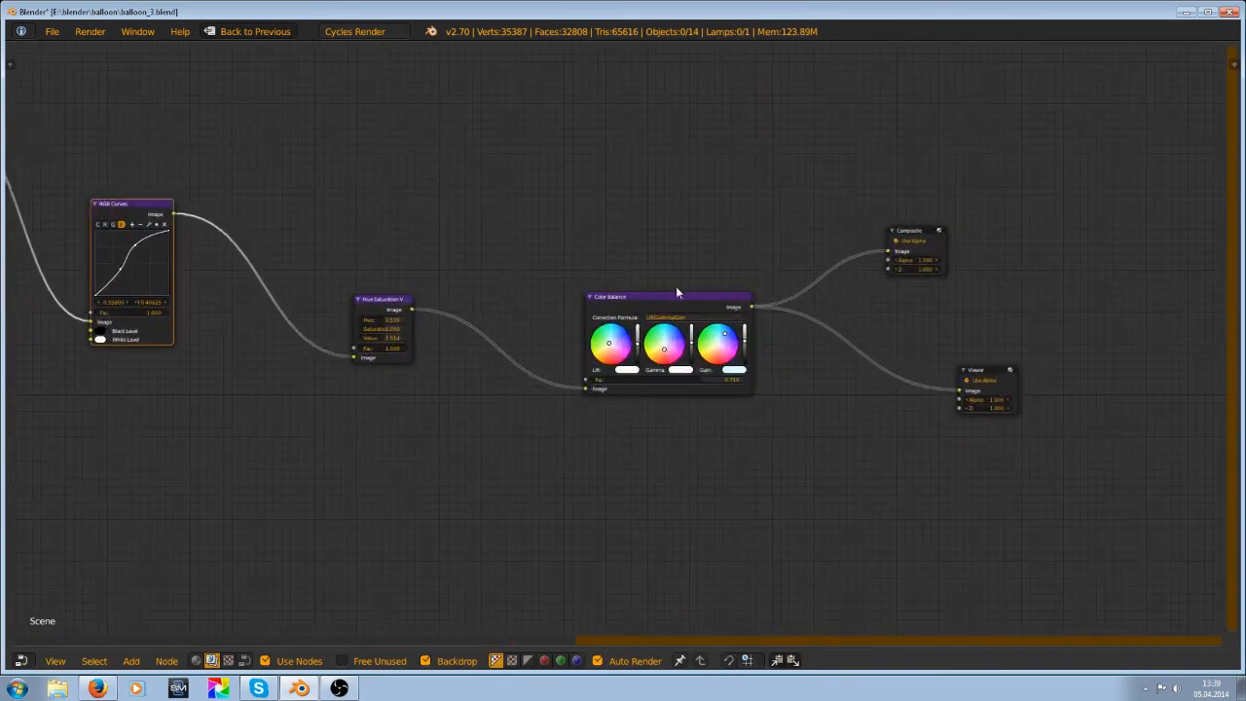
{"action": "left_click_drag", "start_coordinate": [677, 289], "coordinate": [556, 276]}
Save the rearranged node layout over balloon_3.blend
{"action": "scroll", "coordinate": [544, 282], "scroll_direction": "down", "scroll_amount": 2}
{"action": "scroll", "coordinate": [536, 291], "scroll_direction": "up", "scroll_amount": 1}
{"action": "key", "text": "ctrl+s"}
{"action": "scroll", "coordinate": [587, 347], "scroll_direction": "down", "scroll_amount": 3}
{"action": "scroll", "coordinate": [588, 348], "scroll_direction": "up", "scroll_amount": 3}
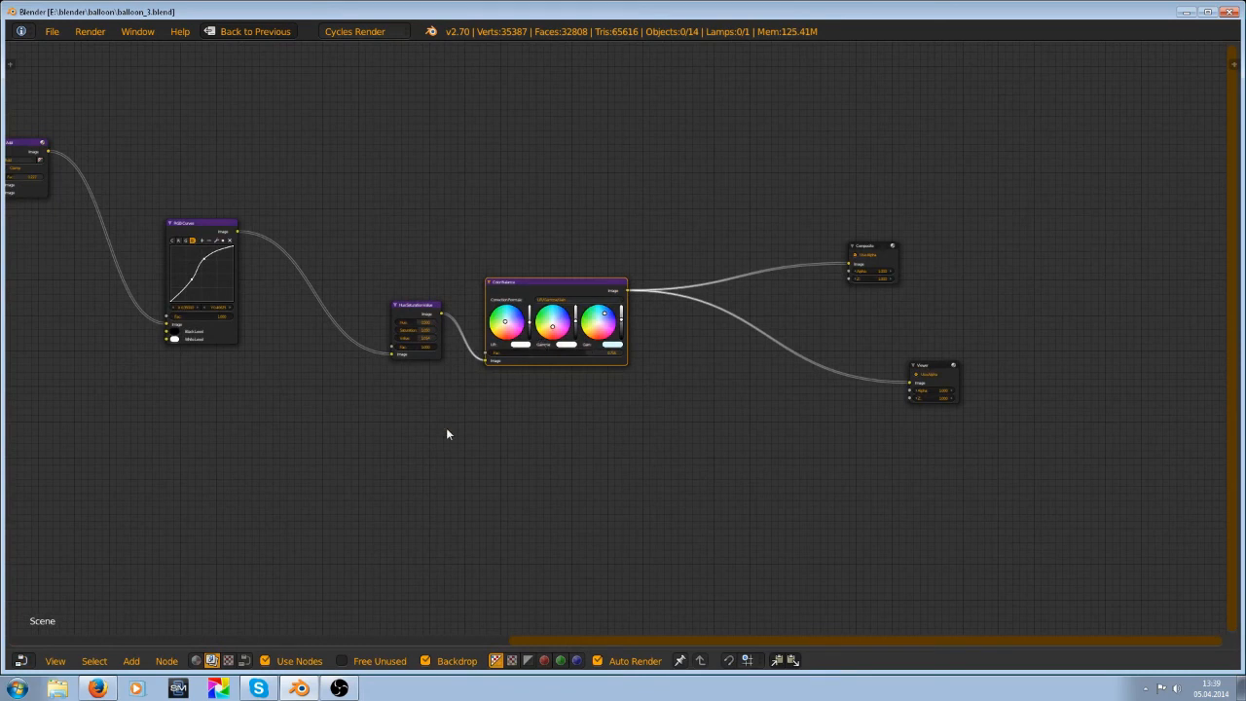
Review the Color Balance node's settings and reposition the node higher than the Hue Saturation Value node
{"action": "scroll", "coordinate": [499, 373], "scroll_direction": "up", "scroll_amount": 3}
{"action": "middle_click_drag", "start_coordinate": [518, 206], "coordinate": [590, 245]}
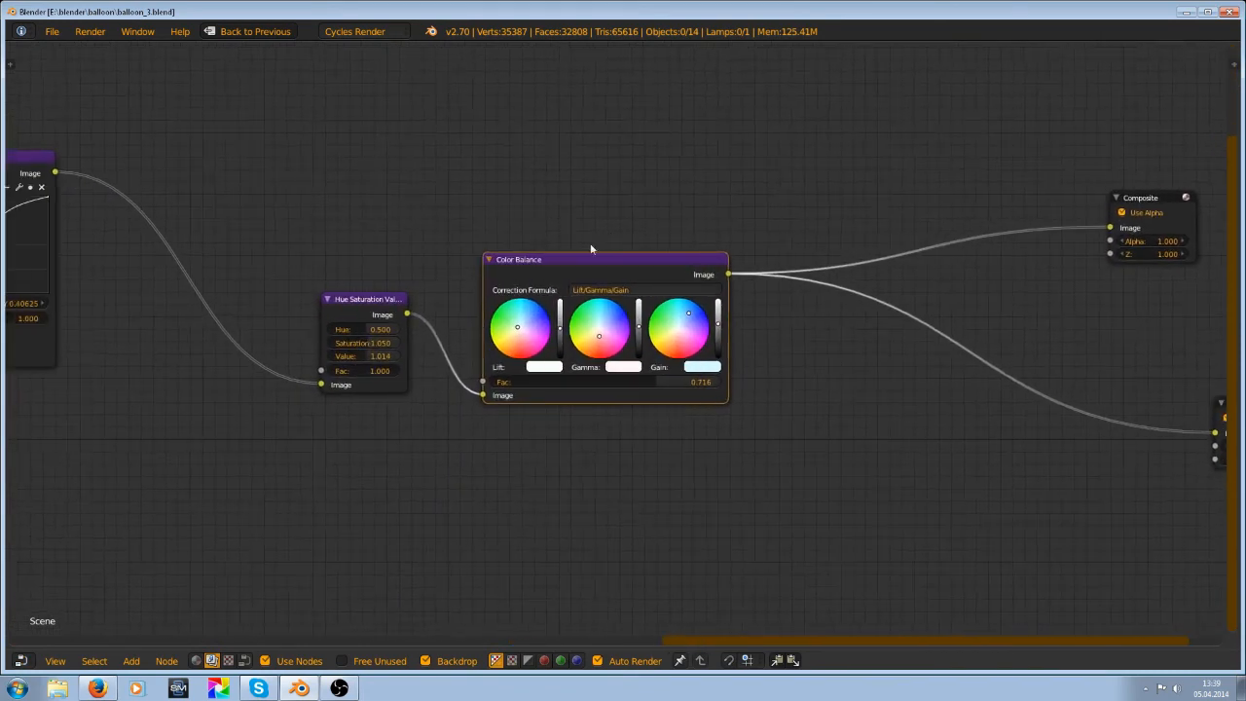
{"action": "scroll", "coordinate": [595, 273], "scroll_direction": "up", "scroll_amount": 5}
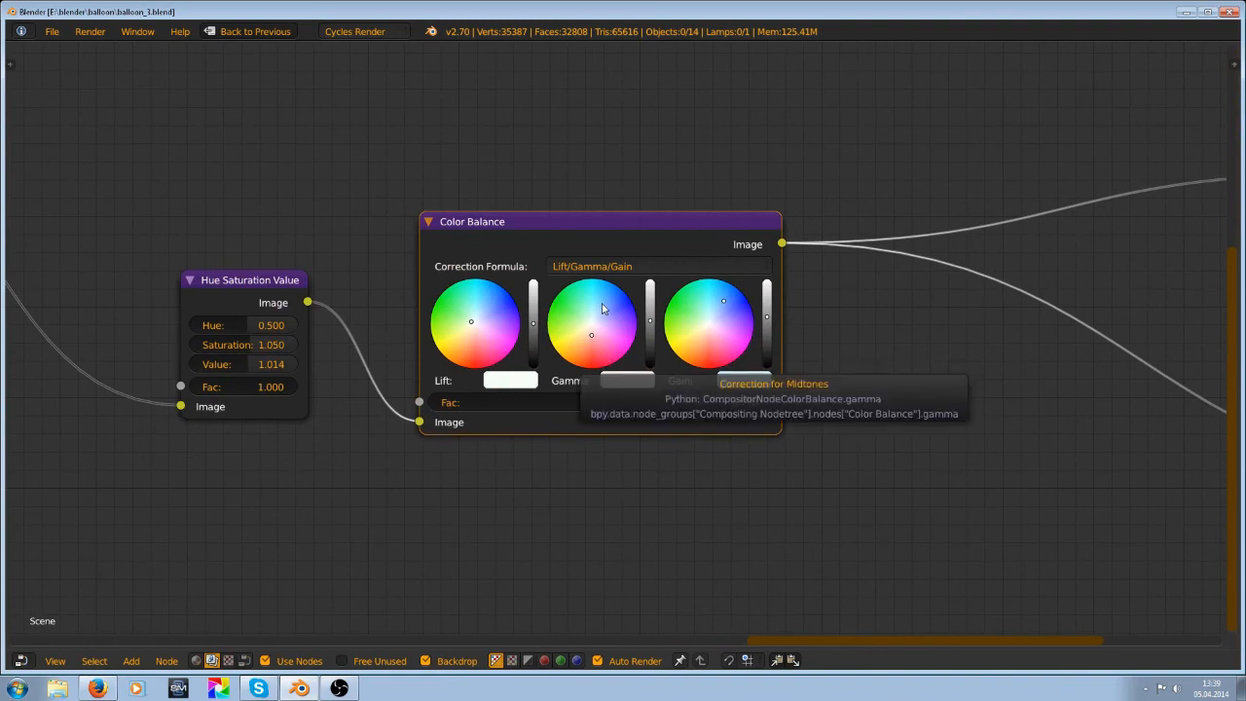
{"action": "scroll", "coordinate": [602, 309], "scroll_direction": "up", "scroll_amount": 2}
{"action": "scroll", "coordinate": [602, 309], "scroll_direction": "down", "scroll_amount": 1}
{"action": "scroll", "coordinate": [603, 309], "scroll_direction": "up", "scroll_amount": 2}
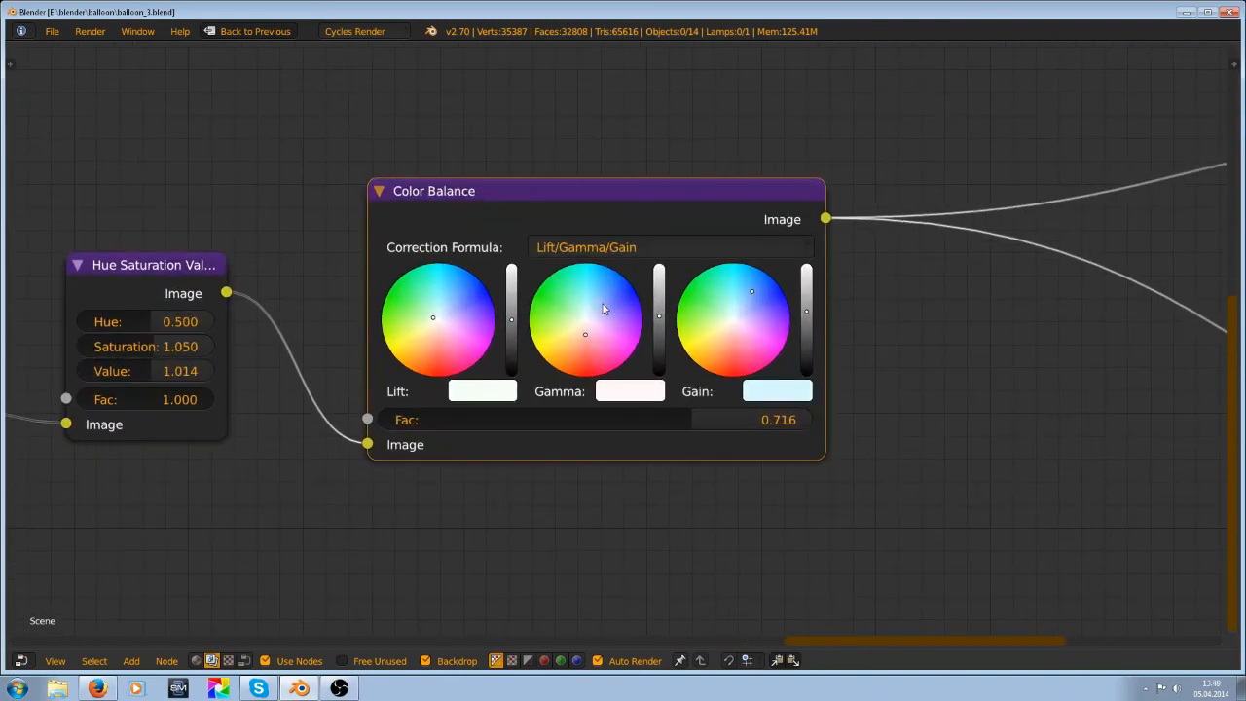
{"action": "left_click_drag", "start_coordinate": [533, 191], "coordinate": [524, 71]}
{"action": "scroll", "coordinate": [553, 172], "scroll_direction": "down", "scroll_amount": 4}
{"action": "scroll", "coordinate": [589, 227], "scroll_direction": "up", "scroll_amount": 2}
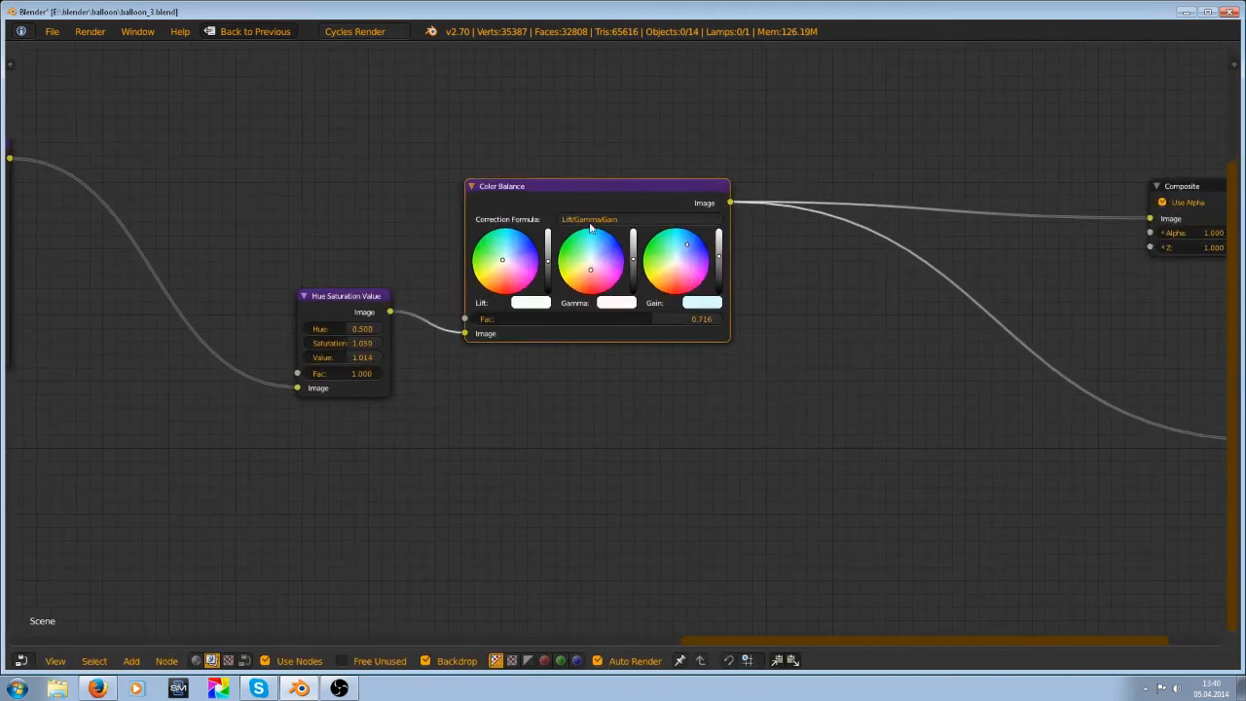
{"action": "middle_click_drag", "start_coordinate": [594, 191], "coordinate": [594, 212]}
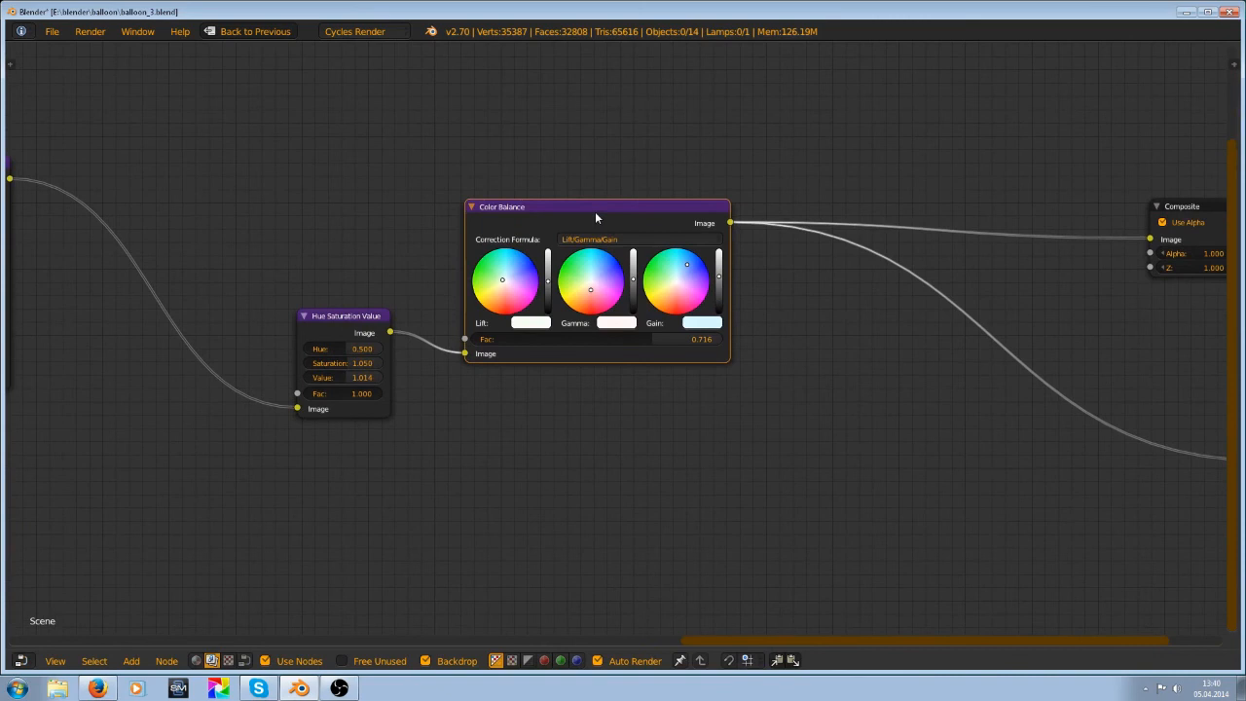
{"action": "left_click_drag", "start_coordinate": [596, 214], "coordinate": [556, 153]}
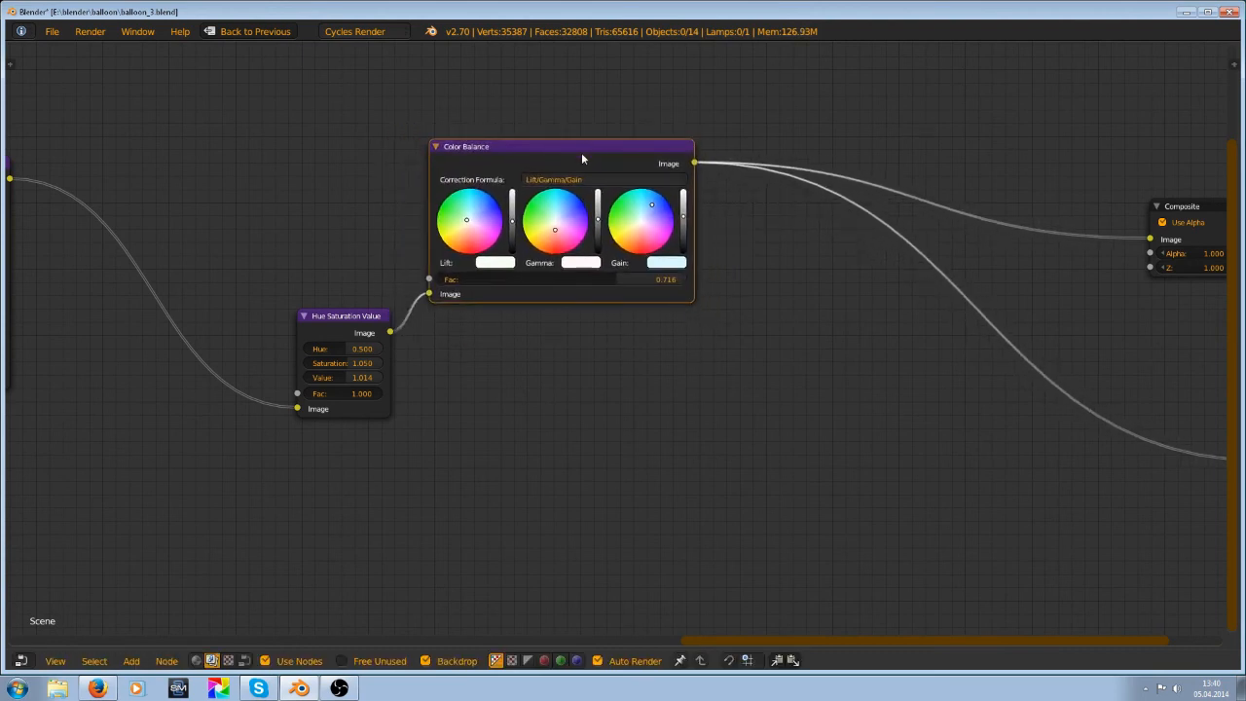
{"action": "mouse_move", "coordinate": [549, 151]}
{"action": "left_mouse_down"}
{"action": "mouse_move", "coordinate": [559, 169]}
{"action": "mouse_move", "coordinate": [533, 148]}
{"action": "mouse_move", "coordinate": [578, 168]}
{"action": "mouse_move", "coordinate": [565, 168]}
{"action": "left_mouse_up"}
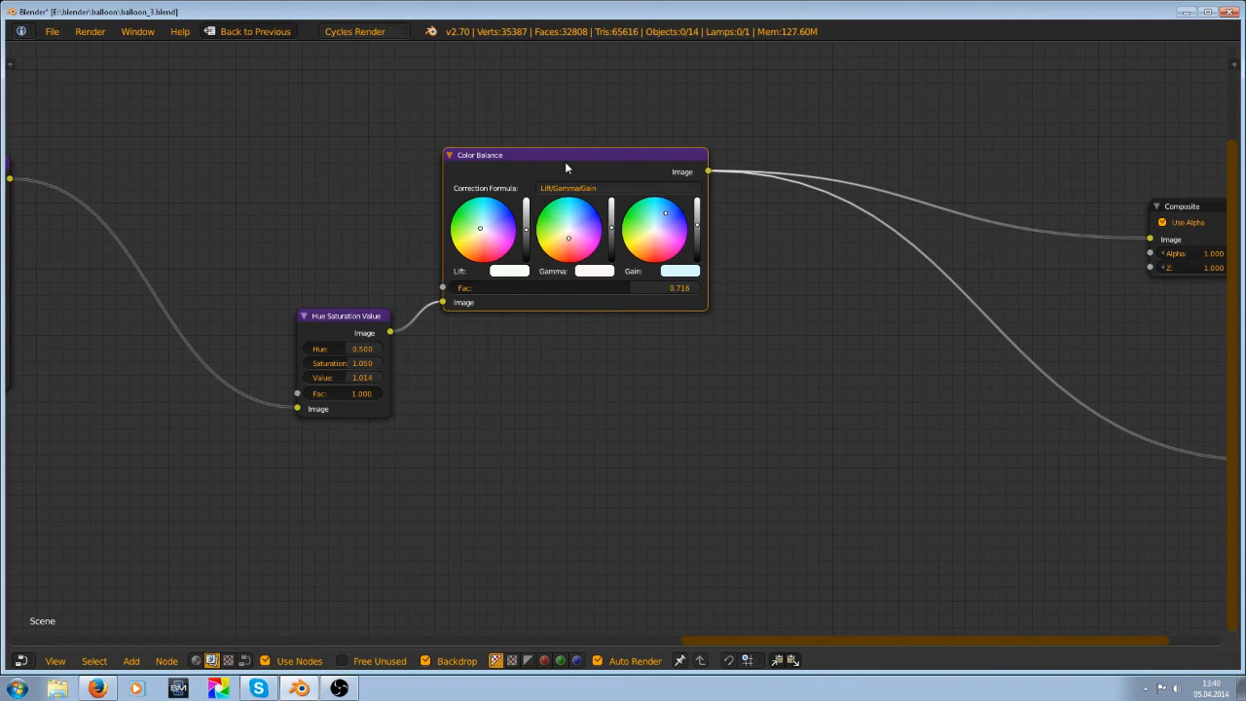